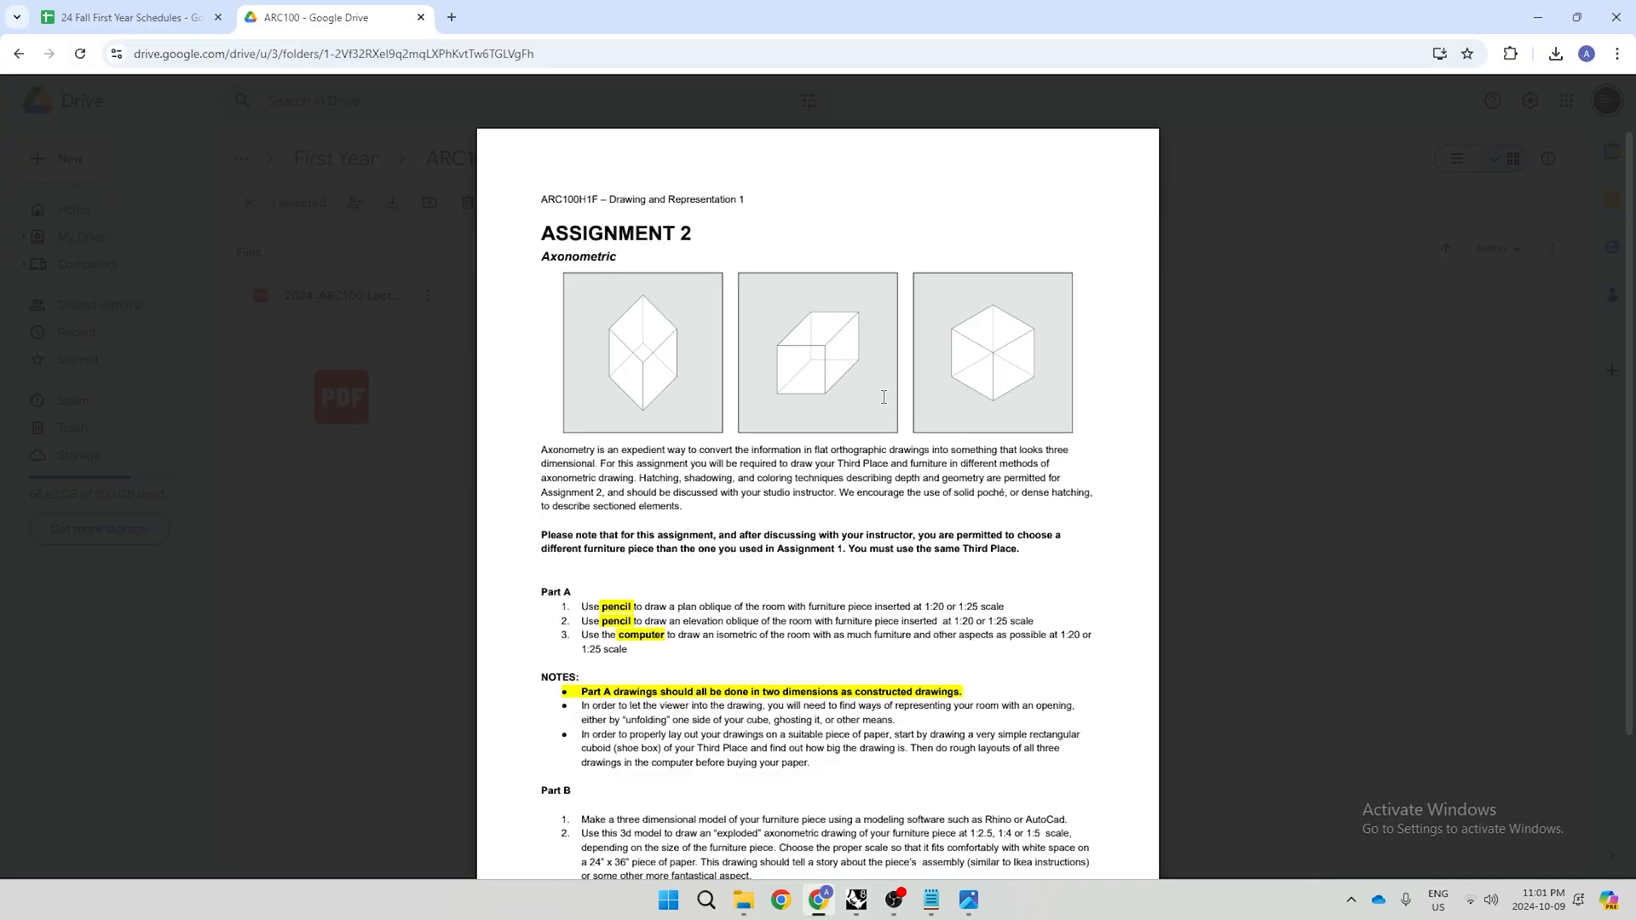
# Review the Part A and Part B drawing requirements in the Assignment 2 Axonometric brief
pyautogui.scroll(-2, 936, 528)
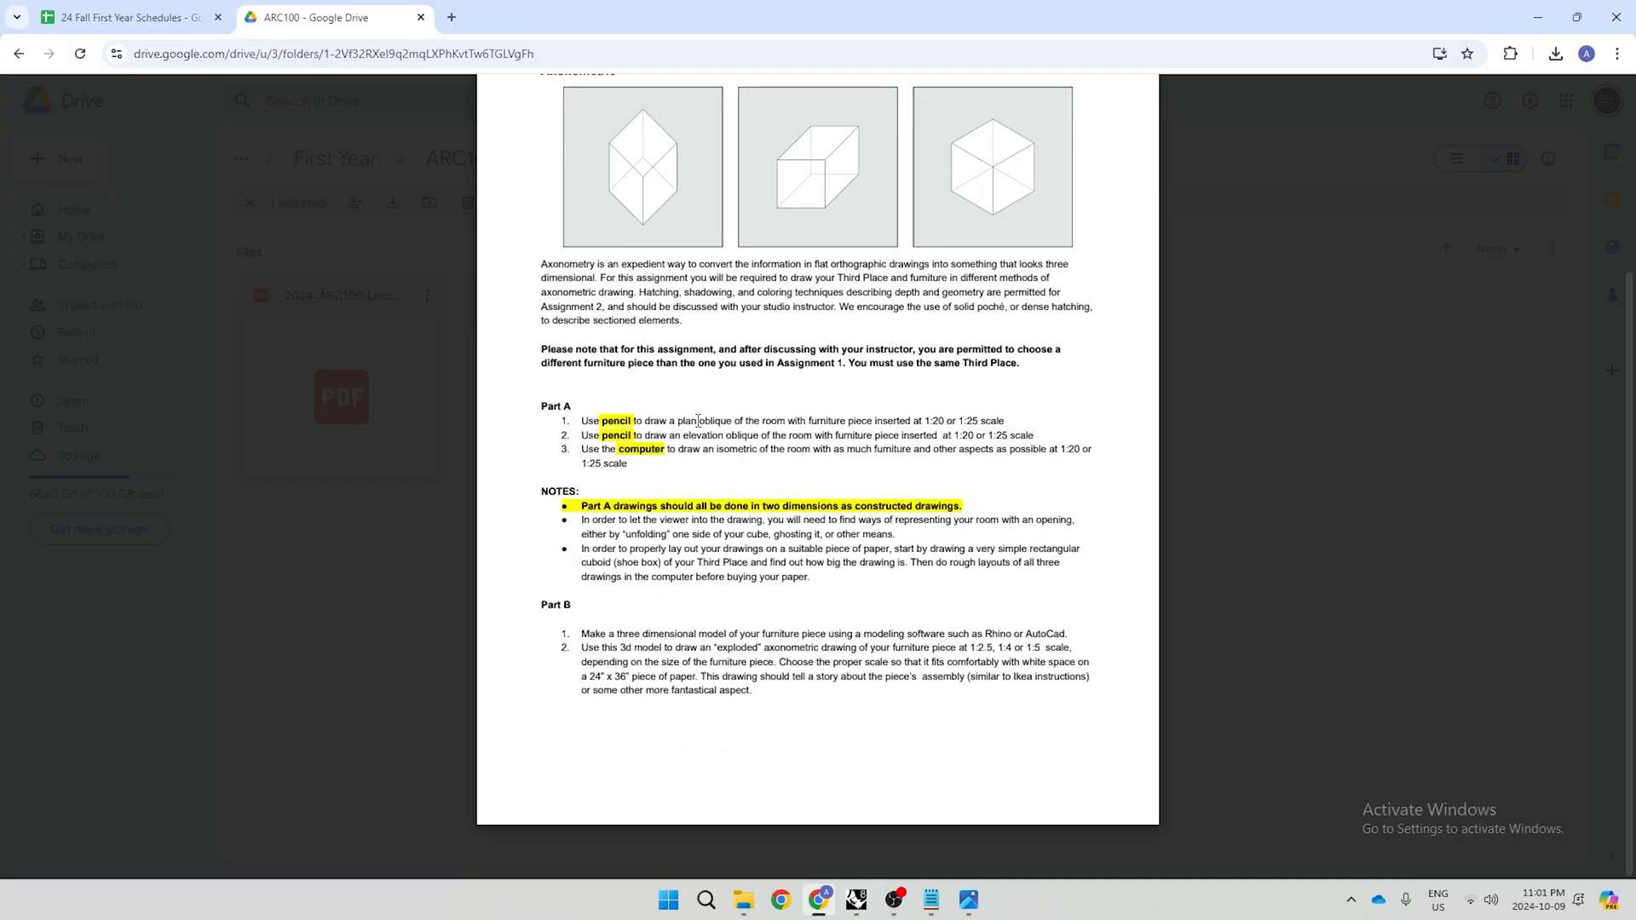
pyautogui.moveTo(674, 425); pyautogui.dragTo(738, 454)
pyautogui.click(786, 452)
# Switch to Rhino with axo drawings tut.3dm and look over the example oblique and isometric projections
pyautogui.hotkey('alt', 'Tab')
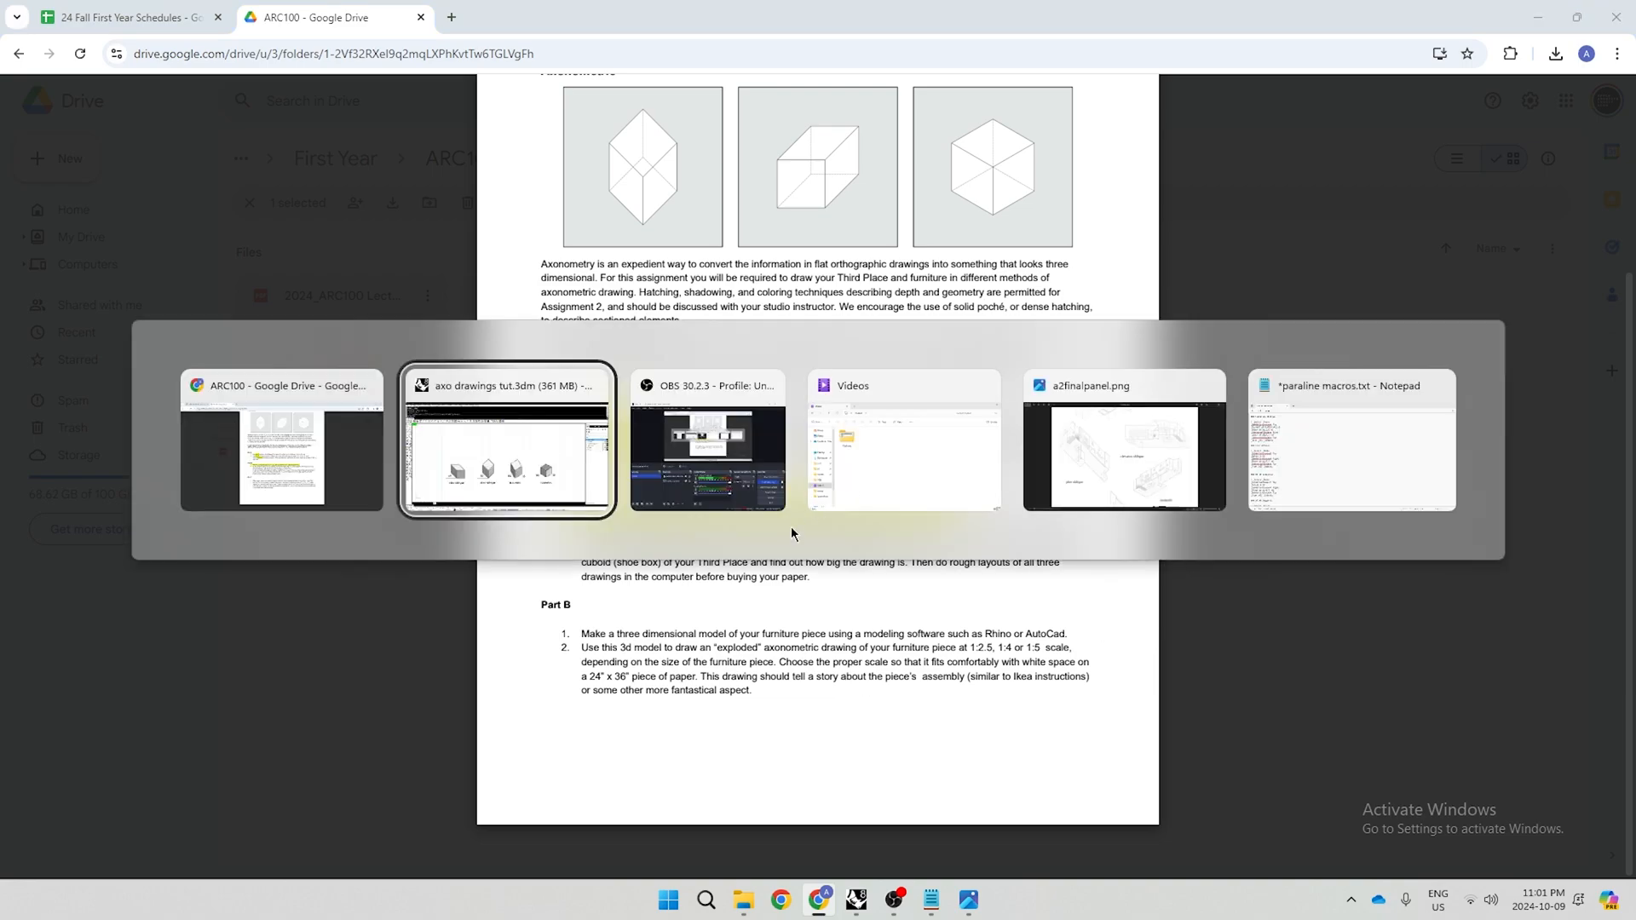
pyautogui.click(570, 446)
pyautogui.scroll(-8, 930, 504)
pyautogui.scroll(6, 931, 505)
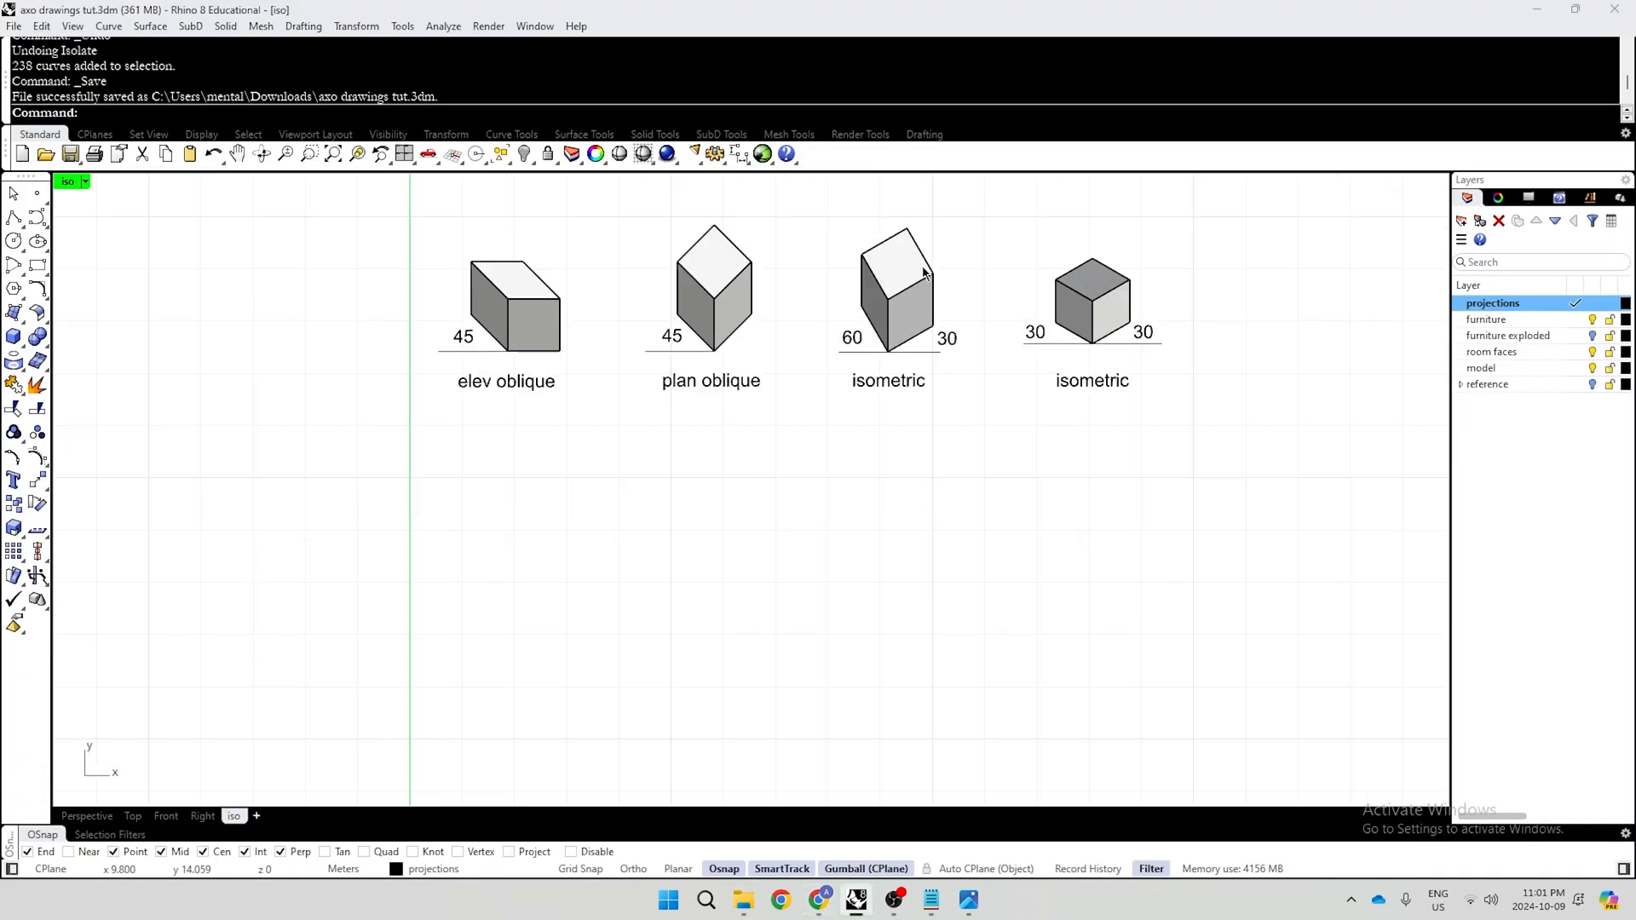
pyautogui.scroll(-8, 867, 432)
pyautogui.scroll(10, 904, 460)
# Select the whole furniture piece in the iso viewport and isolate it from the rest of the model
pyautogui.moveTo(778, 516); pyautogui.dragTo(847, 542)
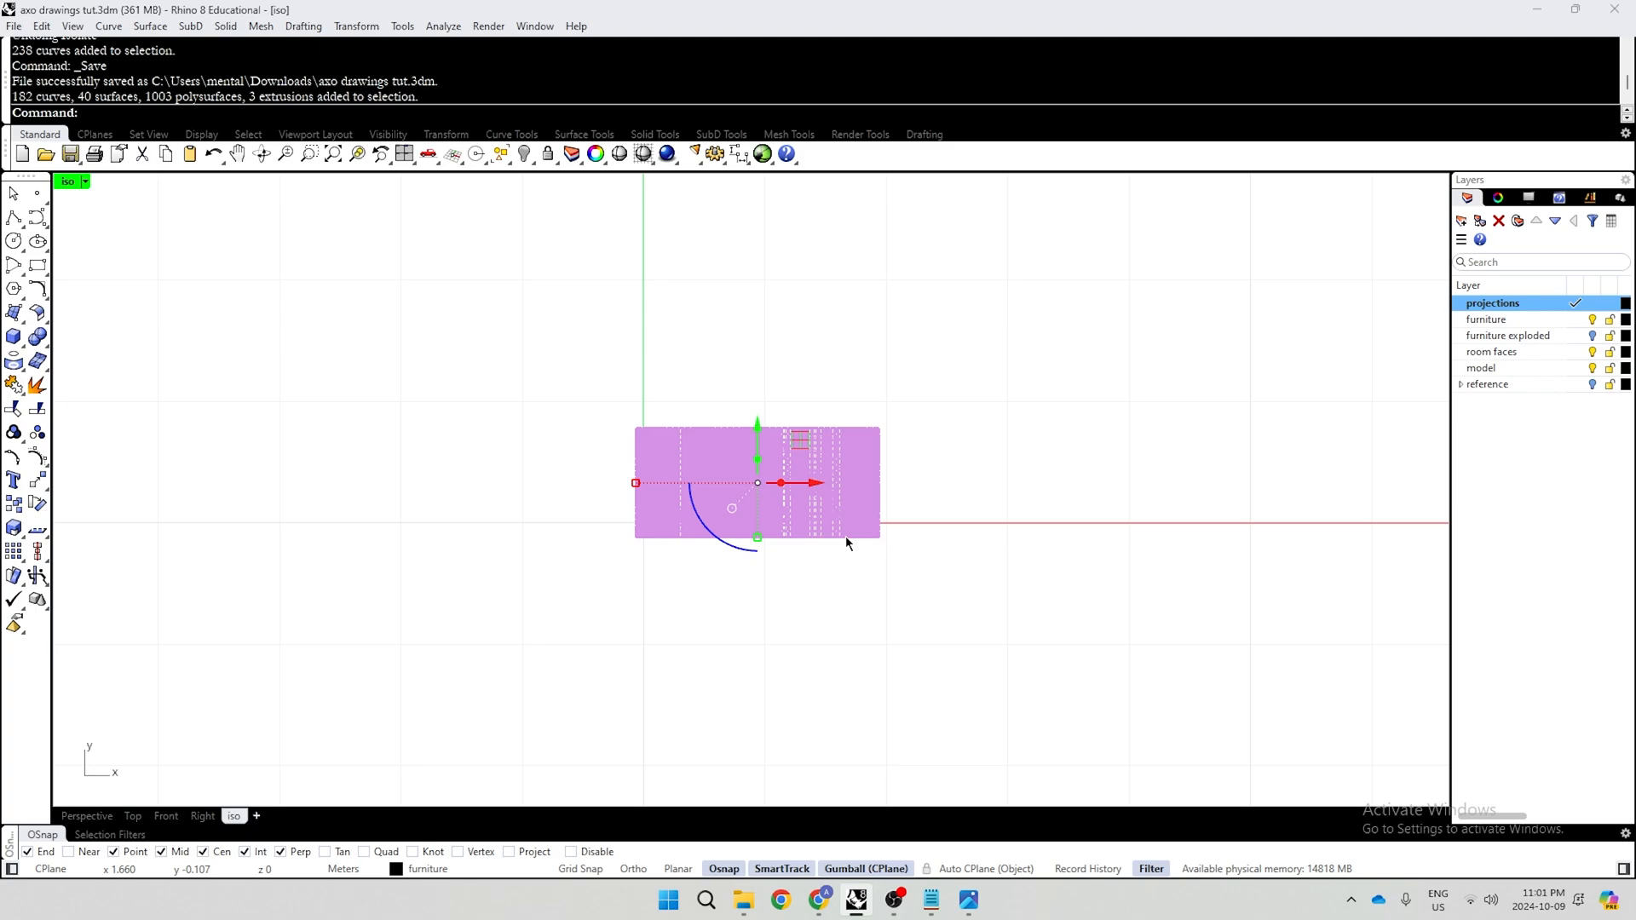
pyautogui.write('zs')
pyautogui.press('Return')
pyautogui.press('Escape')
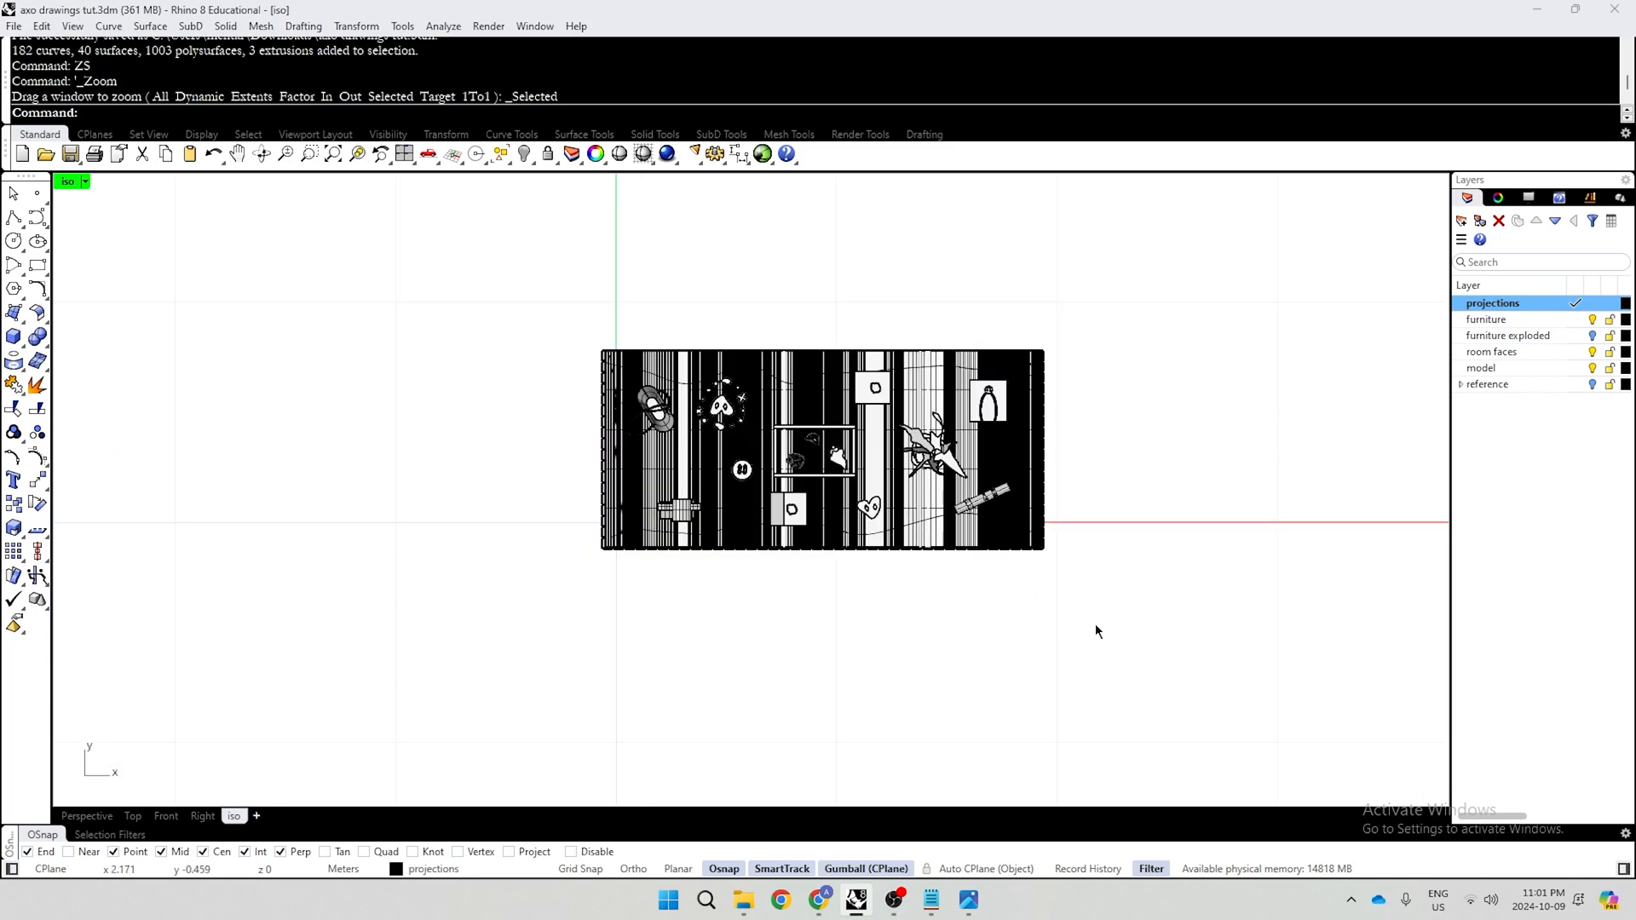
pyautogui.moveTo(1096, 623); pyautogui.dragTo(968, 585, button='right')
pyautogui.scroll(-8, 969, 584)
pyautogui.moveTo(1047, 331); pyautogui.dragTo(641, 651)
pyautogui.hotkey('ctrl', 'i')
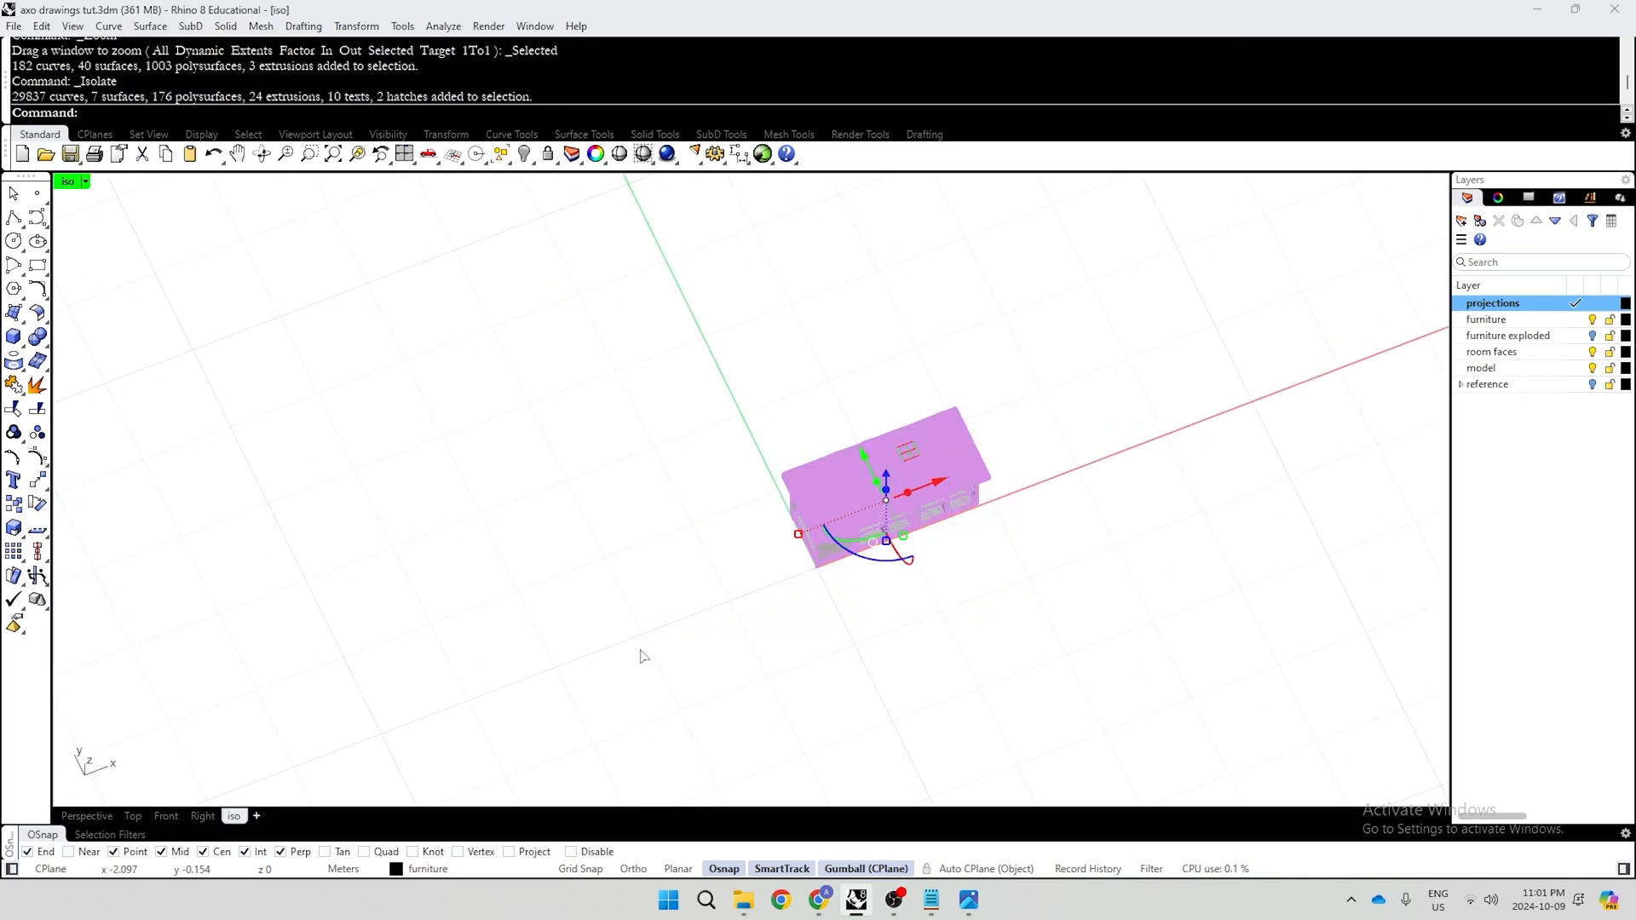
pyautogui.click(657, 408)
pyautogui.scroll(10, 898, 469)
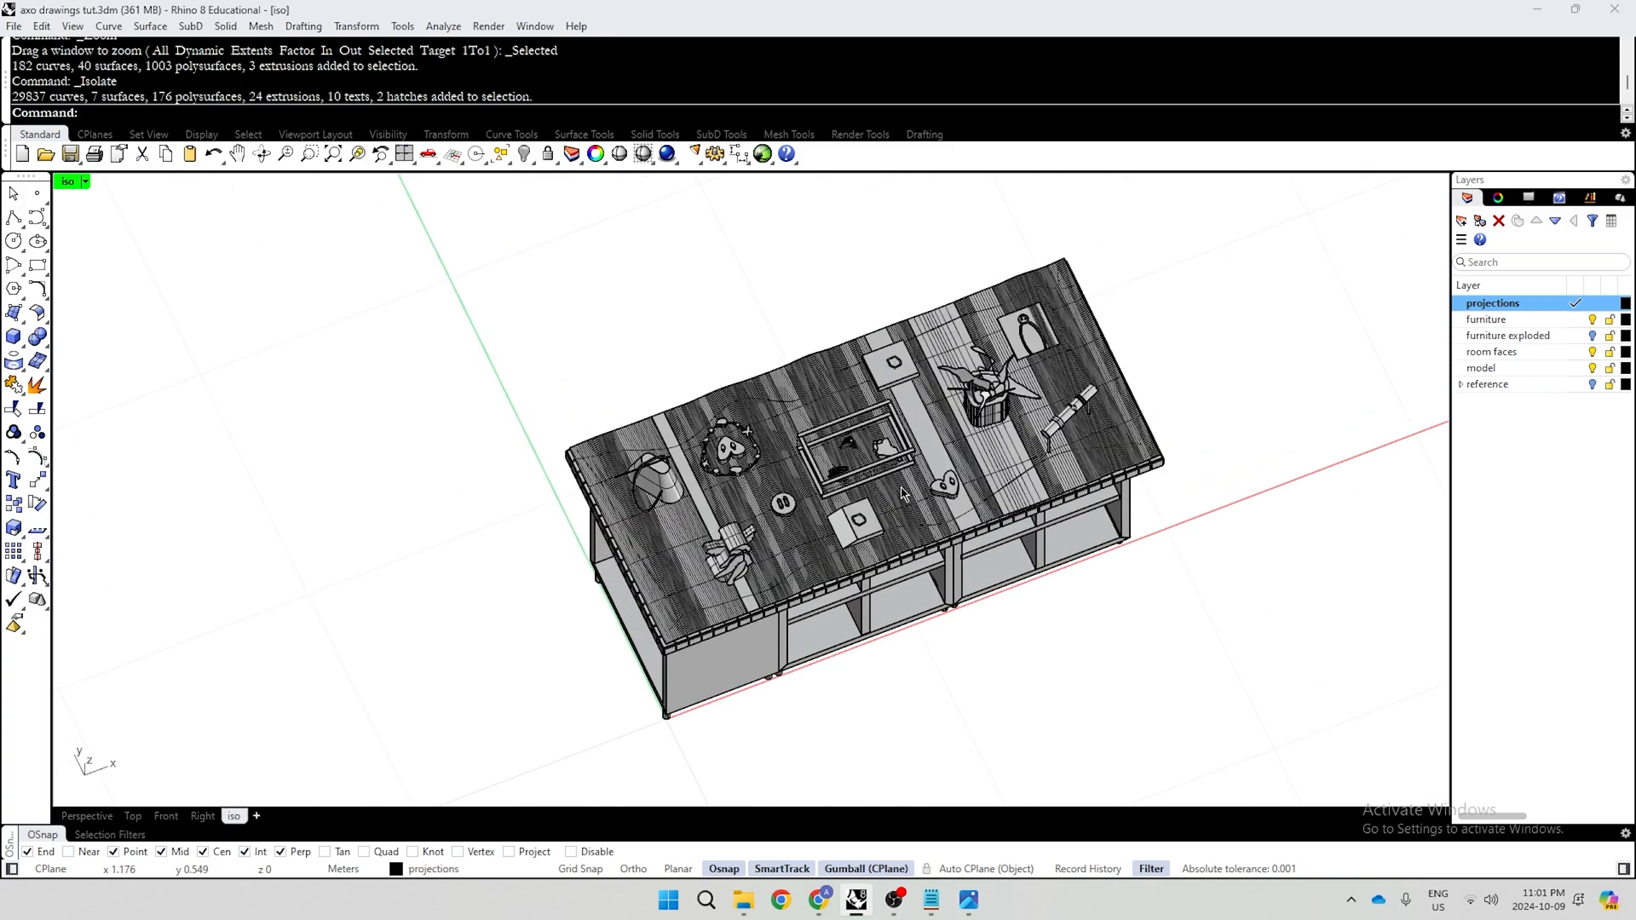
# Inspect the furniture's shelving and check whether the shelves and dividers of both cubby units are grouped
pyautogui.moveTo(955, 610); pyautogui.dragTo(1012, 521, button='right')
pyautogui.scroll(5, 800, 493)
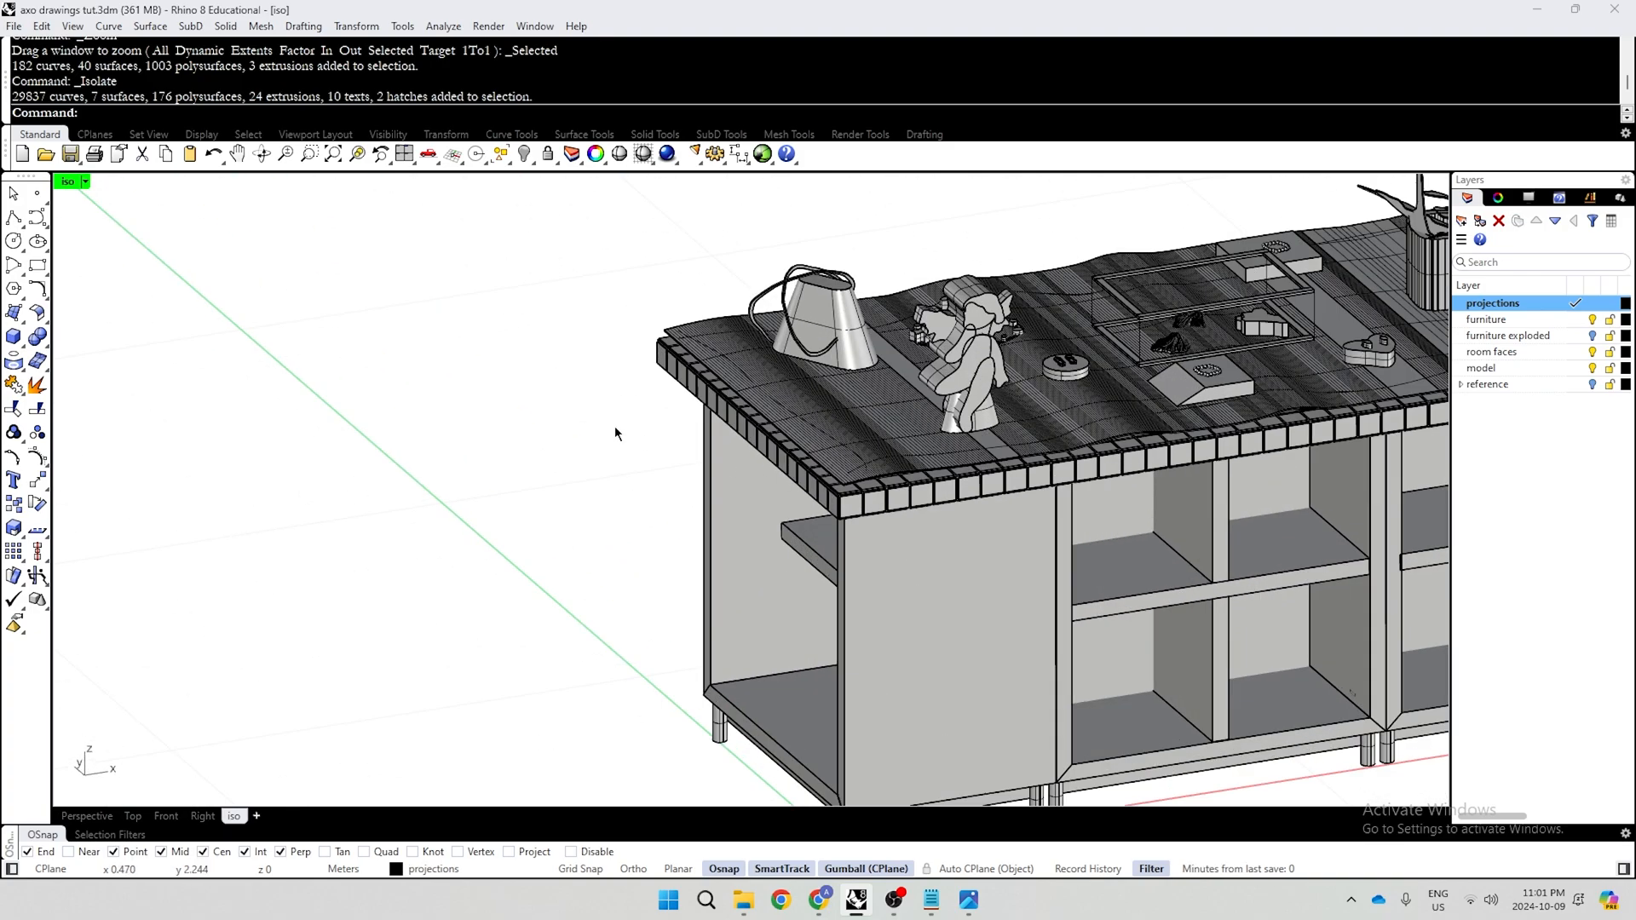
pyautogui.scroll(-8, 615, 433)
pyautogui.scroll(5, 867, 569)
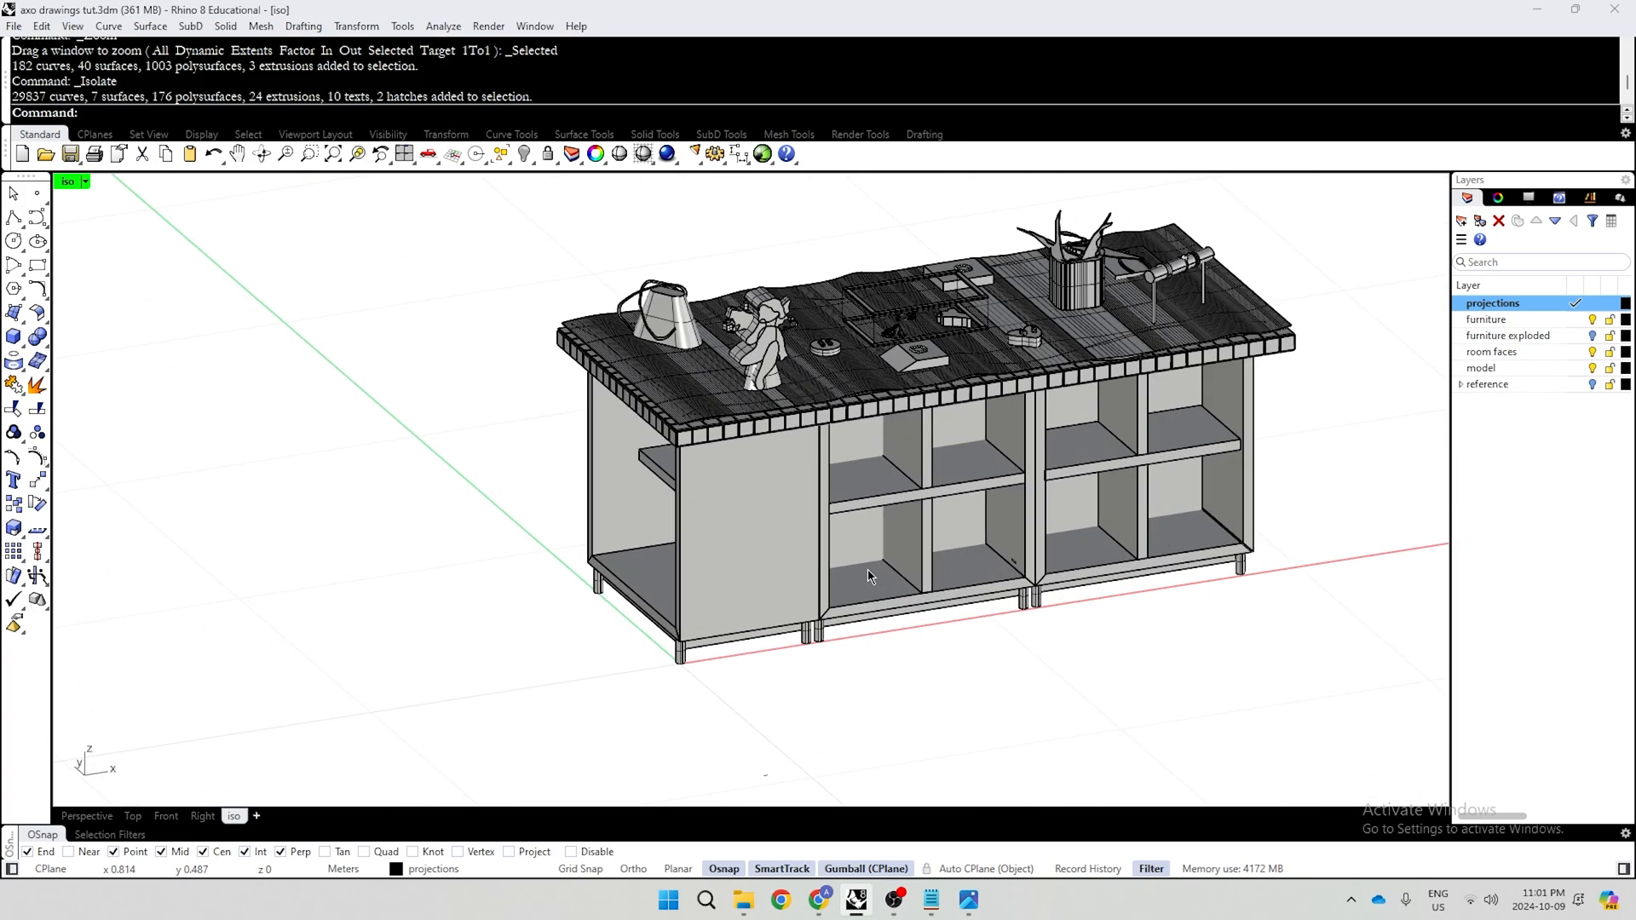
pyautogui.scroll(-4, 868, 569)
pyautogui.scroll(6, 913, 487)
pyautogui.click(907, 461)
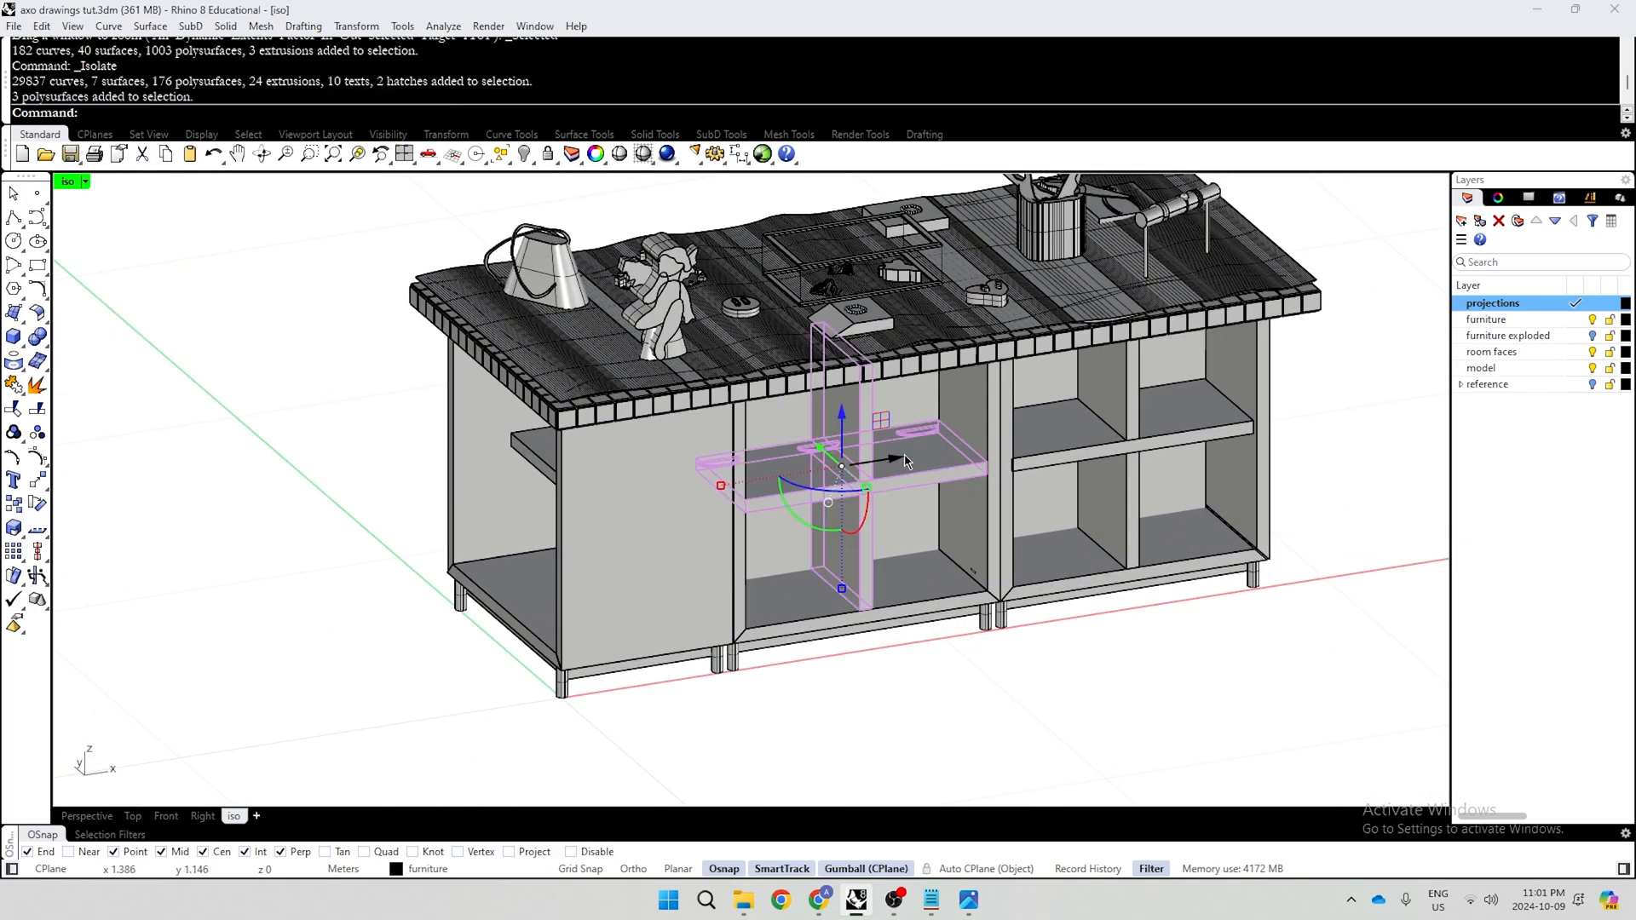
pyautogui.click(1187, 434)
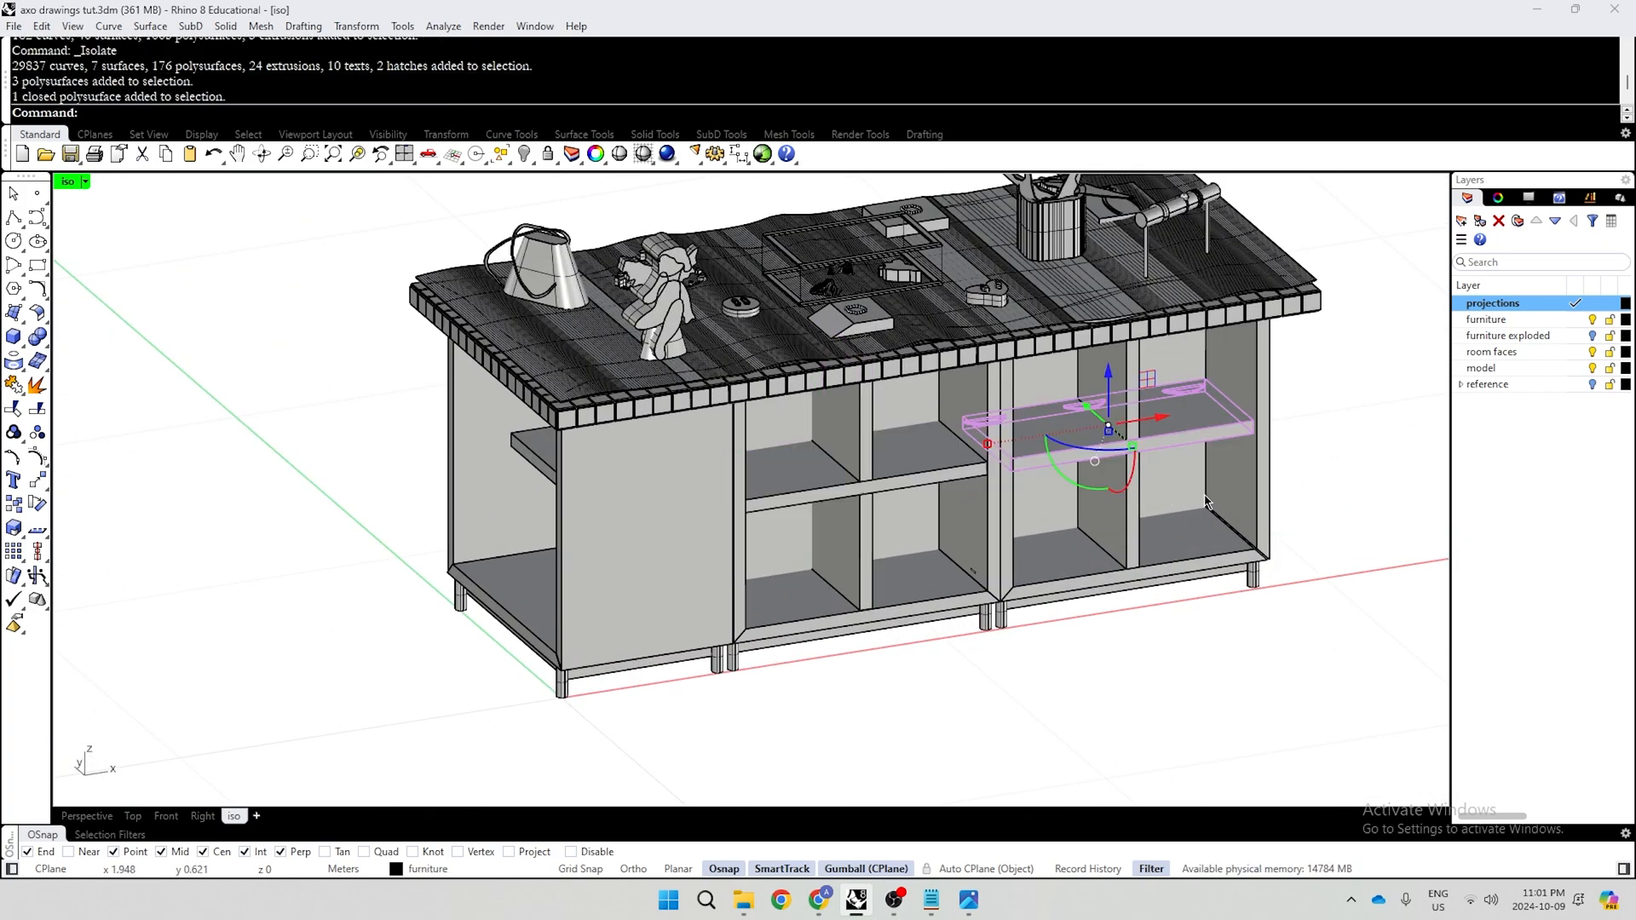
# Group the two vertical dividers and the horizontal shelf of the cubby unit farthest from the origin
pyautogui.click(1134, 540)
pyautogui.keyDown('shift'); pyautogui.click(1135, 383); pyautogui.keyUp('shift')
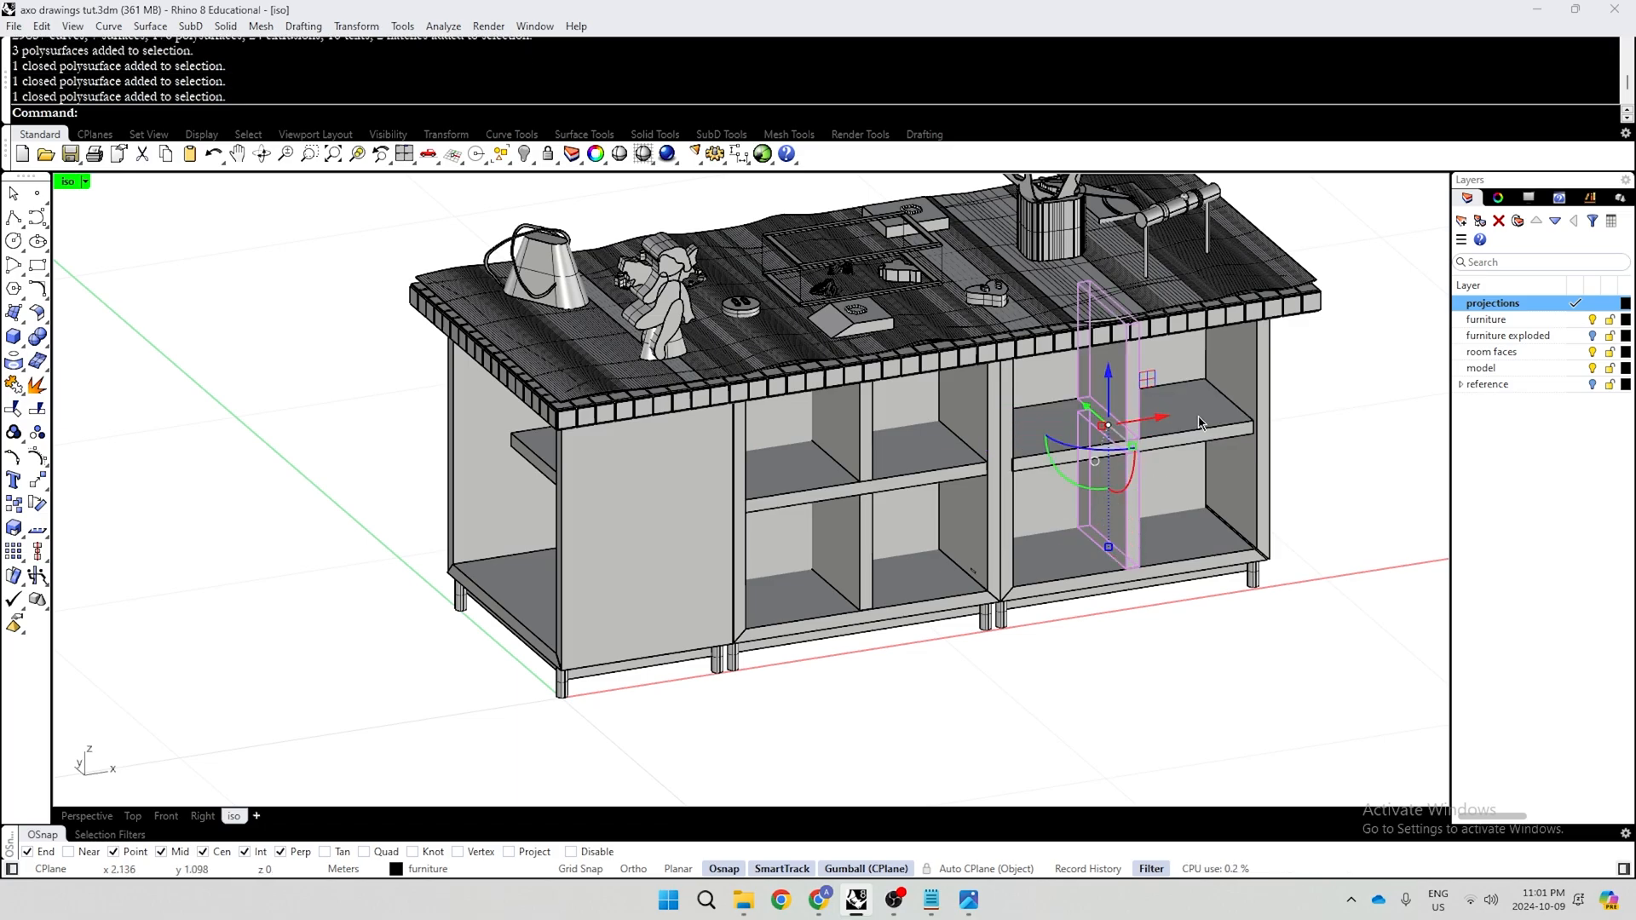
pyautogui.keyDown('shift'); pyautogui.click(1214, 428); pyautogui.keyUp('shift')
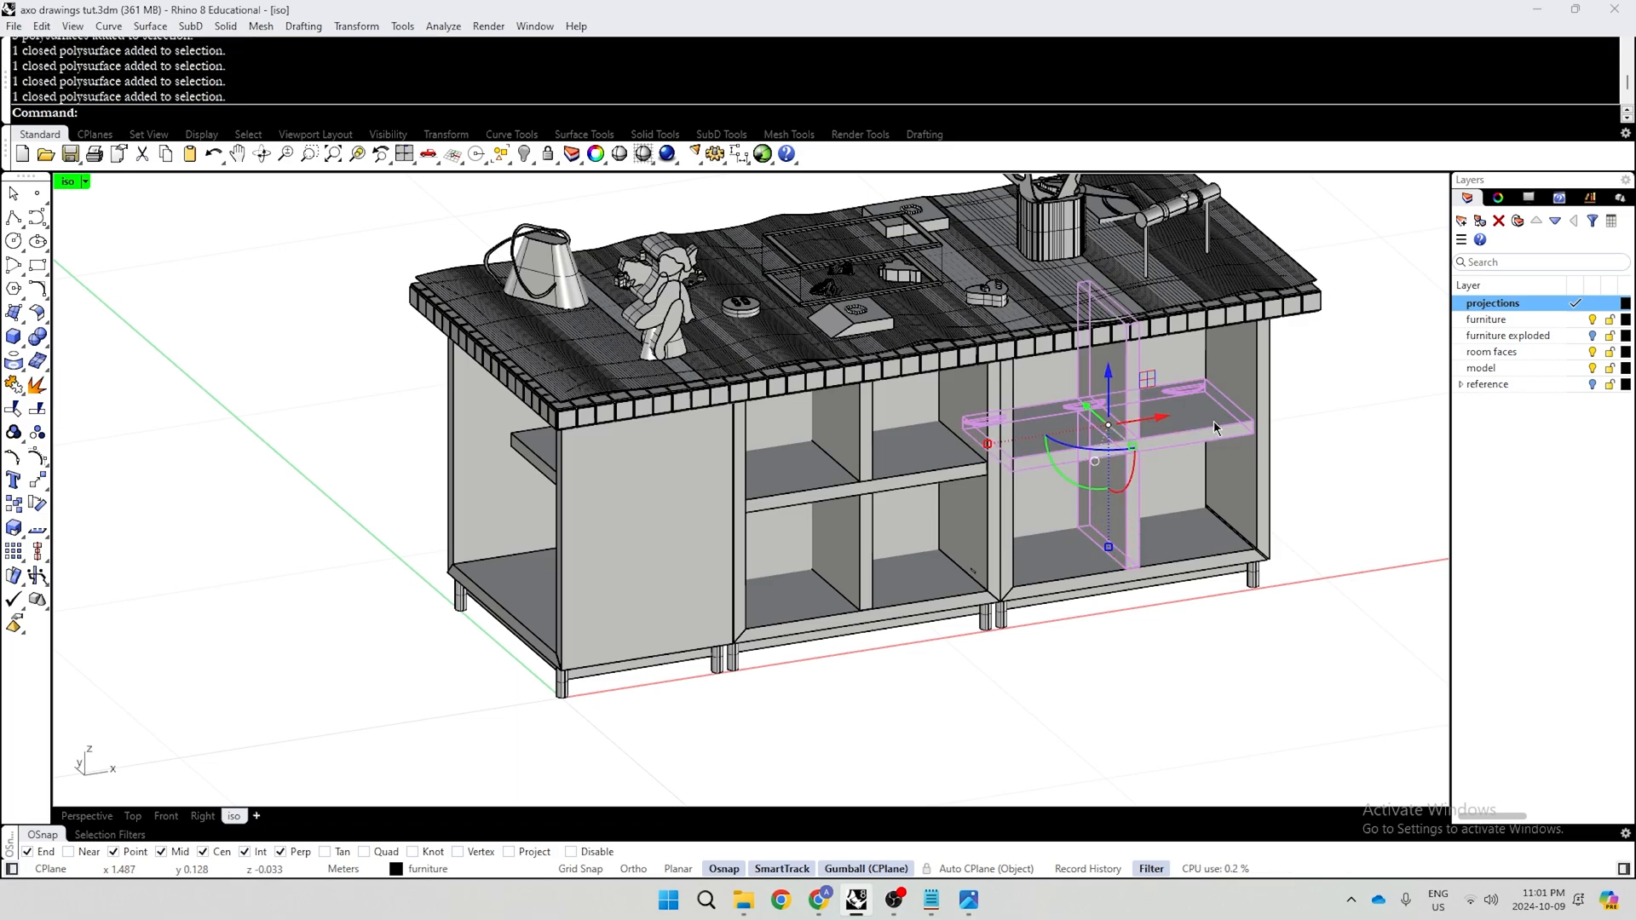
pyautogui.write('Group')
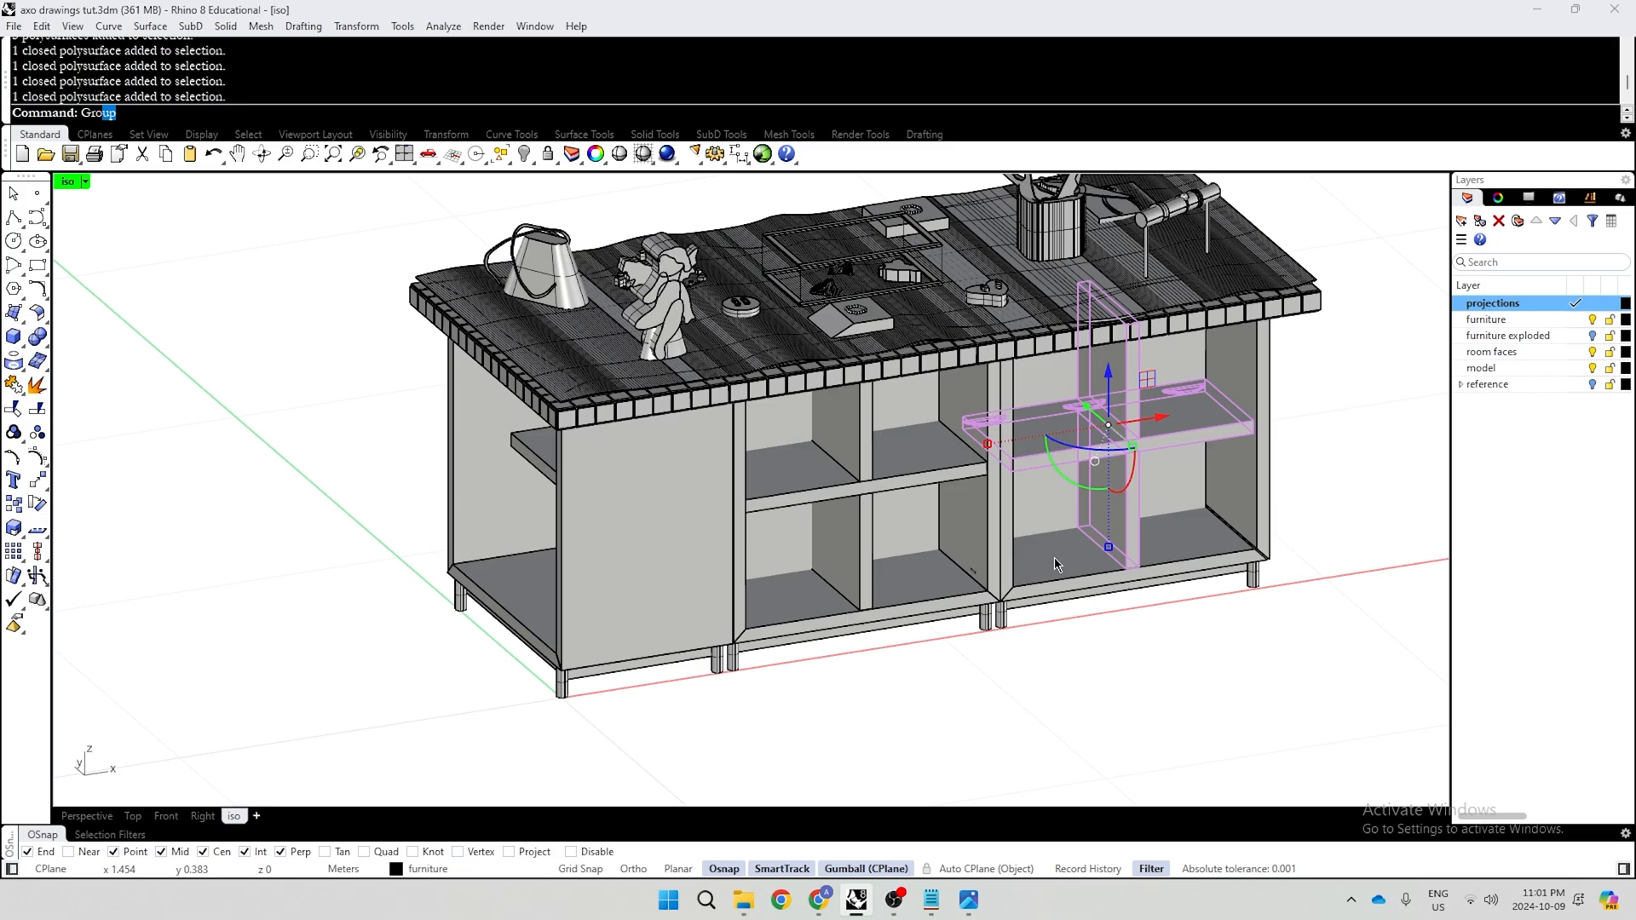
pyautogui.press('Return')
pyautogui.press('Escape')
# Try moving both shelf-and-divider groups out of the furniture piece, and undo the move
pyautogui.click(937, 478)
pyautogui.keyDown('shift'); pyautogui.click(1137, 443); pyautogui.keyUp('shift')
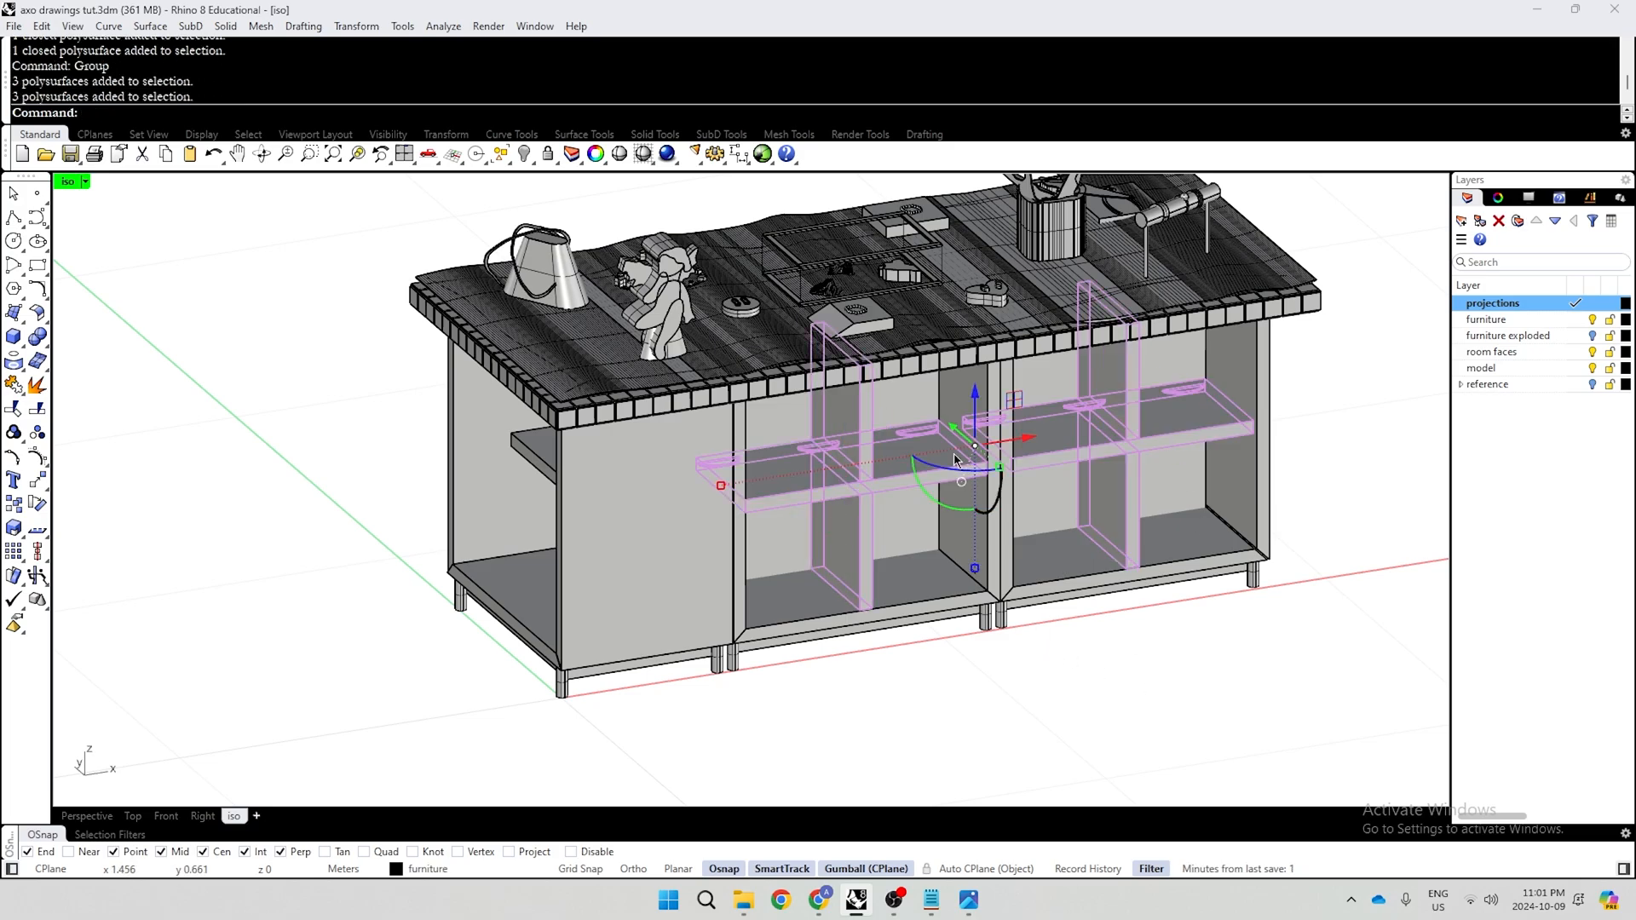
pyautogui.moveTo(954, 461); pyautogui.dragTo(1230, 704)
pyautogui.hotkey('ctrl', 'z')
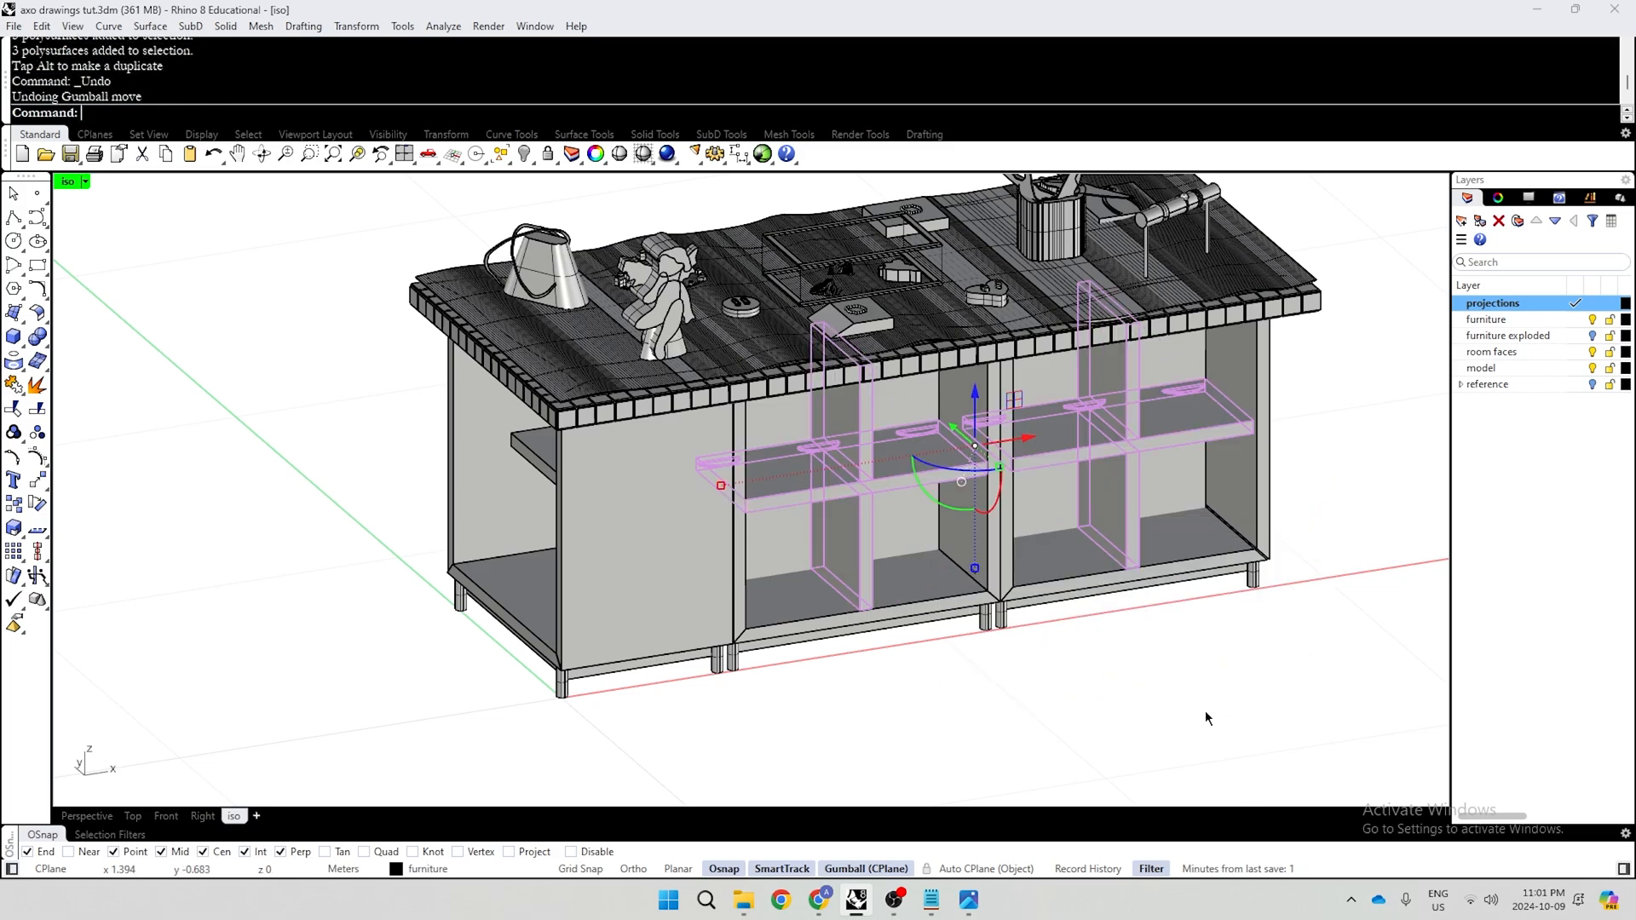
pyautogui.click(1206, 718)
# Examine the furniture piece and its grouped parts from several angles
pyautogui.scroll(-6, 803, 528)
pyautogui.moveTo(803, 529); pyautogui.dragTo(713, 474, button='right')
pyautogui.click(818, 490)
pyautogui.click(876, 573)
pyautogui.click(713, 474)
pyautogui.click(1108, 565)
pyautogui.moveTo(1108, 564); pyautogui.dragTo(865, 543, button='right')
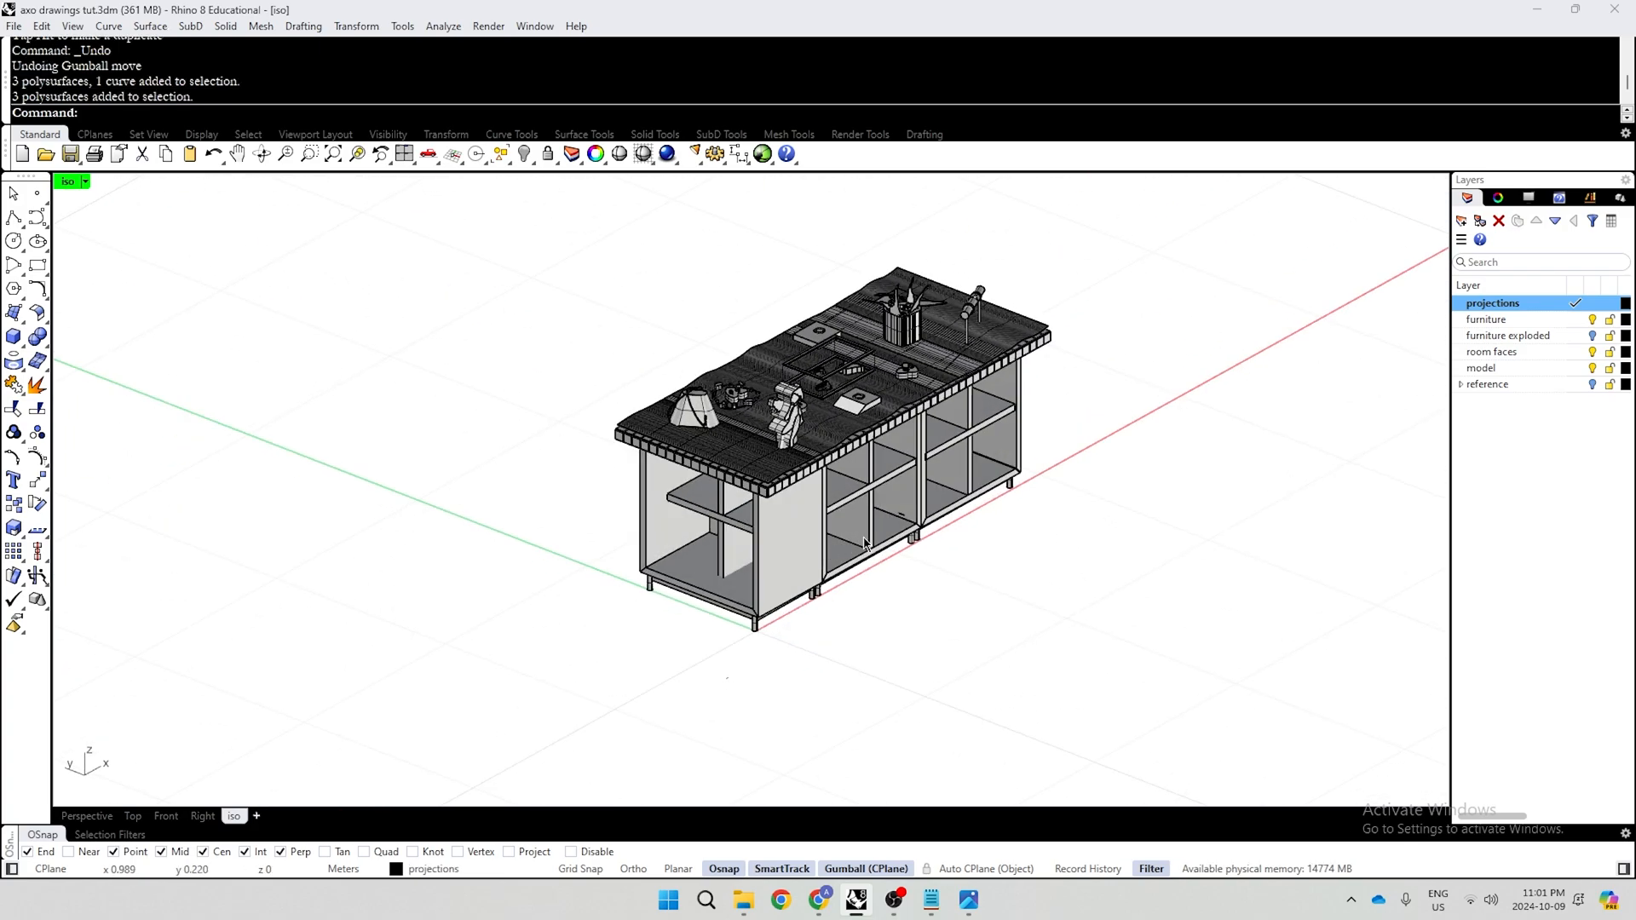
pyautogui.scroll(-3, 1059, 537)
pyautogui.moveTo(1059, 537); pyautogui.dragTo(980, 524, button='right')
pyautogui.scroll(5, 958, 522)
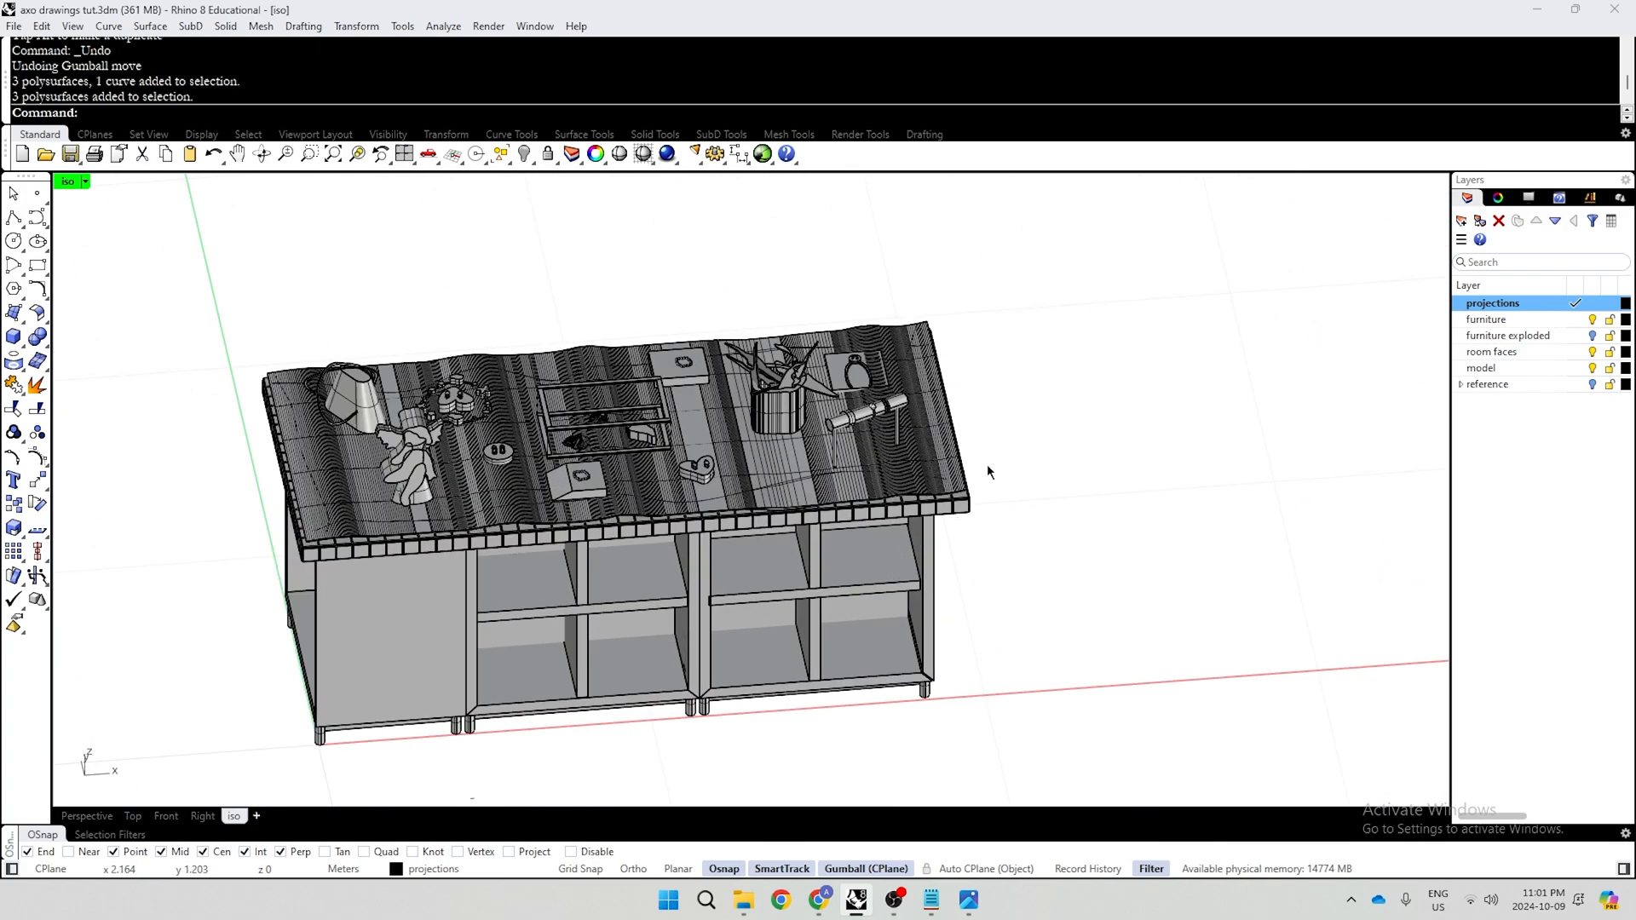
# Restore the multi-viewport layout and maximize the Perspective viewport
pyautogui.click(84, 182)
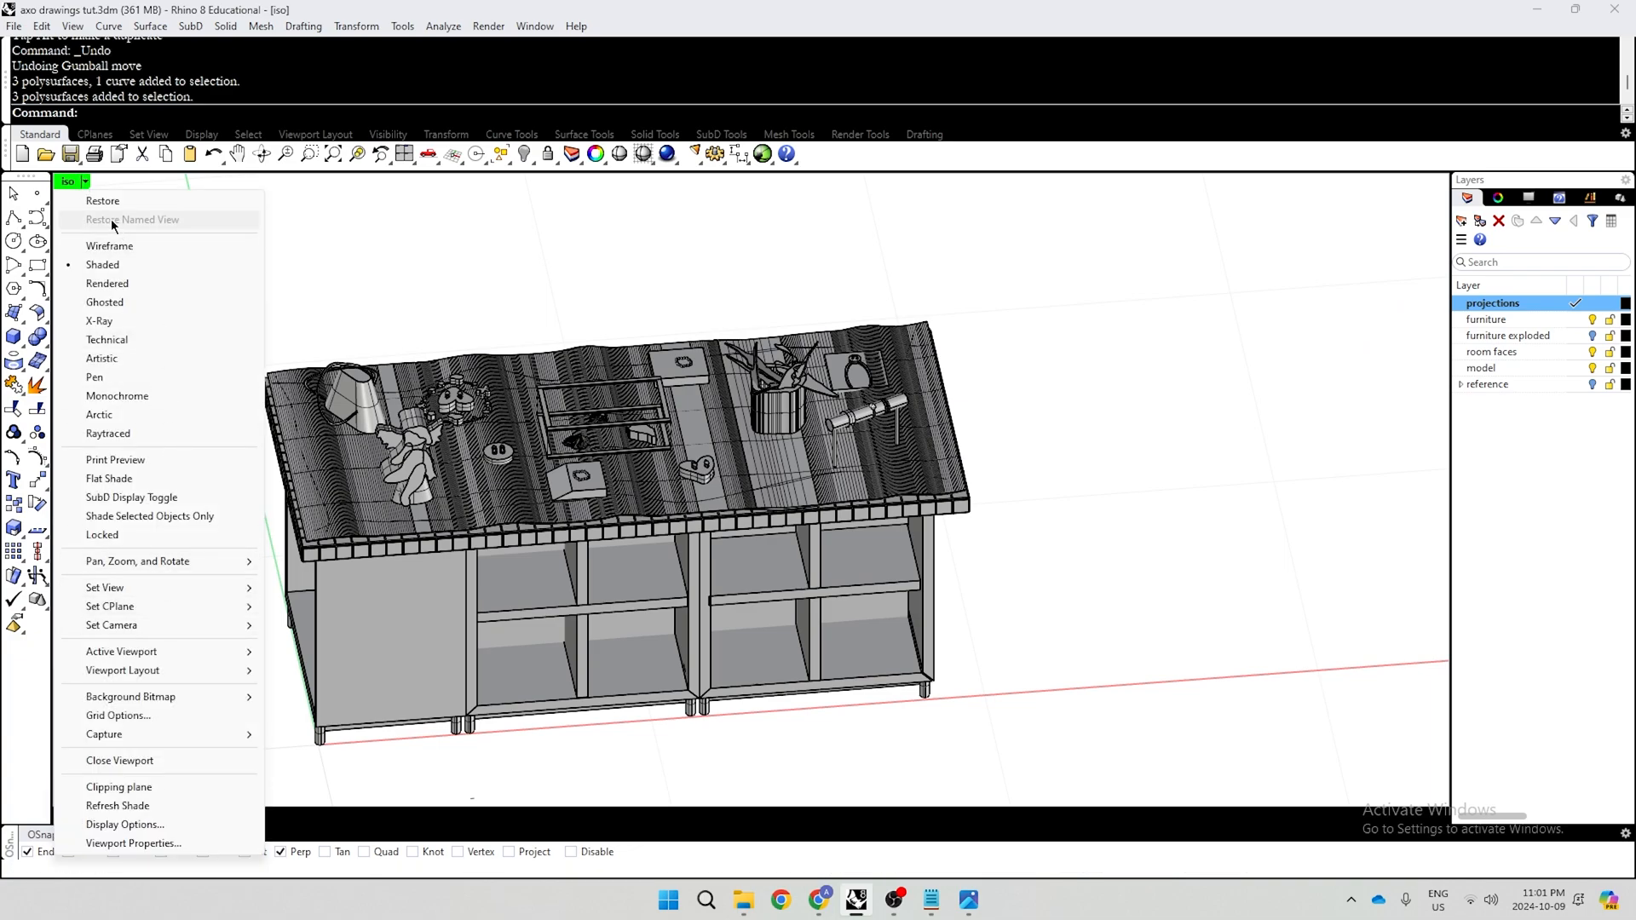
pyautogui.click(102, 200)
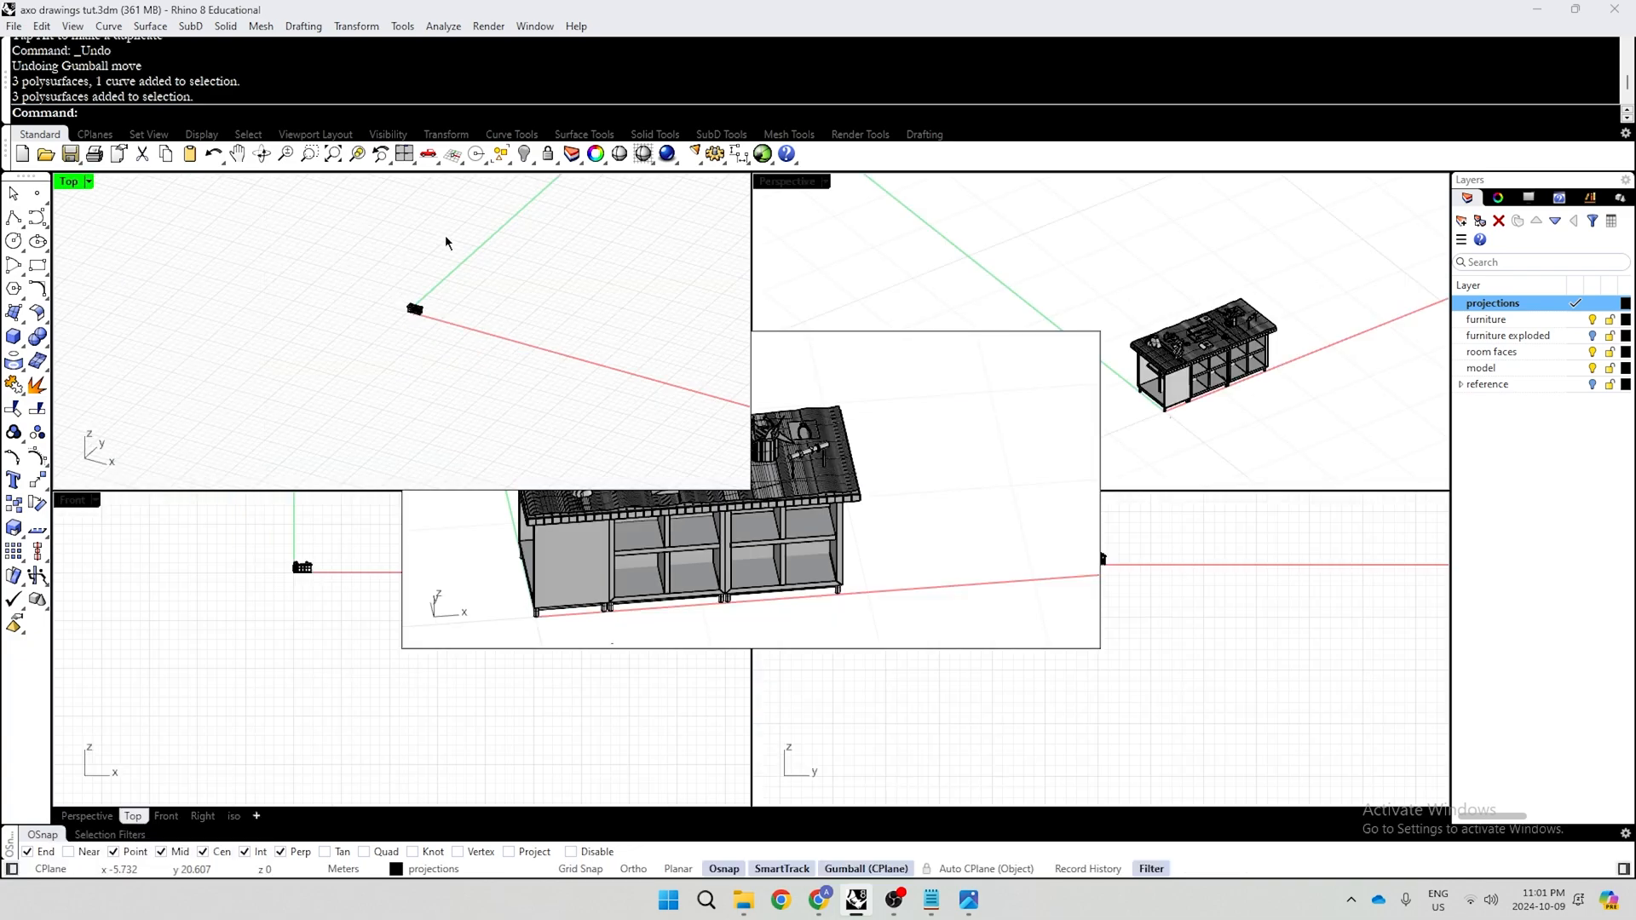
pyautogui.doubleClick(785, 183)
# Add a new viewport and name it sw
pyautogui.click(126, 182)
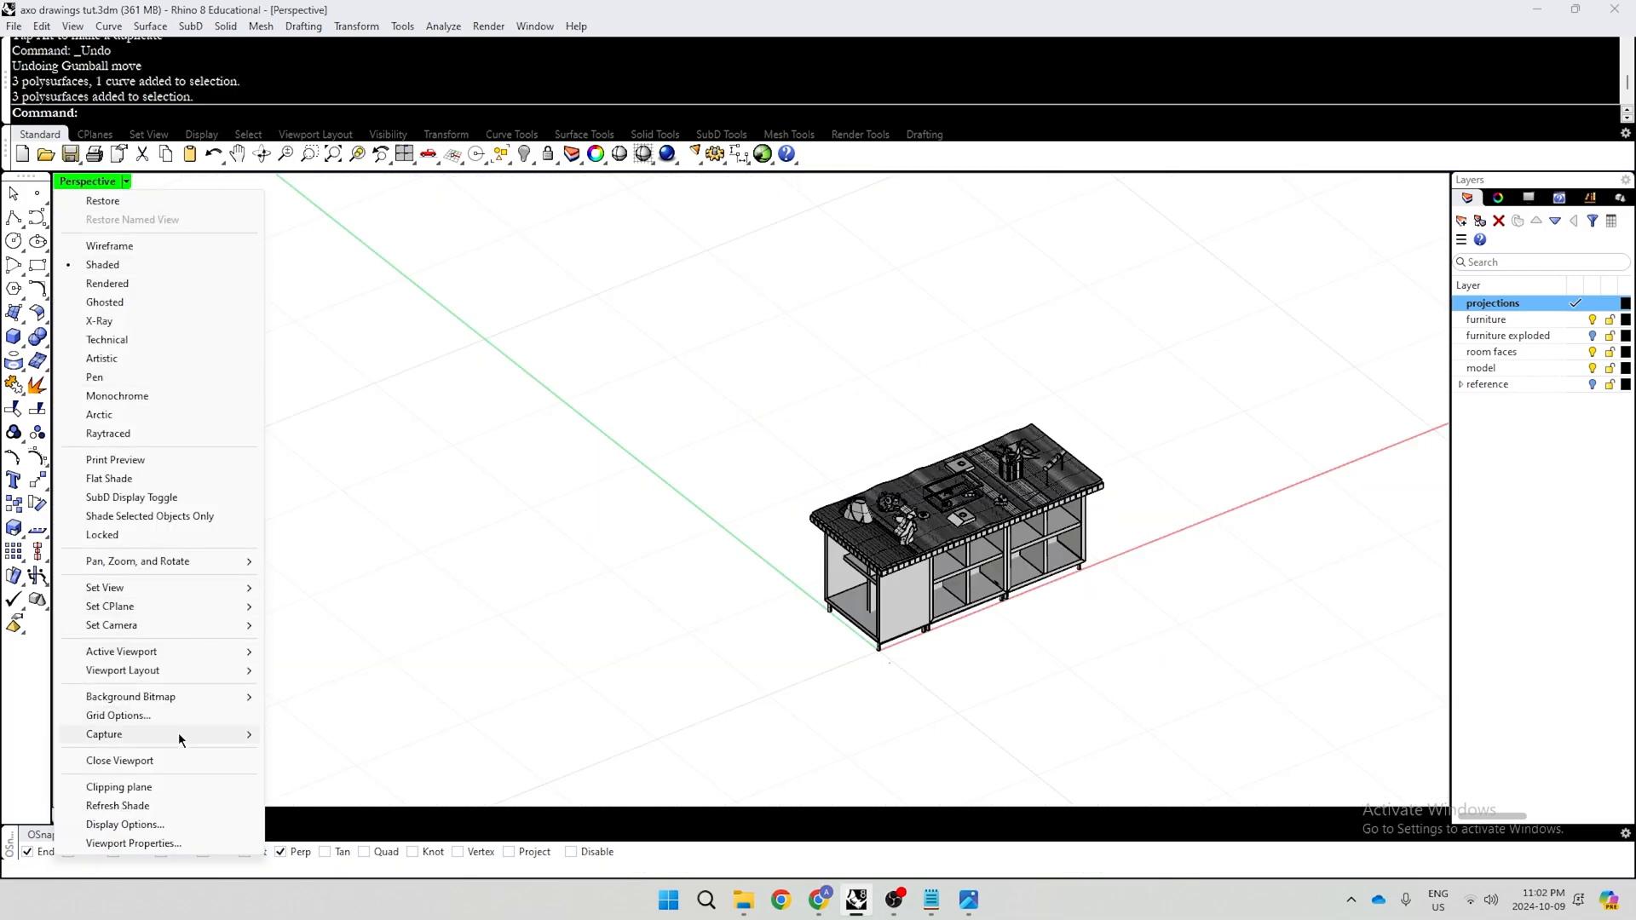
pyautogui.moveTo(201, 669)
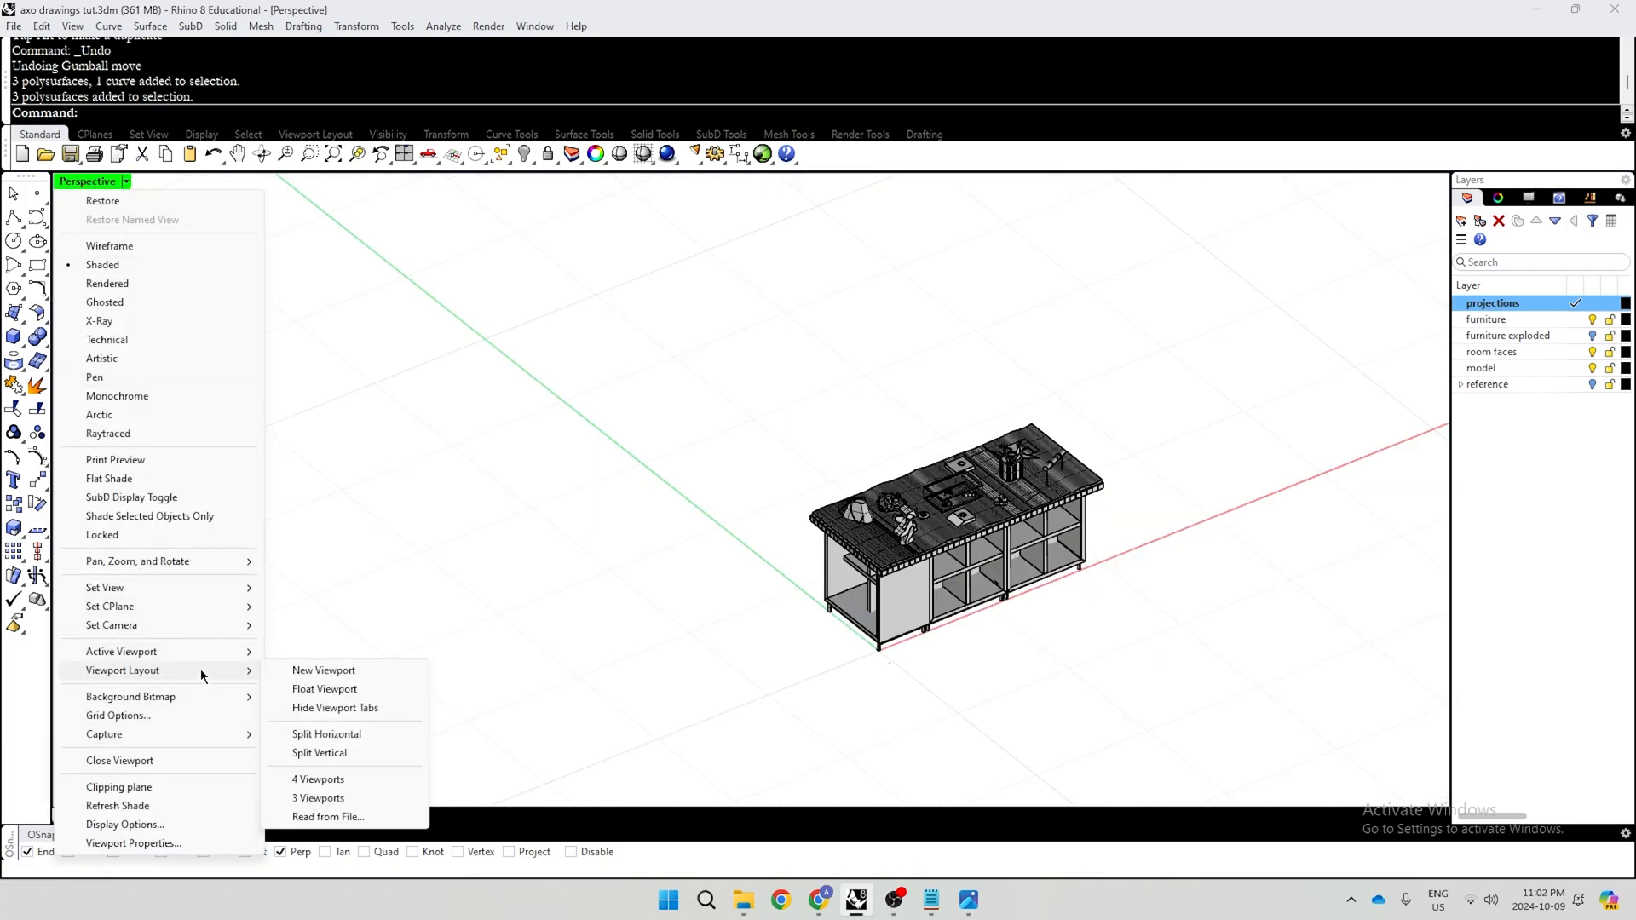
pyautogui.click(364, 673)
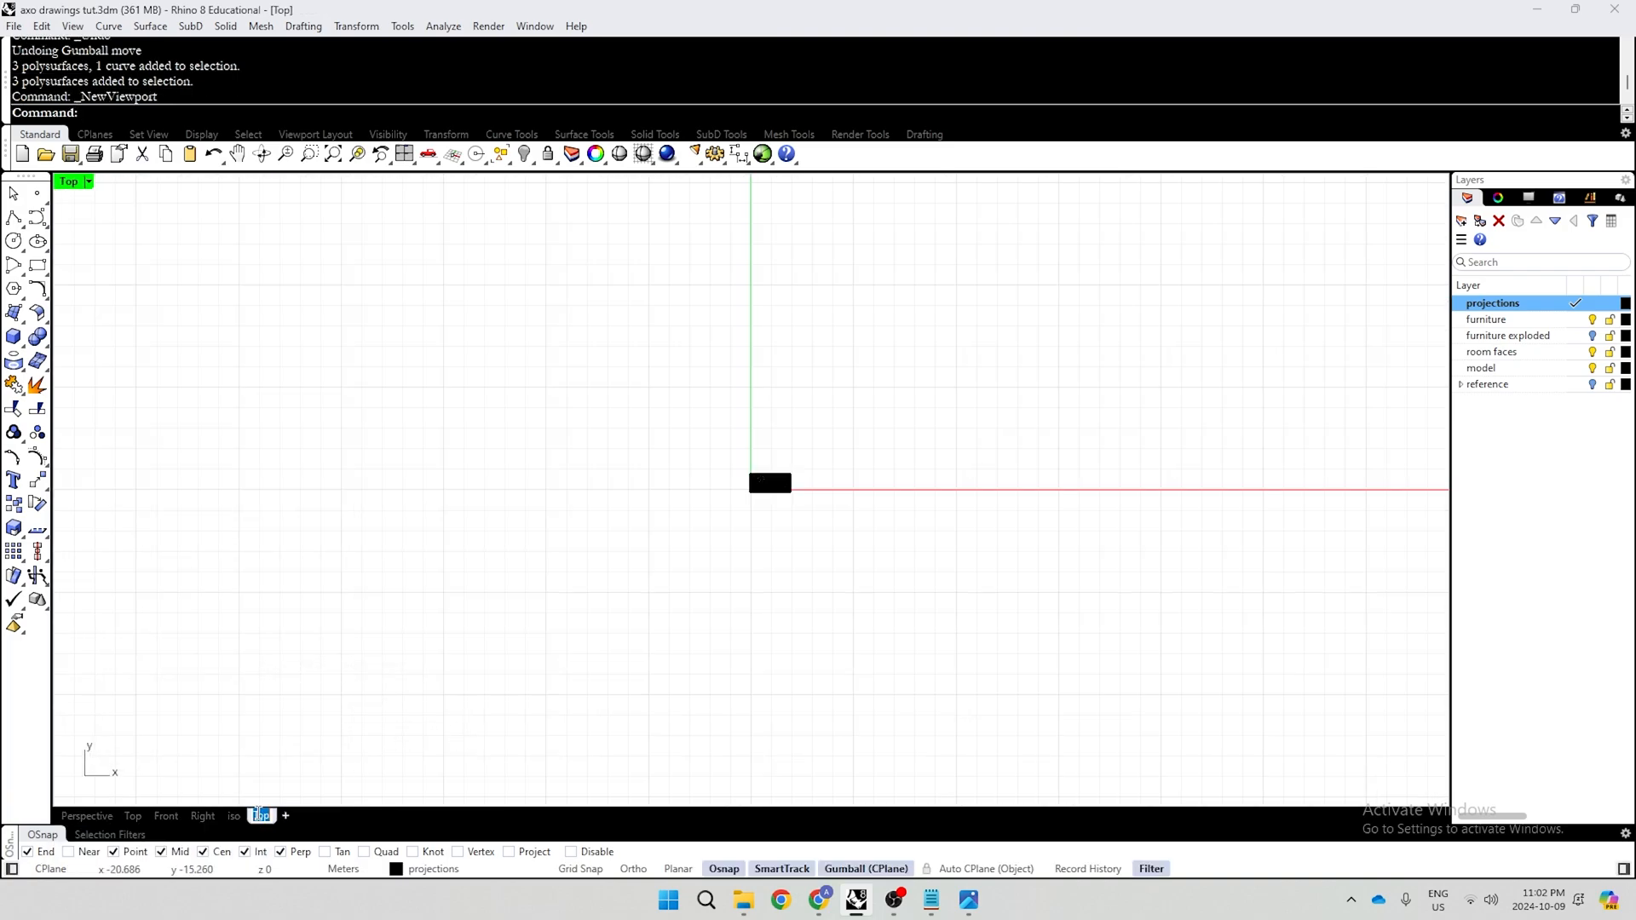
pyautogui.write('sw')
pyautogui.press('Return')
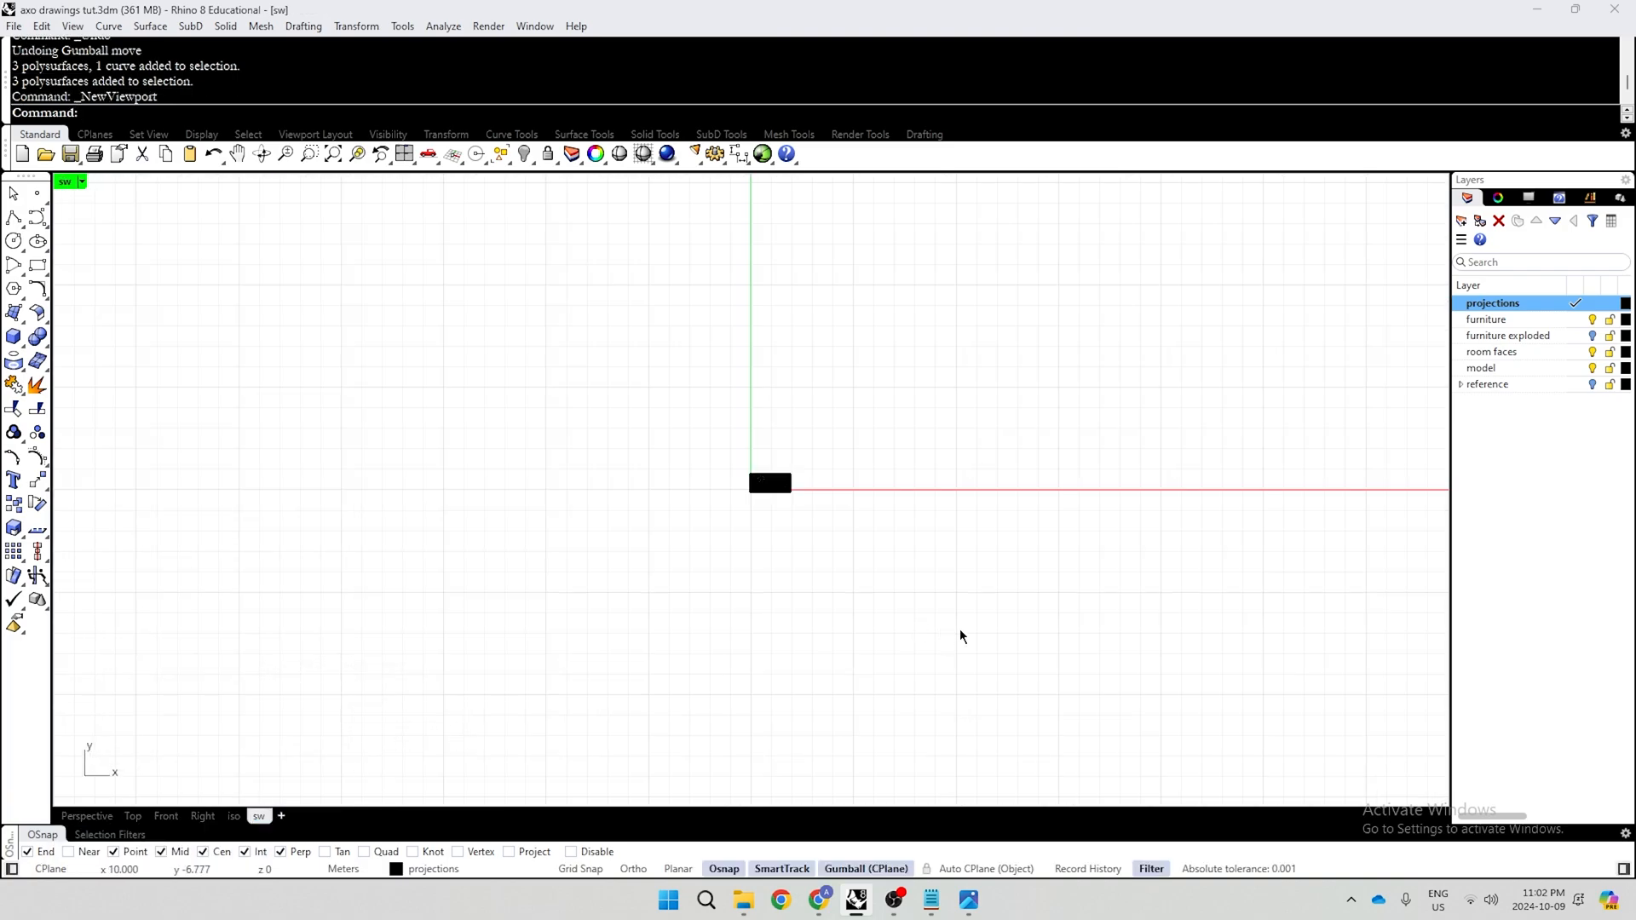
# Set the sw viewport to the SW isometric view, framing the whole furniture piece
pyautogui.hotkey('ctrl', 'a')
pyautogui.write('ZS')
pyautogui.press('Return')
pyautogui.scroll(-2, 553, 580)
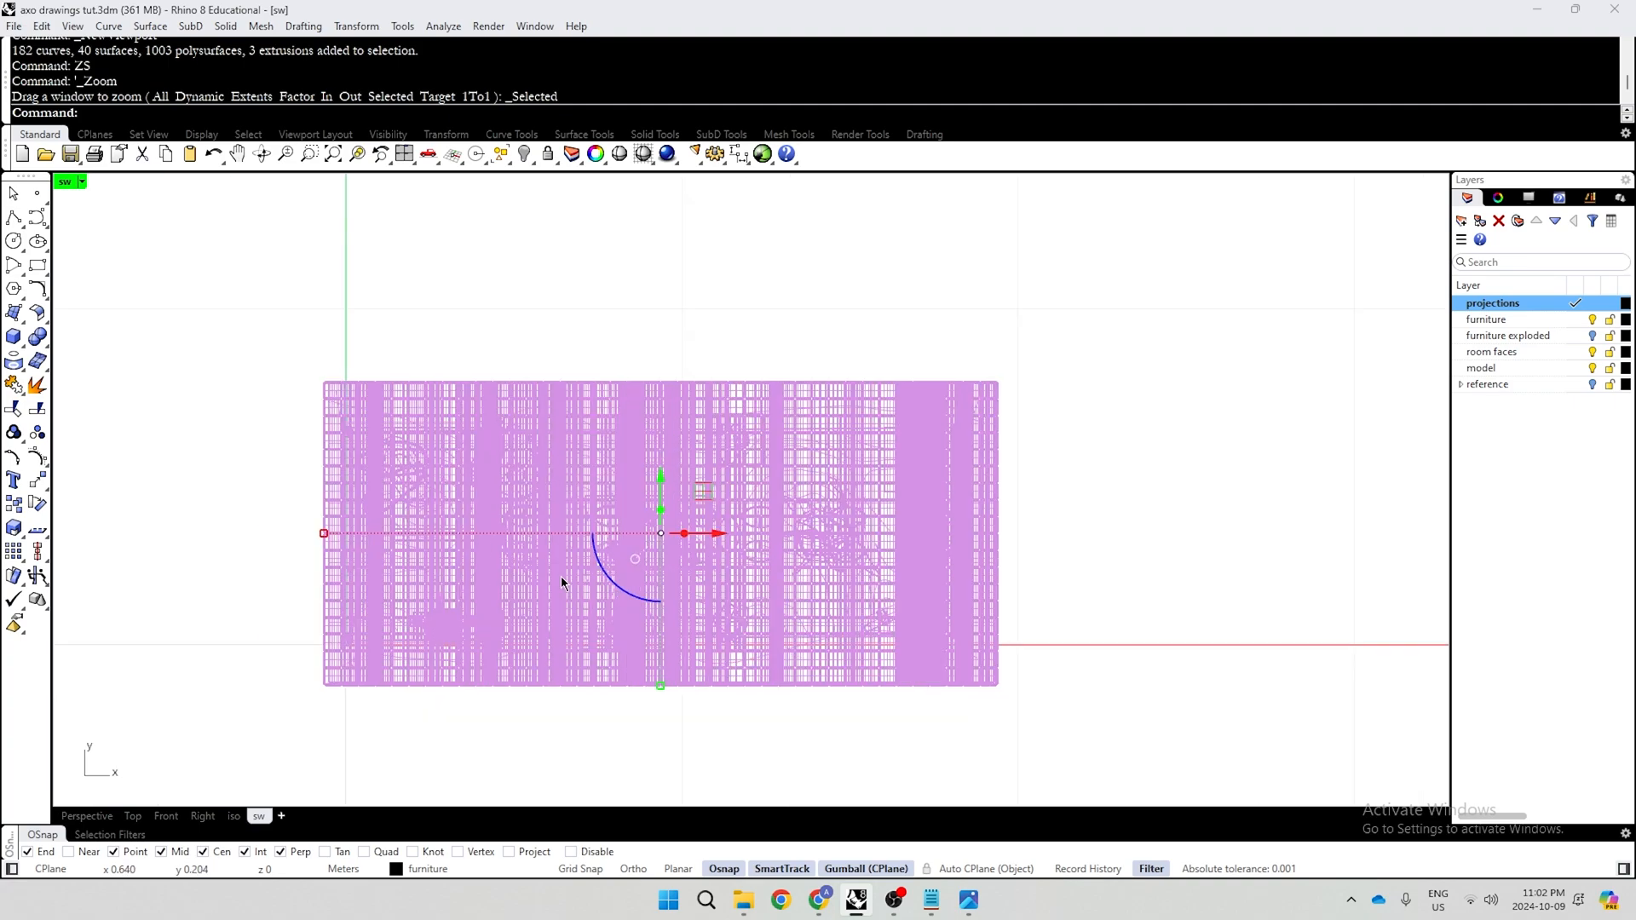
pyautogui.press('Escape')
pyautogui.click(81, 181)
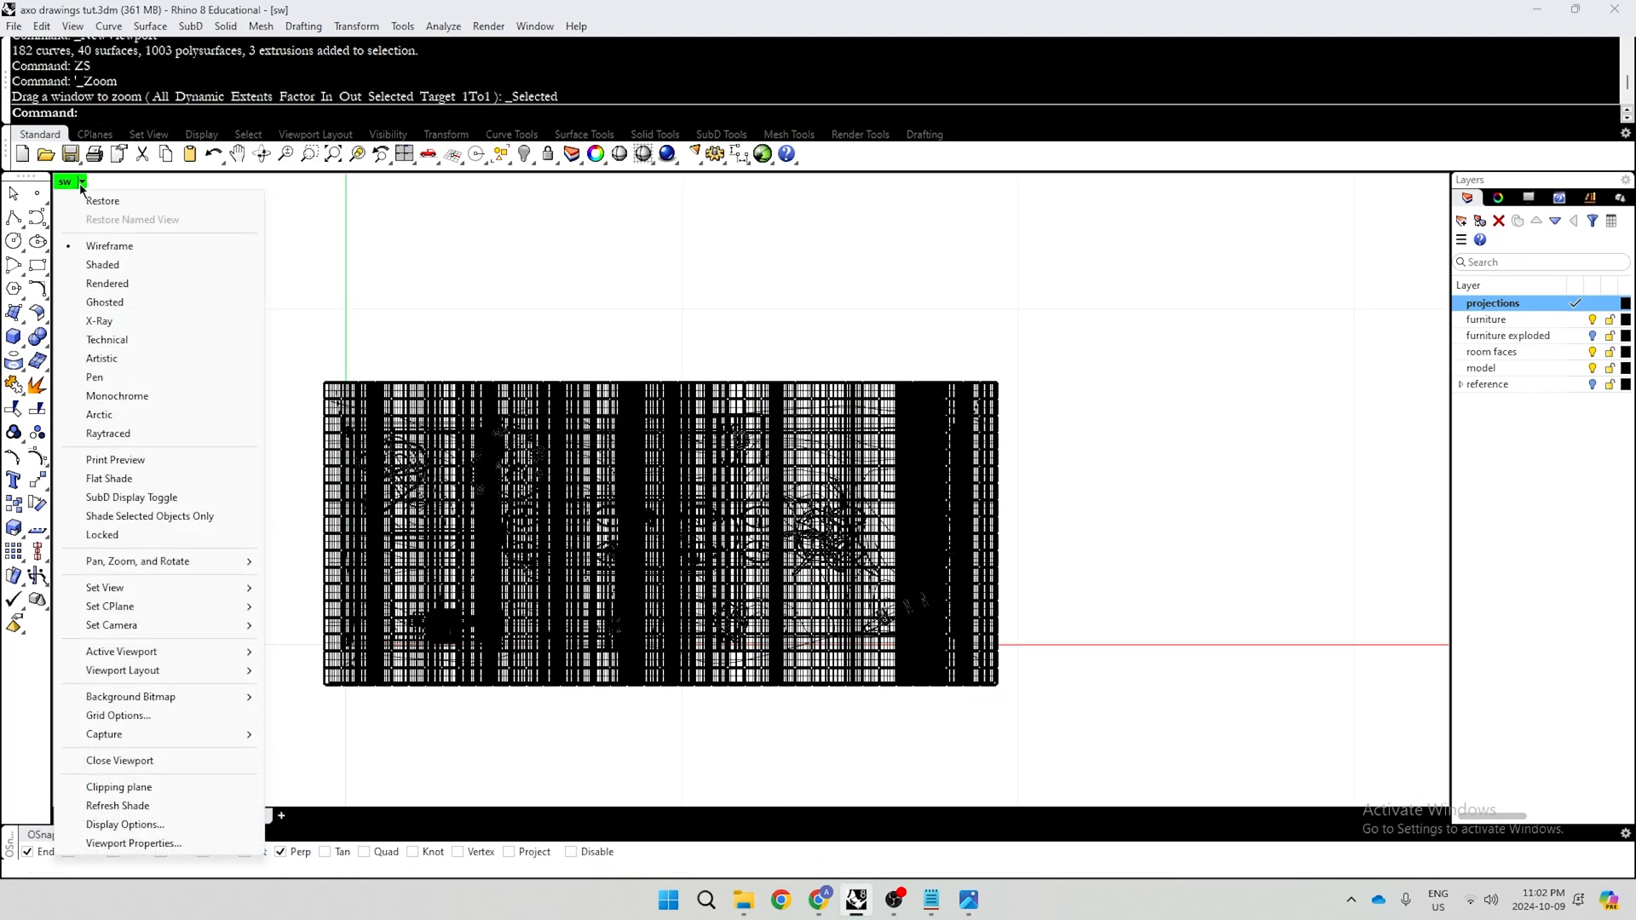
pyautogui.moveTo(133, 597)
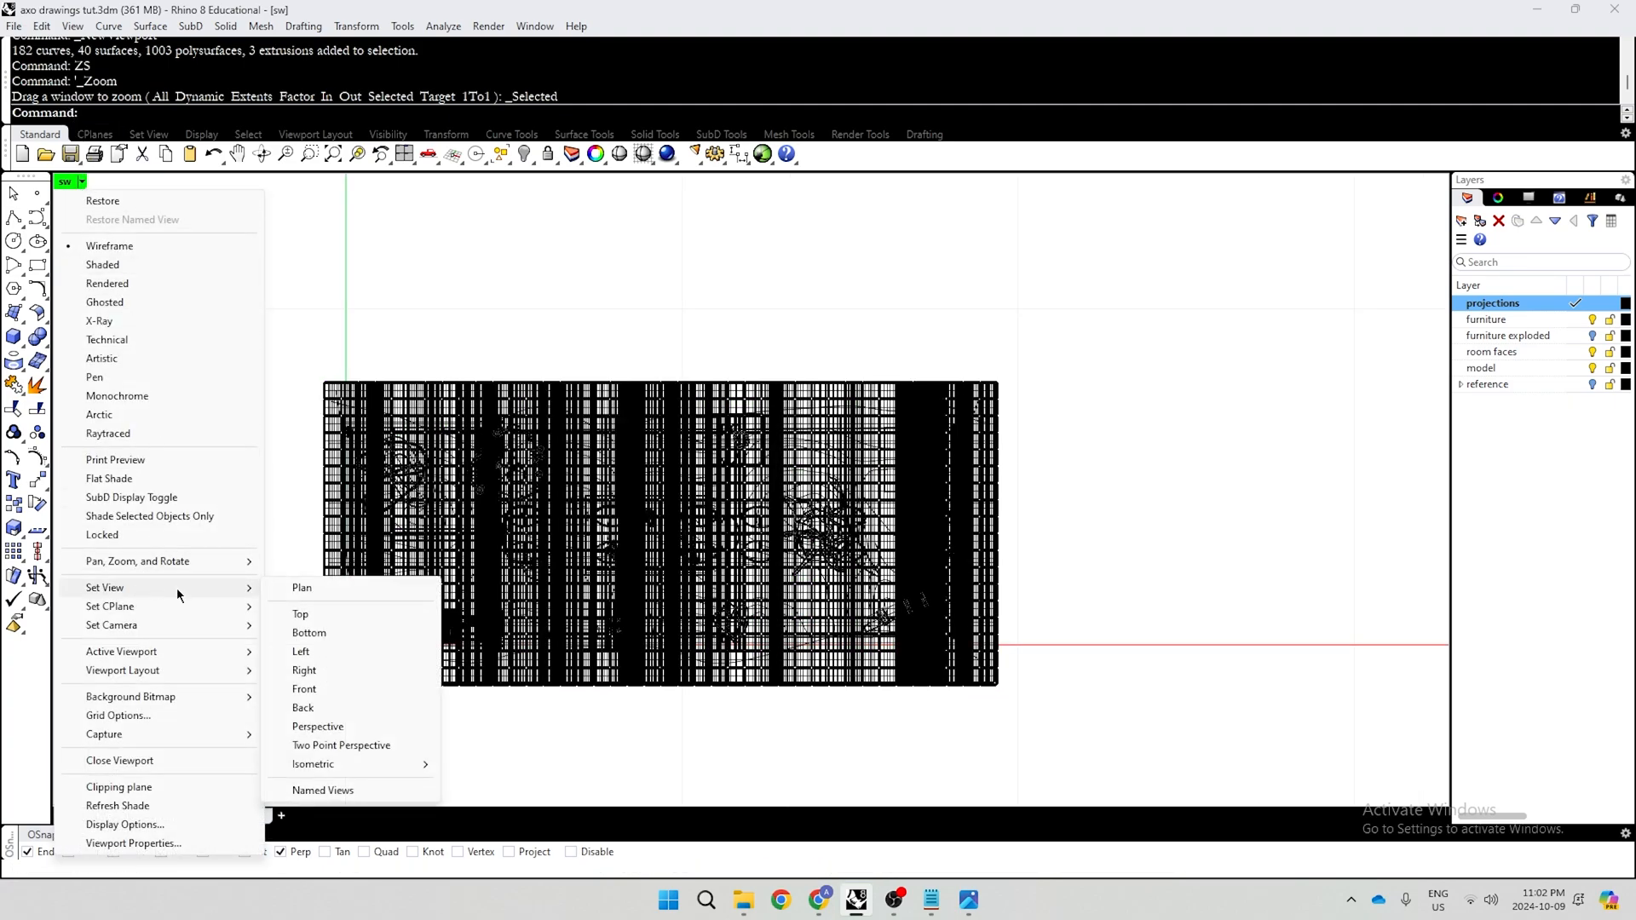
pyautogui.moveTo(376, 770)
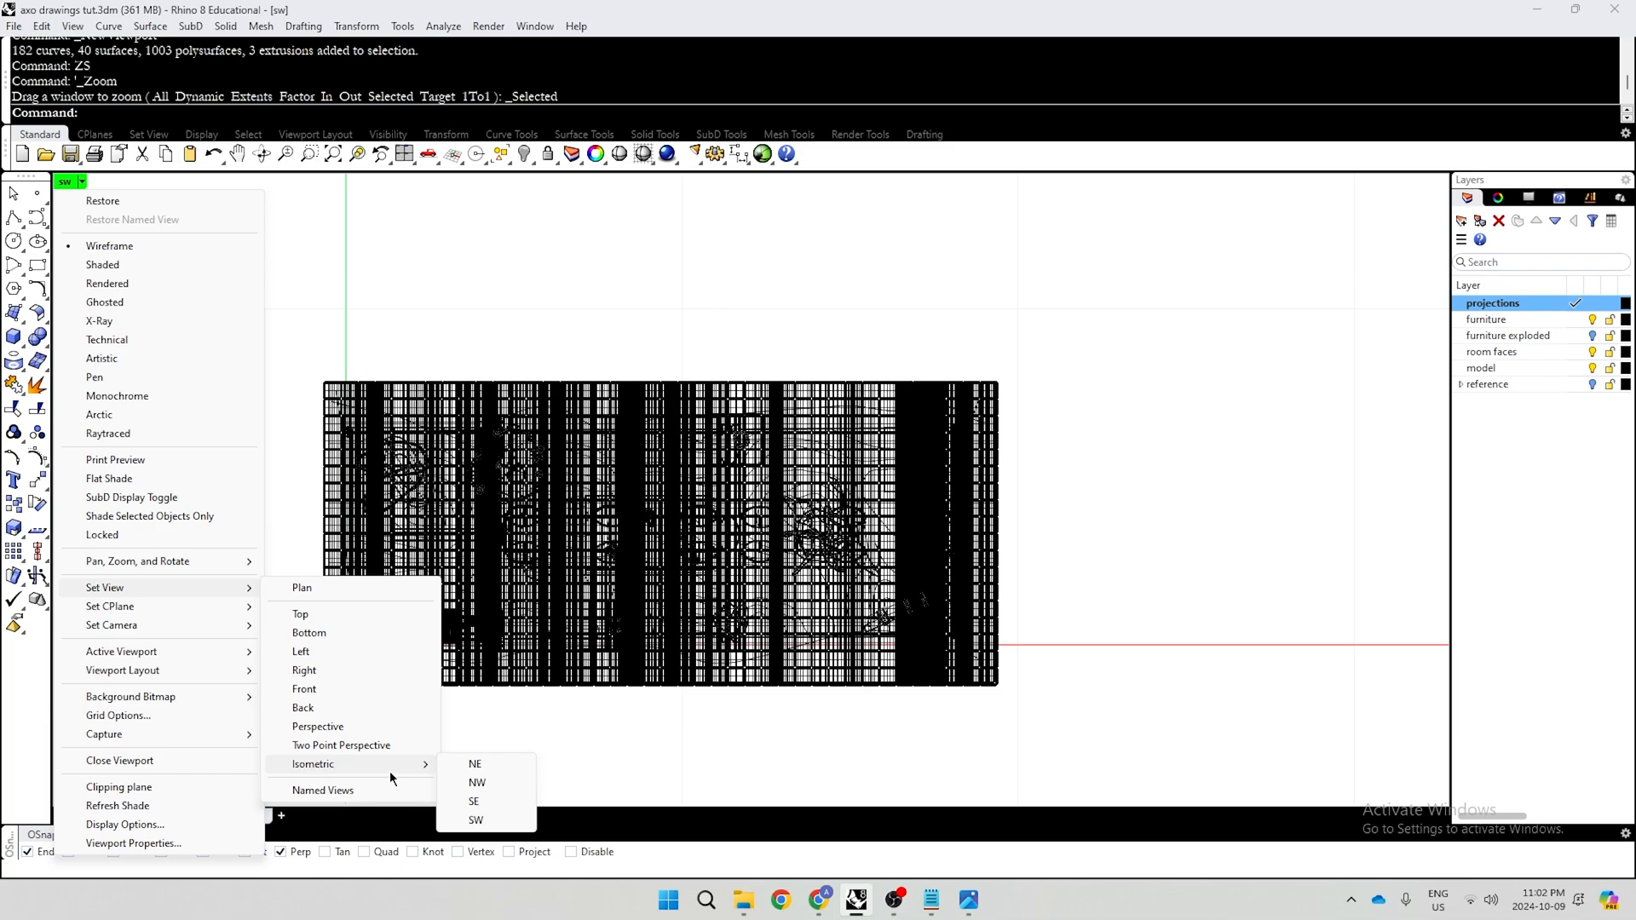
pyautogui.click(480, 821)
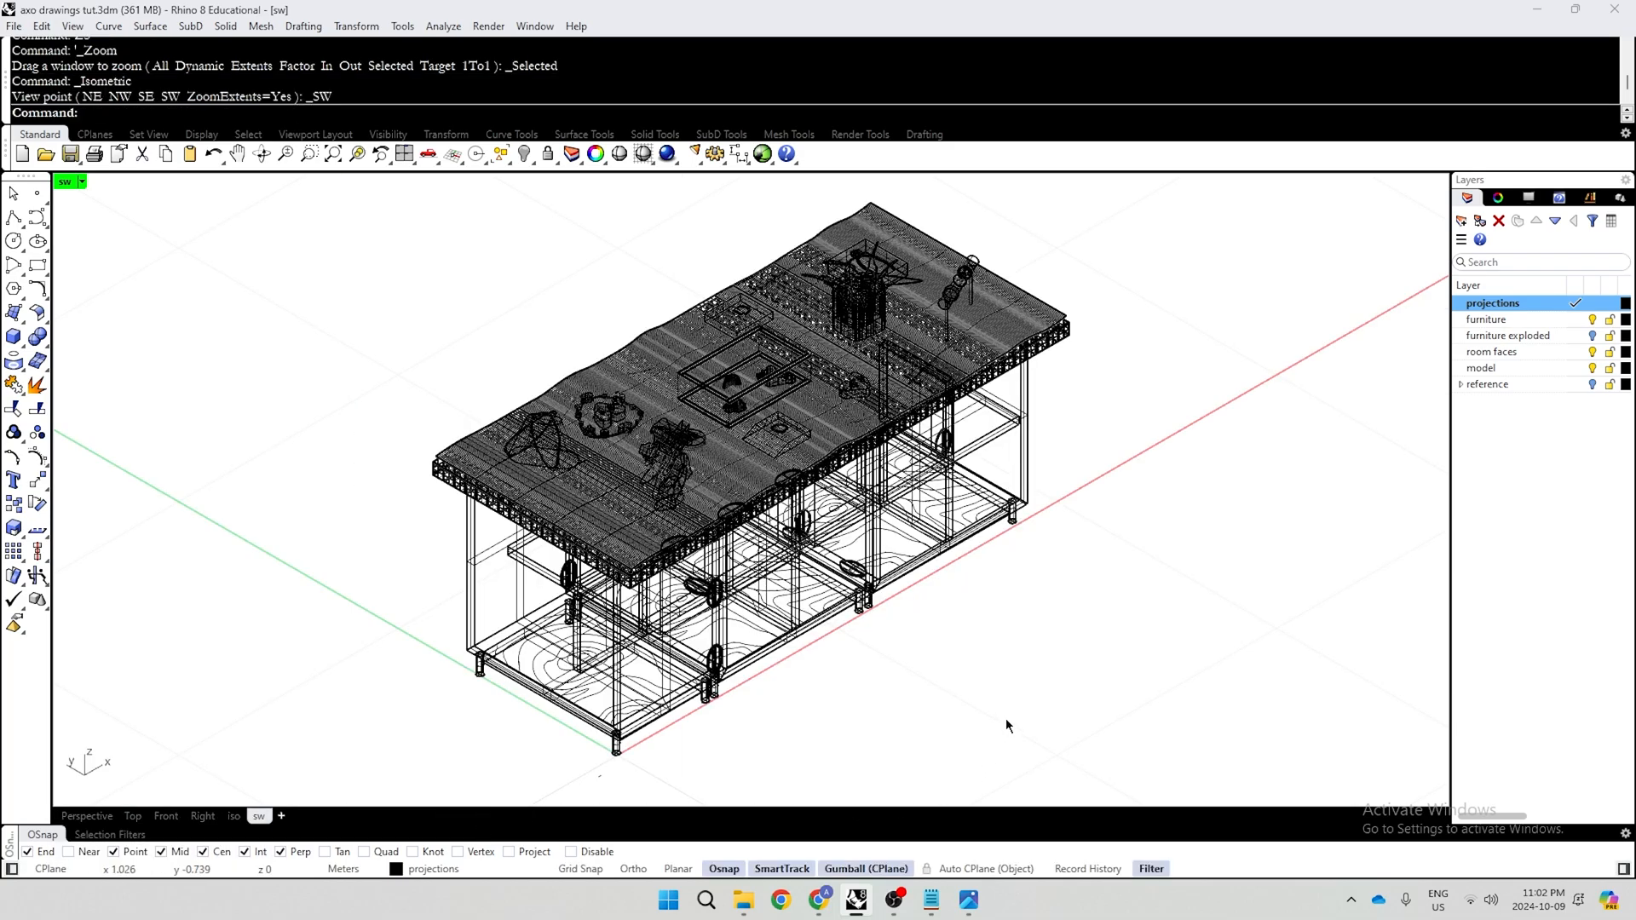
pyautogui.scroll(-5, 1006, 720)
pyautogui.scroll(3, 1031, 679)
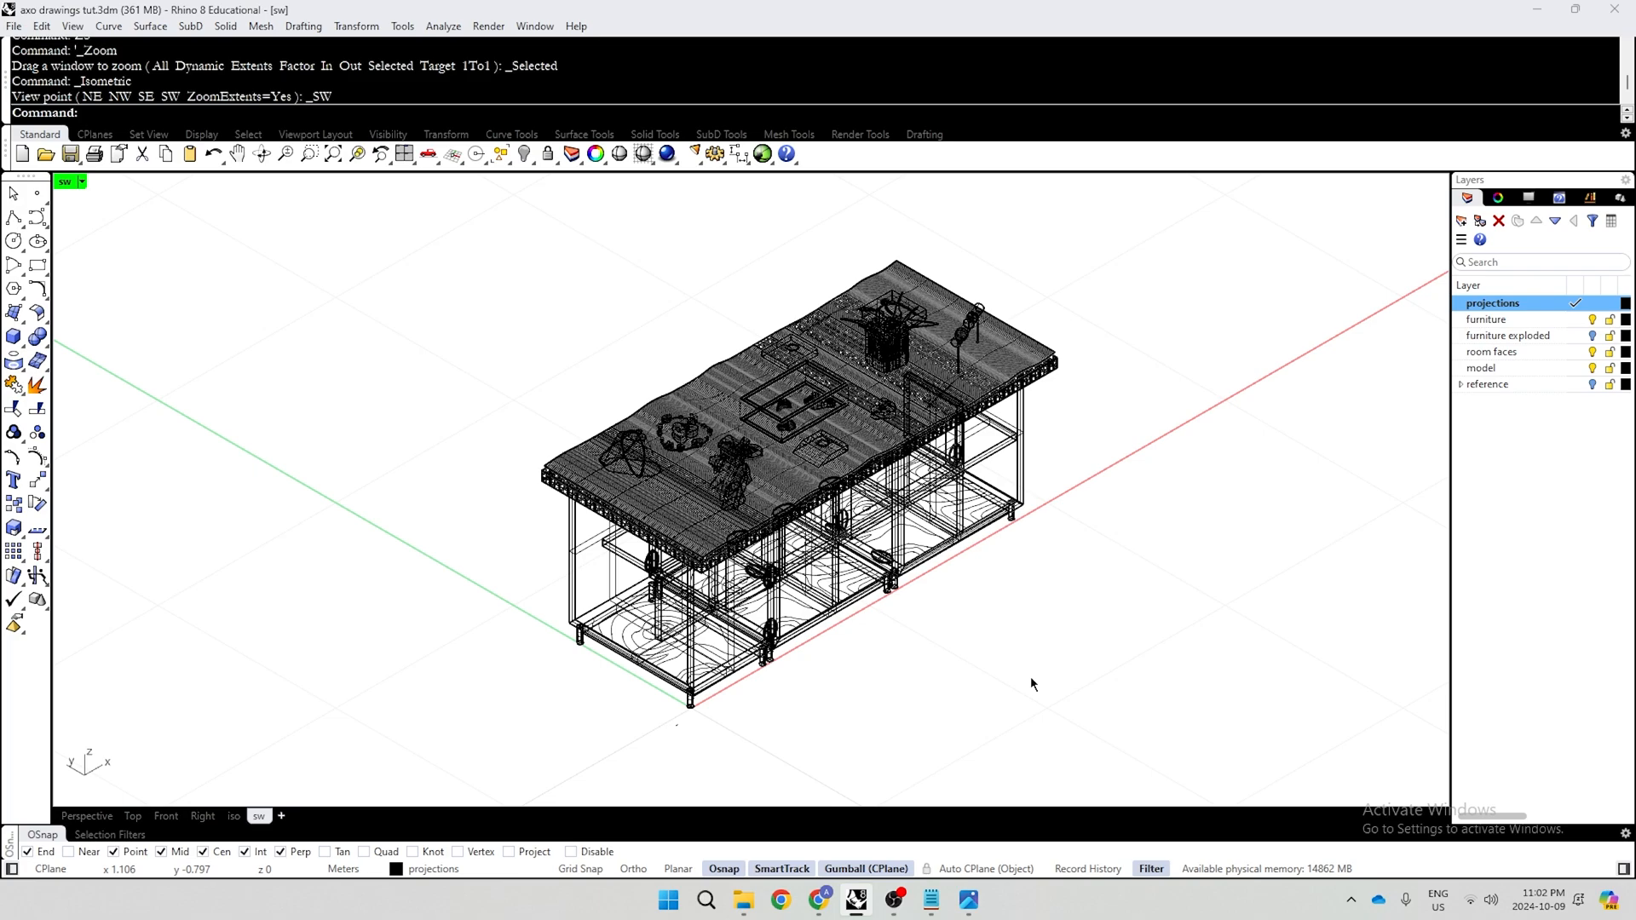
# Set the sw viewport's display mode to Ghosted
pyautogui.click(84, 182)
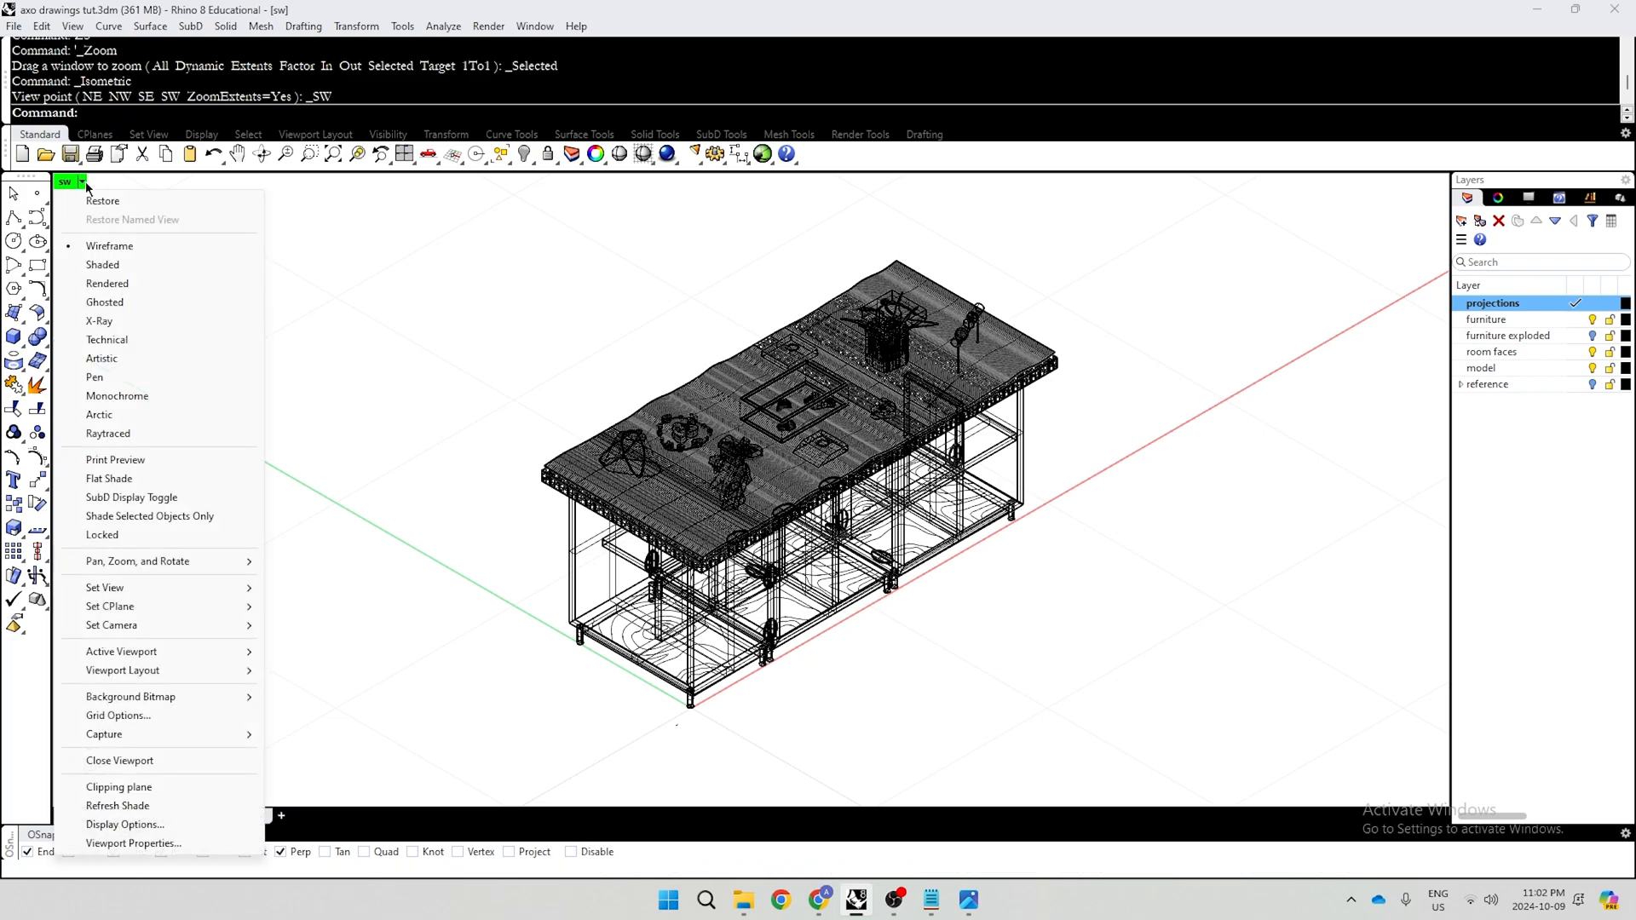
pyautogui.click(106, 302)
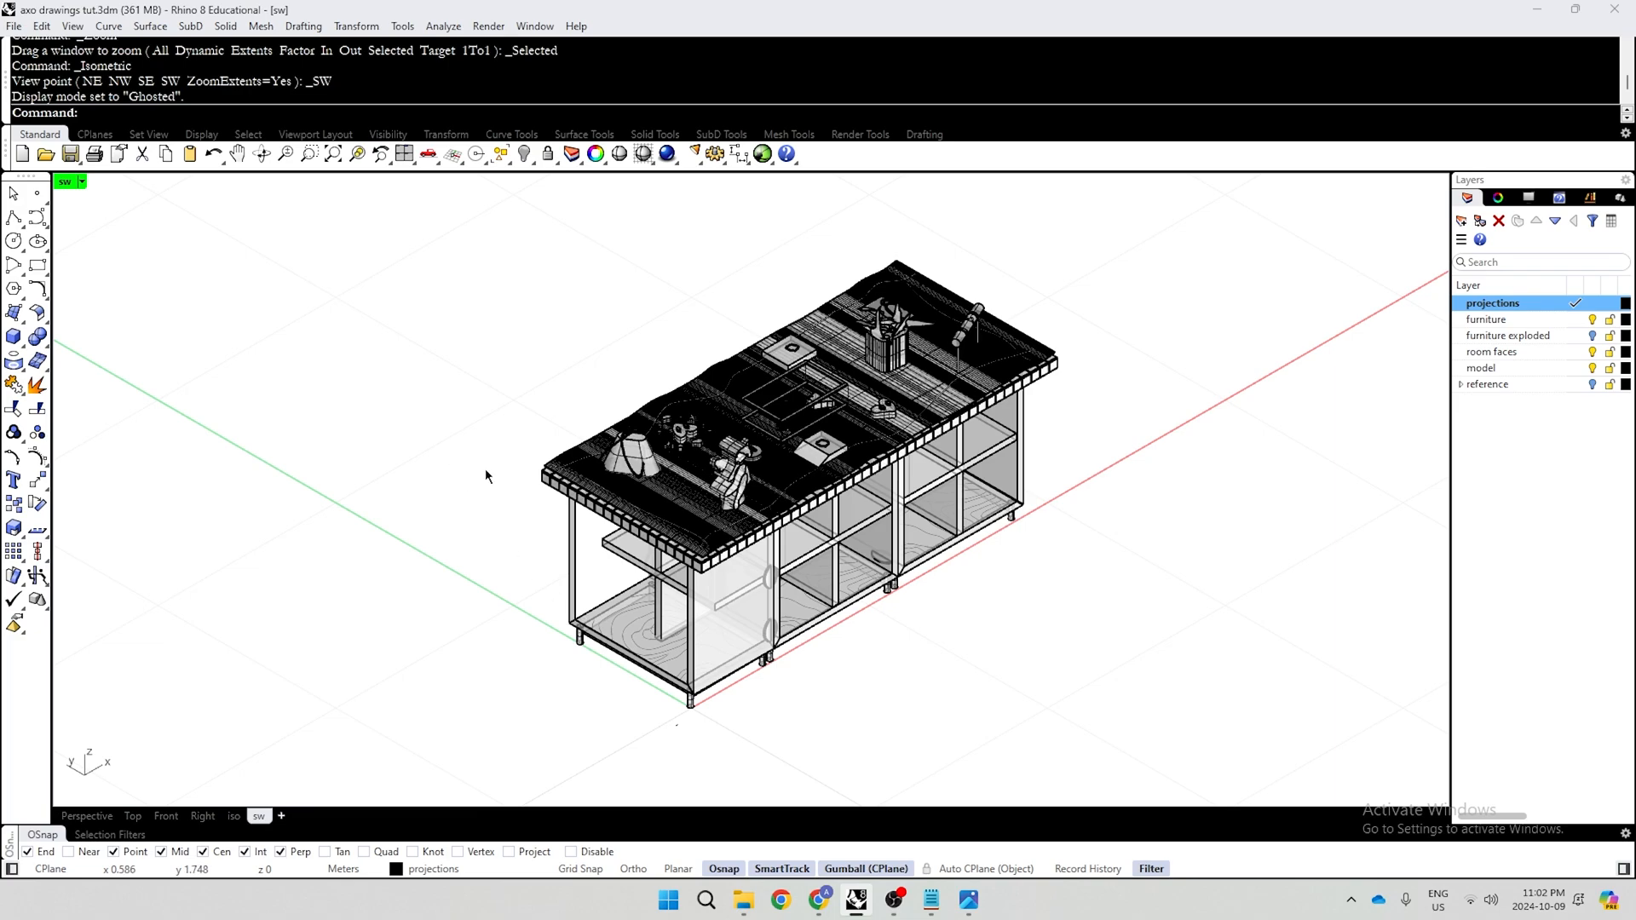
pyautogui.click(759, 610)
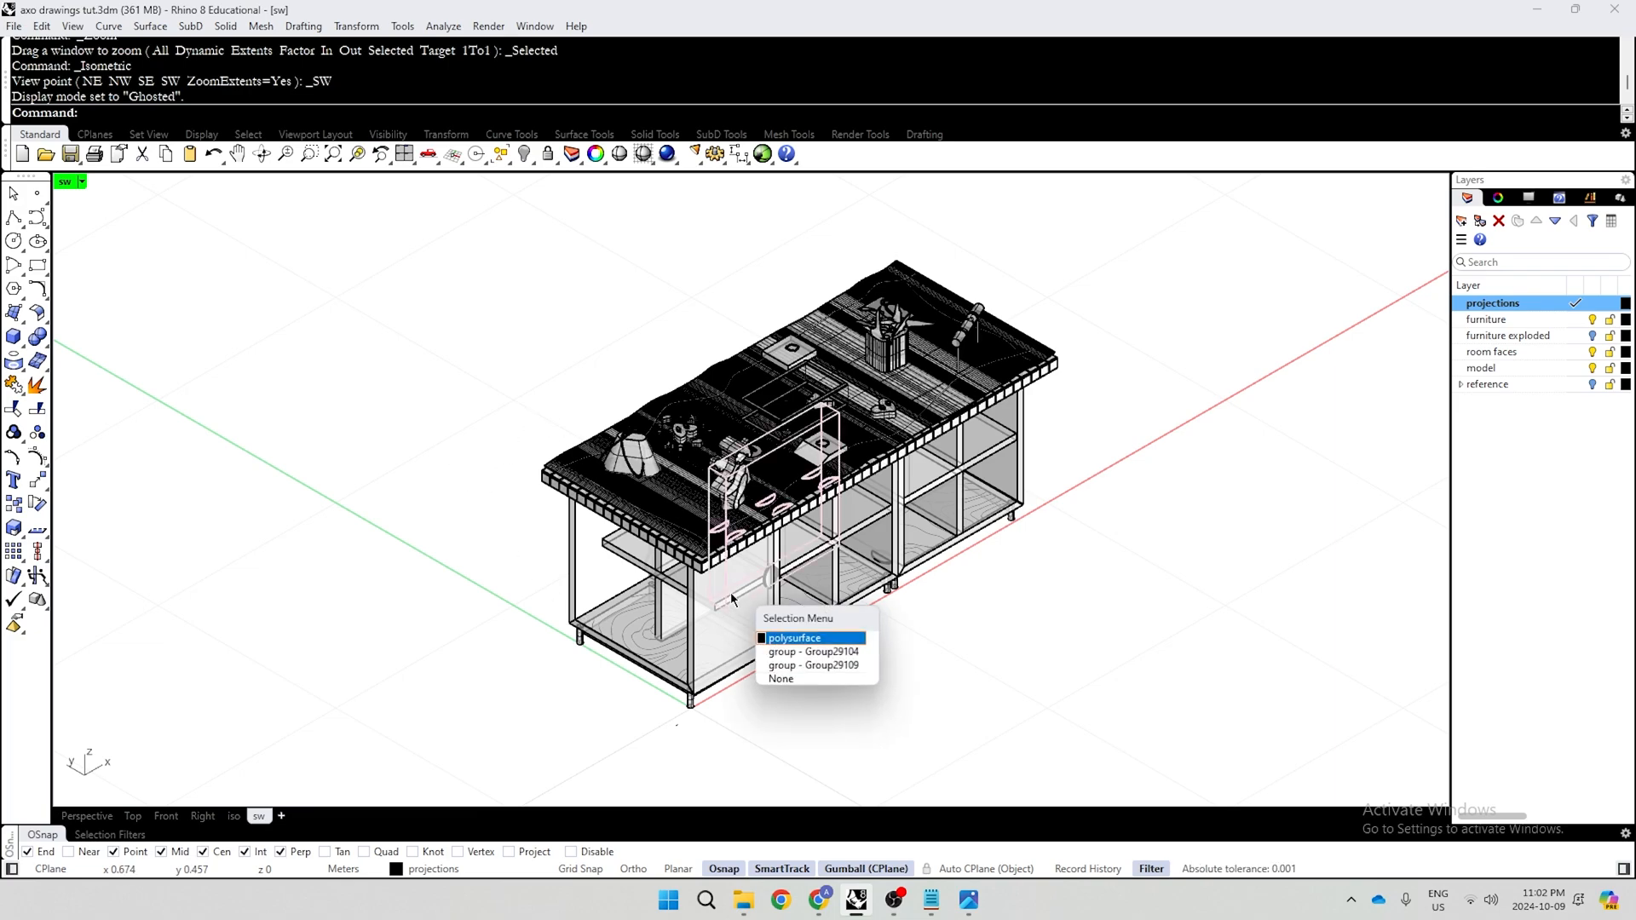
pyautogui.click(1071, 673)
# Try moving the cloth layer and the group of tabletop objects freehand straight up, spreading them apart above the furniture
pyautogui.scroll(-5, 734, 661)
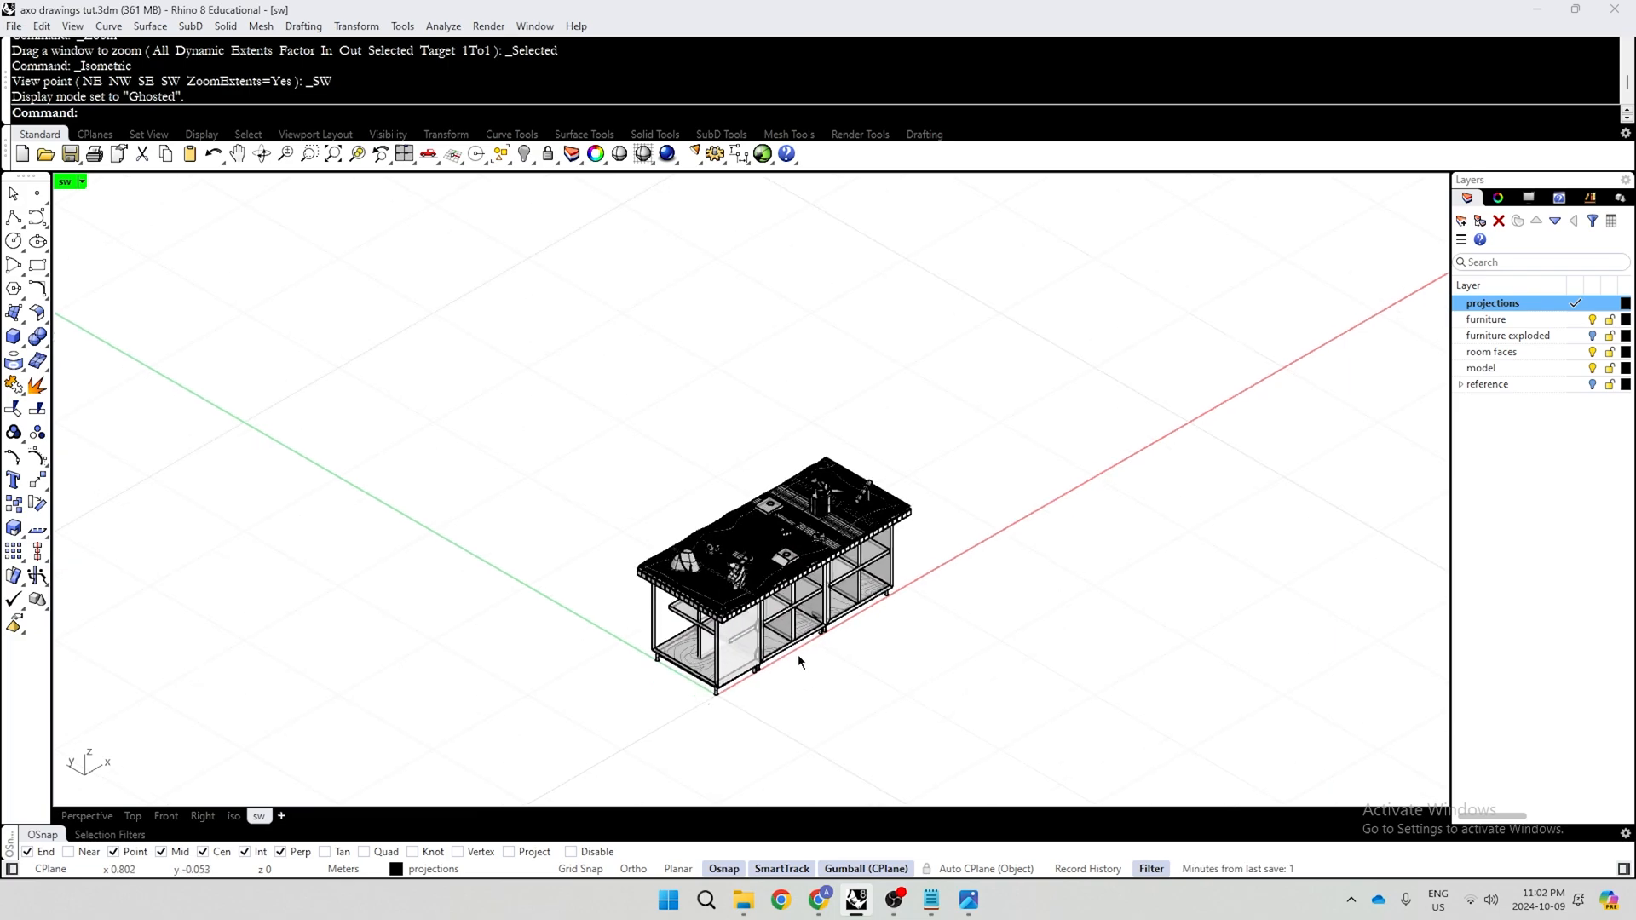
pyautogui.scroll(1, 773, 731)
pyautogui.scroll(-3, 772, 734)
pyautogui.click(816, 479)
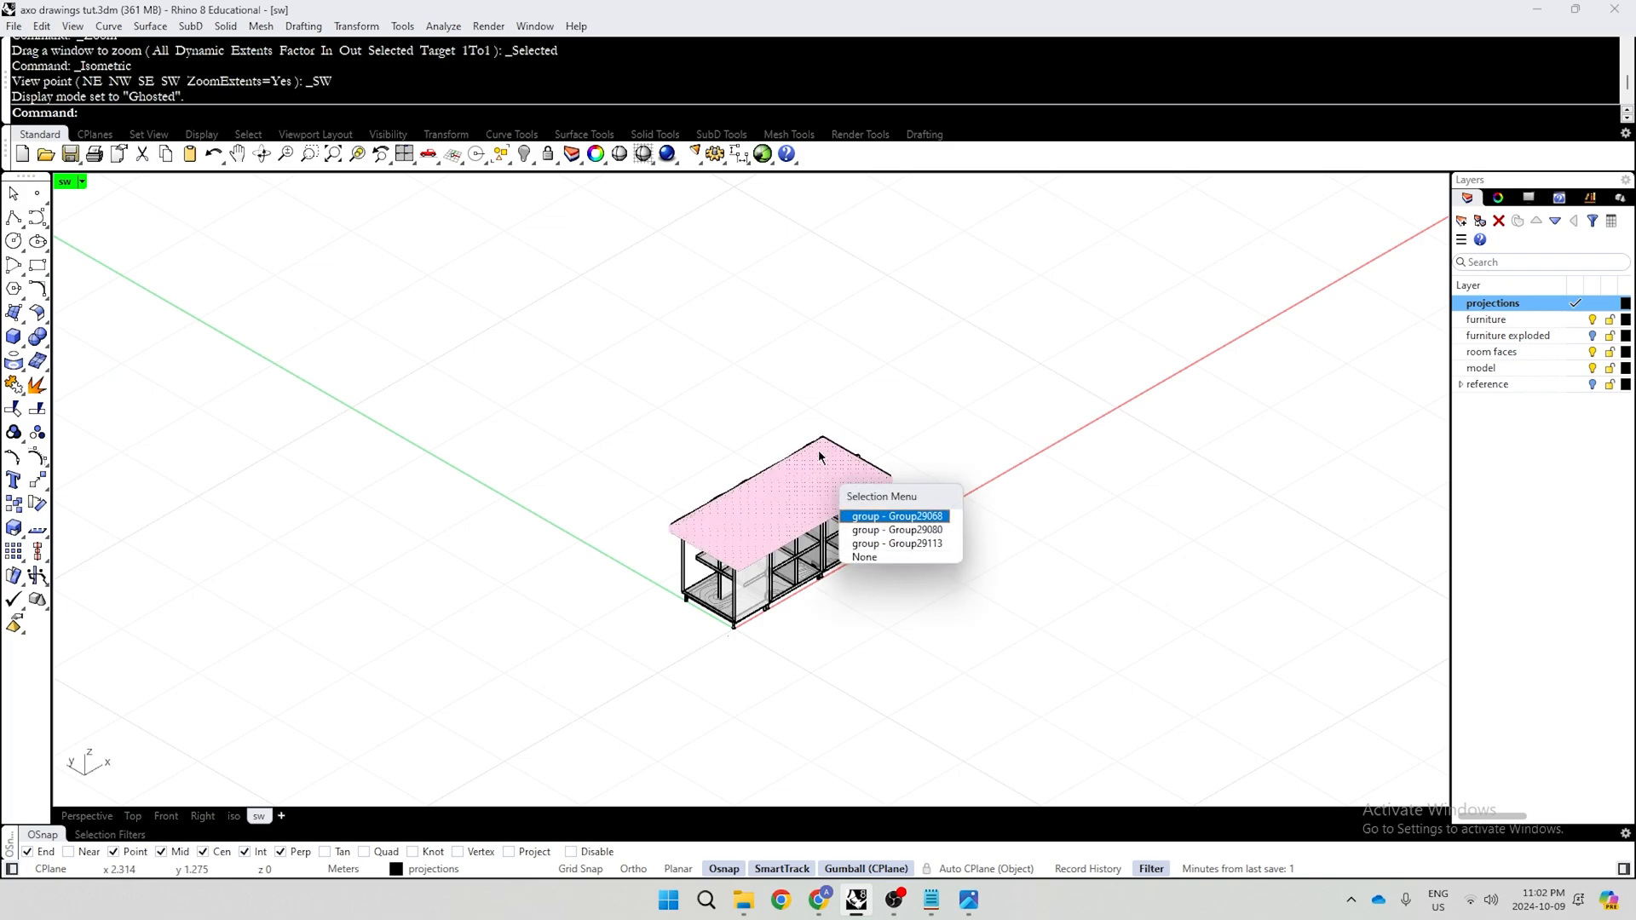
pyautogui.click(921, 518)
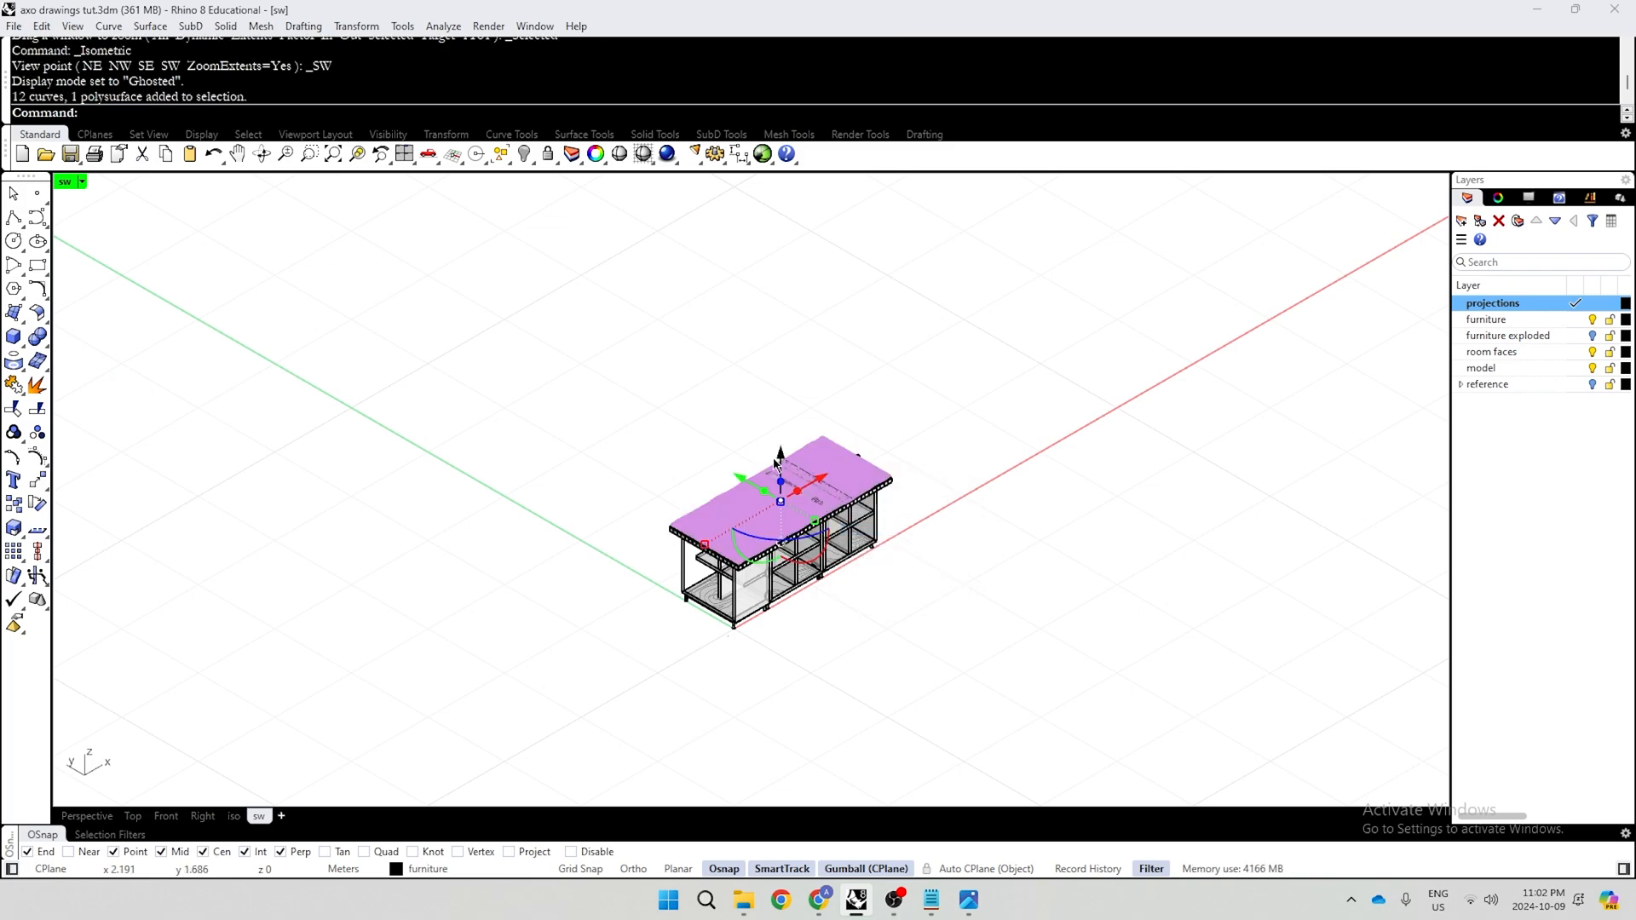
pyautogui.moveTo(777, 464); pyautogui.dragTo(771, 359)
pyautogui.click(968, 486)
pyautogui.click(780, 480)
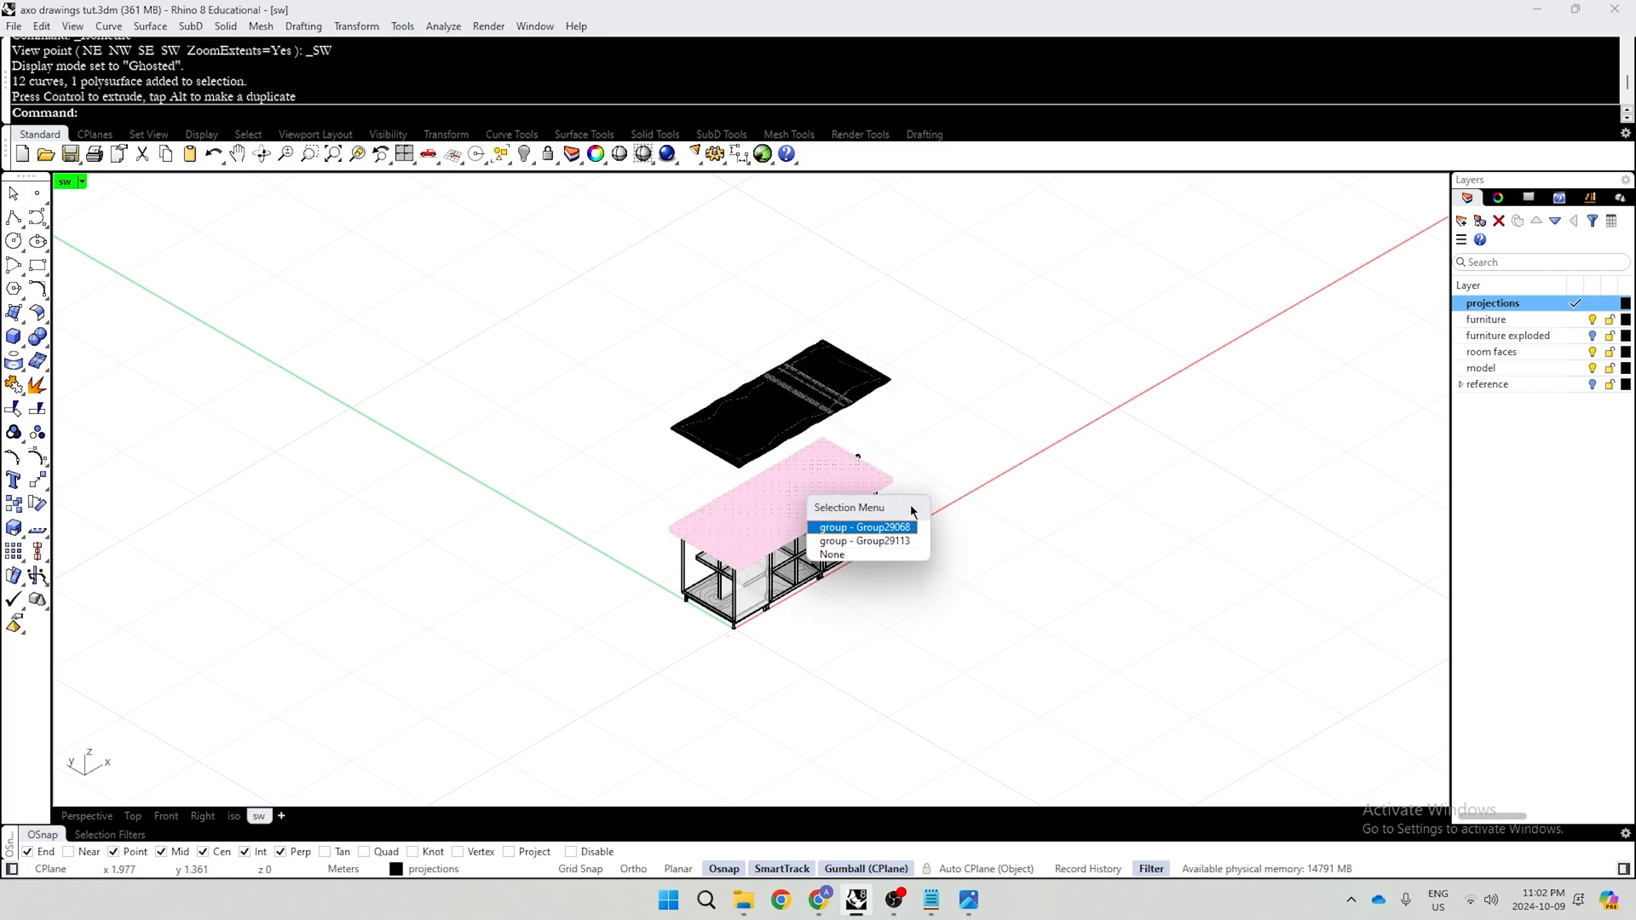
pyautogui.click(908, 548)
pyautogui.moveTo(778, 456); pyautogui.dragTo(778, 259)
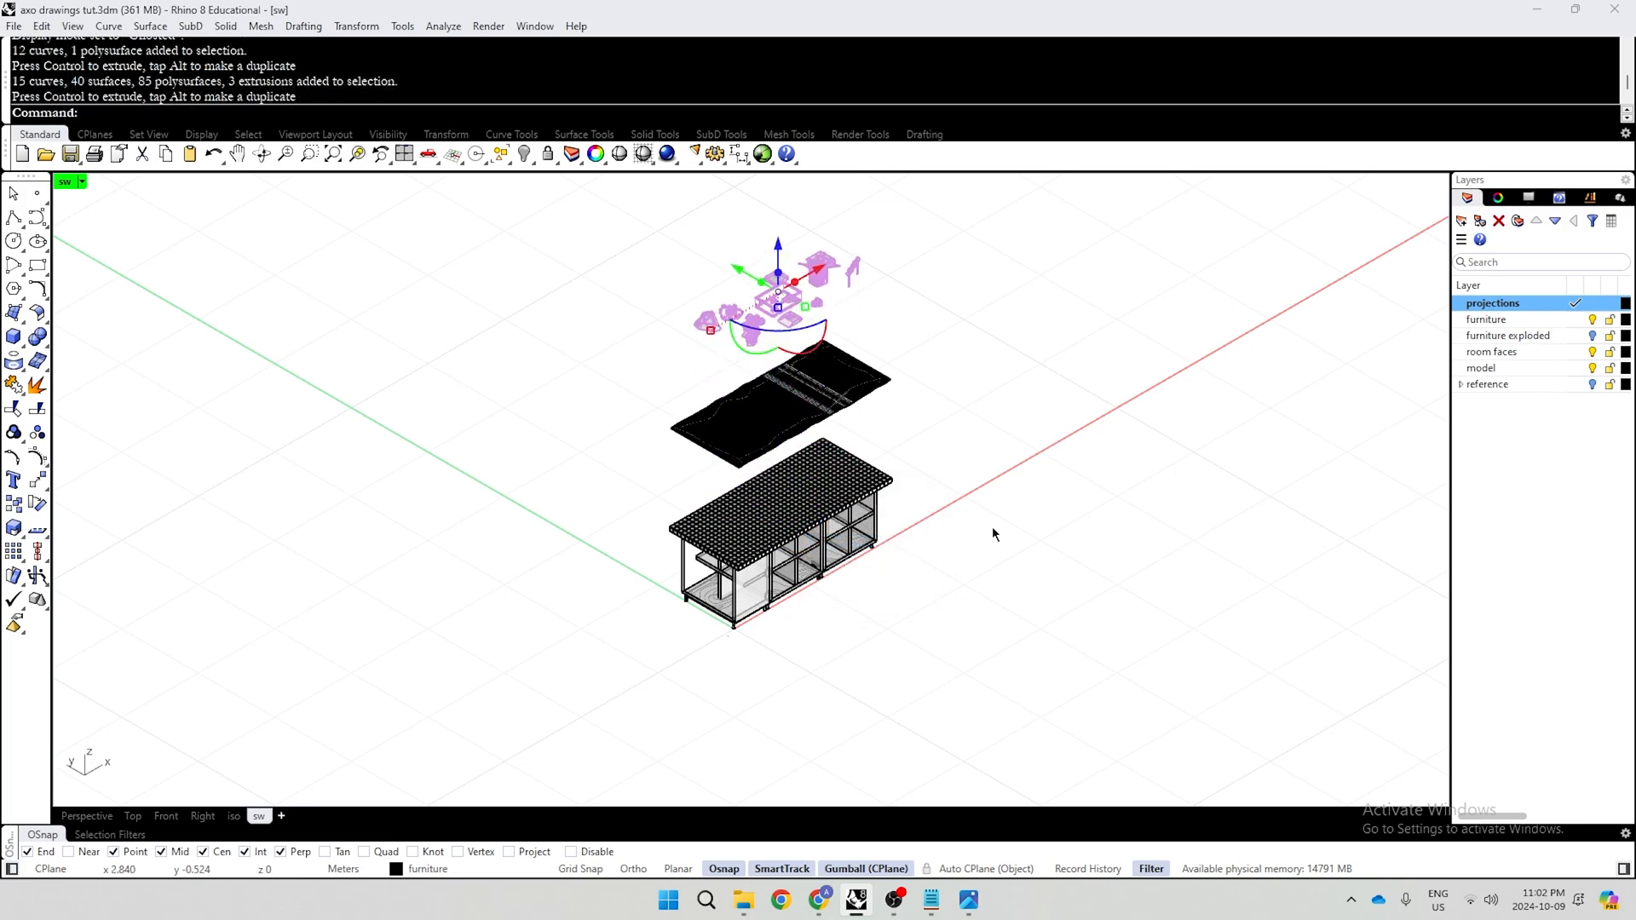
# Undo the two upward moves of the cloth and the tabletop objects
pyautogui.click(990, 493)
pyautogui.hotkey('ctrl', 'z')
pyautogui.hotkey('ctrl', 'z')
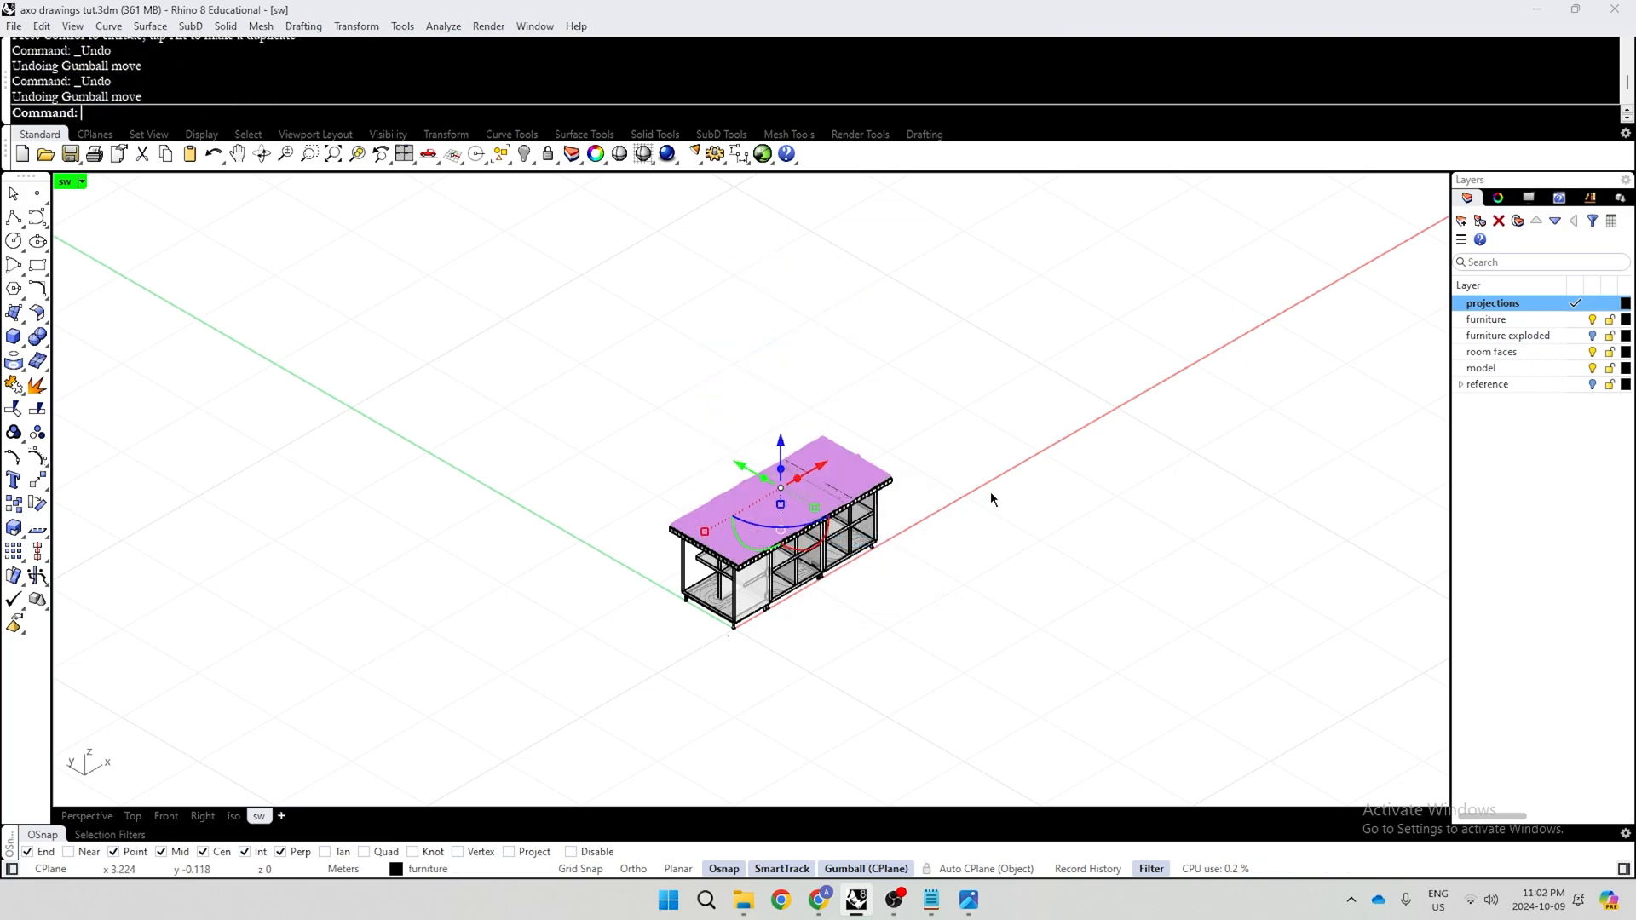
# Move the cloth group covering the tabletop straight up by exactly 200 cm
pyautogui.click(810, 490)
pyautogui.click(1133, 468)
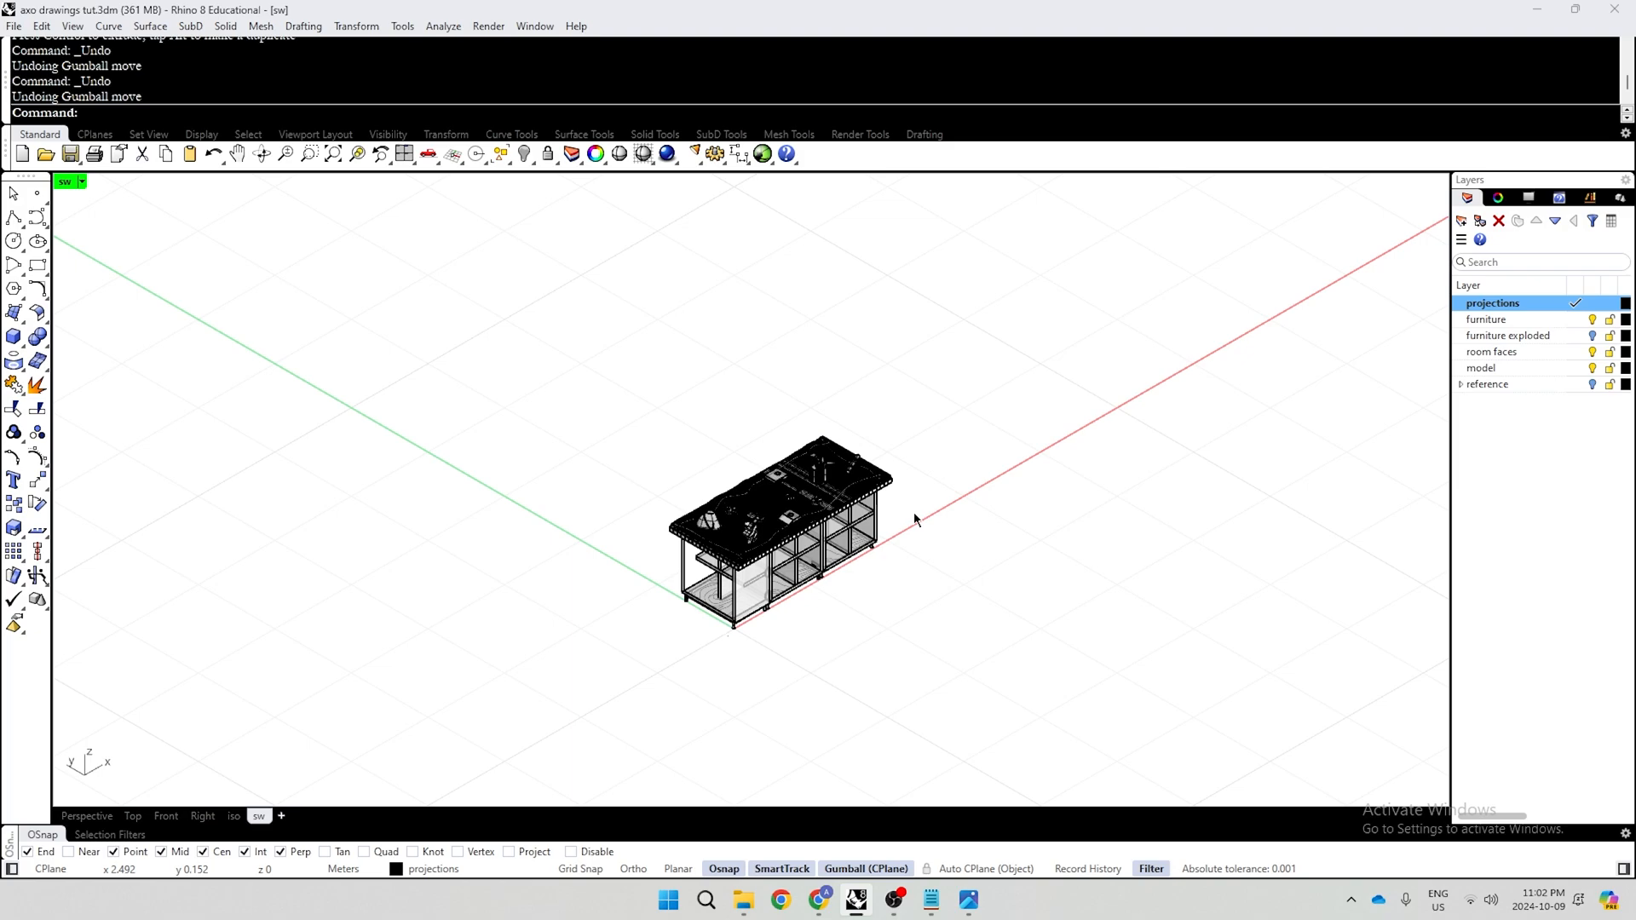
pyautogui.click(848, 478)
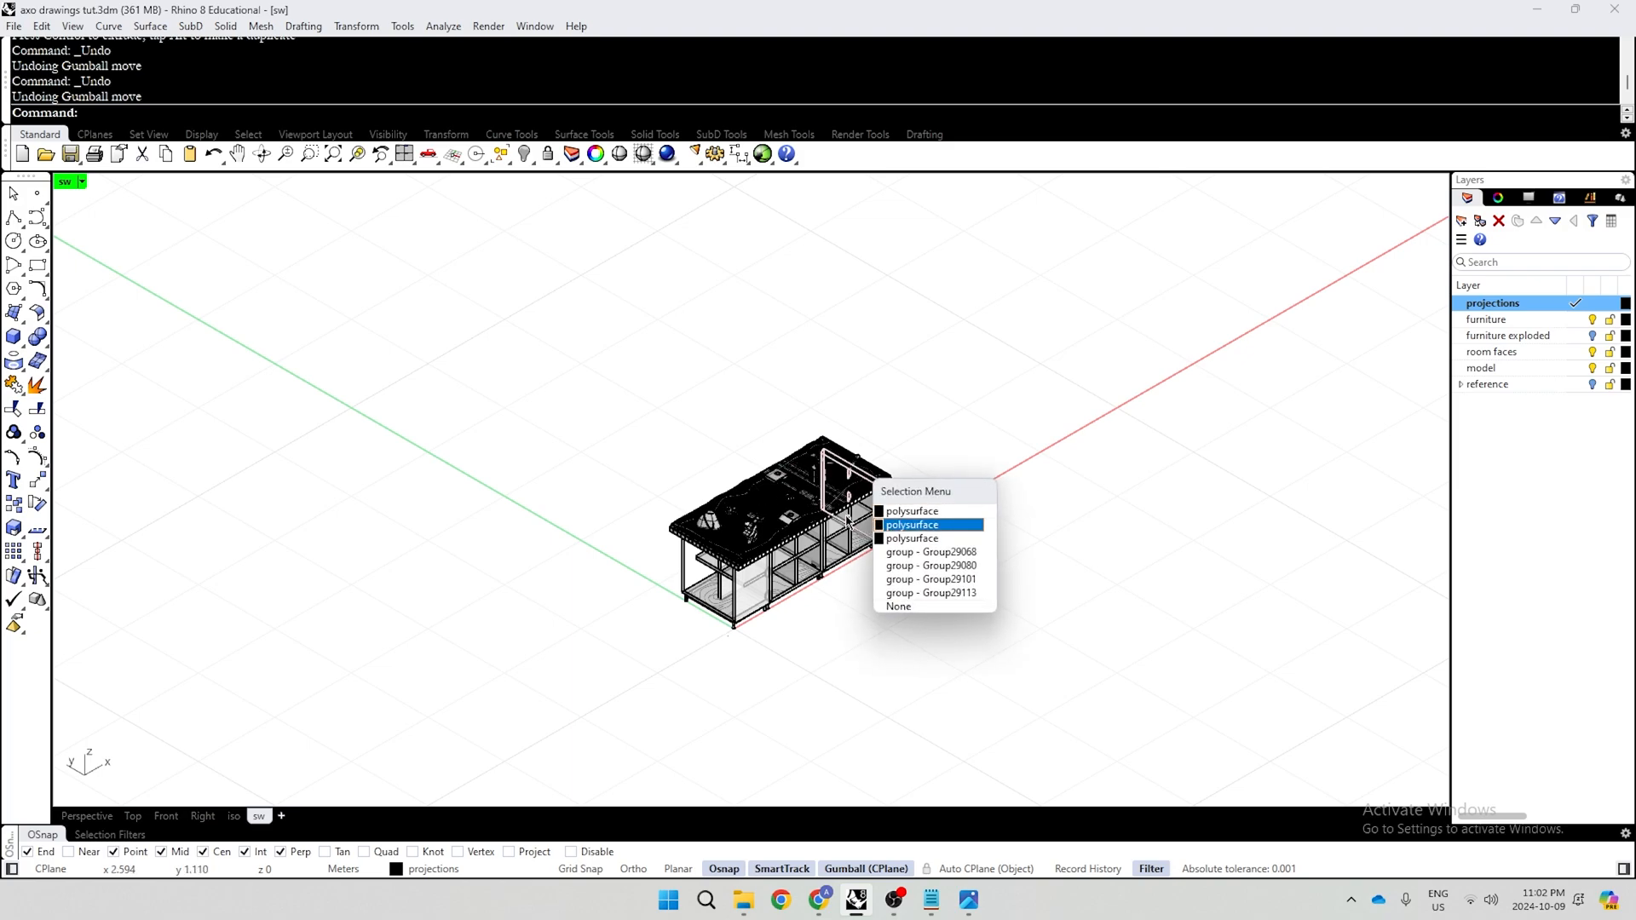
pyautogui.click(779, 477)
pyautogui.click(841, 529)
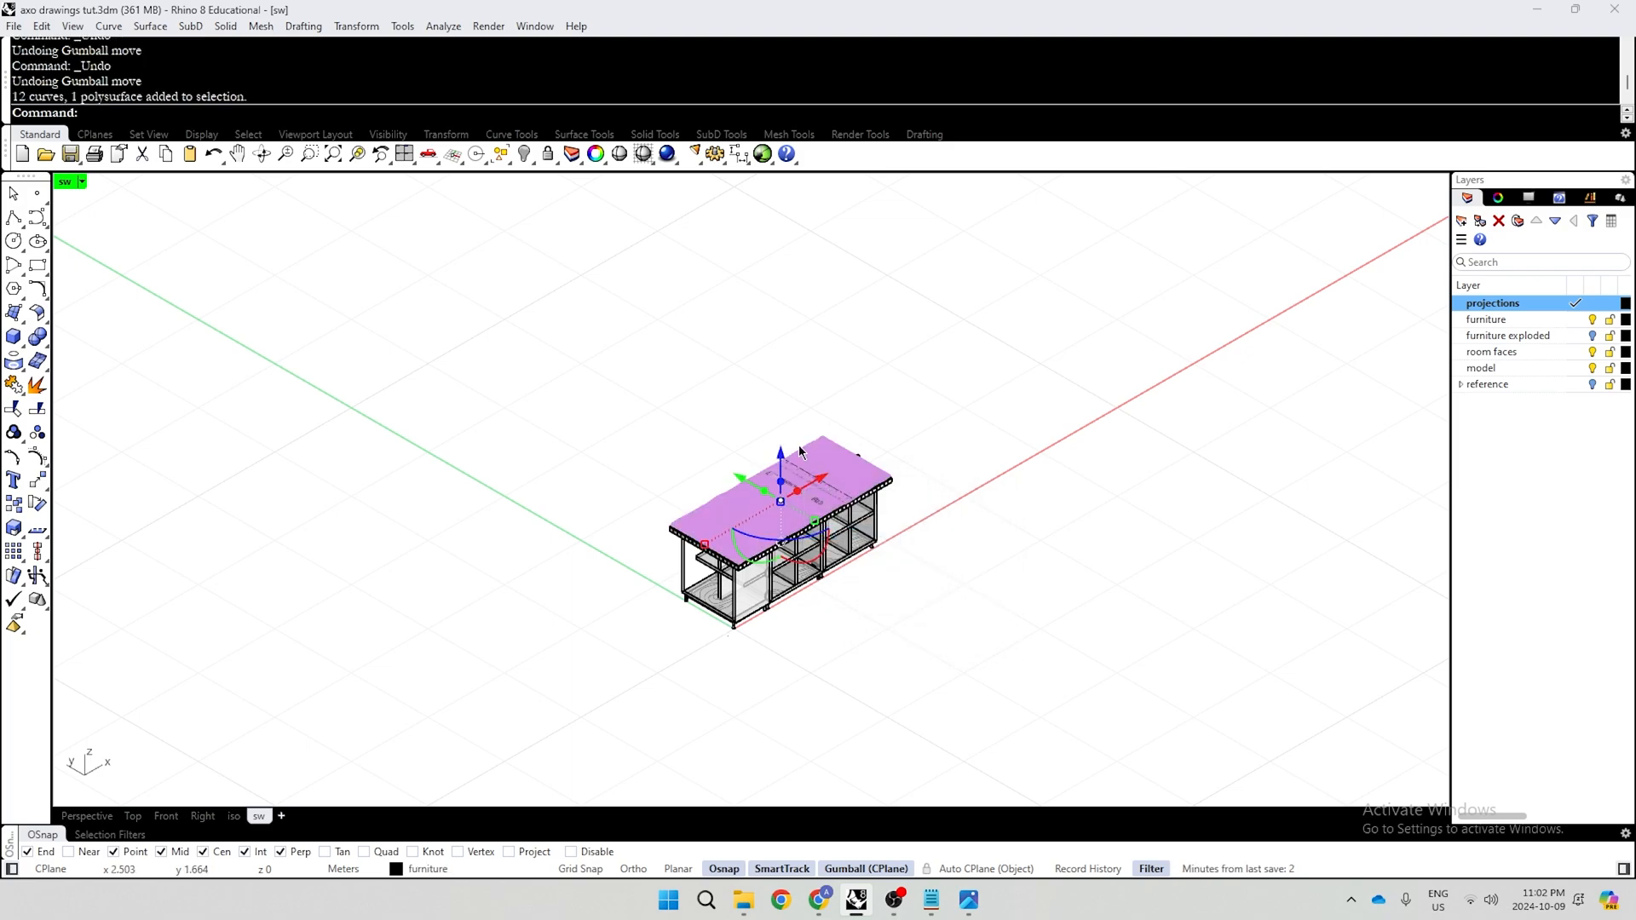
pyautogui.click(784, 462)
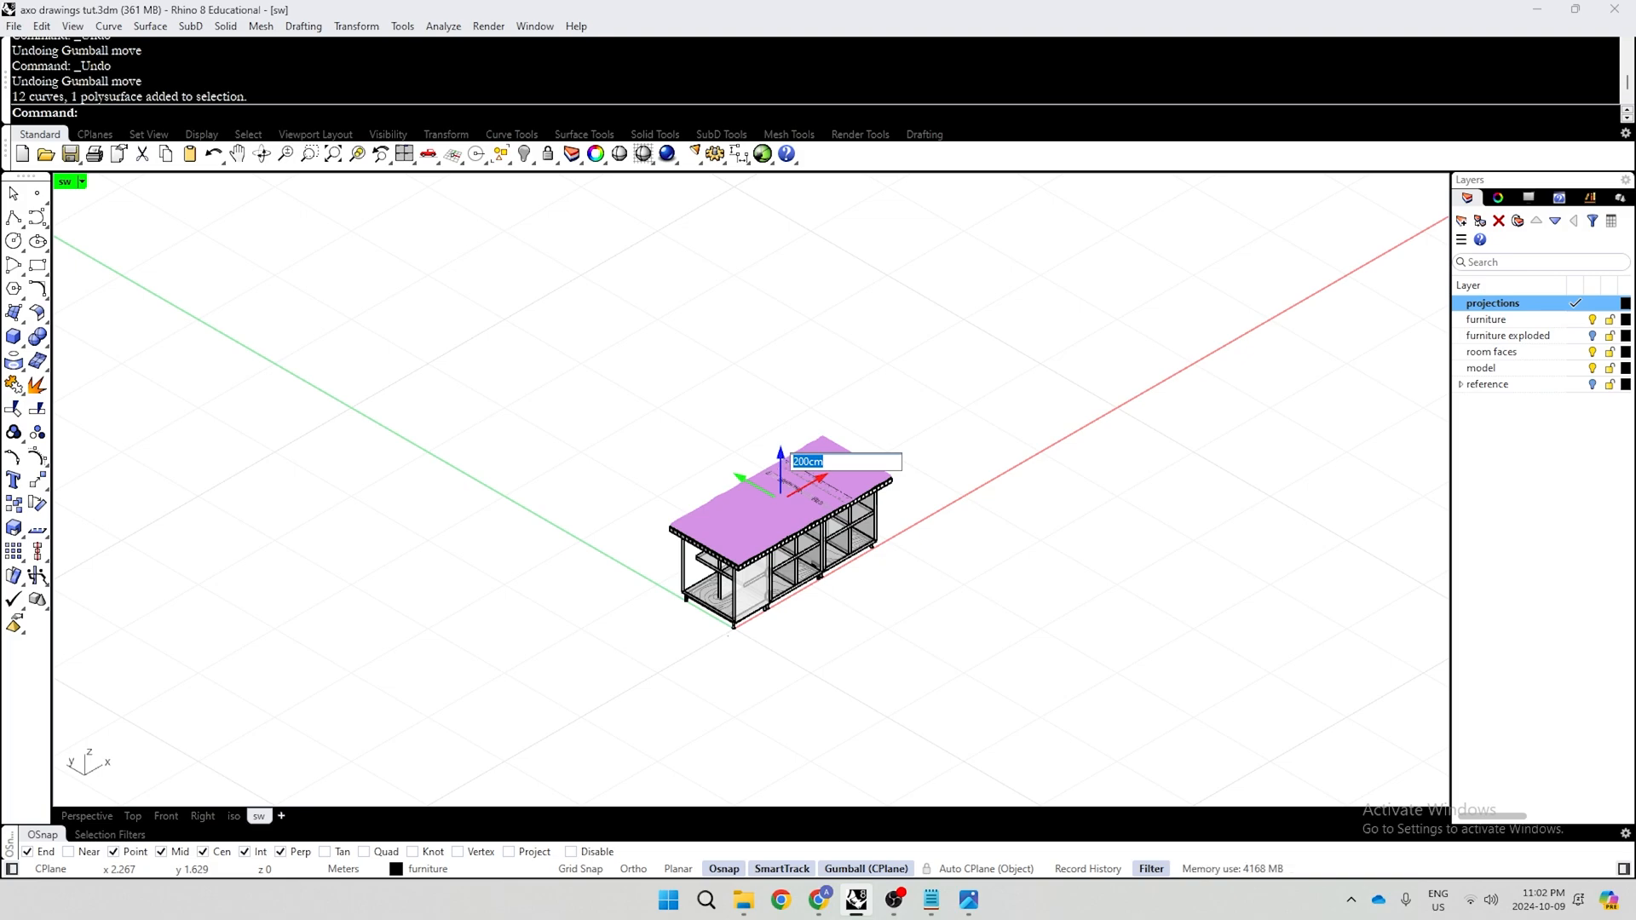
pyautogui.press('Return')
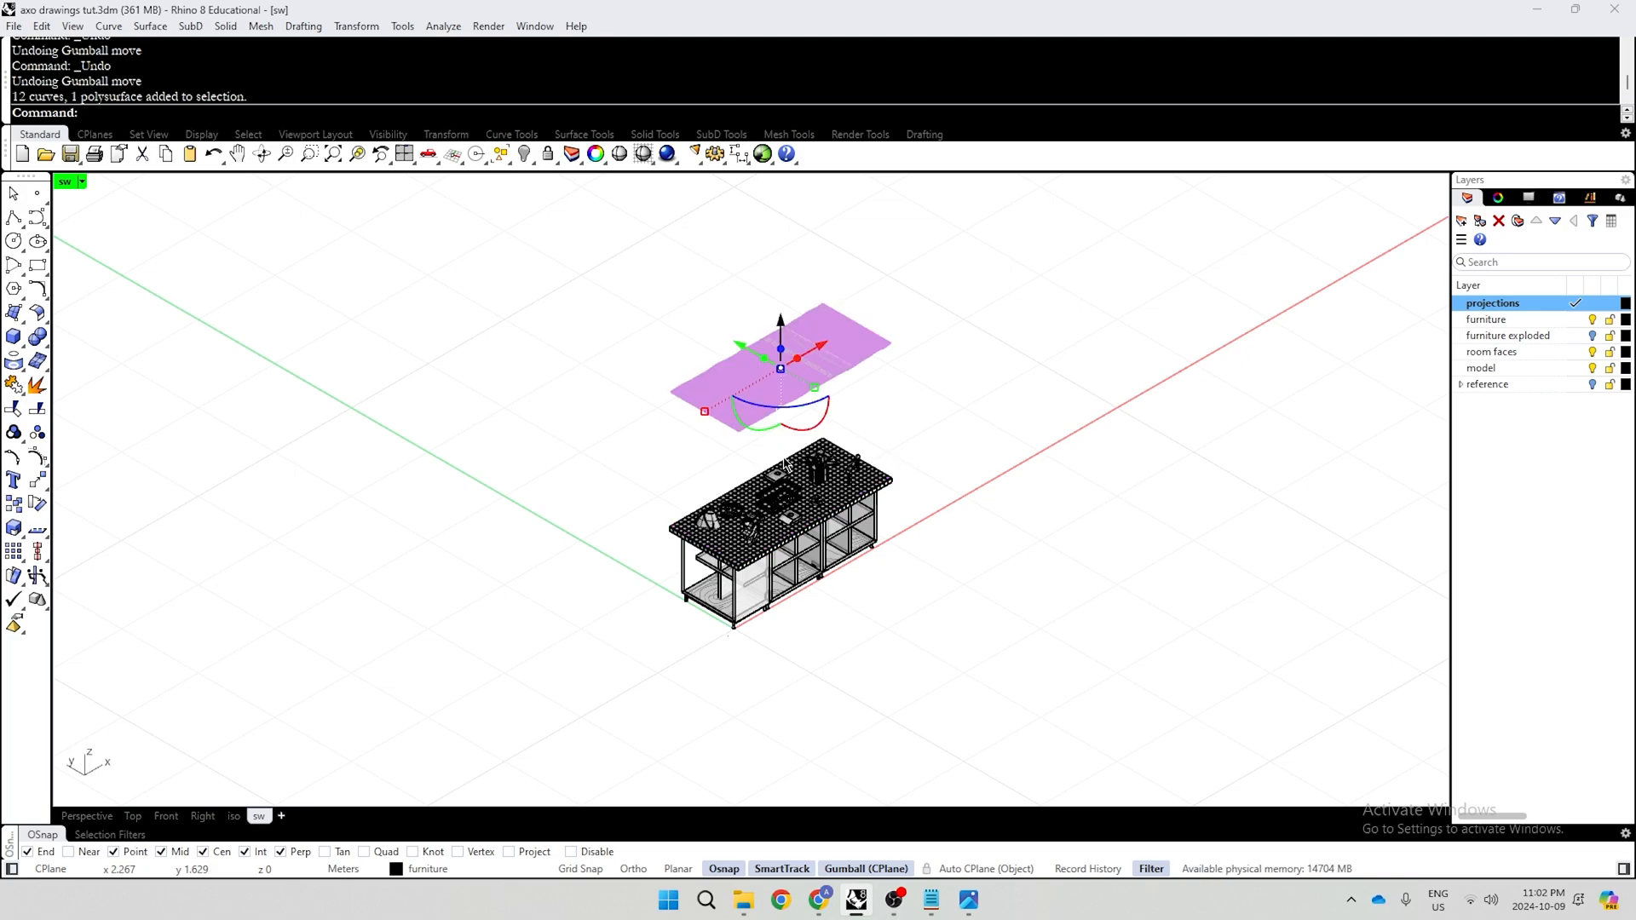
# Move the group of tabletop objects straight up by 250 cm, above the raised cloth, and clear the selection
pyautogui.click(785, 464)
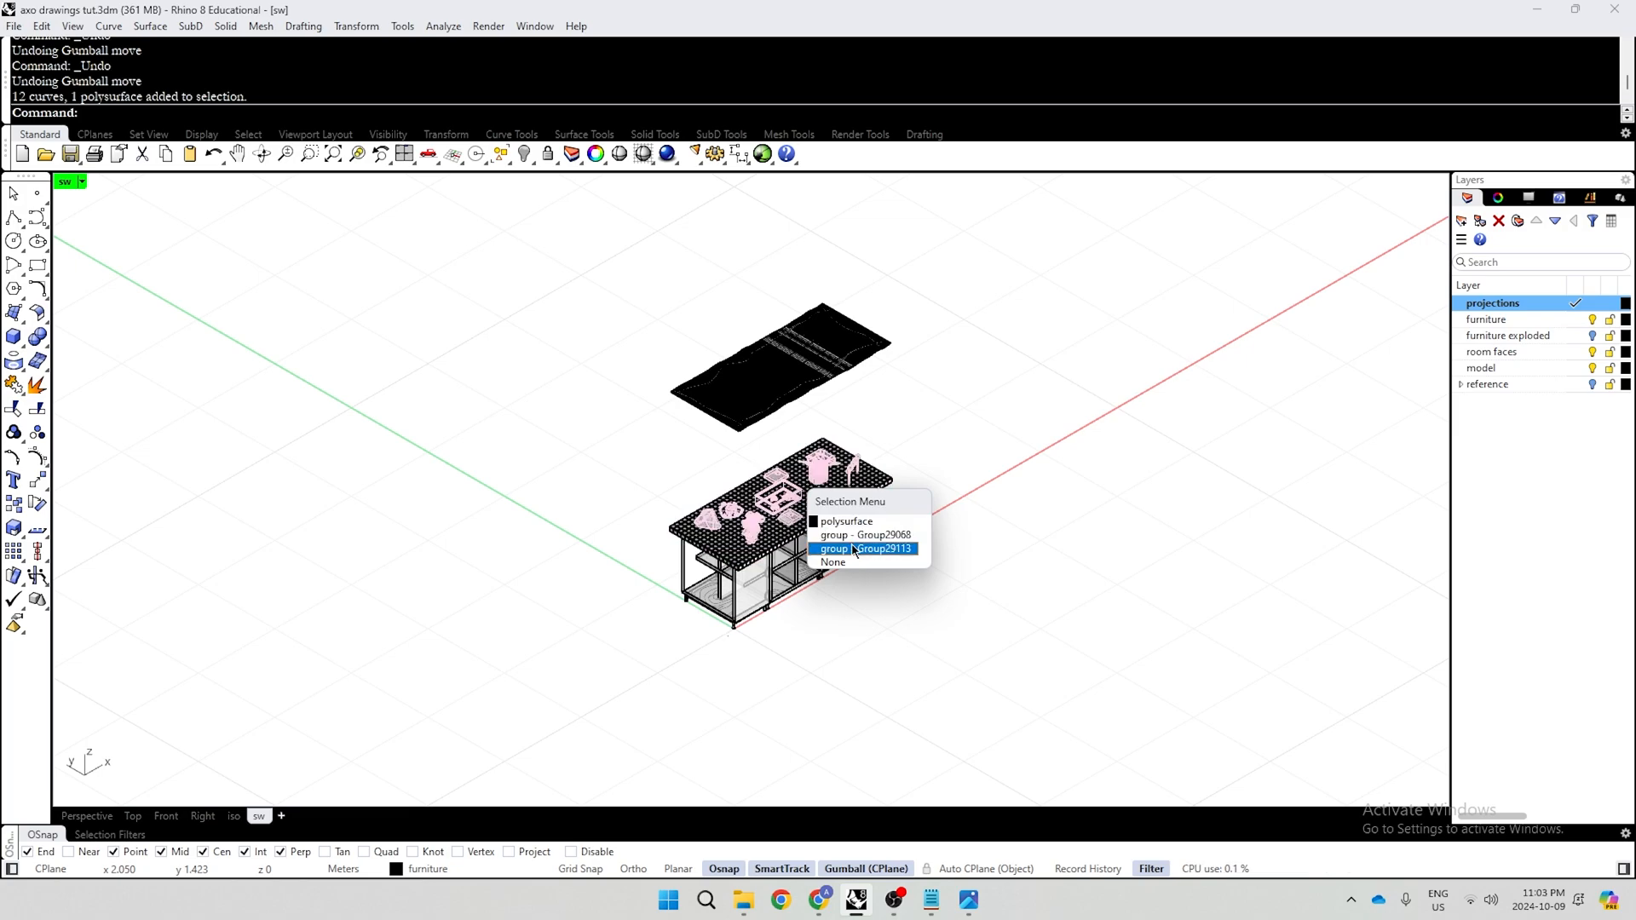
pyautogui.click(855, 549)
pyautogui.click(778, 447)
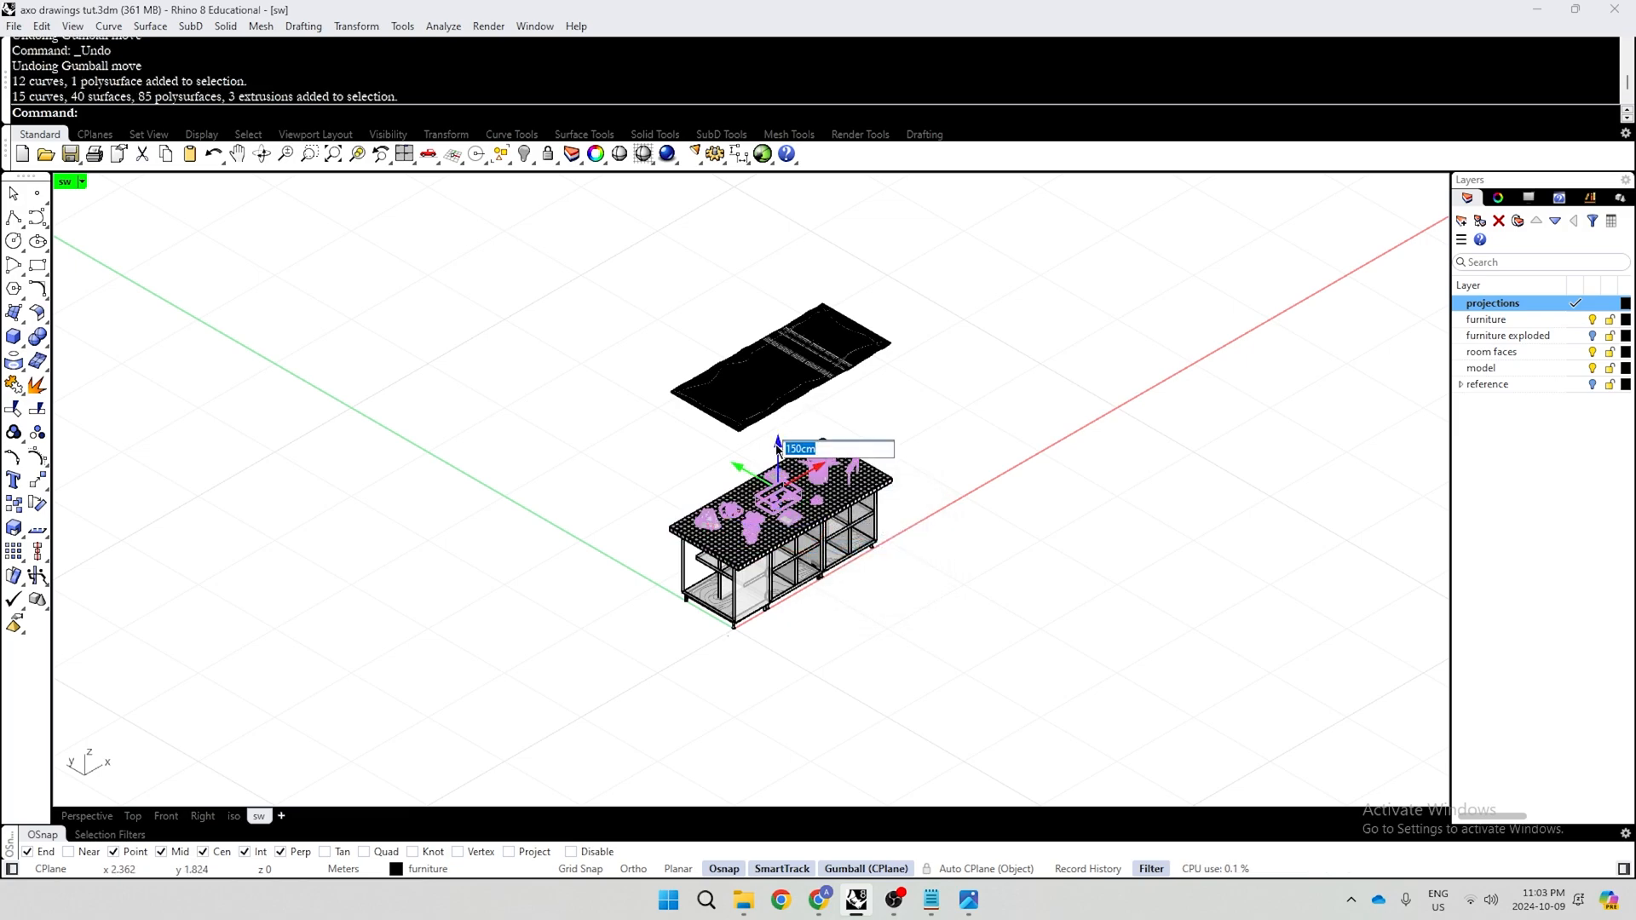
pyautogui.write('250cm')
pyautogui.press('Return')
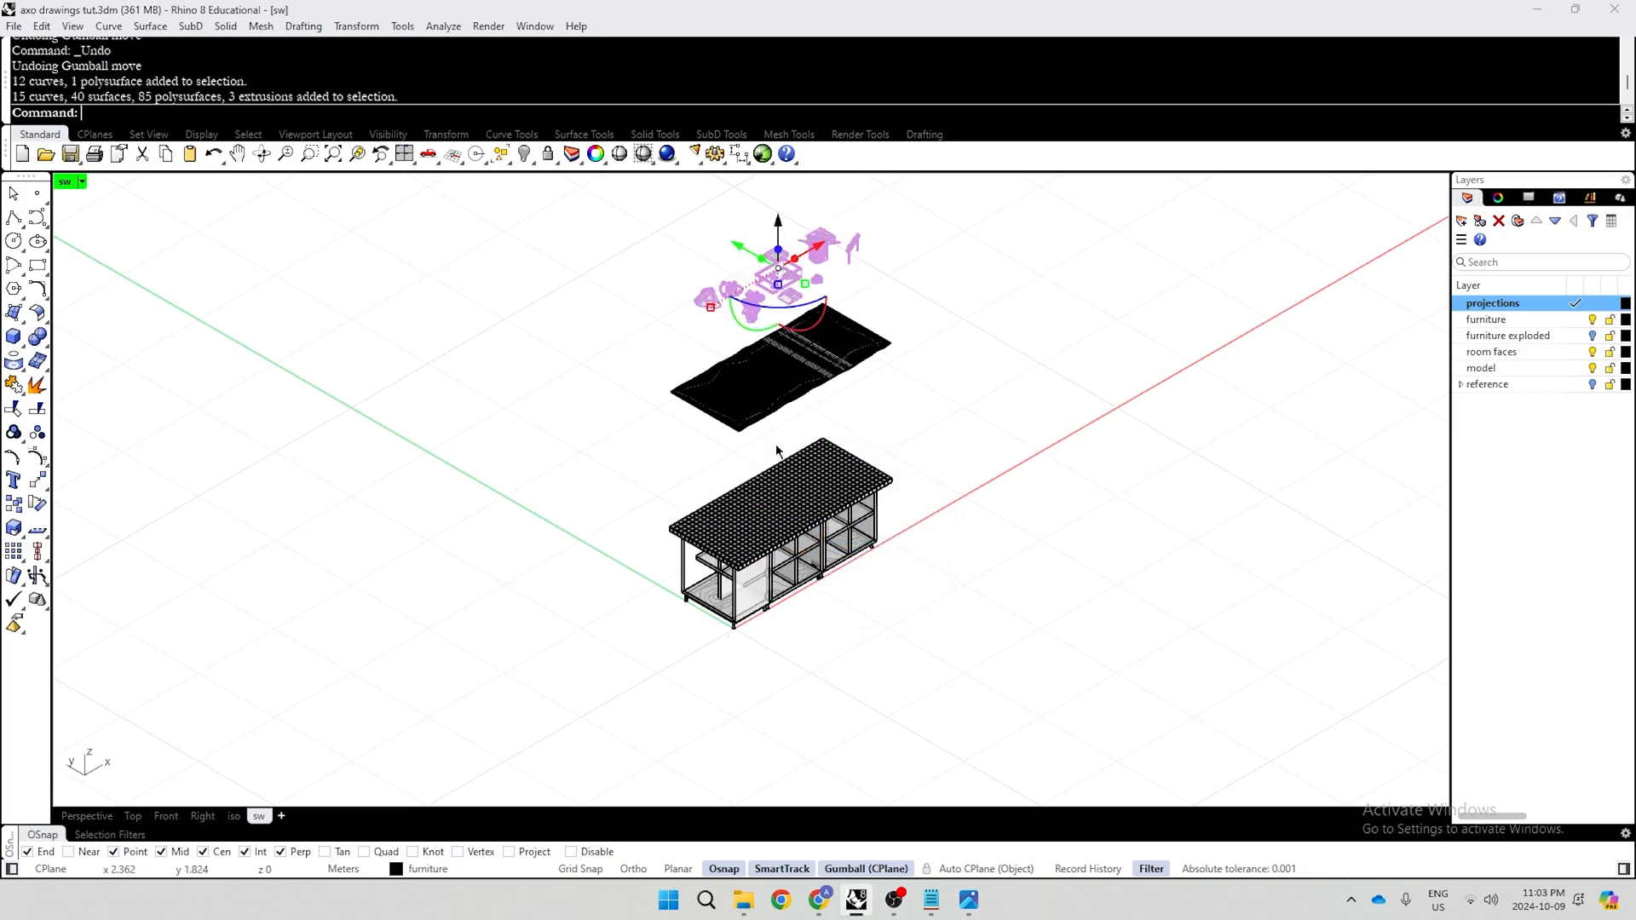
pyautogui.click(943, 457)
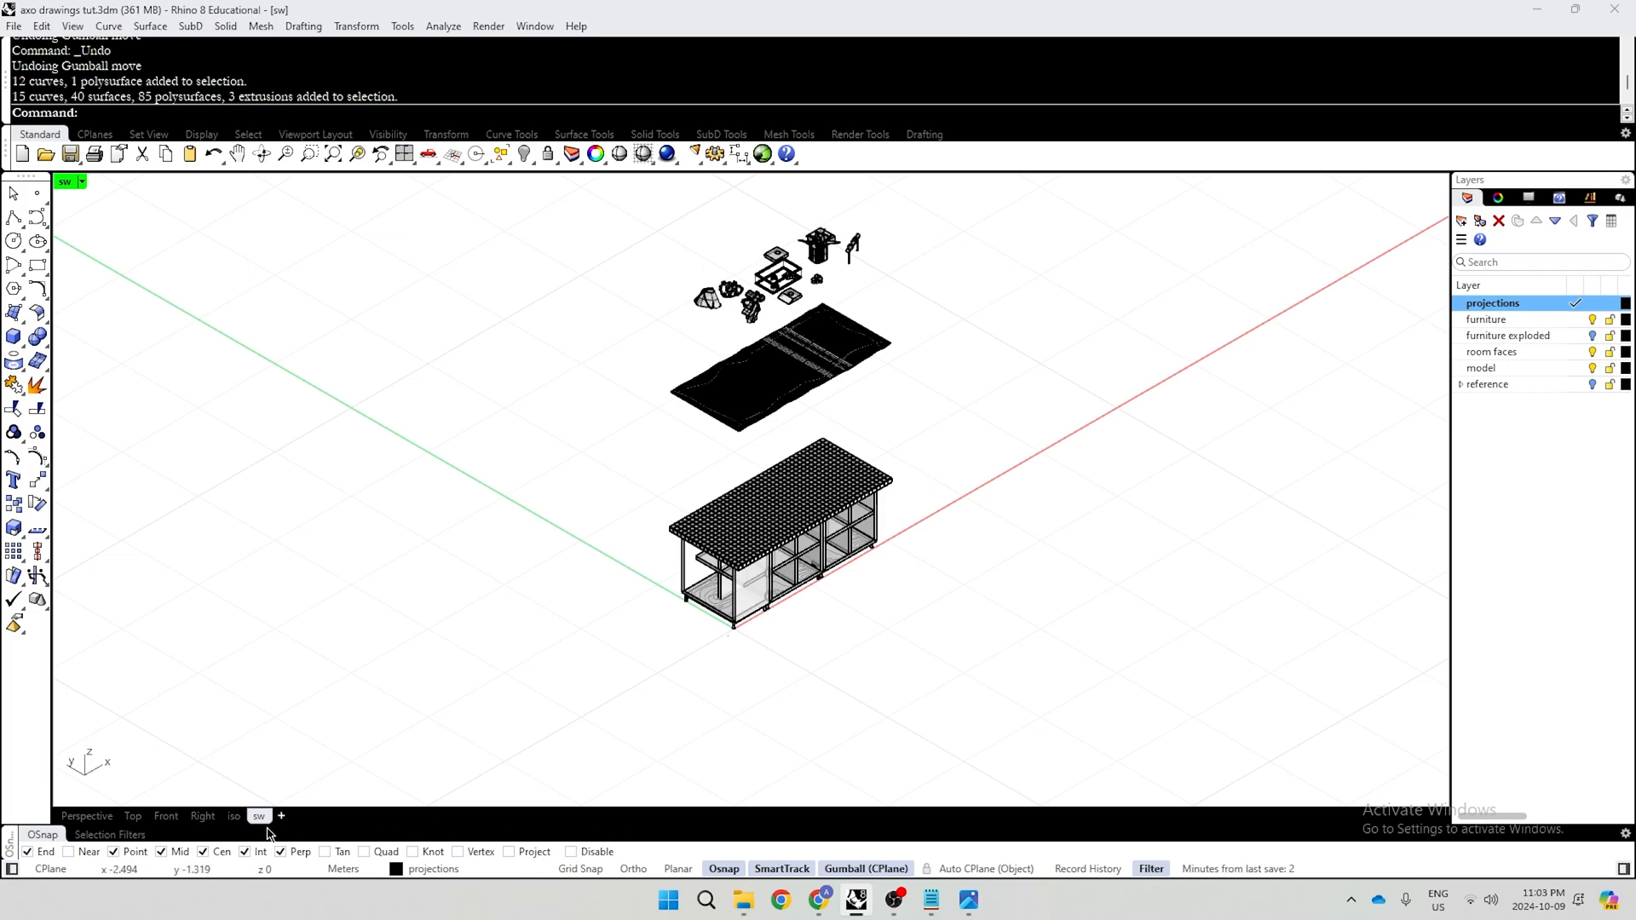
# Lock the sw viewport so its isometric view cannot be changed
pyautogui.click(82, 182)
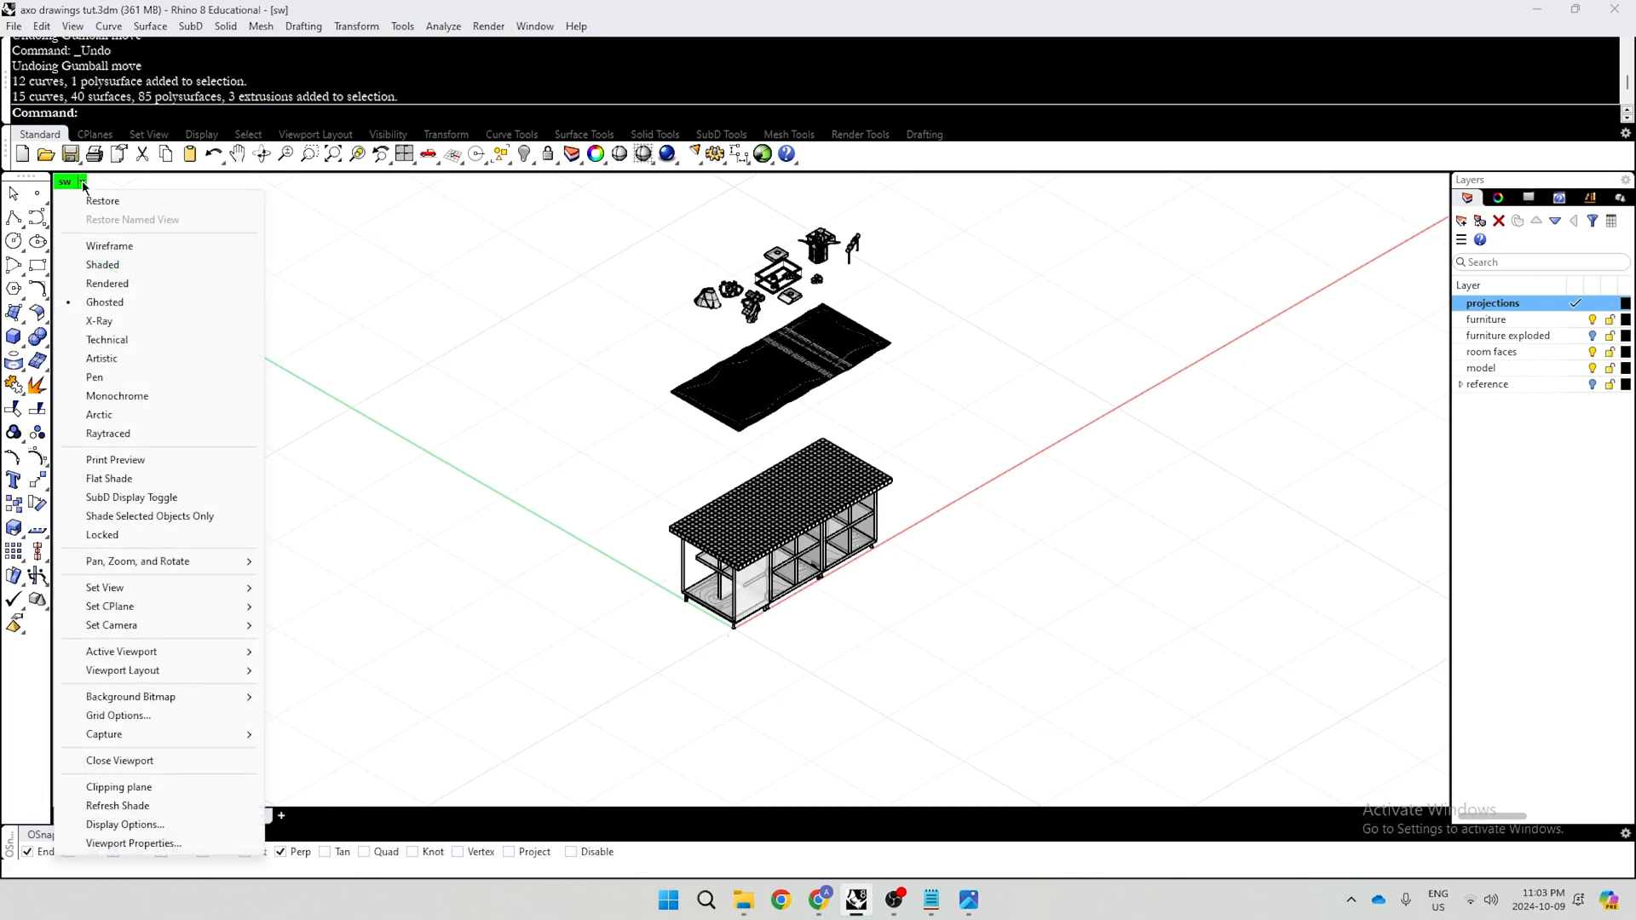
pyautogui.click(176, 537)
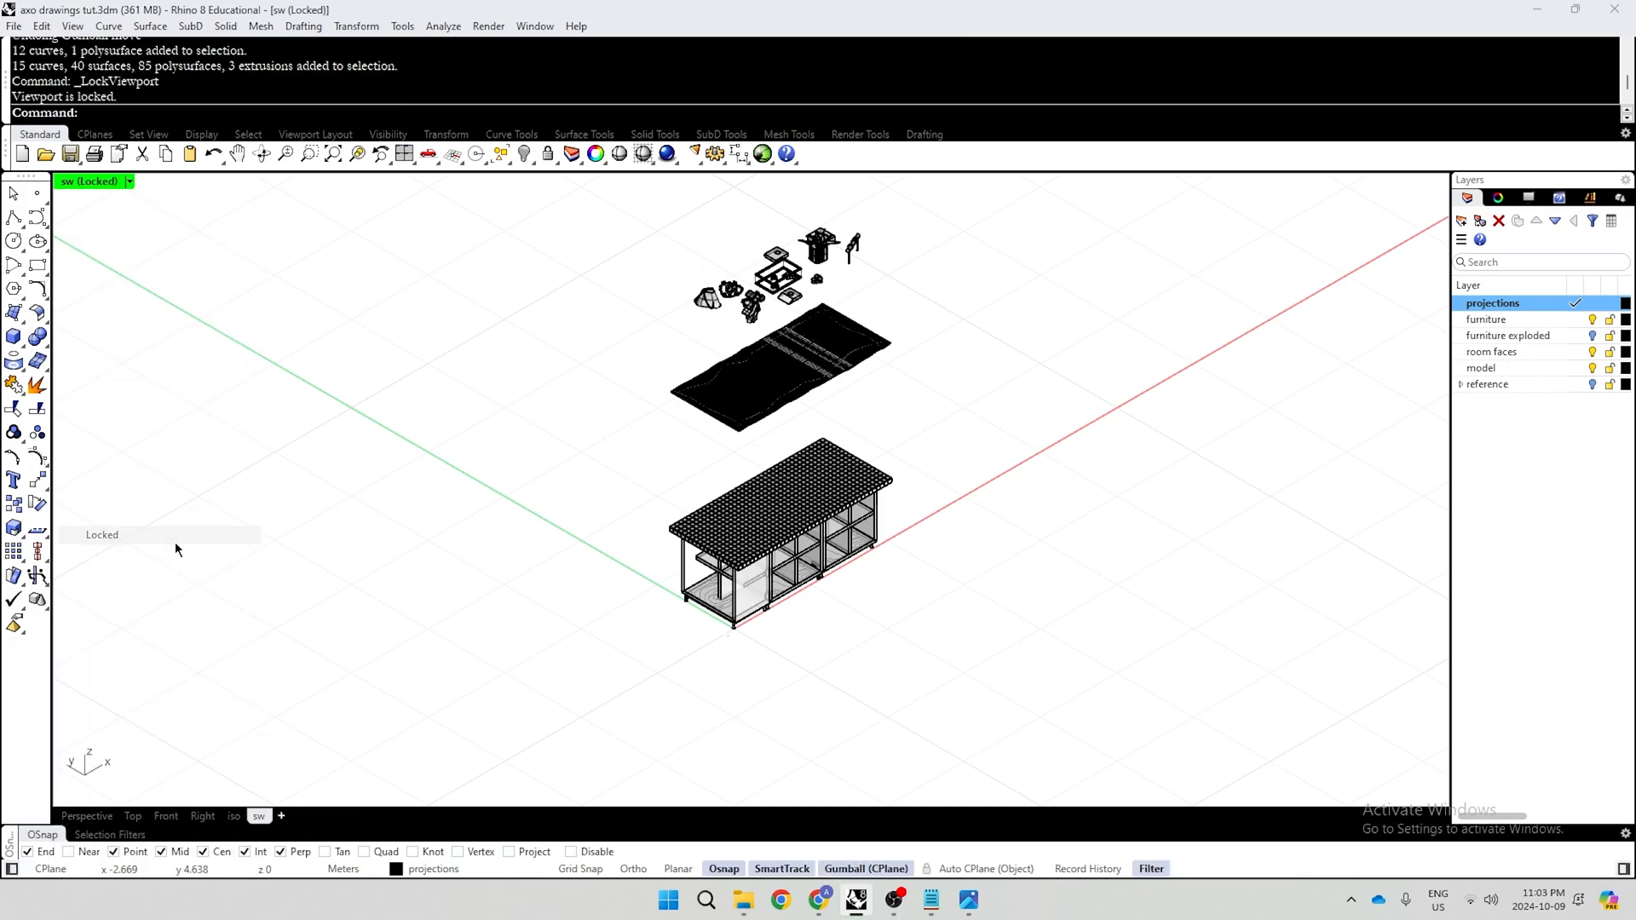
pyautogui.click(128, 182)
pyautogui.moveTo(105, 588)
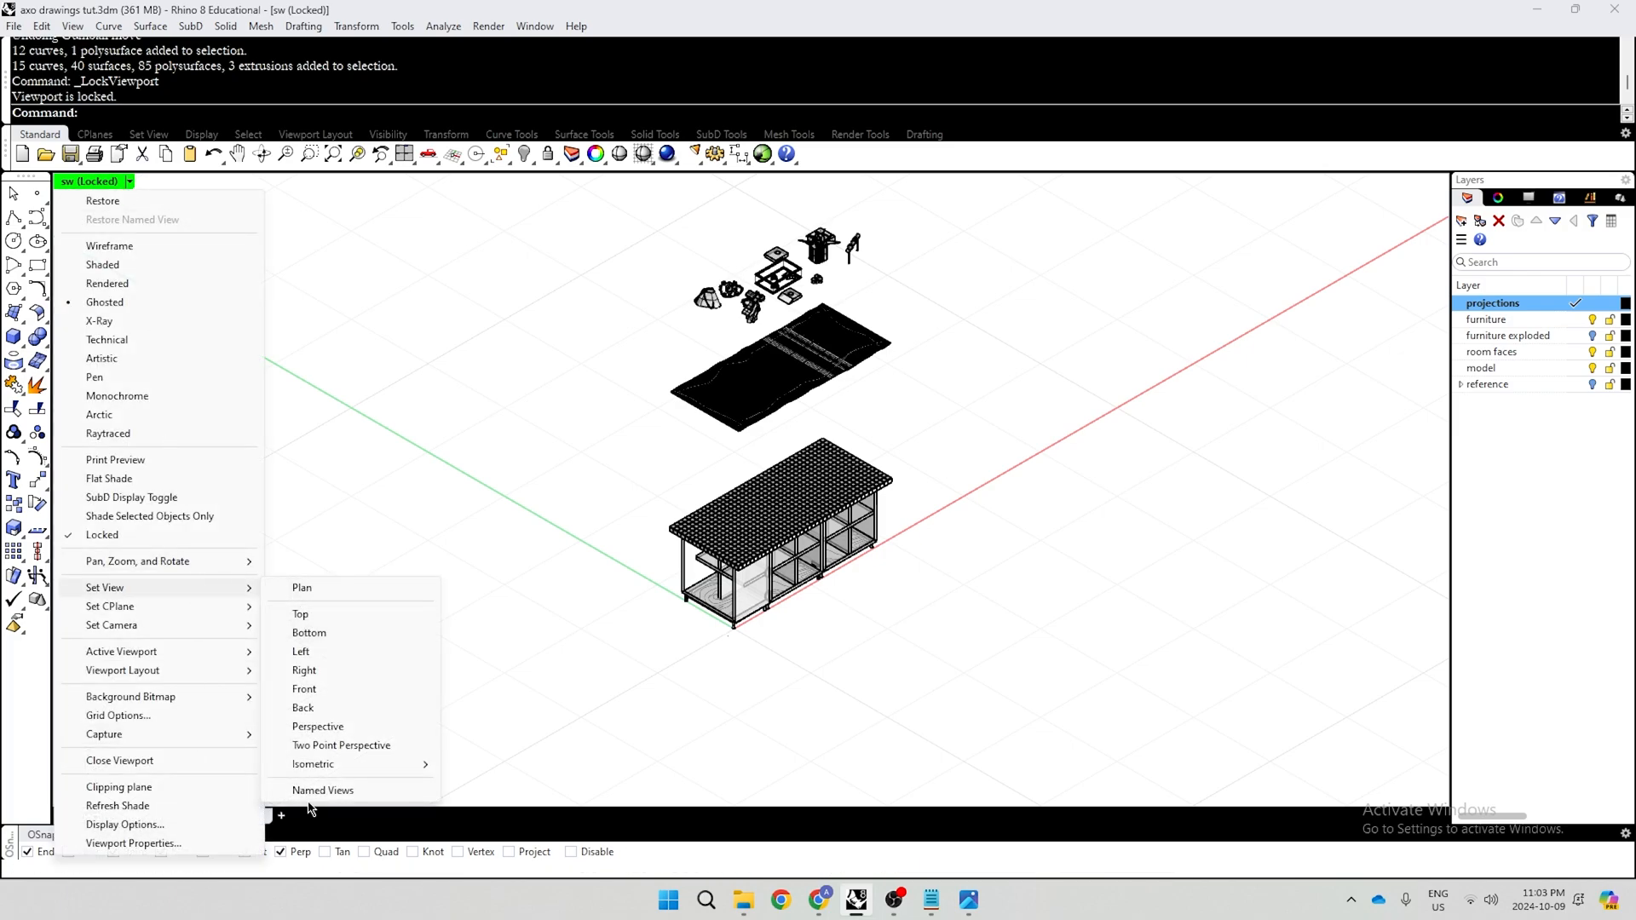
pyautogui.click(603, 709)
# In the Perspective viewport, pull the cross-shaped shelf divider out through the open end of the cabinet along the X axis
pyautogui.click(87, 816)
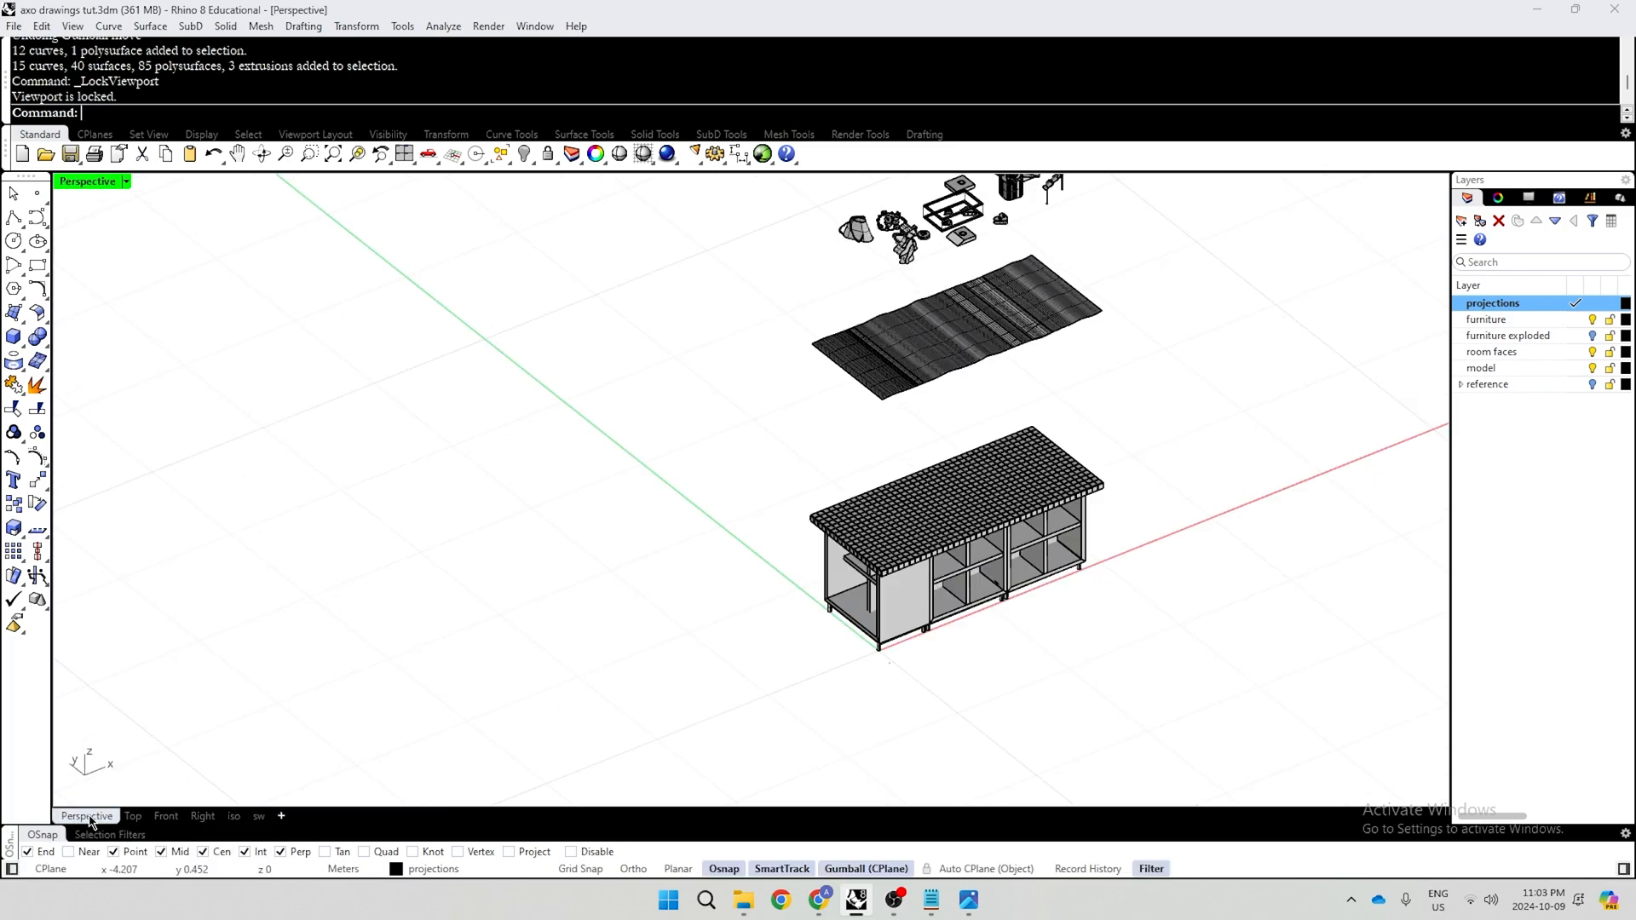
pyautogui.moveTo(559, 640); pyautogui.dragTo(727, 565, button='right')
pyautogui.scroll(-3, 974, 516)
pyautogui.scroll(5, 973, 517)
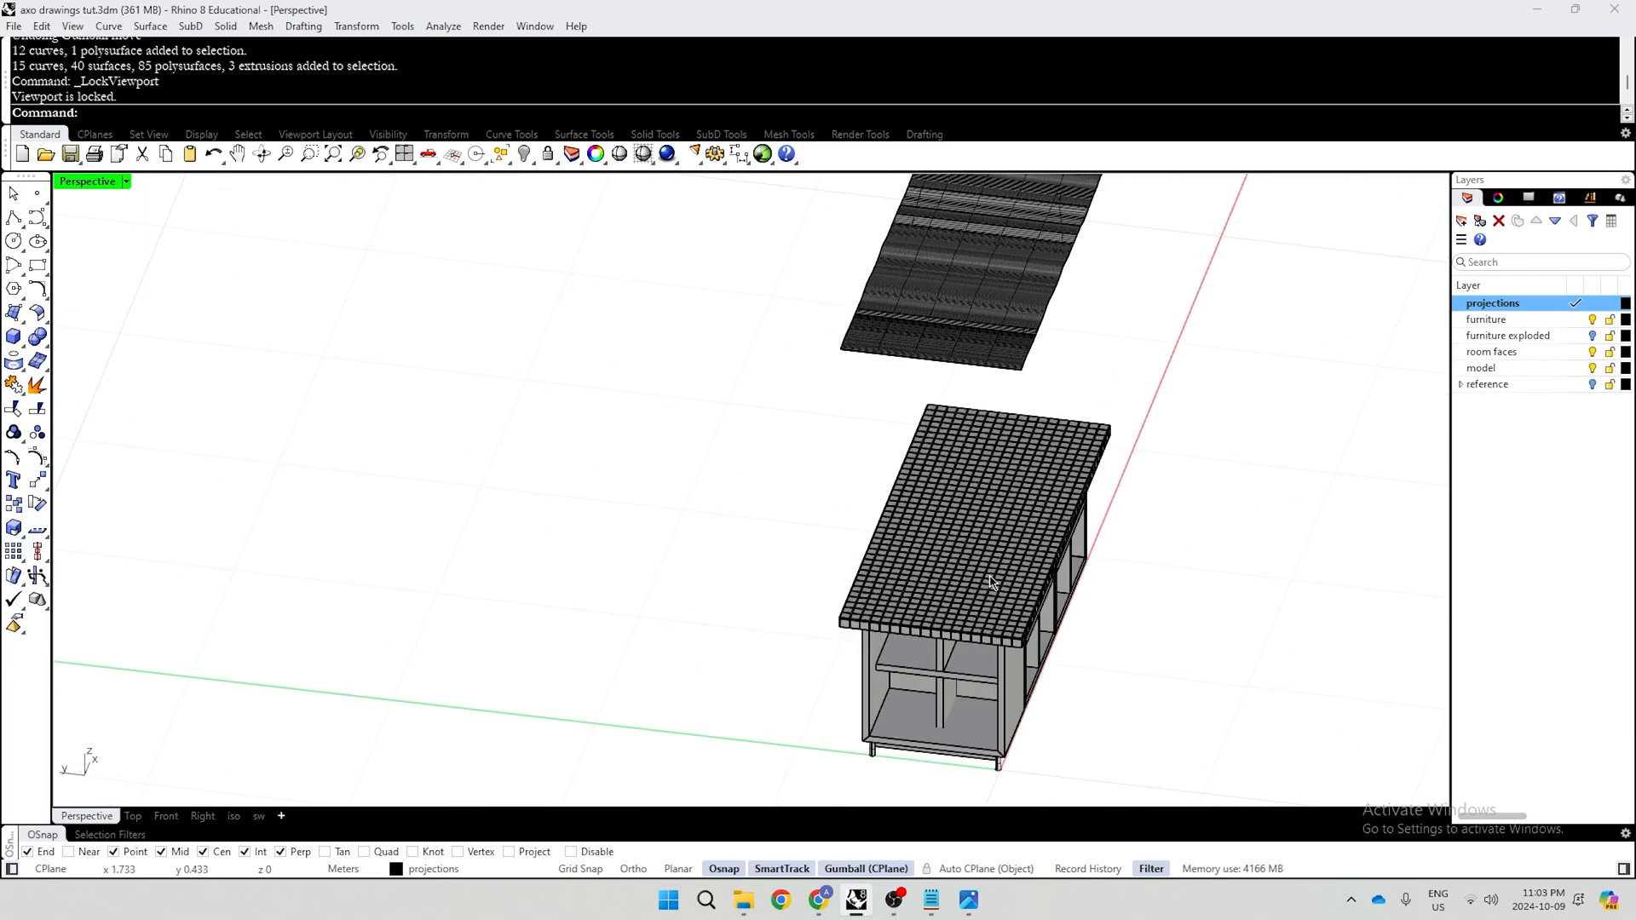
pyautogui.scroll(5, 1092, 610)
pyautogui.click(763, 501)
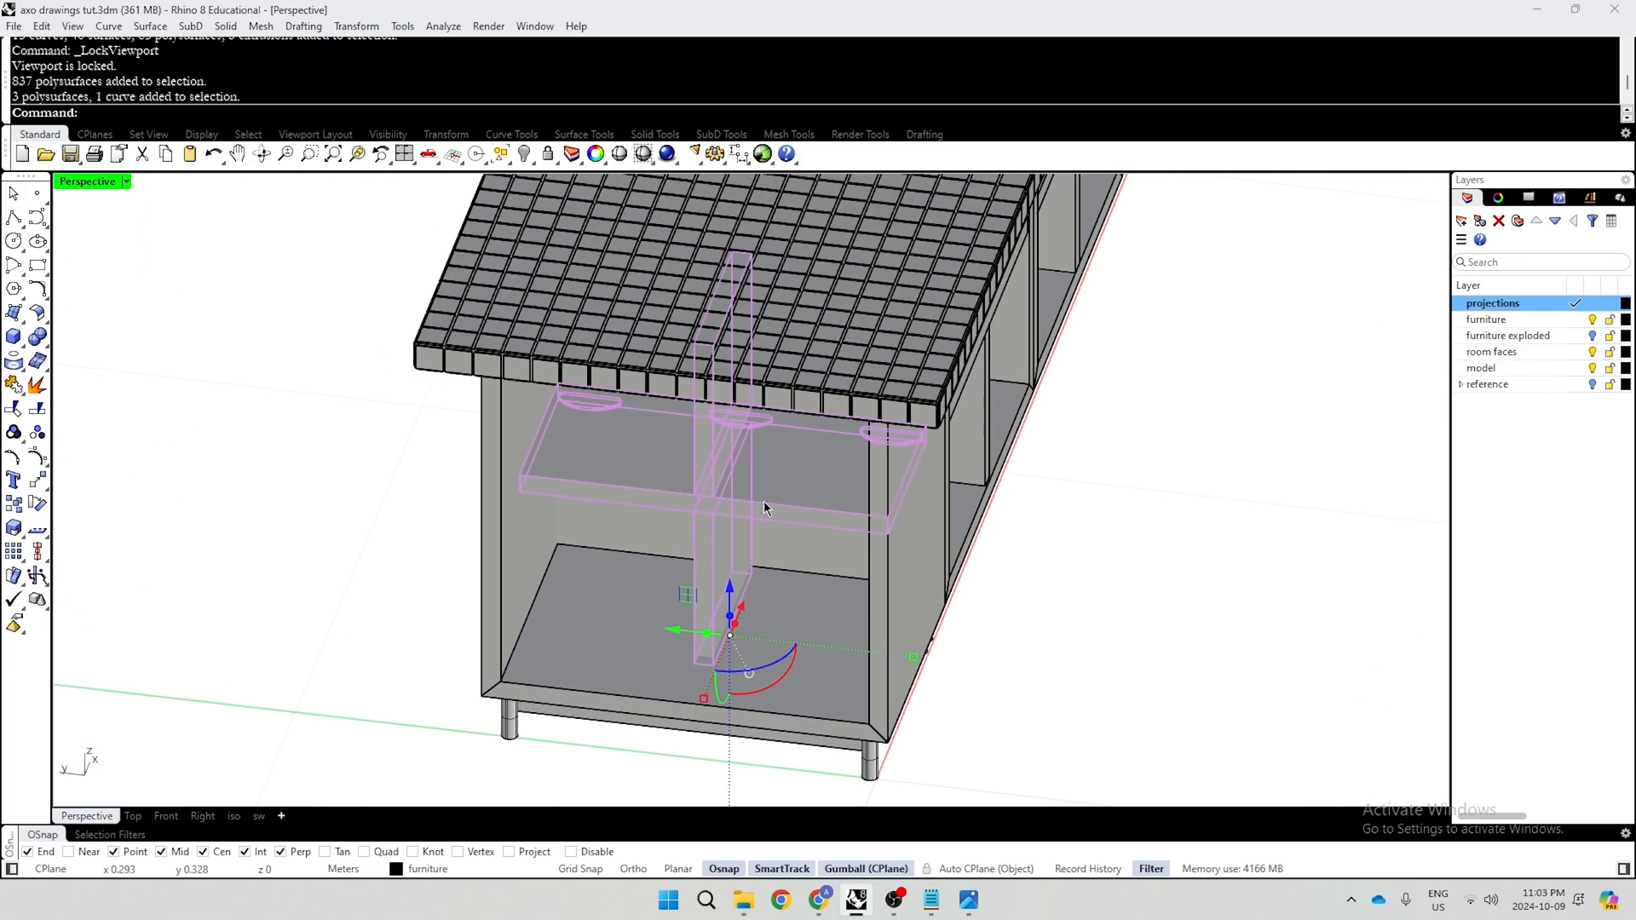
pyautogui.scroll(-2, 749, 456)
pyautogui.moveTo(709, 485); pyautogui.dragTo(671, 533)
# Move the three small oval connectors out of the cabinet's open end, between the cabinet and the pulled-out divider
pyautogui.scroll(7, 710, 448)
pyautogui.click(706, 352)
pyautogui.scroll(-4, 705, 348)
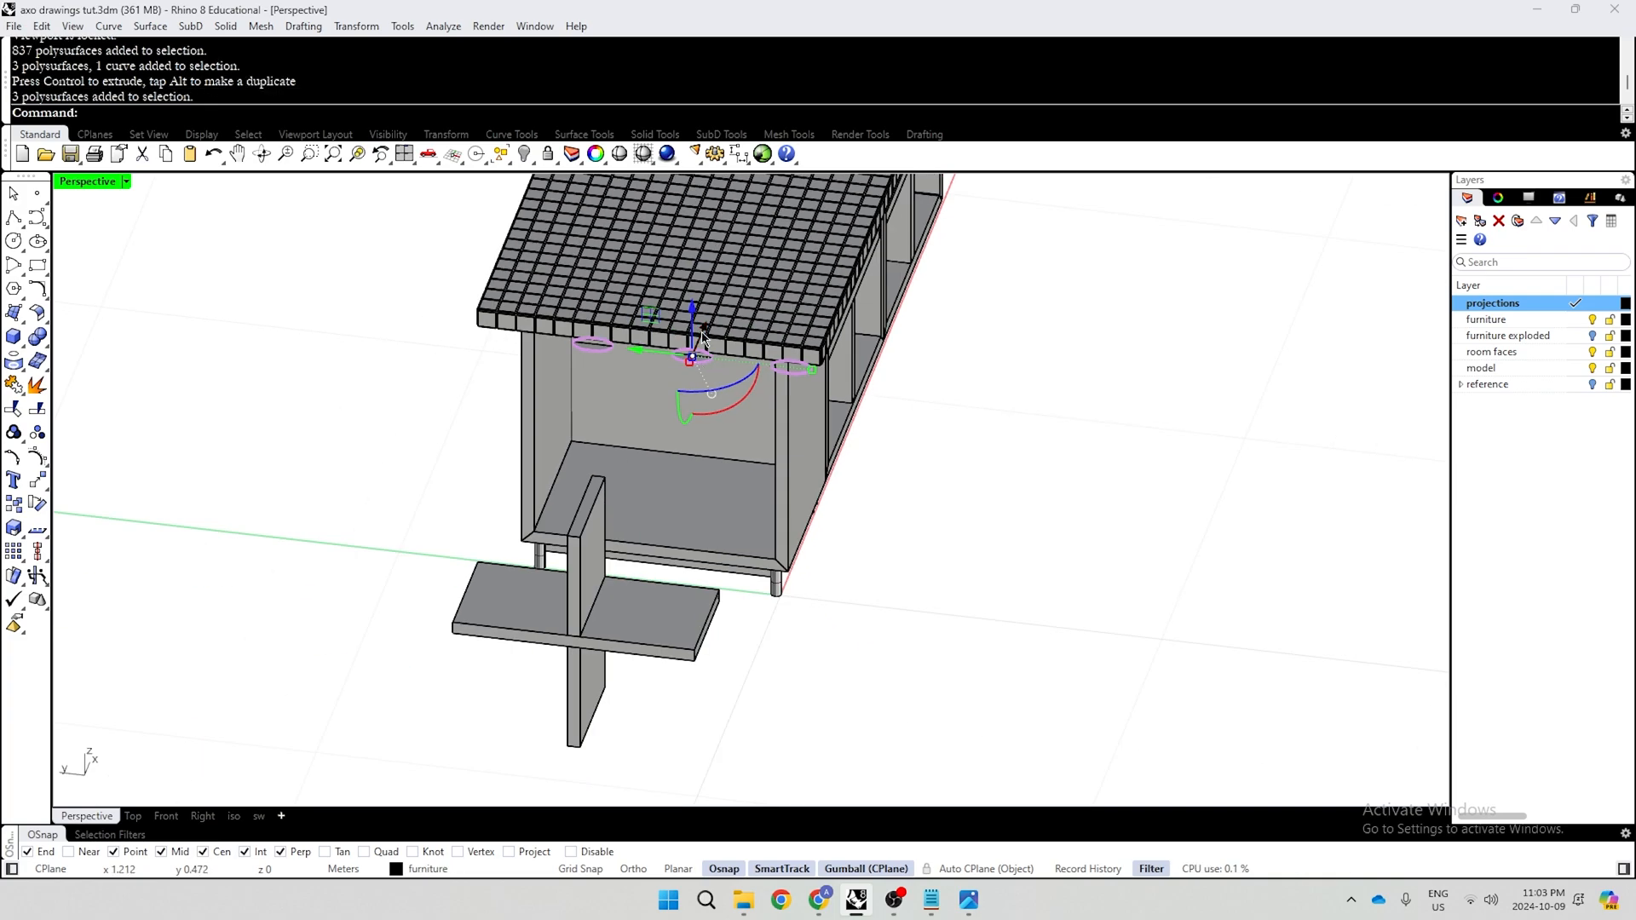
pyautogui.moveTo(703, 329); pyautogui.dragTo(652, 525)
pyautogui.scroll(-6, 651, 525)
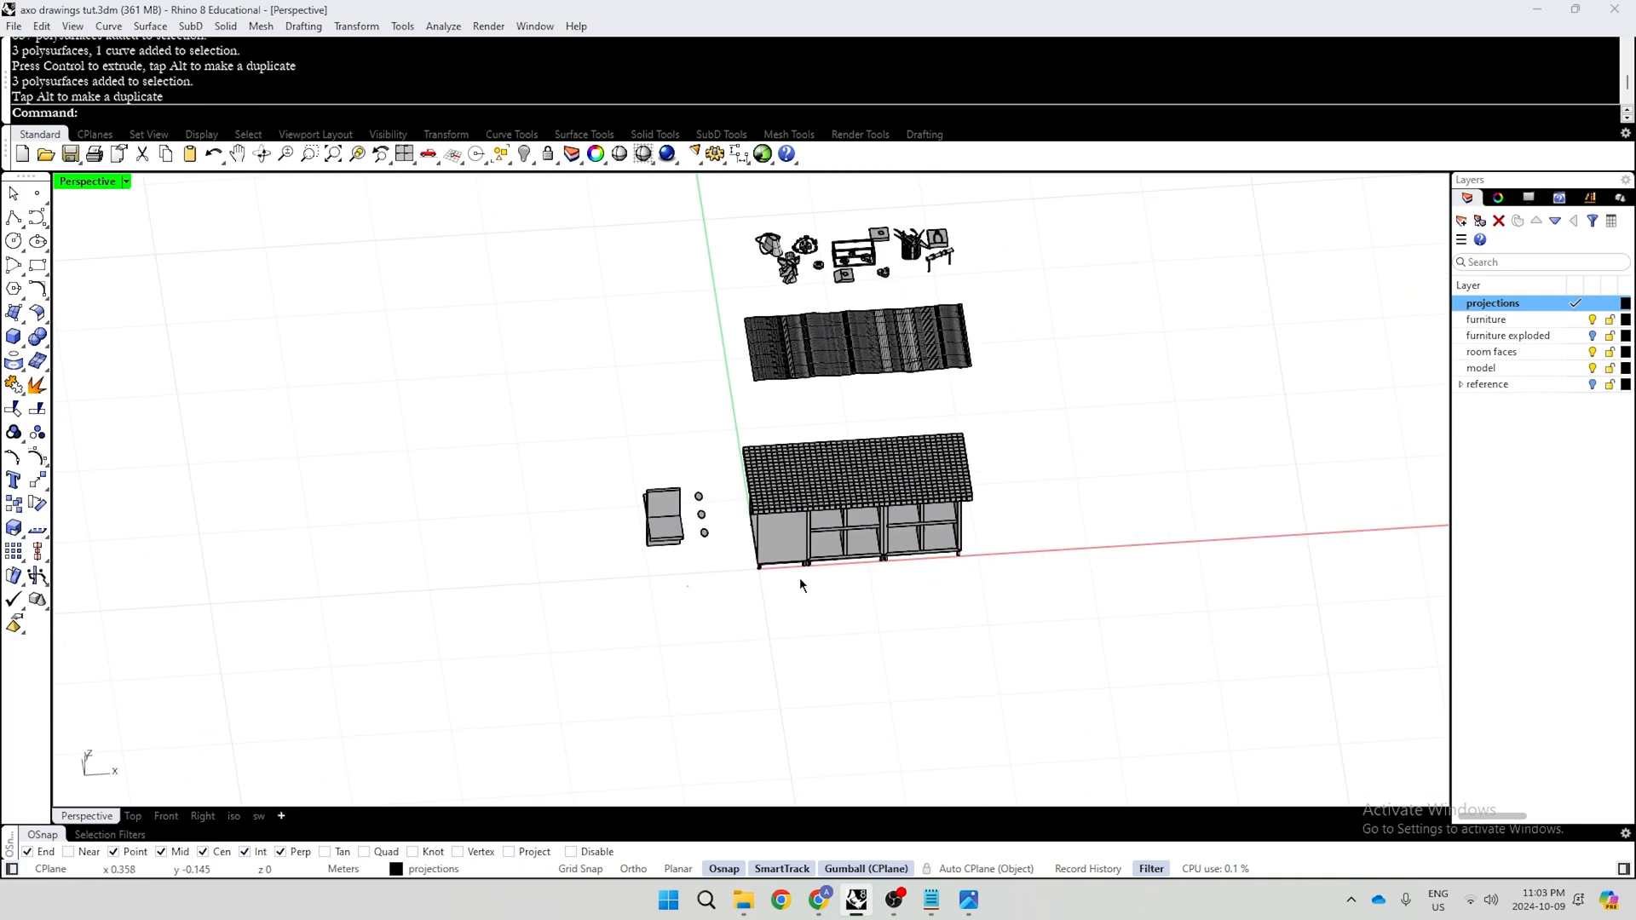
# In the sw viewport, show the furniture exploded layer, make it current, and hide the furniture layer
pyautogui.click(260, 816)
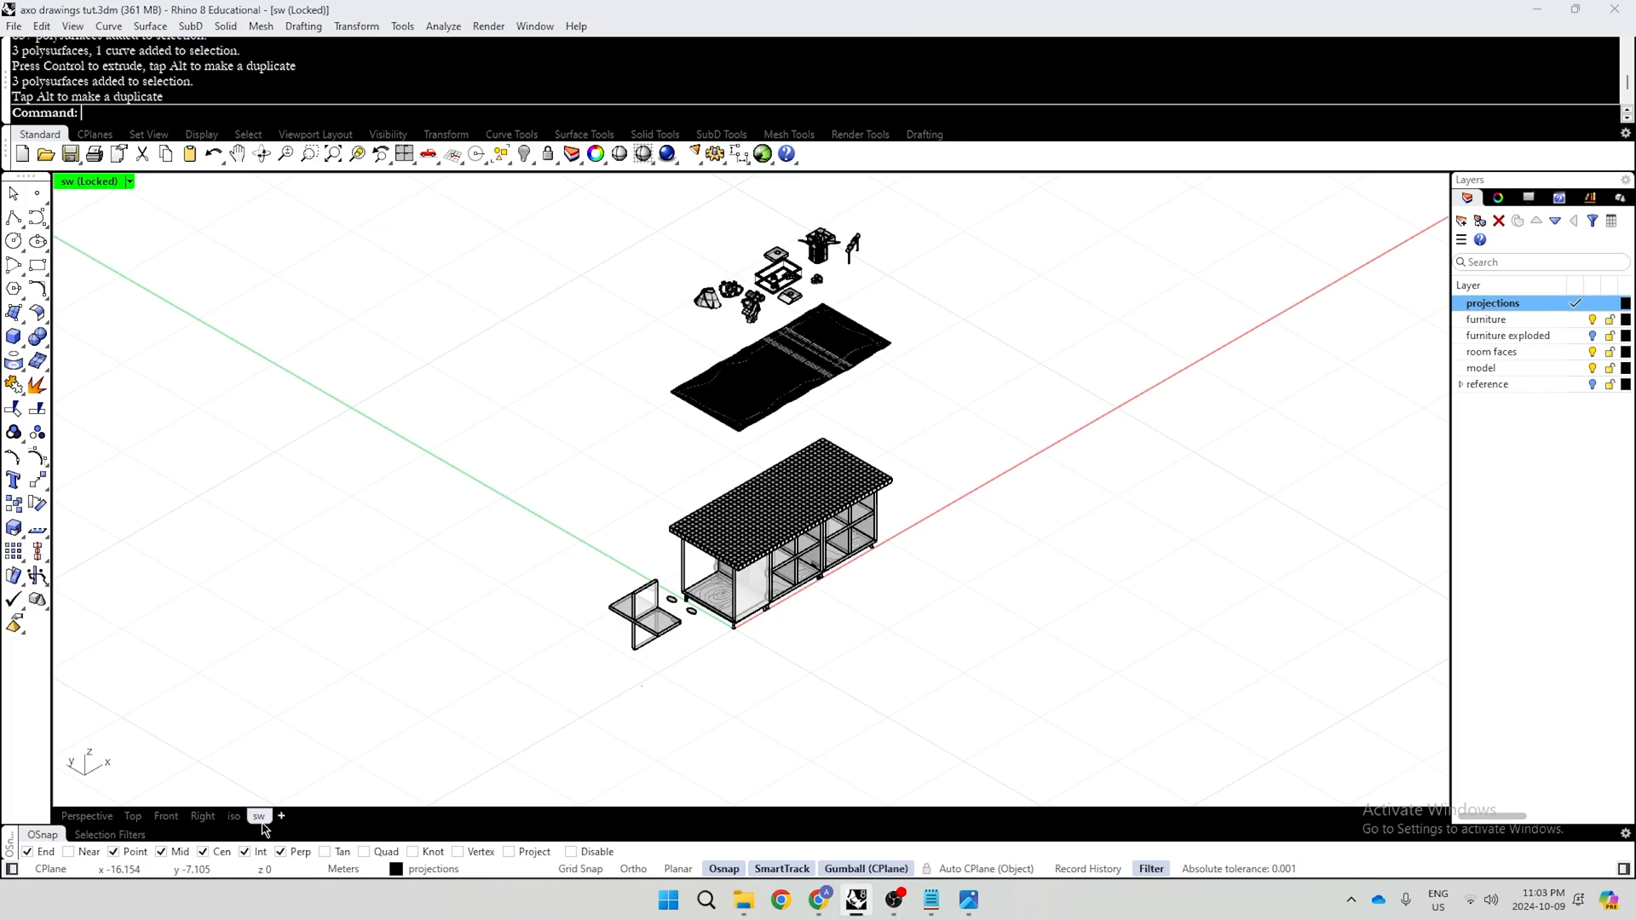
pyautogui.click(1576, 320)
pyautogui.click(1592, 336)
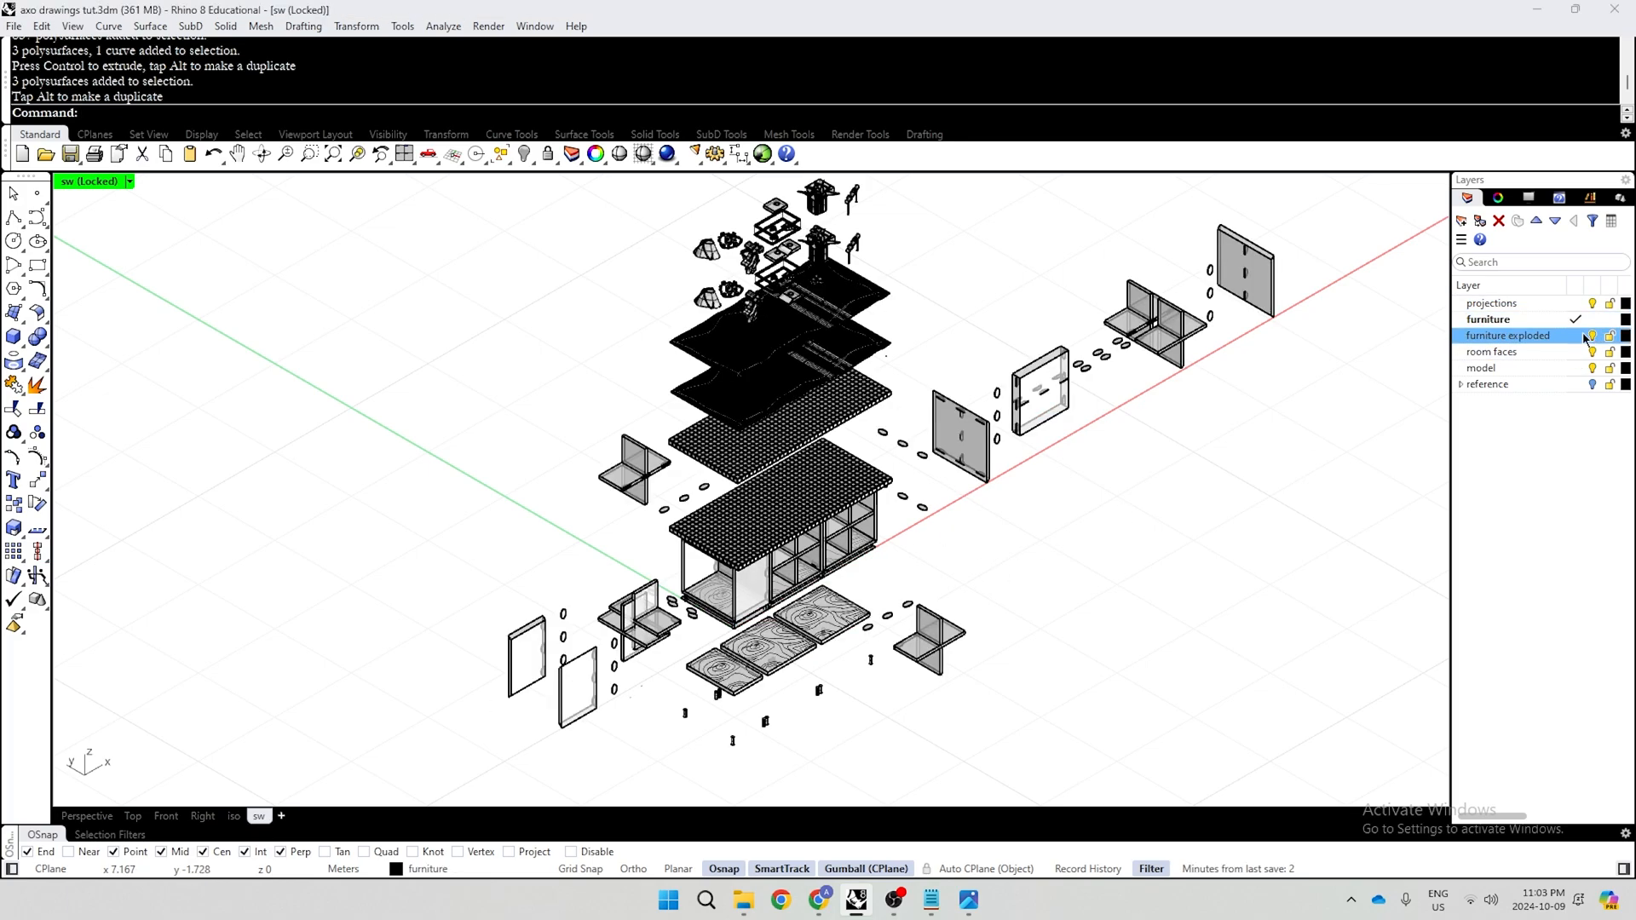
pyautogui.click(1577, 335)
pyautogui.click(1592, 320)
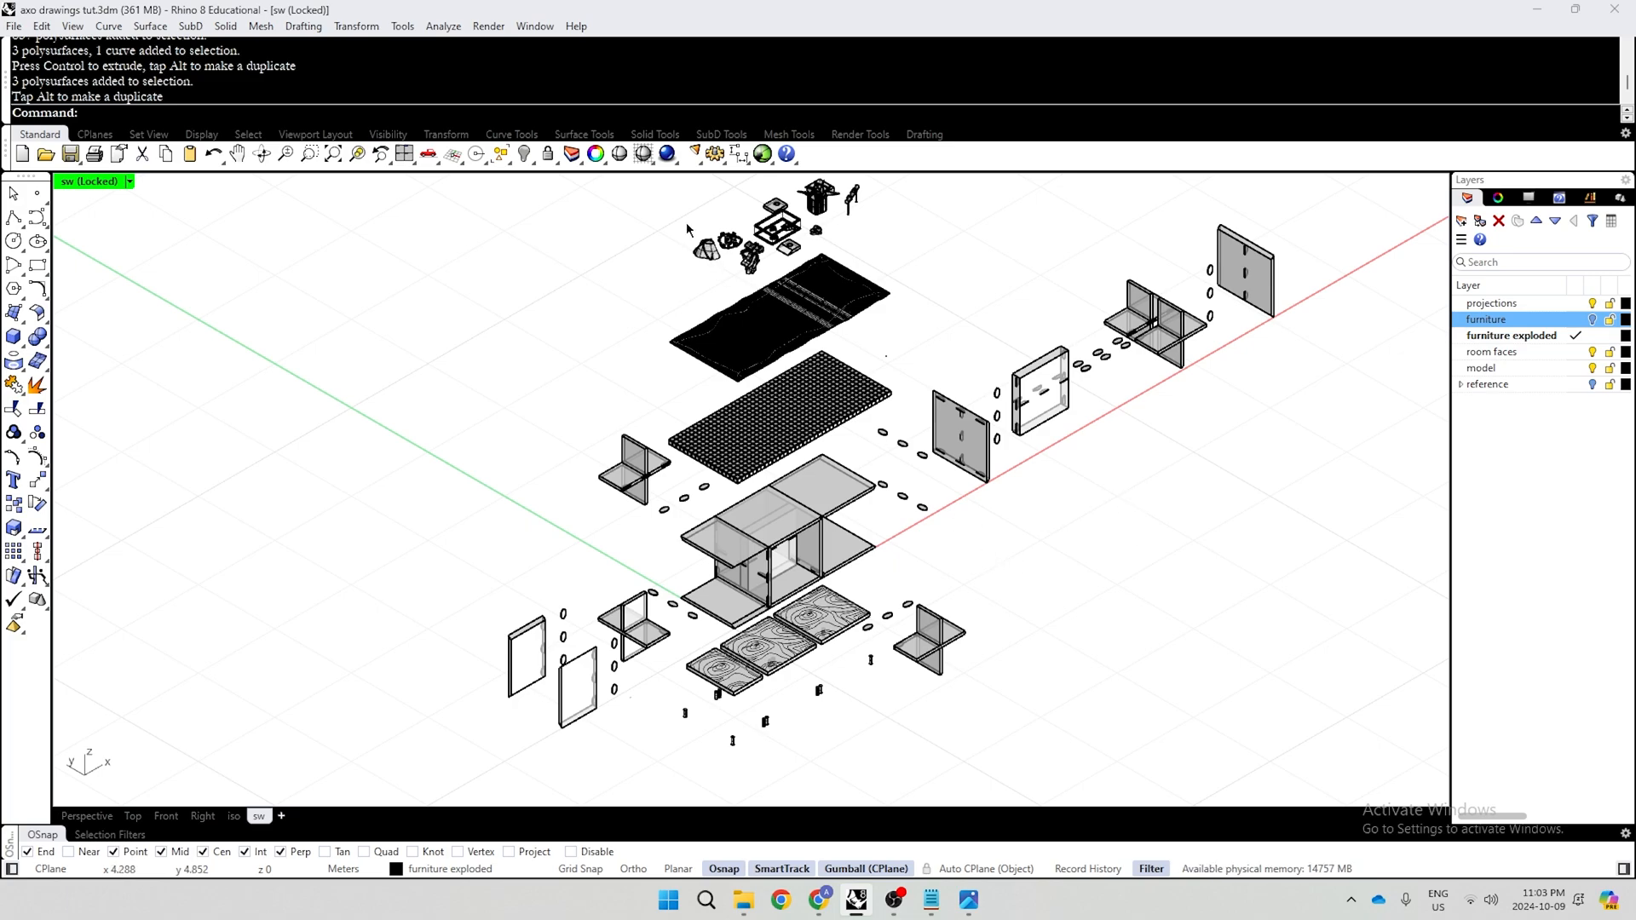
# Select all the exploded furniture geometry and start Make2D with sw as the view to project
pyautogui.moveTo(218, 181); pyautogui.dragTo(1363, 759)
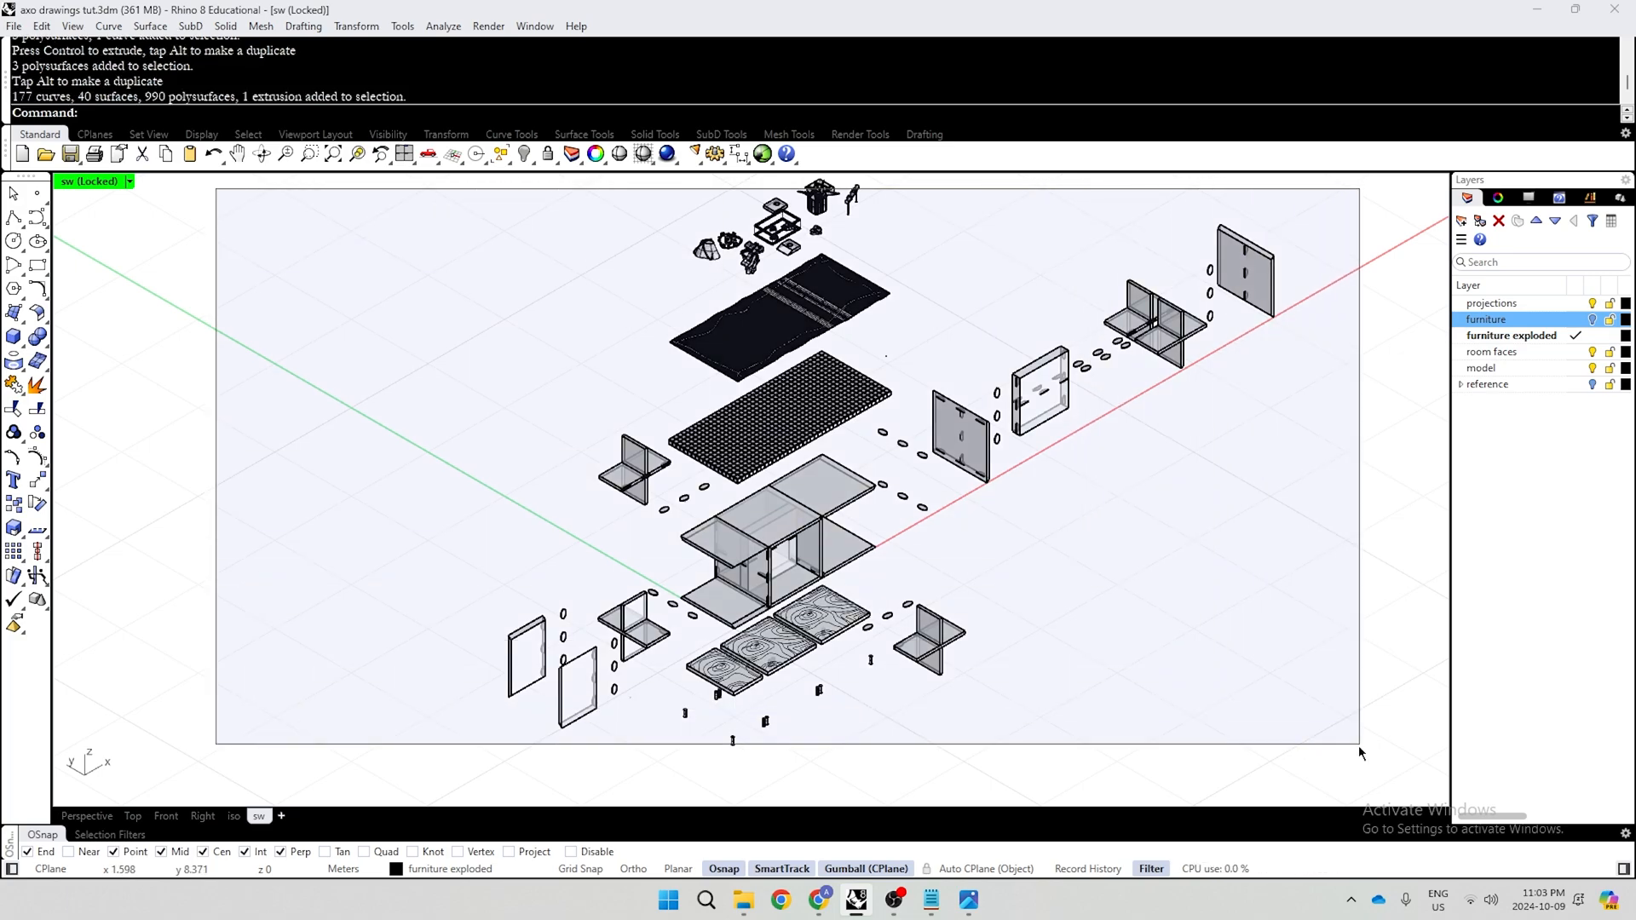
pyautogui.press('Escape')
pyautogui.hotkey('ctrl', 'a')
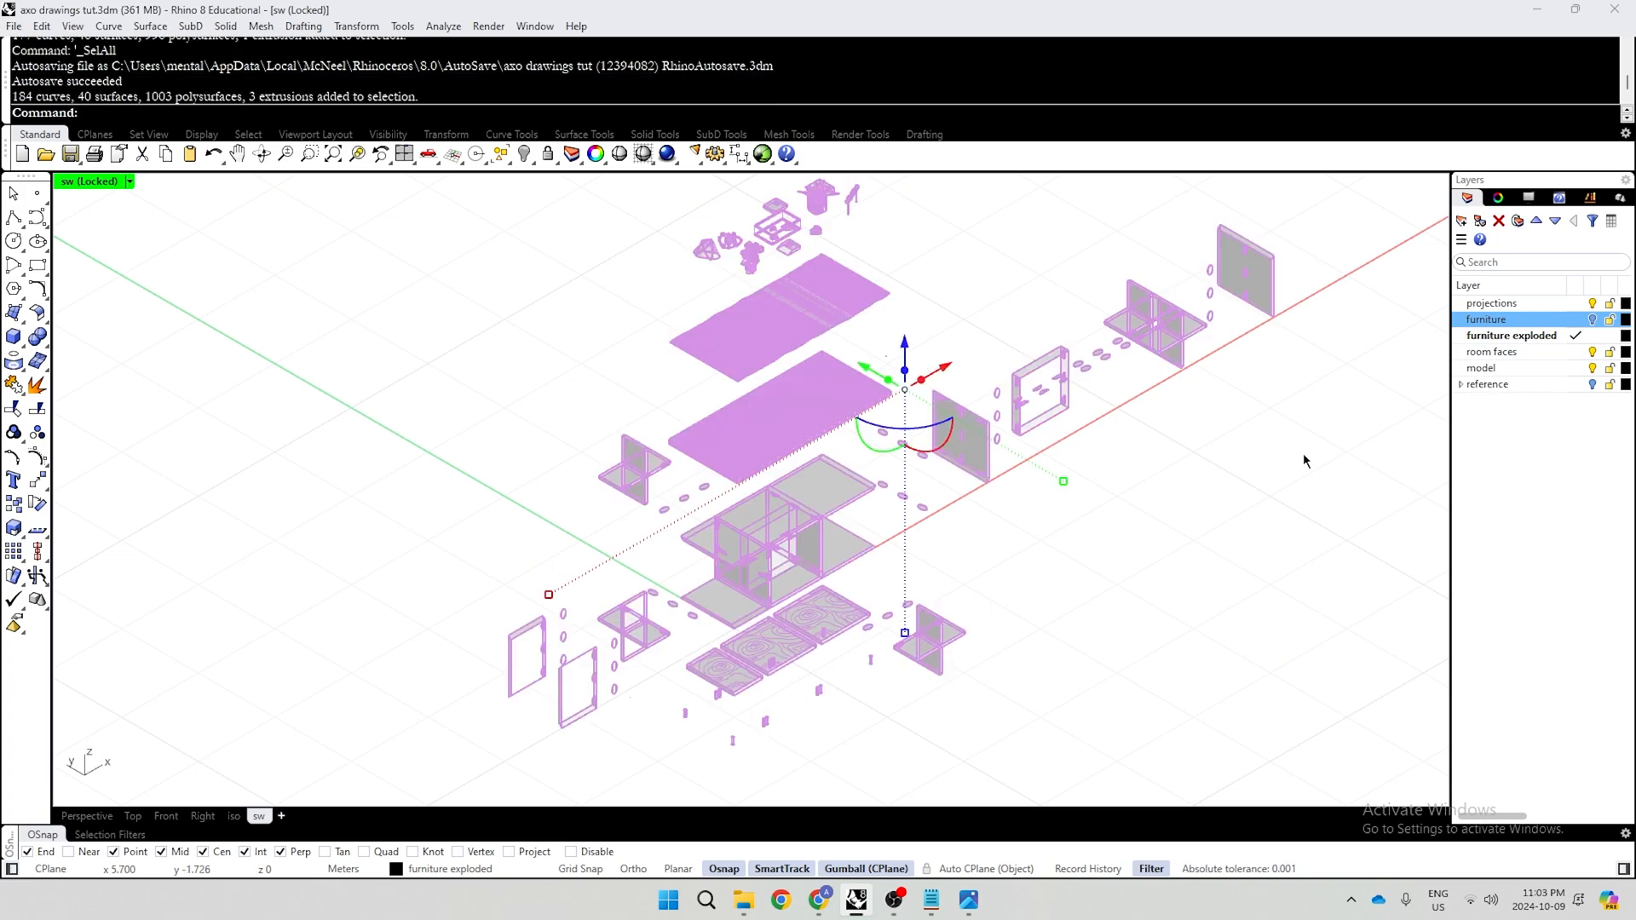
pyautogui.write('Make2D')
pyautogui.press('Return')
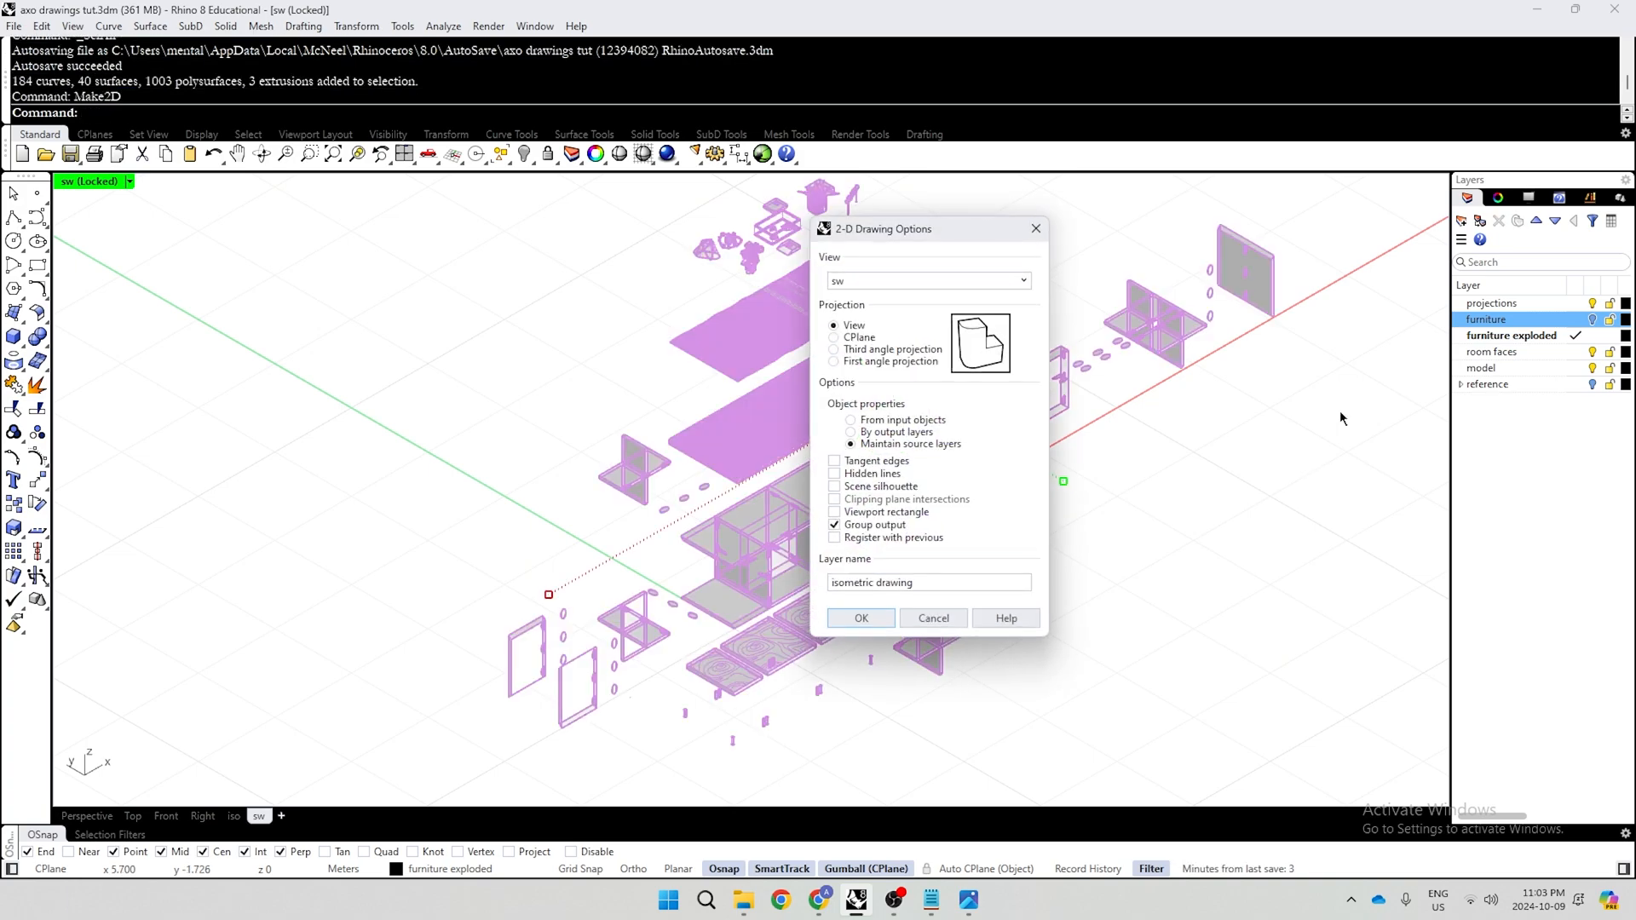
pyautogui.click(970, 282)
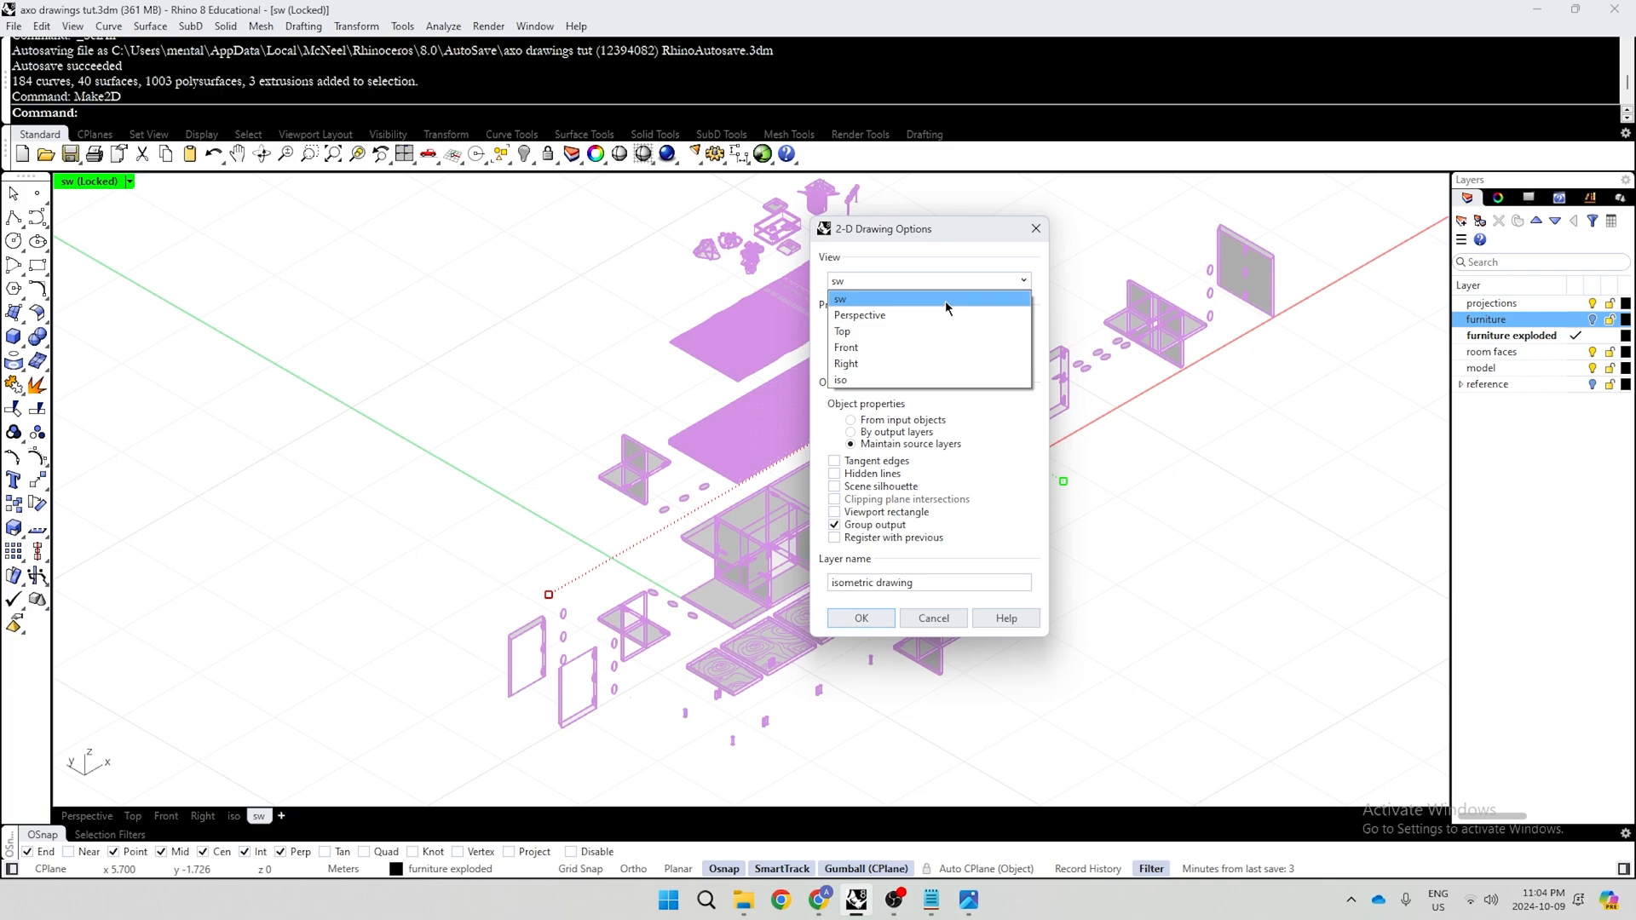
pyautogui.click(945, 300)
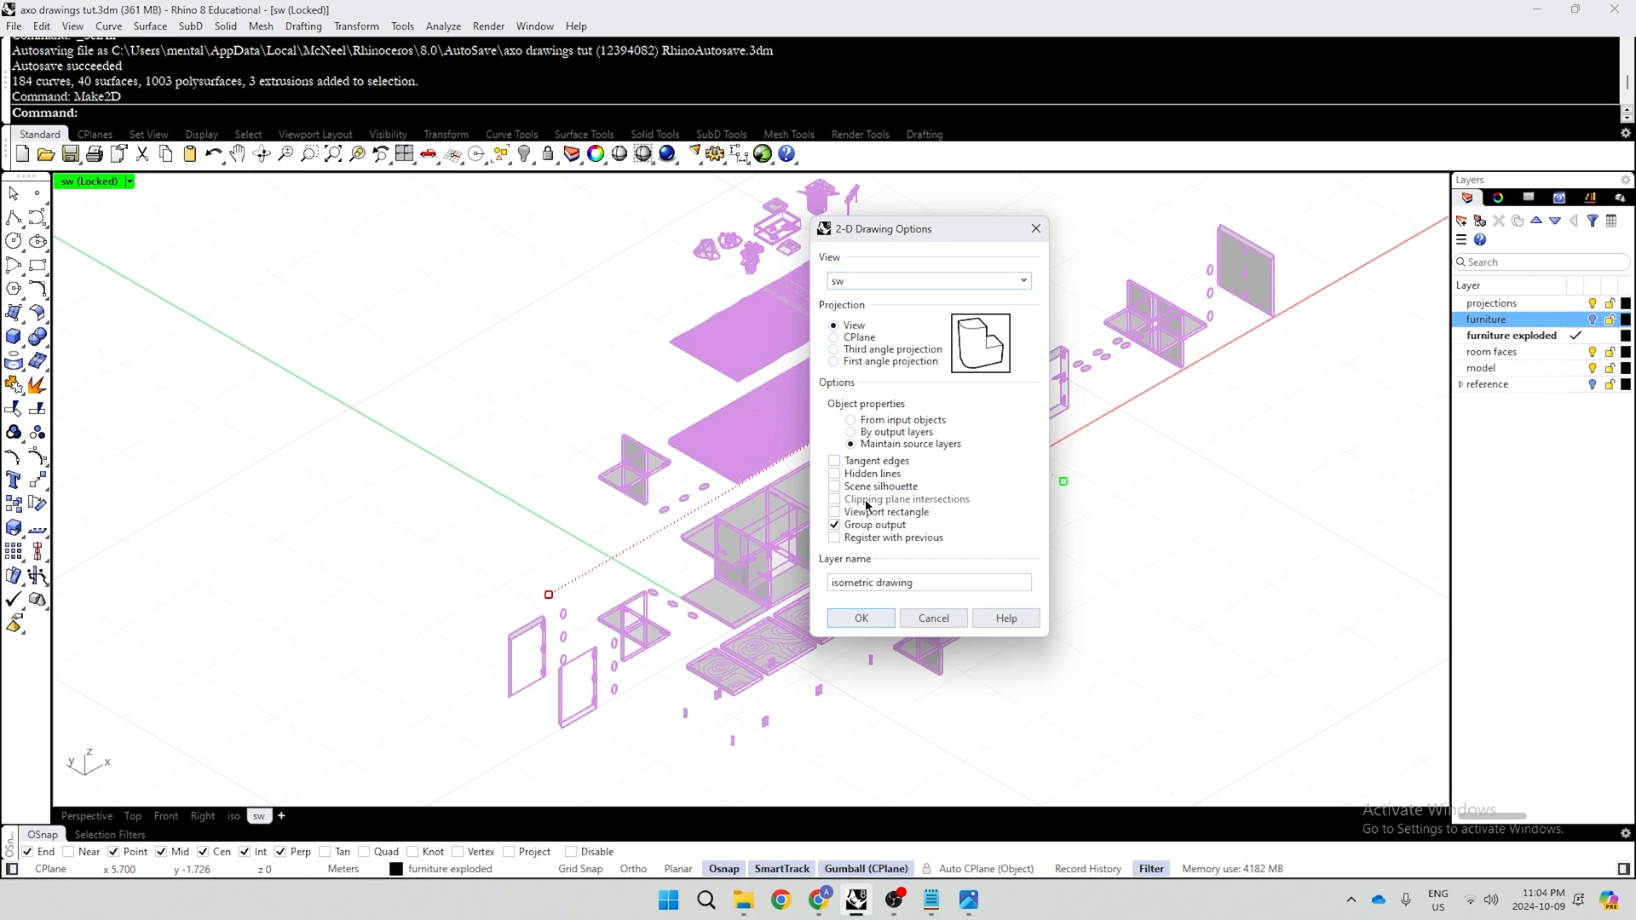
# Name the Make2D output layer explode and move the options dialog aside to uncover the model
pyautogui.moveTo(940, 584); pyautogui.dragTo(715, 612)
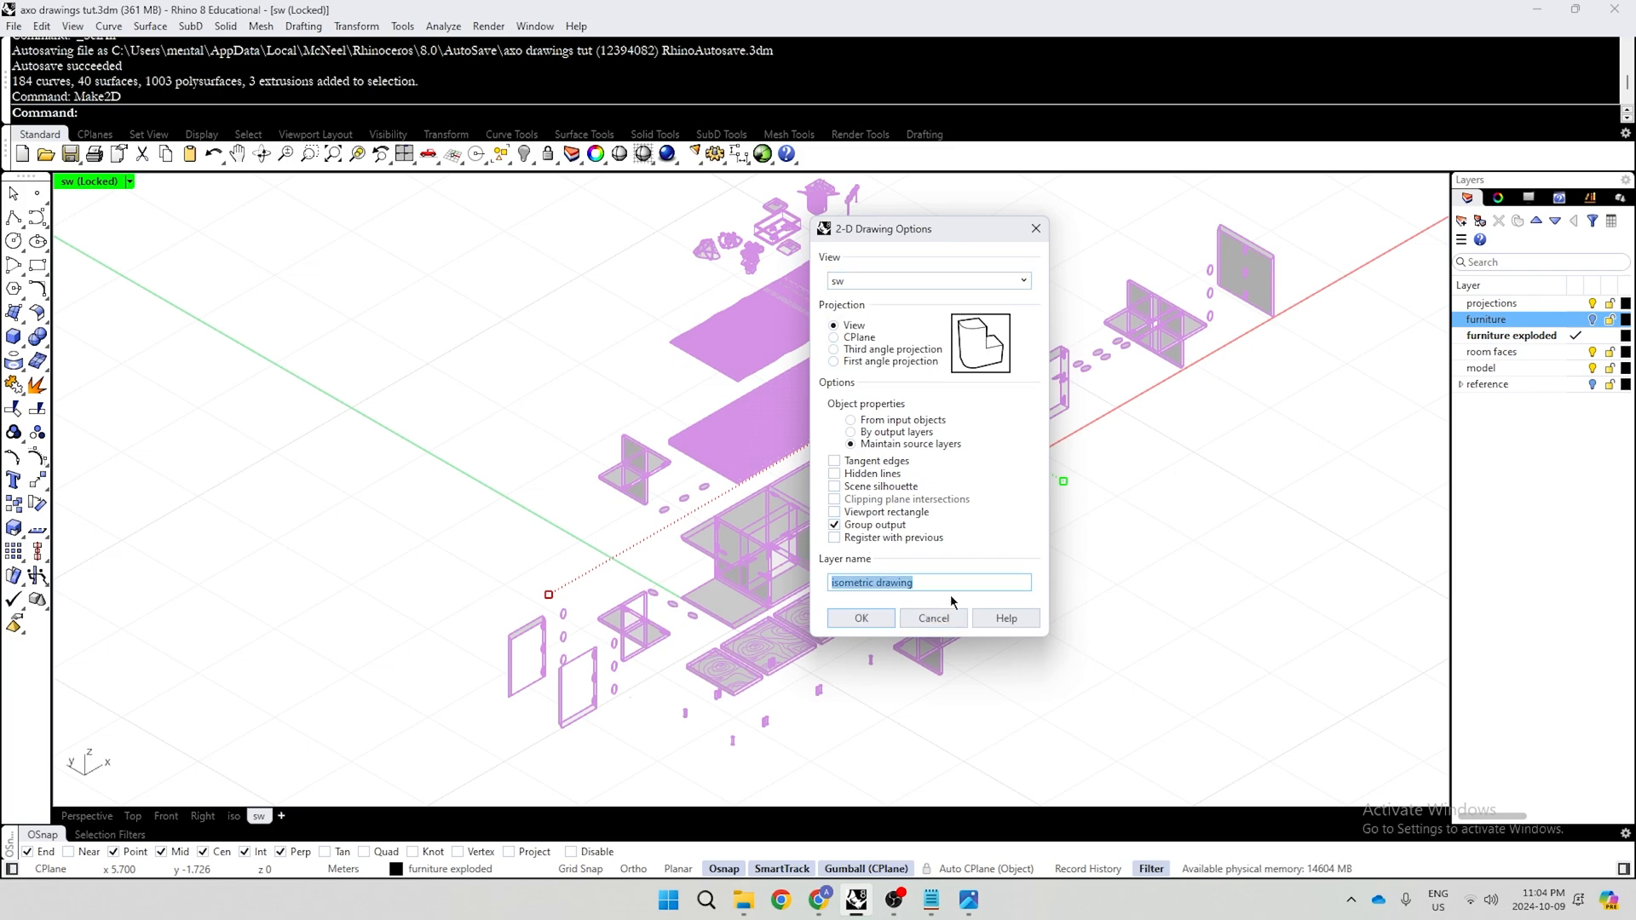
pyautogui.moveTo(958, 582); pyautogui.dragTo(608, 600)
pyautogui.write('explode')
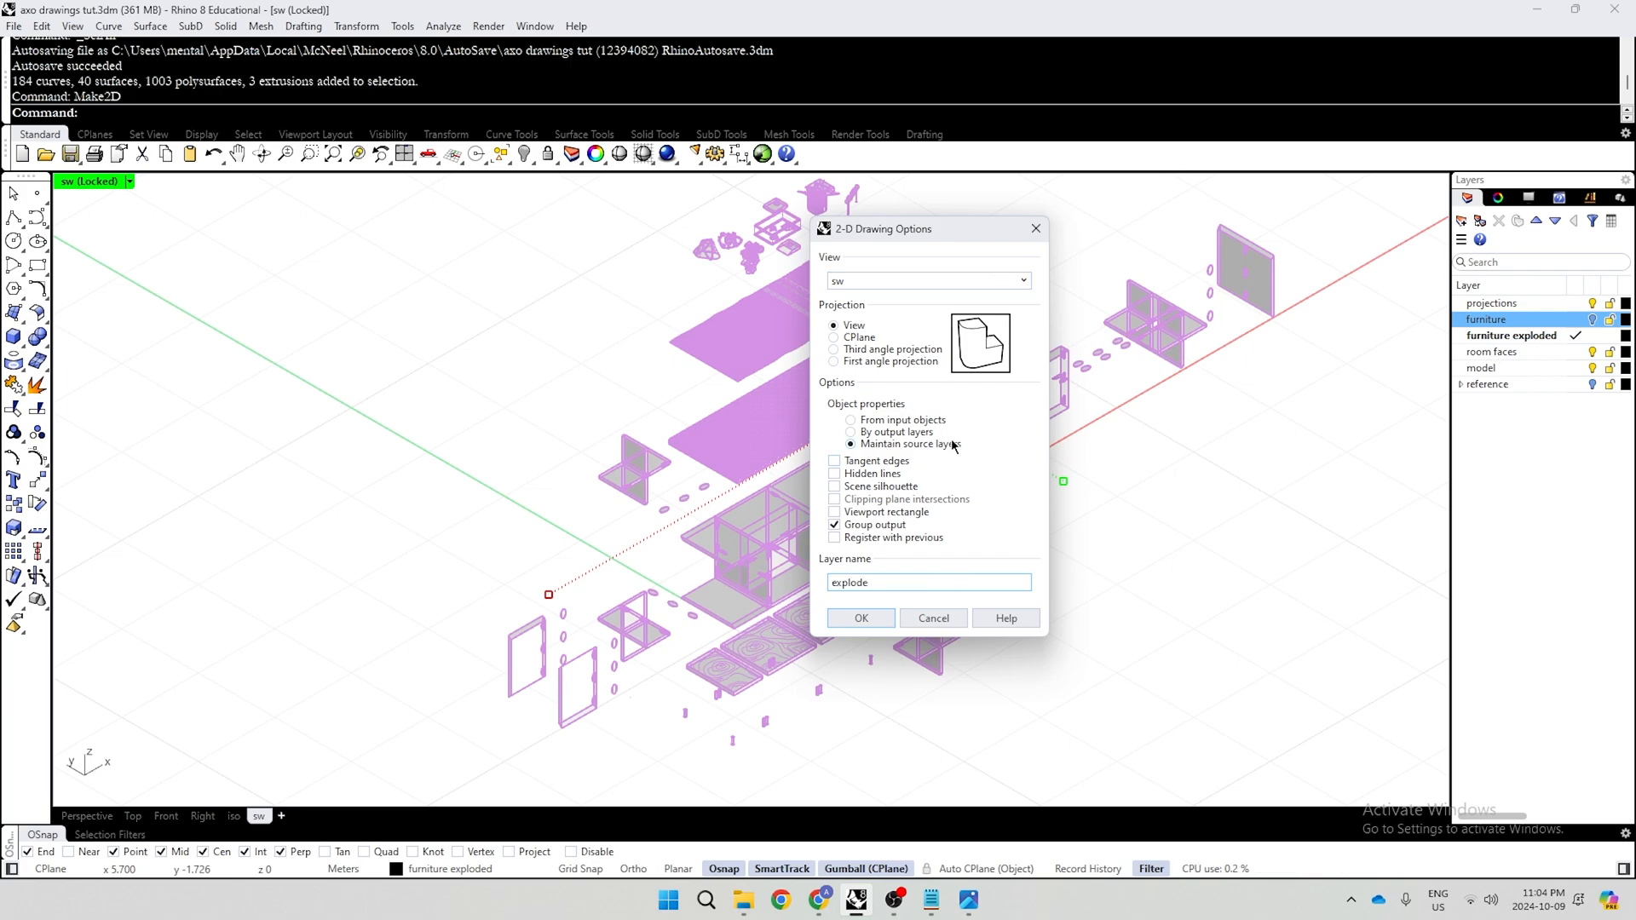
pyautogui.click(1410, 324)
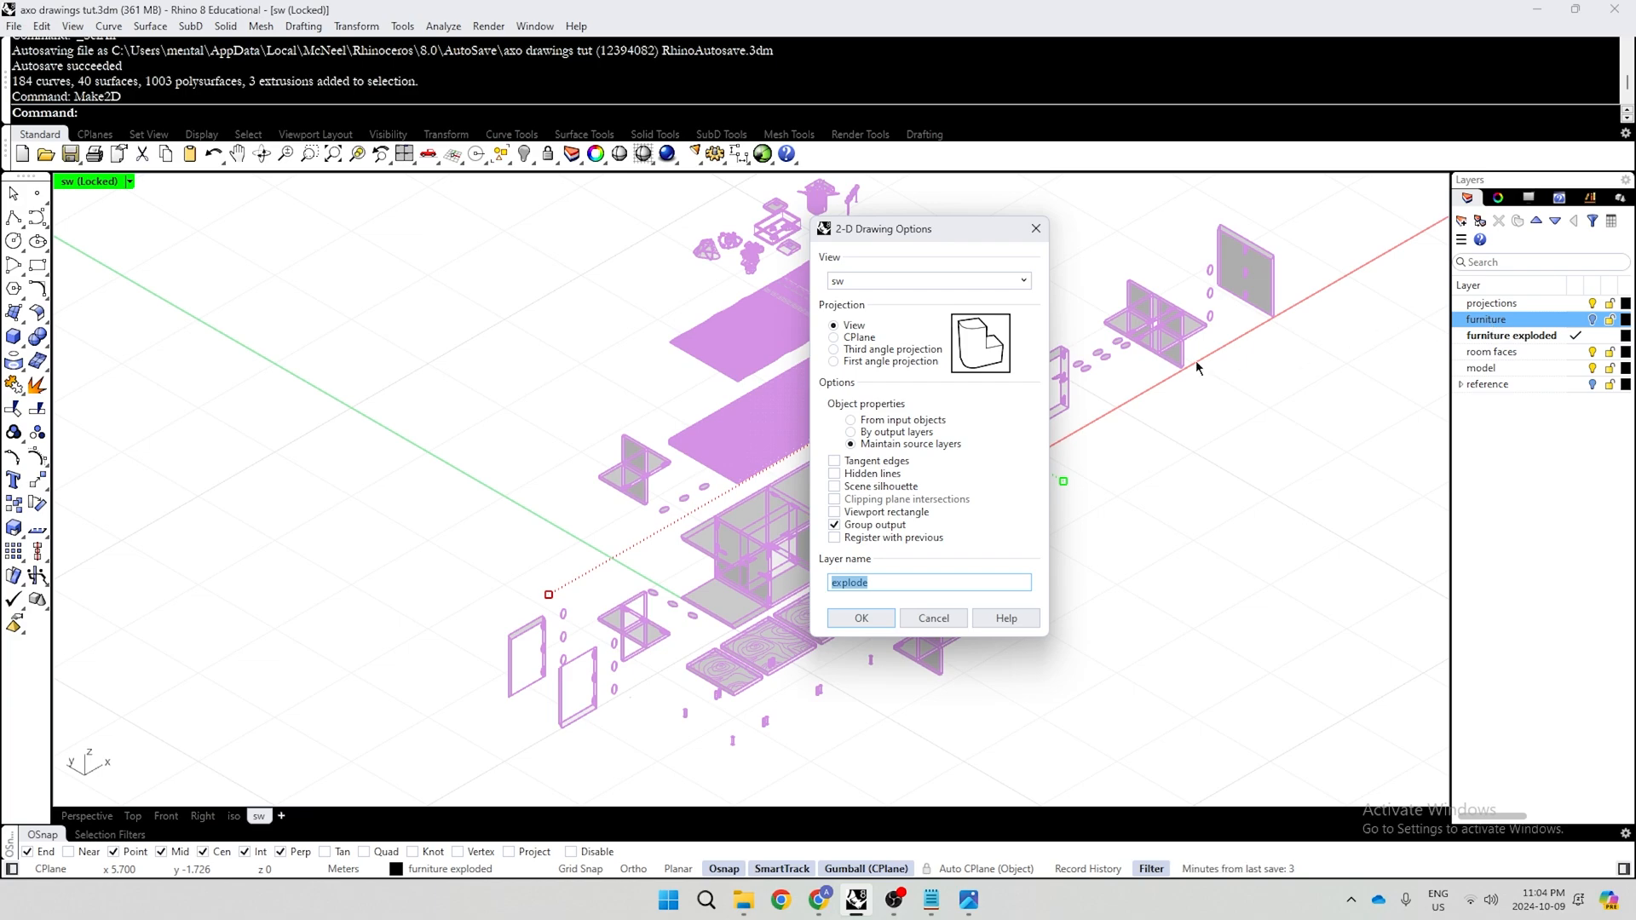
pyautogui.moveTo(916, 233); pyautogui.dragTo(731, 258)
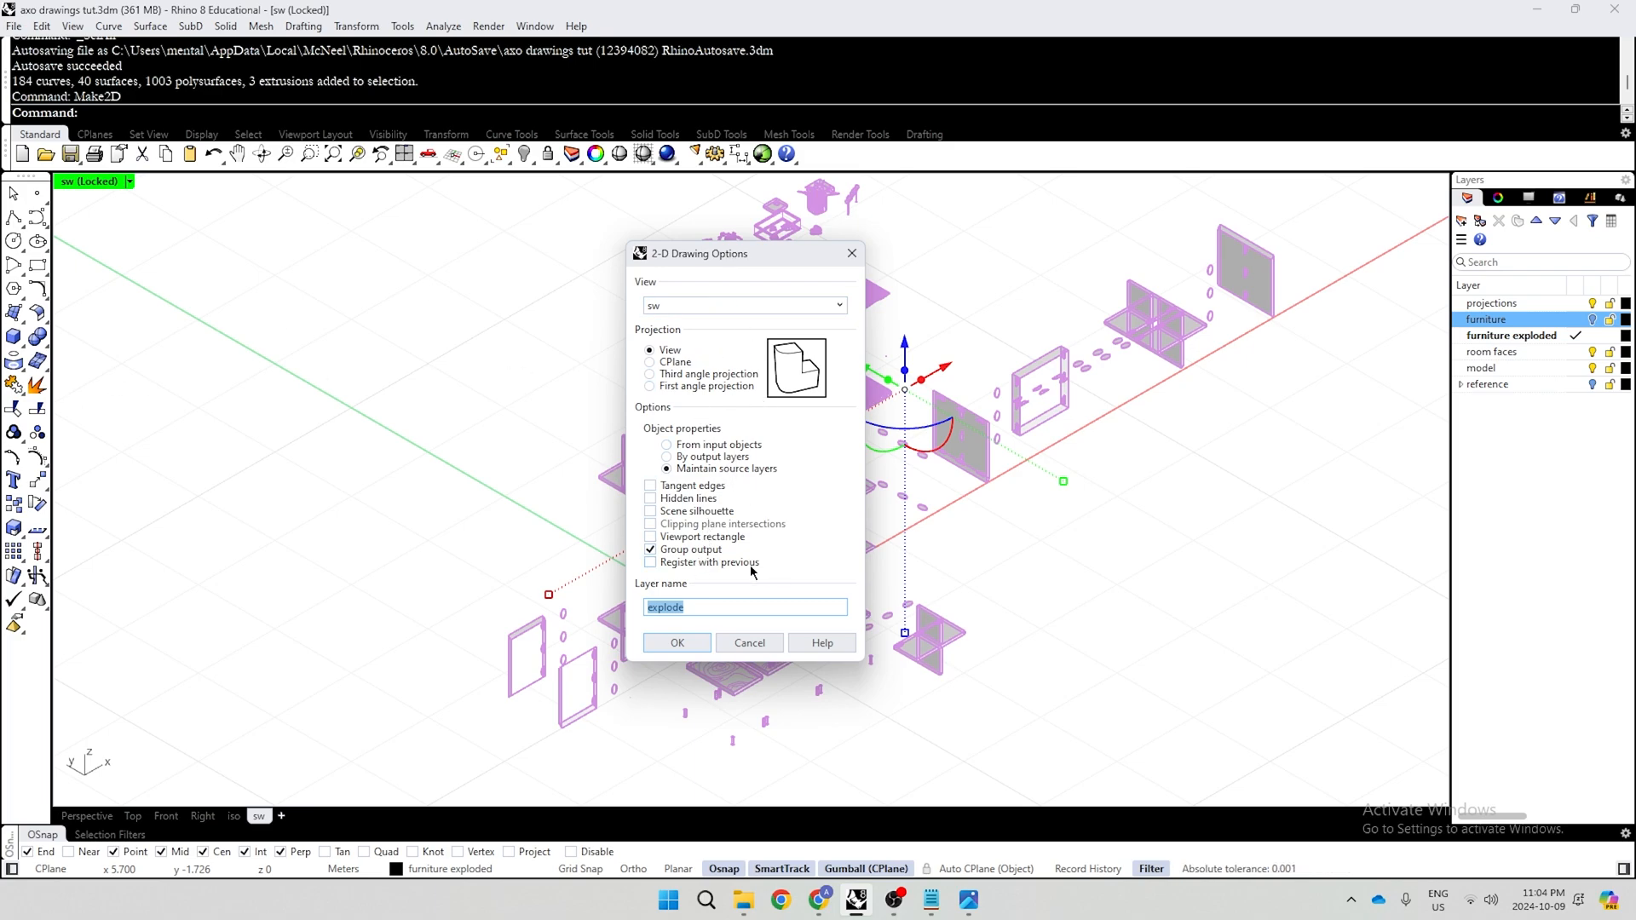
# Generate the Make2D drawing and, in the Top view, move it in the negative x direction clear of the exploded furniture
pyautogui.press('Return')
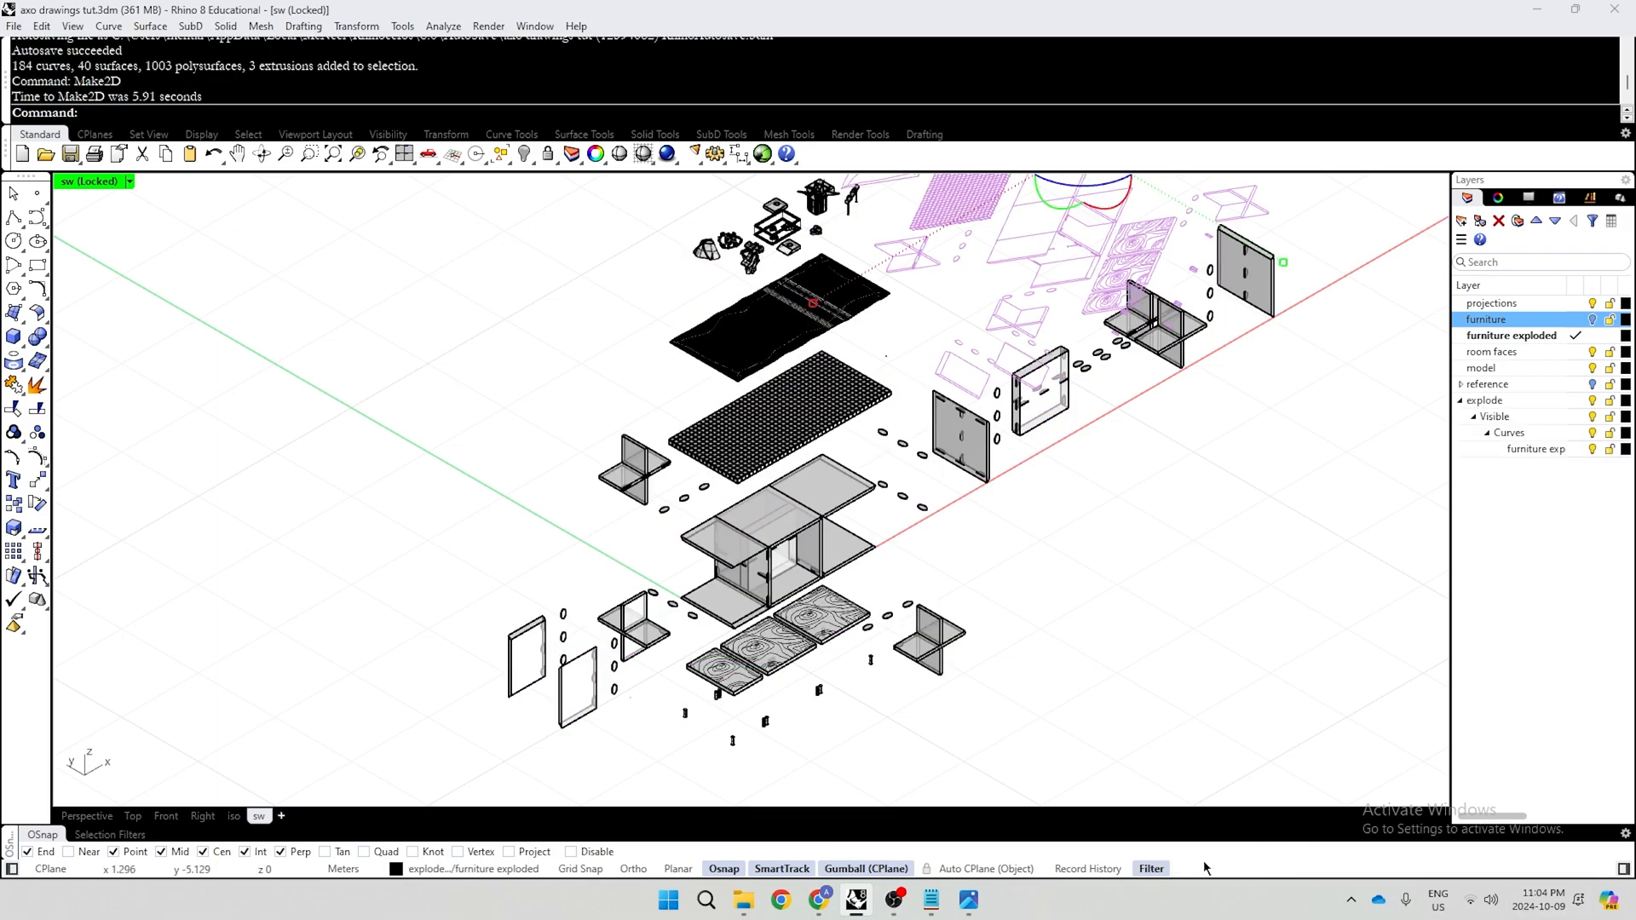
pyautogui.click(133, 815)
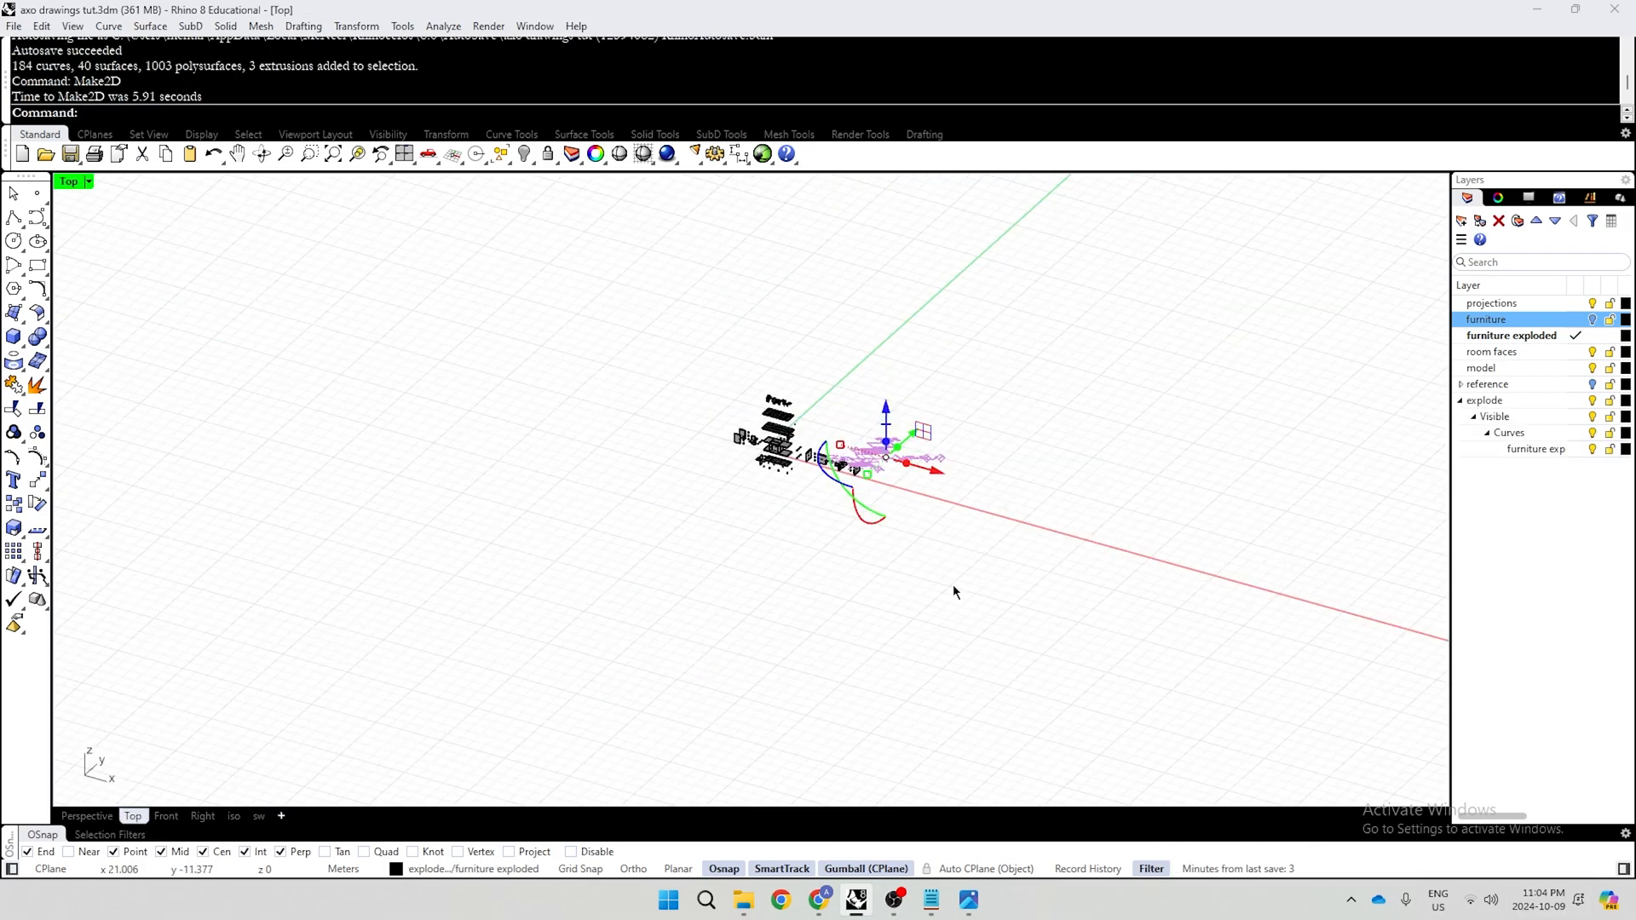
pyautogui.moveTo(912, 683); pyautogui.dragTo(950, 745, button='right')
pyautogui.scroll(-8, 955, 746)
pyautogui.scroll(12, 976, 584)
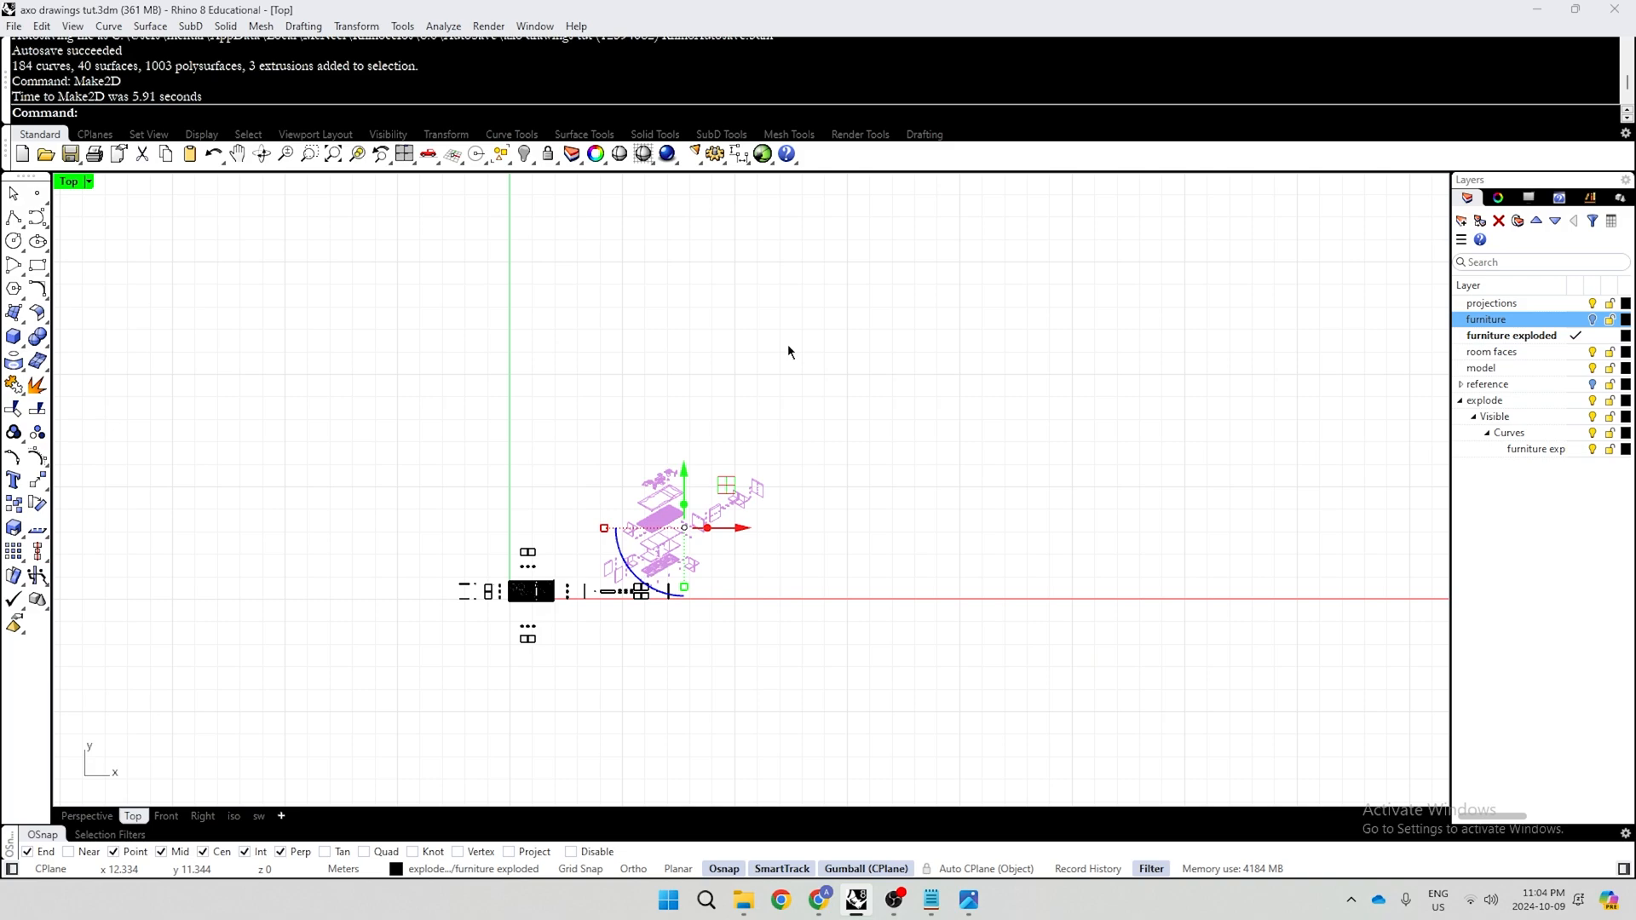
pyautogui.moveTo(743, 528); pyautogui.dragTo(347, 528)
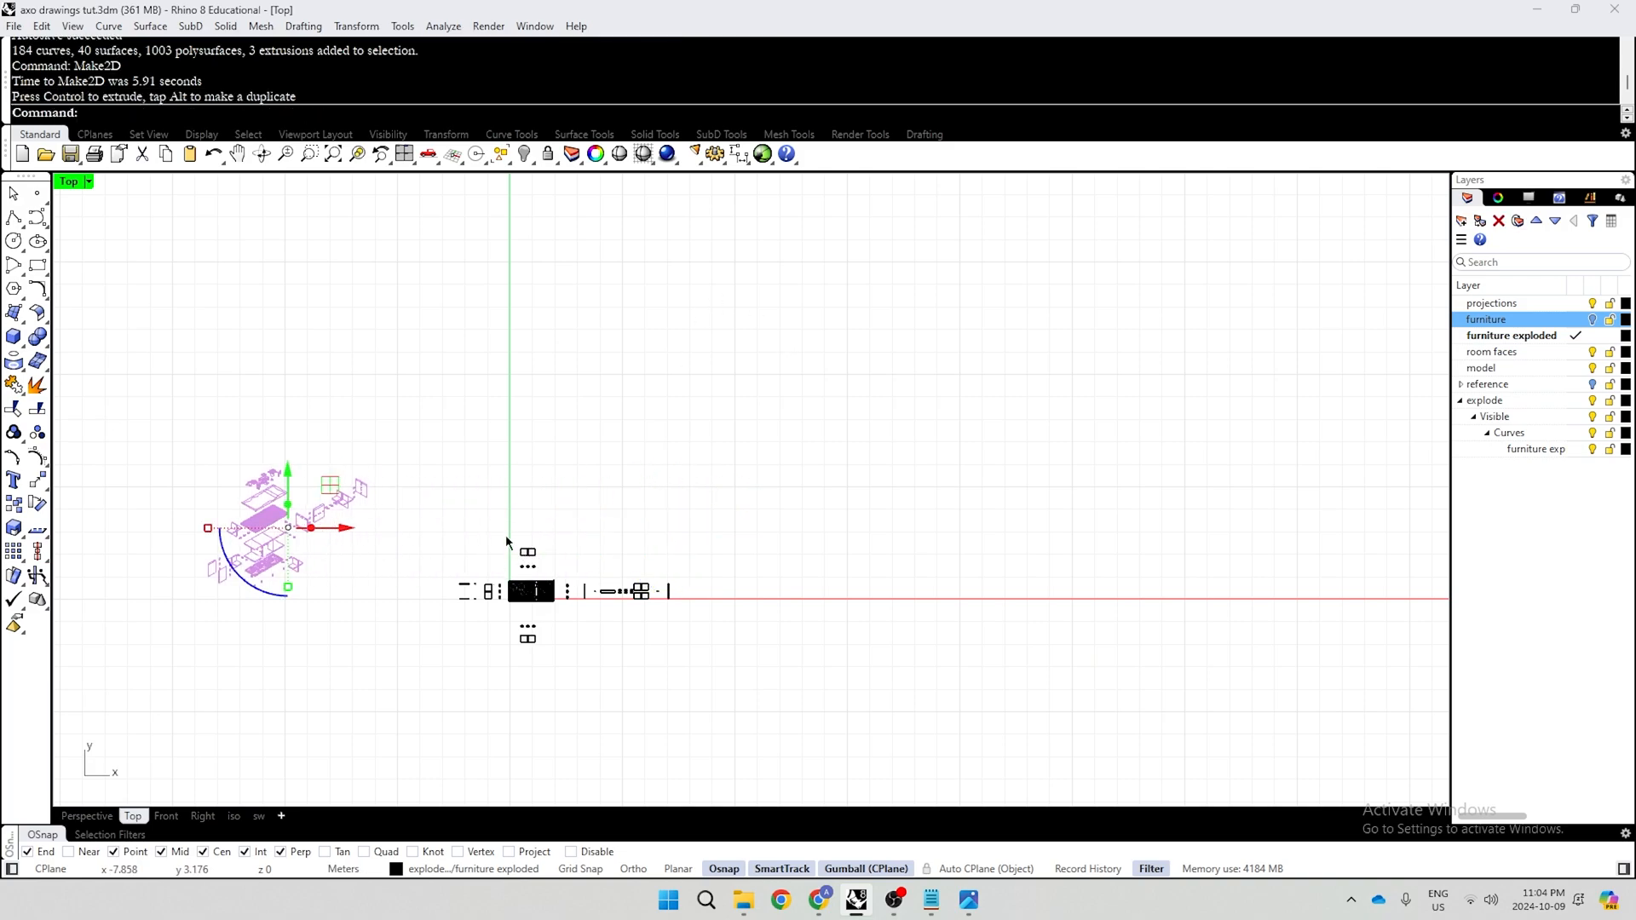
pyautogui.click(465, 541)
# Hide the explode and furniture exploded layers, show the furniture layer, and make room faces the current layer
pyautogui.moveTo(460, 541); pyautogui.dragTo(605, 554, button='right')
pyautogui.scroll(20, 338, 544)
pyautogui.moveTo(322, 425); pyautogui.dragTo(691, 406, button='right')
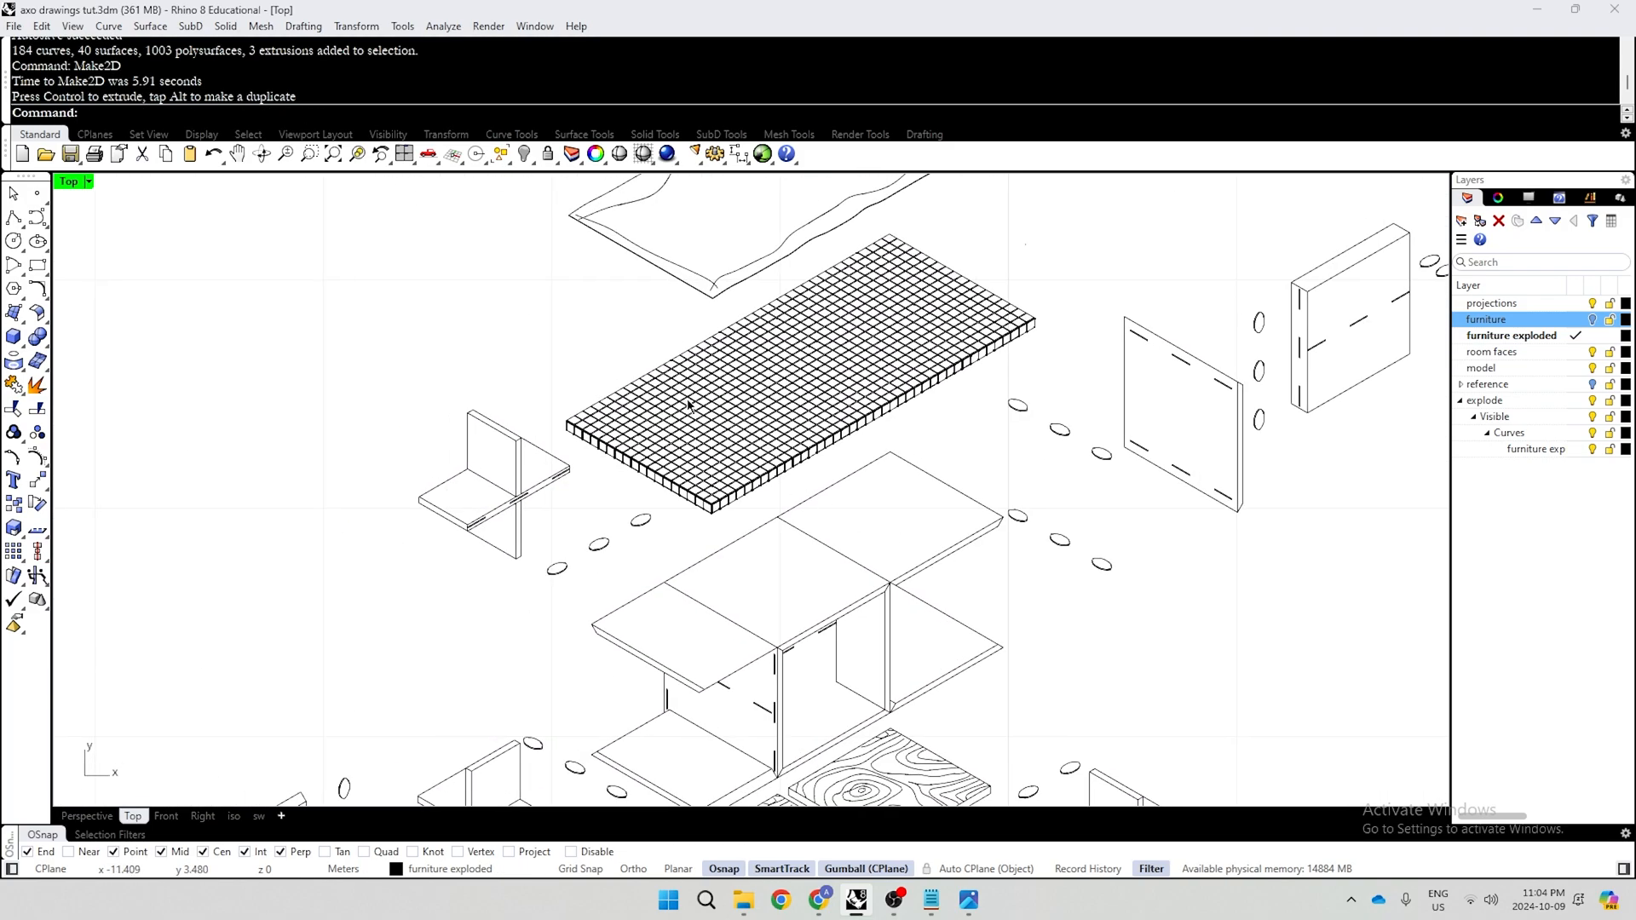
pyautogui.scroll(-12, 688, 404)
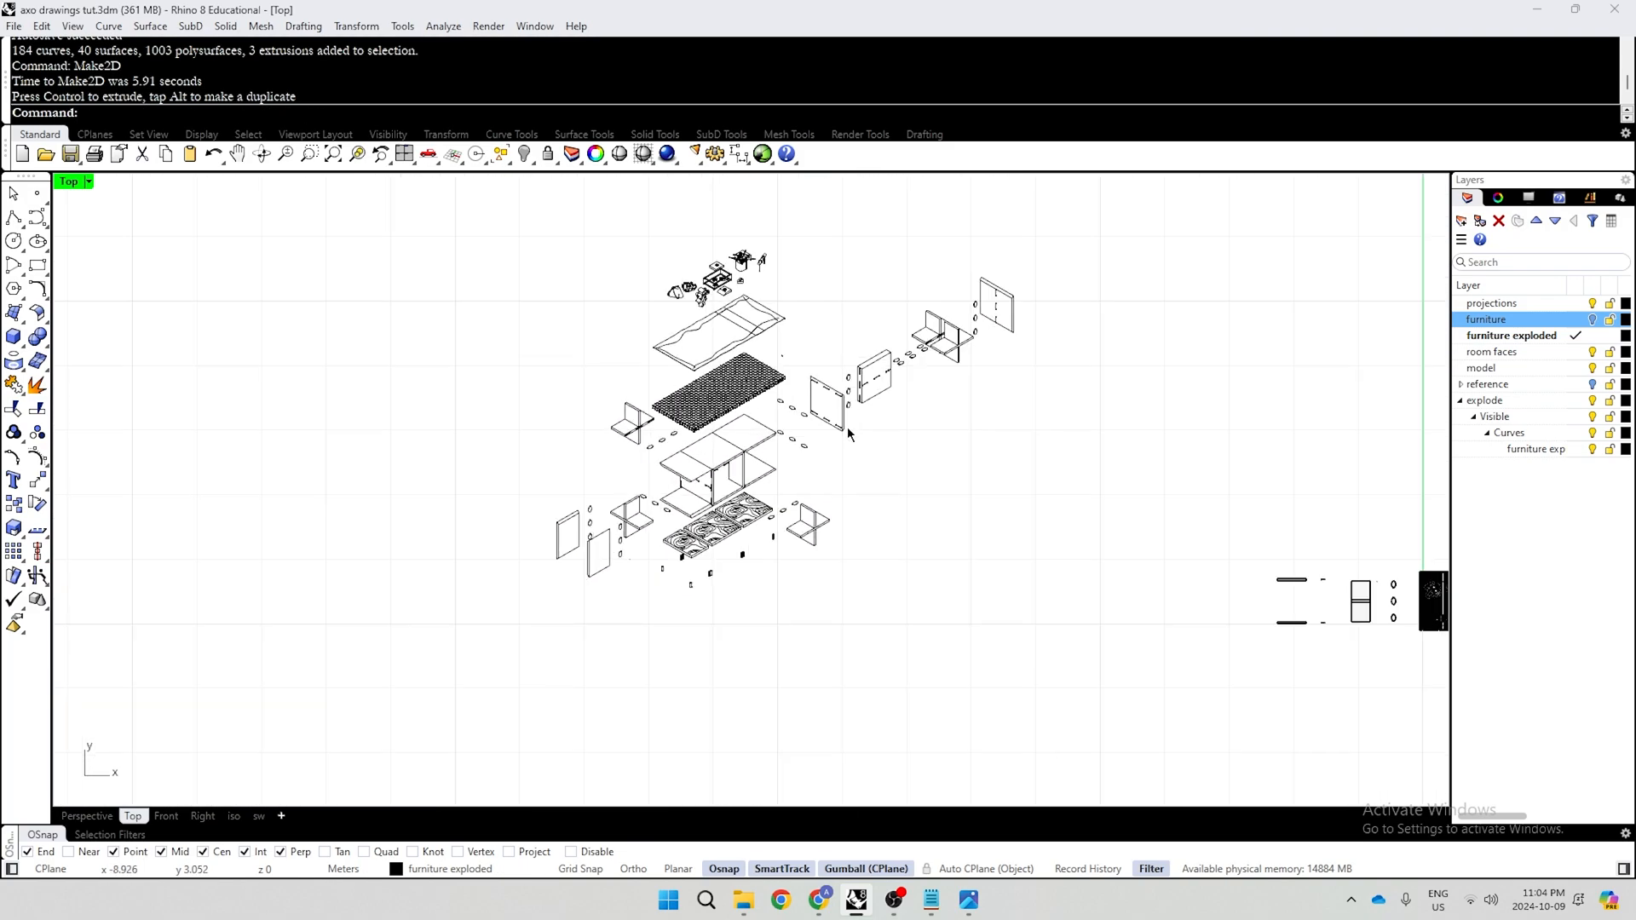
pyautogui.click(1592, 407)
pyautogui.scroll(-4, 1002, 460)
pyautogui.scroll(3, 1318, 426)
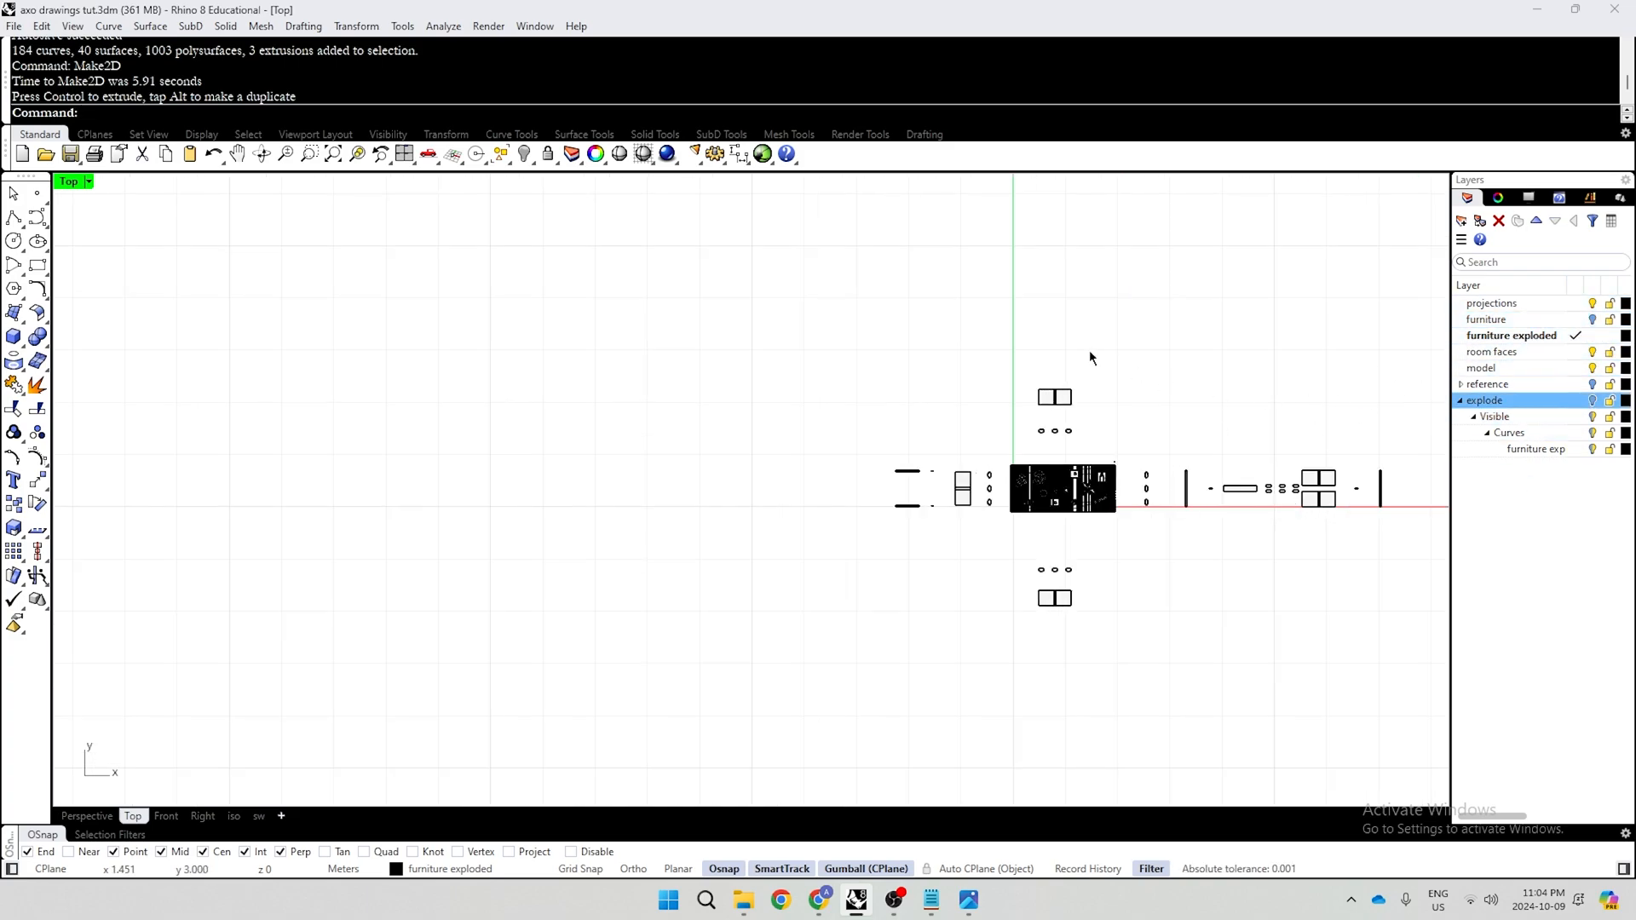
pyautogui.scroll(-3, 1088, 365)
pyautogui.scroll(-2, 1363, 356)
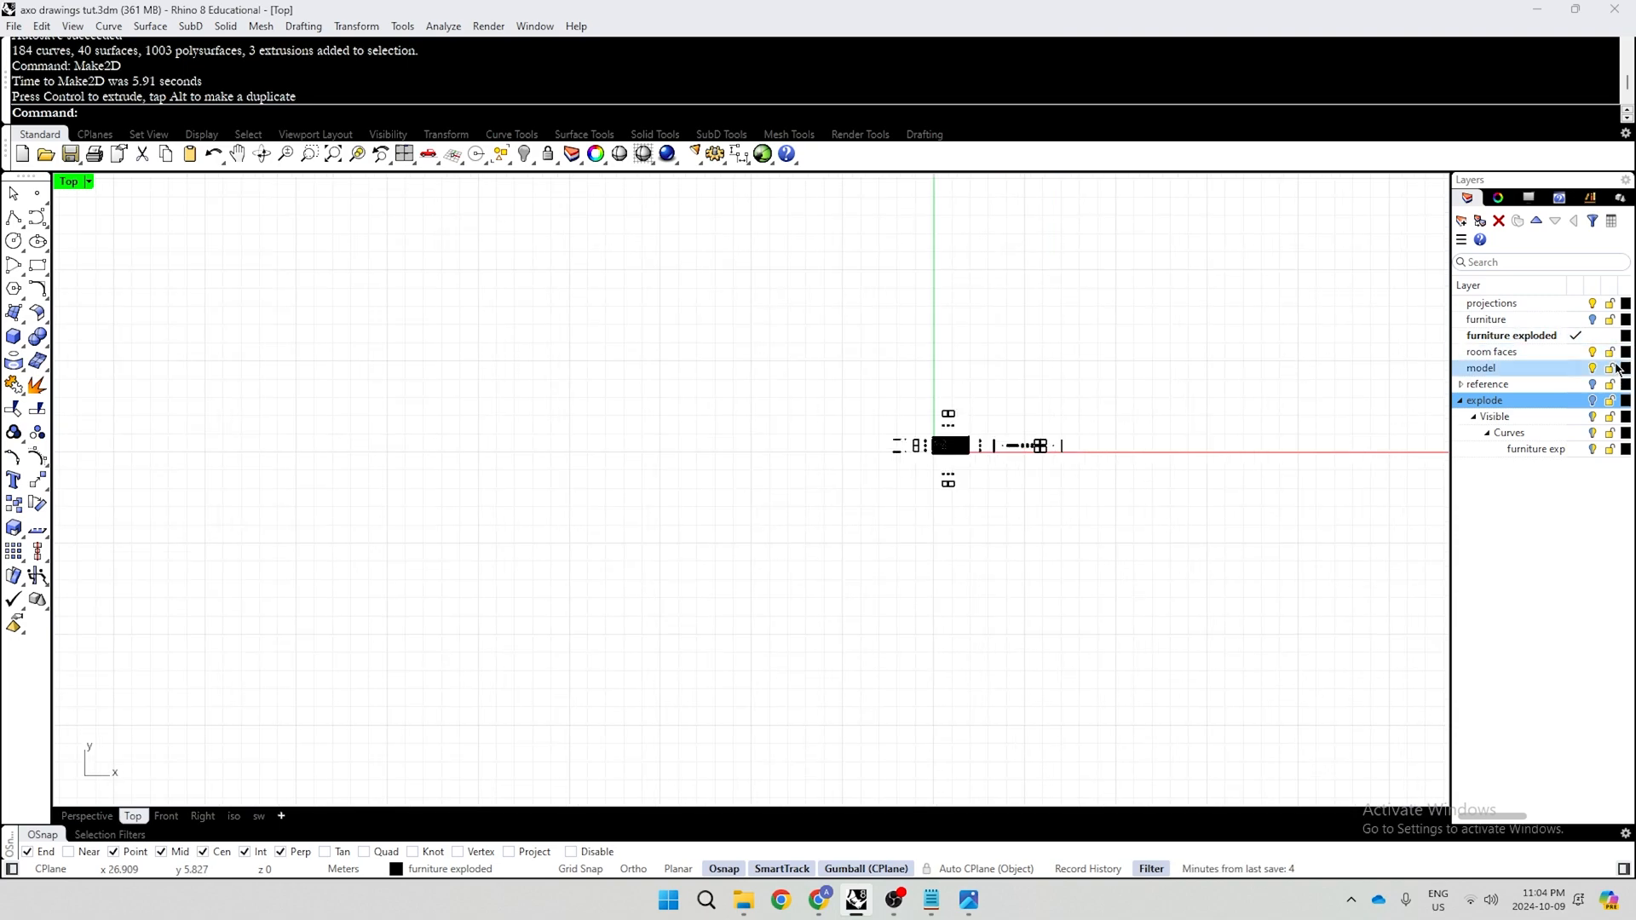
pyautogui.scroll(5, 1012, 400)
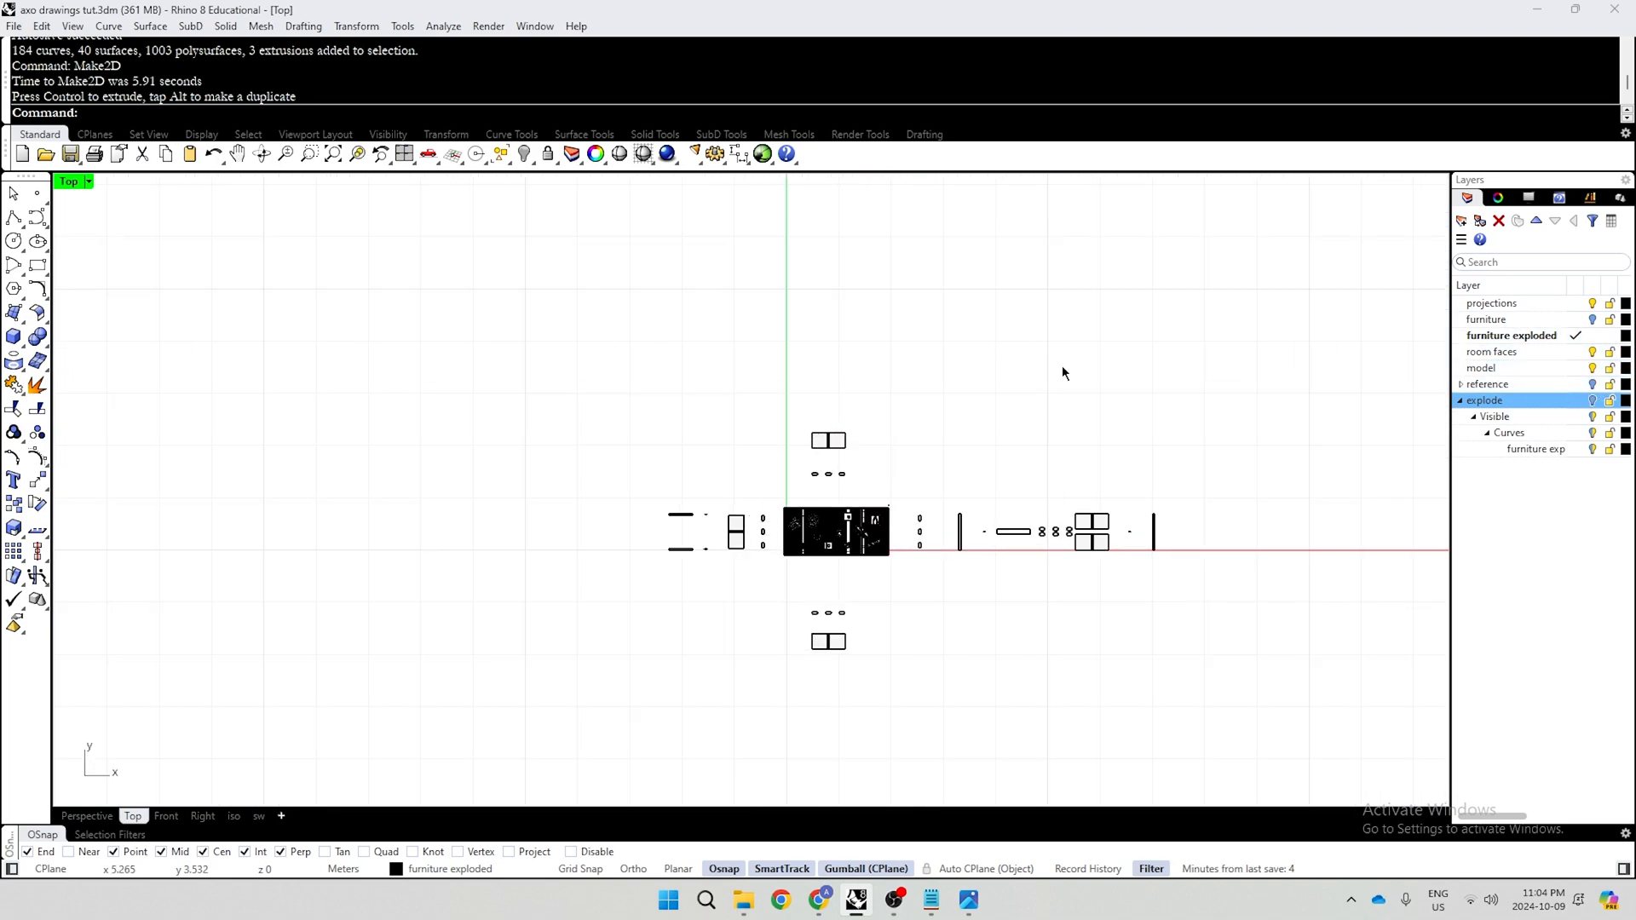
pyautogui.click(1575, 352)
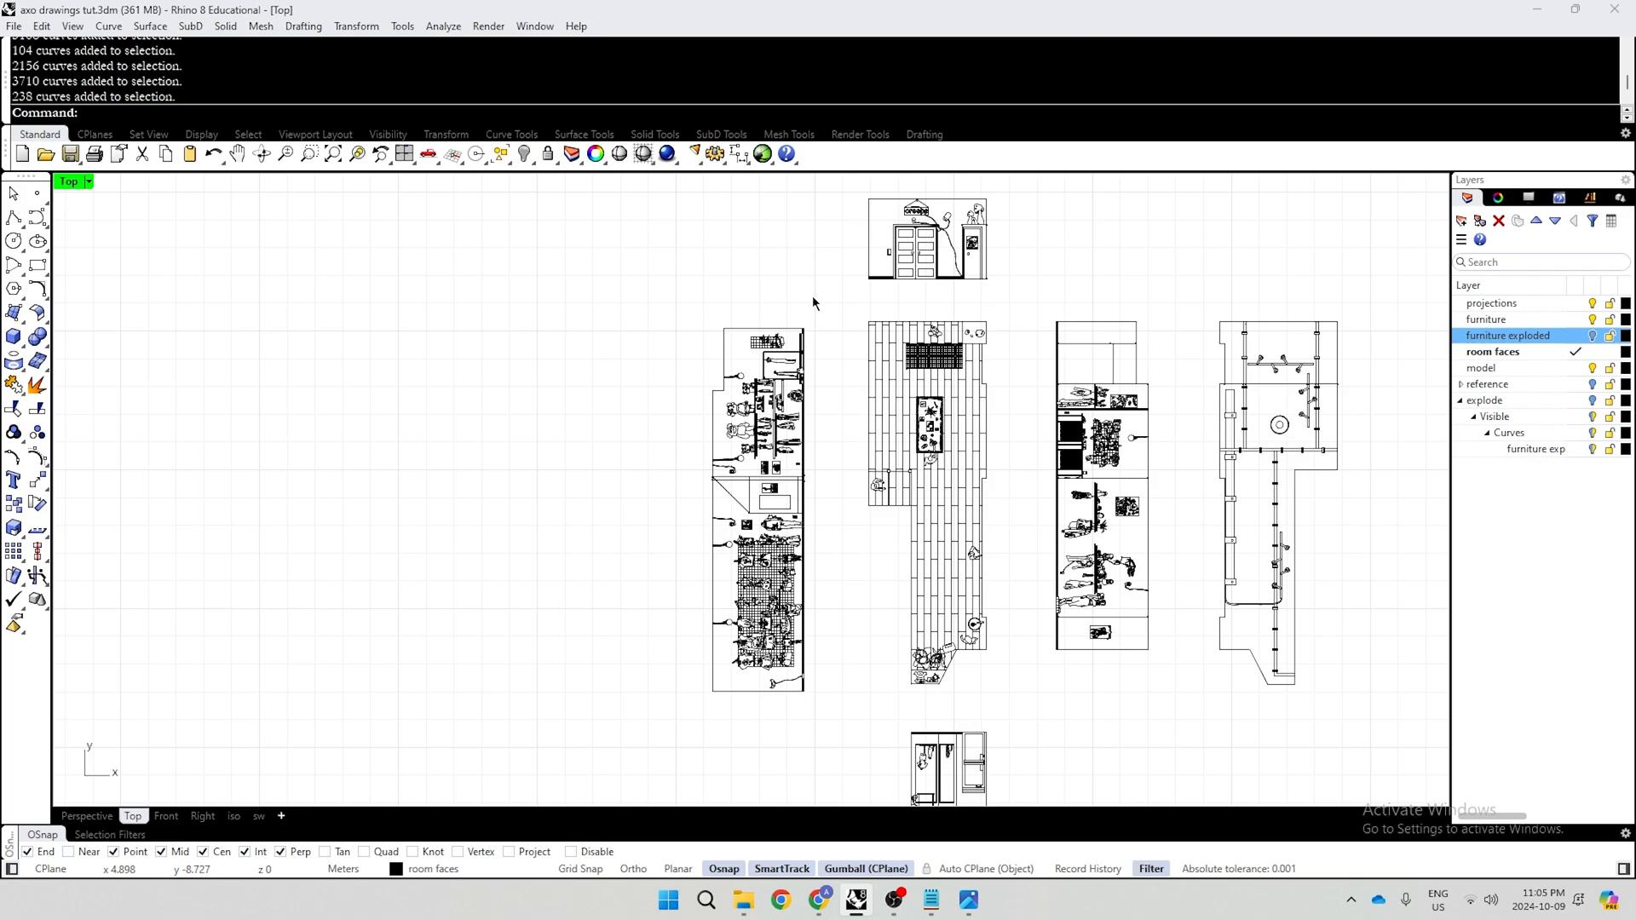
# Examine the oblique and isometric examples in a2finalpanel.png, then the flat floor and door wall groups in the model
pyautogui.click(967, 908)
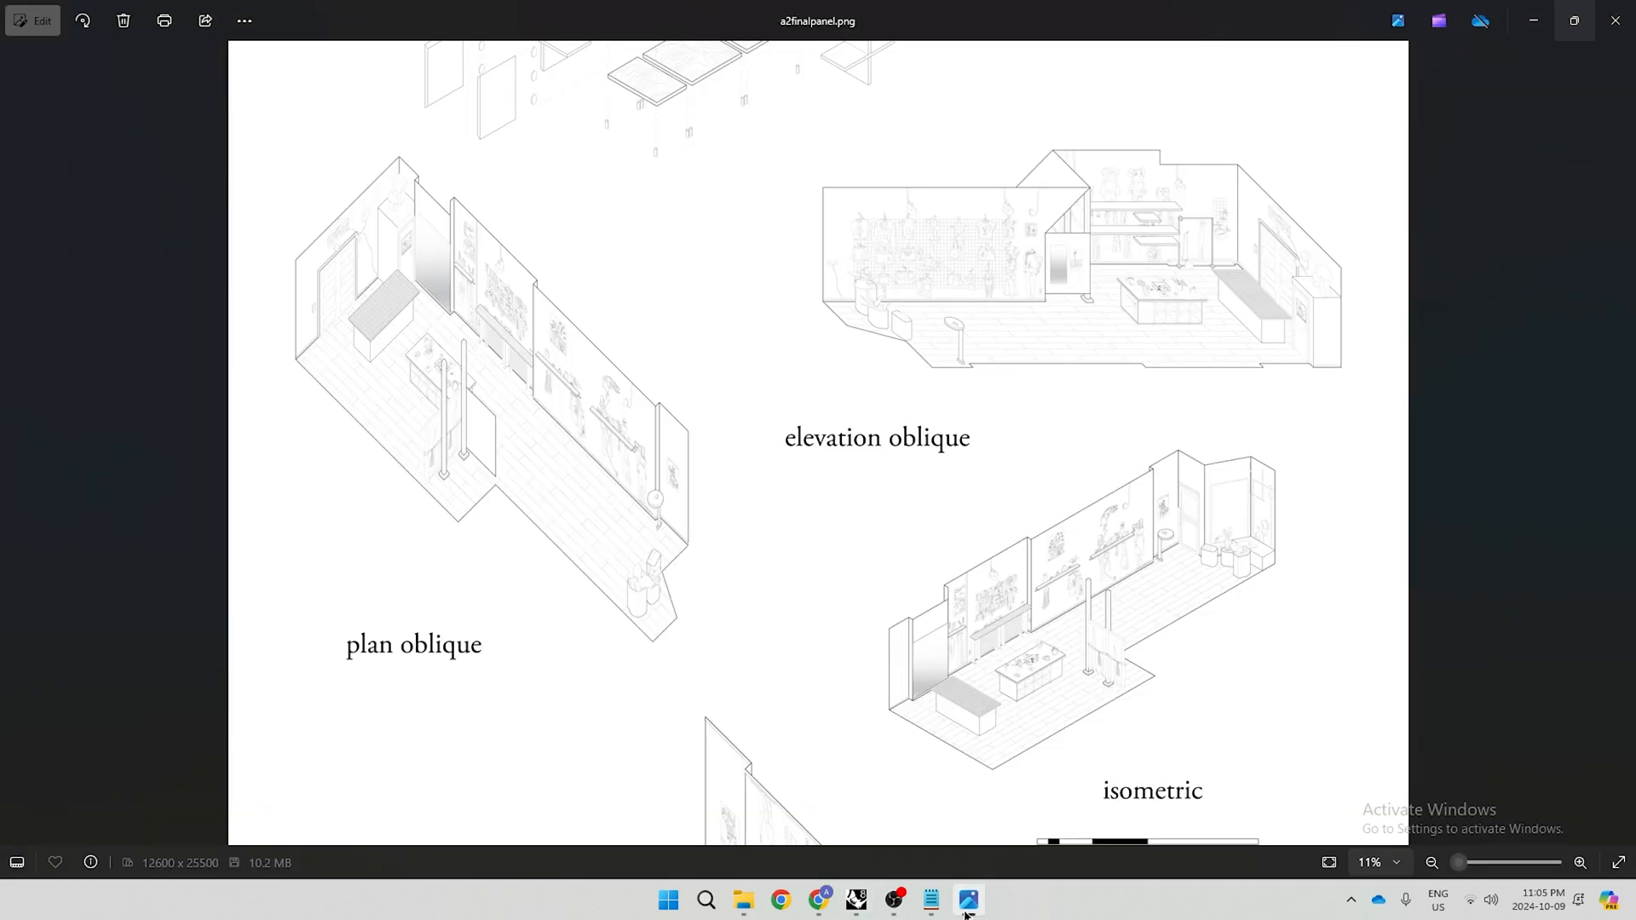
pyautogui.click(967, 909)
pyautogui.scroll(6, 889, 453)
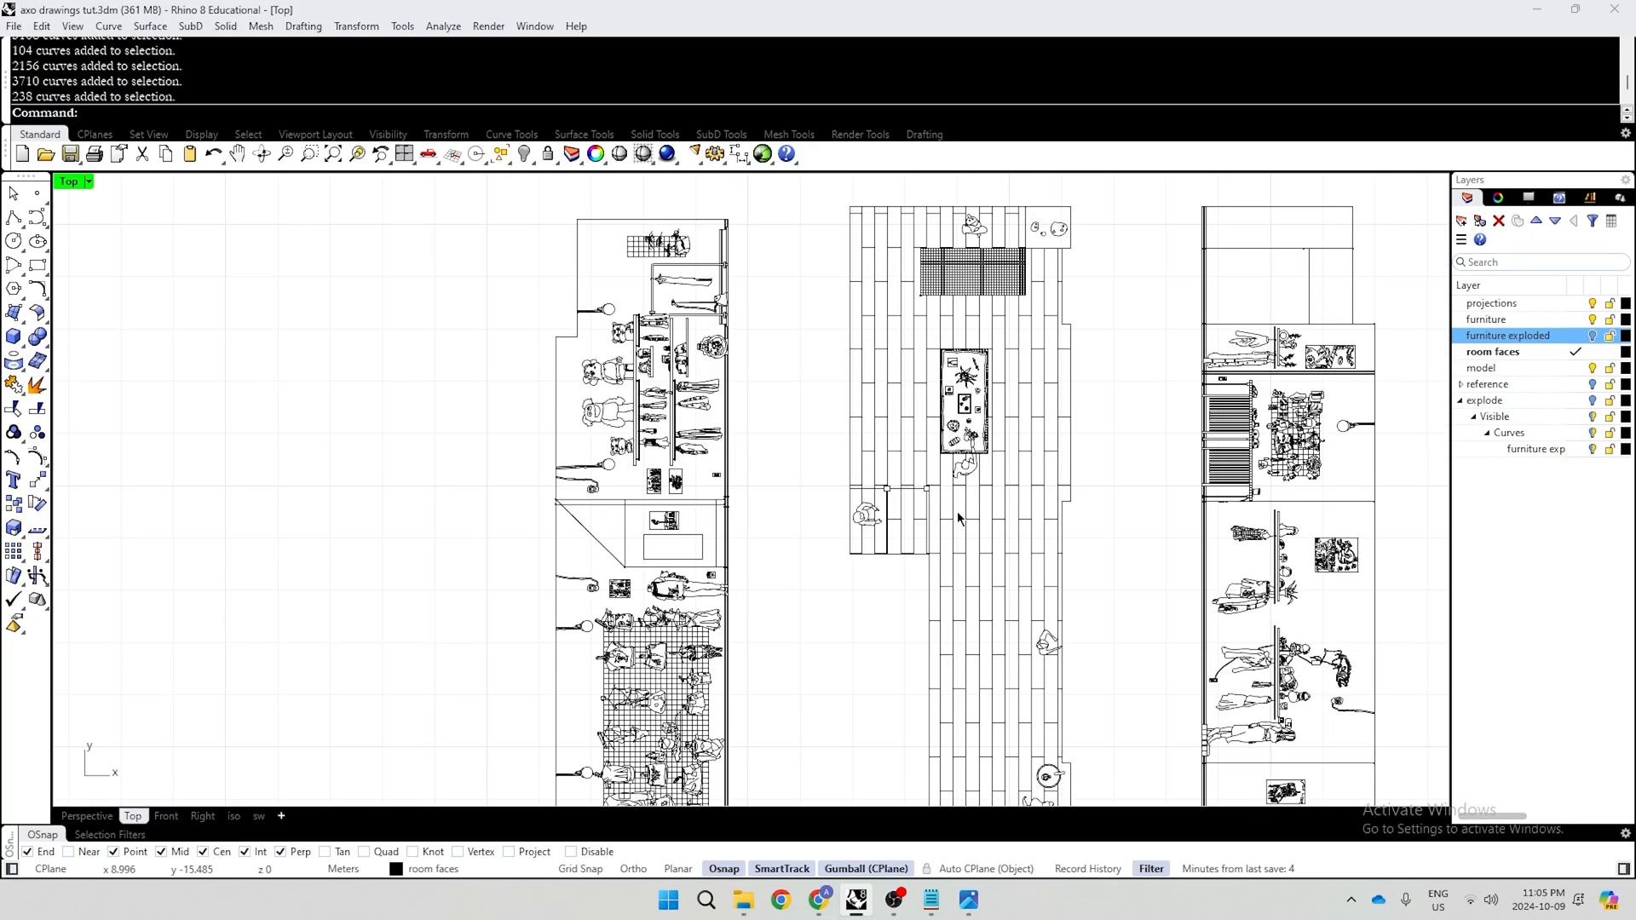
pyautogui.click(971, 452)
pyautogui.click(1102, 532)
pyautogui.scroll(-5, 852, 367)
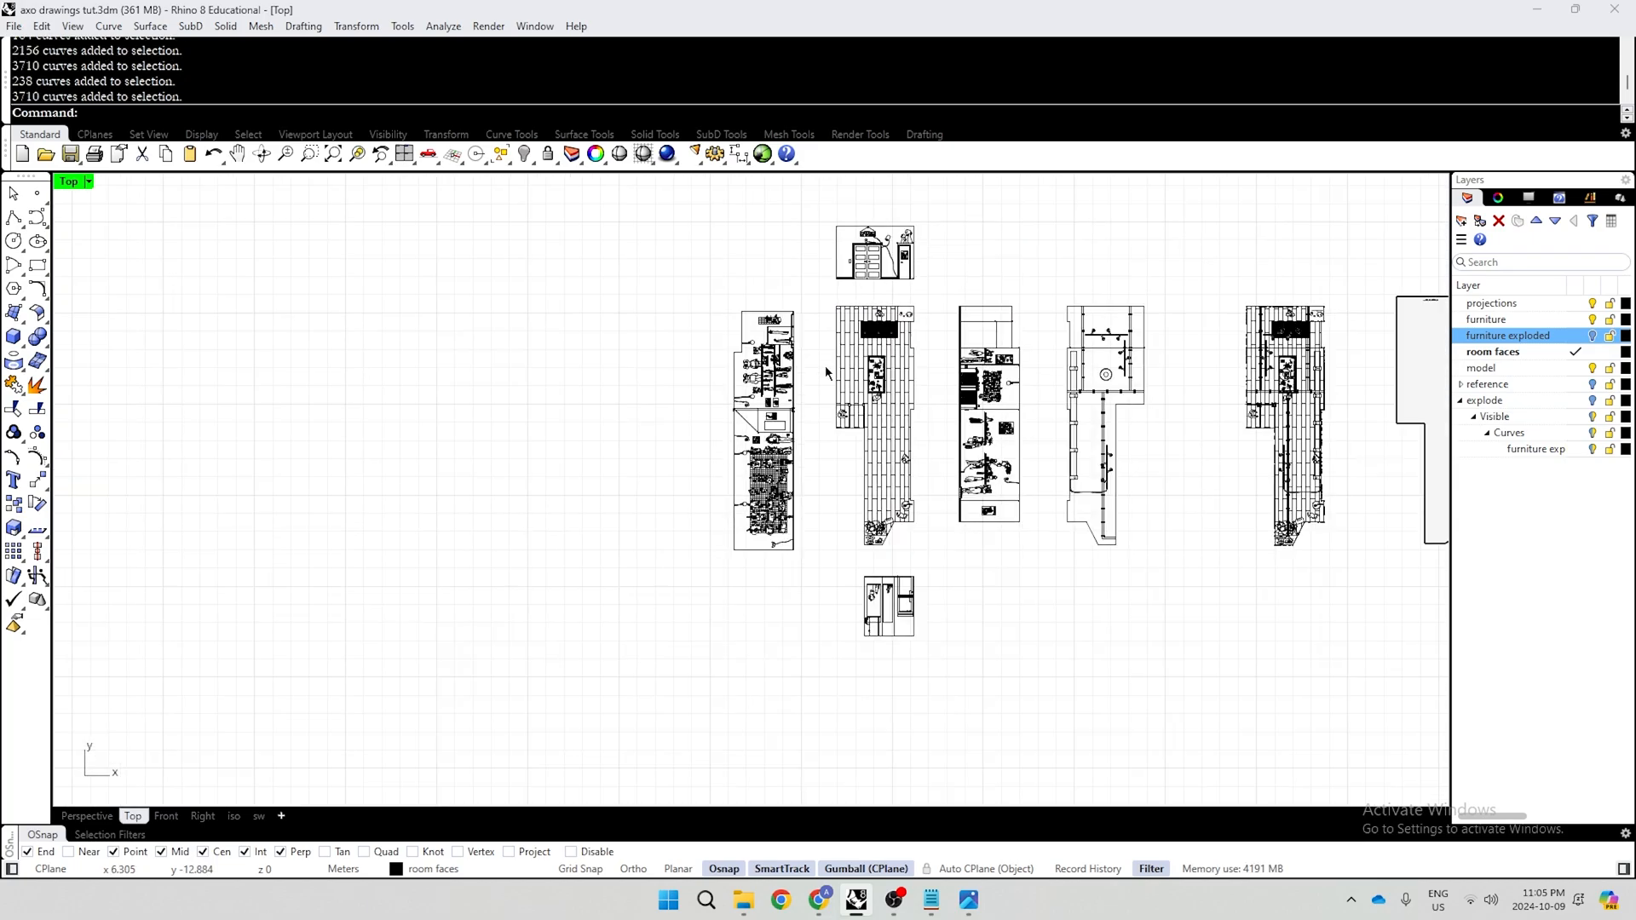
pyautogui.click(842, 245)
pyautogui.scroll(5, 866, 277)
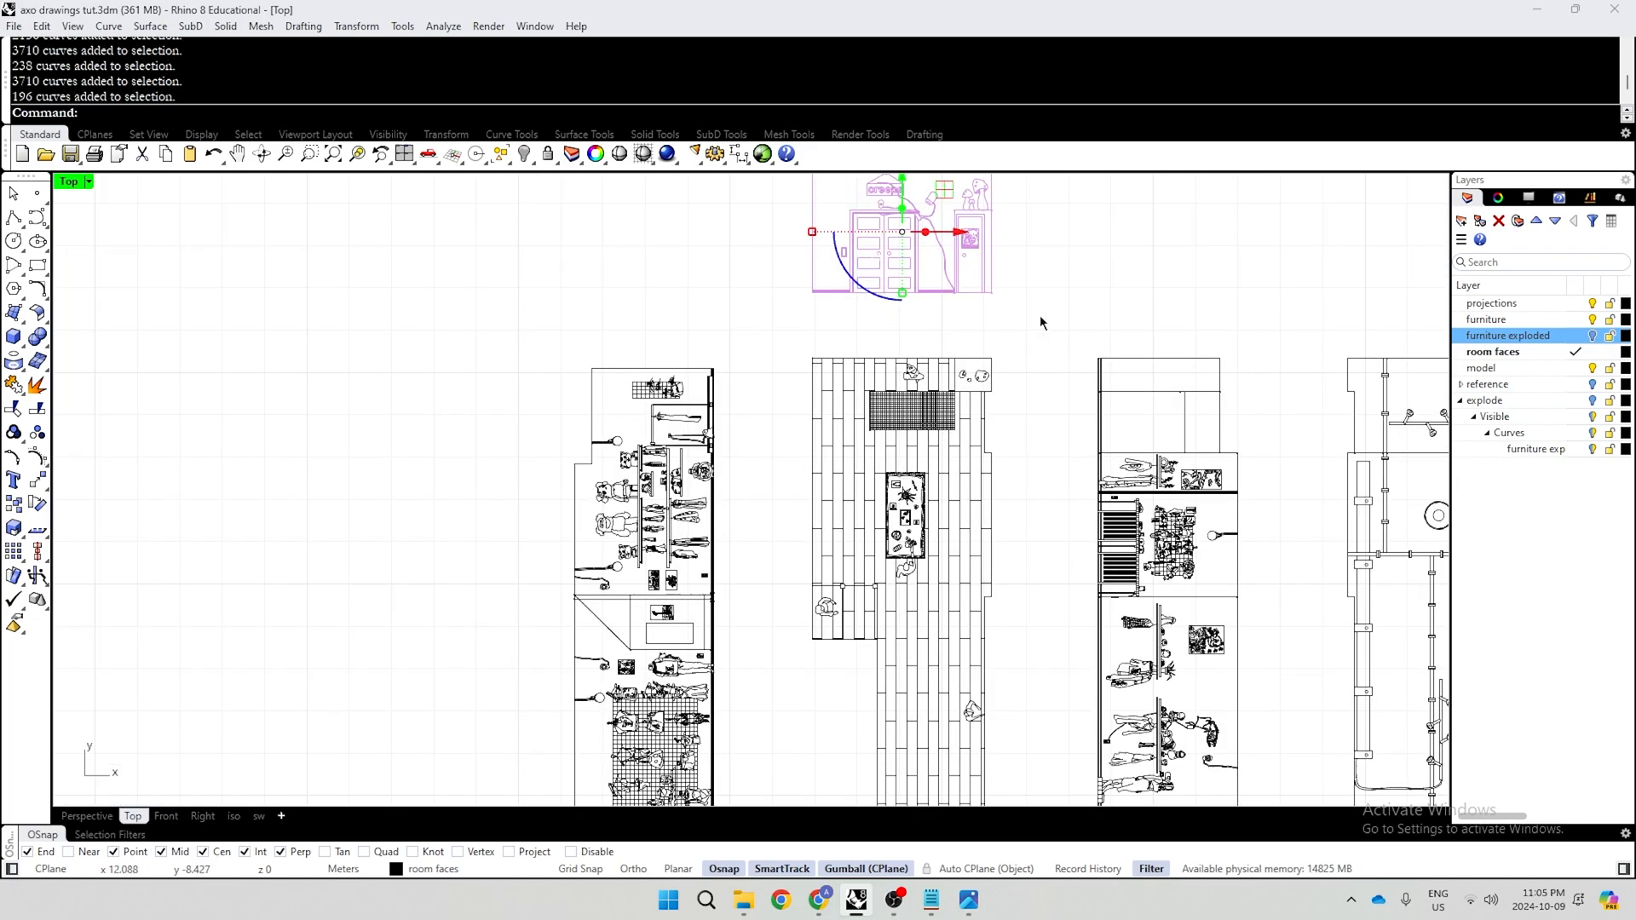
pyautogui.click(1052, 307)
# Examine the unfolded room faces and the already assembled room from an angled view
pyautogui.scroll(-5, 1052, 307)
pyautogui.keyDown('ctrl'); pyautogui.keyDown('shift'); pyautogui.moveTo(1012, 537); pyautogui.dragTo(980, 447, button='right'); pyautogui.keyUp('shift'); pyautogui.keyUp('ctrl')
pyautogui.click(995, 382)
pyautogui.keyDown('ctrl'); pyautogui.keyDown('shift'); pyautogui.moveTo(1035, 637); pyautogui.dragTo(1026, 539, button='right'); pyautogui.keyUp('shift'); pyautogui.keyUp('ctrl')
pyautogui.scroll(-5, 1026, 539)
pyautogui.press('Escape')
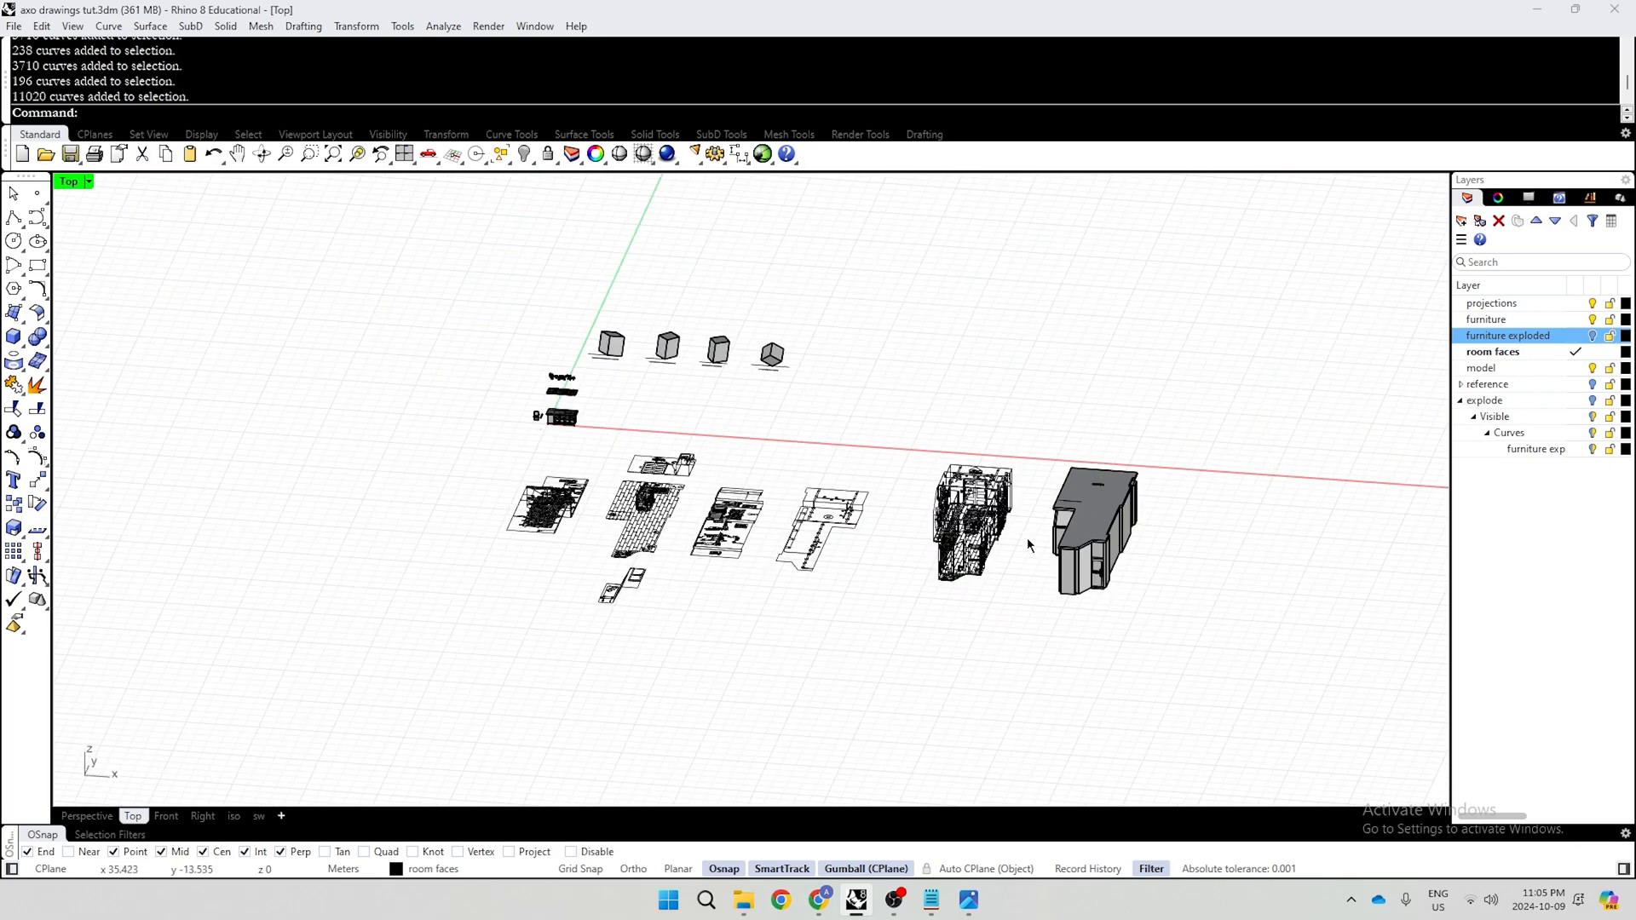
pyautogui.scroll(3, 1039, 658)
pyautogui.scroll(3, 1039, 661)
pyautogui.click(1032, 522)
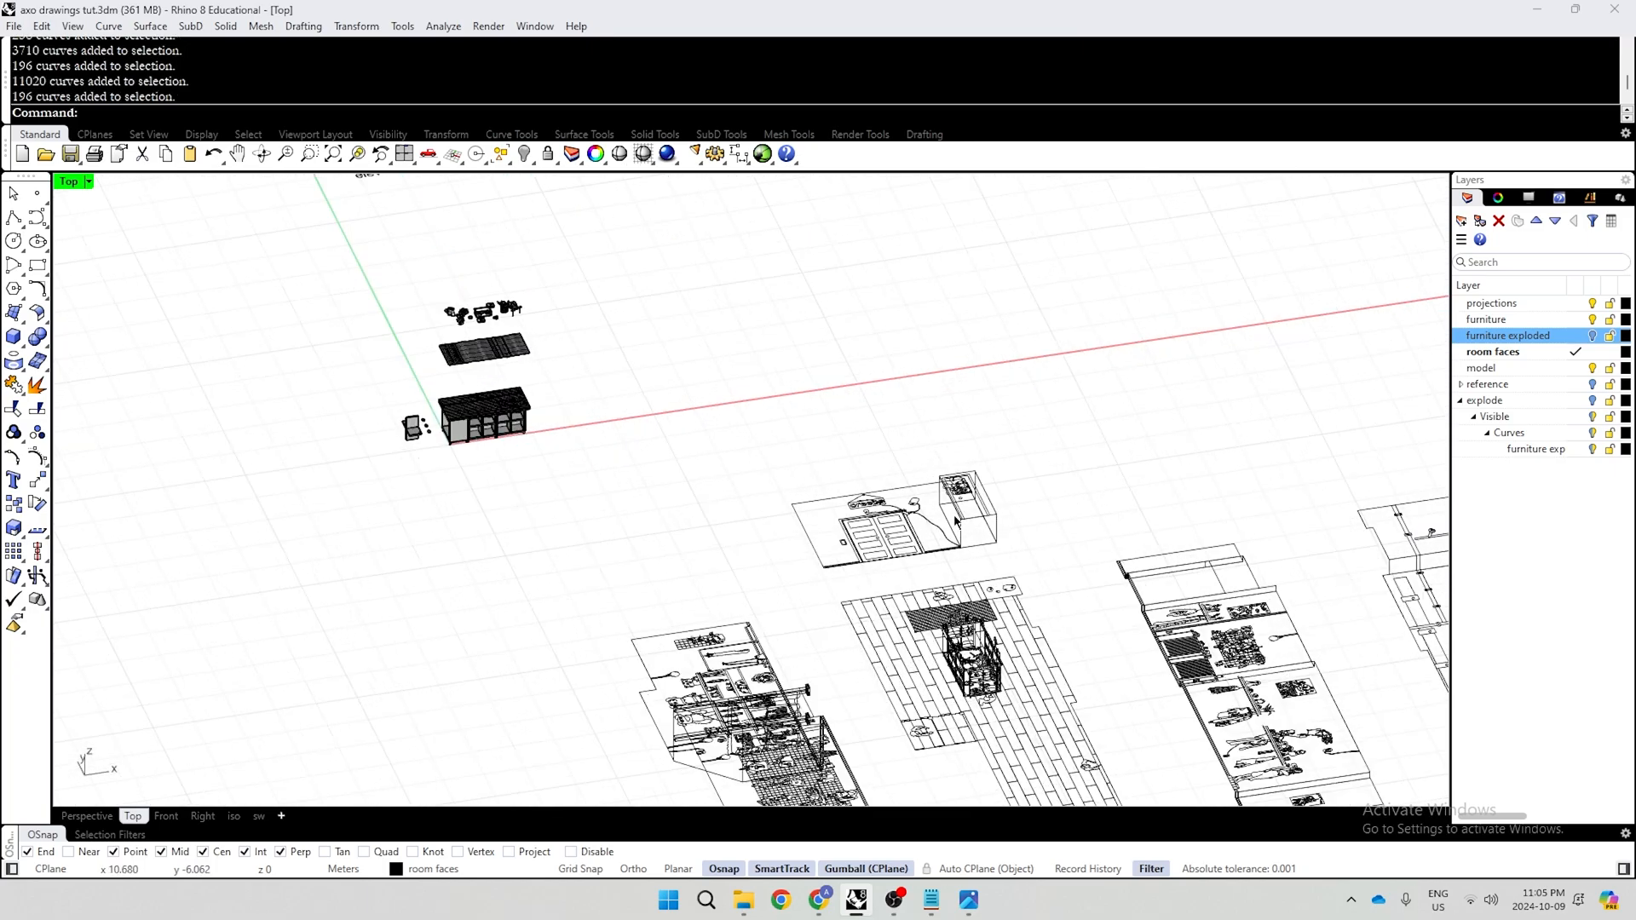
pyautogui.scroll(3, 1089, 579)
pyautogui.keyDown('ctrl'); pyautogui.keyDown('shift'); pyautogui.moveTo(1089, 582); pyautogui.dragTo(912, 562, button='right'); pyautogui.keyUp('shift'); pyautogui.keyUp('ctrl')
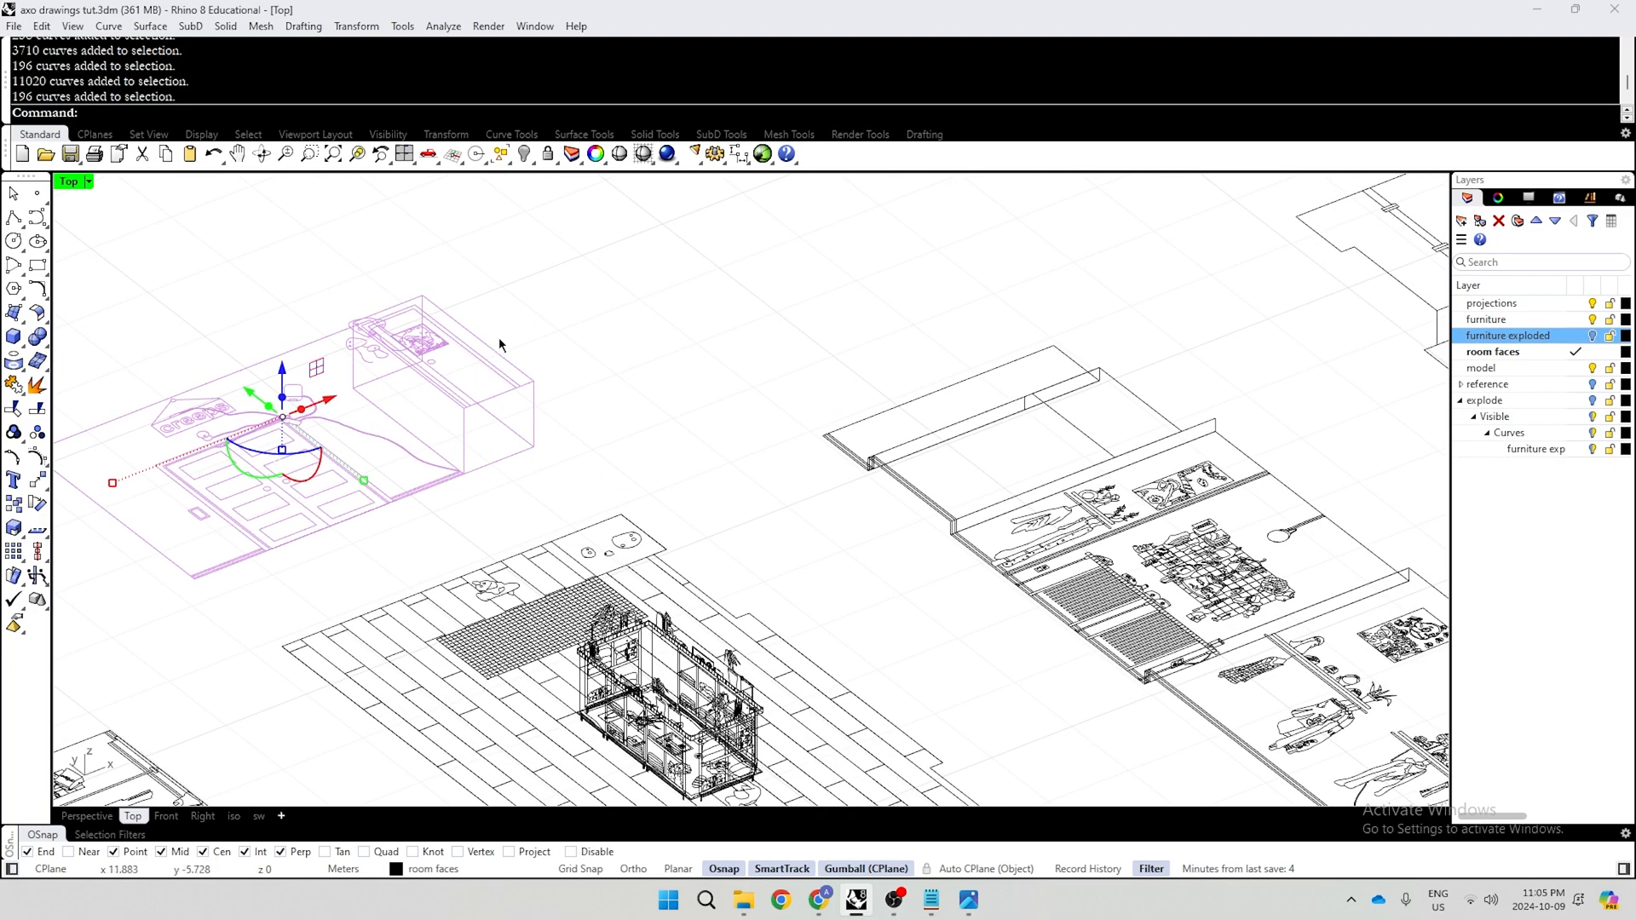
pyautogui.scroll(-5, 1294, 506)
pyautogui.keyDown('ctrl'); pyautogui.keyDown('shift'); pyautogui.moveTo(1293, 506); pyautogui.dragTo(1153, 537, button='right'); pyautogui.keyUp('shift'); pyautogui.keyUp('ctrl')
pyautogui.press('Escape')
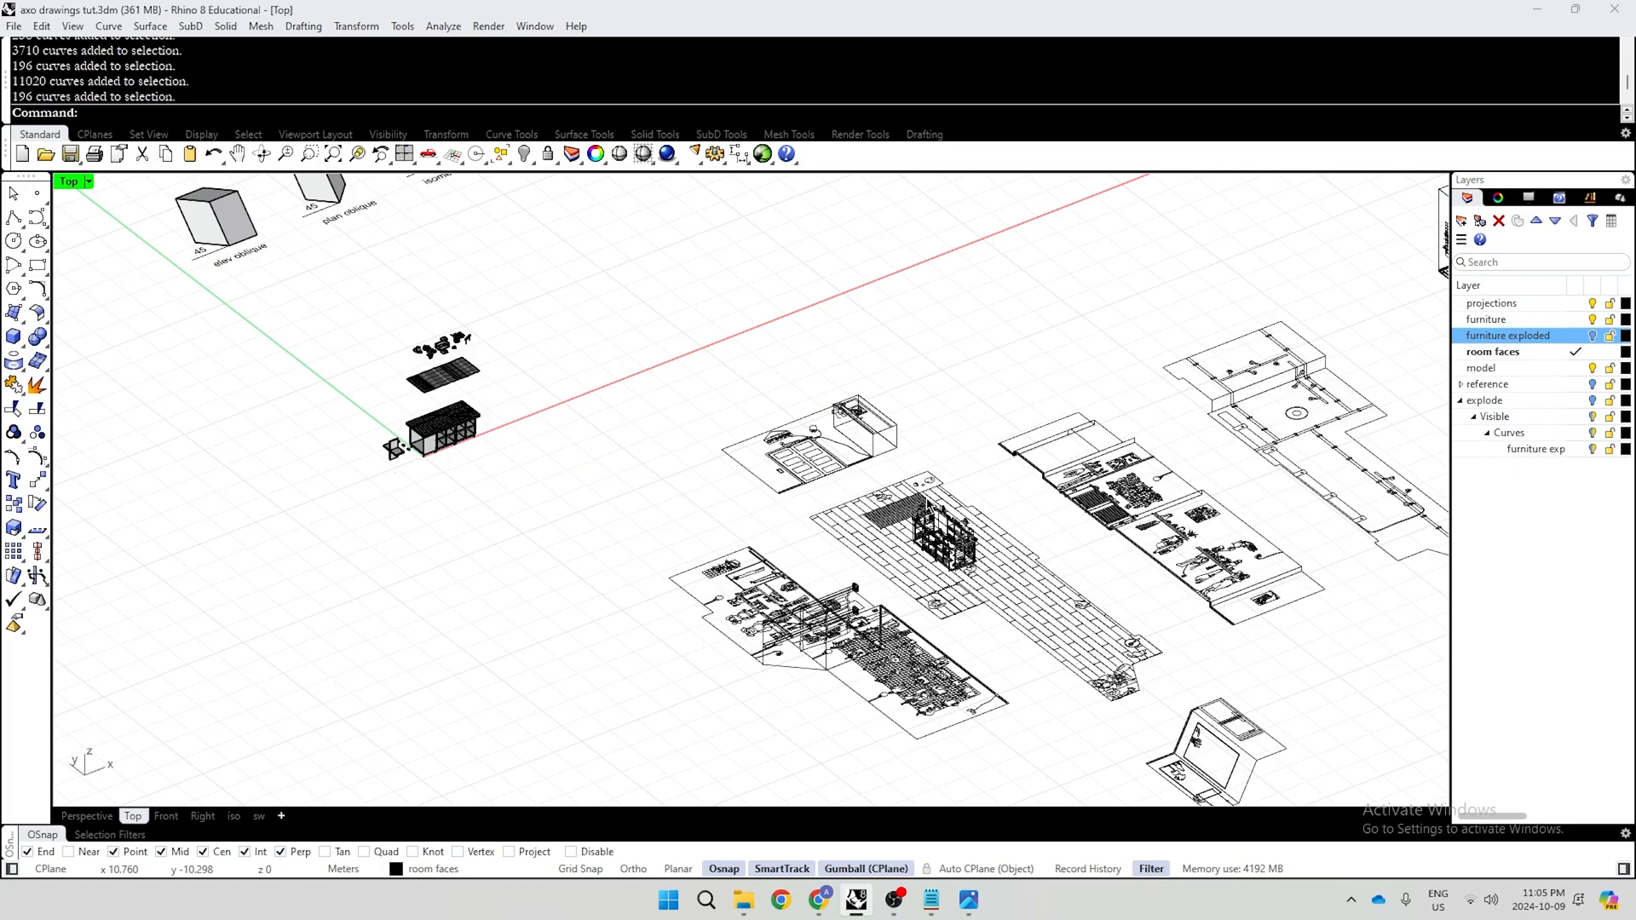
# Select the door wall group and rotate it about the x axis until it stands upright
pyautogui.scroll(3, 839, 505)
pyautogui.click(840, 399)
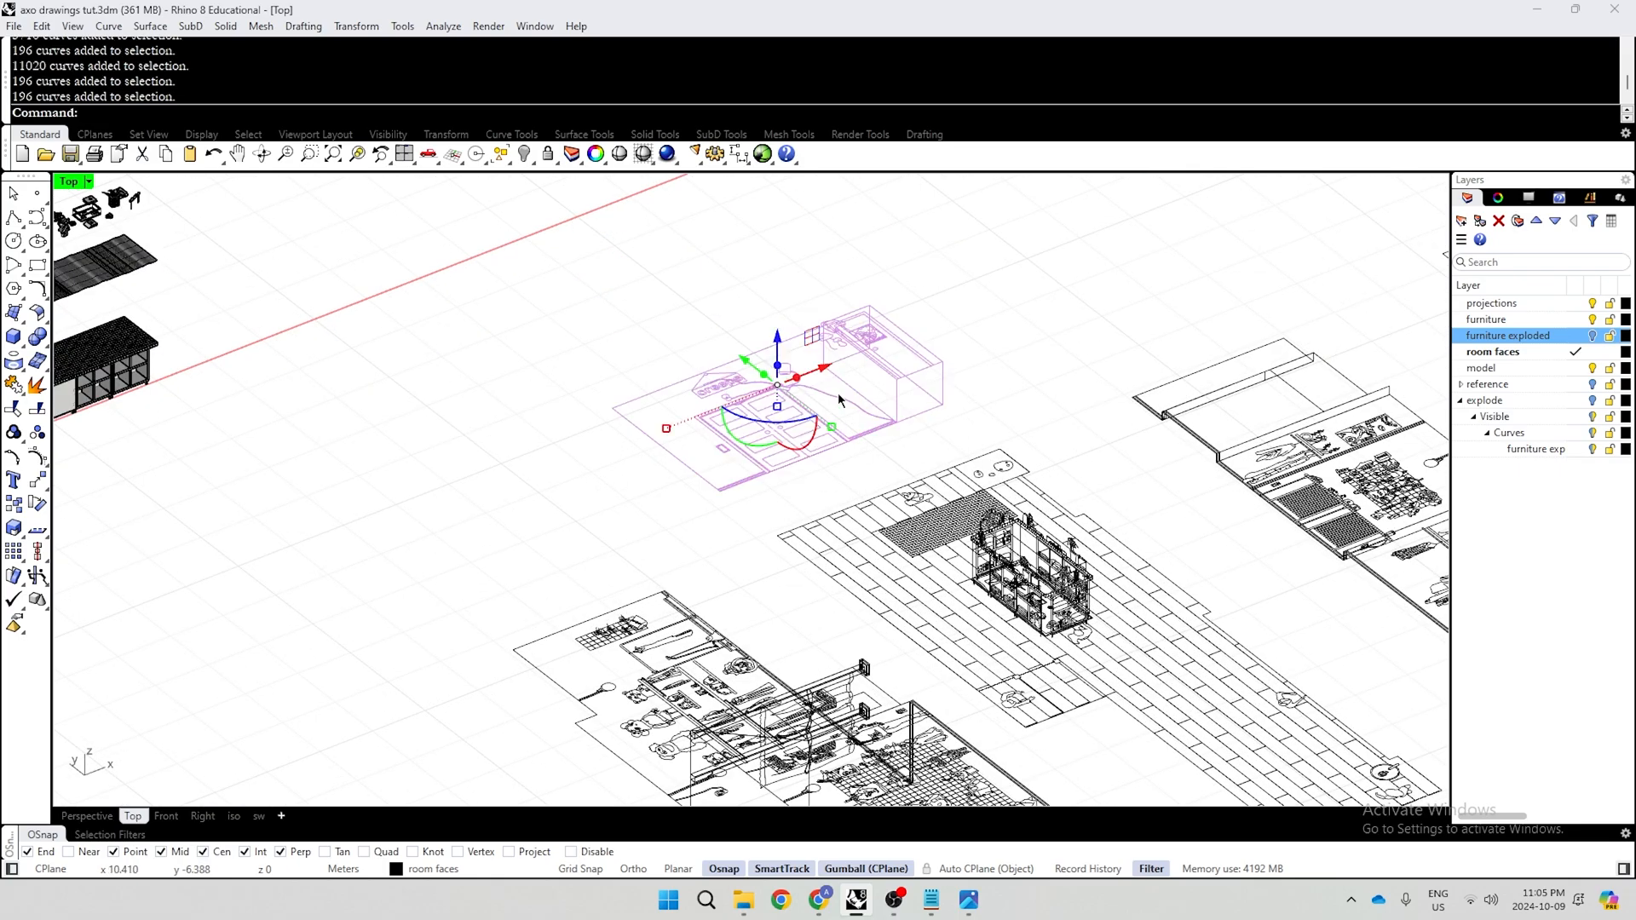
pyautogui.moveTo(833, 462); pyautogui.dragTo(765, 515)
pyautogui.hotkey('ctrl', 'z')
pyautogui.click(821, 440)
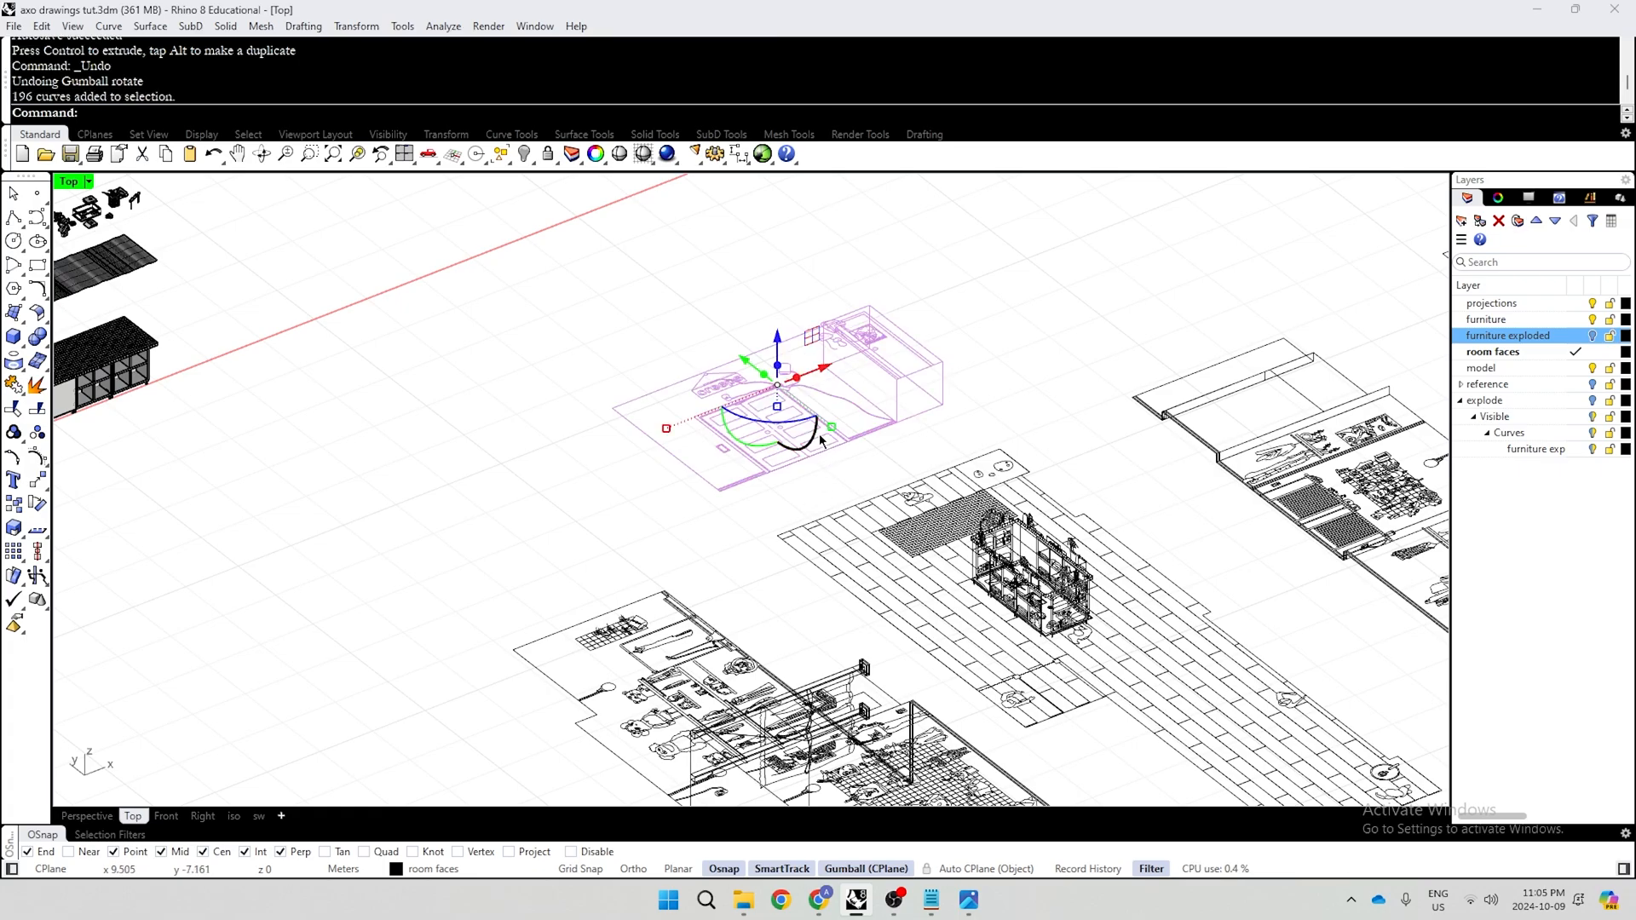
pyautogui.moveTo(820, 440); pyautogui.dragTo(863, 414)
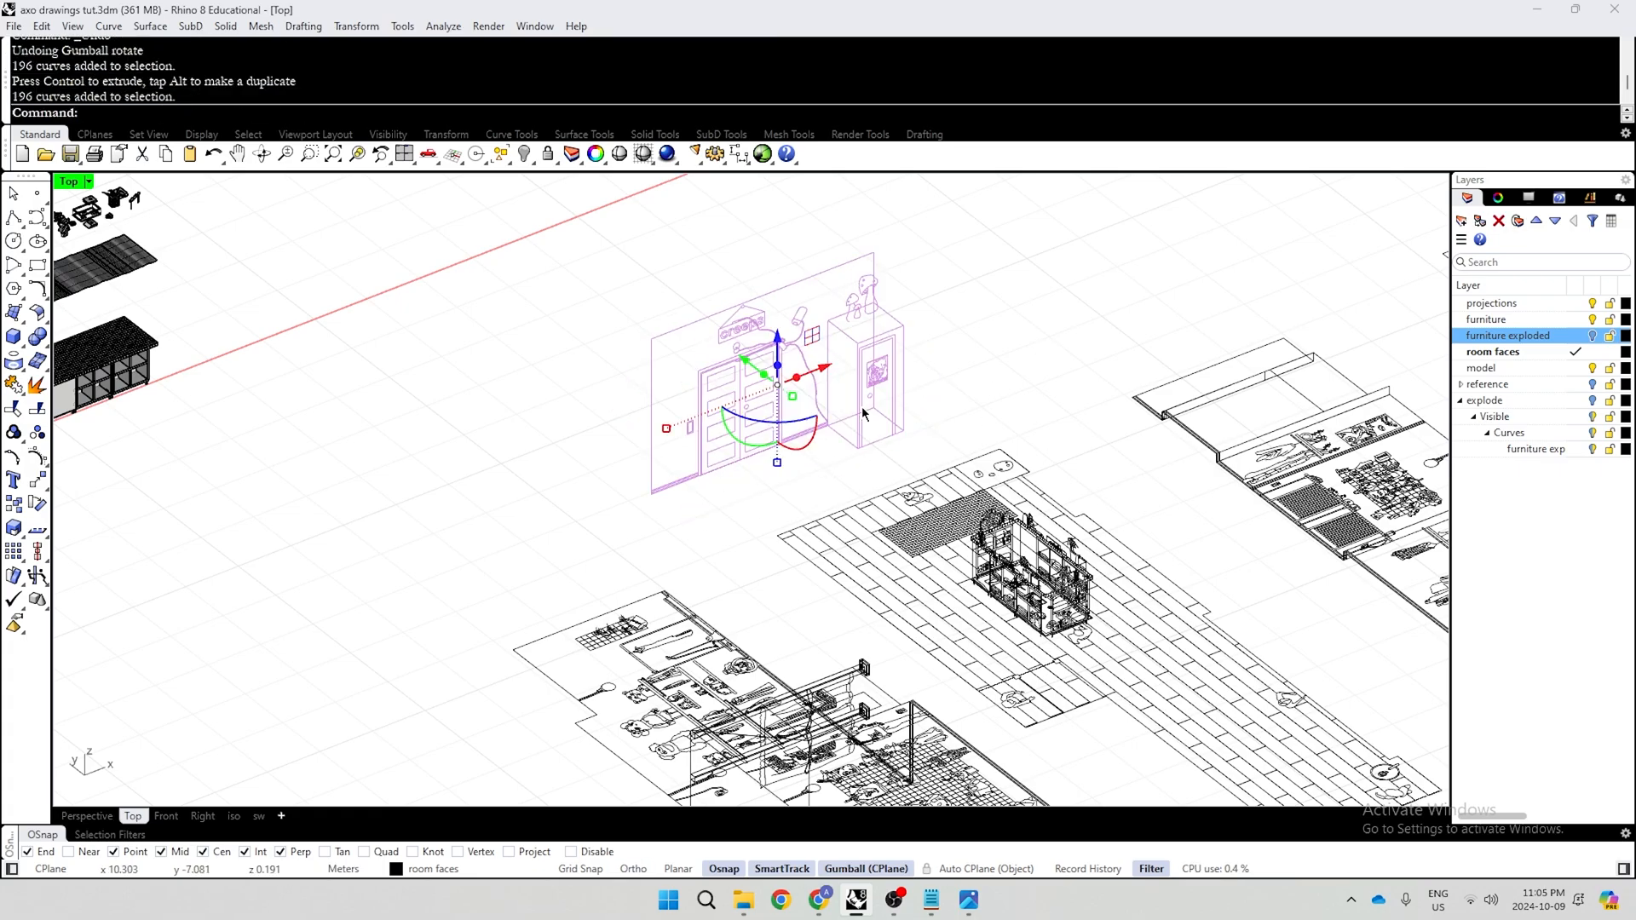
# Move the upright door wall from its bottom corner onto the matching corner of the floor plan
pyautogui.write('m')
pyautogui.press('Return')
pyautogui.scroll(5, 617, 457)
pyautogui.click(635, 450)
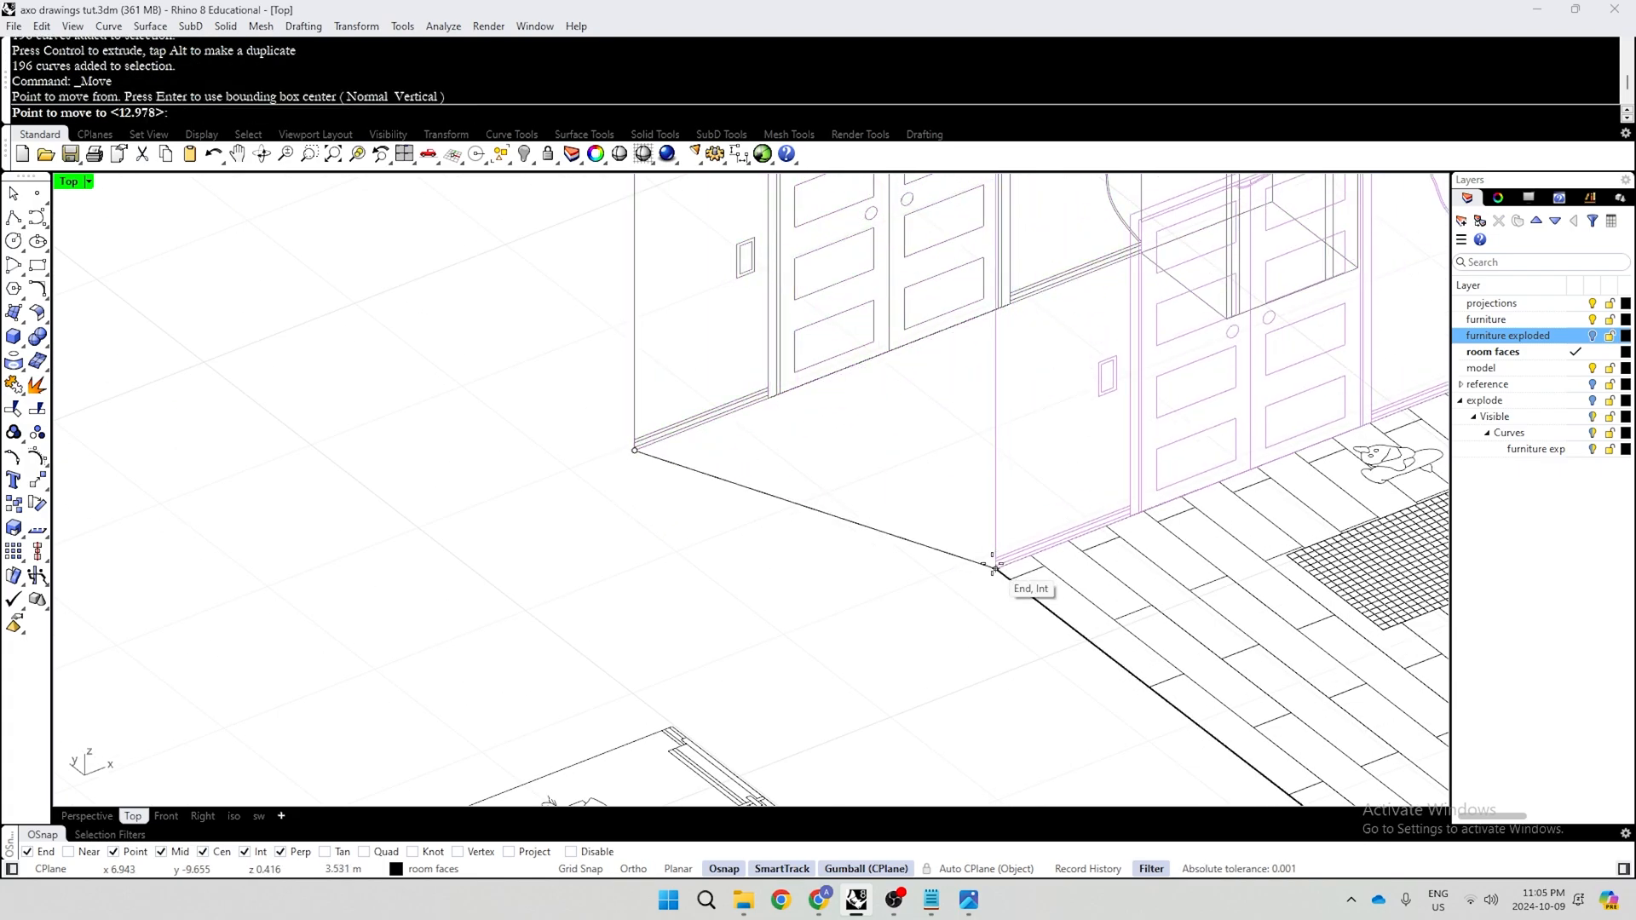
pyautogui.click(995, 566)
# Rotate the long wall with the shutters upright and move its bottom end corner onto the matching floor edge corner
pyautogui.scroll(-8, 764, 355)
pyautogui.scroll(5, 1070, 463)
pyautogui.click(1070, 463)
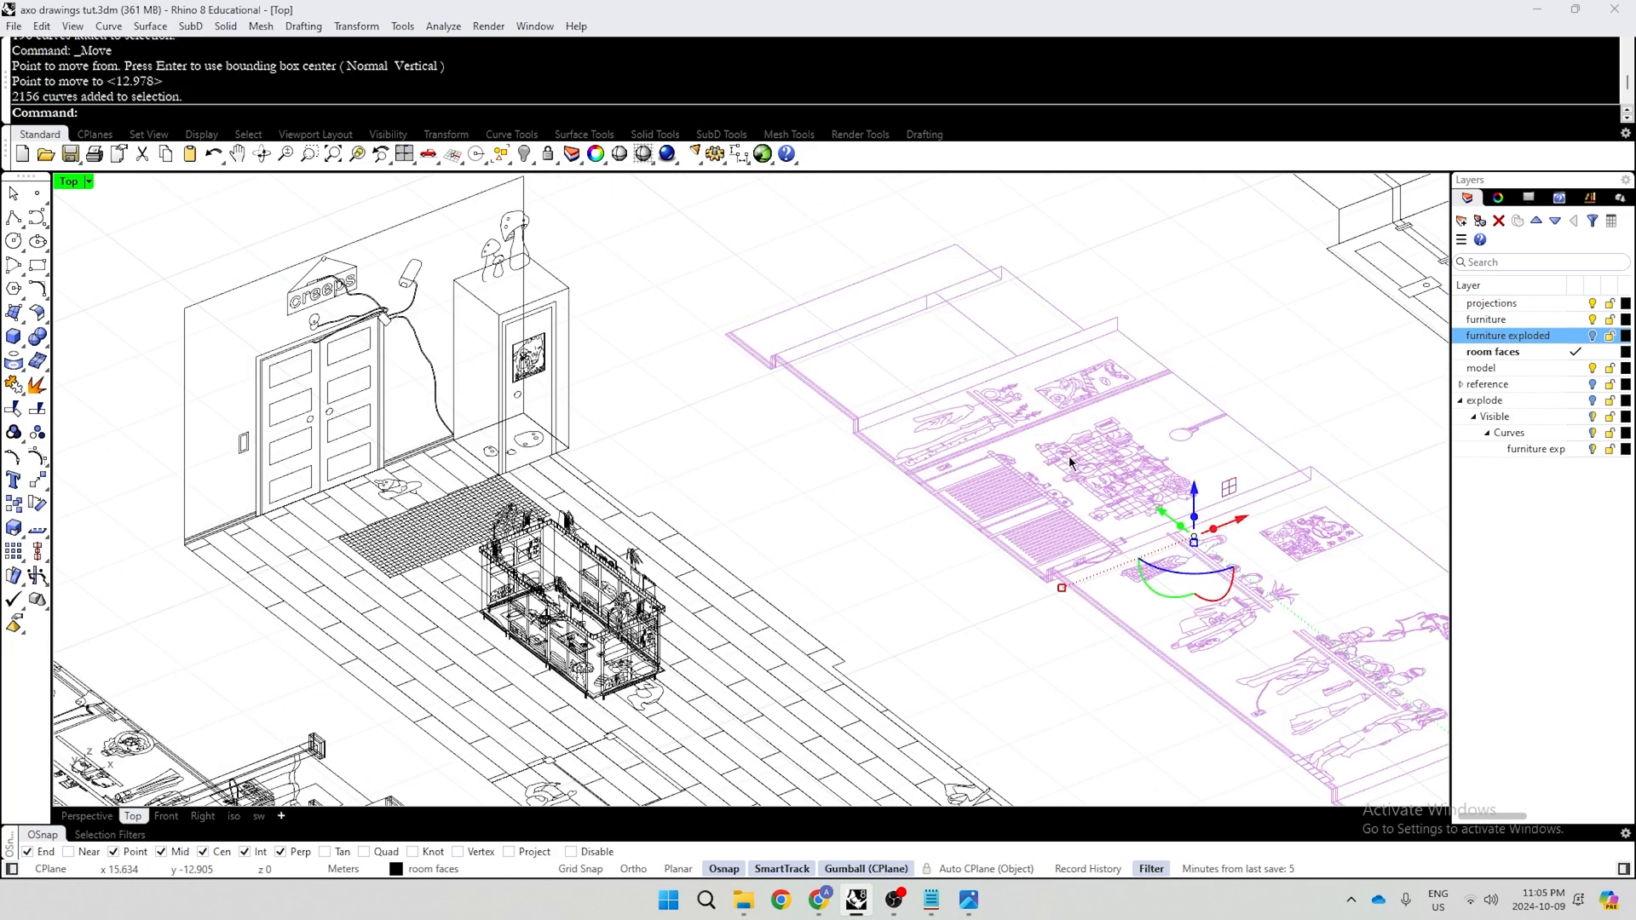
pyautogui.scroll(-3, 1070, 462)
pyautogui.moveTo(1007, 488); pyautogui.dragTo(1197, 526)
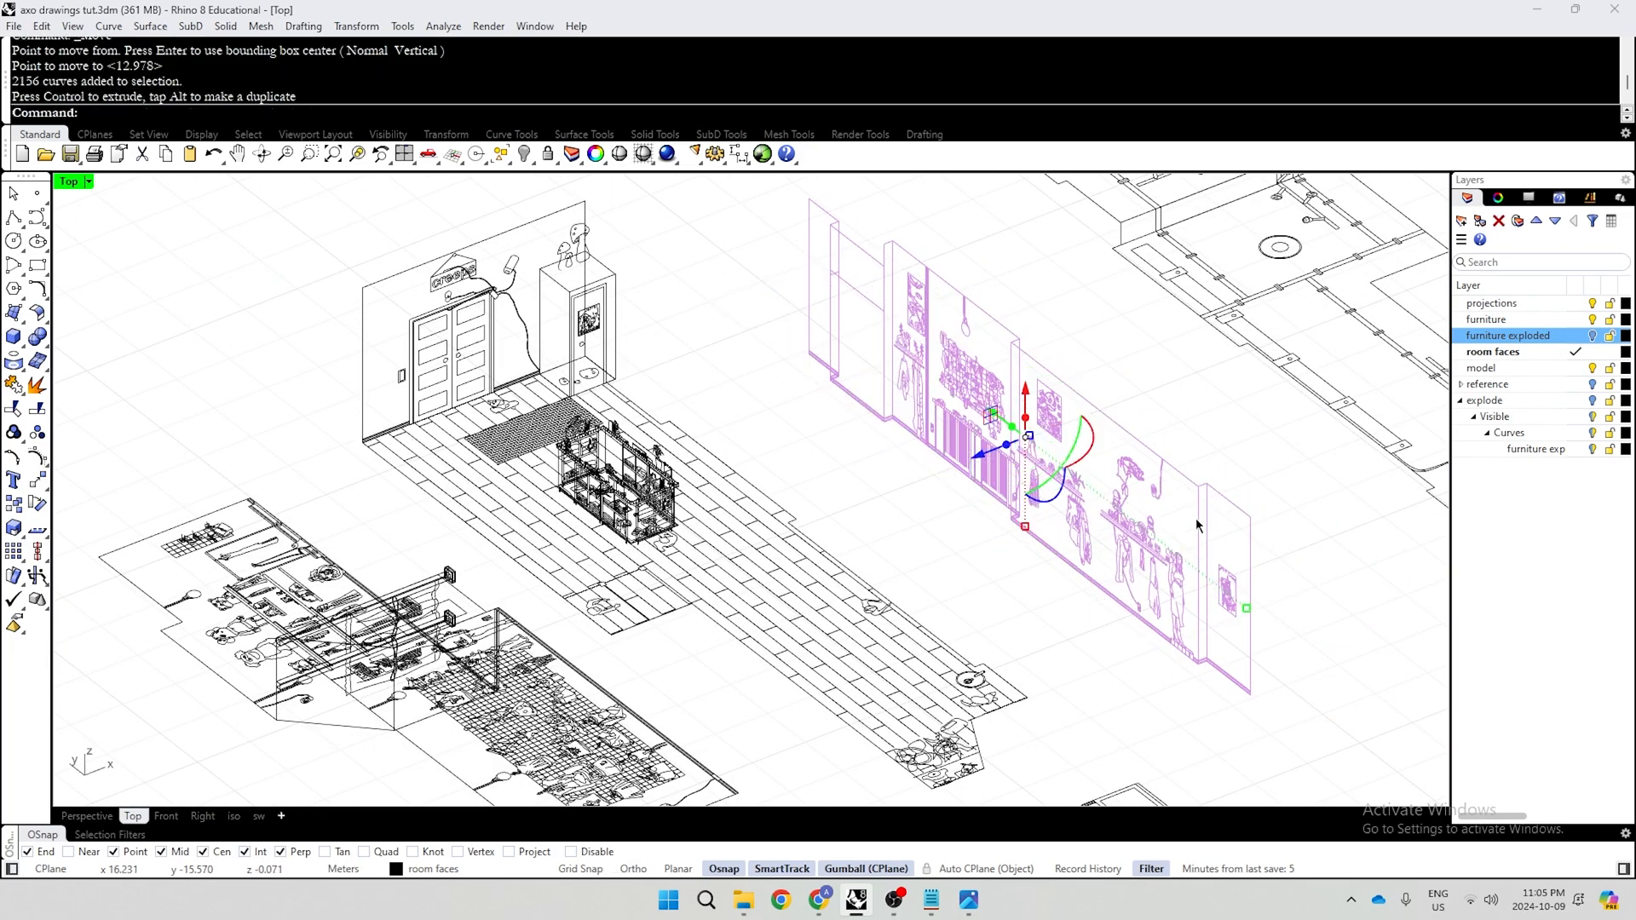
pyautogui.press('Return')
pyautogui.scroll(4, 1252, 665)
pyautogui.click(1218, 662)
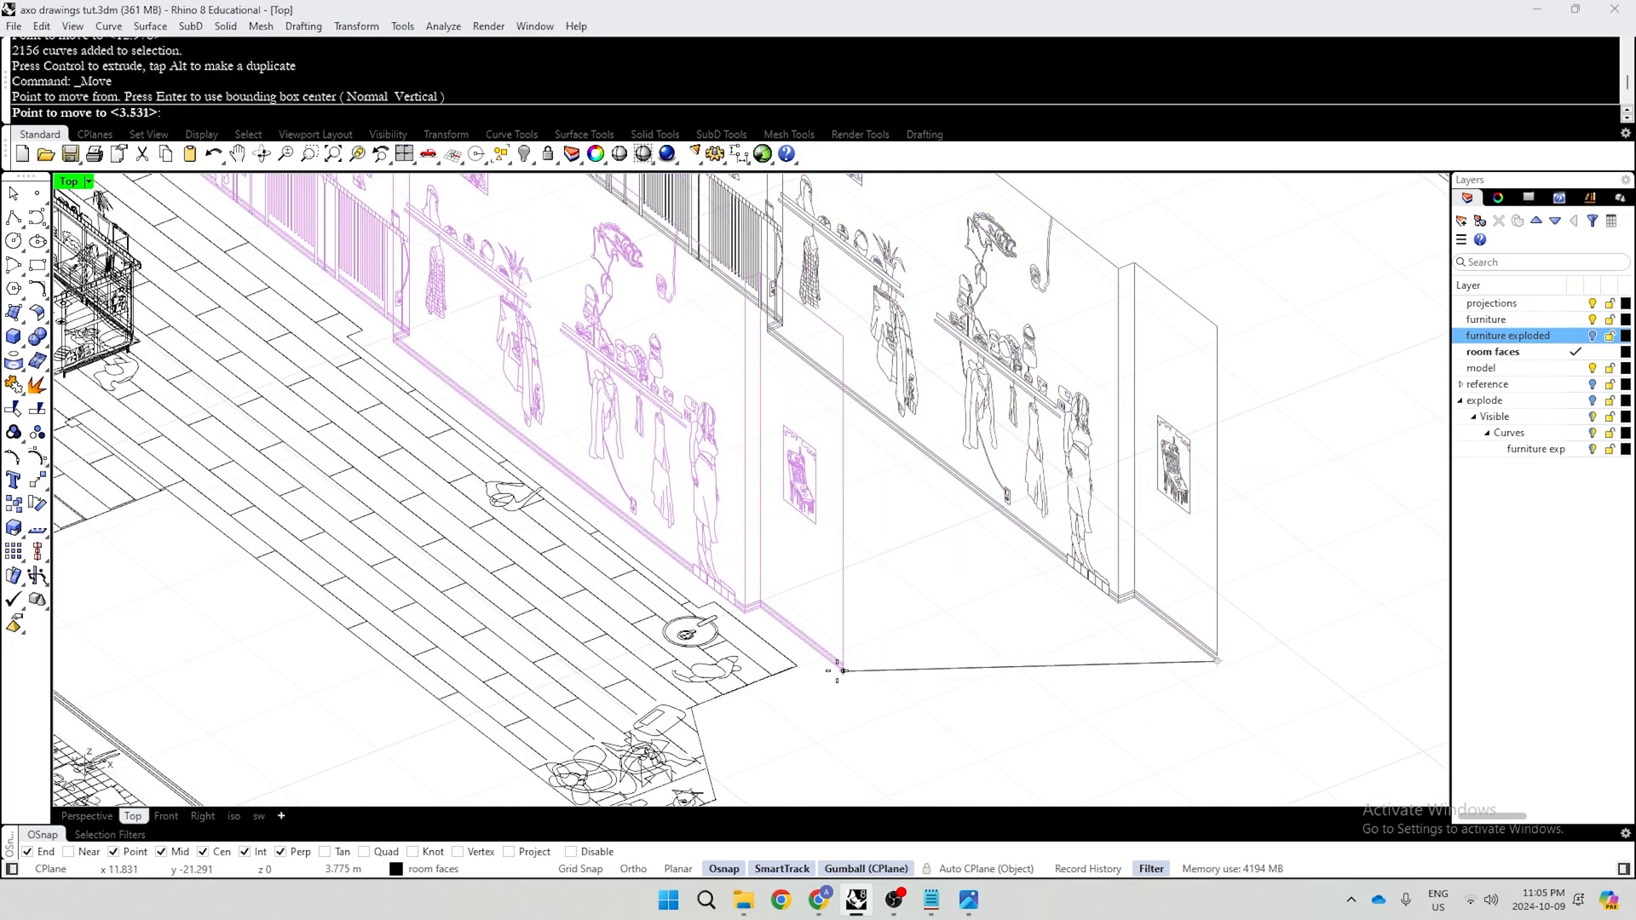
pyautogui.click(838, 666)
# Rotate the long wall with the grid display upright and move its bottom end corner onto the opposite edge of the floor
pyautogui.scroll(-3, 1205, 518)
pyautogui.scroll(2, 776, 576)
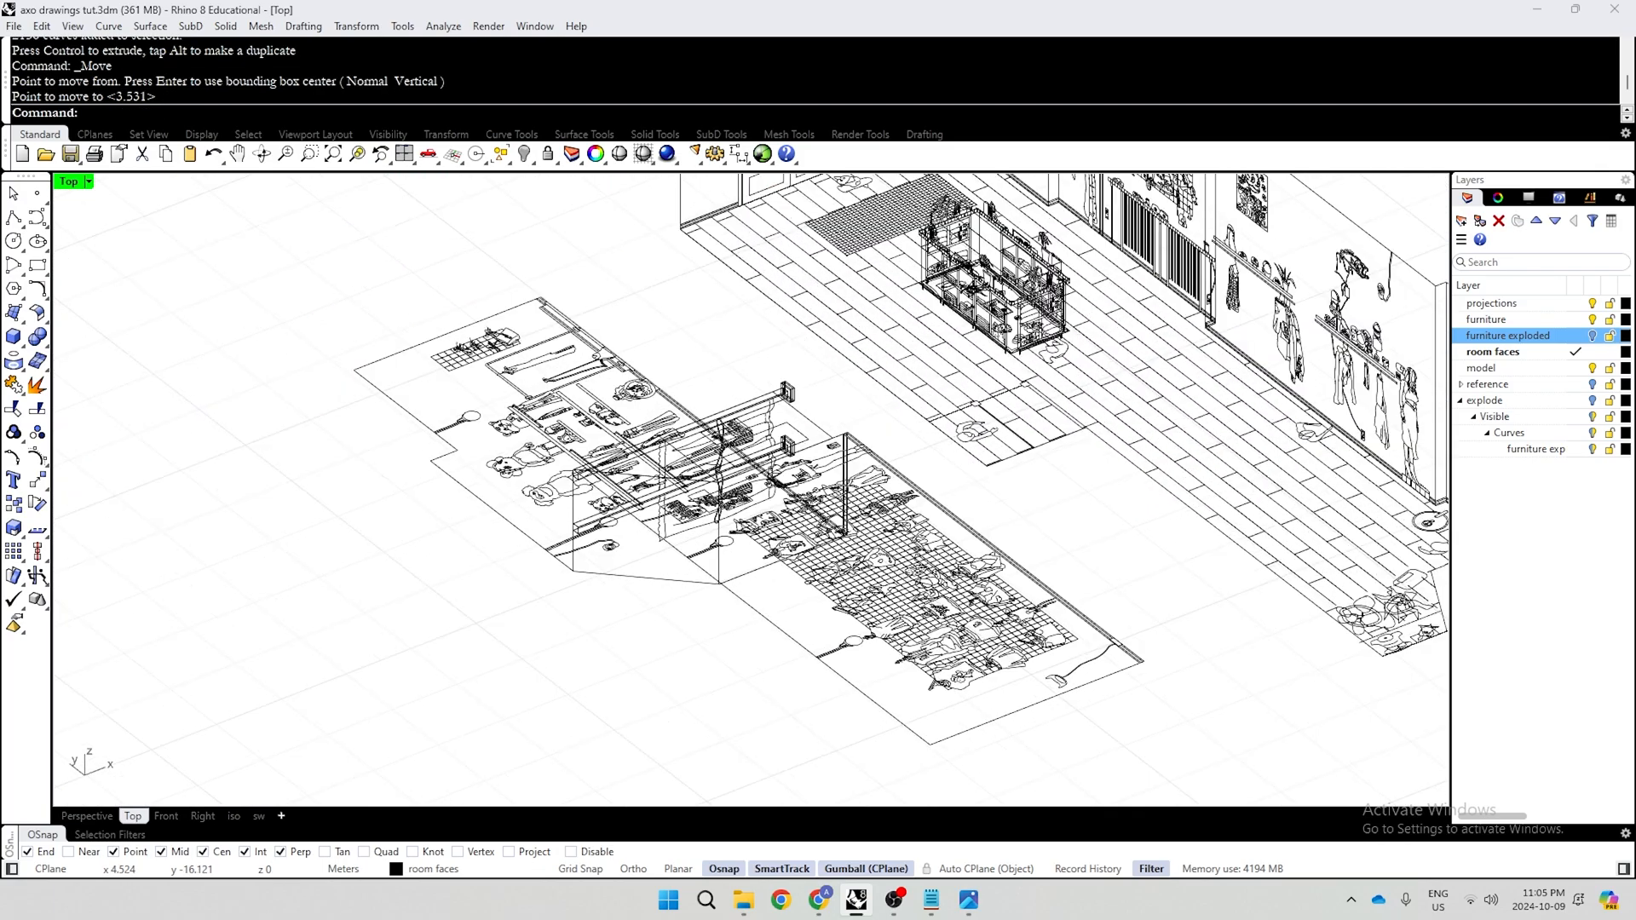
pyautogui.click(840, 623)
pyautogui.moveTo(708, 586); pyautogui.dragTo(657, 285)
pyautogui.scroll(-2, 750, 375)
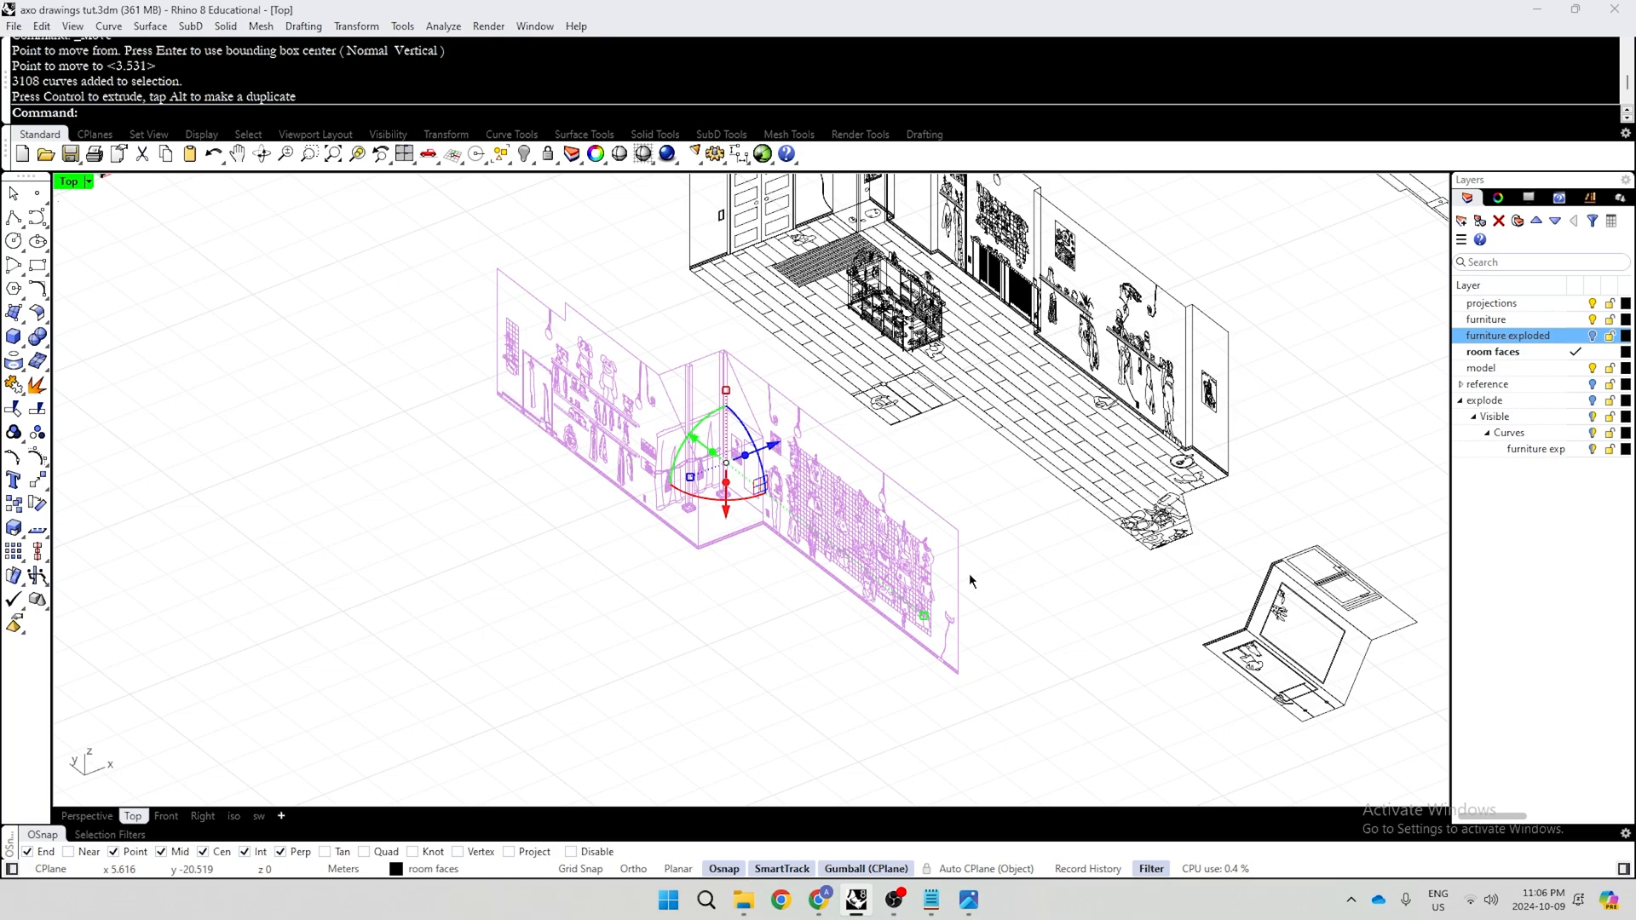
pyautogui.rightClick(969, 575)
pyautogui.scroll(5, 924, 682)
pyautogui.click(920, 684)
pyautogui.scroll(-3, 919, 689)
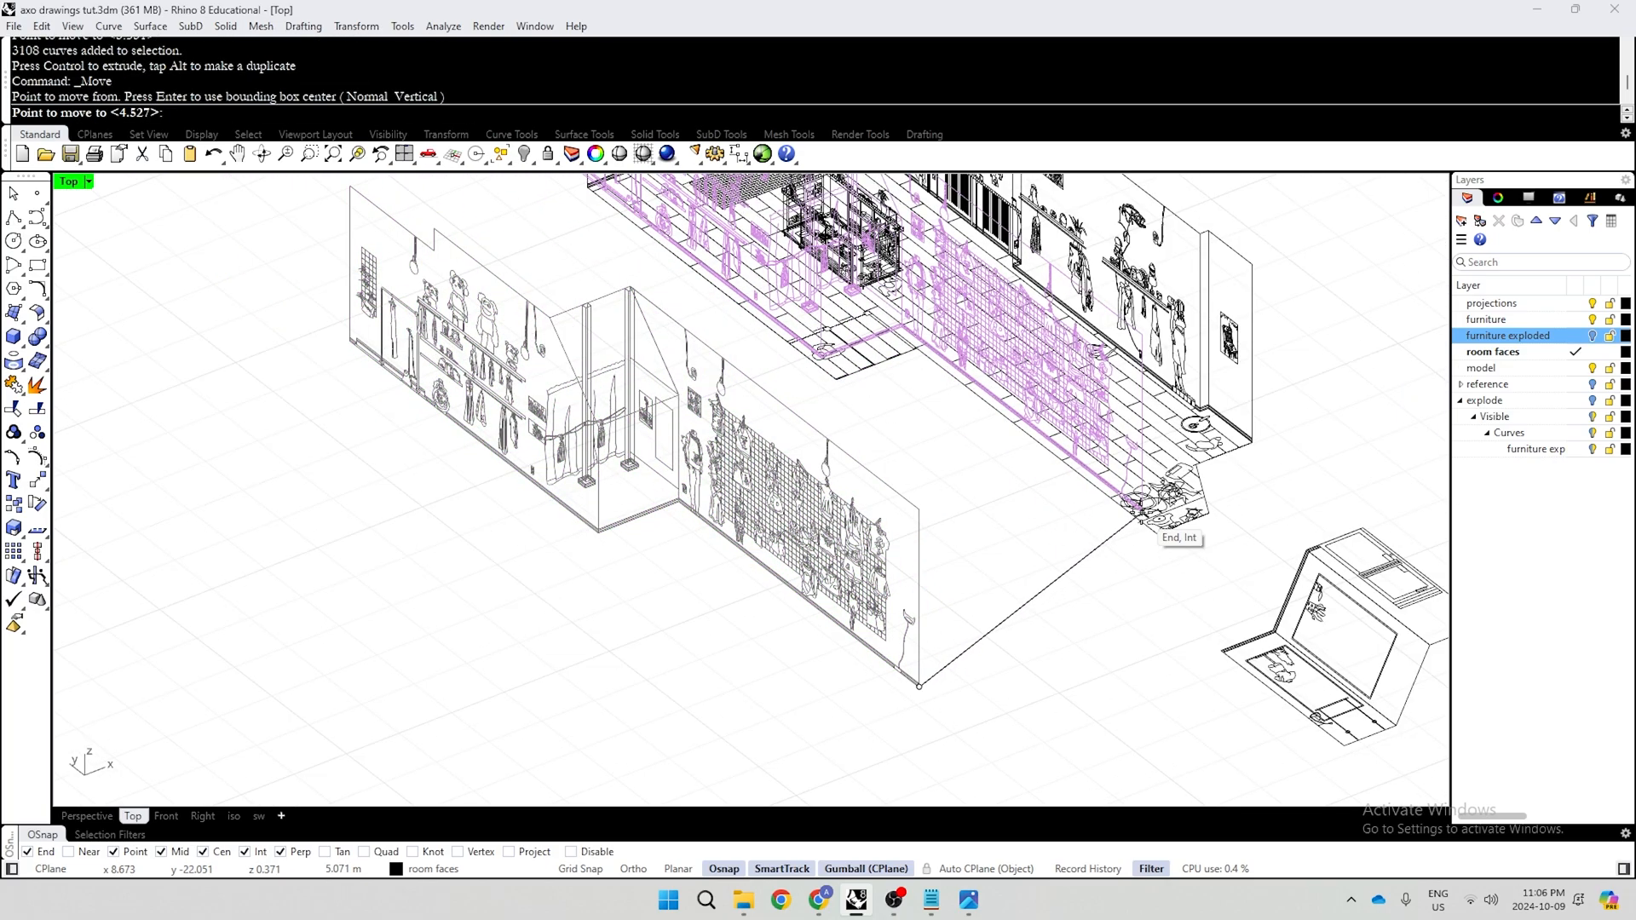
pyautogui.scroll(4, 1184, 563)
pyautogui.click(1183, 571)
pyautogui.scroll(-3, 1115, 633)
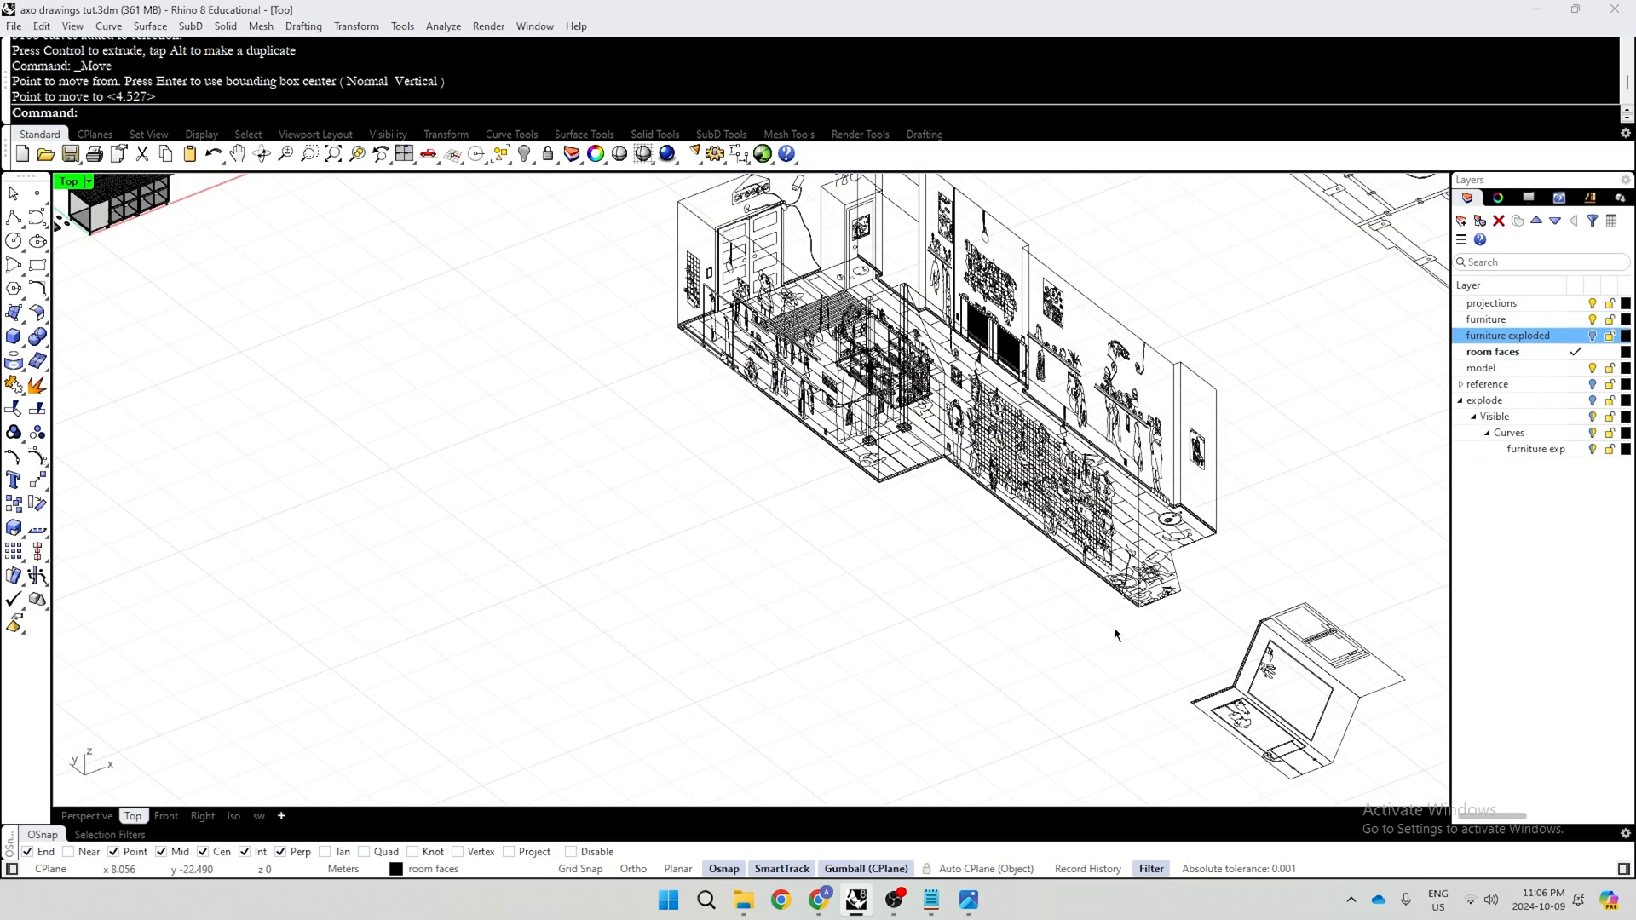
# Place the short end wall and the ceiling onto the assembled floor and walls to close the room
pyautogui.click(1295, 661)
pyautogui.scroll(-3, 1066, 453)
pyautogui.scroll(5, 1304, 588)
pyautogui.rightClick(1196, 672)
pyautogui.click(1207, 744)
pyautogui.click(947, 472)
# Shift the assembled room along the X axis beside the other finished room, and place a copy of it back in the open area
pyautogui.moveTo(1031, 409); pyautogui.dragTo(871, 414, button='right')
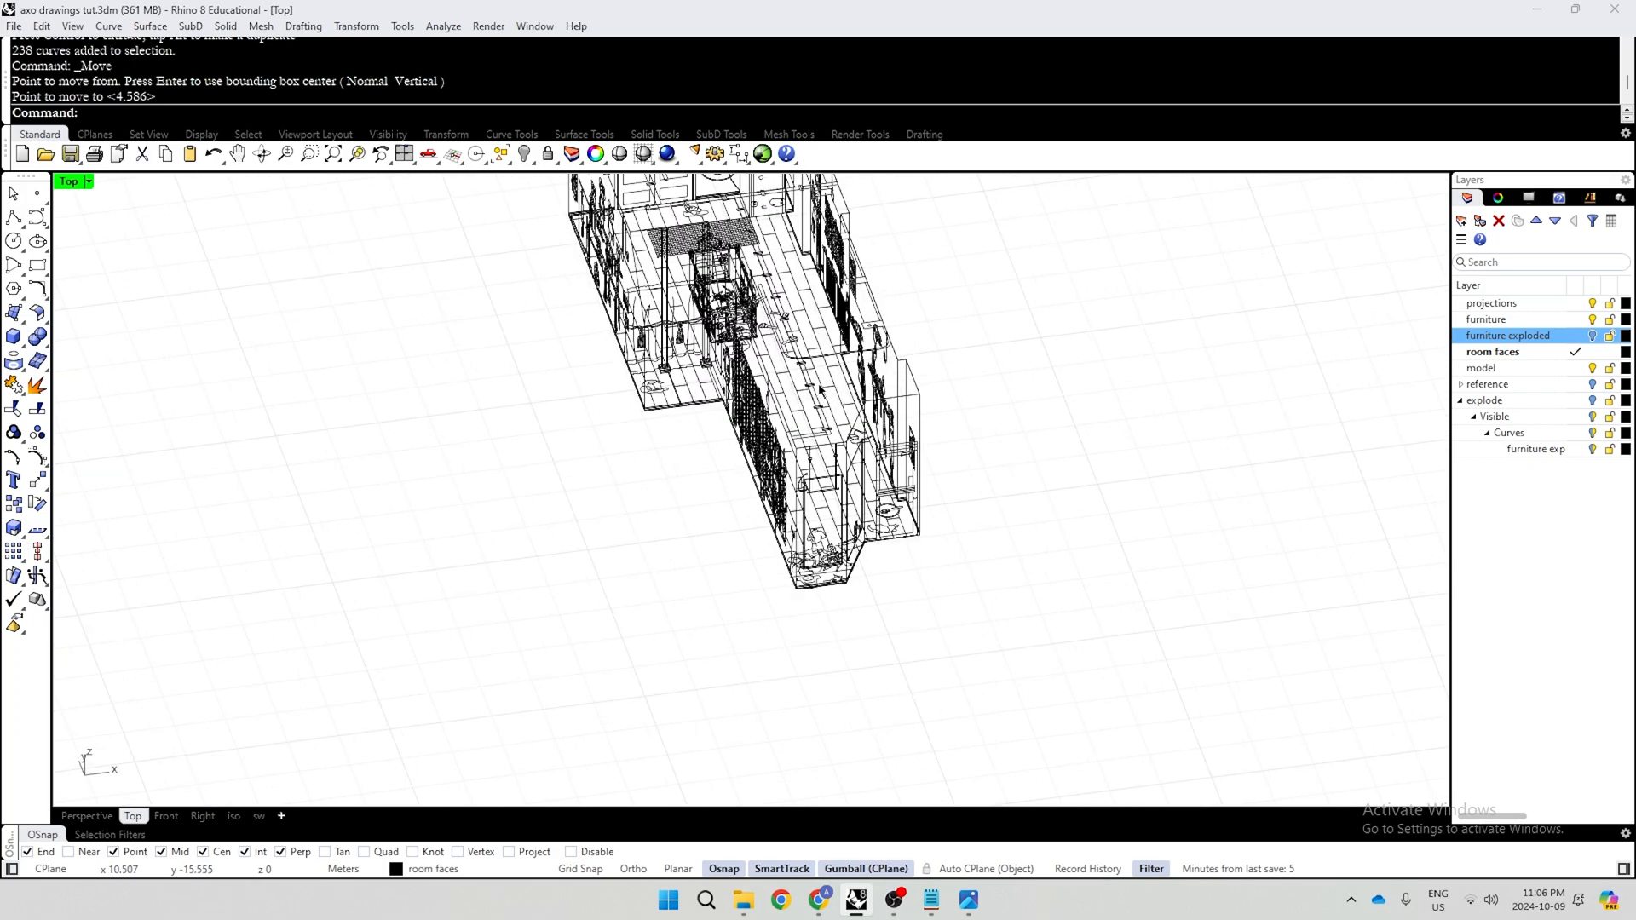
pyautogui.scroll(-4, 871, 414)
pyautogui.scroll(5, 938, 545)
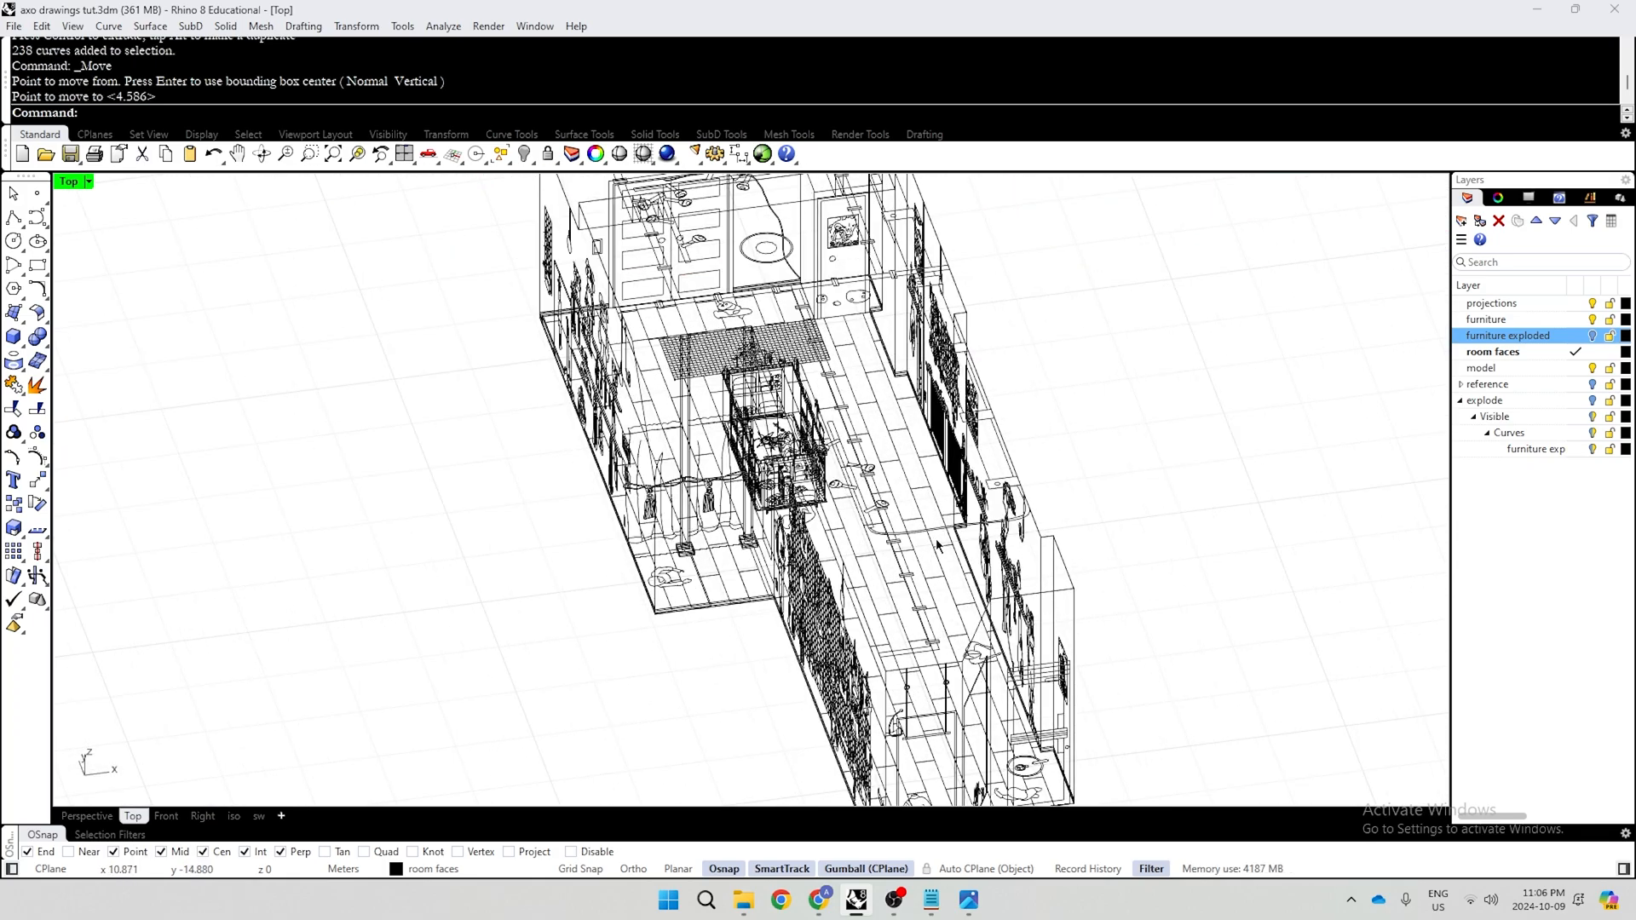
pyautogui.scroll(-5, 1128, 403)
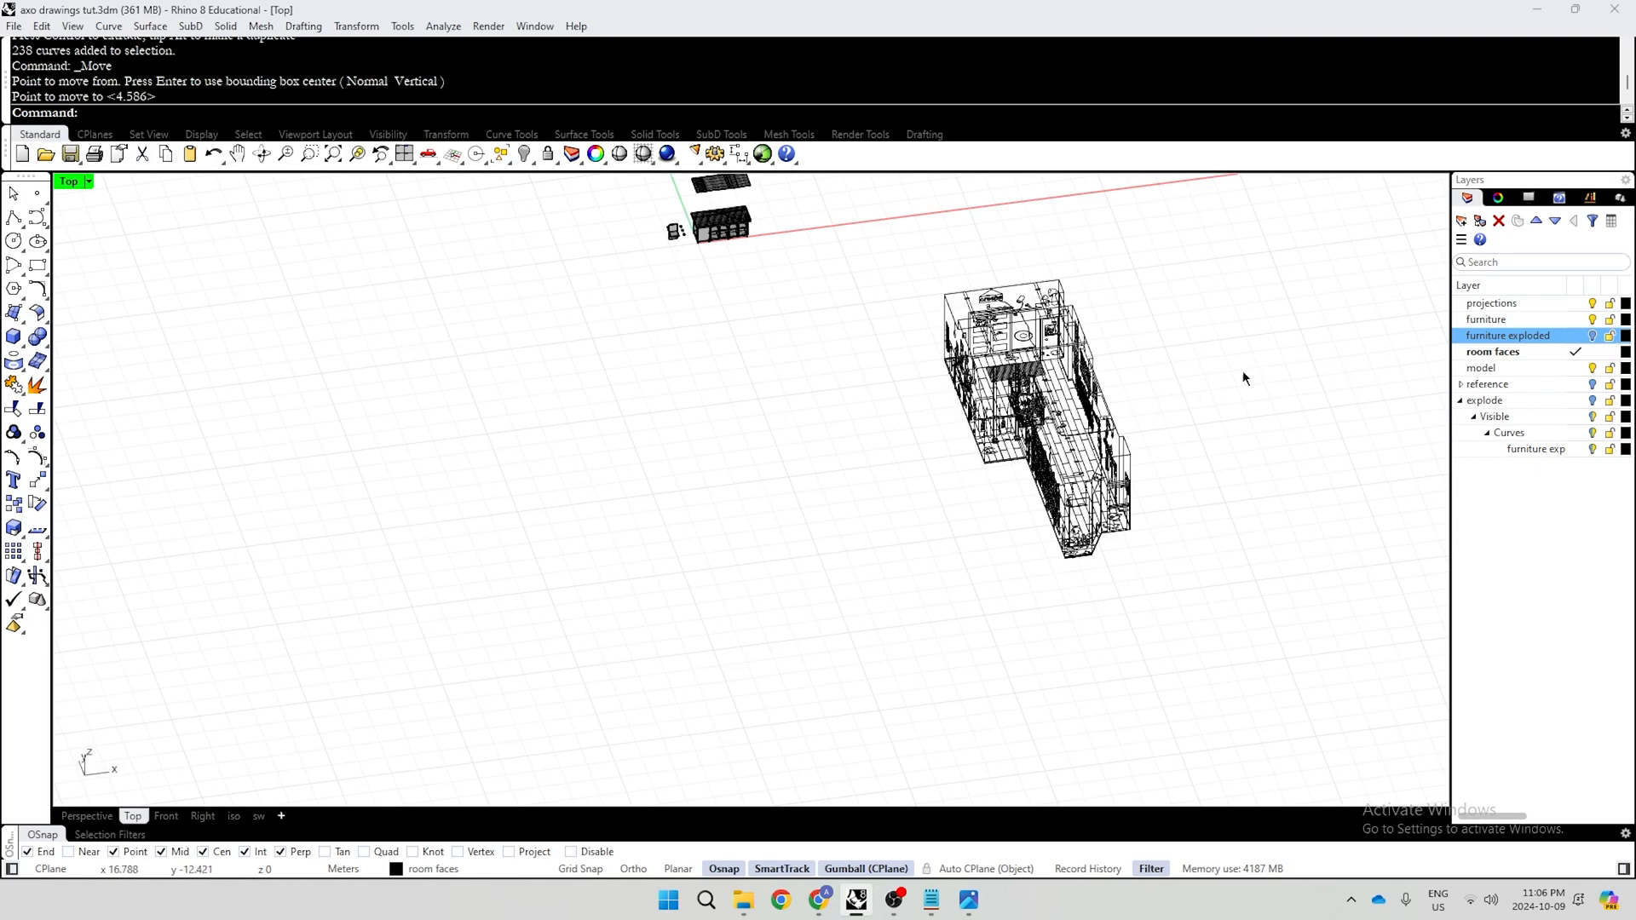
pyautogui.keyDown('shift'); pyautogui.moveTo(1241, 376); pyautogui.dragTo(1066, 457, button='right'); pyautogui.keyUp('shift')
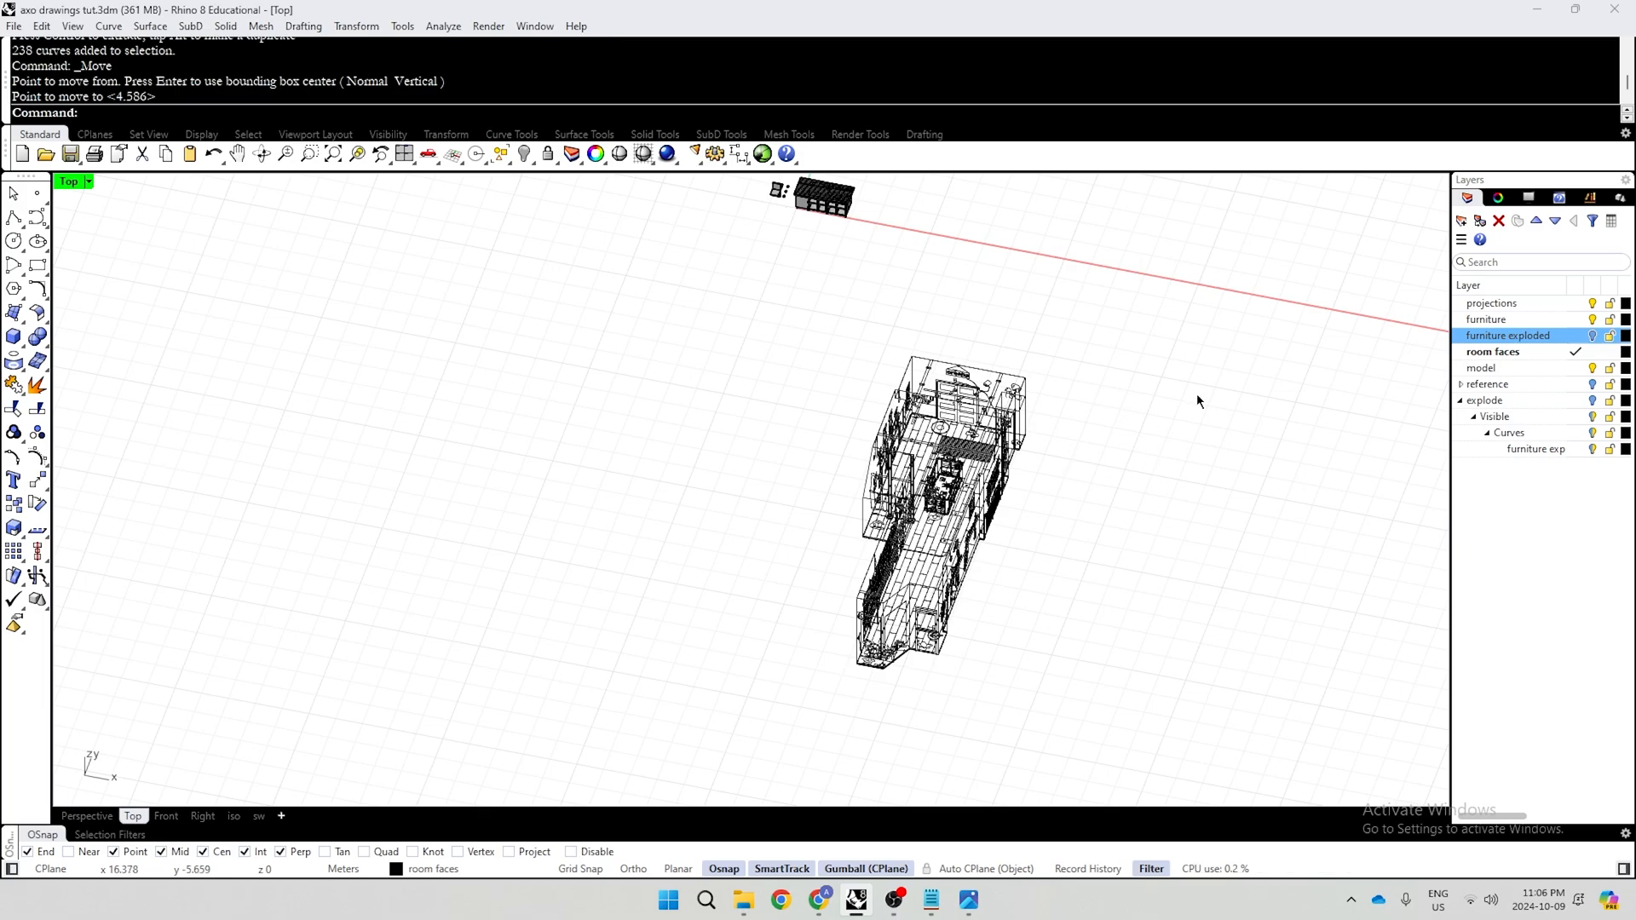
pyautogui.moveTo(1197, 394); pyautogui.dragTo(980, 457, button='right')
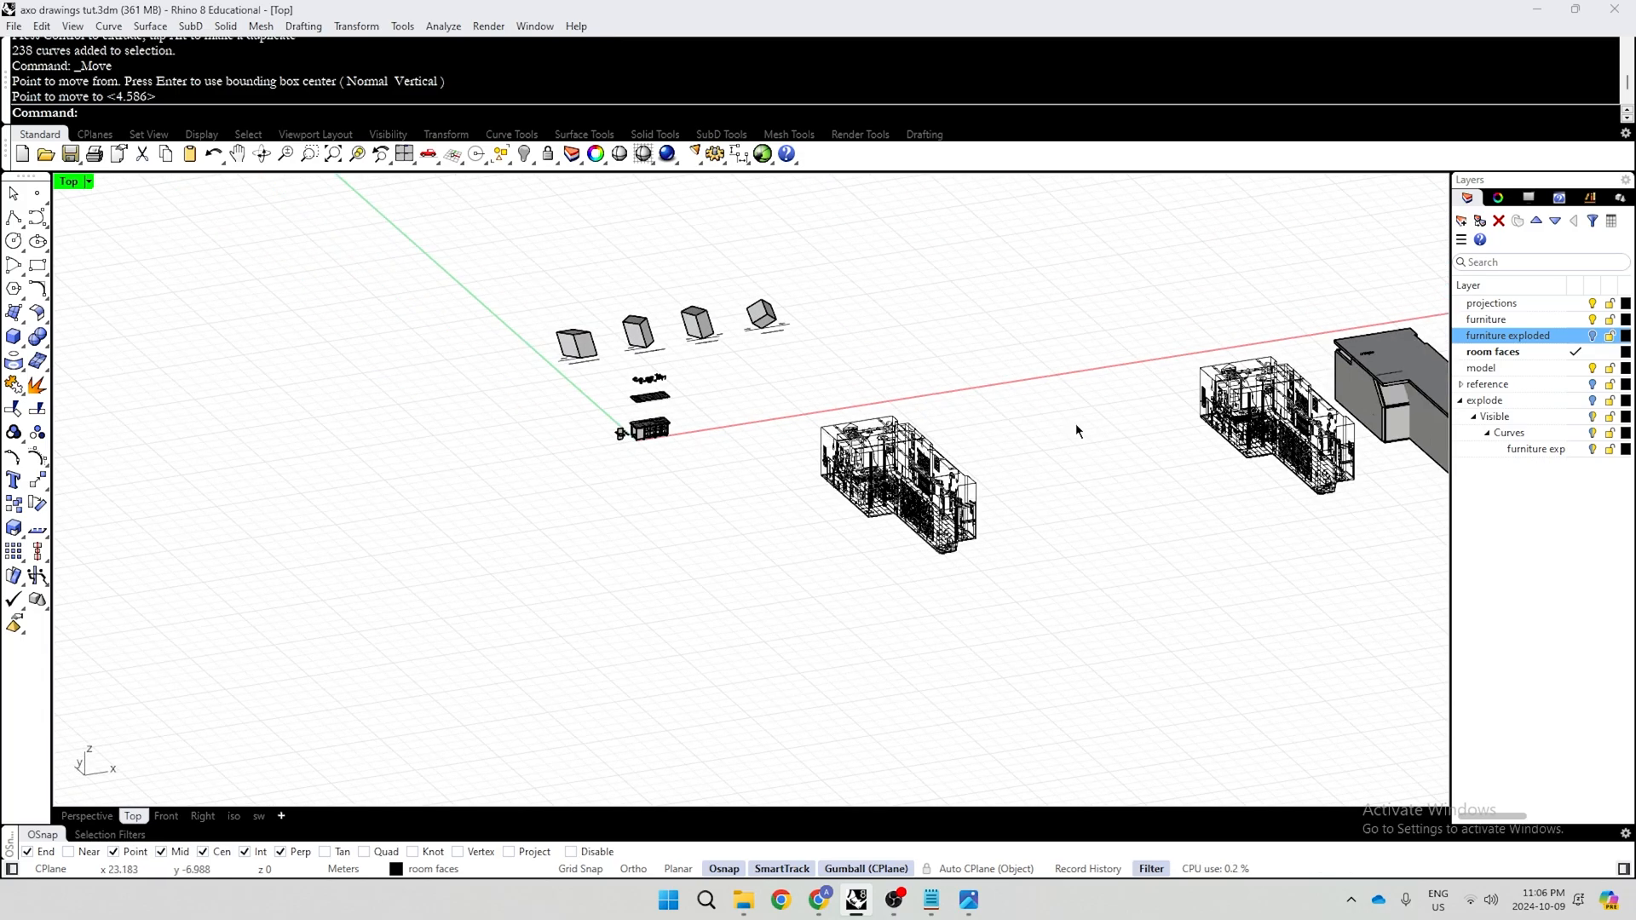
pyautogui.press('Home')
pyautogui.moveTo(1057, 341); pyautogui.dragTo(838, 596)
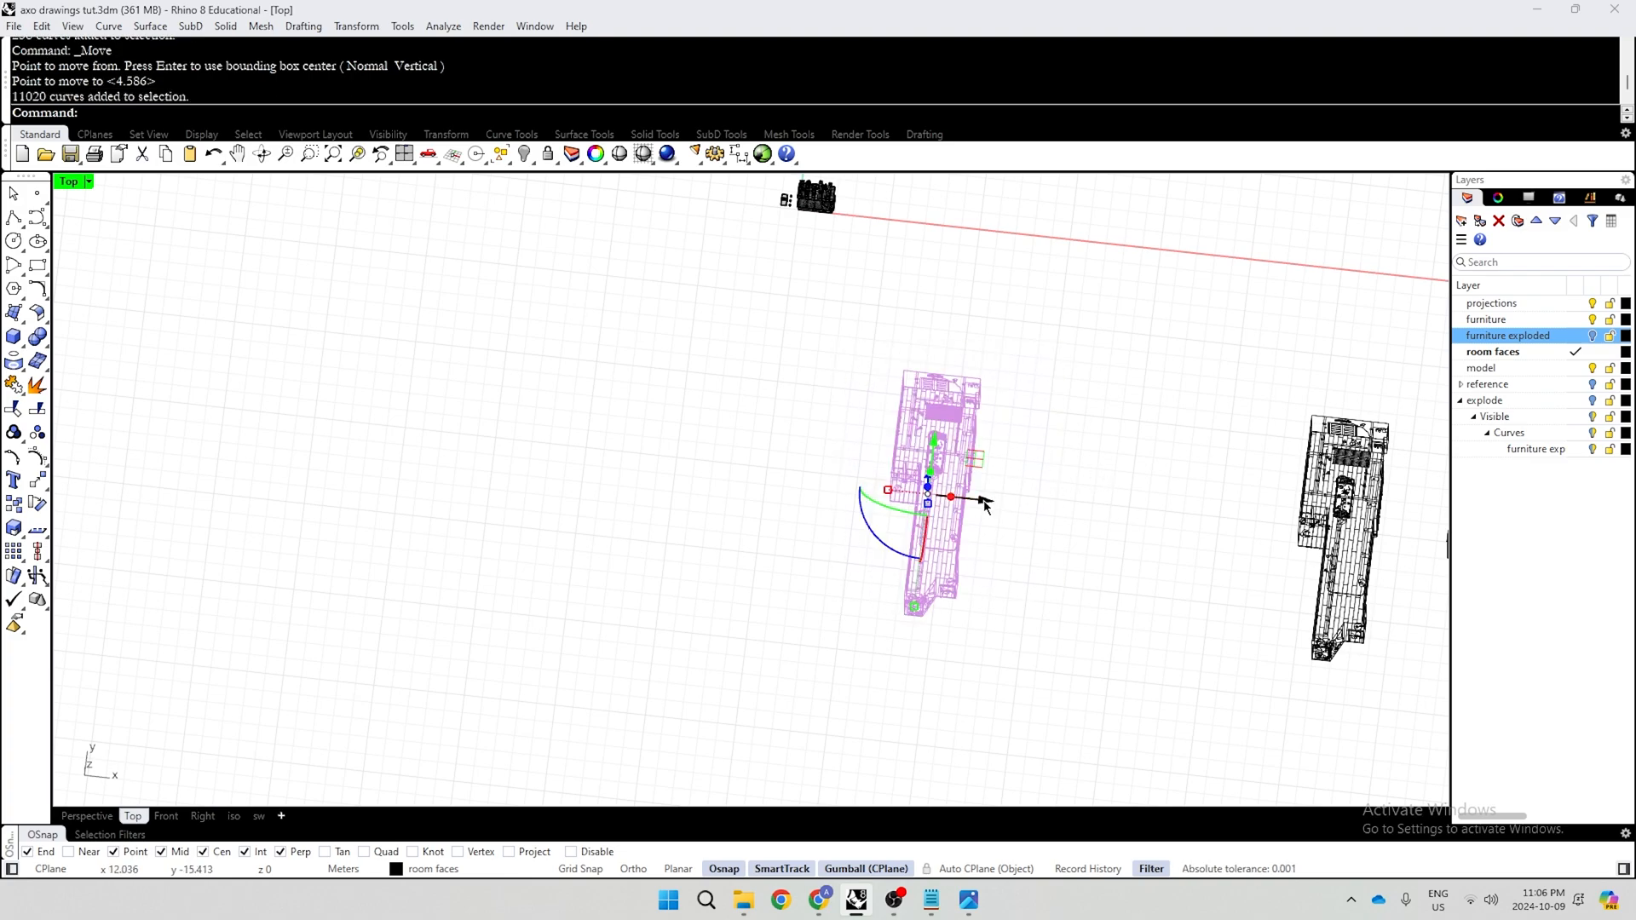
pyautogui.moveTo(985, 505); pyautogui.dragTo(1225, 679)
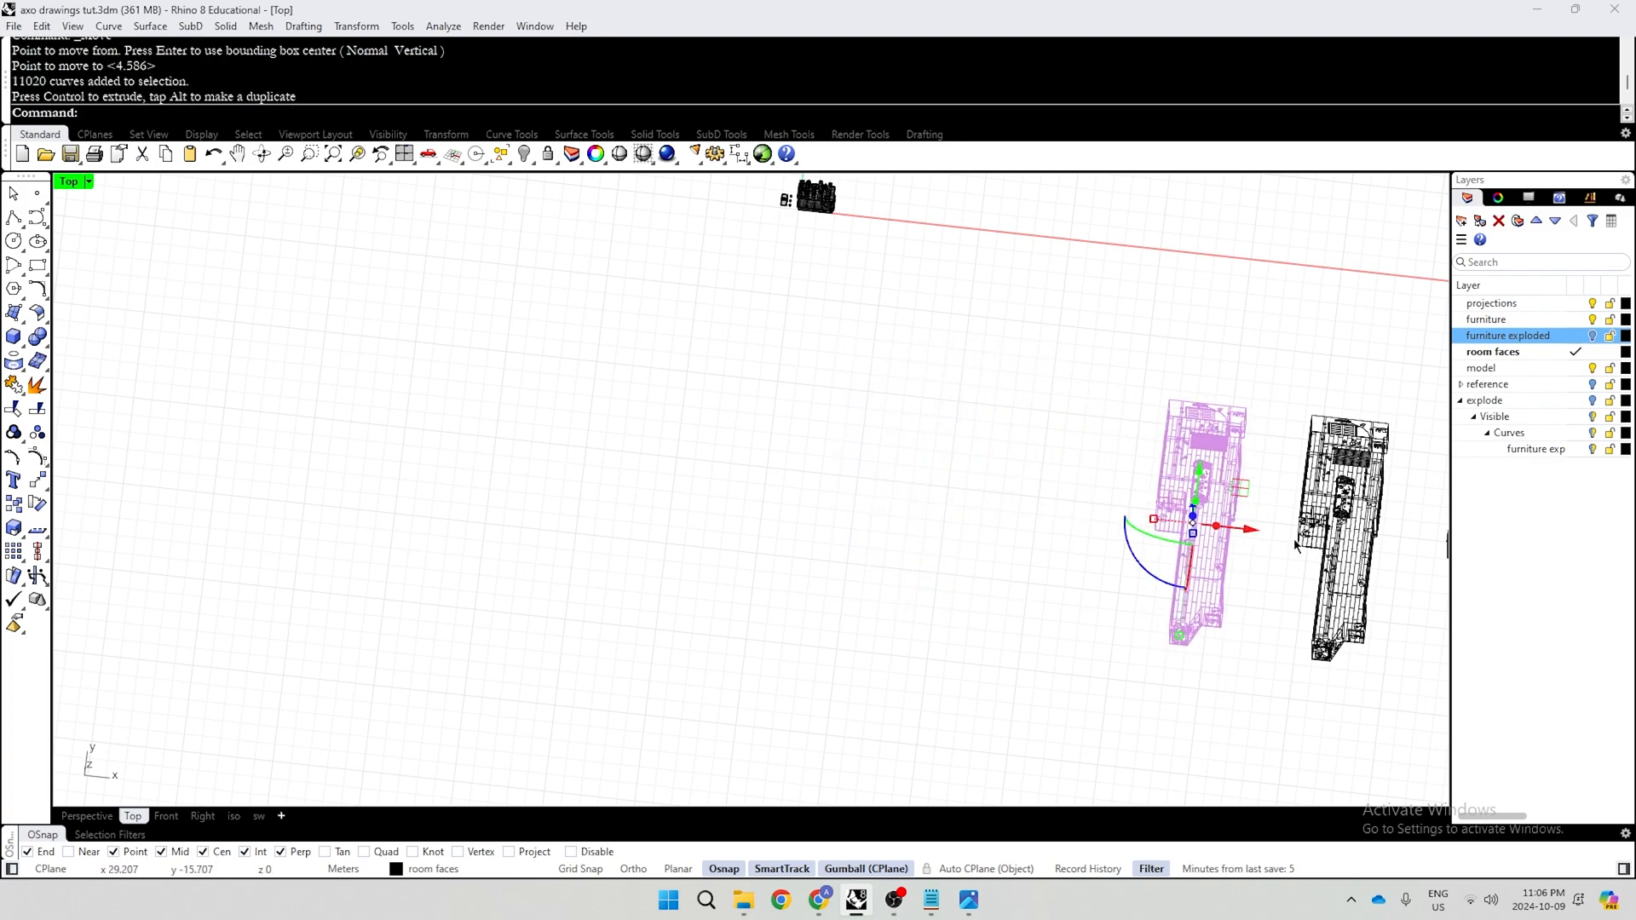
pyautogui.keyDown('alt'); pyautogui.moveTo(1259, 530); pyautogui.dragTo(863, 487); pyautogui.keyUp('alt')
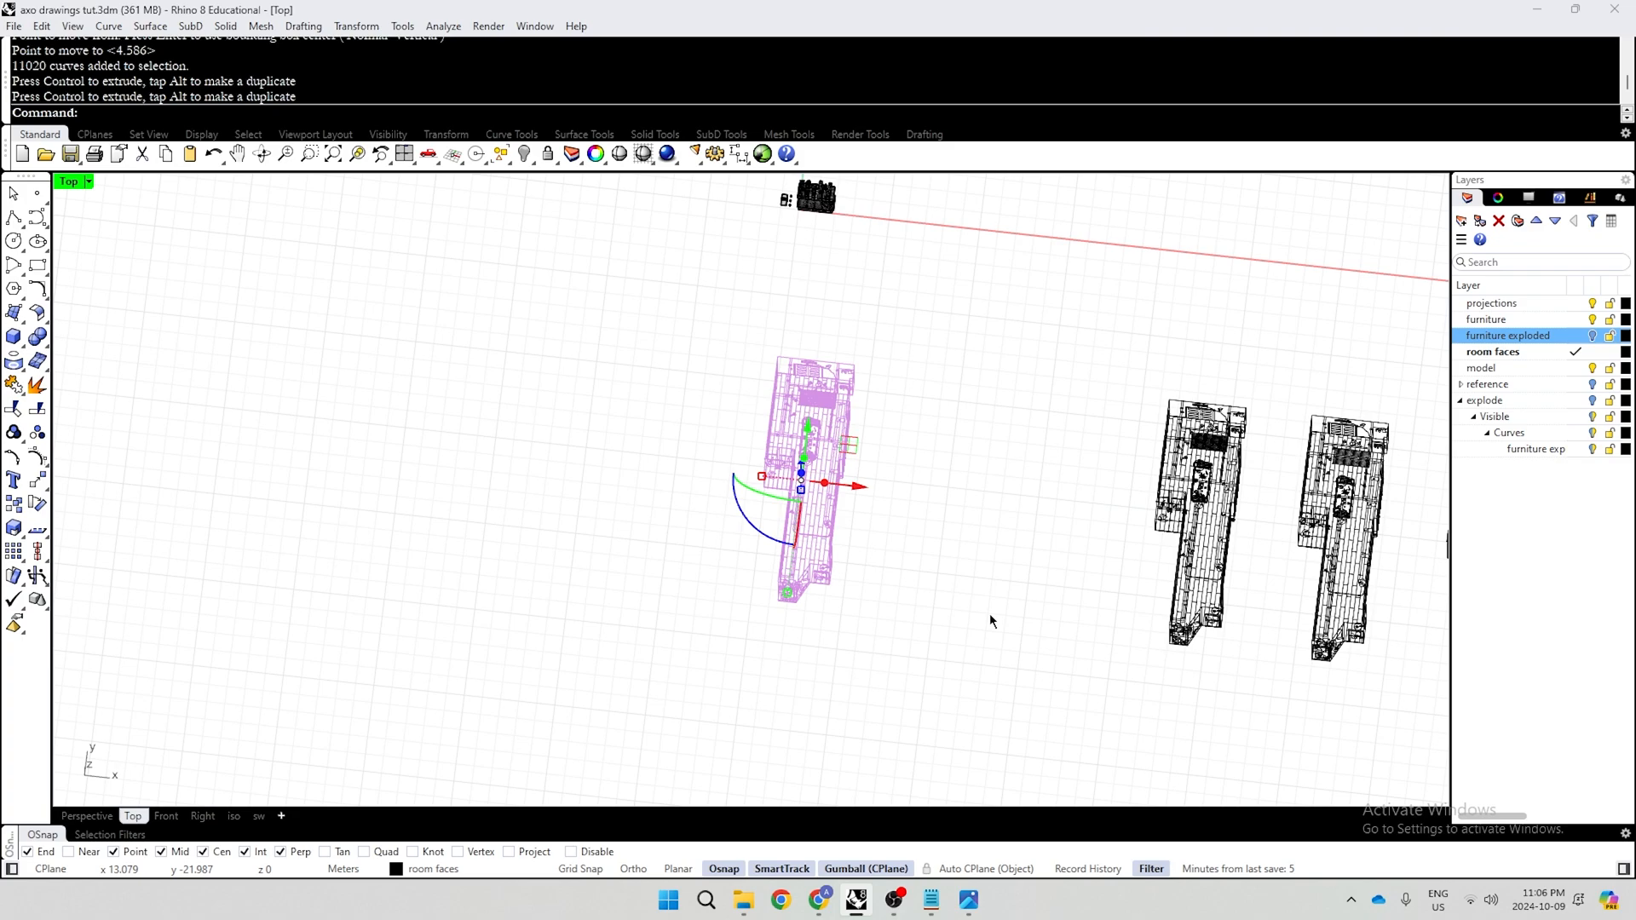
pyautogui.click(989, 615)
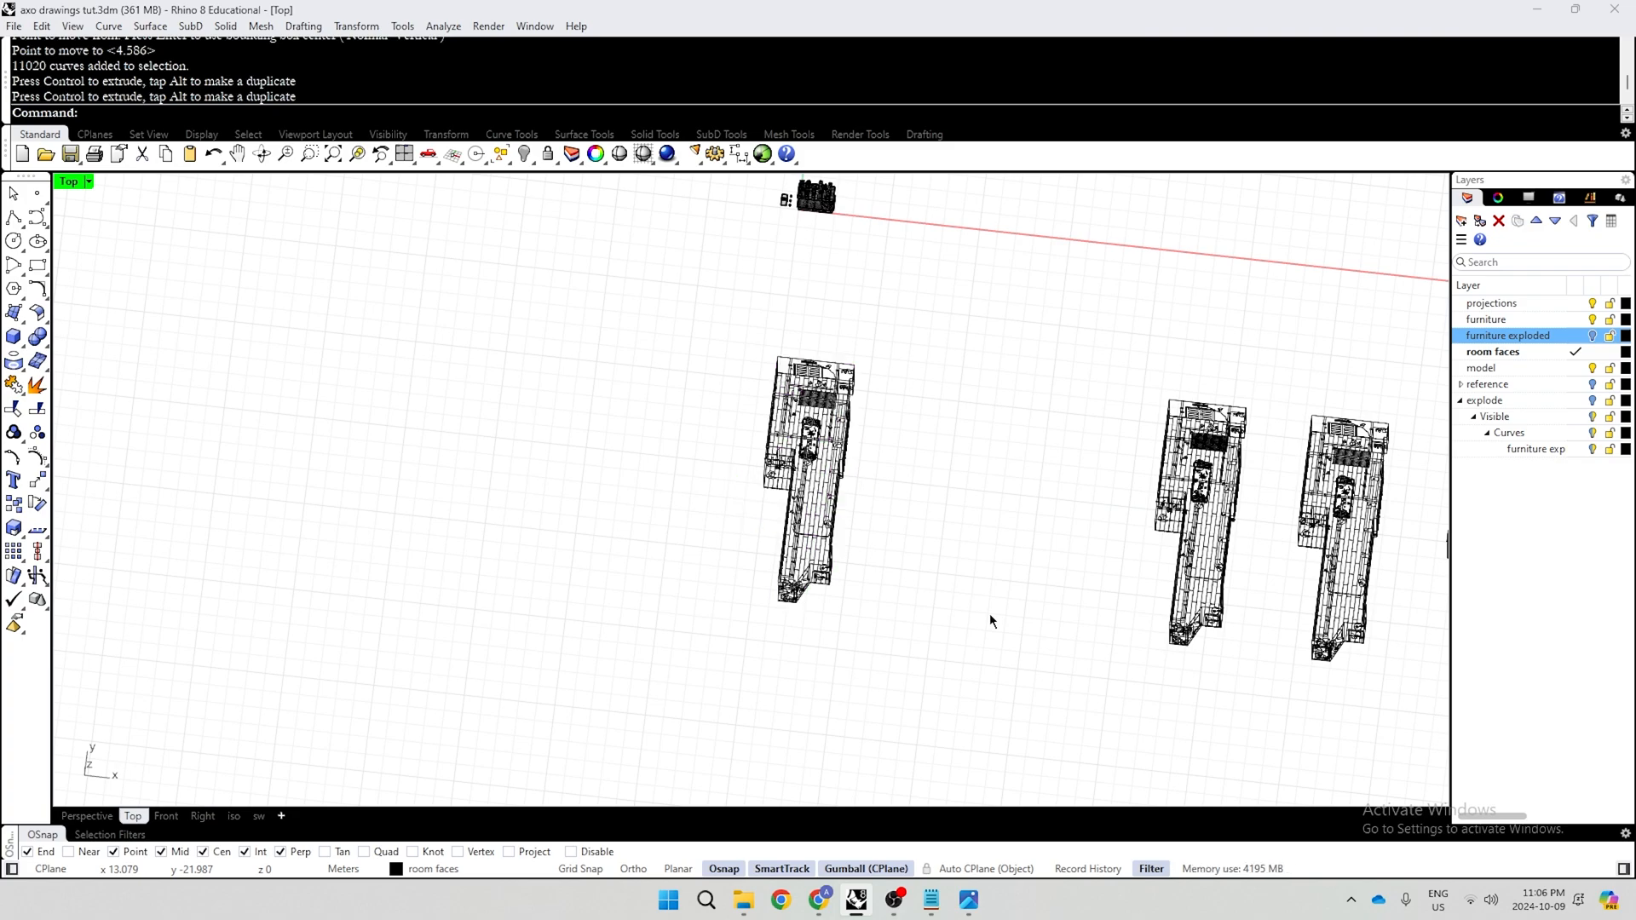
# Isolate the newly copied room so that all other objects are hidden
pyautogui.moveTo(1011, 449); pyautogui.dragTo(1060, 447, button='right')
pyautogui.moveTo(958, 330); pyautogui.dragTo(605, 659)
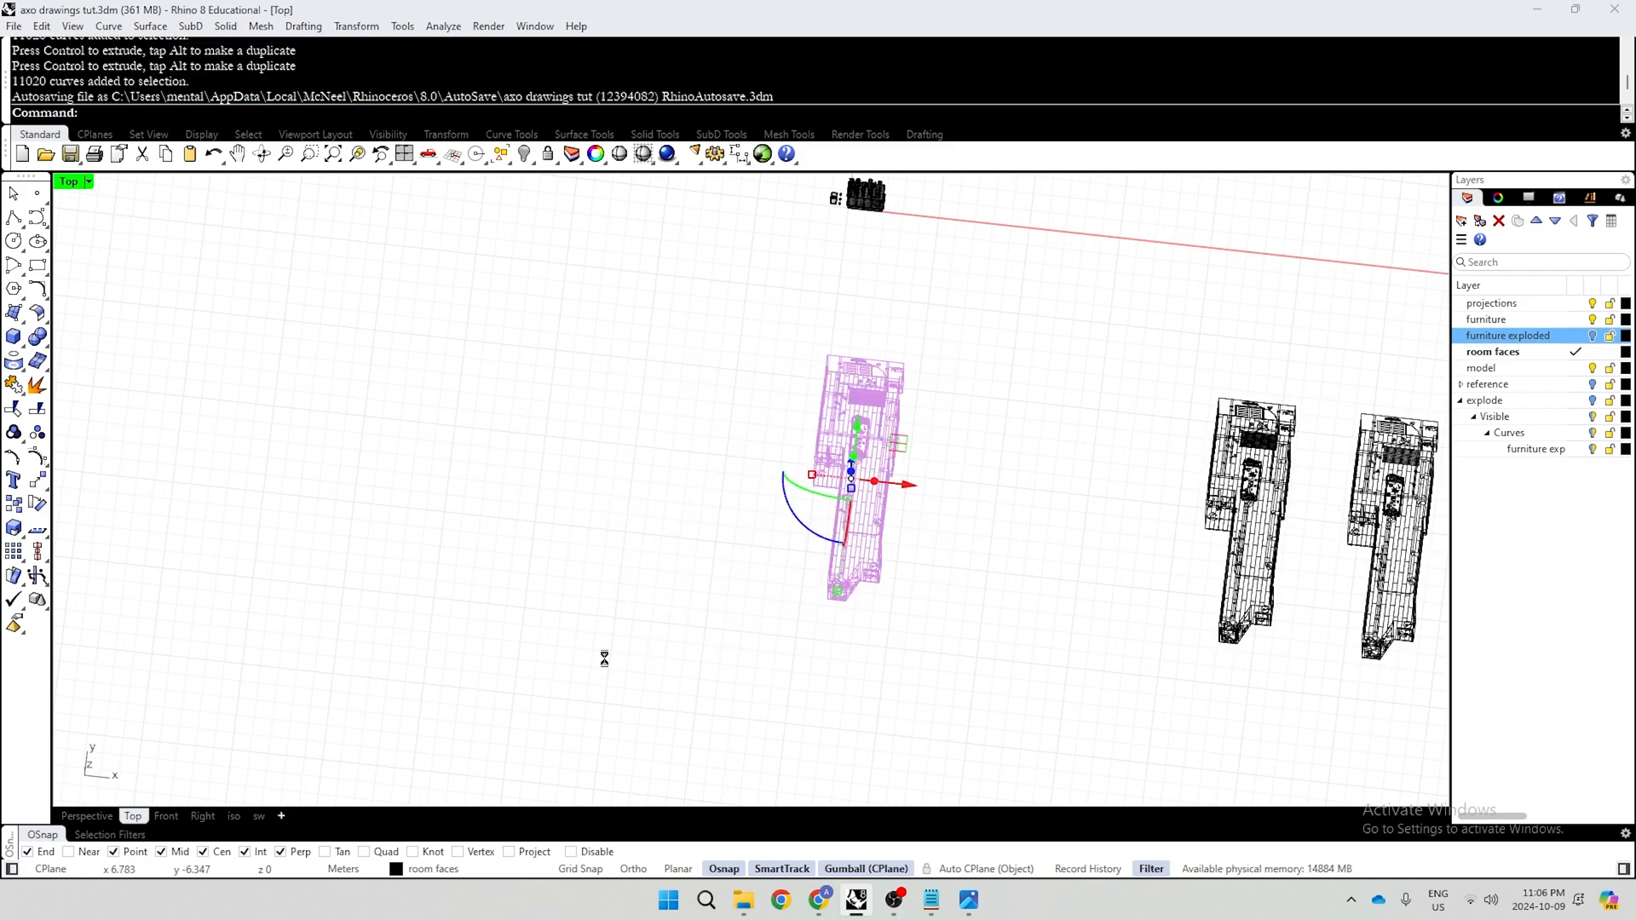
pyautogui.write('Isolate')
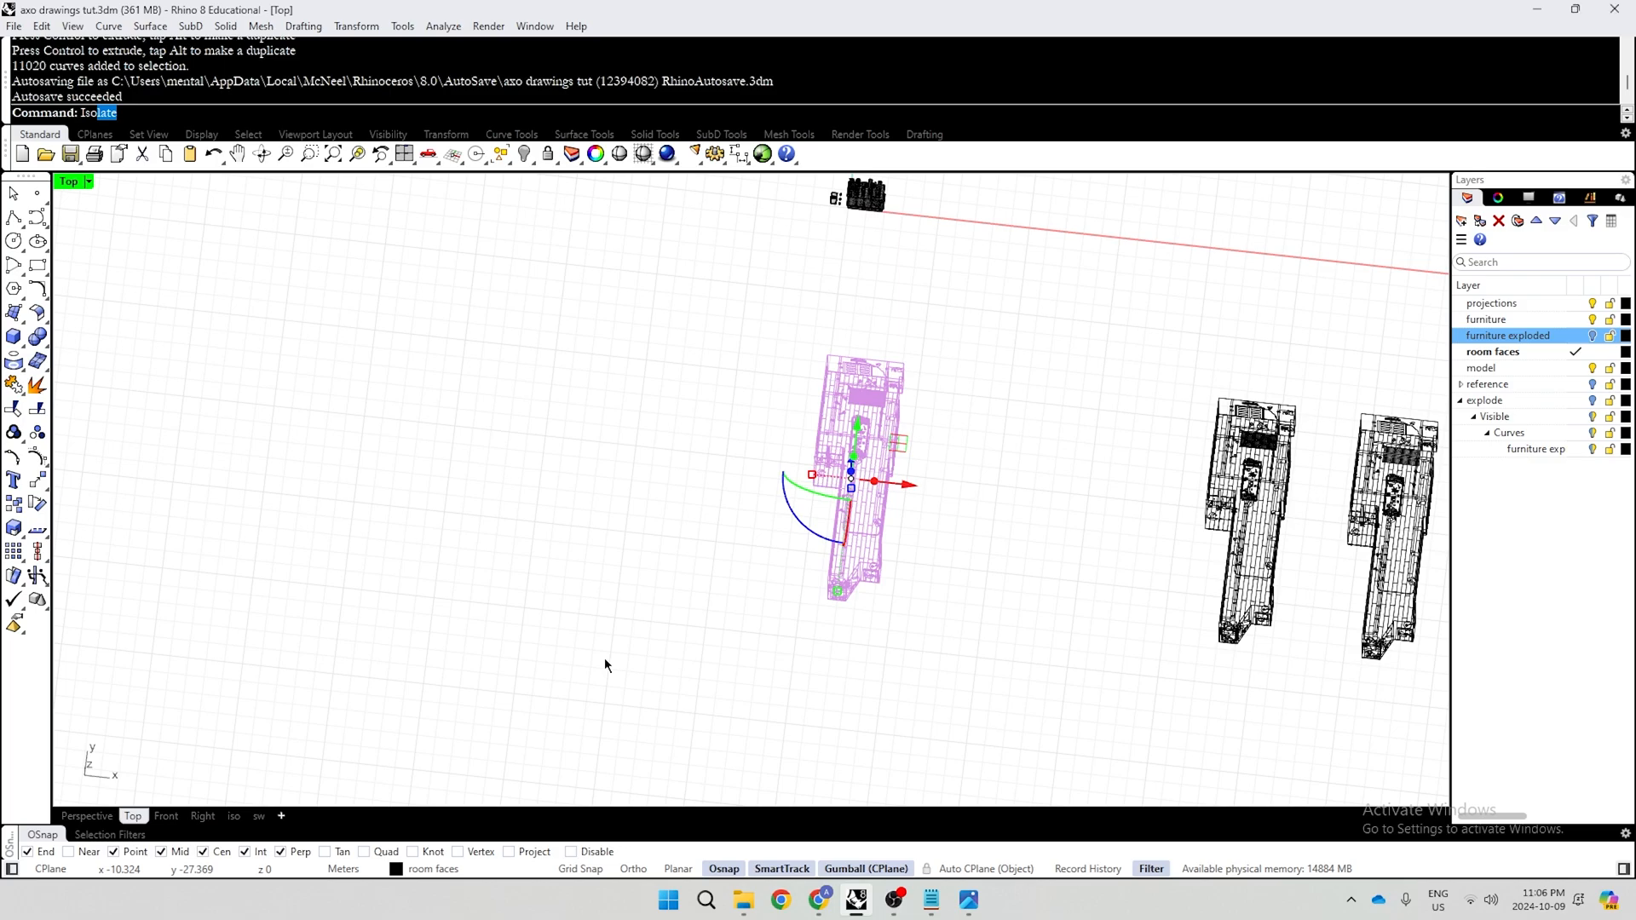
pyautogui.press('Return')
pyautogui.click(580, 536)
pyautogui.scroll(6, 998, 542)
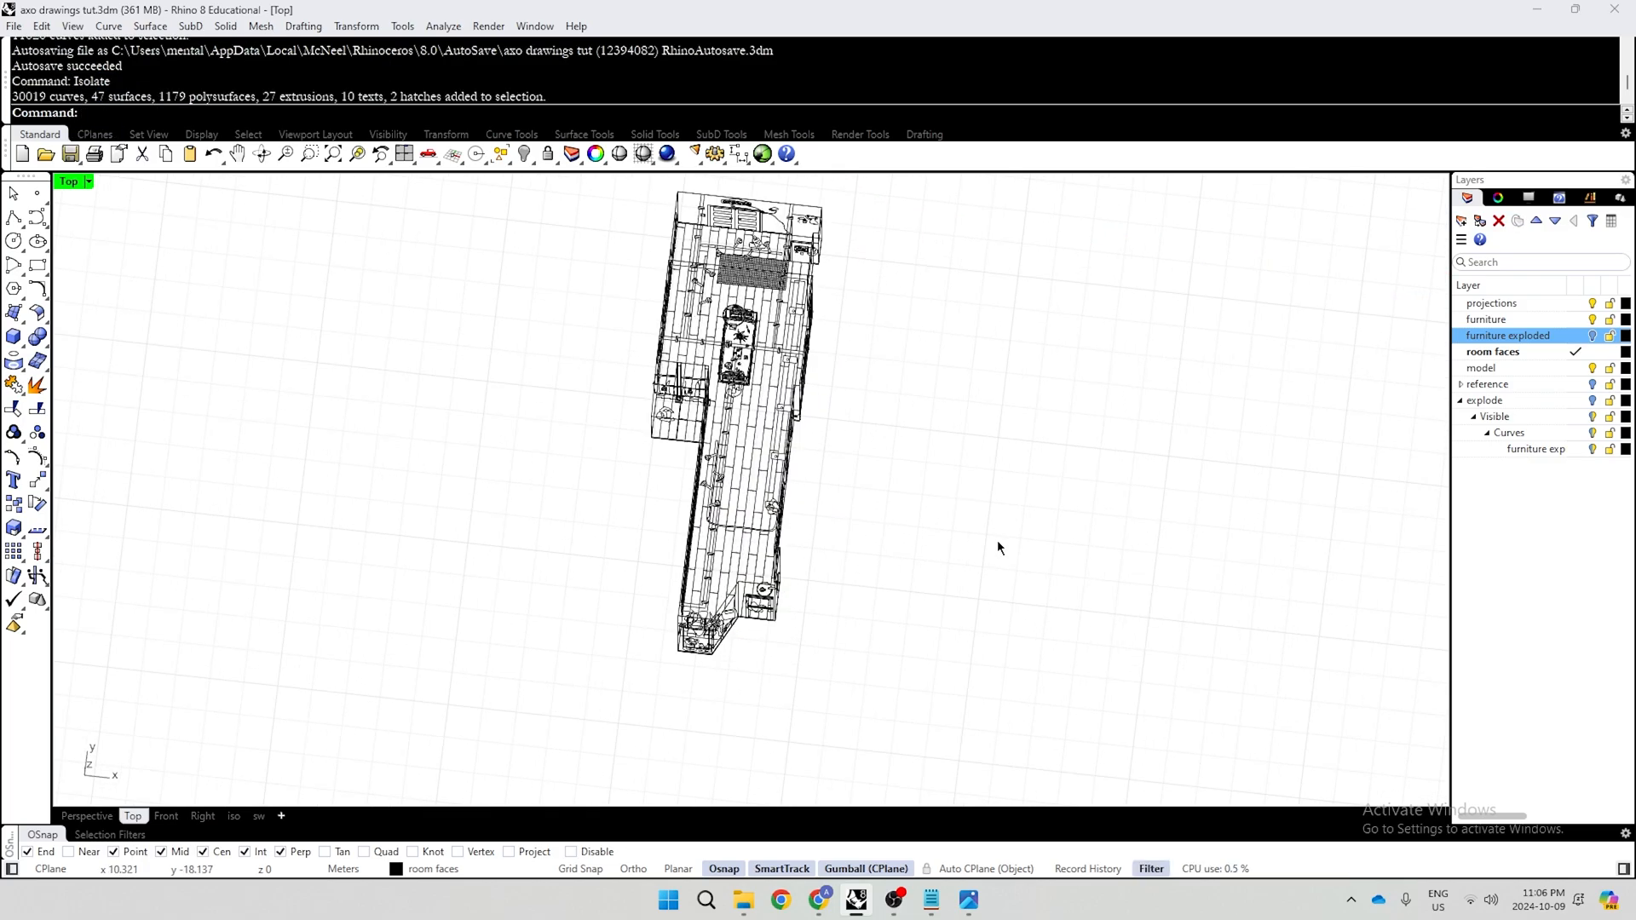
pyautogui.keyDown('ctrl'); pyautogui.keyDown('shift'); pyautogui.moveTo(1015, 603); pyautogui.dragTo(890, 426, button='right'); pyautogui.keyUp('shift'); pyautogui.keyUp('ctrl')
# Unlock the sw viewport and set its view to the SE isometric
pyautogui.click(263, 815)
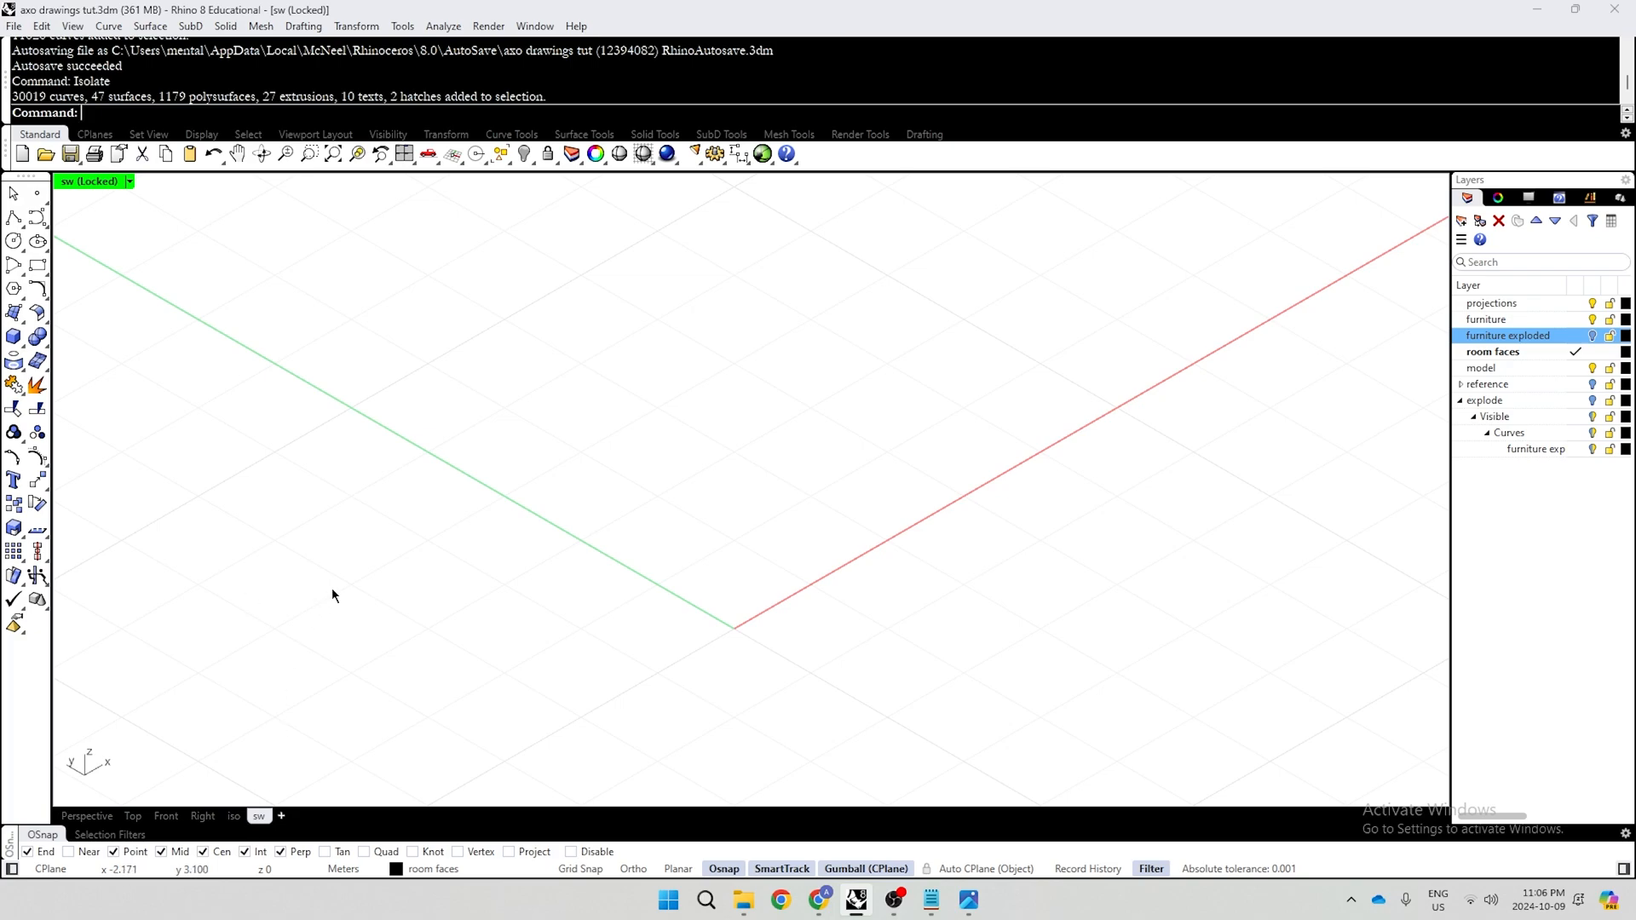
pyautogui.click(130, 183)
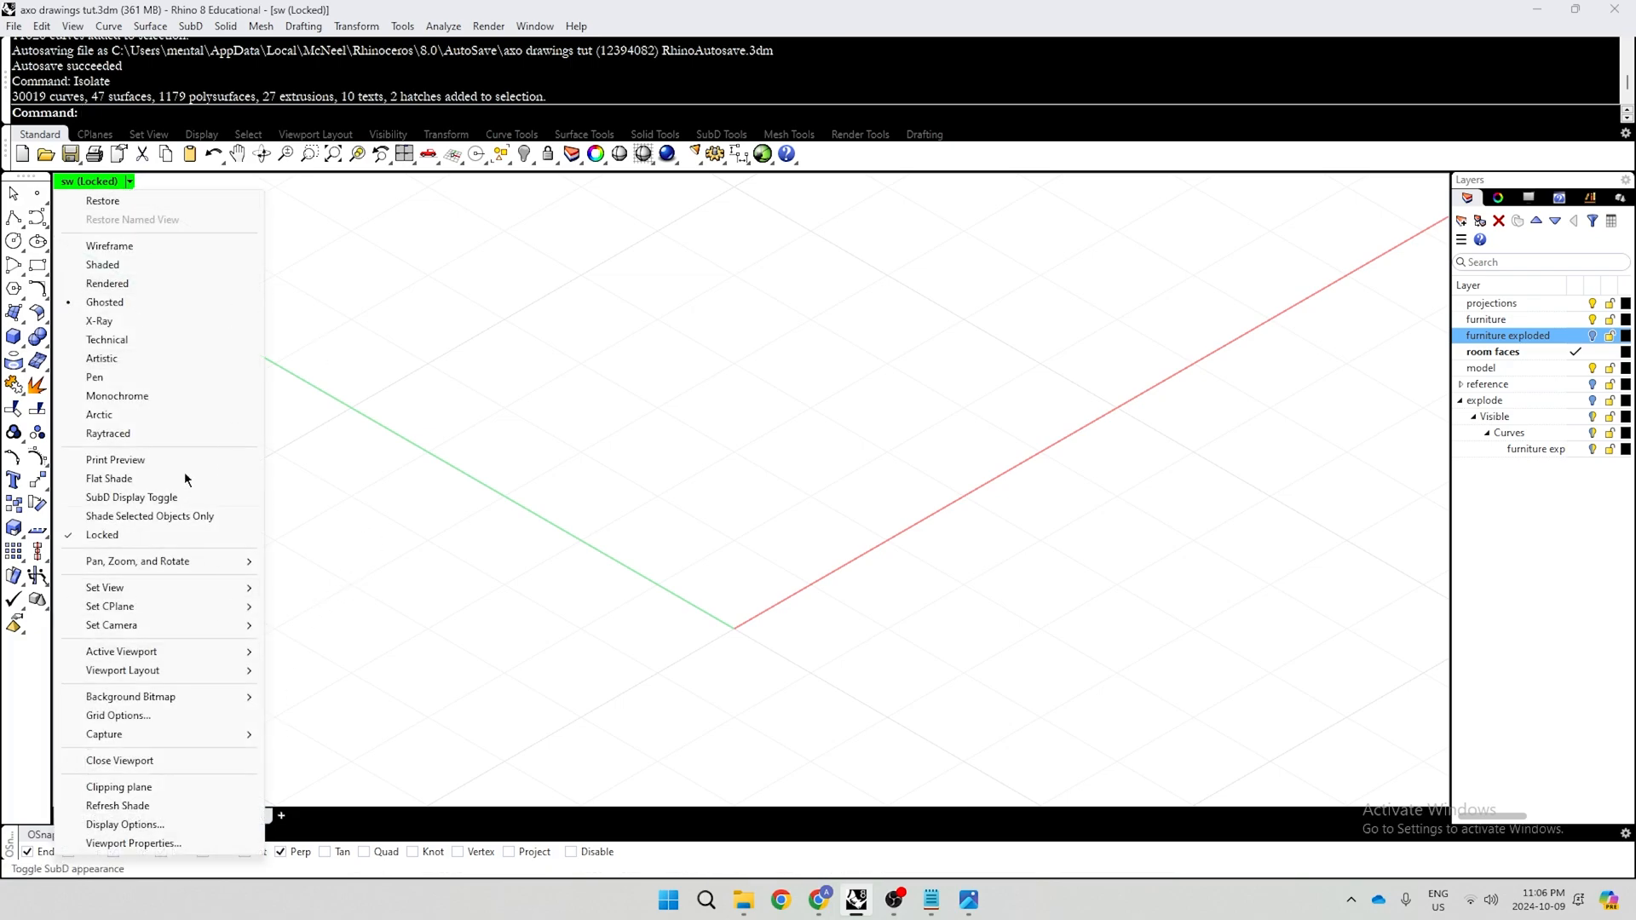
pyautogui.click(161, 532)
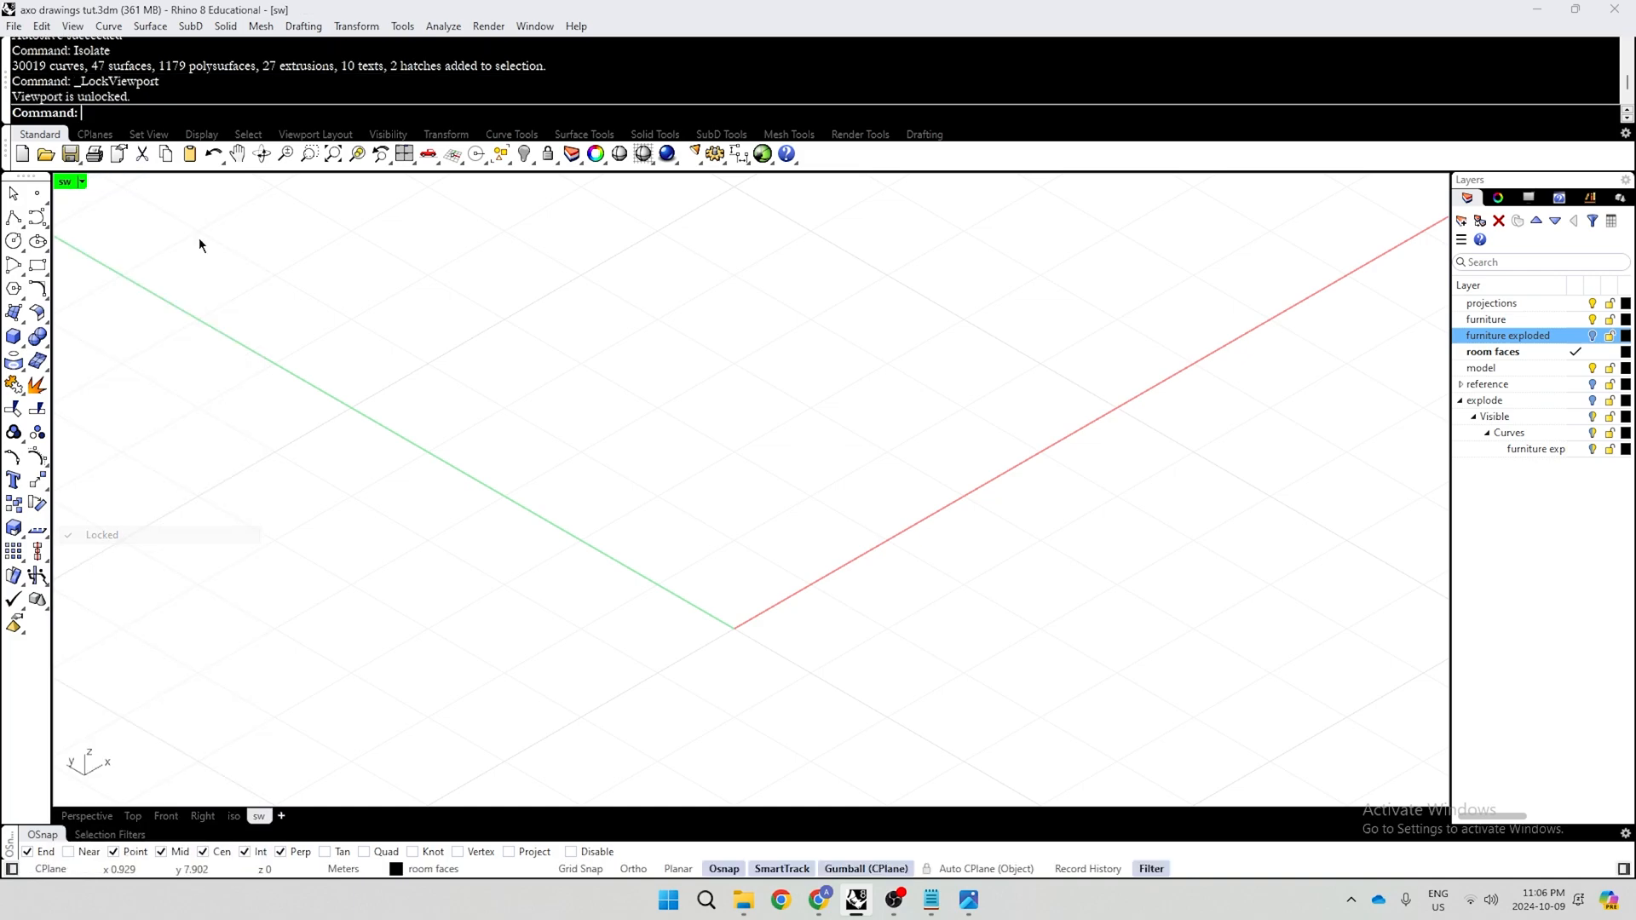
pyautogui.click(76, 183)
pyautogui.moveTo(154, 588)
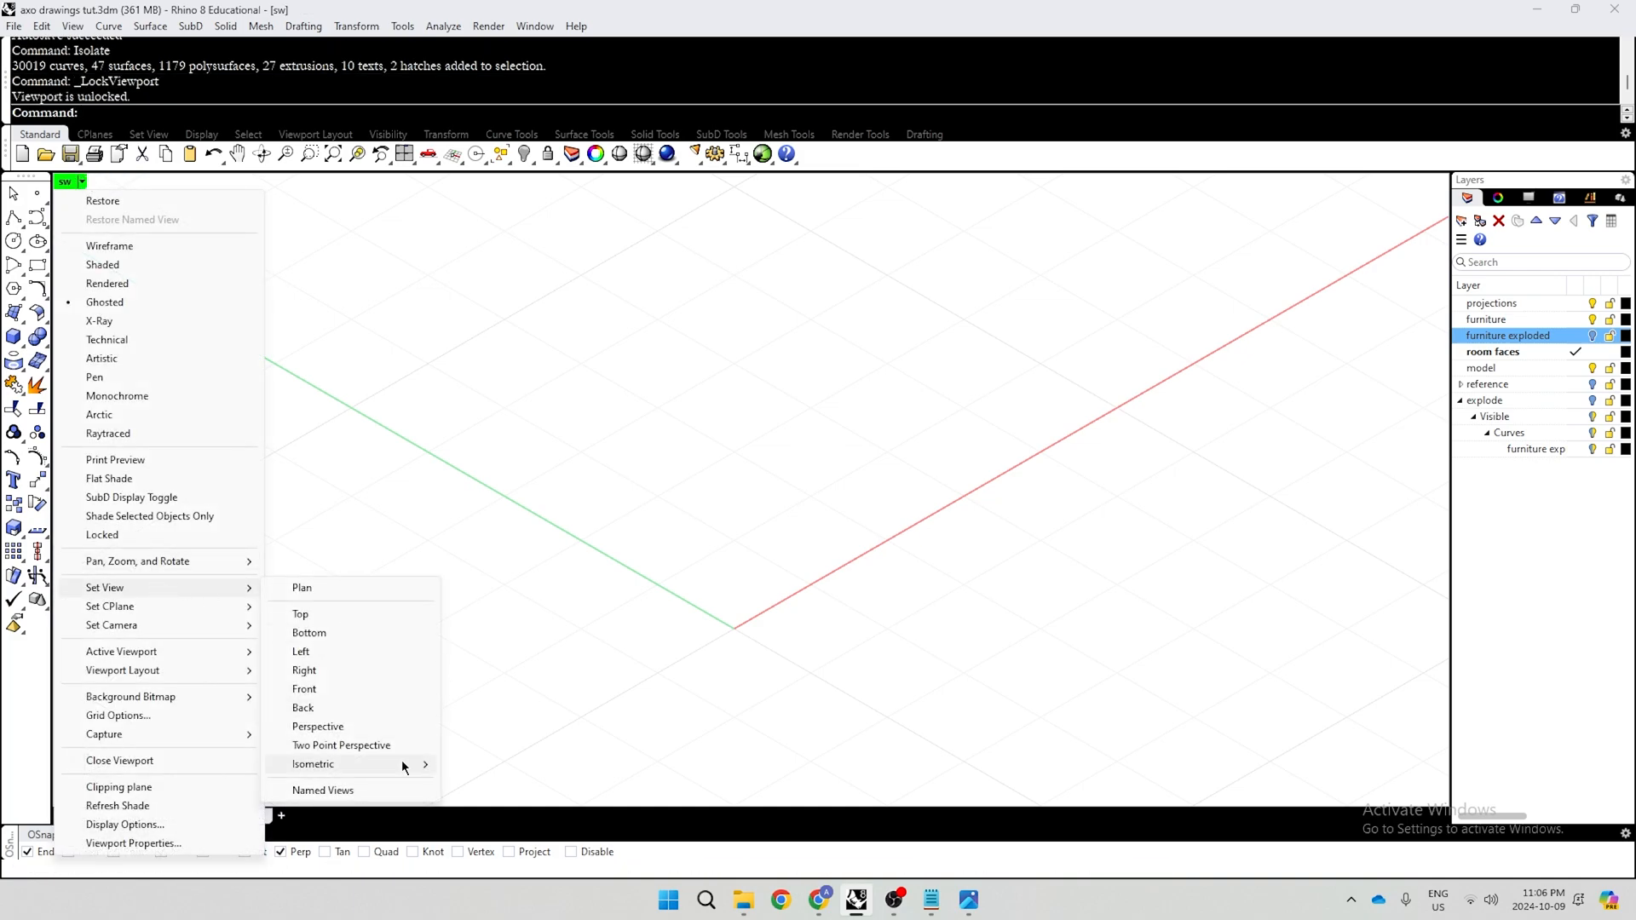
pyautogui.moveTo(400, 767)
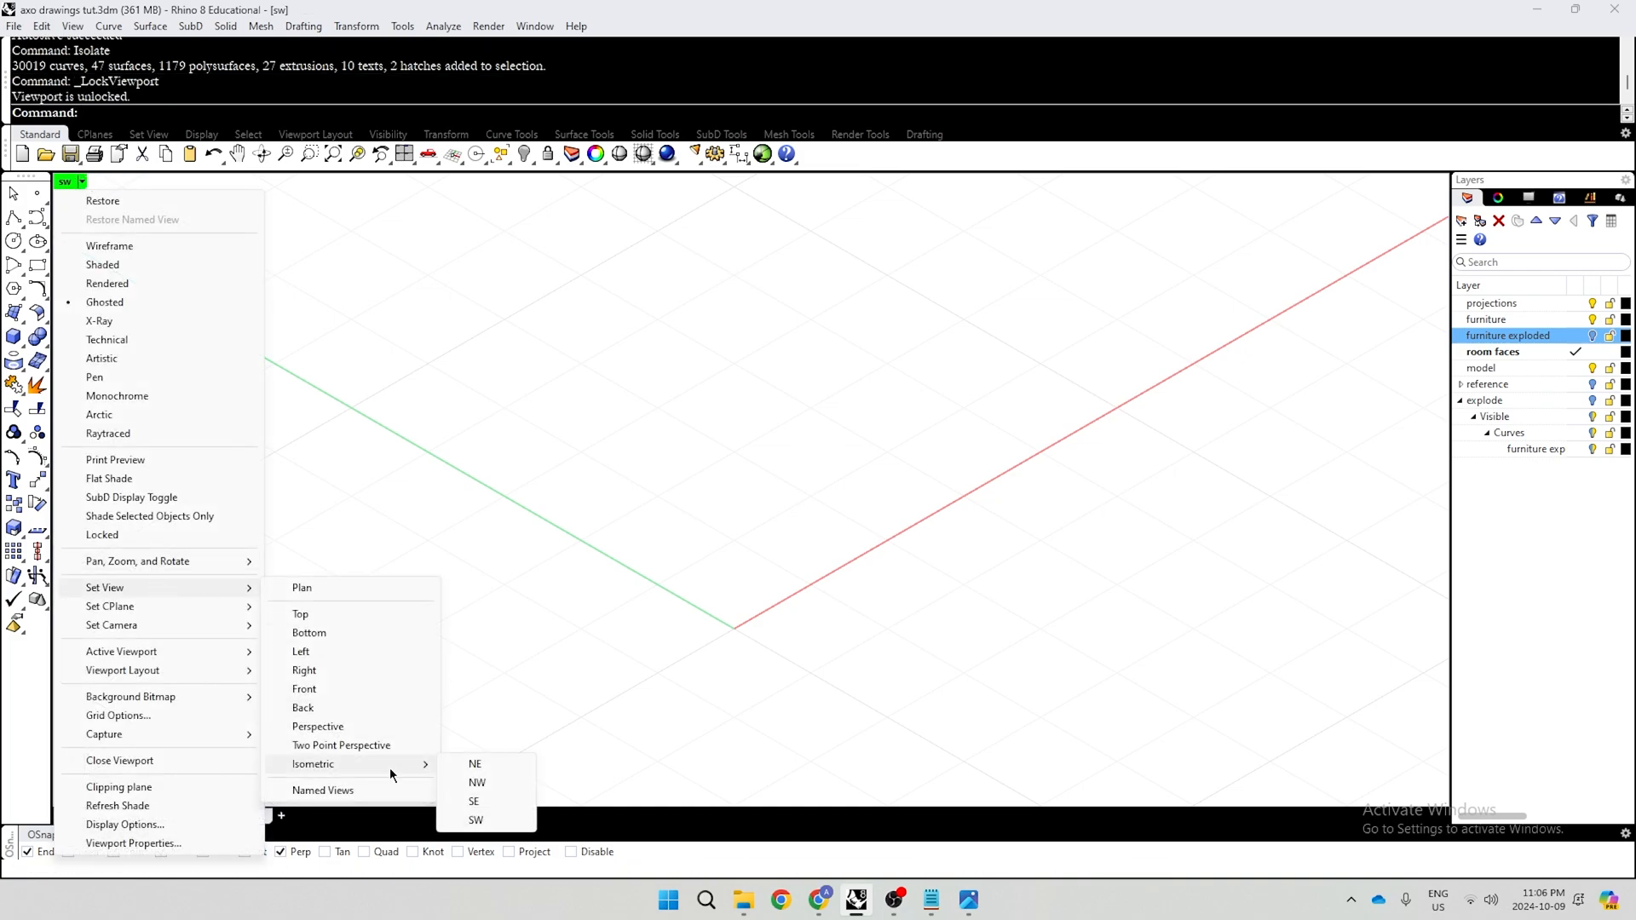
pyautogui.click(500, 802)
pyautogui.click(956, 362)
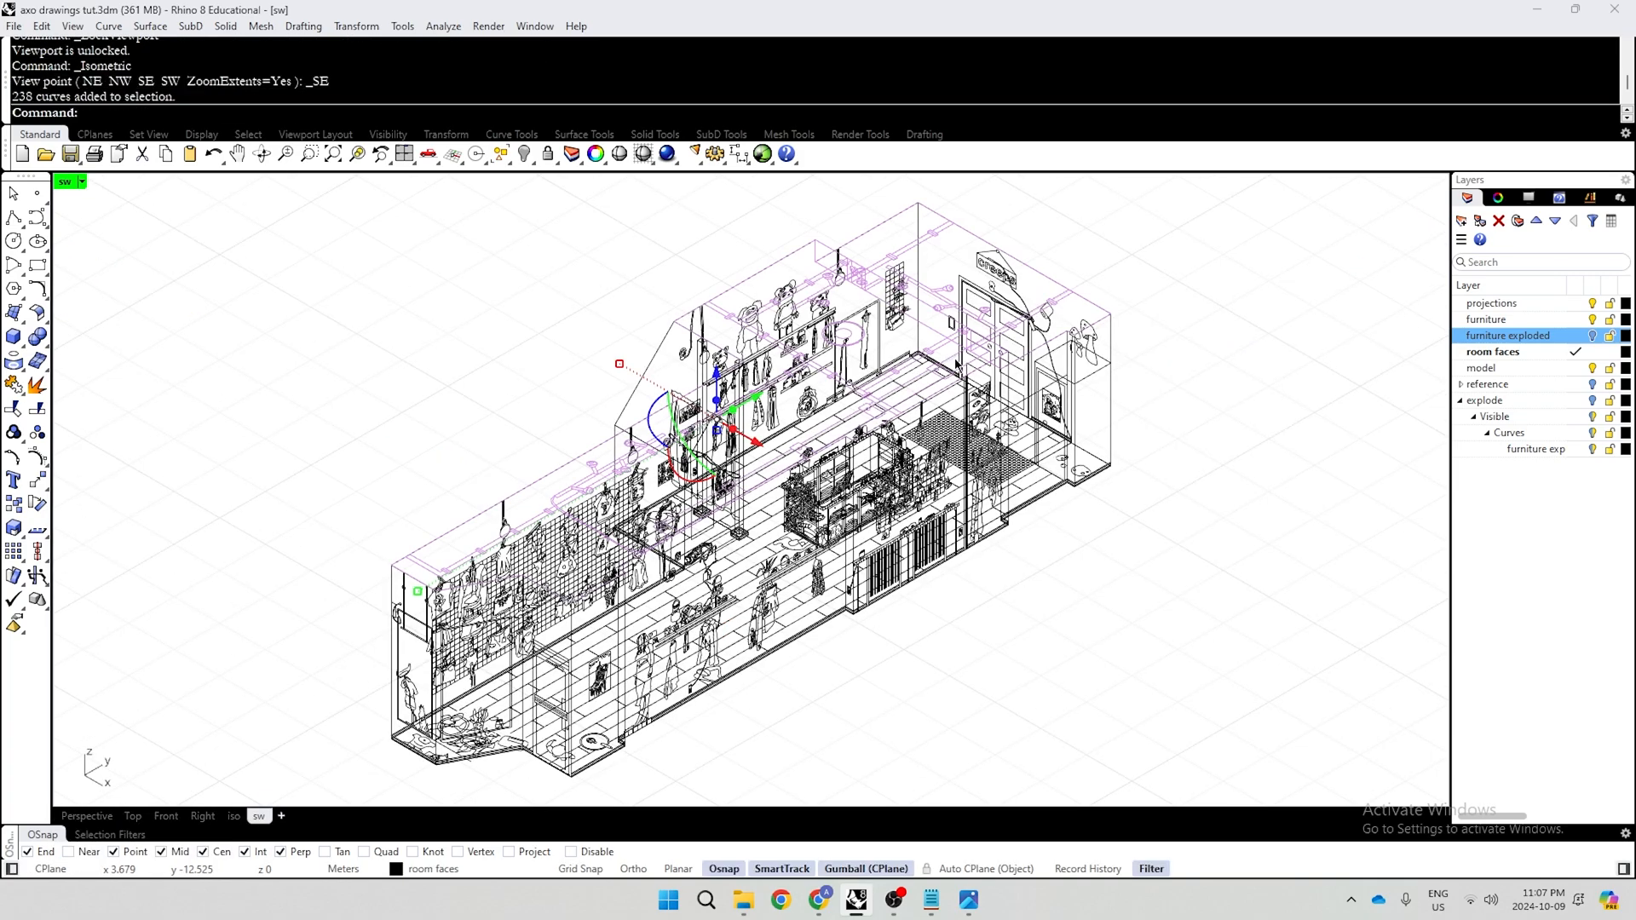
pyautogui.click(928, 516)
pyautogui.click(1004, 634)
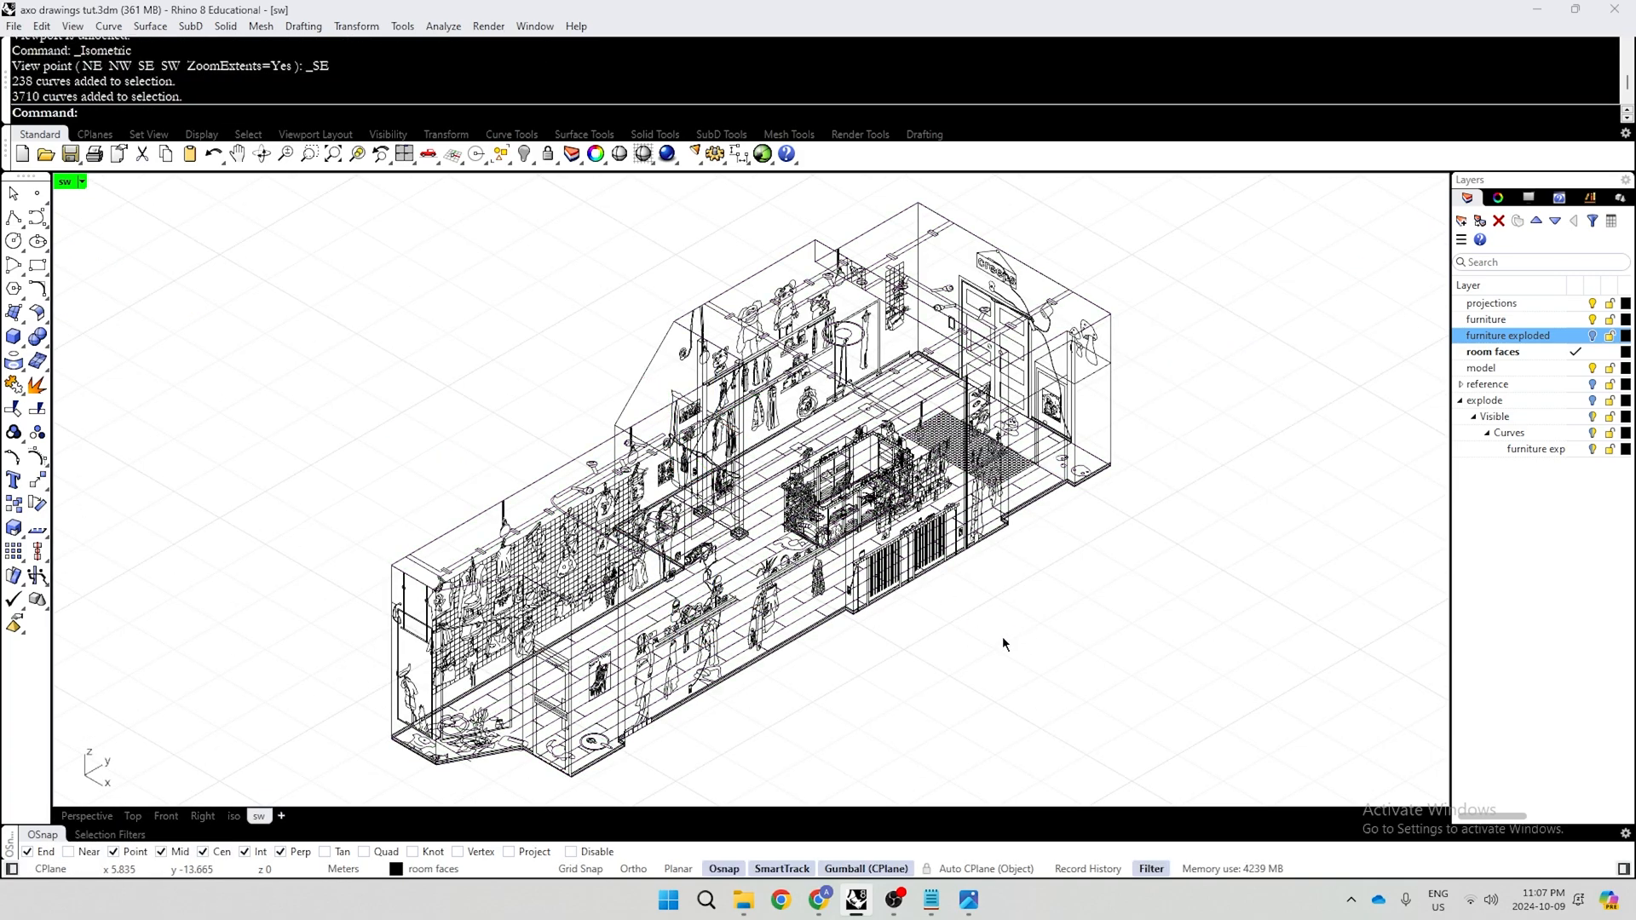
pyautogui.click(888, 574)
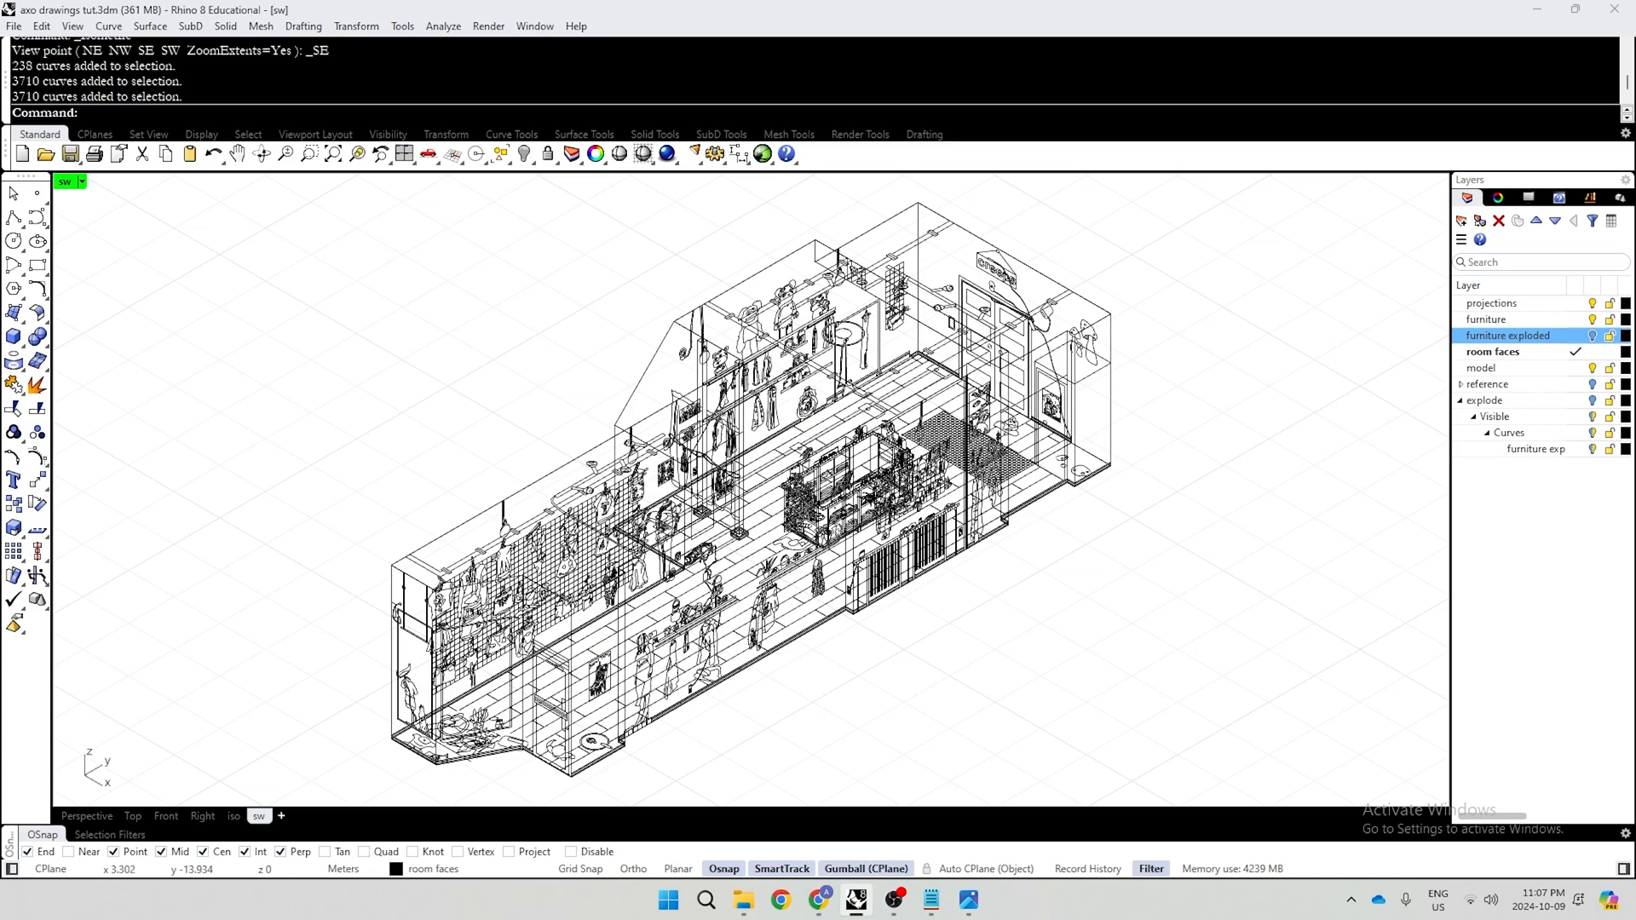
pyautogui.click(1100, 597)
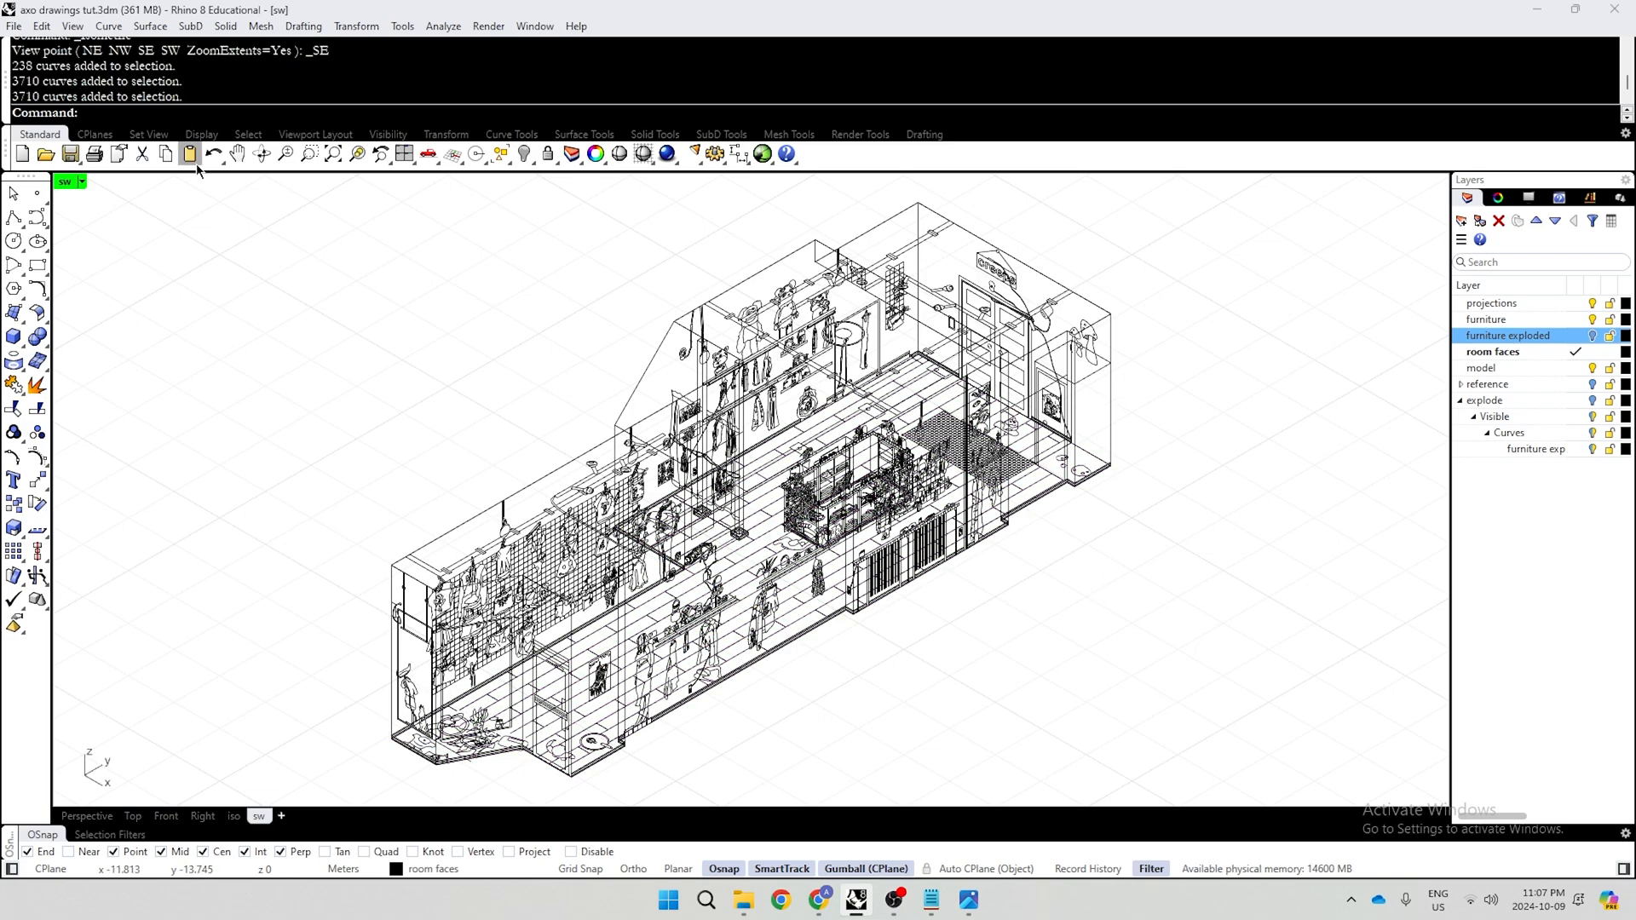
pyautogui.click(81, 181)
pyautogui.click(565, 761)
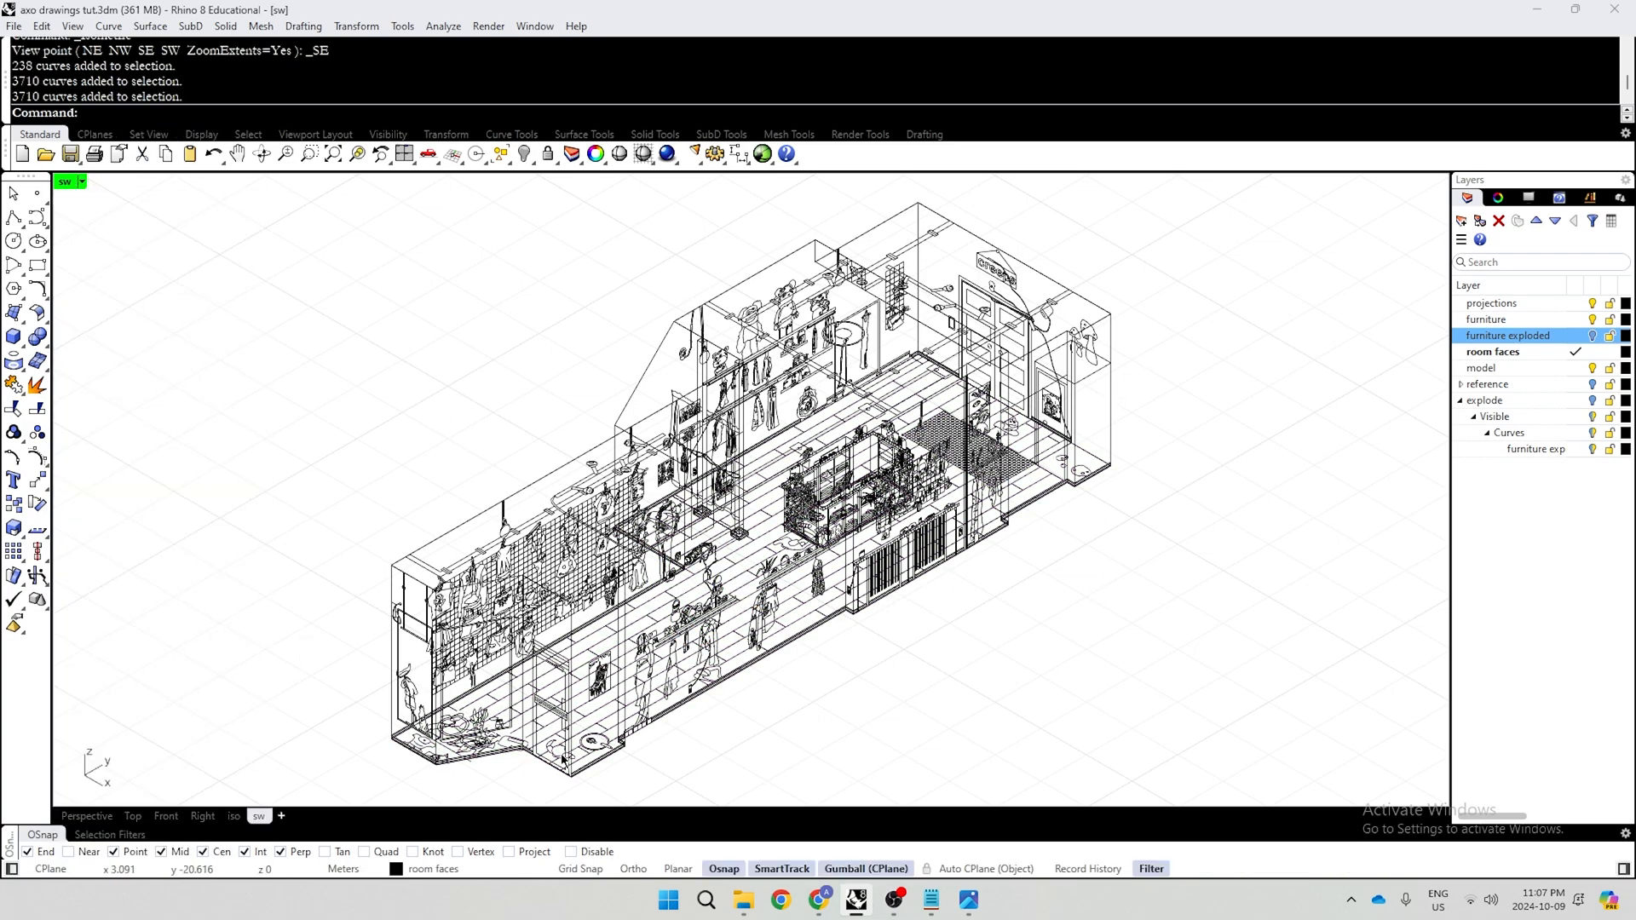
pyautogui.click(584, 726)
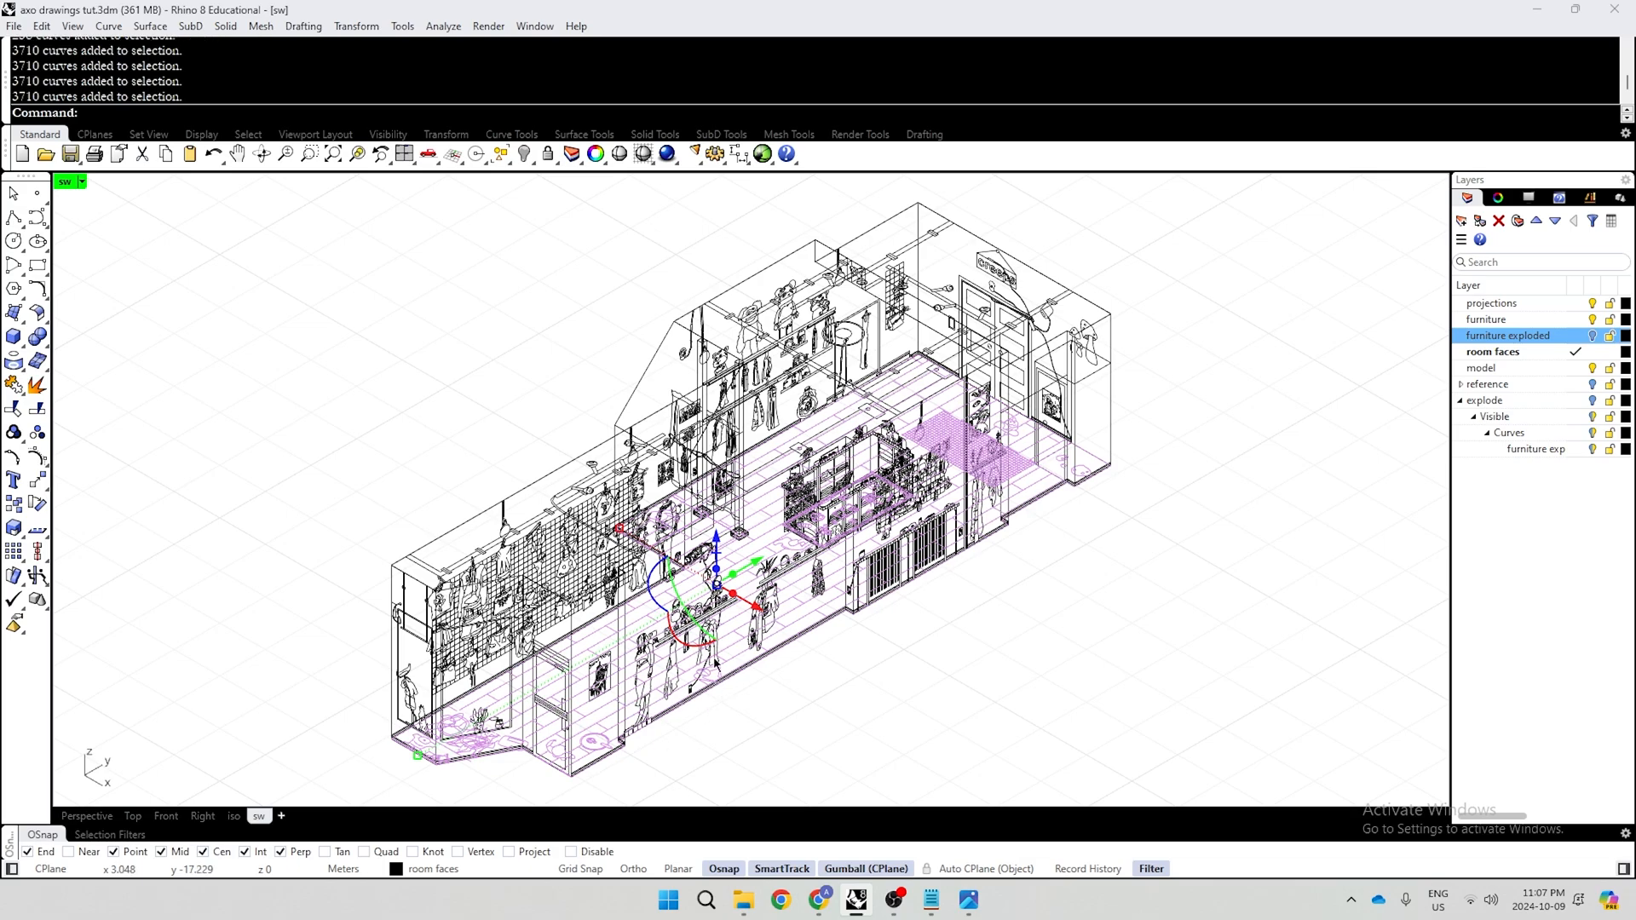
pyautogui.press('Escape')
# Delete the near long wall with the shutters, the ceiling and the short near end wall to open up the isometric room
pyautogui.click(903, 587)
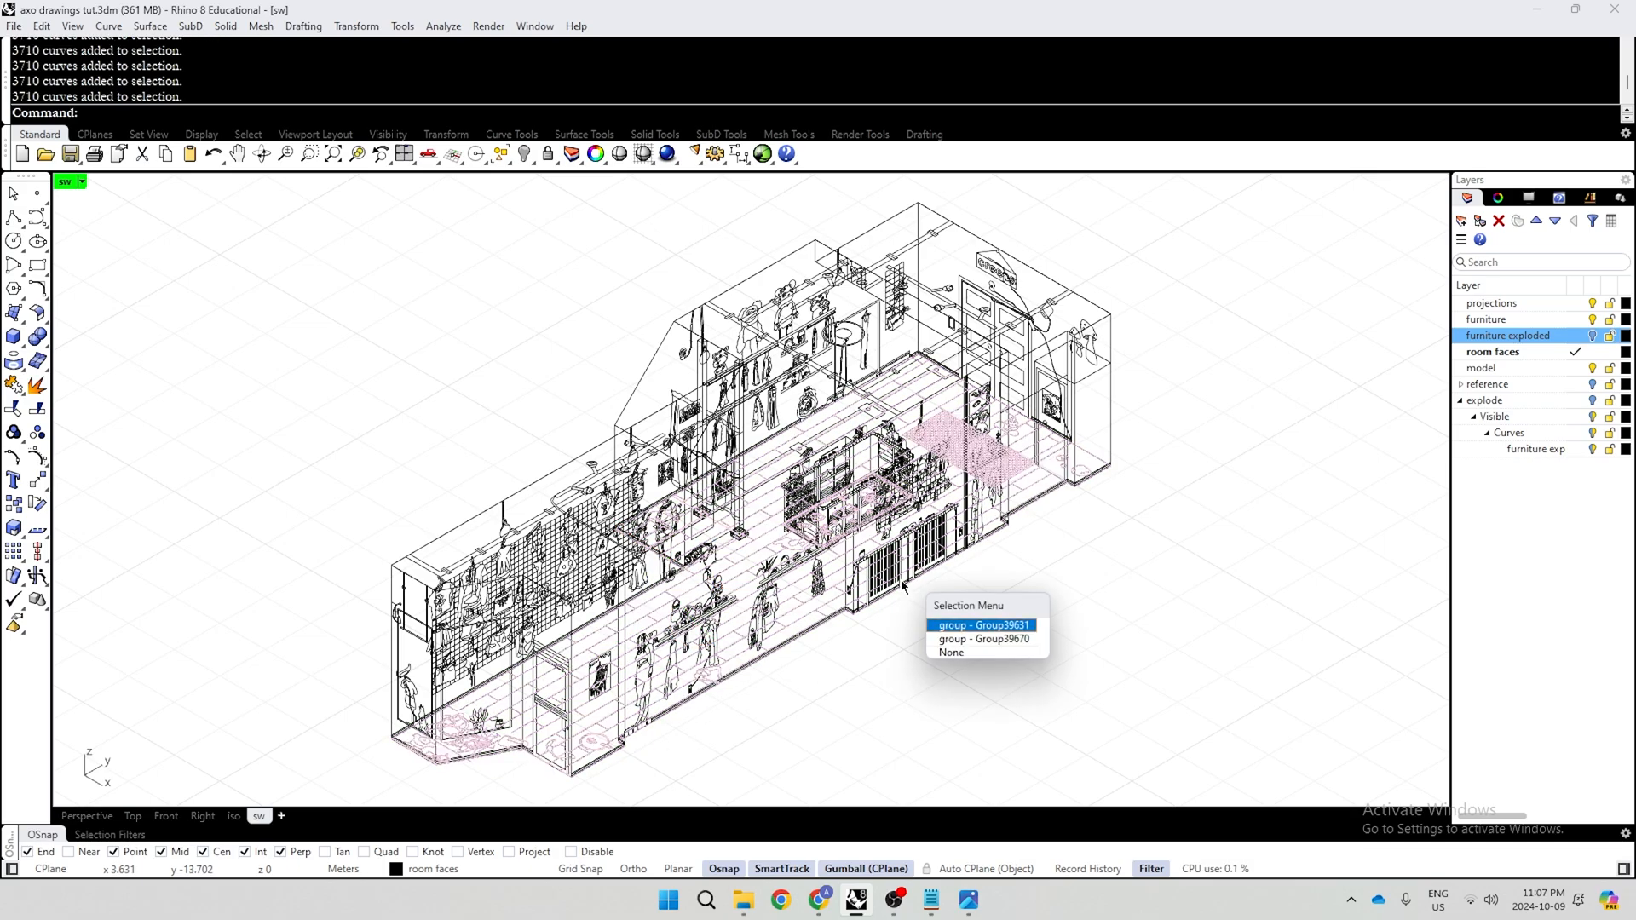
pyautogui.click(994, 634)
pyautogui.press('Delete')
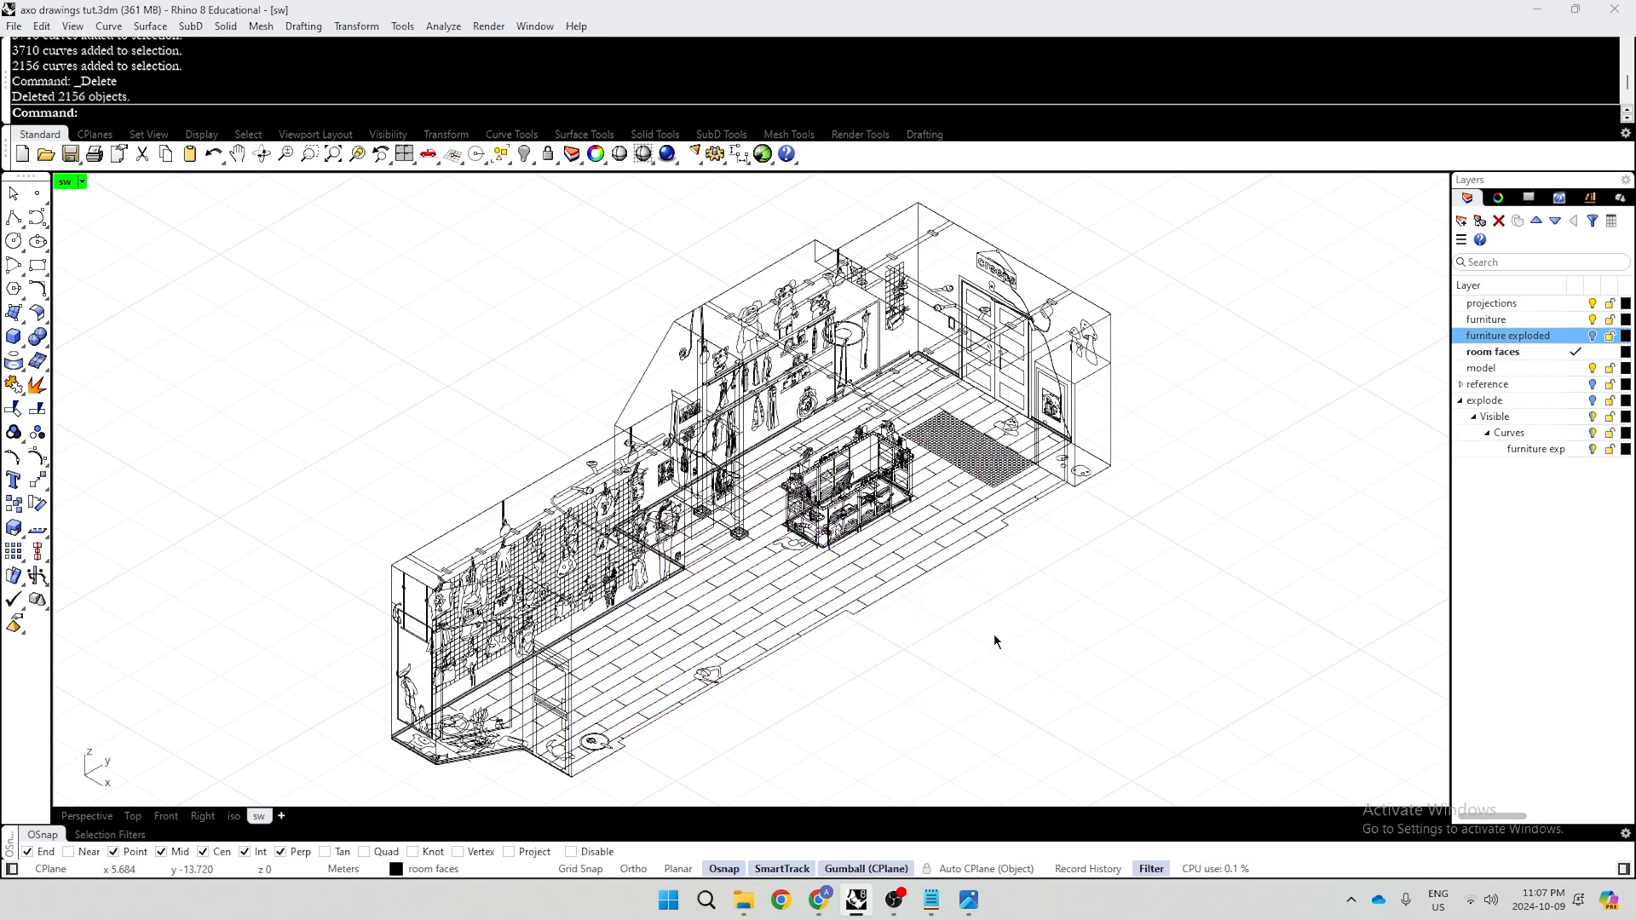
pyautogui.click(1052, 305)
pyautogui.press('Delete')
pyautogui.click(562, 716)
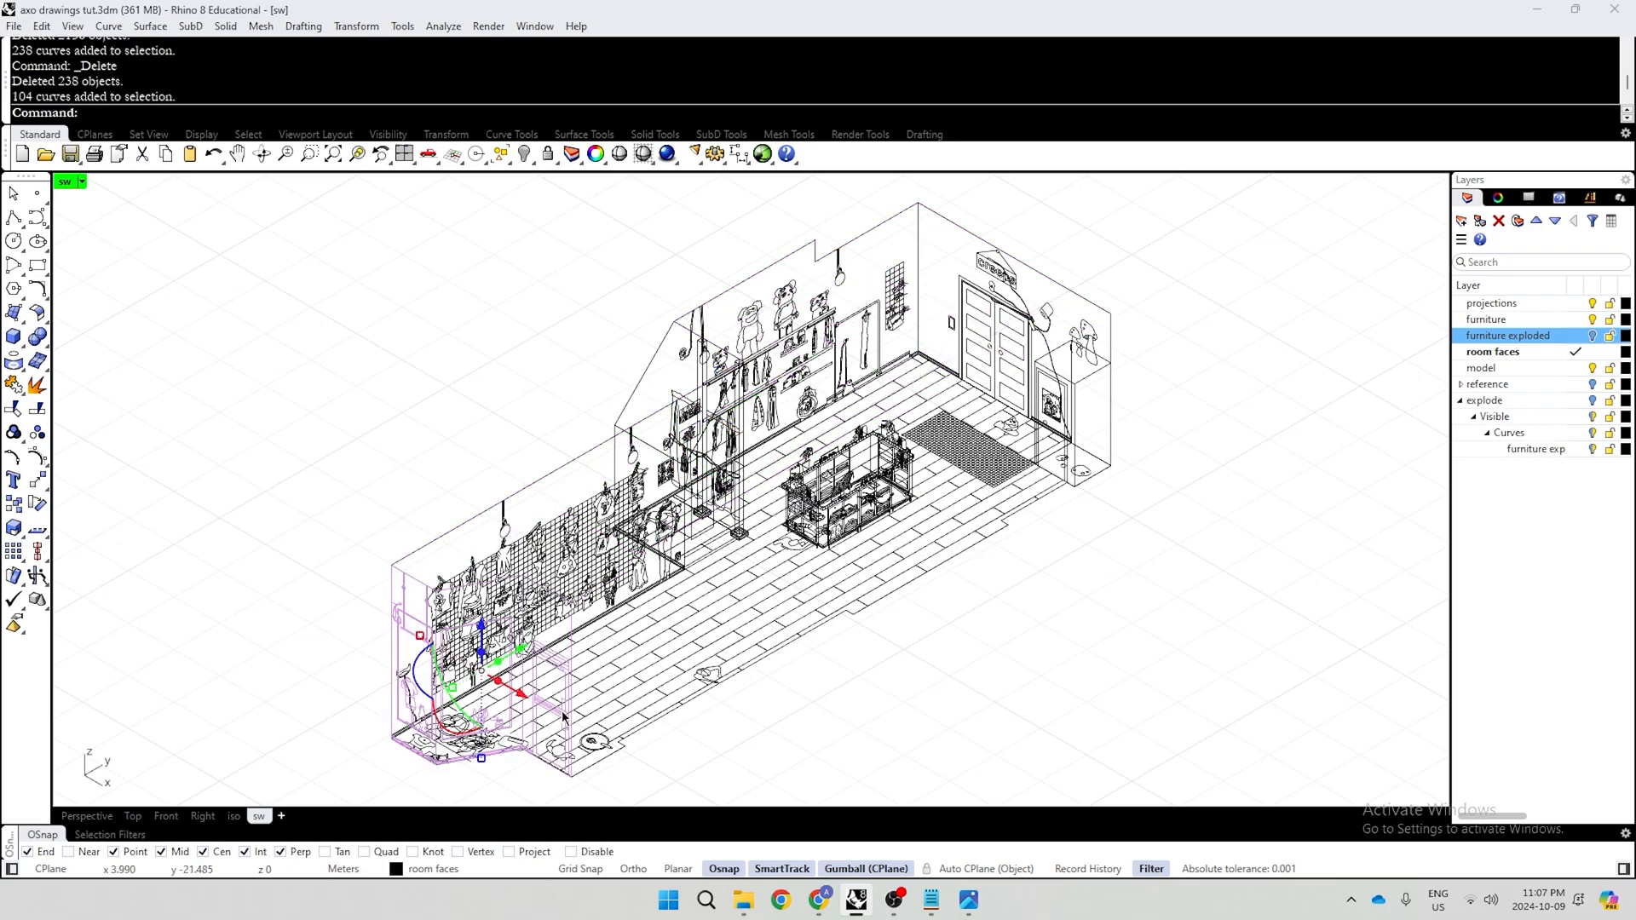
pyautogui.press('Delete')
# Create a Make2D drawing of all remaining room faces from the southeast isometric view, with se iso as the output layer
pyautogui.scroll(-2, 1228, 418)
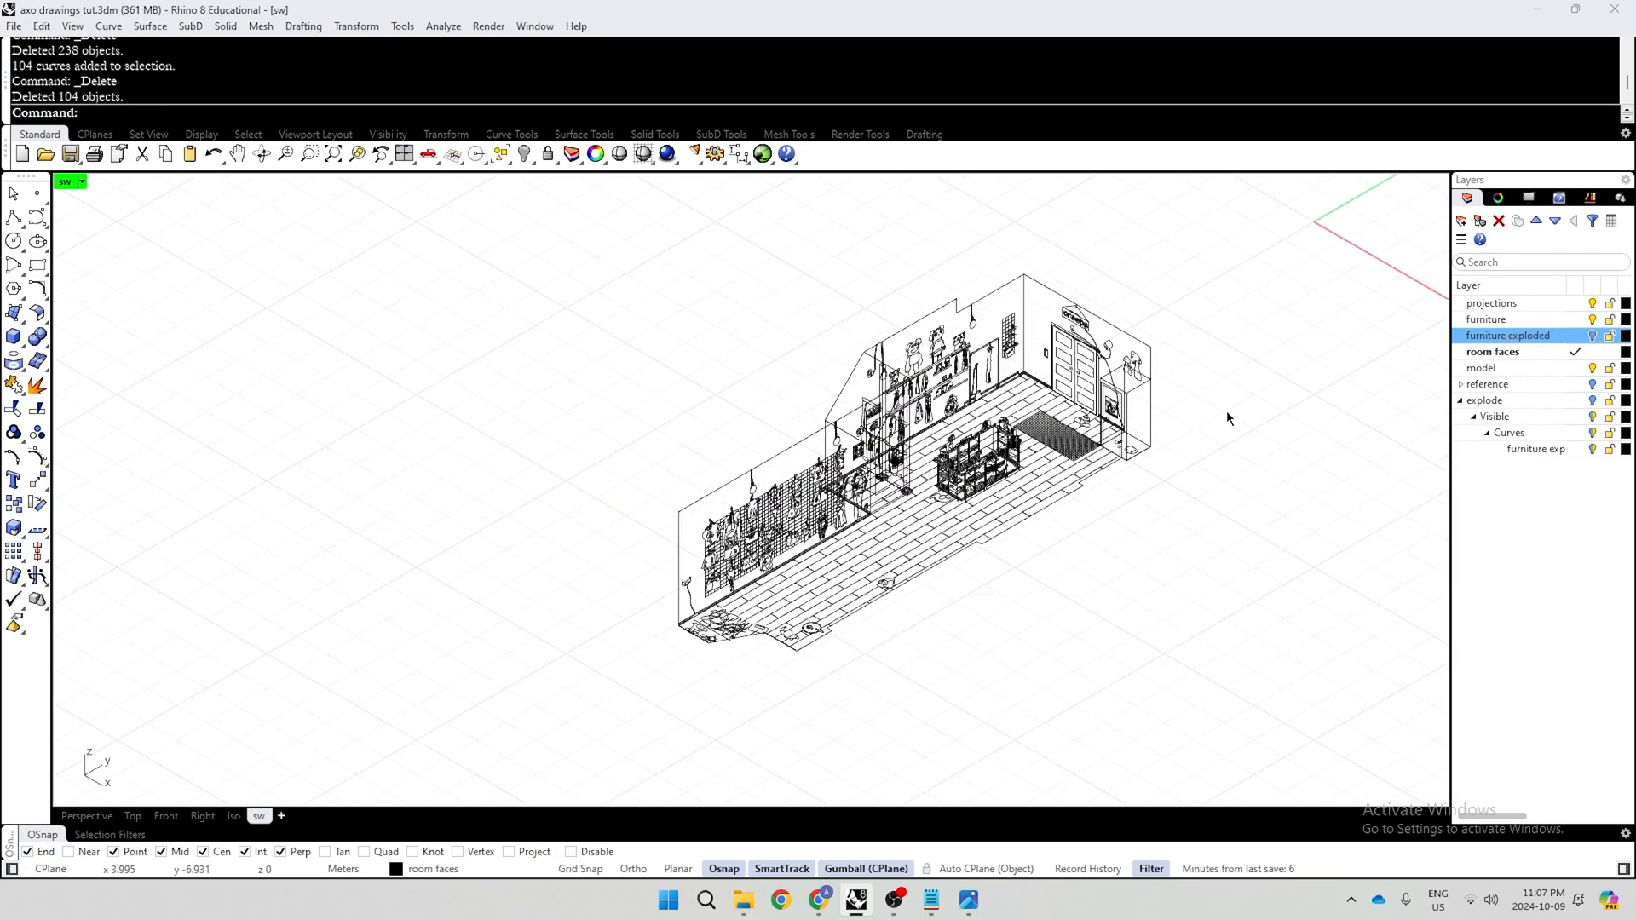
pyautogui.hotkey('ctrl', 'a')
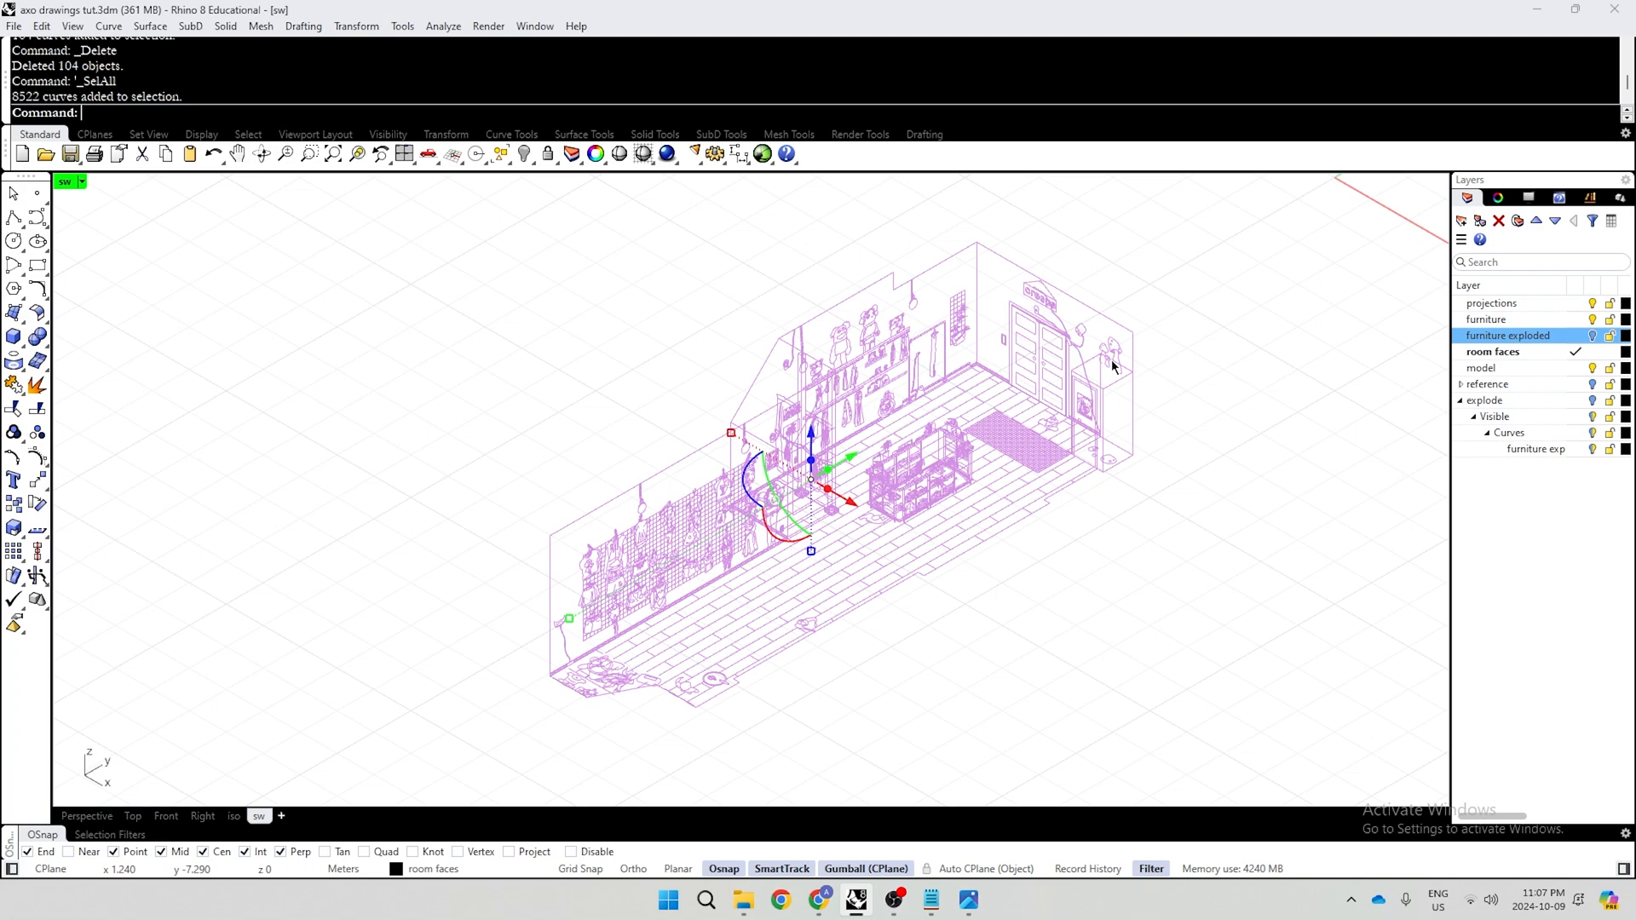
pyautogui.write('make2d')
pyautogui.press('Return')
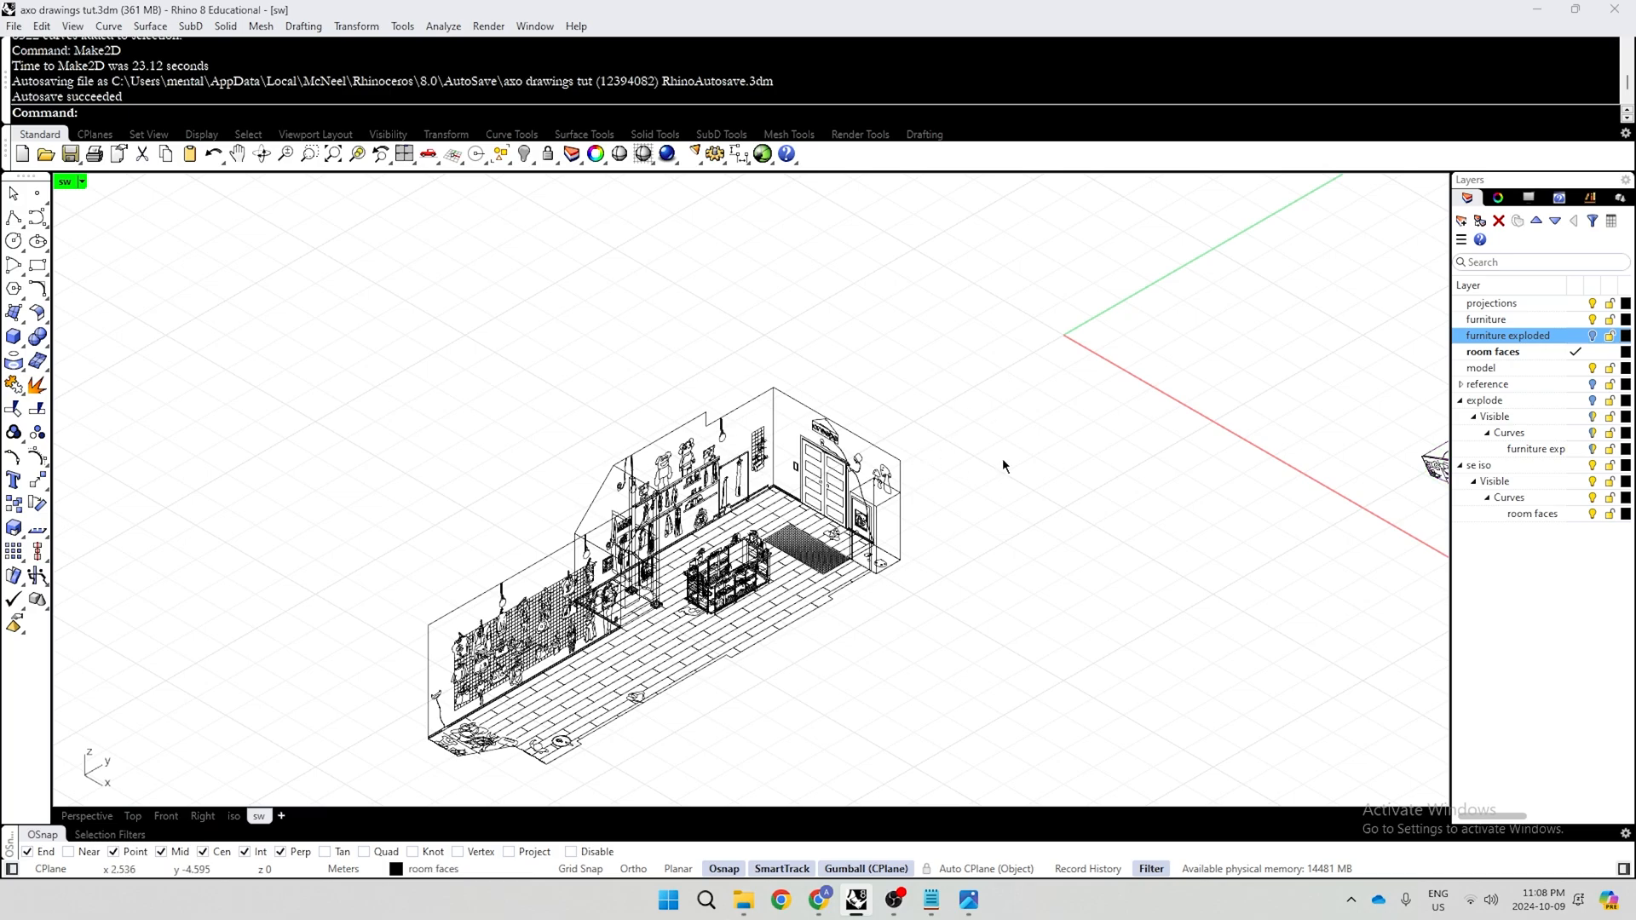
# Examine the original 3D room from another angle to distinguish it from the flat Make2D output
pyautogui.moveTo(1005, 464)
pyautogui.mouseDown(button='right')
pyautogui.moveTo(1038, 525)
pyautogui.moveTo(1099, 555)
pyautogui.moveTo(929, 440)
pyautogui.moveTo(946, 464)
pyautogui.mouseUp(button='right')
pyautogui.moveTo(973, 541); pyautogui.dragTo(545, 784)
pyautogui.click(1072, 627)
pyautogui.moveTo(724, 682); pyautogui.dragTo(946, 613, button='right')
pyautogui.scroll(7, 937, 529)
pyautogui.moveTo(1027, 392); pyautogui.dragTo(737, 635)
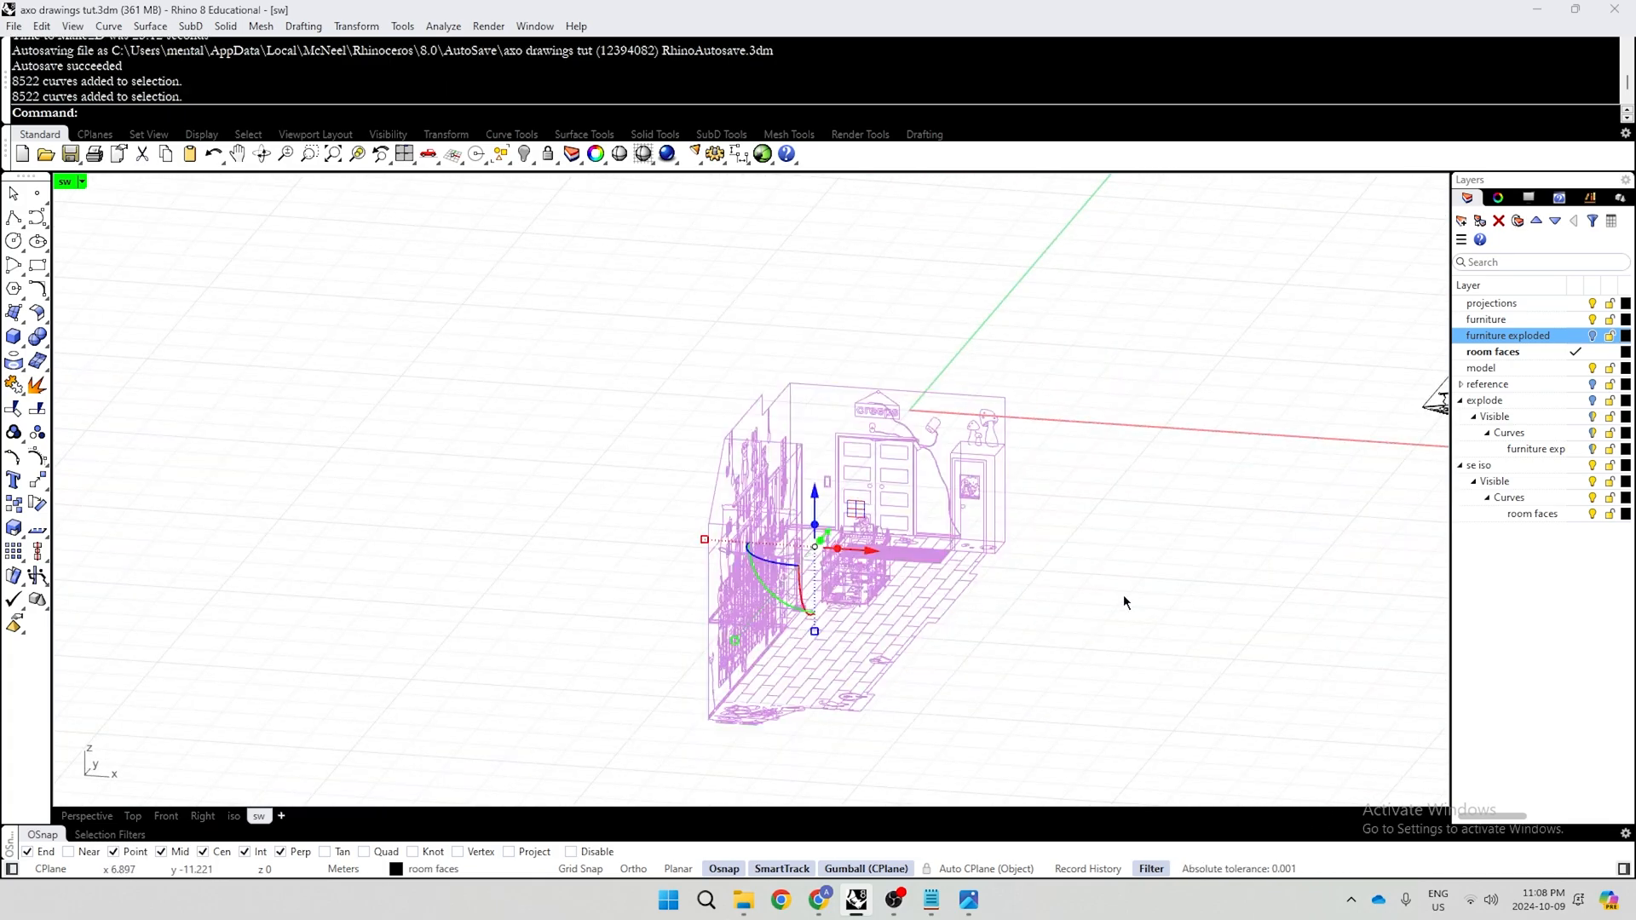
pyautogui.click(1123, 594)
pyautogui.moveTo(1116, 588); pyautogui.dragTo(1052, 652, button='right')
# Examine the flat Make2D isometric drawing, checking a floor line and the overlapping linework along the walls and the furniture
pyautogui.scroll(-4, 1057, 644)
pyautogui.moveTo(1314, 368); pyautogui.dragTo(1016, 584, button='right')
pyautogui.scroll(9, 1012, 373)
pyautogui.moveTo(1014, 374); pyautogui.dragTo(1006, 558, button='right')
pyautogui.scroll(6, 870, 496)
pyautogui.click(972, 409)
pyautogui.click(1154, 564)
pyautogui.scroll(-6, 1155, 571)
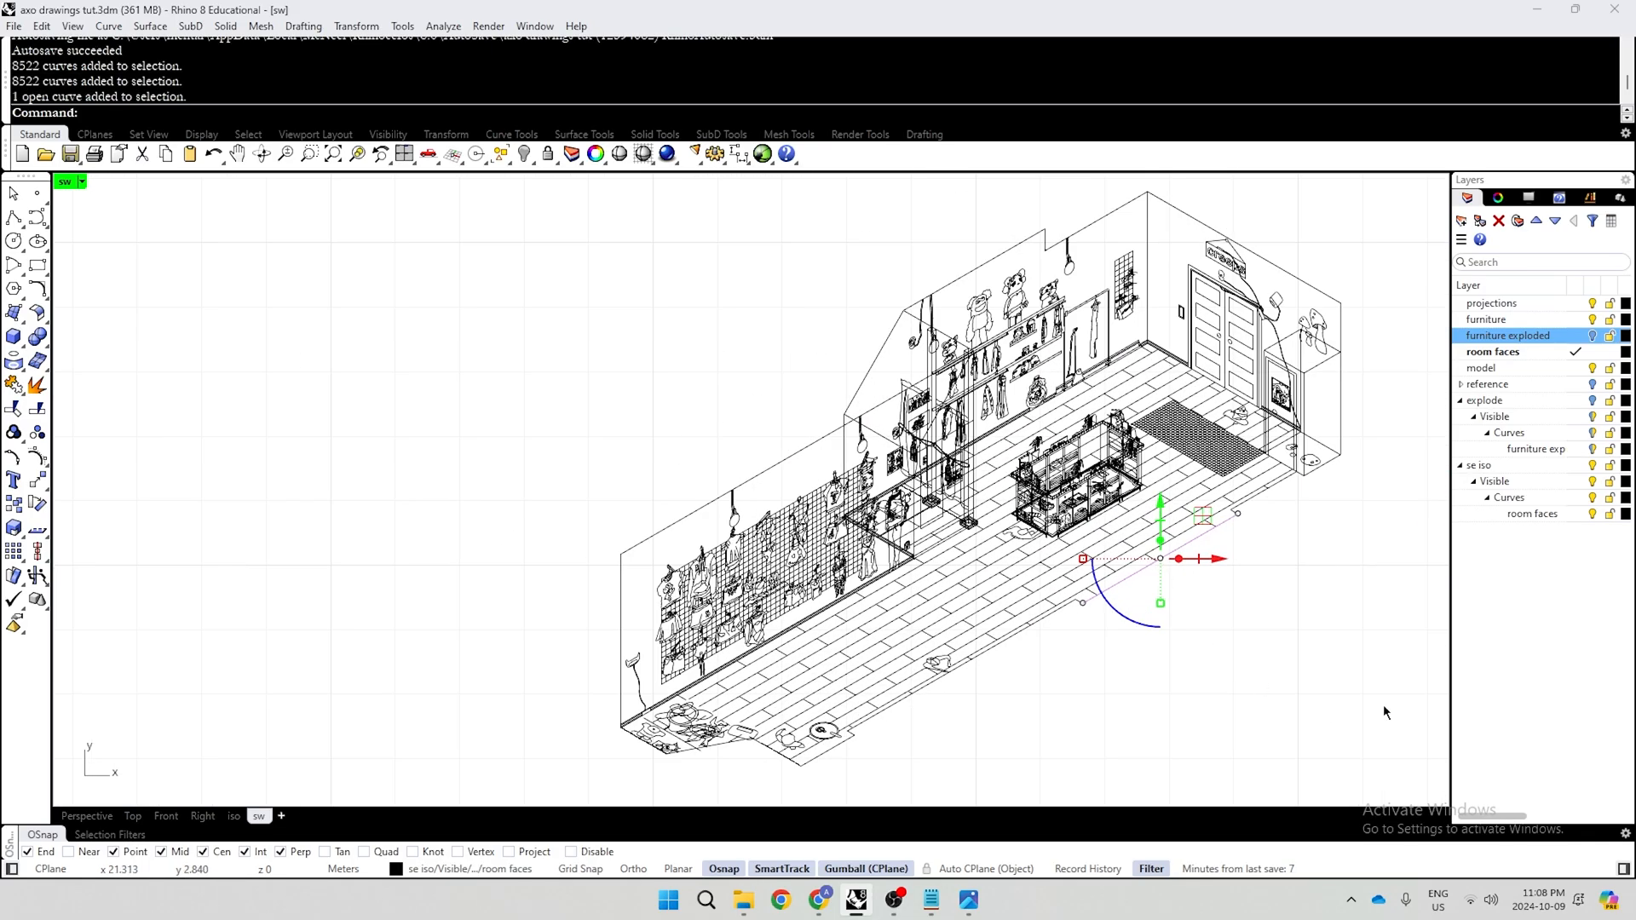
pyautogui.click(1385, 711)
pyautogui.scroll(12, 1193, 252)
pyautogui.scroll(-12, 891, 334)
pyautogui.scroll(5, 647, 458)
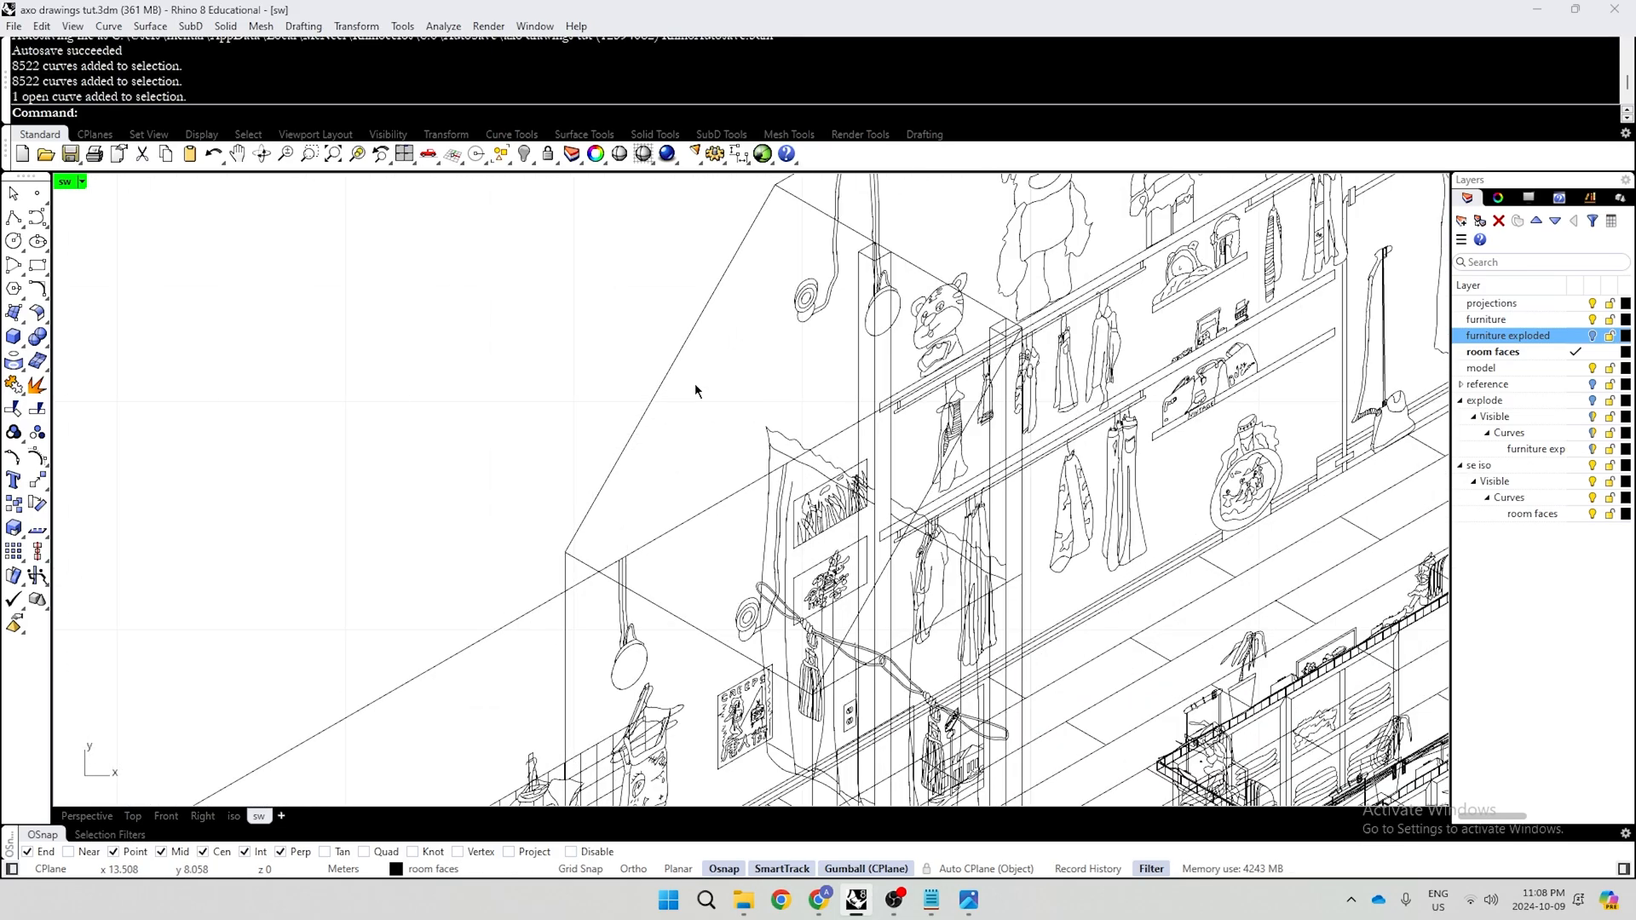
pyautogui.scroll(-5, 818, 407)
pyautogui.scroll(5, 530, 624)
pyautogui.scroll(-5, 563, 581)
pyautogui.scroll(-8, 963, 444)
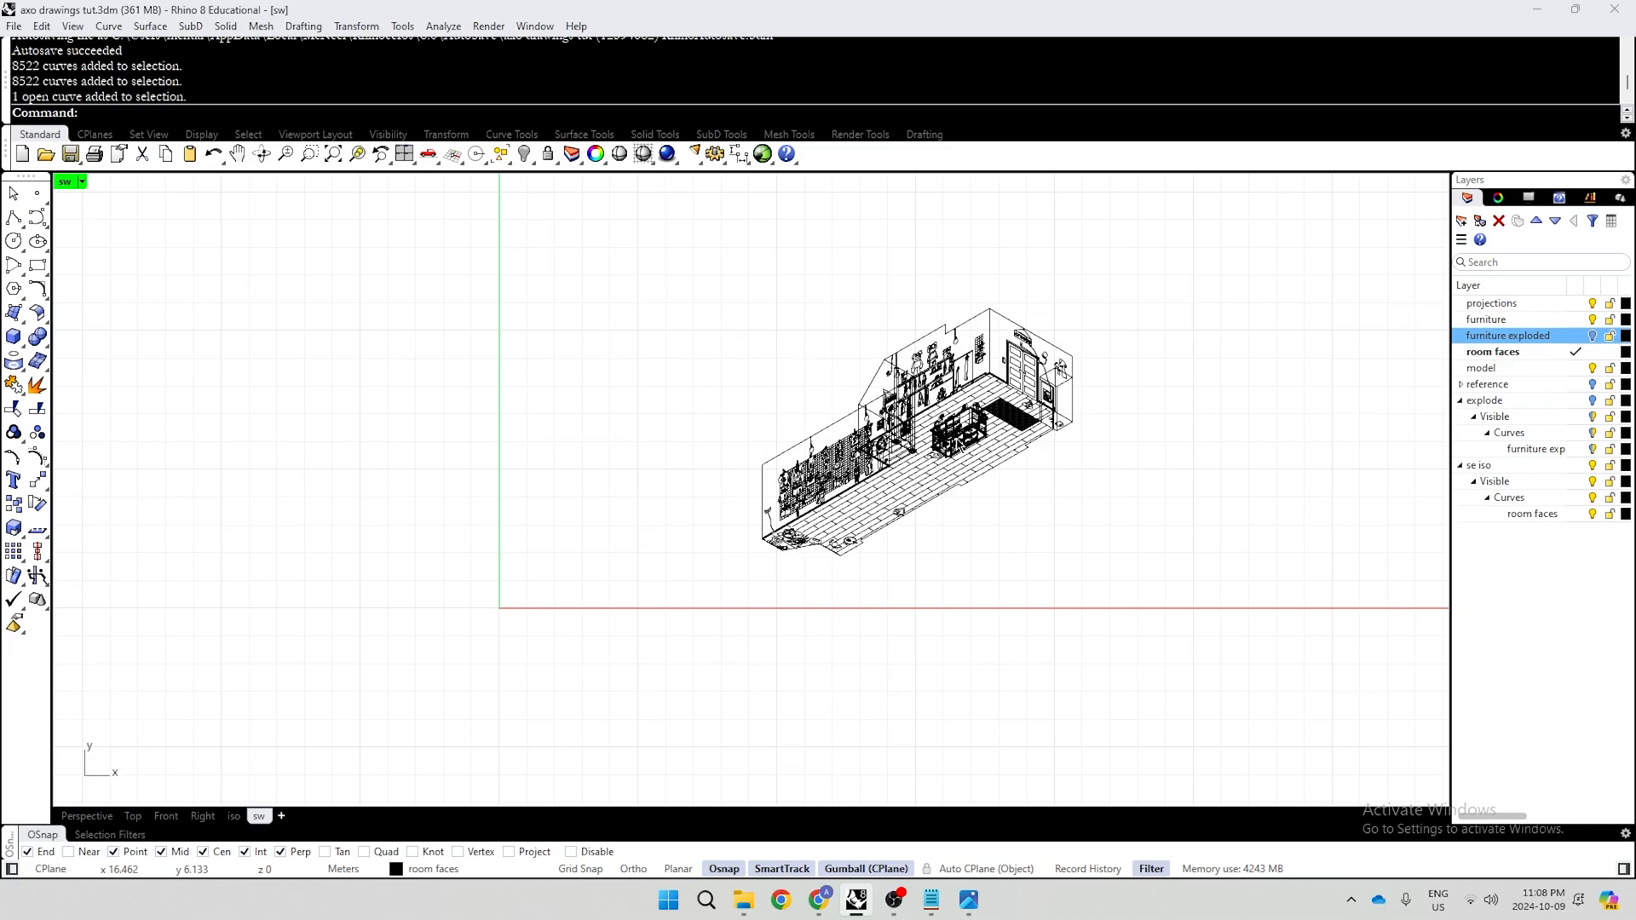
pyautogui.scroll(6, 1100, 320)
pyautogui.scroll(-5, 1098, 275)
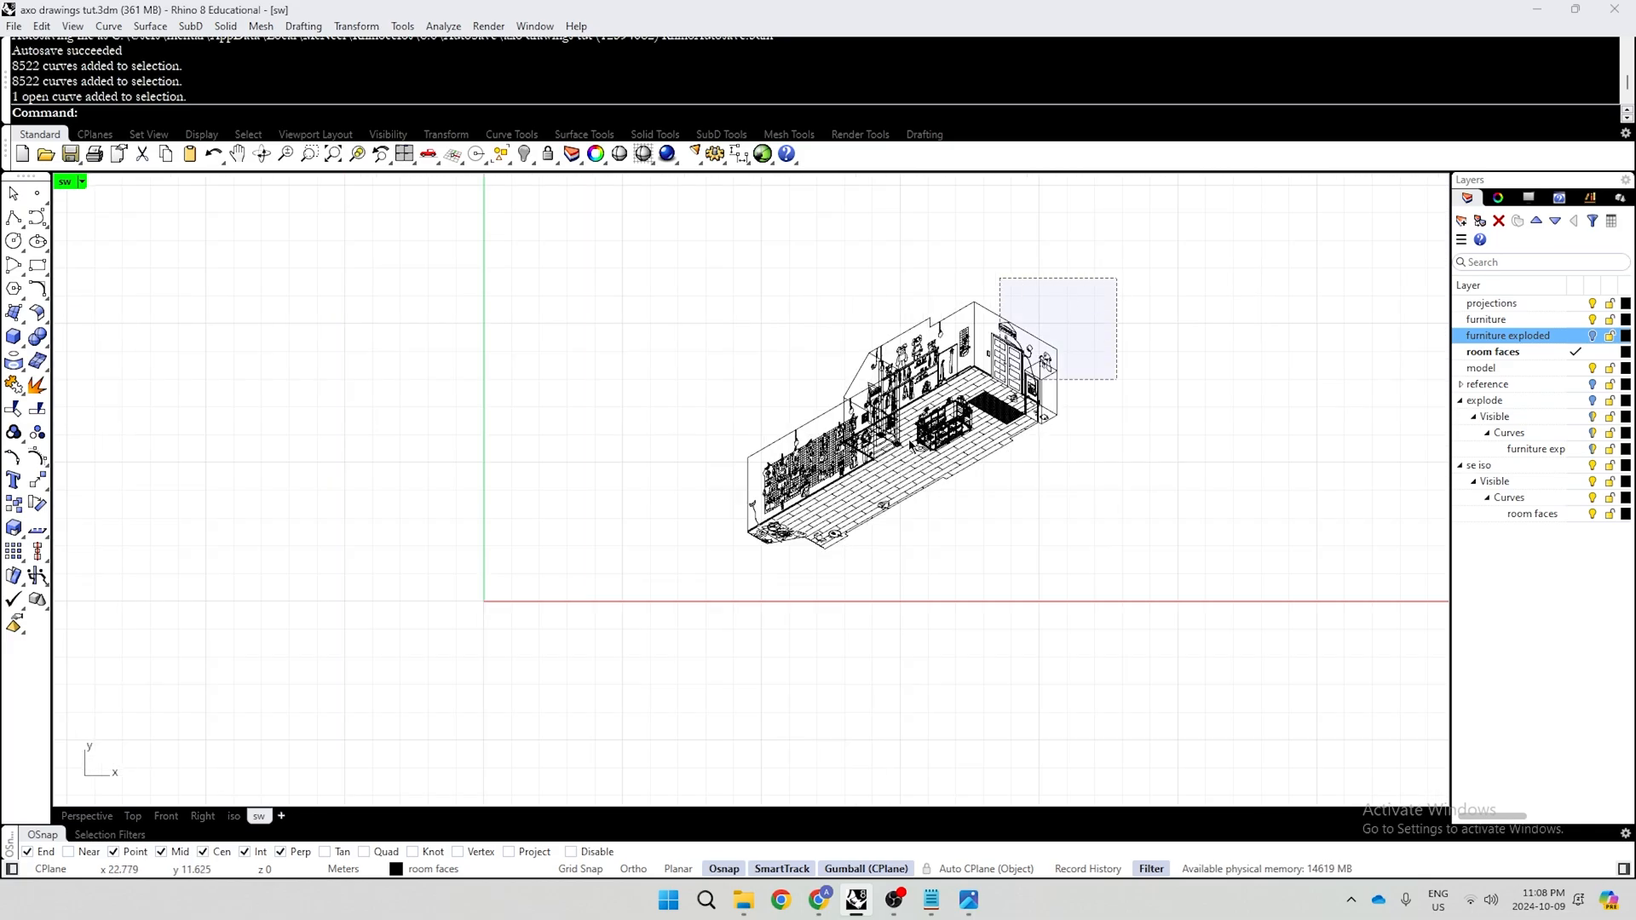
# Hide the se iso layer
pyautogui.click(1592, 465)
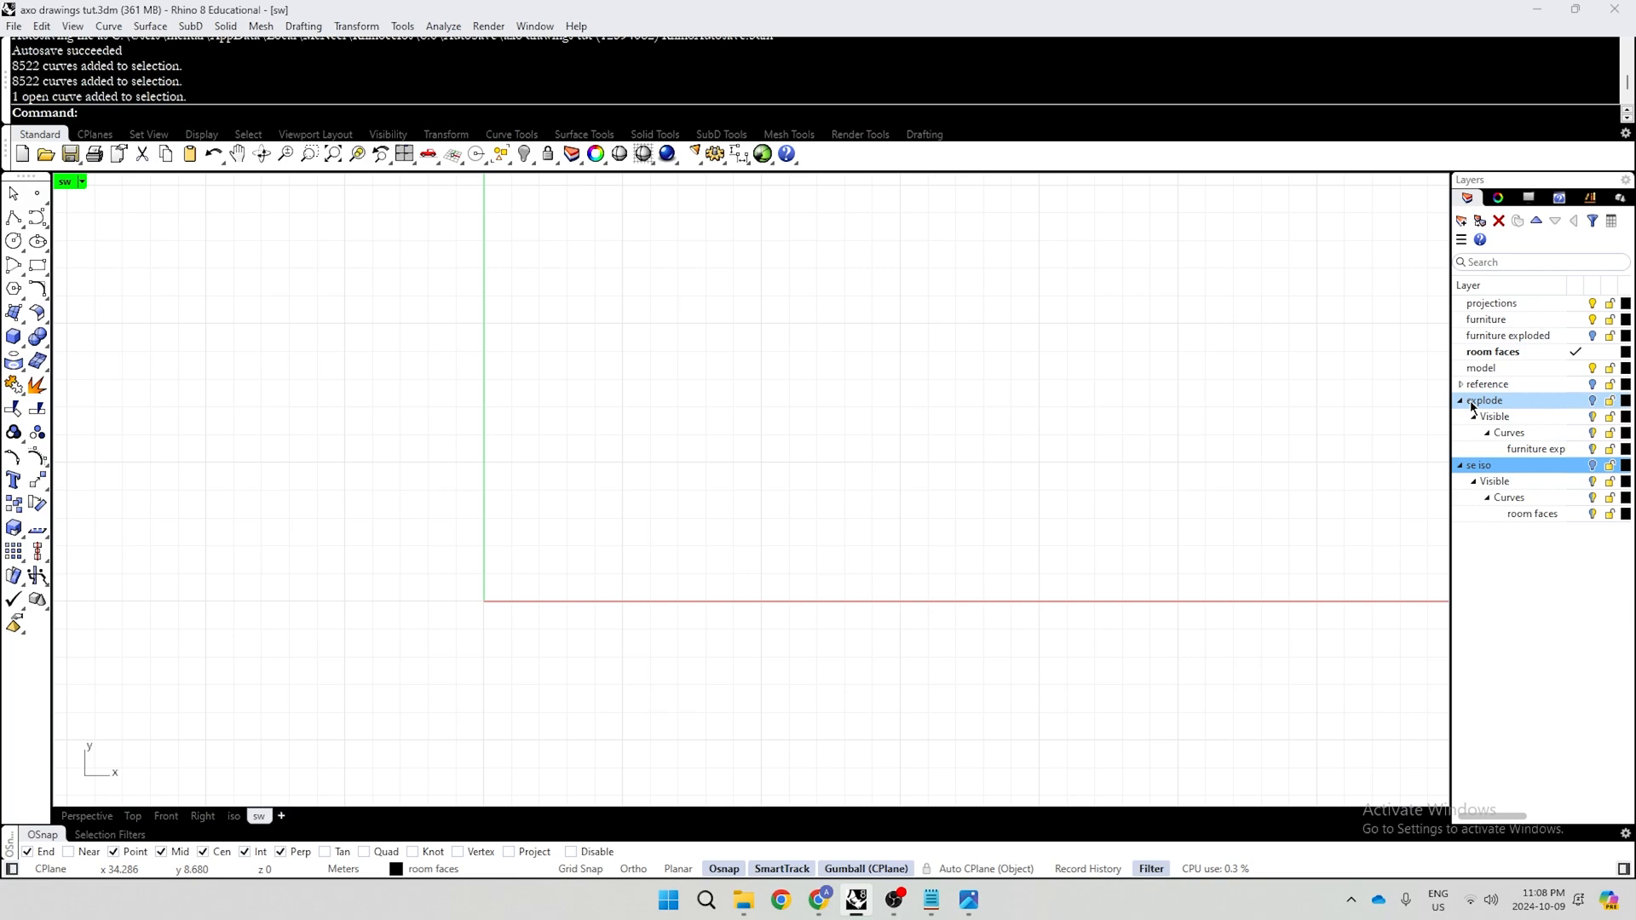
# Collapse the explode and se iso layer groups and show the isolated folded-up room in plan in the Top view
pyautogui.click(1484, 401)
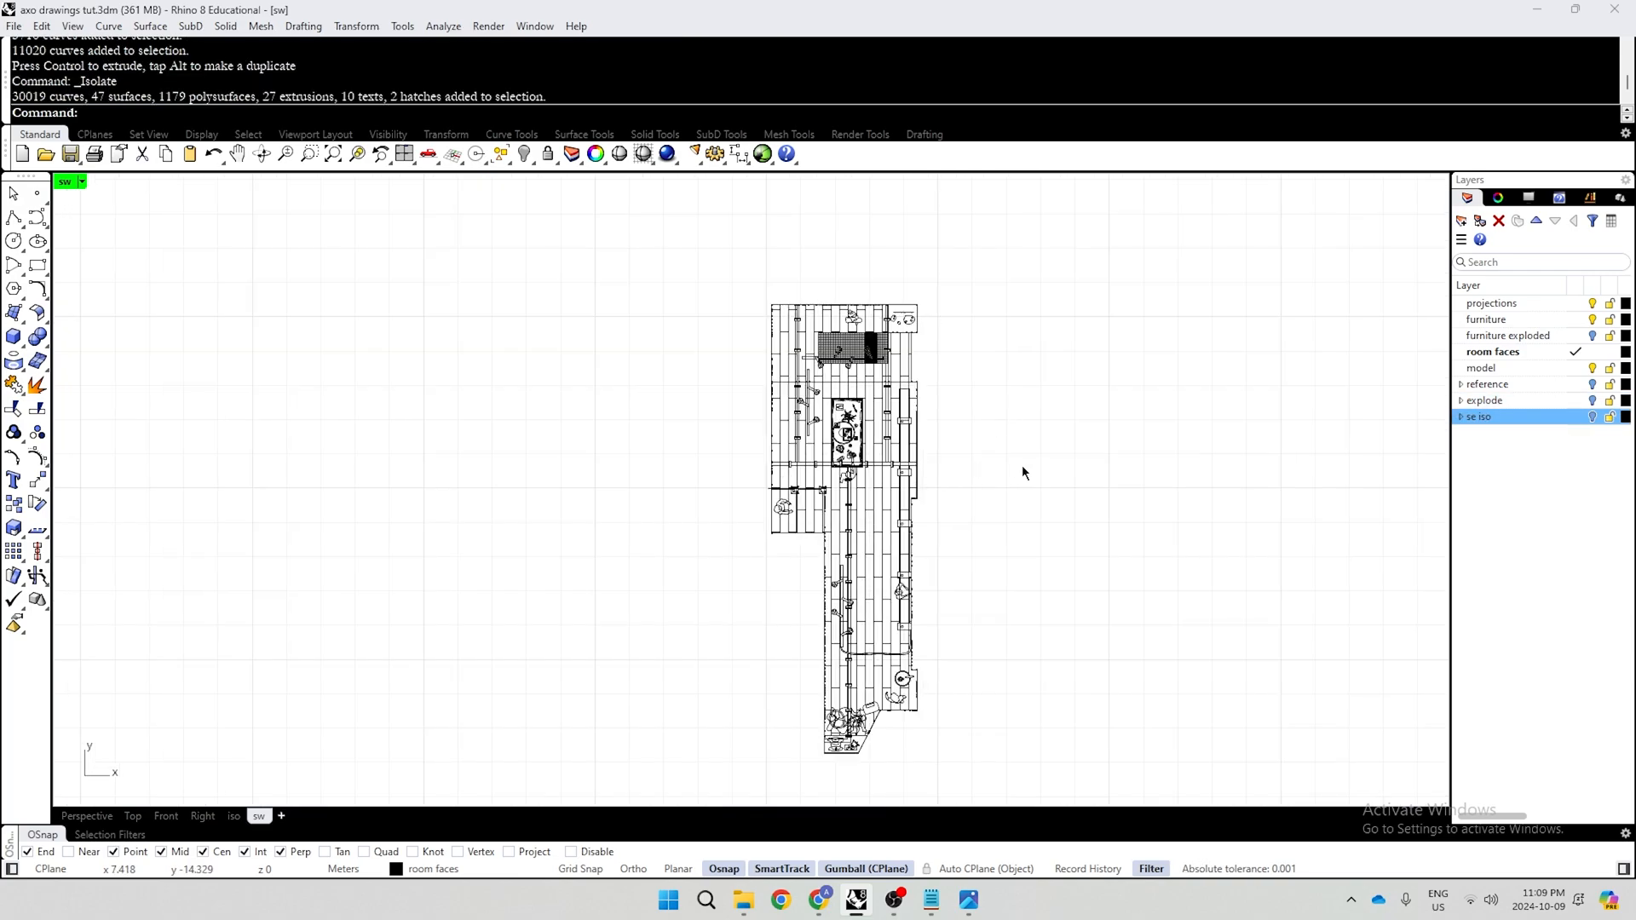
pyautogui.moveTo(1073, 523); pyautogui.dragTo(1071, 501, button='right')
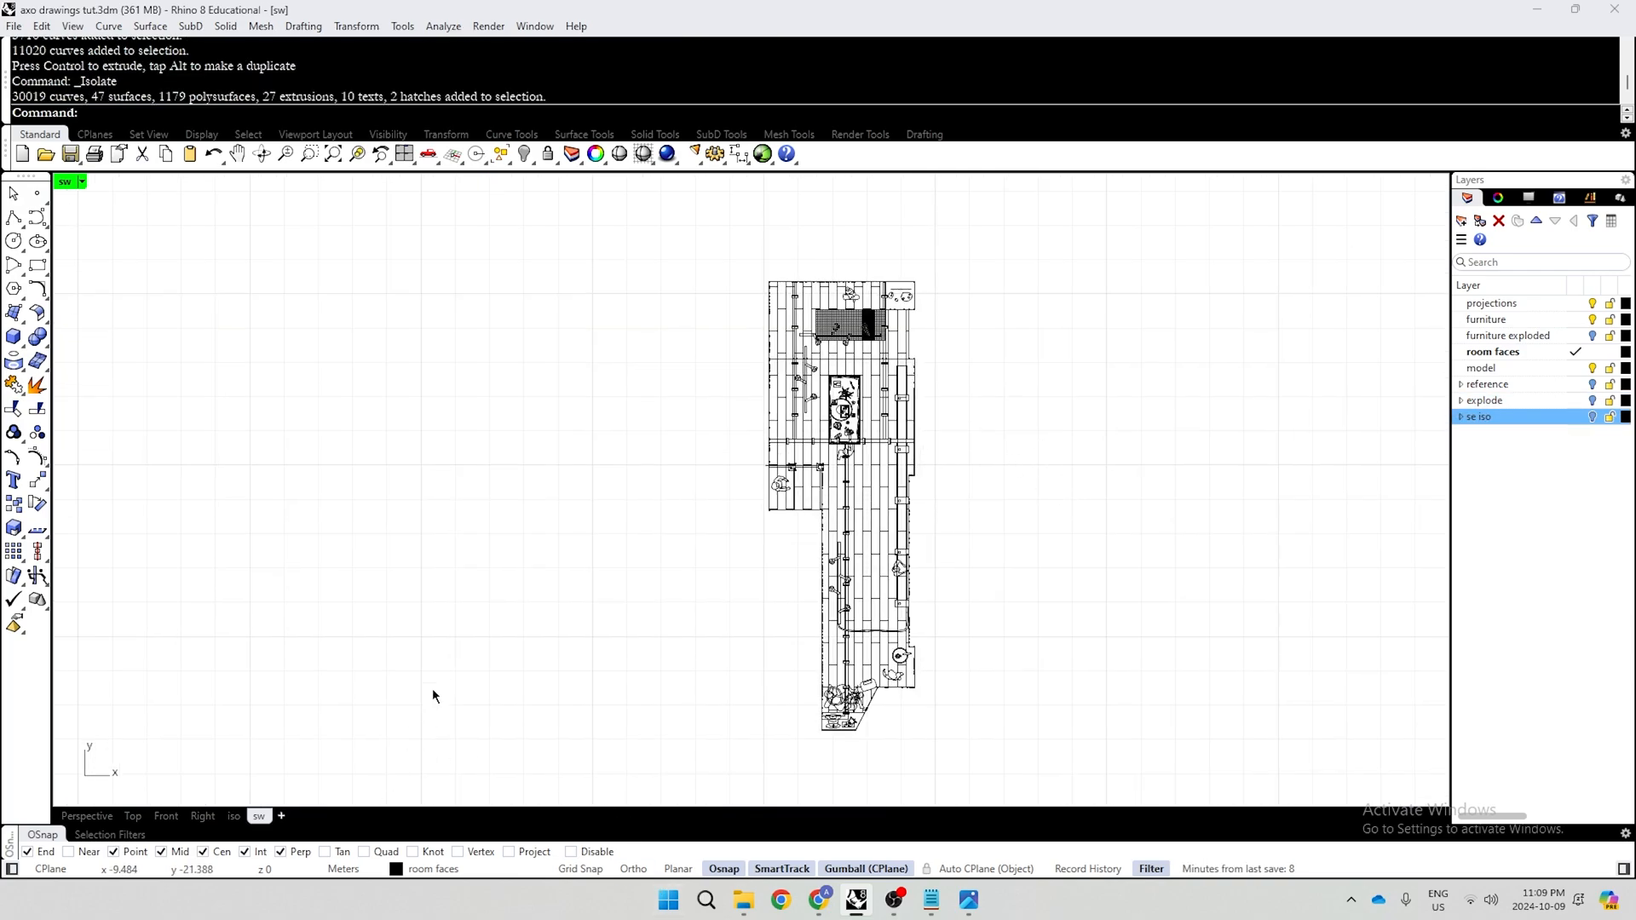
pyautogui.click(132, 819)
pyautogui.scroll(-7, 866, 621)
pyautogui.moveTo(865, 623); pyautogui.dragTo(1117, 798, button='right')
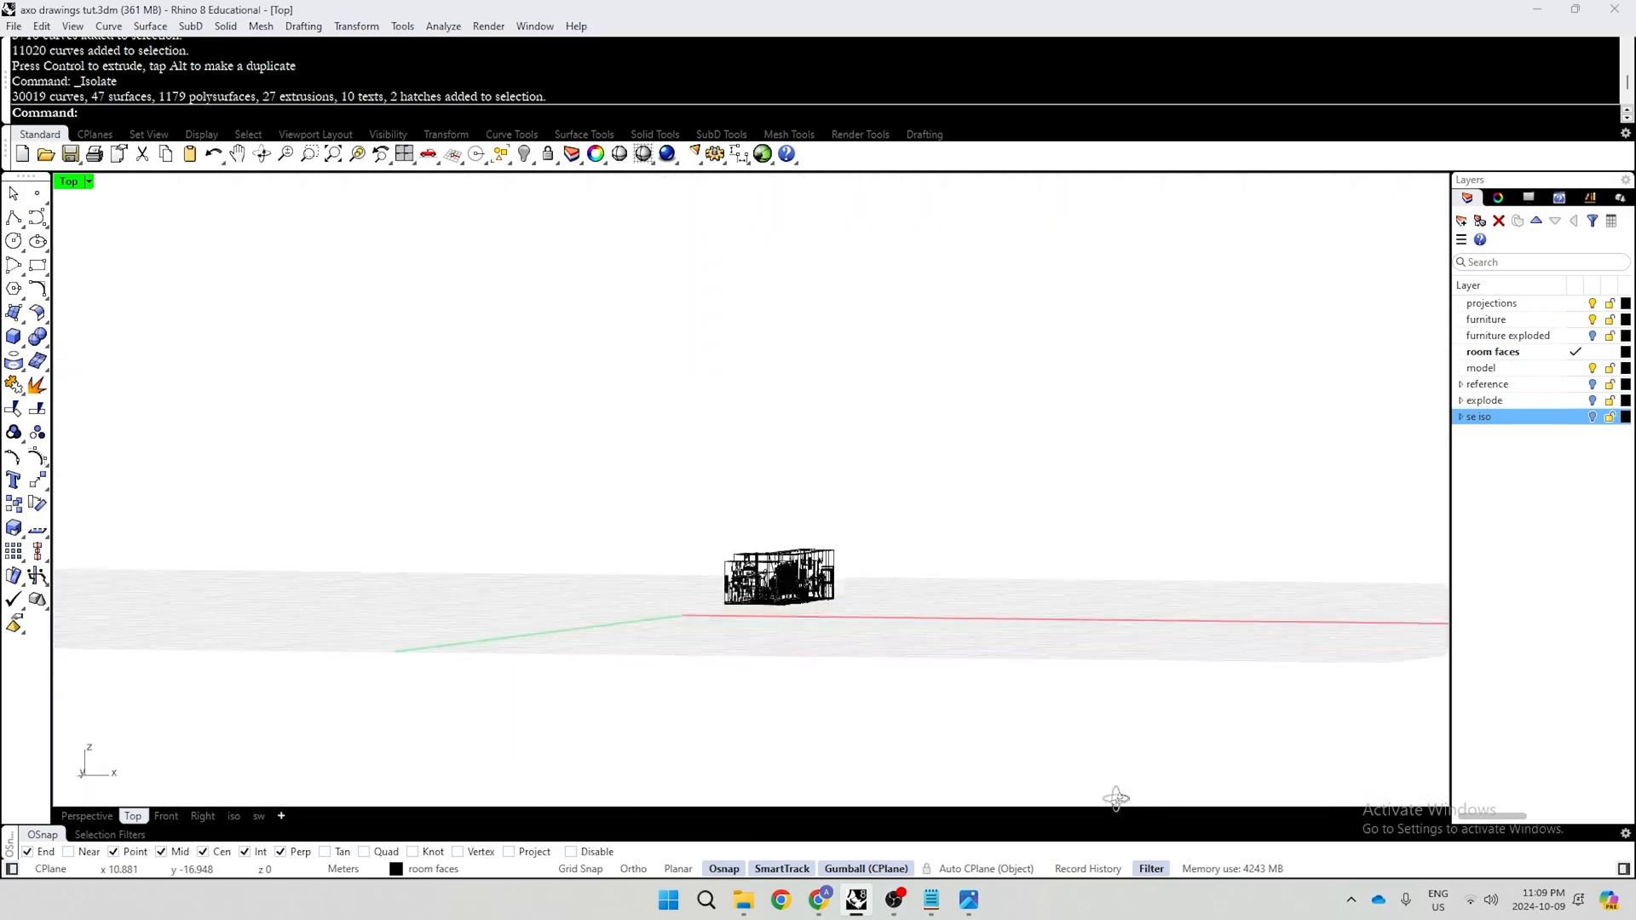
pyautogui.moveTo(946, 599); pyautogui.dragTo(862, 270, button='right')
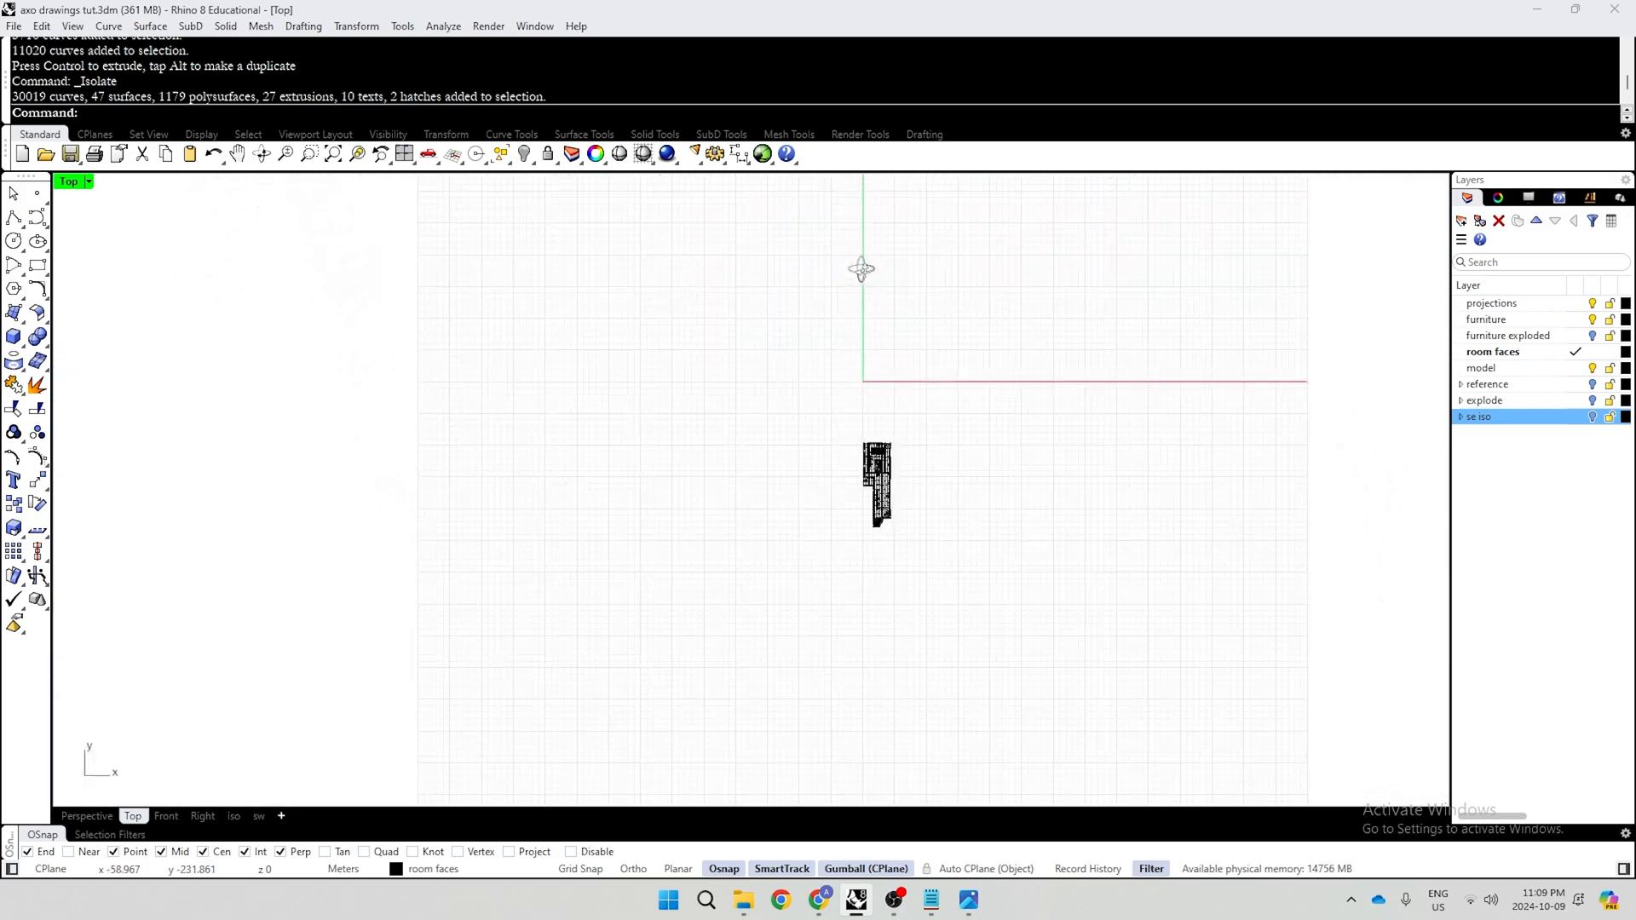
pyautogui.scroll(14, 892, 356)
pyautogui.scroll(-6, 892, 356)
pyautogui.moveTo(1024, 624); pyautogui.dragTo(991, 537, button='right')
pyautogui.scroll(4, 875, 550)
pyautogui.scroll(-8, 869, 516)
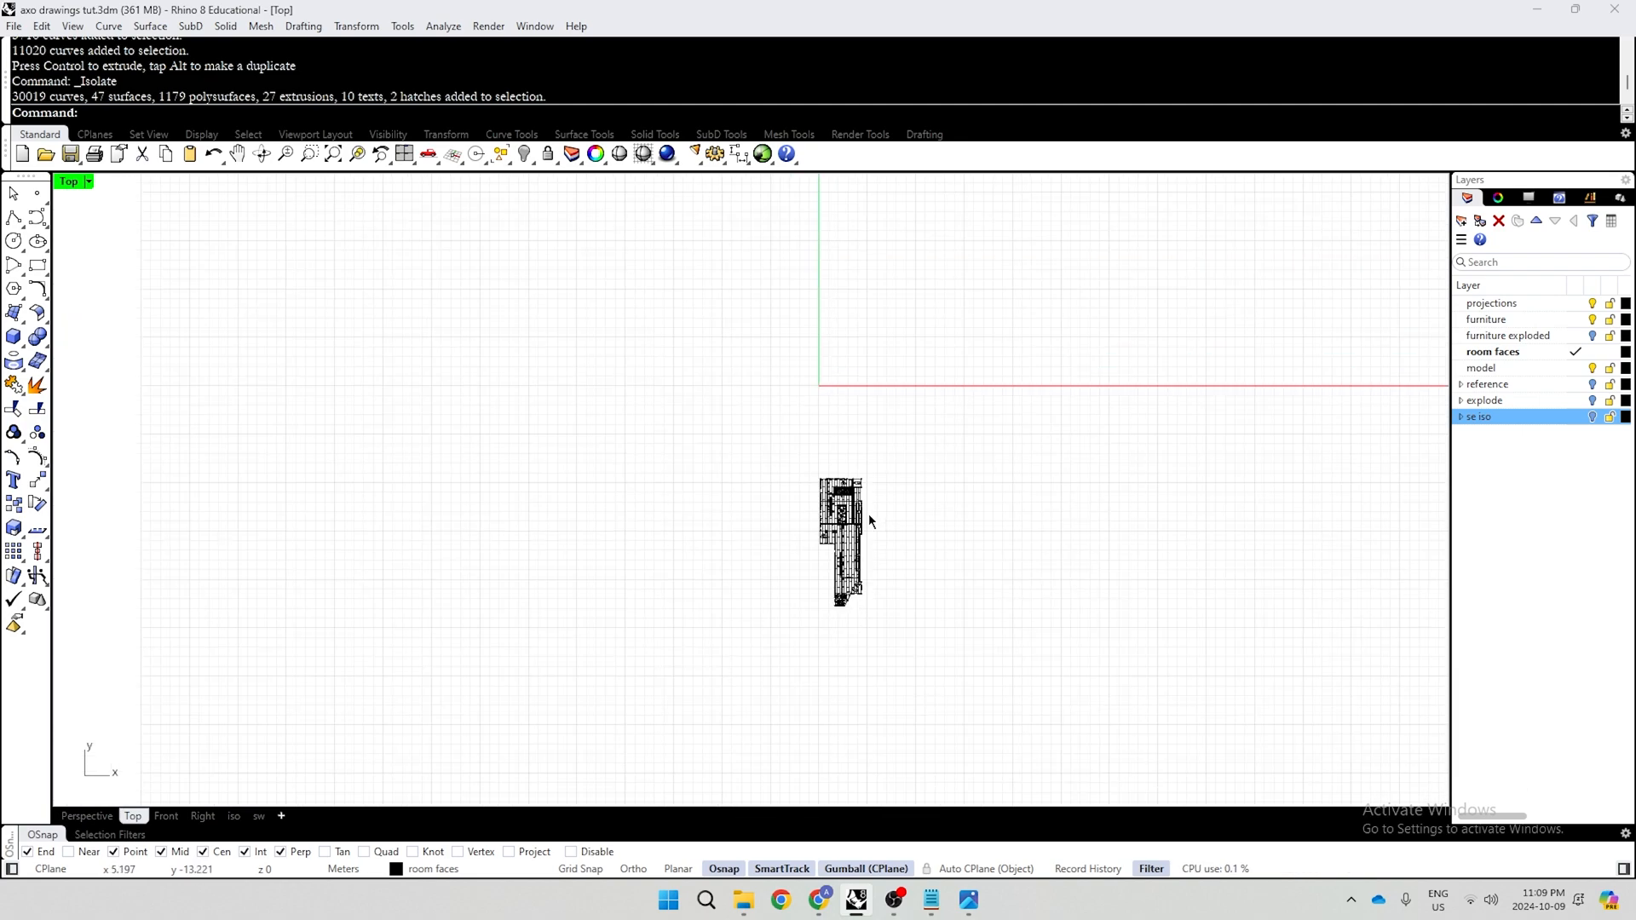
pyautogui.scroll(5, 869, 520)
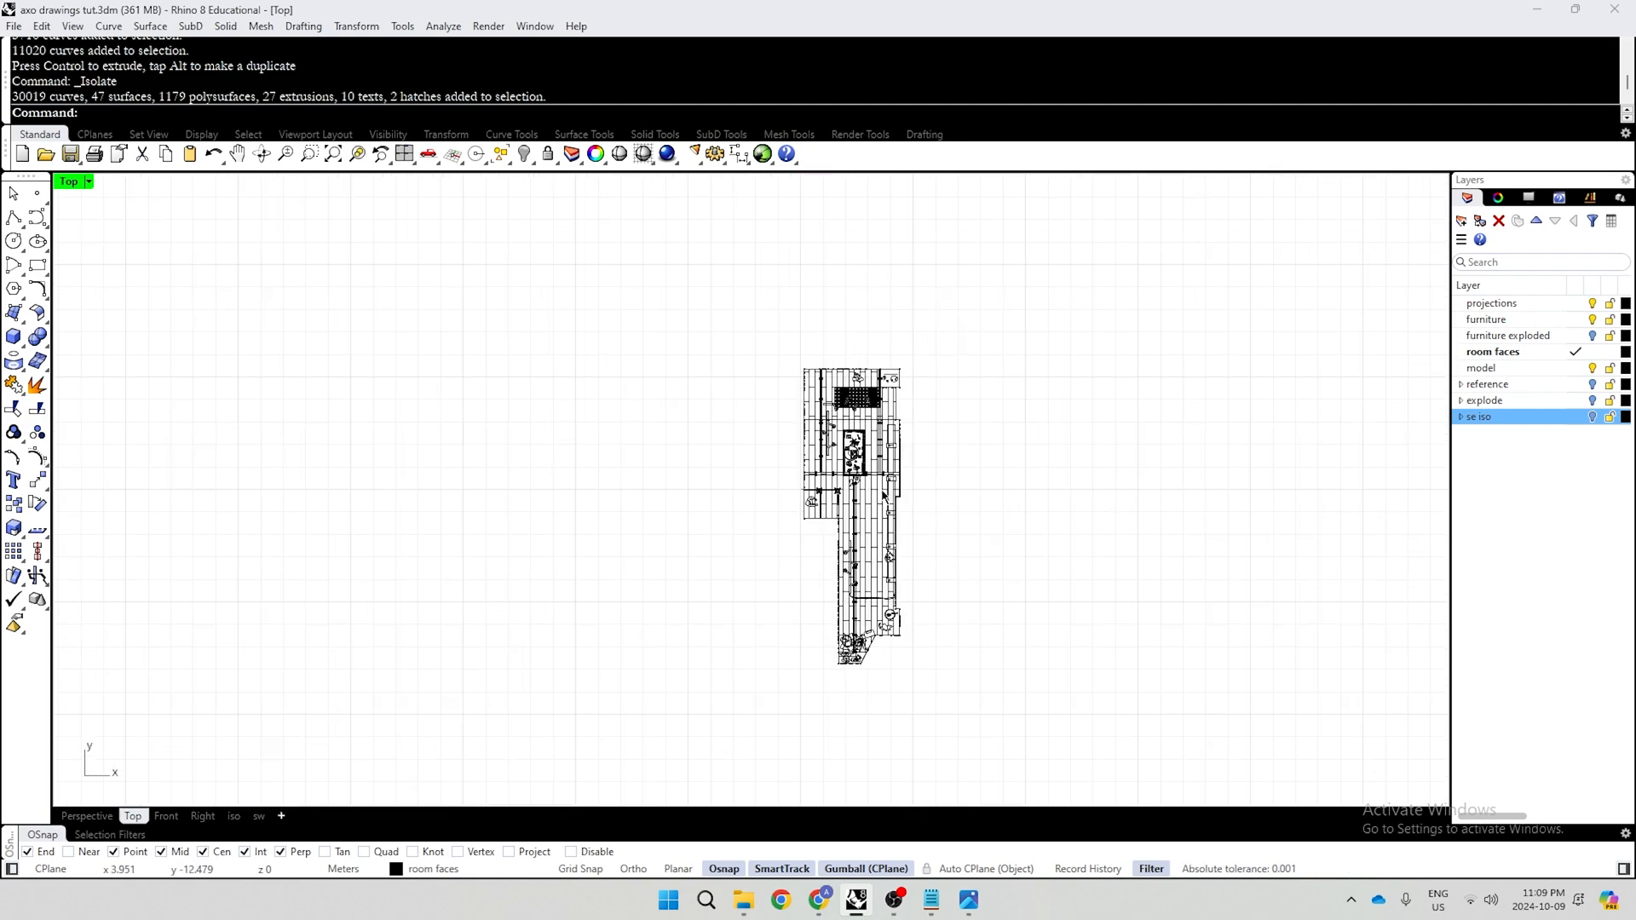
# Show all hidden objects and examine the elevation oblique reference cube near the origin
pyautogui.hotkey('ctrl', 'alt', 'h')
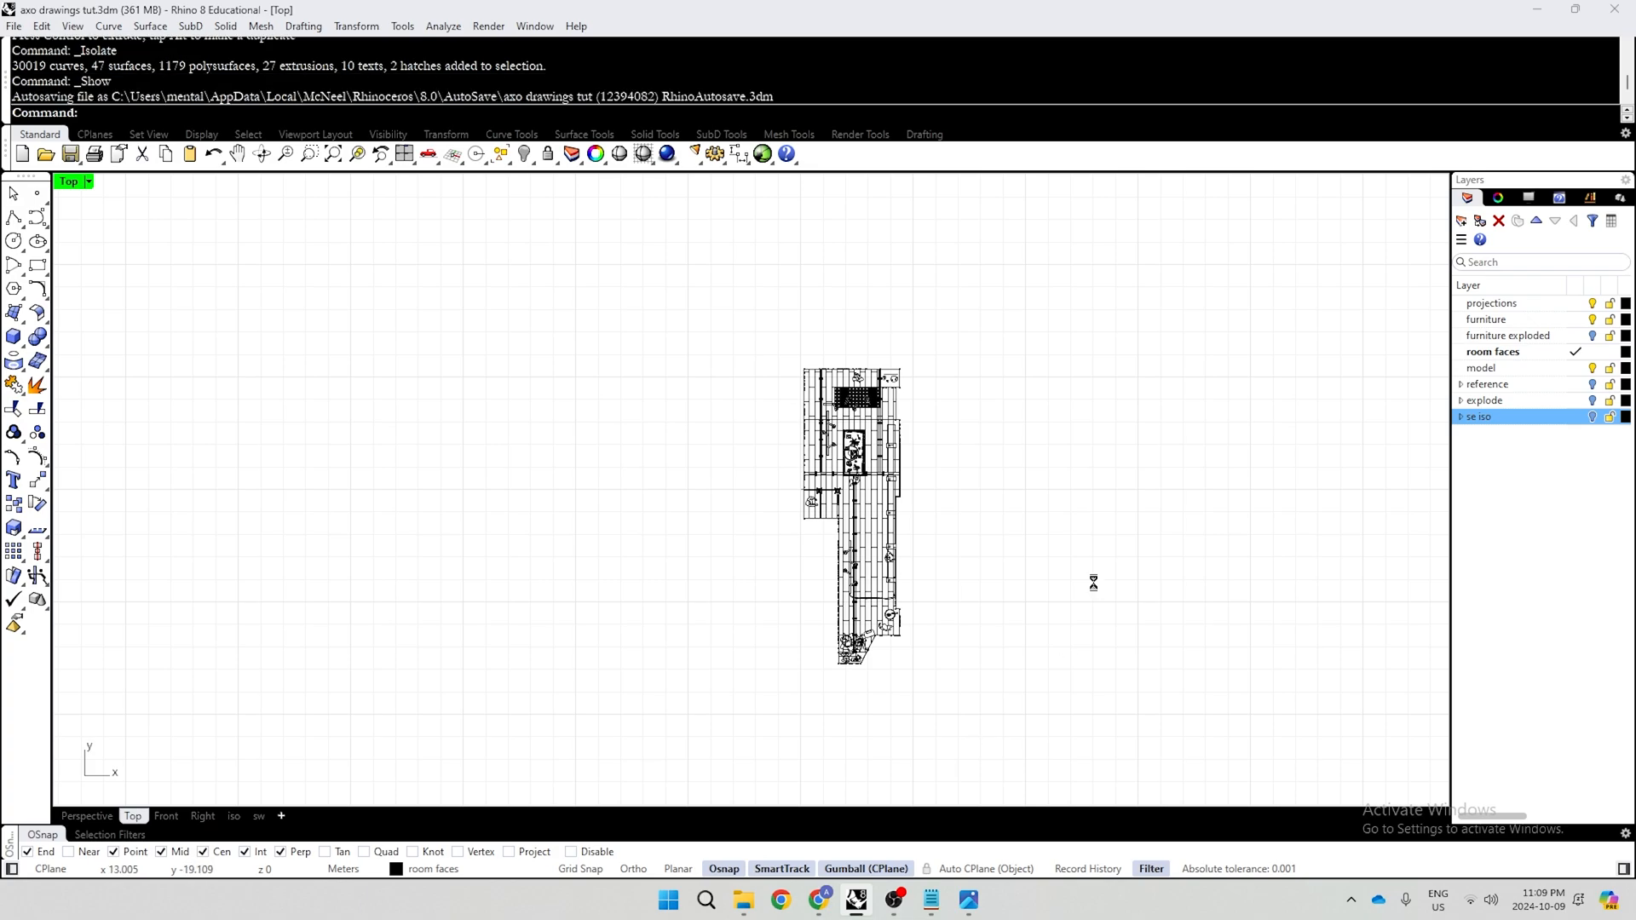
pyautogui.scroll(-1, 1022, 530)
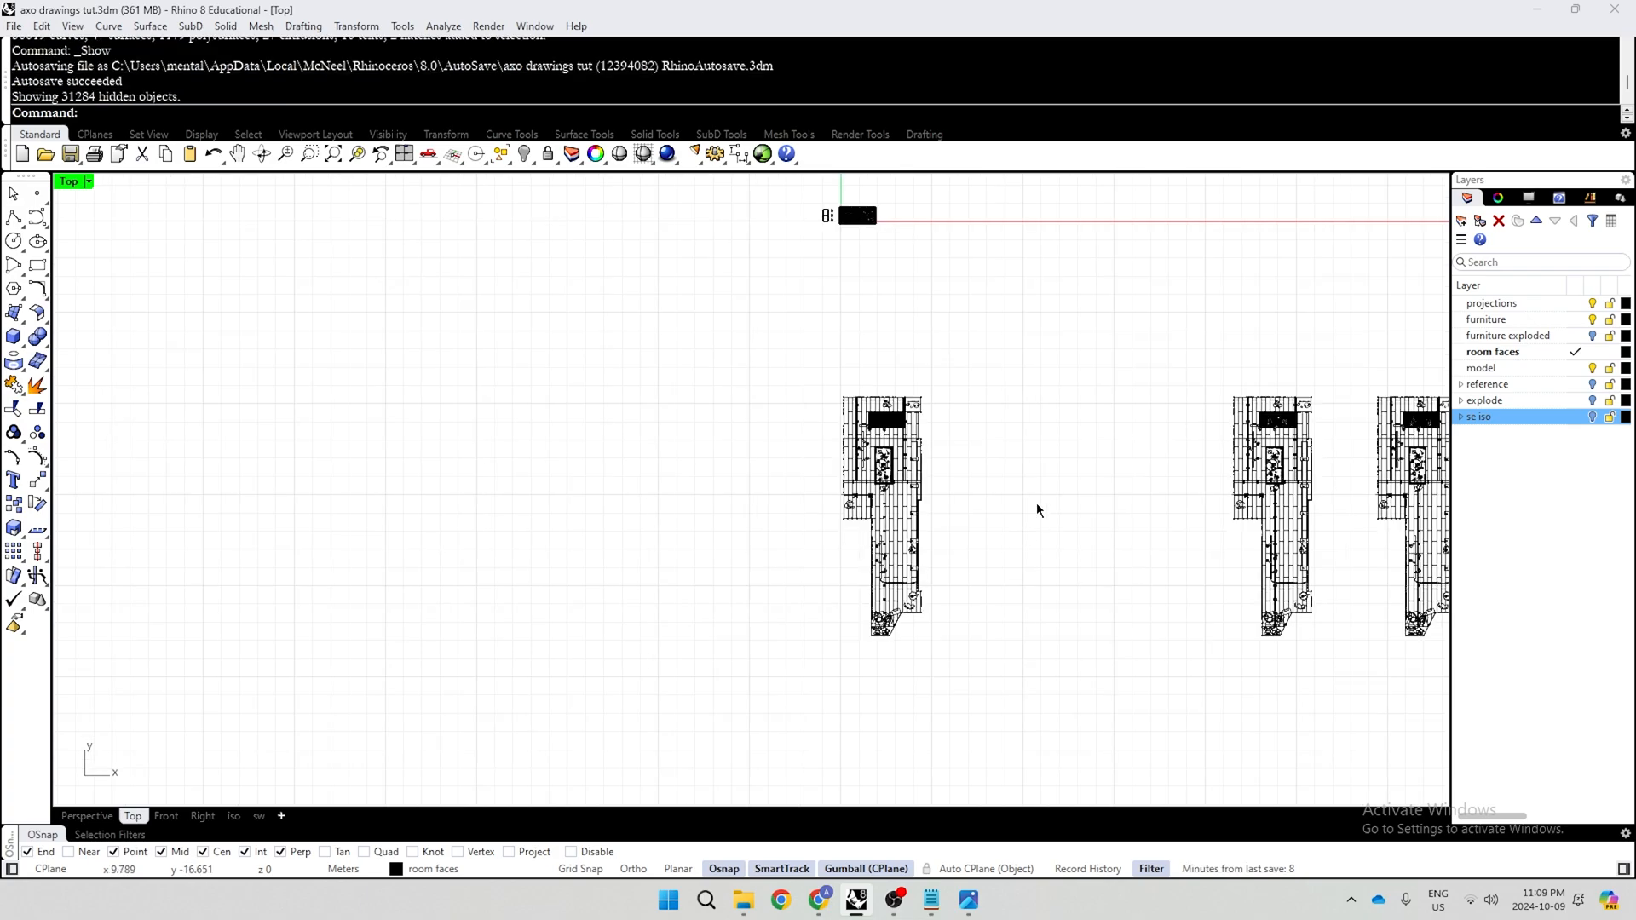
pyautogui.moveTo(1032, 364); pyautogui.dragTo(1078, 629, button='right')
pyautogui.scroll(-2, 1077, 629)
pyautogui.scroll(12, 980, 328)
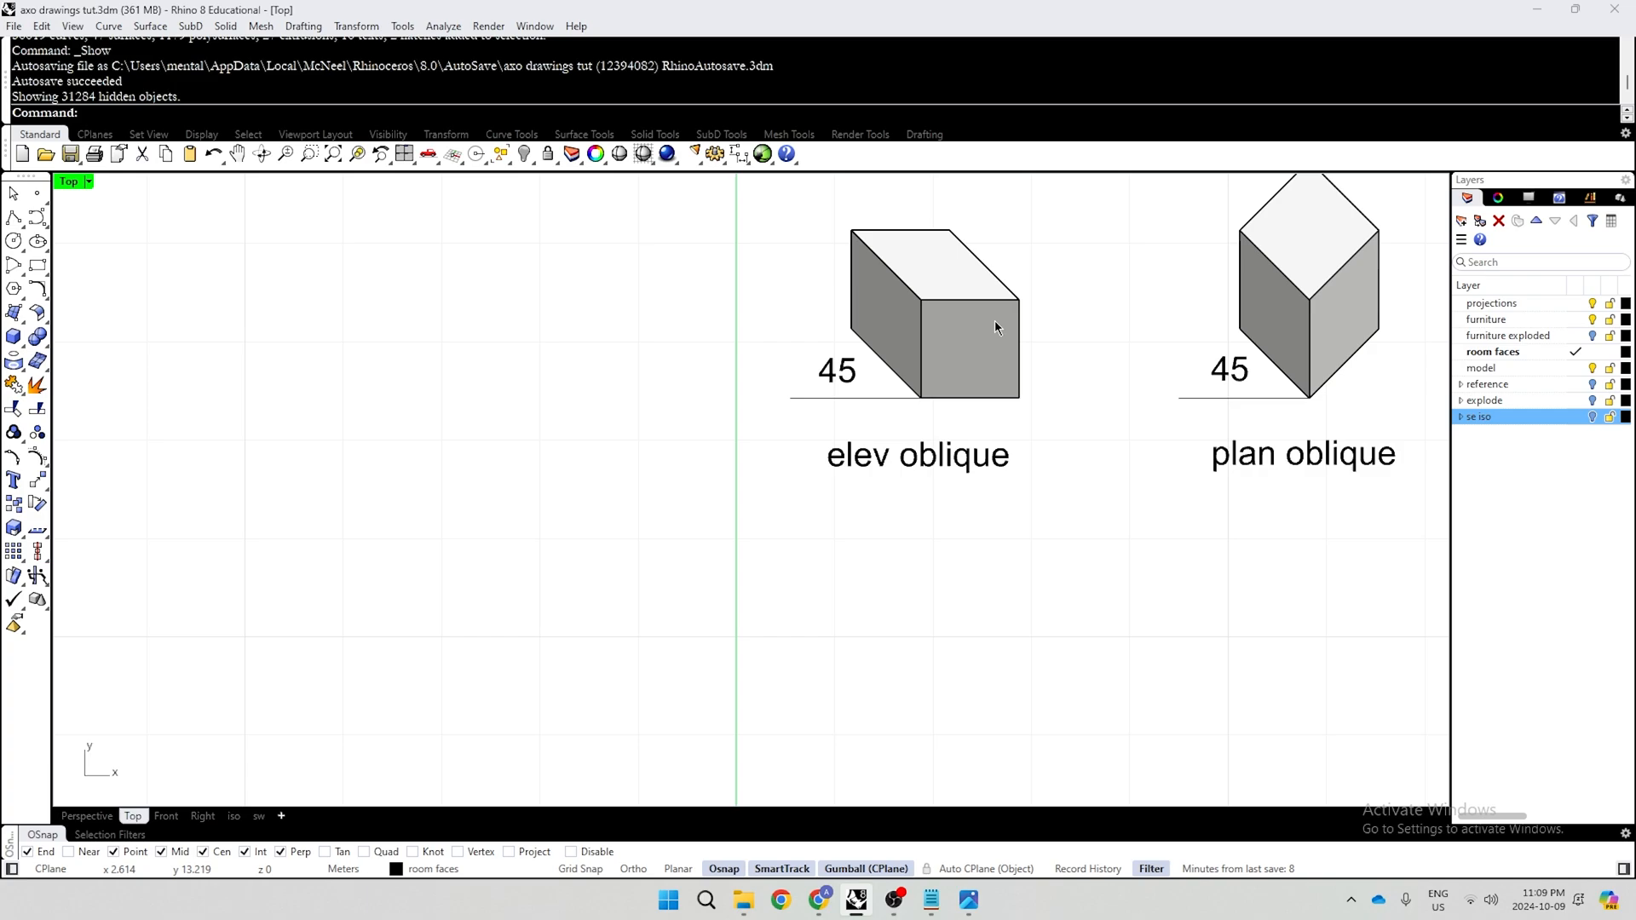
pyautogui.click(993, 342)
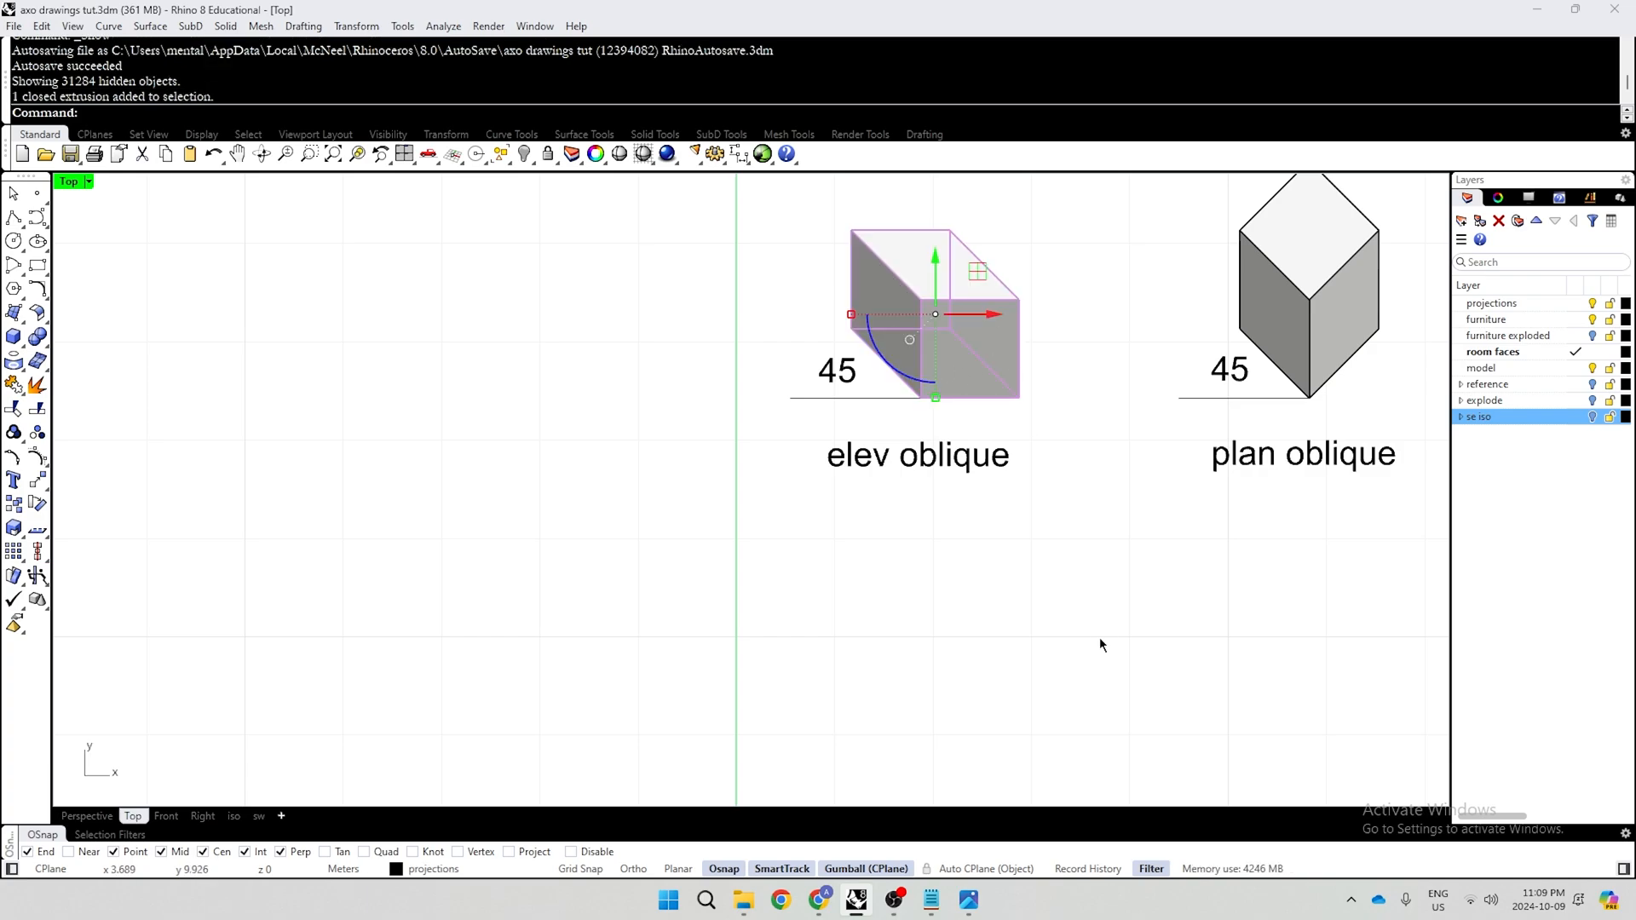
pyautogui.click(1099, 638)
pyautogui.scroll(-20, 990, 310)
pyautogui.scroll(11, 1011, 524)
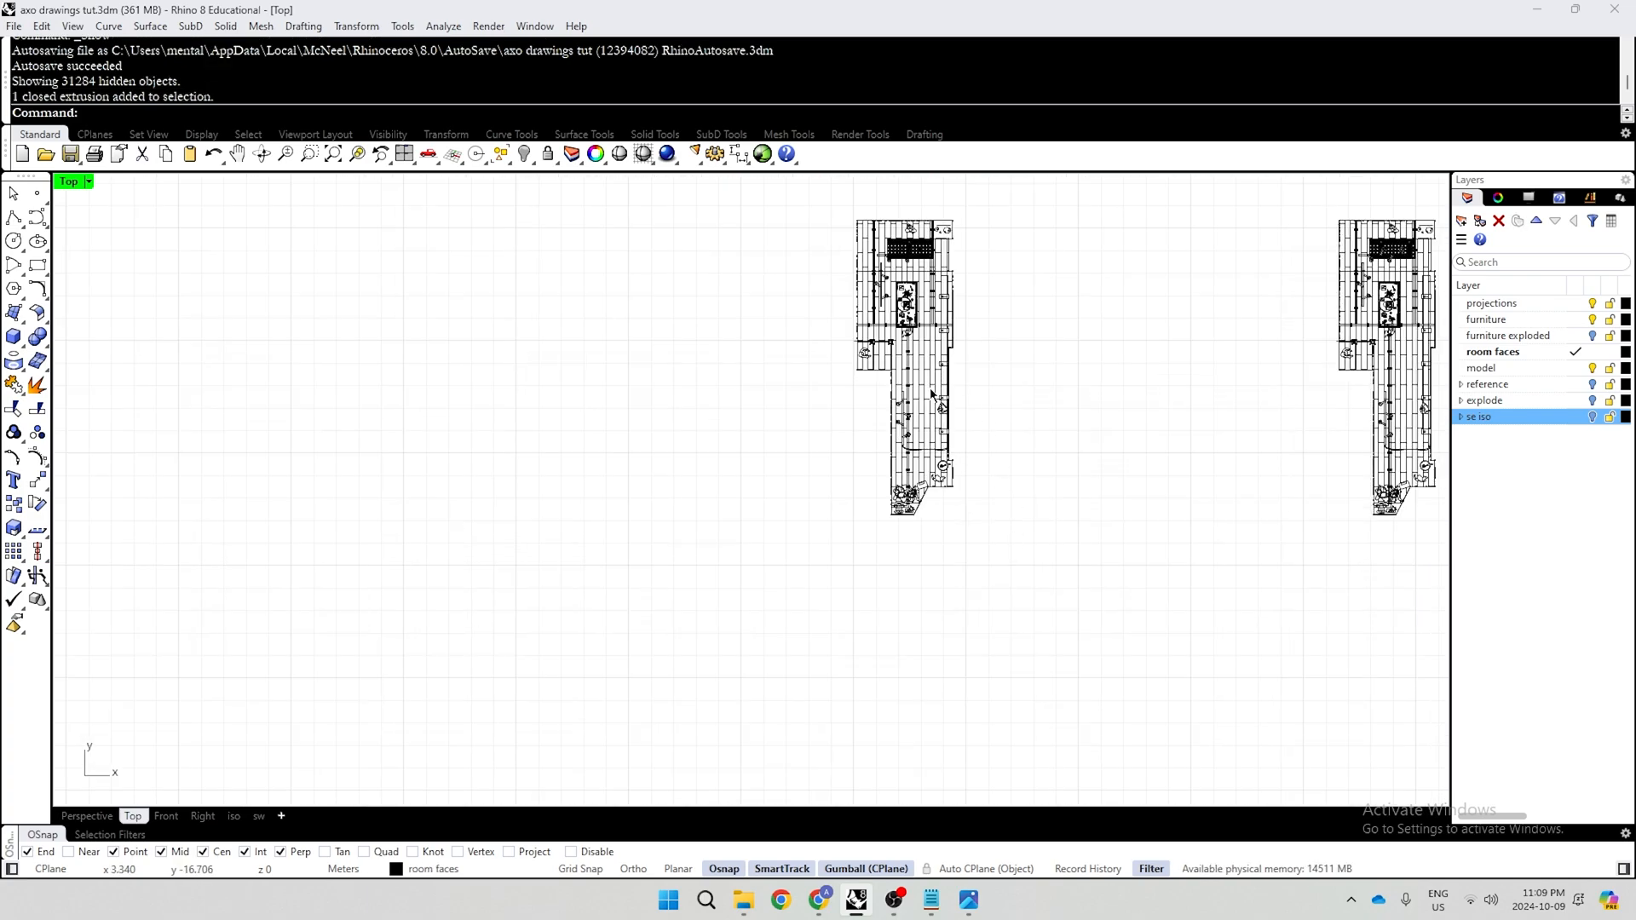
pyautogui.write('m')
pyautogui.press('Return')
pyautogui.scroll(-4, 957, 670)
pyautogui.moveTo(1014, 388); pyautogui.dragTo(704, 778)
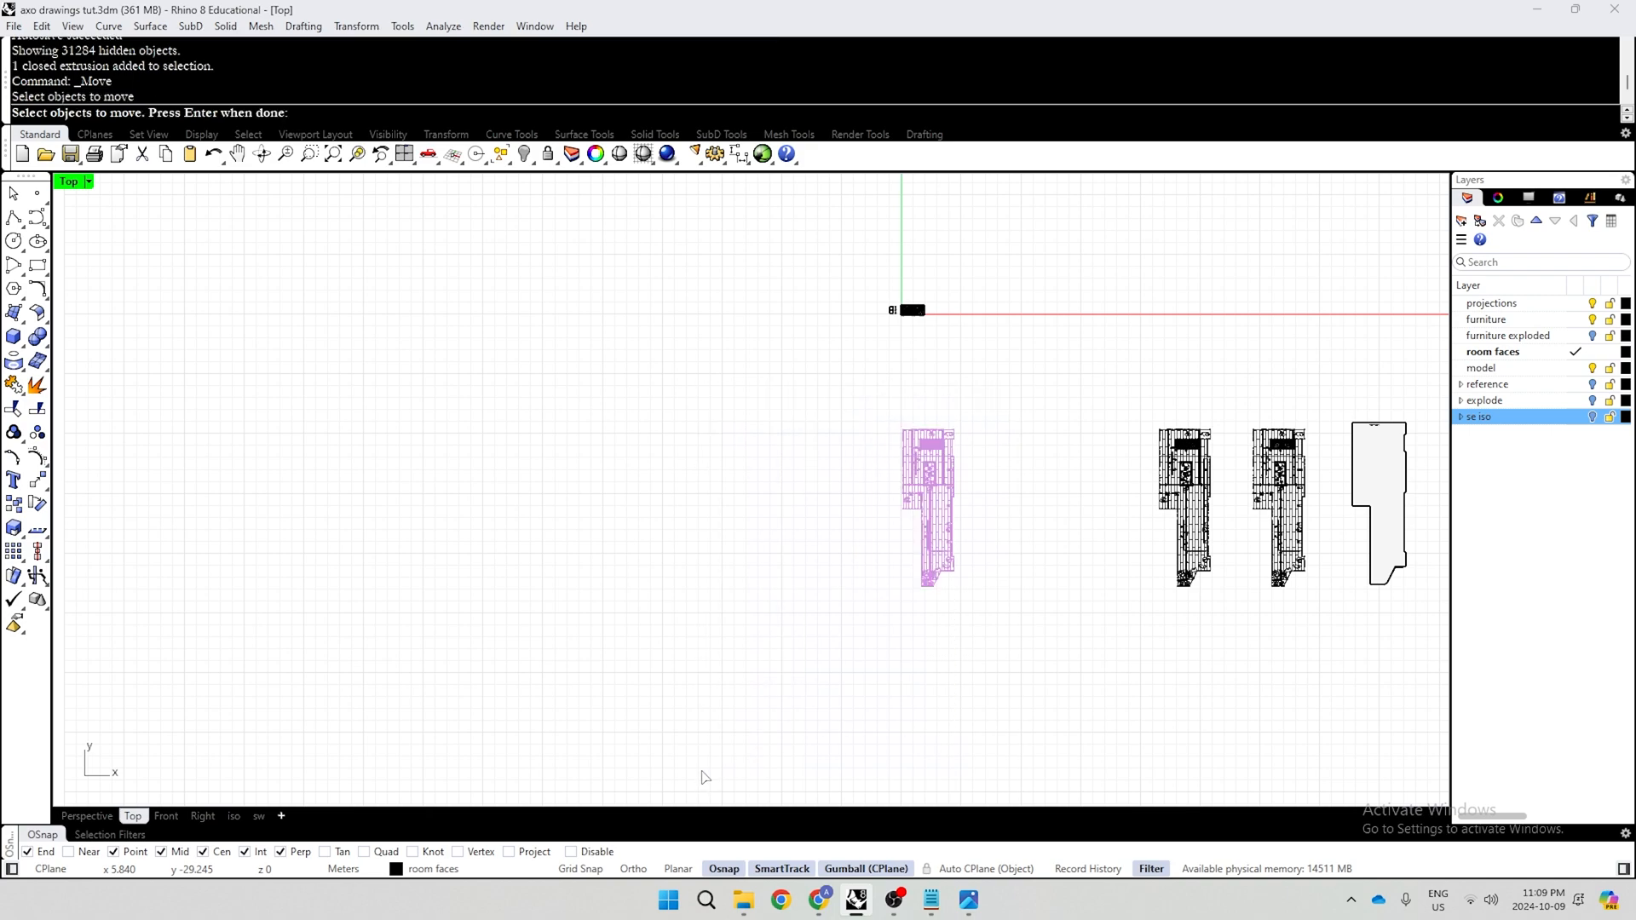
# Isolate the folded-up room that lies directly below the origin in plan
pyautogui.write('i')
pyautogui.press('Return')
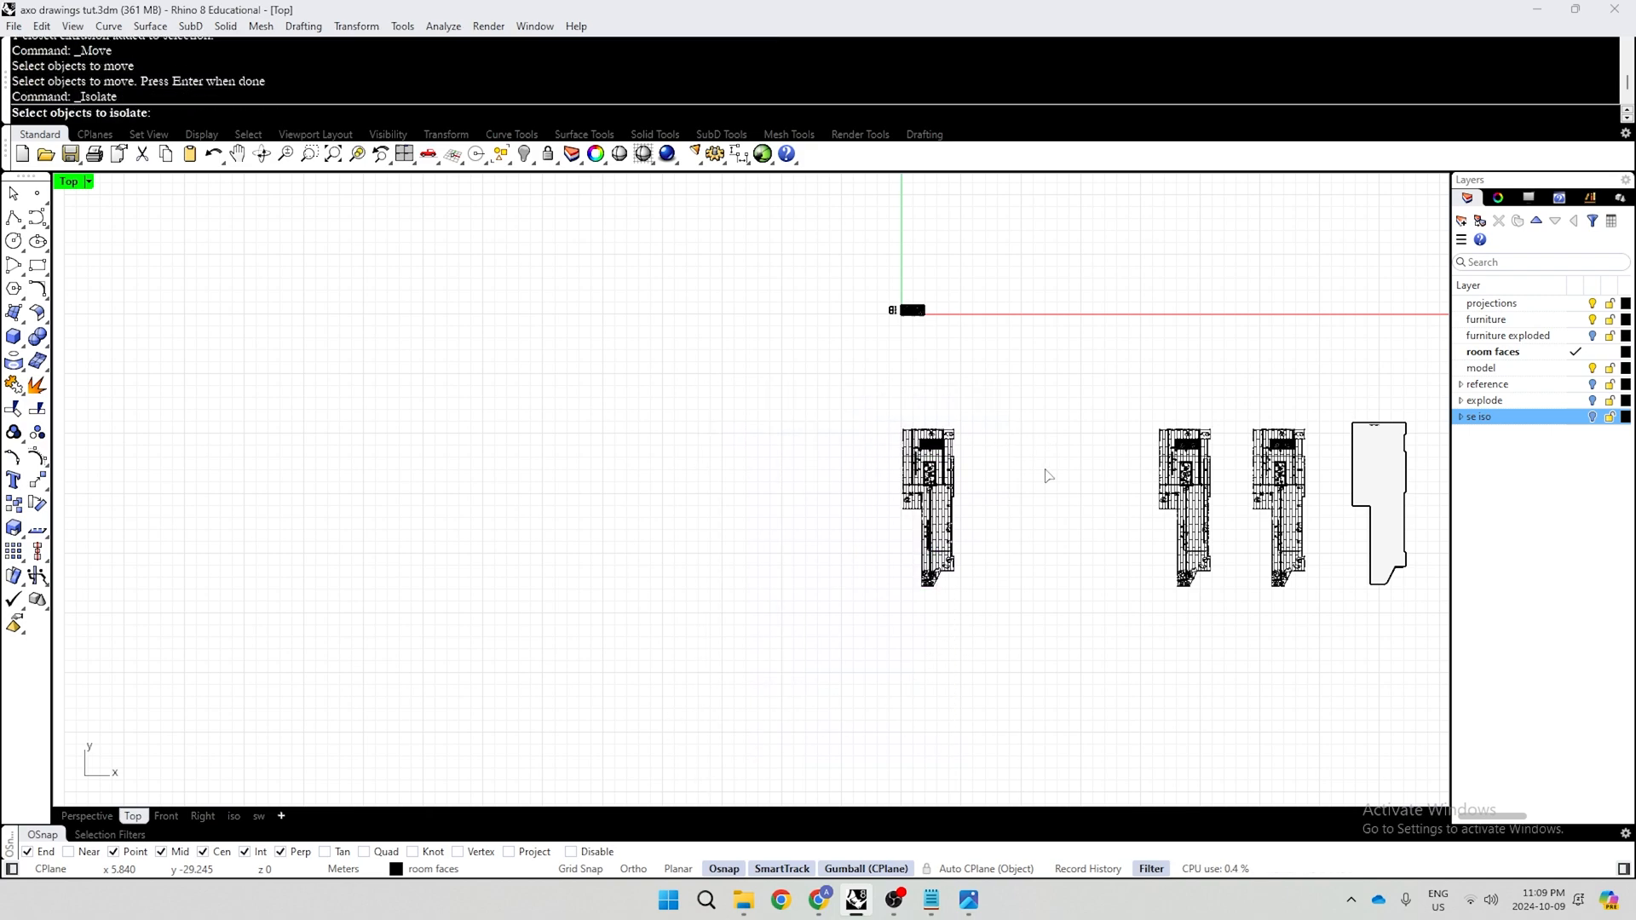
pyautogui.moveTo(1062, 393); pyautogui.dragTo(762, 736)
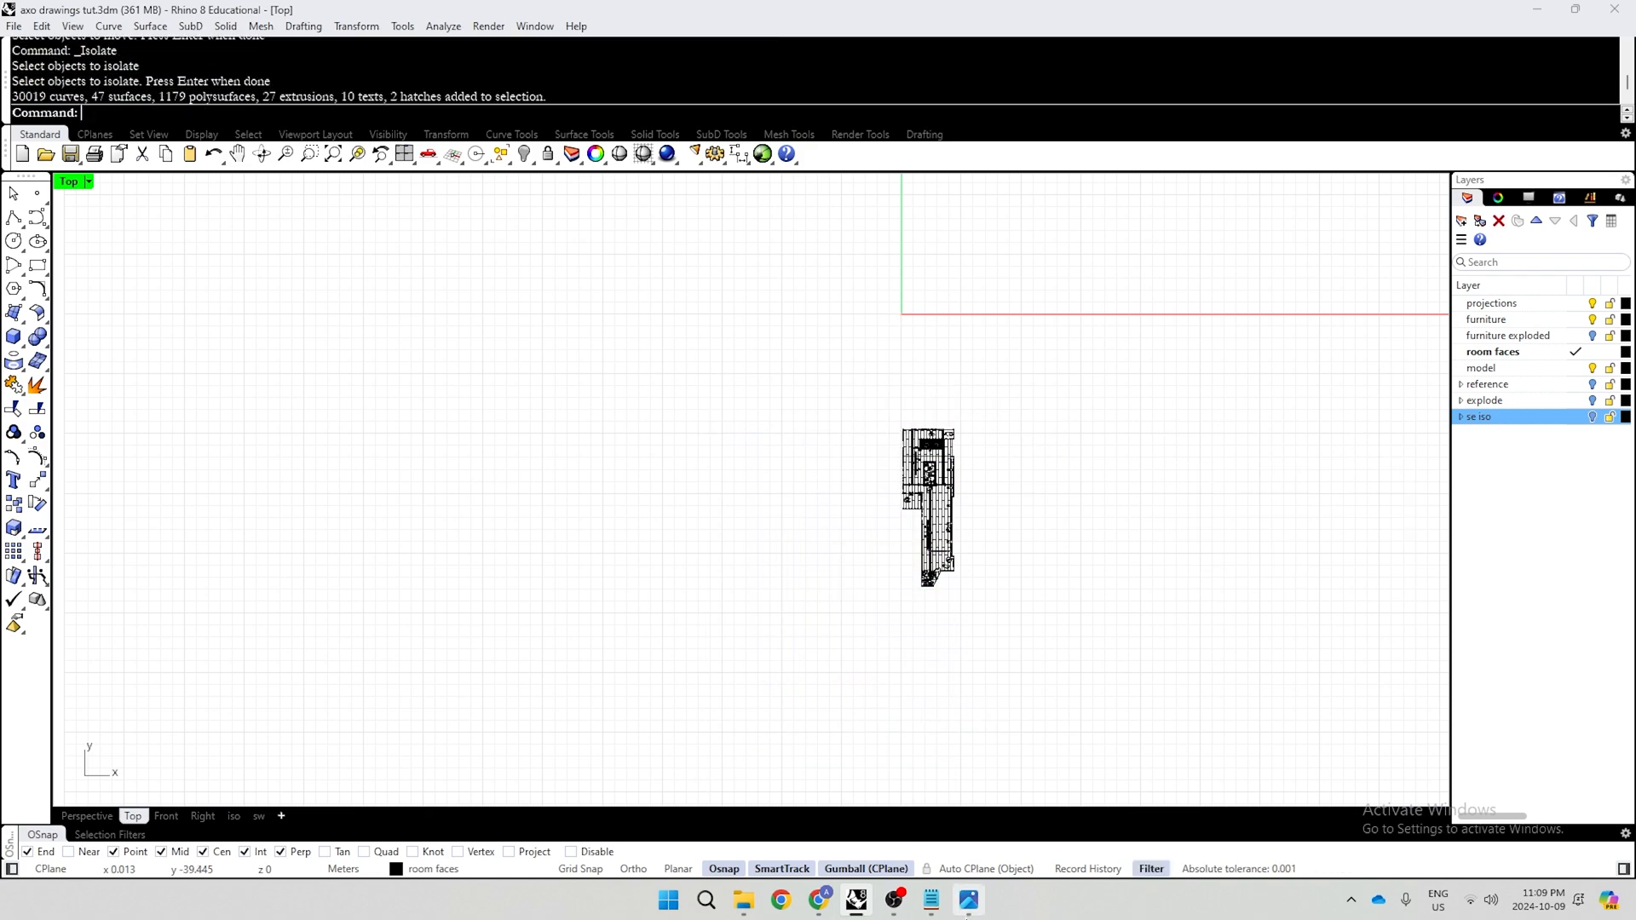
# Switch to the a2finalpanel.png image in the photo viewer, study the elevation oblique example, and return to Rhino
pyautogui.hotkey('alt', 'Tab')
pyautogui.scroll(1, 1098, 296)
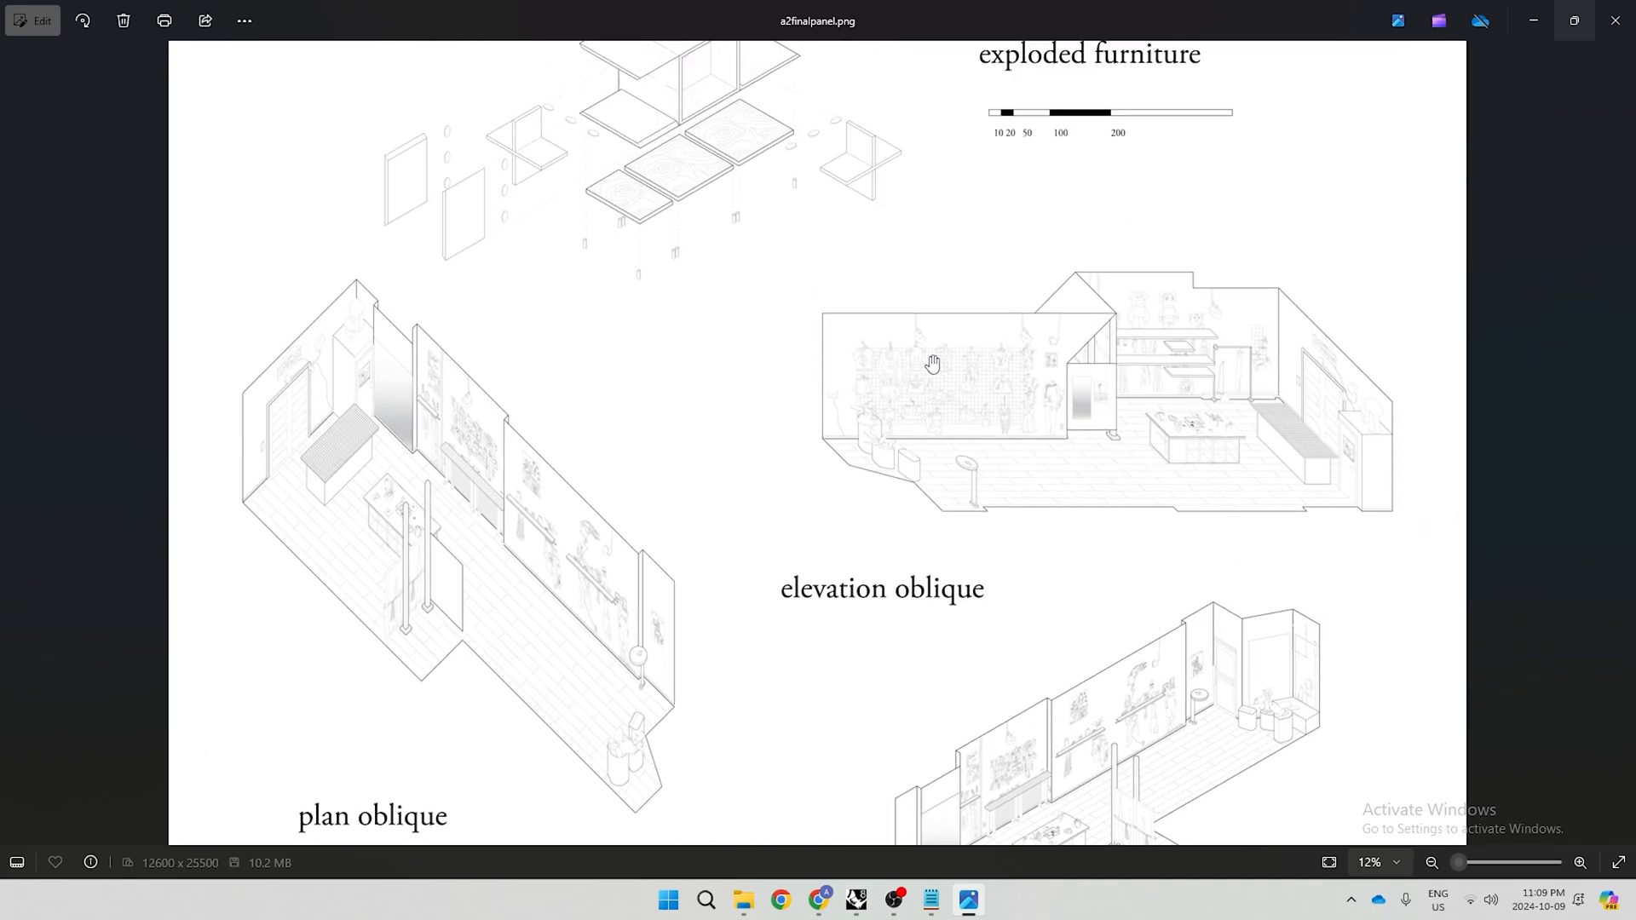
pyautogui.hotkey('alt', 'Tab')
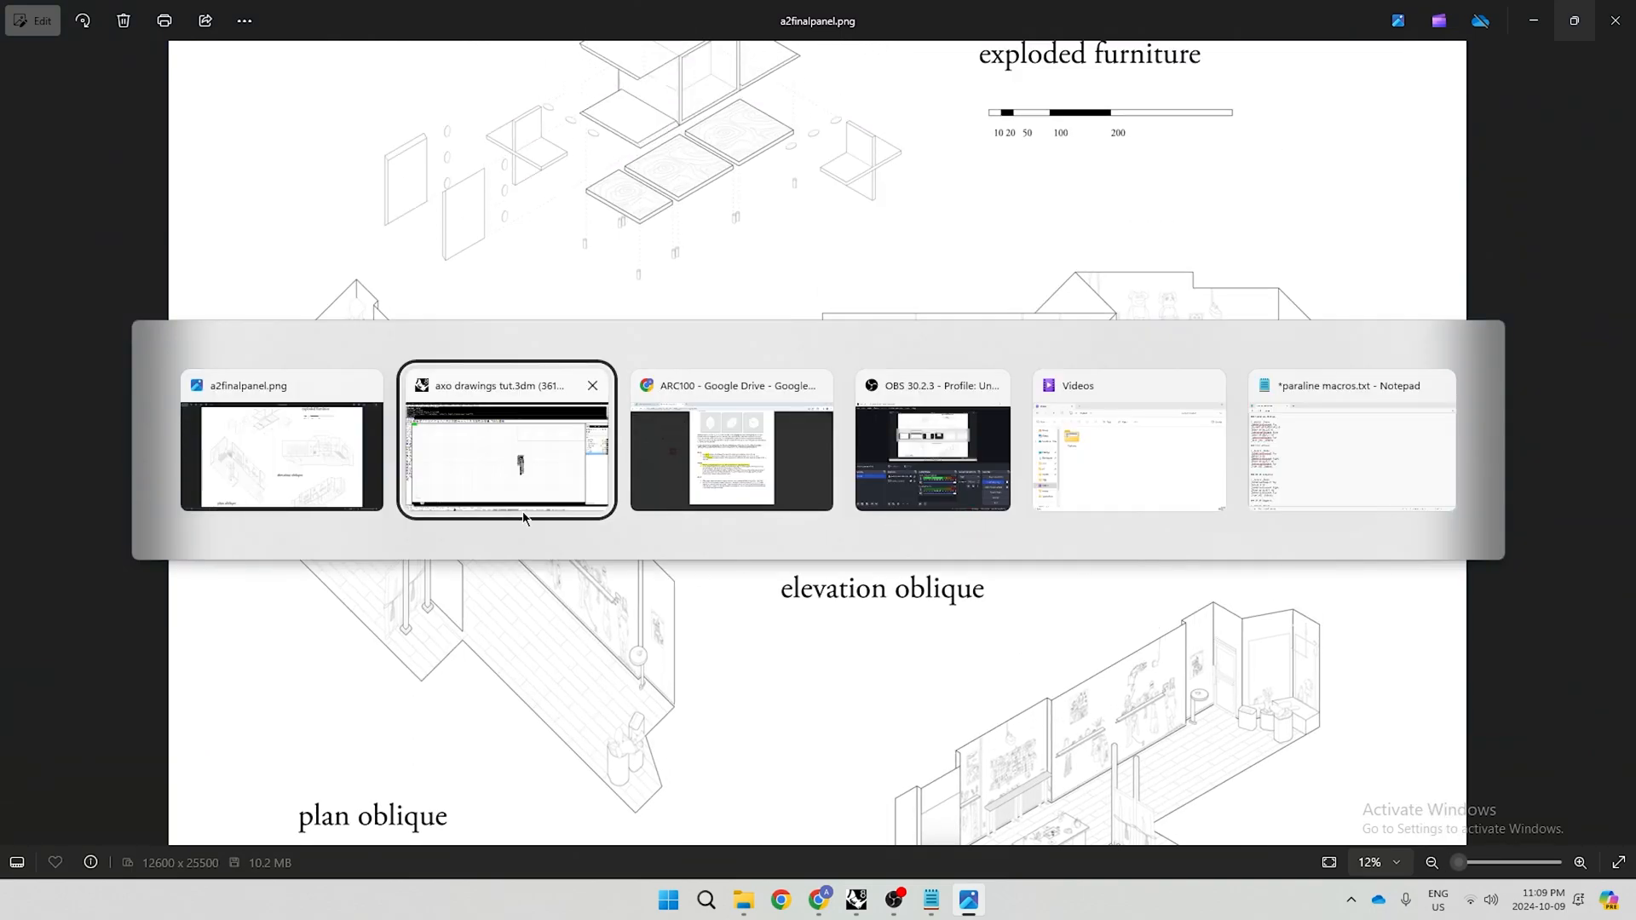
# Rotate the whole folded-up room 90° clockwise in plan so its long side runs horizontally
pyautogui.keyDown('ctrl'); pyautogui.keyDown('shift'); pyautogui.moveTo(1111, 697); pyautogui.dragTo(975, 702, button='right'); pyautogui.keyUp('shift'); pyautogui.keyUp('ctrl')
pyautogui.moveTo(989, 645); pyautogui.dragTo(633, 869)
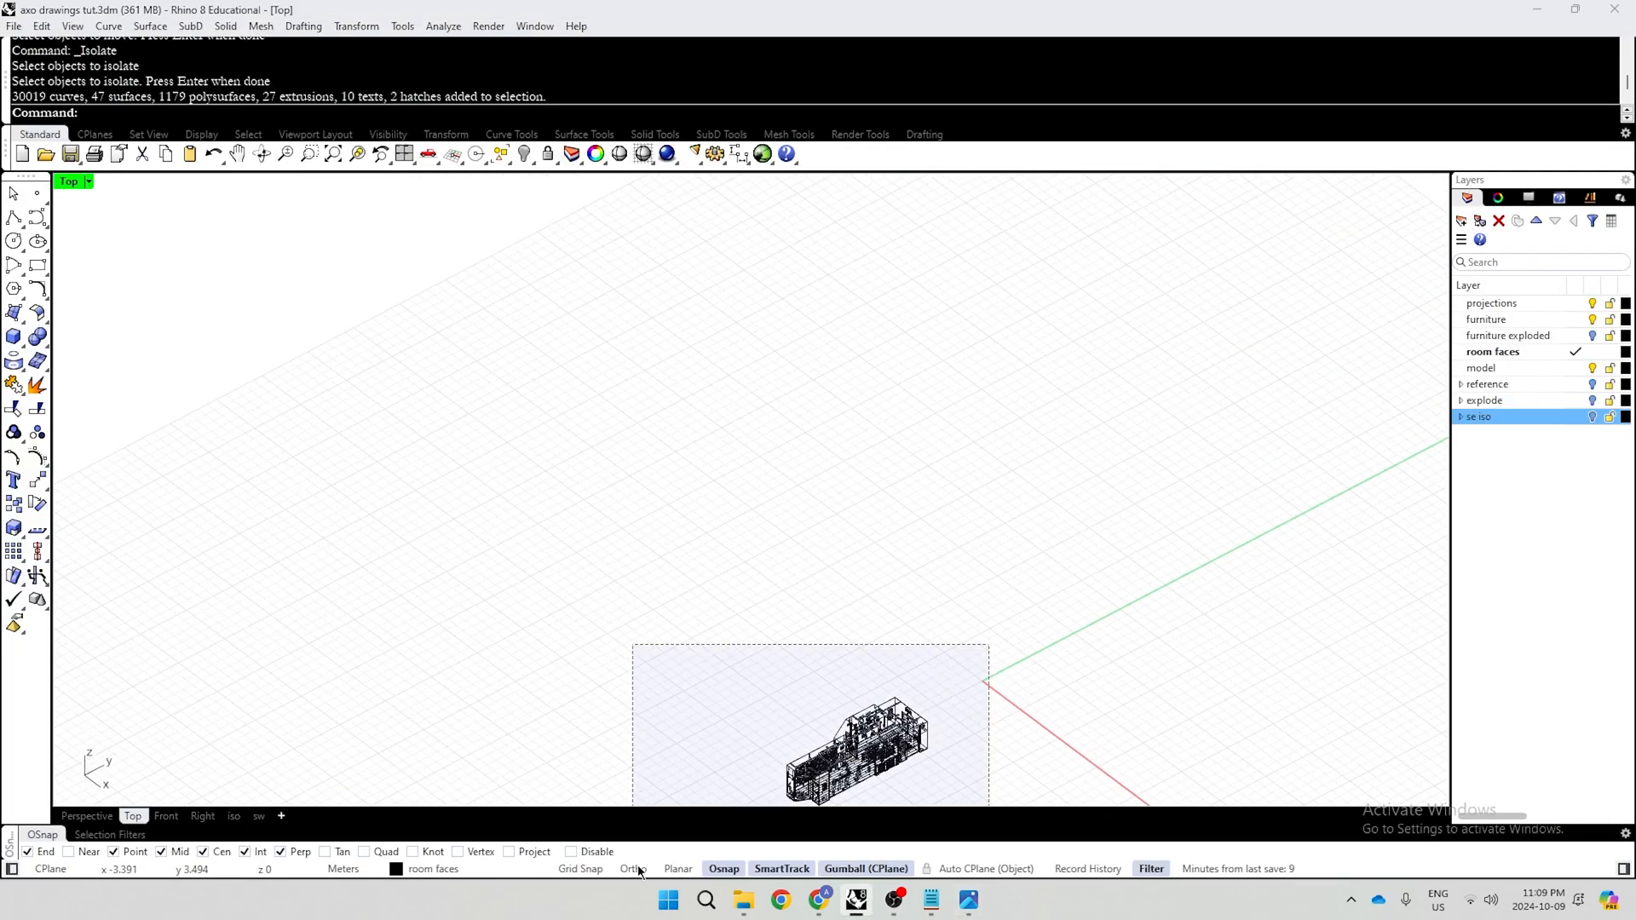
pyautogui.keyDown('ctrl'); pyautogui.keyDown('shift'); pyautogui.moveTo(1031, 648); pyautogui.dragTo(954, 403, button='right'); pyautogui.keyUp('shift'); pyautogui.keyUp('ctrl')
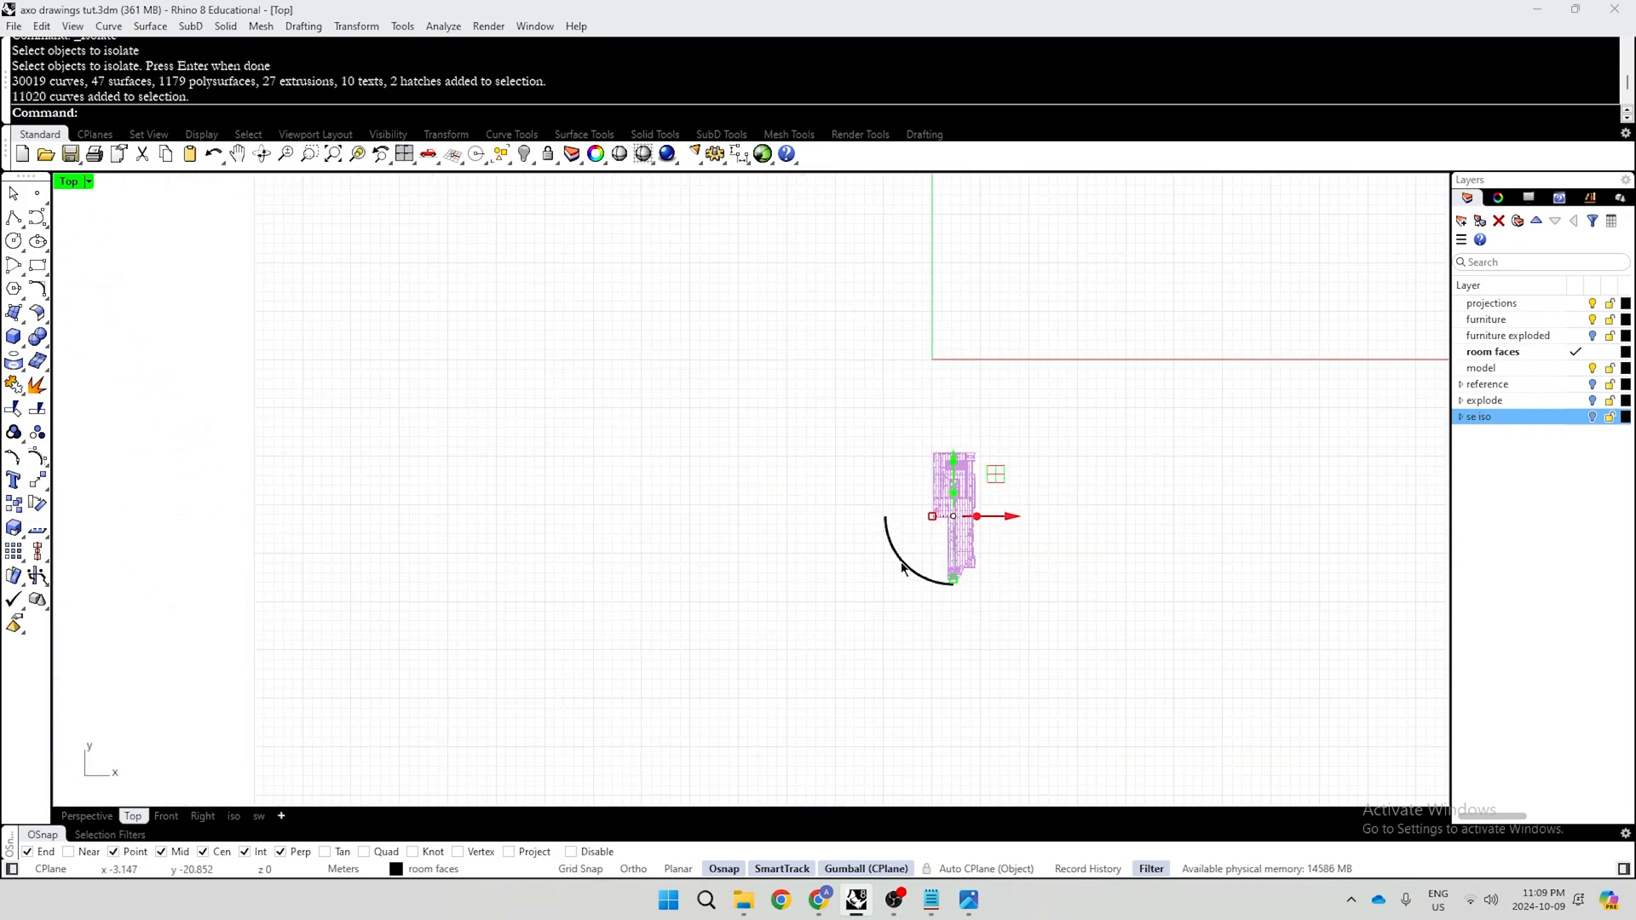
pyautogui.moveTo(905, 564); pyautogui.dragTo(909, 433)
pyautogui.click(1076, 581)
pyautogui.scroll(10, 1014, 594)
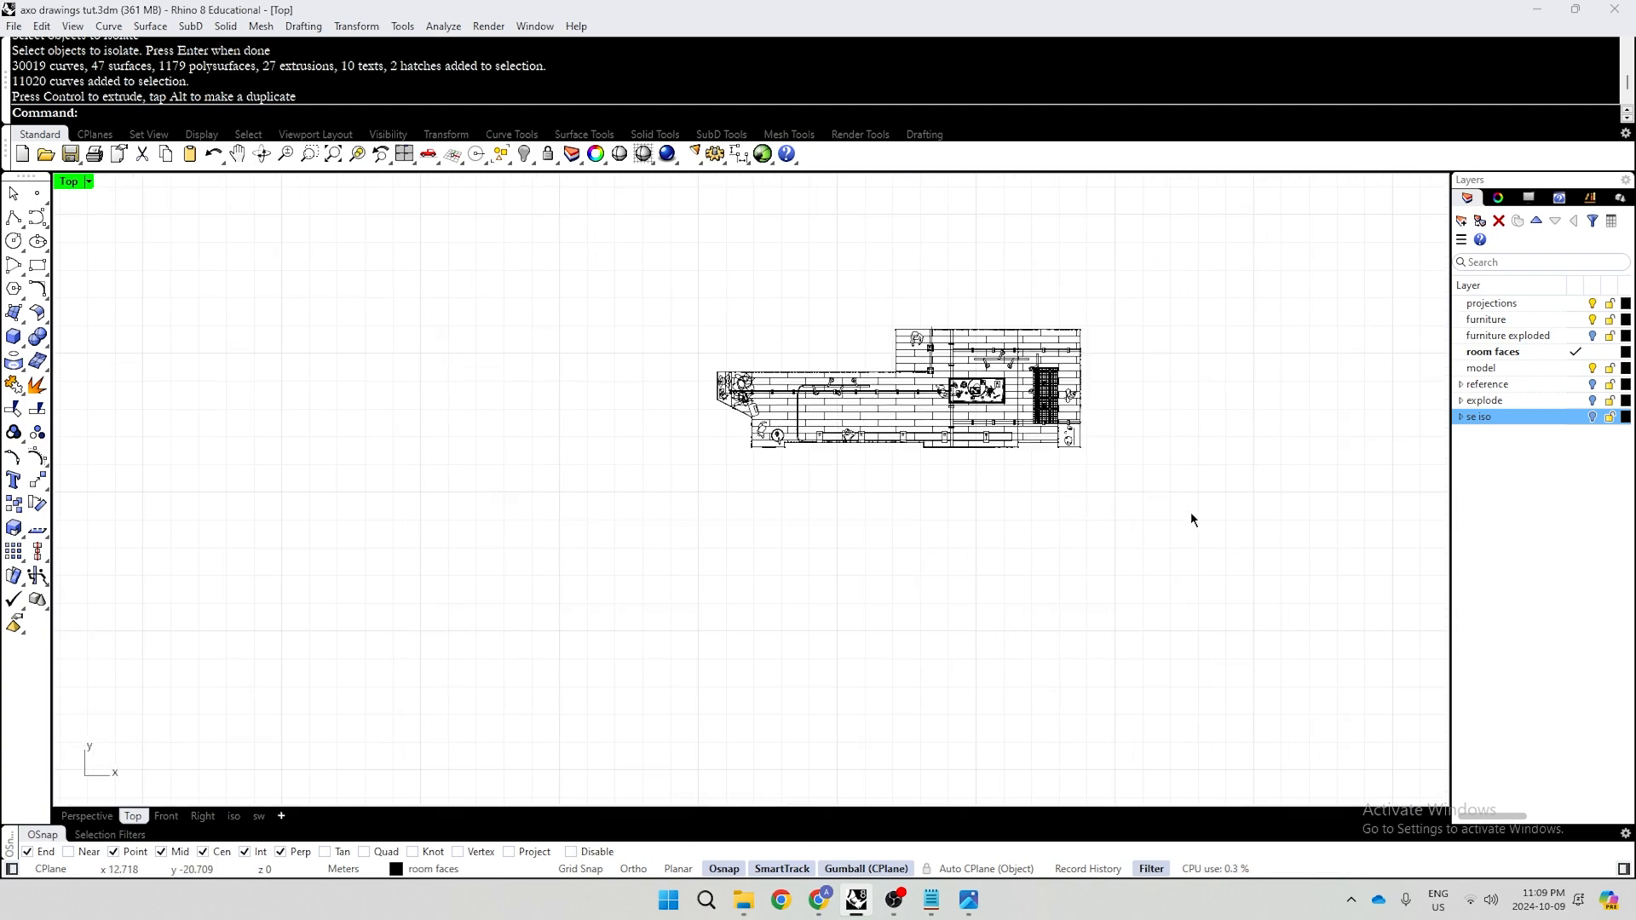
# Set up a Scale1D of the entire room from the automatic base point with a scale factor of 0.7075
pyautogui.moveTo(1151, 383); pyautogui.dragTo(1145, 477, button='right')
pyautogui.moveTo(1156, 337); pyautogui.dragTo(763, 576)
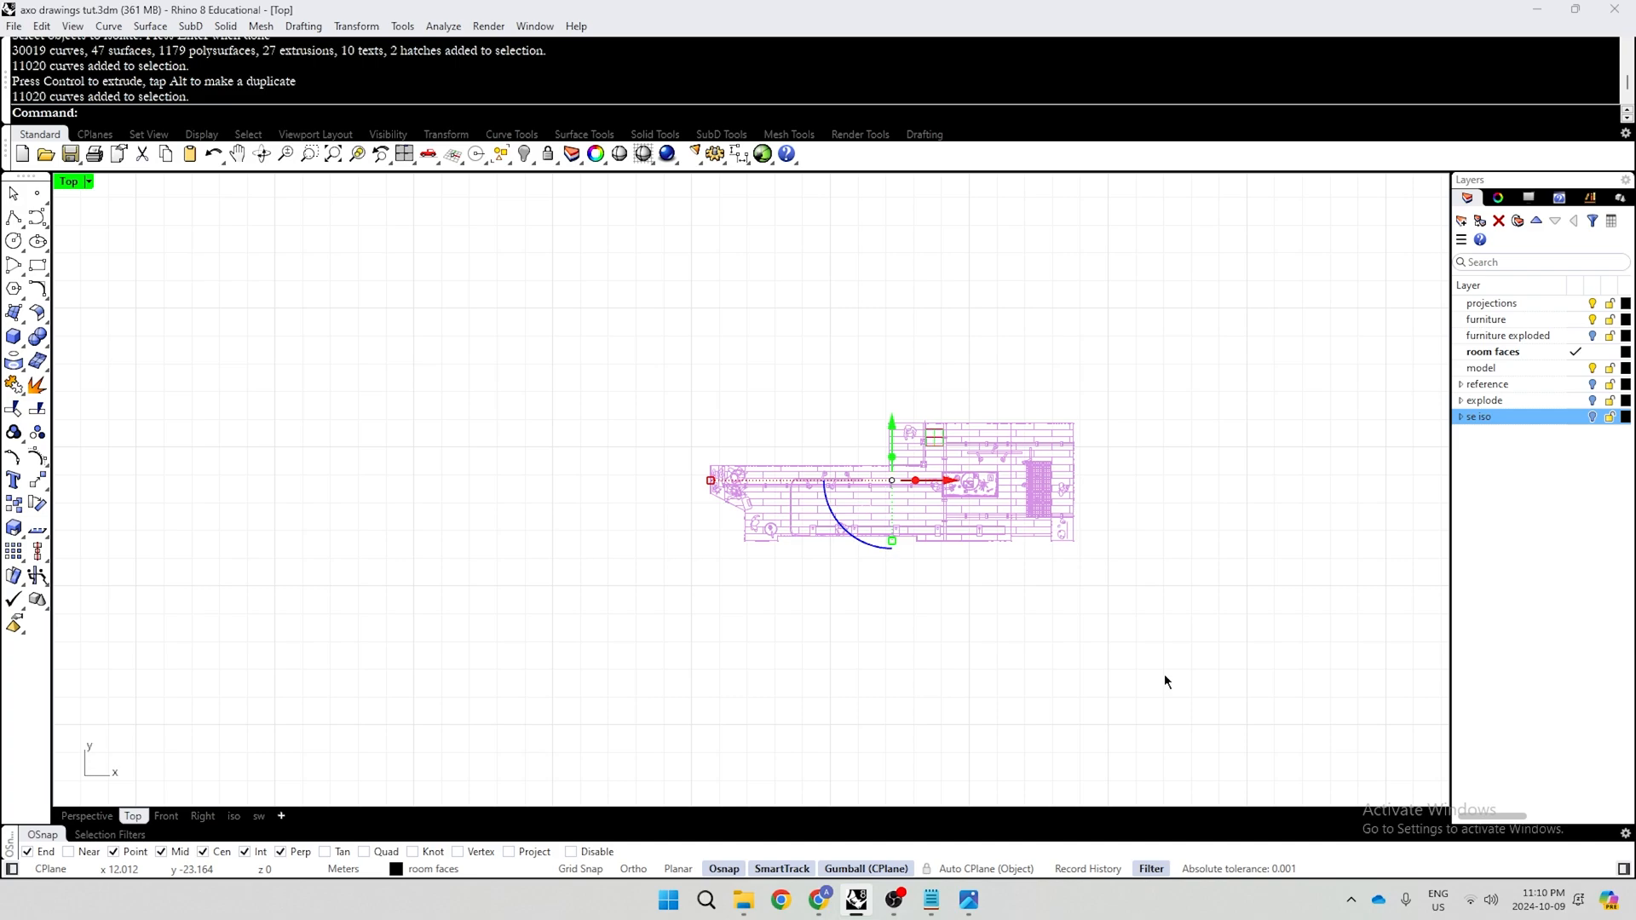
pyautogui.write('Scal')
pyautogui.press('Return')
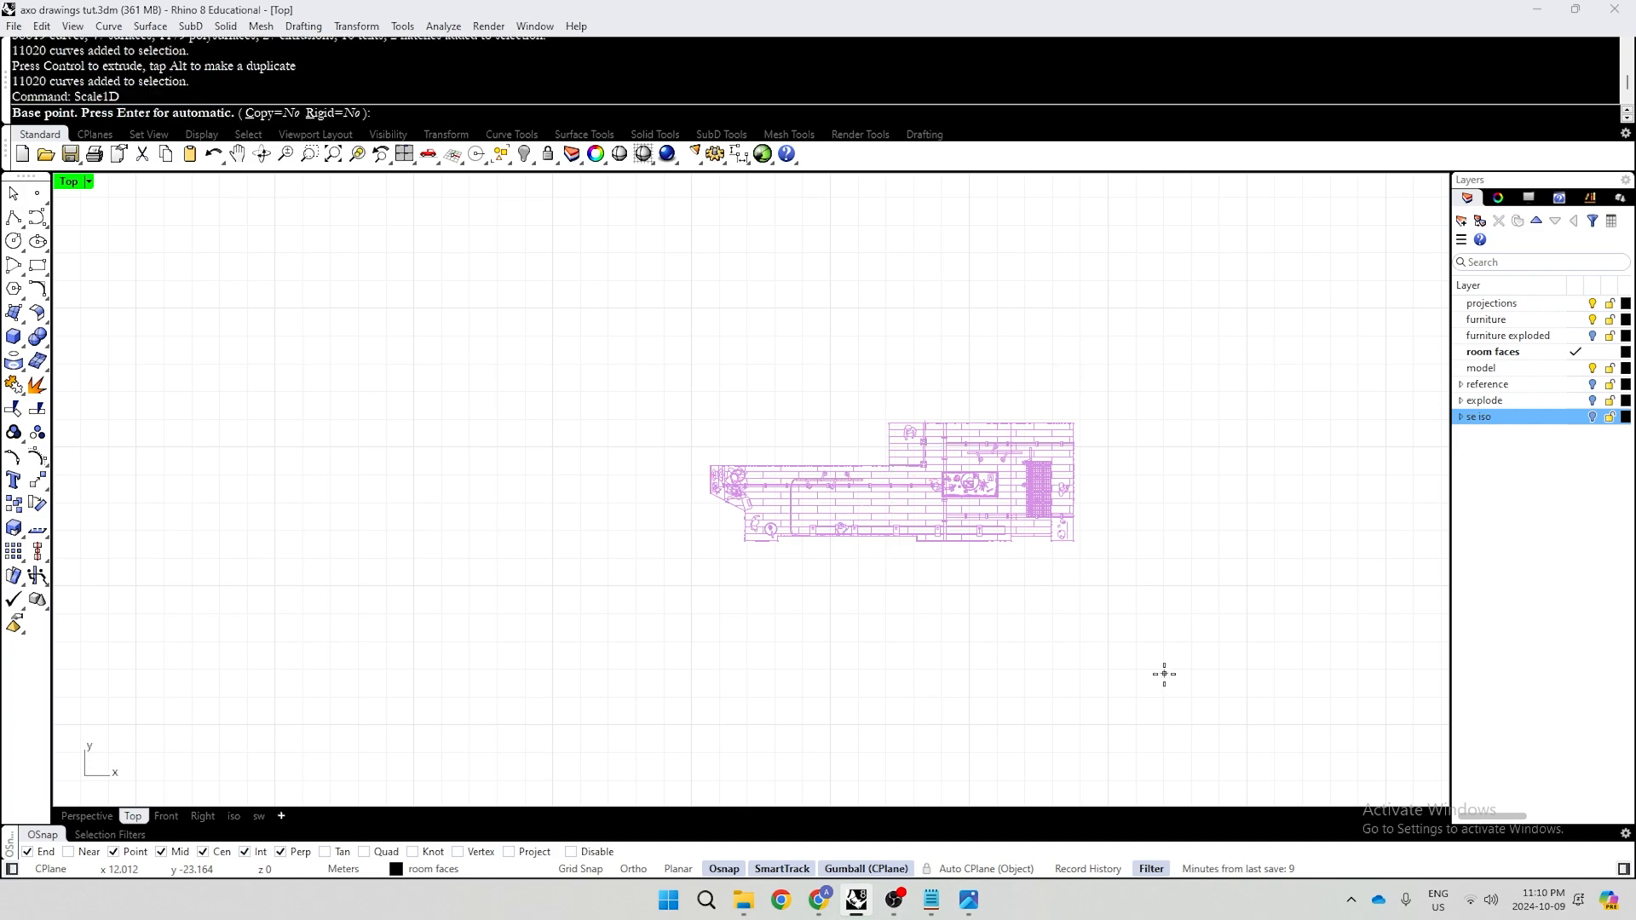
pyautogui.scroll(3, 1006, 537)
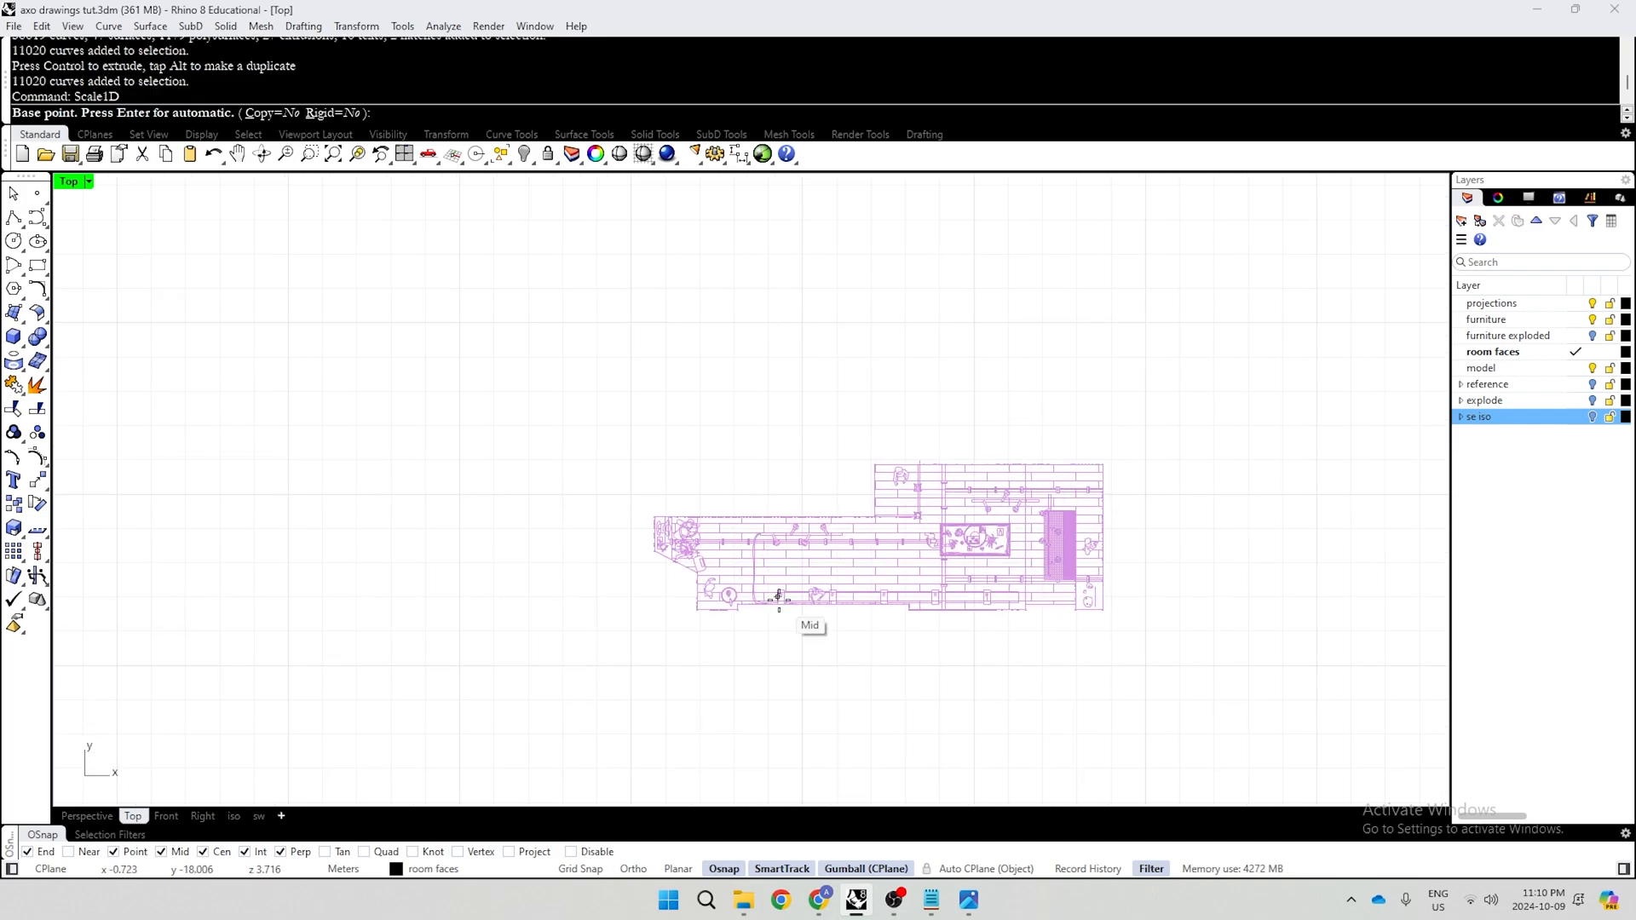
pyautogui.press('Return')
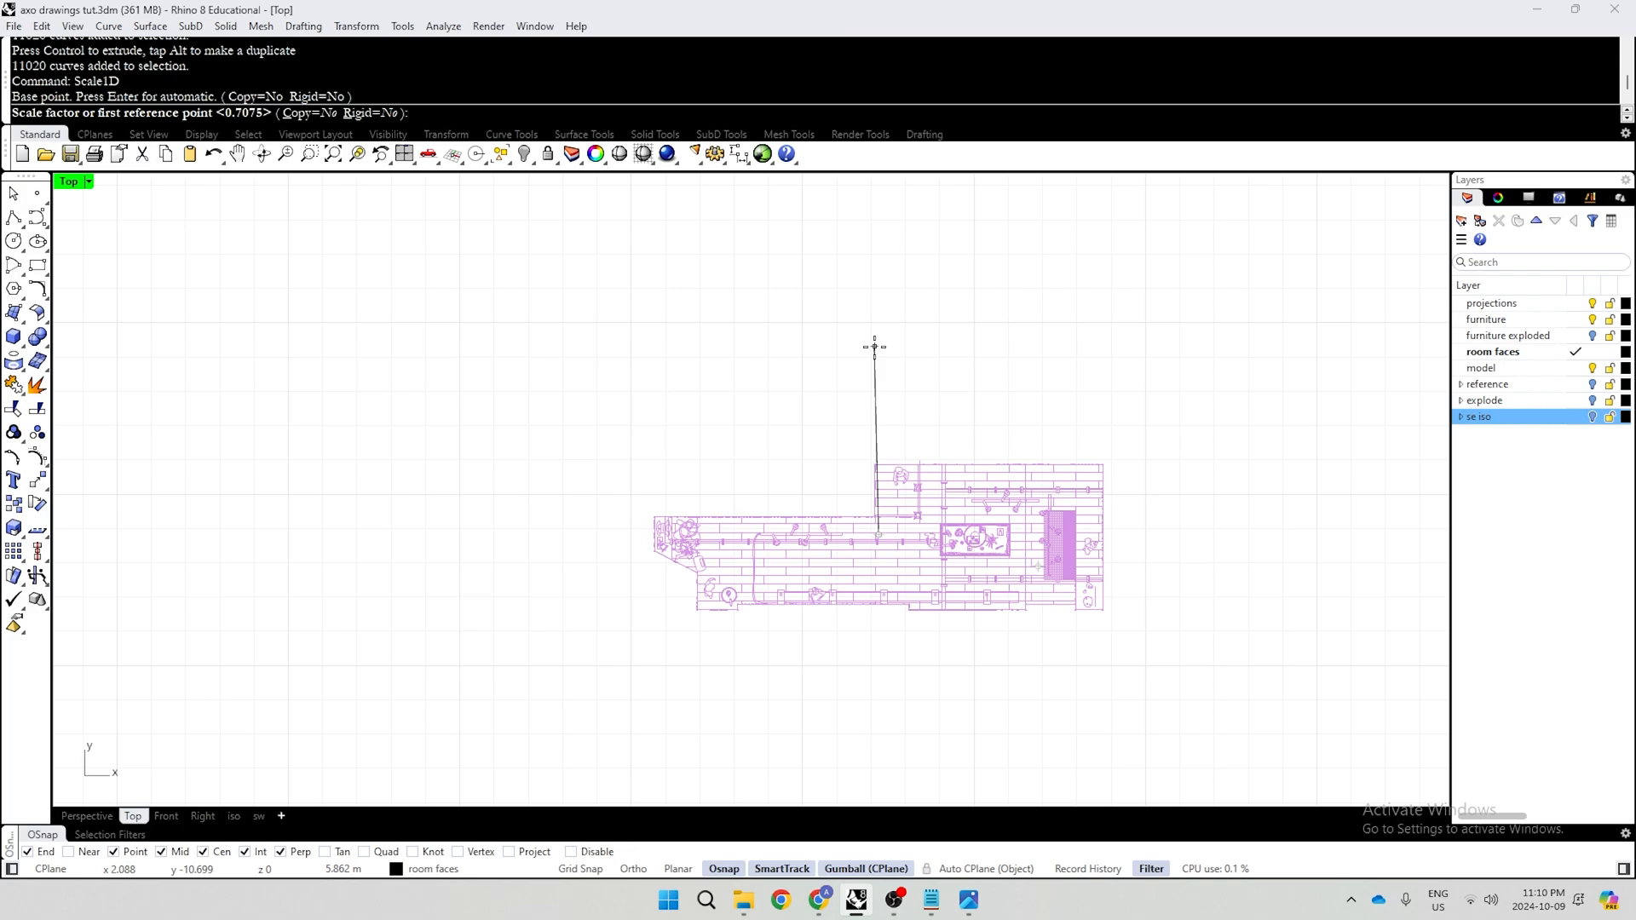
pyautogui.write('0.7075')
# Switch to Chrome, calculate 1/sqrt(3) with a Google search, close that search and return to Rhino
pyautogui.hotkey('alt', 'Tab')
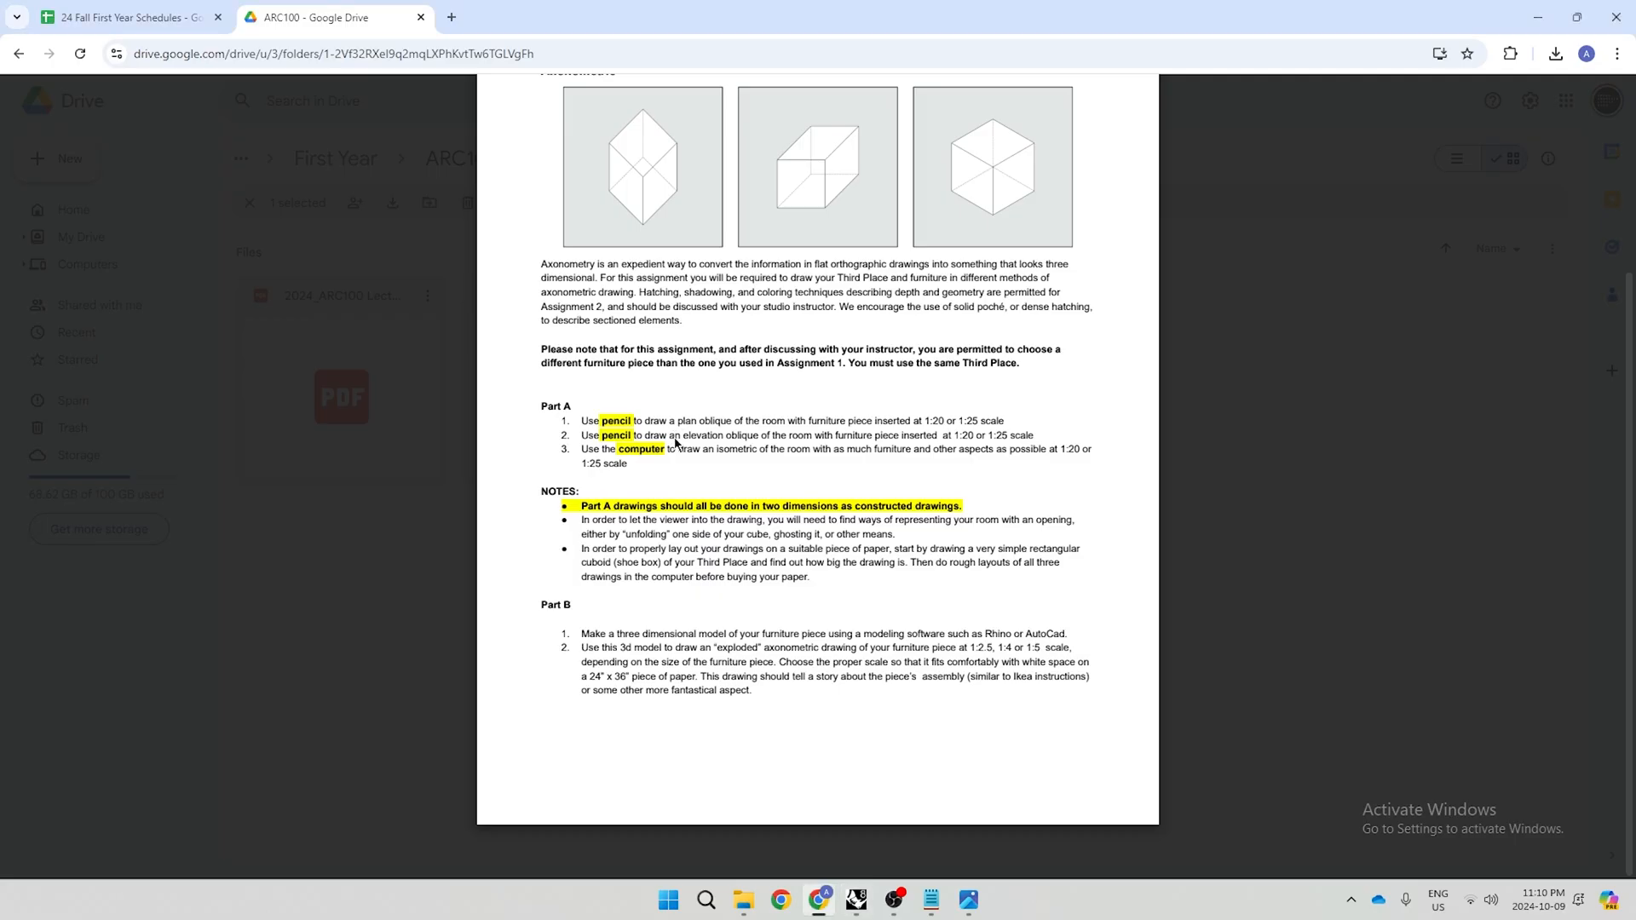
pyautogui.hotkey('ctrl', 't')
pyautogui.write('1/sqrt(')
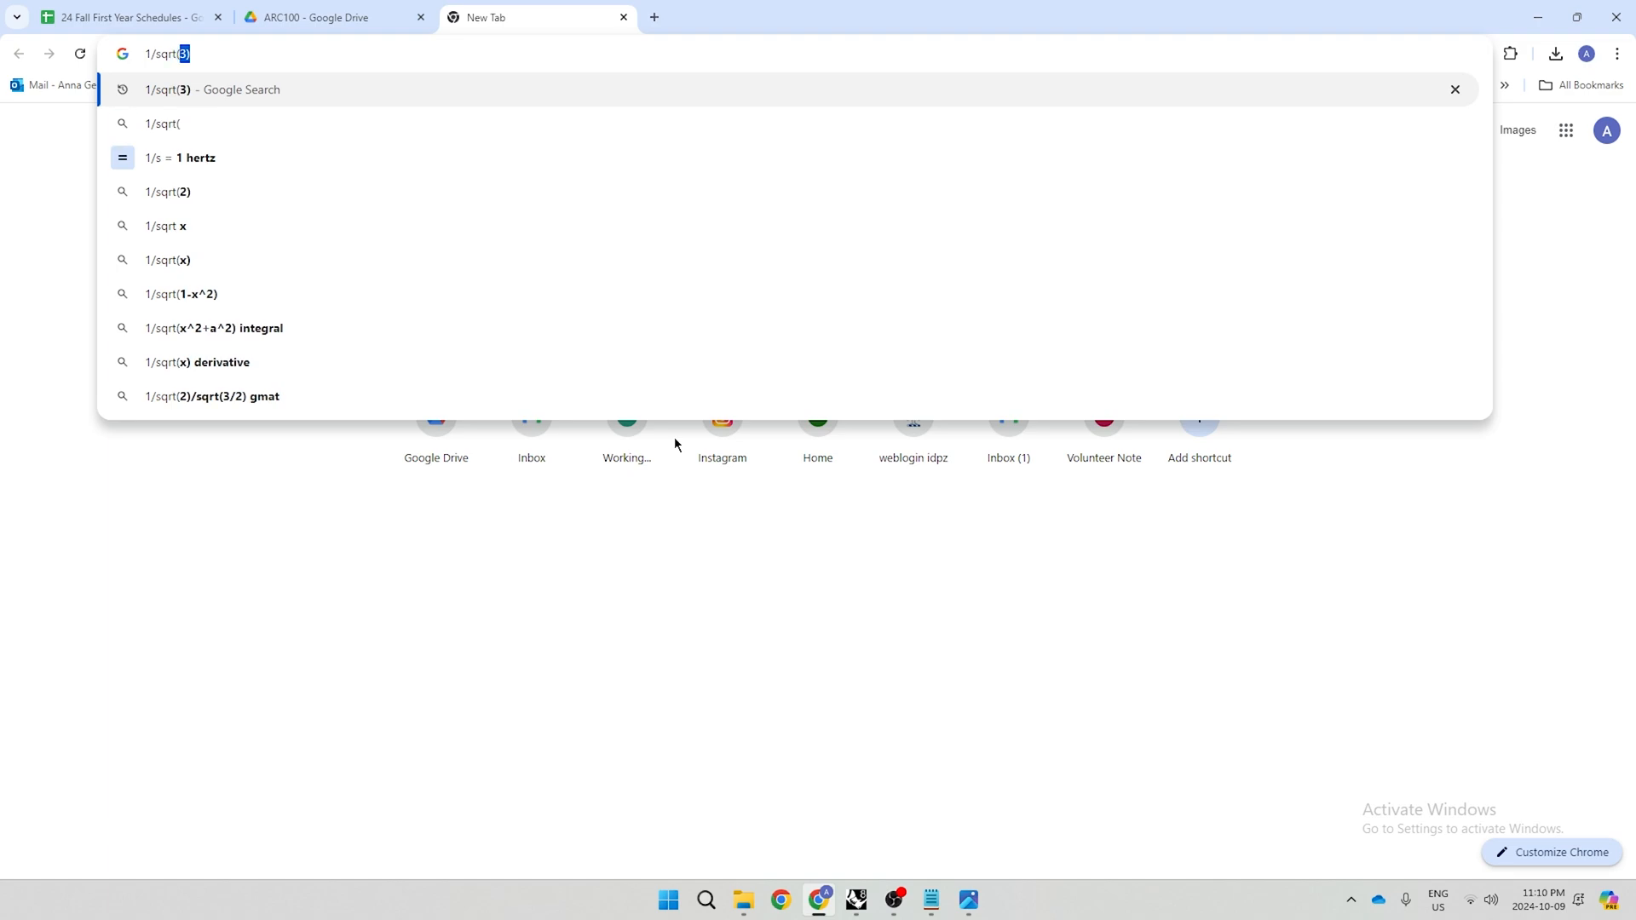
pyautogui.write('3)')
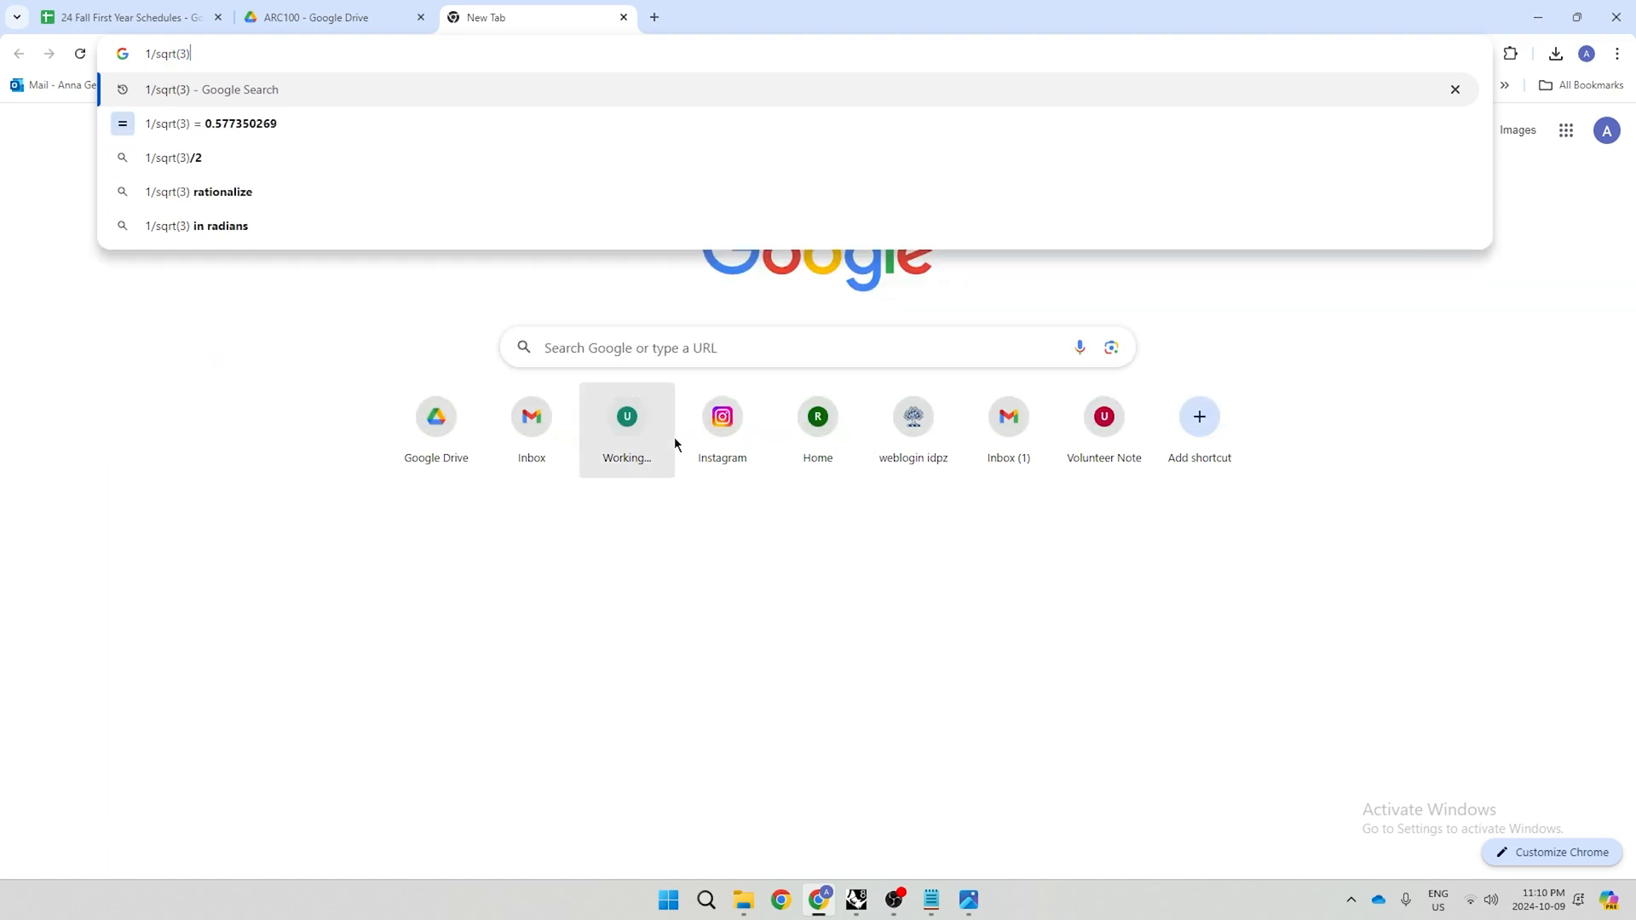
pyautogui.press('Return')
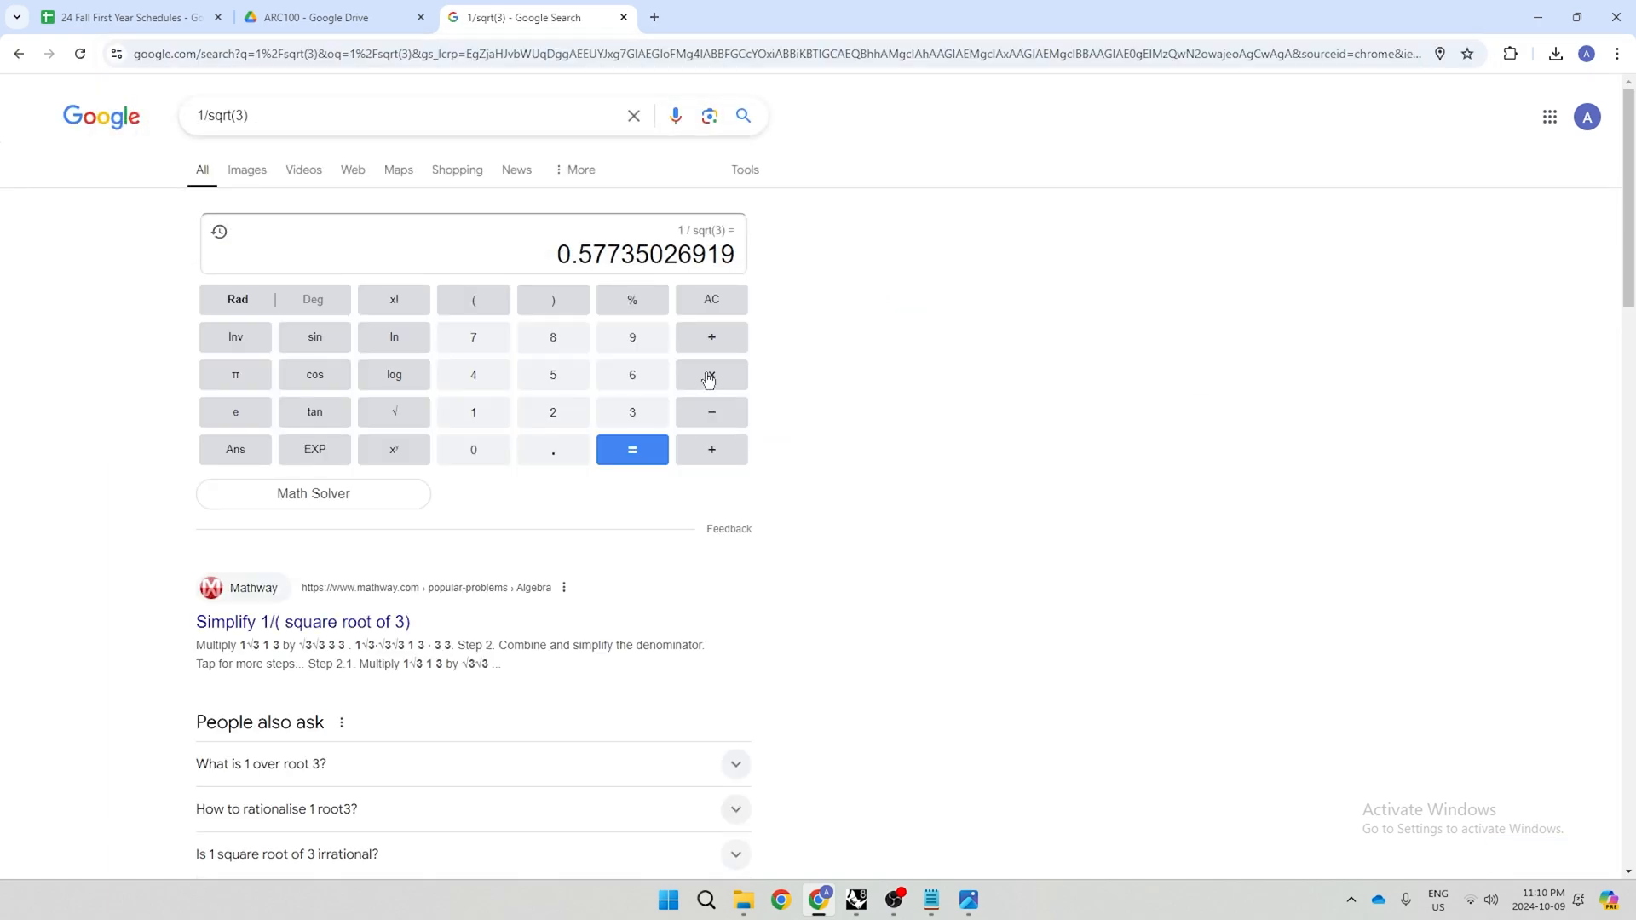
pyautogui.hotkey('ctrl', 'w')
pyautogui.hotkey('alt', 'Tab')
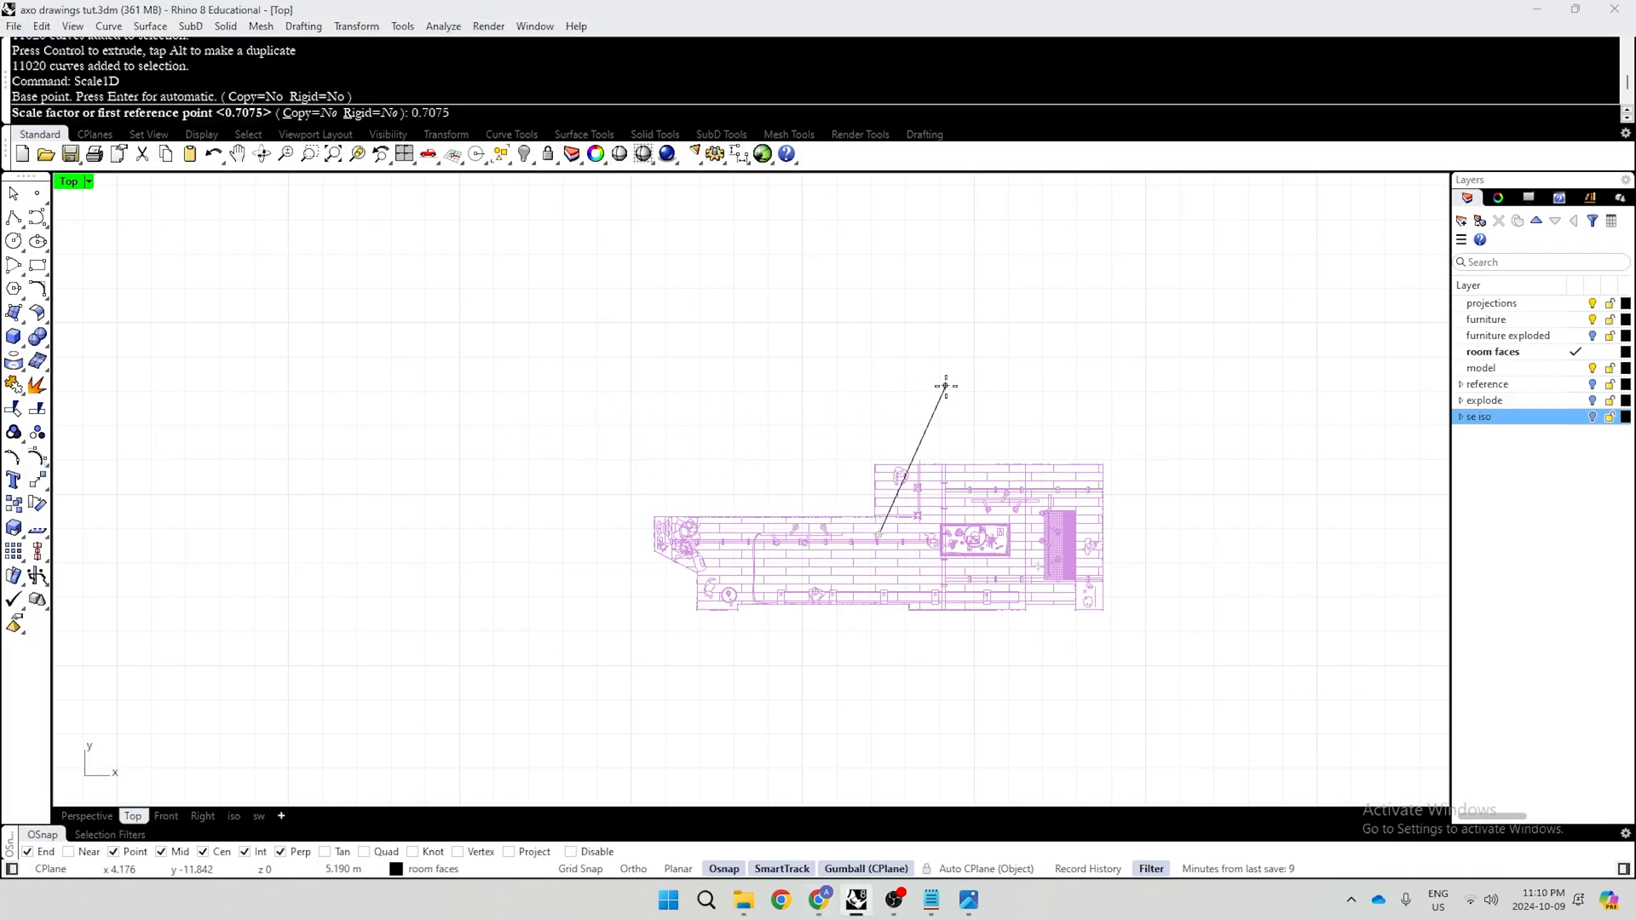
# Apply the 0.7075 Scale1D along the plan's vertical axis with Ortho on, and deselect the room
pyautogui.press('Return')
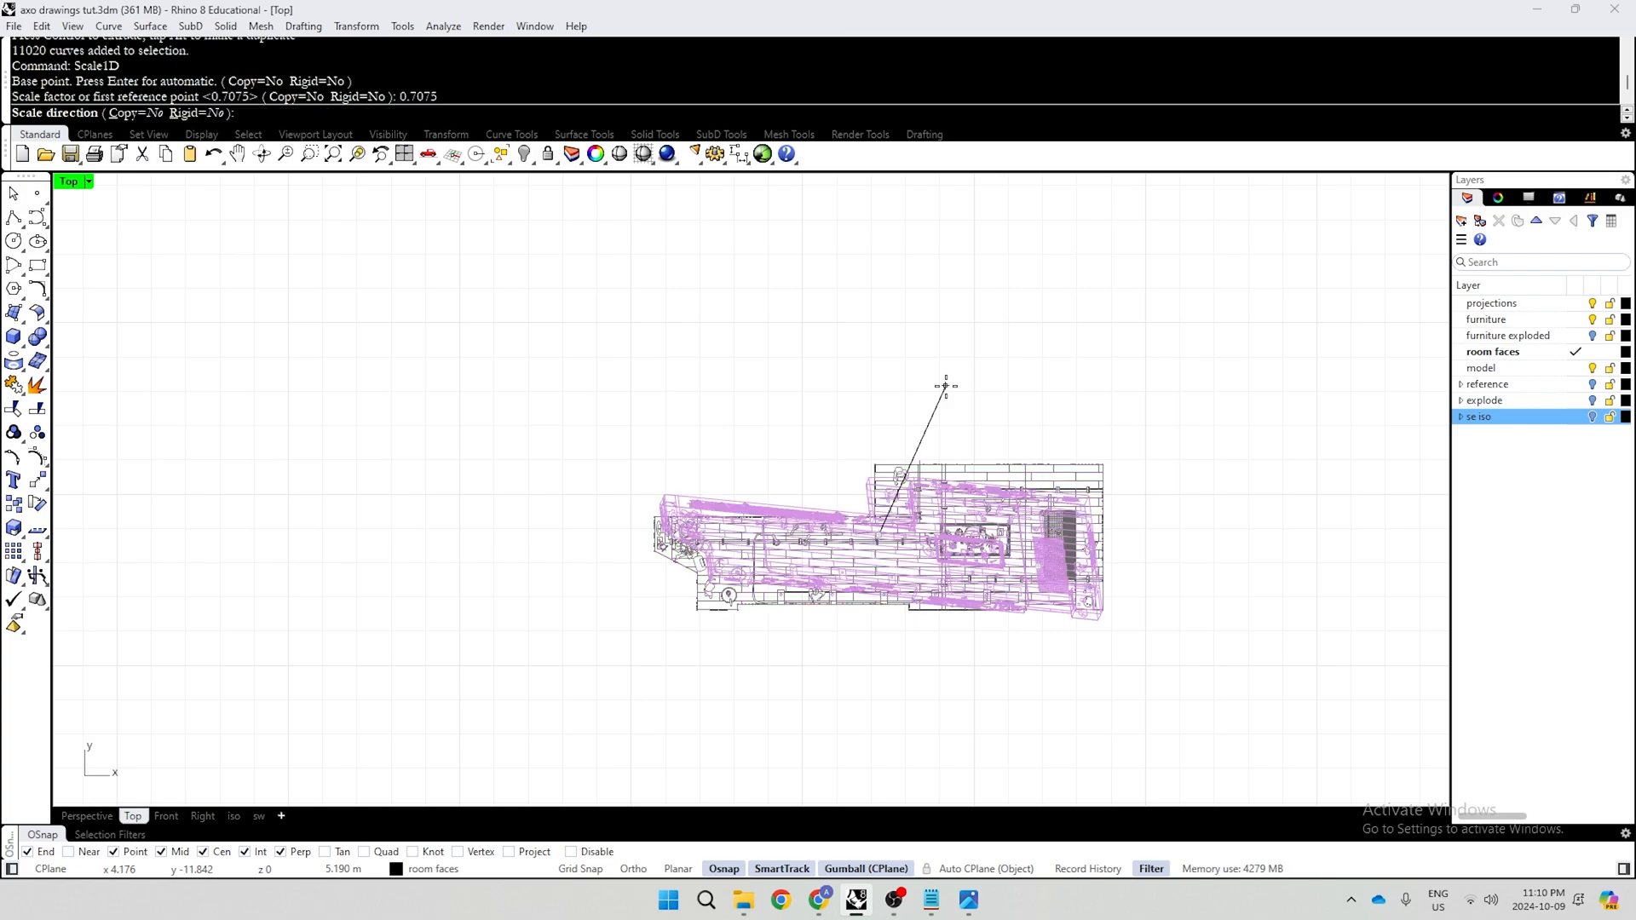
pyautogui.press('F8')
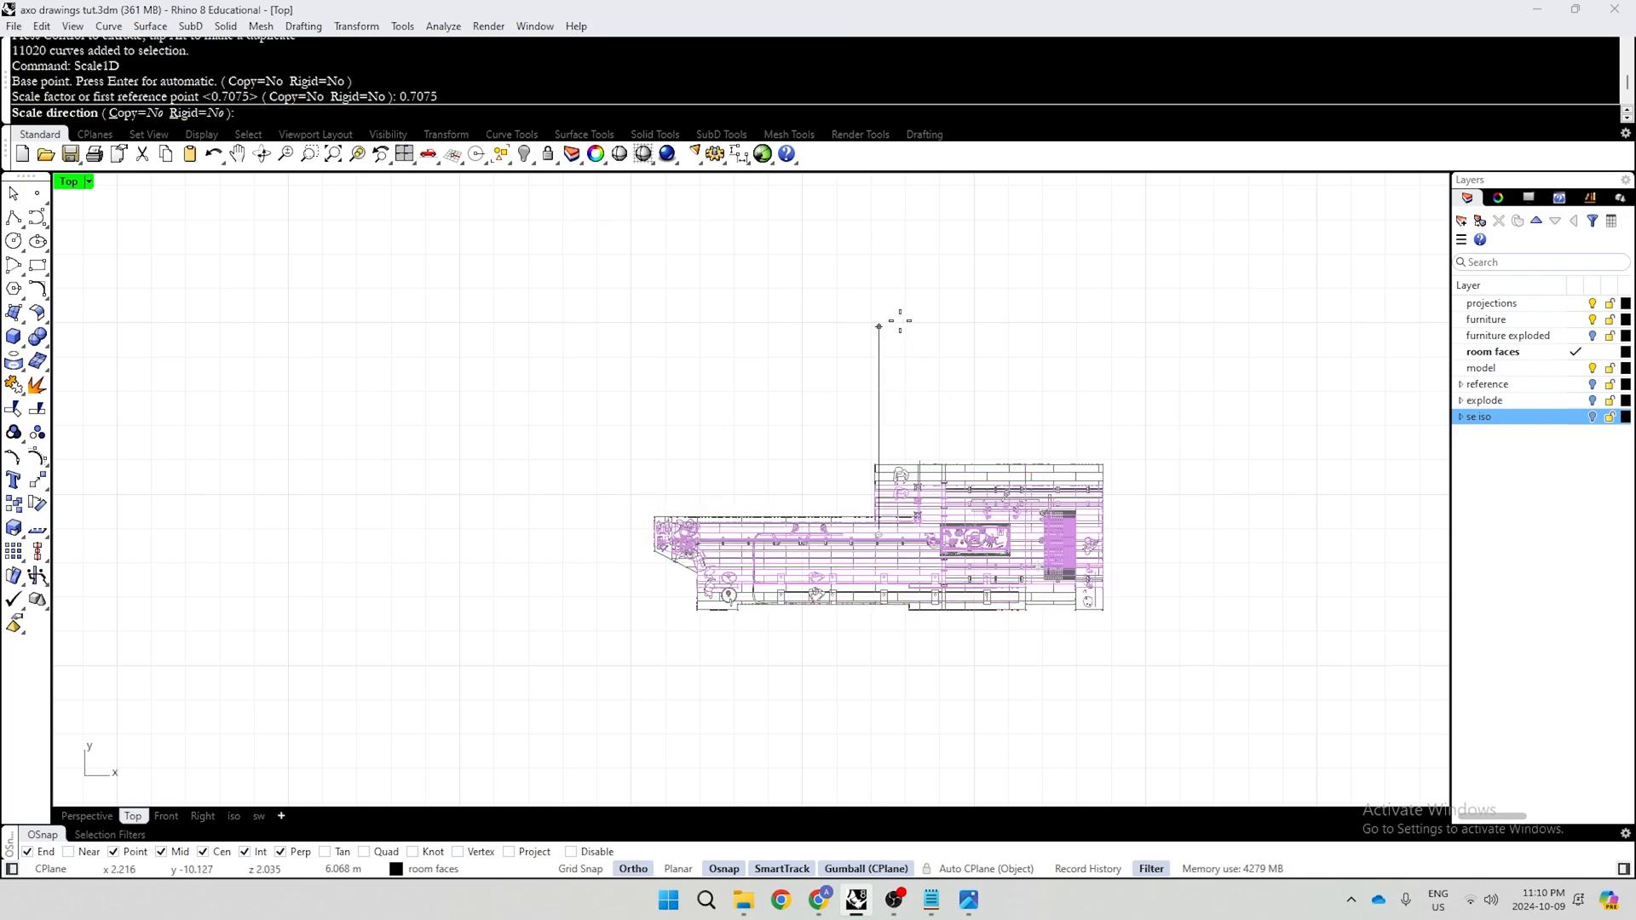
pyautogui.click(881, 250)
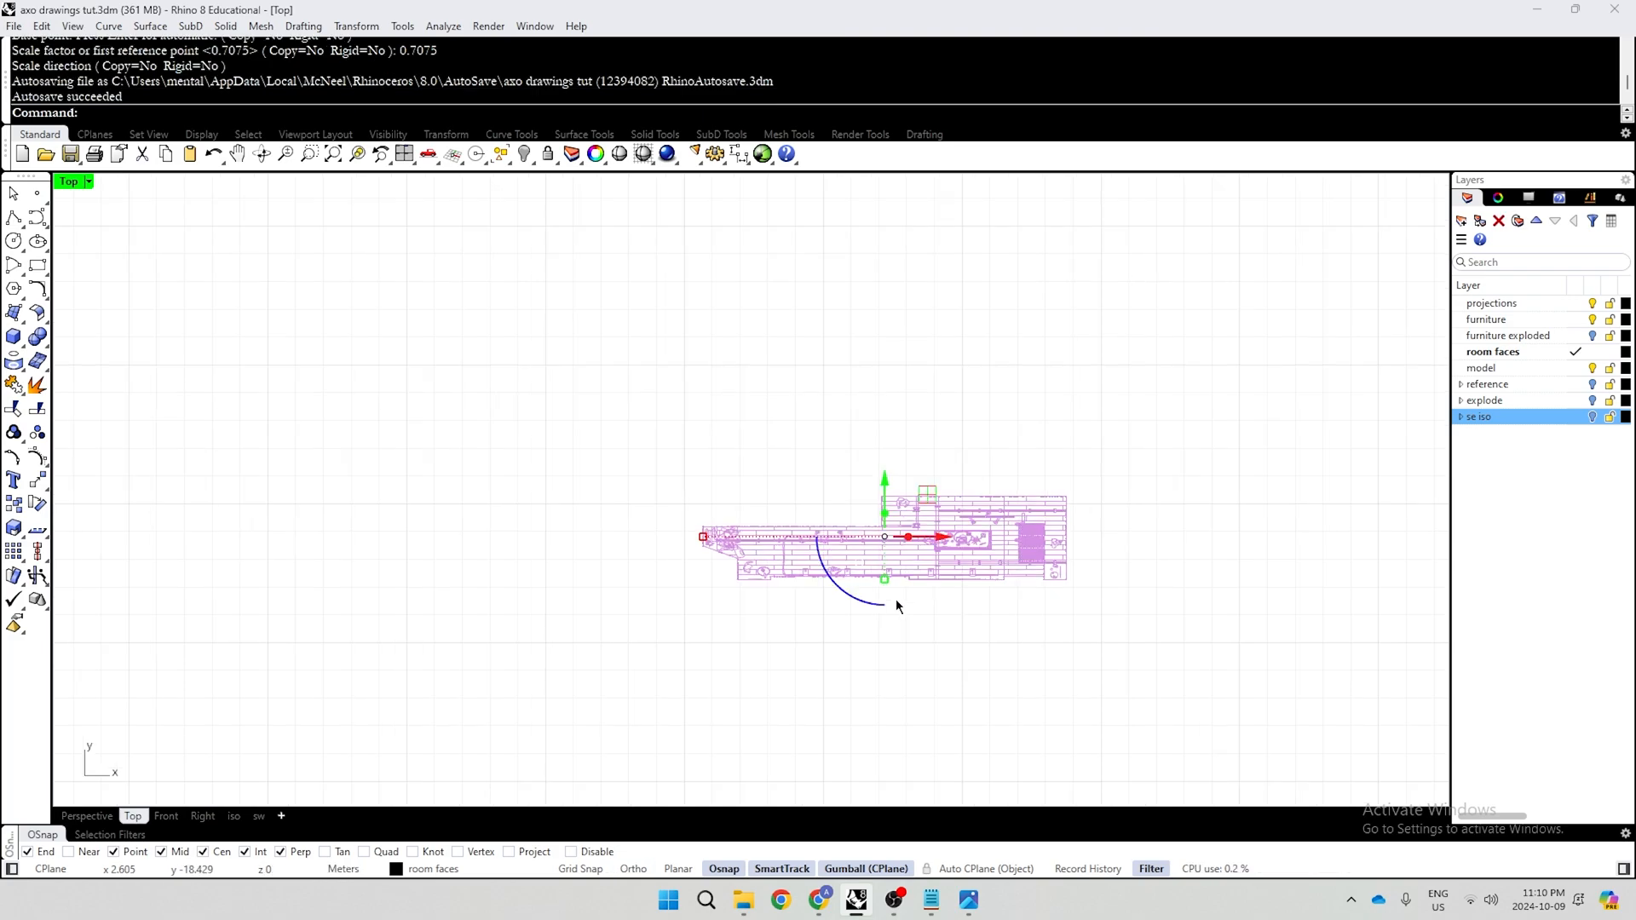
pyautogui.scroll(-5, 895, 603)
pyautogui.scroll(5, 930, 607)
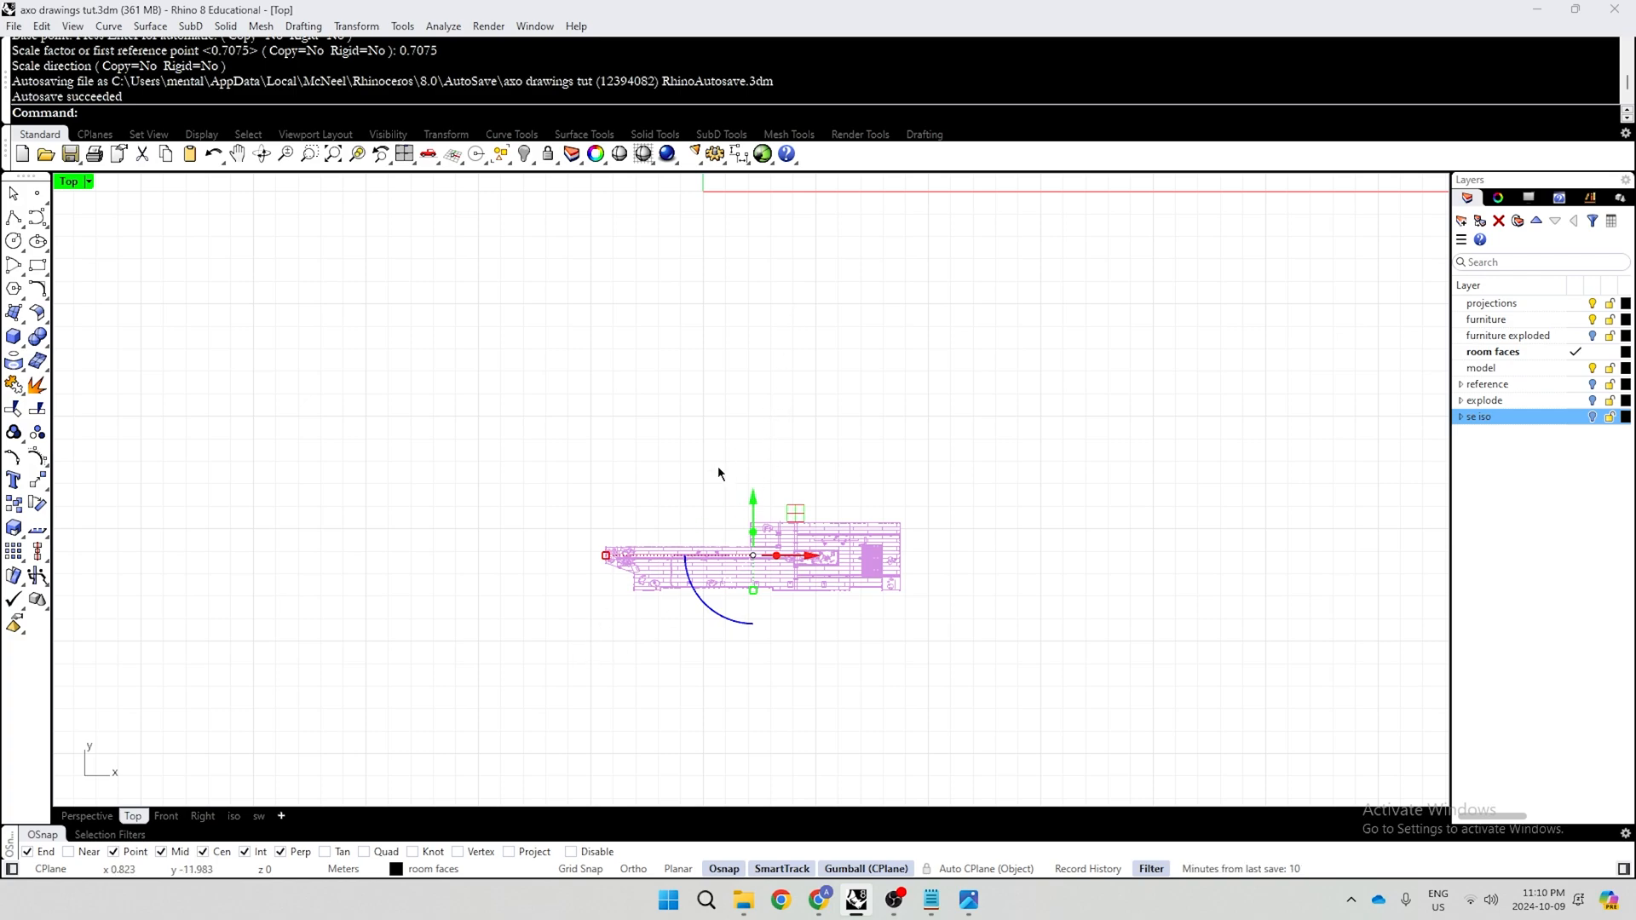
pyautogui.click(678, 443)
# Select the entire room and Shear it by 45° in plan from its lower-left floor corner, using a vertical reference with Ortho on
pyautogui.scroll(3, 690, 571)
pyautogui.click(818, 563)
pyautogui.click(1118, 405)
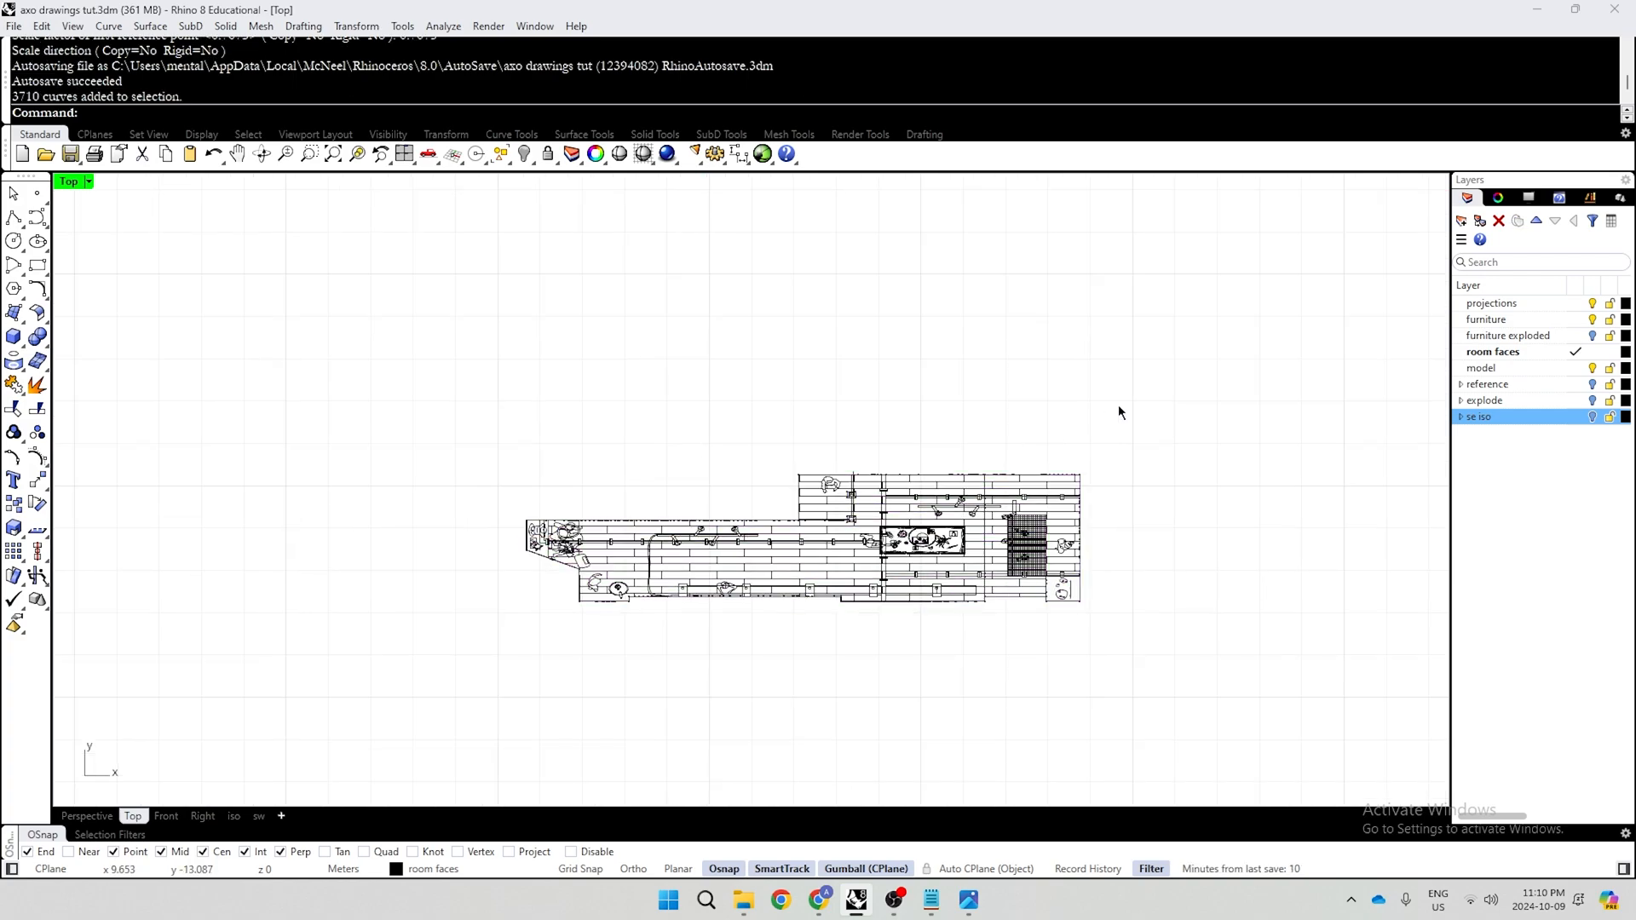
pyautogui.moveTo(1131, 393); pyautogui.dragTo(298, 651)
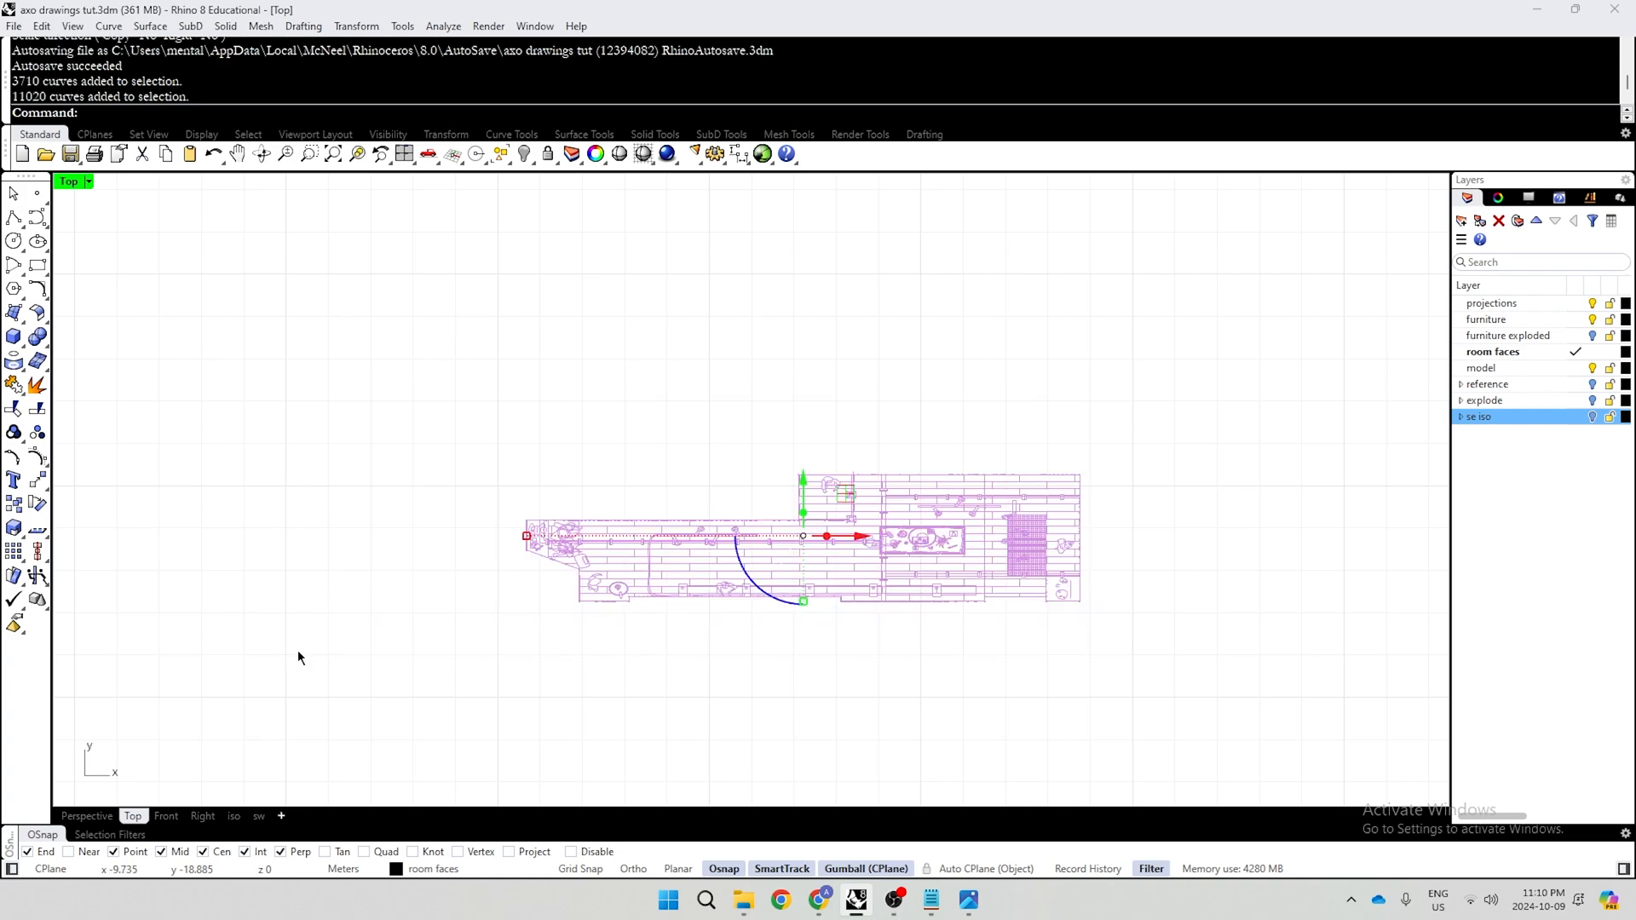
pyautogui.write('Shear')
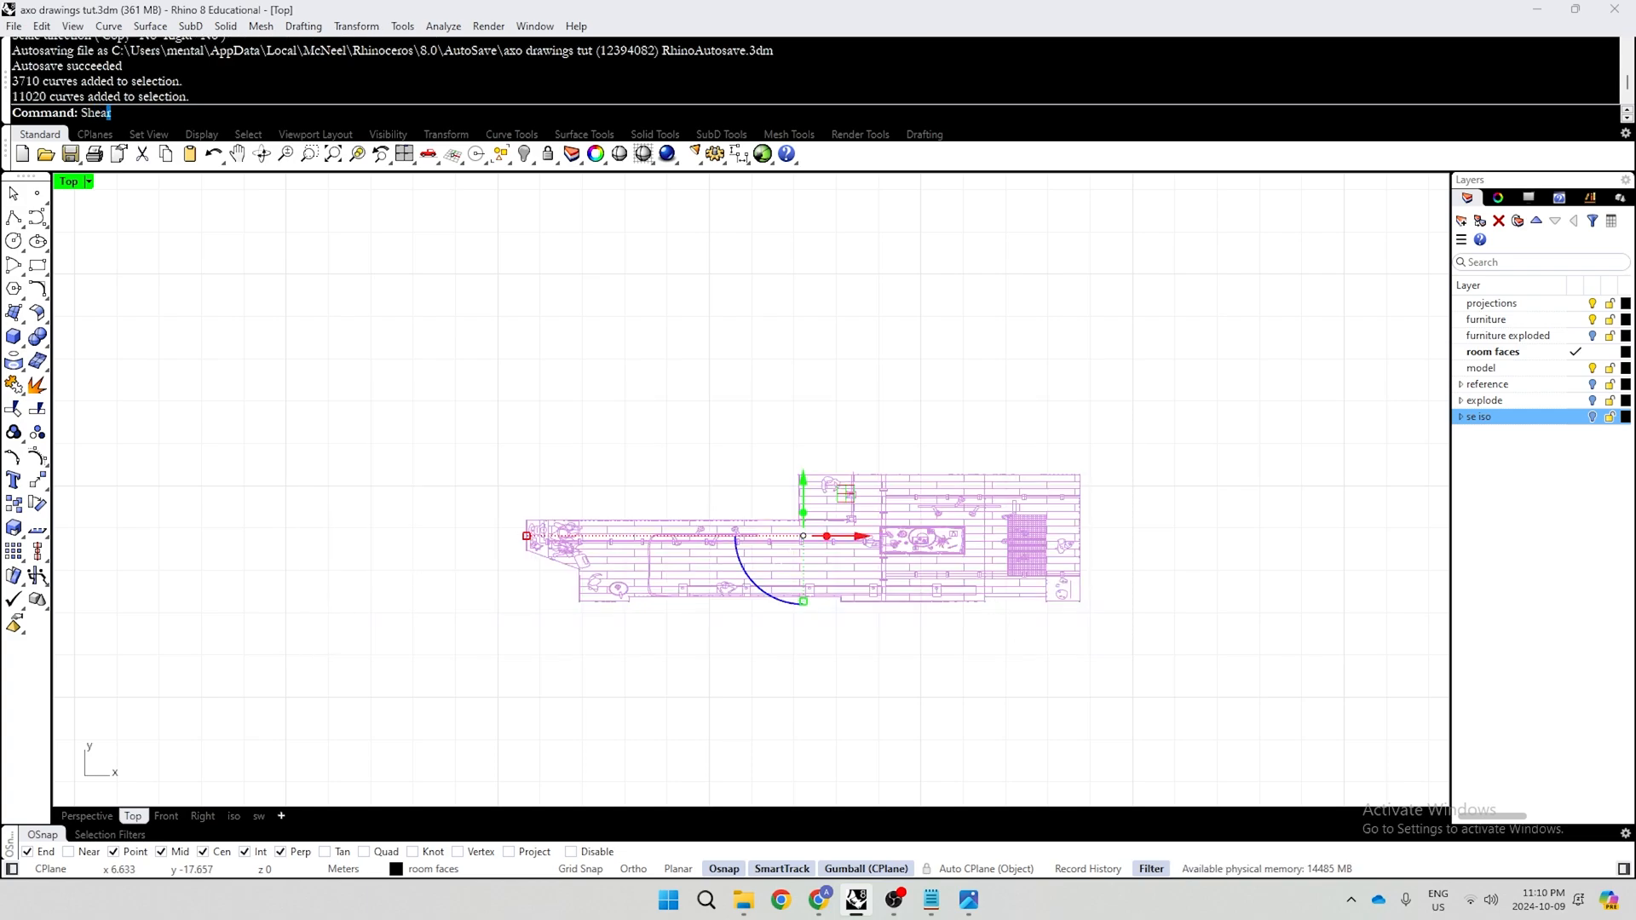
pyautogui.press('Return')
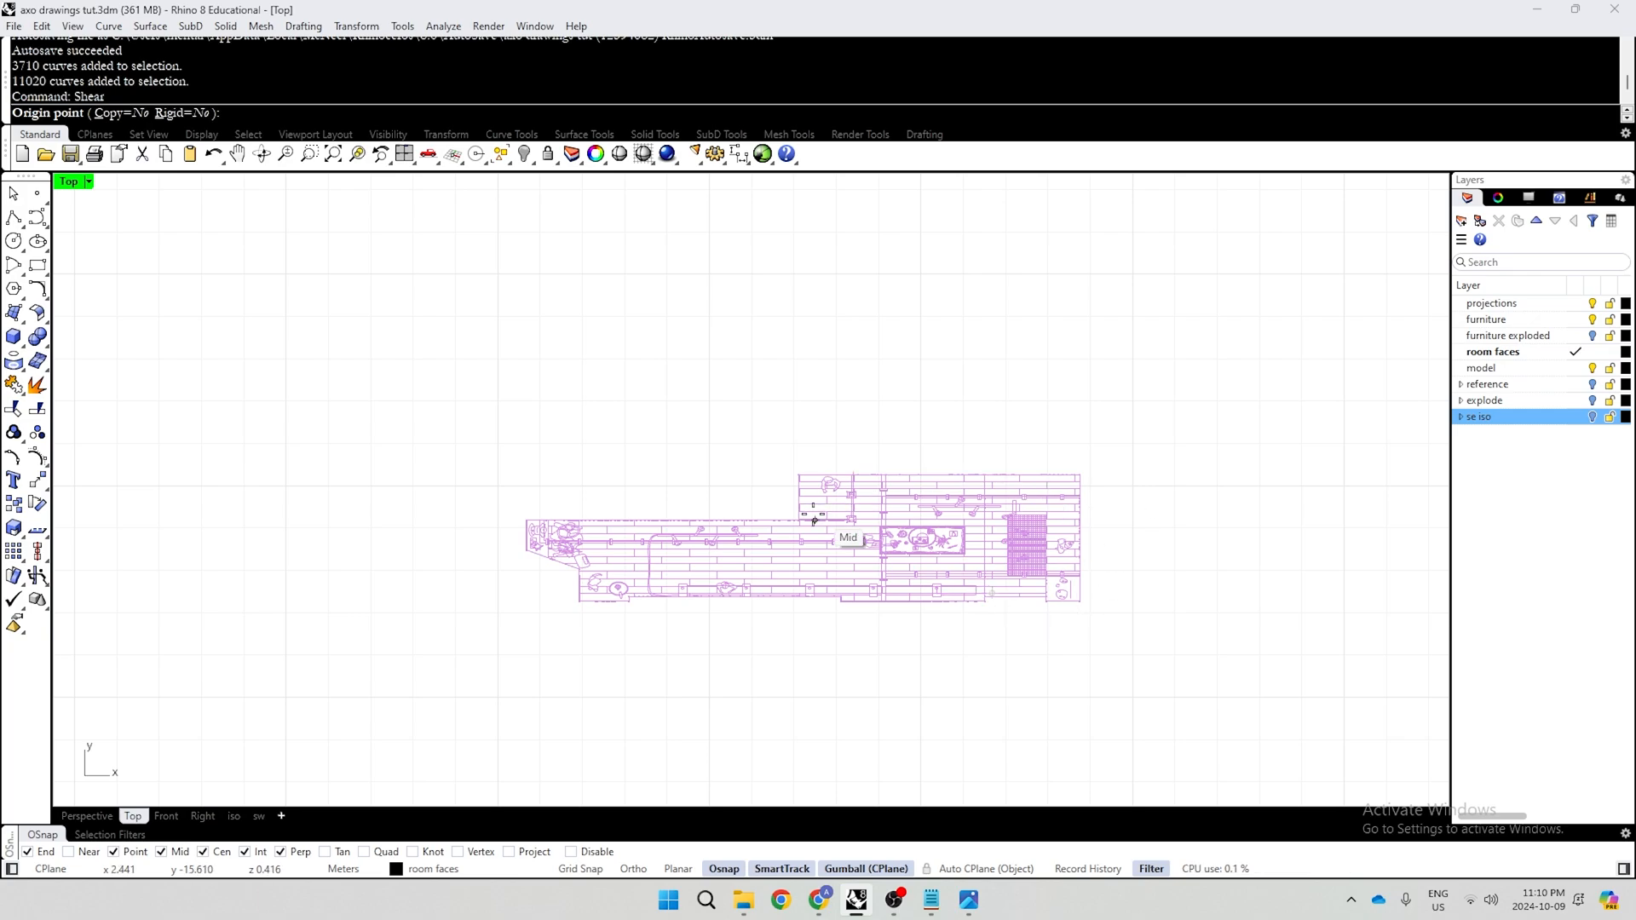
pyautogui.scroll(5, 705, 632)
pyautogui.scroll(-2, 706, 632)
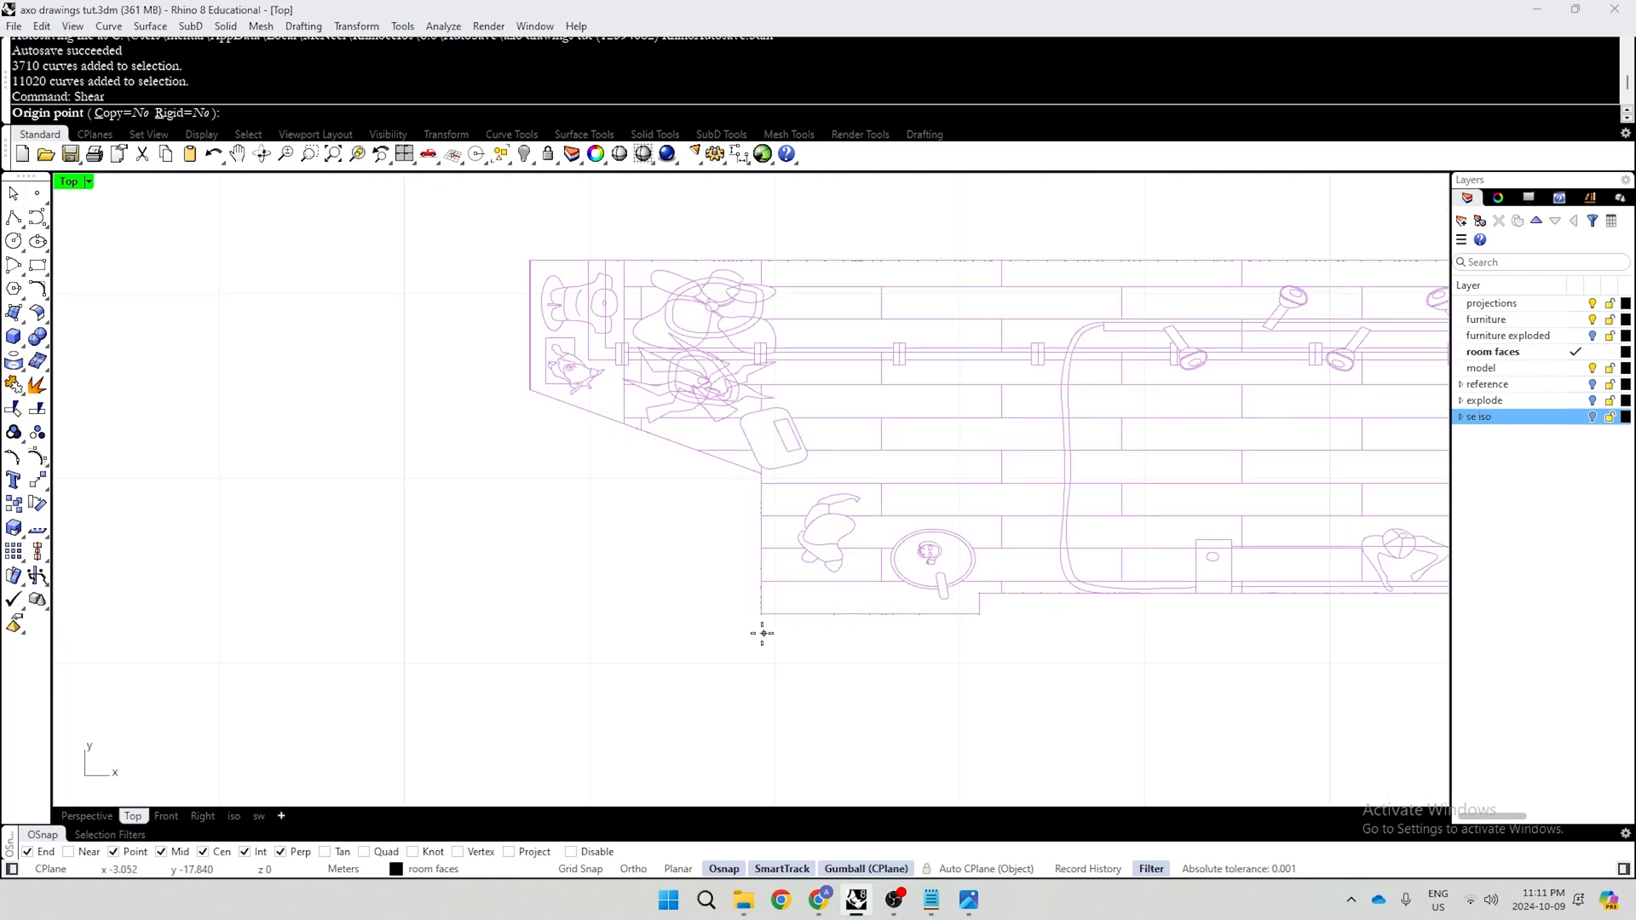
pyautogui.click(761, 612)
pyautogui.scroll(-2, 761, 612)
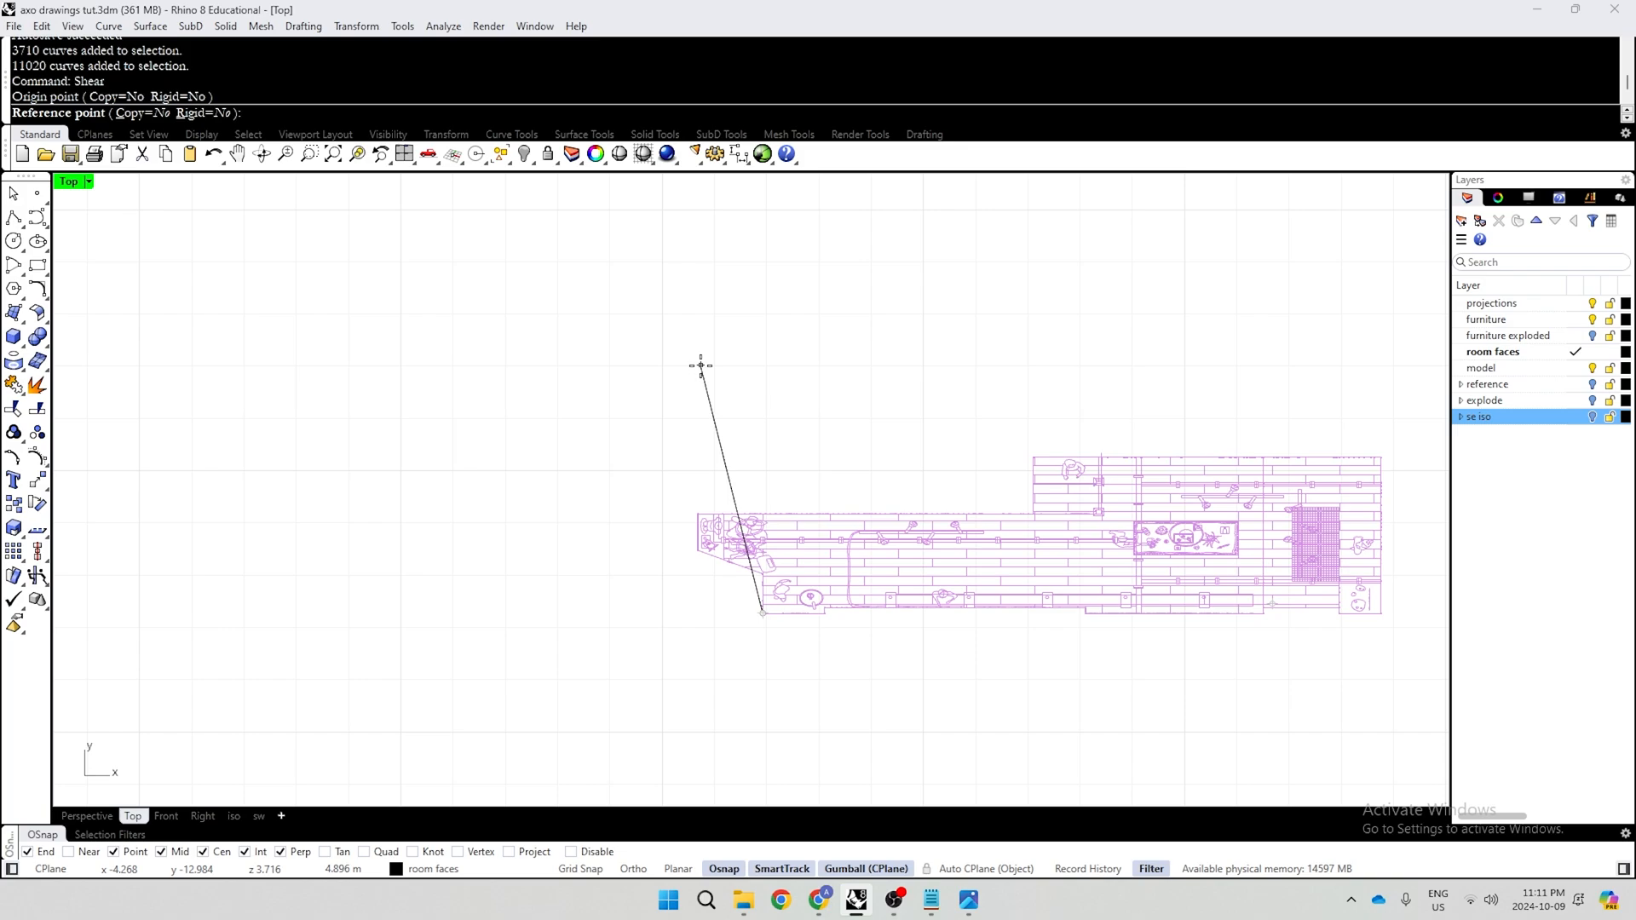
pyautogui.press('F8')
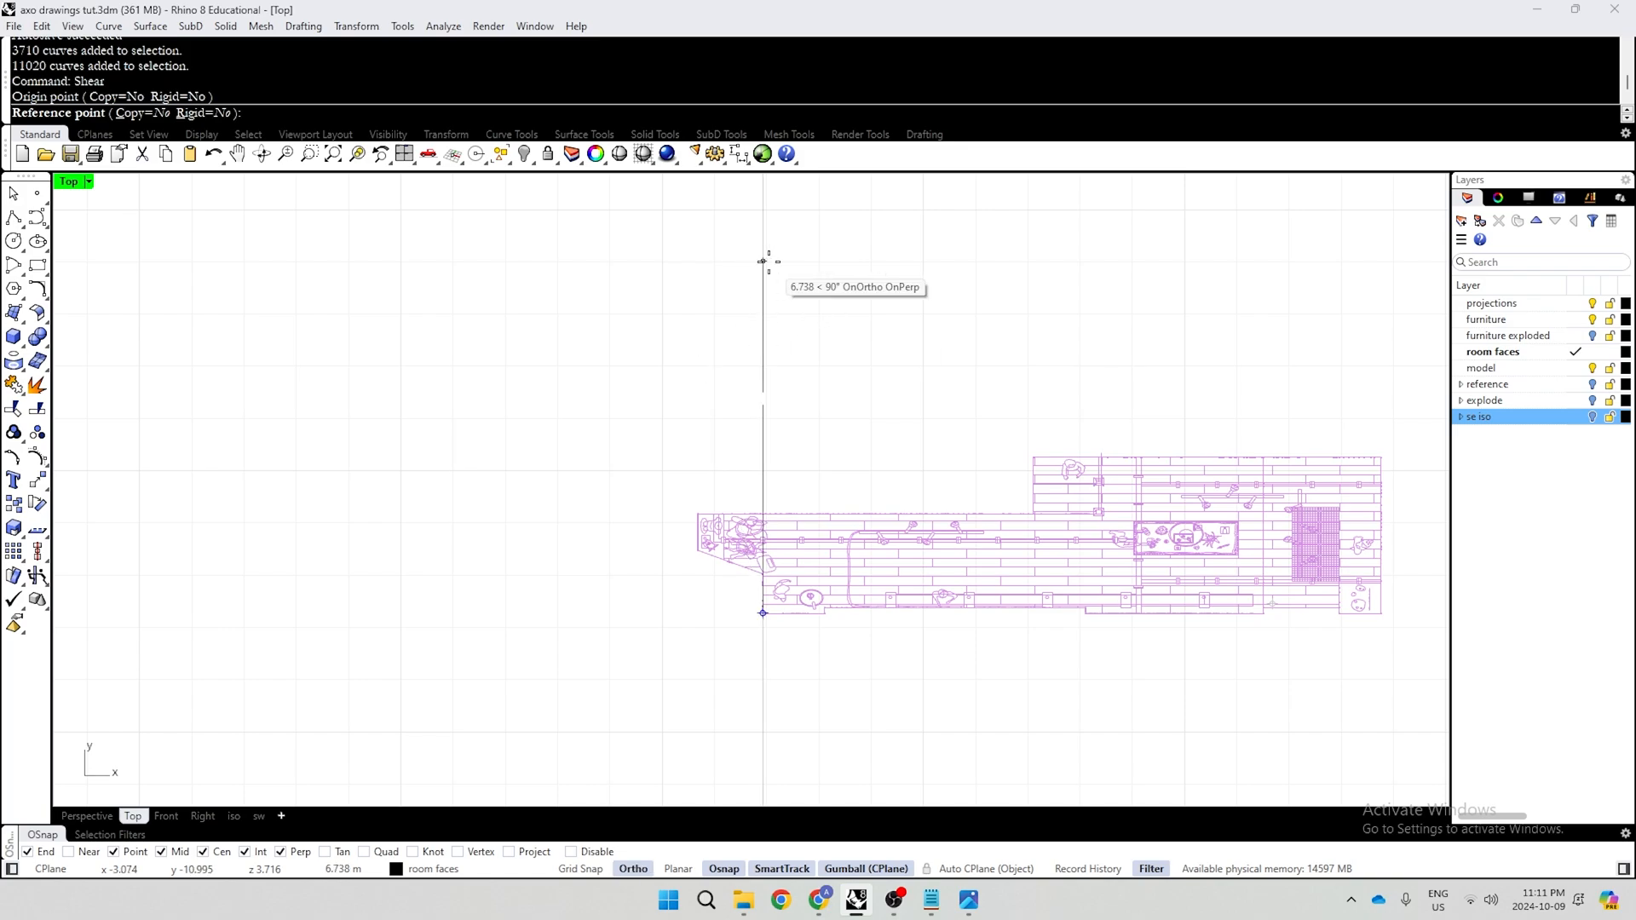
pyautogui.click(762, 262)
pyautogui.scroll(4, 763, 261)
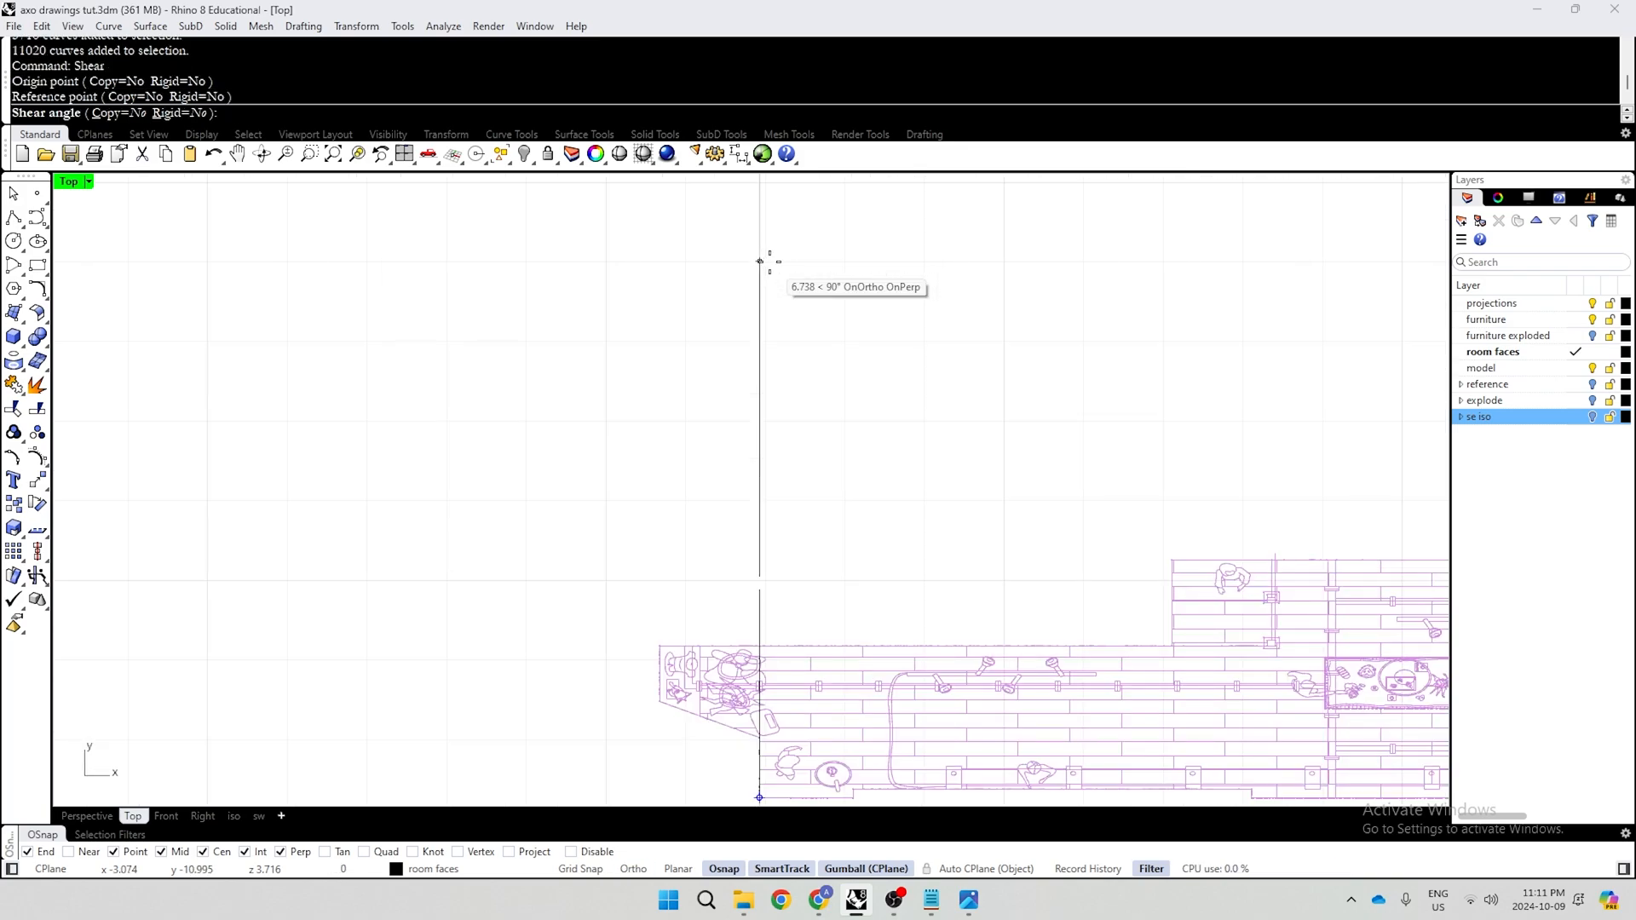
pyautogui.scroll(-3, 760, 261)
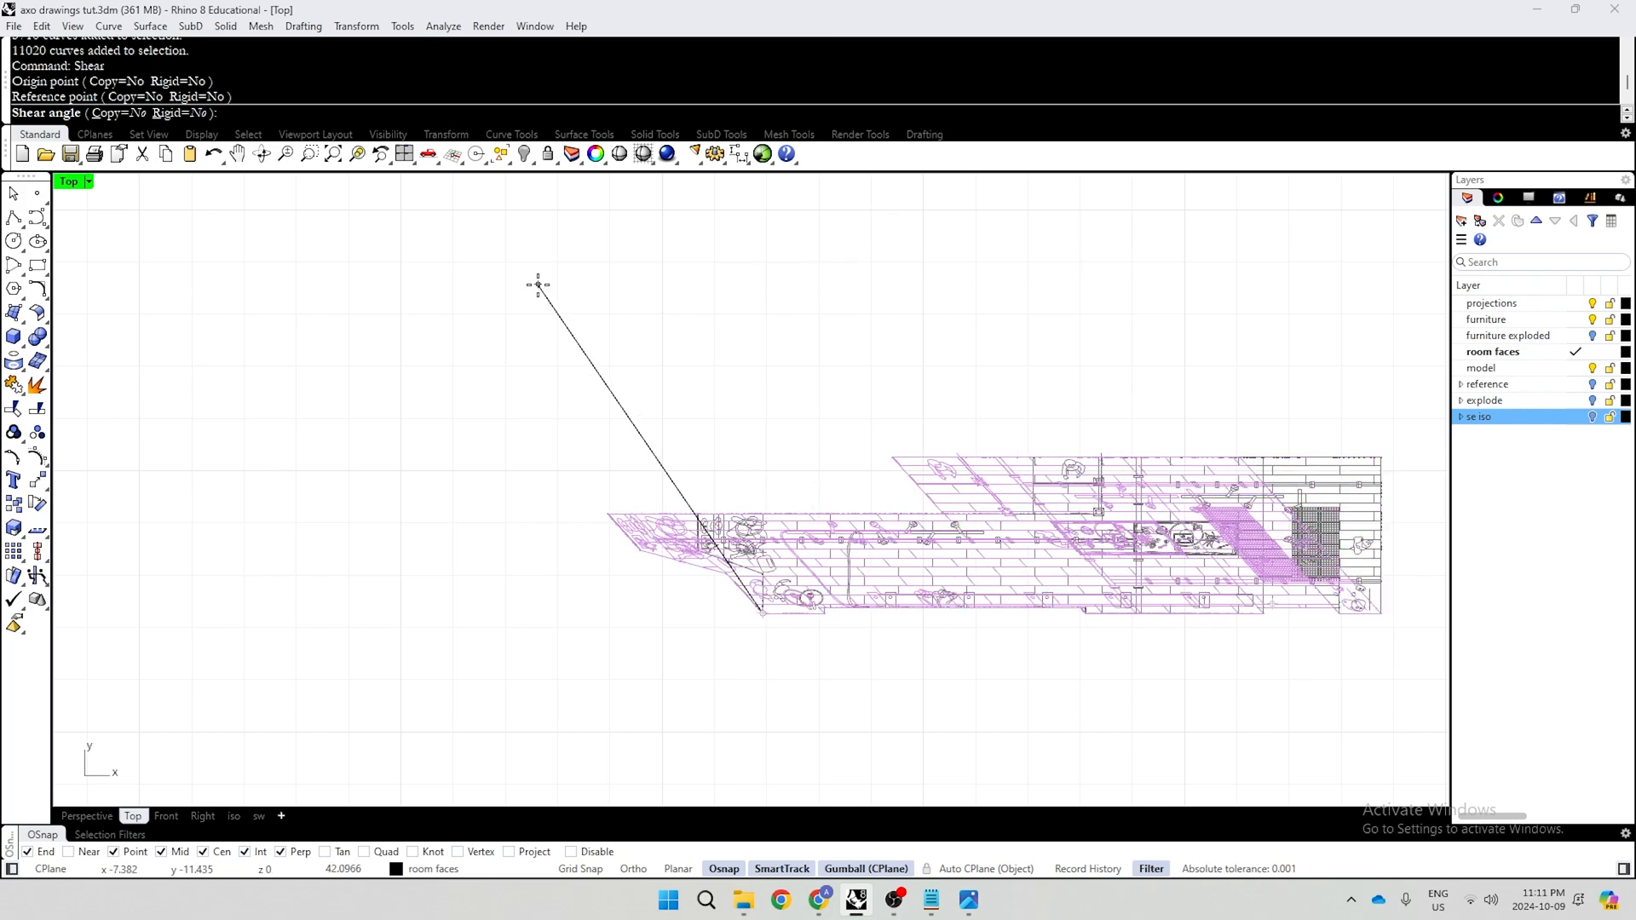
pyautogui.write('45')
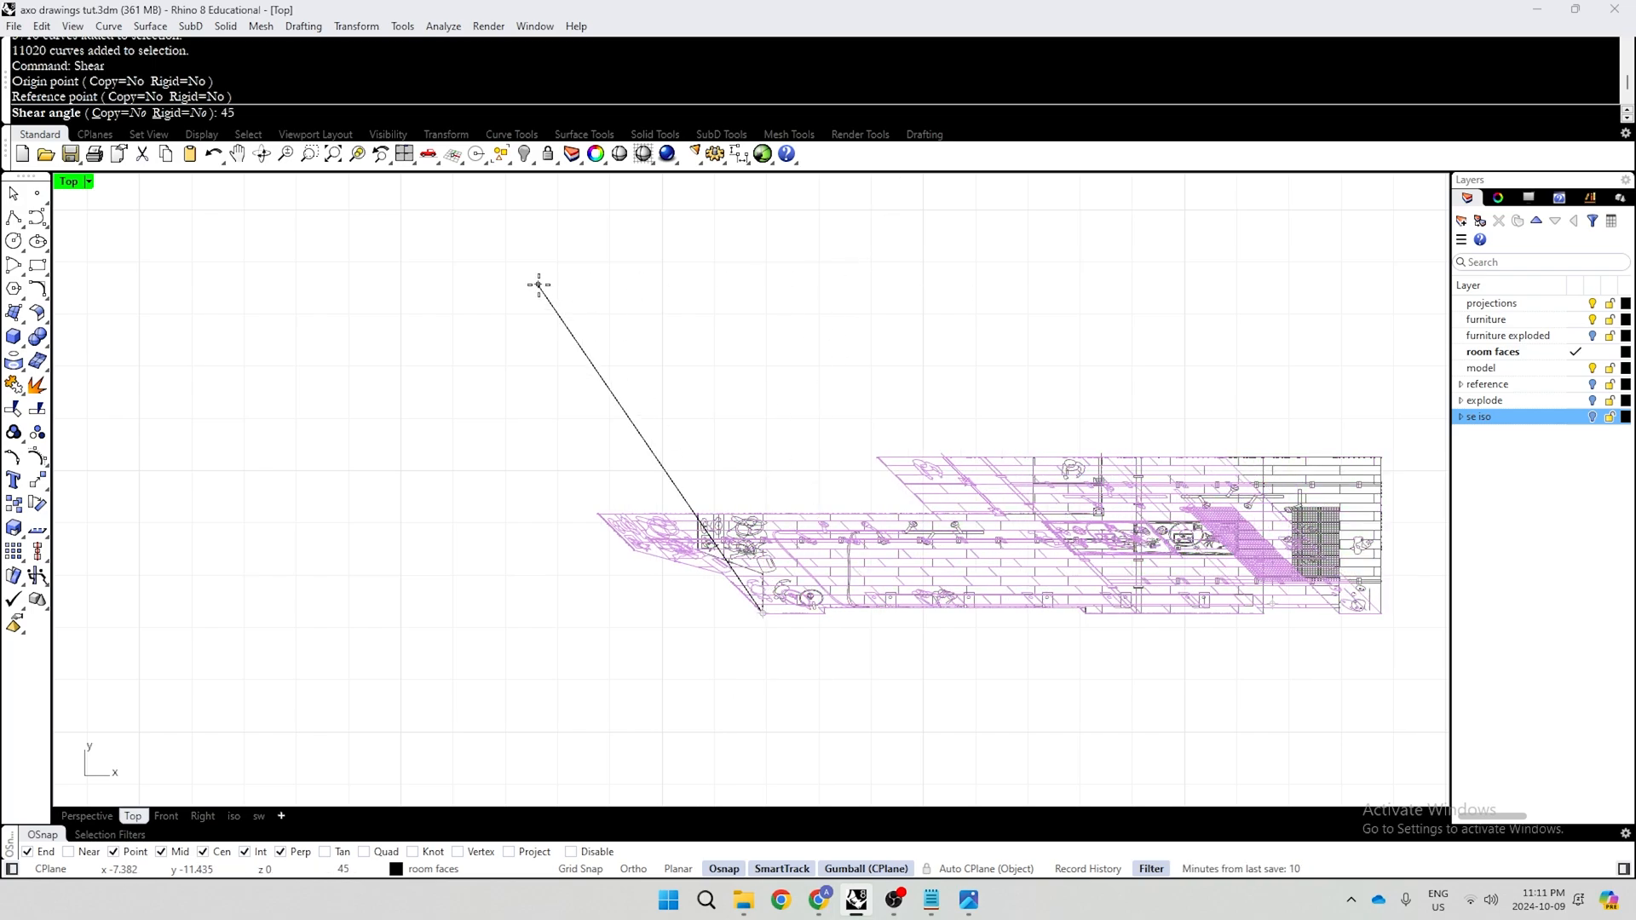
pyautogui.press('Return')
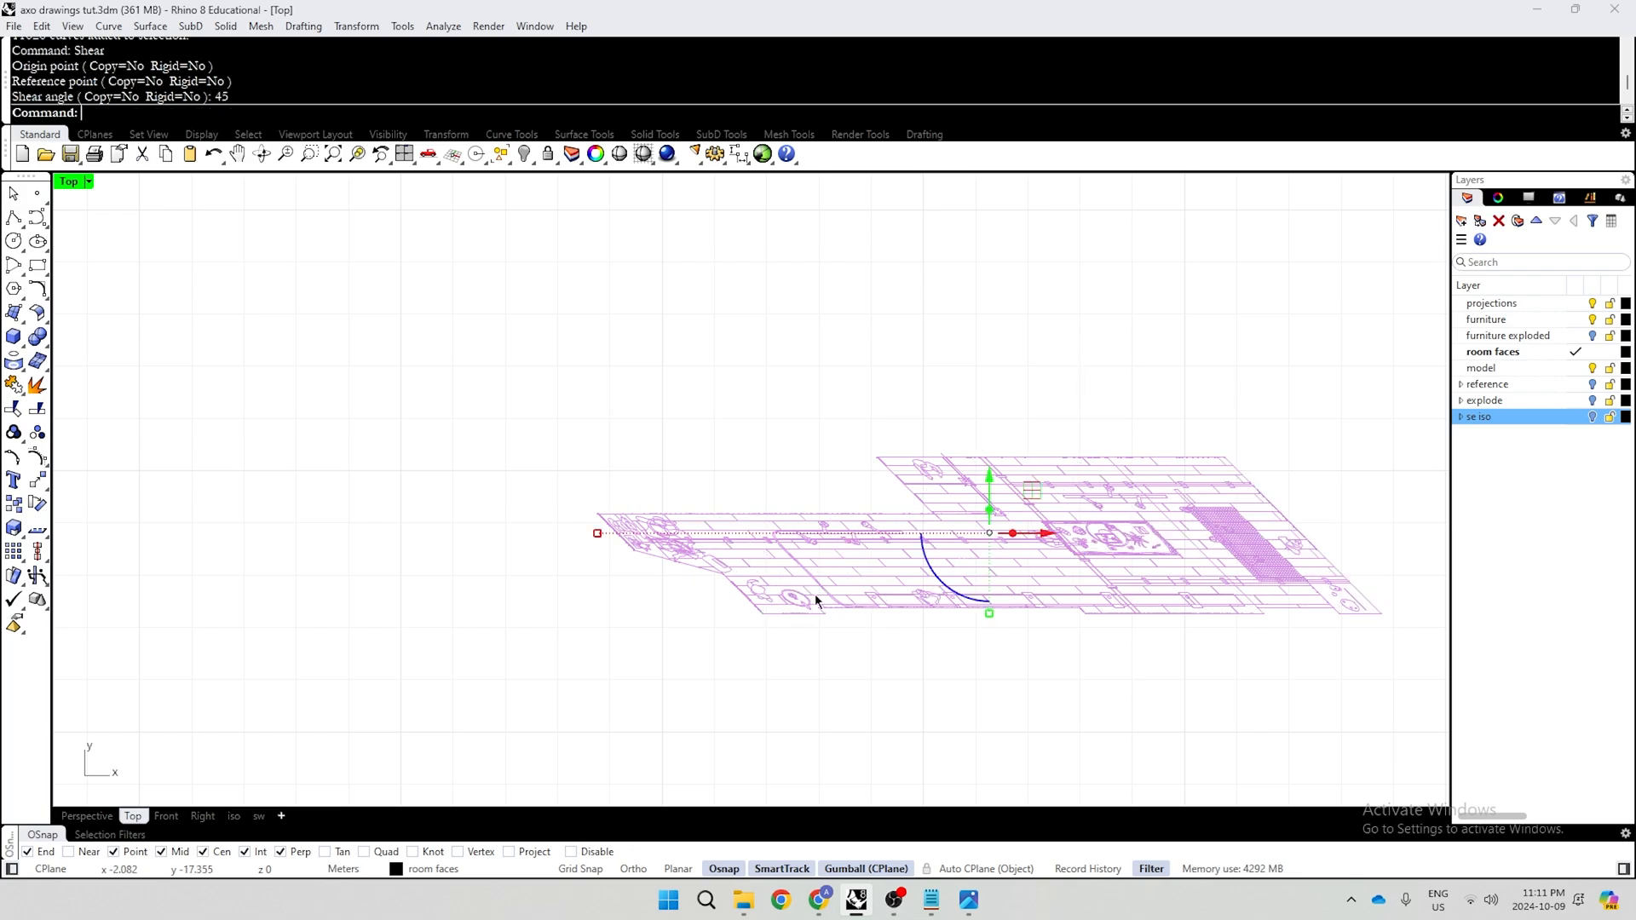
# Shear the room by -45° in the Right view from its bottom-left corner with a vertical reference, and deselect it
pyautogui.click(203, 815)
pyautogui.scroll(-8, 1030, 727)
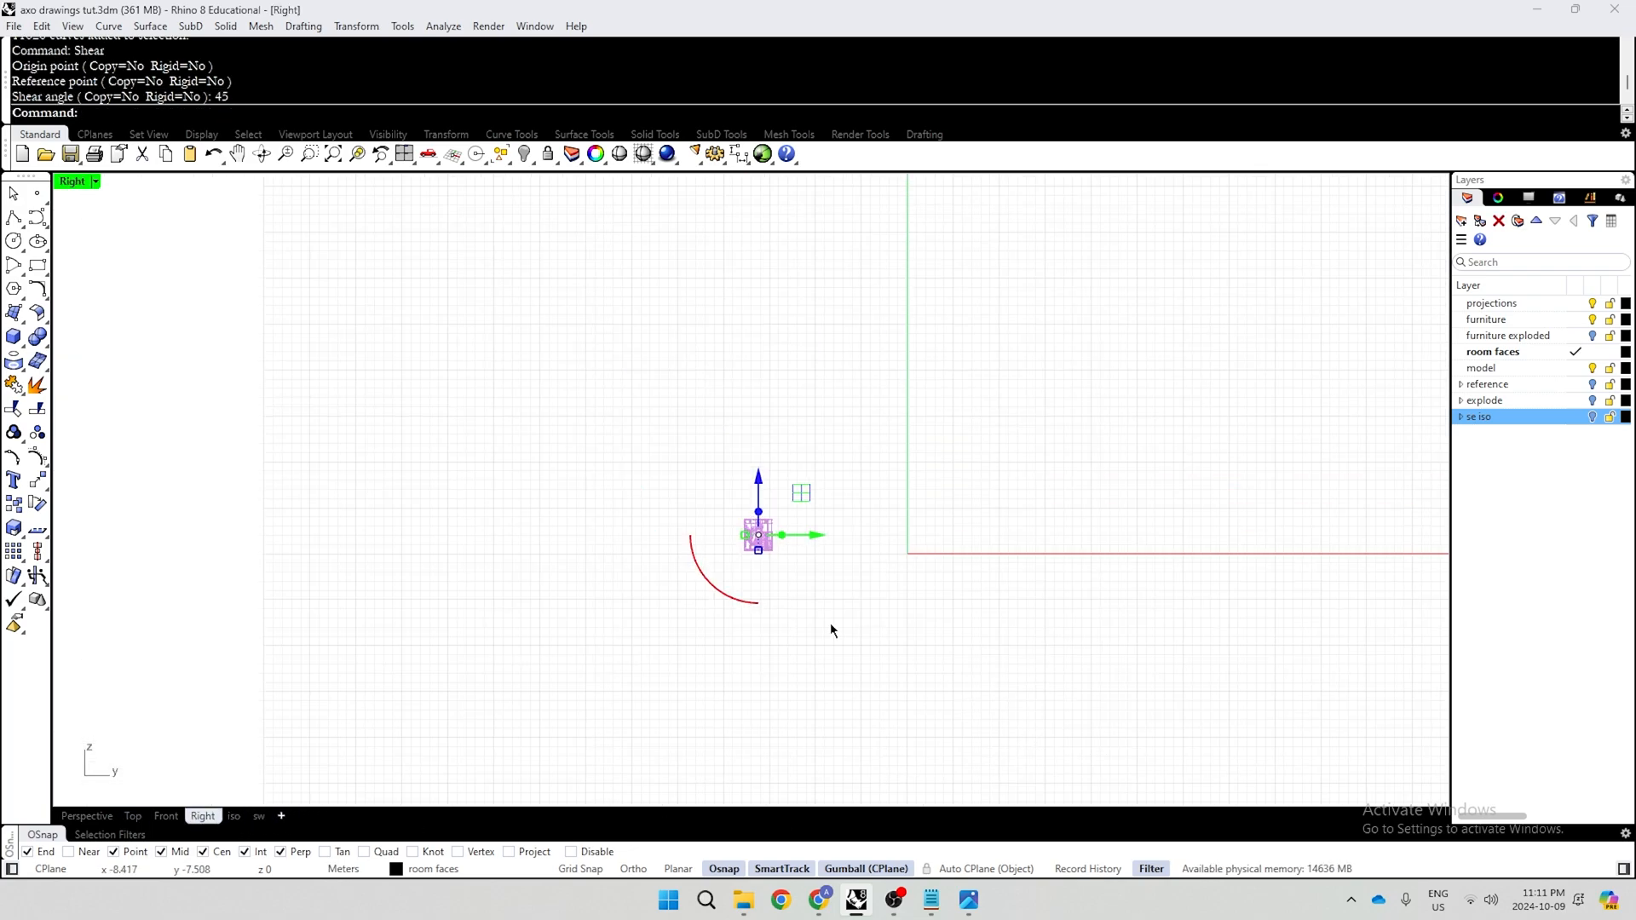
pyautogui.scroll(18, 756, 554)
pyautogui.press('Return')
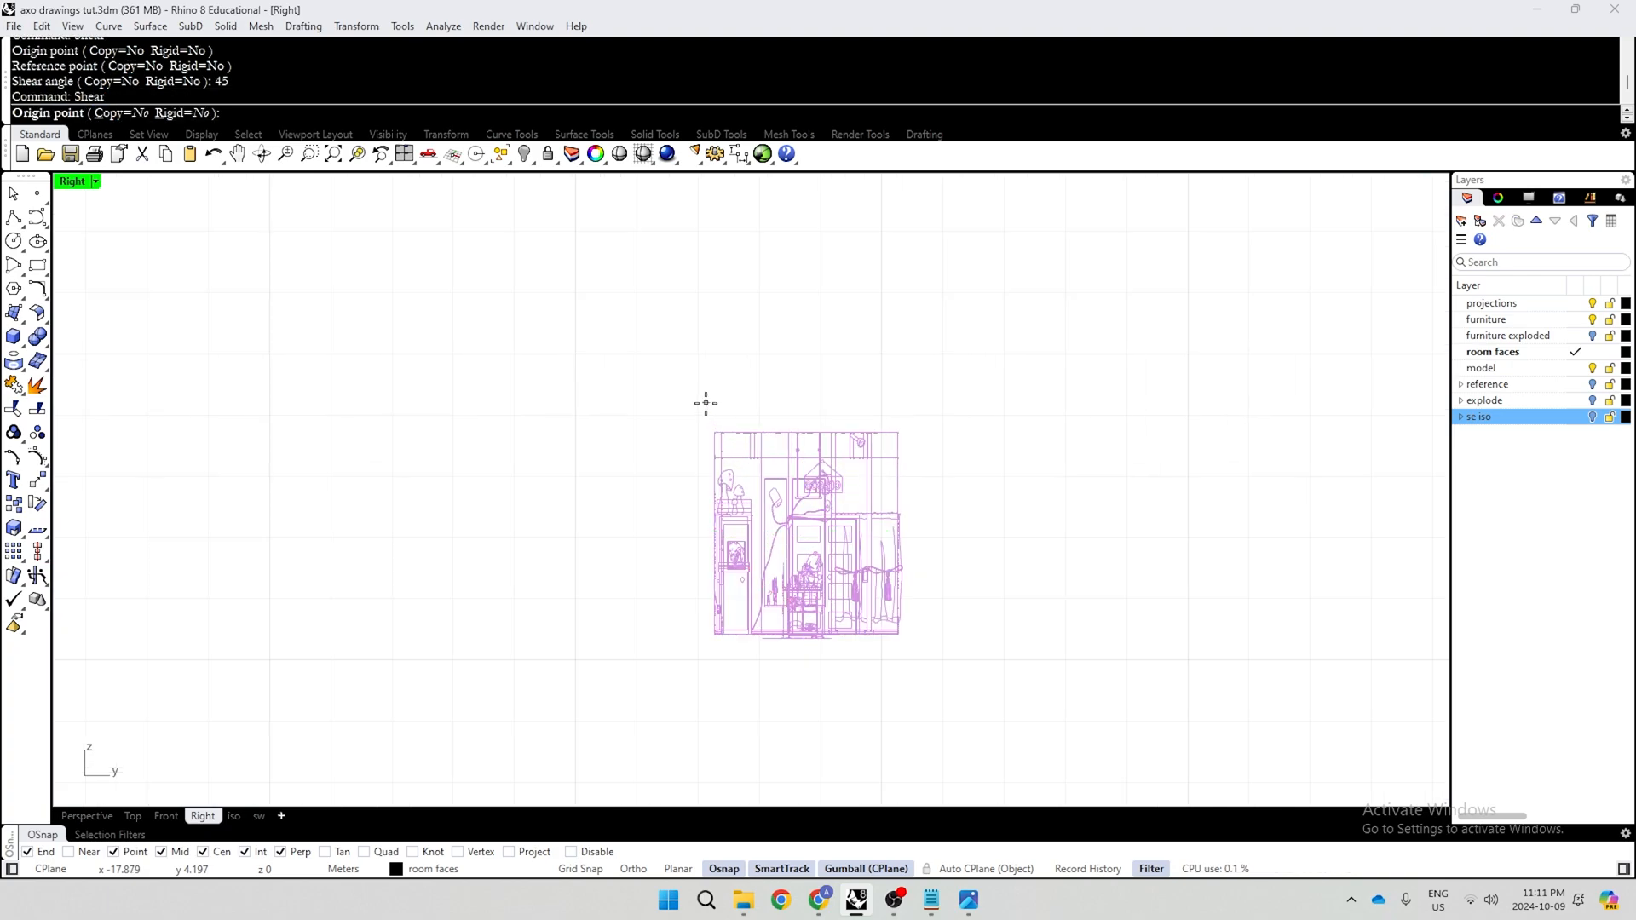
pyautogui.scroll(3, 814, 668)
pyautogui.scroll(5, 624, 614)
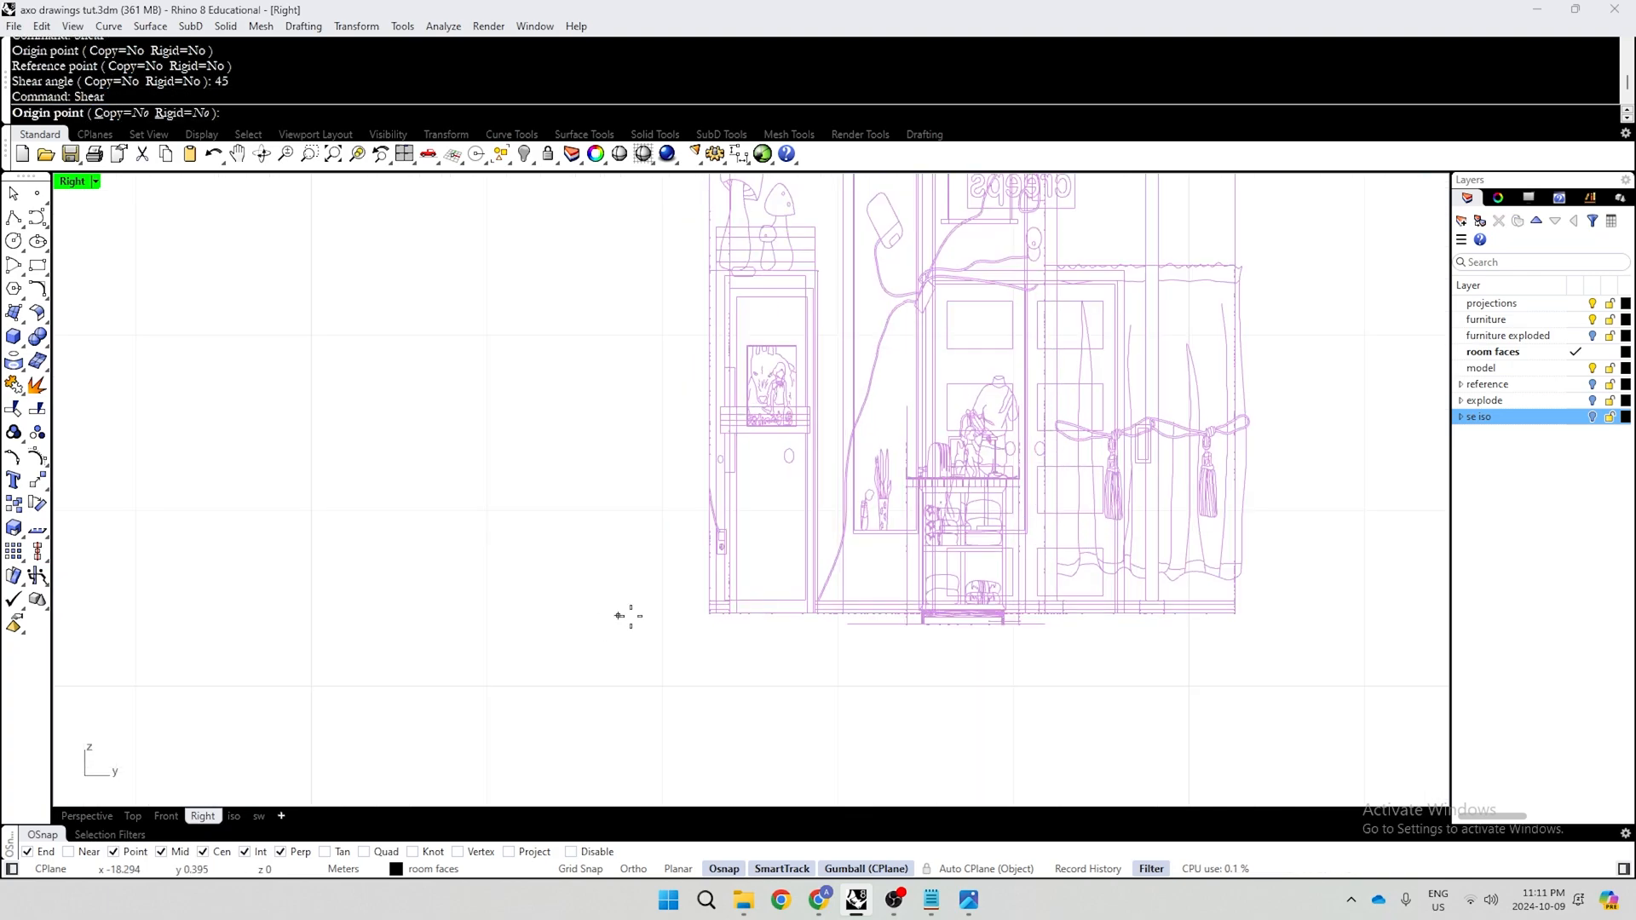
pyautogui.click(698, 623)
pyautogui.scroll(-4, 705, 629)
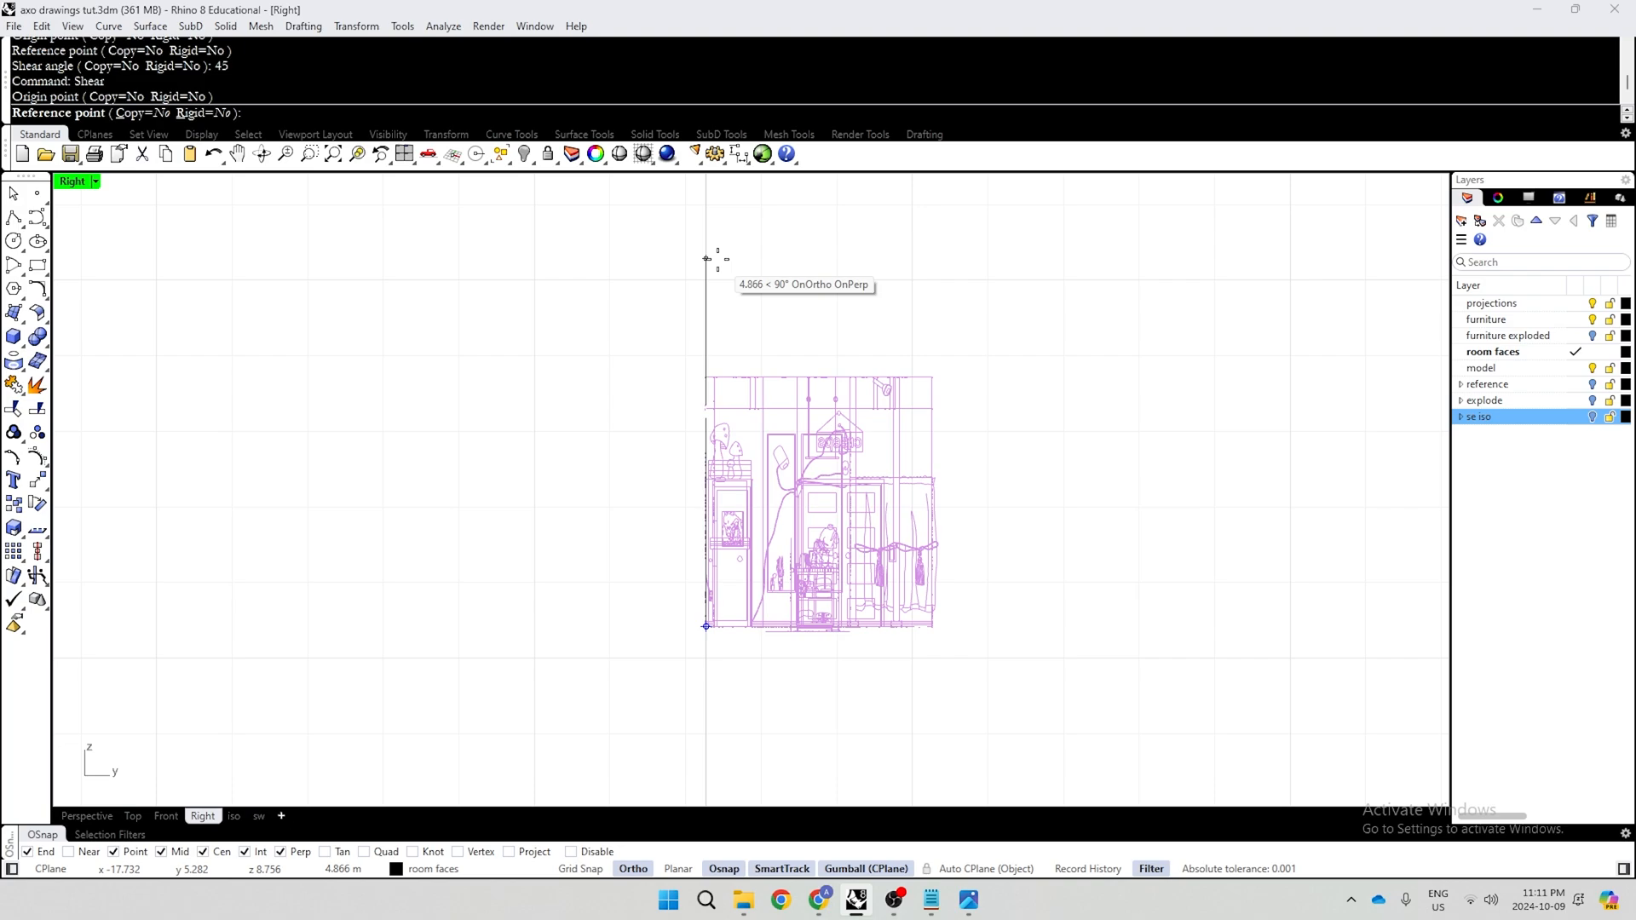
pyautogui.click(707, 230)
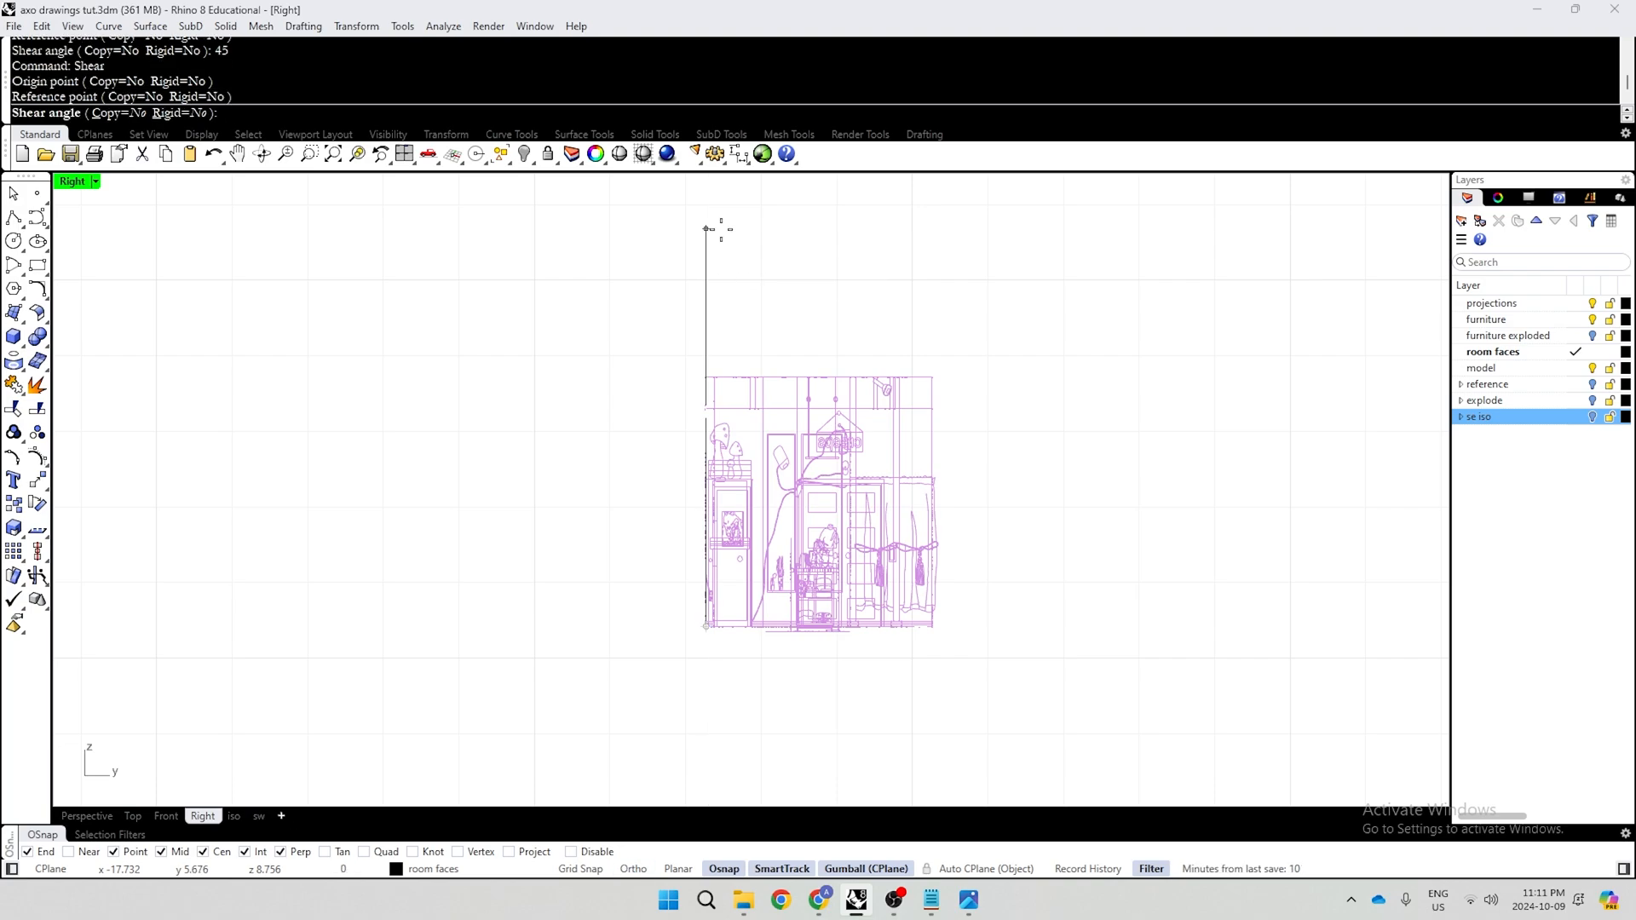
pyautogui.write('-45')
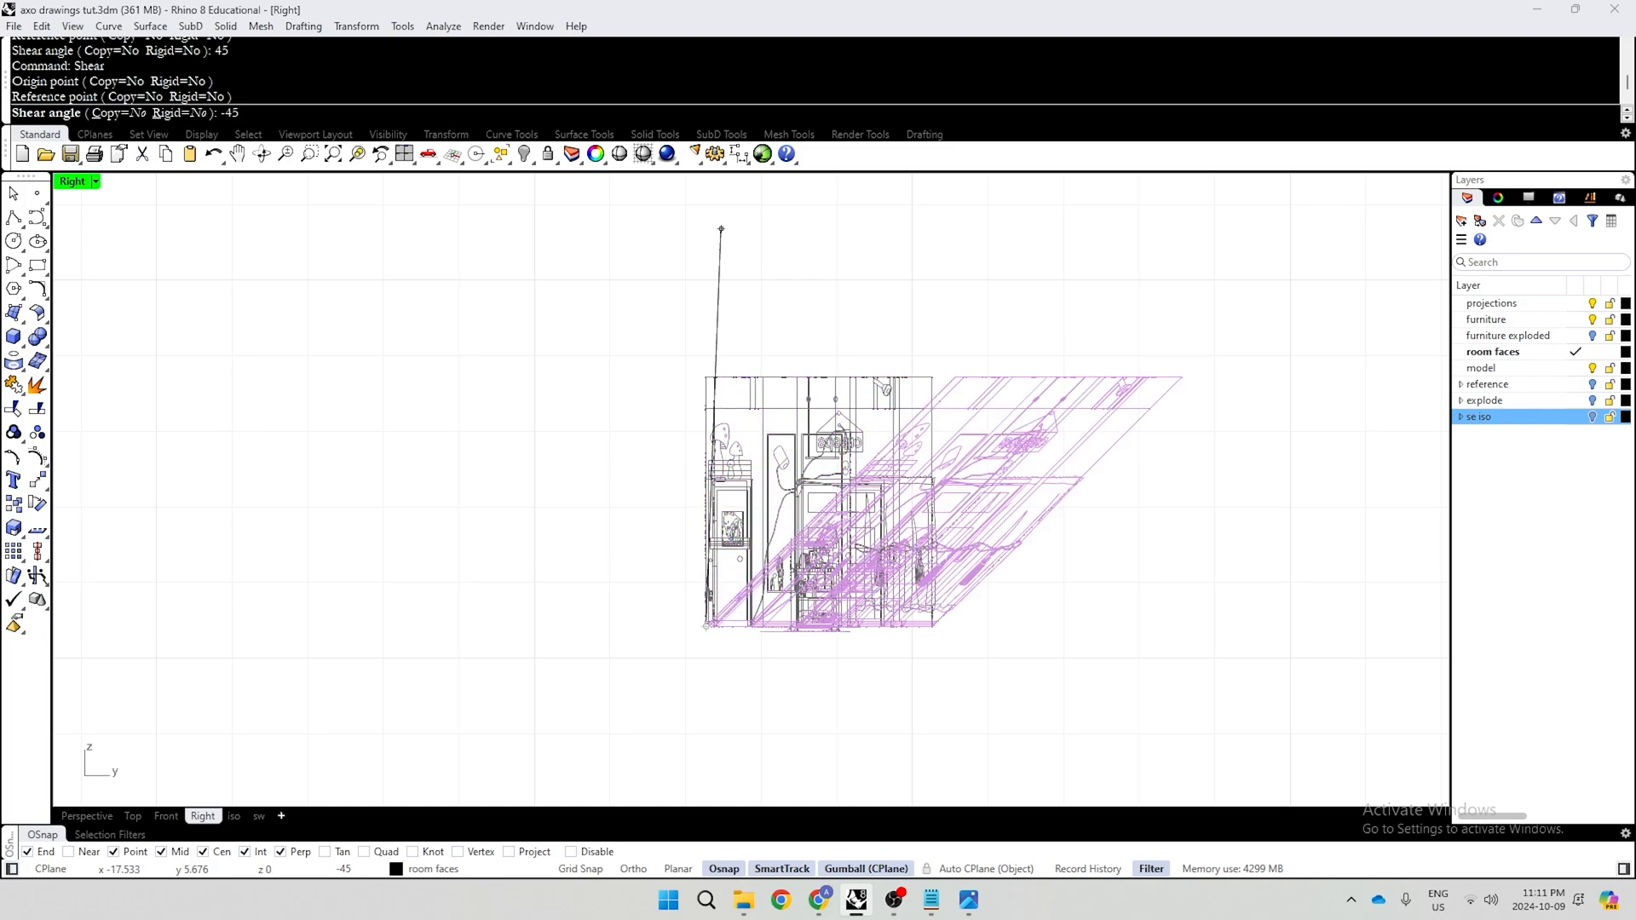
pyautogui.press('Return')
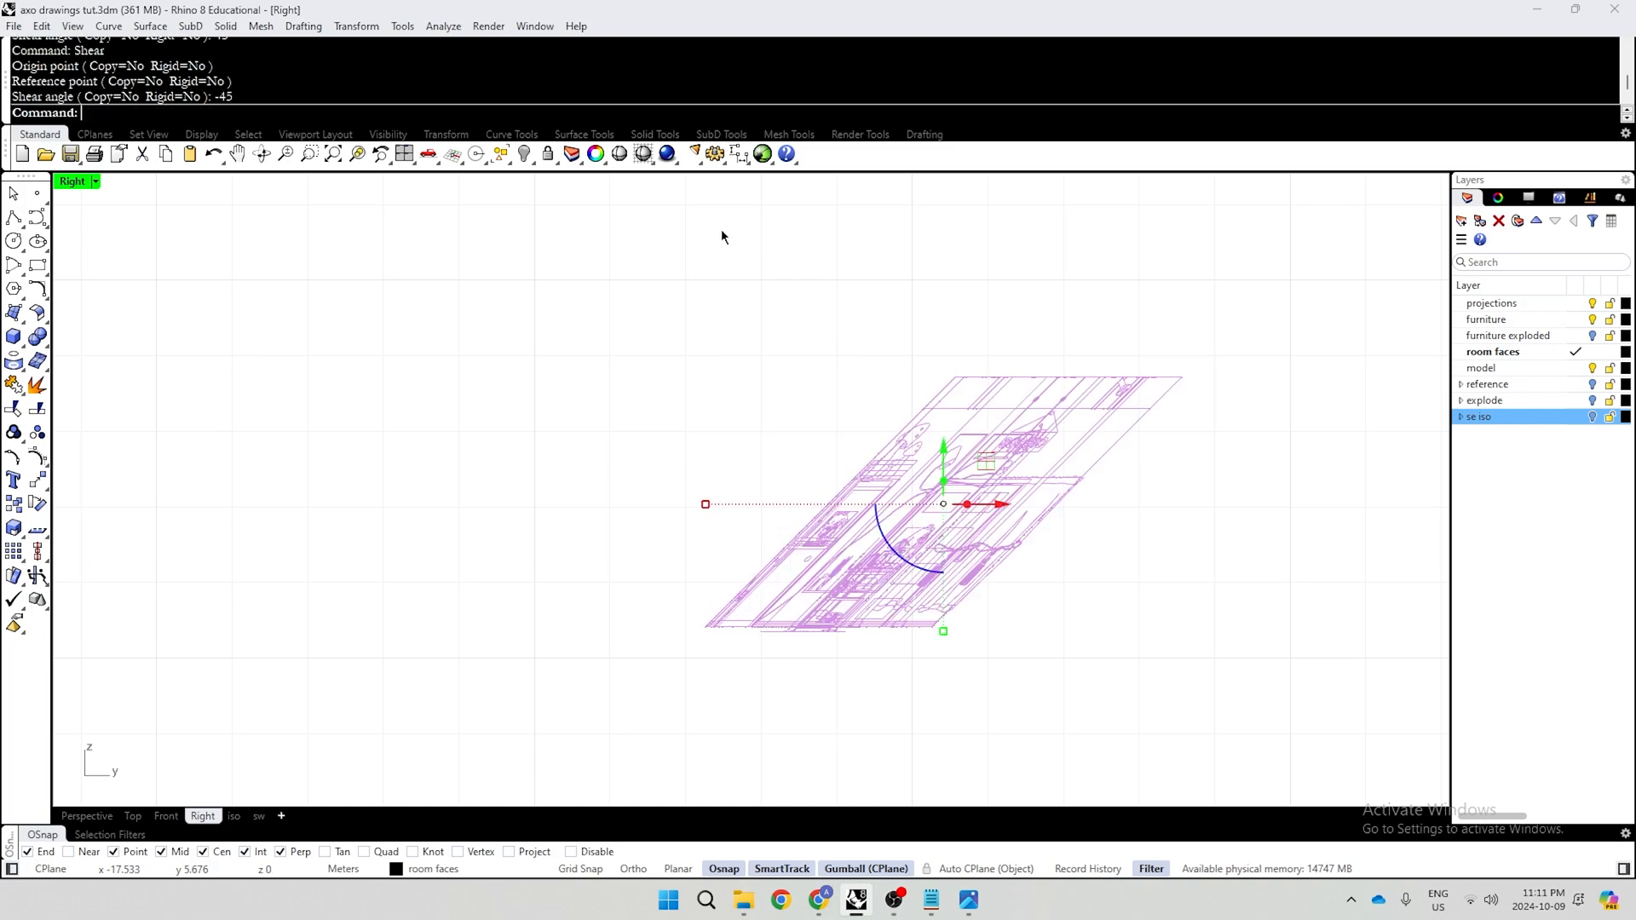
pyautogui.click(561, 479)
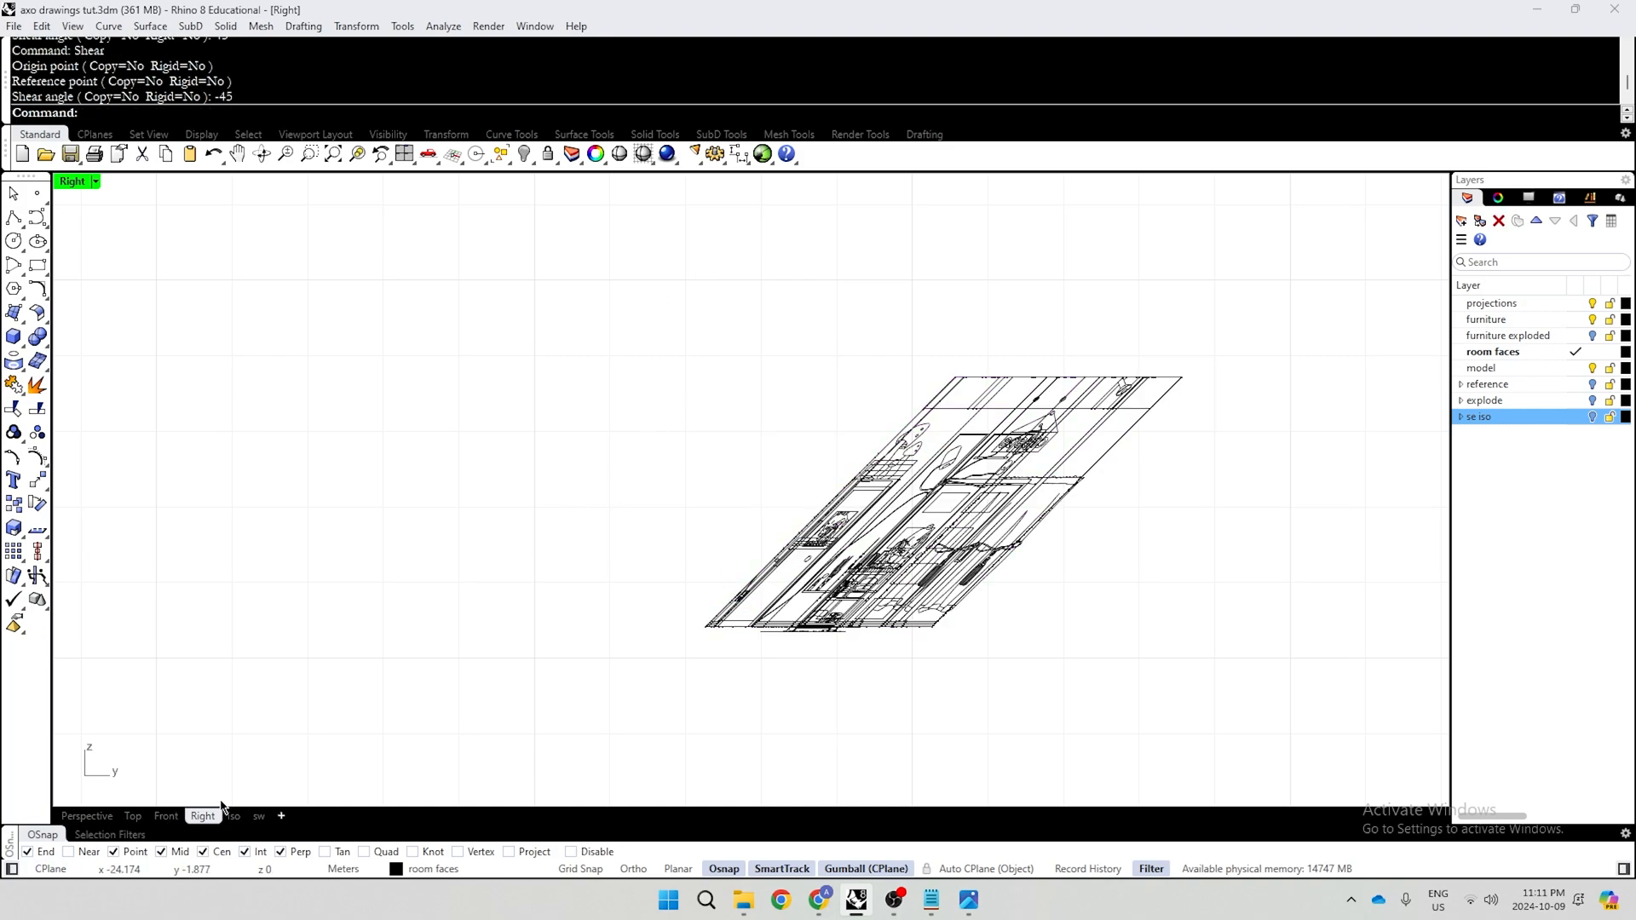
# Examine the sheared room as an elevation oblique in the Top view
pyautogui.click(136, 816)
pyautogui.scroll(-8, 636, 629)
pyautogui.scroll(5, 761, 599)
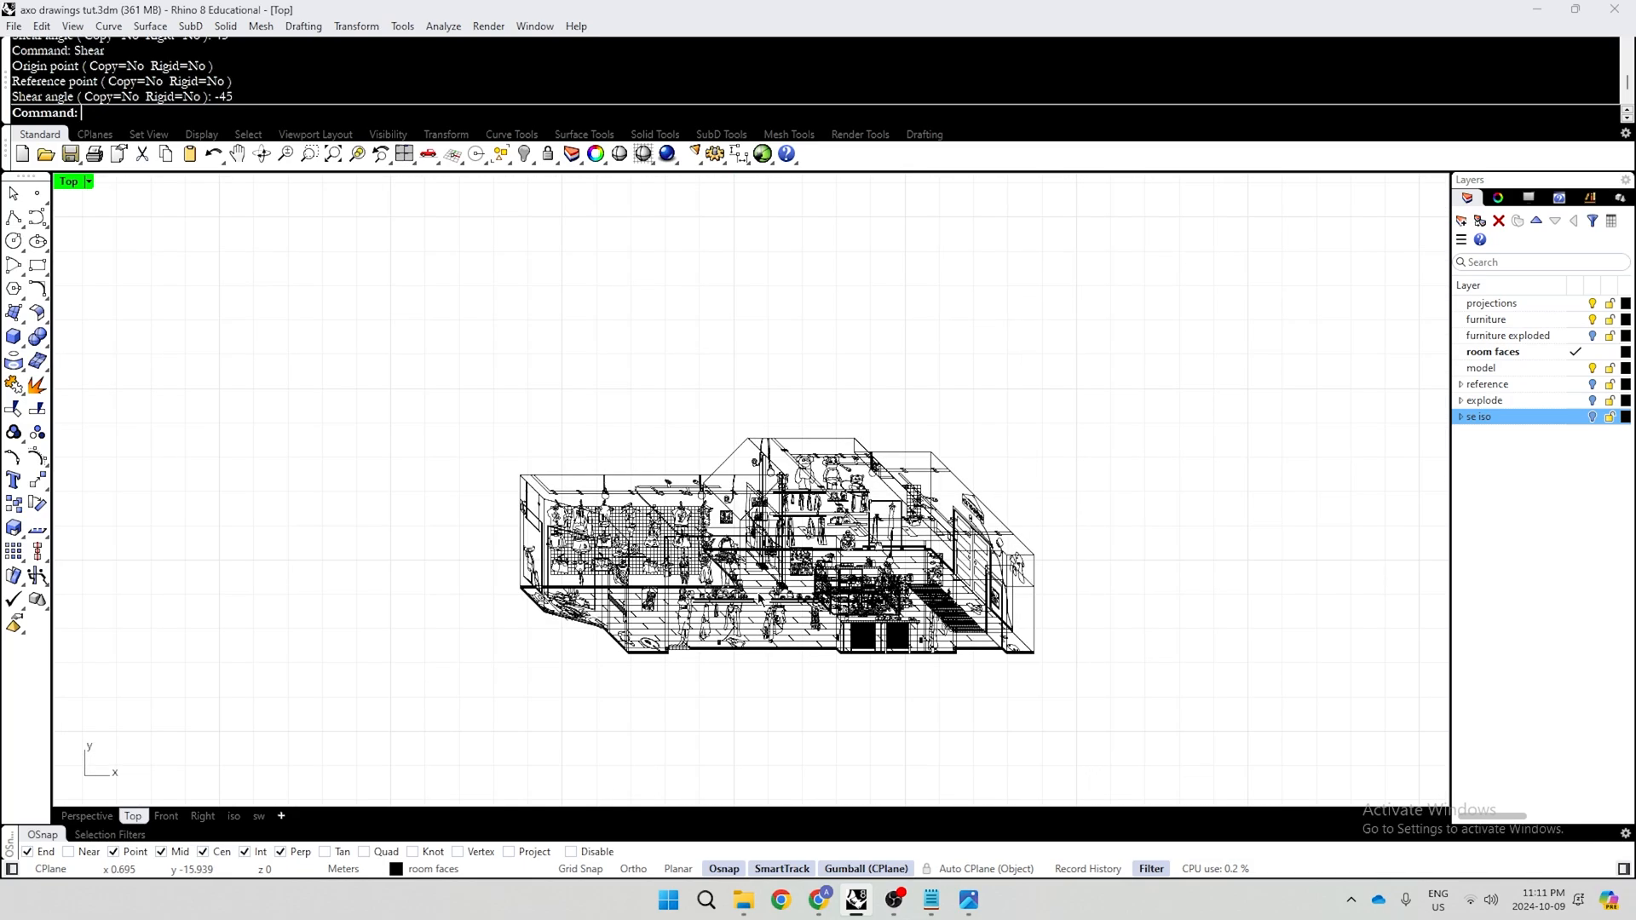
pyautogui.scroll(10, 815, 551)
pyautogui.scroll(-10, 868, 409)
pyautogui.moveTo(1145, 299); pyautogui.dragTo(396, 624)
pyautogui.scroll(-4, 682, 656)
pyautogui.click(749, 661)
pyautogui.scroll(4, 686, 578)
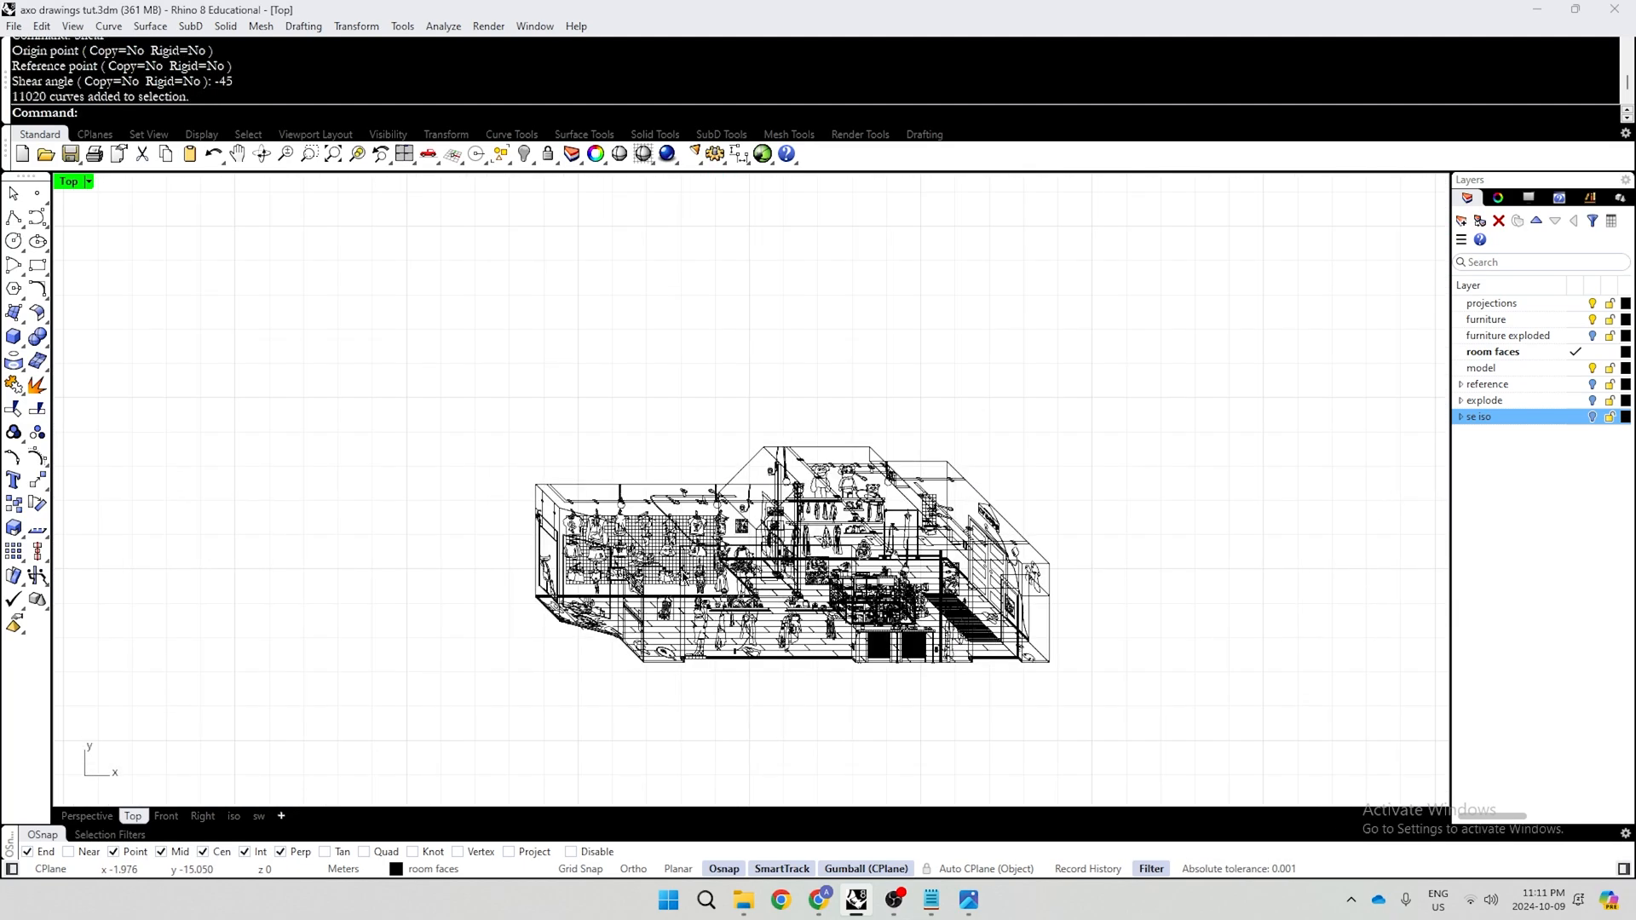
# Delete the front wall group and the angled end-wall groups that block the view into the room
pyautogui.scroll(4, 779, 640)
pyautogui.click(1045, 663)
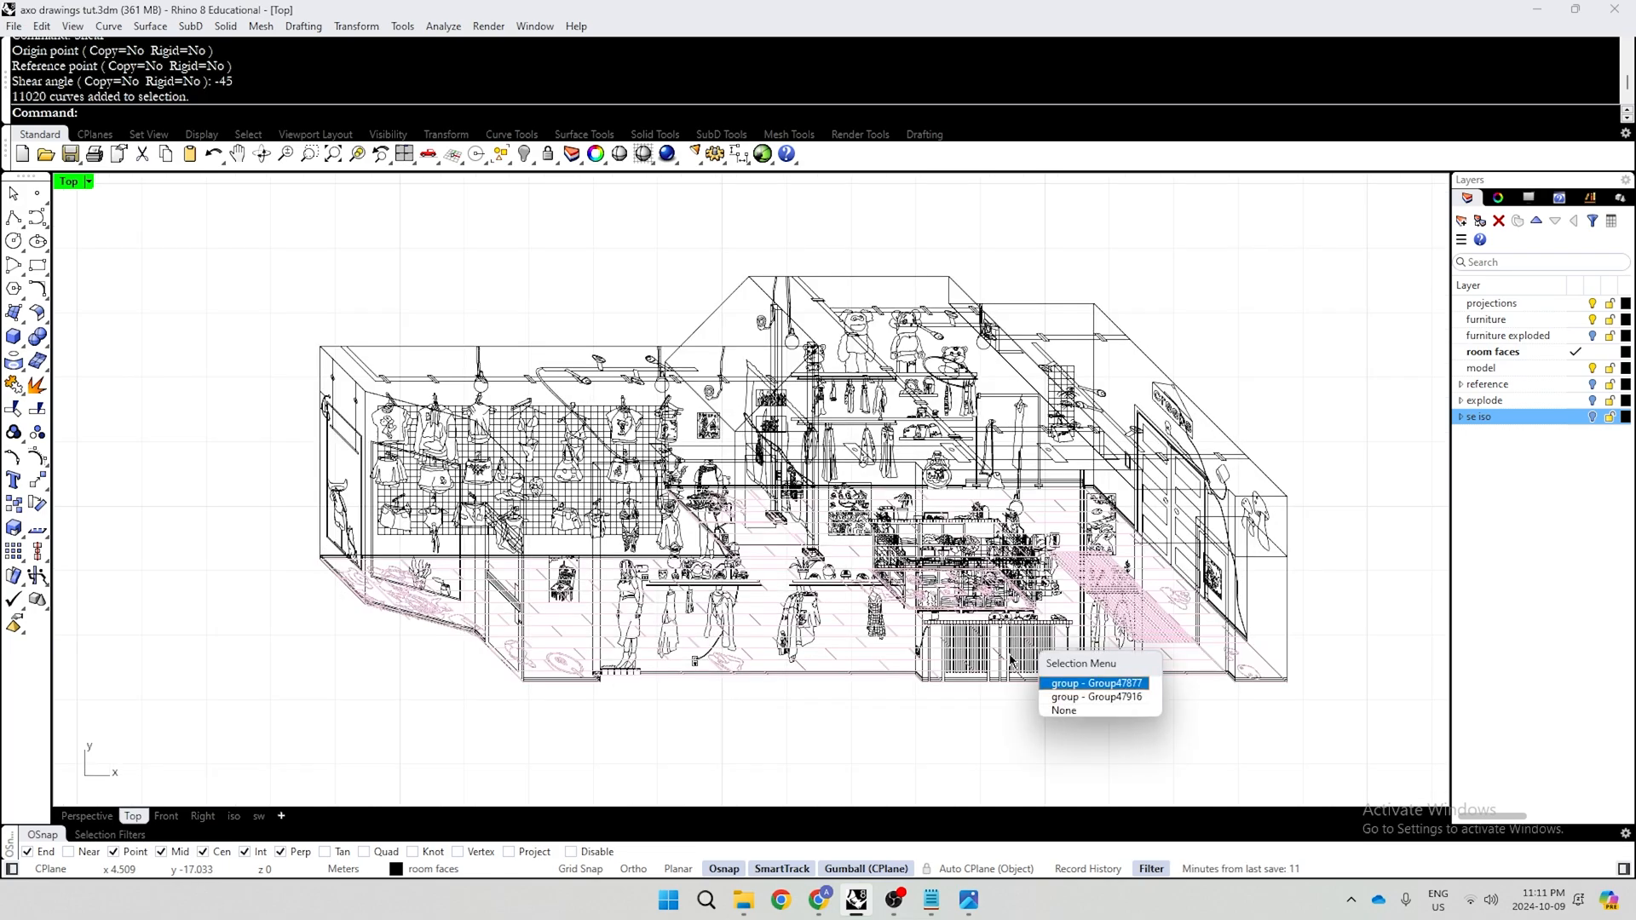
pyautogui.click(1076, 698)
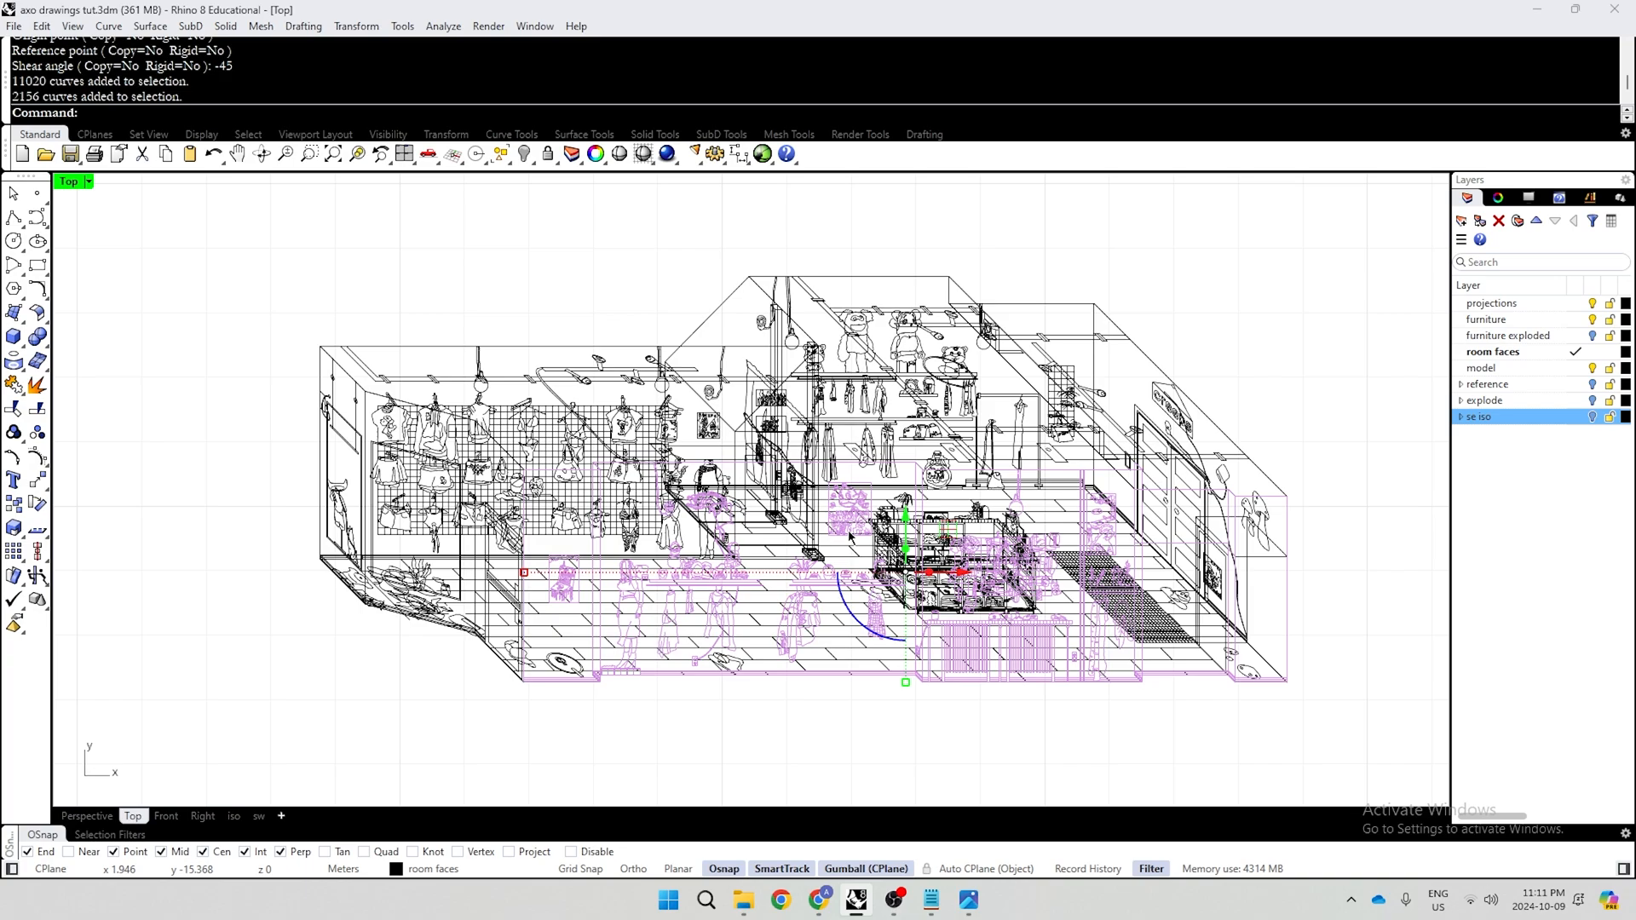
pyautogui.press('Delete')
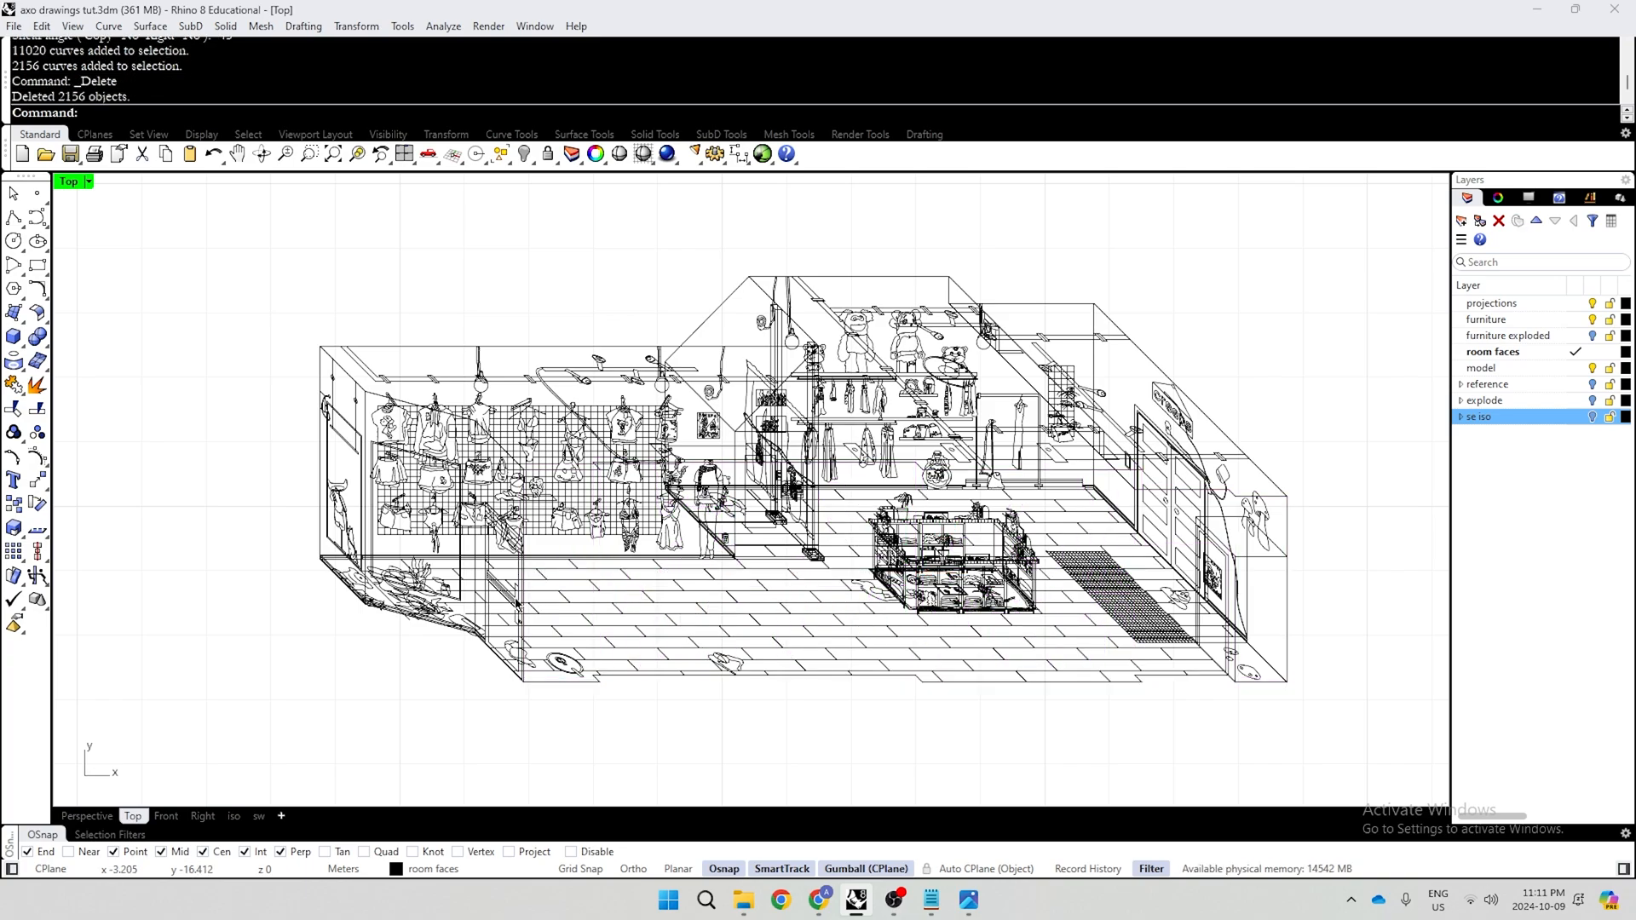
pyautogui.hotkey('ctrl', 'z')
pyautogui.press('Delete')
# Switch to the a2finalpanel.png image to consult its elevation oblique, and compare it with the room back in Rhino
pyautogui.hotkey('alt', 'Tab')
pyautogui.press('Tab')
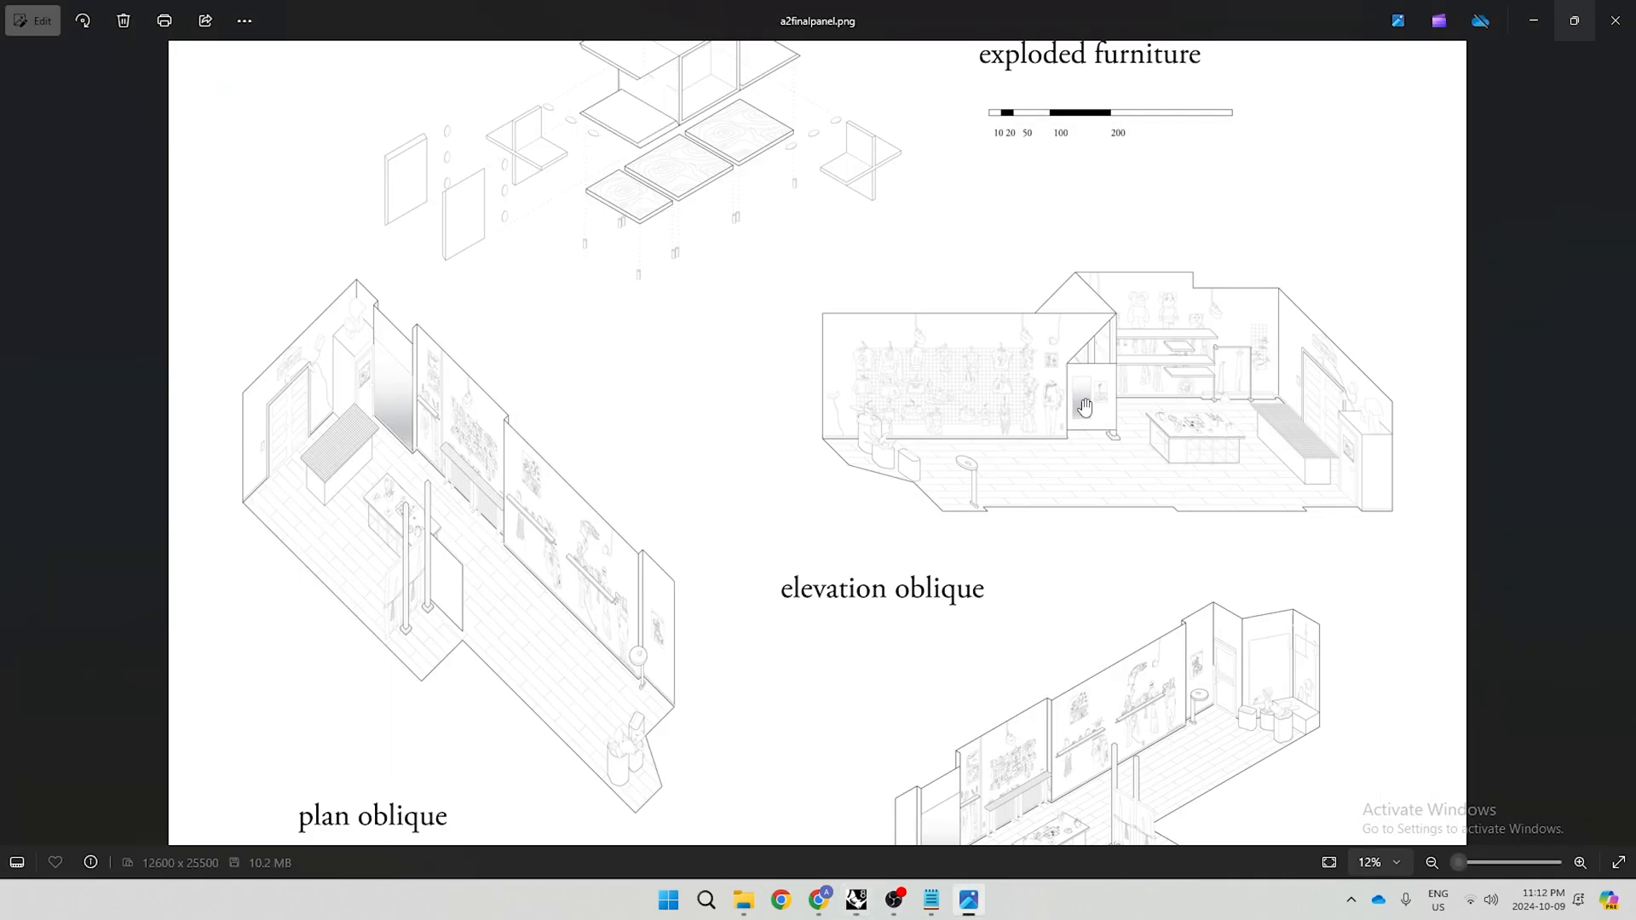
pyautogui.hotkey('alt', 'Tab')
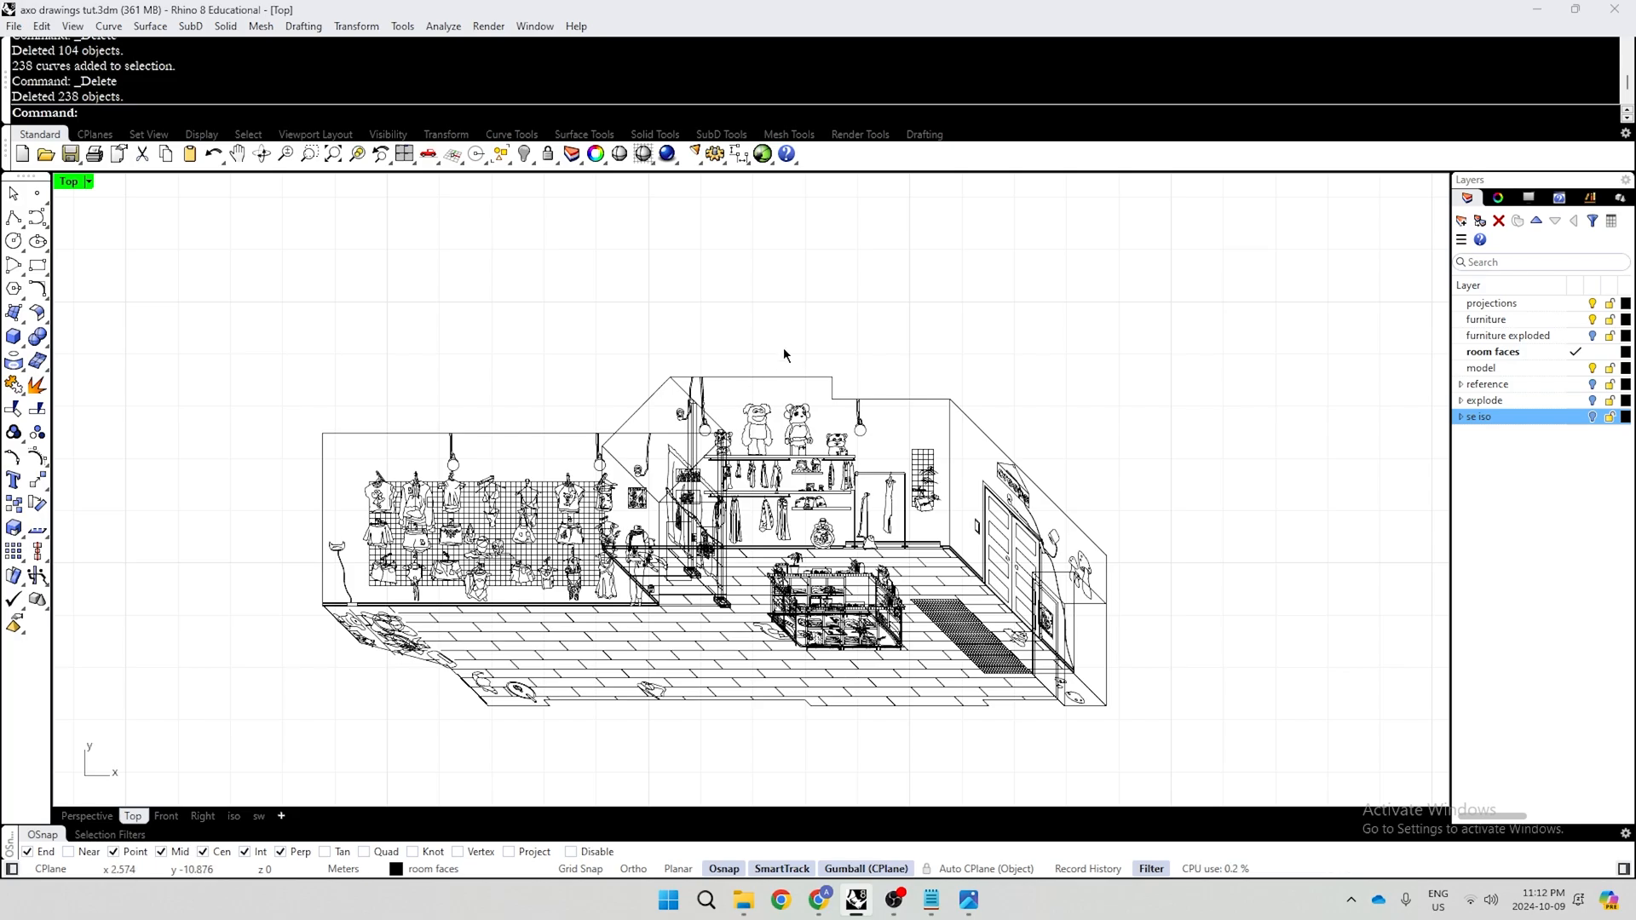
pyautogui.click(843, 615)
pyautogui.click(1154, 431)
pyautogui.moveTo(1154, 431)
pyautogui.keyDown('ctrl'); pyautogui.keyDown('shift'); pyautogui.mouseDown(button='right')
pyautogui.moveTo(791, 517)
pyautogui.moveTo(876, 419)
pyautogui.moveTo(811, 318)
pyautogui.moveTo(866, 219)
pyautogui.moveTo(721, 405)
pyautogui.moveTo(692, 525)
pyautogui.moveTo(804, 432)
pyautogui.moveTo(892, 474)
pyautogui.moveTo(1011, 486)
pyautogui.moveTo(699, 486)
pyautogui.moveTo(504, 548)
pyautogui.moveTo(537, 756)
pyautogui.moveTo(973, 550)
pyautogui.moveTo(928, 515)
pyautogui.moveTo(826, 606)
pyautogui.moveTo(799, 697)
pyautogui.mouseUp(button='right'); pyautogui.keyUp('shift'); pyautogui.keyUp('ctrl')
pyautogui.keyDown('ctrl'); pyautogui.keyDown('shift'); pyautogui.moveTo(747, 533); pyautogui.dragTo(874, 450, button='right'); pyautogui.keyUp('shift'); pyautogui.keyUp('ctrl')
pyautogui.scroll(-4, 597, 388)
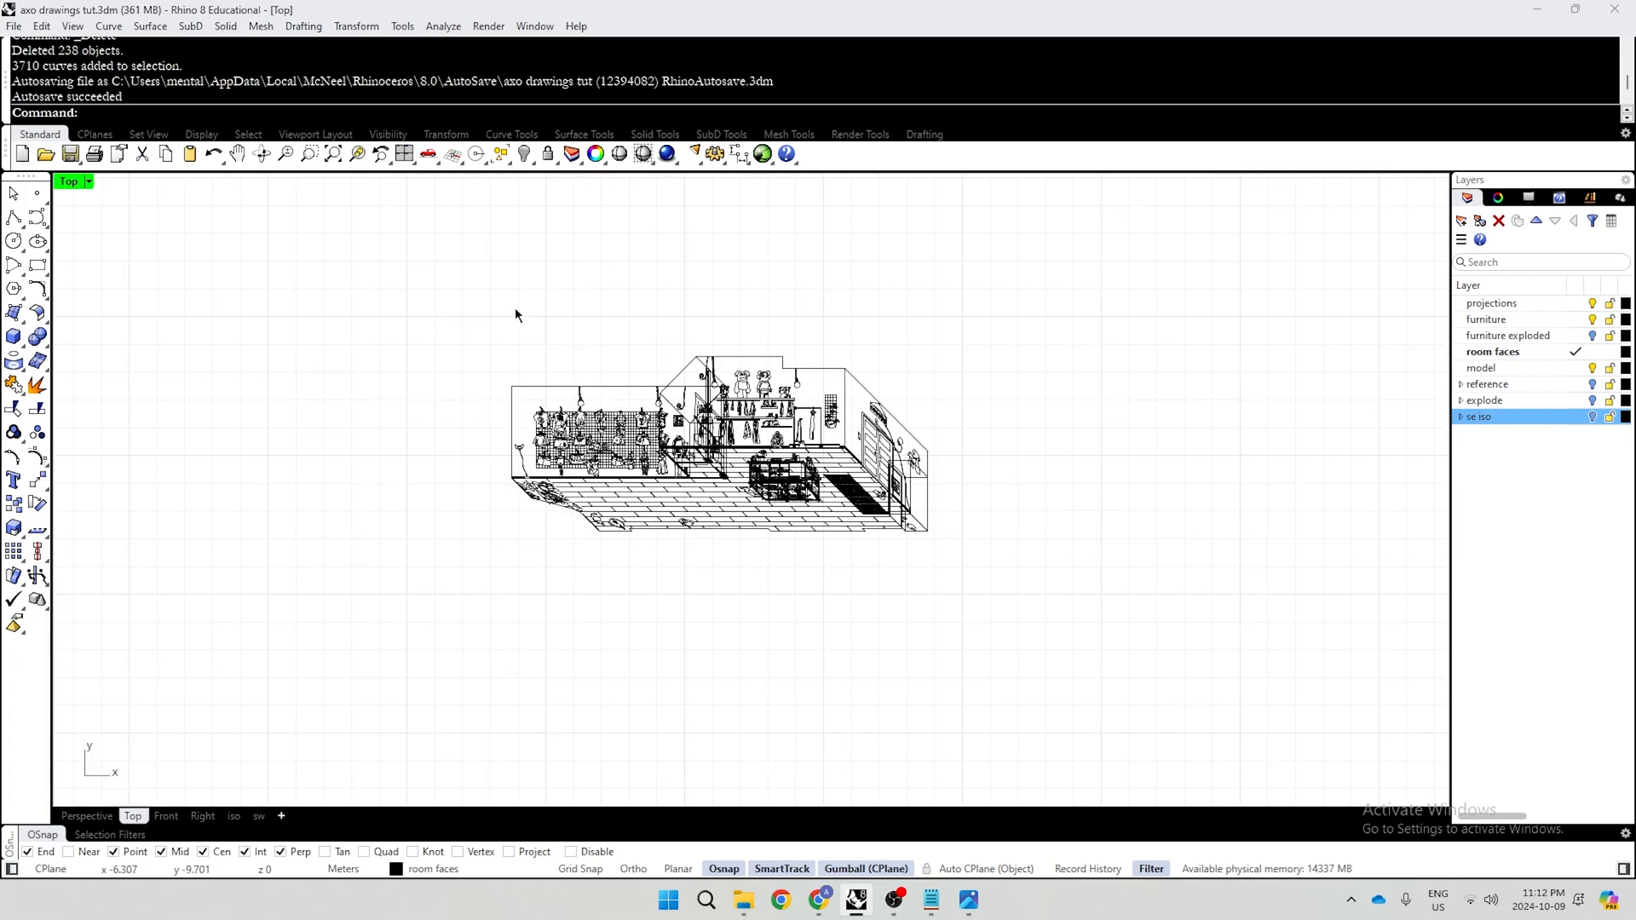
# Select the whole remaining room and run Make2D of the Top view onto a layer named "elev oblique"
pyautogui.hotkey('ctrl', 'a')
pyautogui.scroll(4, 786, 513)
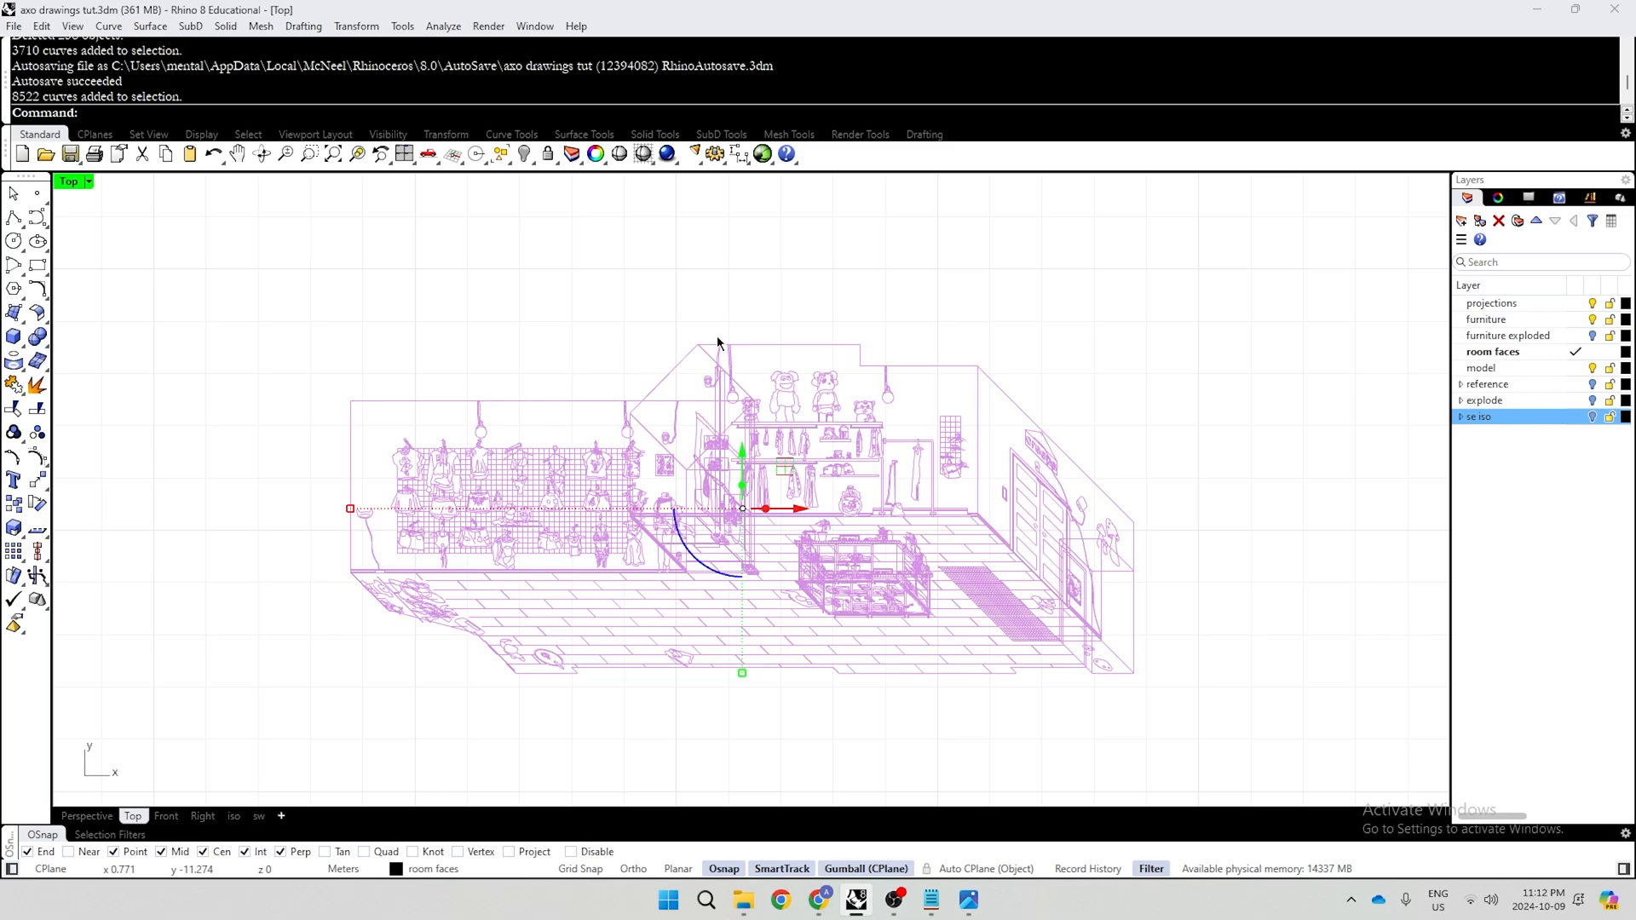
pyautogui.press('Escape')
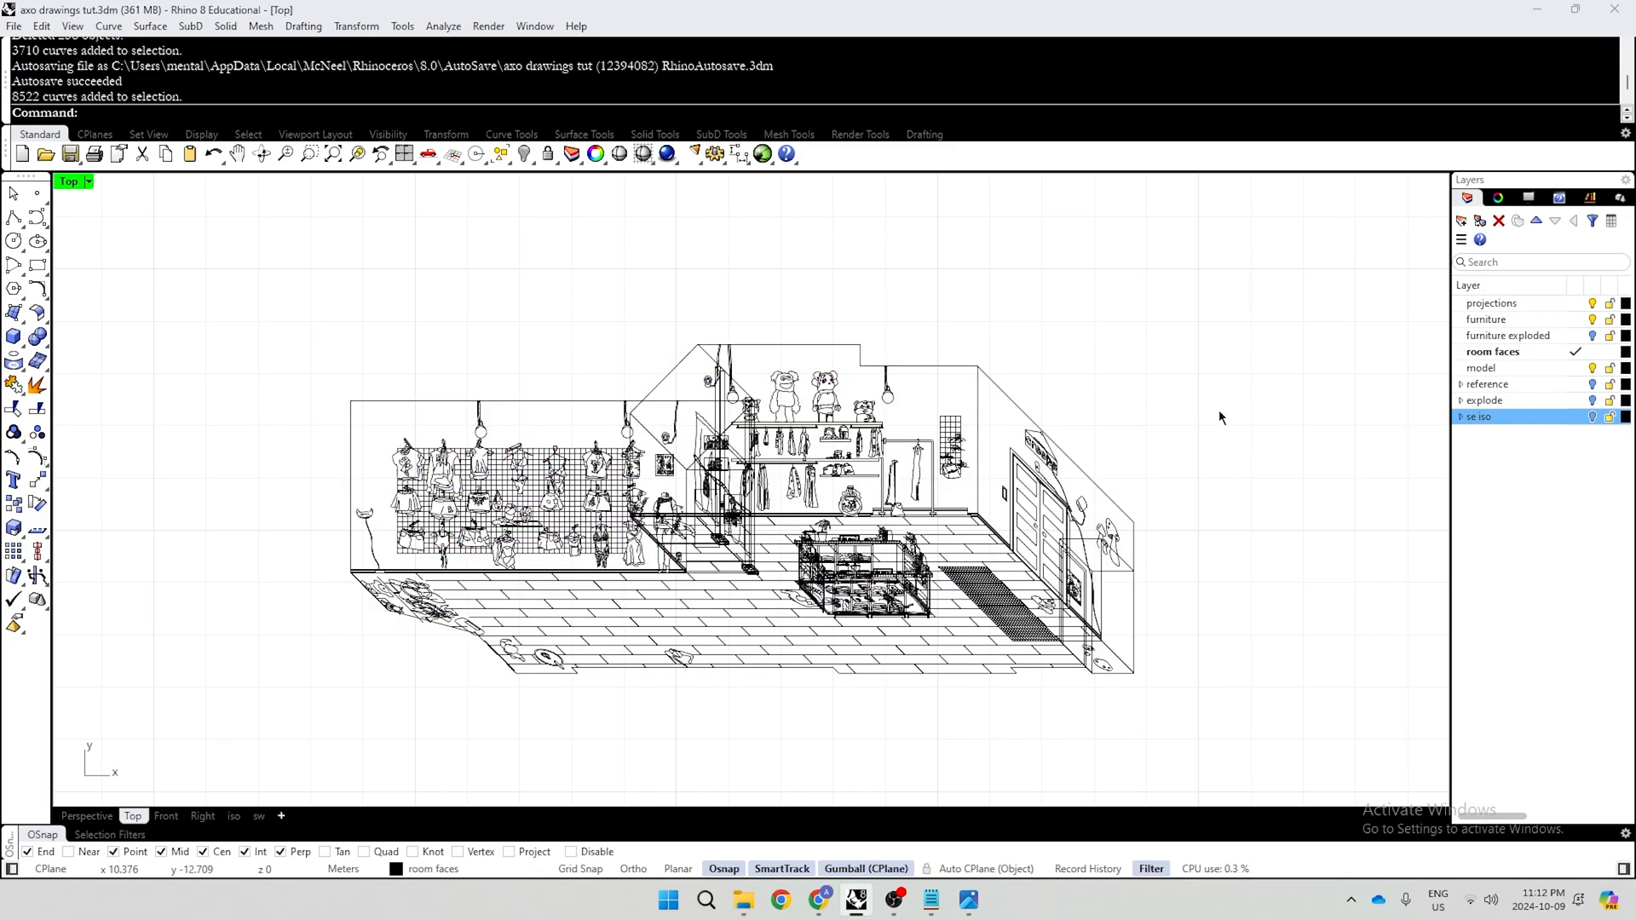
pyautogui.scroll(-3, 1219, 413)
pyautogui.hotkey('ctrl', 'a')
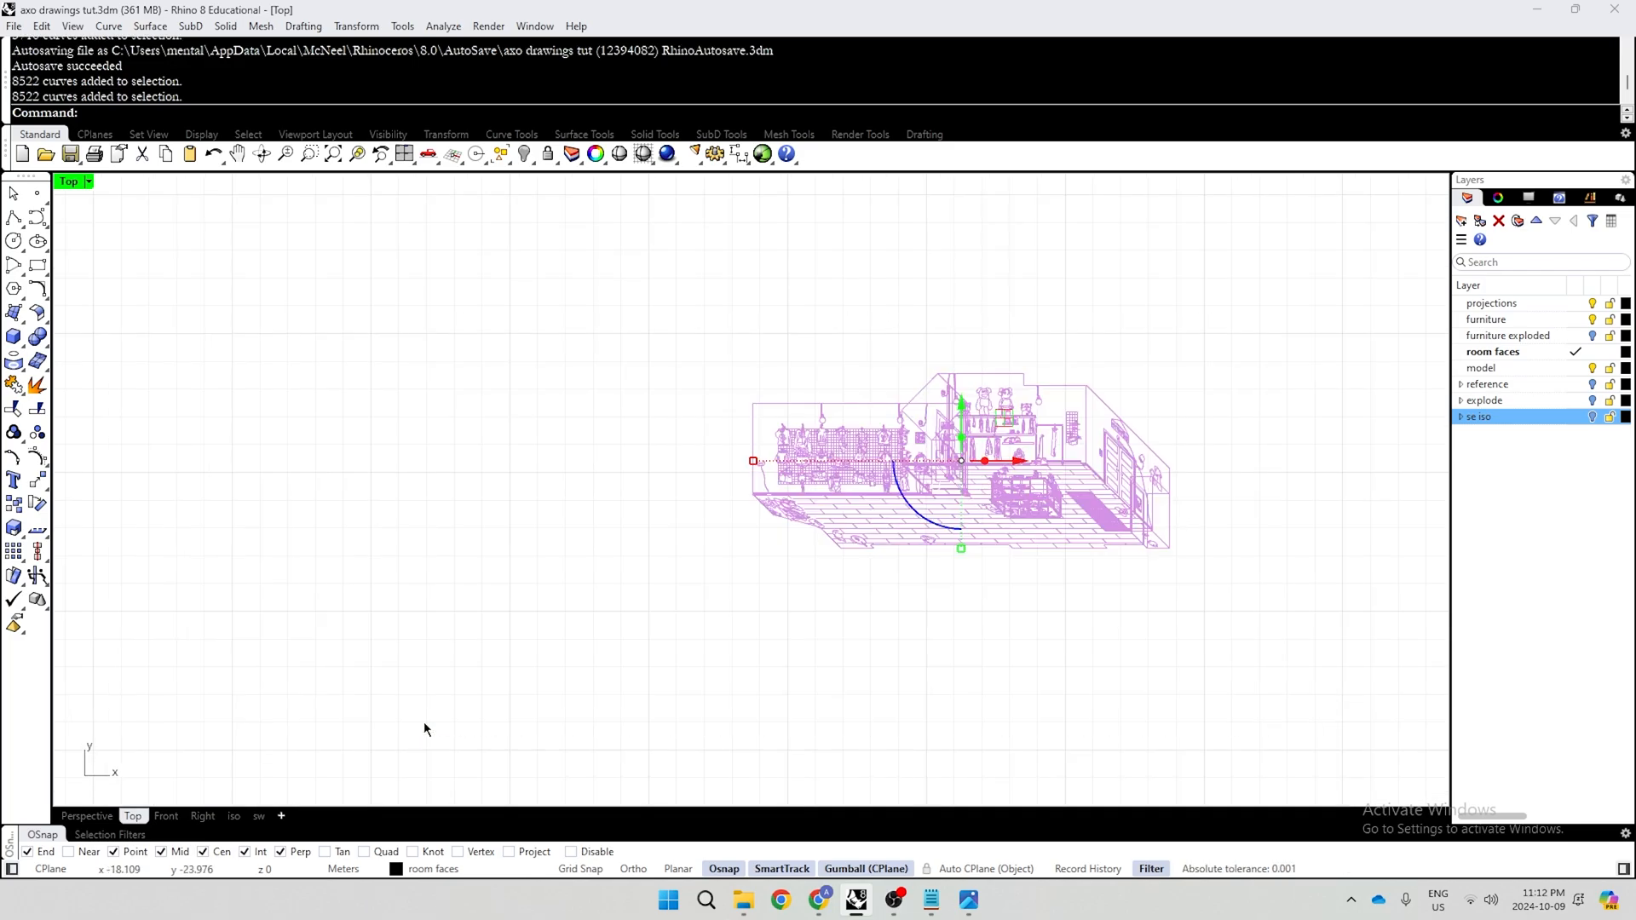
pyautogui.write('make2d')
pyautogui.press('Return')
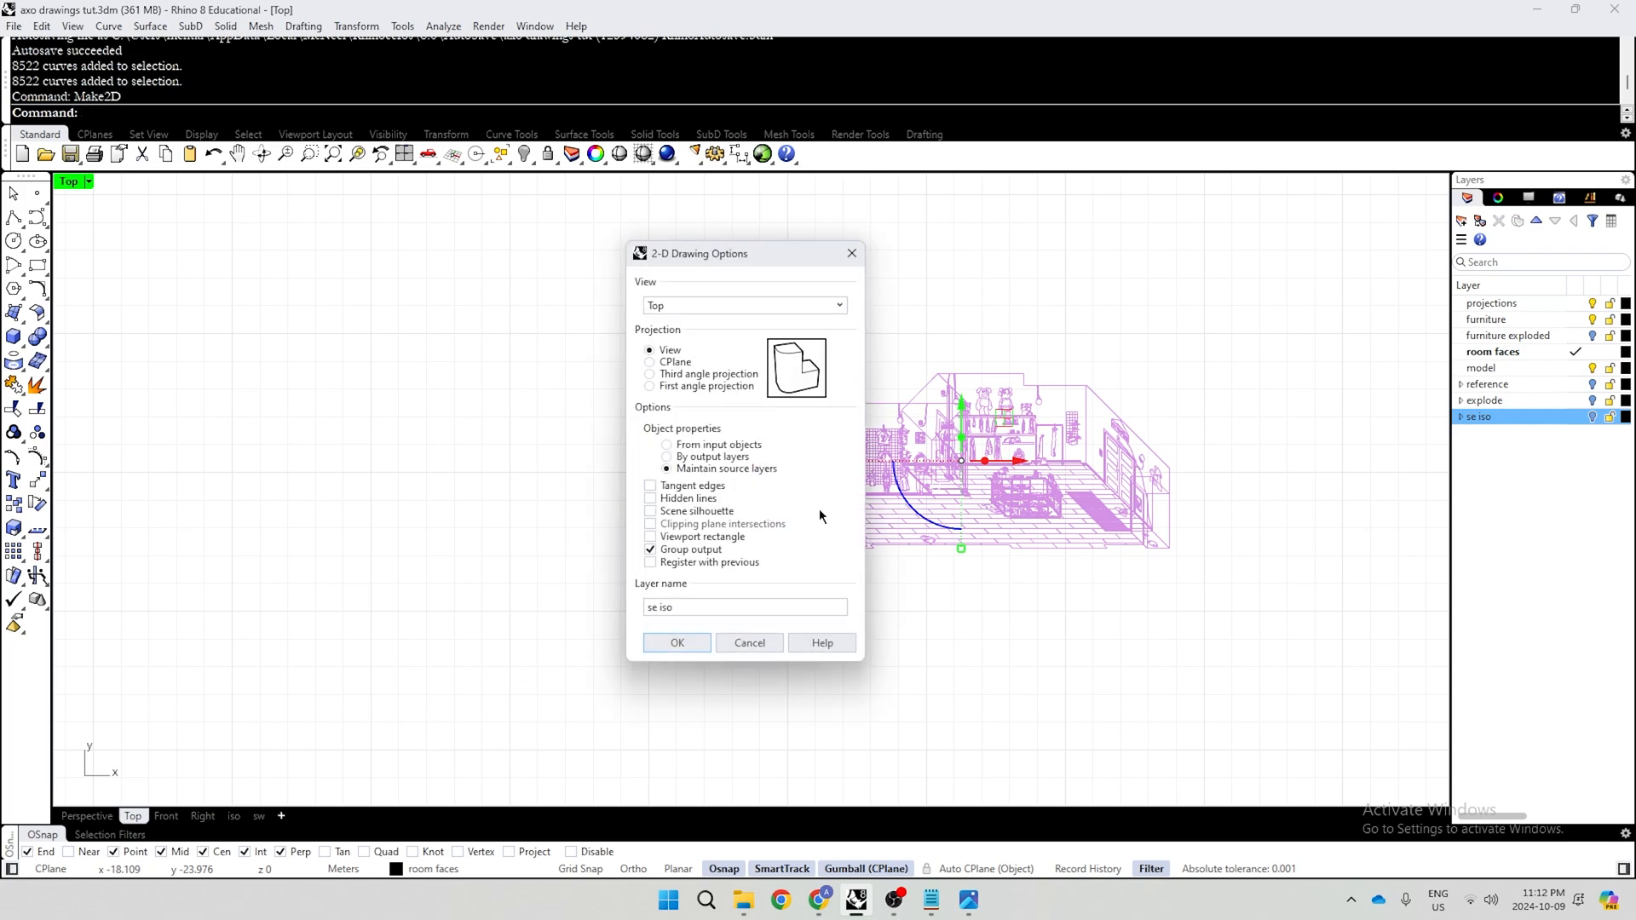
pyautogui.tripleClick(753, 606)
pyautogui.write('elev oblique')
pyautogui.press('Return')
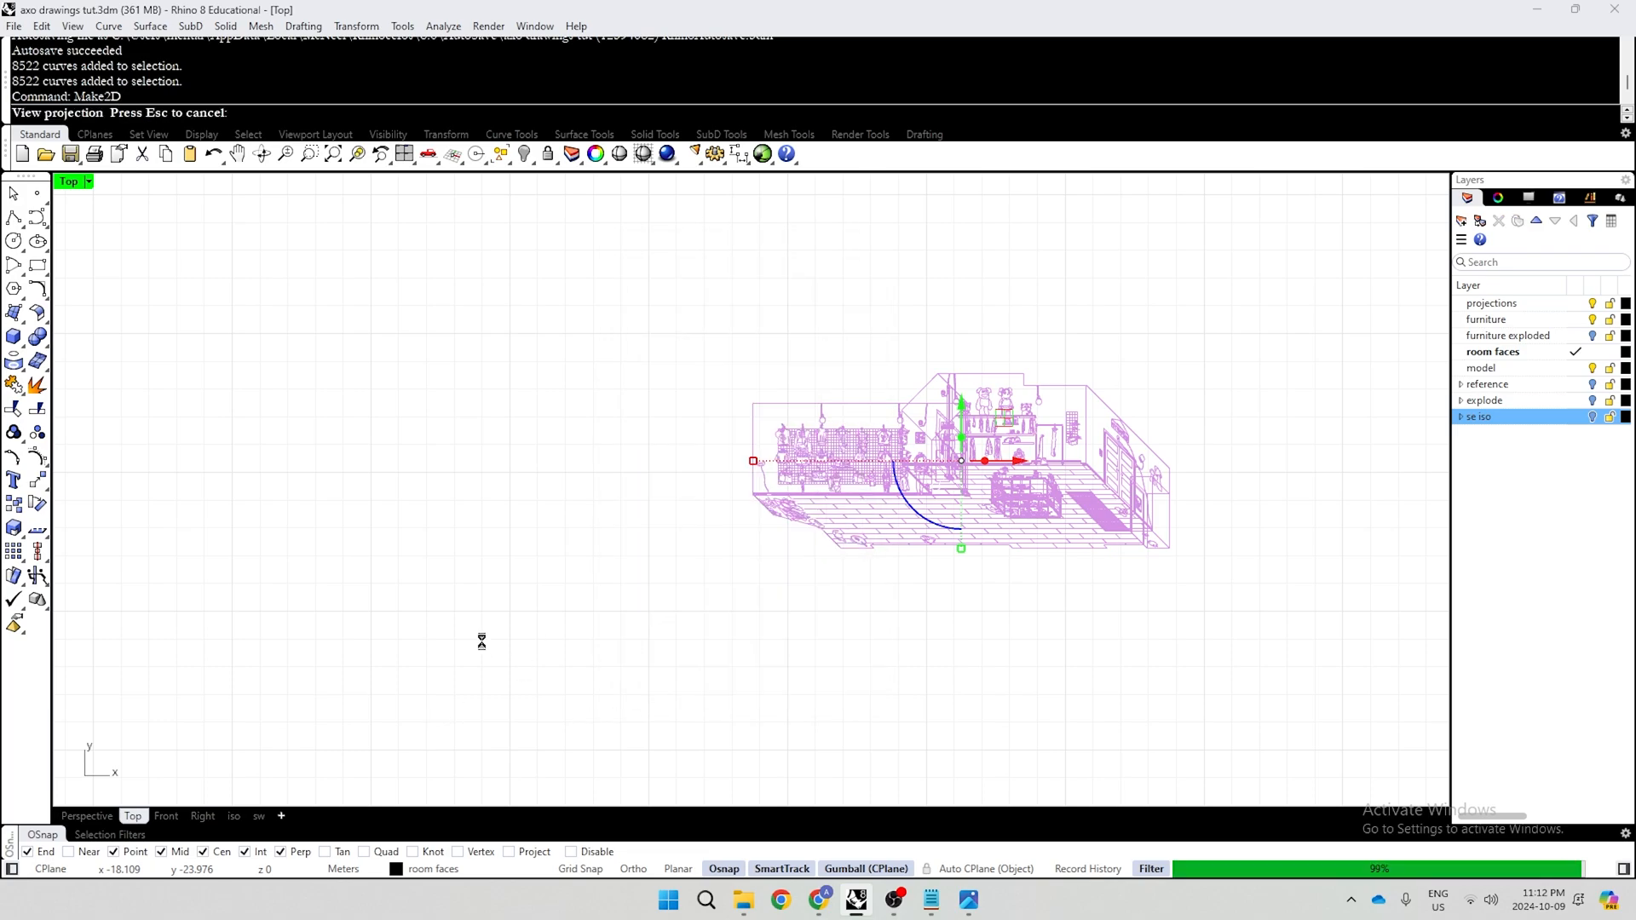
# Delete the sheared 3D room and show all hidden objects again
pyautogui.press('Delete')
pyautogui.hotkey('ctrl', 'alt', 'h')
pyautogui.scroll(14, 962, 590)
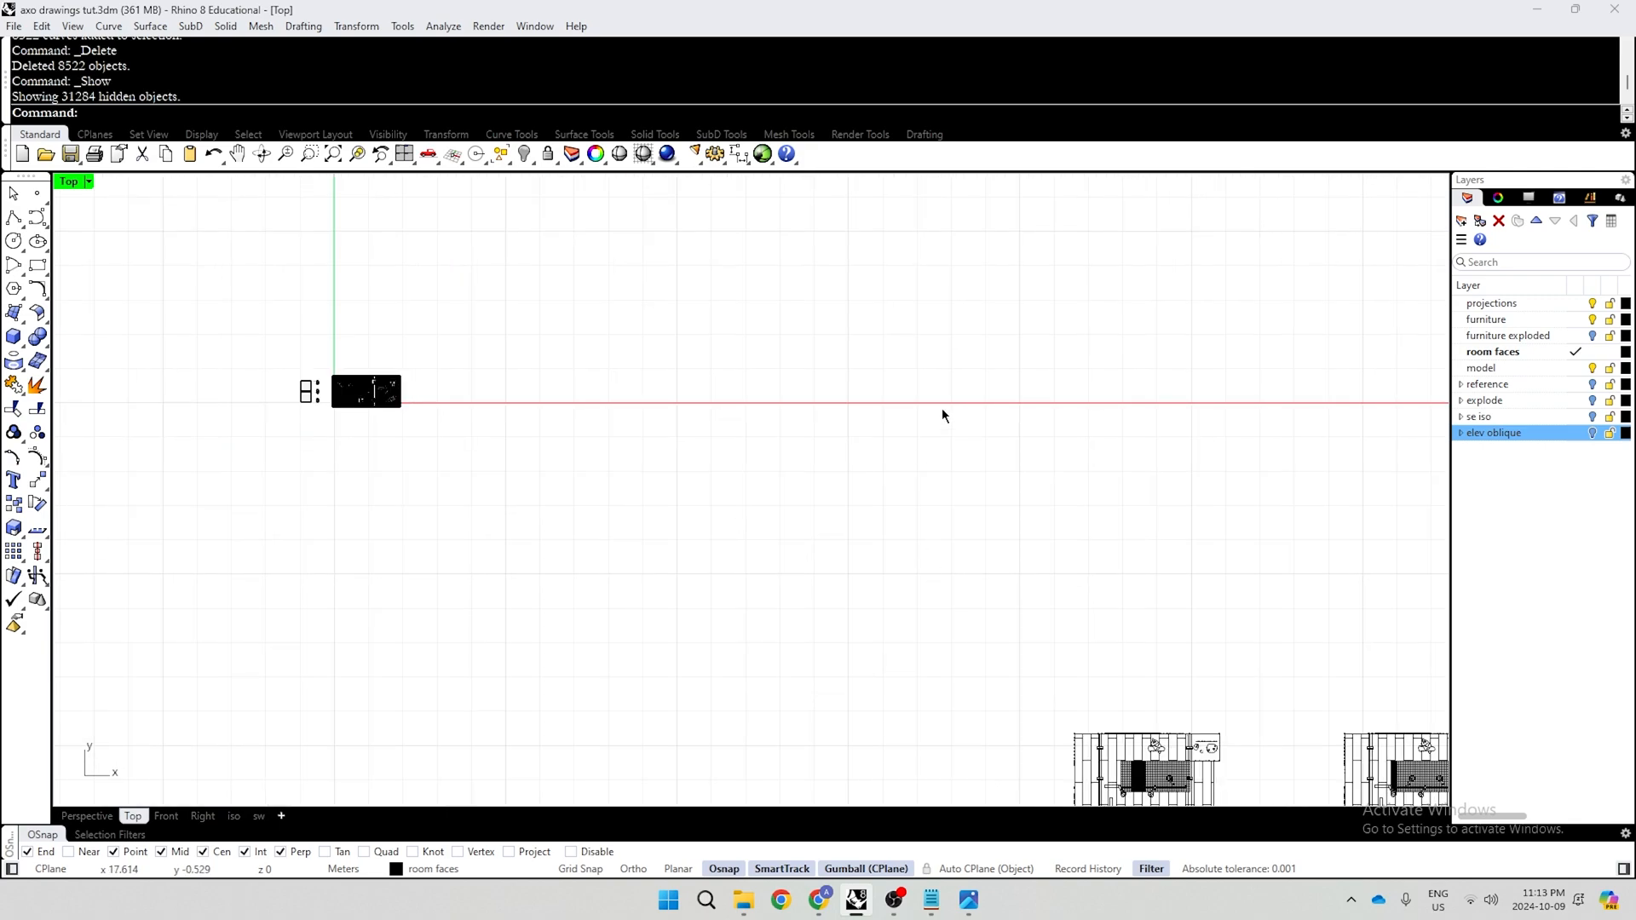
# Consult the plan oblique cube among the axonometric reference diagrams, and return to the folded-up room copies
pyautogui.moveTo(942, 407); pyautogui.dragTo(1151, 919, button='right')
pyautogui.click(755, 471)
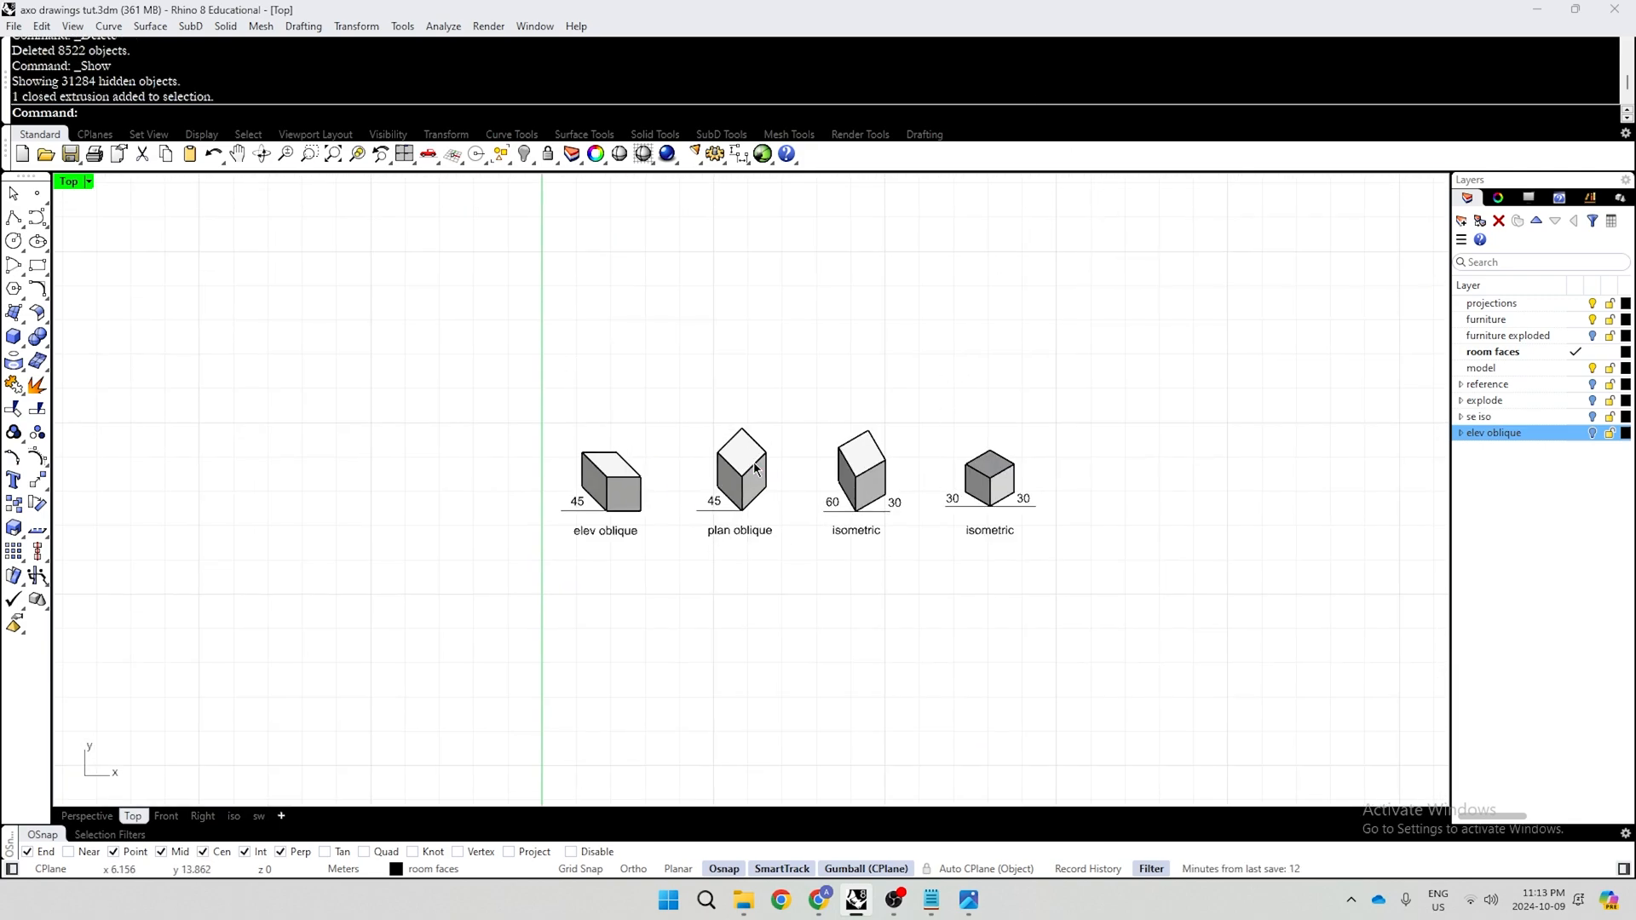
pyautogui.scroll(-12, 876, 208)
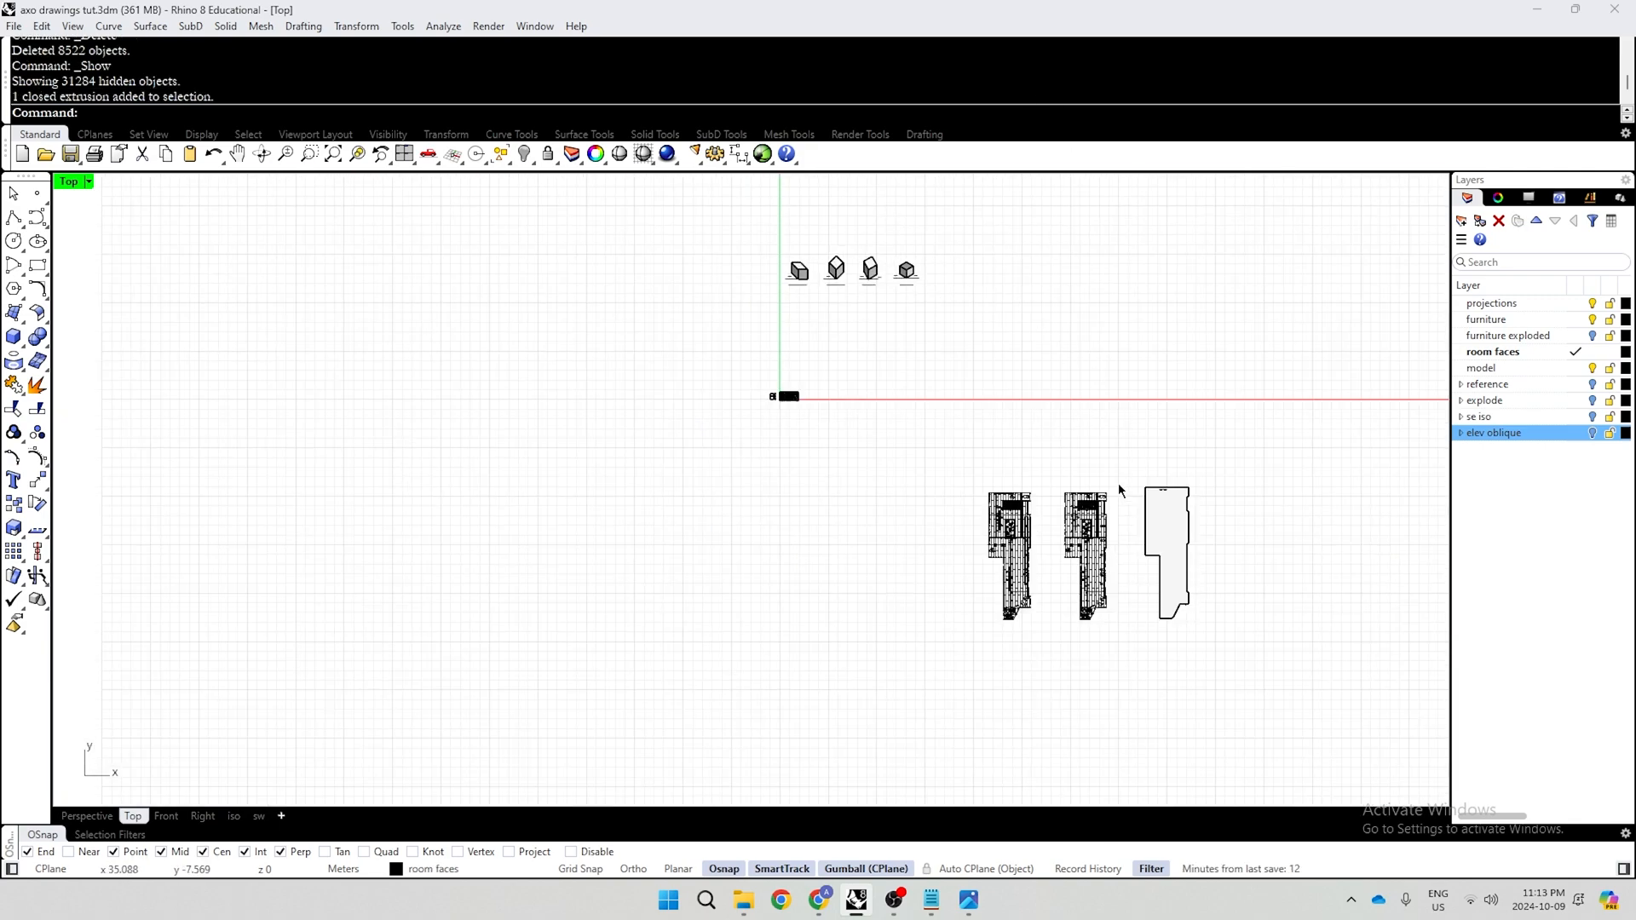
# Examine the two line-drawn room copies and the solid room beside them from several angles
pyautogui.scroll(10, 1114, 478)
pyautogui.moveTo(1216, 541); pyautogui.dragTo(950, 413, button='right')
pyautogui.scroll(-8, 949, 412)
pyautogui.keyDown('ctrl'); pyautogui.keyDown('shift'); pyautogui.moveTo(1130, 545); pyautogui.dragTo(1136, 482, button='right'); pyautogui.keyUp('shift'); pyautogui.keyUp('ctrl')
pyautogui.scroll(9, 1044, 426)
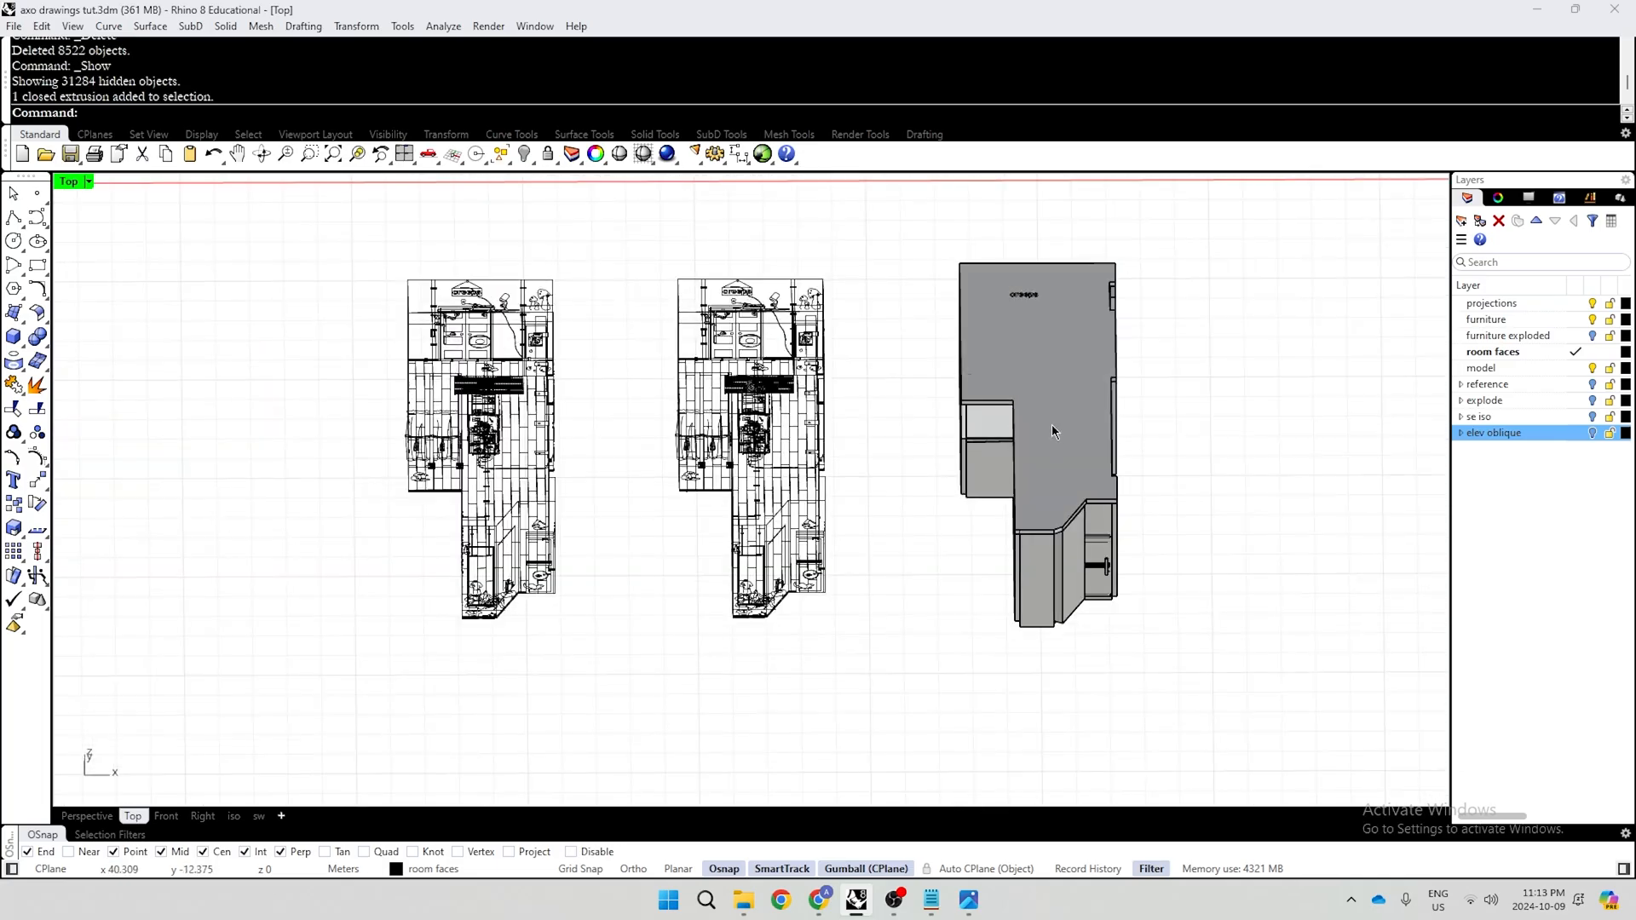
pyautogui.click(1055, 429)
pyautogui.press('Escape')
pyautogui.keyDown('ctrl'); pyautogui.keyDown('shift'); pyautogui.moveTo(1070, 618); pyautogui.dragTo(648, 540, button='right'); pyautogui.keyUp('shift'); pyautogui.keyUp('ctrl')
pyautogui.scroll(-9, 849, 369)
pyautogui.scroll(11, 644, 484)
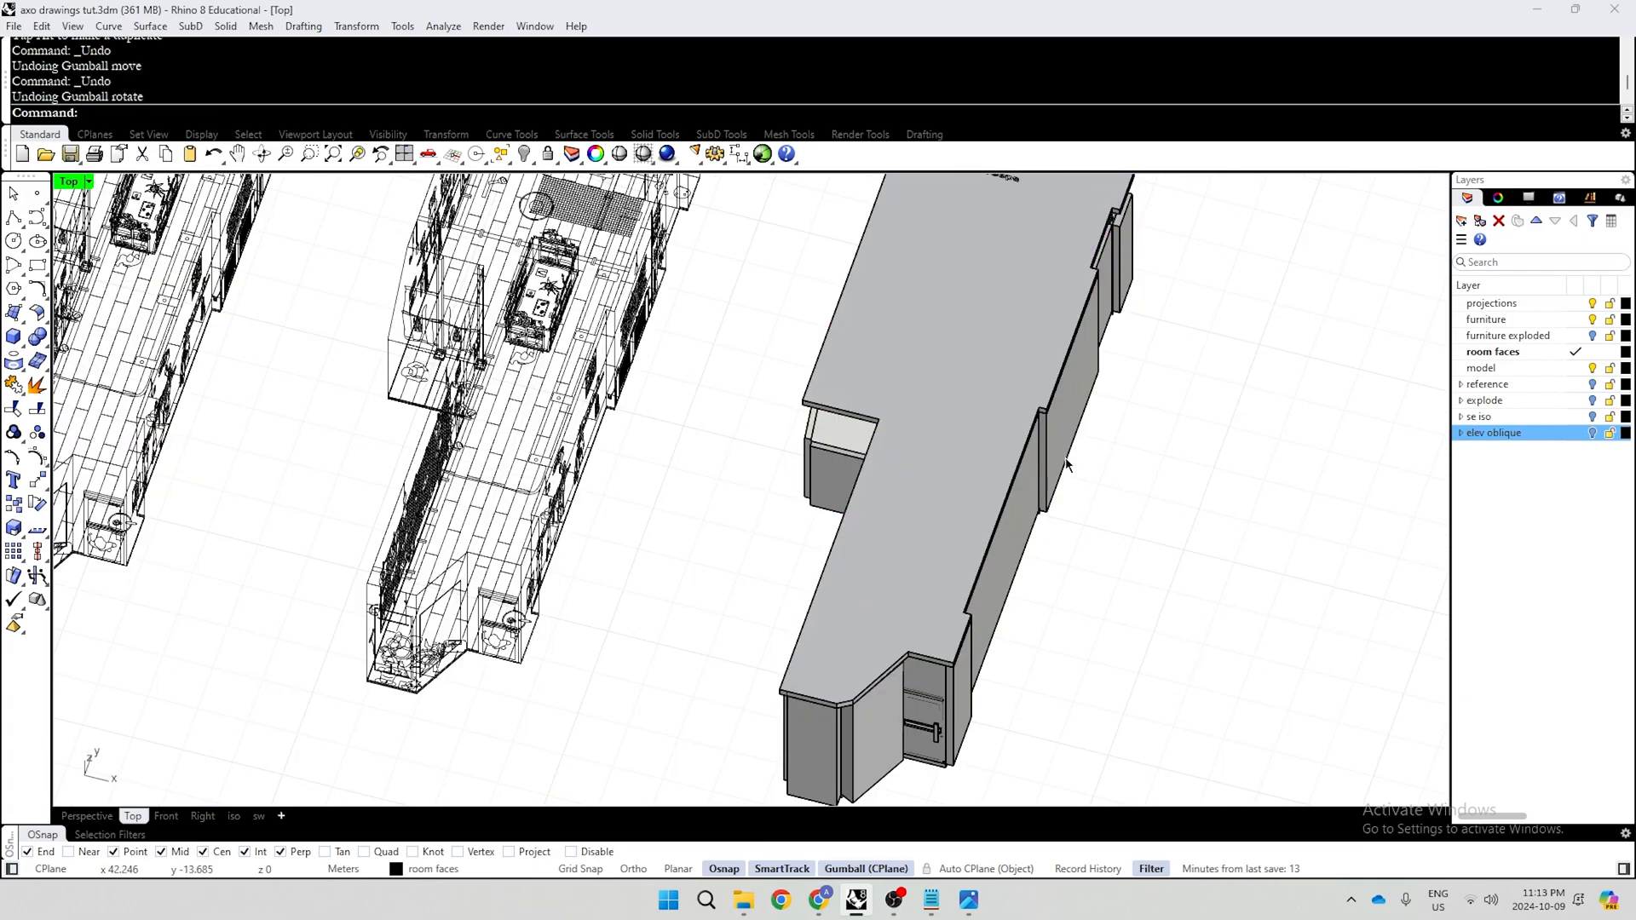
pyautogui.scroll(-7, 1065, 468)
pyautogui.keyDown('ctrl'); pyautogui.keyDown('shift'); pyautogui.moveTo(1027, 692); pyautogui.dragTo(1142, 327, button='right'); pyautogui.keyUp('shift'); pyautogui.keyUp('ctrl')
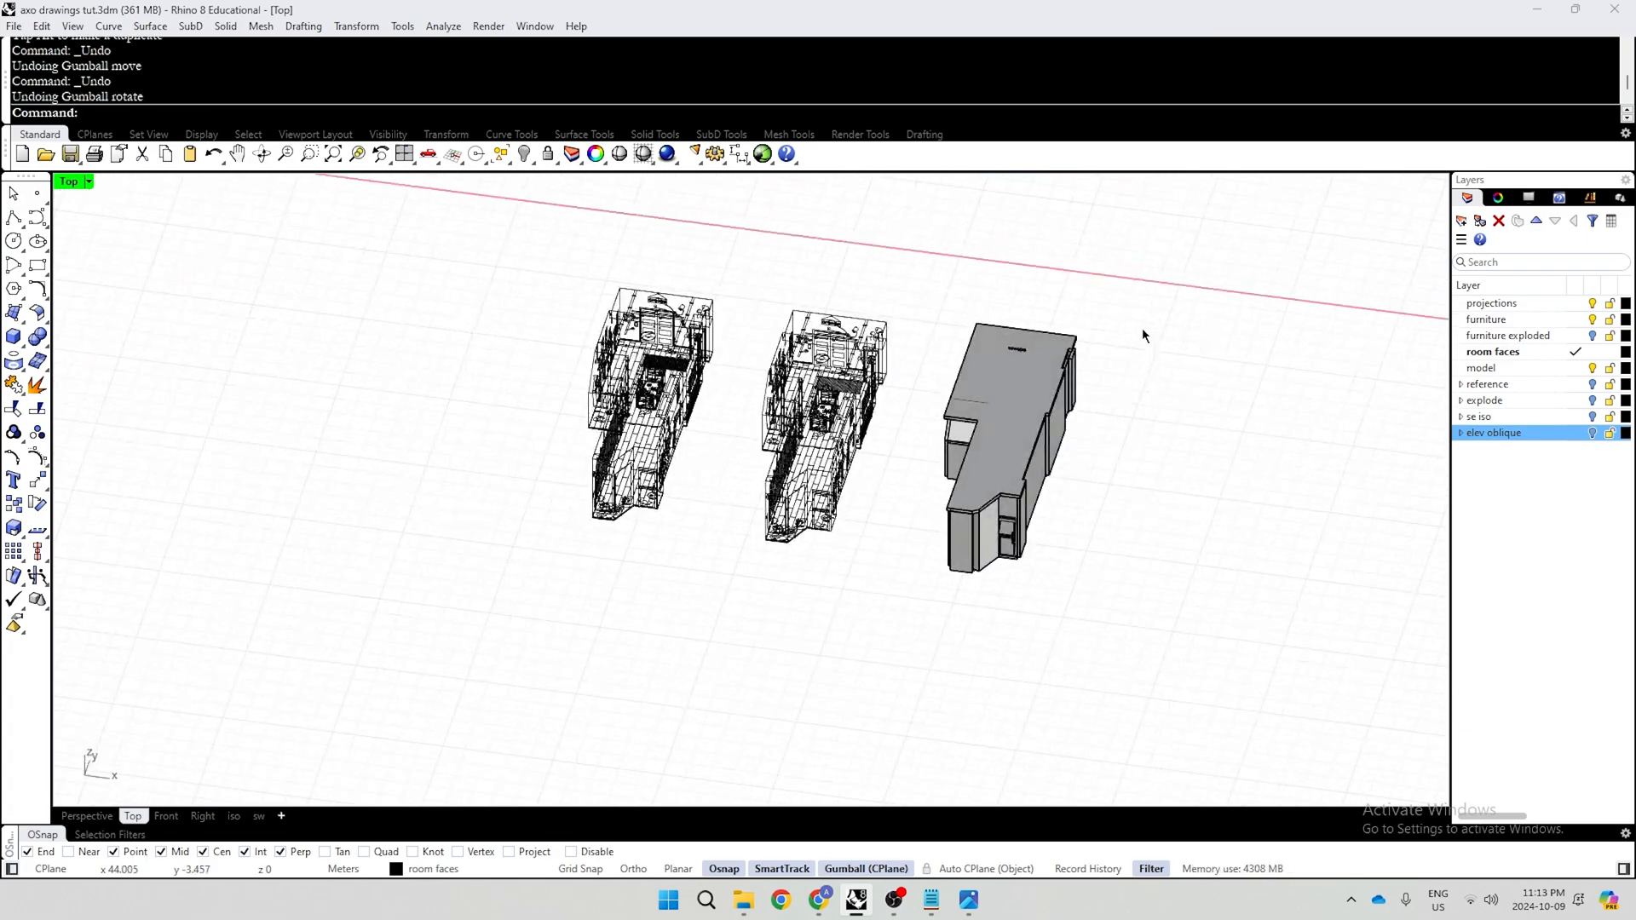
# Select the whole solid room and isolate it, hiding the two line-drawn copies and all other objects
pyautogui.moveTo(1146, 305); pyautogui.dragTo(928, 672)
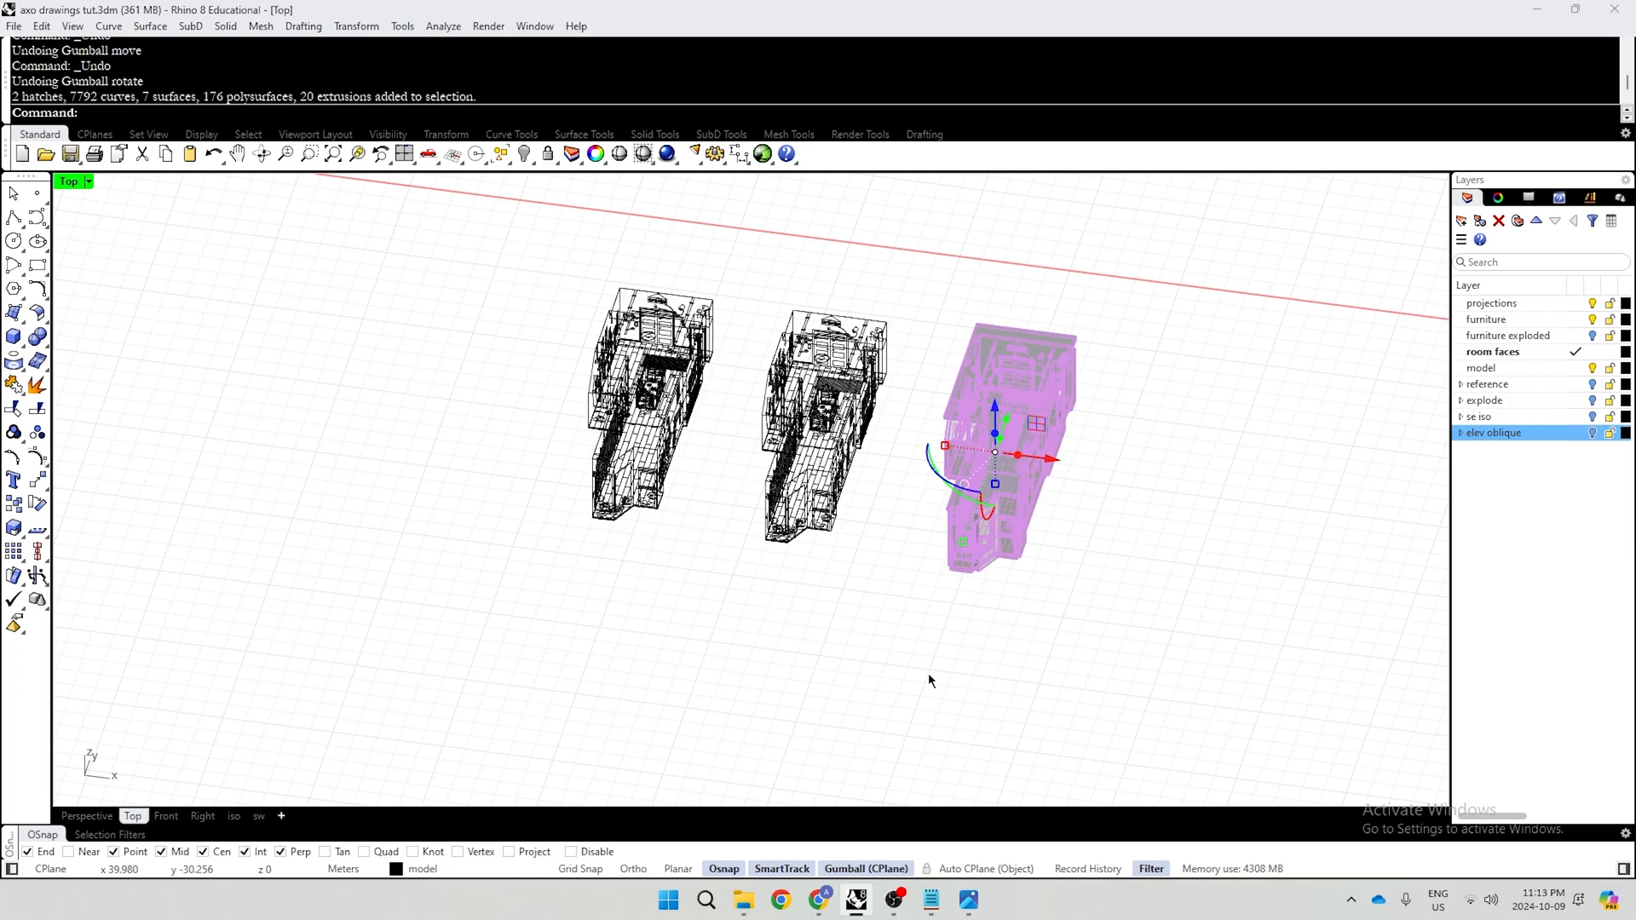
pyautogui.click(1303, 503)
pyautogui.keyDown('ctrl'); pyautogui.keyDown('shift'); pyautogui.moveTo(1304, 502); pyautogui.dragTo(1154, 549, button='right'); pyautogui.keyUp('shift'); pyautogui.keyUp('ctrl')
pyautogui.scroll(2, 818, 412)
pyautogui.scroll(2, 818, 412)
pyautogui.moveTo(911, 217); pyautogui.dragTo(761, 656)
pyautogui.click(912, 555)
pyautogui.moveTo(1321, 314); pyautogui.dragTo(1091, 648)
pyautogui.click(1307, 515)
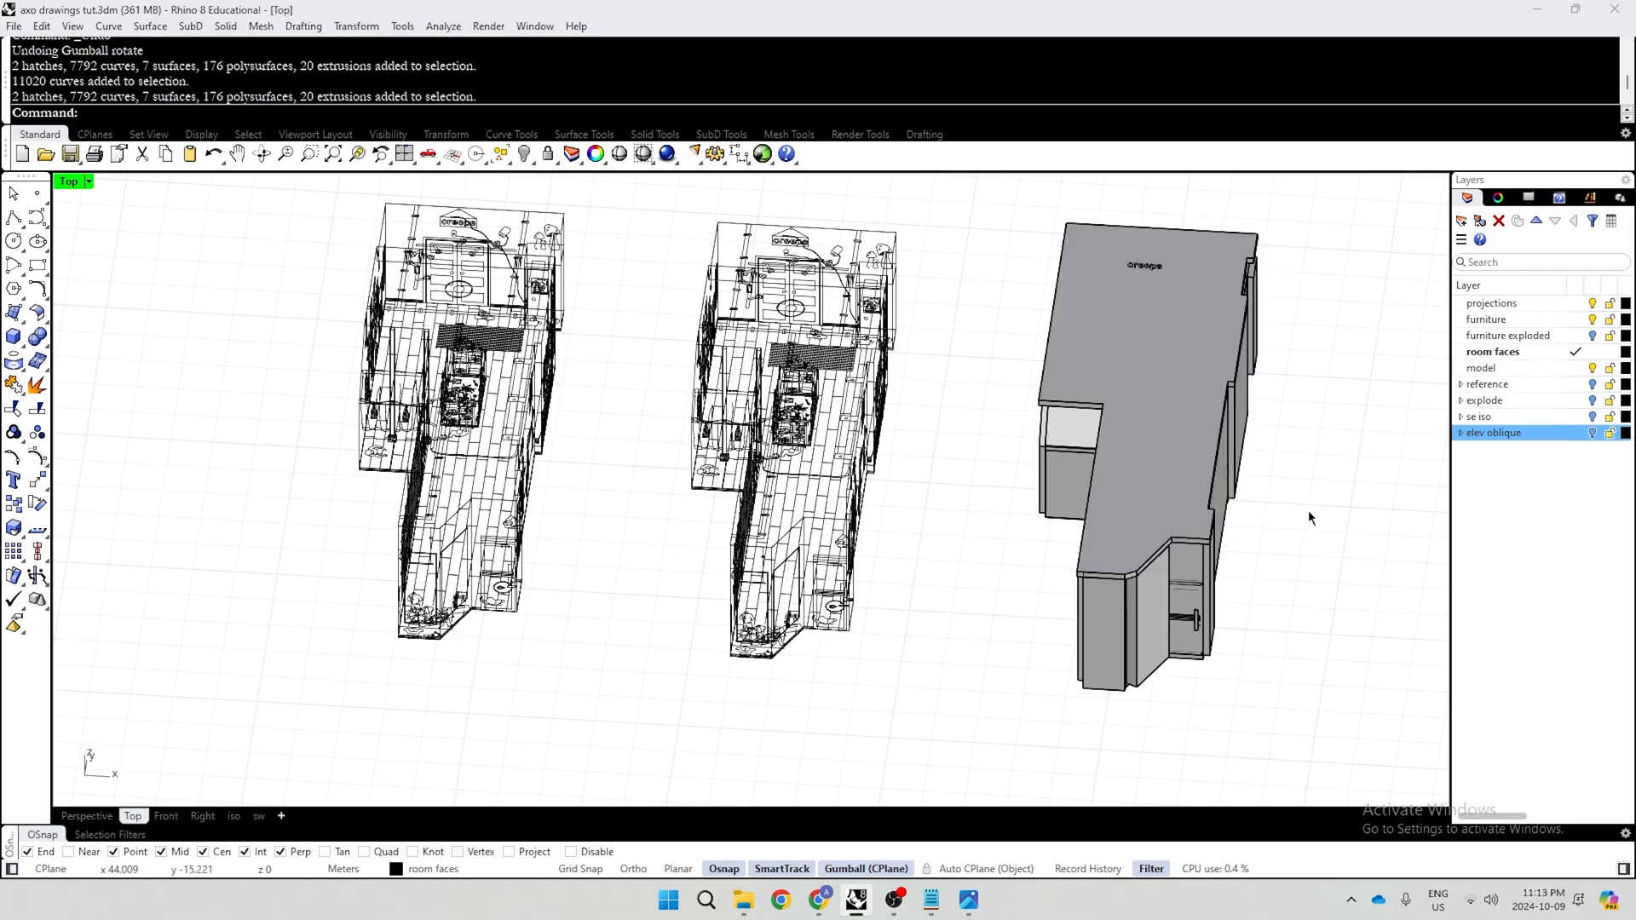
pyautogui.scroll(-3, 1333, 344)
pyautogui.moveTo(1360, 261); pyautogui.dragTo(1157, 643)
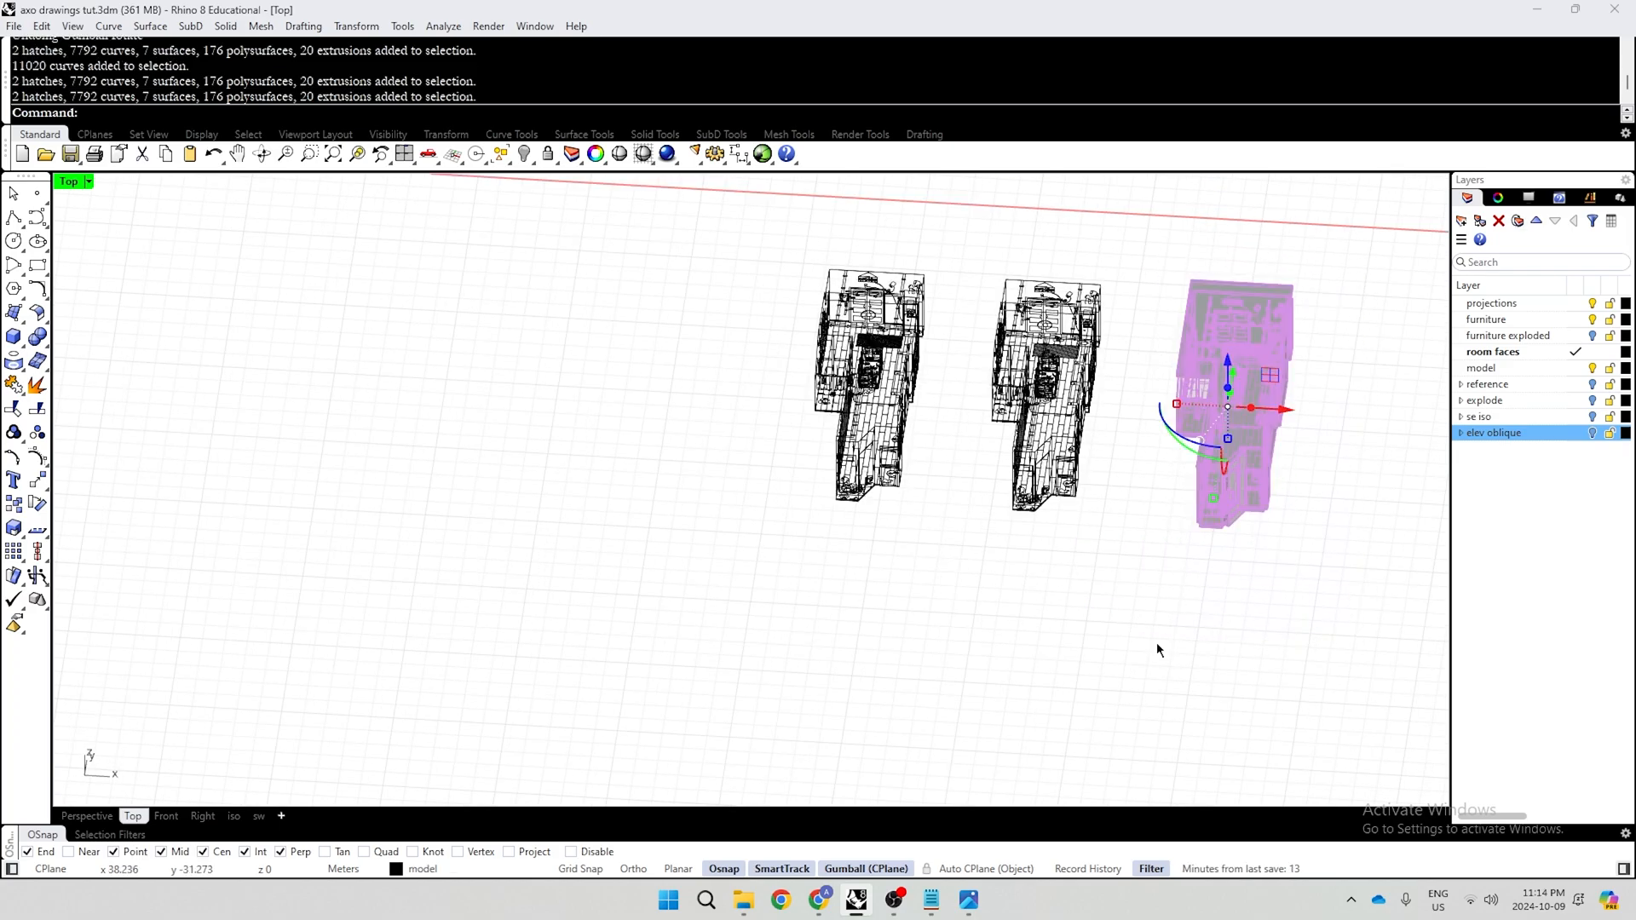
pyautogui.hotkey('ctrl', 'i')
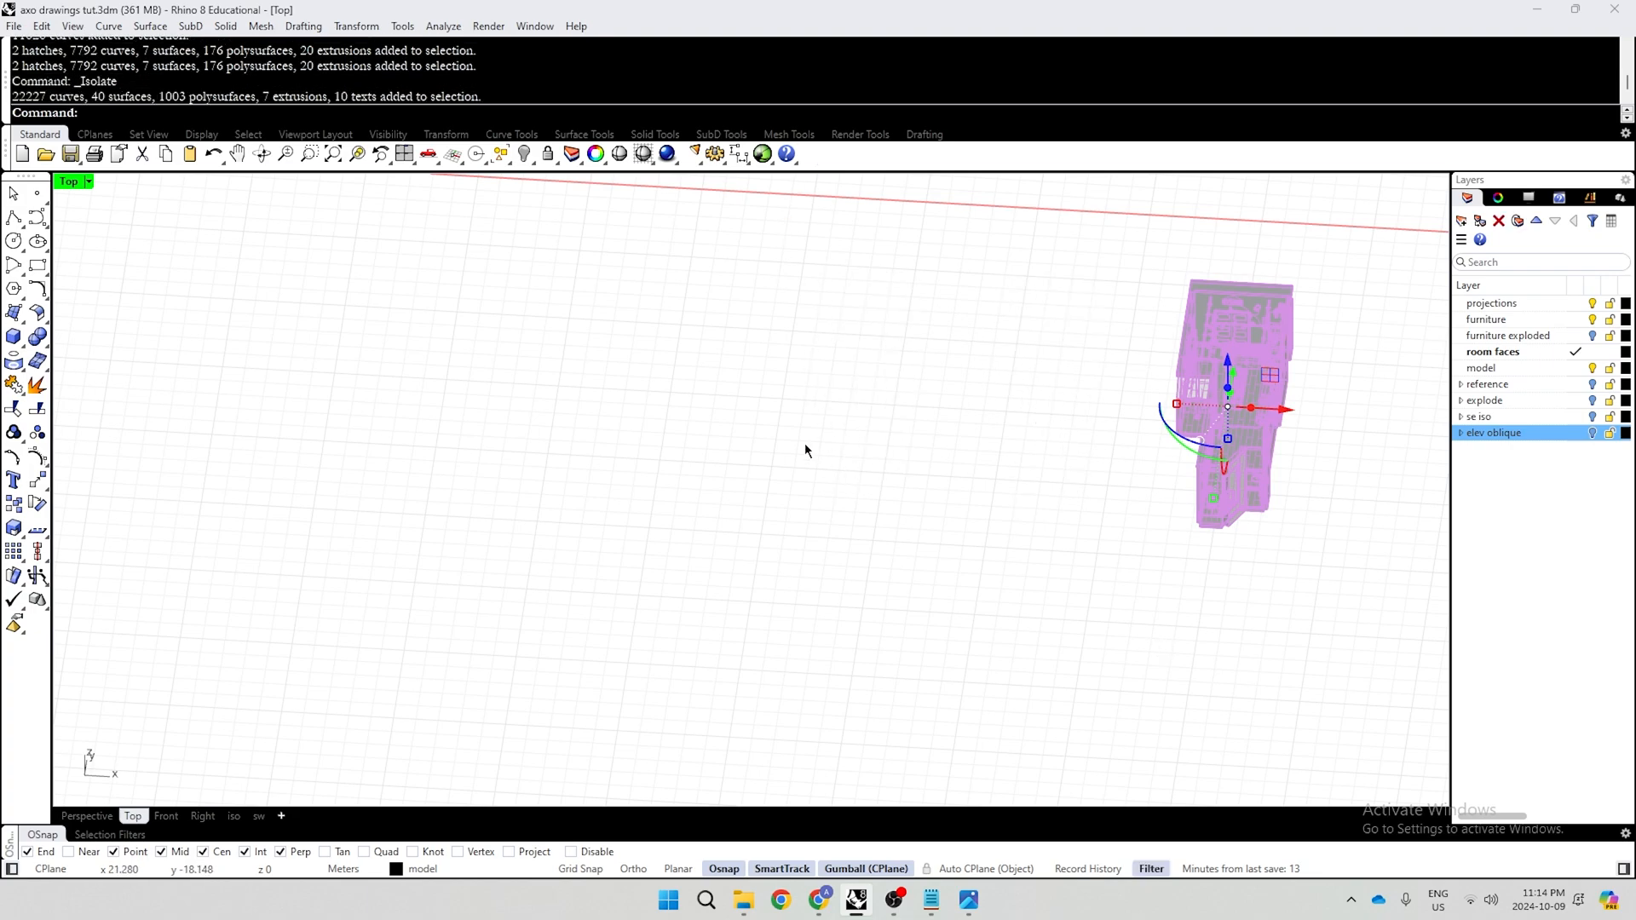
# Examine the isolated solid room at an angle and in plan view
pyautogui.click(805, 443)
pyautogui.moveTo(851, 445); pyautogui.dragTo(850, 536, button='right')
pyautogui.scroll(-2, 850, 536)
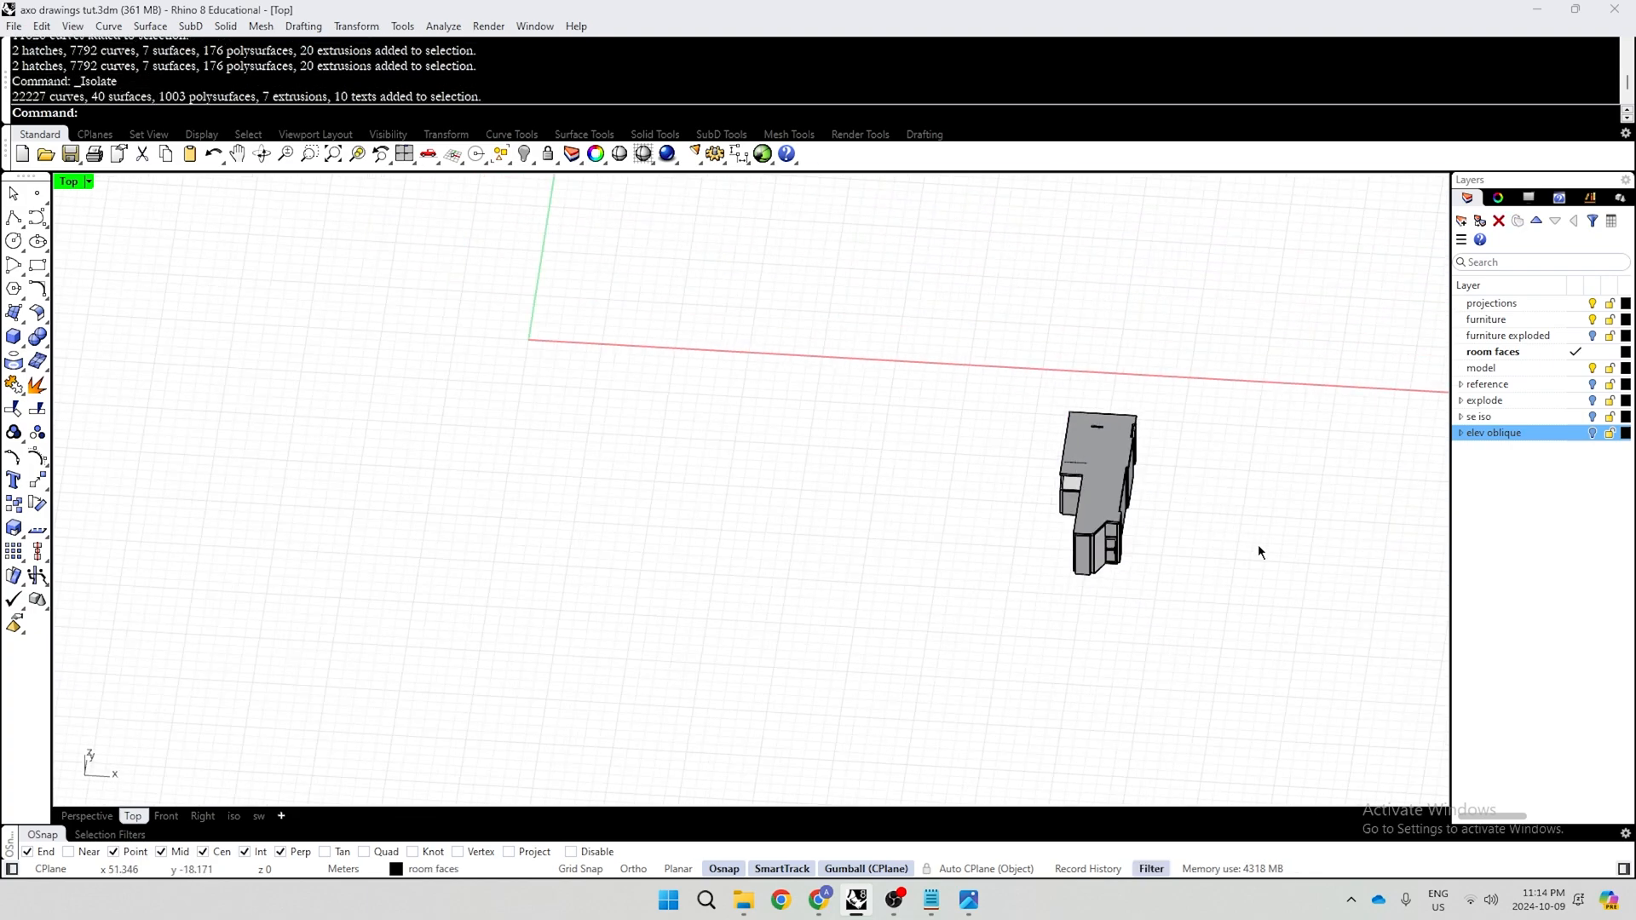
pyautogui.scroll(3, 1163, 464)
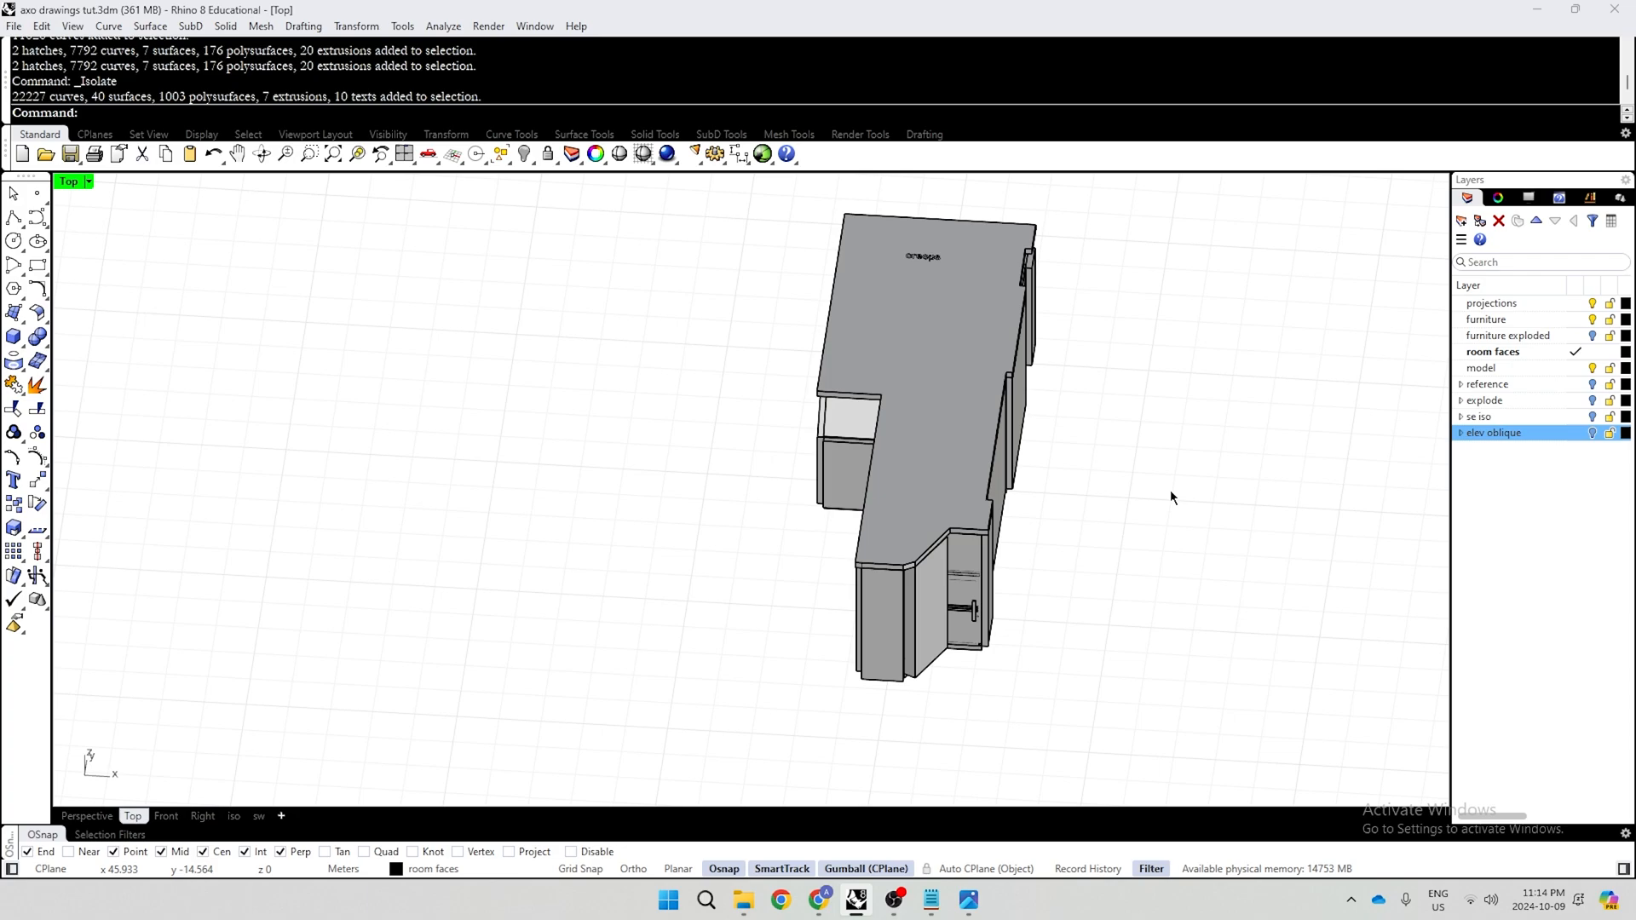
pyautogui.scroll(-2, 1169, 497)
pyautogui.keyDown('ctrl'); pyautogui.keyDown('shift'); pyautogui.moveTo(1098, 598); pyautogui.dragTo(1169, 672, button='right'); pyautogui.keyUp('shift'); pyautogui.keyUp('ctrl')
pyautogui.press('Home')
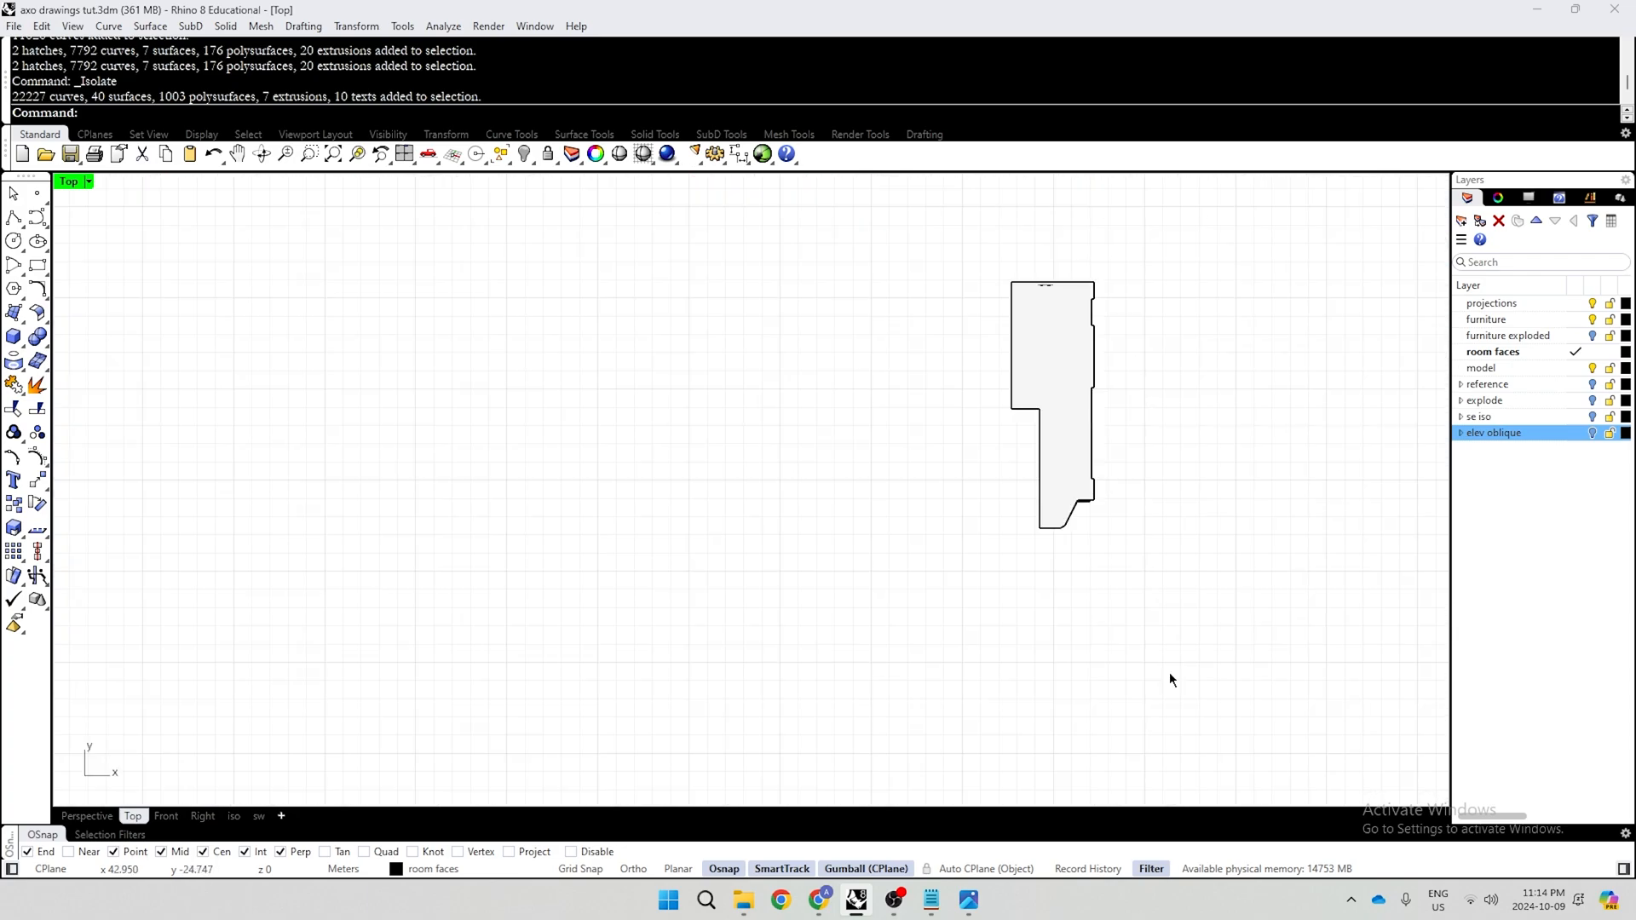
pyautogui.moveTo(1192, 537); pyautogui.dragTo(991, 677, button='right')
pyautogui.scroll(6, 956, 591)
pyautogui.scroll(-8, 967, 481)
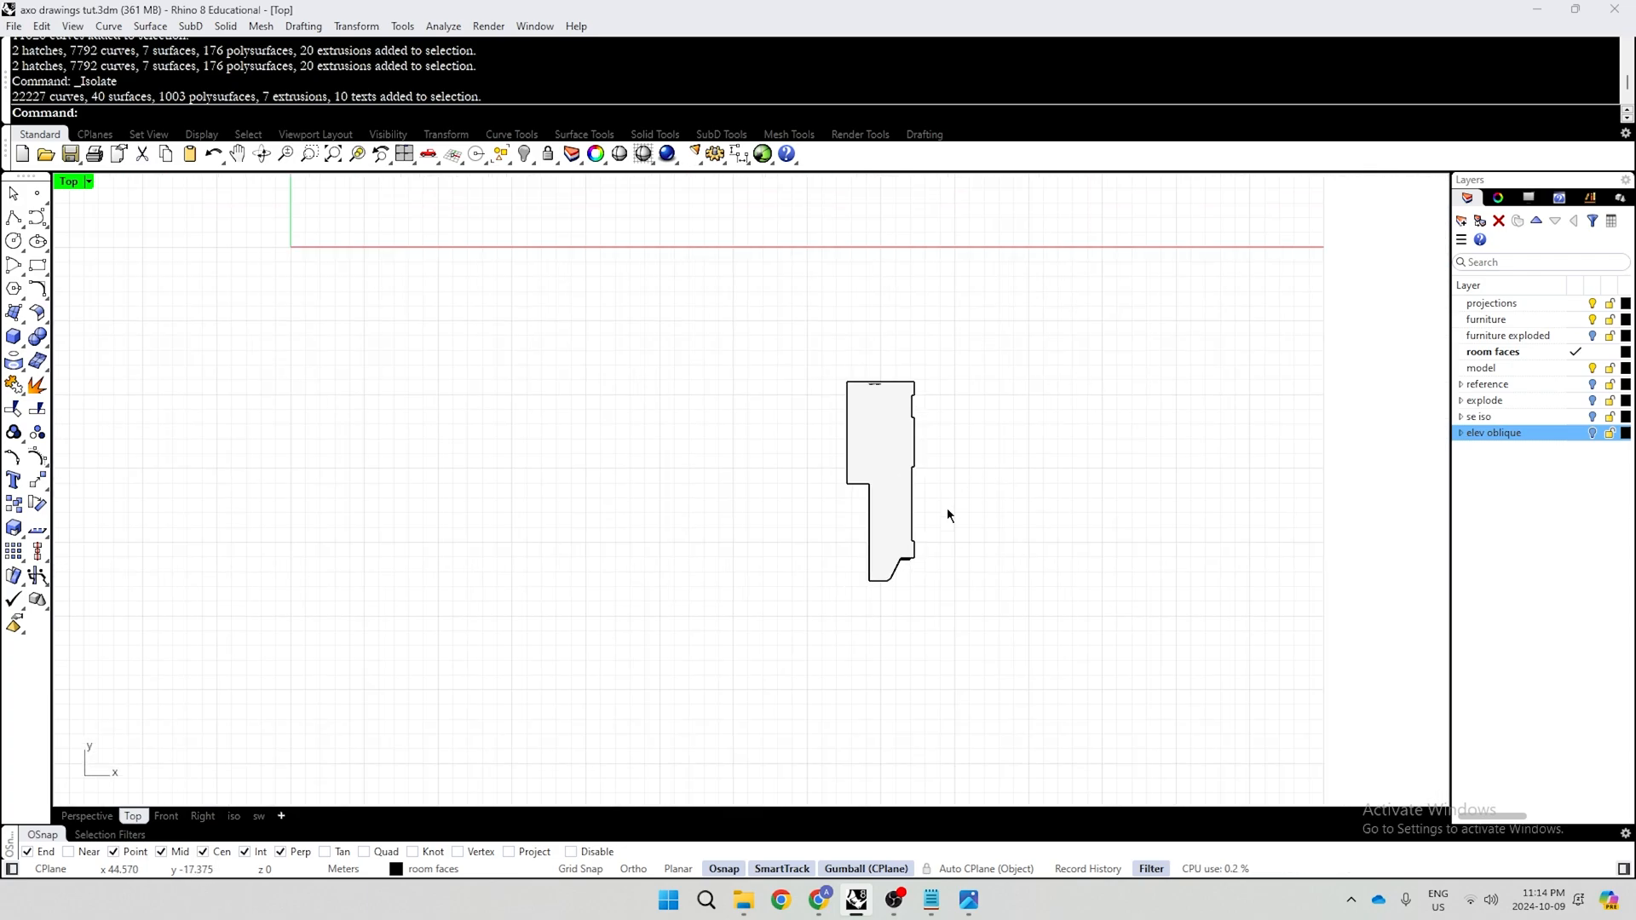
pyautogui.scroll(6, 959, 537)
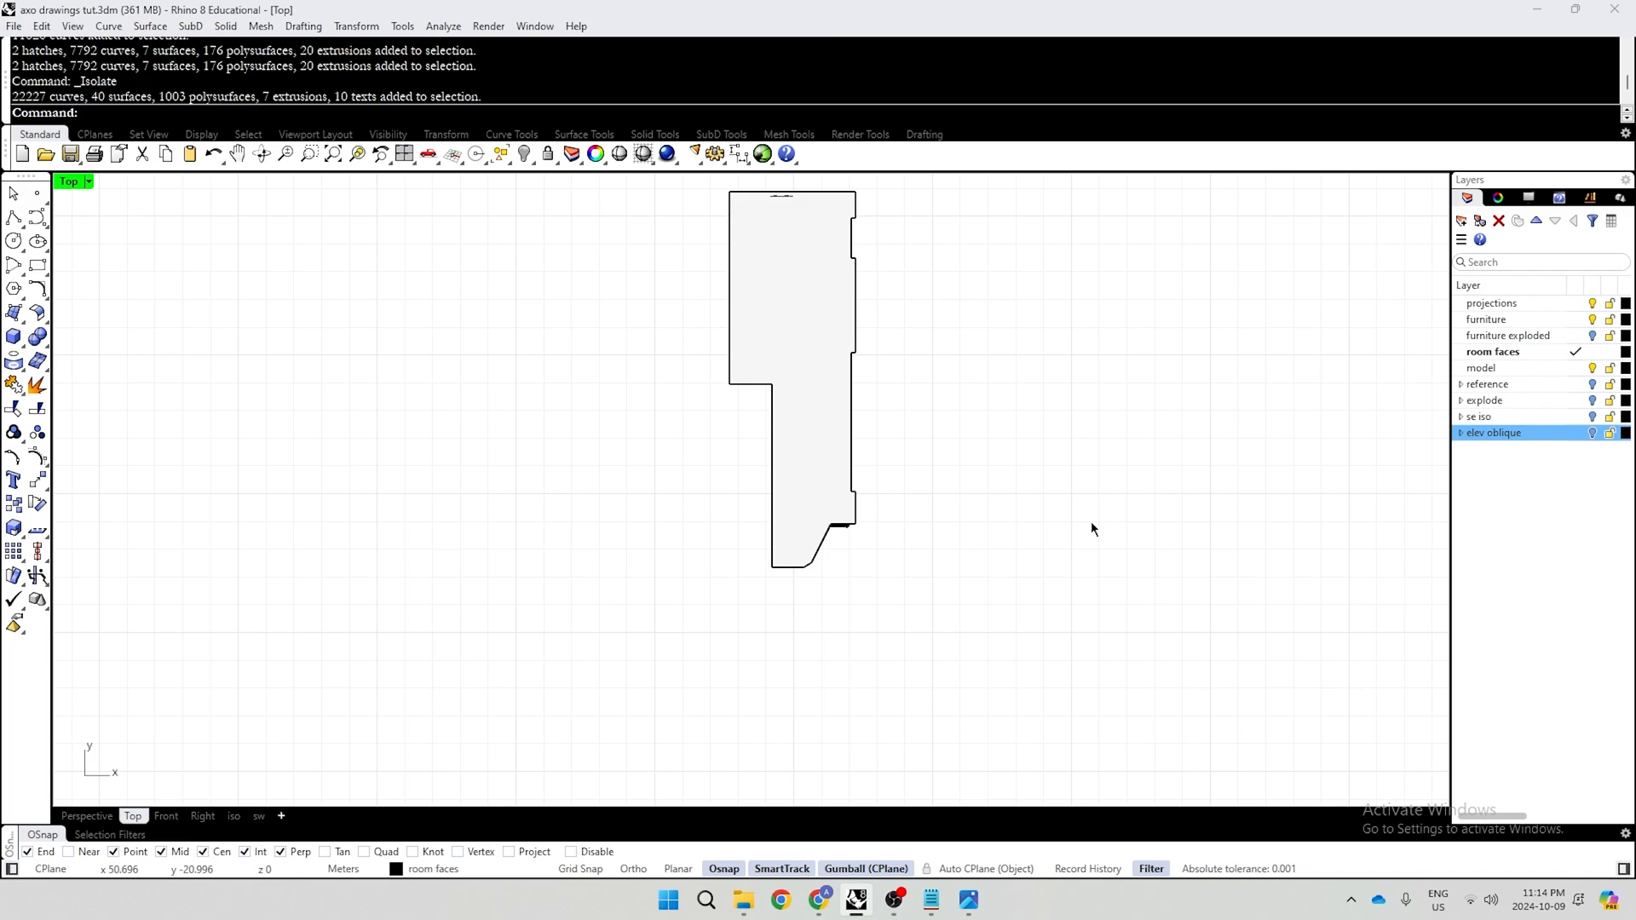
pyautogui.scroll(-6, 1142, 511)
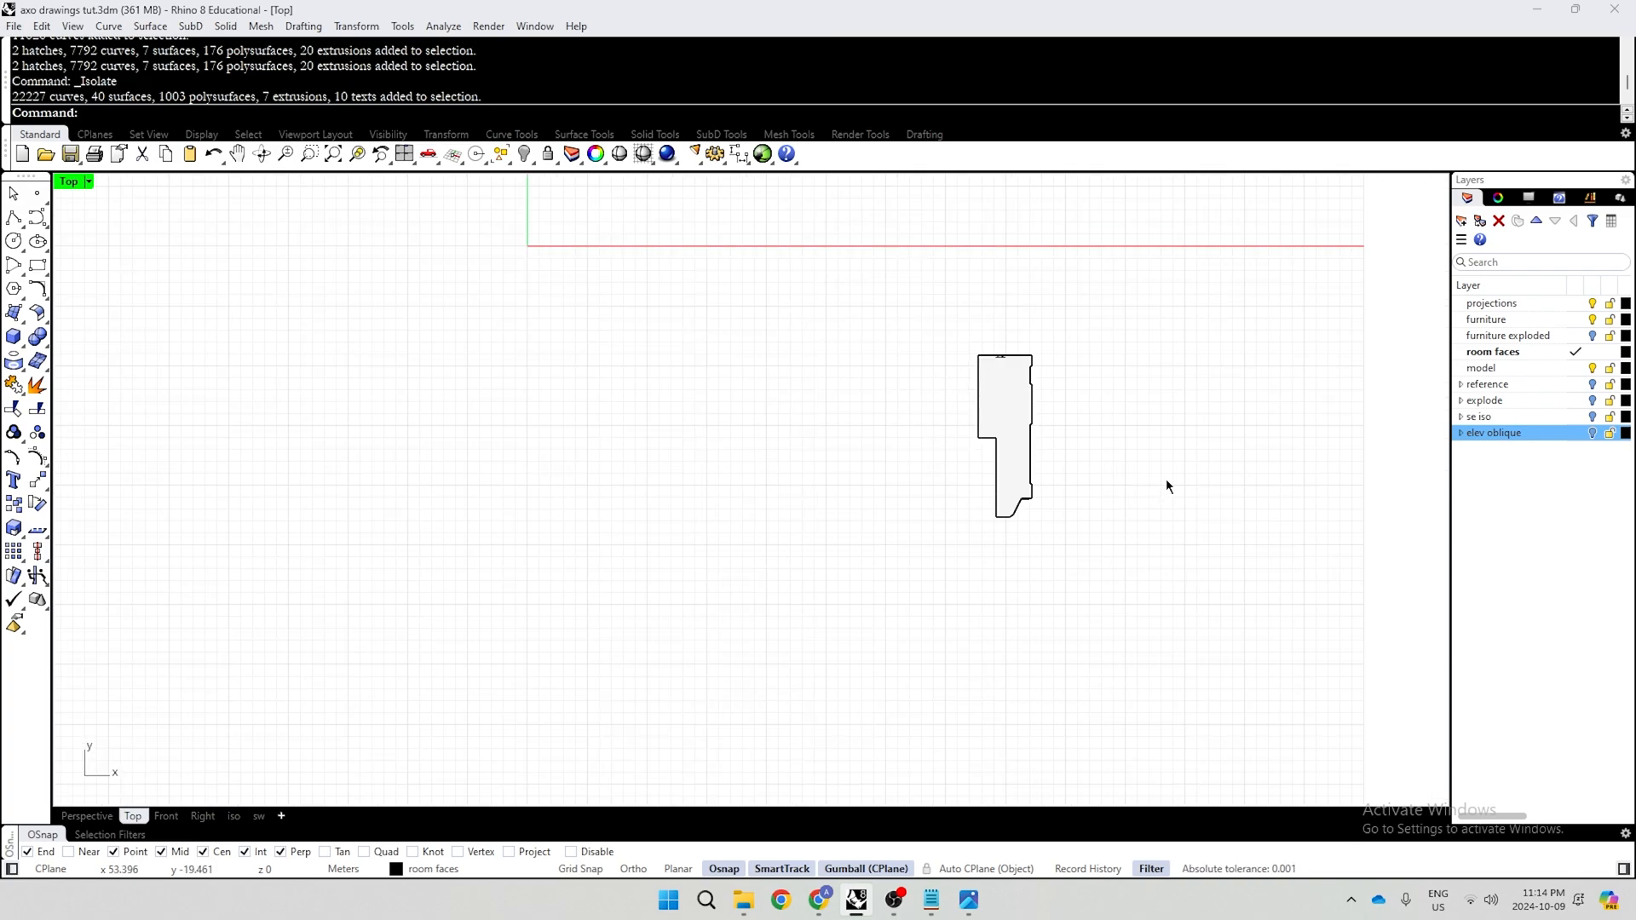
pyautogui.scroll(6, 970, 460)
pyautogui.scroll(2, 971, 460)
pyautogui.moveTo(1179, 440); pyautogui.dragTo(979, 565, button='right')
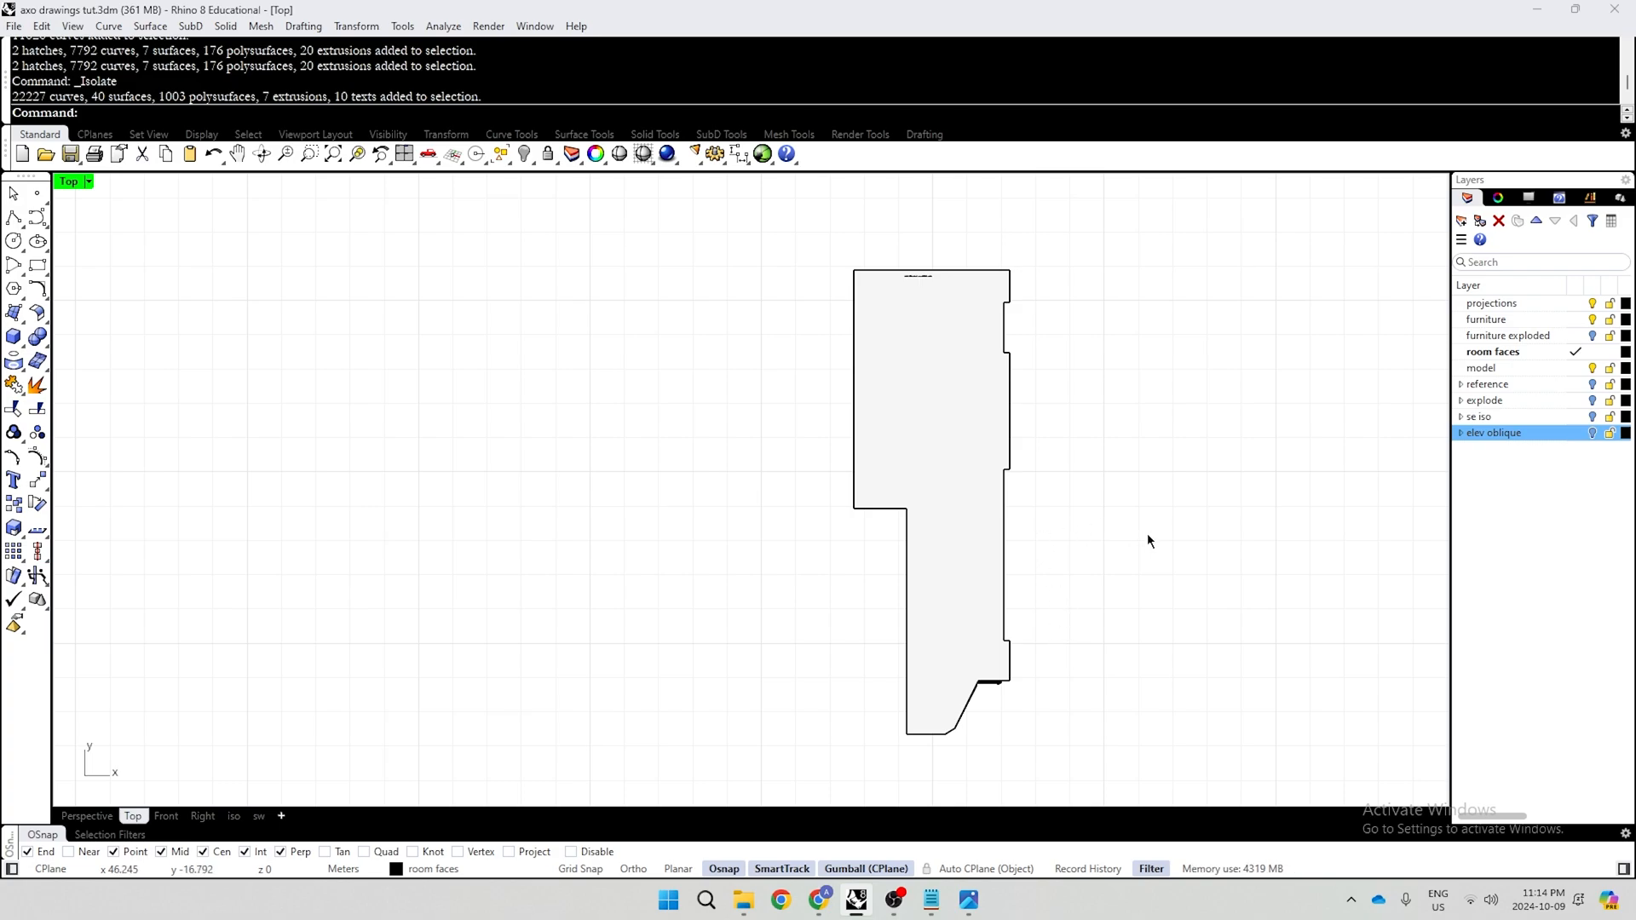
pyautogui.keyDown('ctrl'); pyautogui.keyDown('shift'); pyautogui.moveTo(1112, 656); pyautogui.dragTo(1151, 653, button='right'); pyautogui.keyUp('shift'); pyautogui.keyUp('ctrl')
pyautogui.press('Home')
pyautogui.scroll(-8, 940, 481)
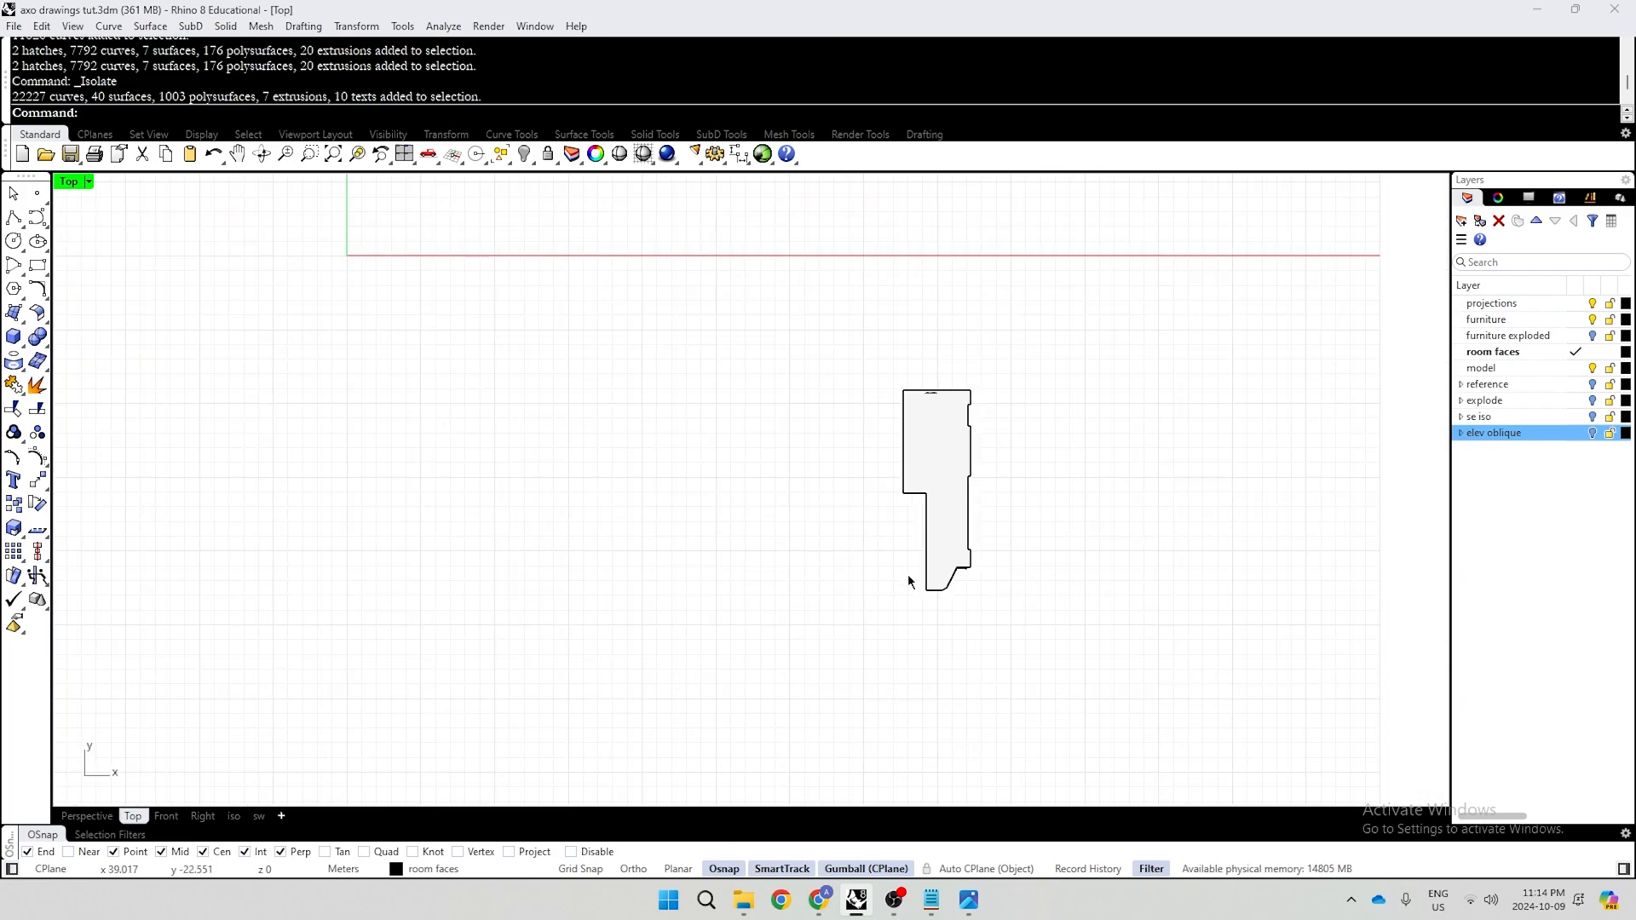
# Duplicate the isolated room horizontally, placing the copy toward the origin
pyautogui.moveTo(1055, 353); pyautogui.dragTo(935, 612)
pyautogui.scroll(-3, 1278, 605)
pyautogui.moveTo(1101, 523); pyautogui.dragTo(765, 516)
pyautogui.click(889, 506)
pyautogui.moveTo(779, 563); pyautogui.dragTo(862, 570, button='right')
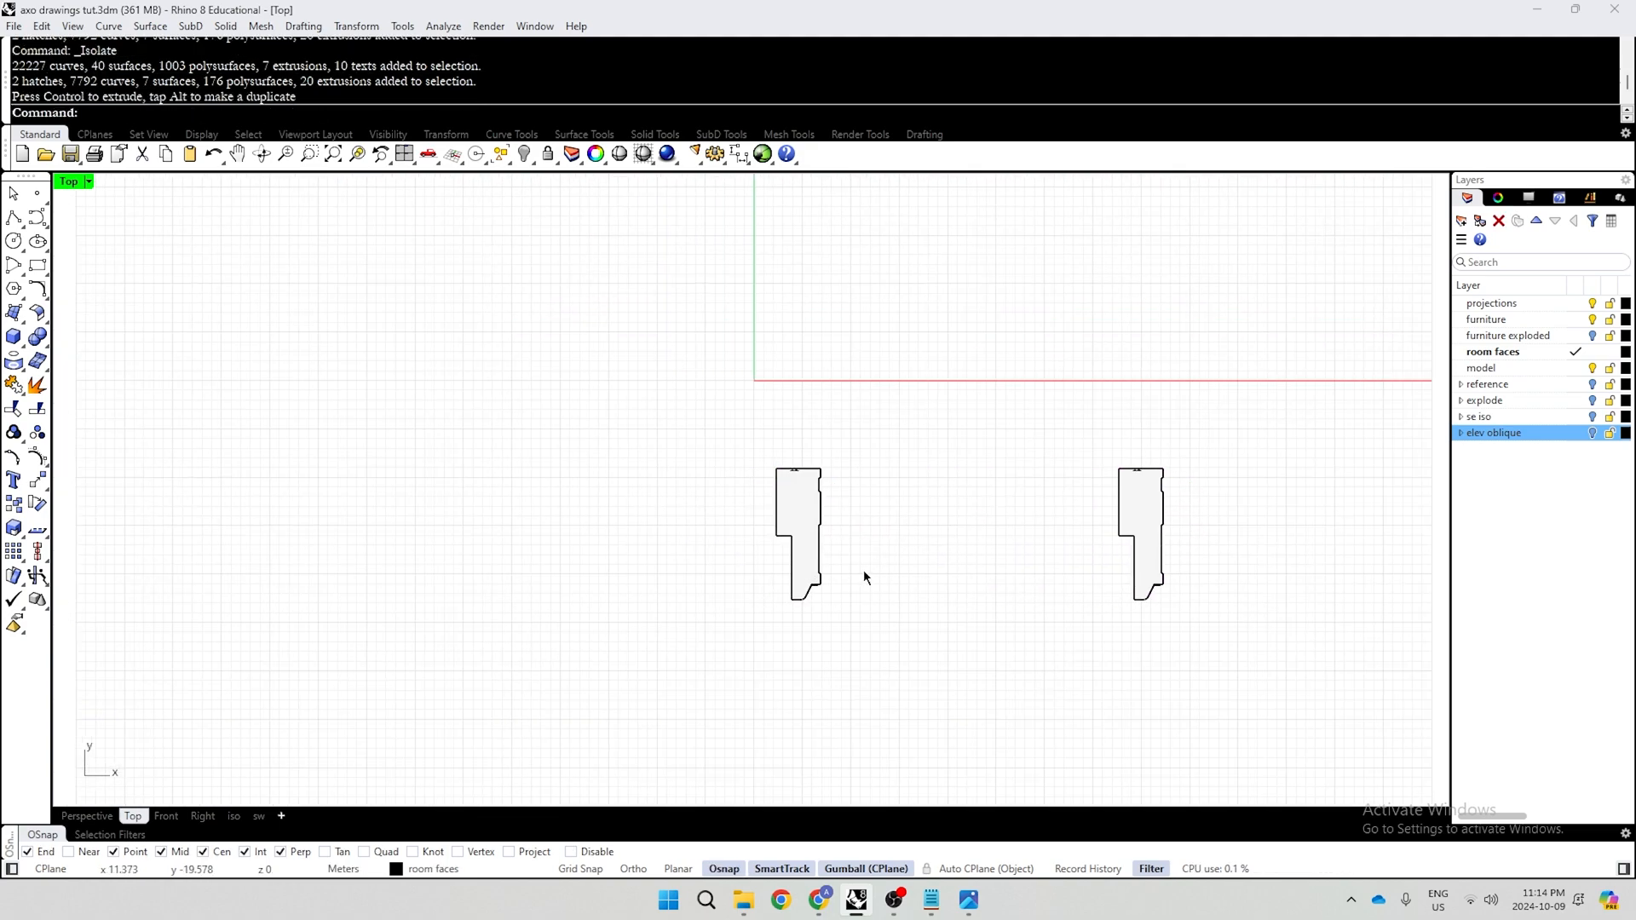
# Rotate the duplicated room 45 degrees in plan and isolate it
pyautogui.scroll(6, 852, 569)
pyautogui.moveTo(913, 291); pyautogui.dragTo(579, 678)
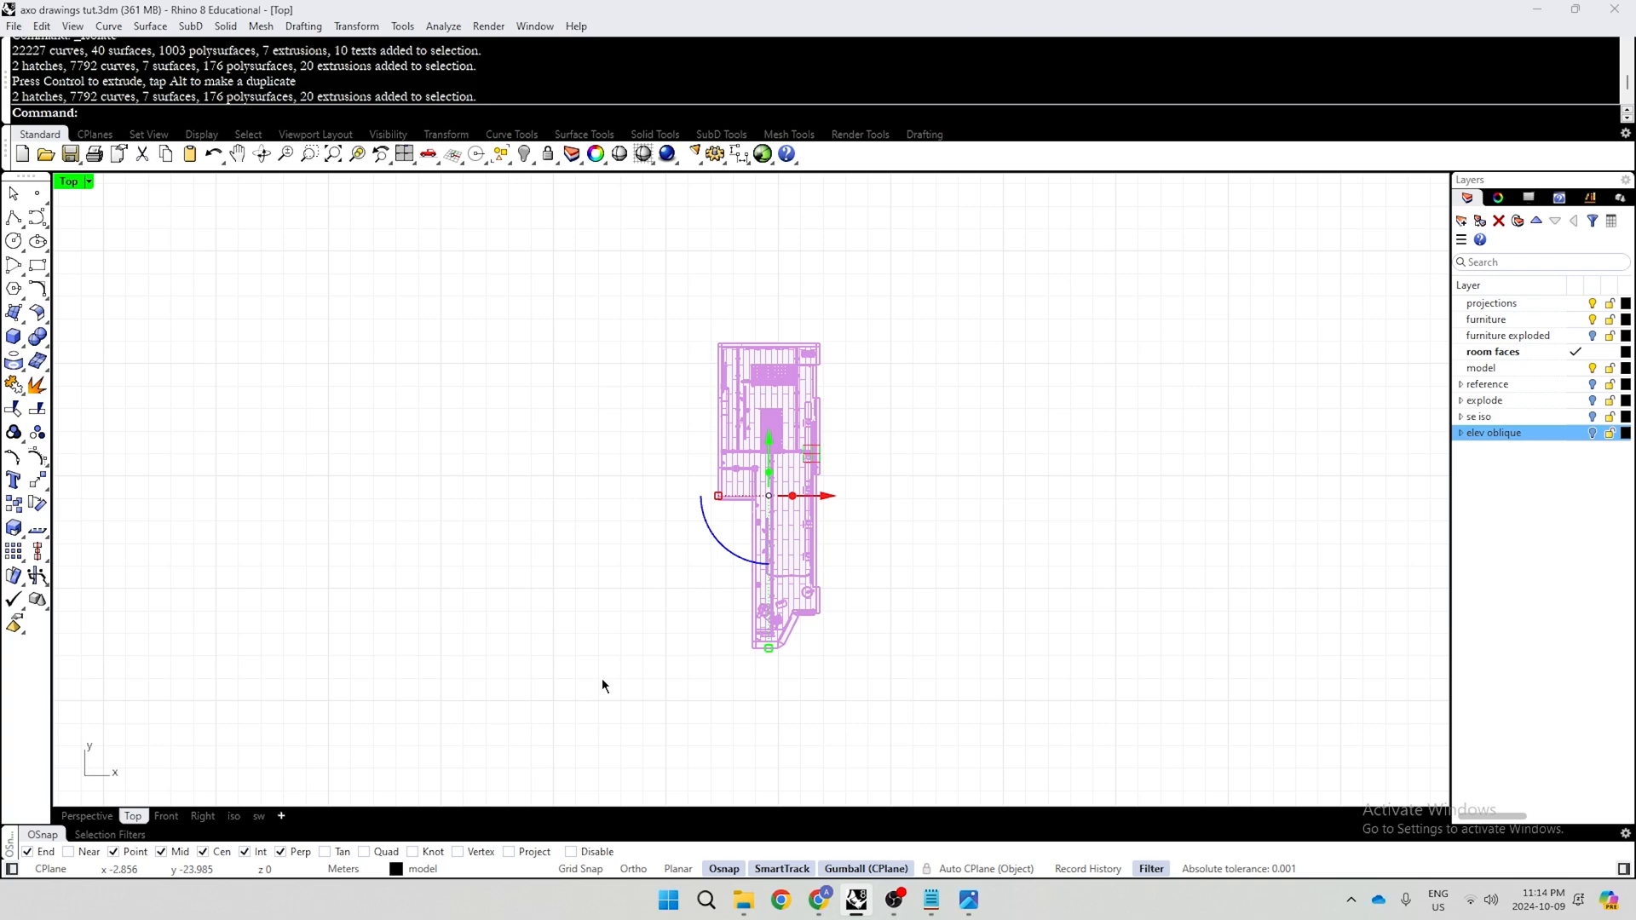
pyautogui.click(721, 551)
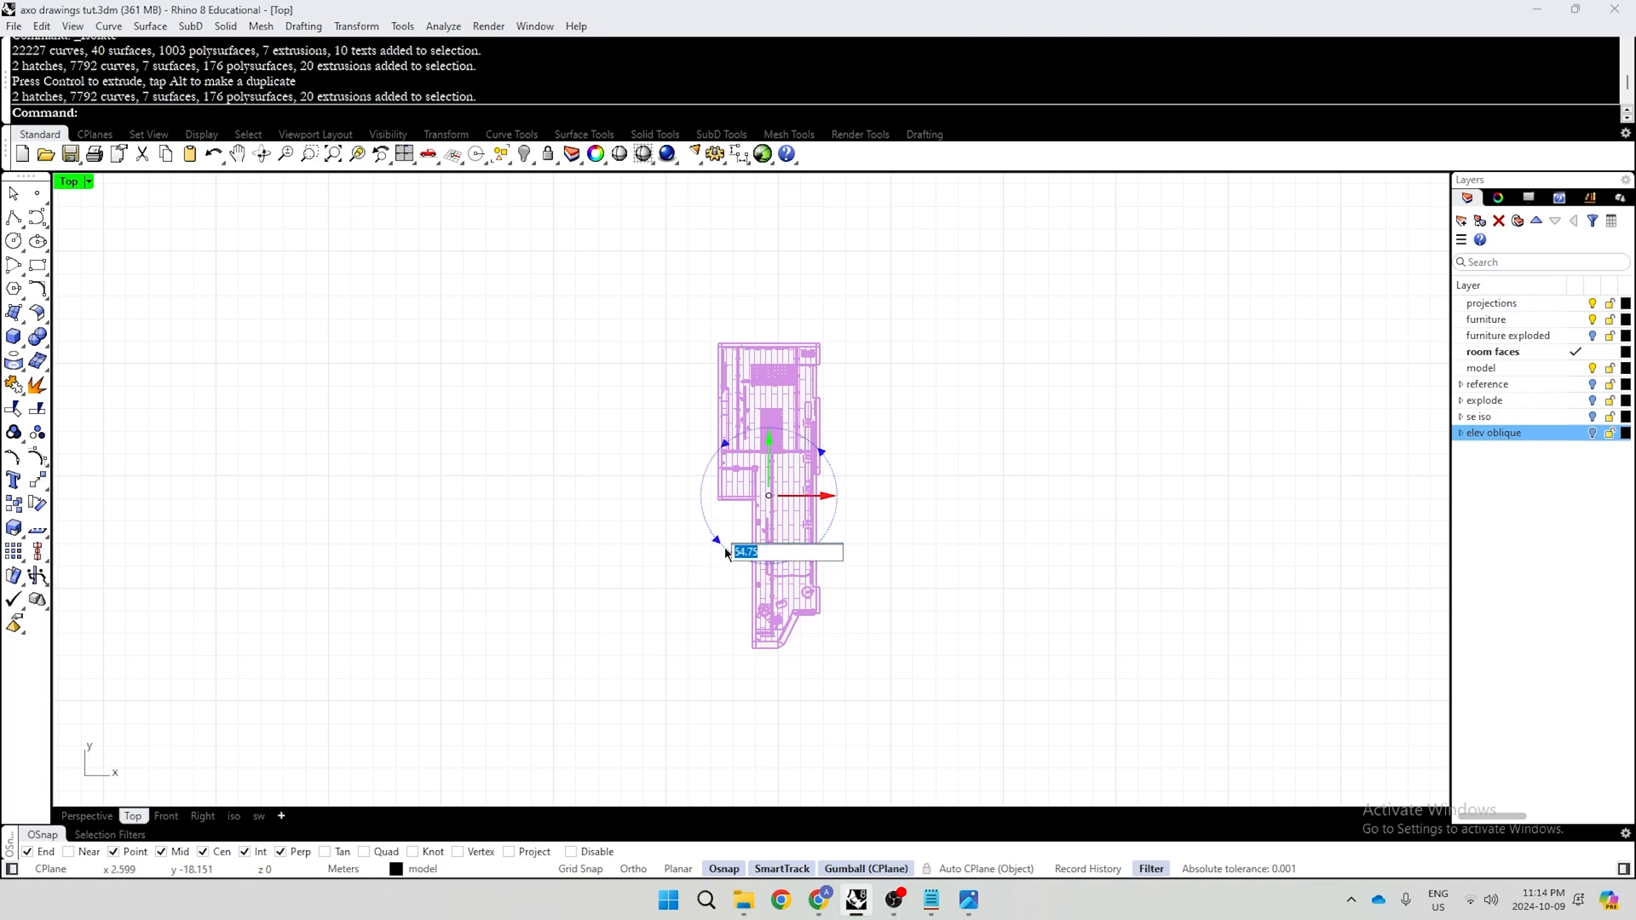
pyautogui.write('45')
pyautogui.press('Return')
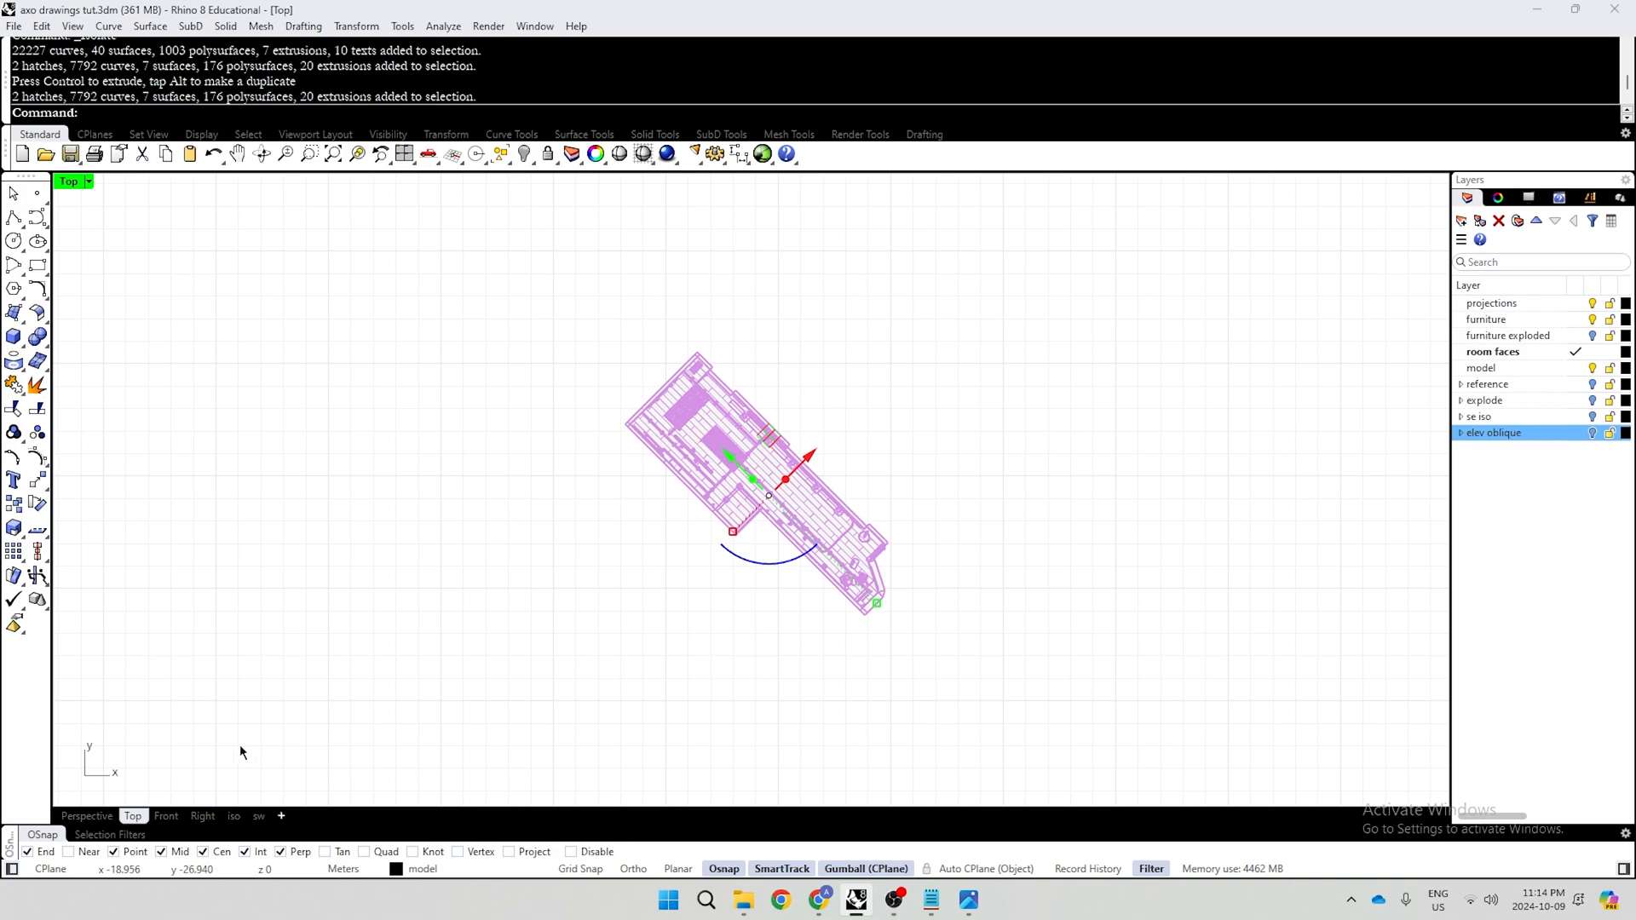
pyautogui.hotkey('ctrl', 'shift', 'h')
# In the Right view, Shear the rotated room by -45 degrees from its lower-left corner with a vertical reference line
pyautogui.click(203, 816)
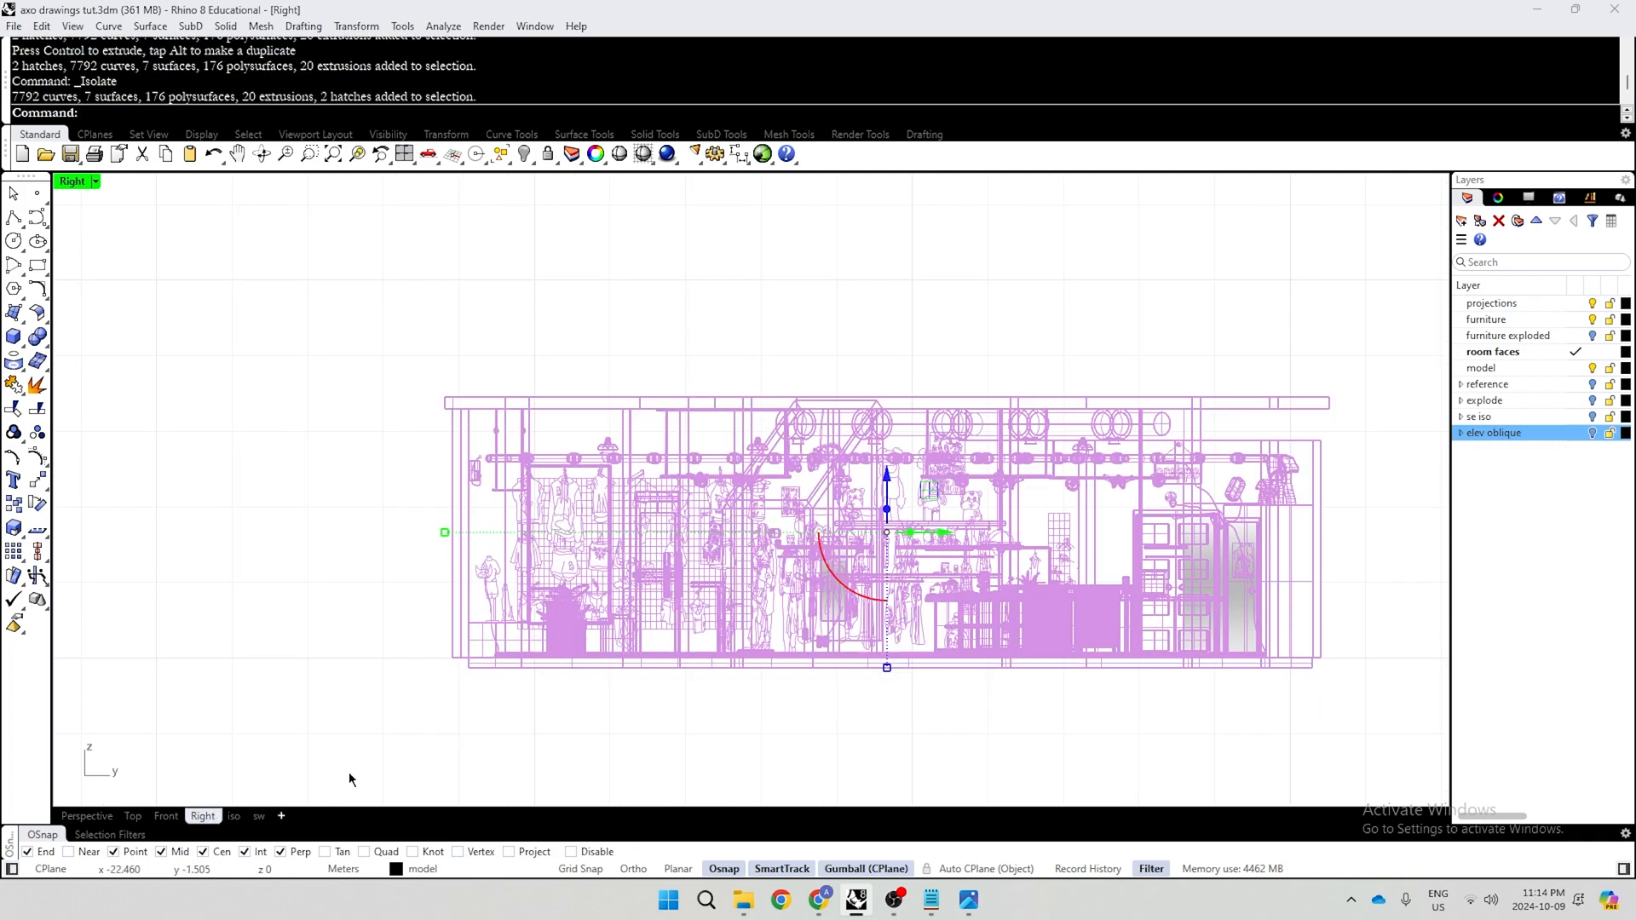
pyautogui.write('shear')
pyautogui.press('Return')
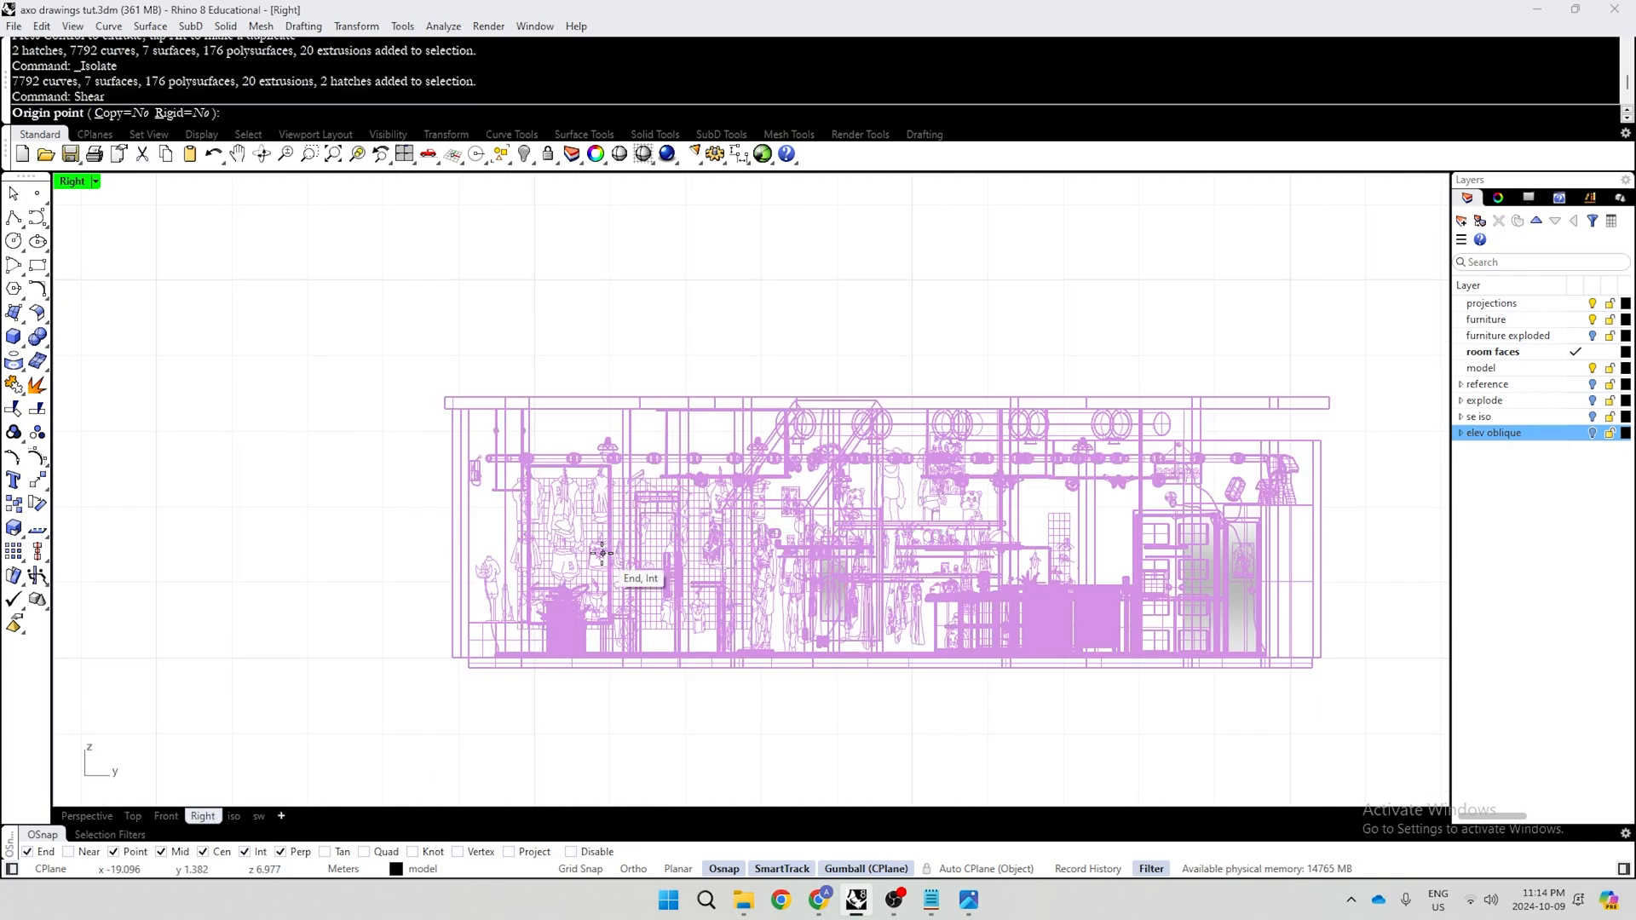
pyautogui.scroll(3, 464, 669)
pyautogui.click(454, 669)
pyautogui.scroll(-5, 460, 674)
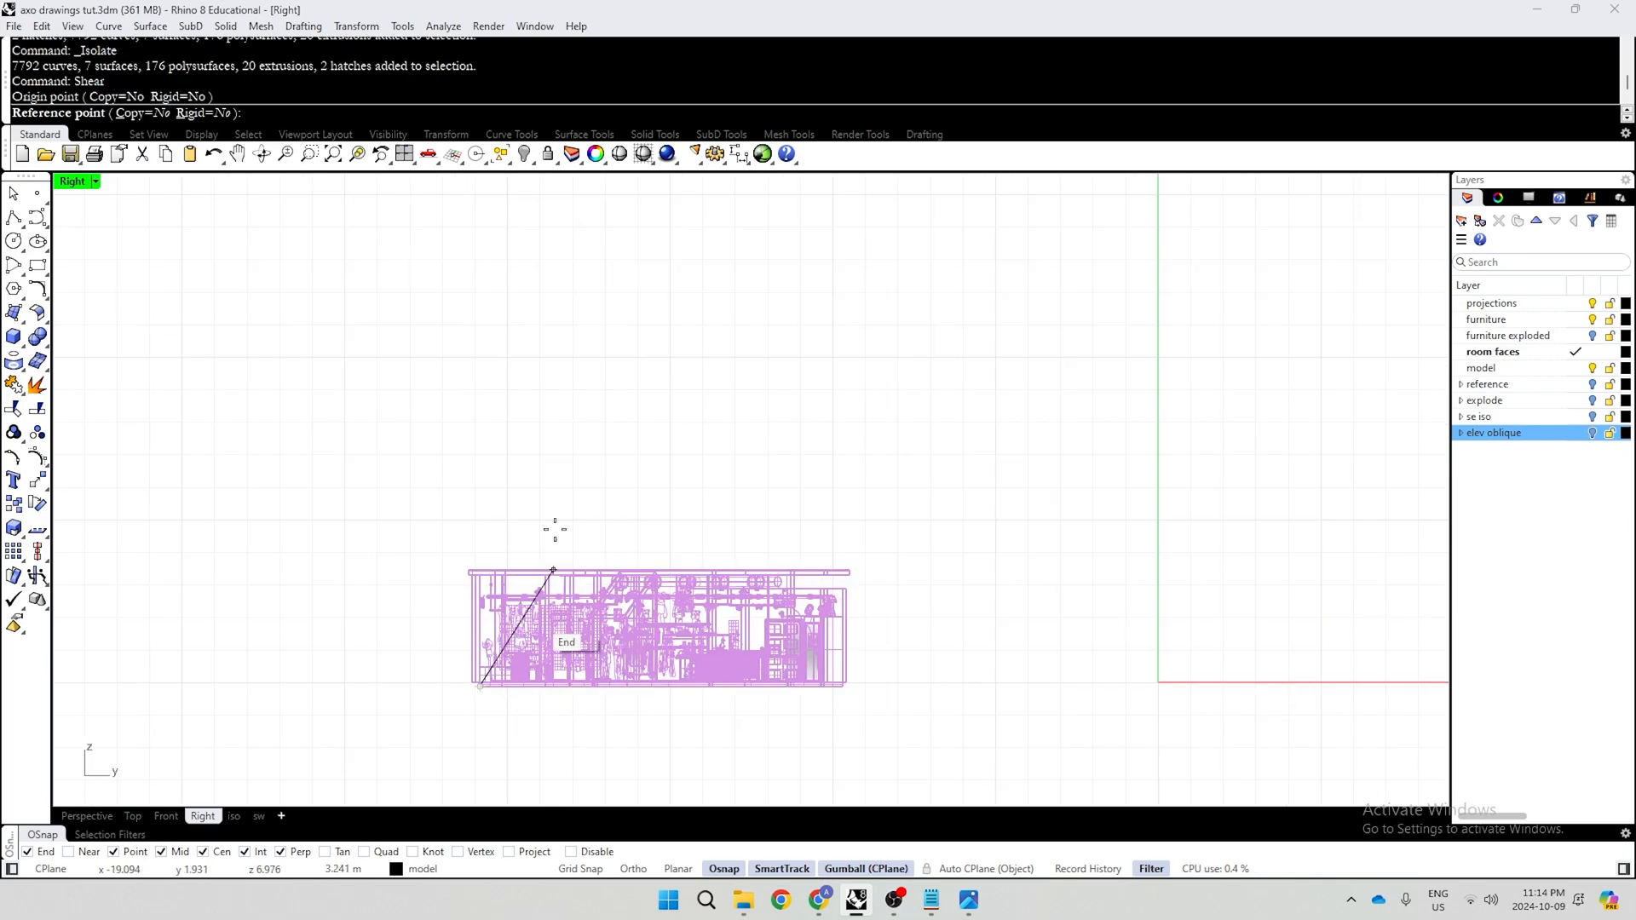
pyautogui.click(479, 318)
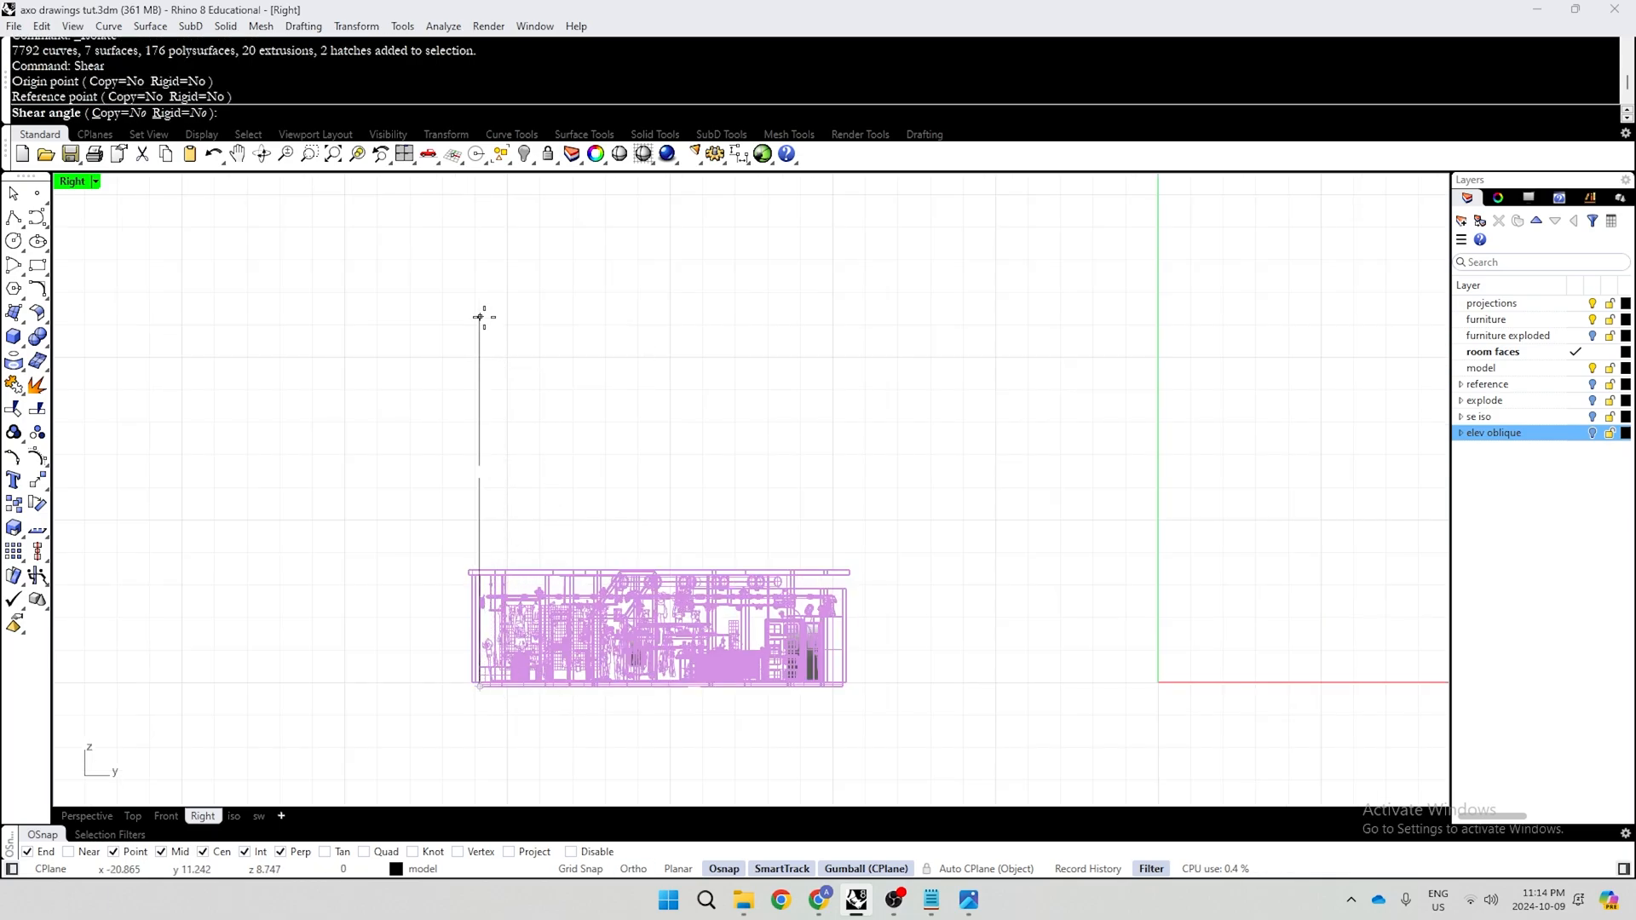
pyautogui.write('-45')
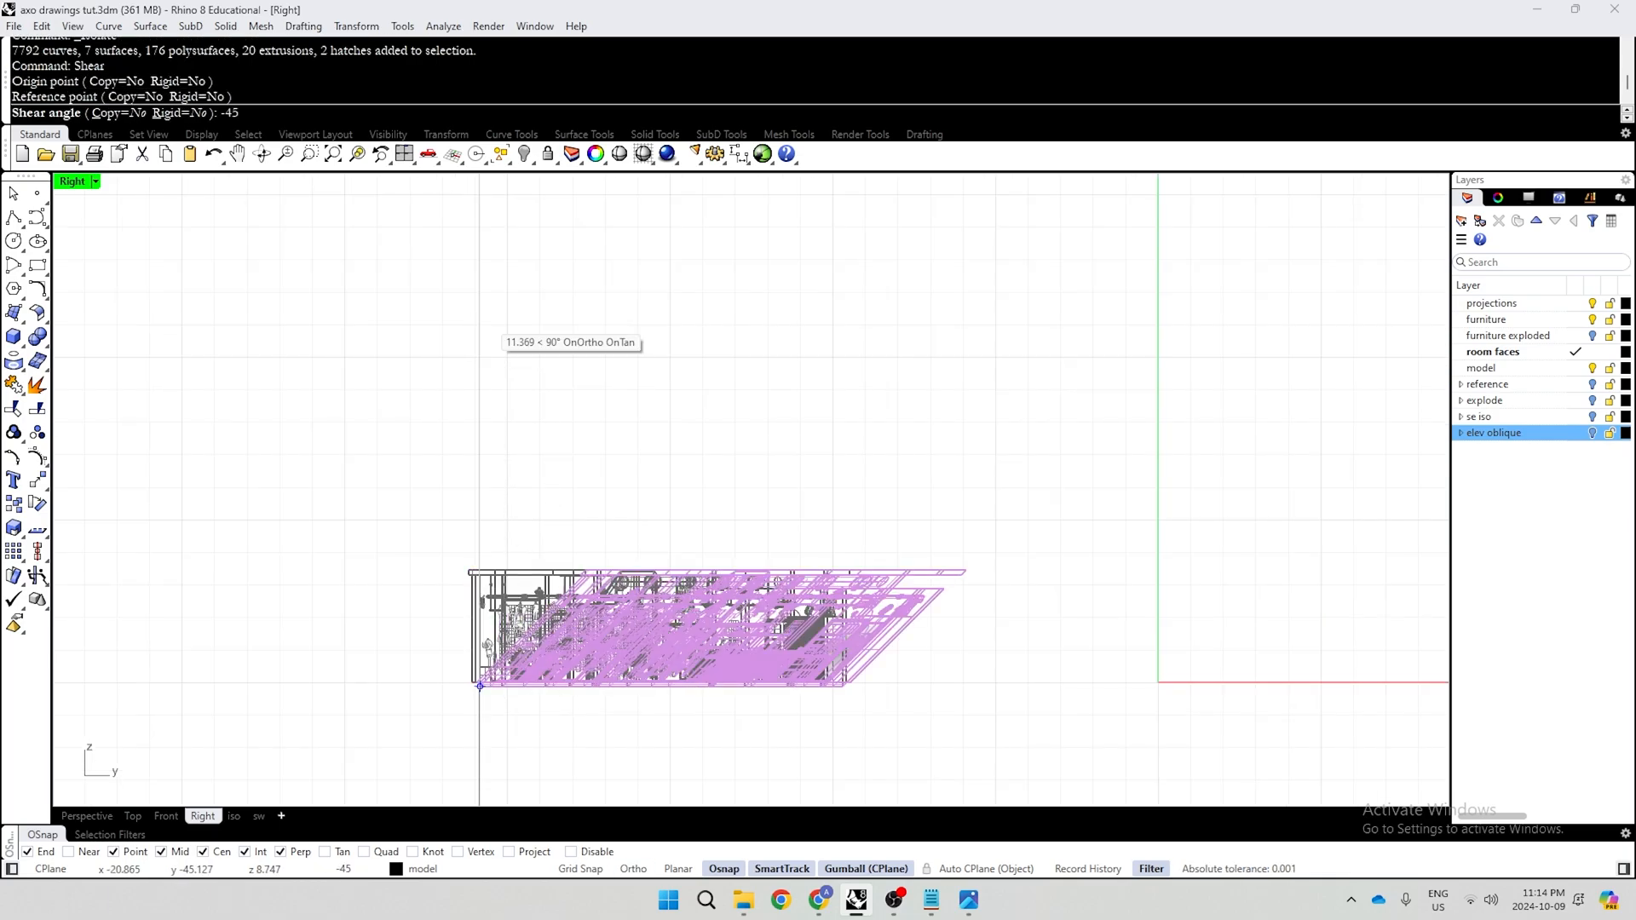
pyautogui.press('Return')
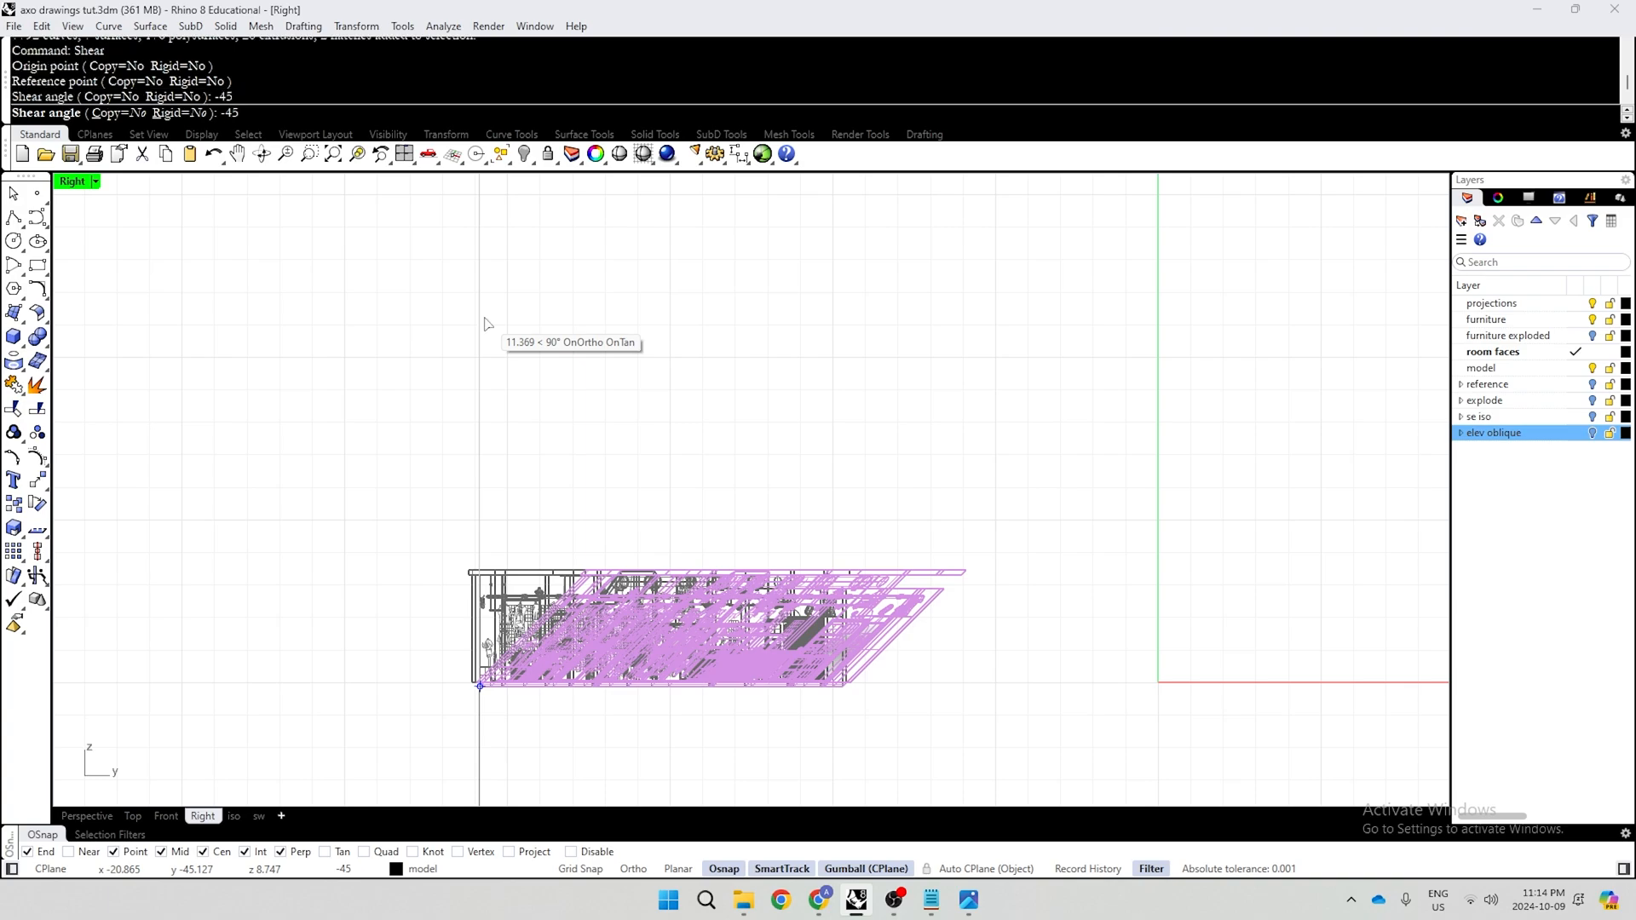
# In the Top view, delete the sheared room's ceiling and the long wall facing the viewer with its contents
pyautogui.click(132, 816)
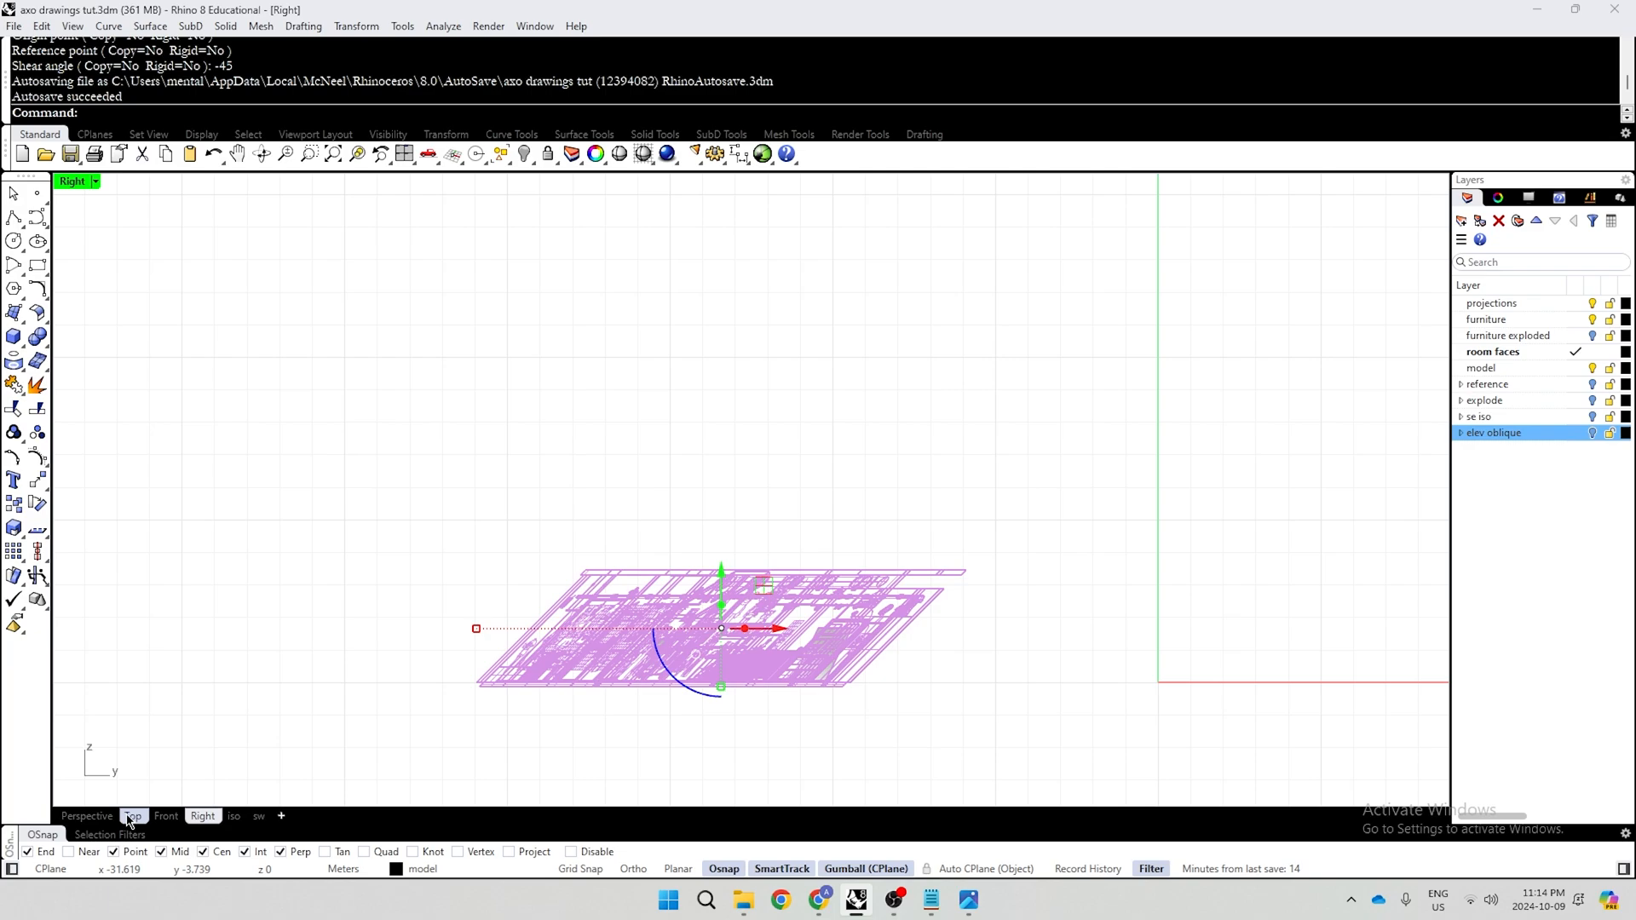
pyautogui.click(1113, 453)
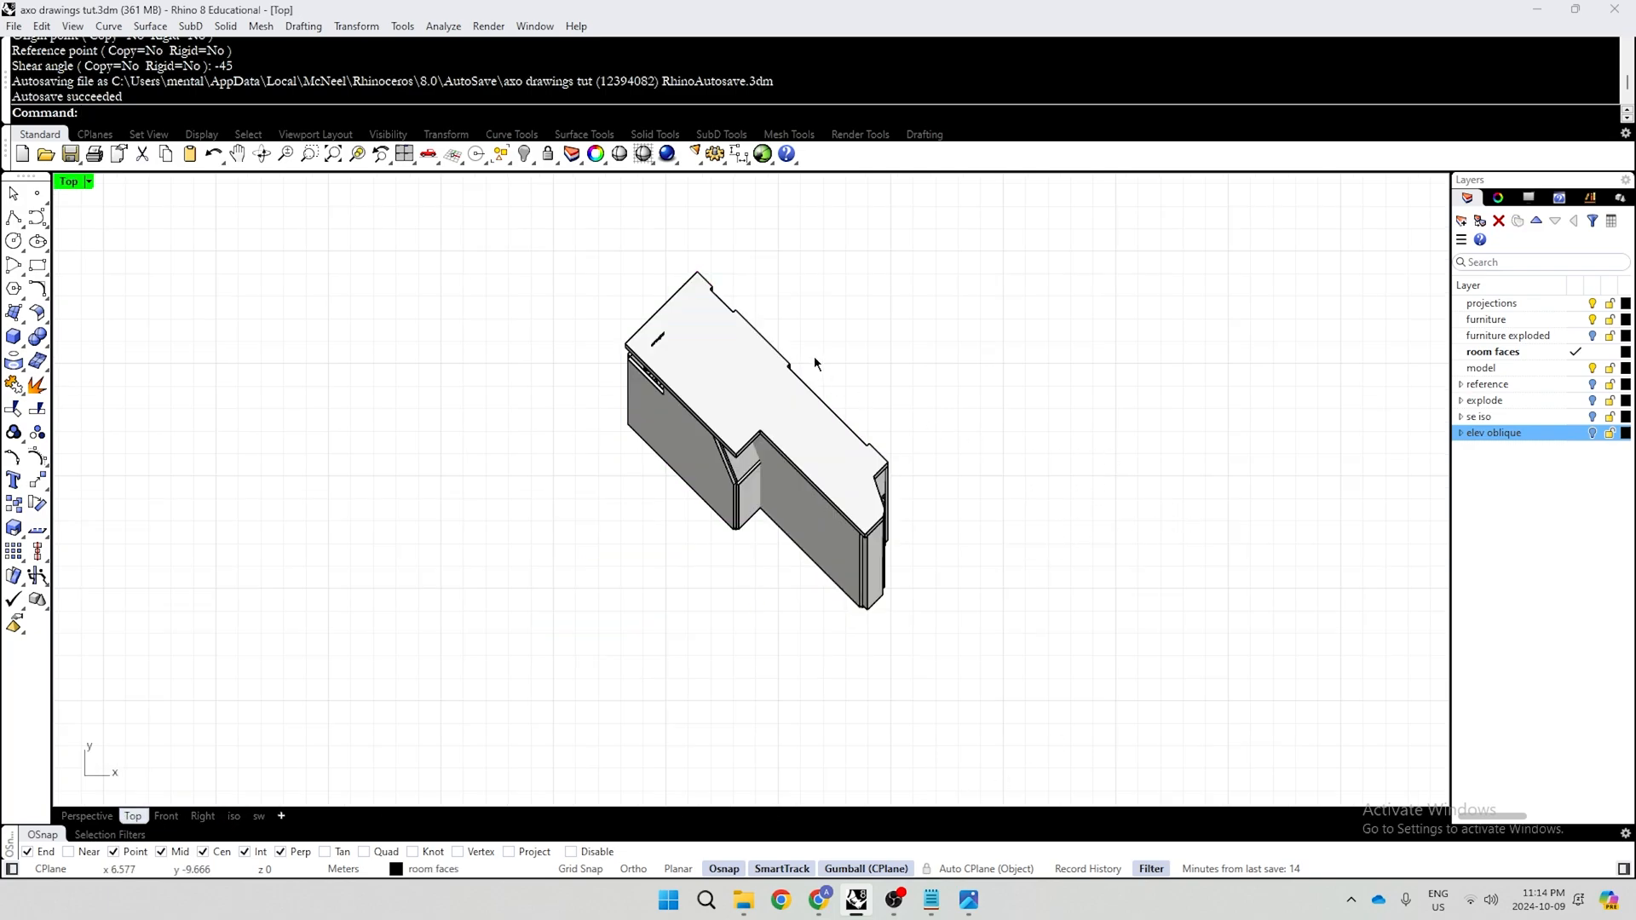
pyautogui.scroll(4, 814, 356)
pyautogui.click(697, 425)
pyautogui.press('Delete')
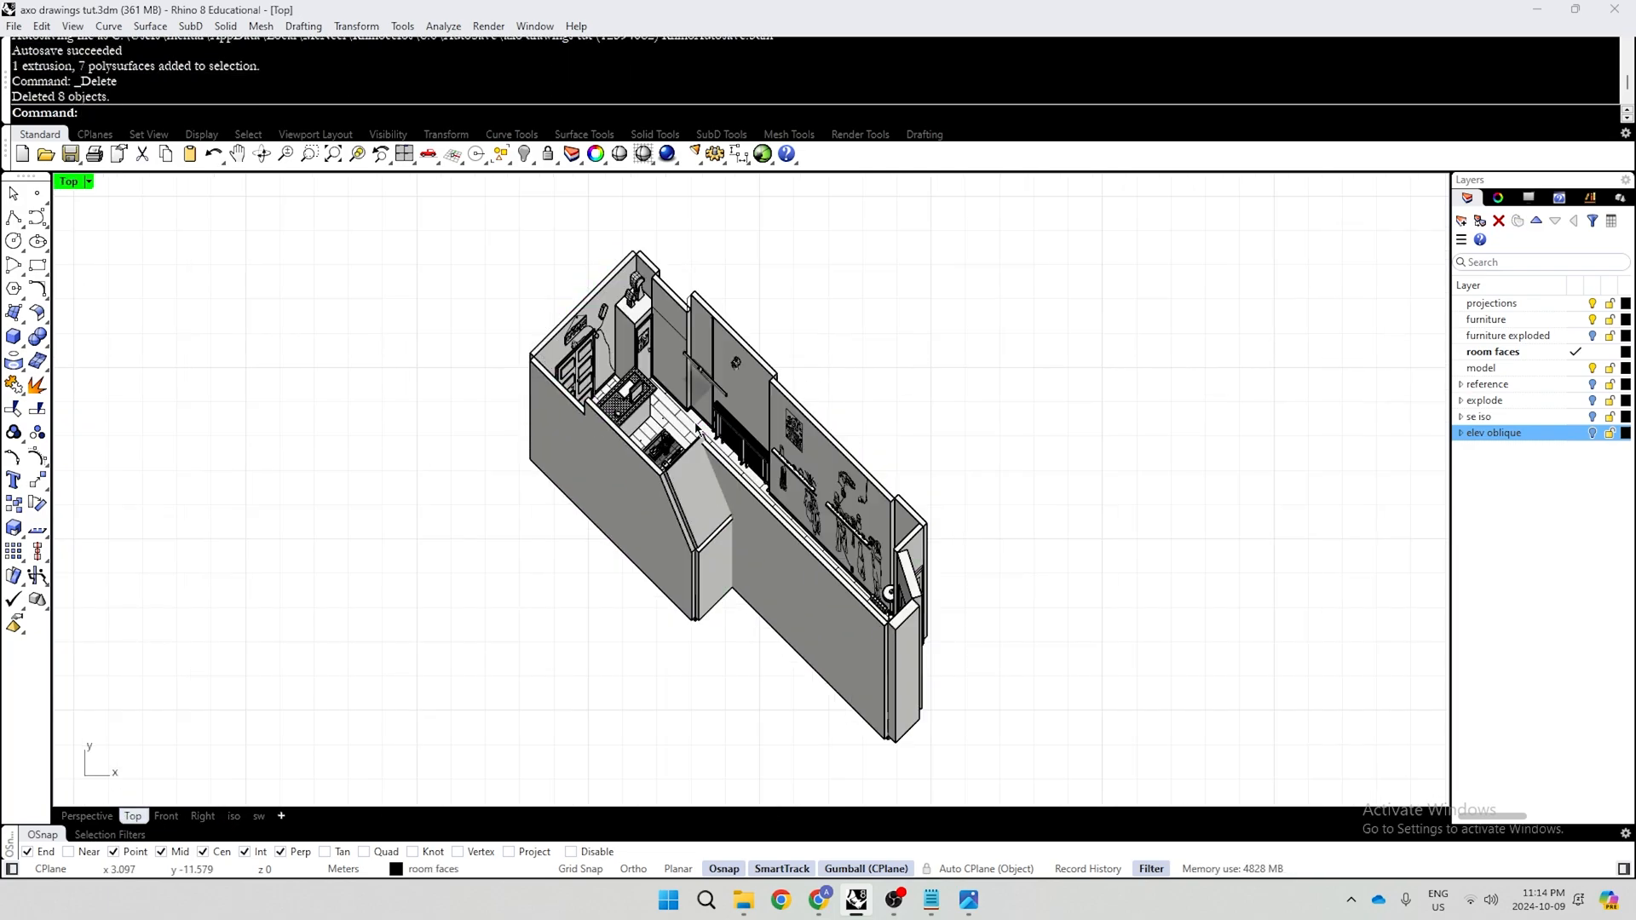
pyautogui.click(716, 530)
pyautogui.press('Delete')
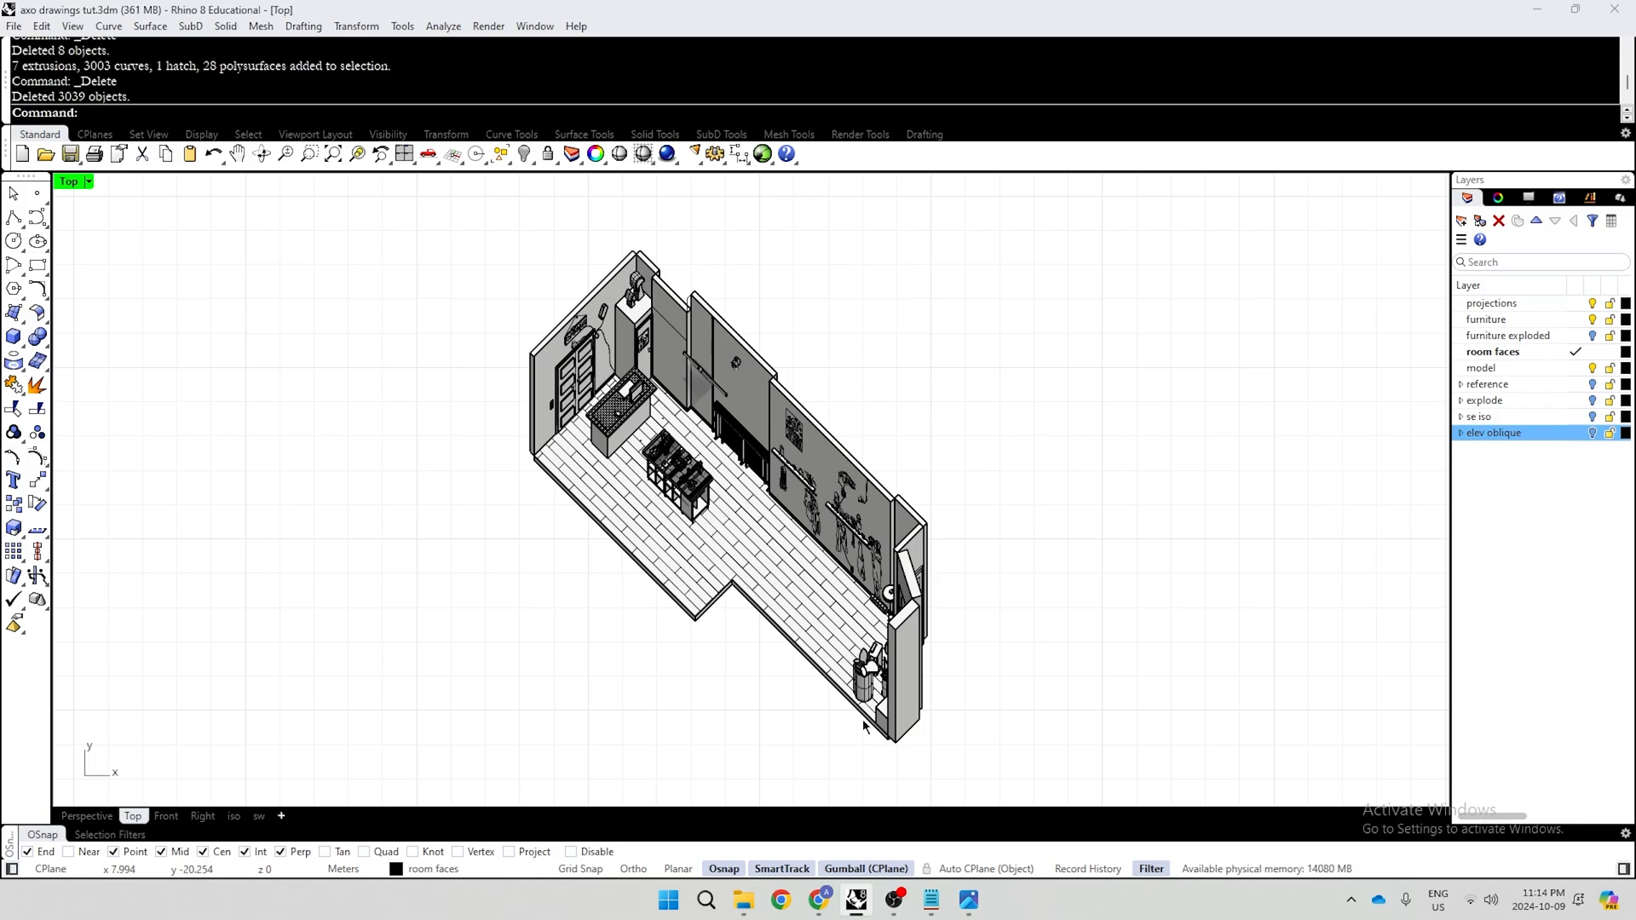
# Delete the short end wall that blocks the view into the narrow end of the sheared room
pyautogui.scroll(4, 703, 325)
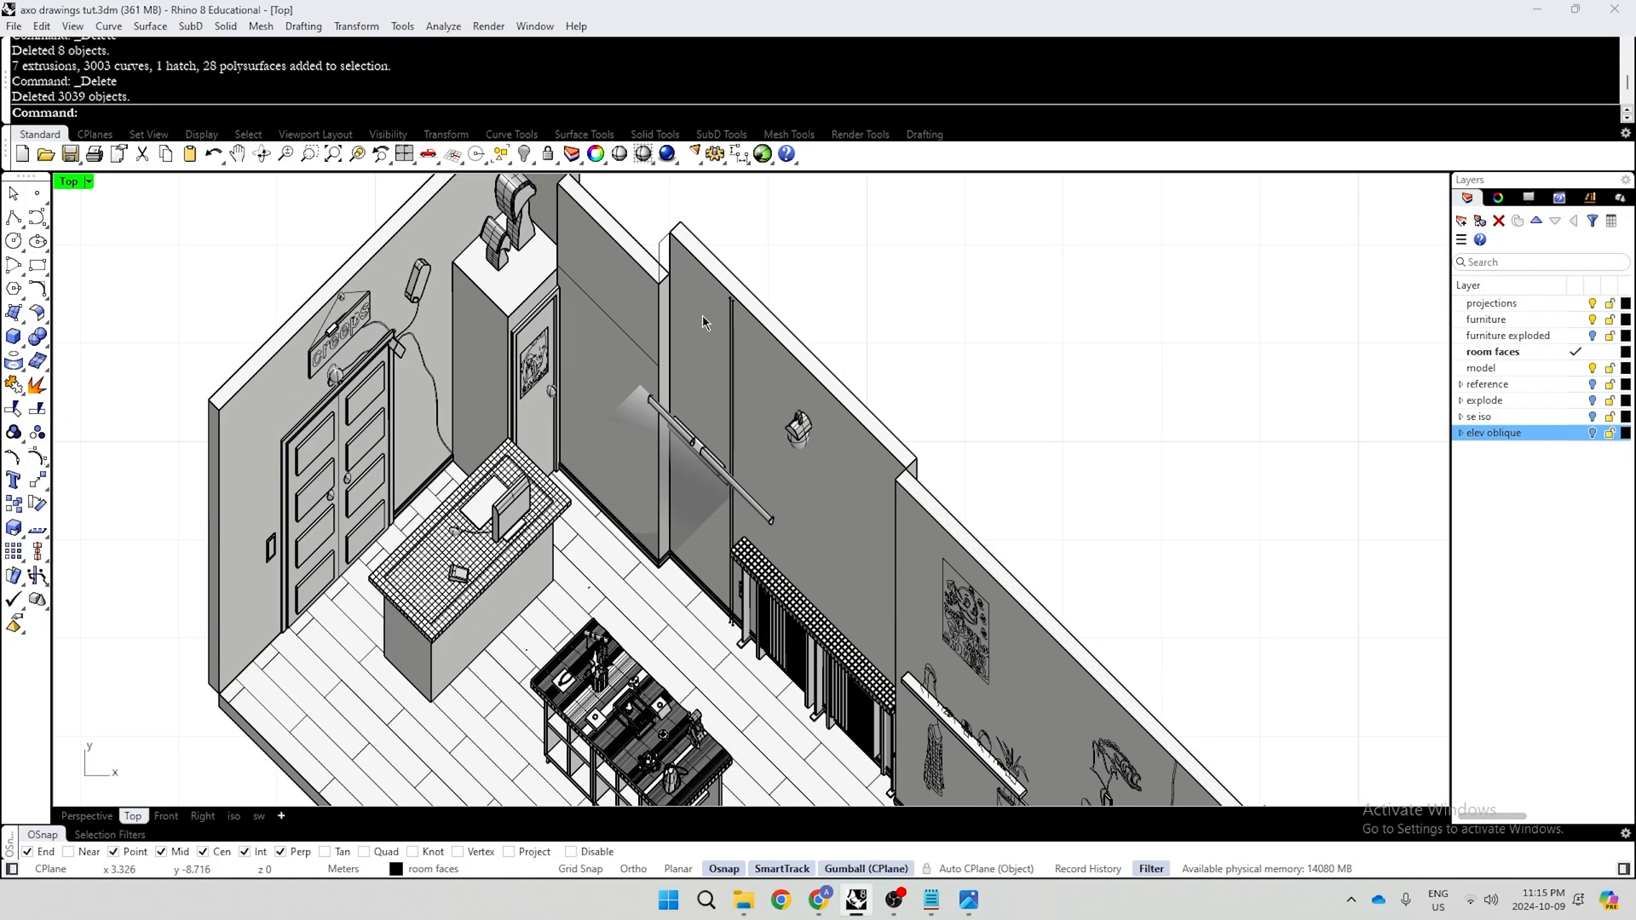
pyautogui.scroll(-4, 702, 316)
pyautogui.scroll(4, 852, 532)
pyautogui.scroll(-4, 873, 501)
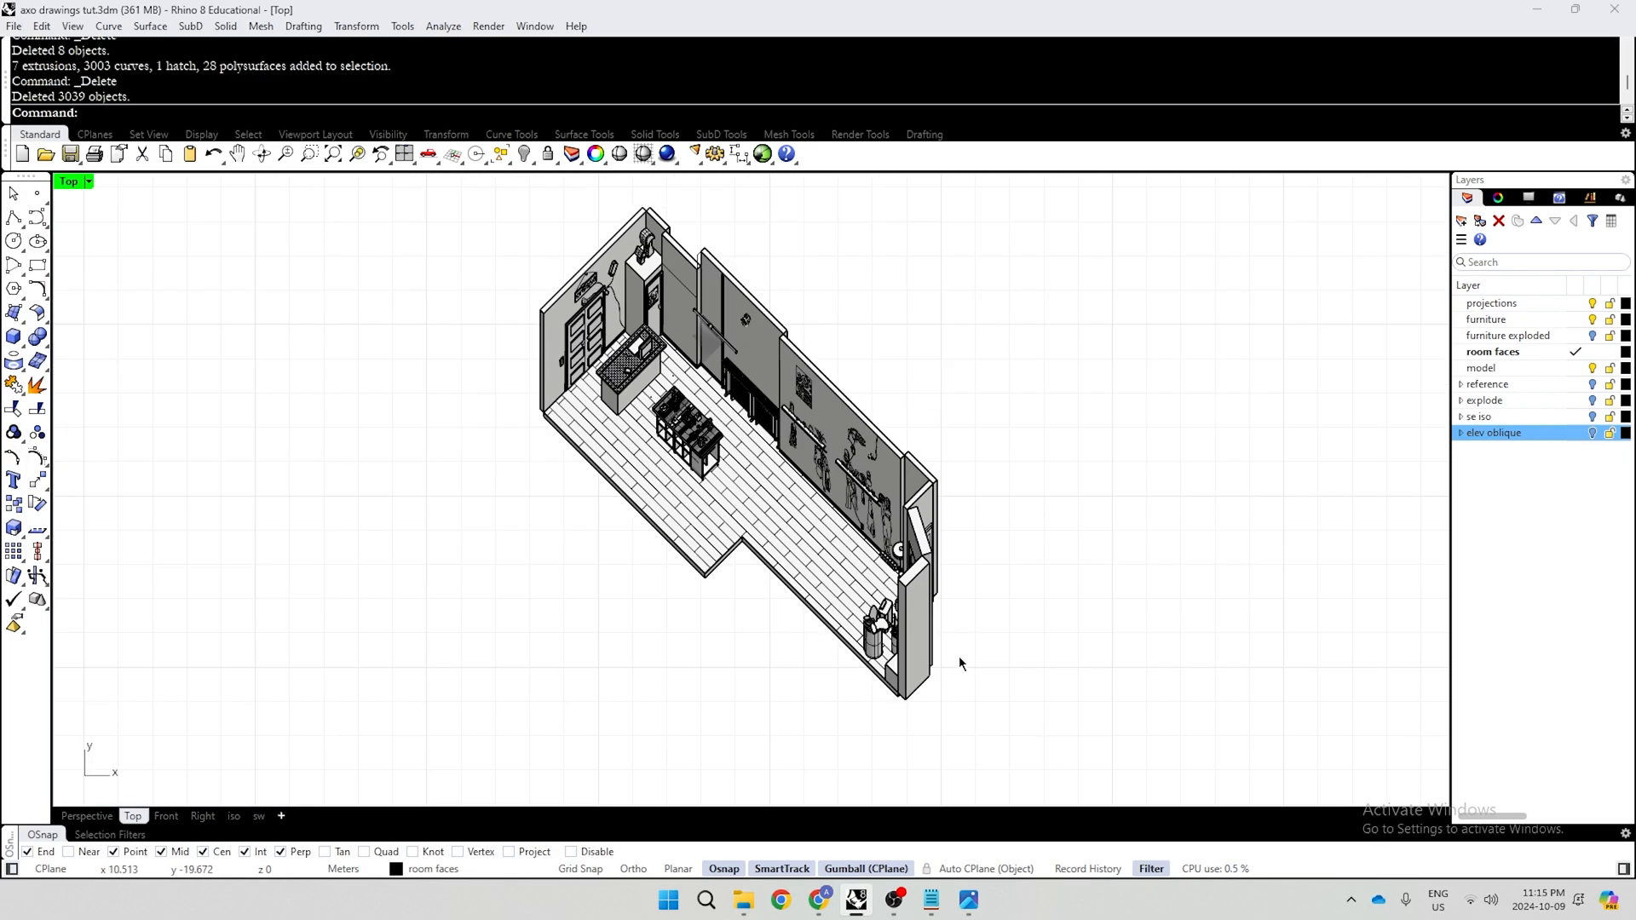
pyautogui.click(918, 638)
pyautogui.press('Delete')
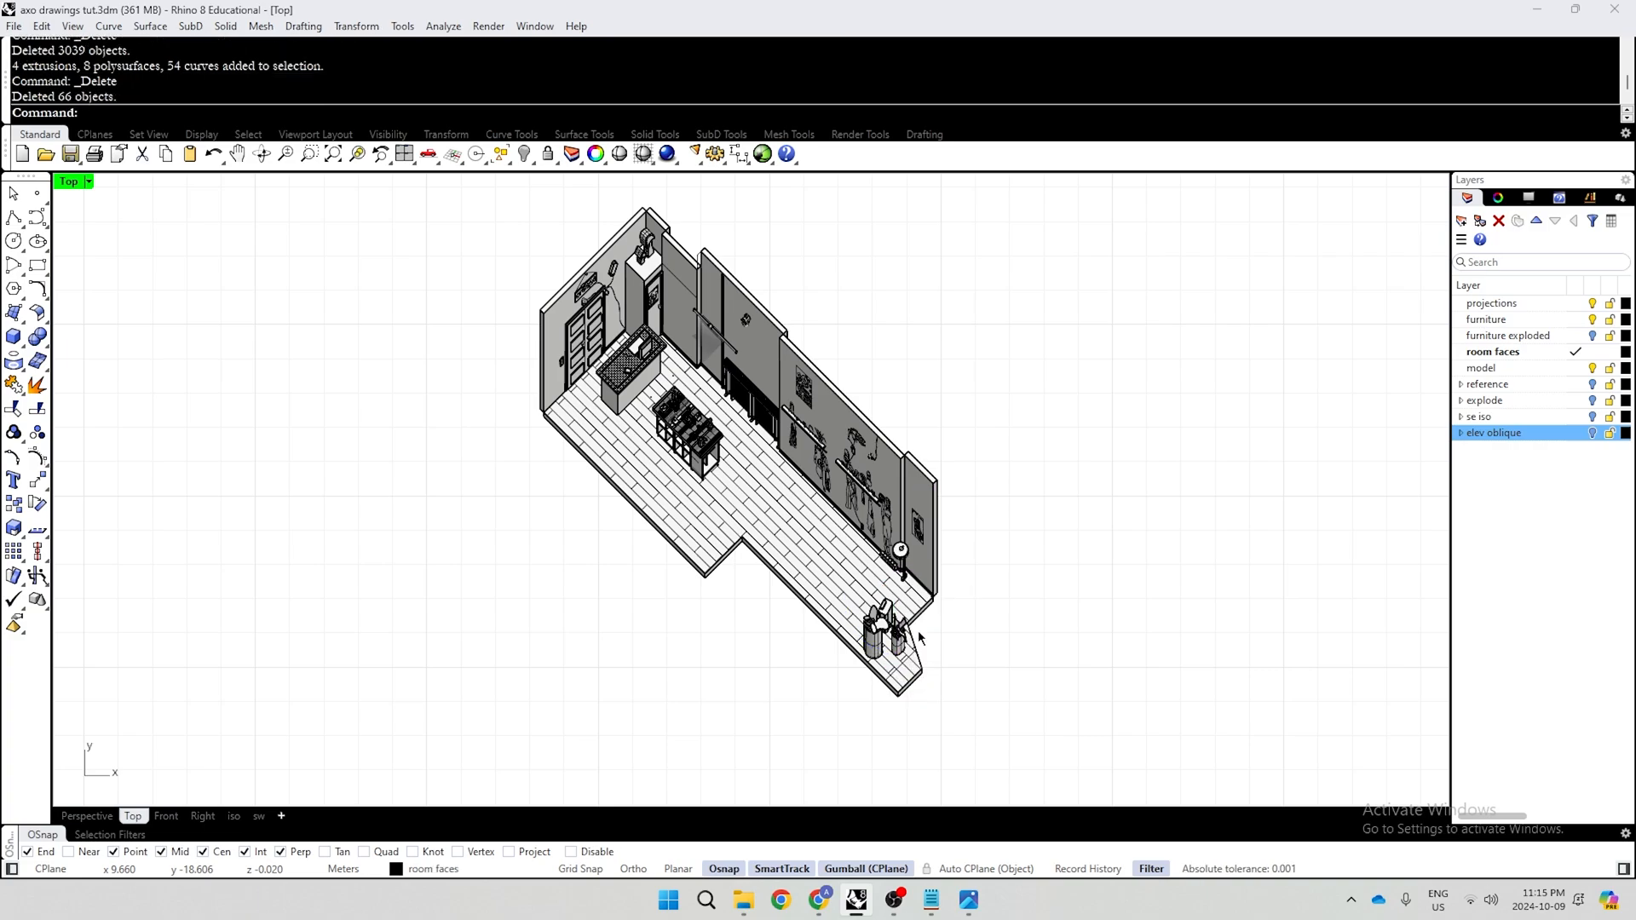
# Switch to the a2finalpanel.png image and compare its plan oblique with the sheared room
pyautogui.scroll(5, 1055, 658)
pyautogui.hotkey('alt', 'Tab')
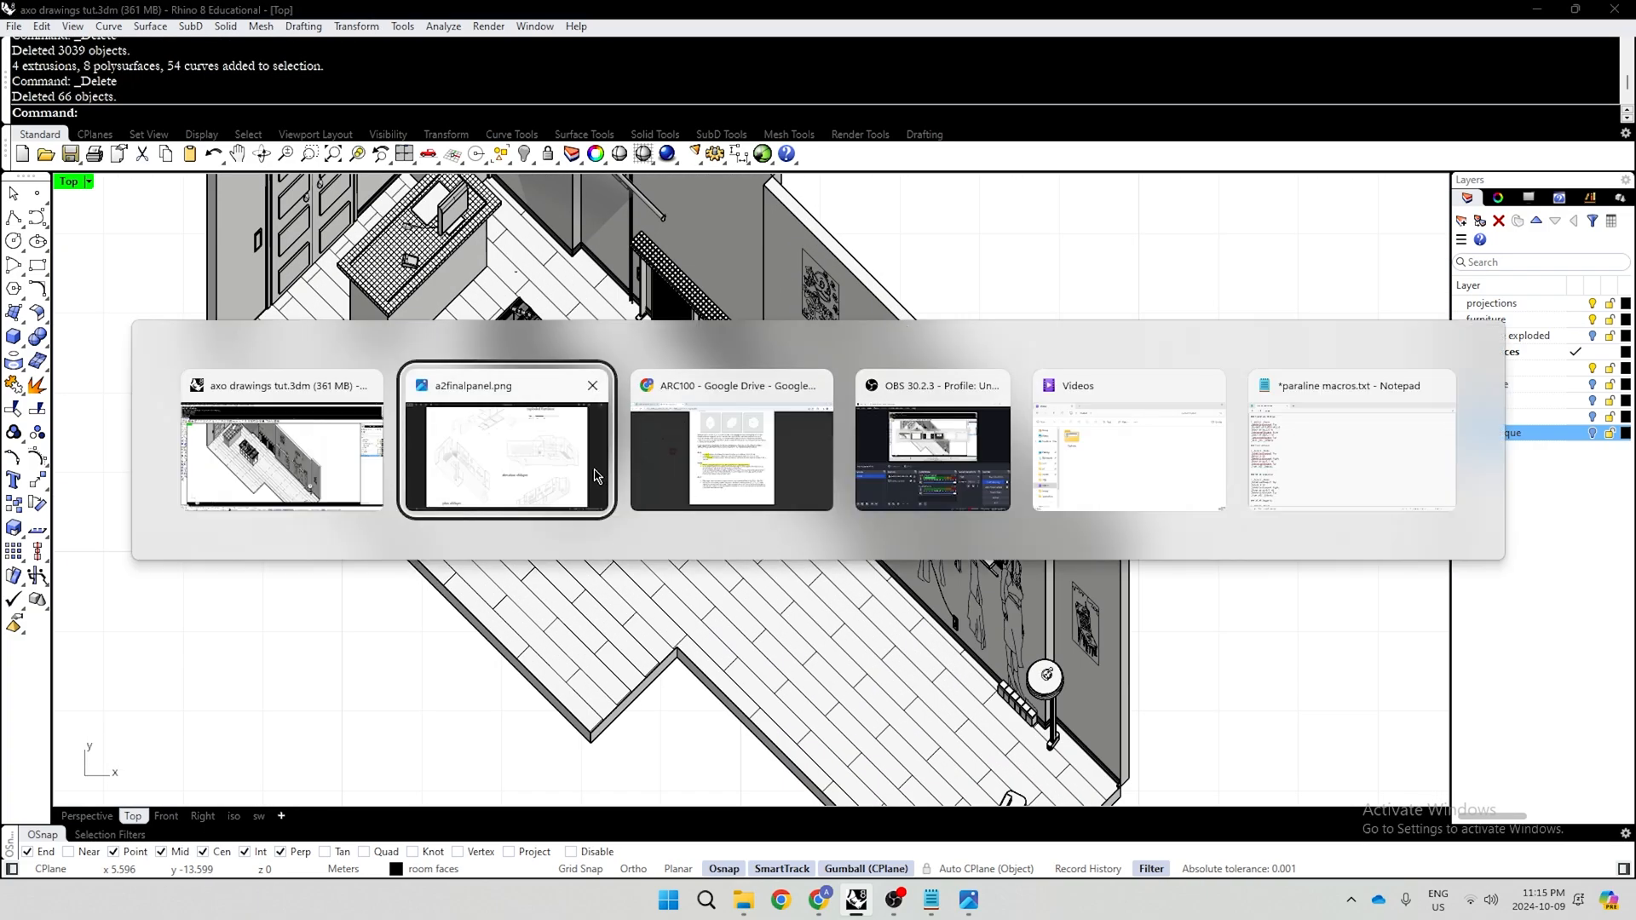
pyautogui.click(525, 450)
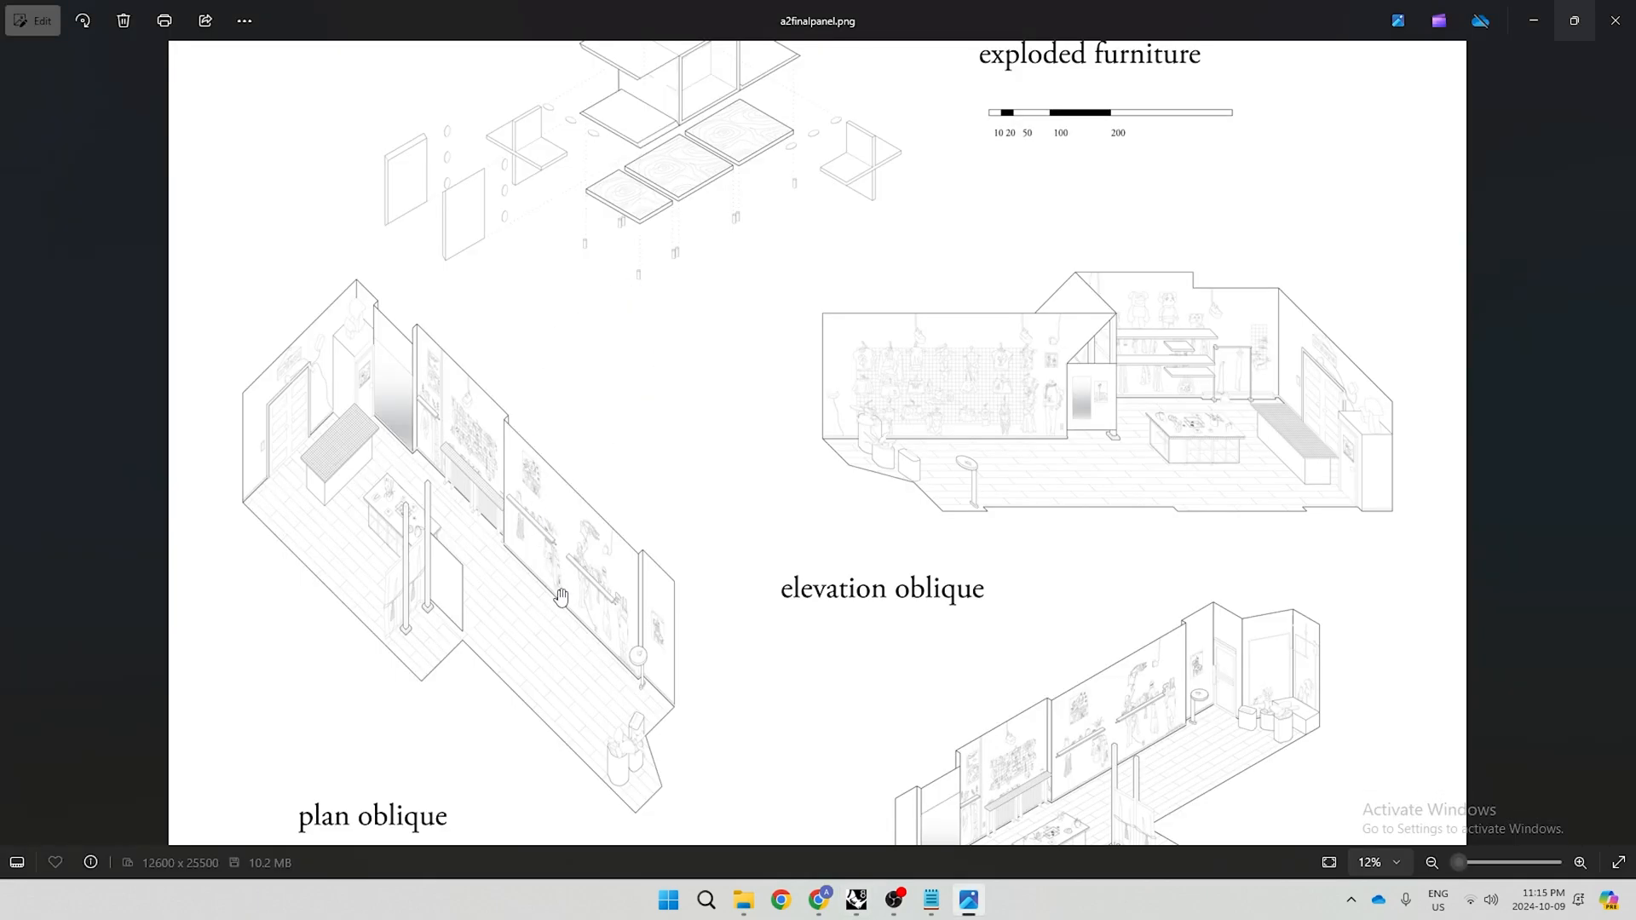
pyautogui.scroll(-1, 555, 592)
pyautogui.hotkey('alt', 'Tab')
pyautogui.hotkey('alt', 'Tab')
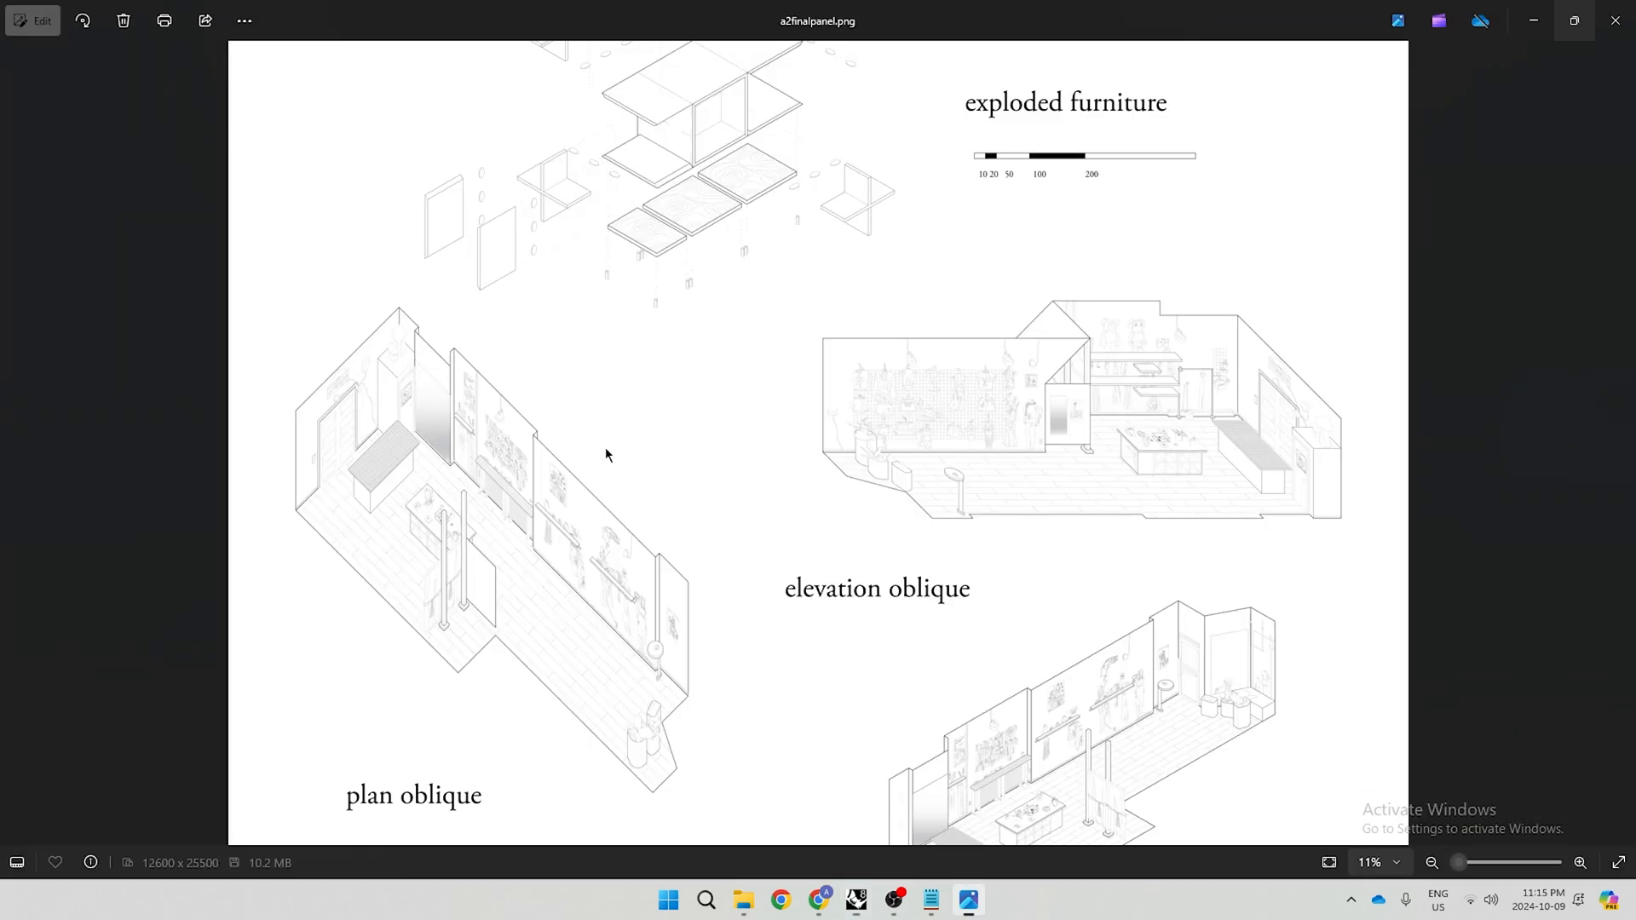
# Back in Rhino, run Make2D on the whole sheared room from the Top view, with the output layer named "plan oblique"
pyautogui.hotkey('alt', 'Tab')
pyautogui.scroll(-2, 1098, 548)
pyautogui.scroll(-2, 1098, 548)
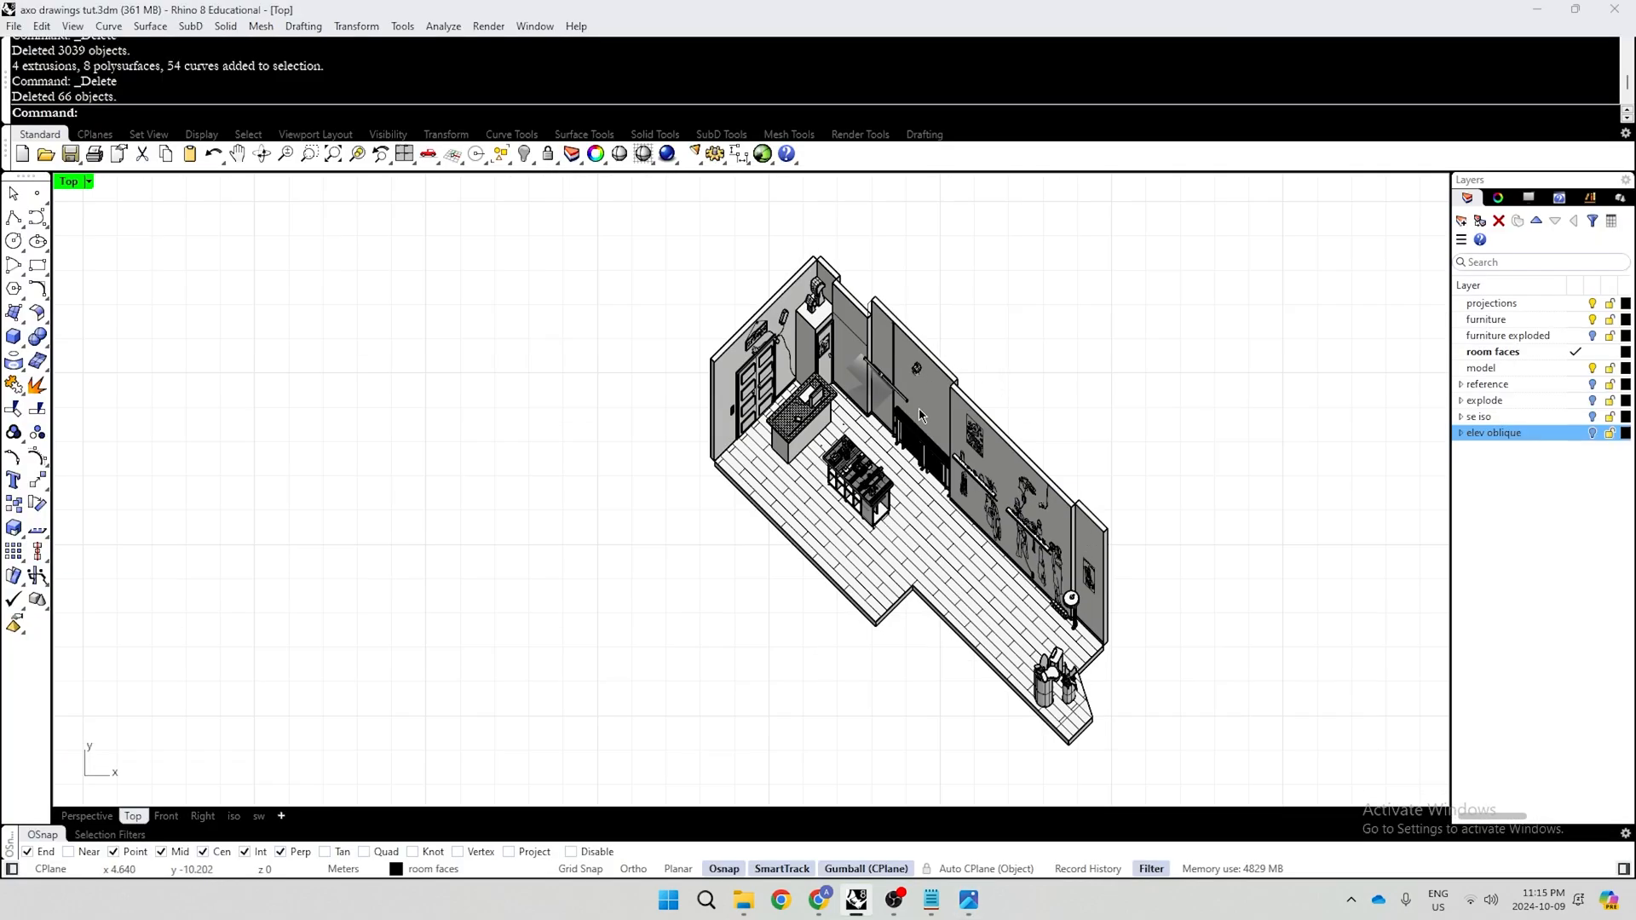
pyautogui.scroll(-1, 1224, 468)
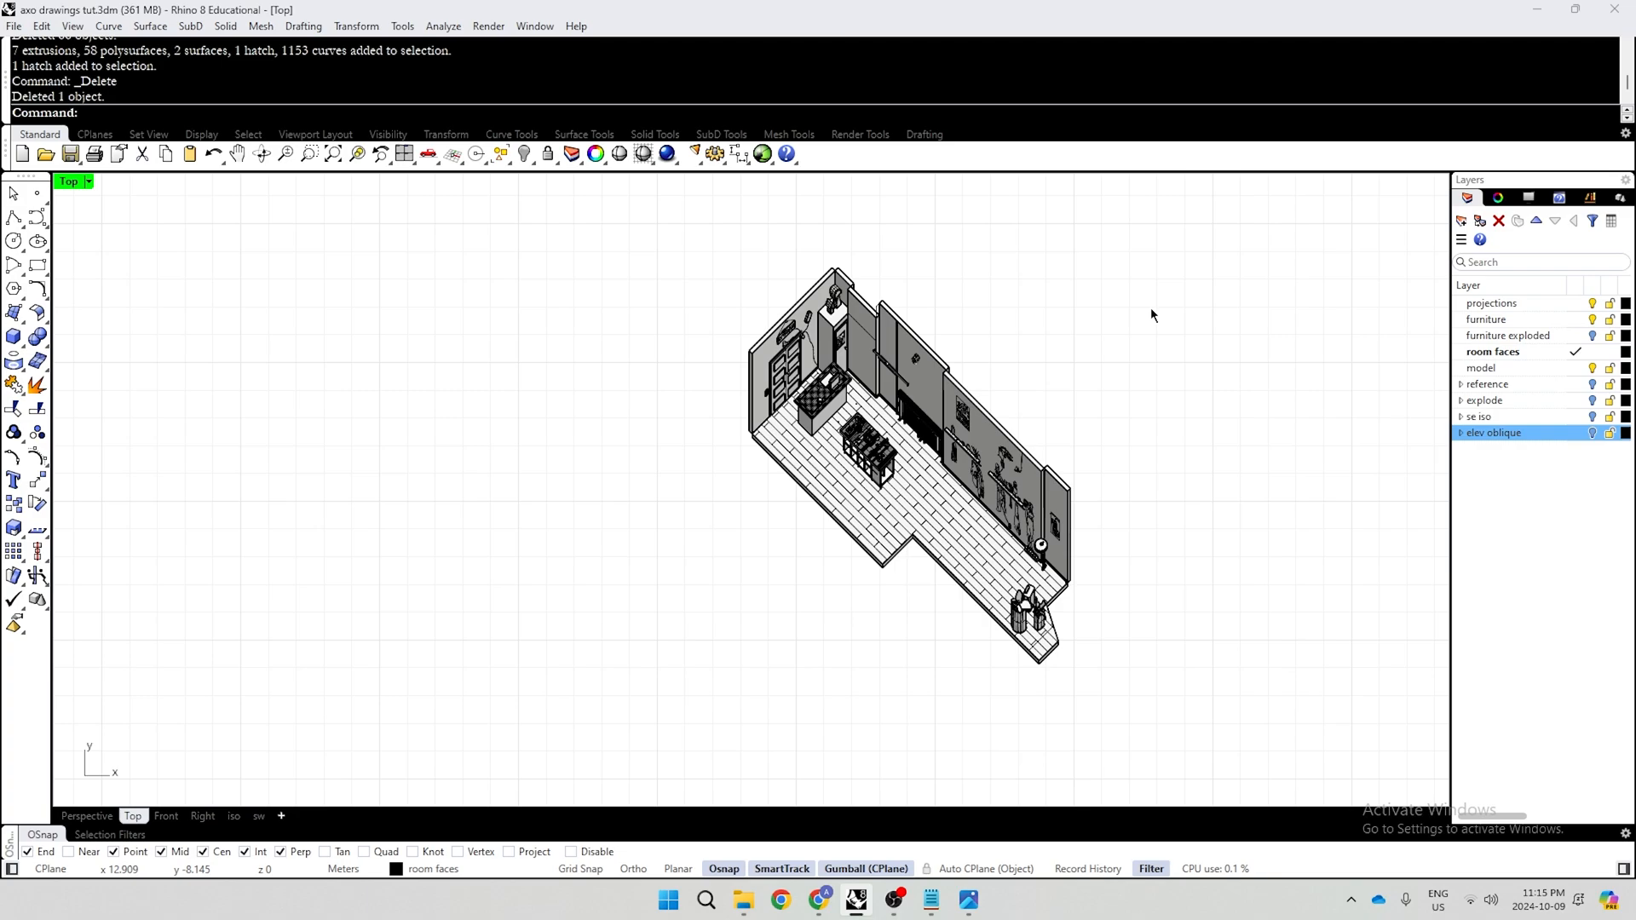
pyautogui.moveTo(1181, 214); pyautogui.dragTo(626, 736)
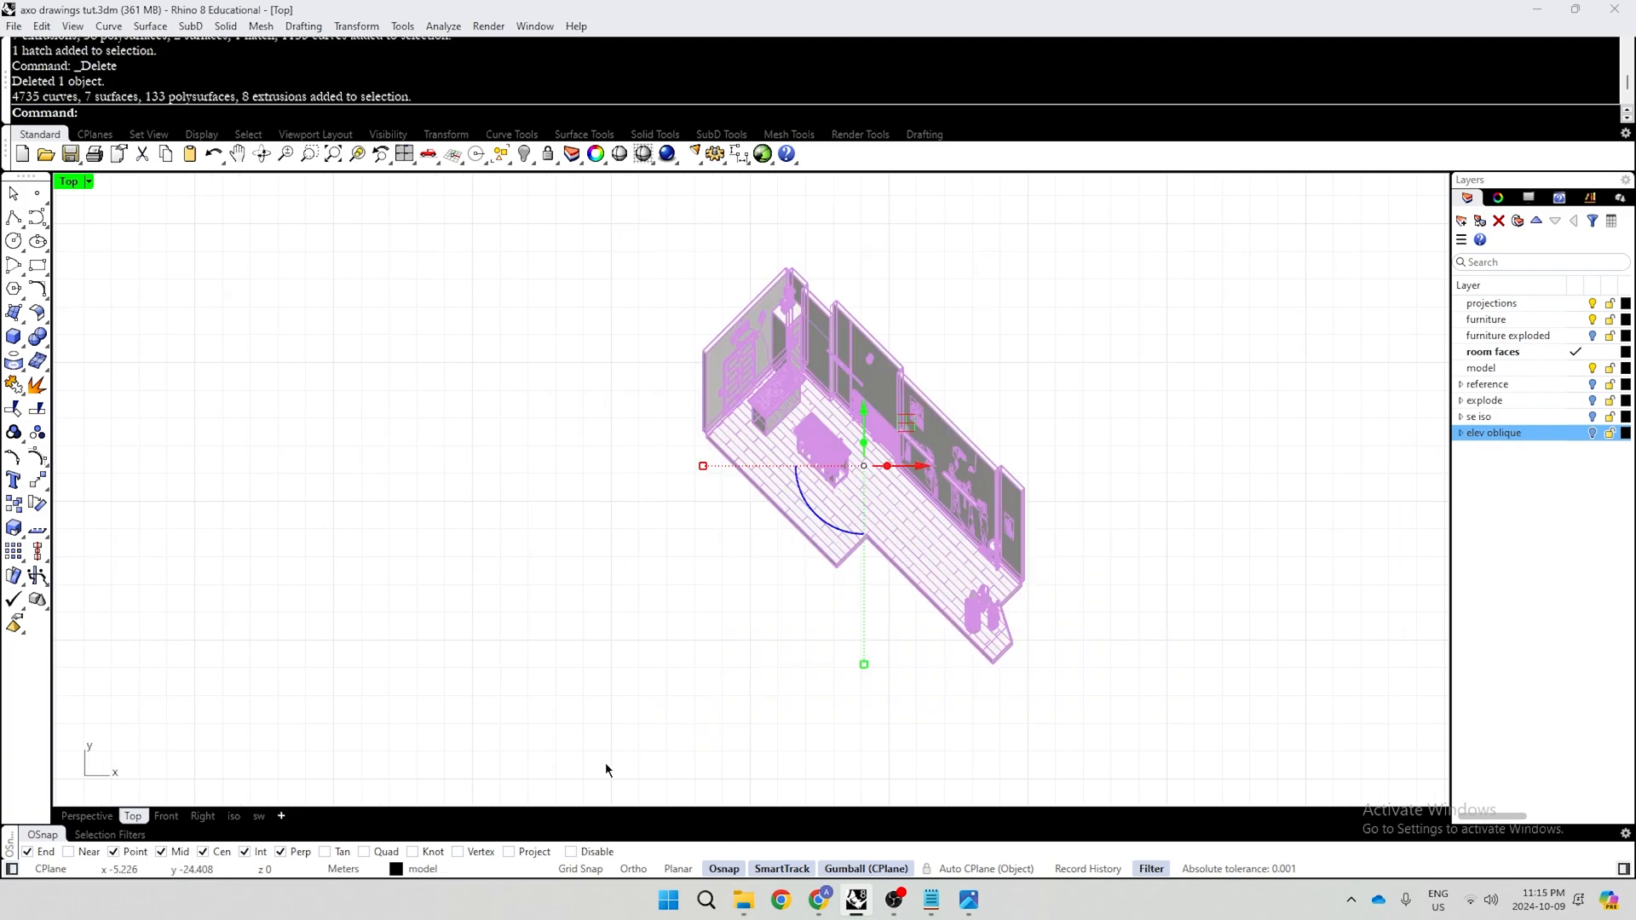
pyautogui.write('make')
pyautogui.press('Return')
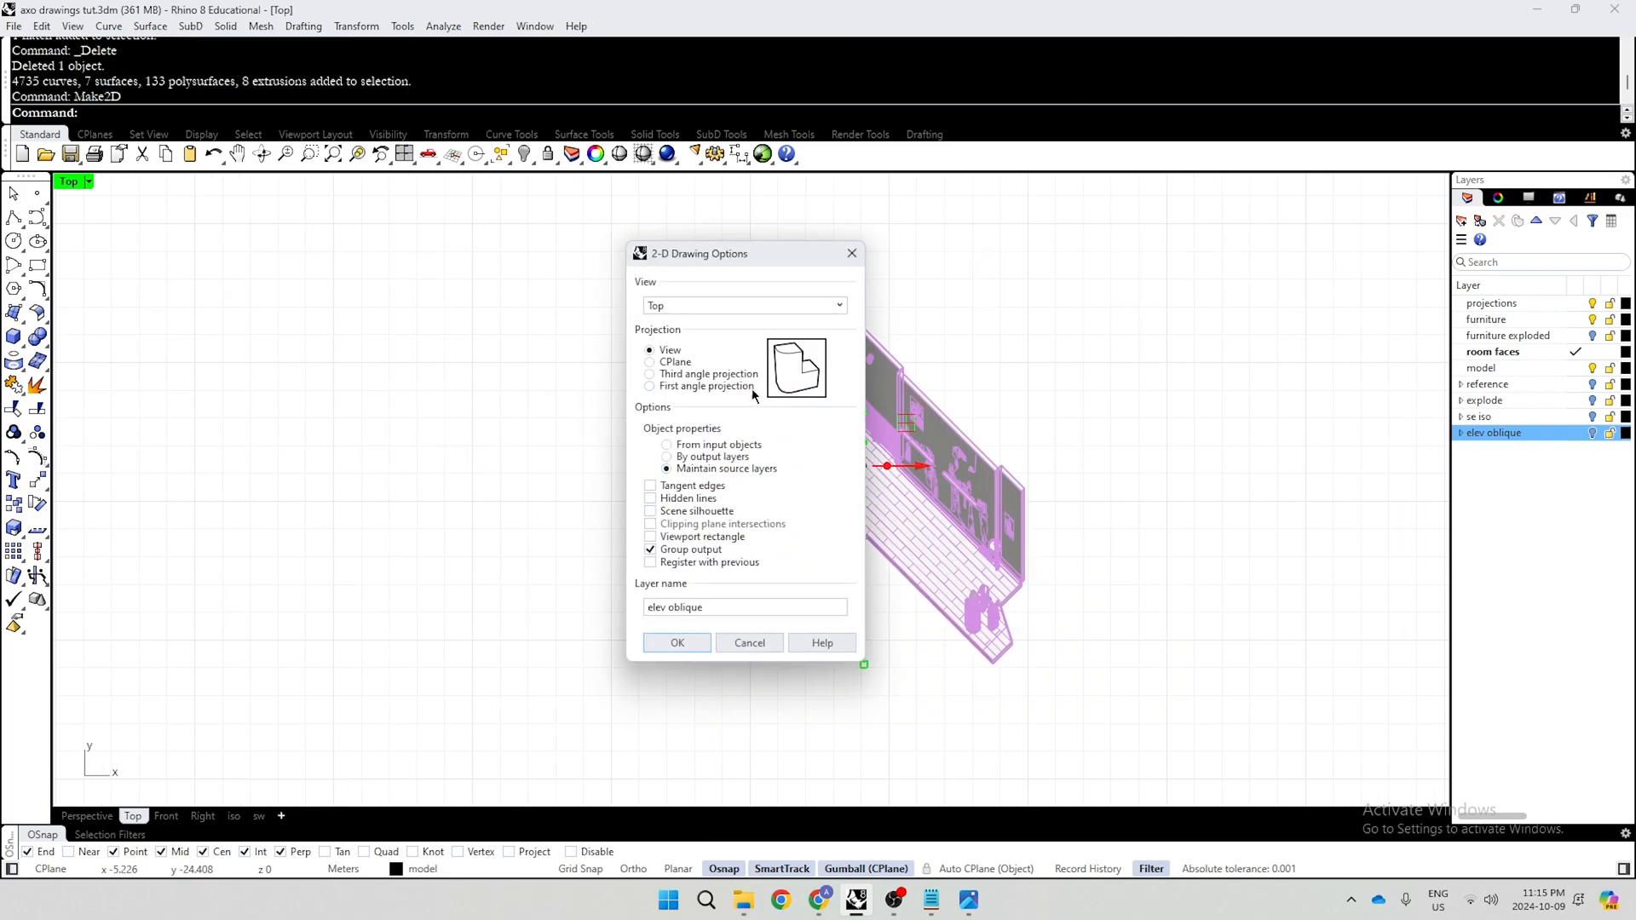
pyautogui.doubleClick(660, 608)
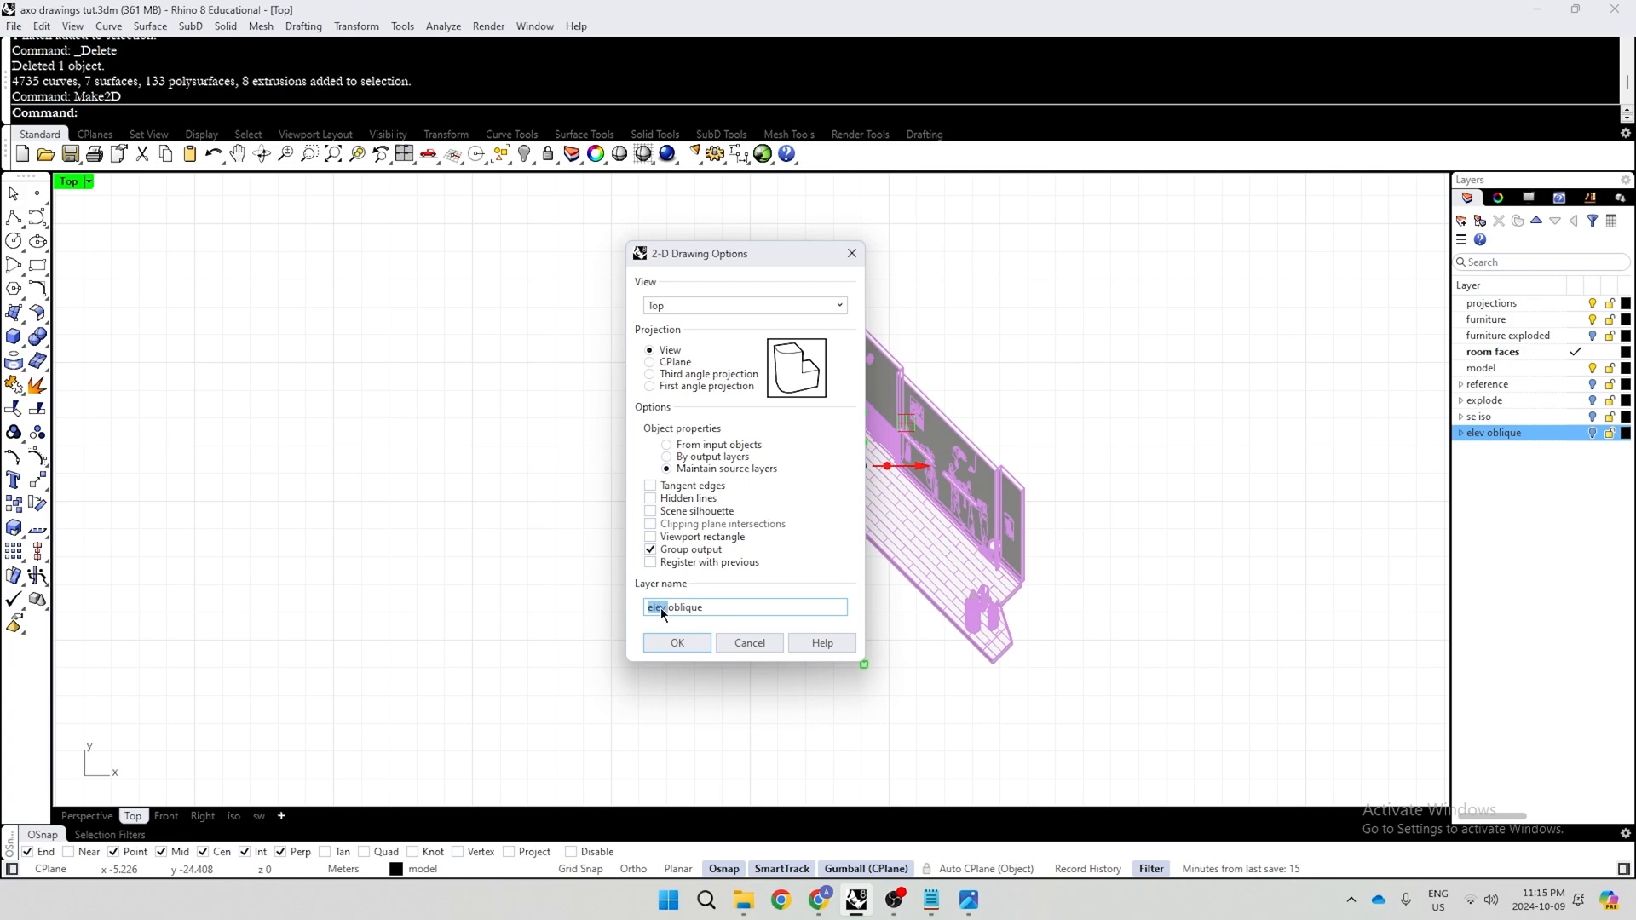
pyautogui.write('plan')
pyautogui.click(692, 648)
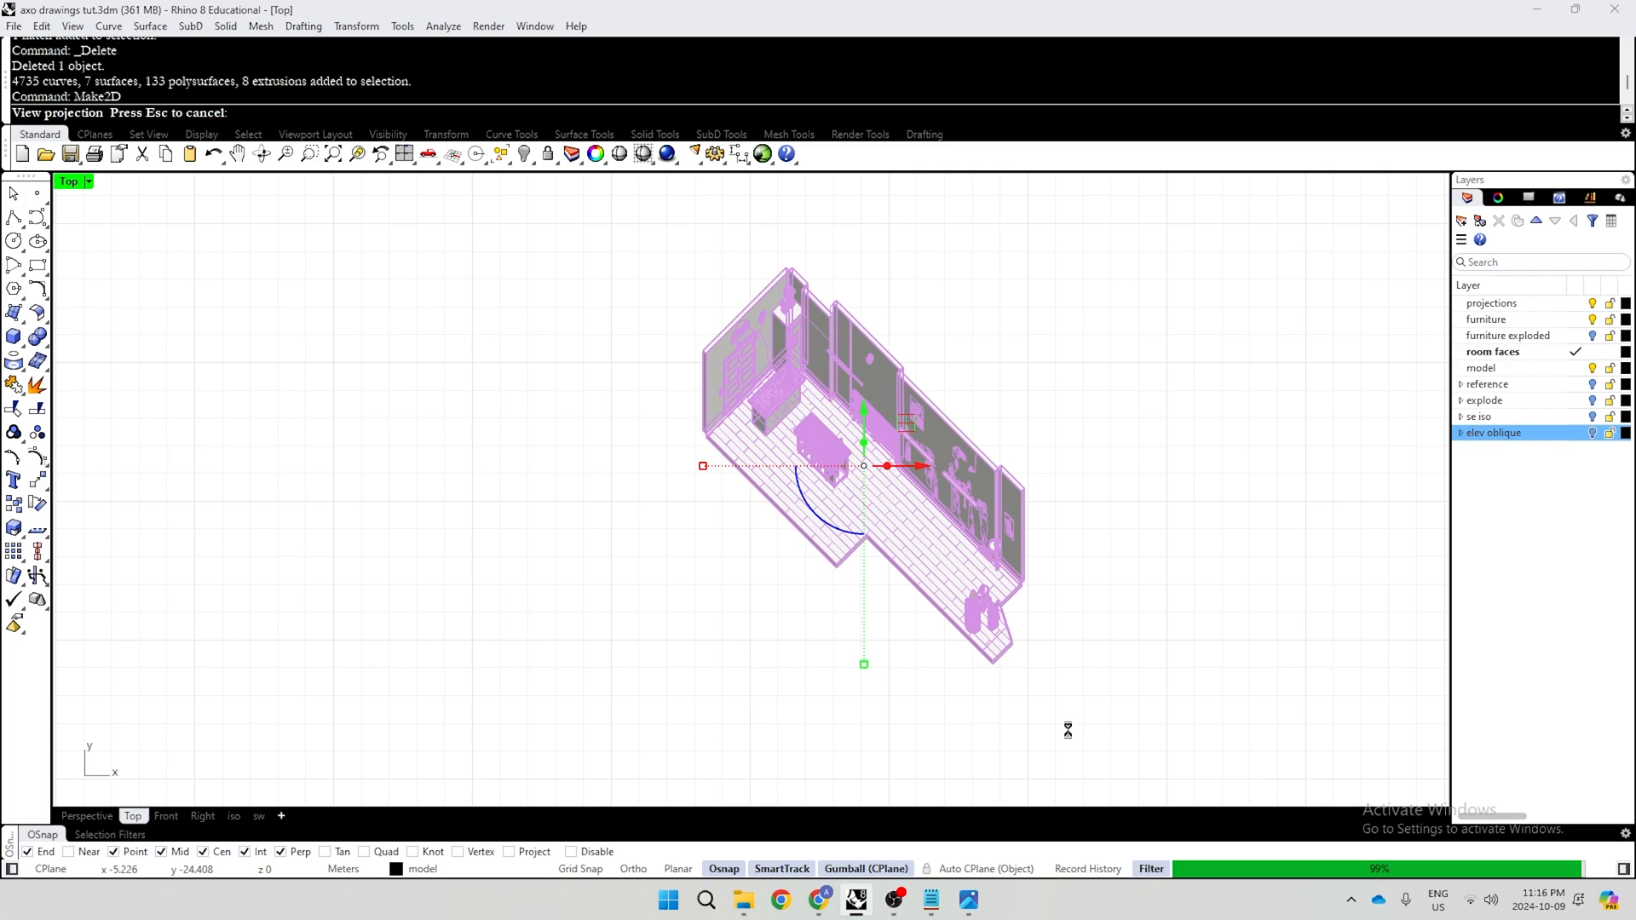
# Examine the plan oblique line drawing up close, along with the other 2D axonometric drawings beside it
pyautogui.scroll(-3, 1068, 730)
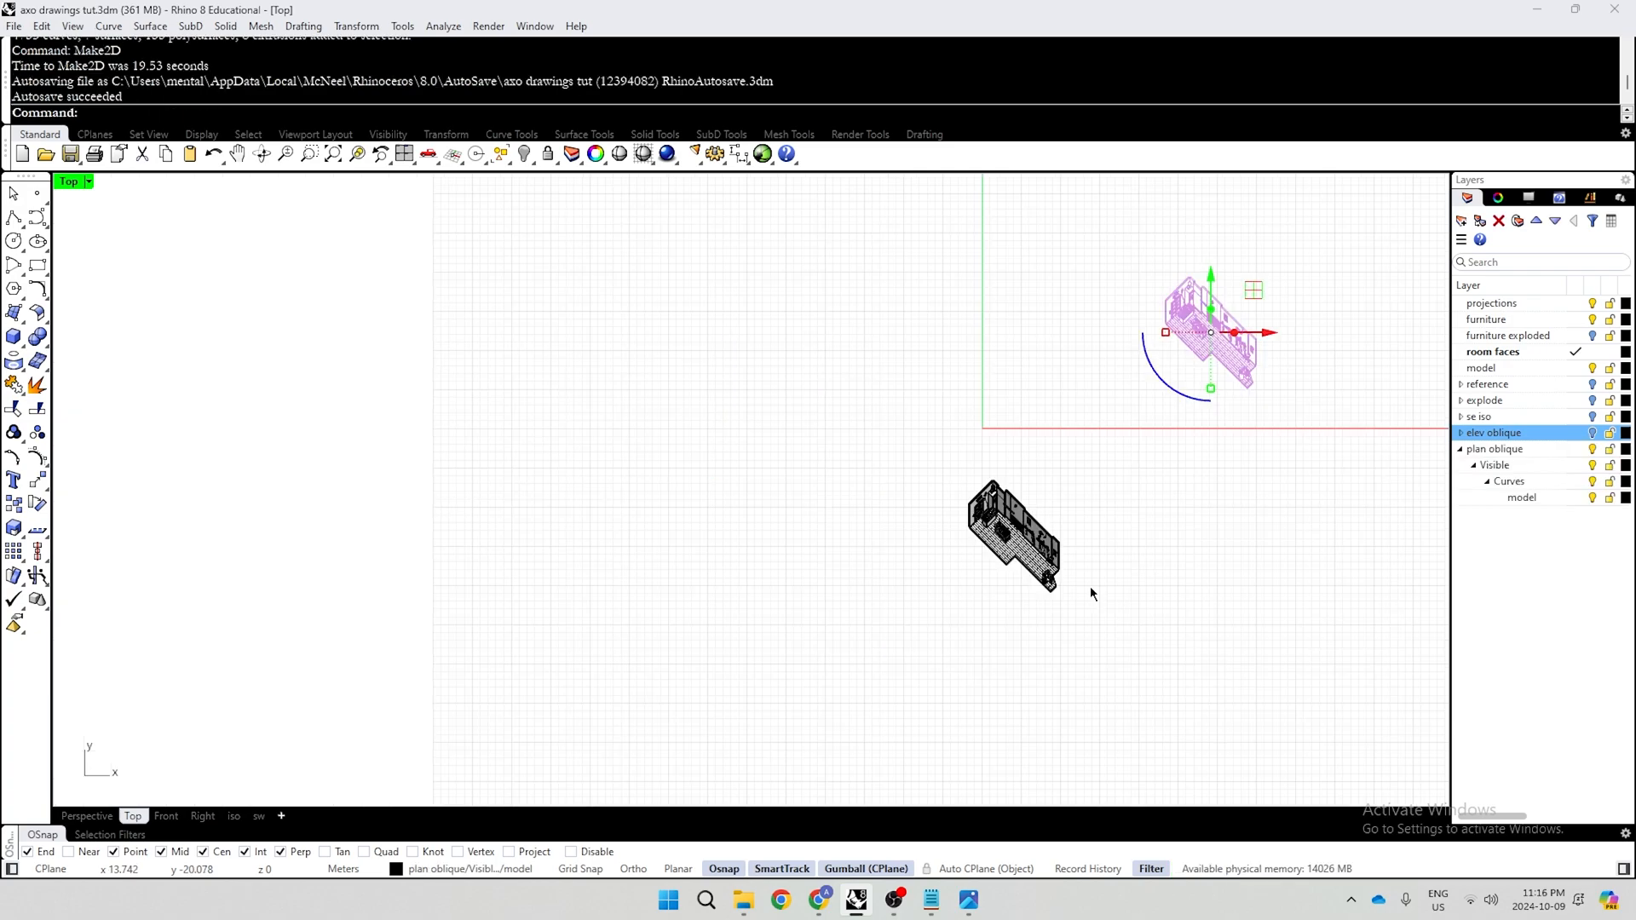
pyautogui.scroll(5, 1329, 416)
pyautogui.scroll(10, 939, 396)
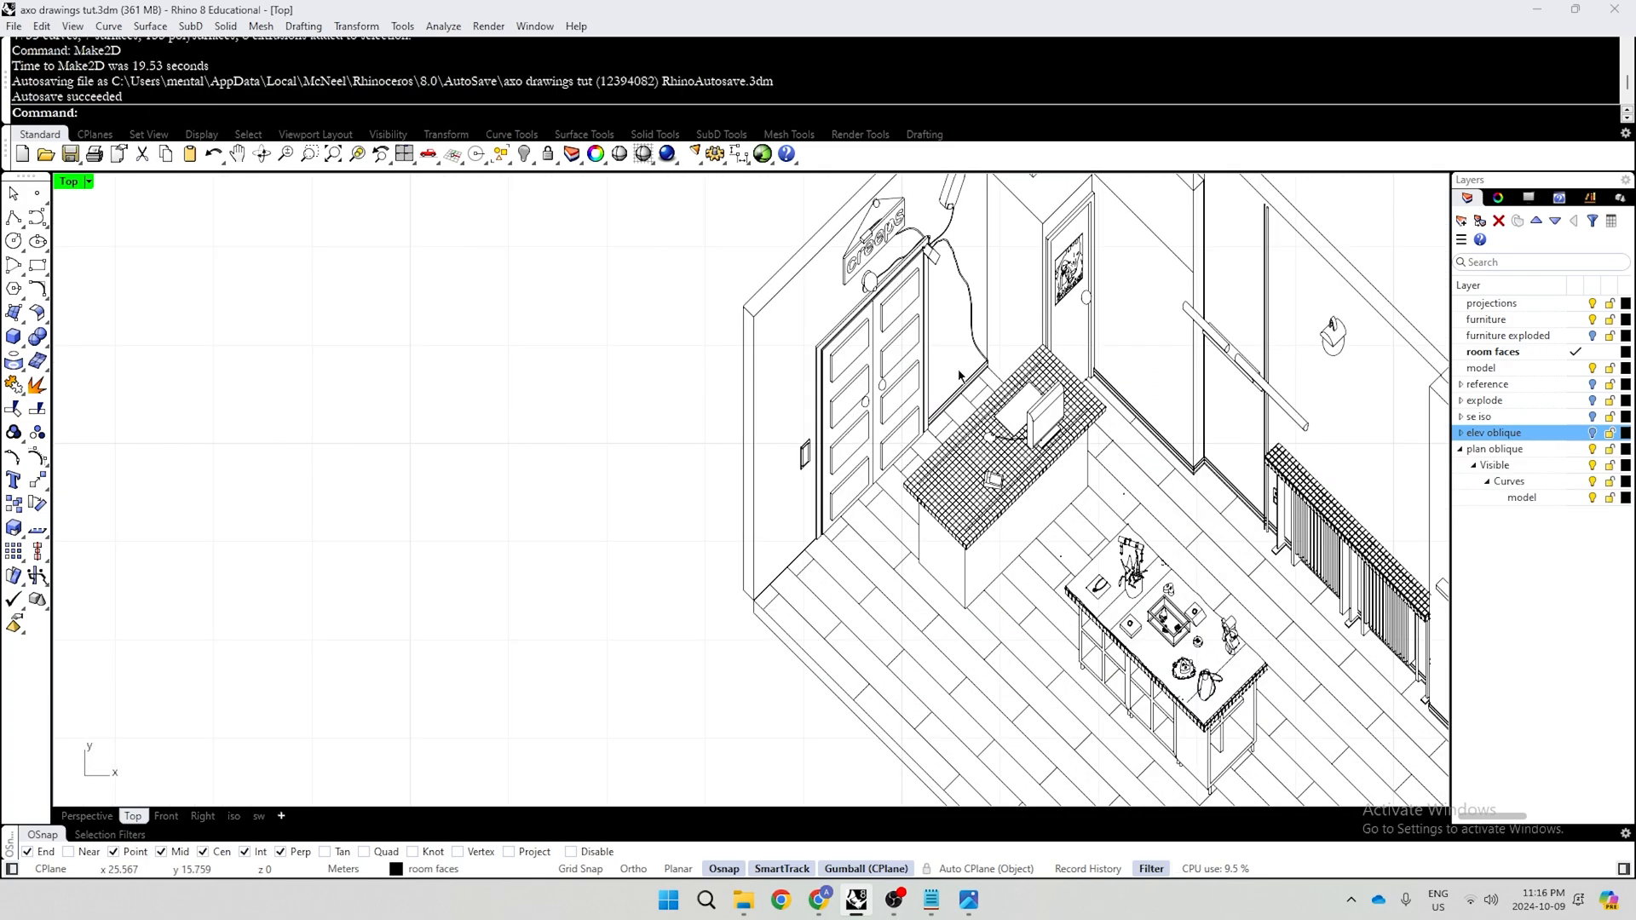
pyautogui.scroll(-18, 970, 328)
pyautogui.moveTo(924, 600); pyautogui.dragTo(1100, 463, button='right')
pyautogui.scroll(2, 1099, 463)
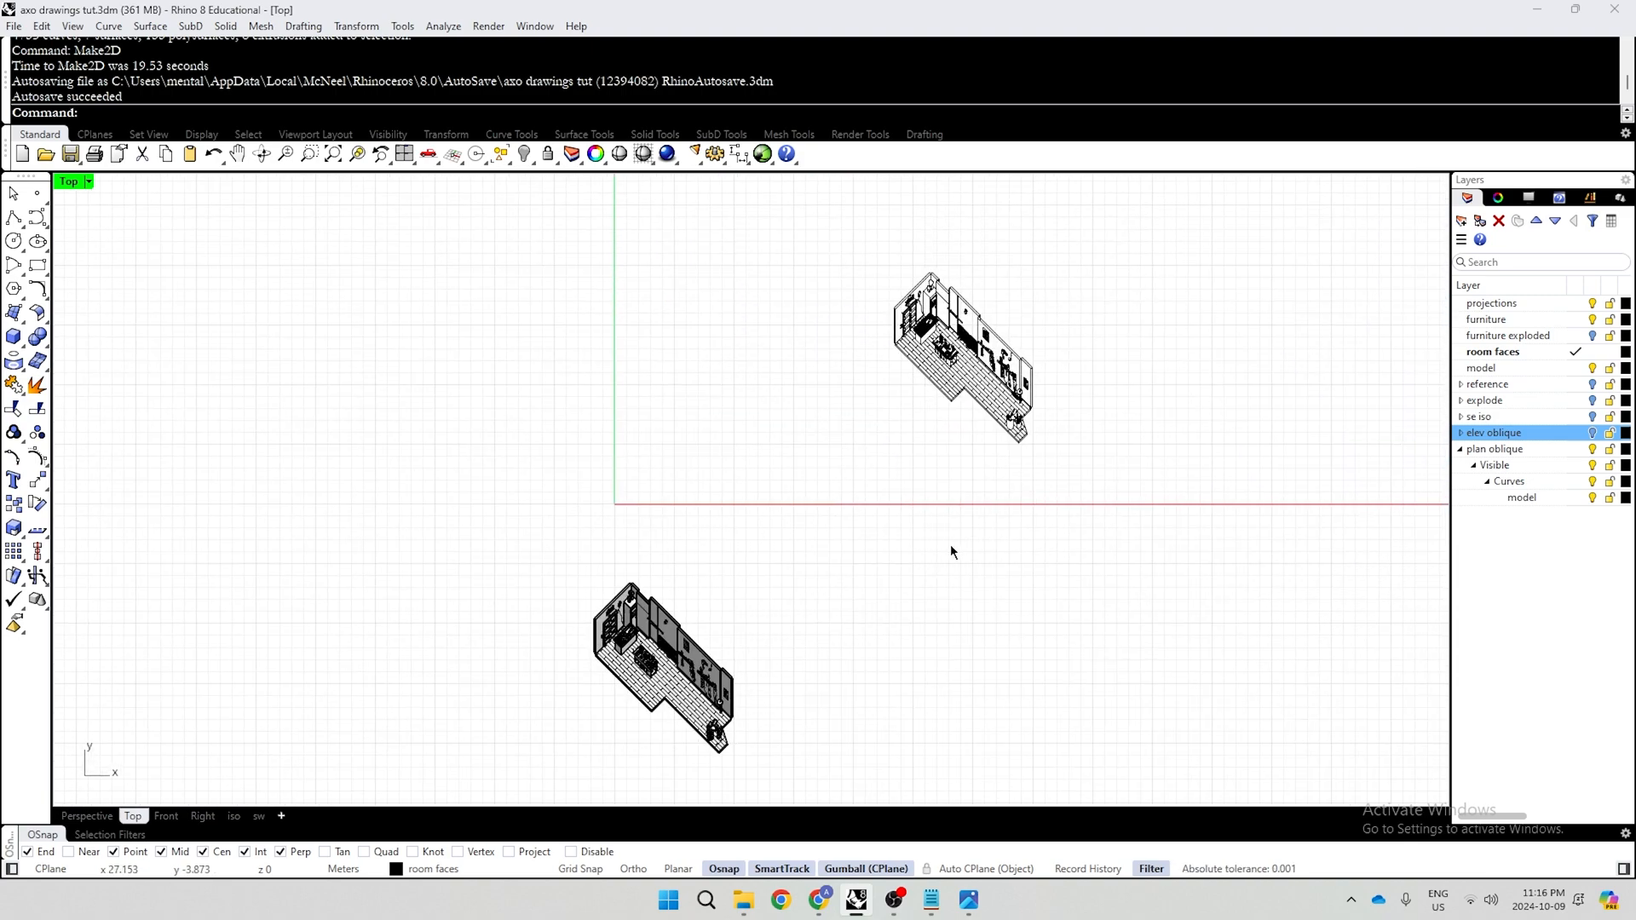
pyautogui.moveTo(1183, 340); pyautogui.dragTo(950, 544, button='right')
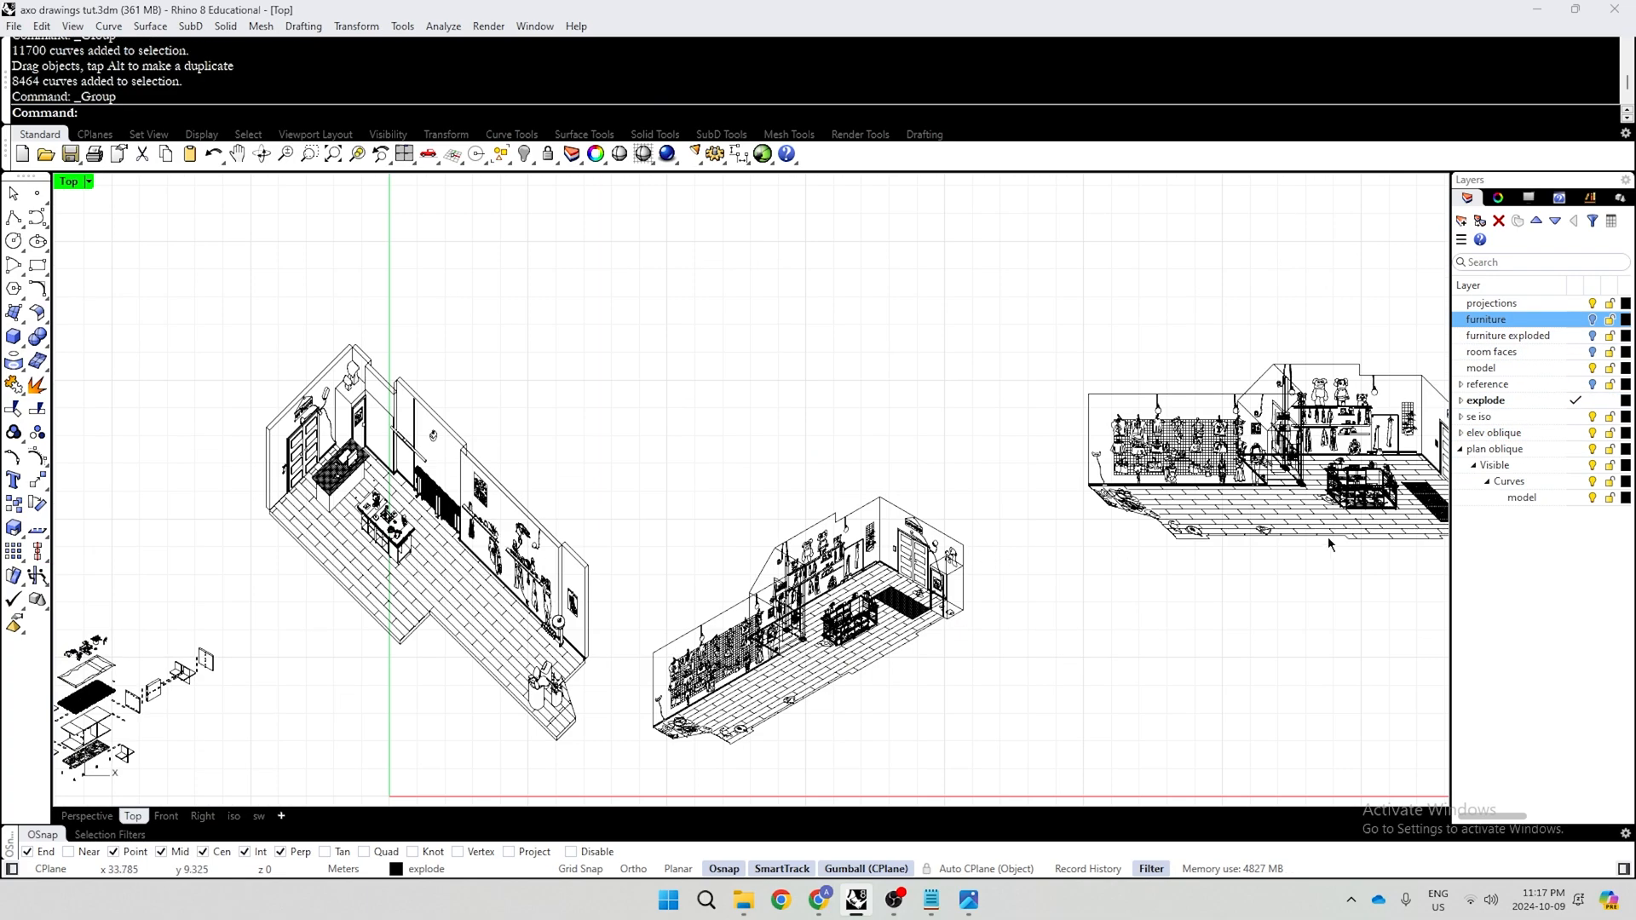
pyautogui.scroll(-4, 1329, 544)
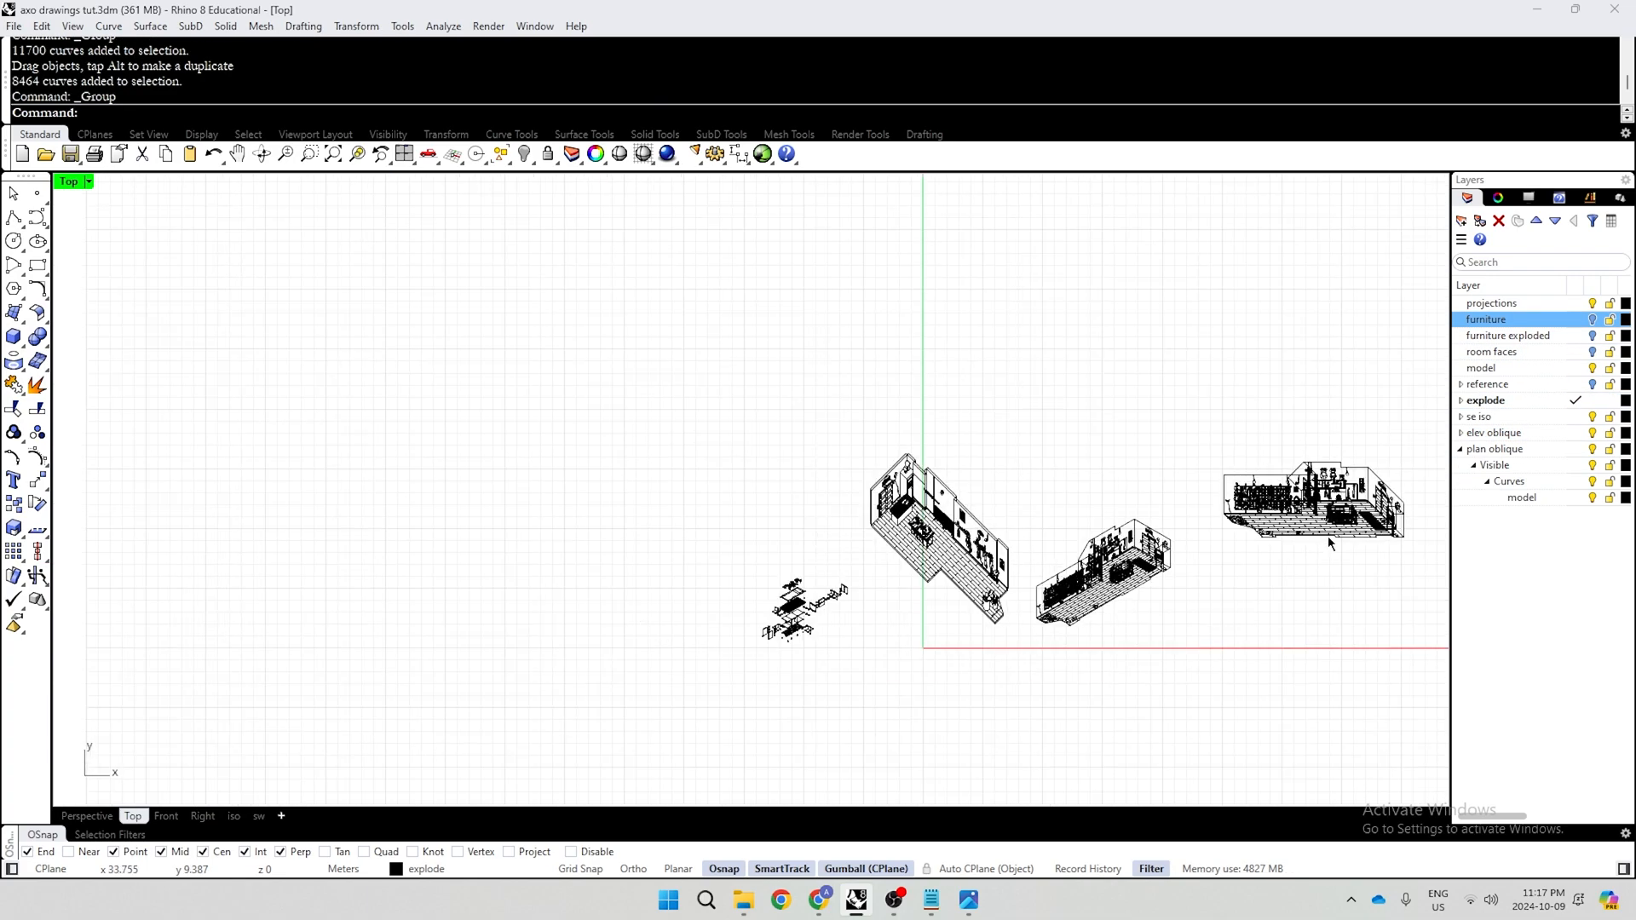
# Check the 24" x 36" paper size in the Assignment 2 PDF in the browser, and return to Rhino
pyautogui.click(816, 905)
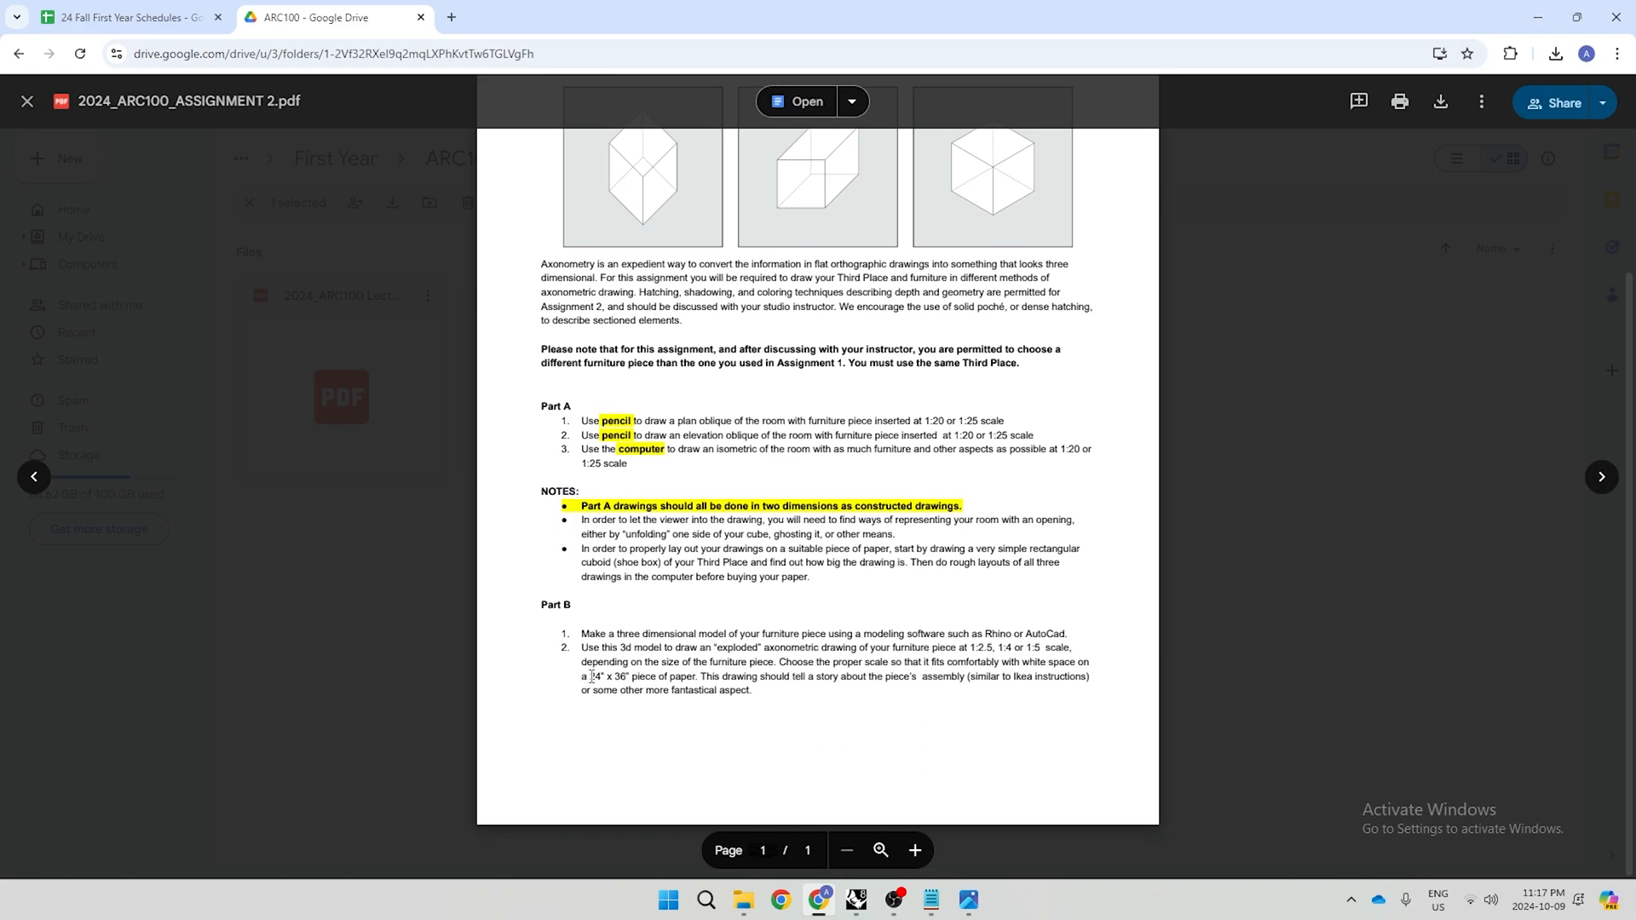
pyautogui.moveTo(591, 678); pyautogui.dragTo(626, 677)
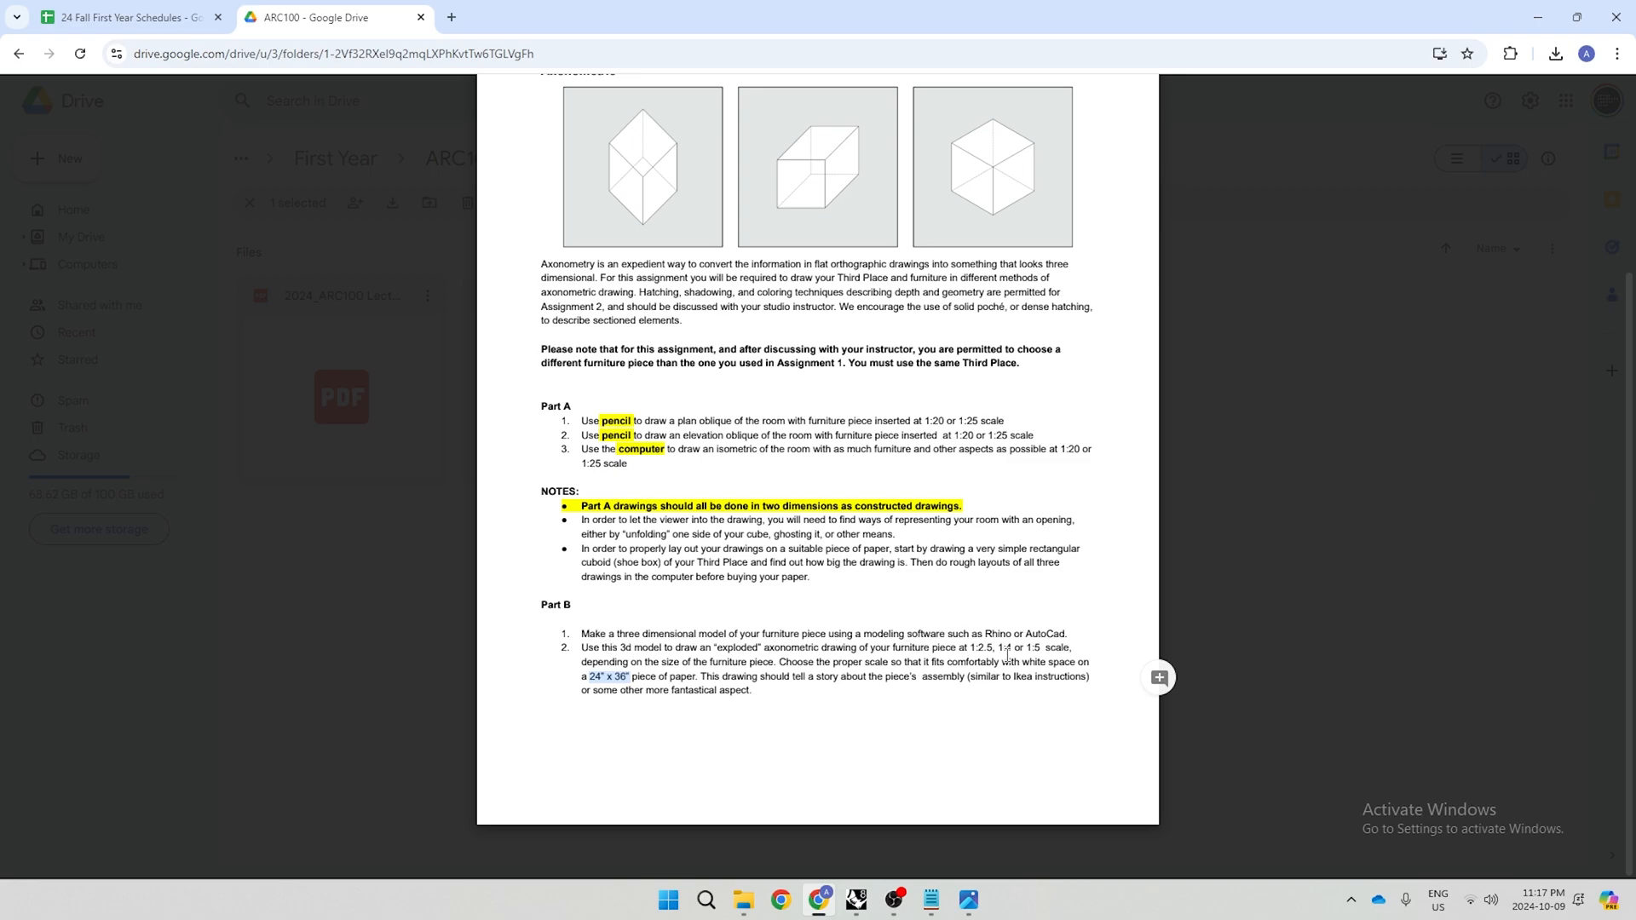
pyautogui.hotkey('alt', 'Tab')
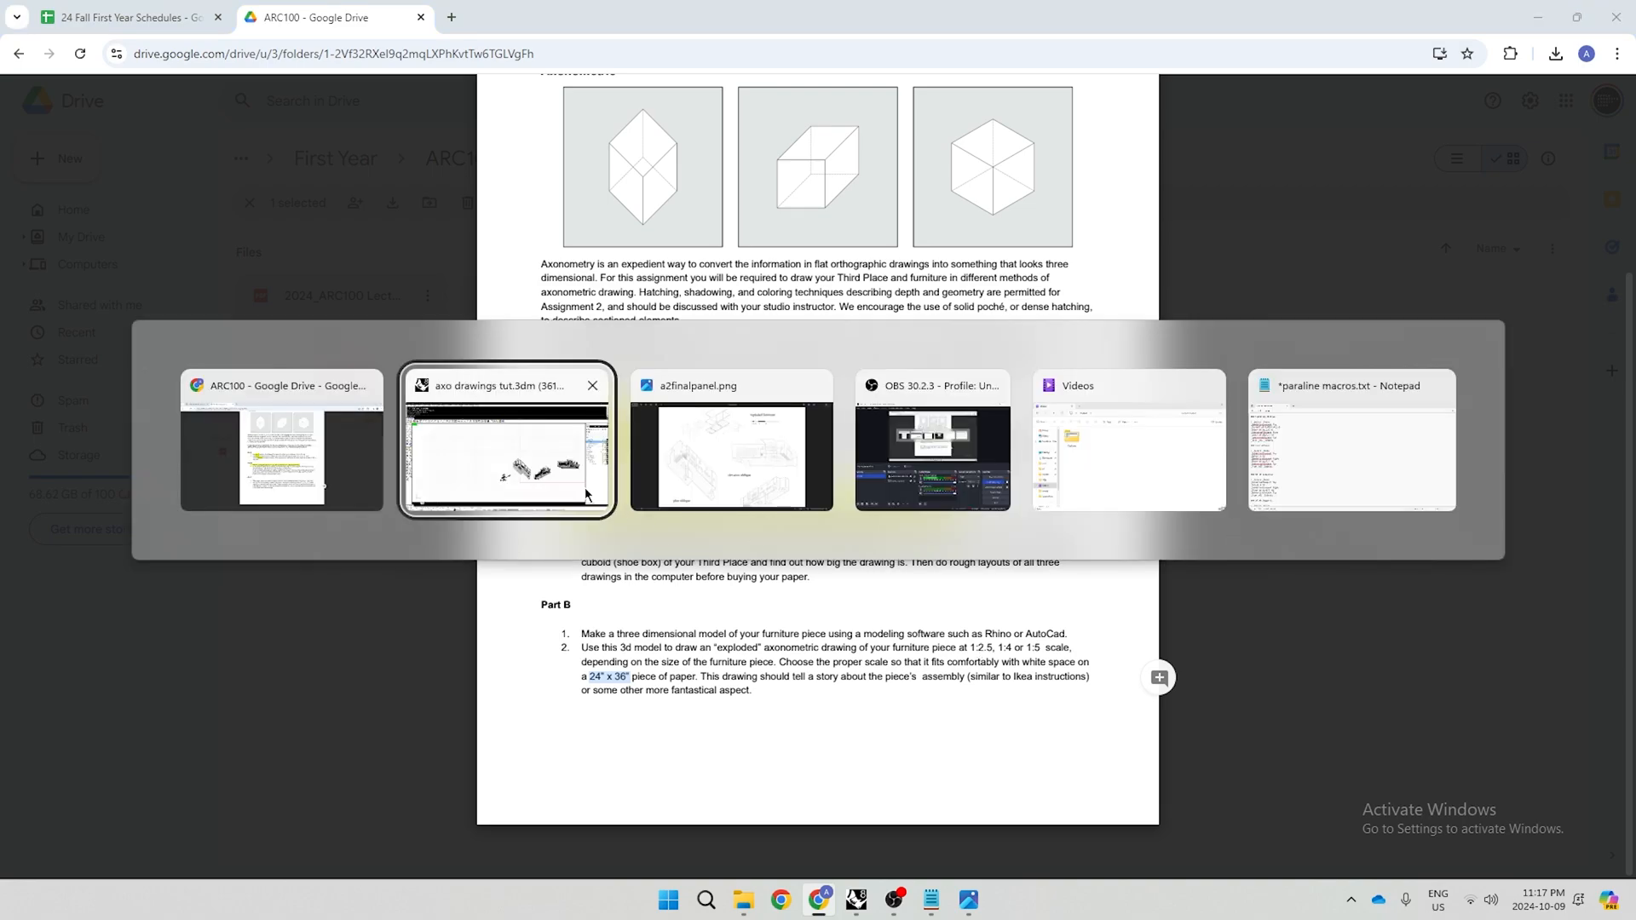
# Select the 2D southeast isometric drawing of the room and start the Export command for it
pyautogui.scroll(4, 846, 538)
pyautogui.scroll(-10, 805, 383)
pyautogui.scroll(12, 983, 474)
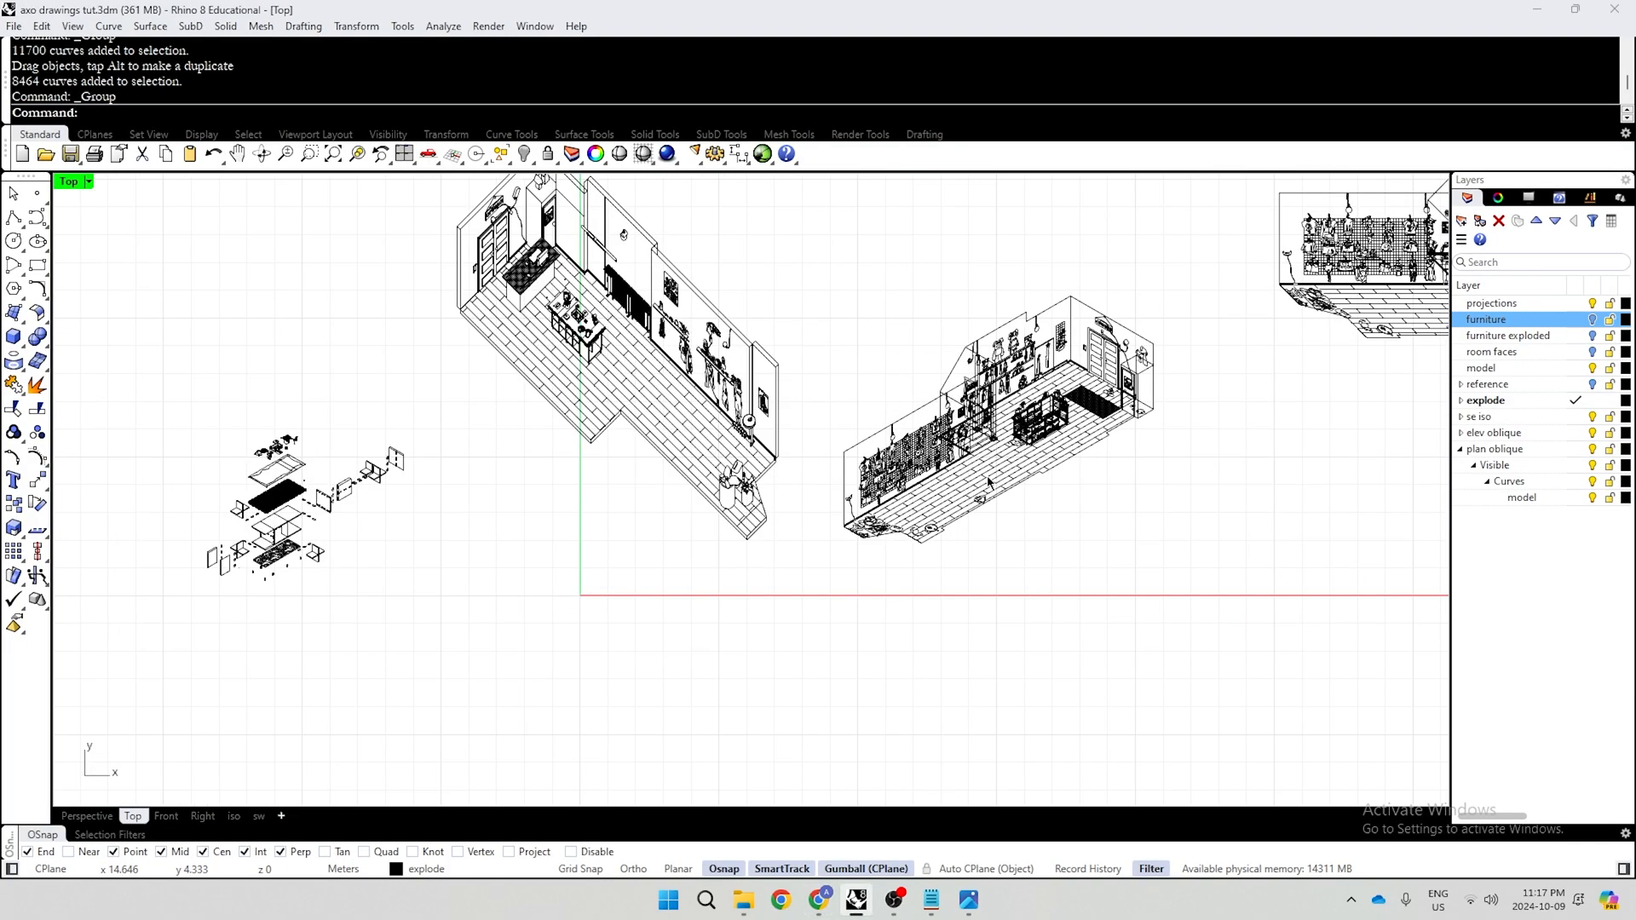
pyautogui.moveTo(819, 265); pyautogui.dragTo(1220, 678)
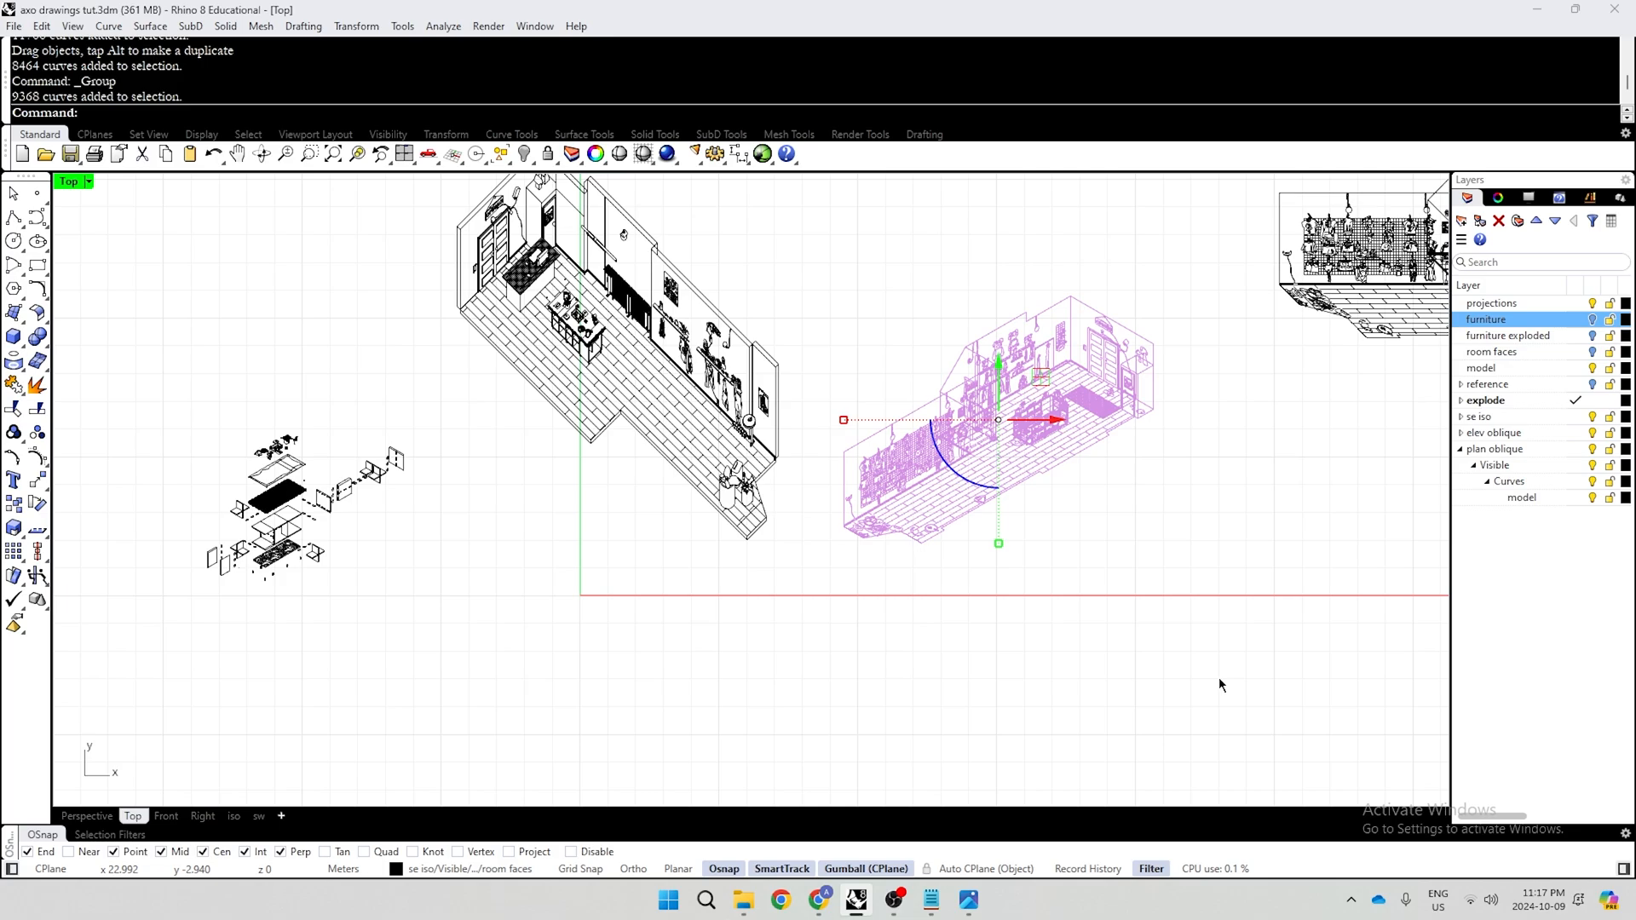
pyautogui.moveTo(1163, 422); pyautogui.dragTo(1187, 489, button='right')
pyautogui.scroll(2, 1188, 495)
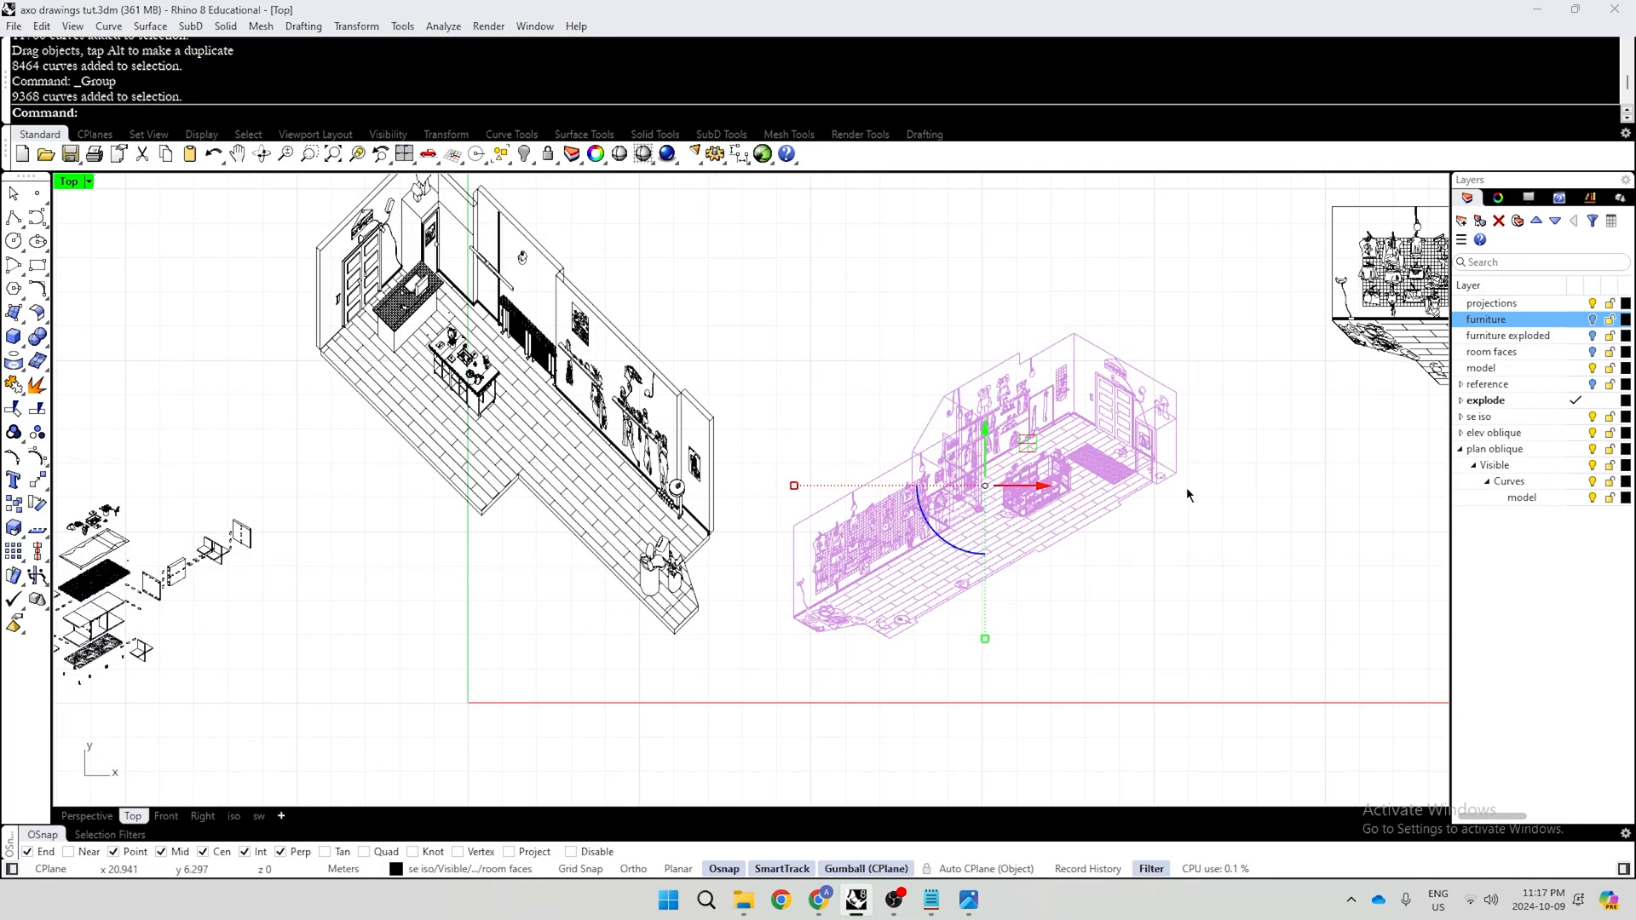
pyautogui.write('export')
pyautogui.press('Return')
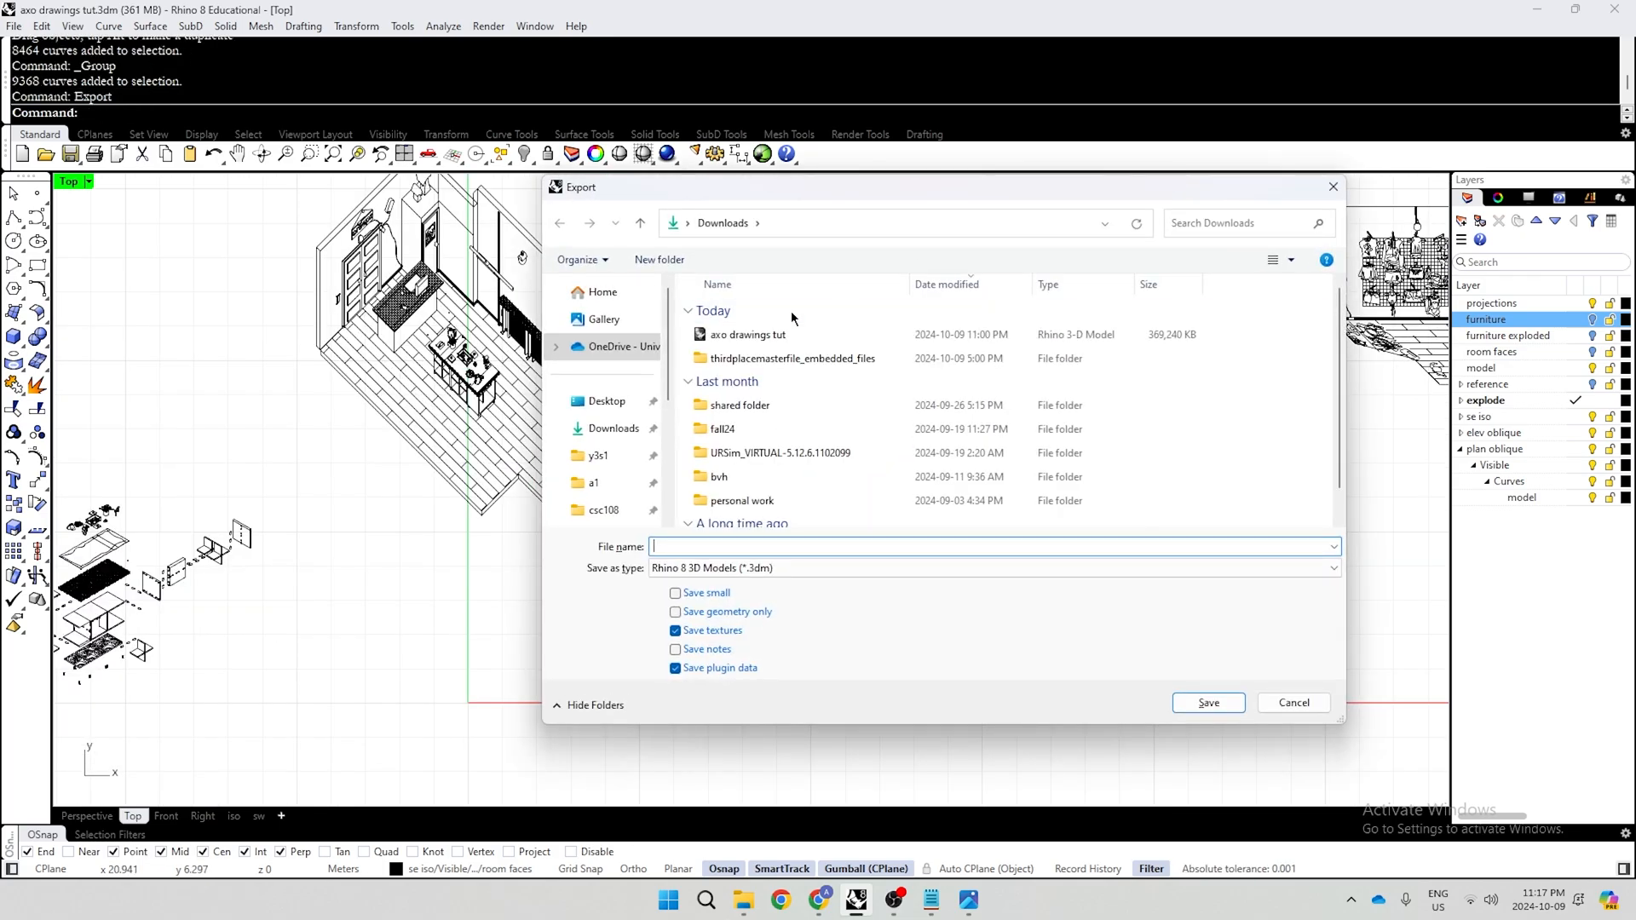
# Save the export to the Desktop as an Adobe Illustrator (*.ai) file named 123
pyautogui.click(607, 400)
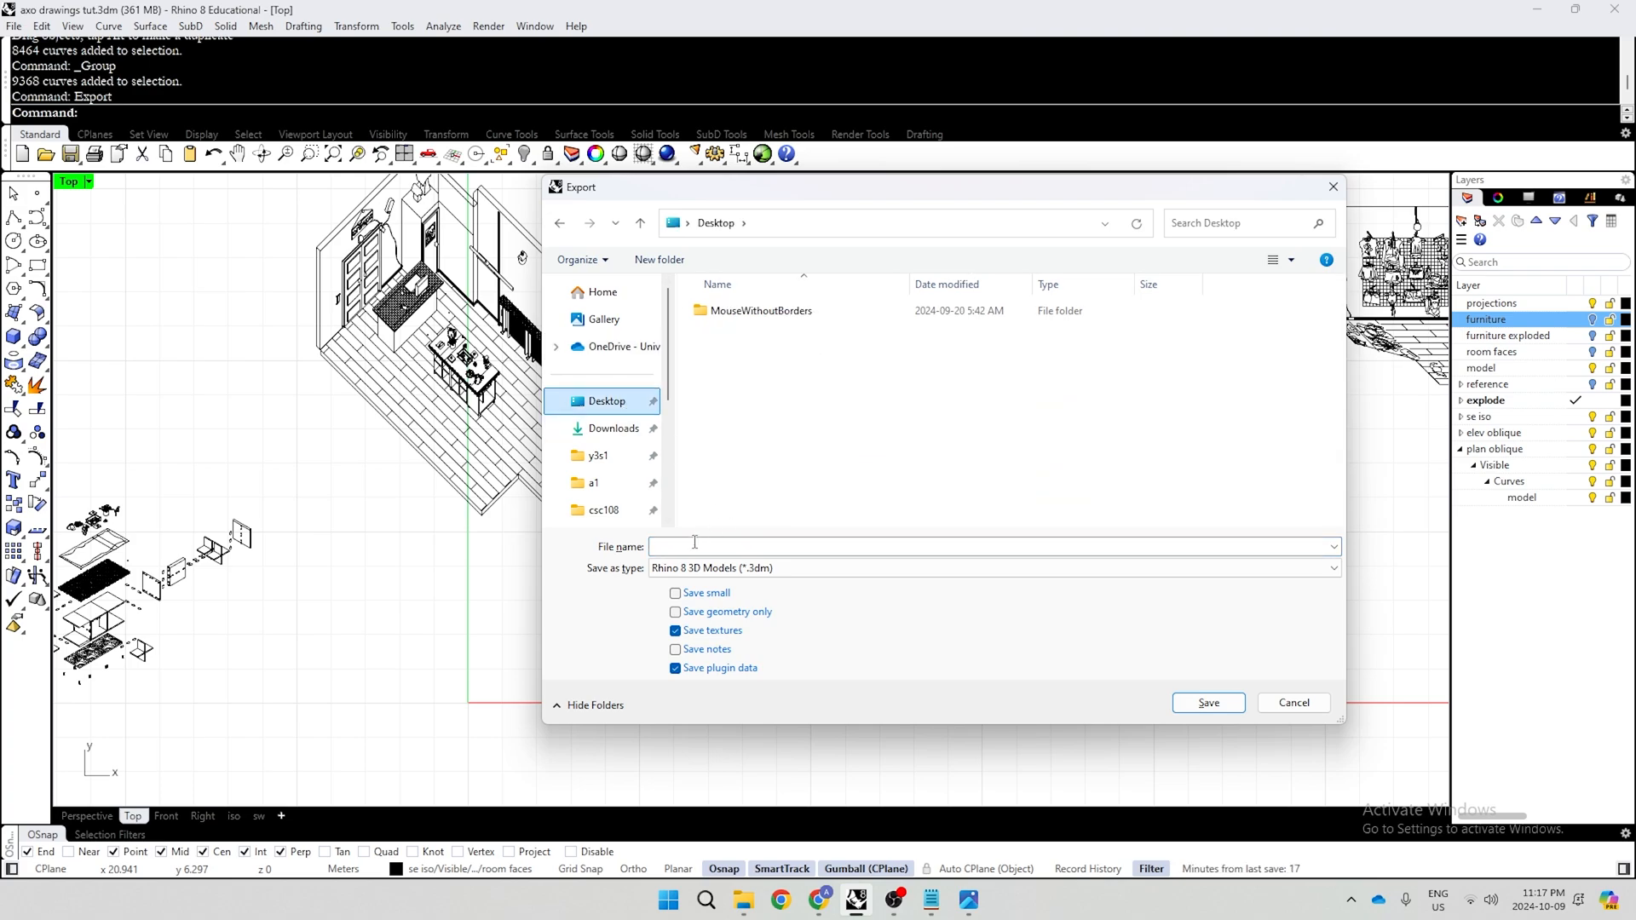
pyautogui.click(757, 579)
pyautogui.press('a')
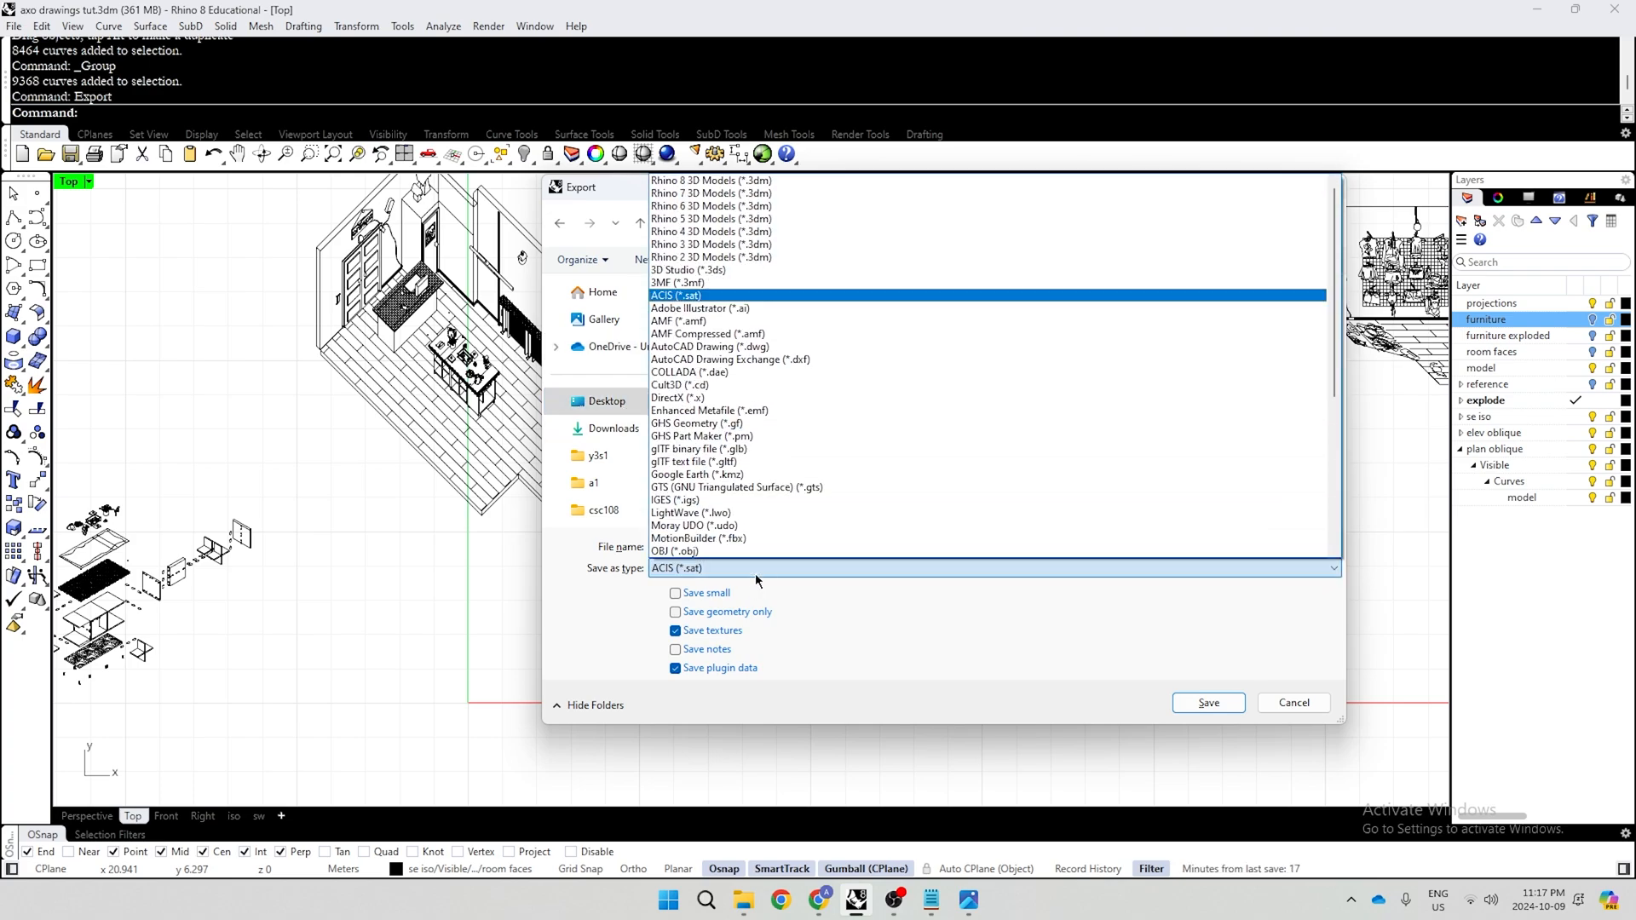
pyautogui.press('Down')
pyautogui.press('Return')
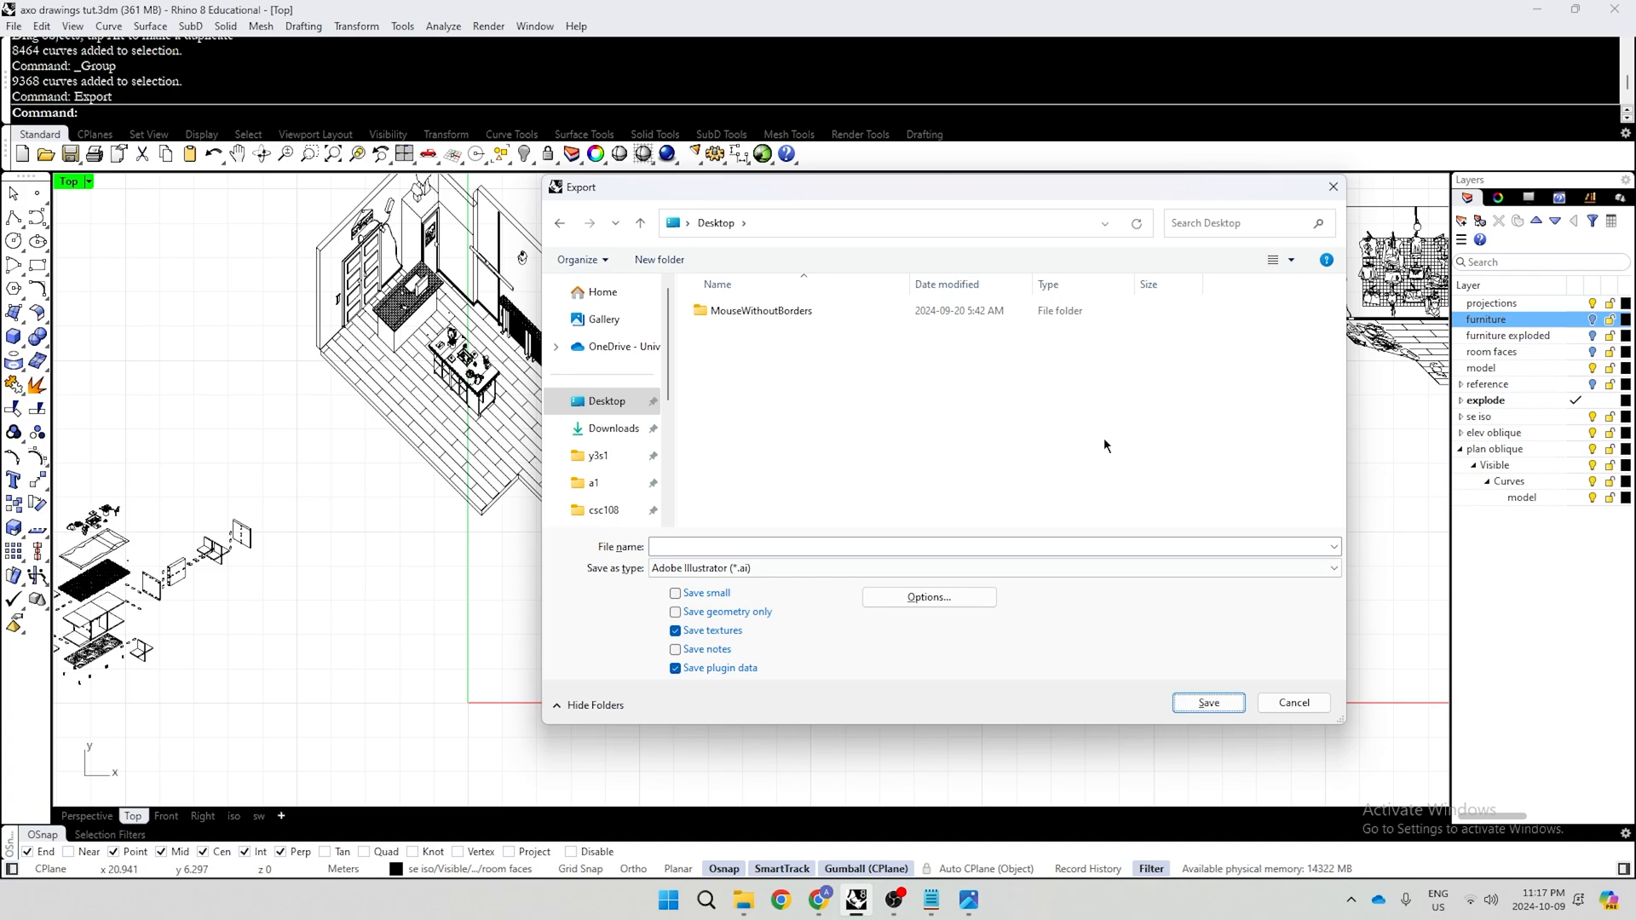
pyautogui.click(807, 546)
pyautogui.write('123')
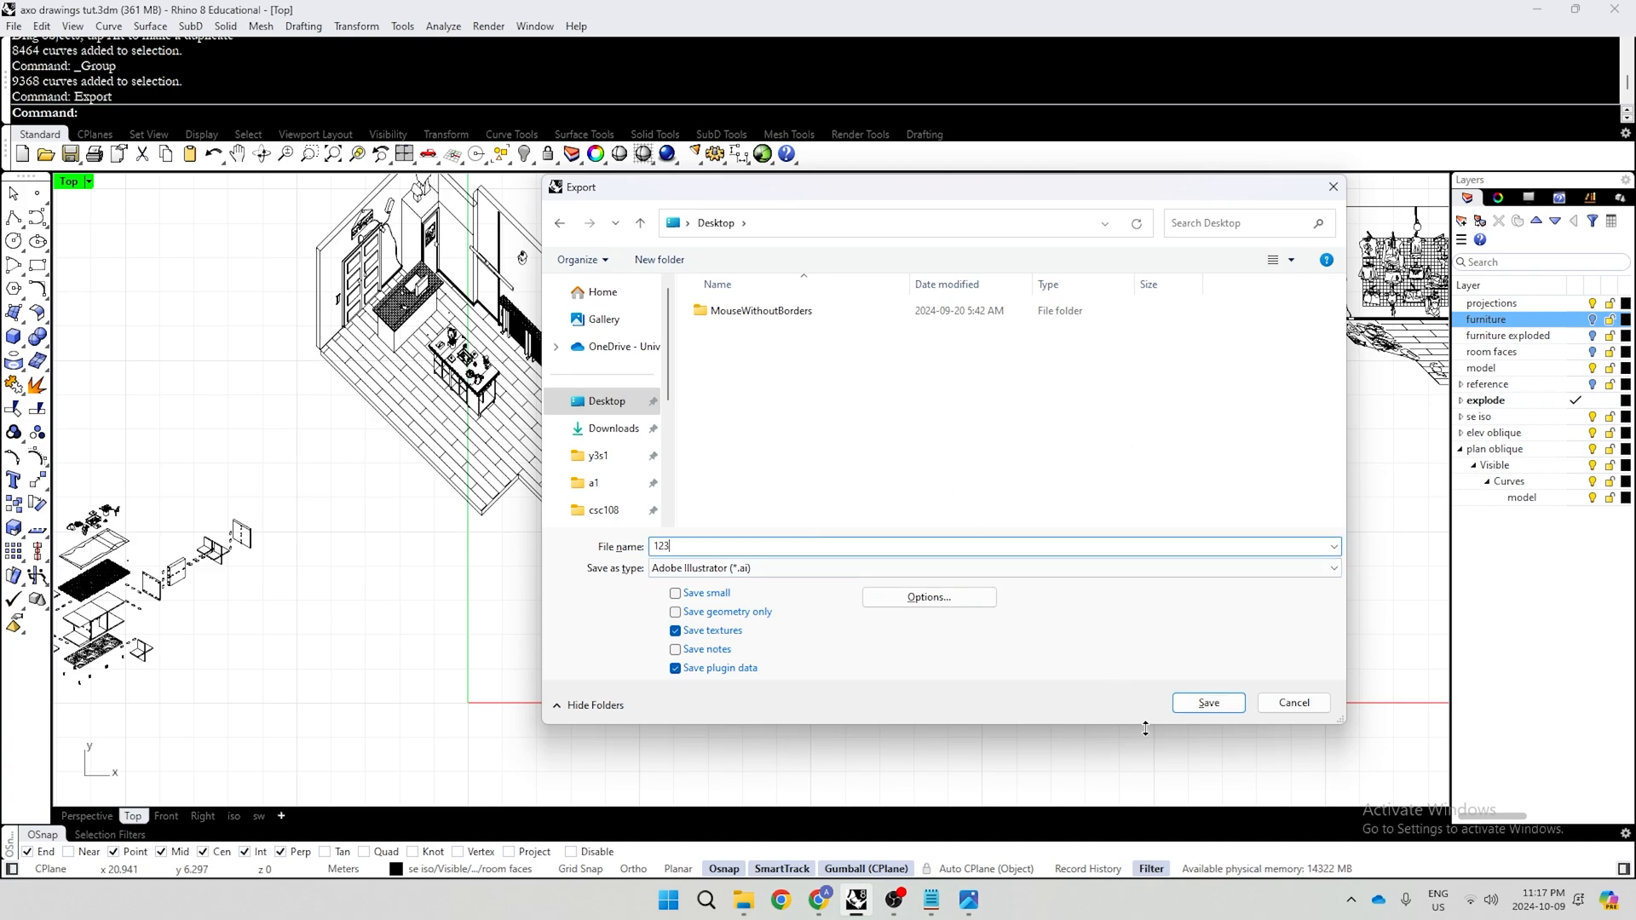
pyautogui.click(1209, 703)
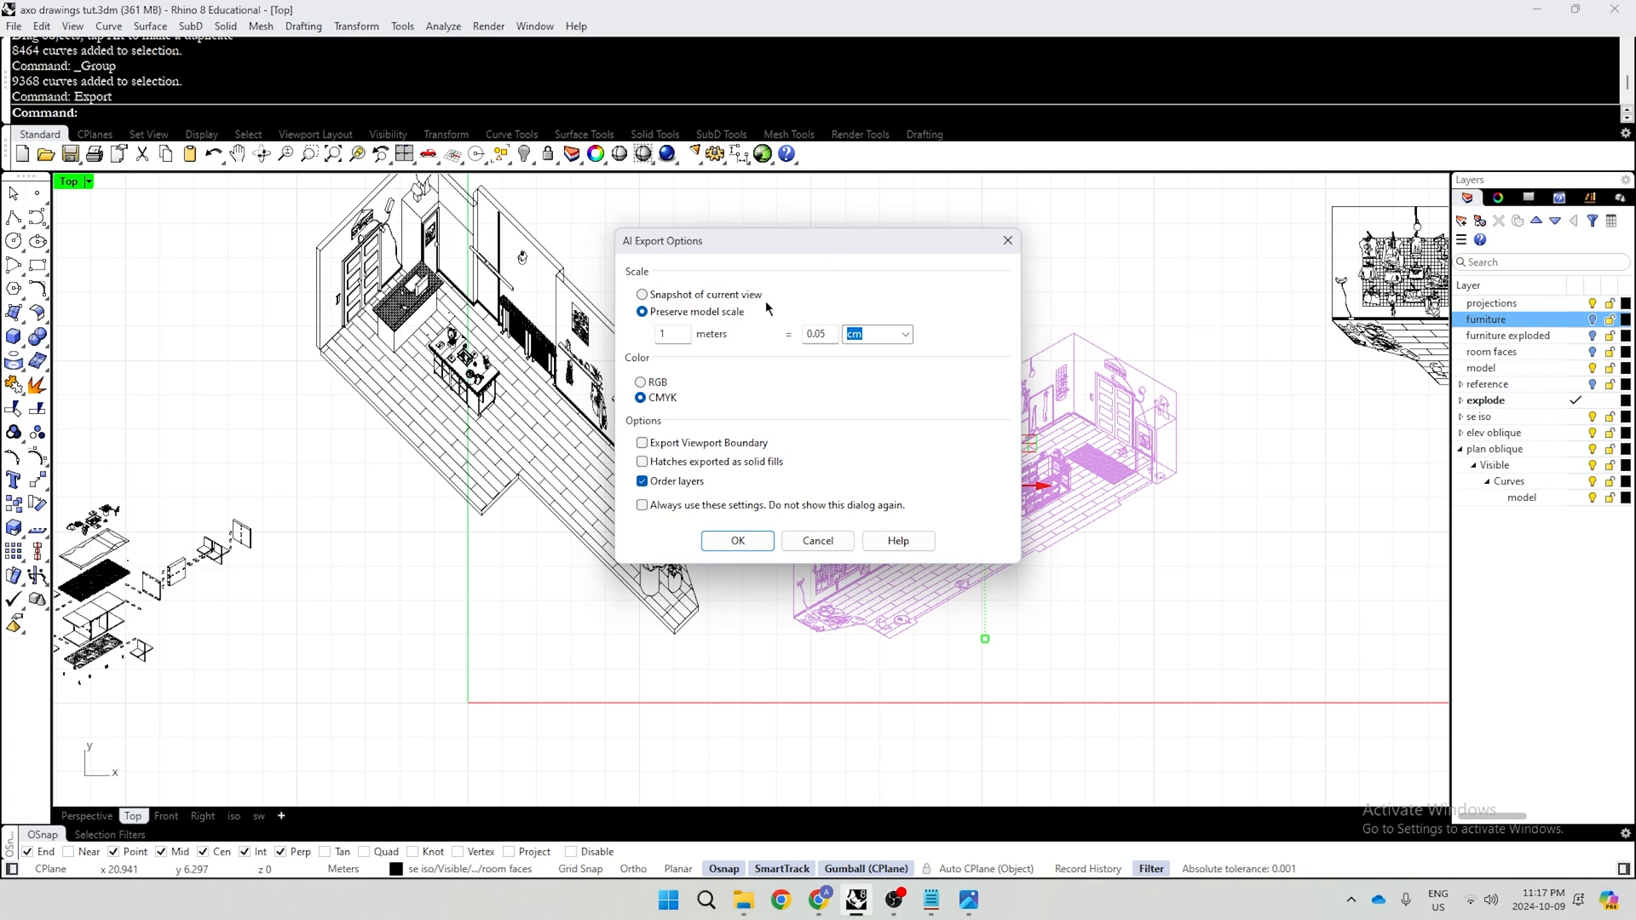
# Choose Preserve model scale for the Illustrator export and open the choice of scale units
pyautogui.click(726, 297)
pyautogui.click(715, 310)
pyautogui.click(905, 334)
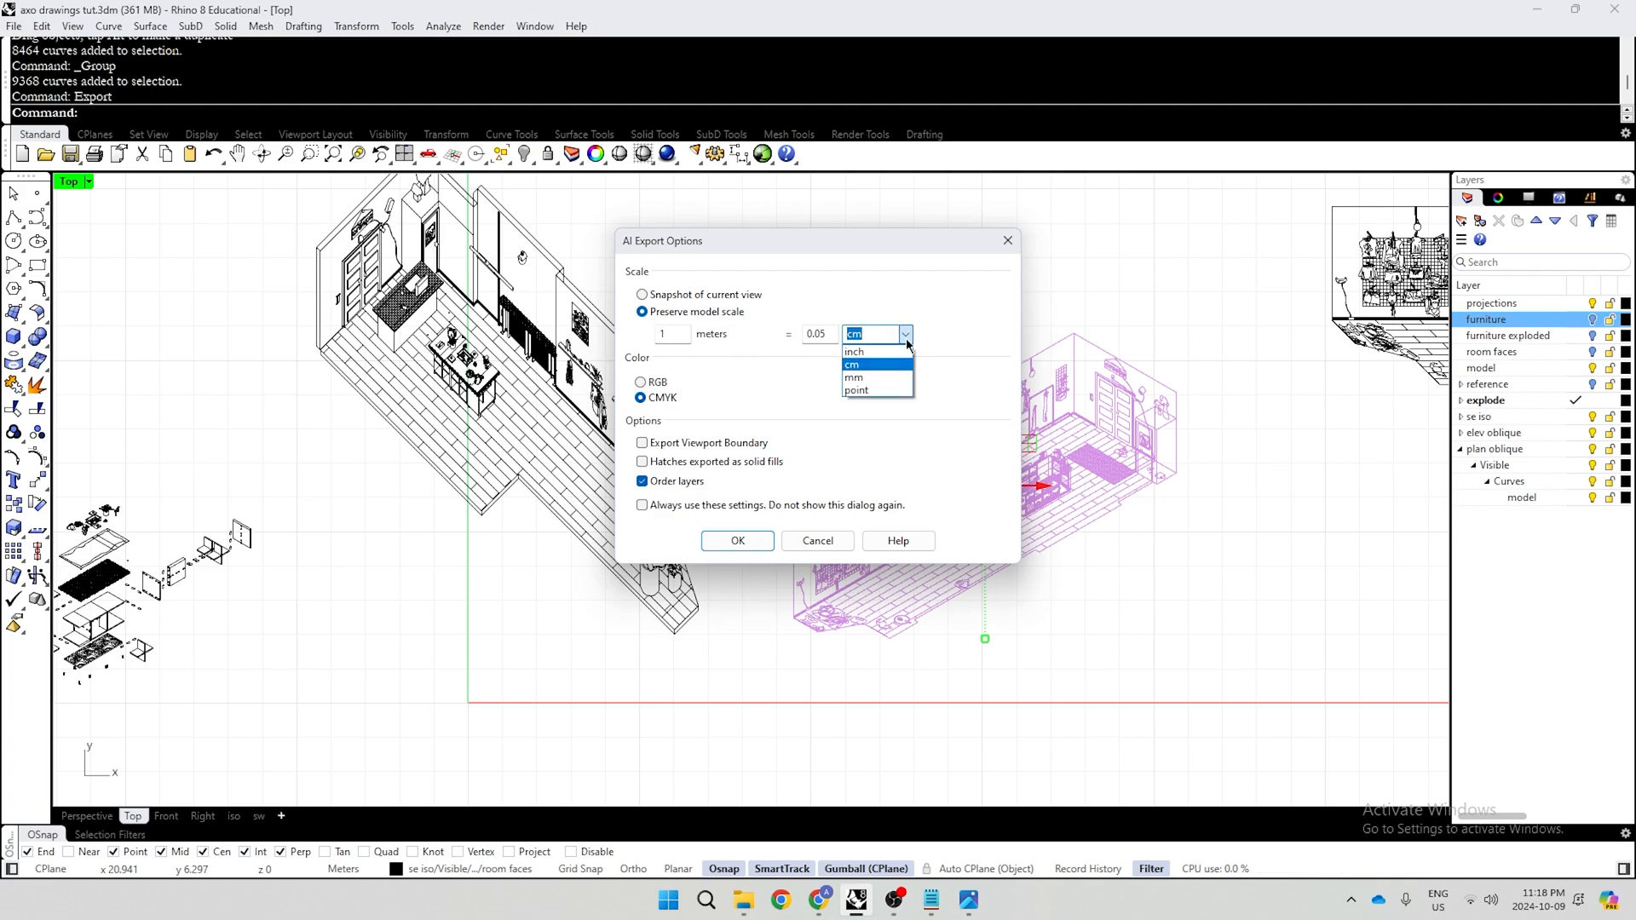
pyautogui.click(879, 367)
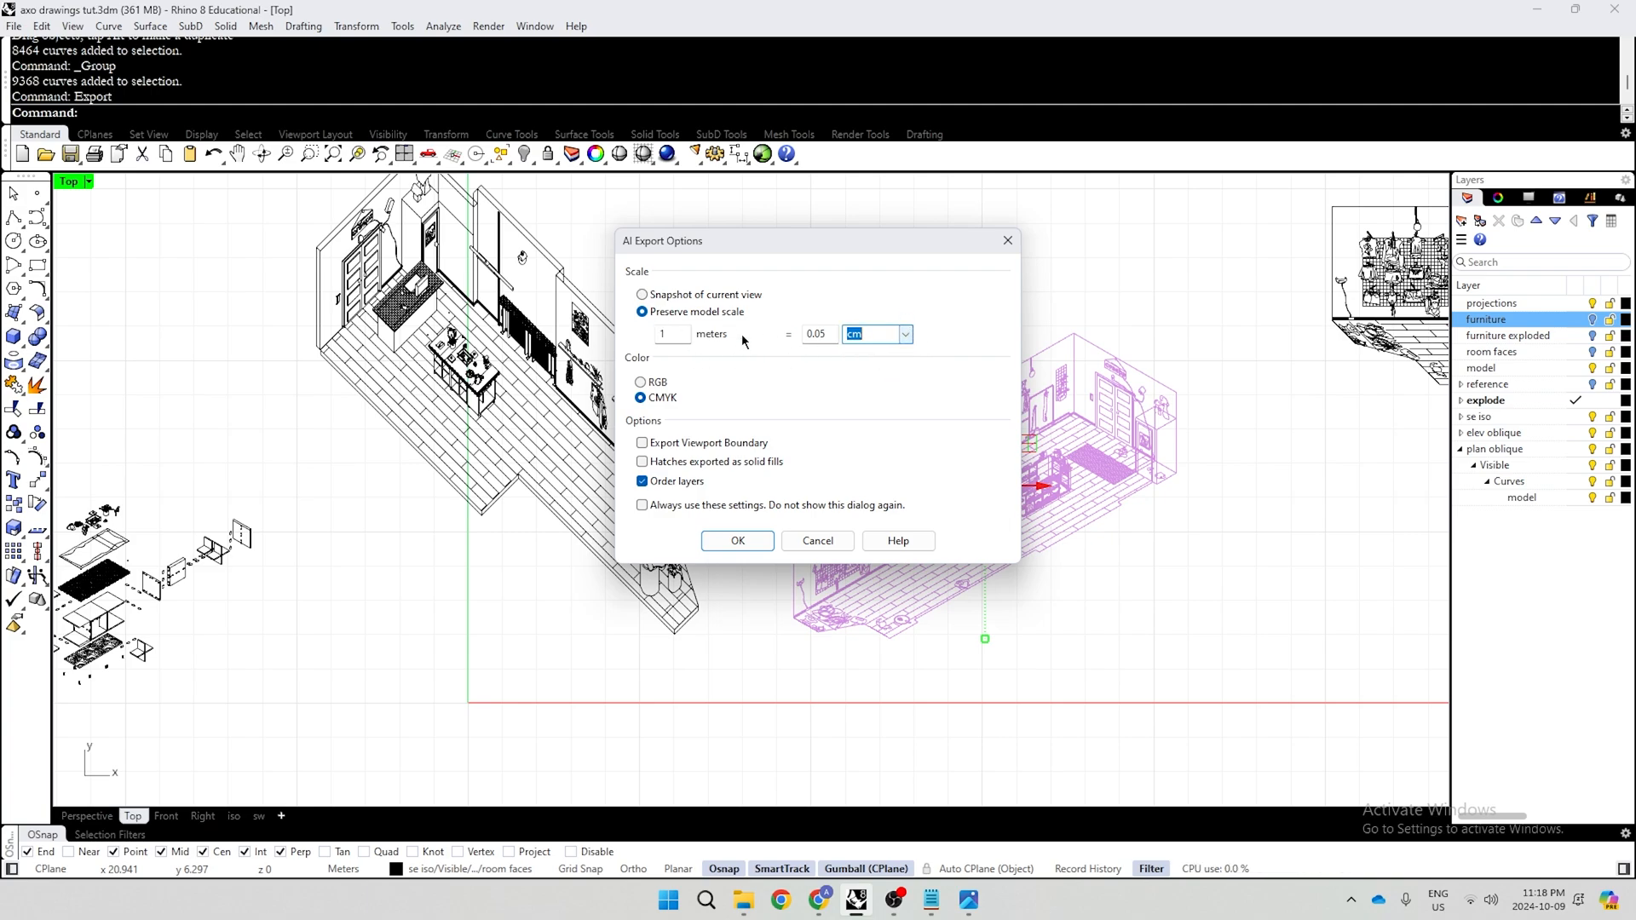
pyautogui.click(899, 329)
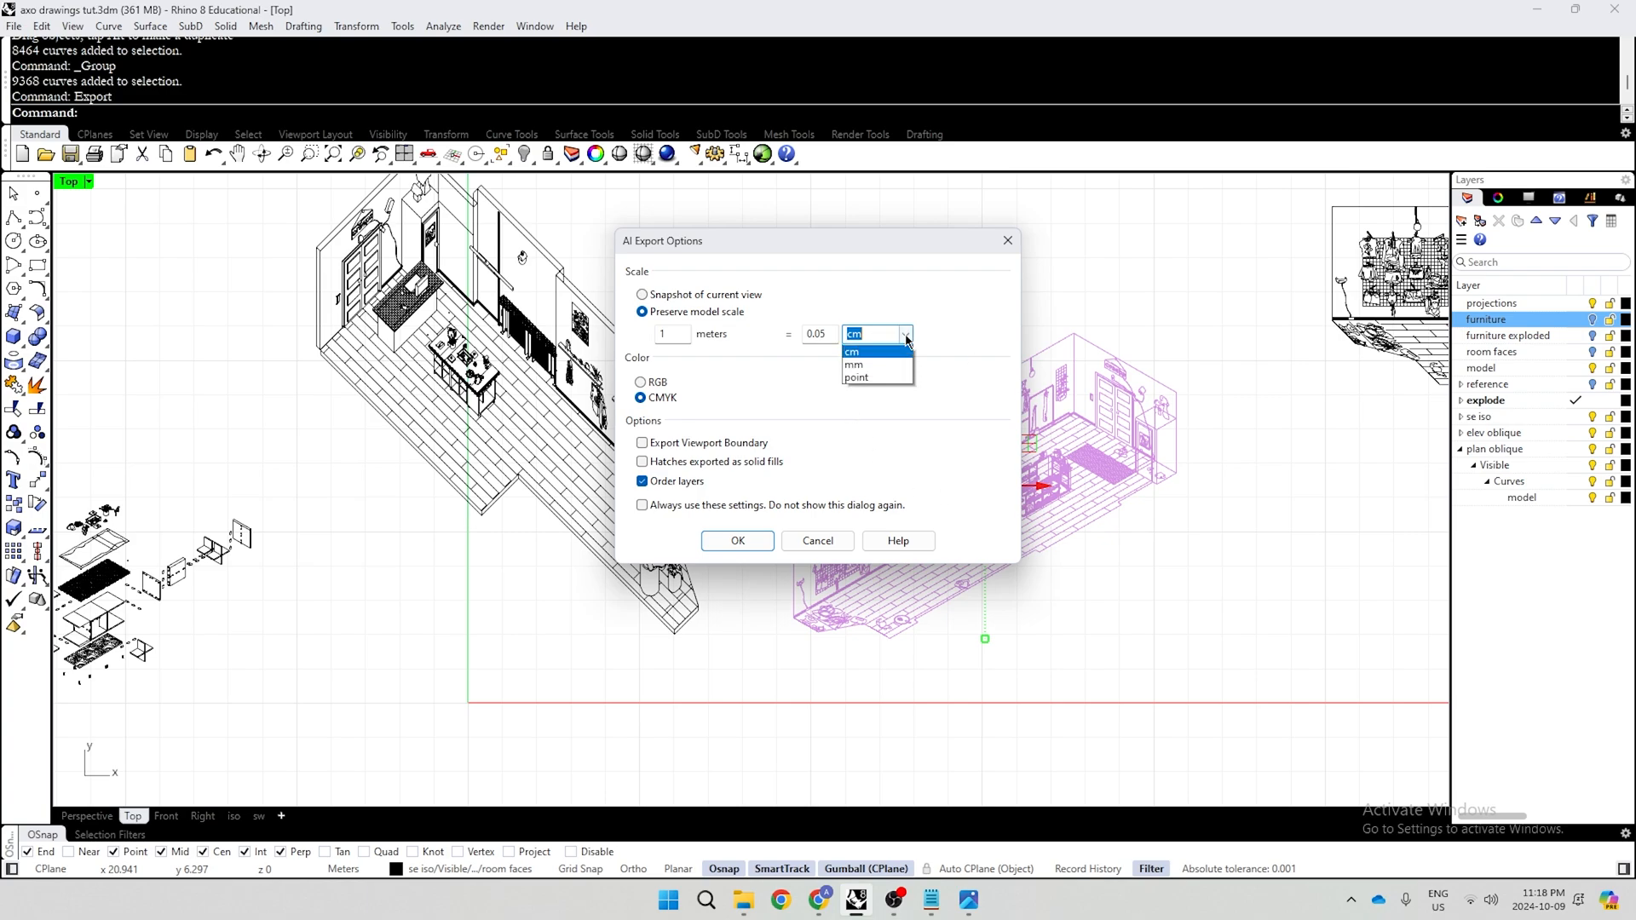
pyautogui.click(878, 363)
pyautogui.click(823, 336)
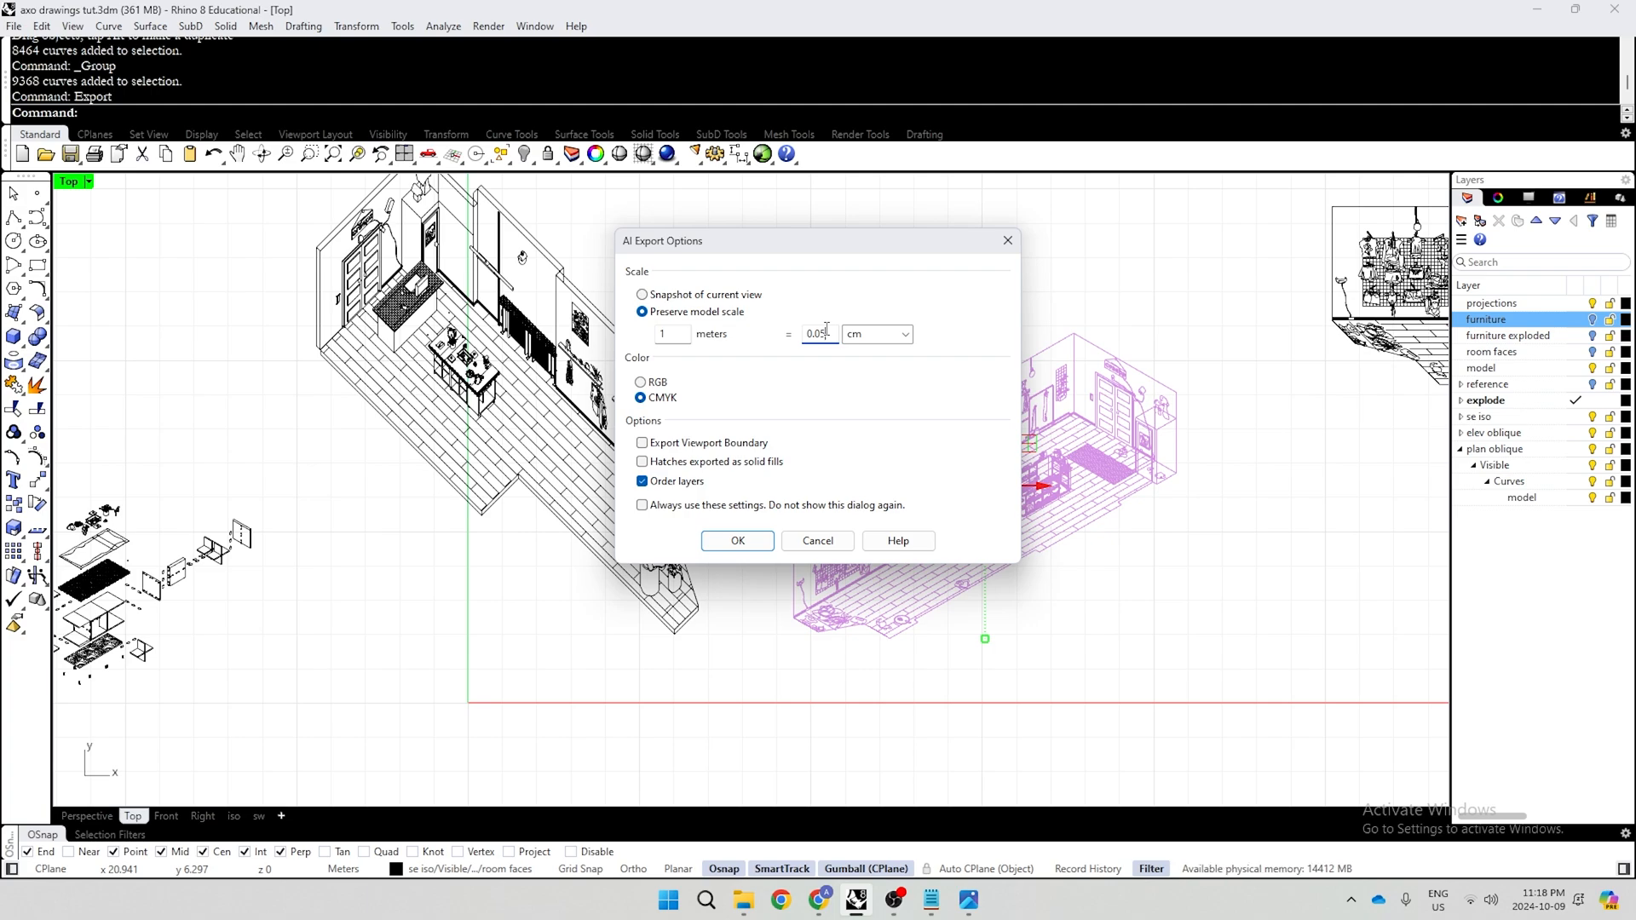
pyautogui.hotkey('alt', 'Tab')
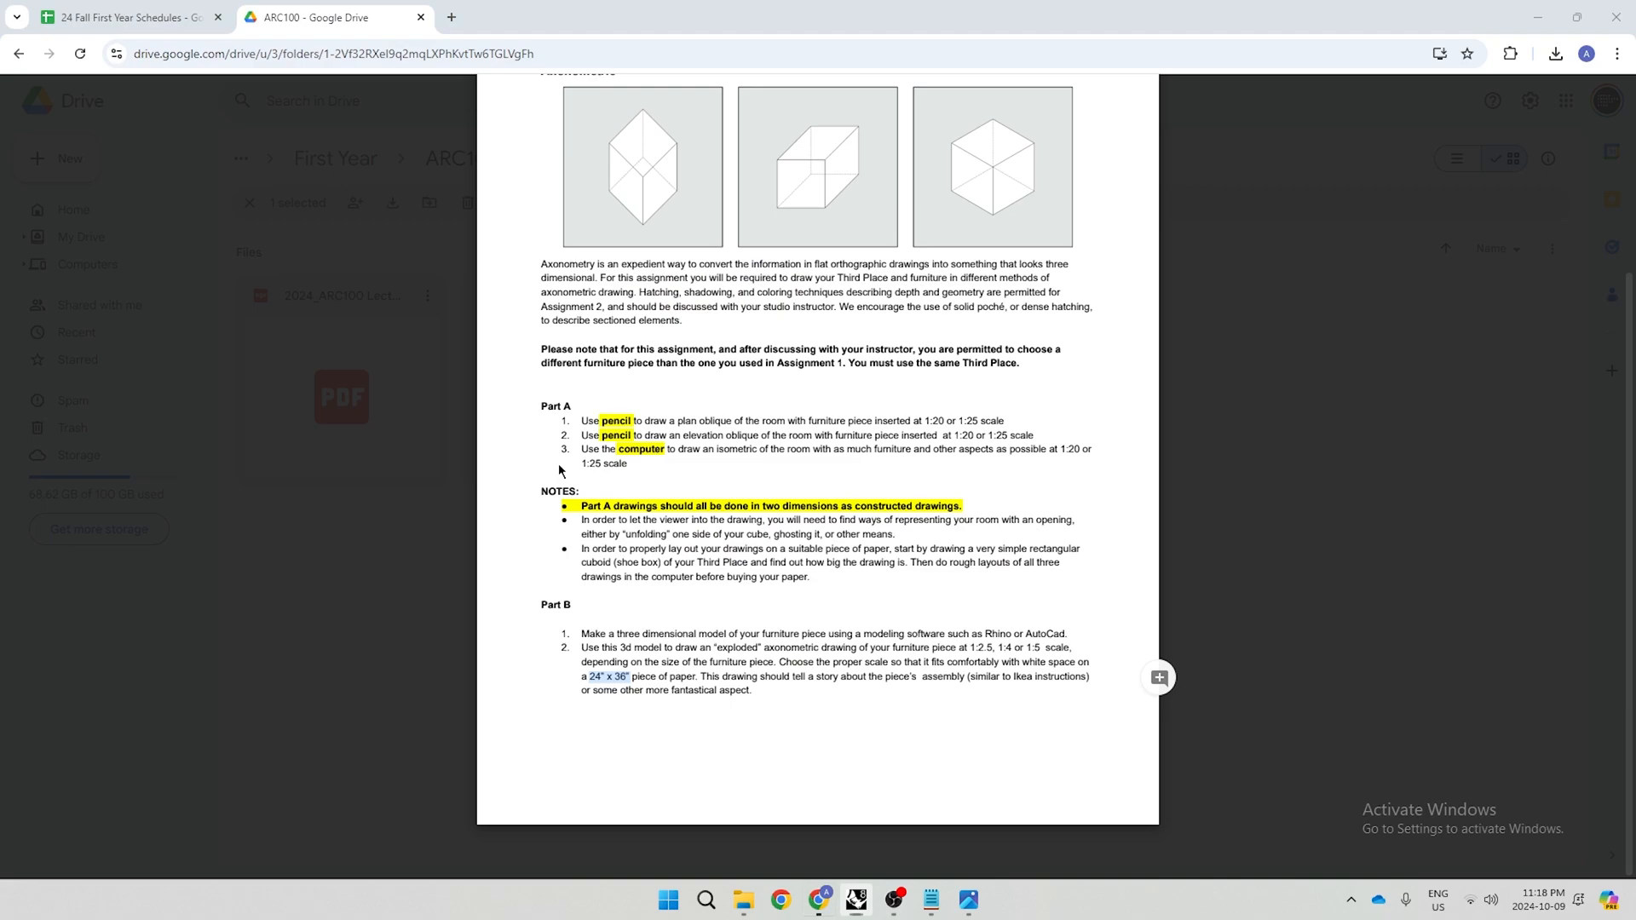
pyautogui.hotkey('alt', 'Tab')
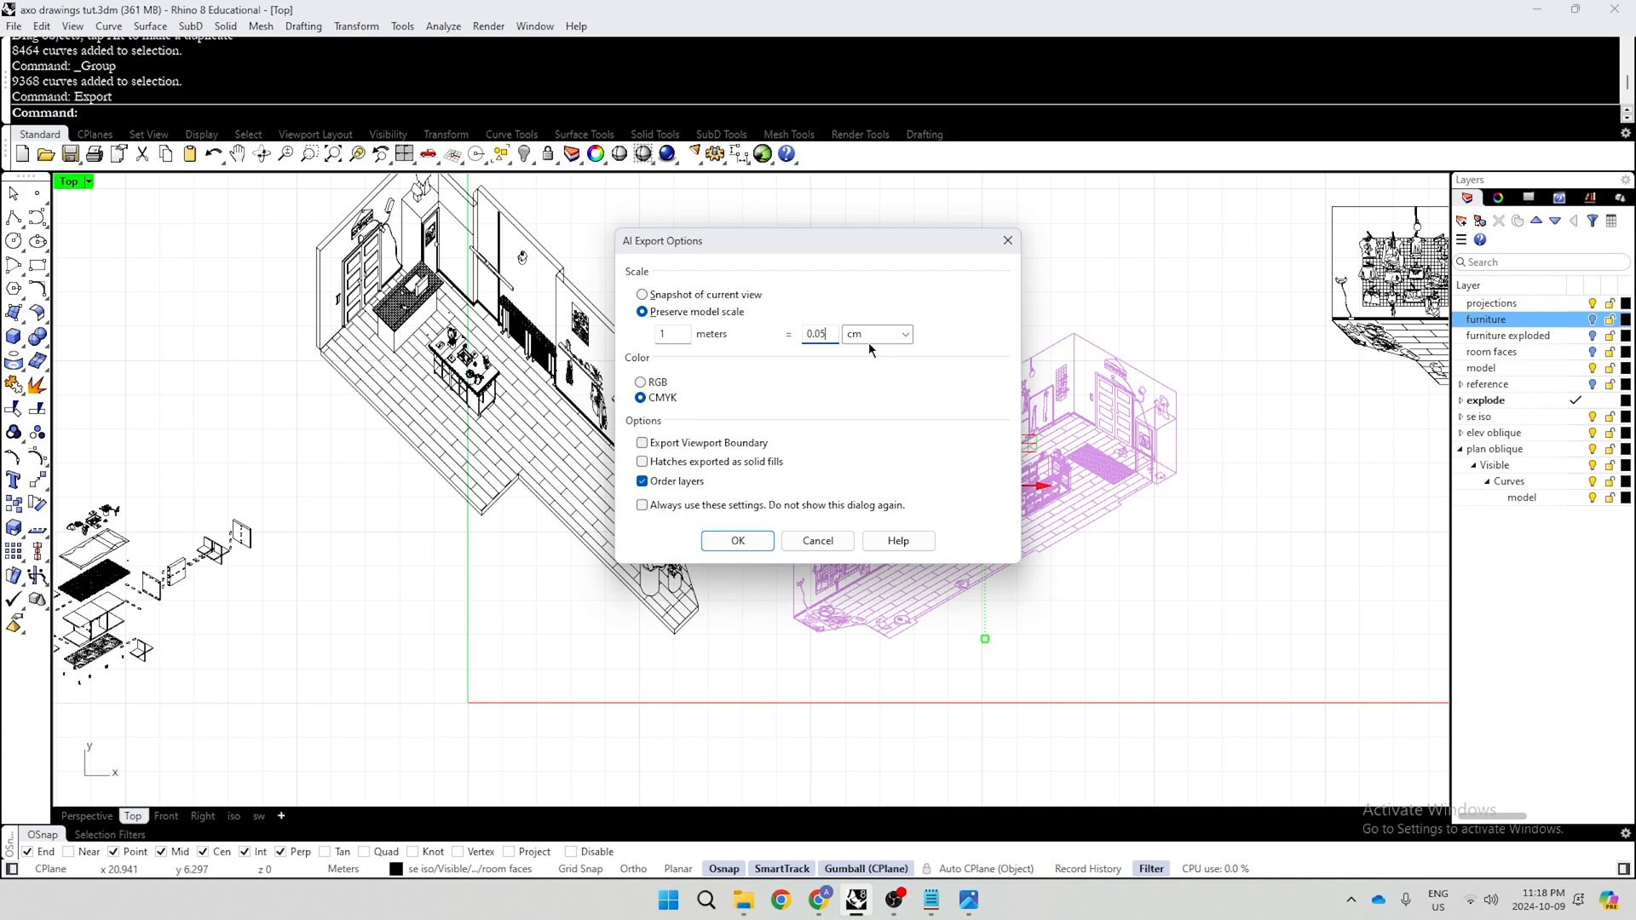
pyautogui.moveTo(834, 335); pyautogui.dragTo(790, 338)
pyautogui.write('50')
pyautogui.click(1007, 240)
pyautogui.press('Escape')
# Check the paper size required for the exploded axonometric in the assignment brief
pyautogui.scroll(-2, 1077, 458)
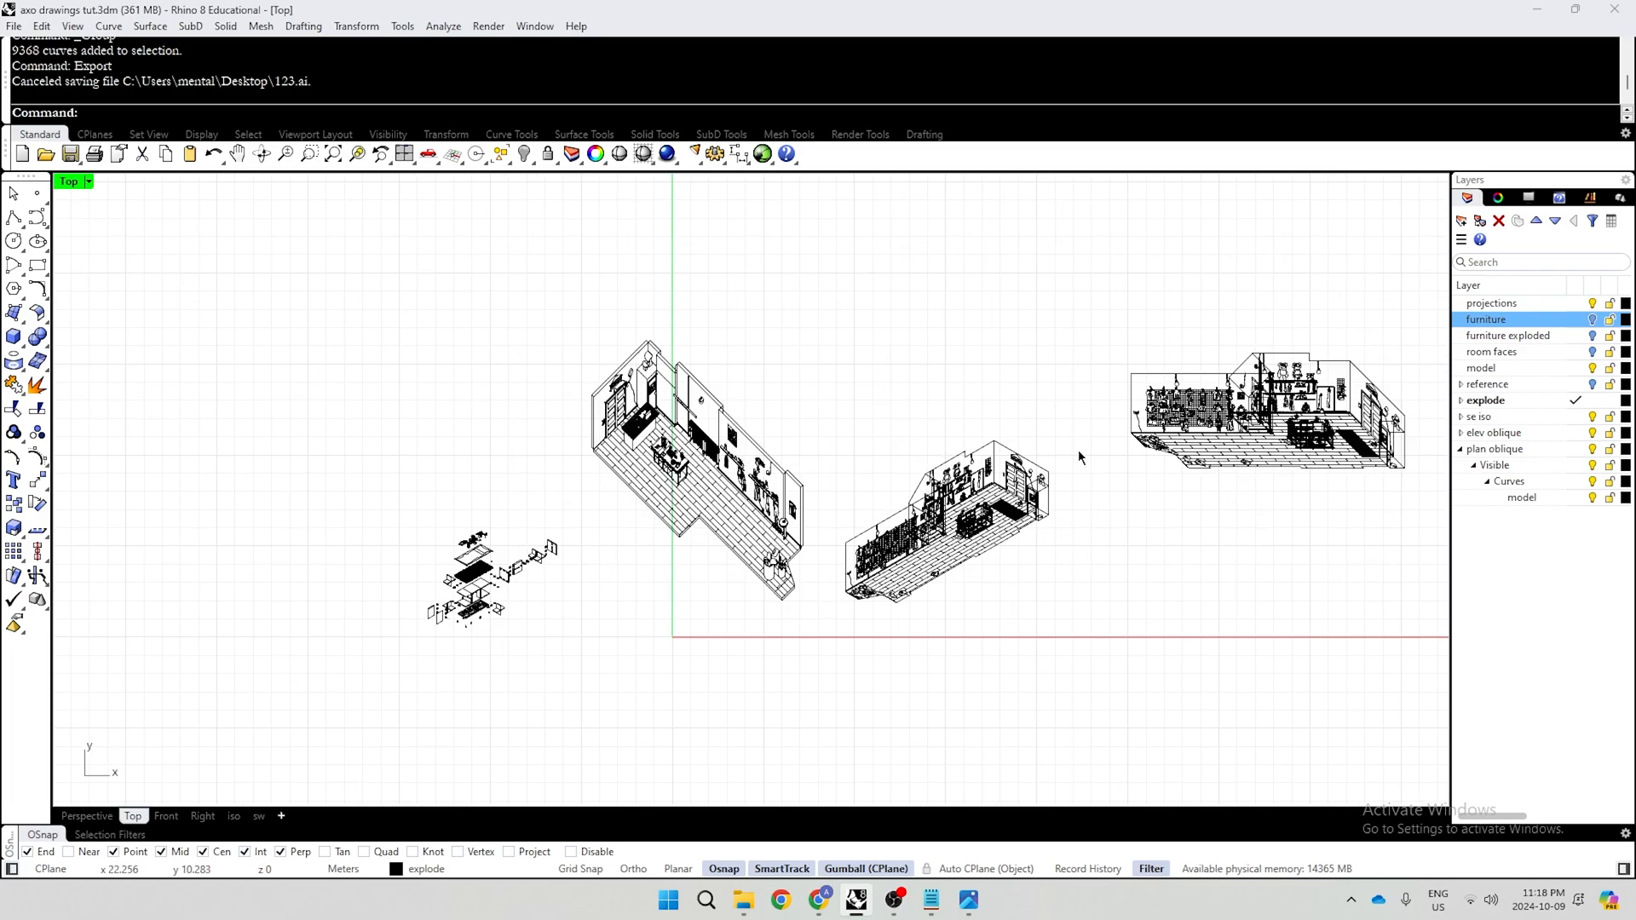
pyautogui.scroll(-2, 906, 267)
pyautogui.scroll(-2, 960, 566)
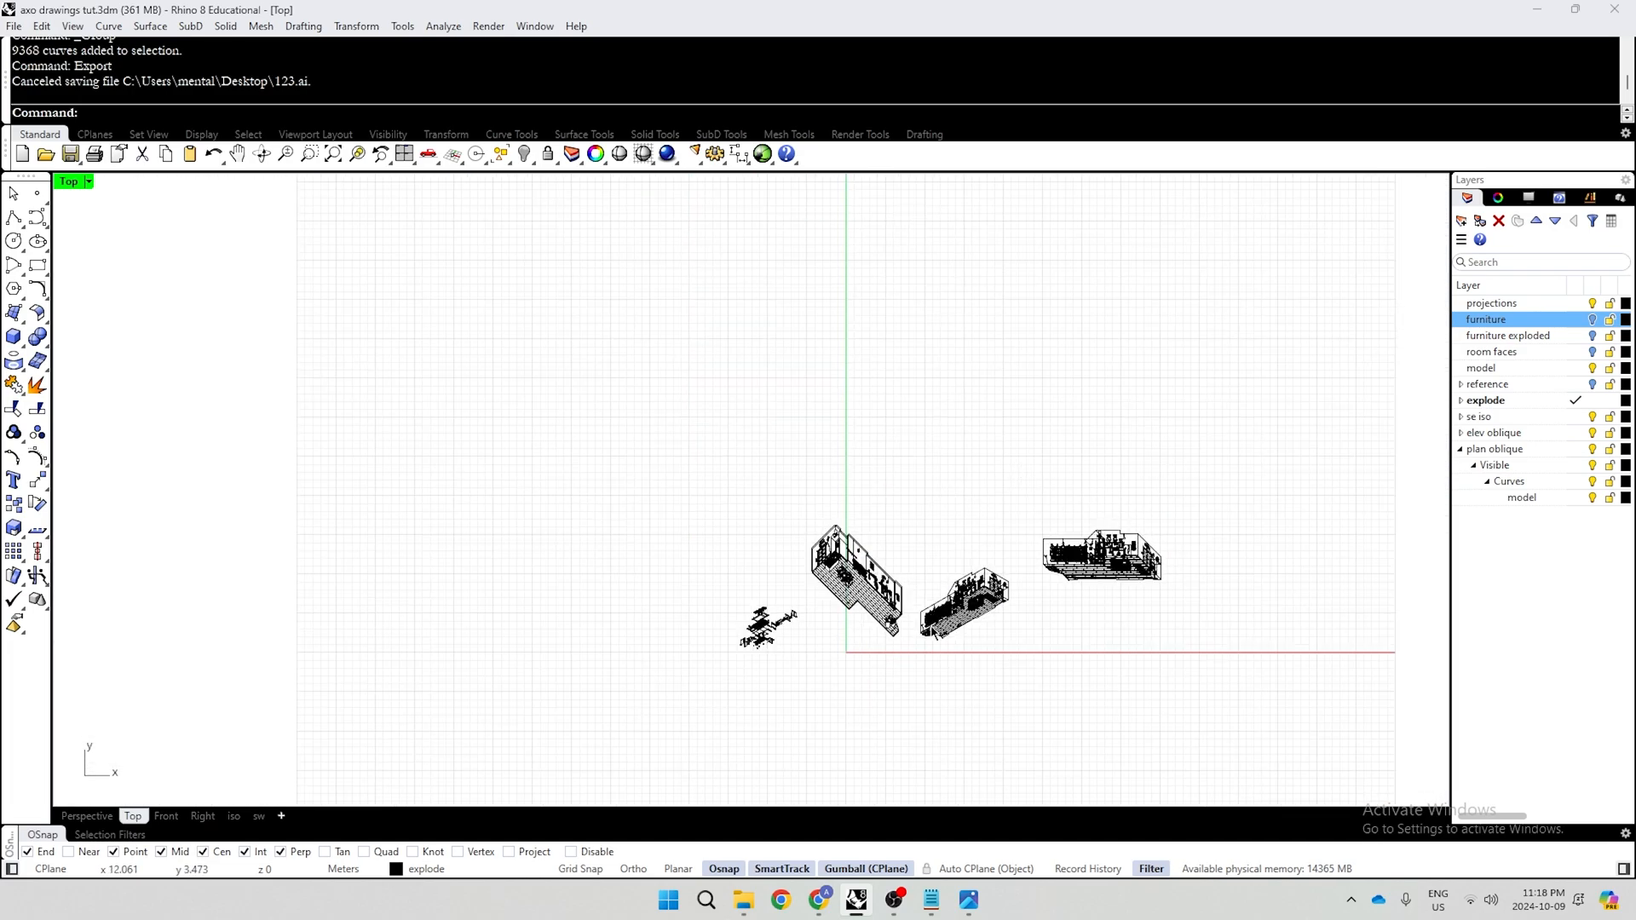
pyautogui.scroll(3, 935, 633)
pyautogui.hotkey('alt', 'Tab')
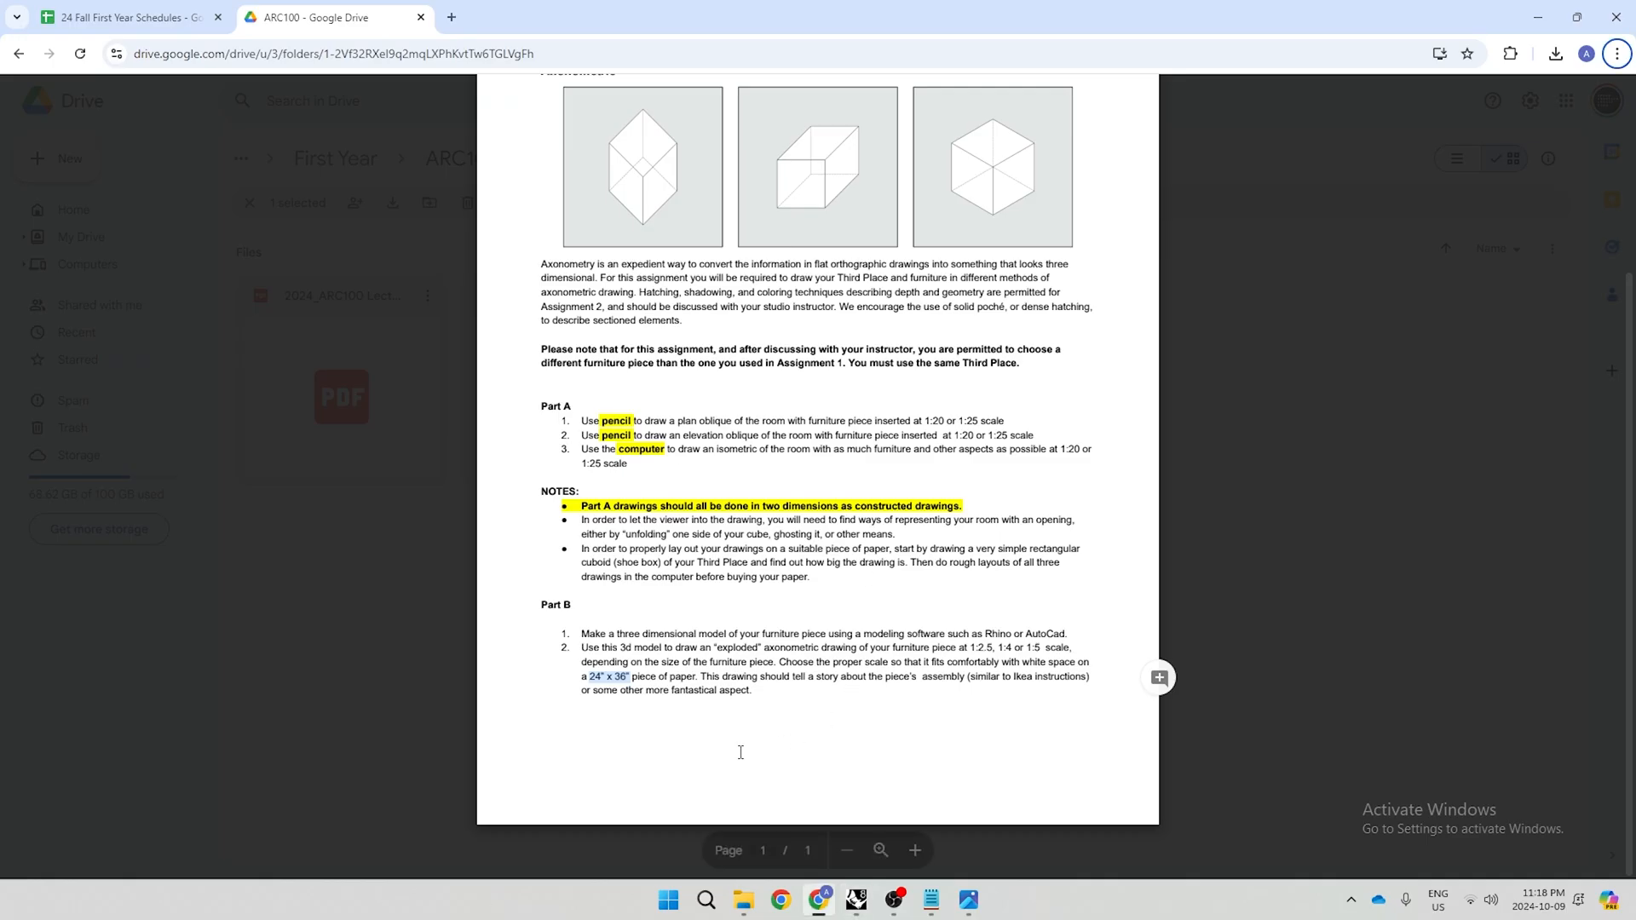
pyautogui.click(738, 742)
pyautogui.hotkey('alt', 'Tab')
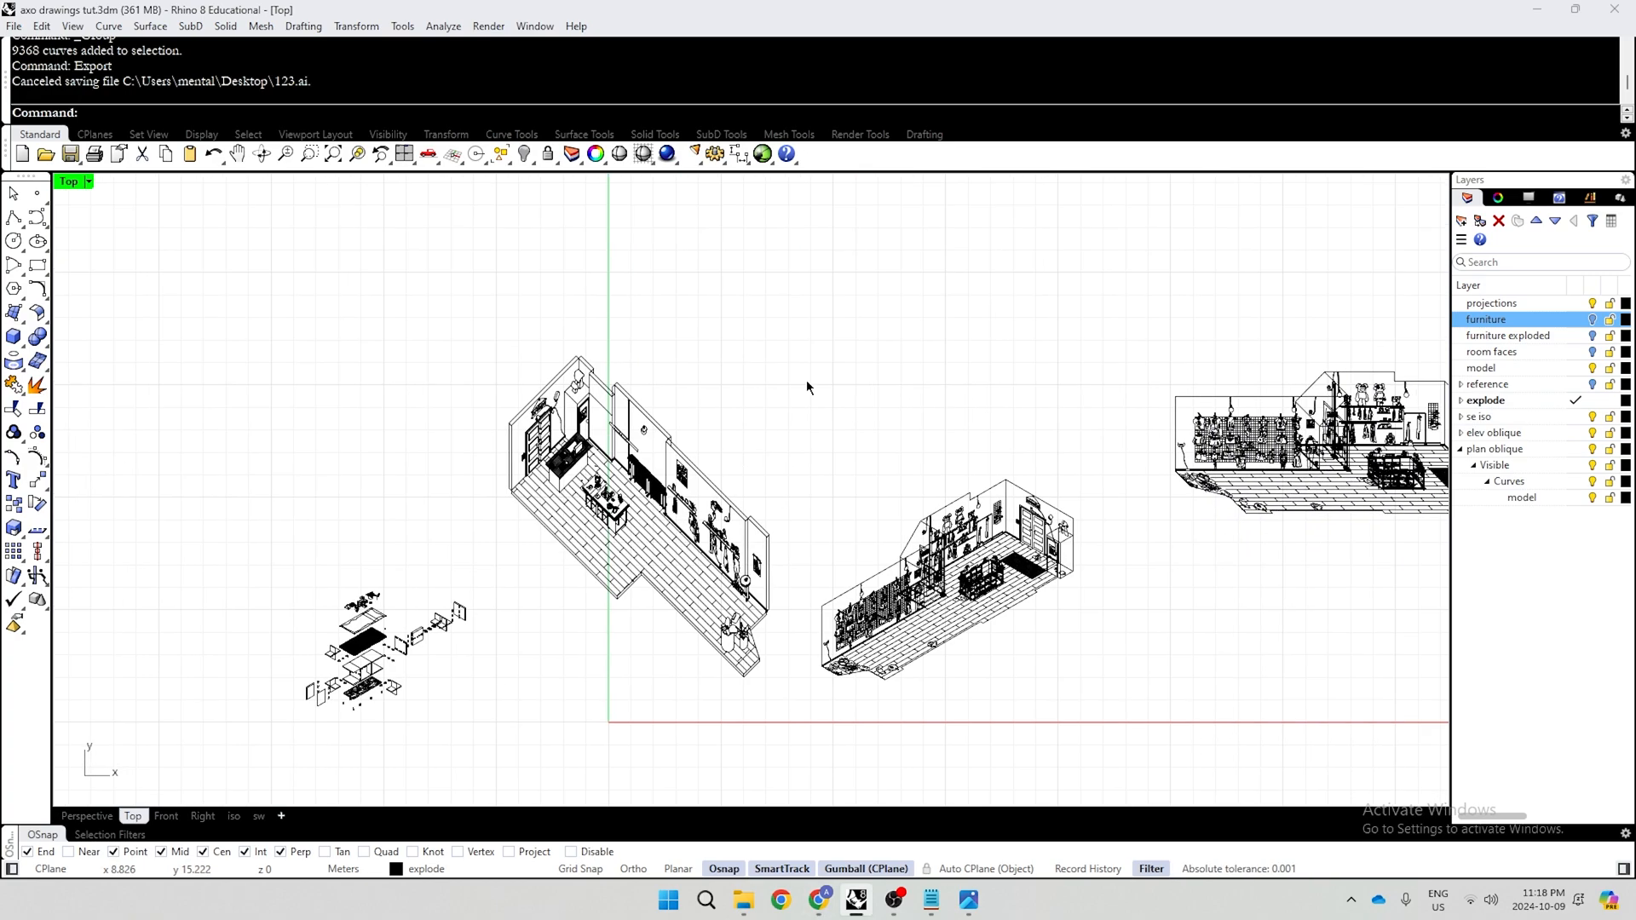
# Draw a 24" by 36" rectangle in empty space above the plan oblique and isometric drawings
pyautogui.click(36, 265)
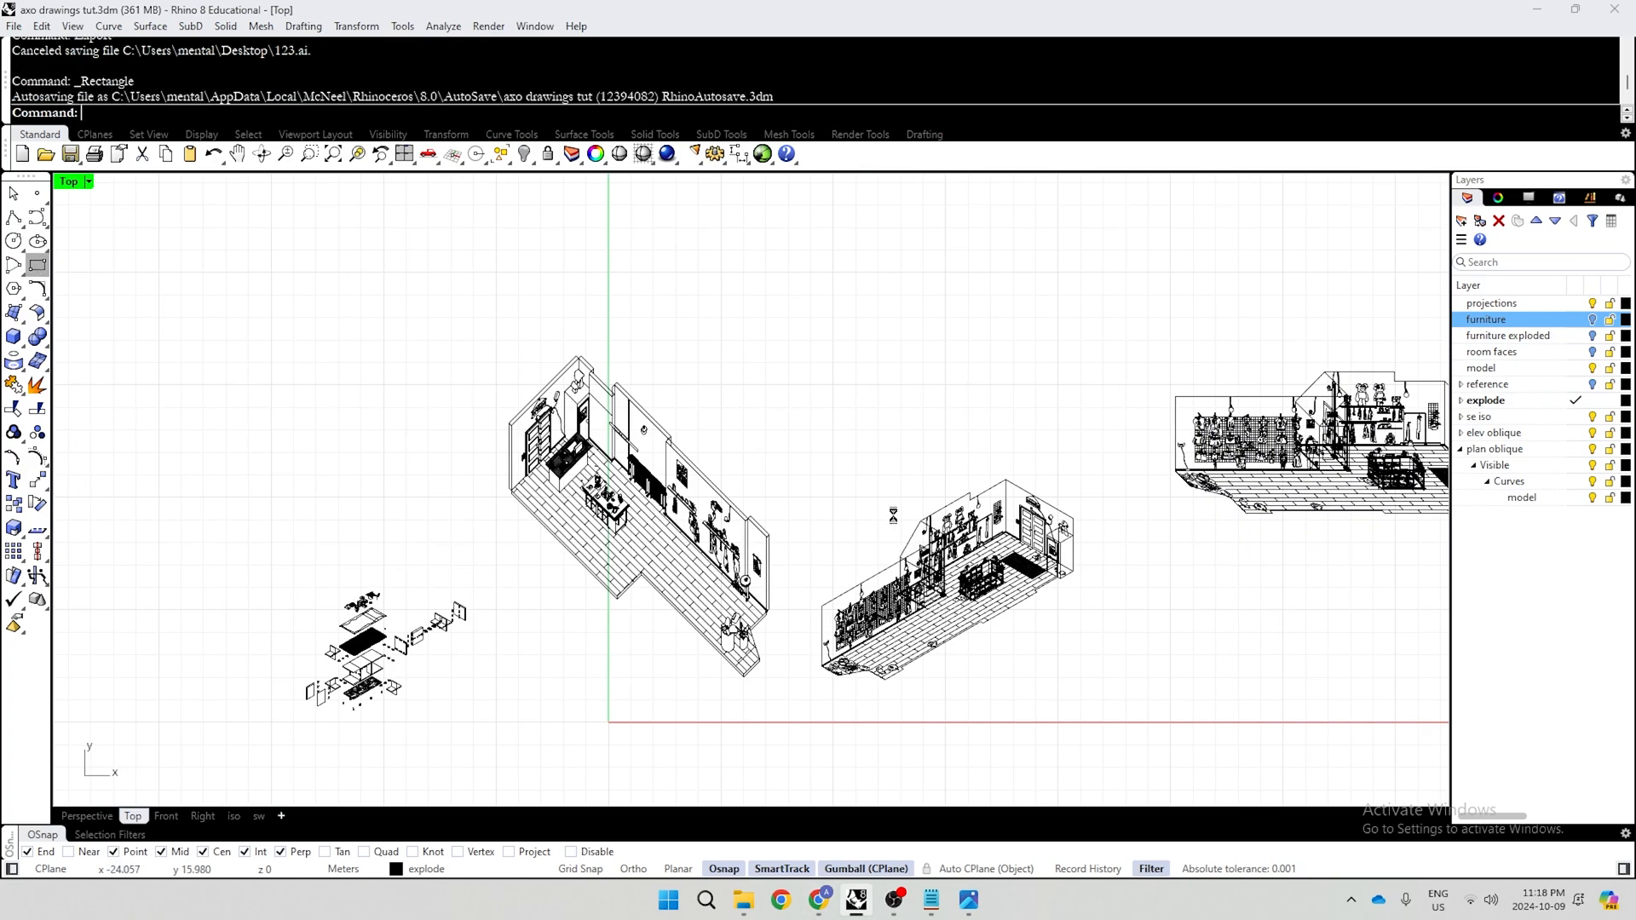
pyautogui.scroll(-2, 893, 516)
pyautogui.click(782, 364)
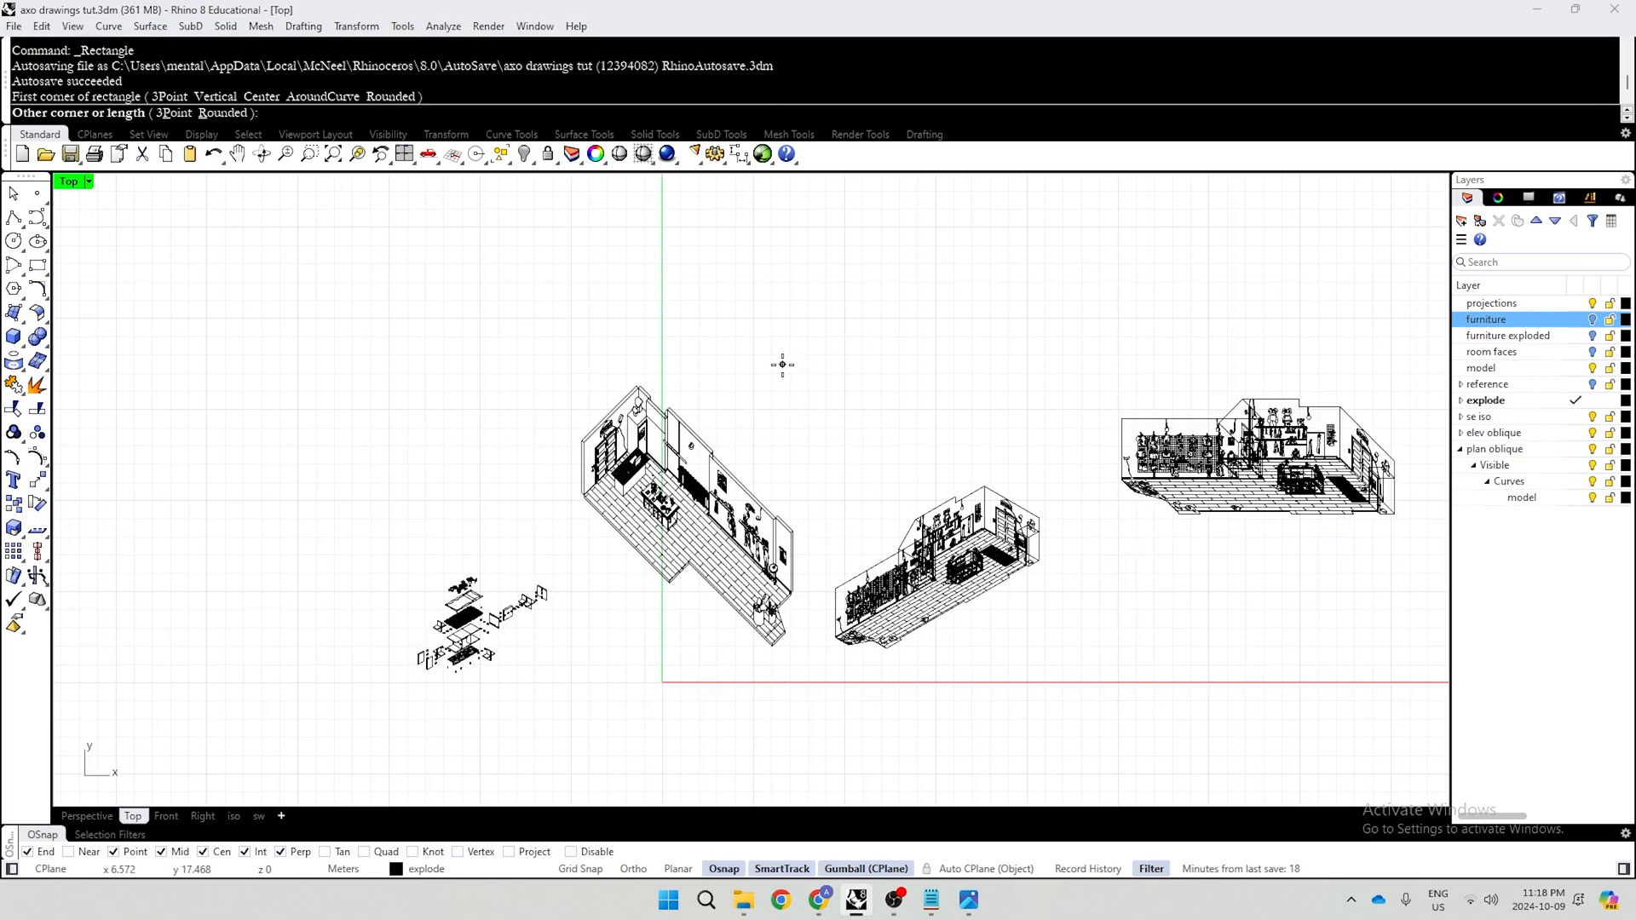
pyautogui.write('24"')
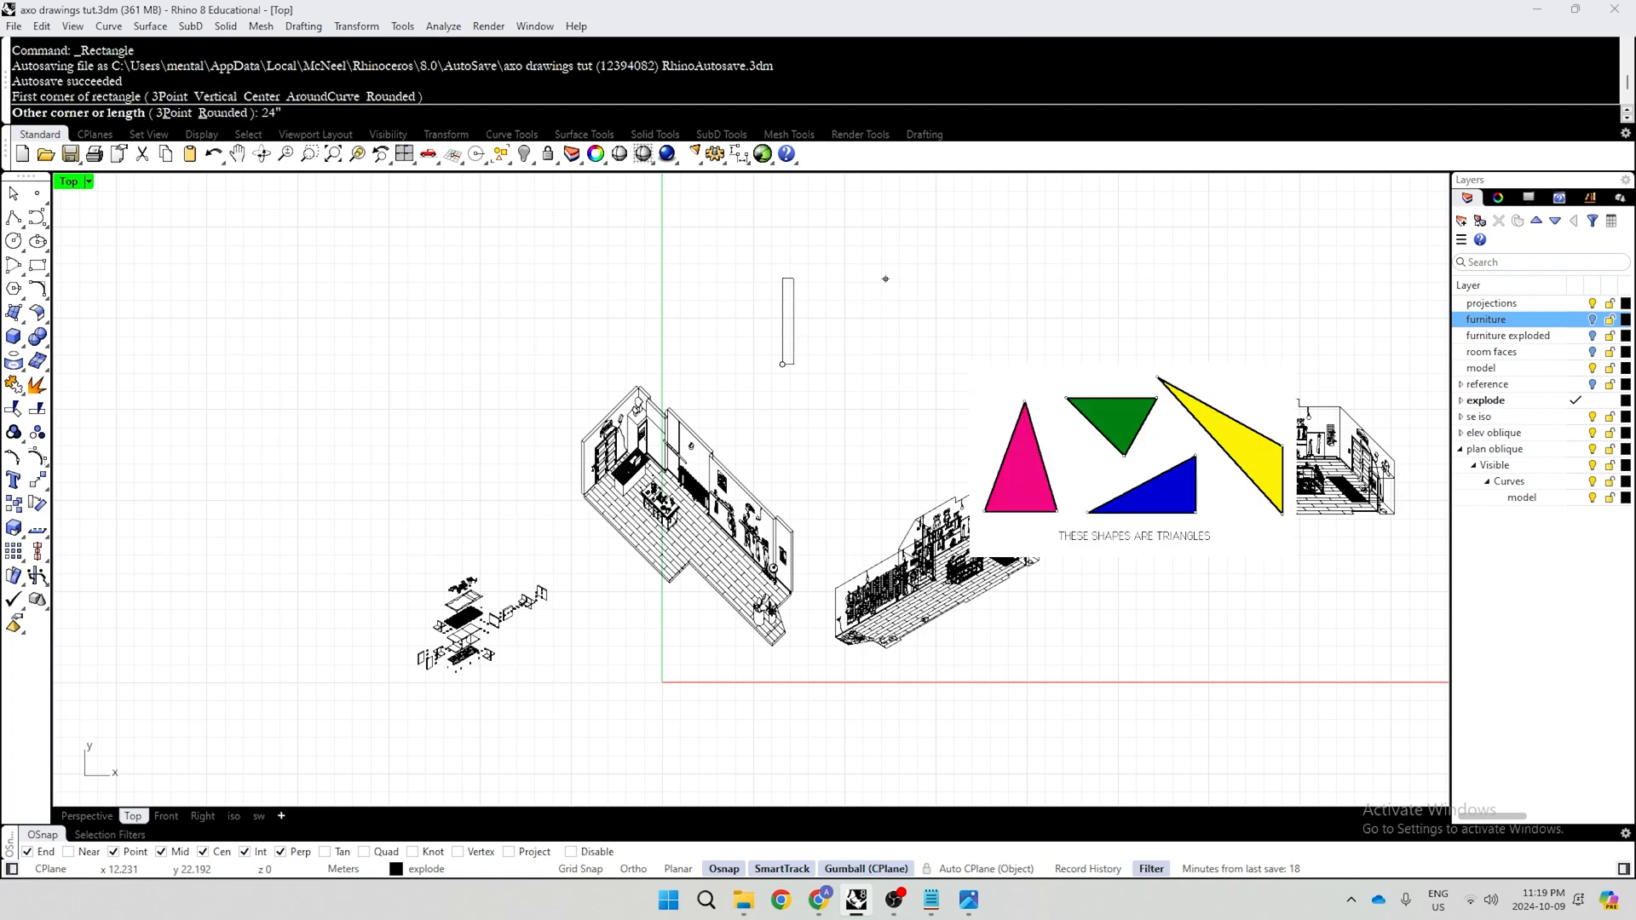
pyautogui.press('Return')
pyautogui.write('36')
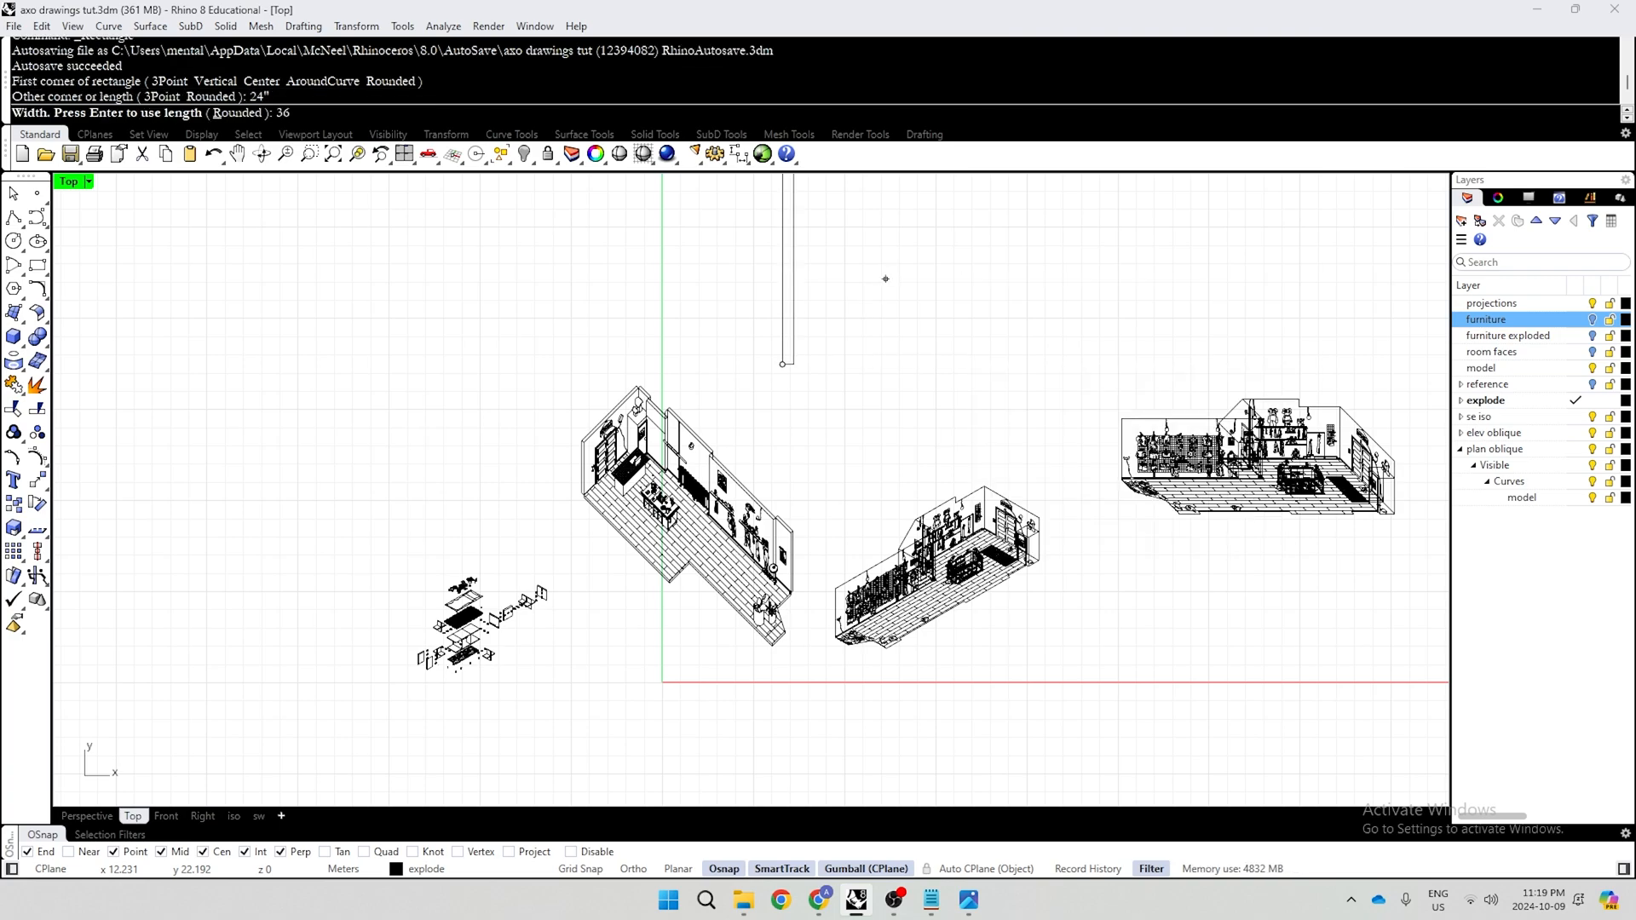
pyautogui.write('"')
pyautogui.press('Return')
# Move the paper rectangle down beside the origin, between the exploded furniture drawing and the plan oblique
pyautogui.moveTo(866, 244); pyautogui.dragTo(727, 439)
pyautogui.moveTo(788, 298); pyautogui.dragTo(788, 623)
pyautogui.moveTo(832, 686); pyautogui.dragTo(644, 686)
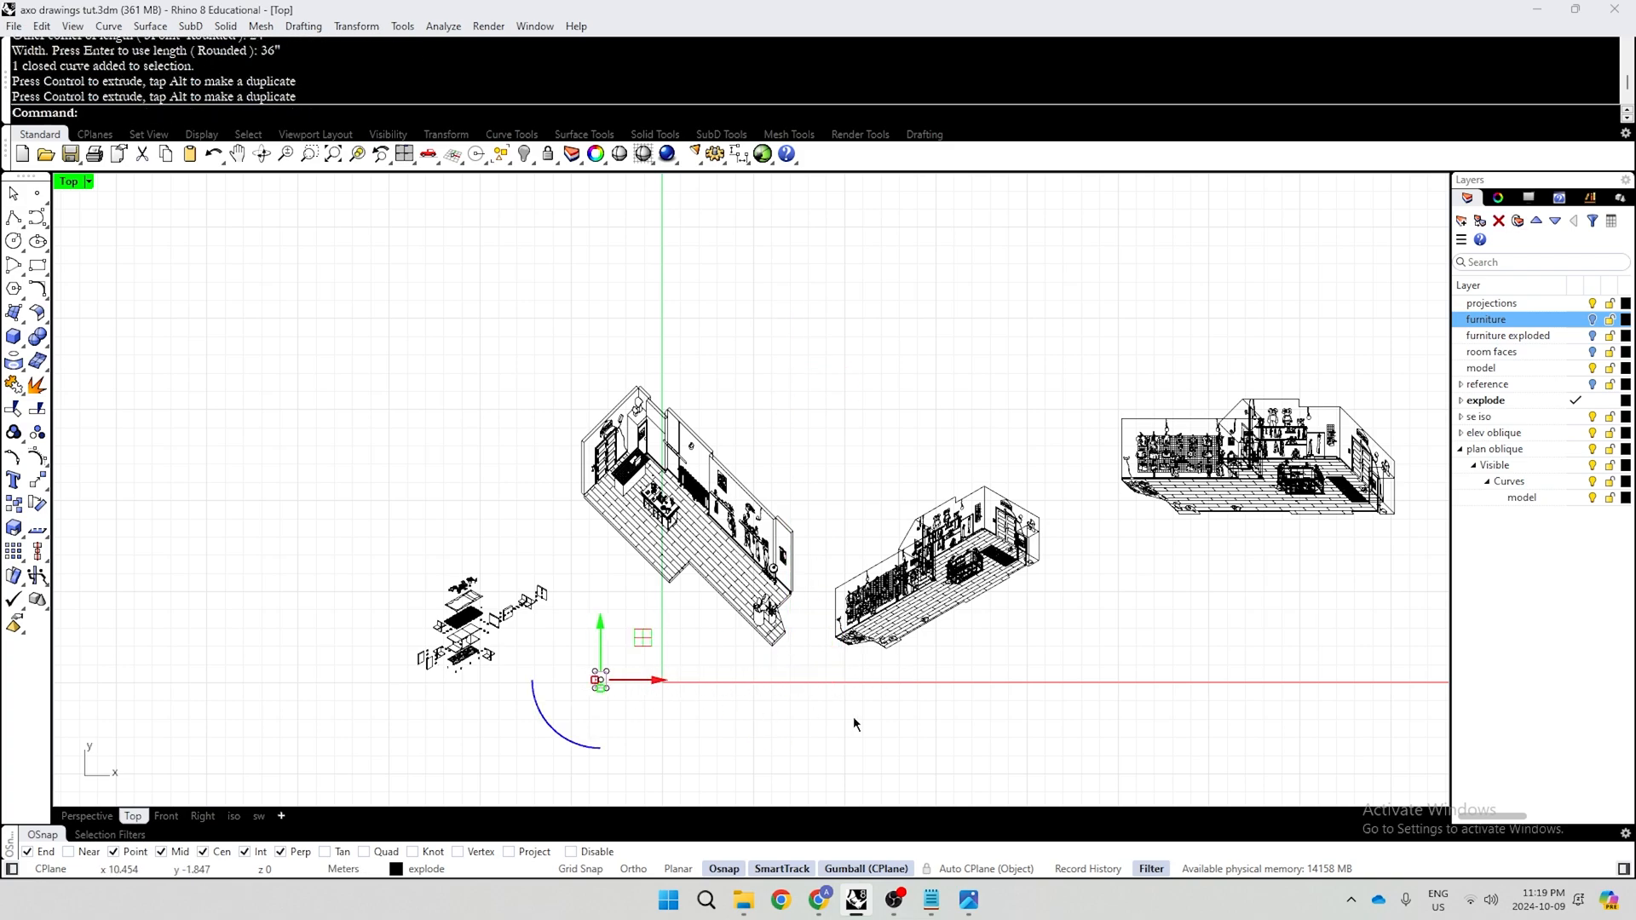
pyautogui.click(853, 718)
pyautogui.scroll(20, 597, 669)
pyautogui.scroll(-10, 682, 579)
pyautogui.scroll(6, 816, 506)
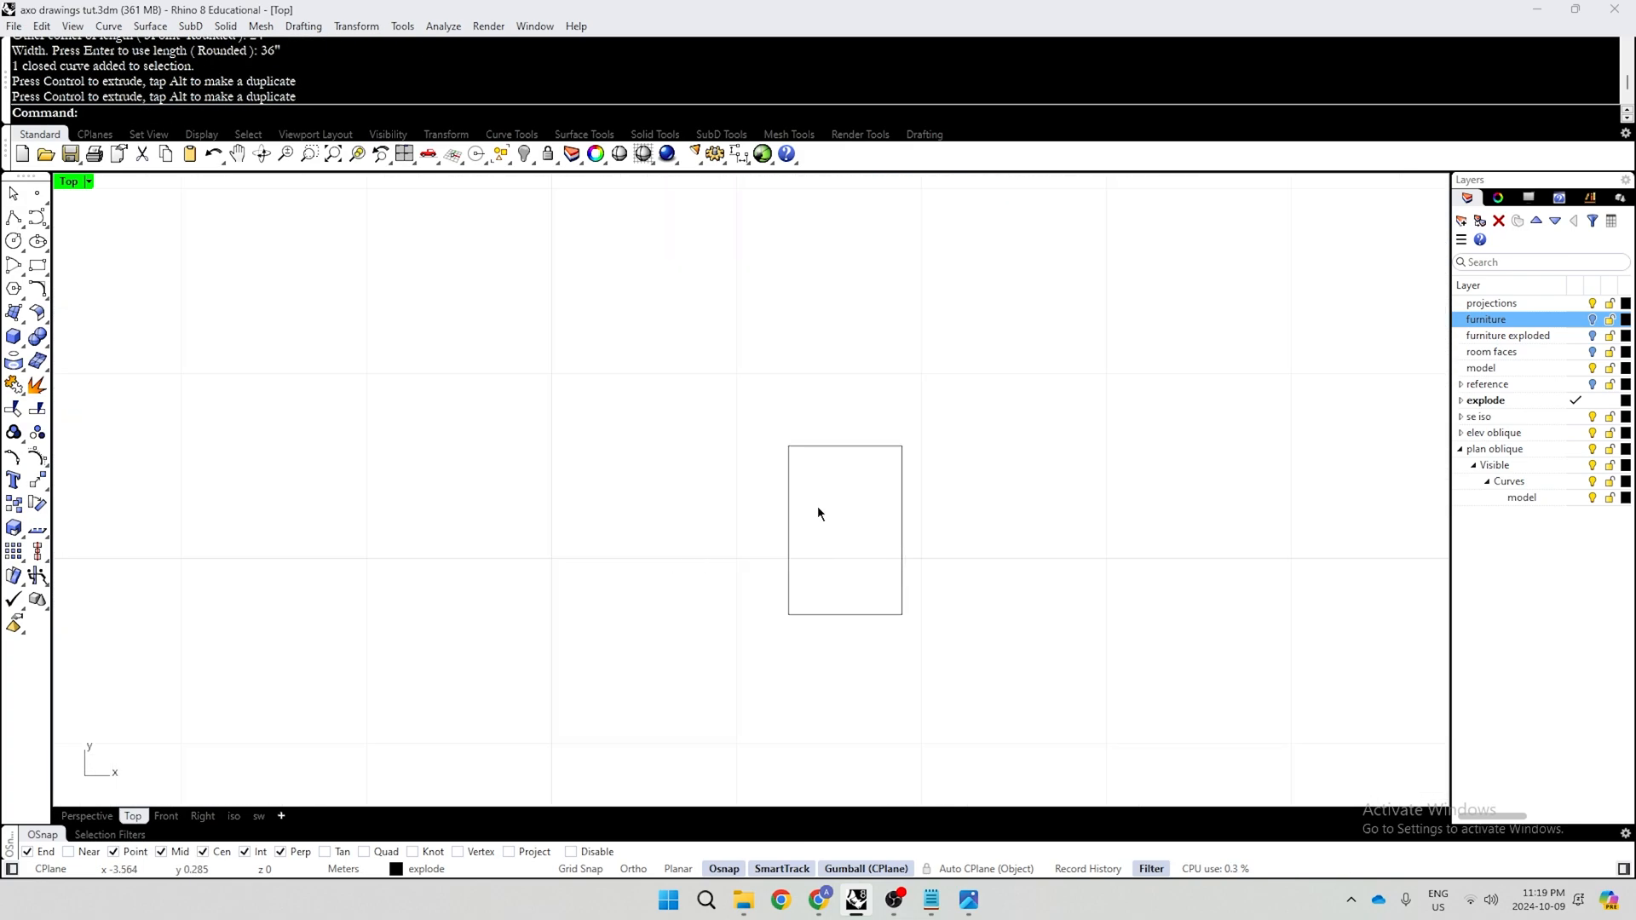
pyautogui.scroll(-5, 693, 432)
pyautogui.moveTo(622, 427); pyautogui.dragTo(792, 535, button='right')
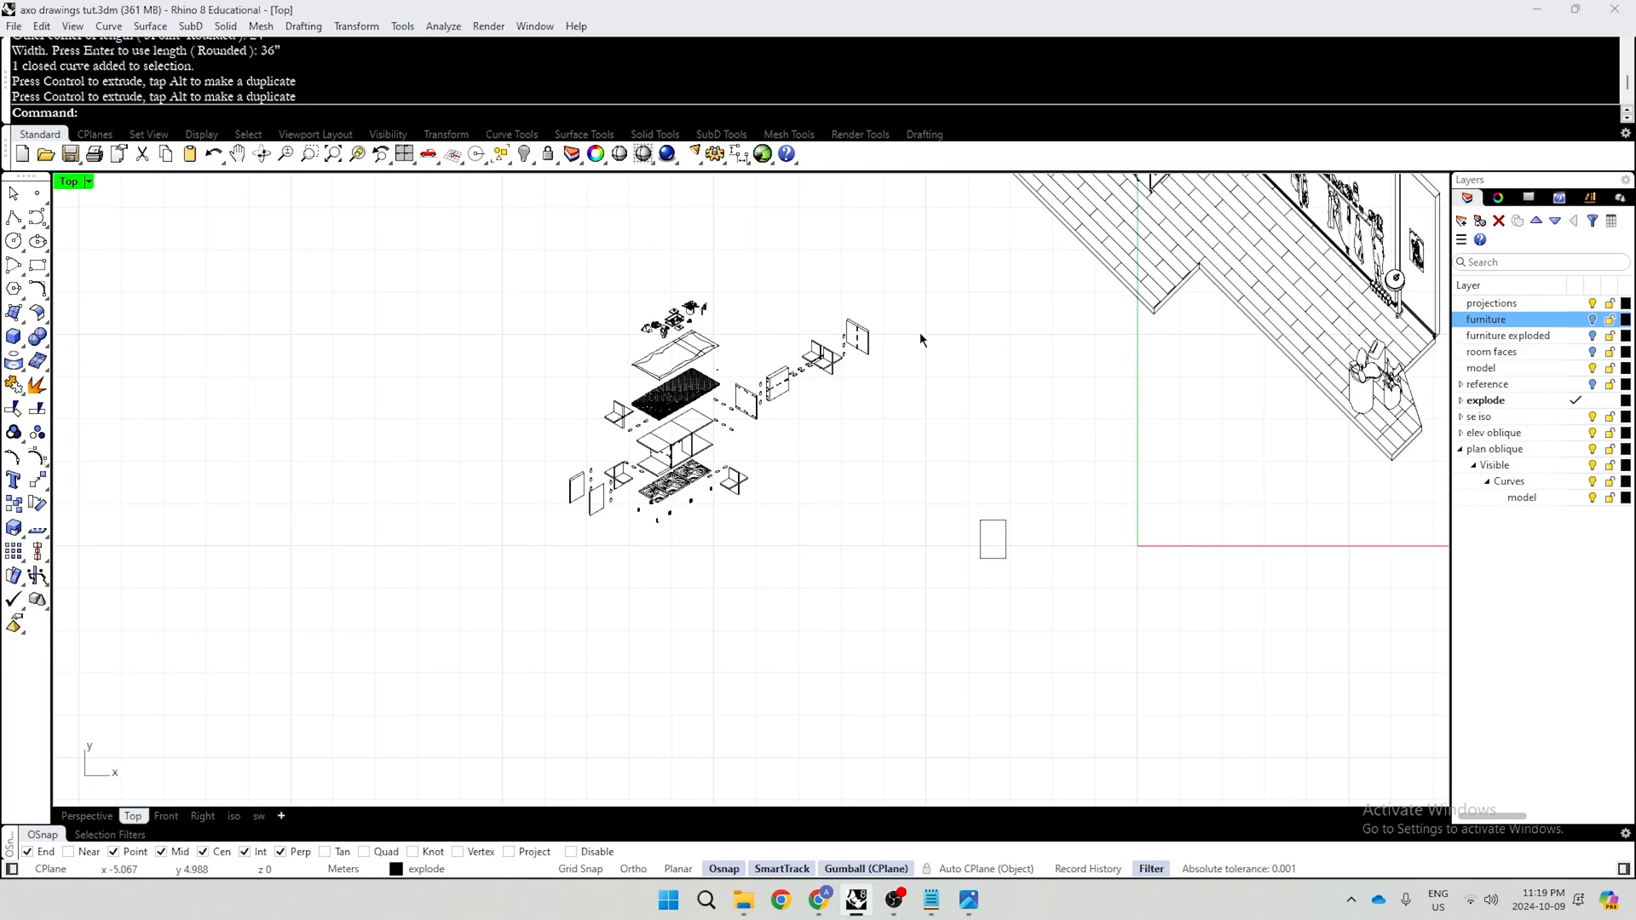
# Try to shift the exploded furniture drawing toward the paper rectangle
pyautogui.moveTo(918, 264); pyautogui.dragTo(464, 628)
pyautogui.moveTo(772, 413)
pyautogui.mouseDown()
pyautogui.moveTo(494, 412)
pyautogui.moveTo(986, 428)
pyautogui.mouseUp()
pyautogui.click(642, 517)
pyautogui.click(554, 369)
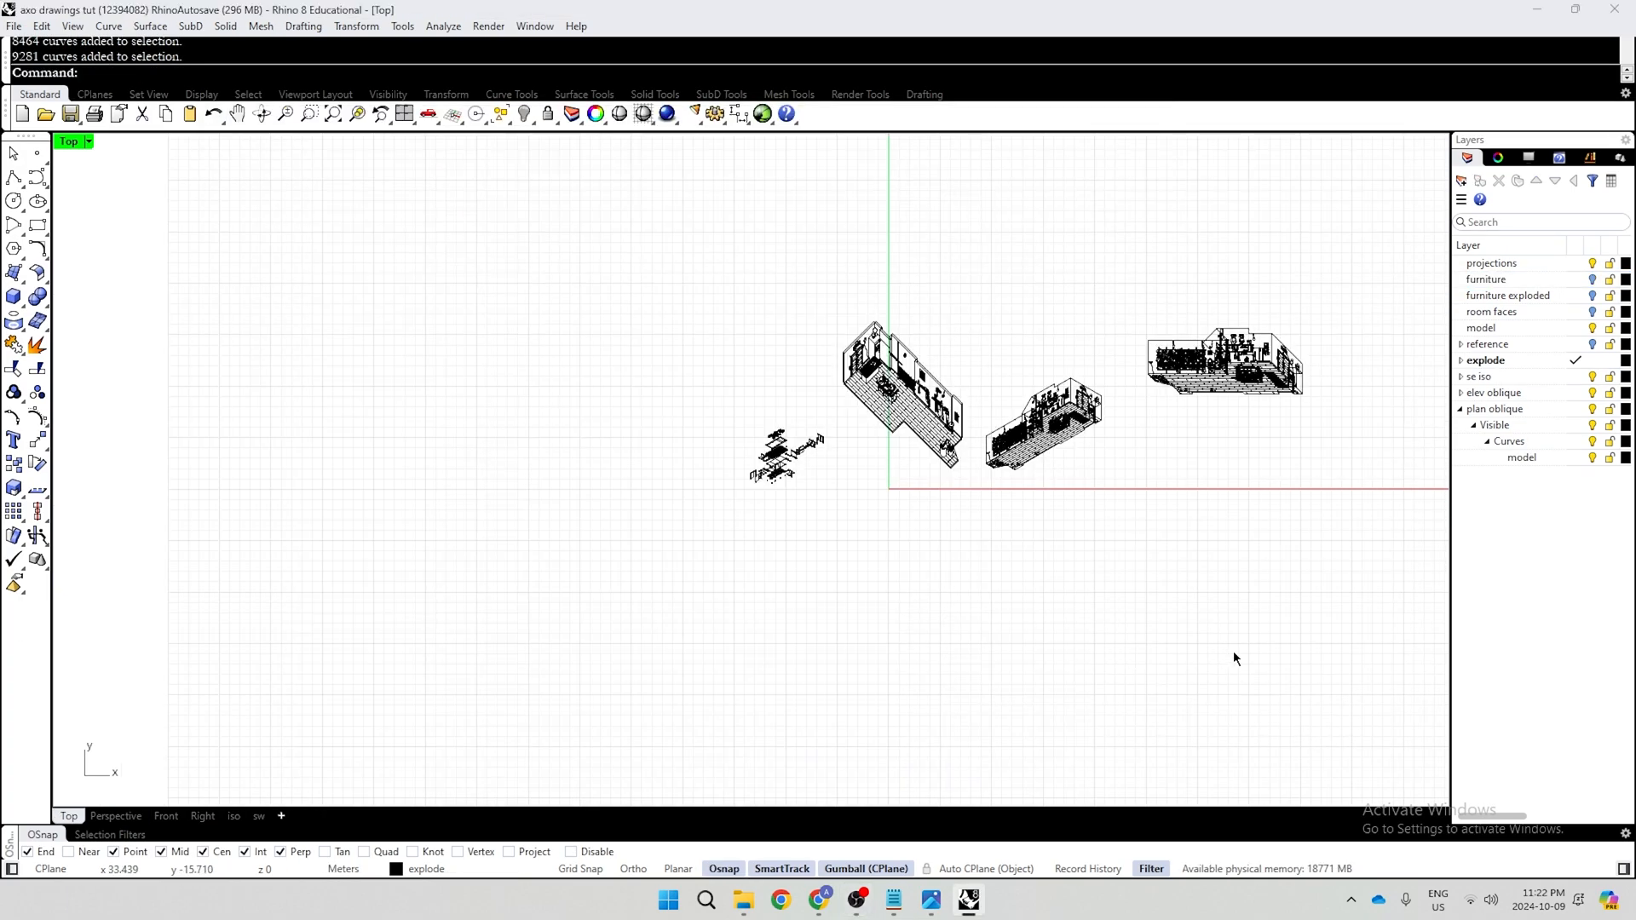
# Examine the exploded furniture drawing in the recovered file and check whether it selects as one group
pyautogui.scroll(5, 783, 432)
pyautogui.click(797, 494)
pyautogui.scroll(4, 839, 486)
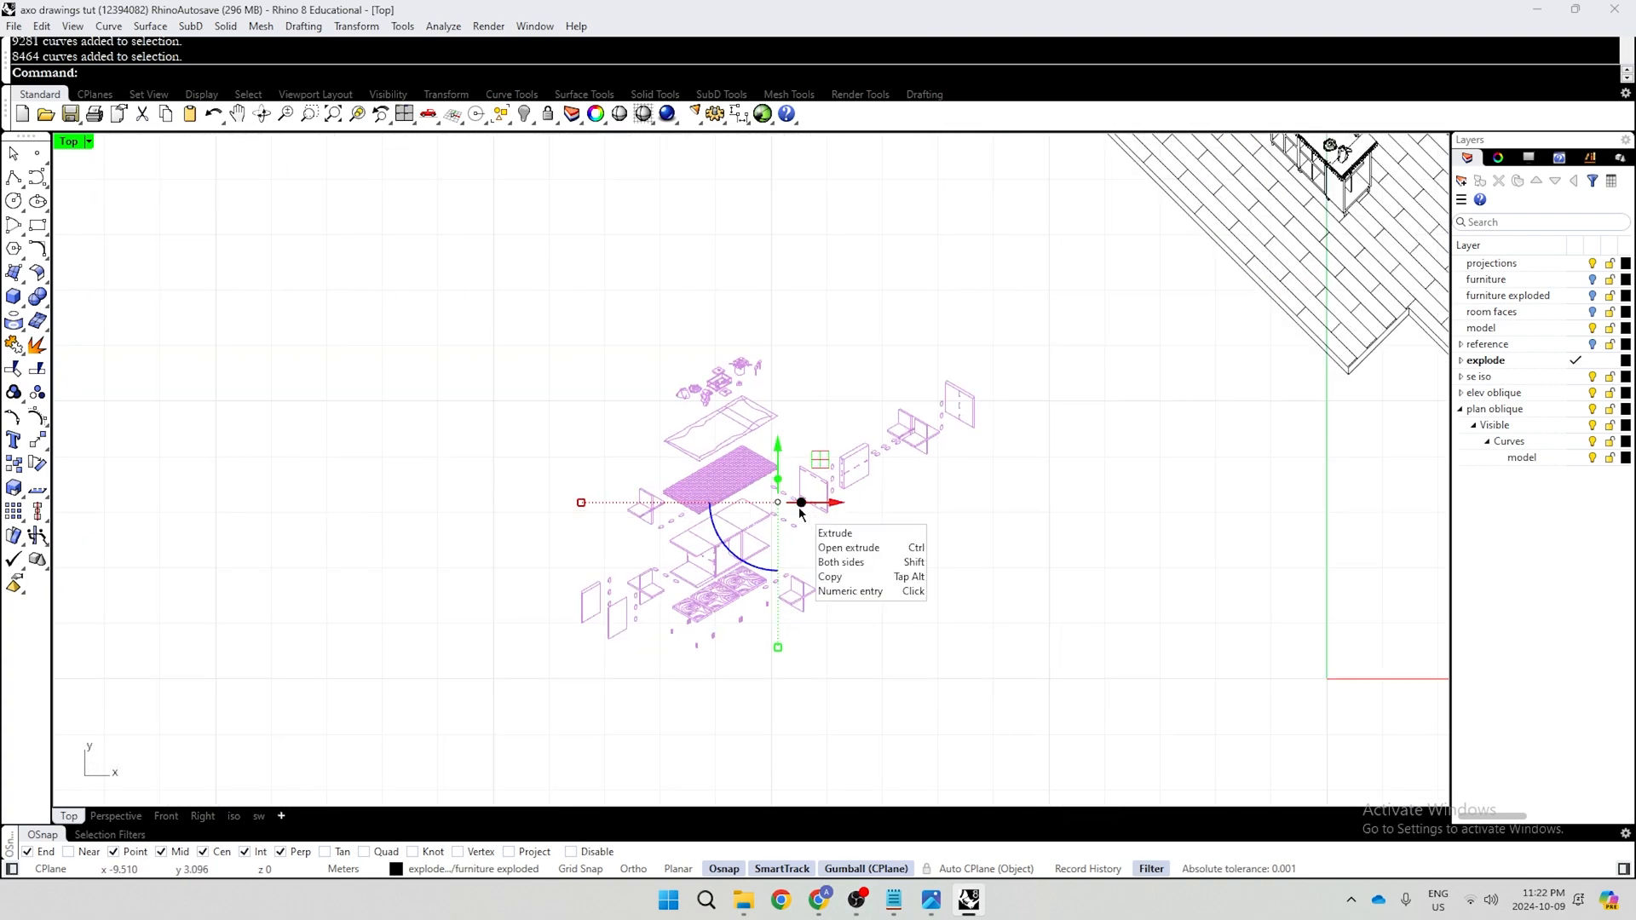
pyautogui.click(1050, 707)
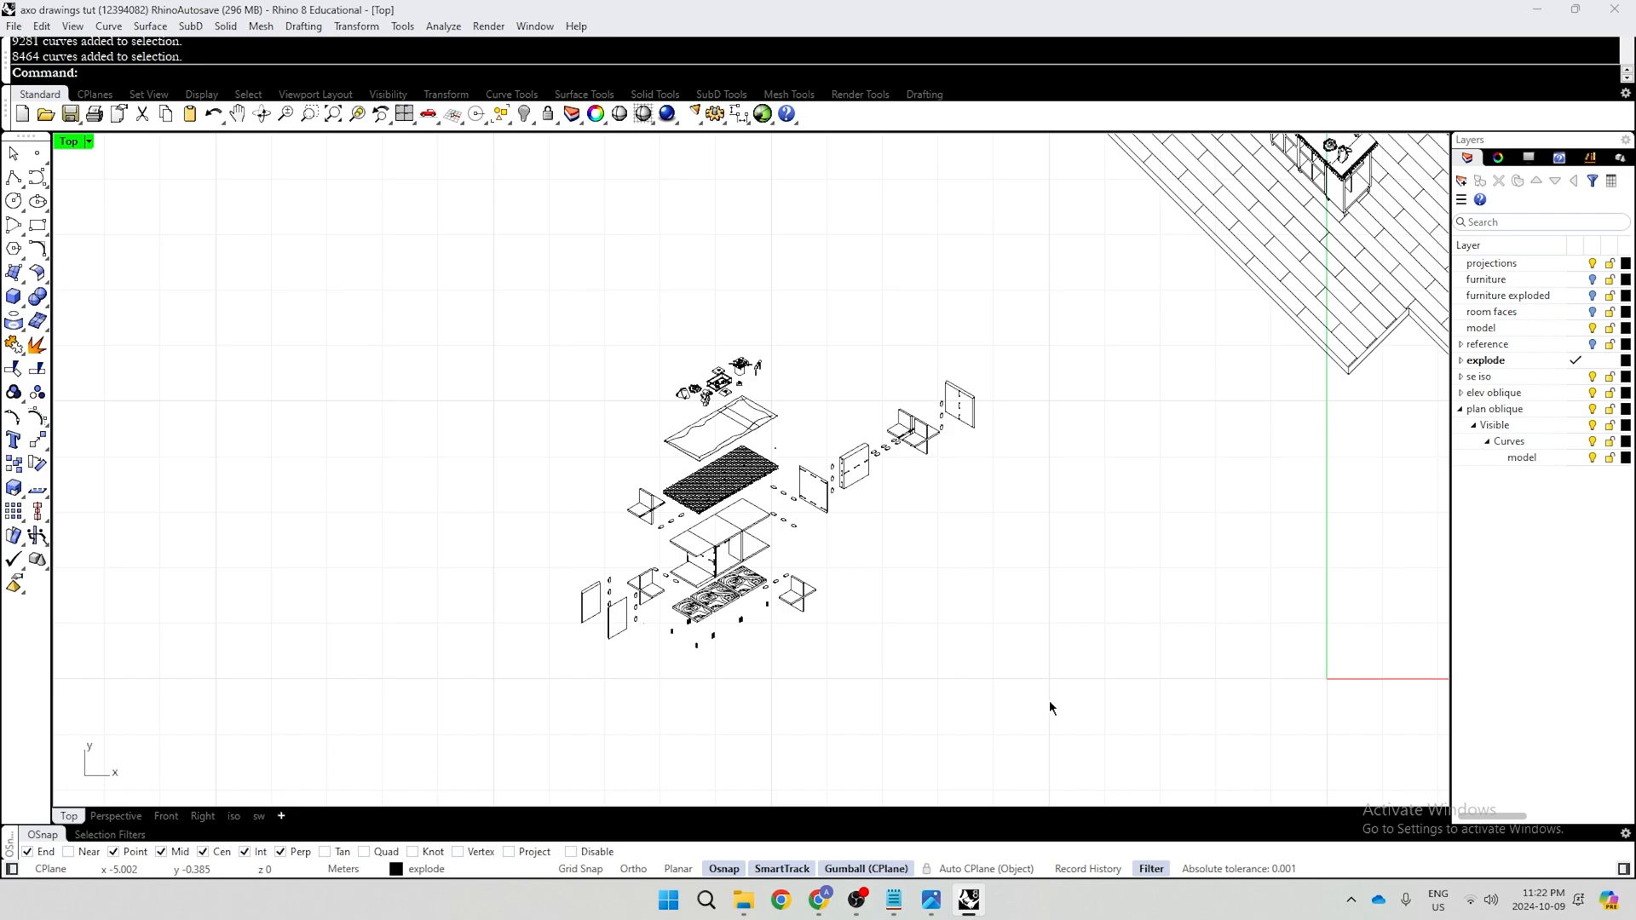
pyautogui.scroll(3, 881, 413)
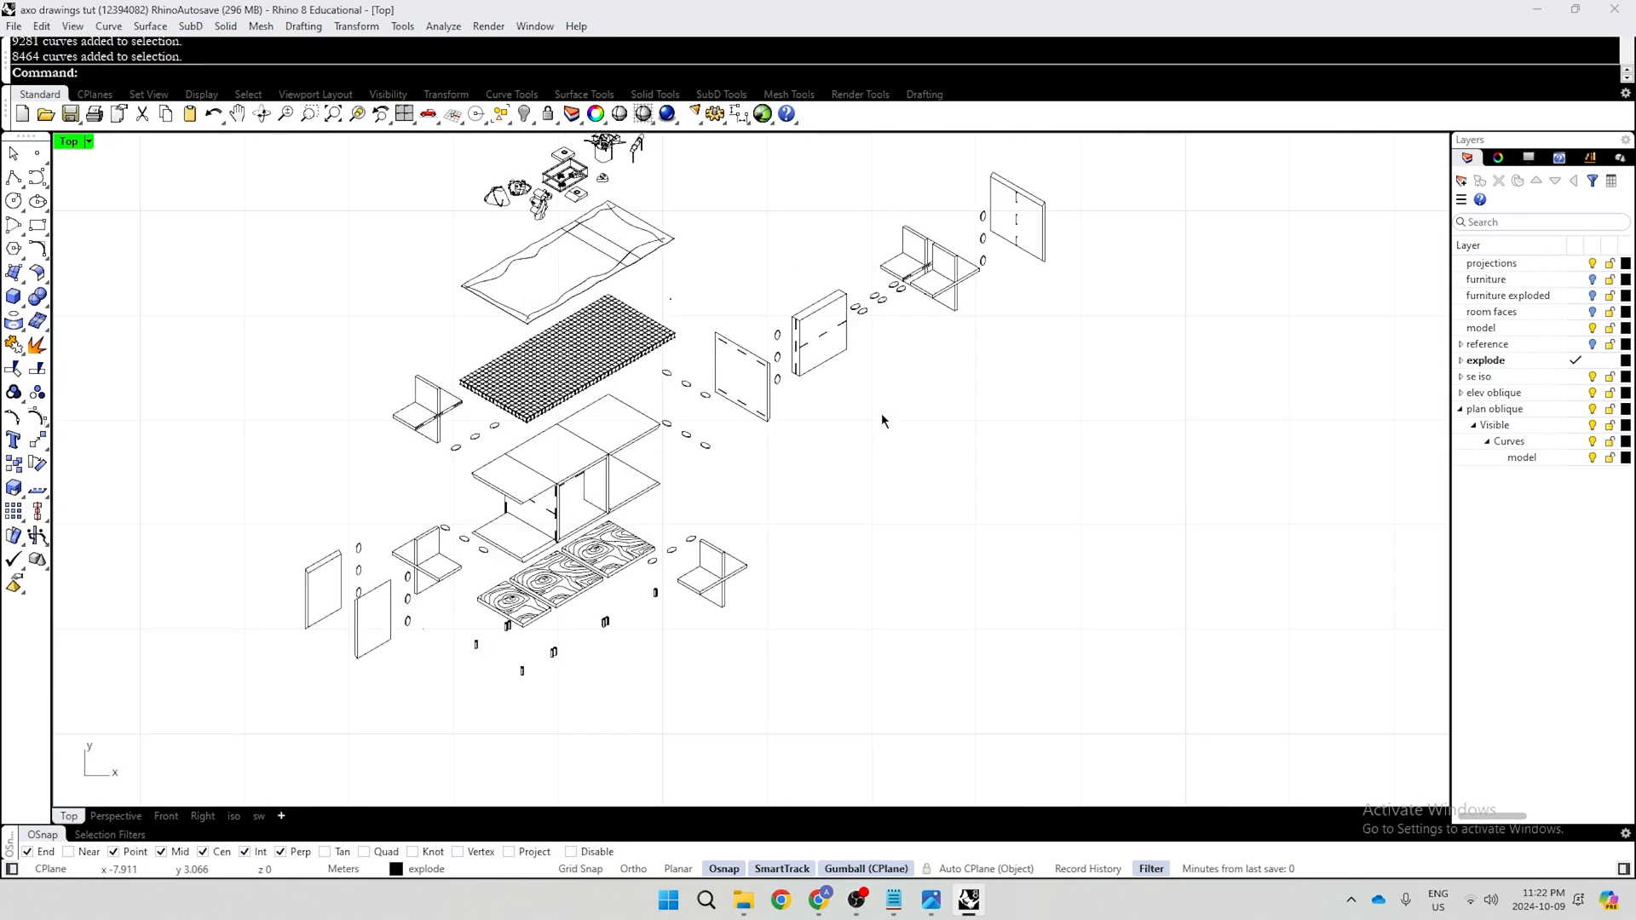
pyautogui.click(719, 388)
pyautogui.click(850, 533)
pyautogui.scroll(-5, 840, 503)
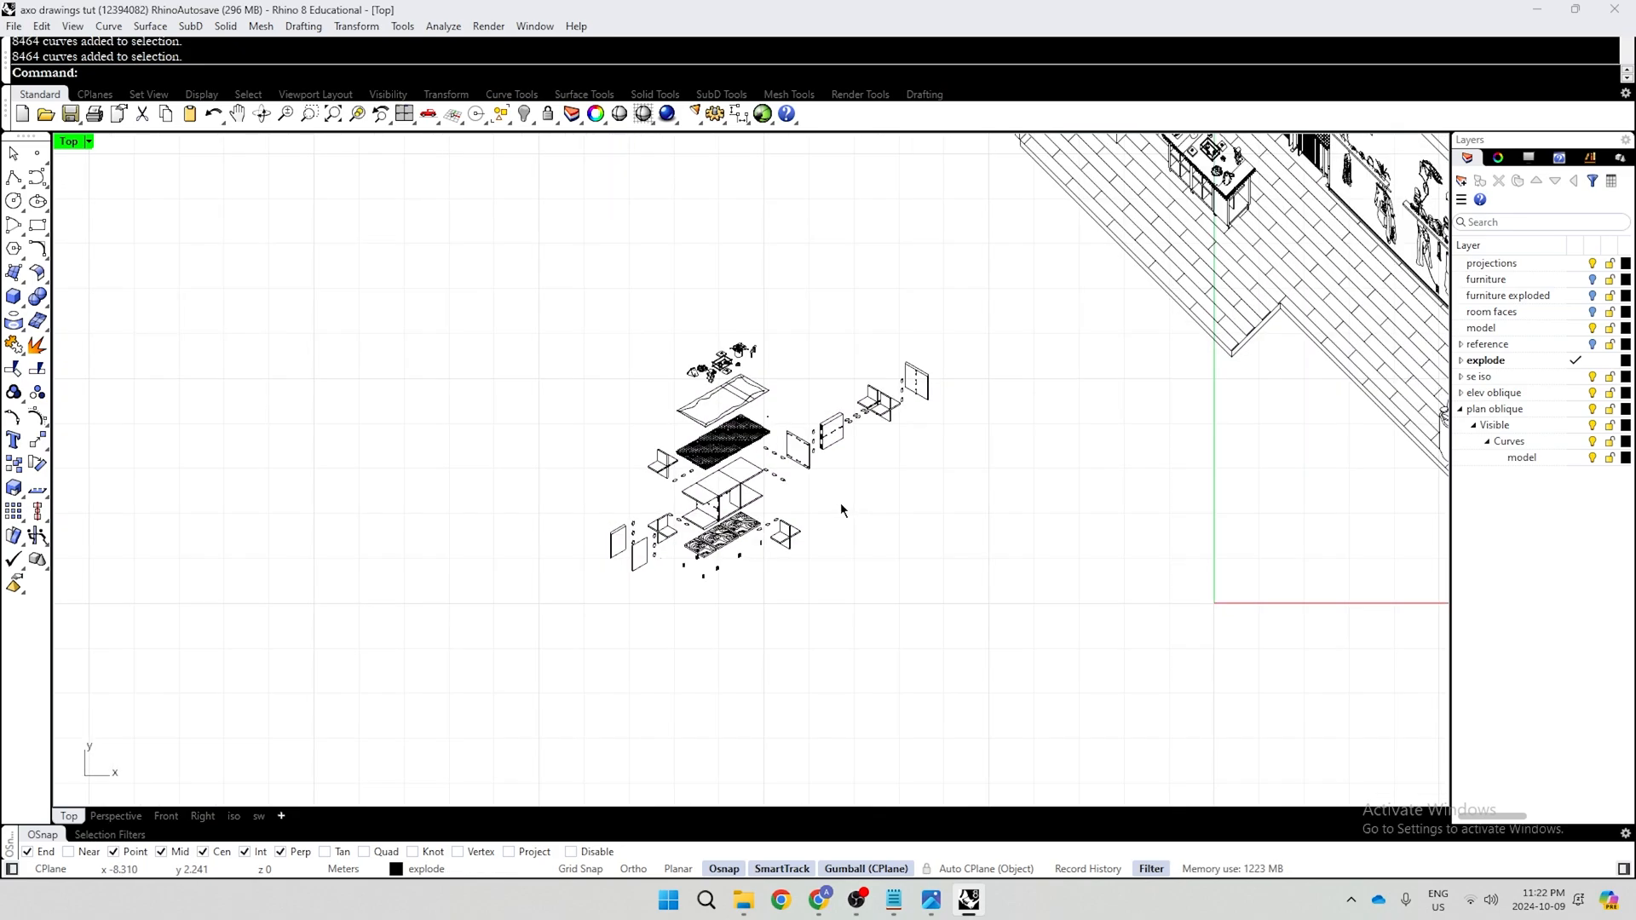
pyautogui.scroll(4, 872, 423)
pyautogui.click(832, 433)
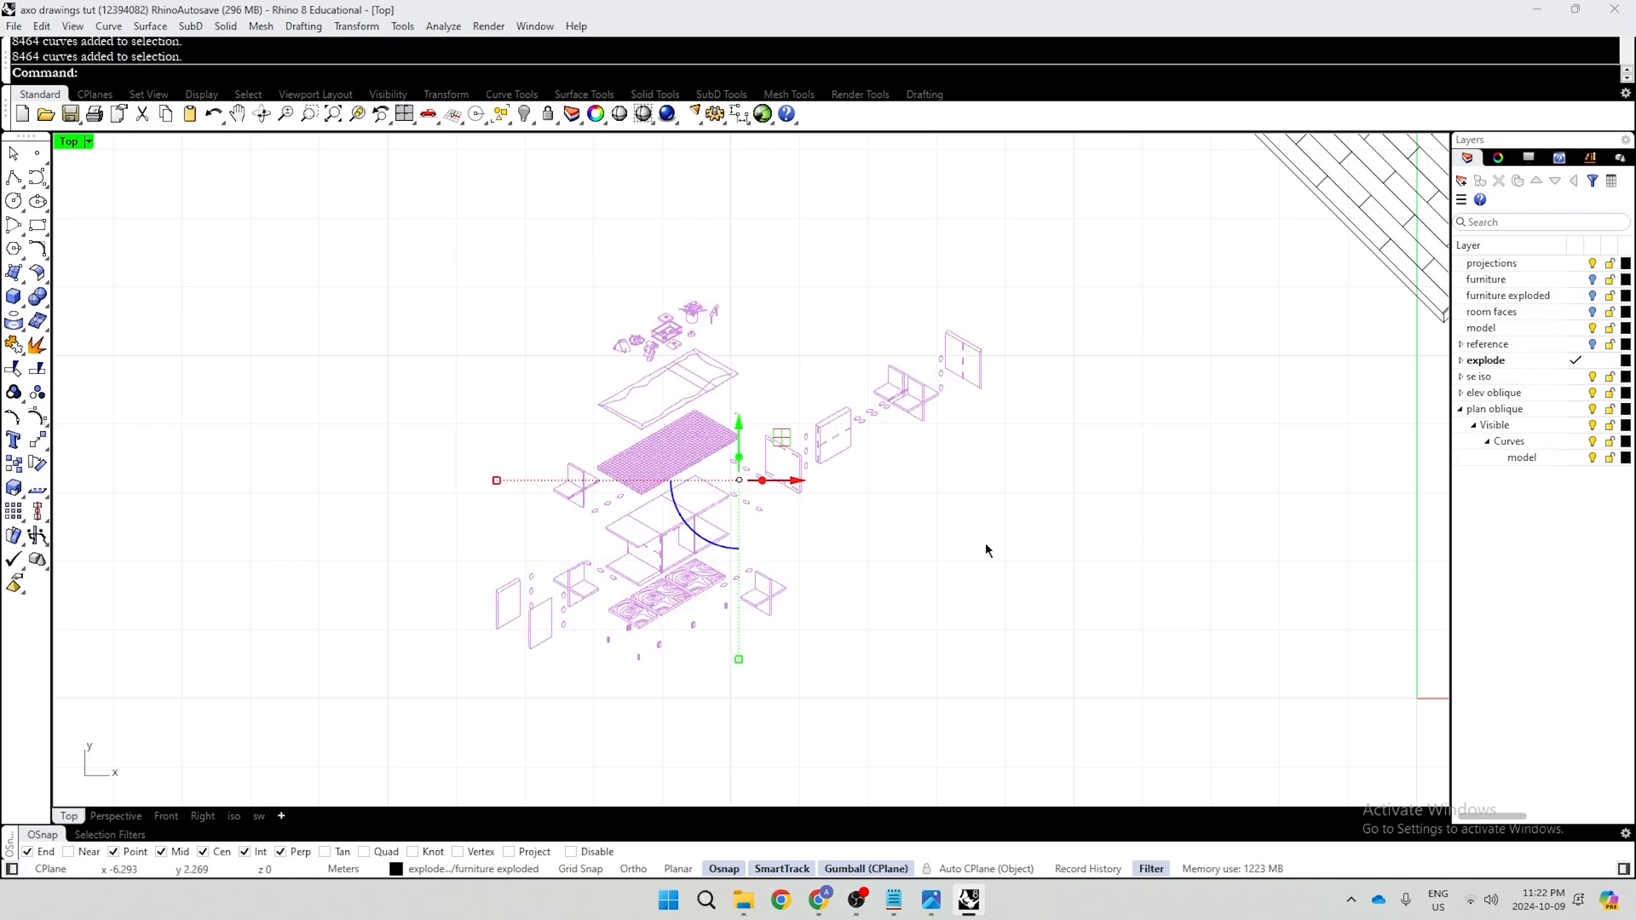
pyautogui.click(985, 547)
# Draw a 24" by 36" paper rectangle near the origin, below the plan oblique drawing
pyautogui.scroll(-10, 906, 480)
pyautogui.moveTo(1008, 515); pyautogui.dragTo(787, 521, button='right')
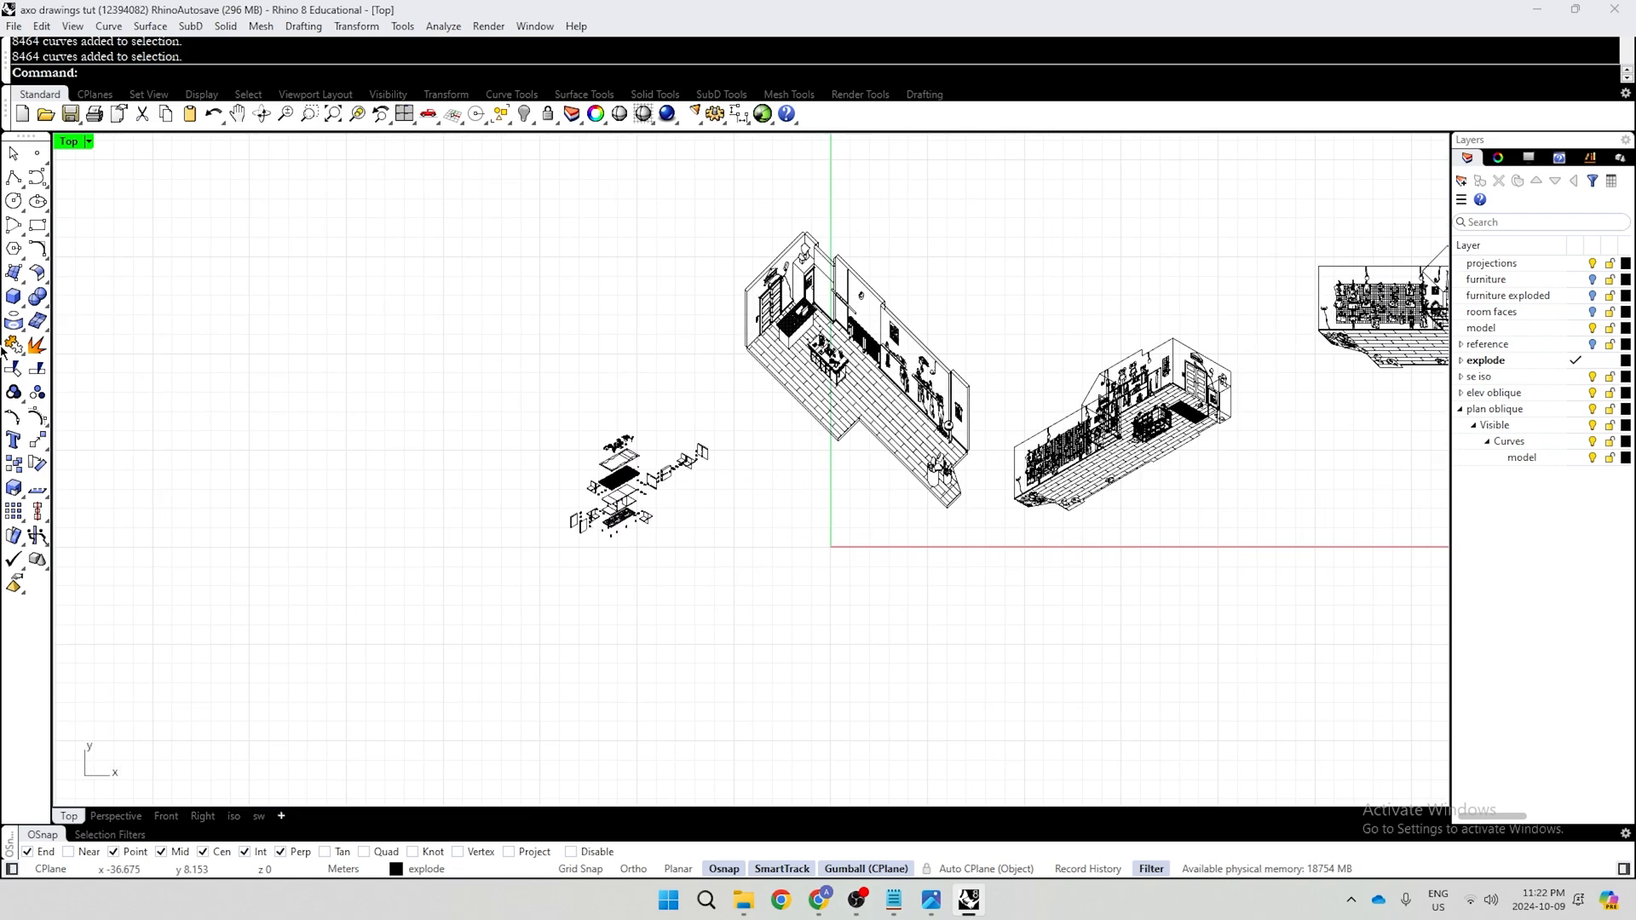
pyautogui.click(36, 225)
pyautogui.moveTo(930, 518); pyautogui.dragTo(824, 491, button='right')
pyautogui.scroll(3, 823, 491)
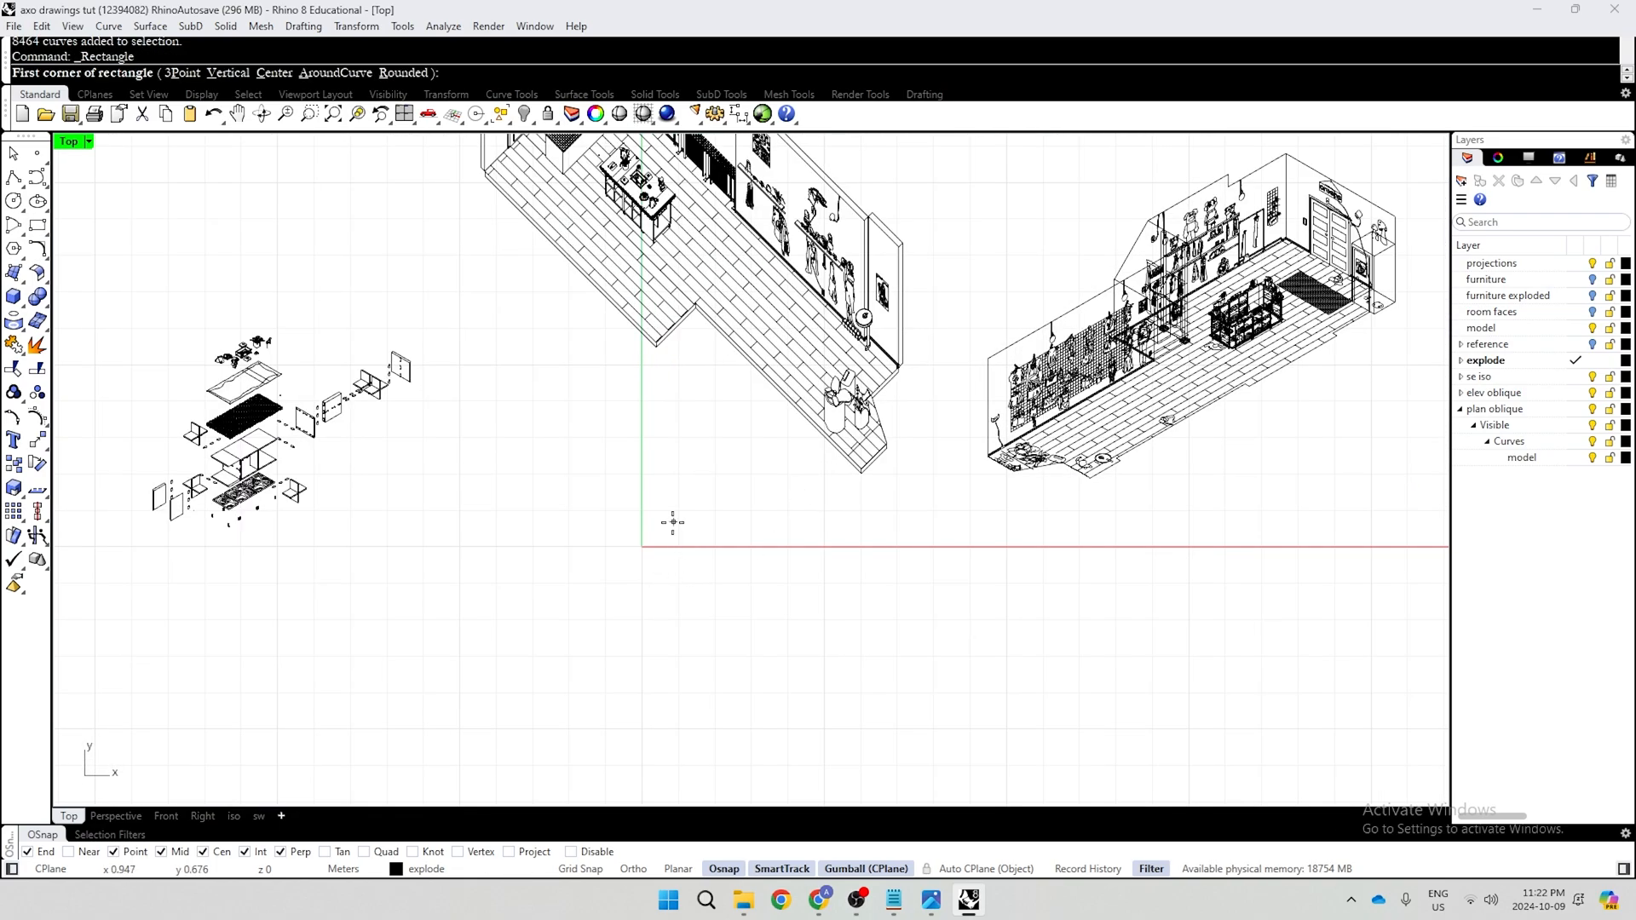
pyautogui.click(671, 522)
pyautogui.write('24')
pyautogui.press('Return')
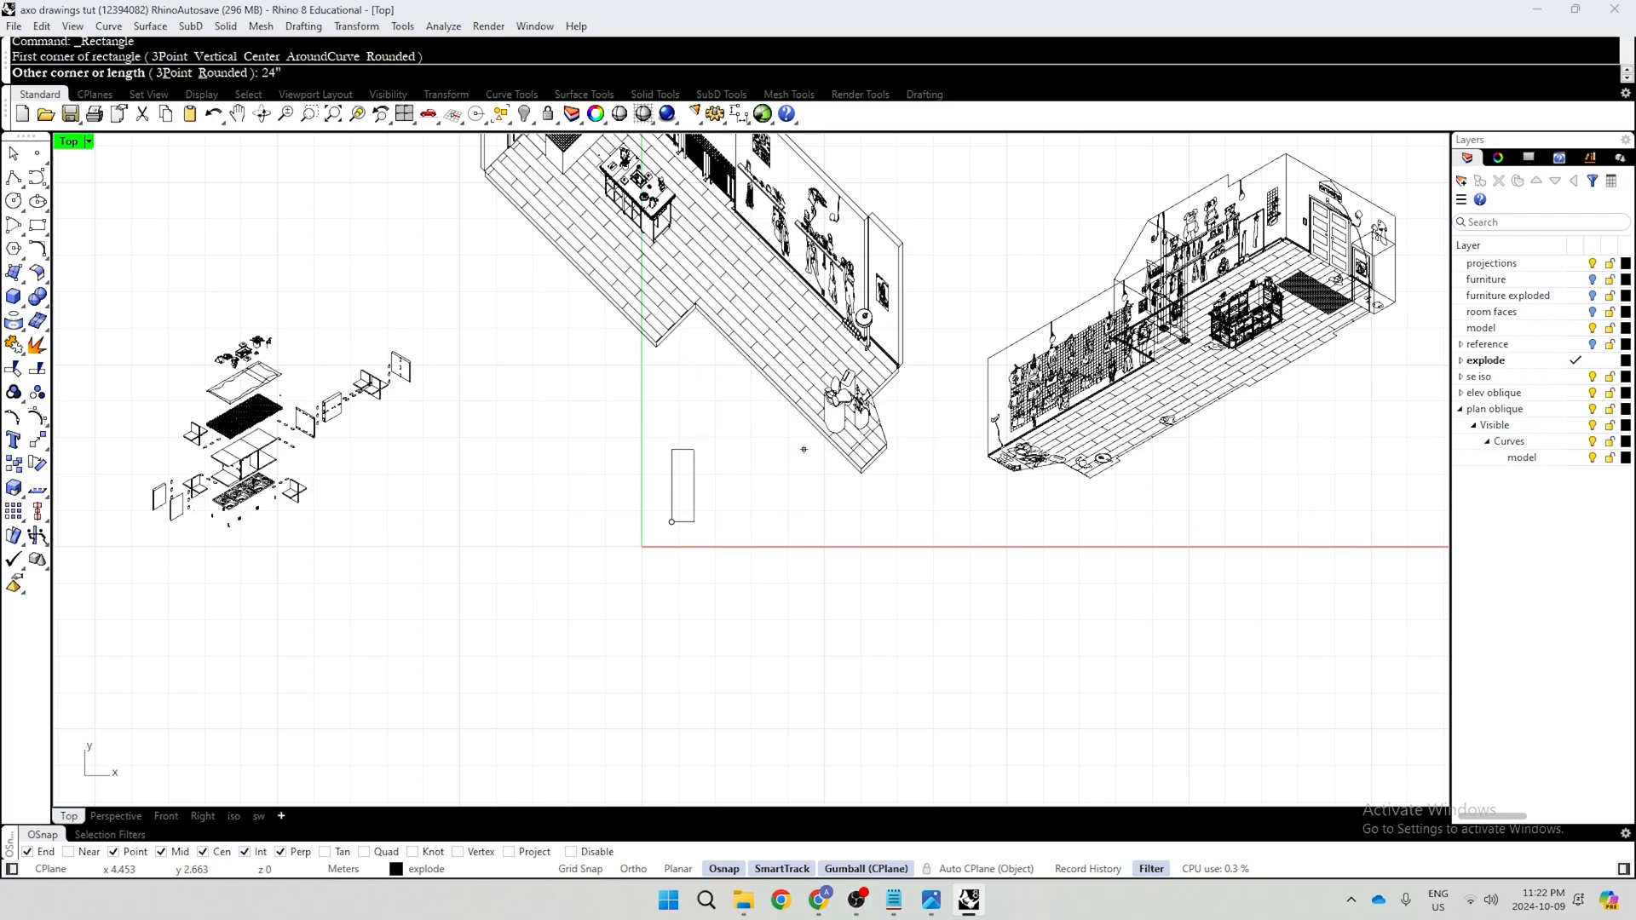
pyautogui.write('36')
pyautogui.press('Return')
# Copy the exploded furniture drawing along the x-axis, placing the duplicate between the original and the paper rectangle
pyautogui.scroll(-6, 853, 580)
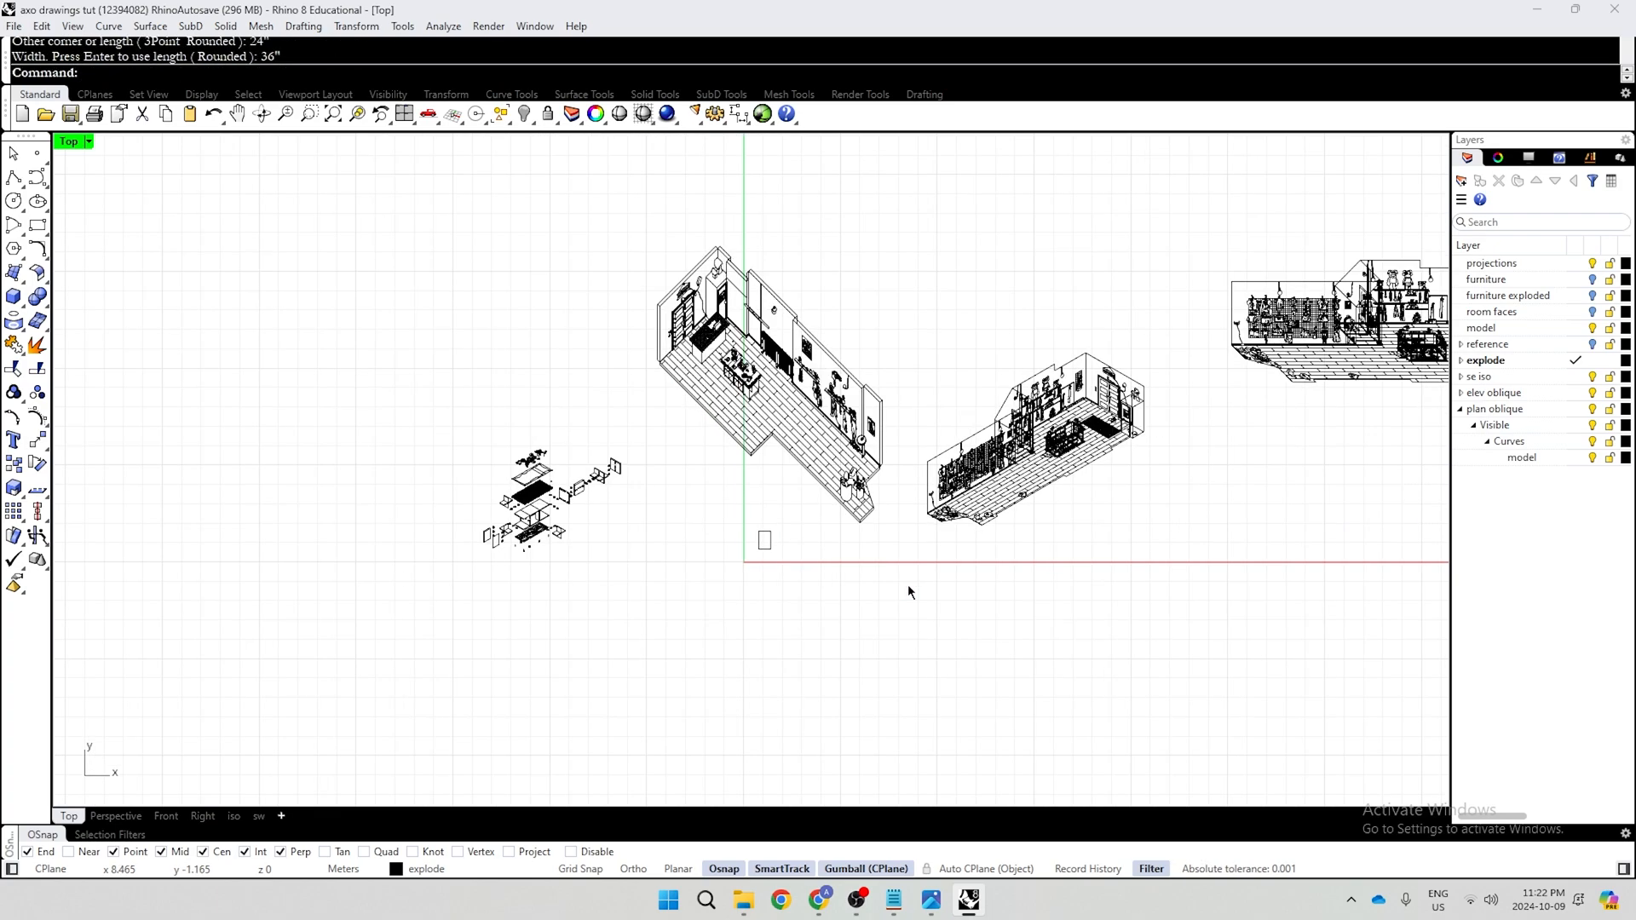
pyautogui.scroll(8, 627, 577)
pyautogui.click(489, 405)
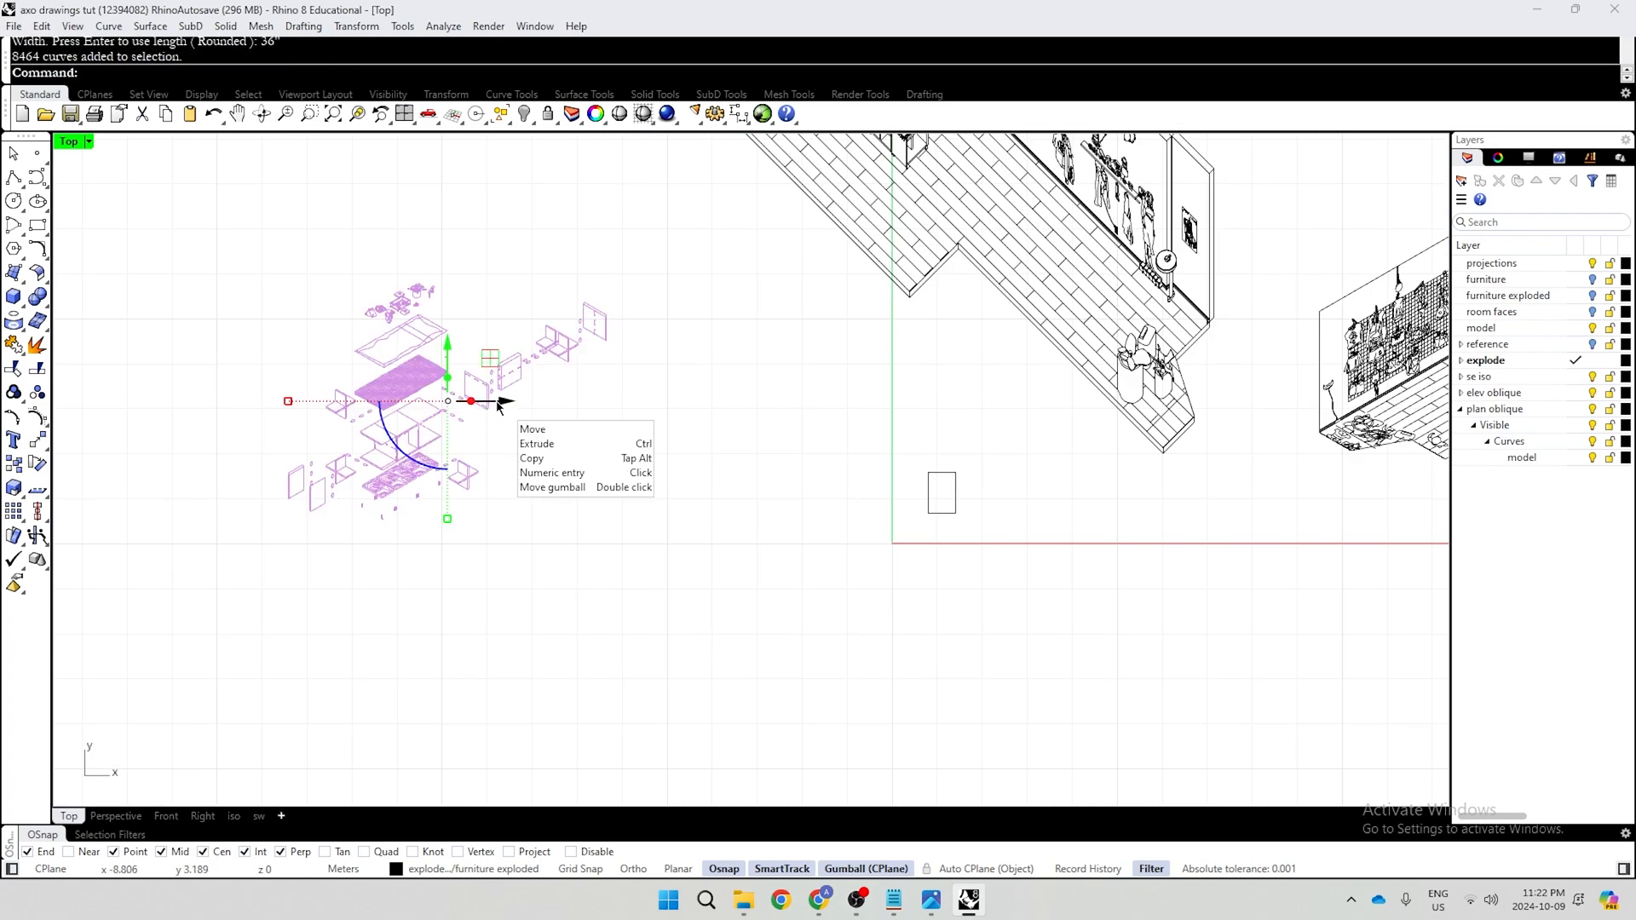
pyautogui.press('alt')
pyautogui.moveTo(503, 405); pyautogui.dragTo(851, 432)
pyautogui.scroll(-4, 887, 593)
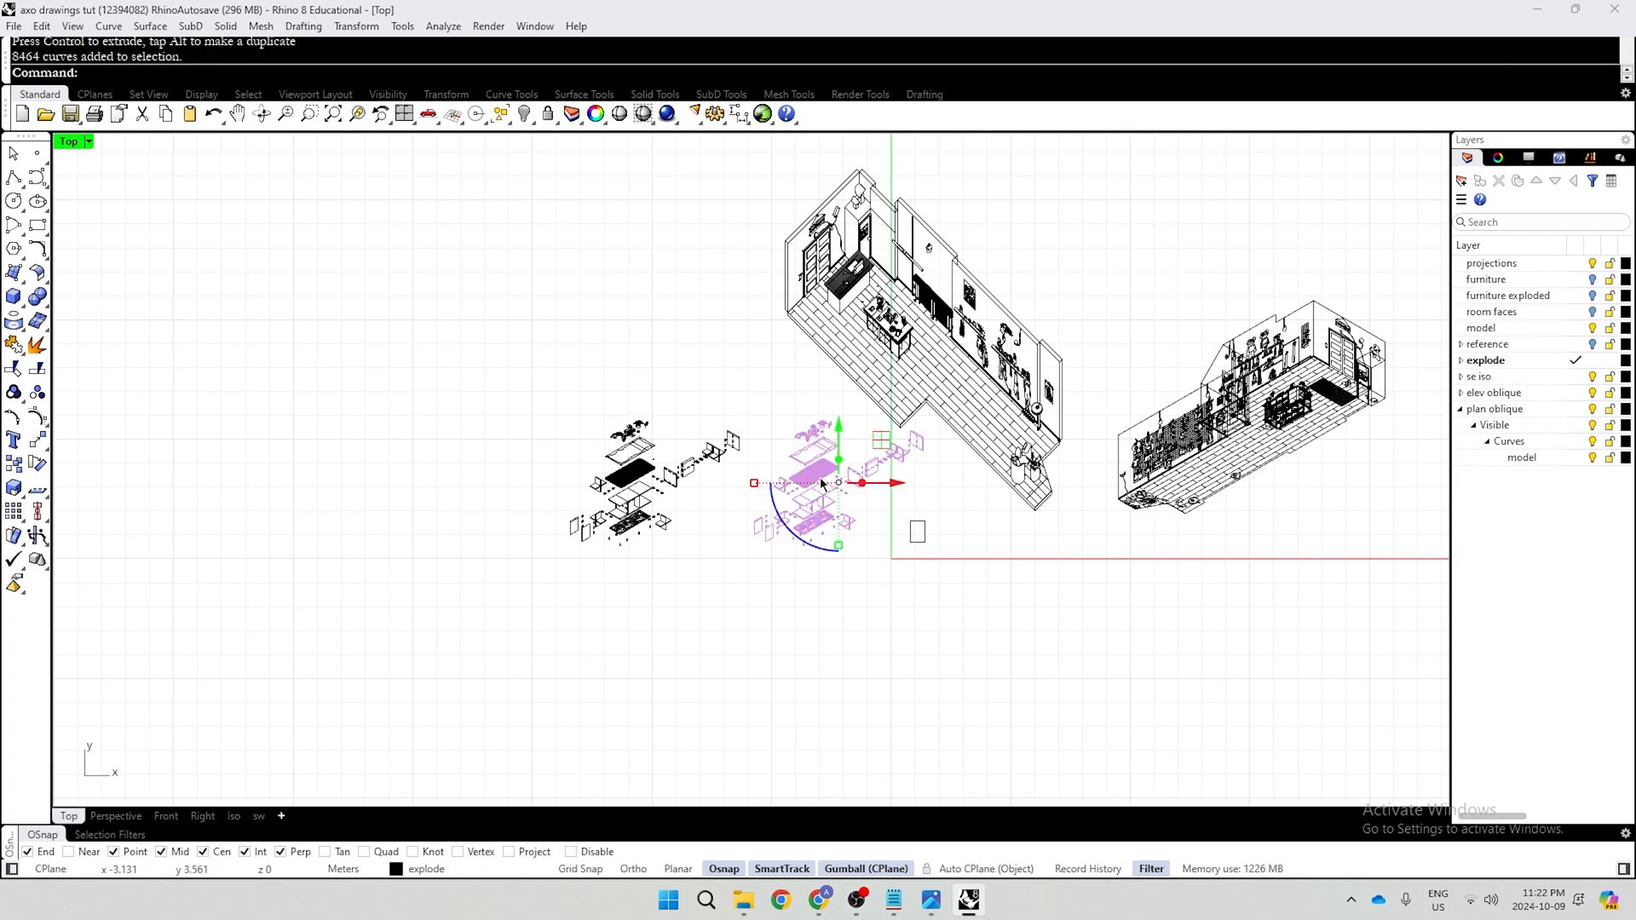
# Consult the assignment brief for the allowed scales and scale the copied exploded drawing by a factor of 0.25
pyautogui.hotkey('alt', 'Tab')
pyautogui.click(993, 464)
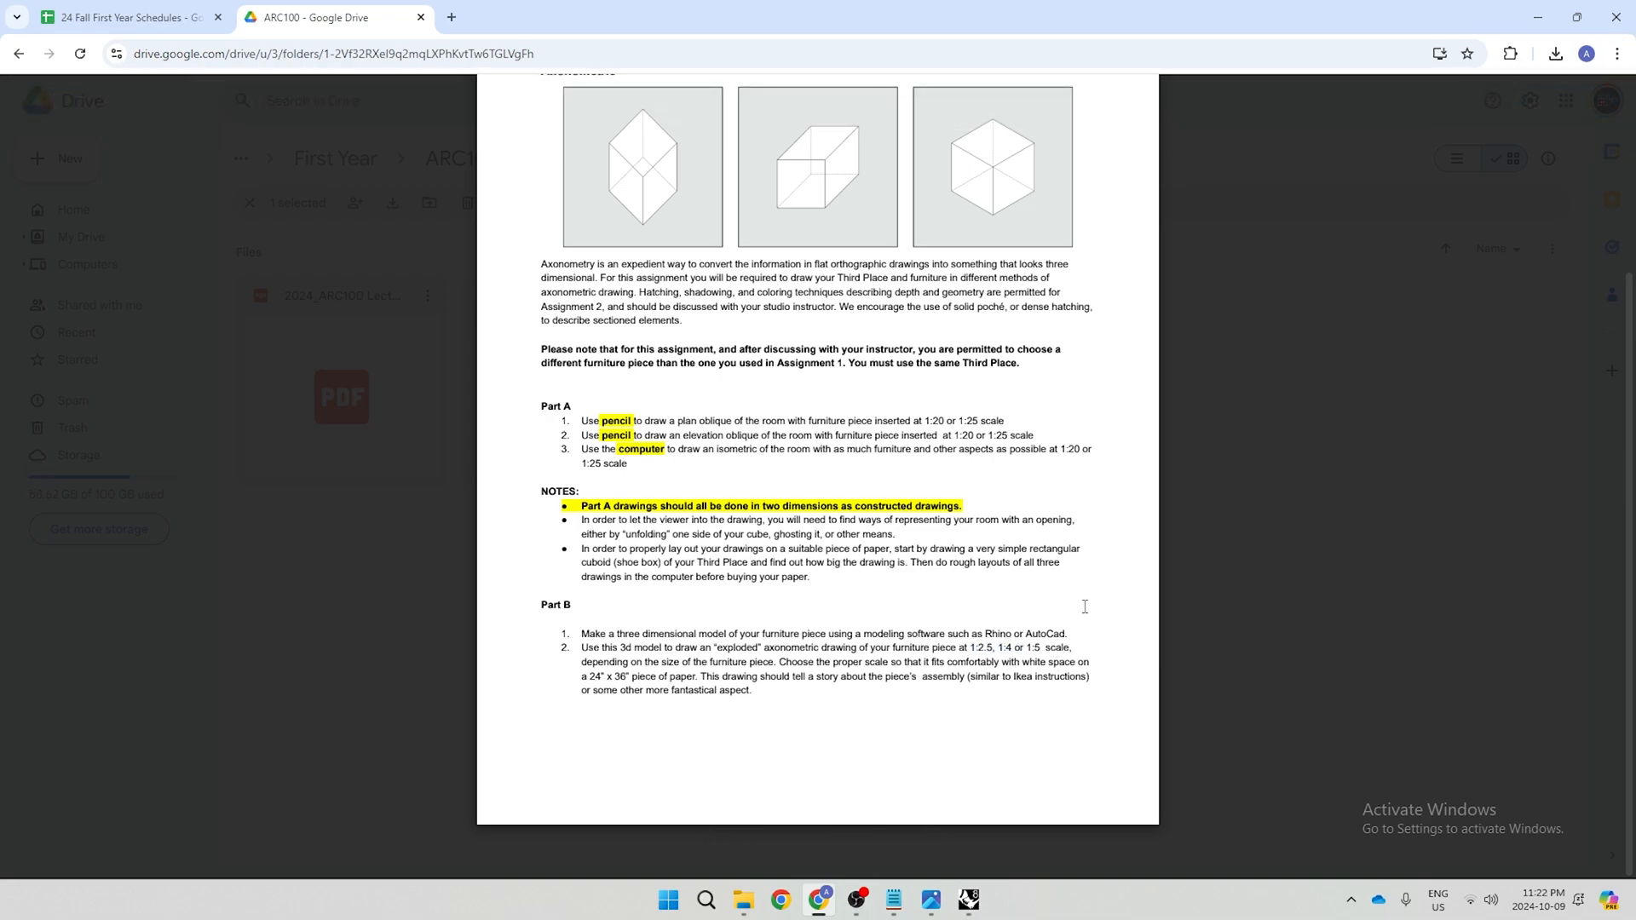
pyautogui.hotkey('alt', 'Tab')
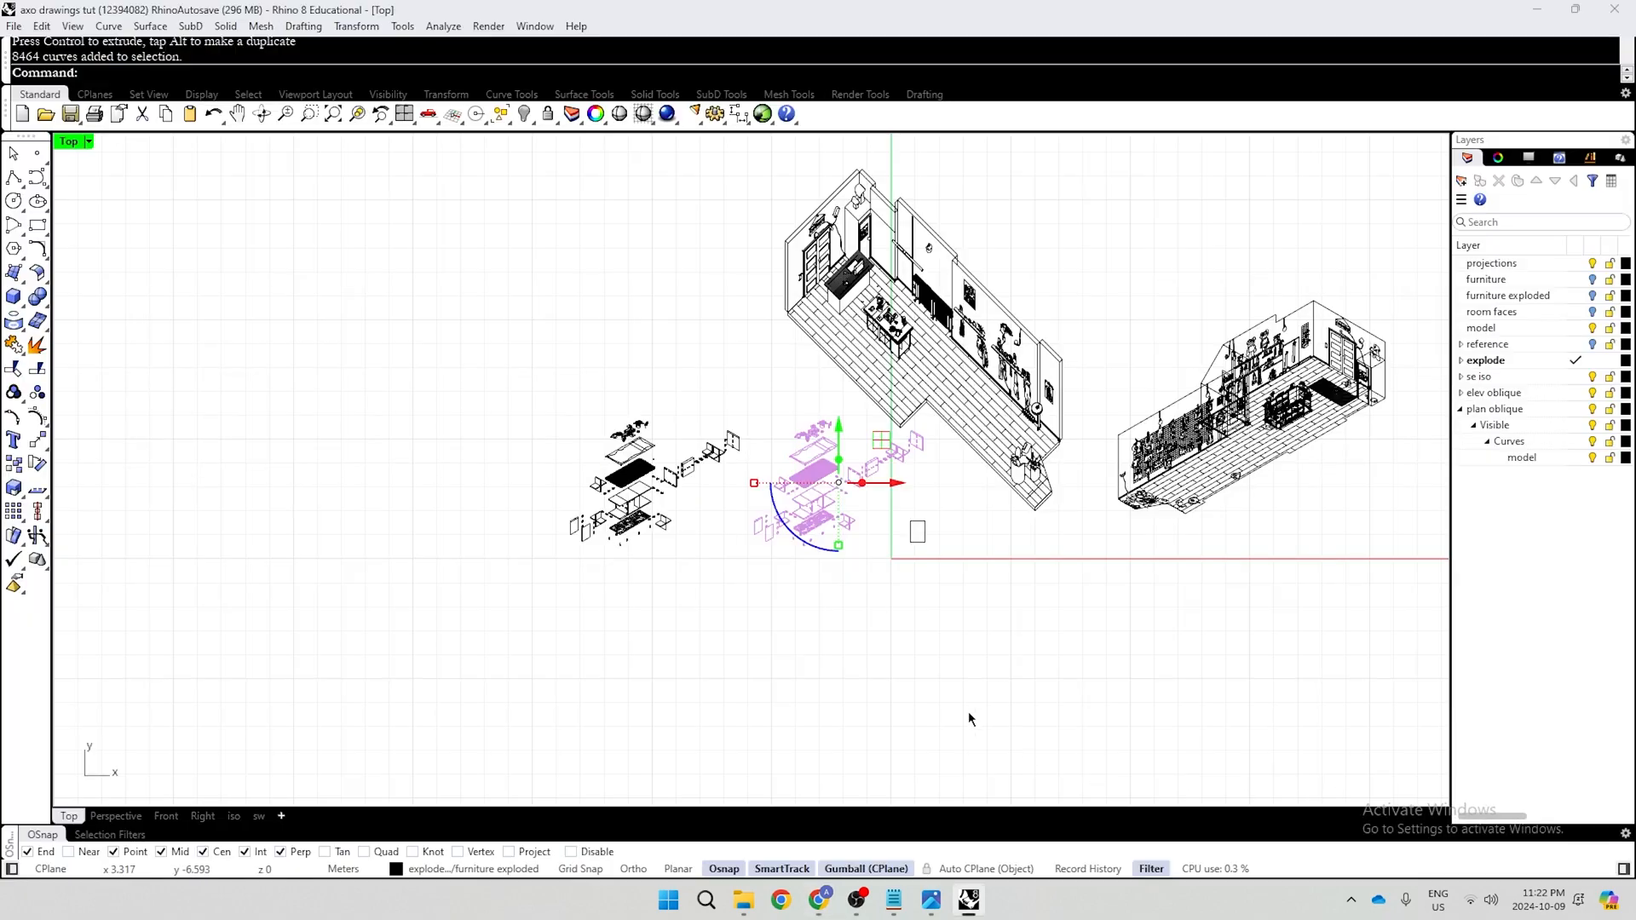
pyautogui.scroll(4, 877, 559)
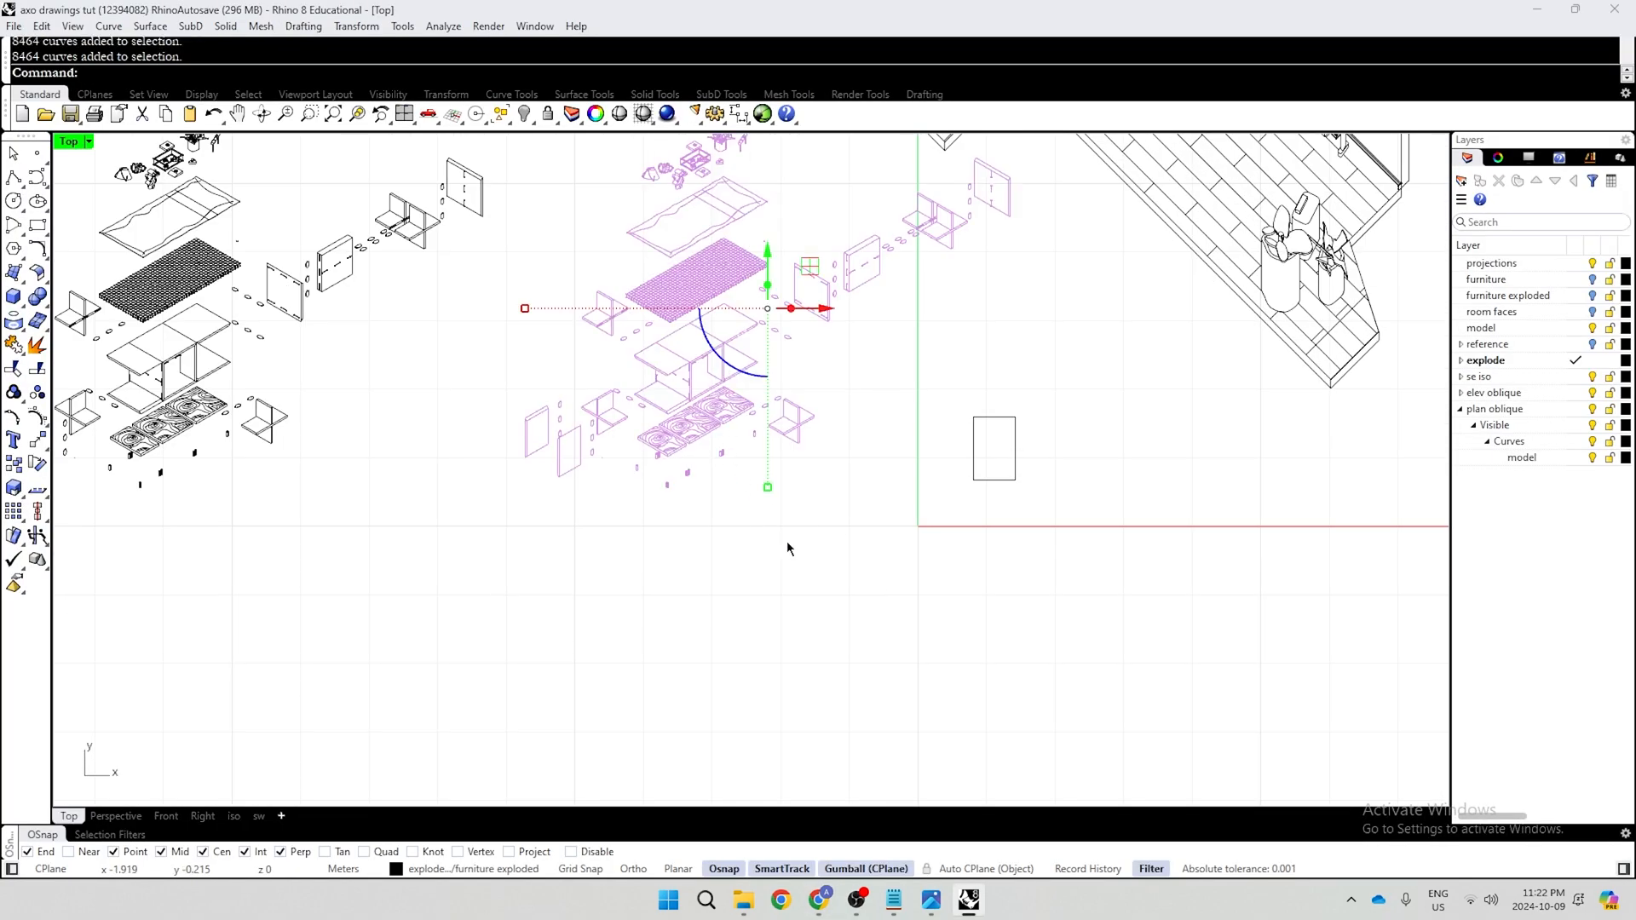
pyautogui.write('scale')
pyautogui.press('Return')
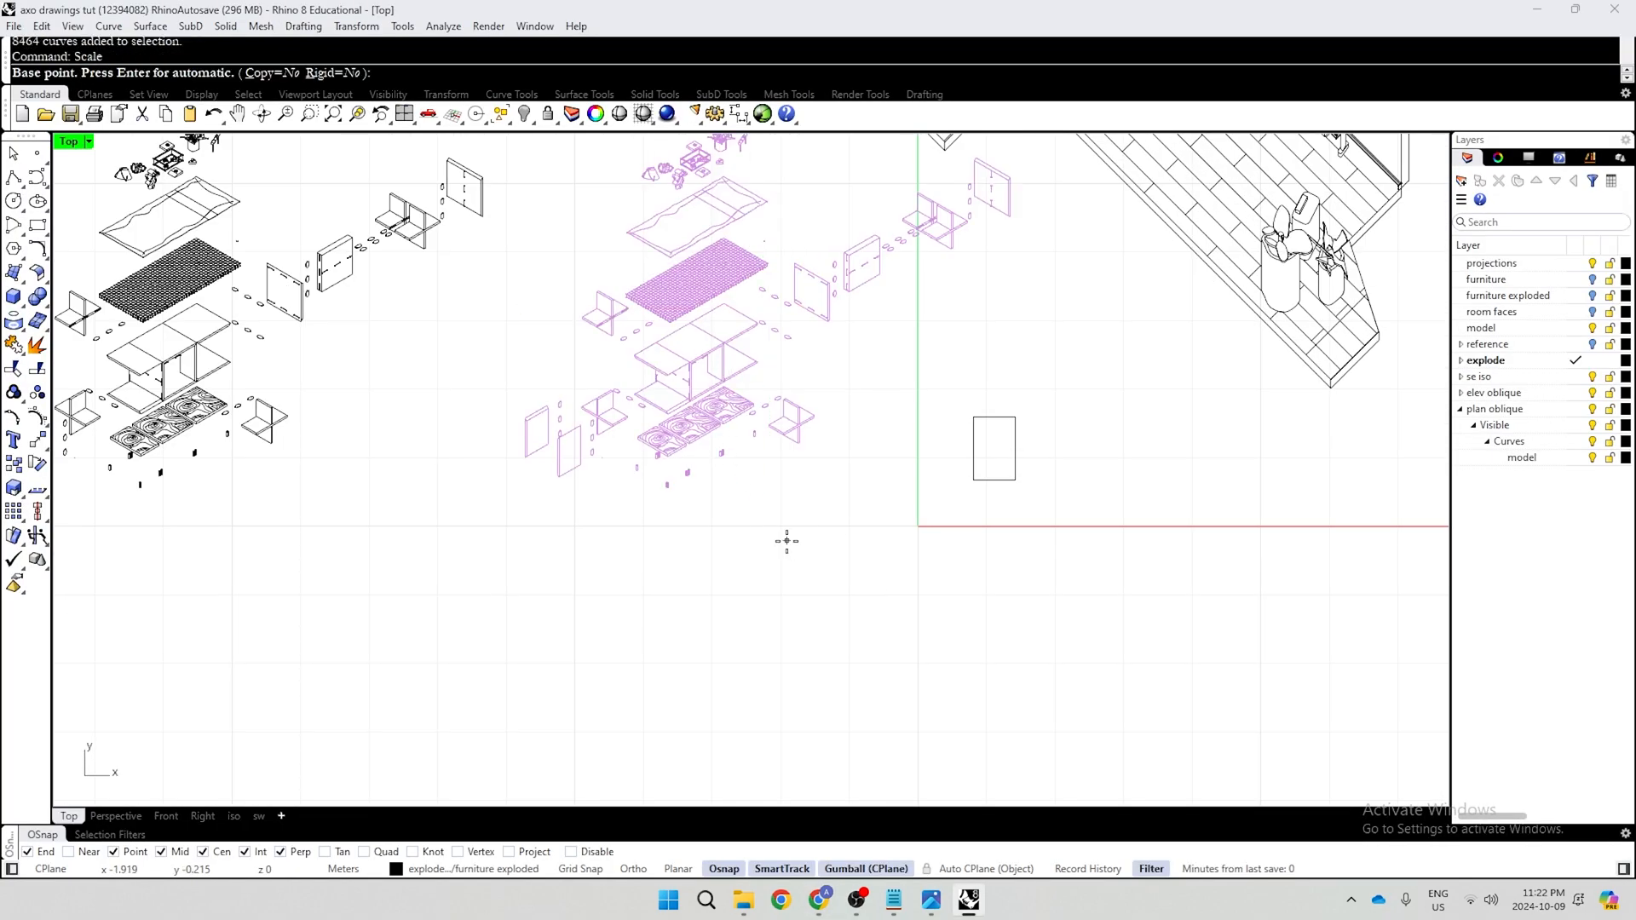
pyautogui.press('Return')
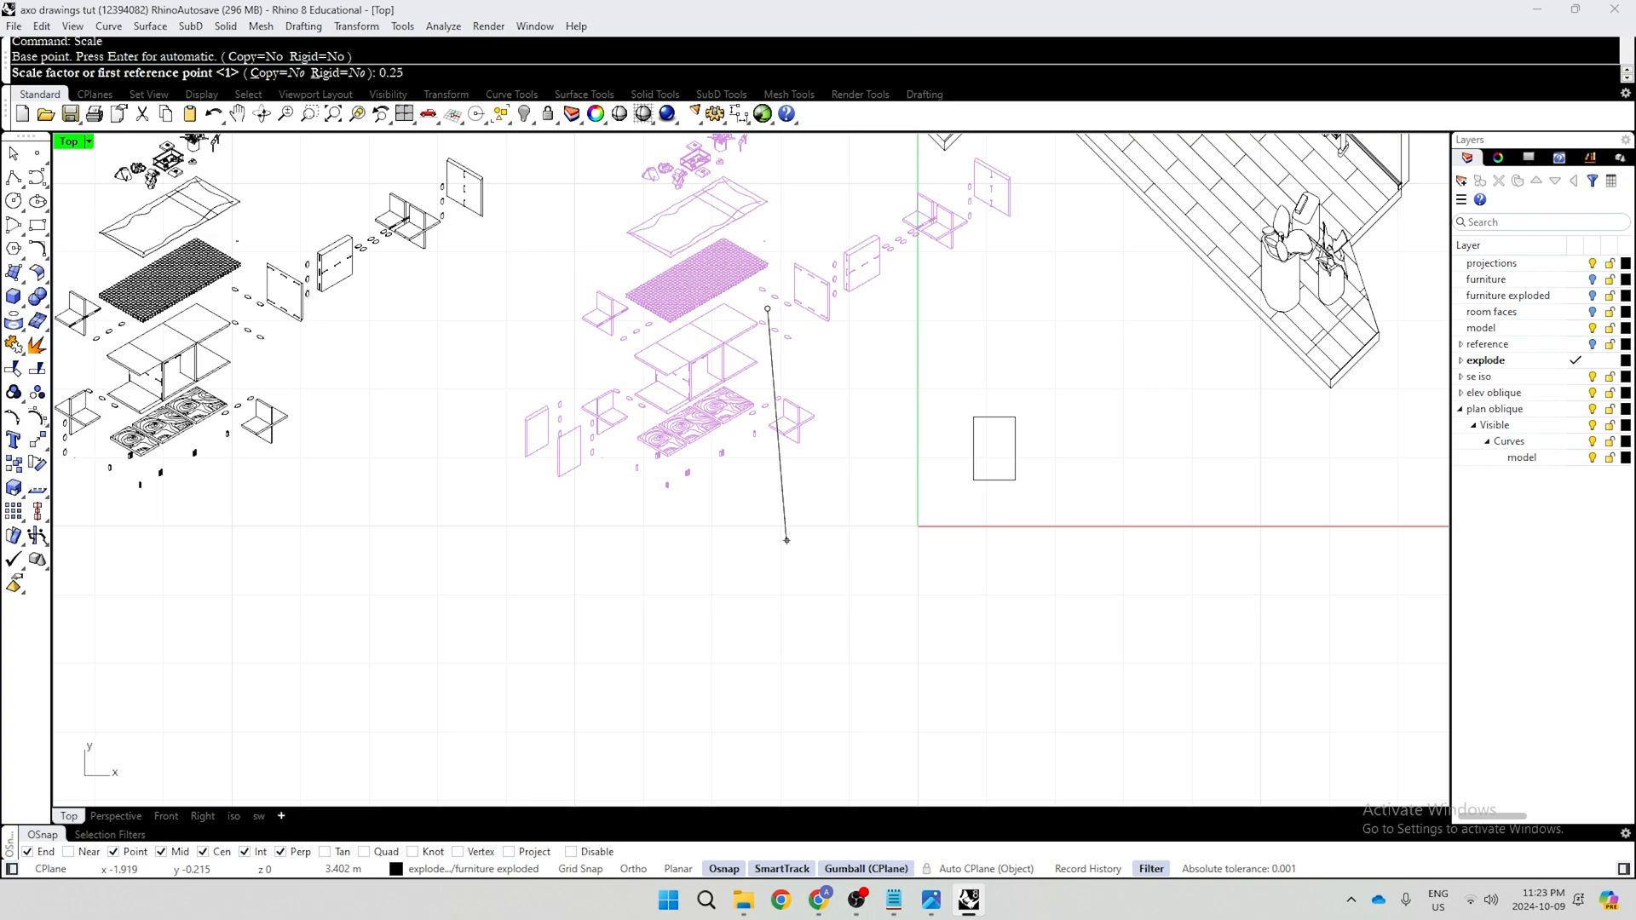
pyautogui.press('Return')
pyautogui.press('Escape')
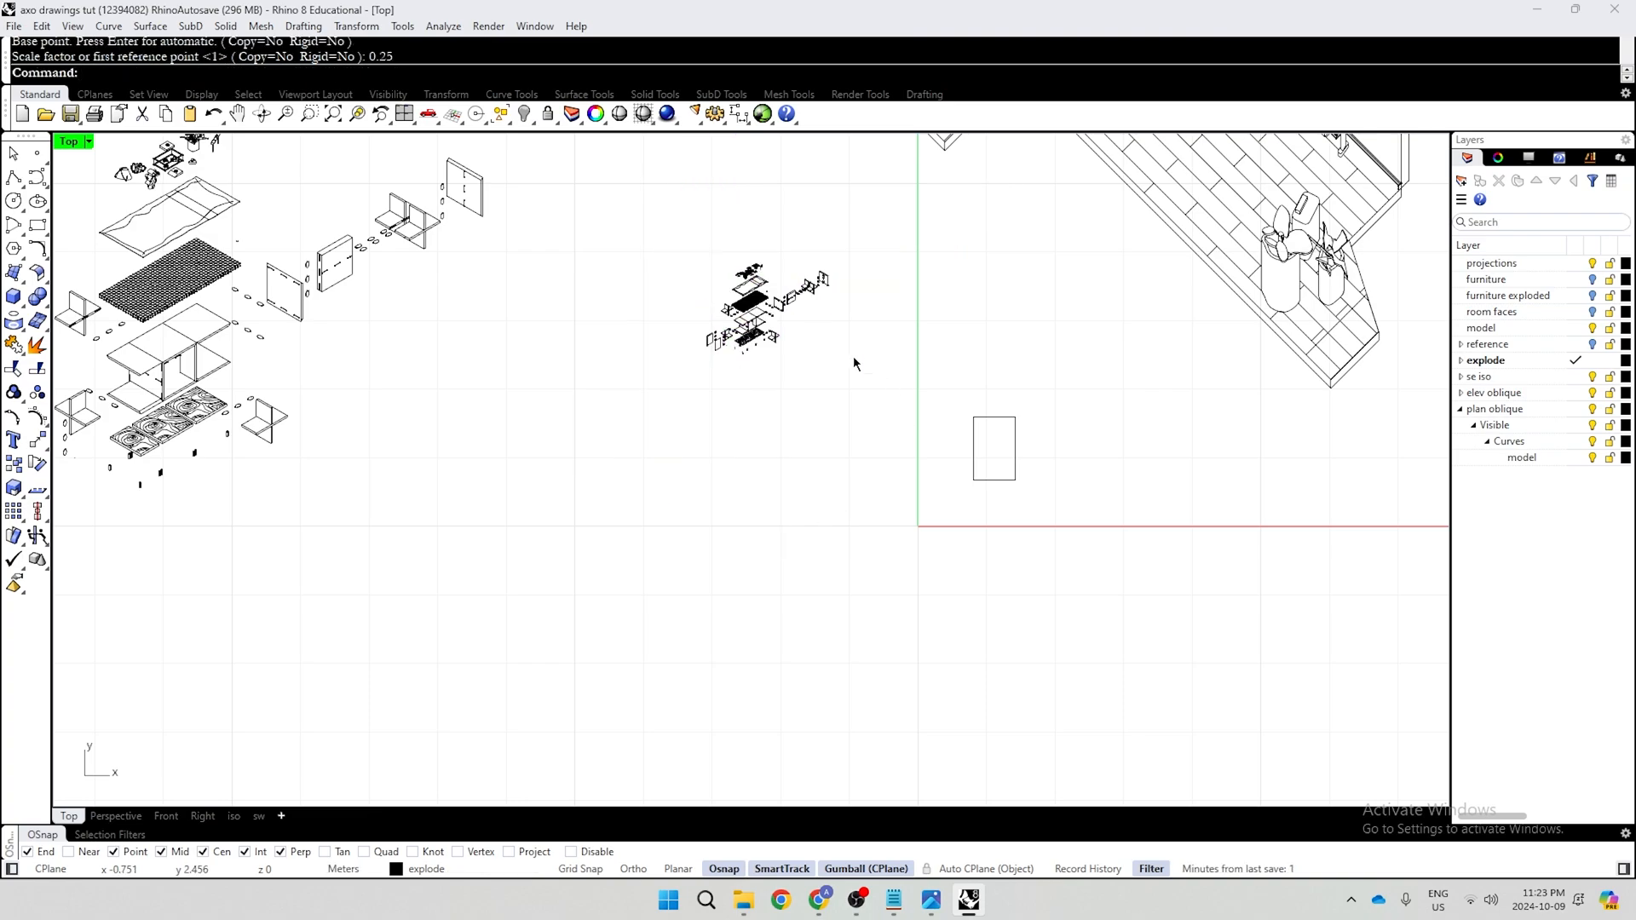
# Undo the 0.25 scaling of the copied exploded furniture drawing
pyautogui.scroll(5, 852, 356)
pyautogui.hotkey('ctrl', 'a')
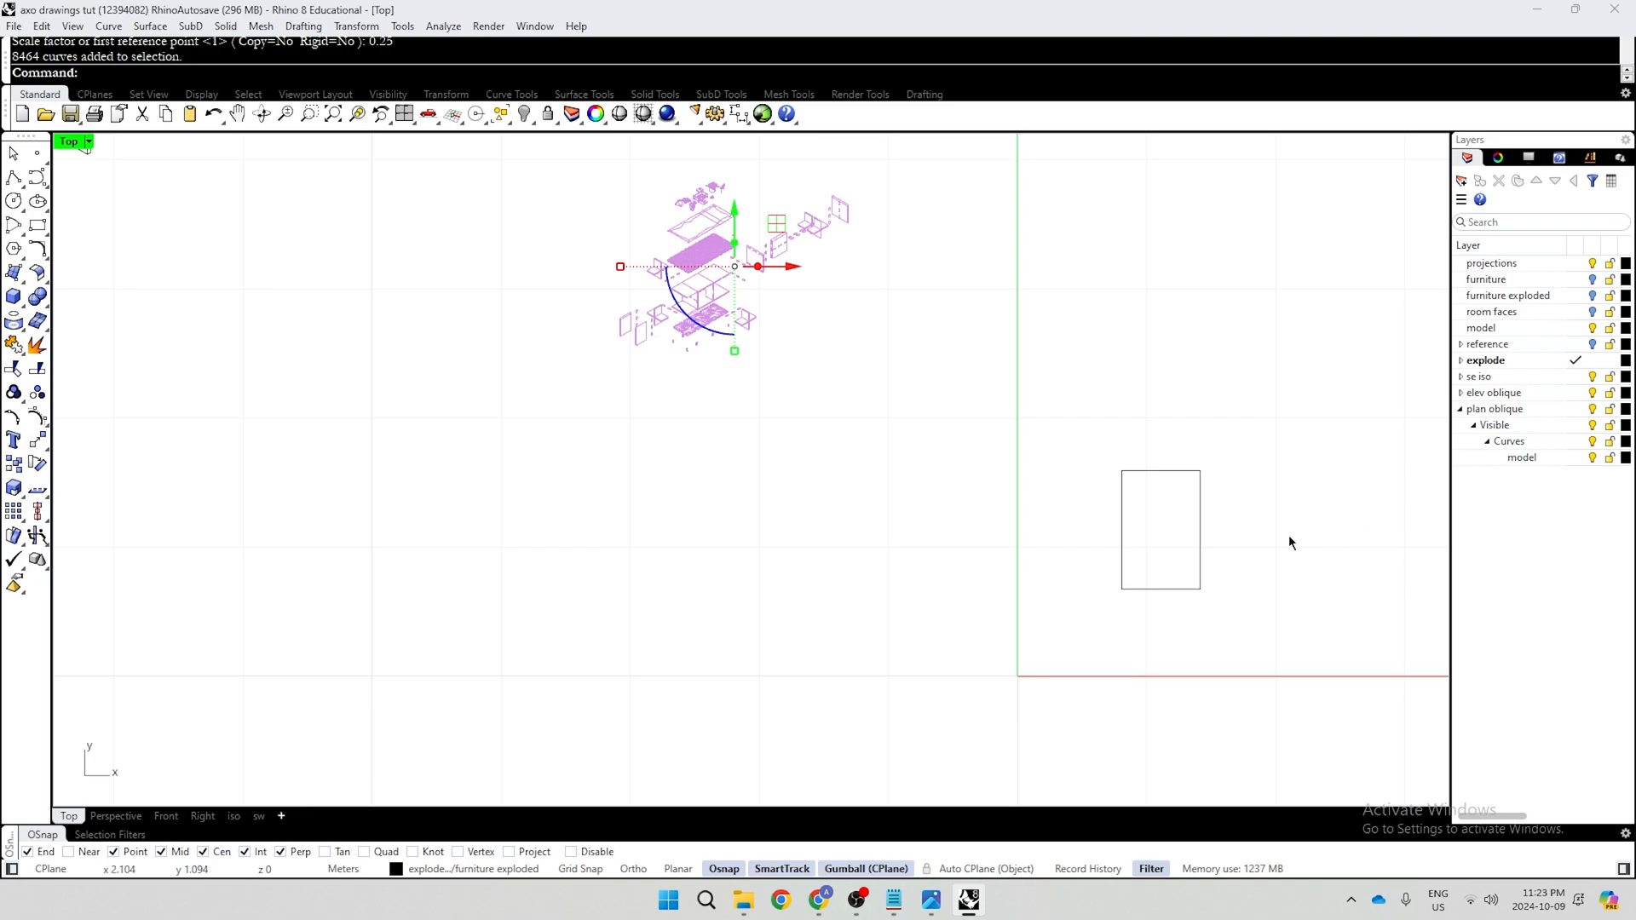
pyautogui.hotkey('ctrl', 'z')
pyautogui.scroll(-3, 1060, 716)
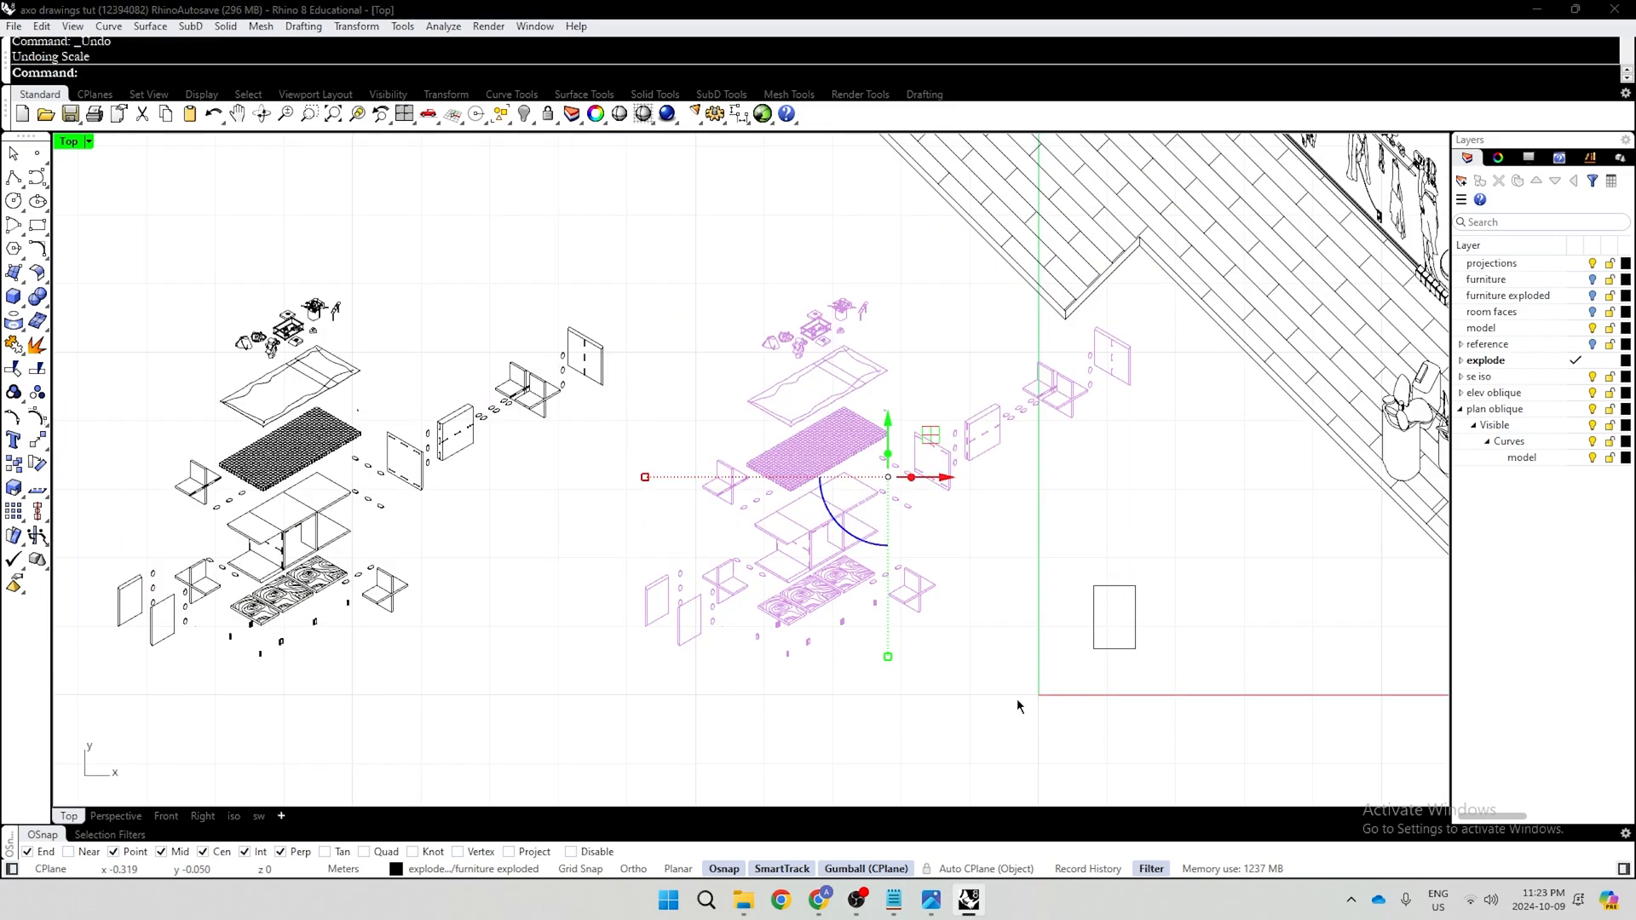
# Recheck the allowed scales in the assignment brief and scale the copied exploded drawing by a factor of 1/5 about its automatic base point
pyautogui.hotkey('alt', 'Tab')
pyautogui.hotkey('alt', 'Tab')
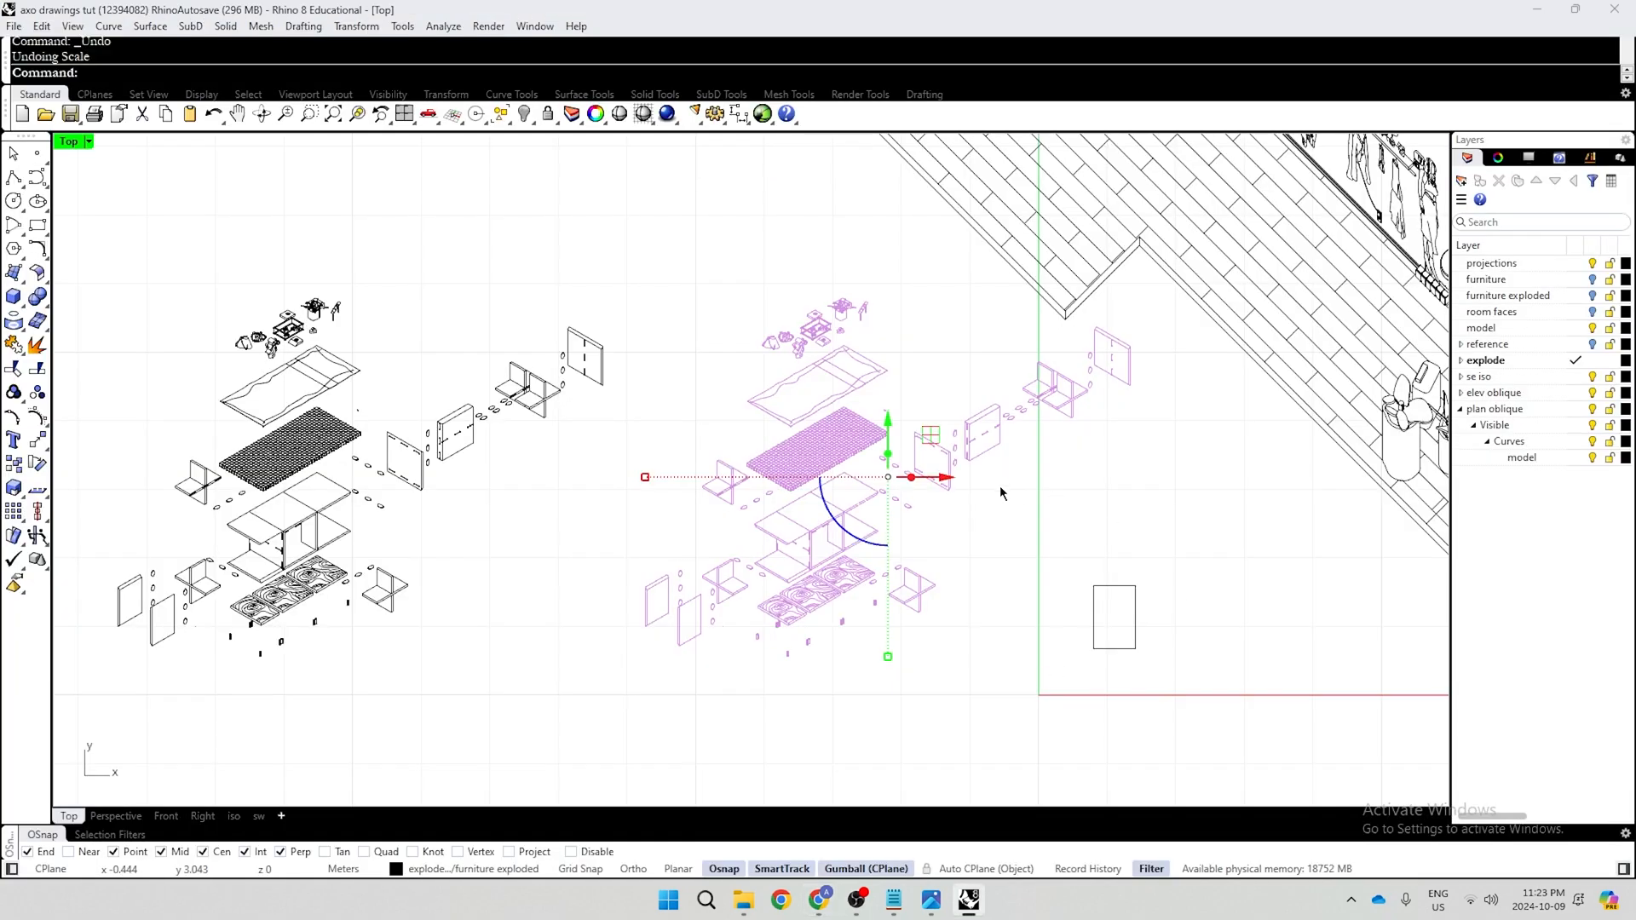
pyautogui.write('Scale')
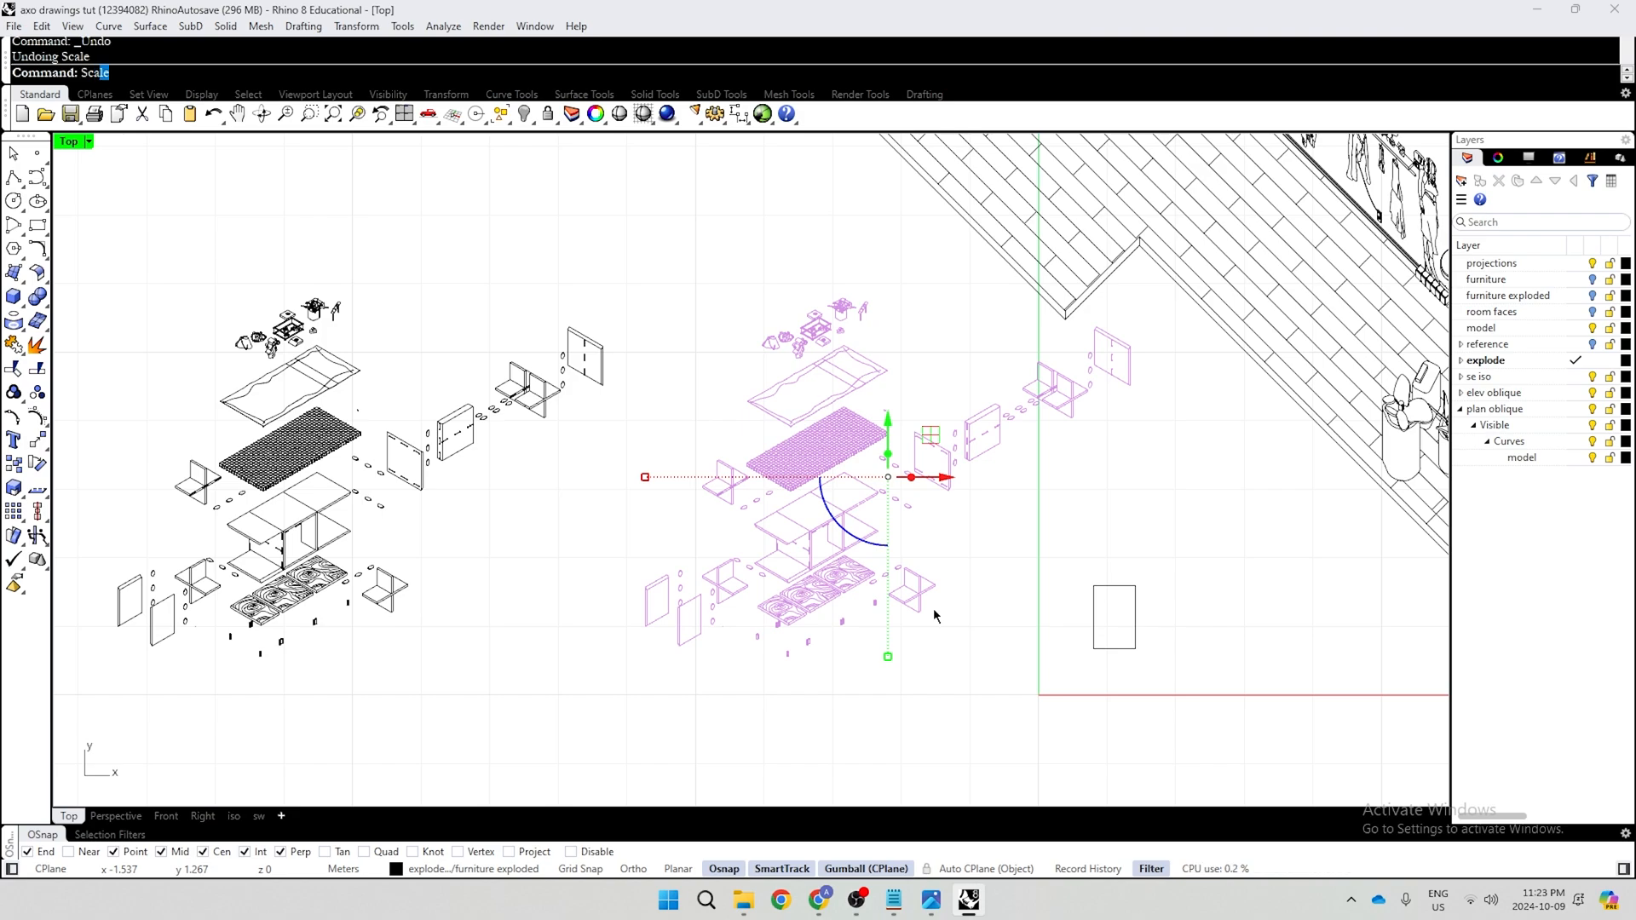
pyautogui.press('Return')
pyautogui.click(923, 608)
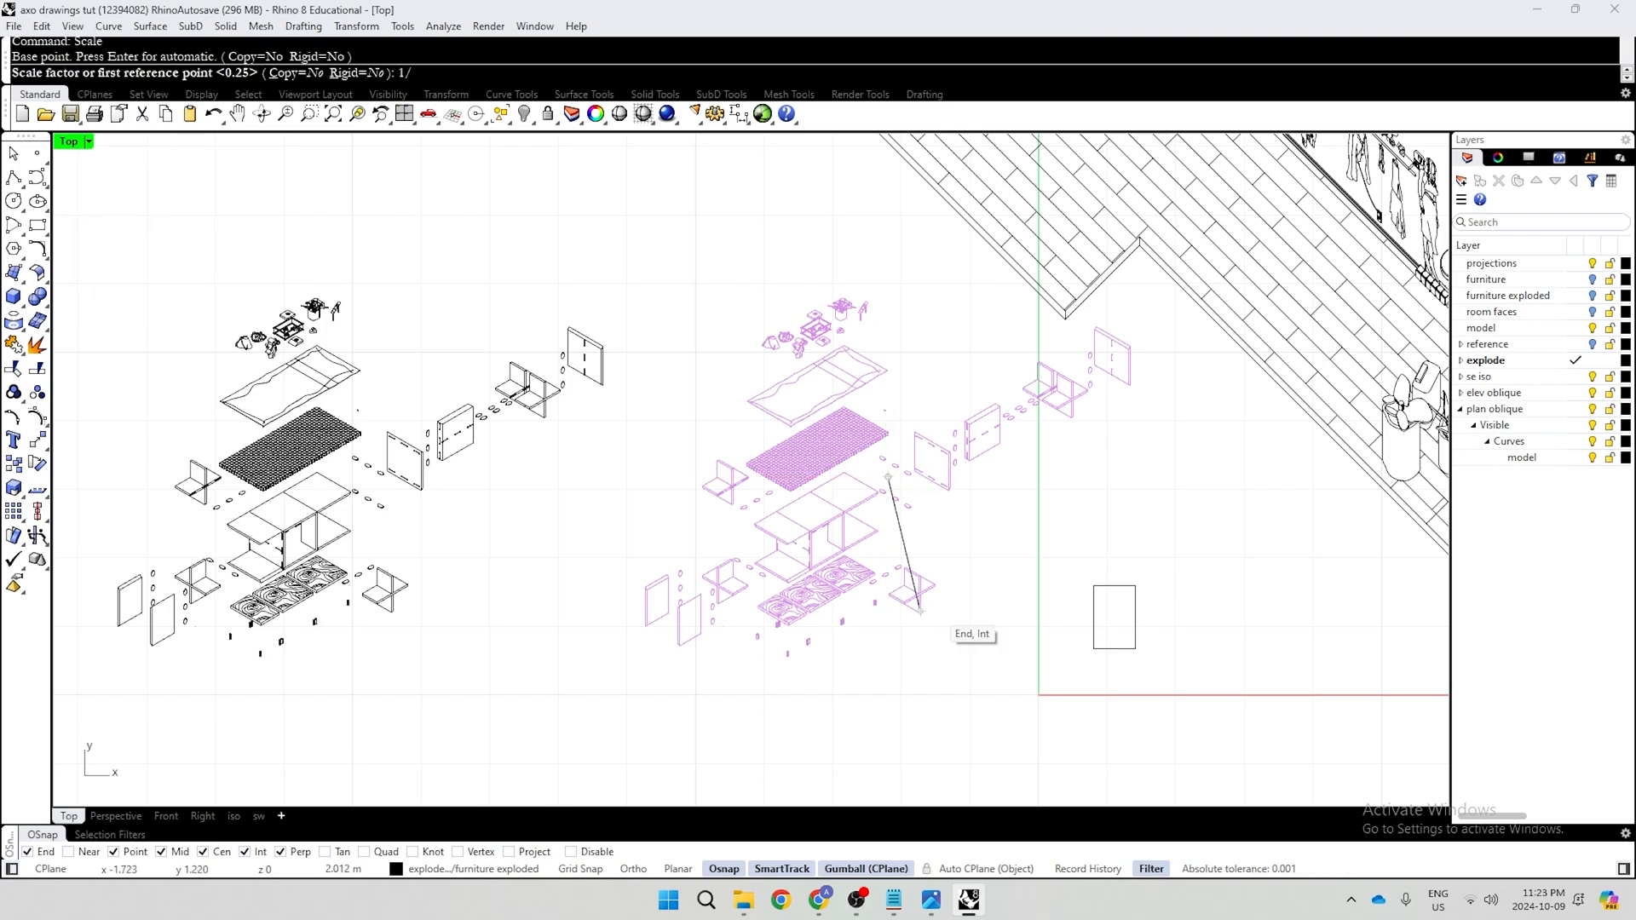
pyautogui.write('1/5')
pyautogui.press('Return')
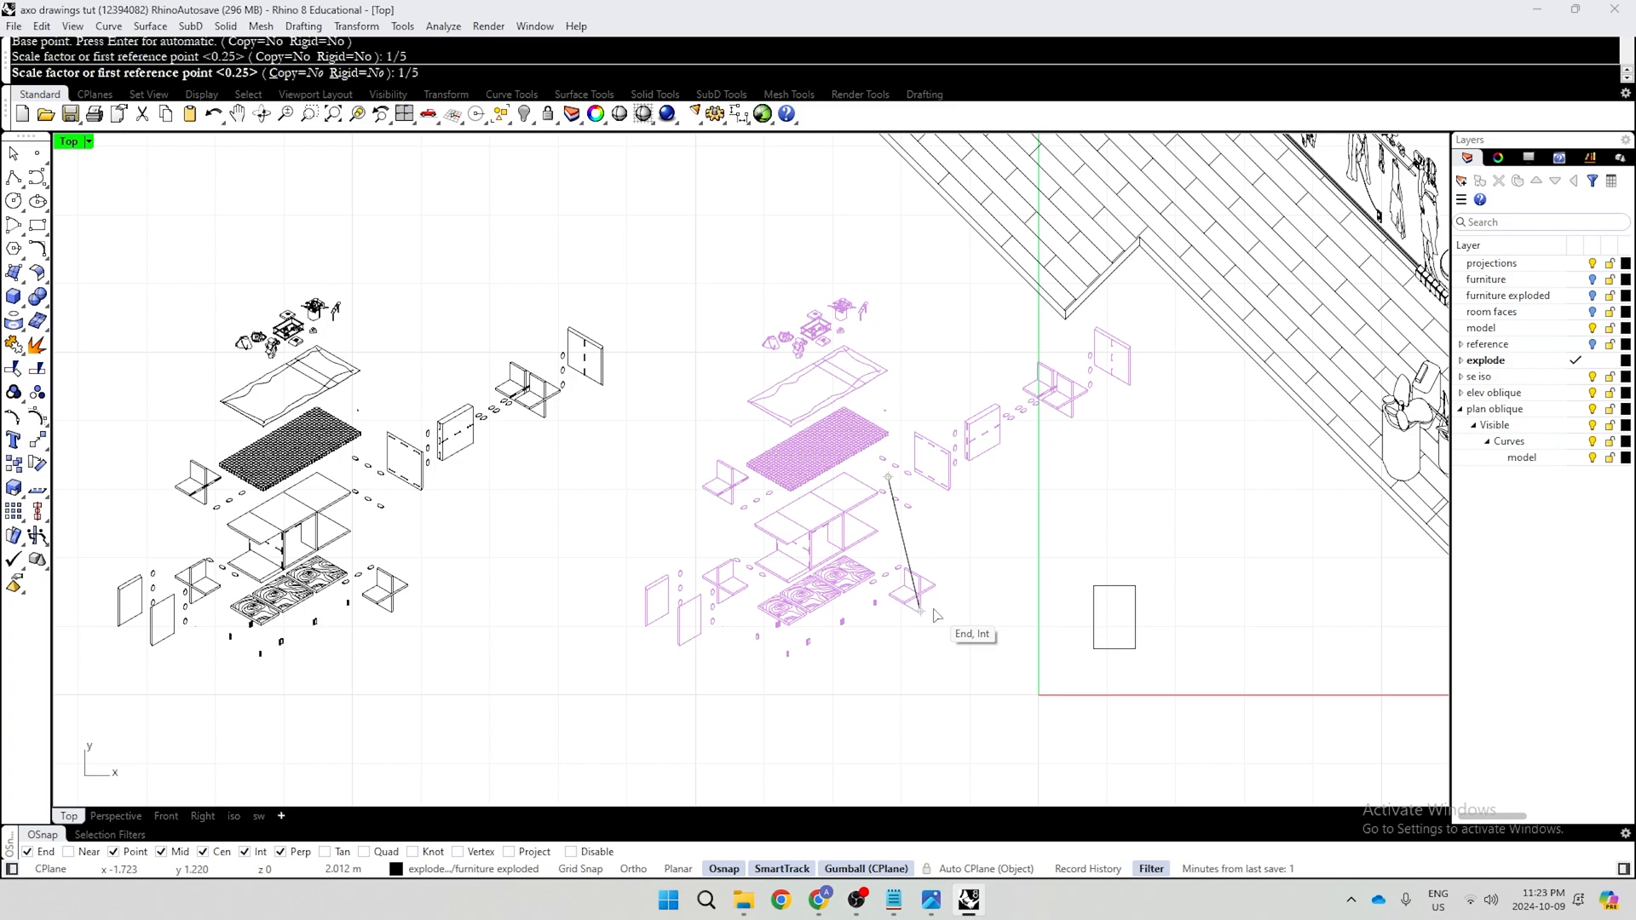
# Move the scaled exploded furniture drawing onto the paper rectangle near the origin
pyautogui.click(1147, 673)
pyautogui.scroll(5, 1141, 637)
pyautogui.click(1126, 639)
pyautogui.scroll(-5, 1083, 587)
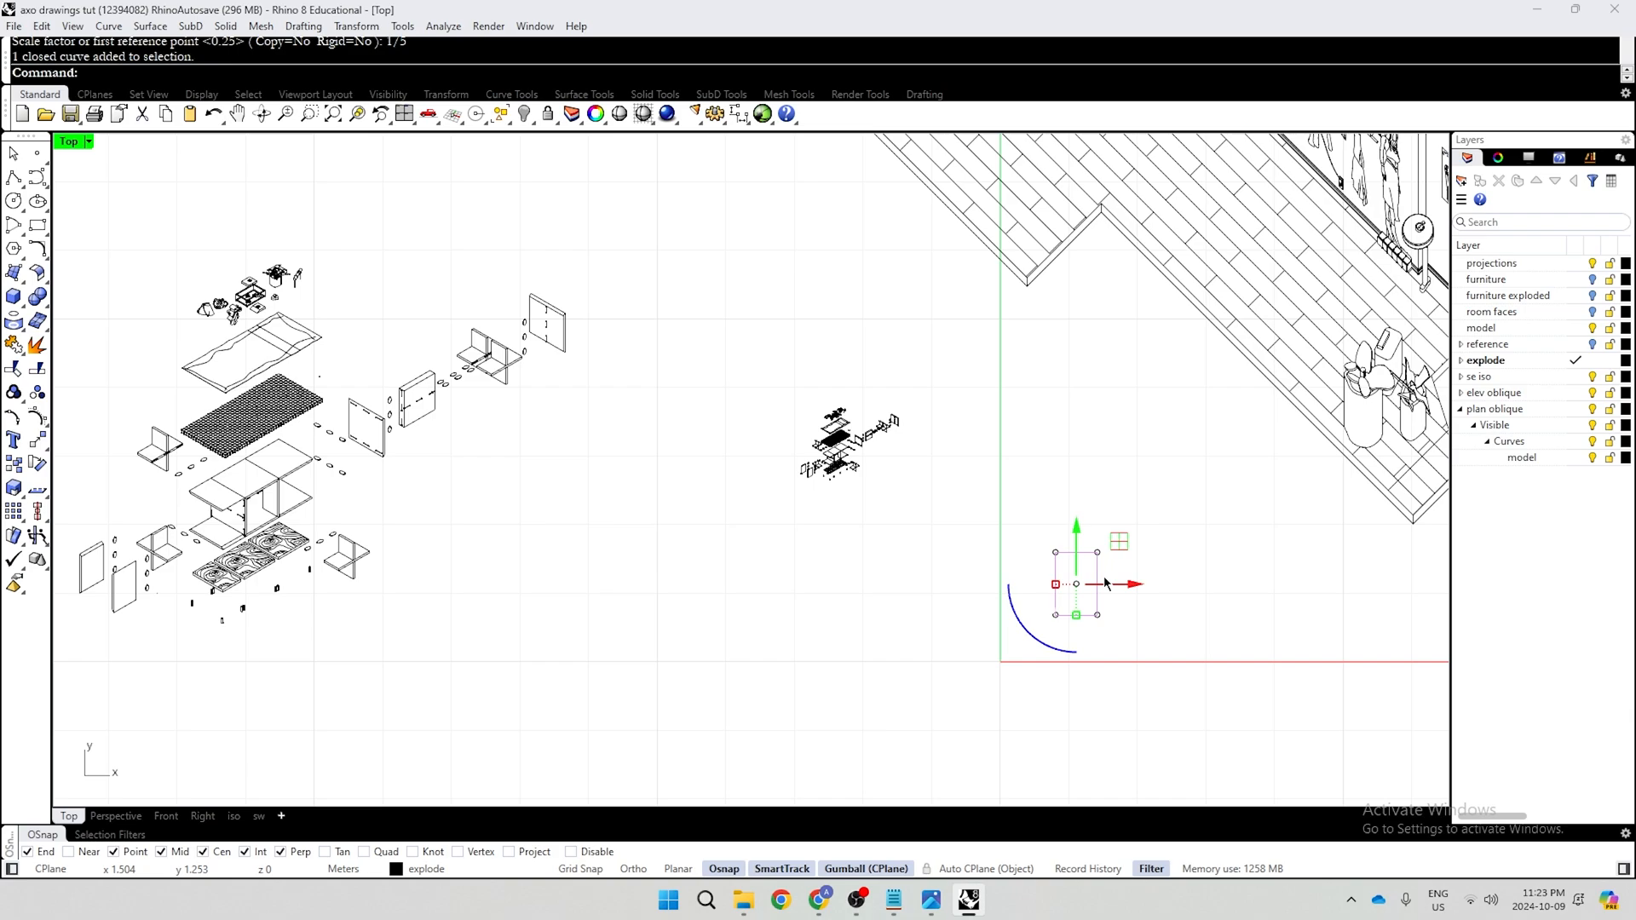
pyautogui.press('Escape')
pyautogui.click(894, 451)
pyautogui.moveTo(850, 397); pyautogui.dragTo(1302, 564)
pyautogui.scroll(3, 906, 637)
pyautogui.press('Escape')
pyautogui.scroll(5, 1283, 554)
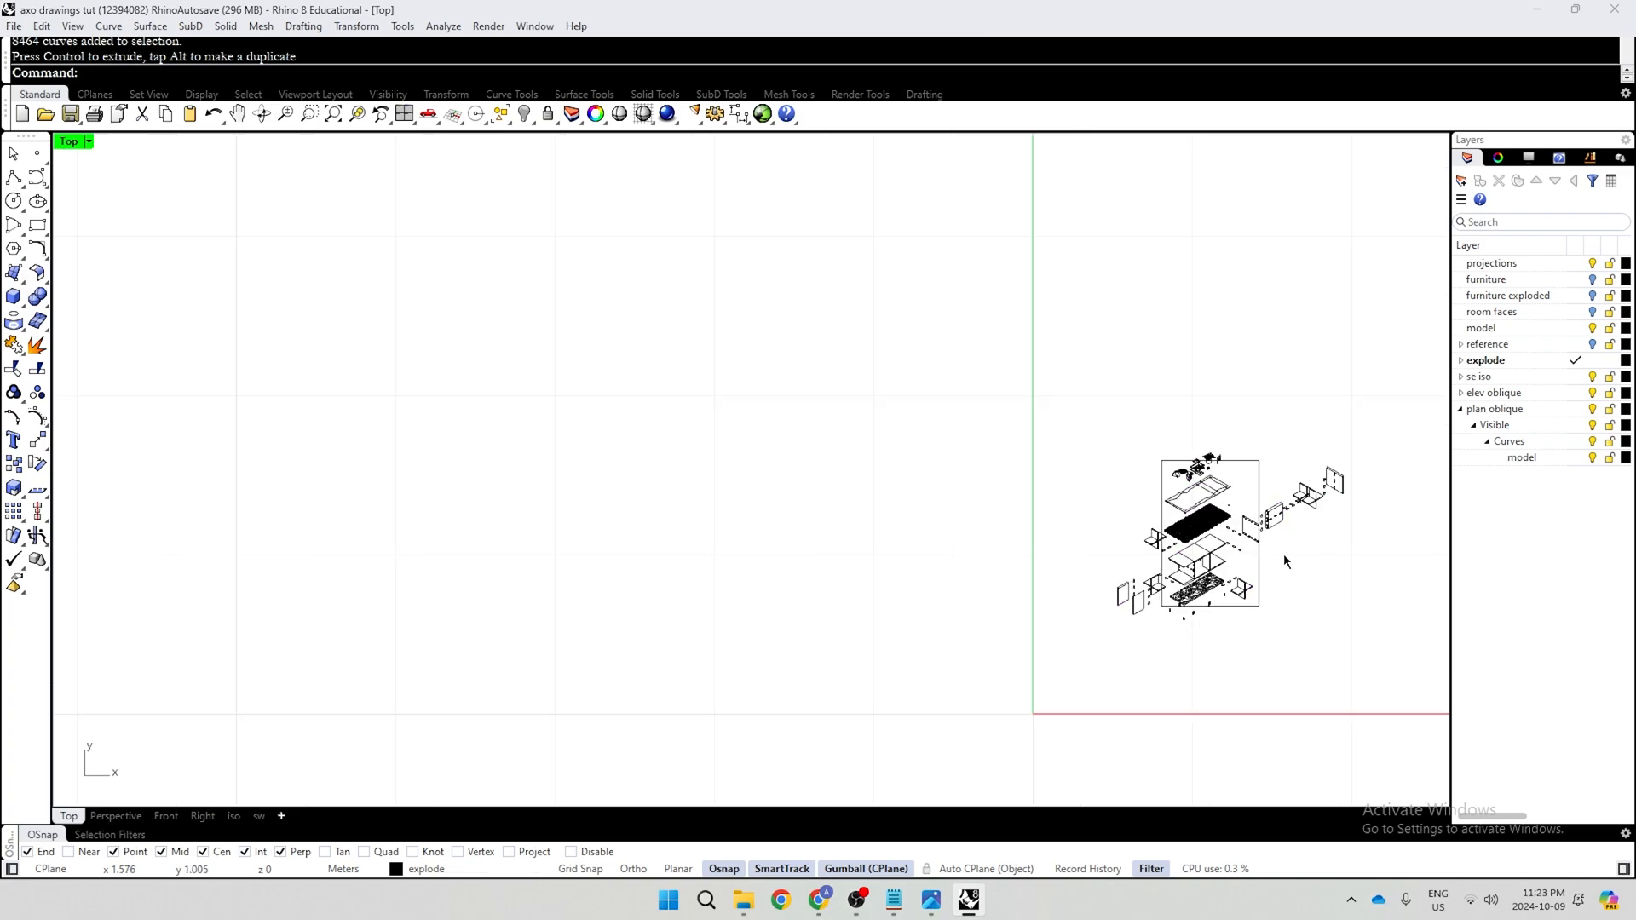
# Enlarge the paper rectangle proportionally about its centre and rotate it 90 degrees to landscape around the exploded drawing
pyautogui.scroll(2, 1217, 381)
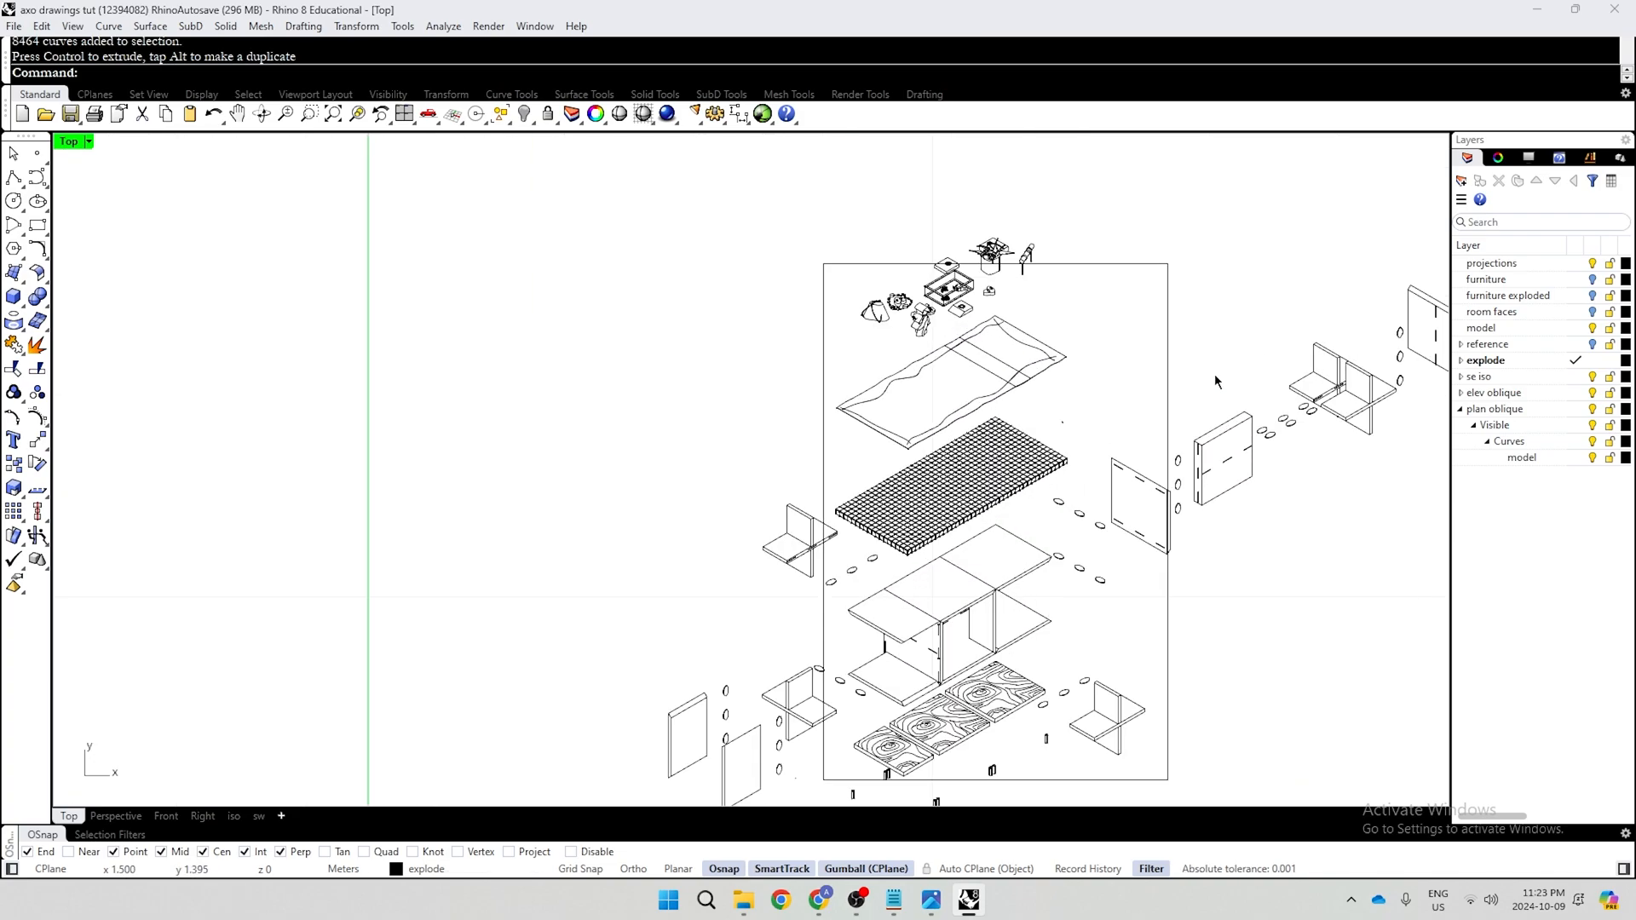
pyautogui.scroll(-4, 1141, 389)
pyautogui.scroll(3, 1040, 253)
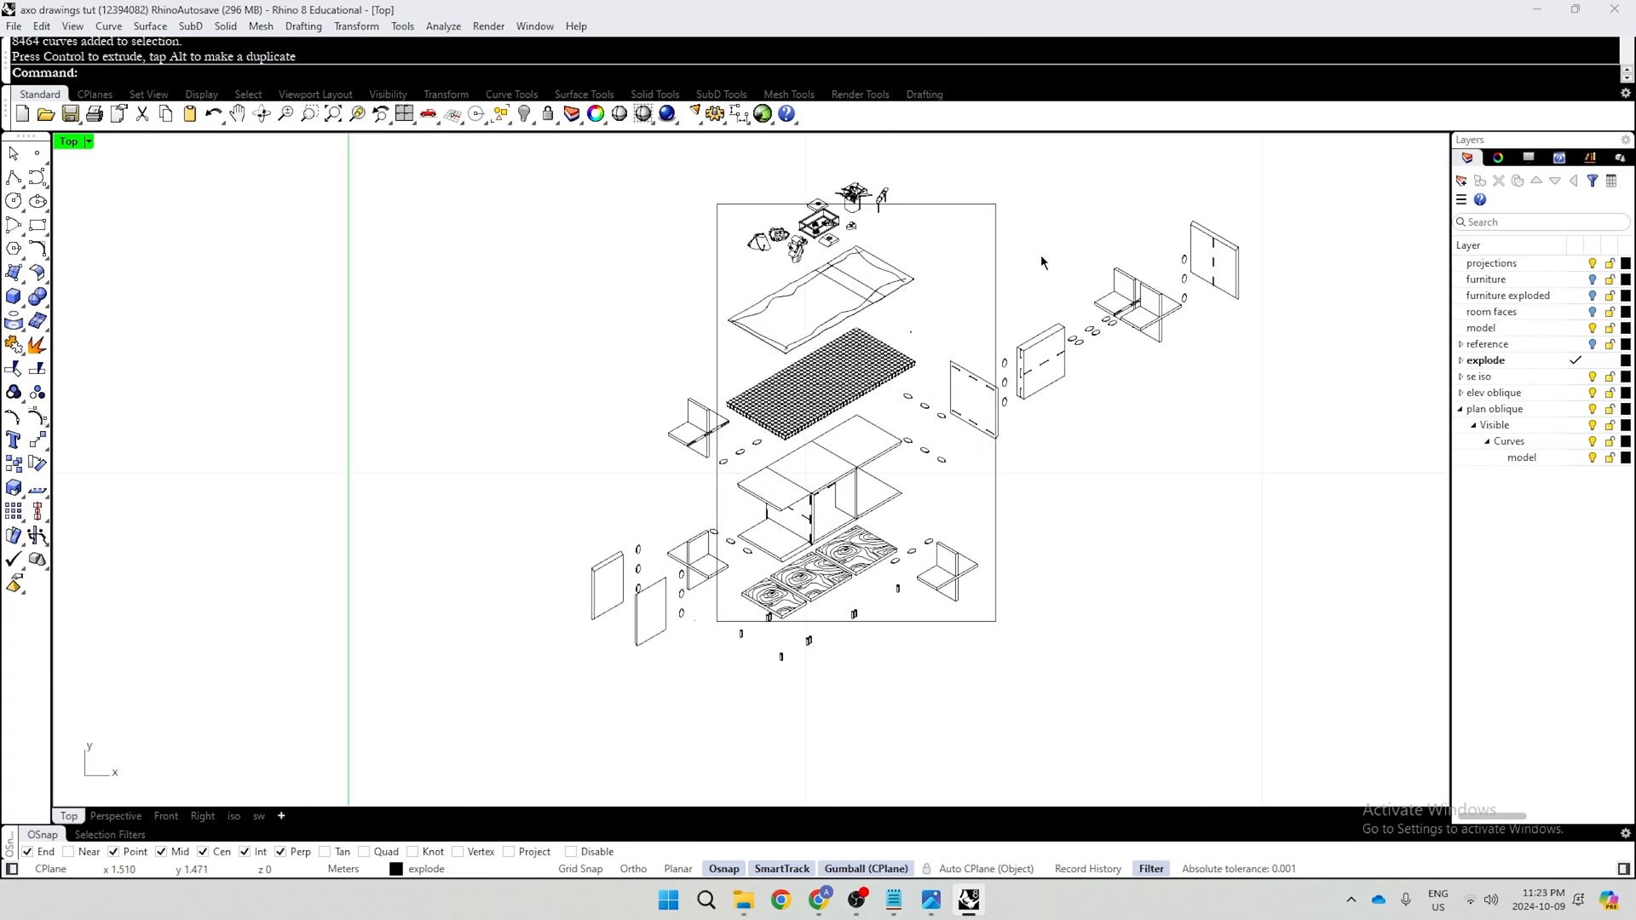
pyautogui.click(989, 292)
pyautogui.scroll(-2, 979, 293)
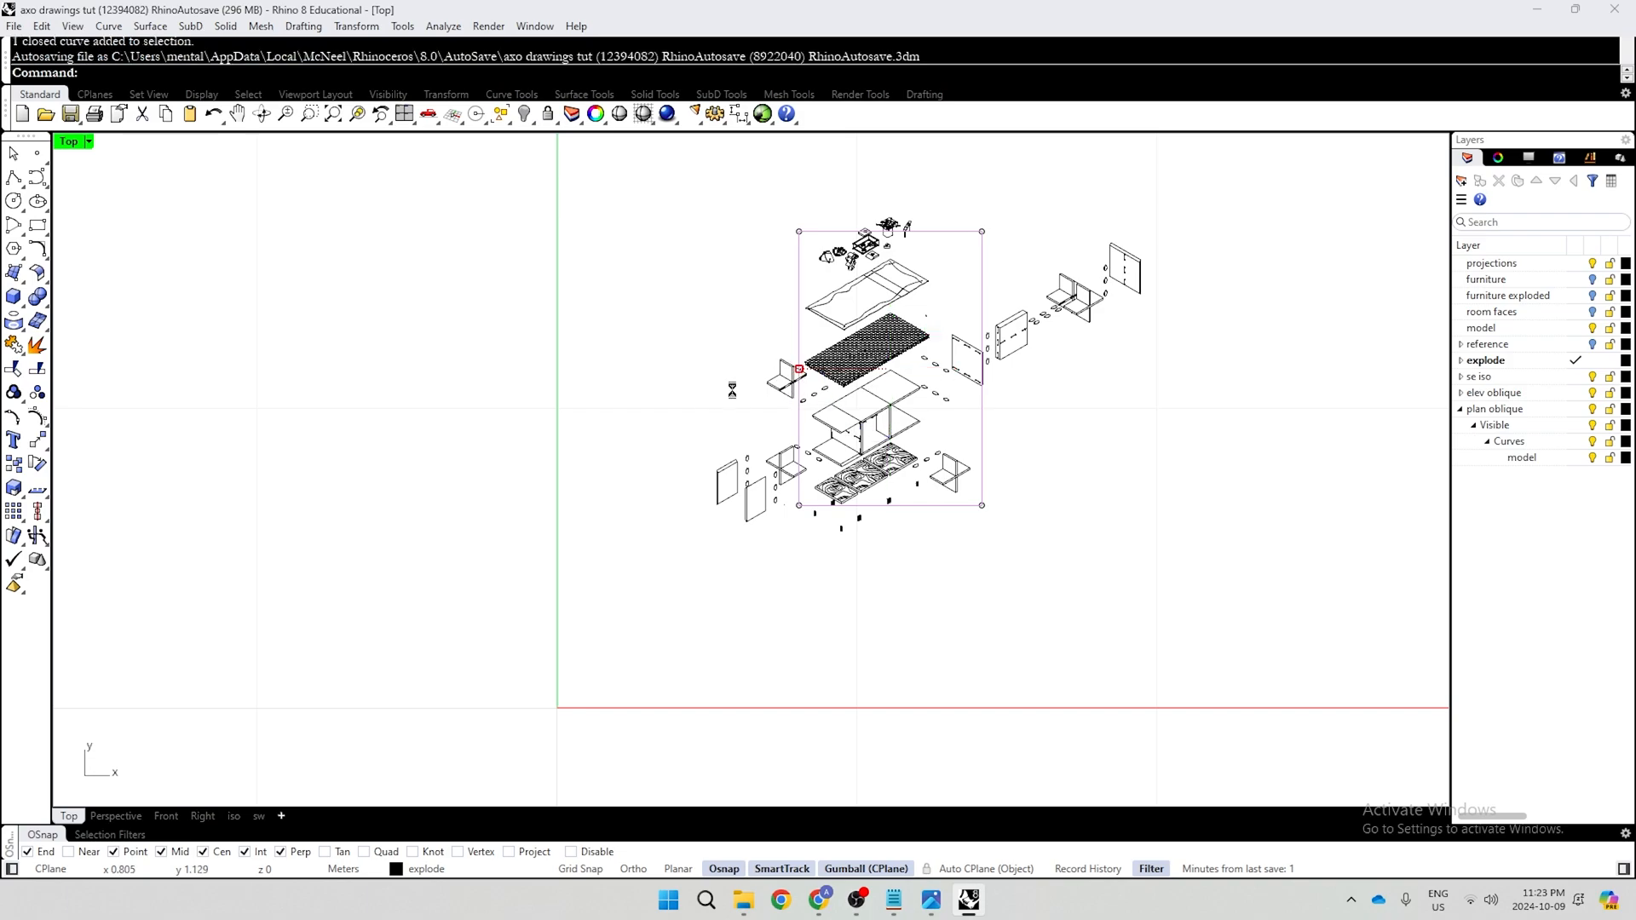
pyautogui.keyDown('shift'); pyautogui.moveTo(672, 413); pyautogui.dragTo(687, 369); pyautogui.keyUp('shift')
pyautogui.scroll(-6, 1180, 488)
pyautogui.scroll(2, 1100, 401)
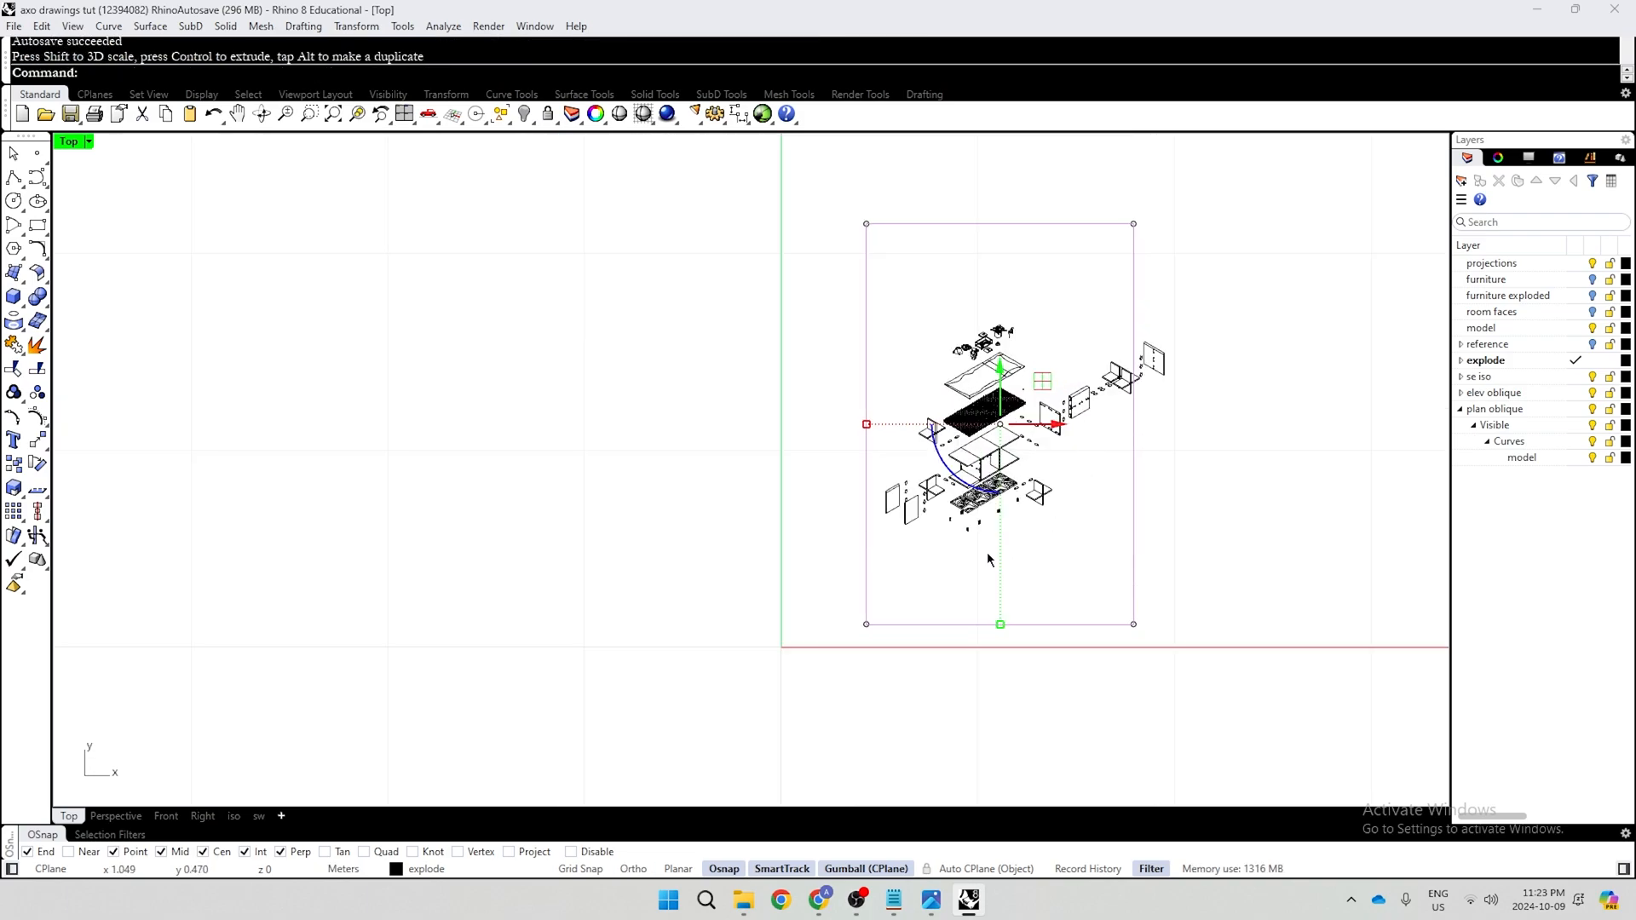
pyautogui.moveTo(958, 478); pyautogui.dragTo(907, 345)
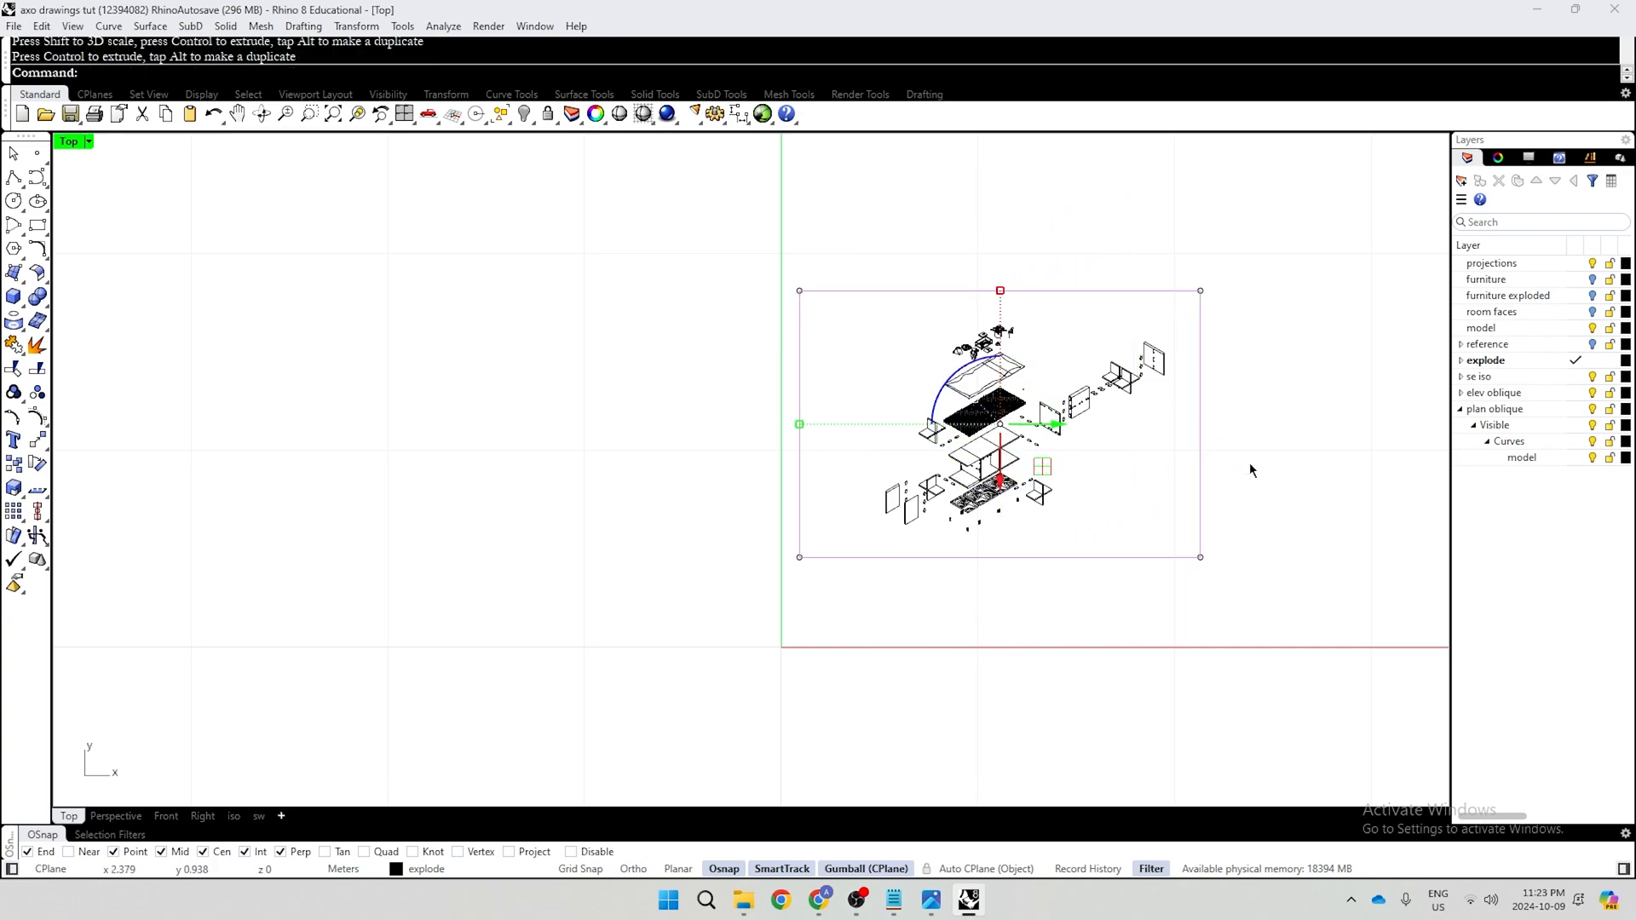
pyautogui.press('Escape')
# Examine how the scaled exploded furniture drawing fits within the landscape sheet
pyautogui.scroll(6, 1050, 404)
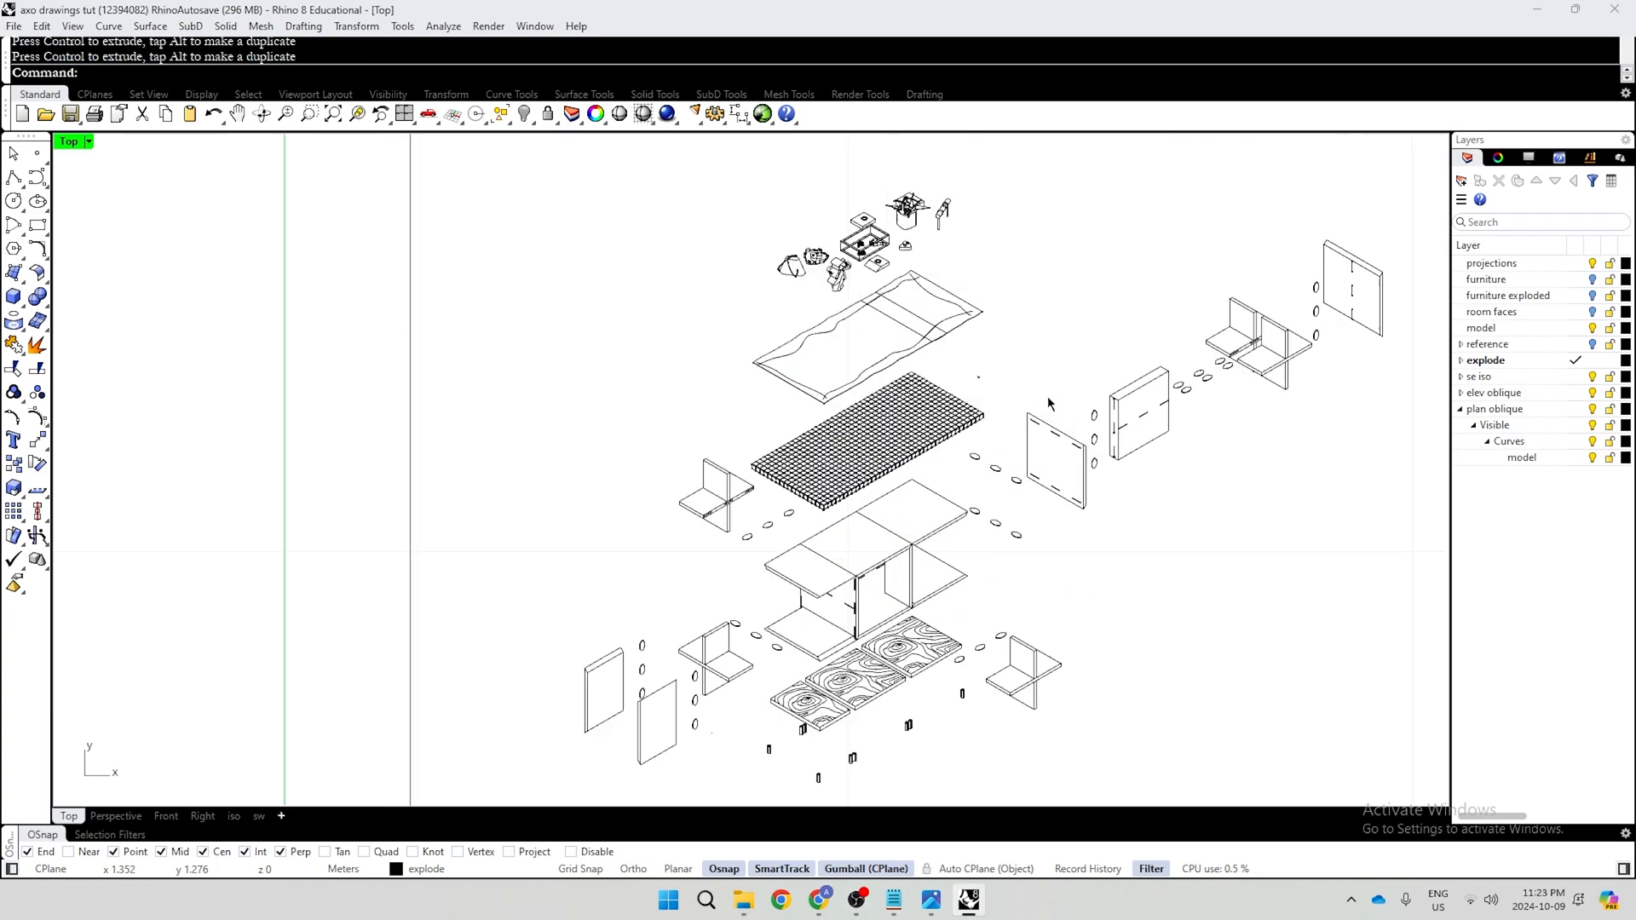
pyautogui.click(912, 327)
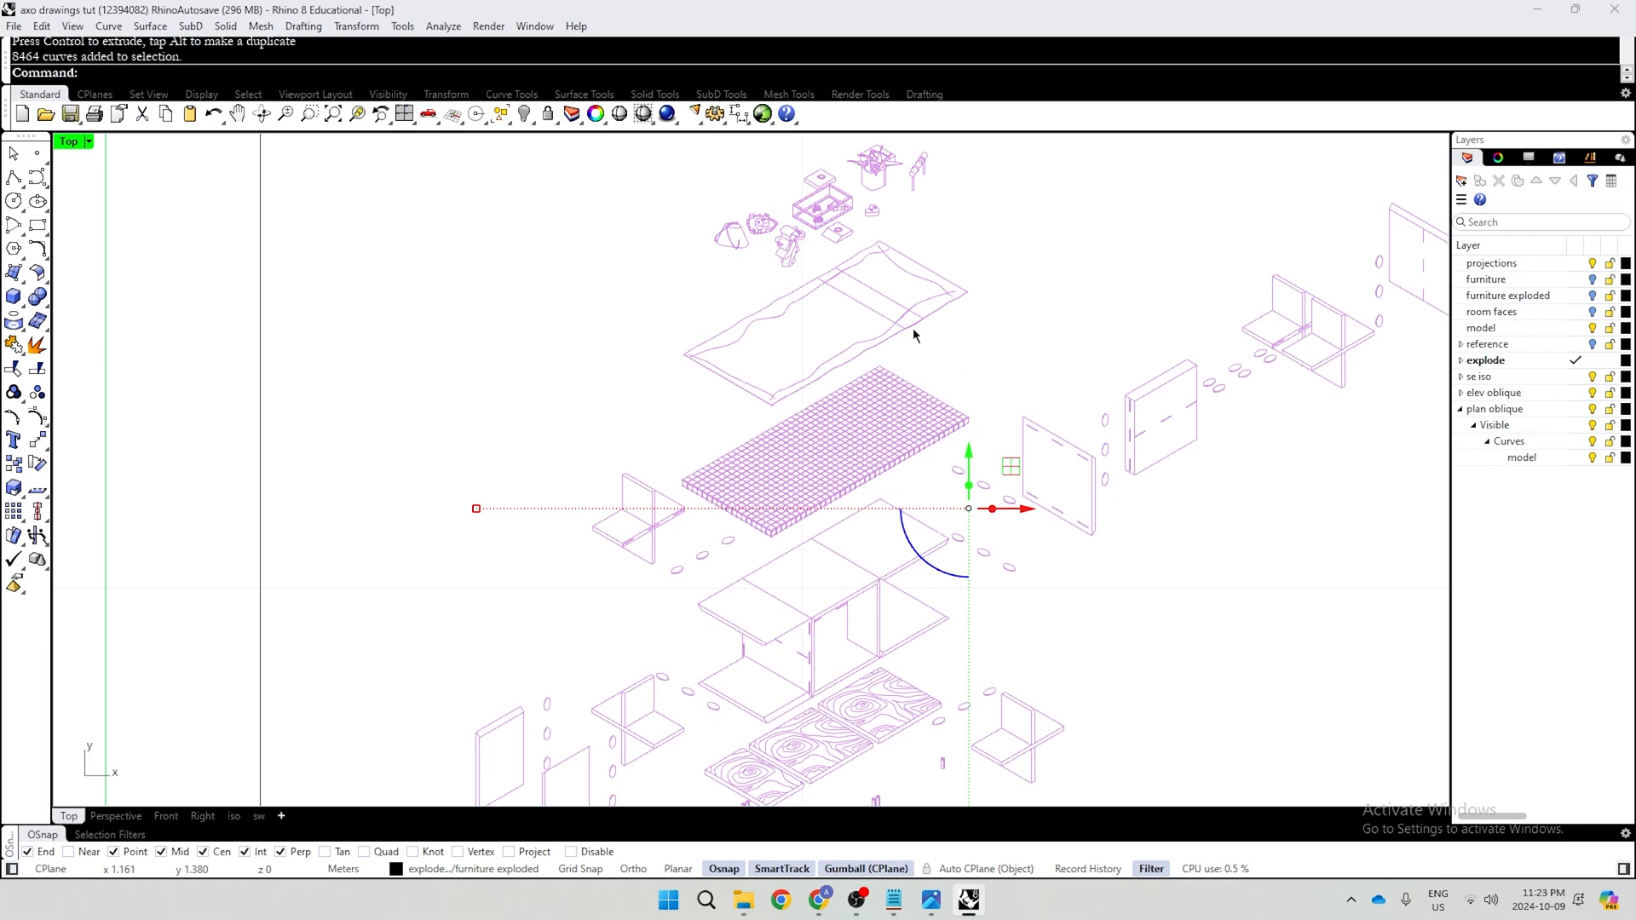
pyautogui.click(1092, 303)
pyautogui.scroll(-5, 1056, 310)
pyautogui.scroll(6, 1056, 310)
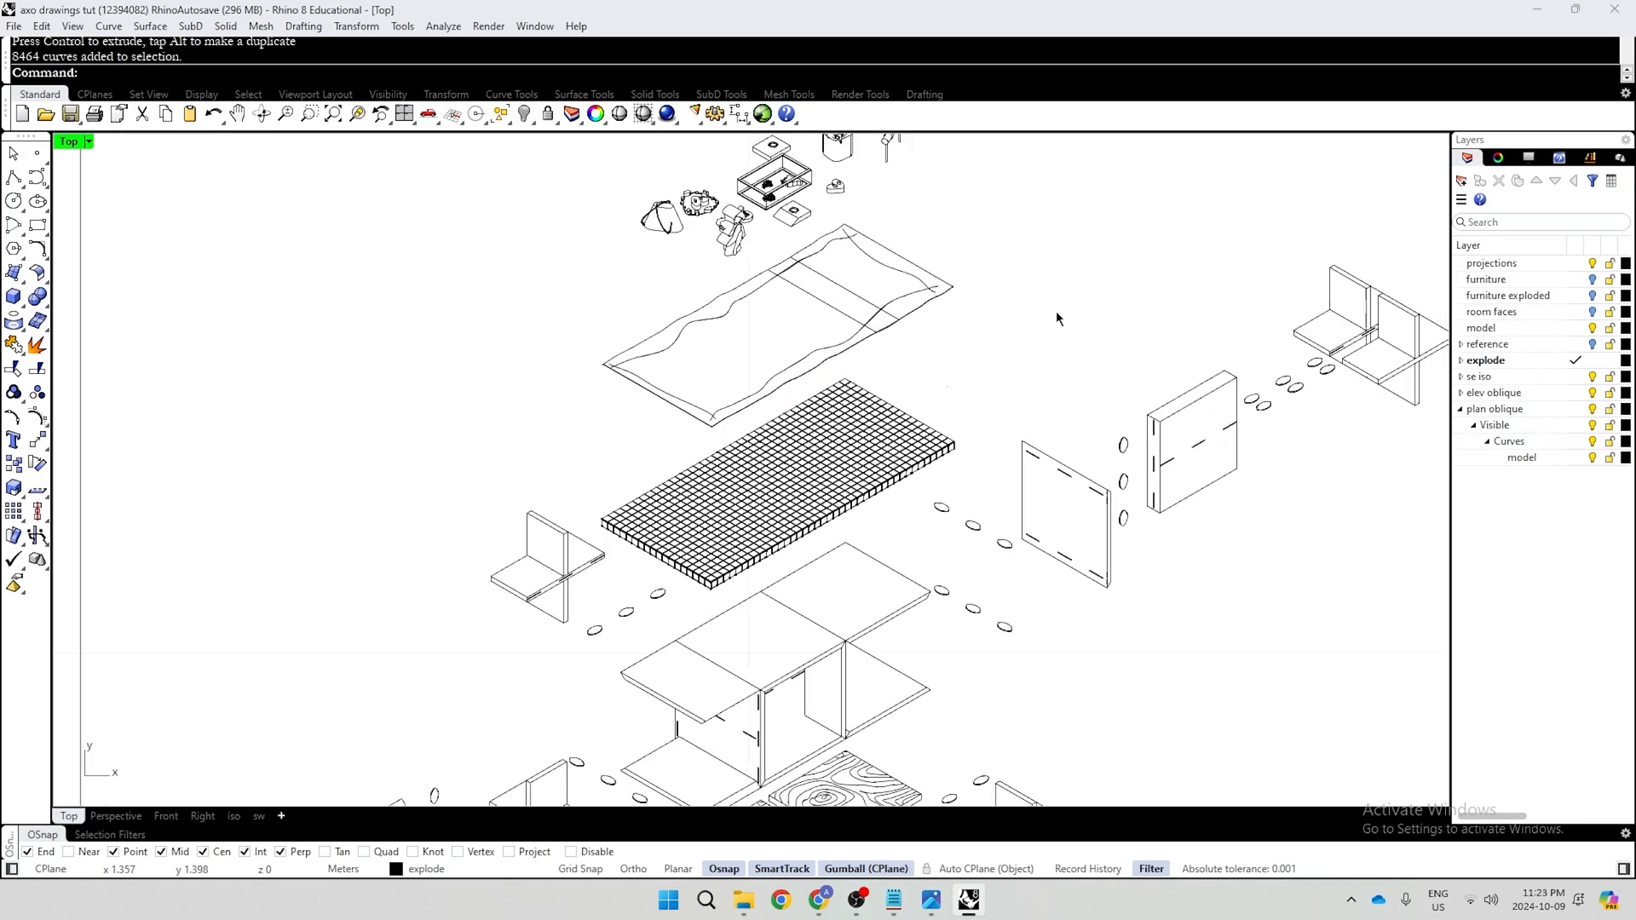
pyautogui.scroll(-6, 1055, 310)
pyautogui.moveTo(734, 170); pyautogui.dragTo(1432, 641)
pyautogui.click(1139, 491)
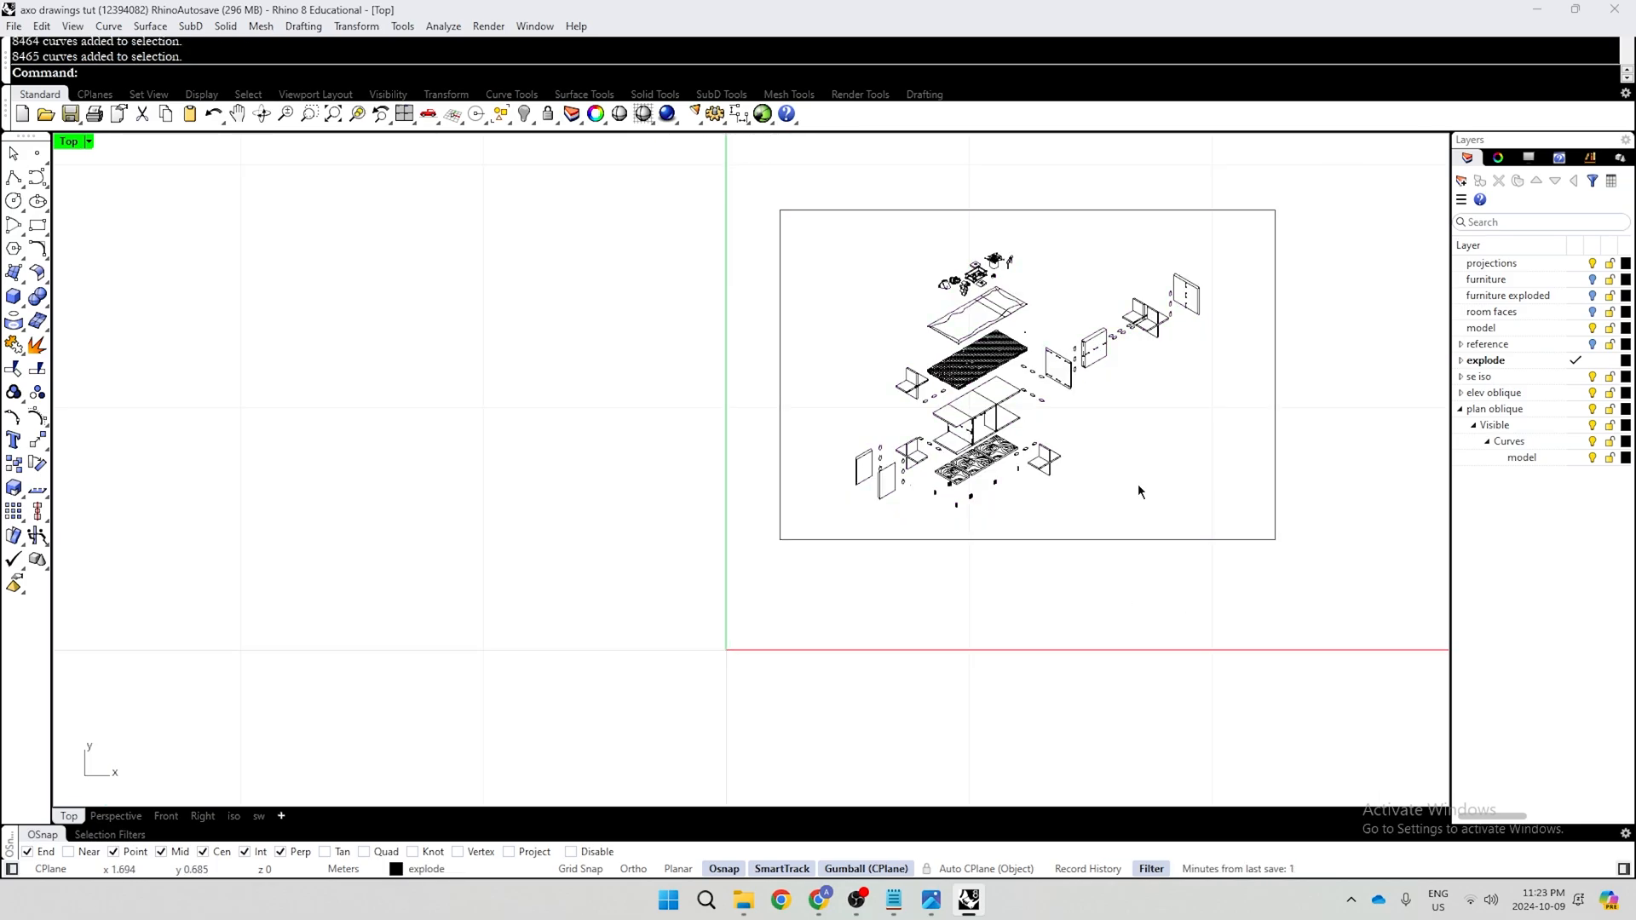
# Read the Part A scale requirements for the room drawings in the assignment brief
pyautogui.hotkey('alt', 'Tab')
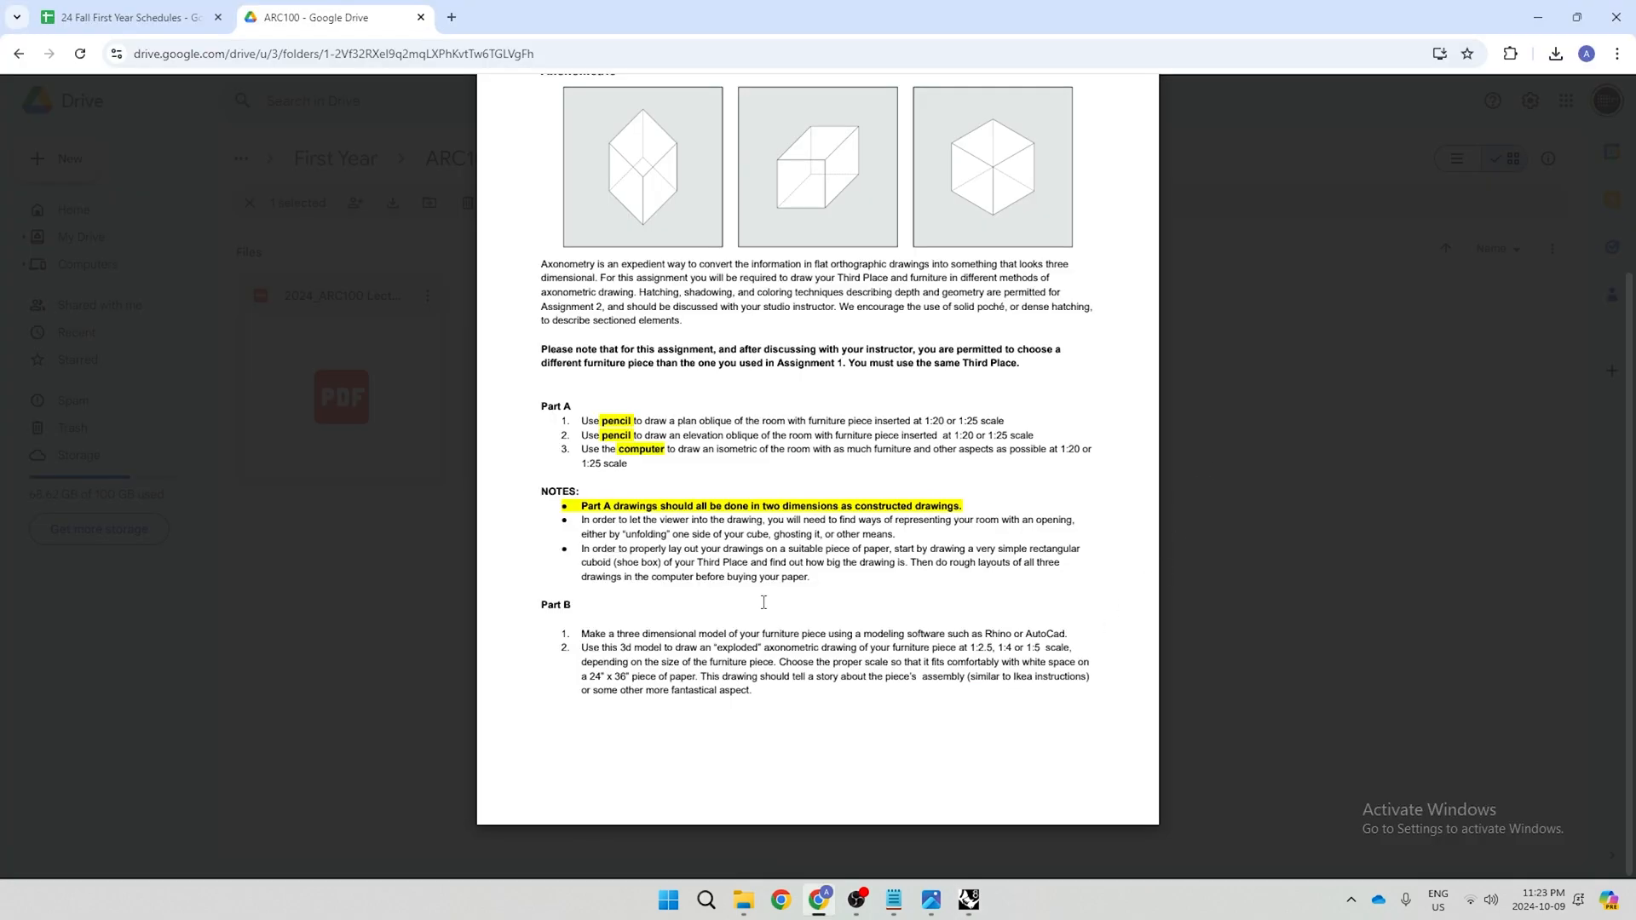
pyautogui.scroll(2, 892, 480)
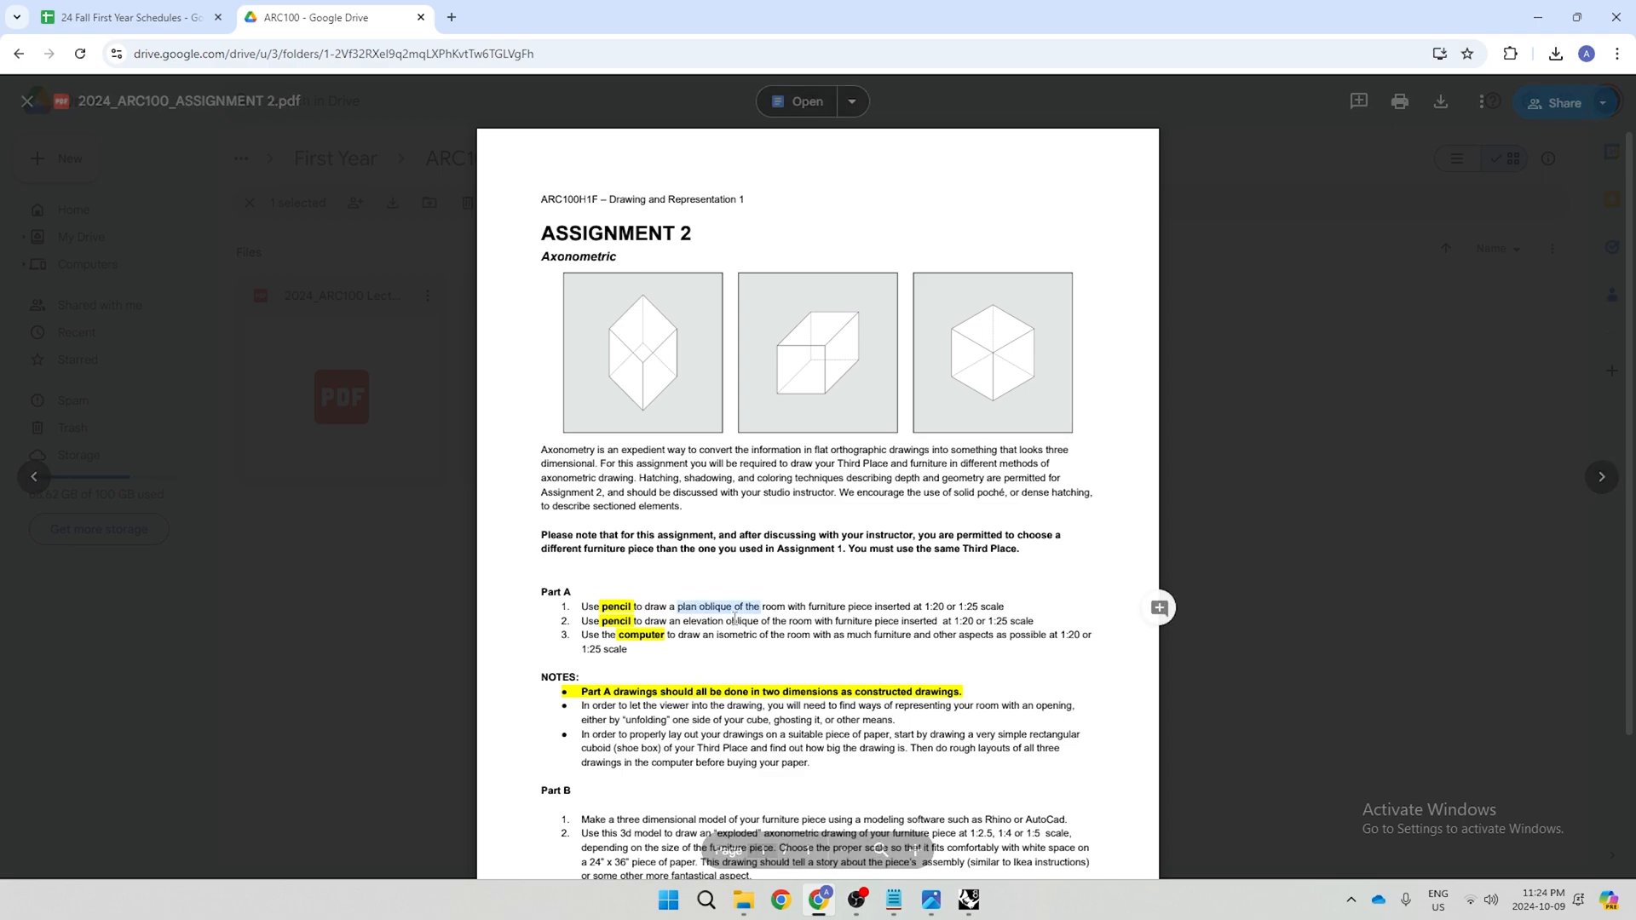
pyautogui.hotkey('alt', 'Tab')
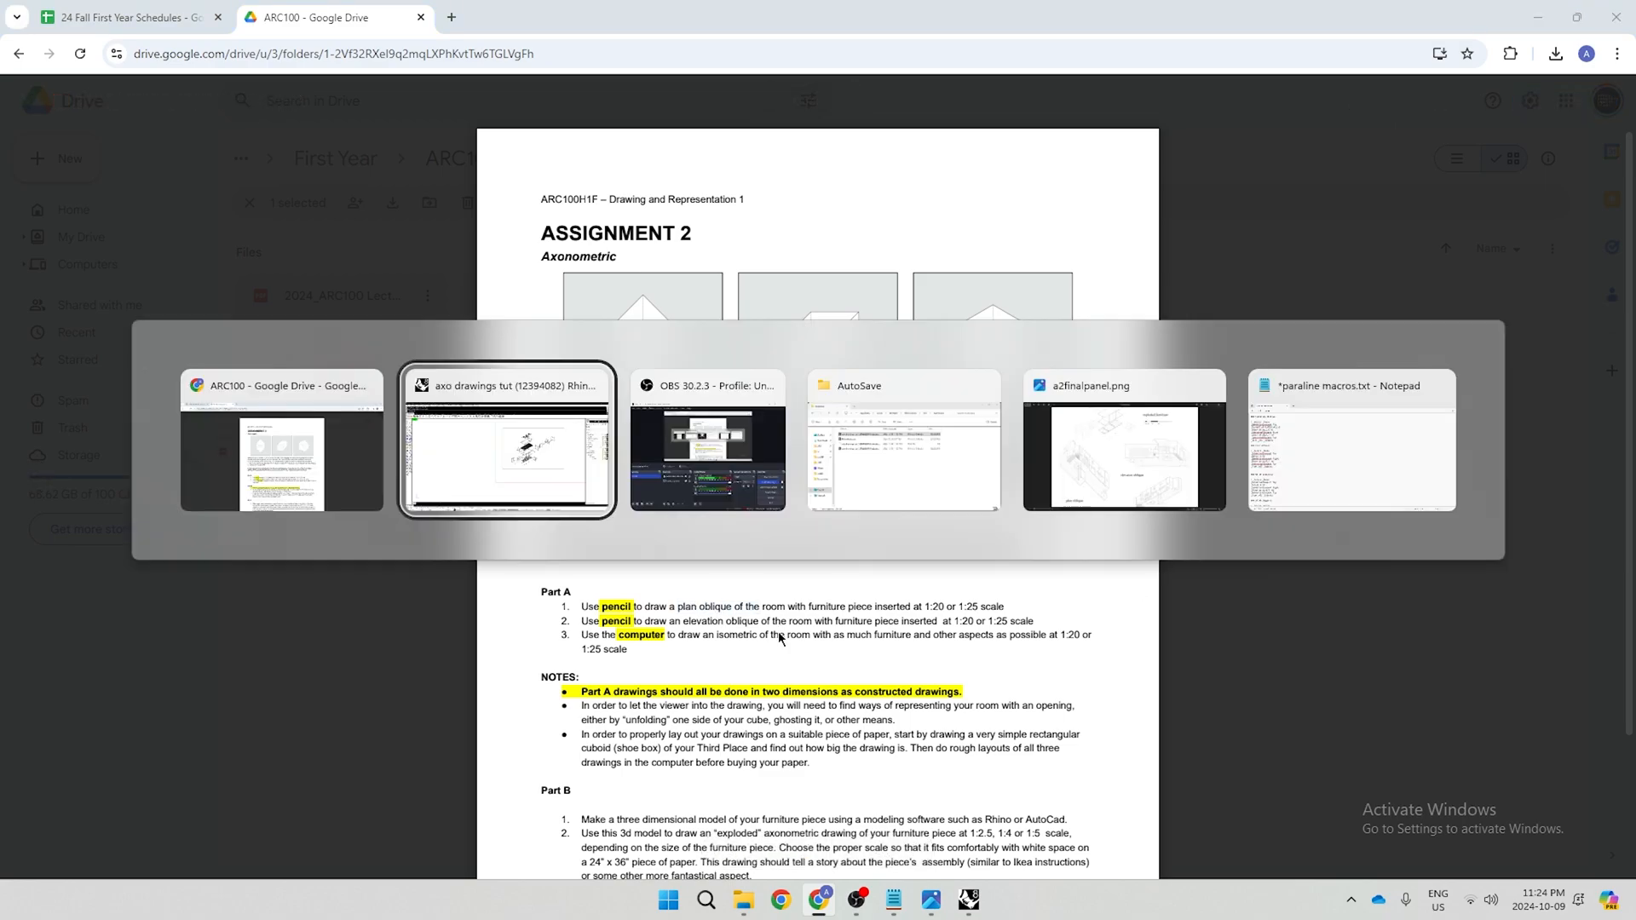
# Examine the room's plan oblique, isometric and elevation oblique drawings, and check whether the isometric selects as one group
pyautogui.scroll(-10, 779, 639)
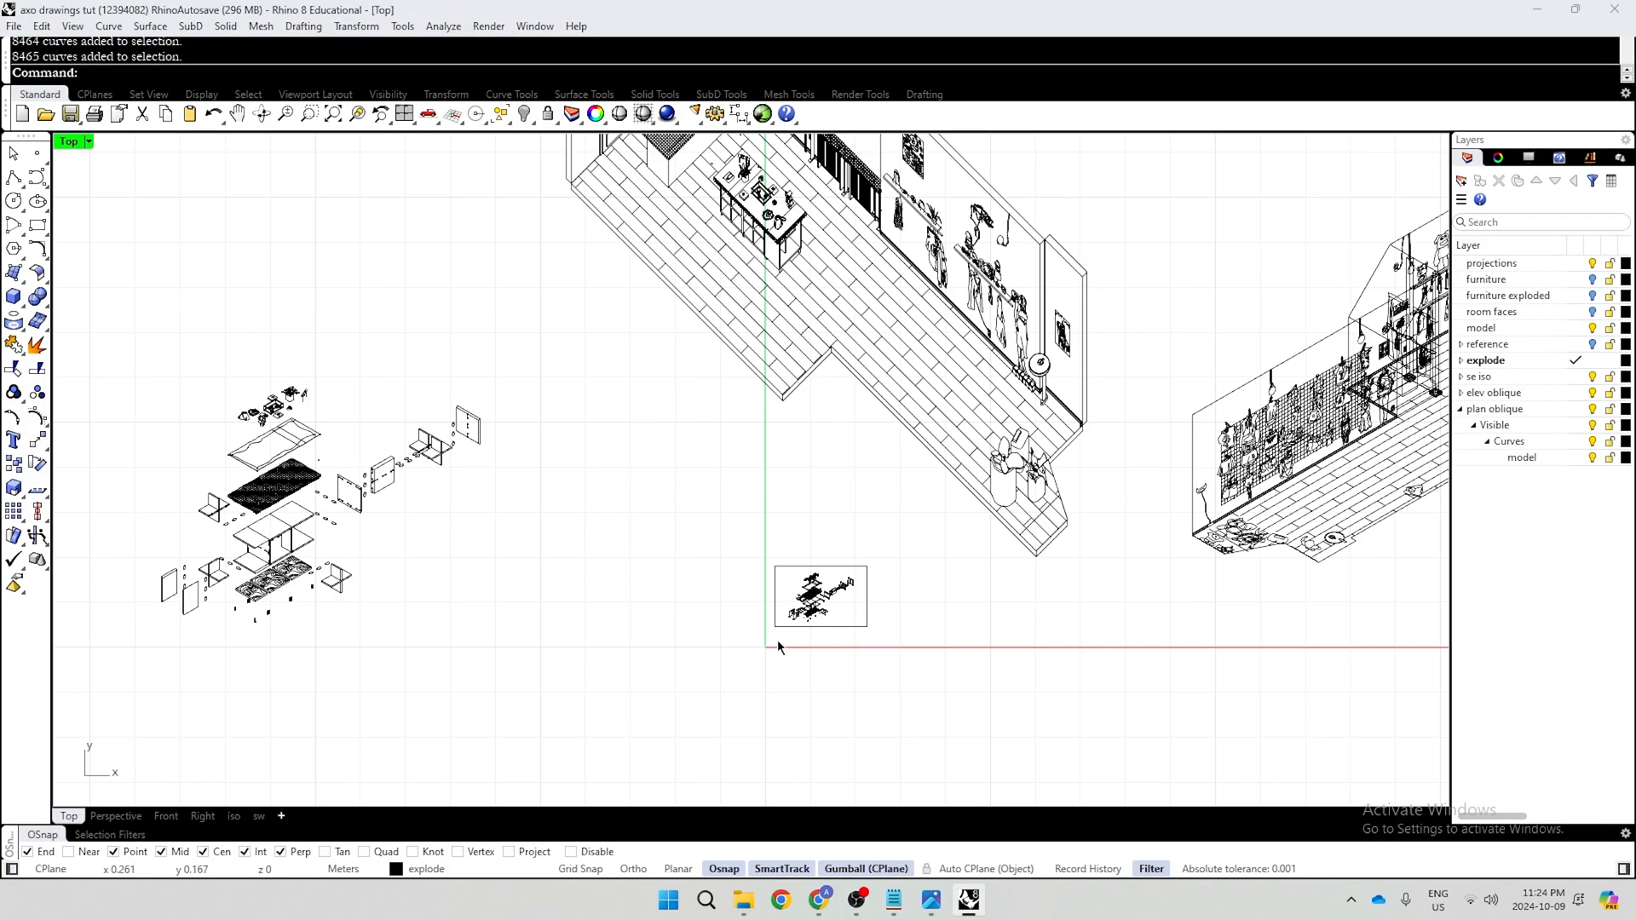
pyautogui.scroll(-2, 858, 438)
pyautogui.scroll(1, 858, 438)
pyautogui.scroll(5, 807, 402)
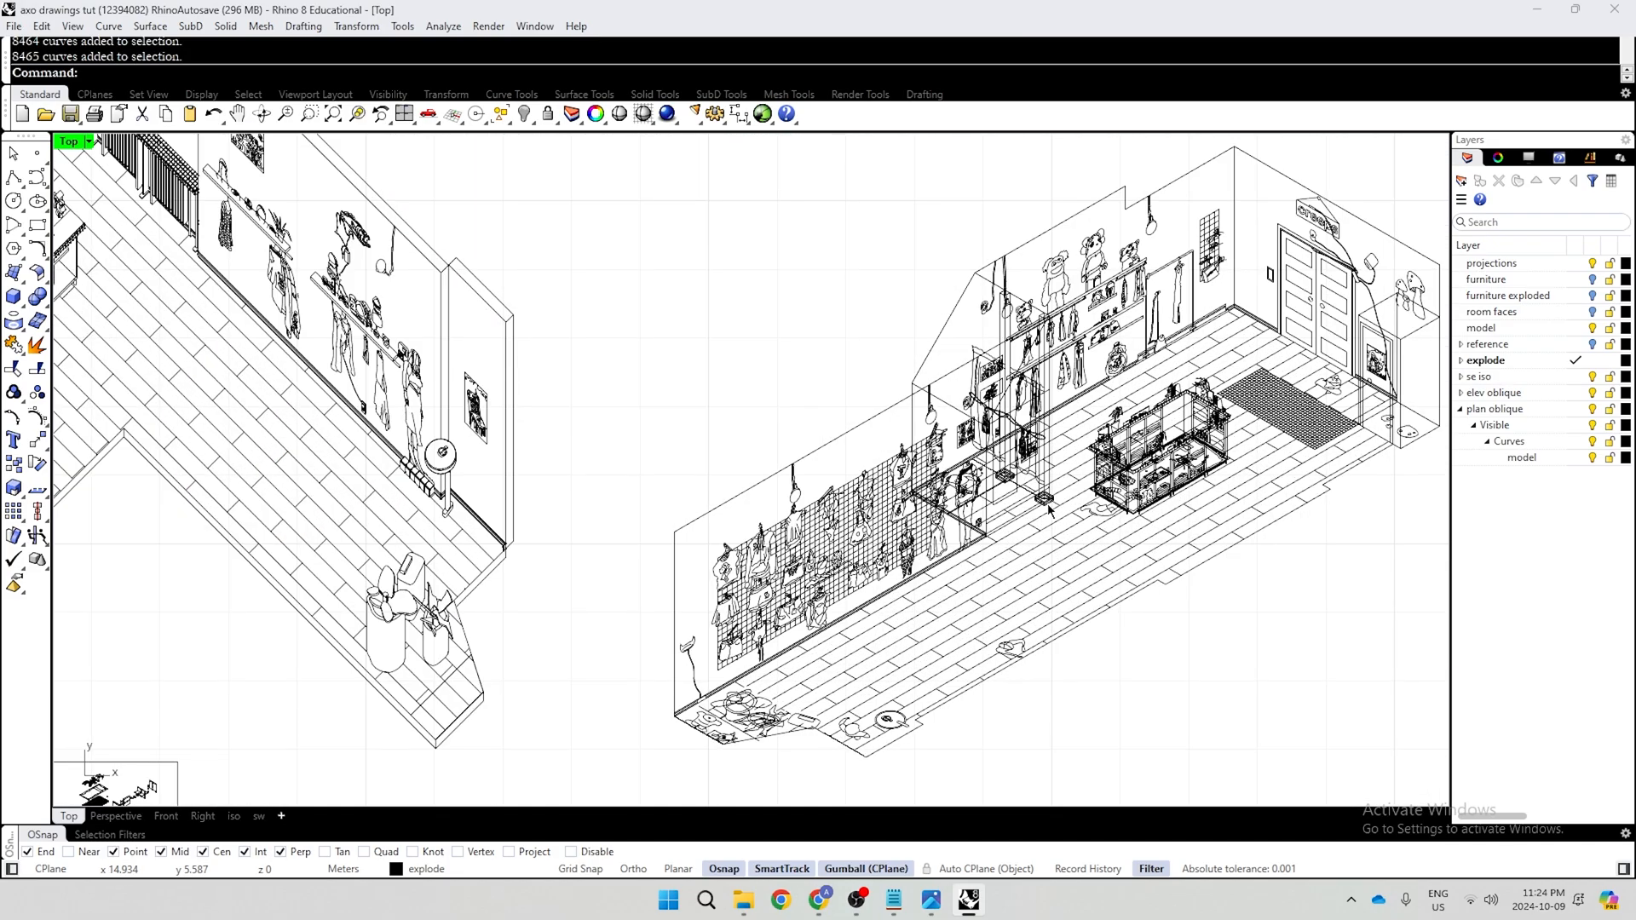
pyautogui.scroll(-4, 807, 402)
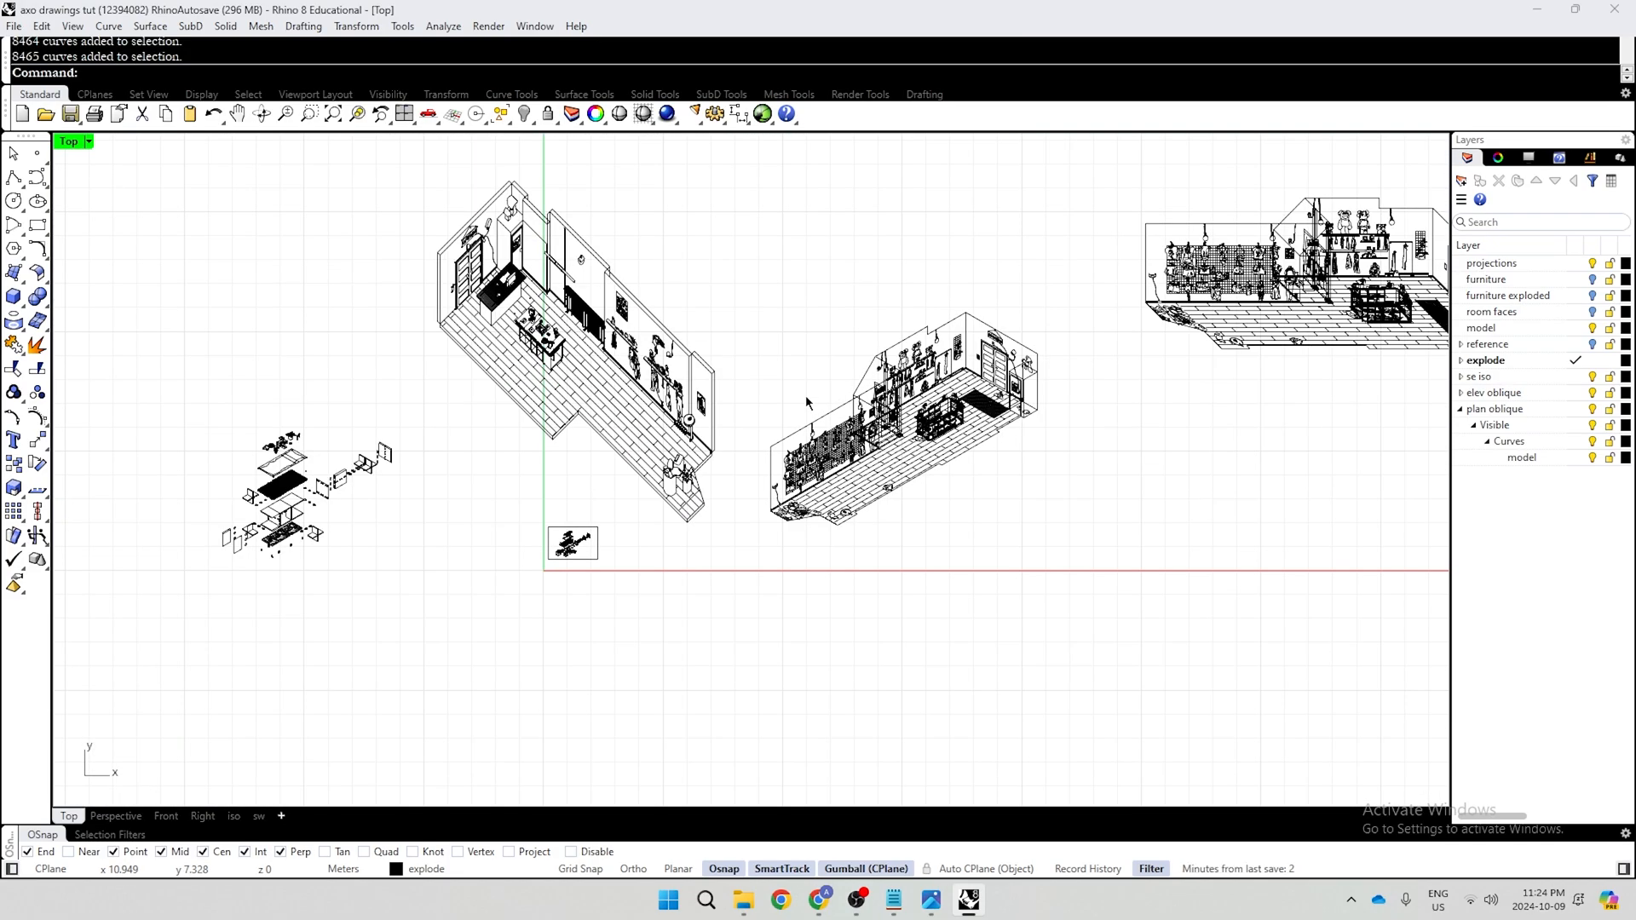
pyautogui.click(931, 470)
pyautogui.scroll(-2, 929, 471)
pyautogui.click(1029, 490)
pyautogui.moveTo(1161, 524); pyautogui.dragTo(1195, 666, button='right')
pyautogui.scroll(-8, 985, 473)
pyautogui.scroll(14, 942, 552)
pyautogui.click(1019, 474)
pyautogui.click(1137, 594)
pyautogui.scroll(-6, 1040, 498)
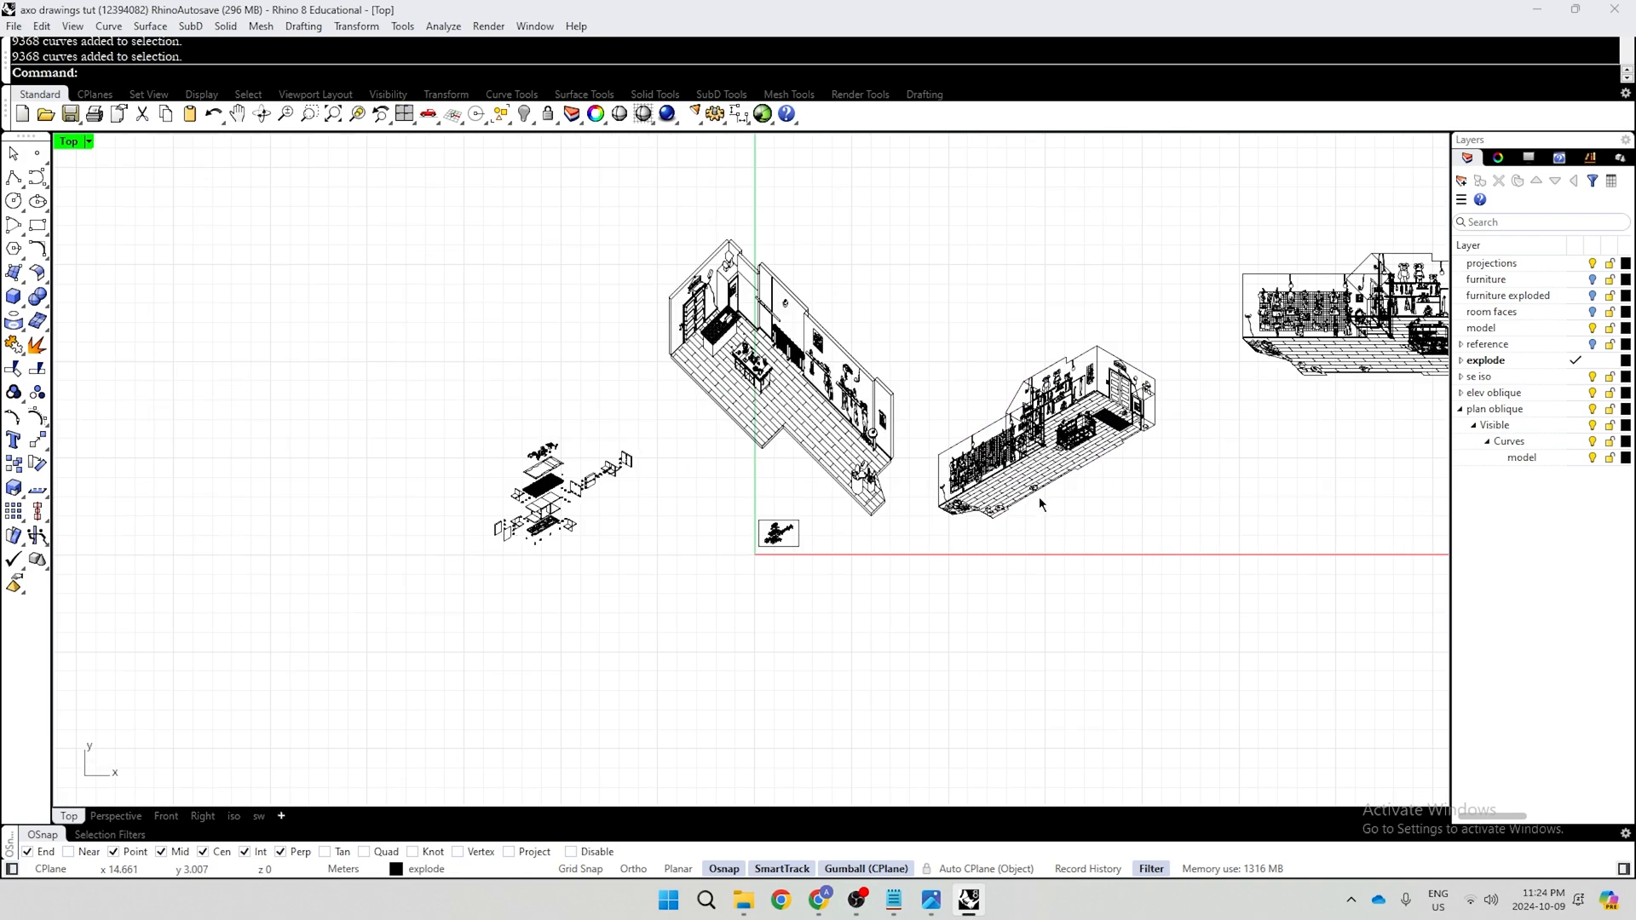
pyautogui.scroll(6, 1039, 498)
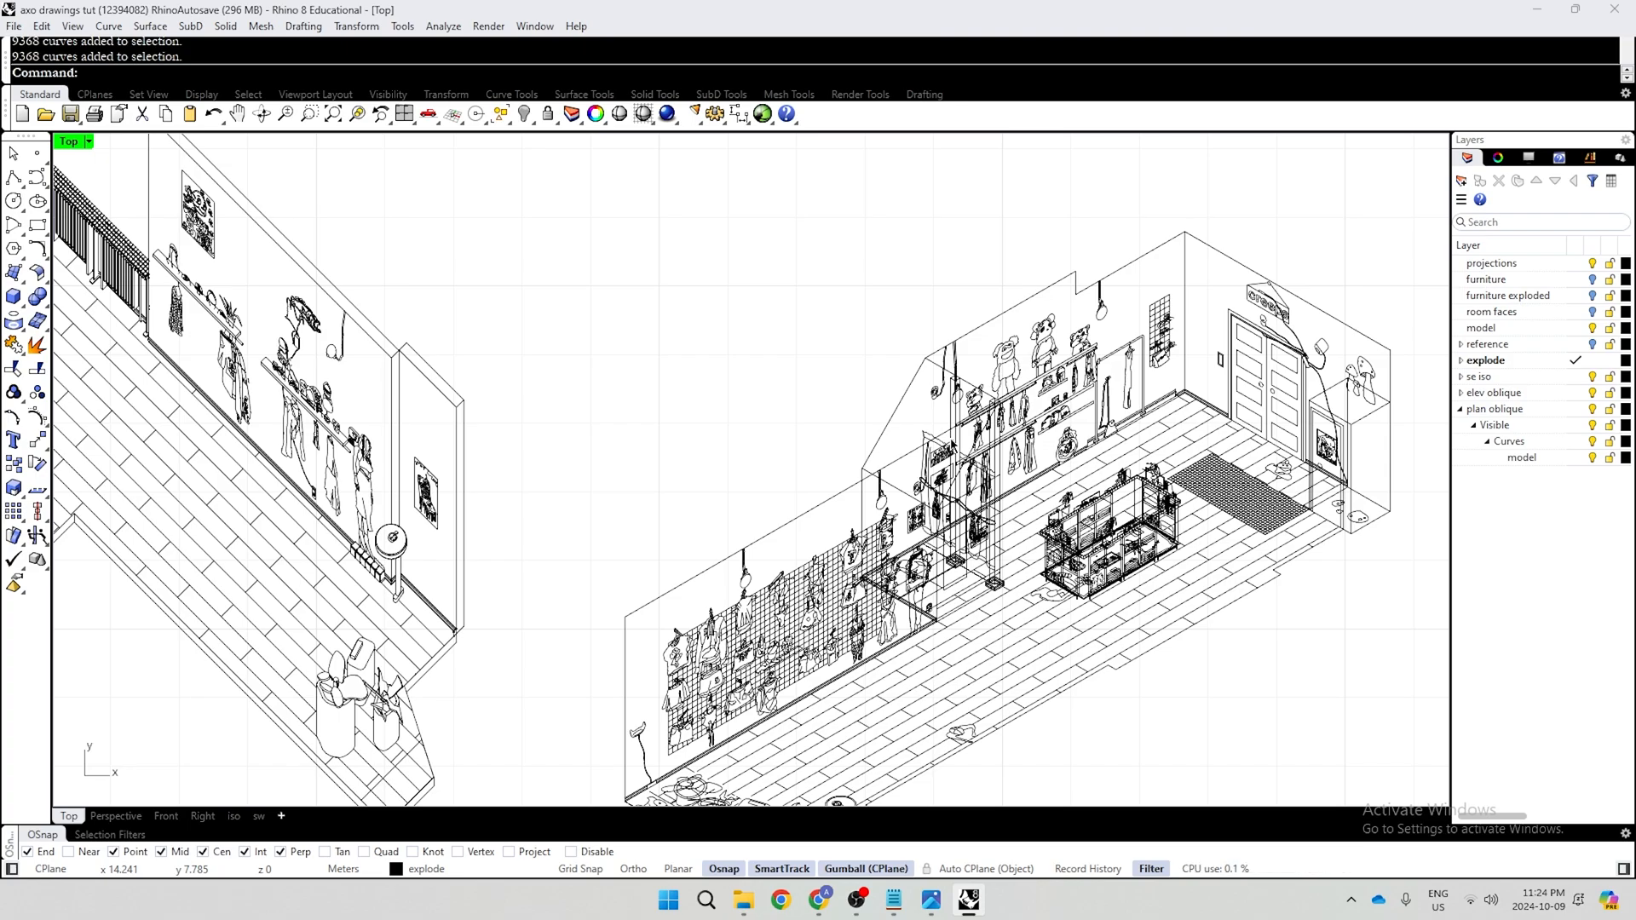
pyautogui.scroll(-6, 953, 447)
# Duplicate the elevation oblique room drawing about 13.3 m upward along the y-axis, keeping the original in place, and save the file
pyautogui.hotkey('alt', 'Tab')
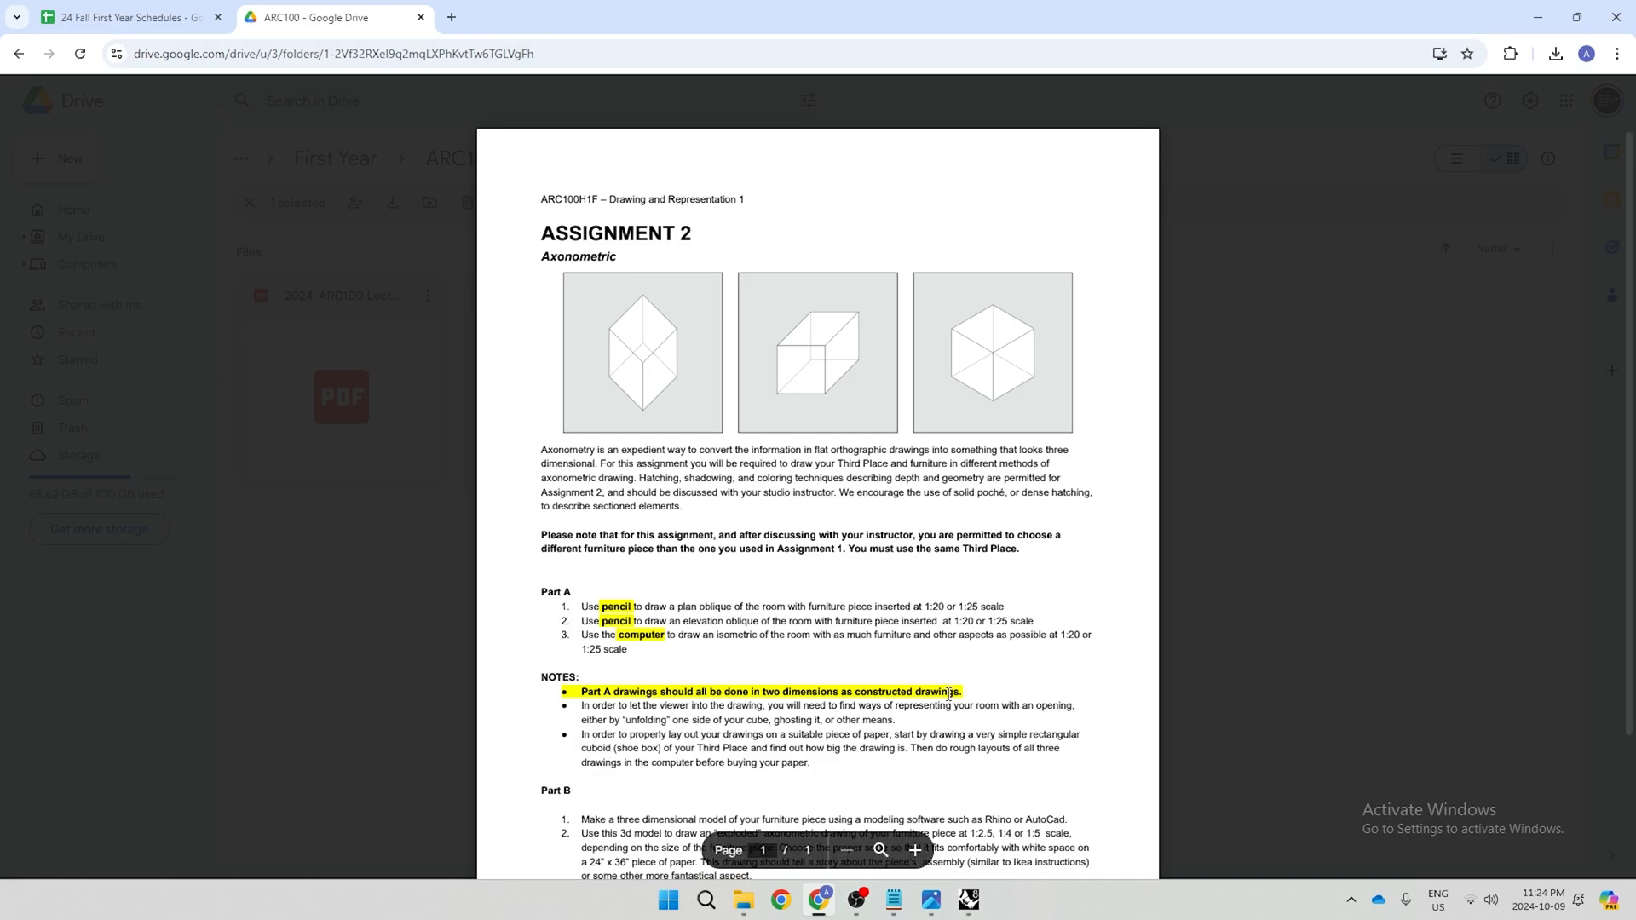
pyautogui.hotkey('alt', 'Tab')
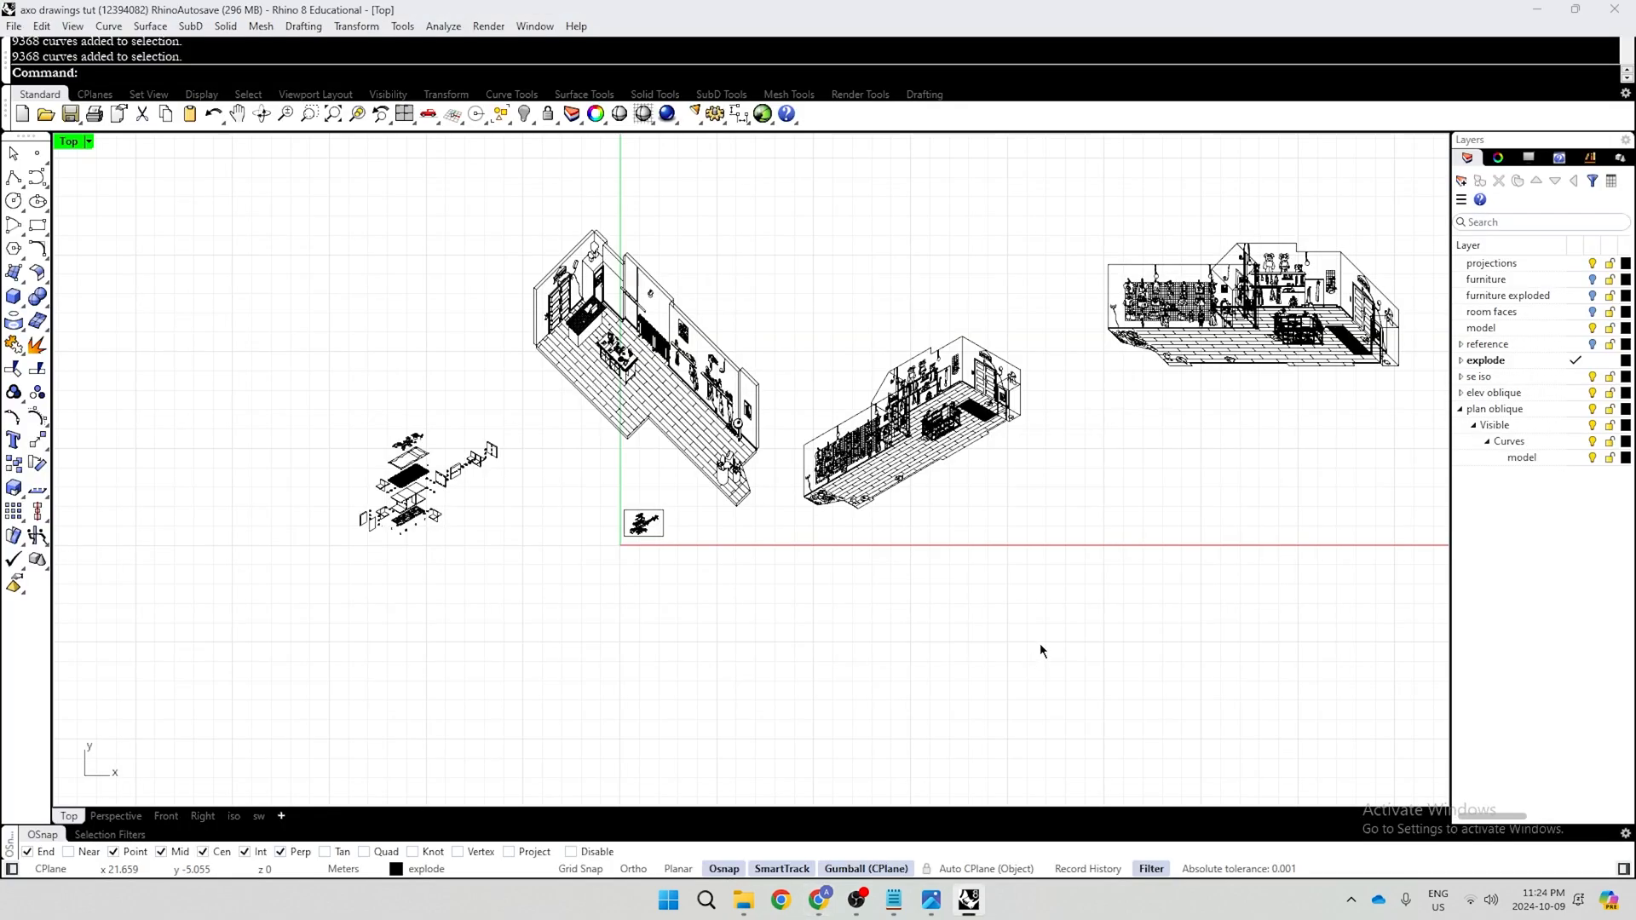
pyautogui.click(1086, 473)
pyautogui.press('alt')
pyautogui.moveTo(1086, 473); pyautogui.dragTo(1085, 204)
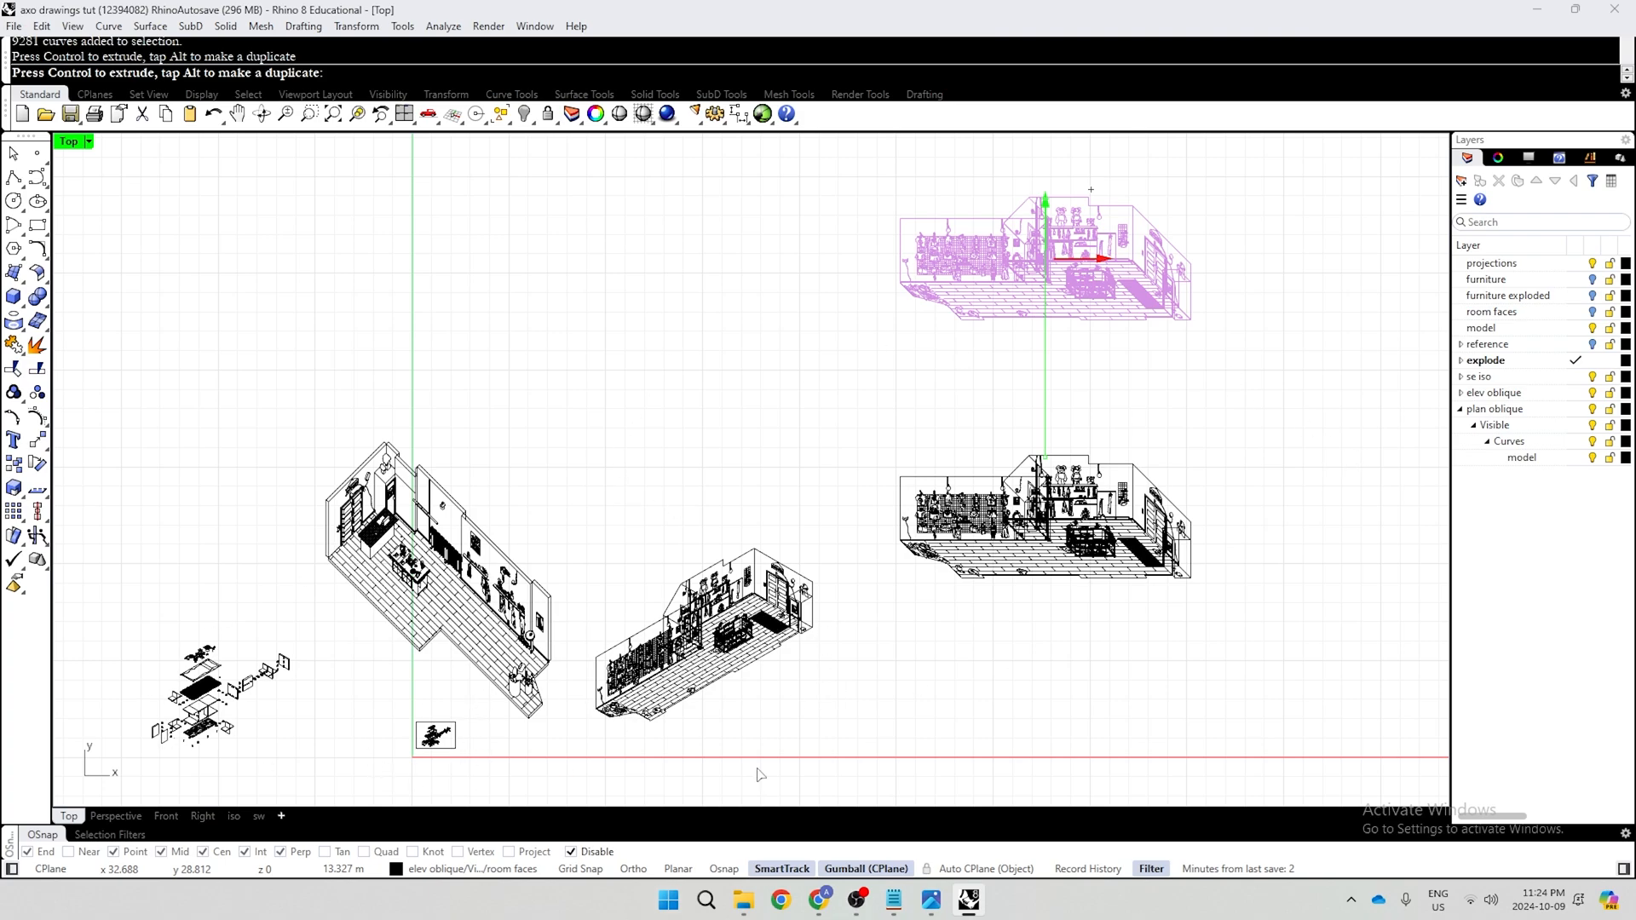
pyautogui.click(723, 868)
pyautogui.scroll(-3, 1033, 347)
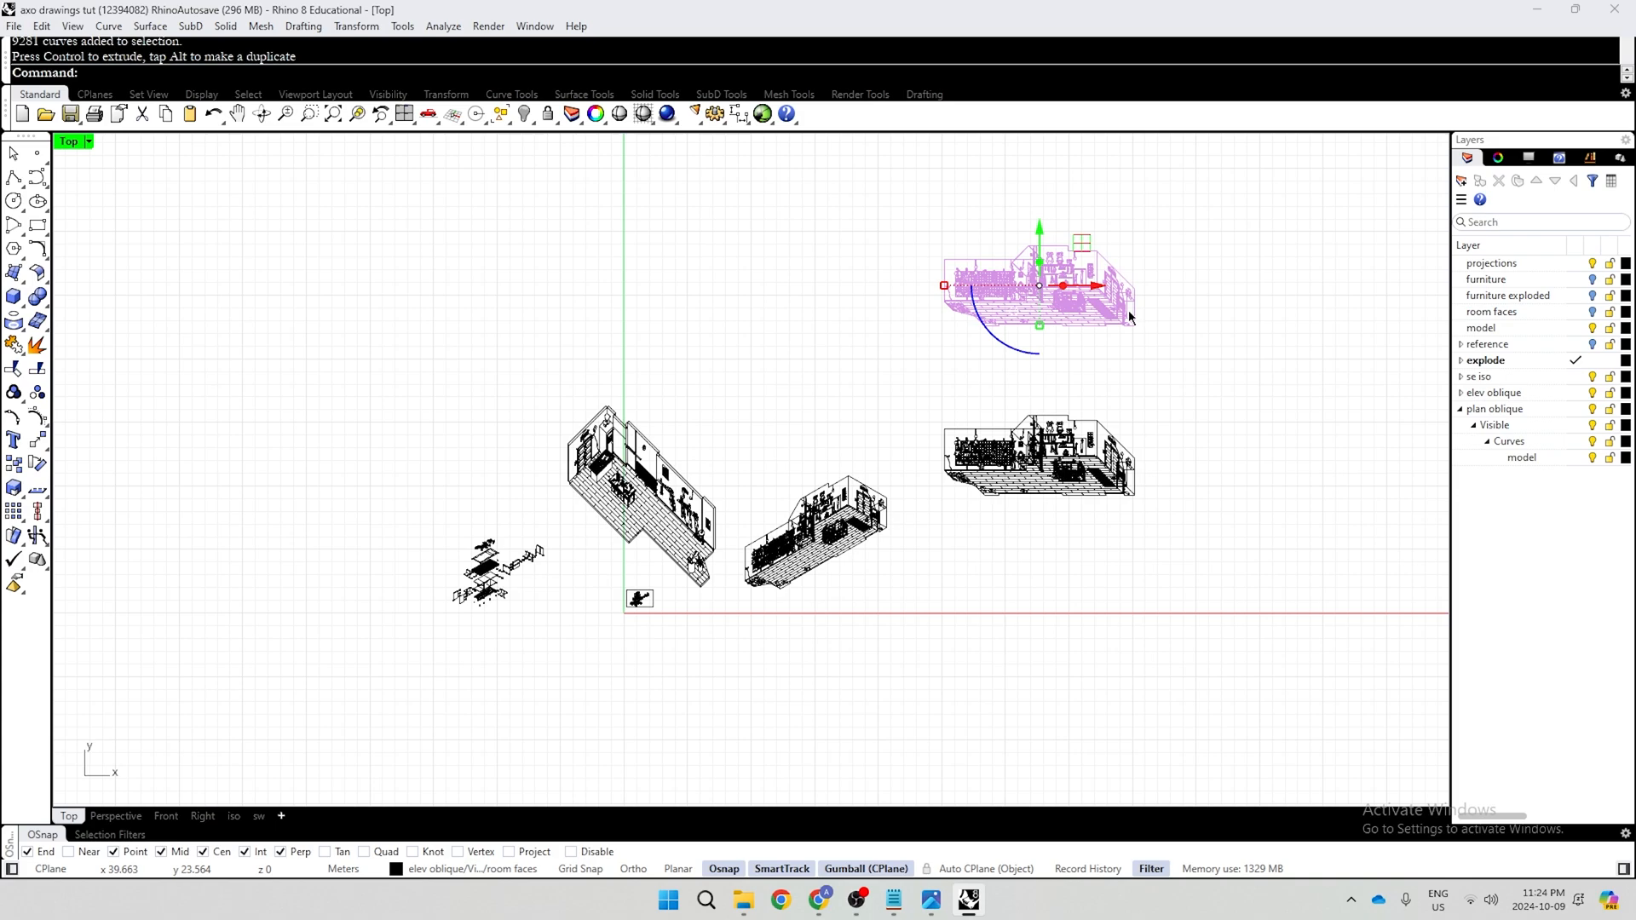
pyautogui.scroll(4, 1129, 318)
pyautogui.press('Escape')
pyautogui.hotkey('ctrl', 's')
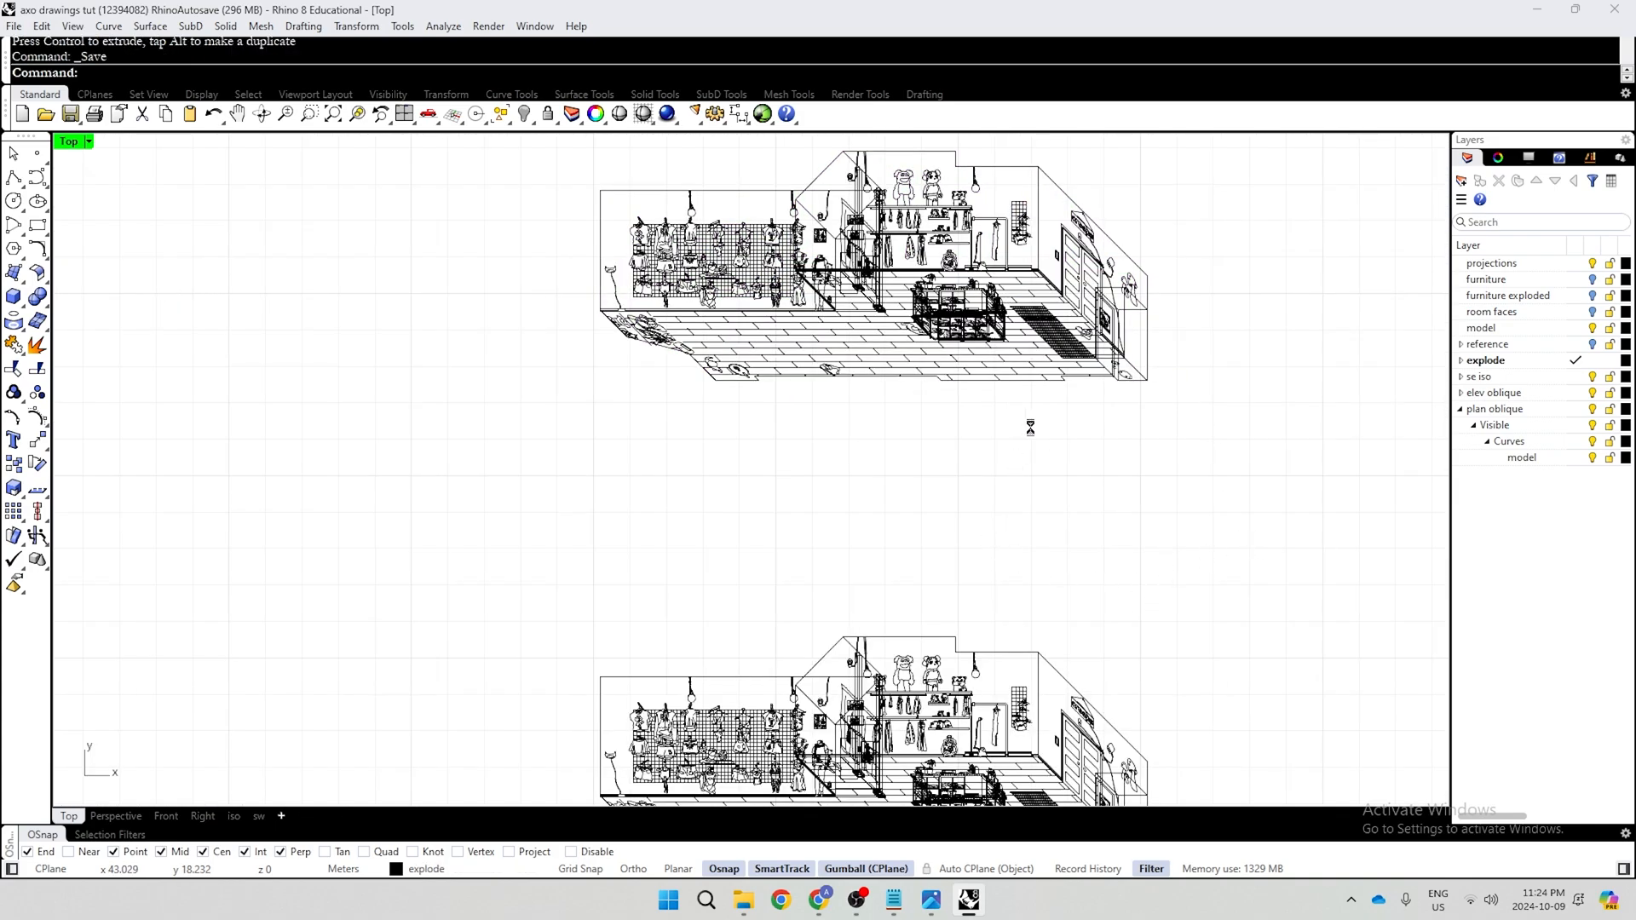
# Scale the duplicated elevation oblique drawing by a factor of 1/20 about its automatic base point
pyautogui.click(927, 312)
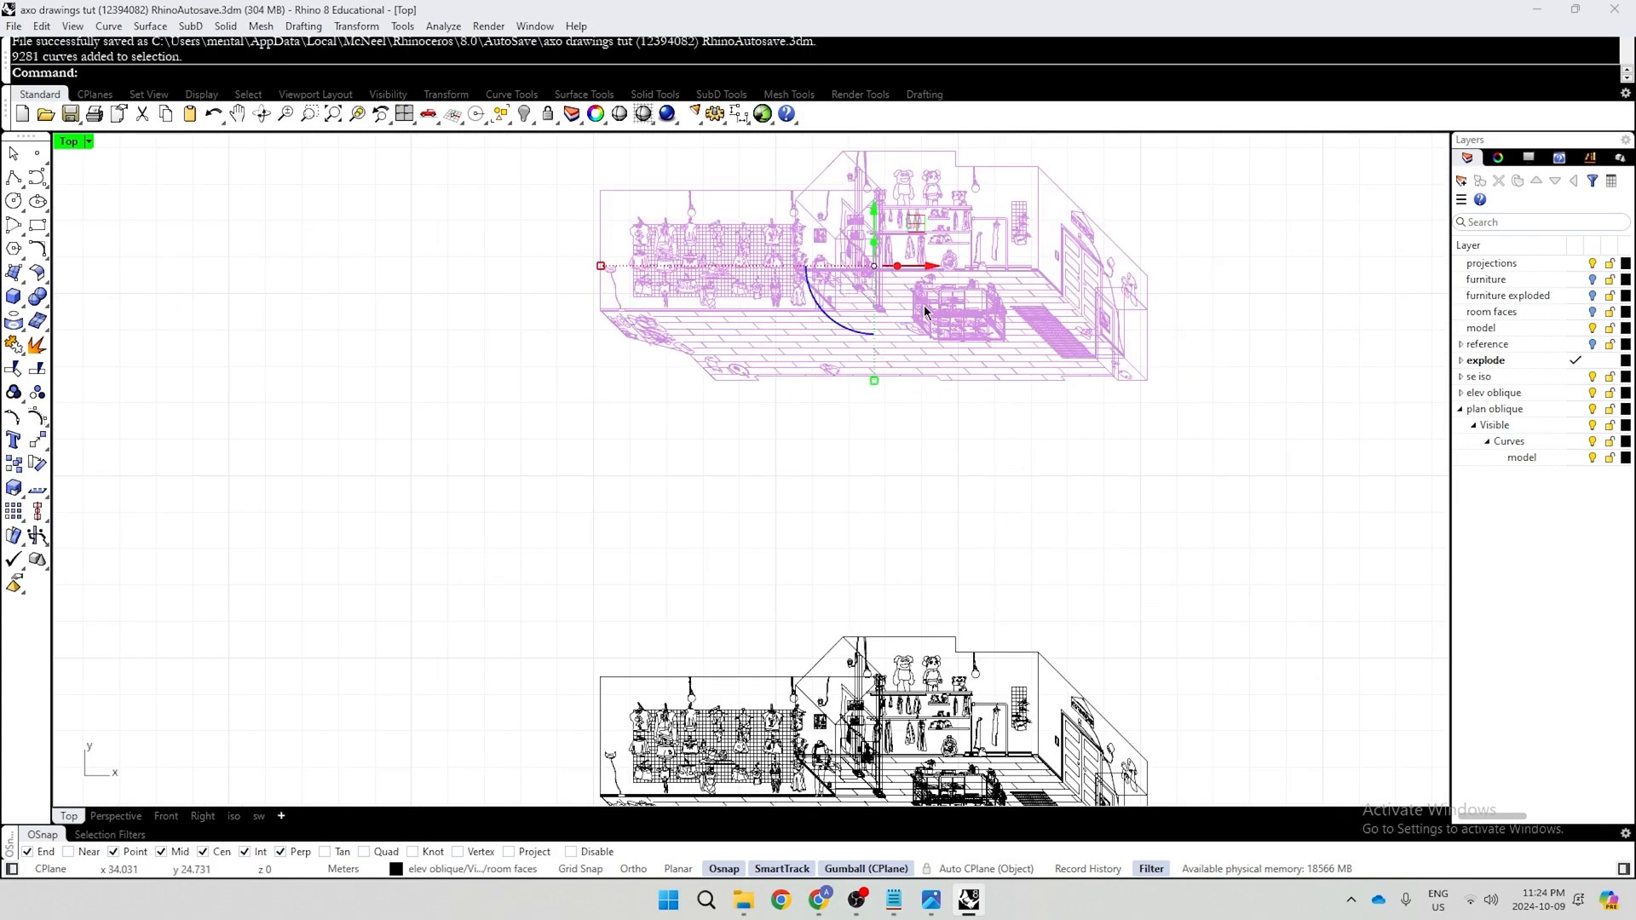
pyautogui.click(1075, 421)
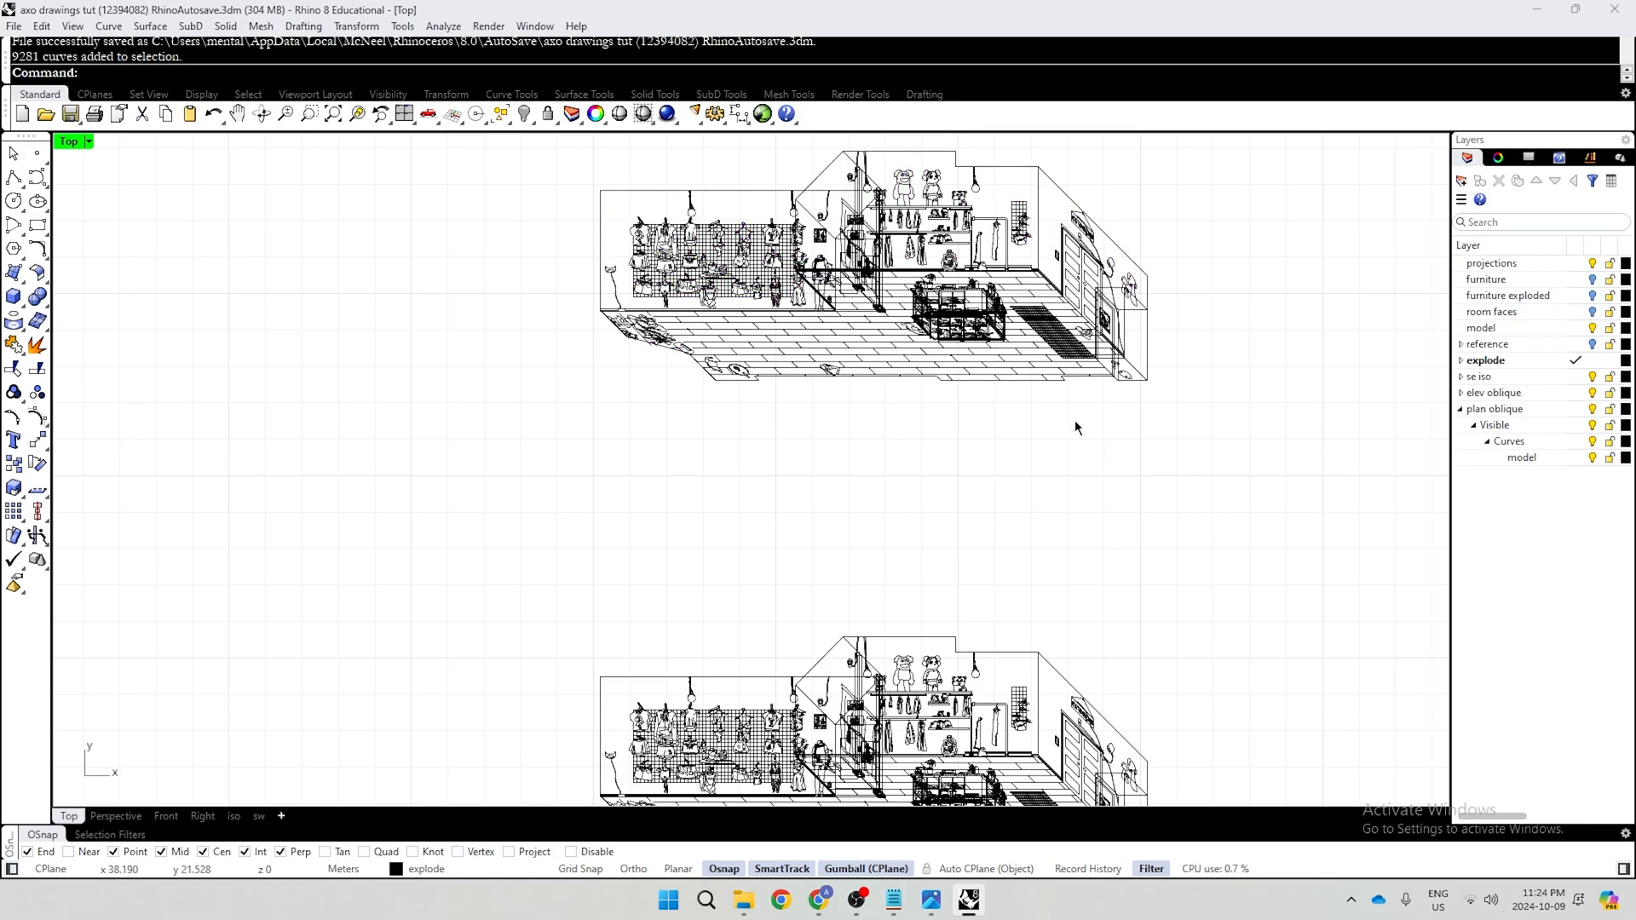
pyautogui.moveTo(1075, 421); pyautogui.dragTo(1081, 662, button='right')
pyautogui.scroll(6, 943, 582)
pyautogui.click(969, 535)
pyautogui.write('scale')
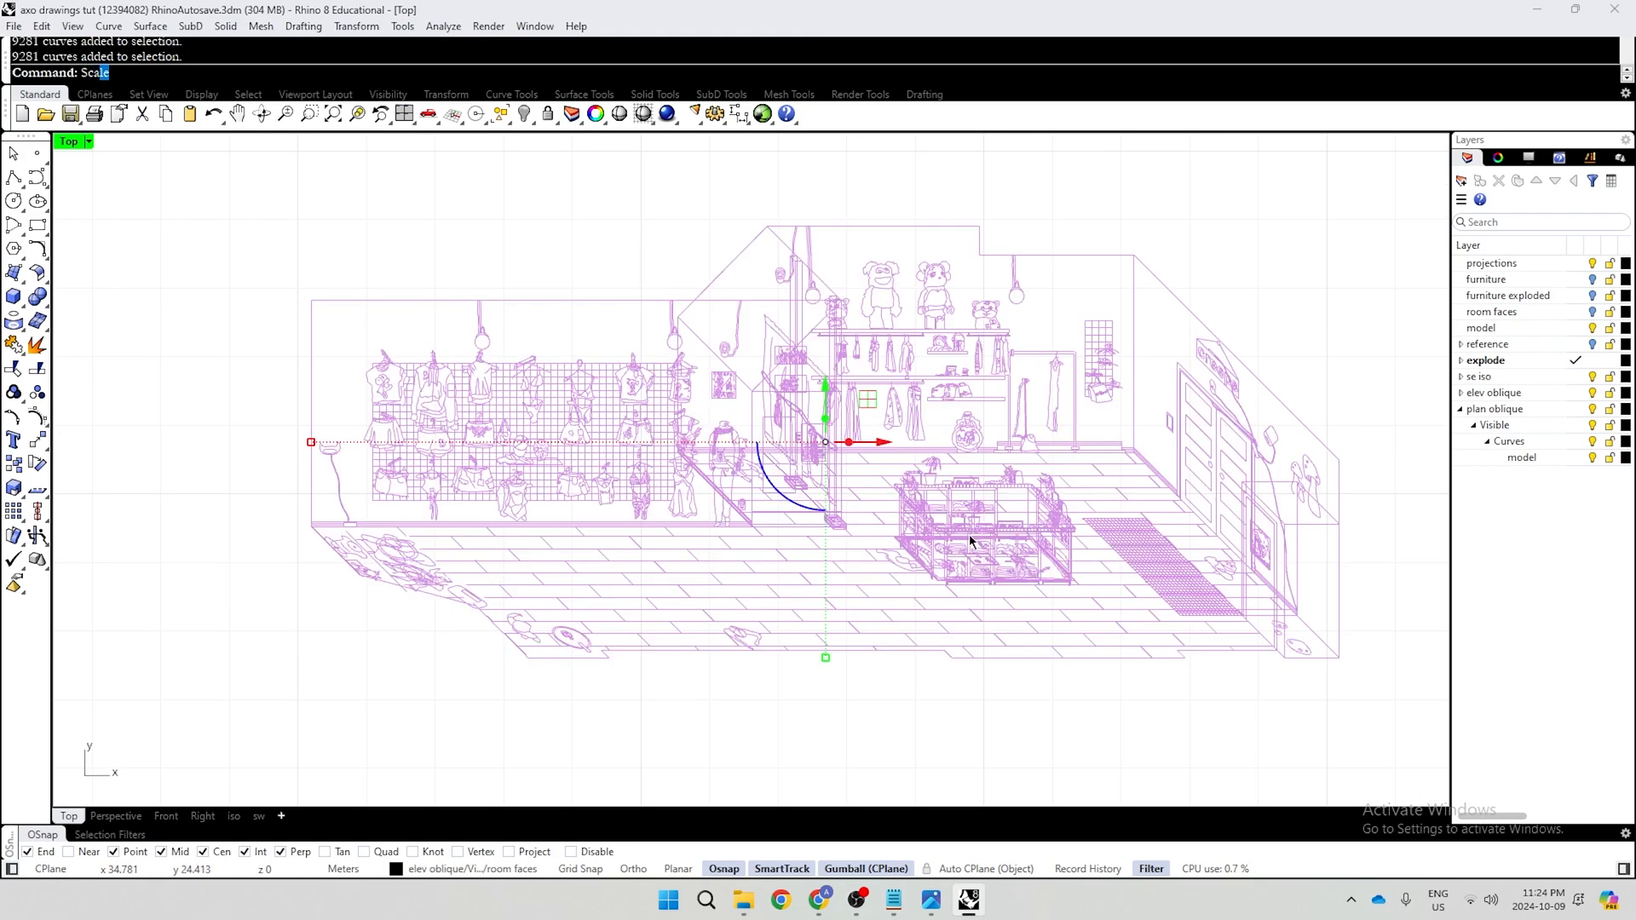
pyautogui.press('Return')
pyautogui.press('Return')
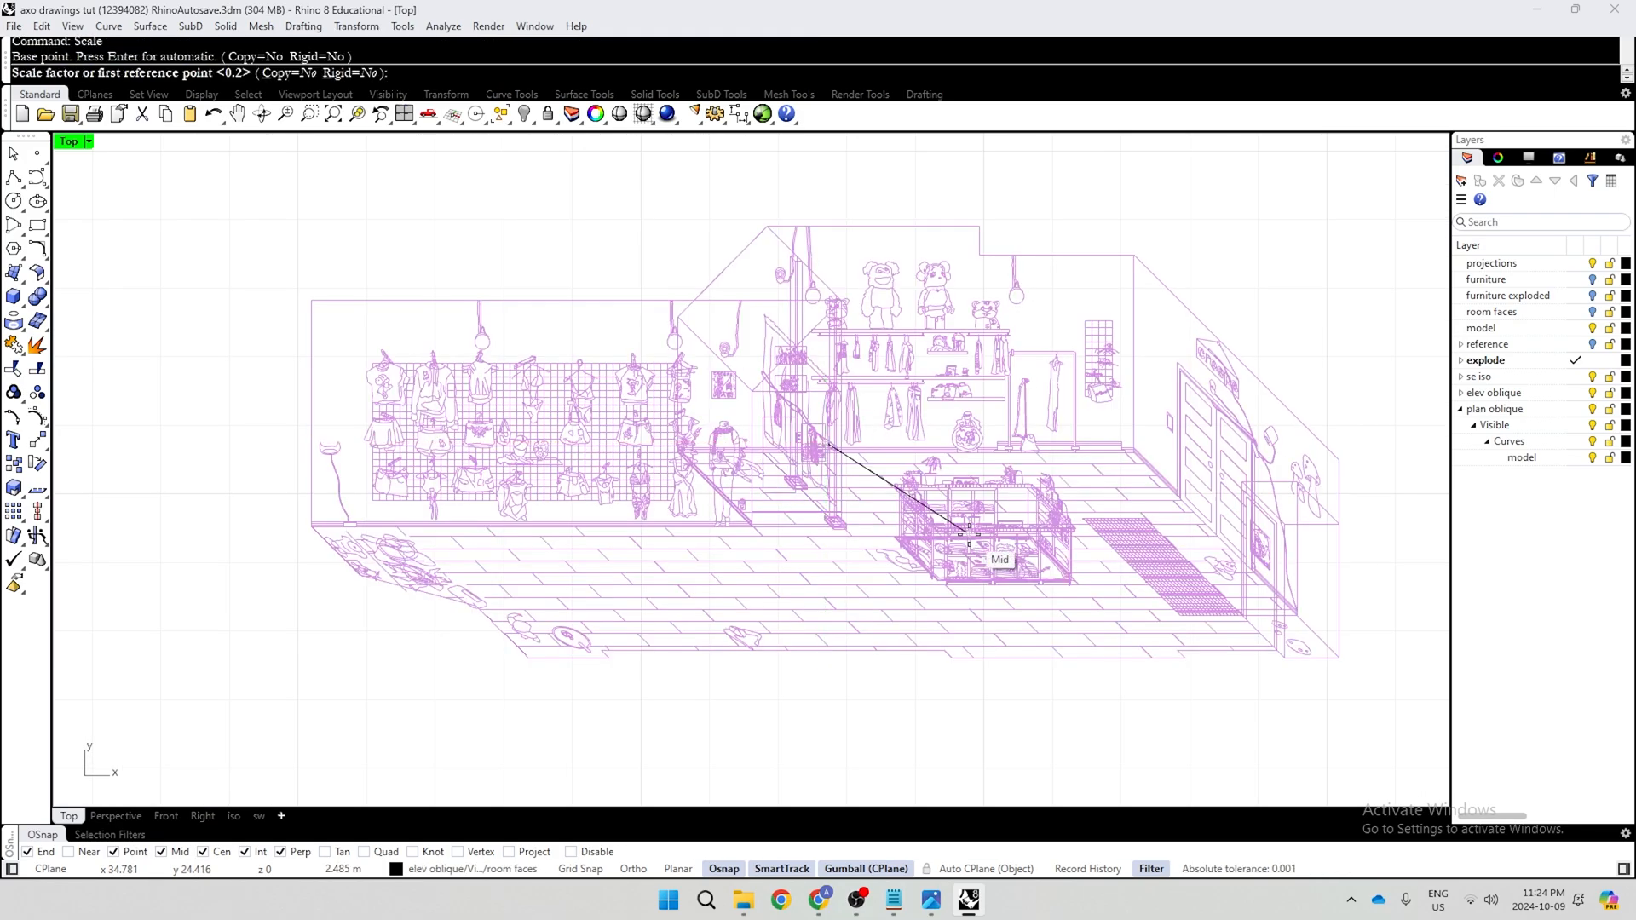
pyautogui.hotkey('alt', 'Tab')
pyautogui.hotkey('alt', 'Tab')
pyautogui.press('Return')
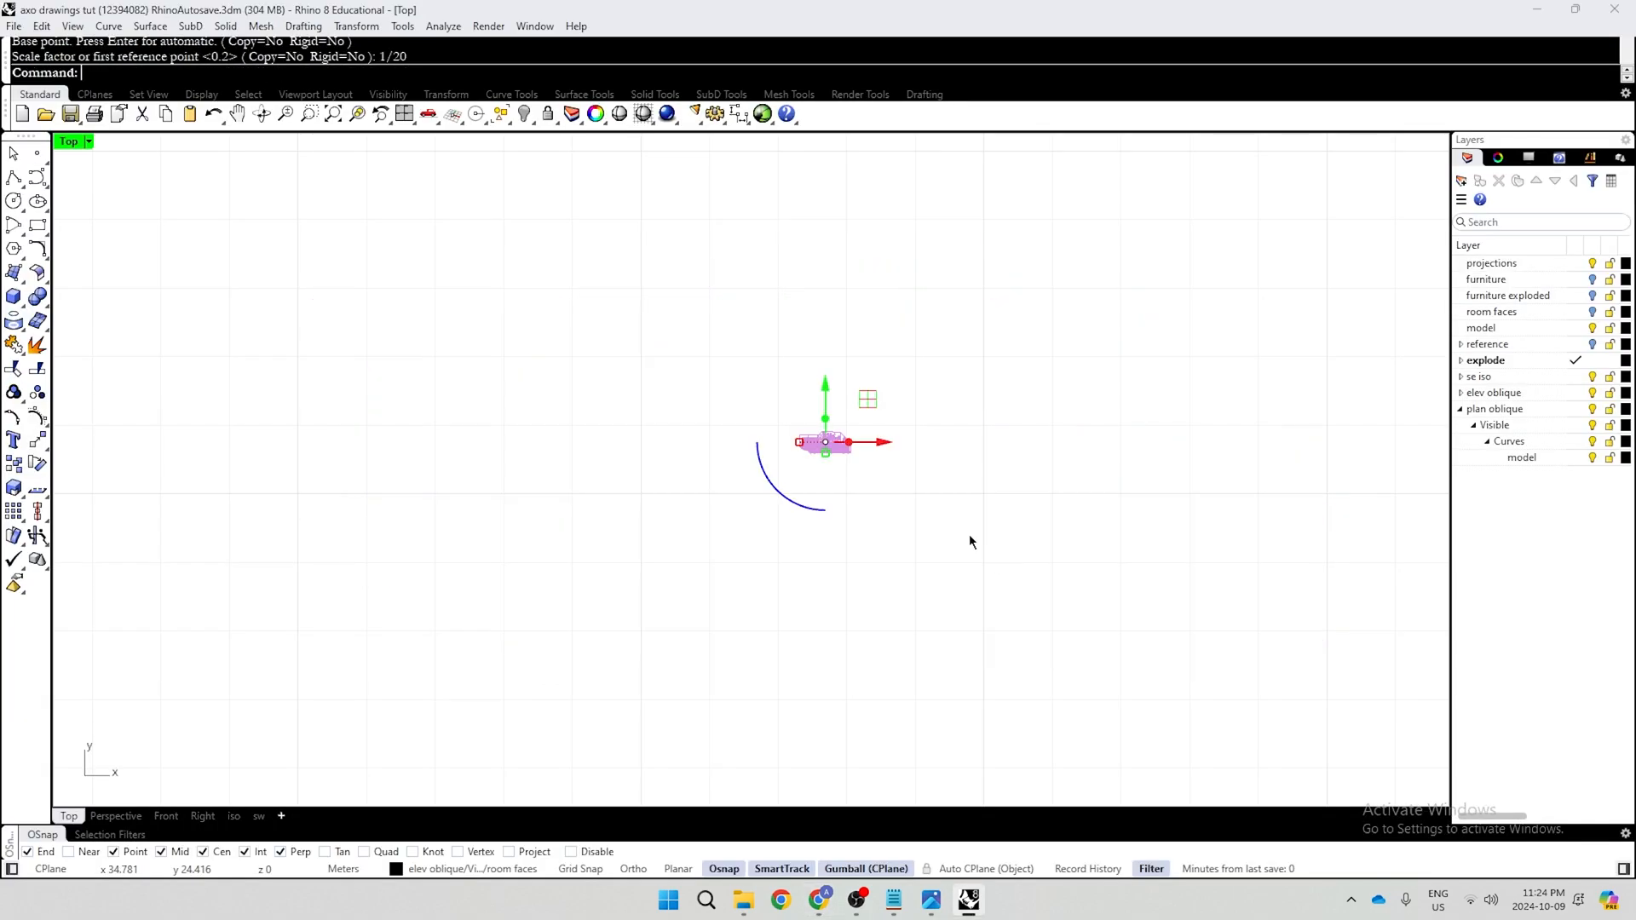
# Examine the scaled elevation oblique copy up close and check that all of its curves can be selected
pyautogui.click(1177, 597)
pyautogui.scroll(10, 837, 513)
pyautogui.scroll(10, 811, 308)
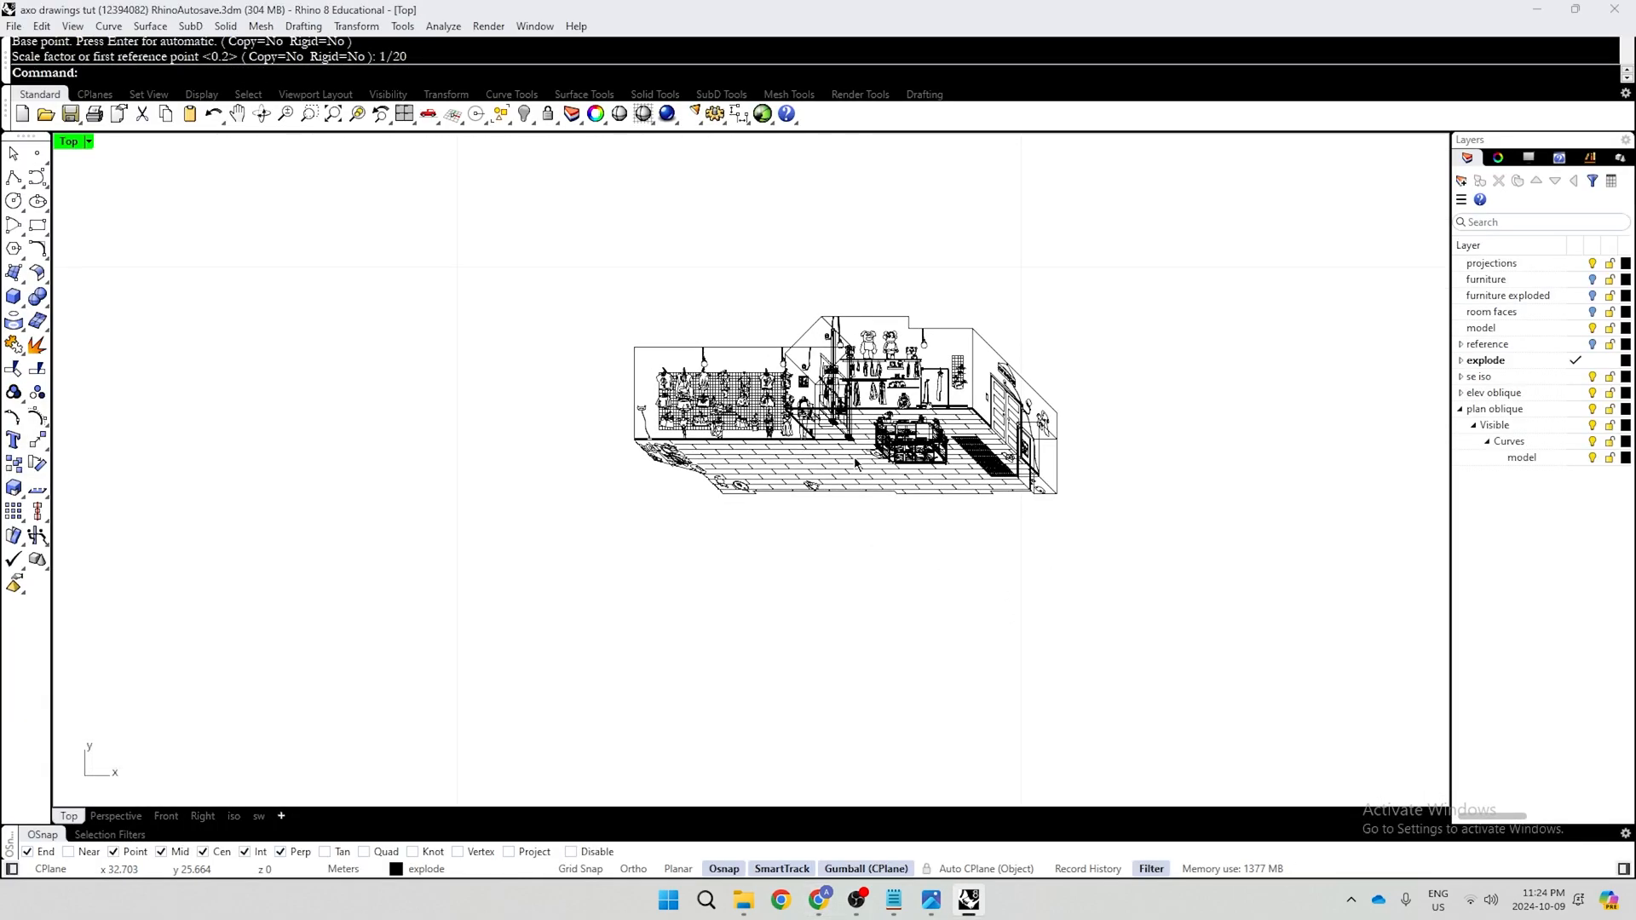
pyautogui.scroll(3, 816, 315)
pyautogui.hotkey('ctrl', 'a')
pyautogui.scroll(-3, 1096, 609)
pyautogui.click(1096, 605)
pyautogui.scroll(10, 892, 244)
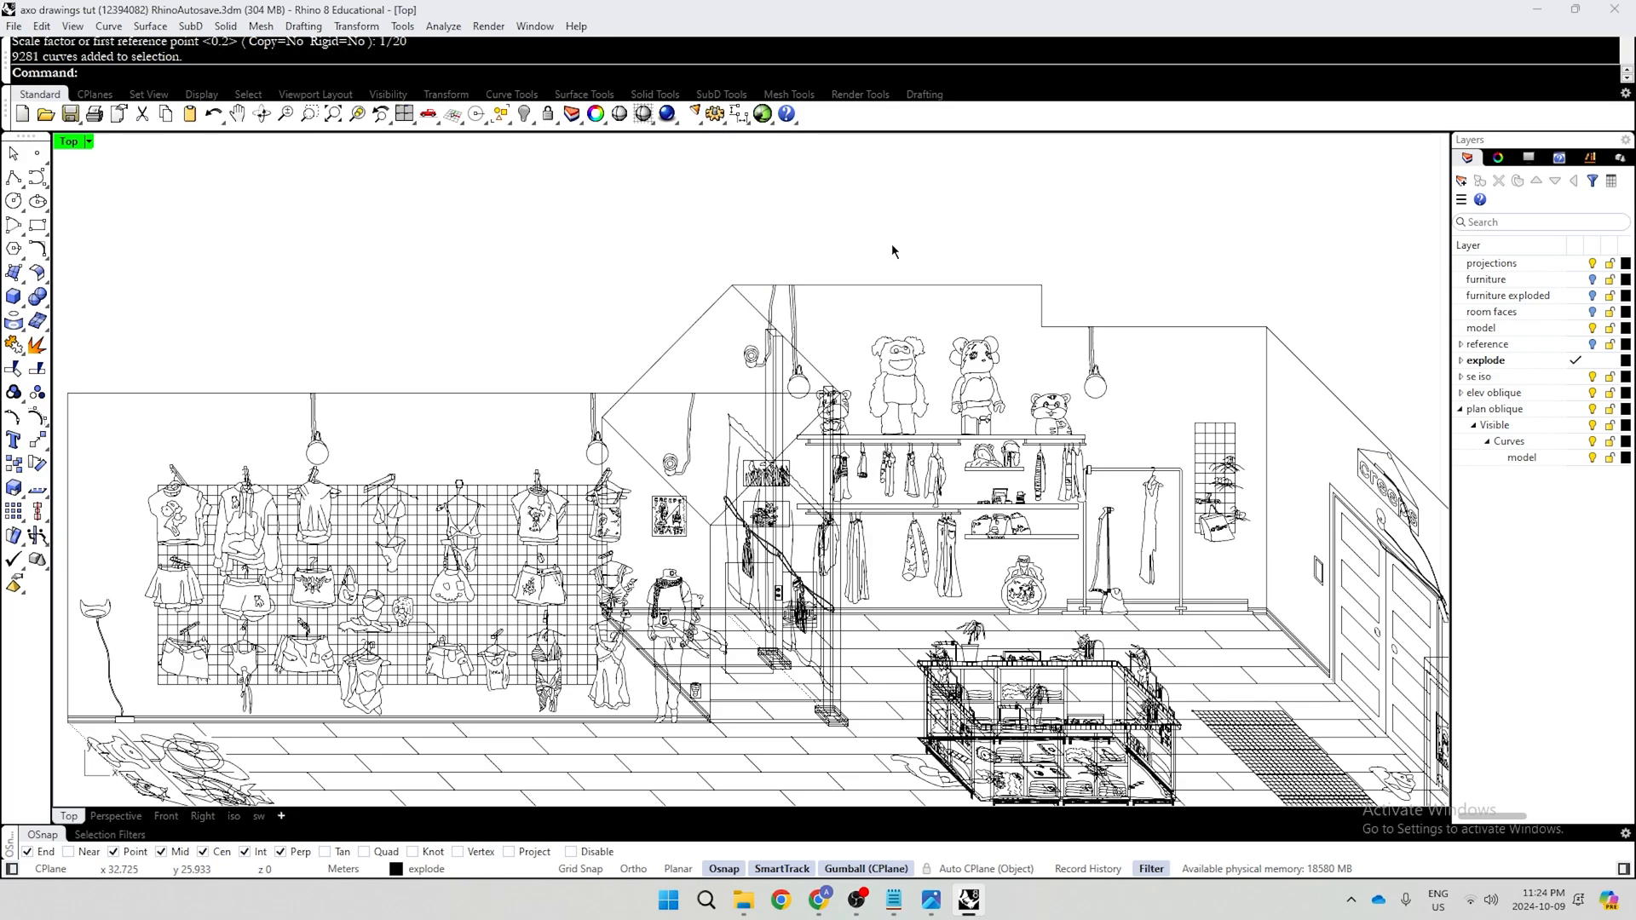
pyautogui.scroll(-2, 910, 268)
pyautogui.scroll(-6, 910, 268)
pyautogui.scroll(5, 935, 298)
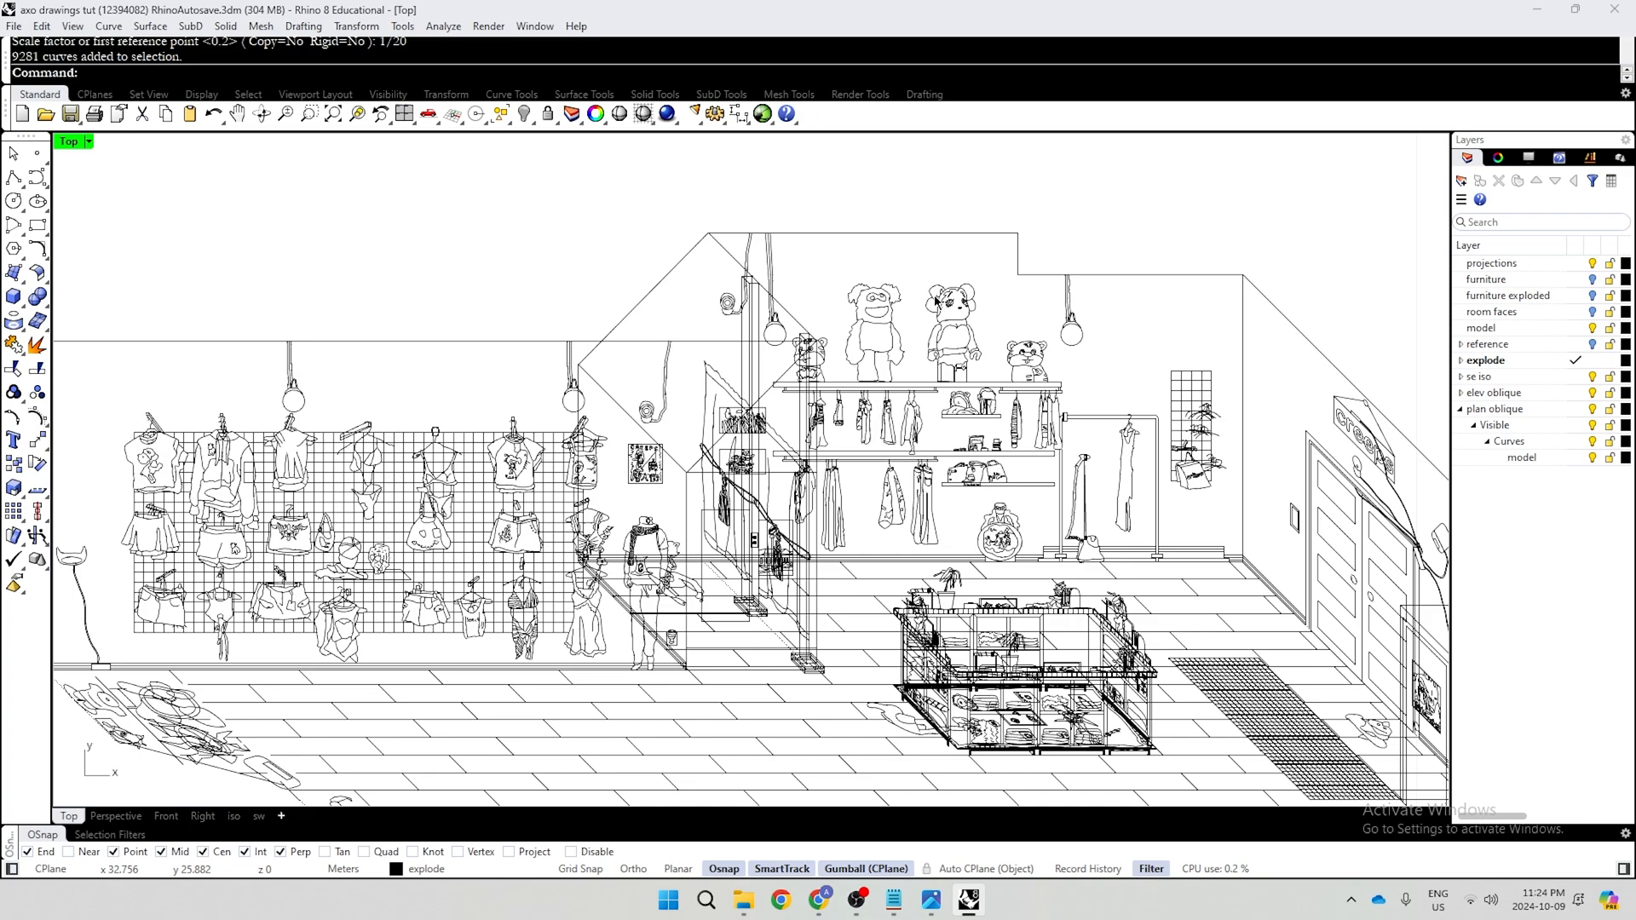
pyautogui.scroll(-3, 935, 298)
pyautogui.scroll(5, 1003, 484)
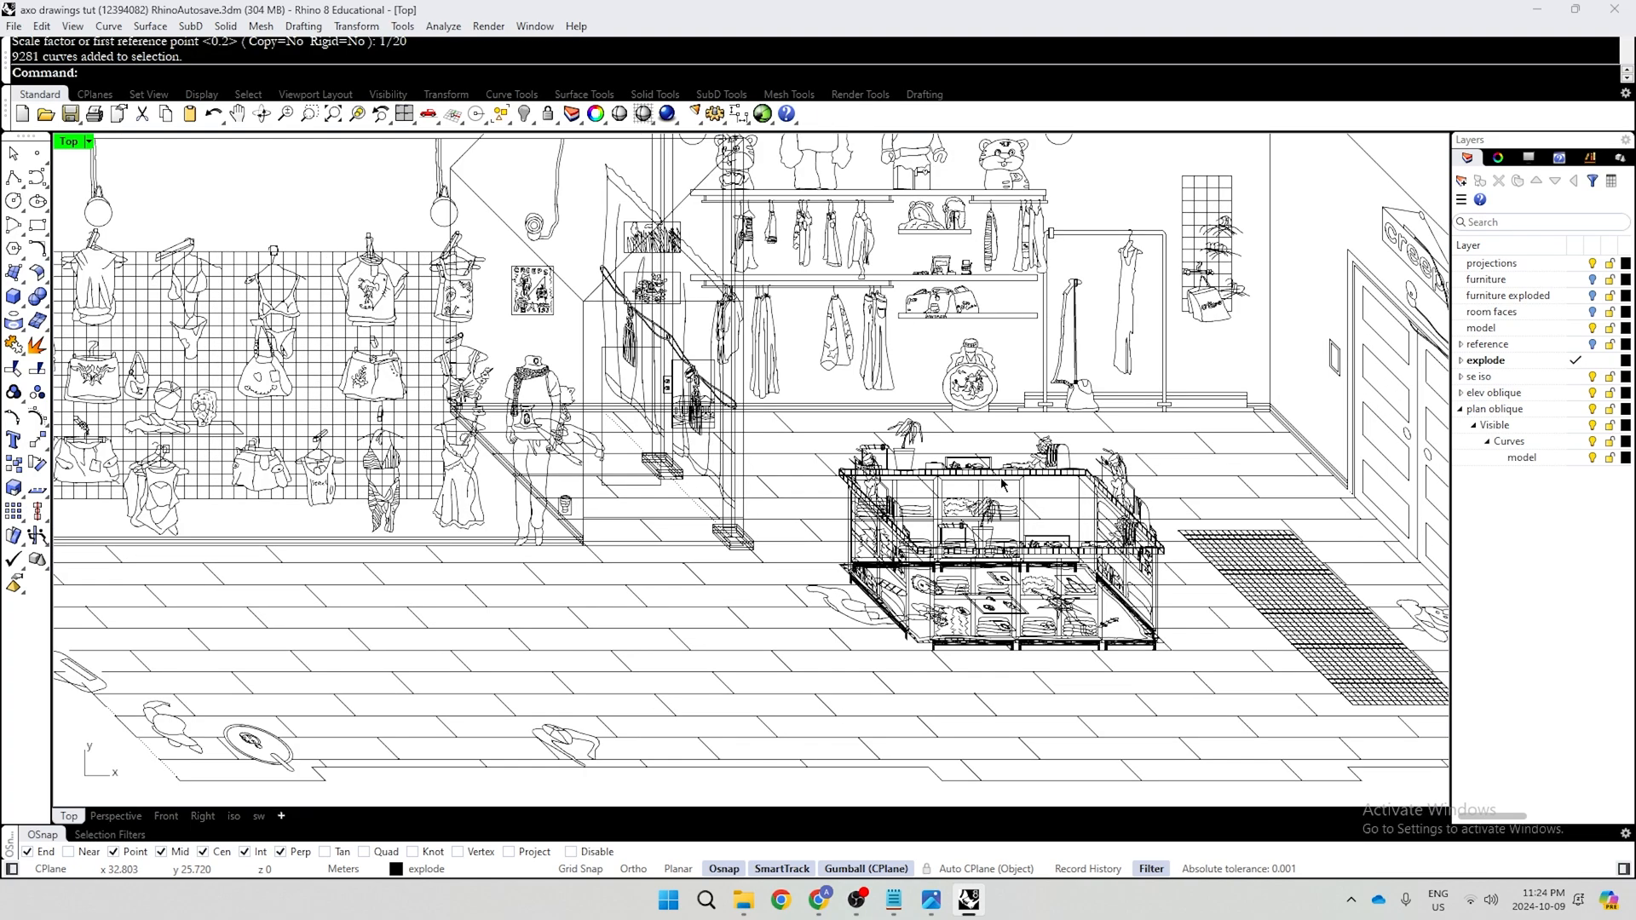
pyautogui.hotkey('ctrl', 'a')
pyautogui.scroll(-5, 1004, 498)
pyautogui.press('Escape')
pyautogui.scroll(4, 1180, 521)
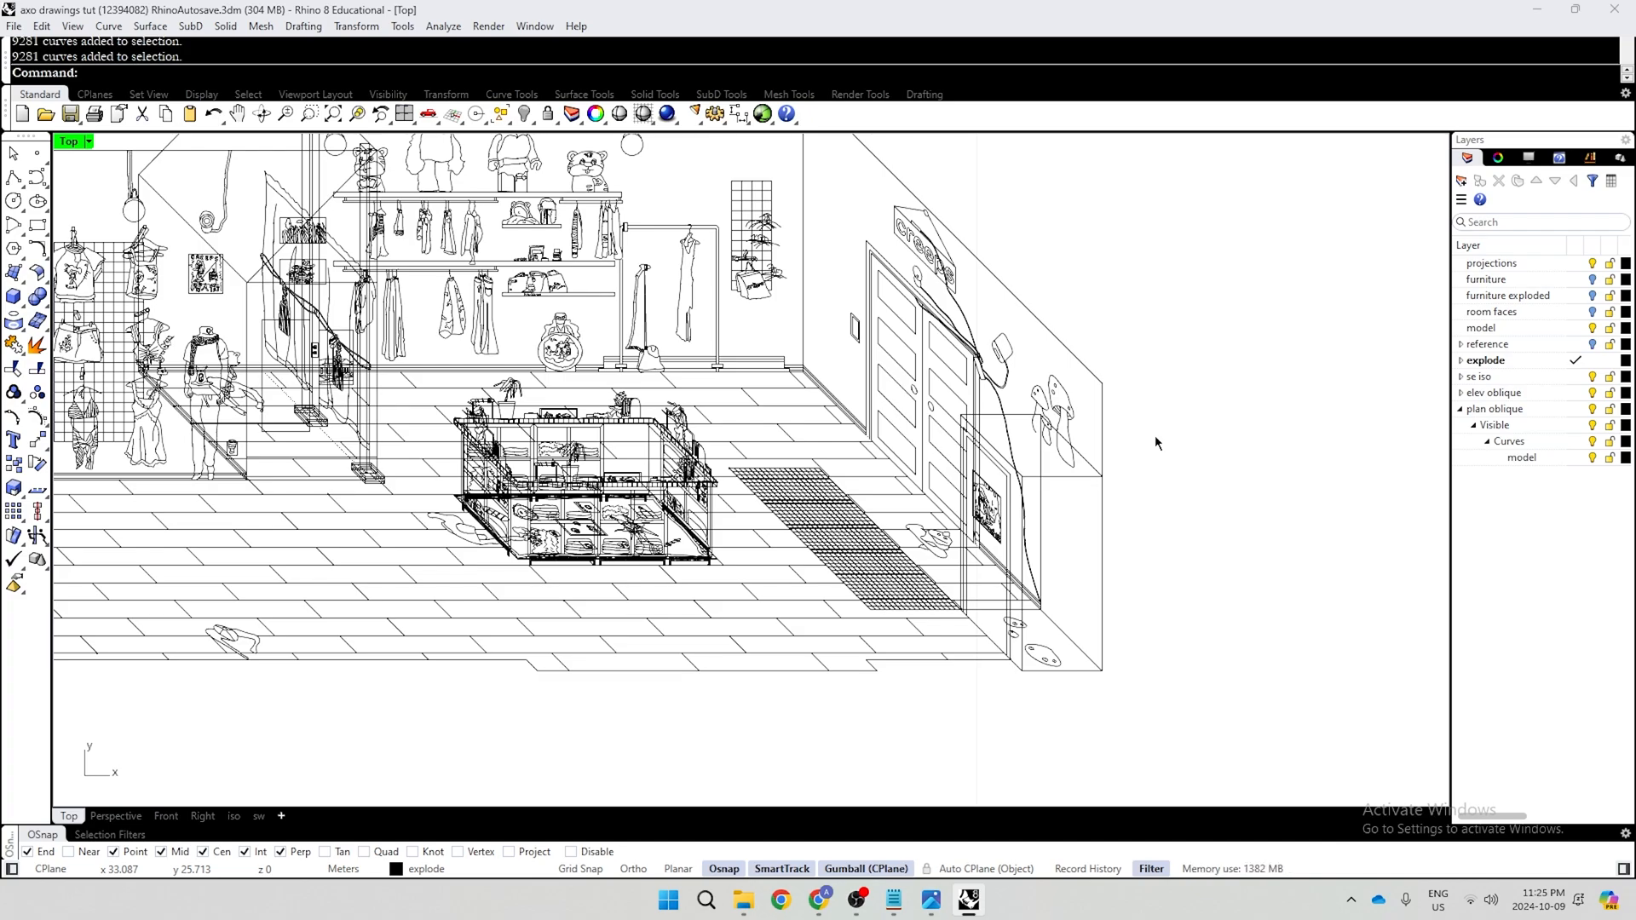
# Inspect the floor outline's lower-left corner and check whether its short slanted edge selects as a separate curve
pyautogui.scroll(-3, 1153, 436)
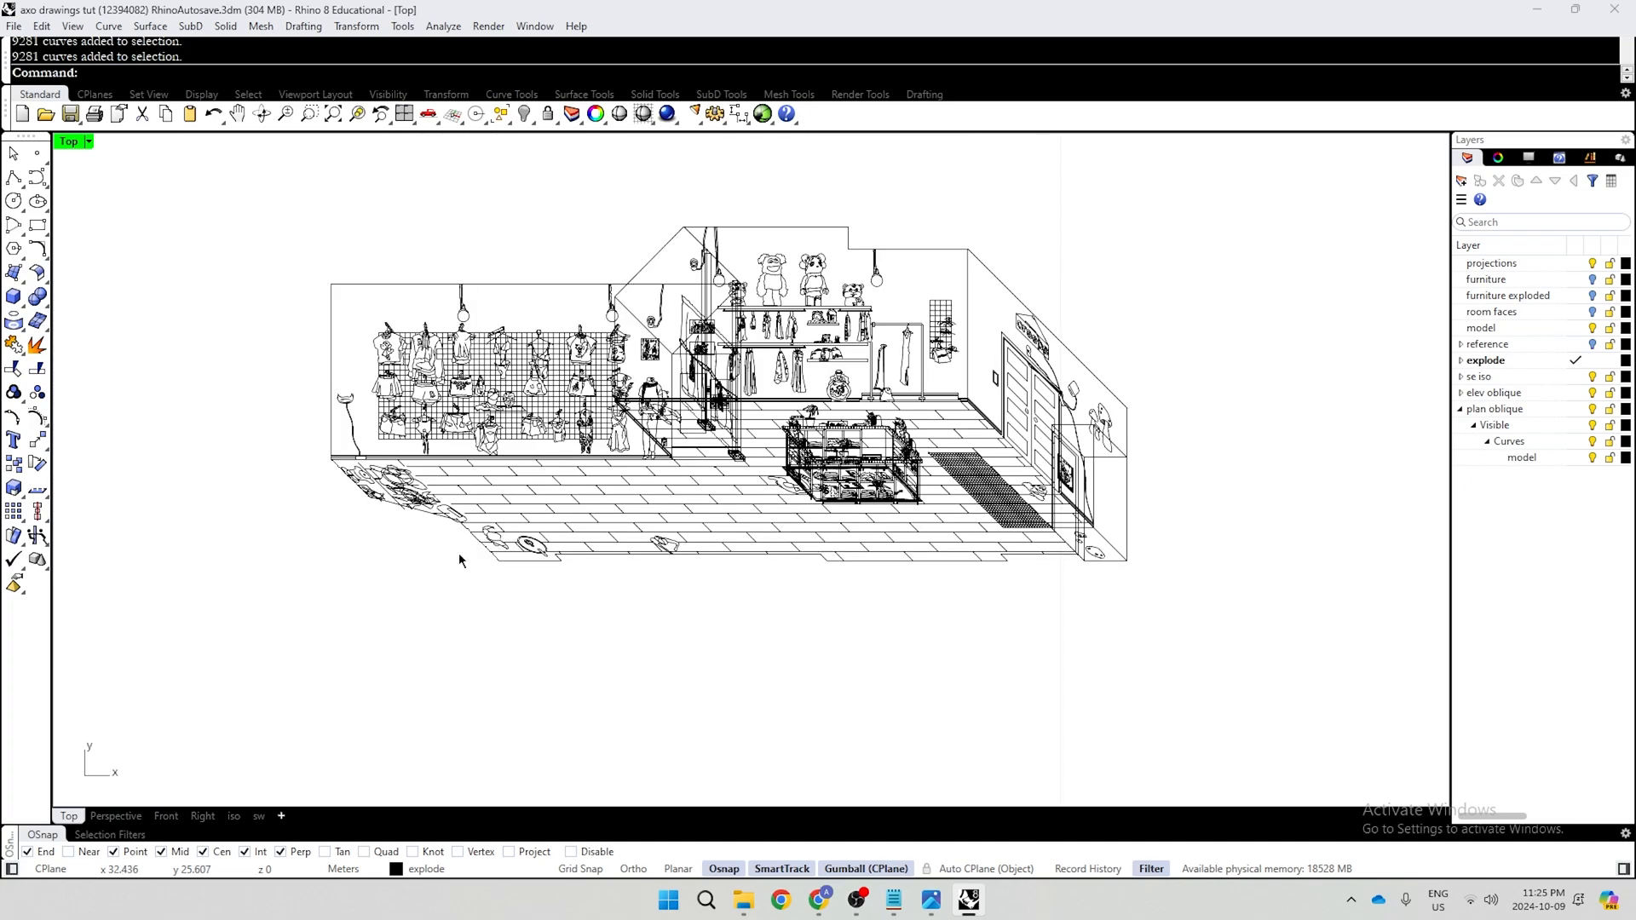
pyautogui.scroll(6, 661, 602)
pyautogui.scroll(10, 562, 579)
pyautogui.scroll(-4, 686, 577)
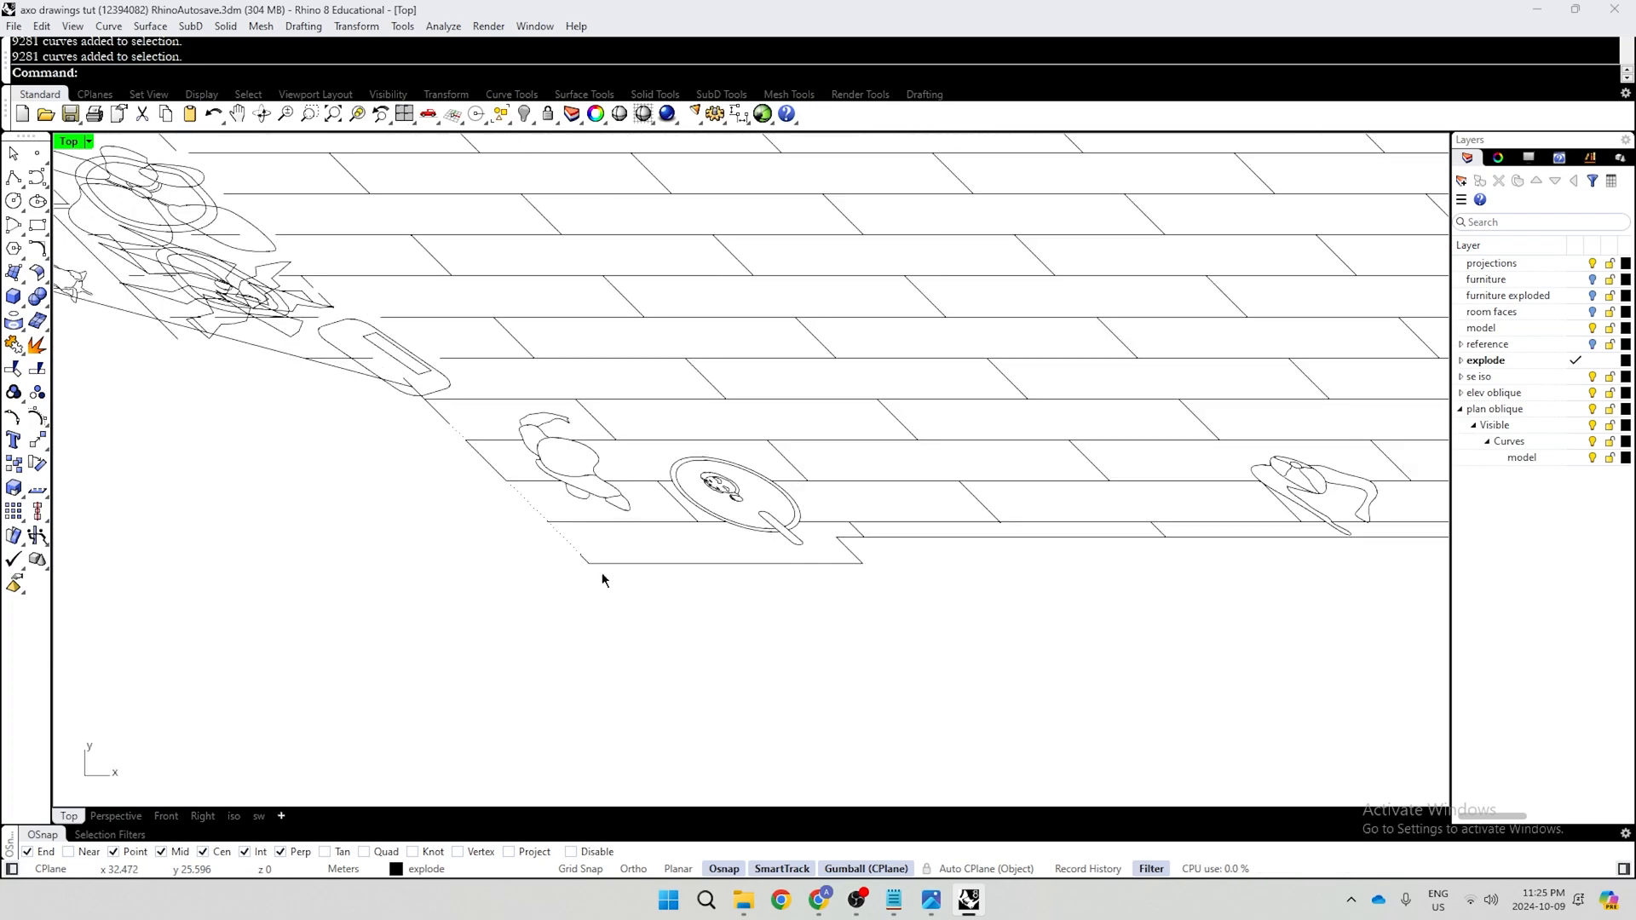
pyautogui.scroll(5, 533, 563)
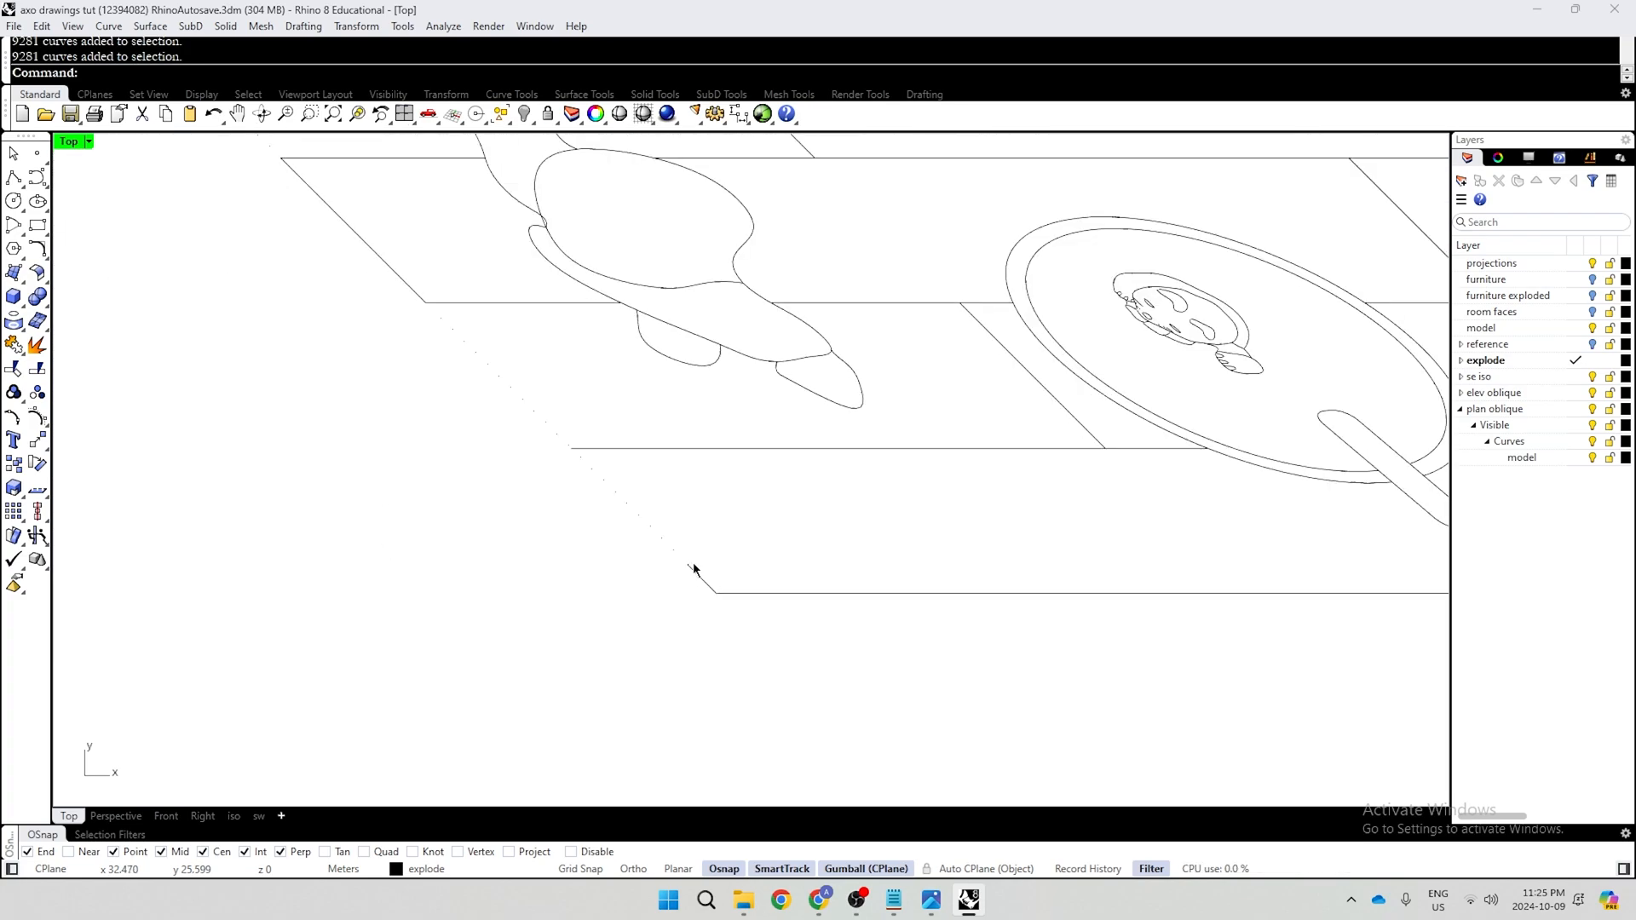
pyautogui.click(702, 579)
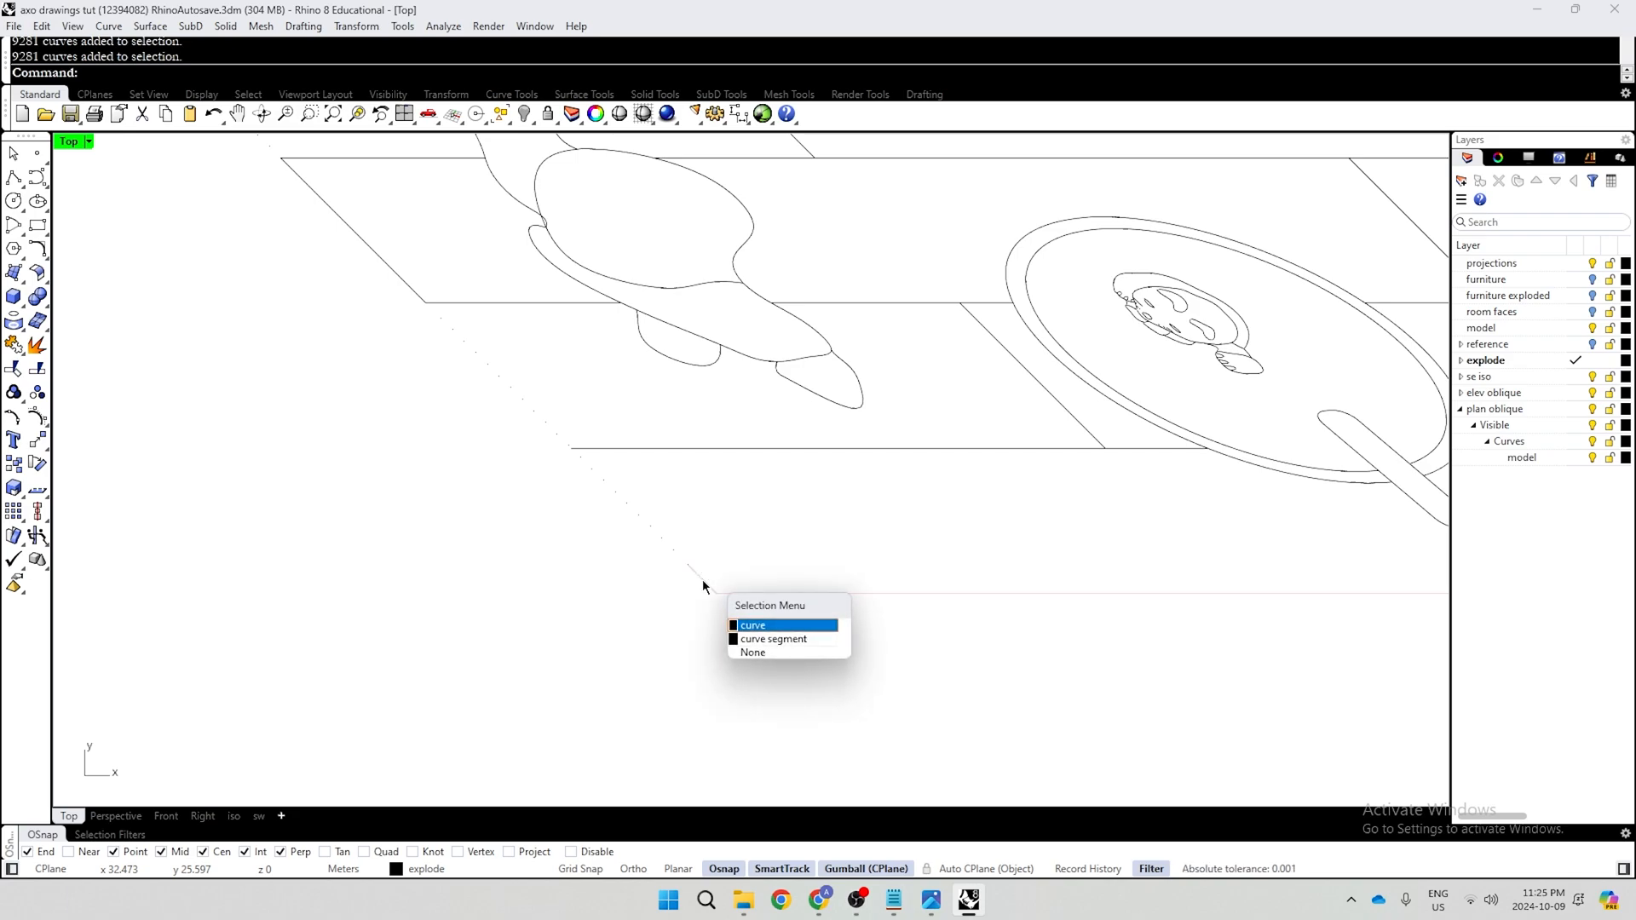
pyautogui.click(791, 638)
pyautogui.press('Escape')
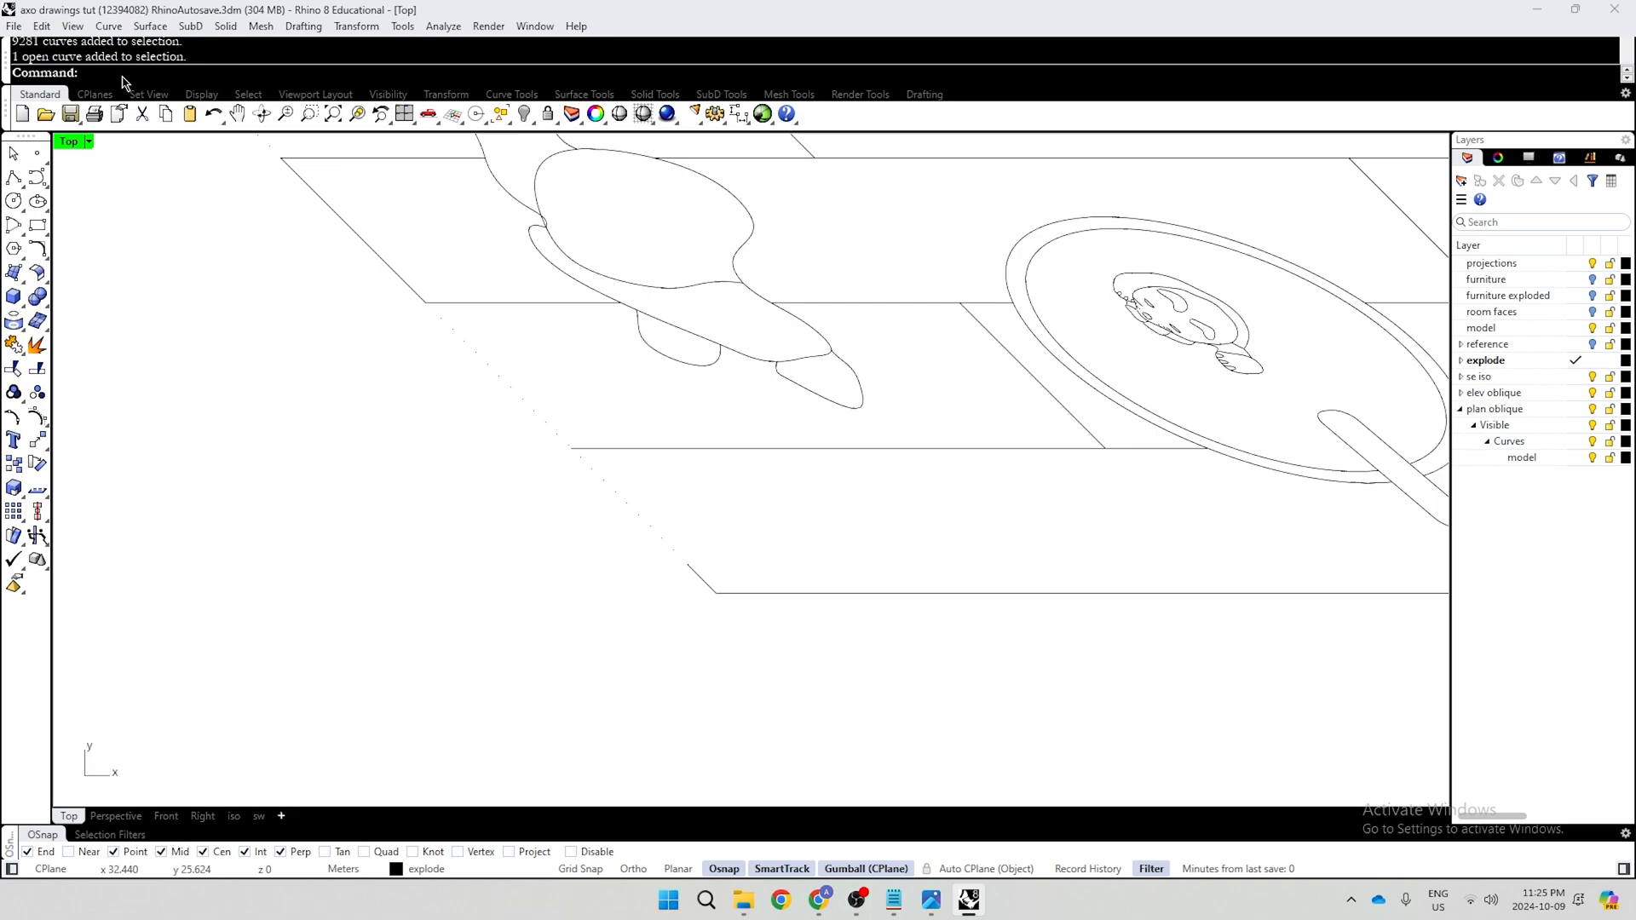
# Measure the angle between the floor's front edge and its slanted left edge by picking points from their shared corner
pyautogui.write('angle')
pyautogui.press('Return')
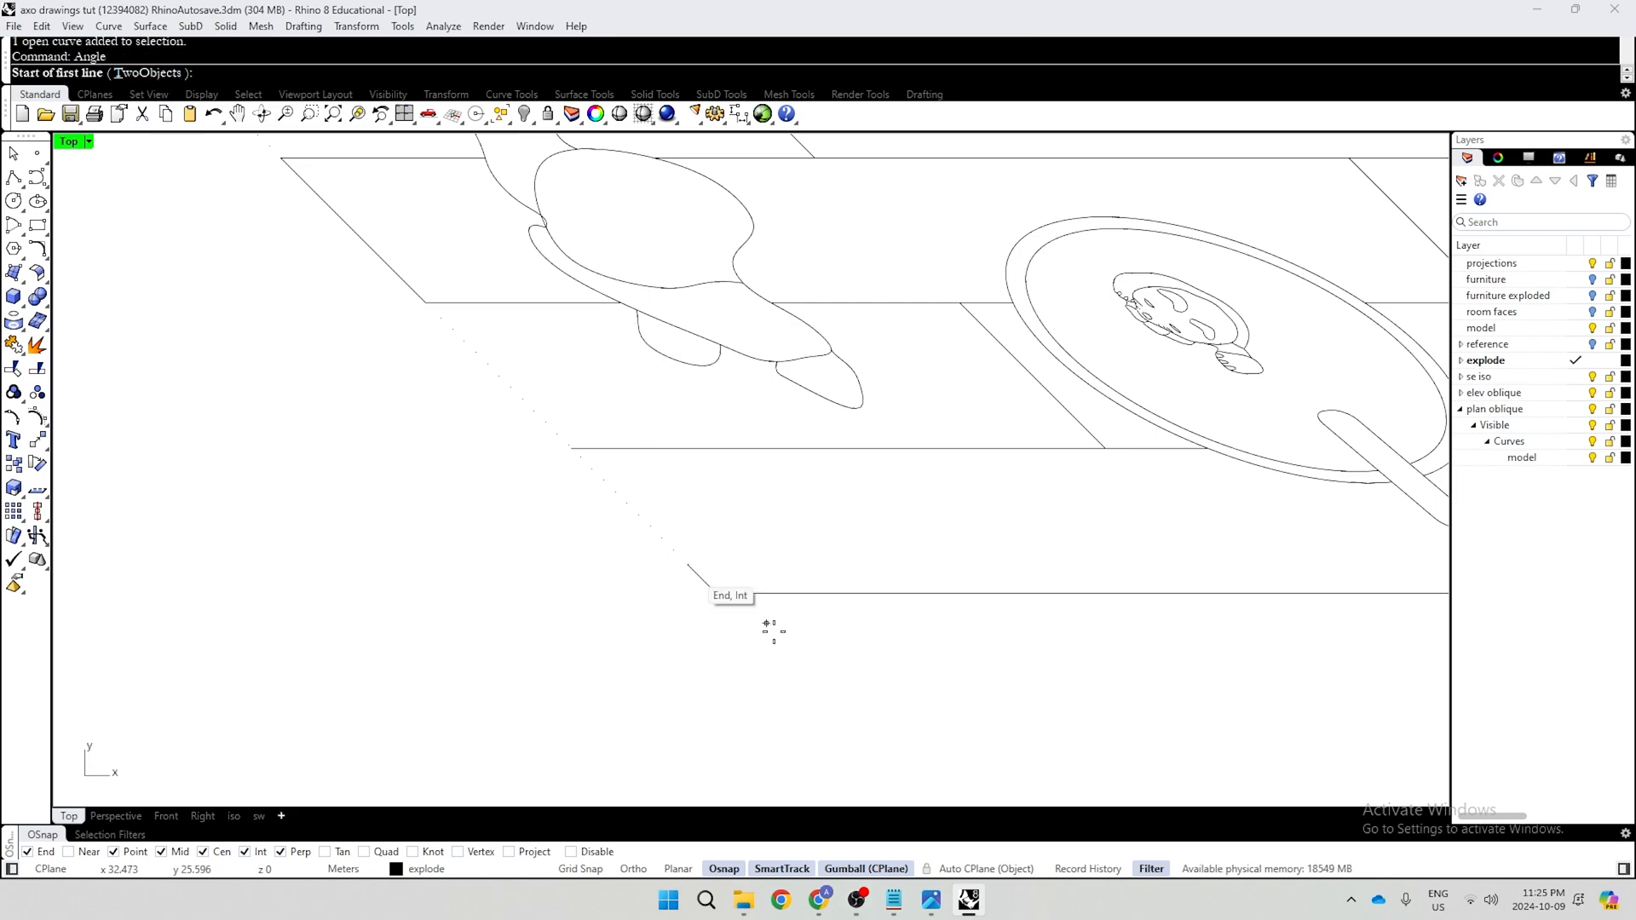
pyautogui.click(720, 595)
pyautogui.scroll(-4, 649, 644)
pyautogui.click(809, 613)
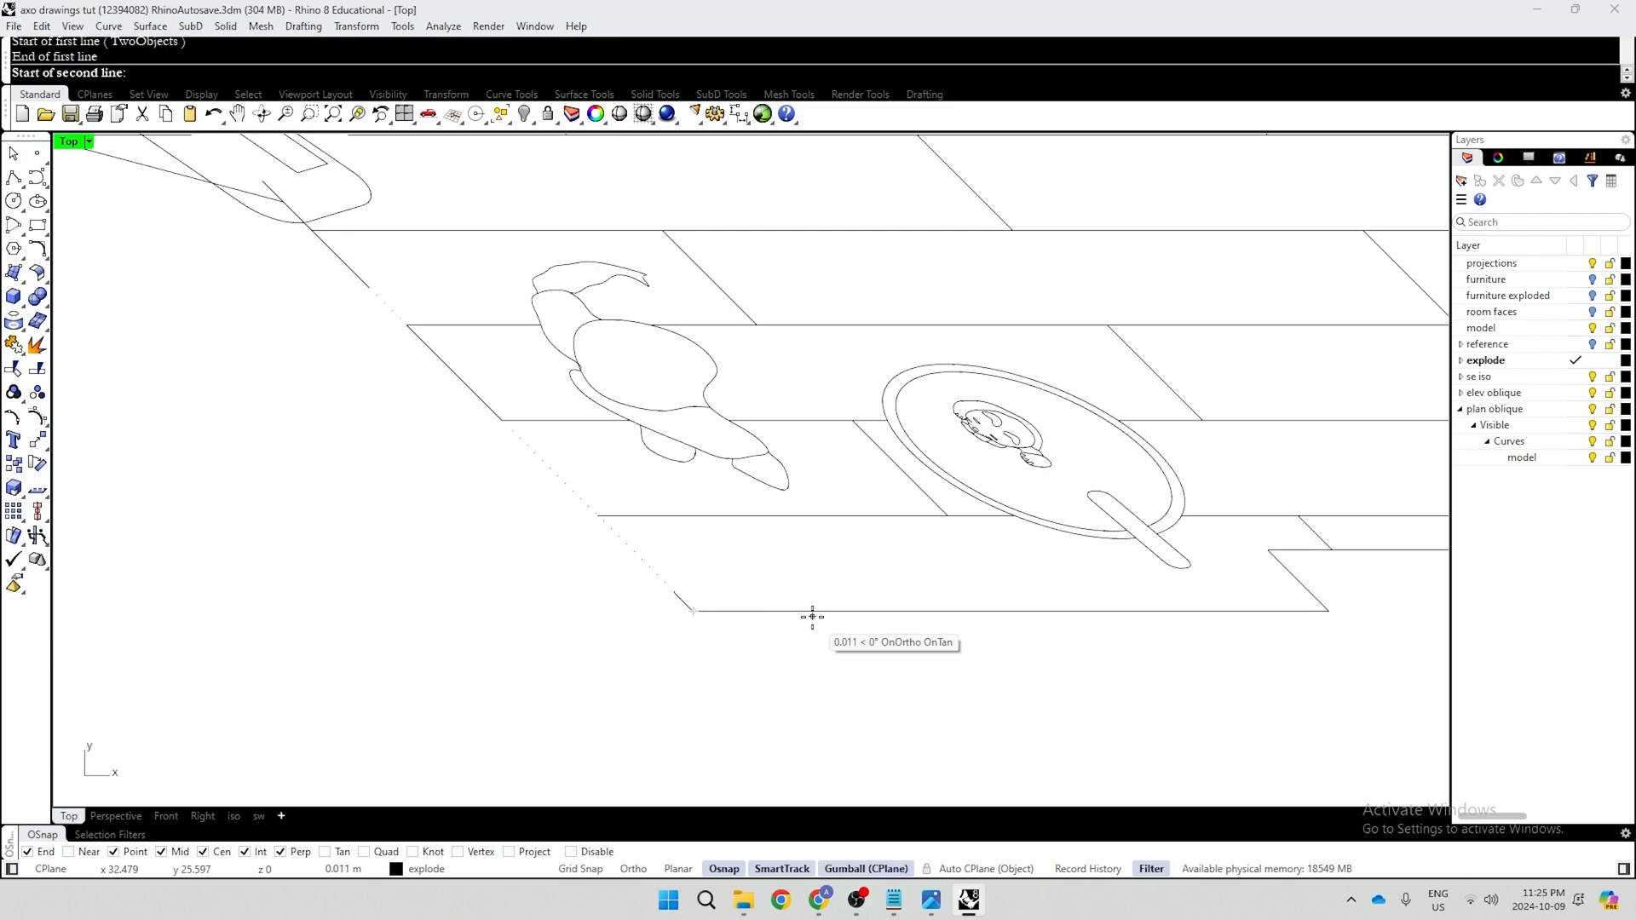
pyautogui.scroll(2, 714, 625)
pyautogui.scroll(2, 709, 629)
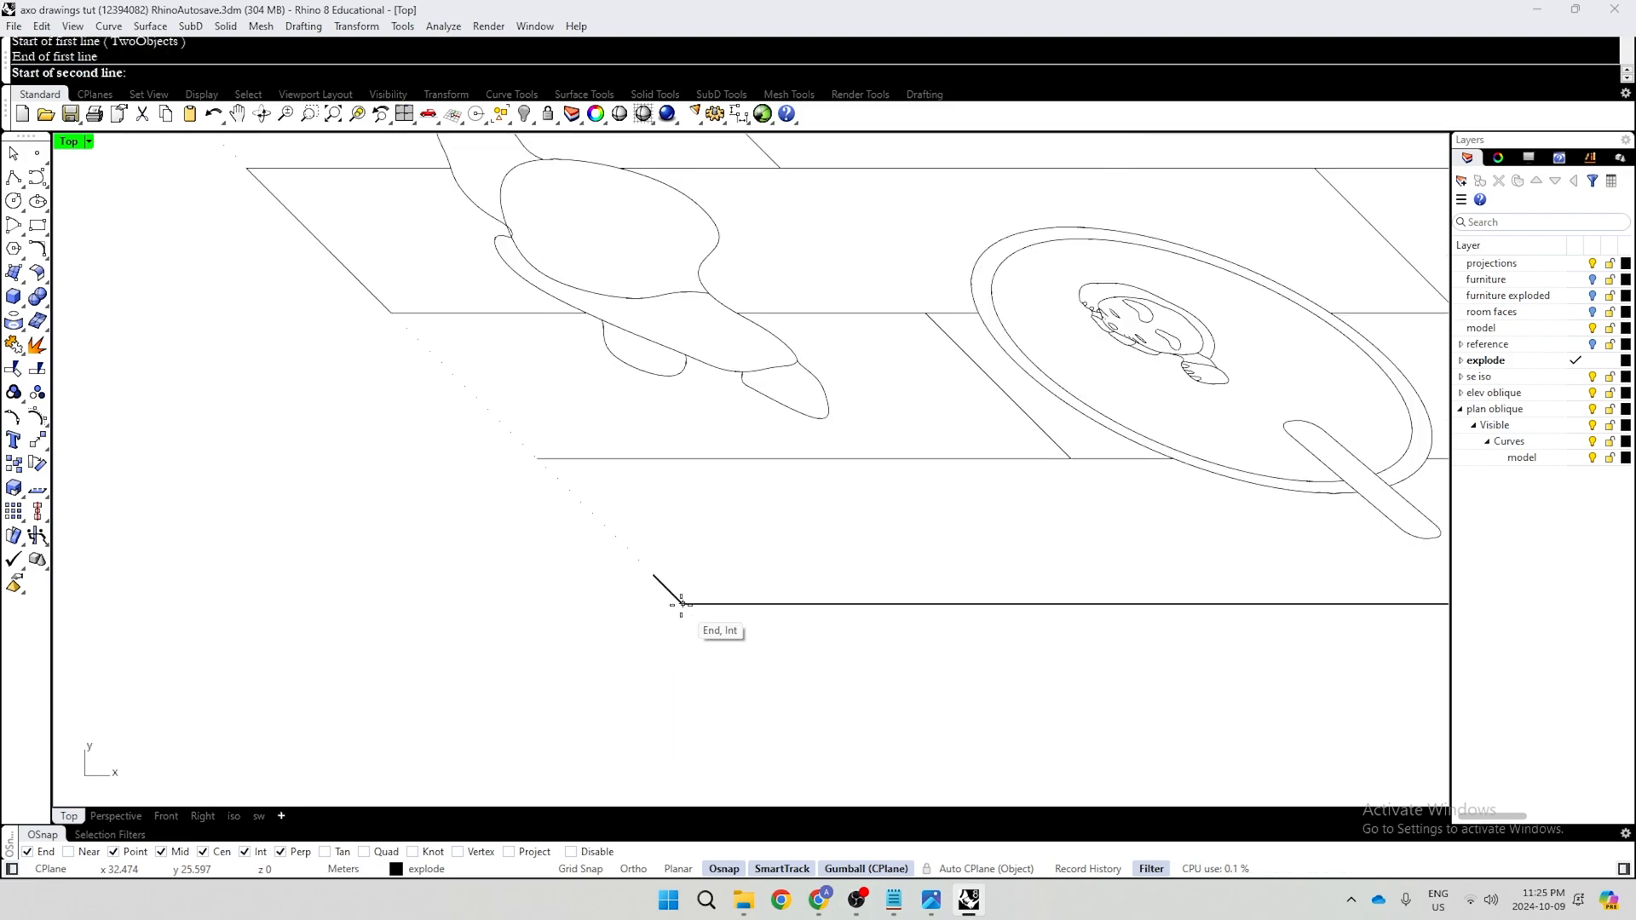
pyautogui.click(689, 608)
pyautogui.click(367, 283)
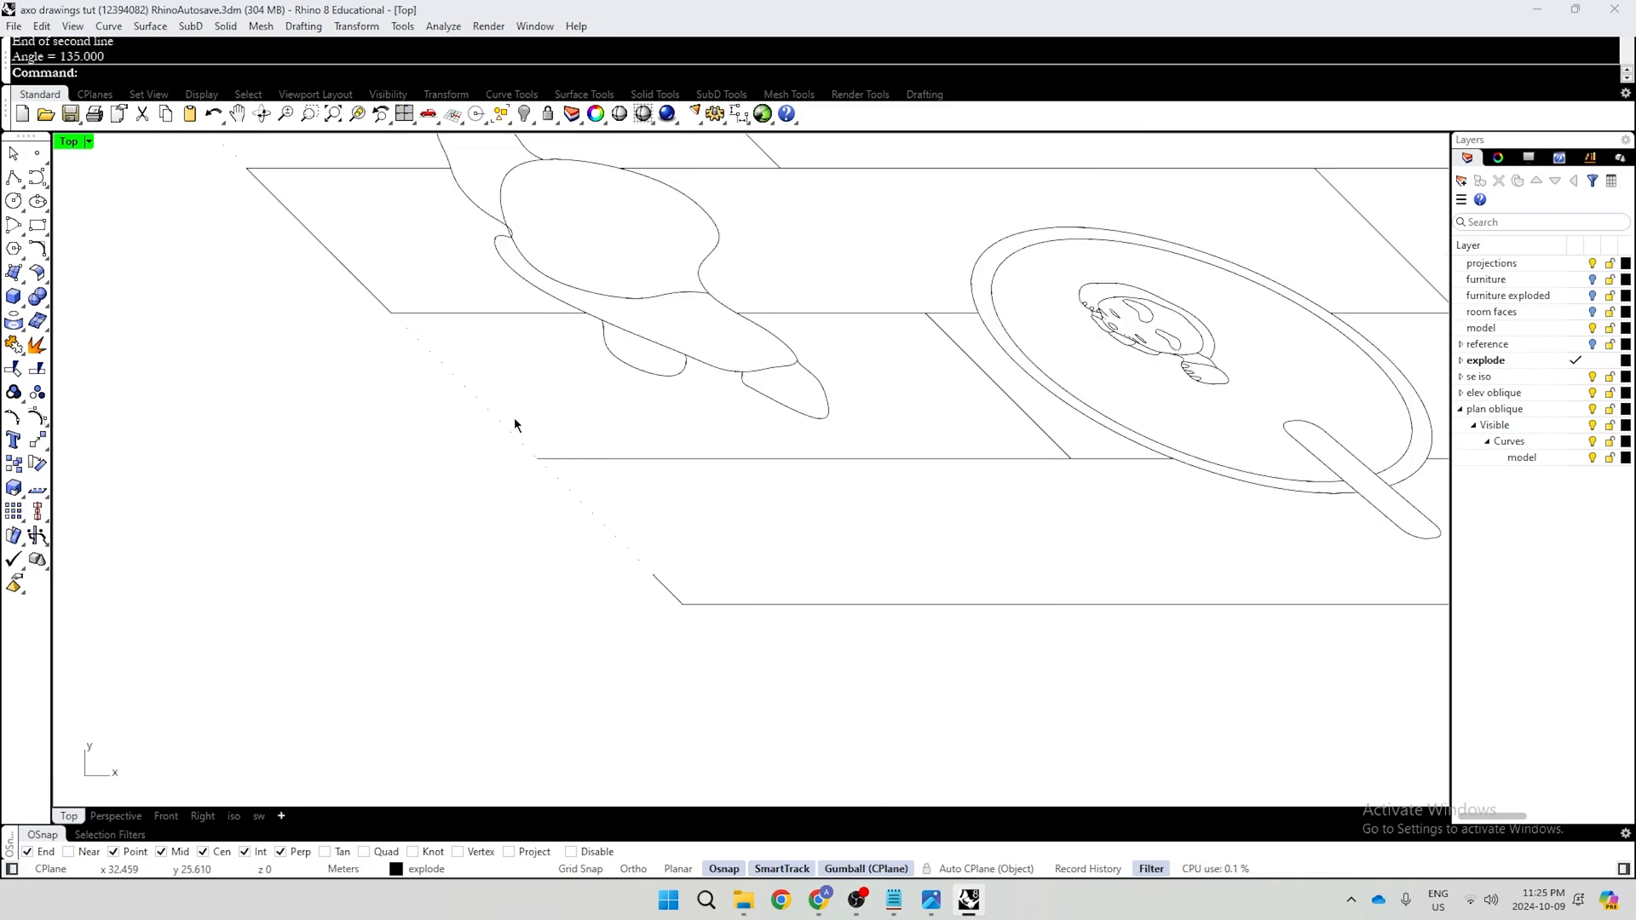
pyautogui.scroll(-3, 904, 603)
pyautogui.scroll(4, 746, 620)
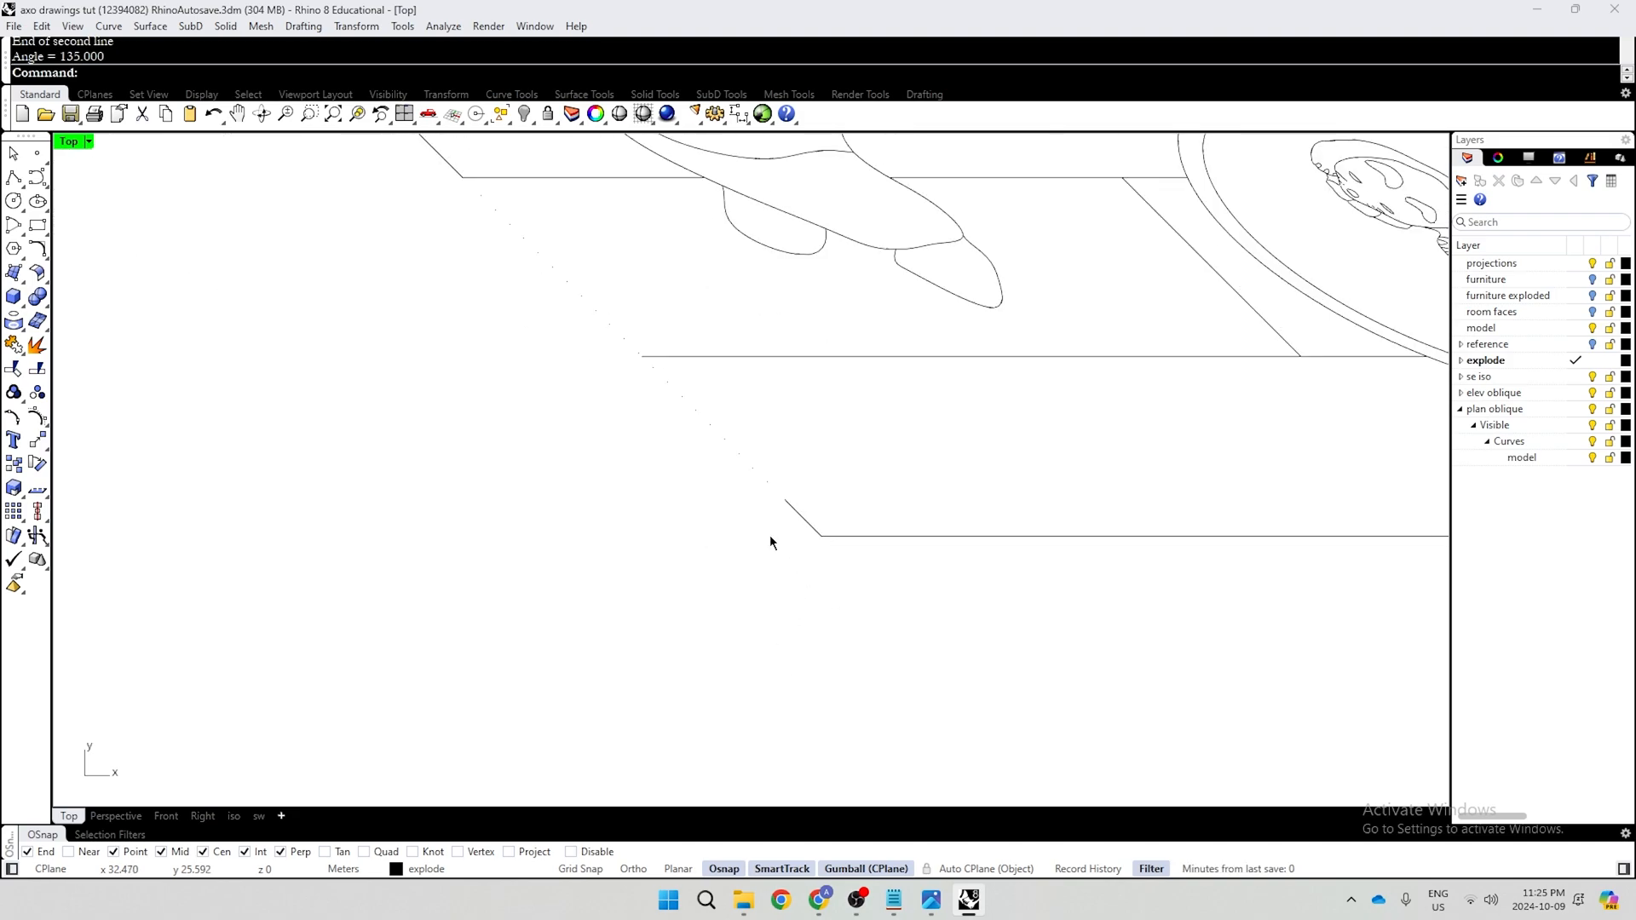
pyautogui.write('Angle')
pyautogui.press('Return')
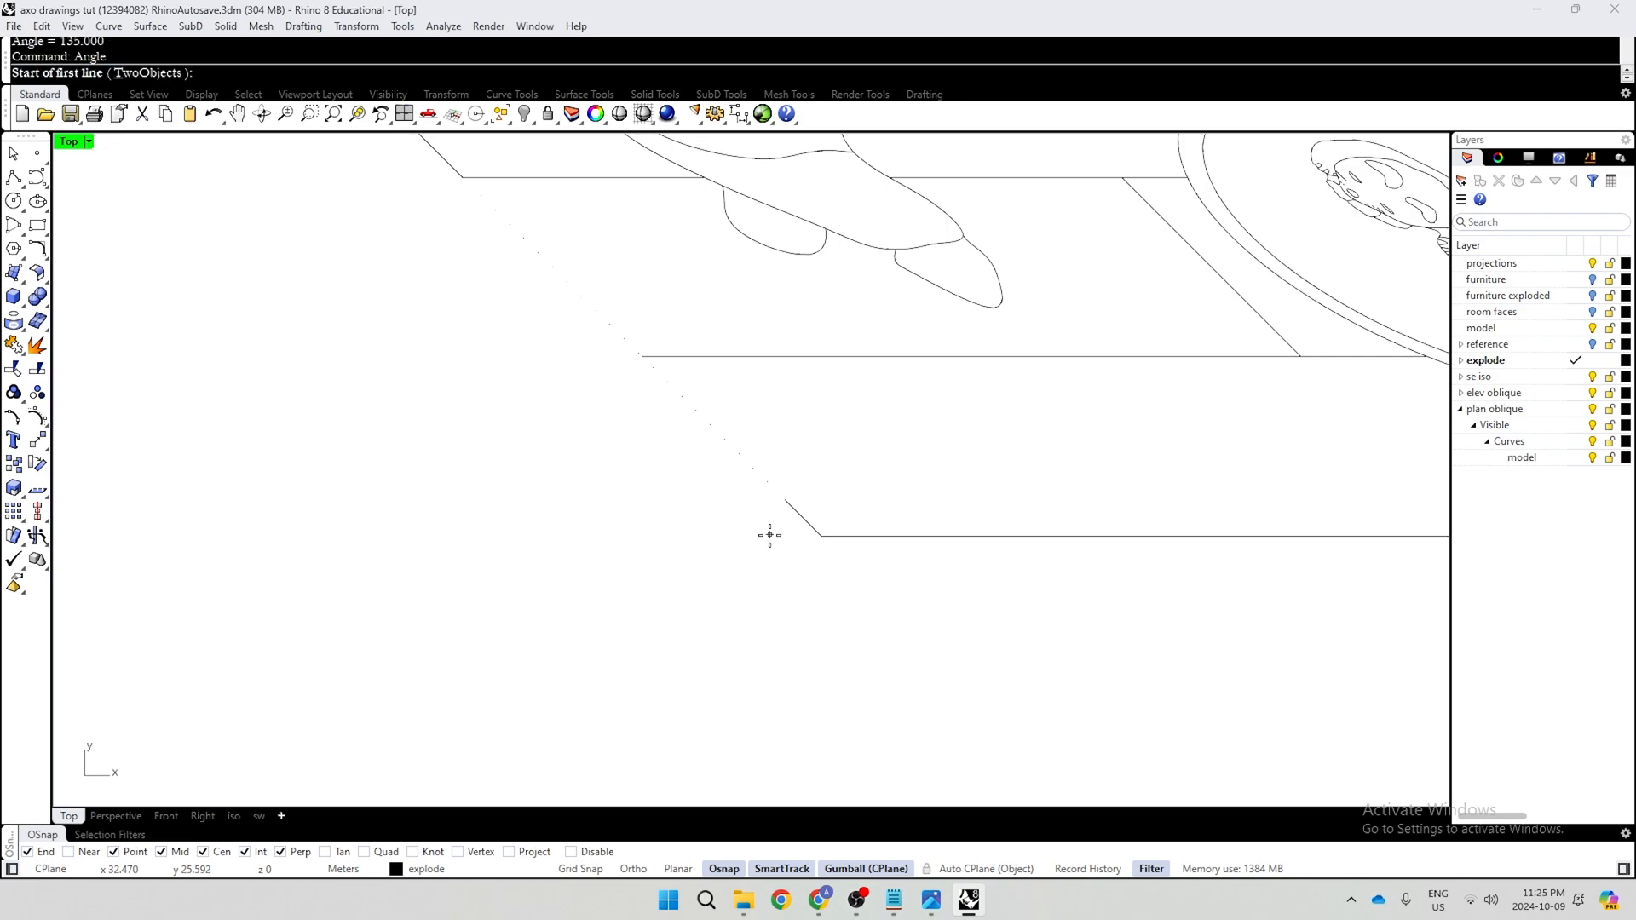
pyautogui.click(152, 74)
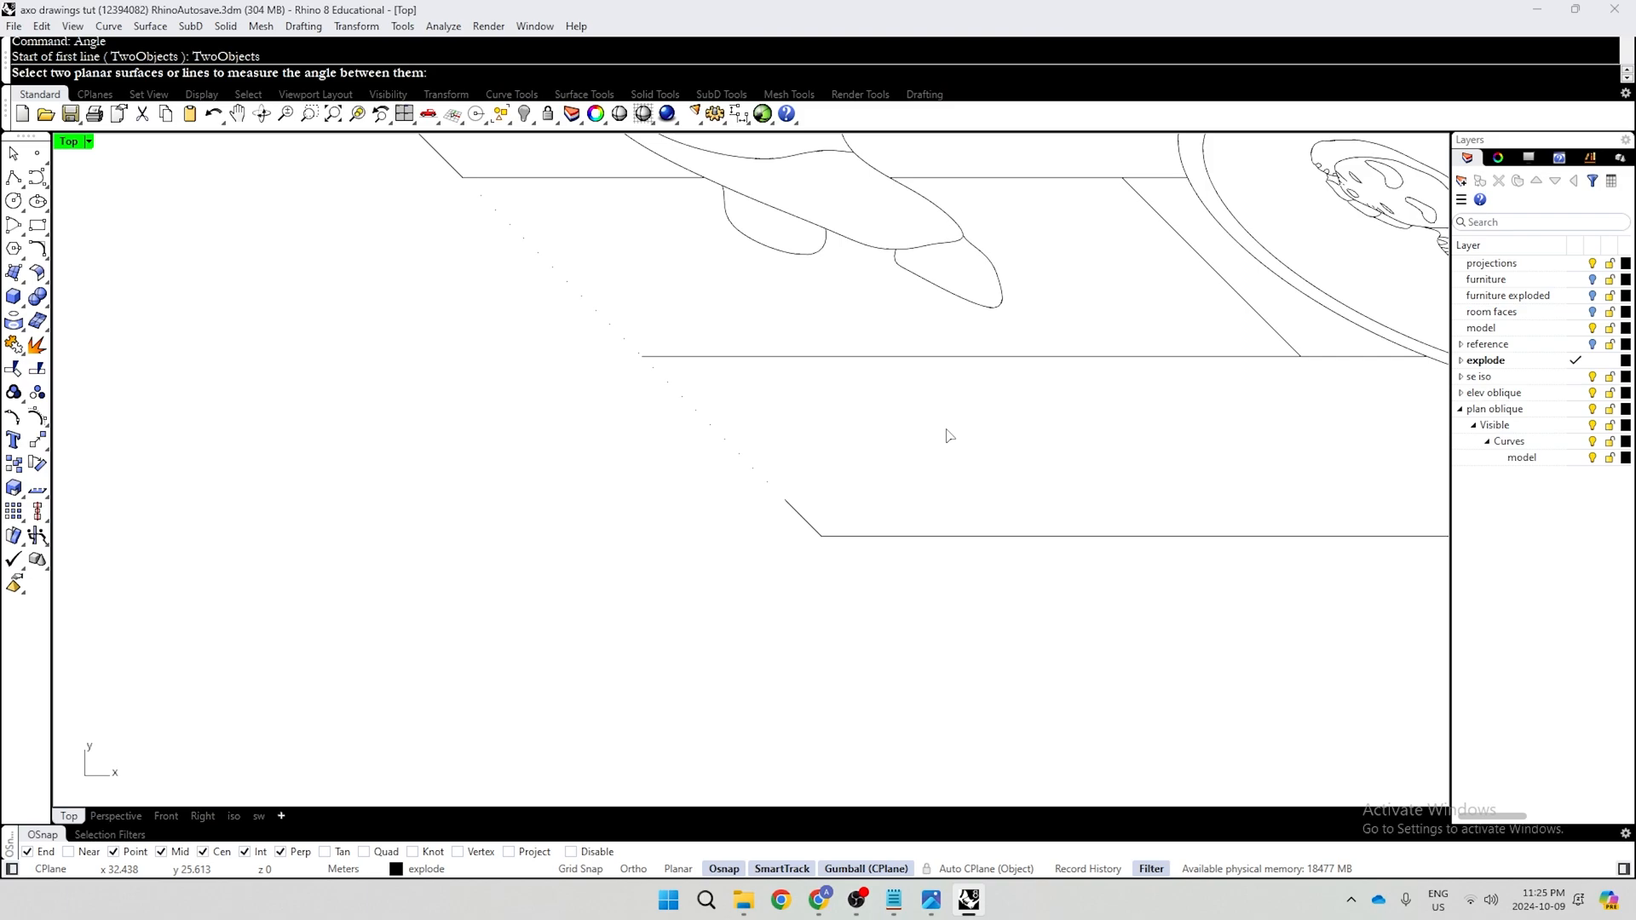
pyautogui.click(801, 524)
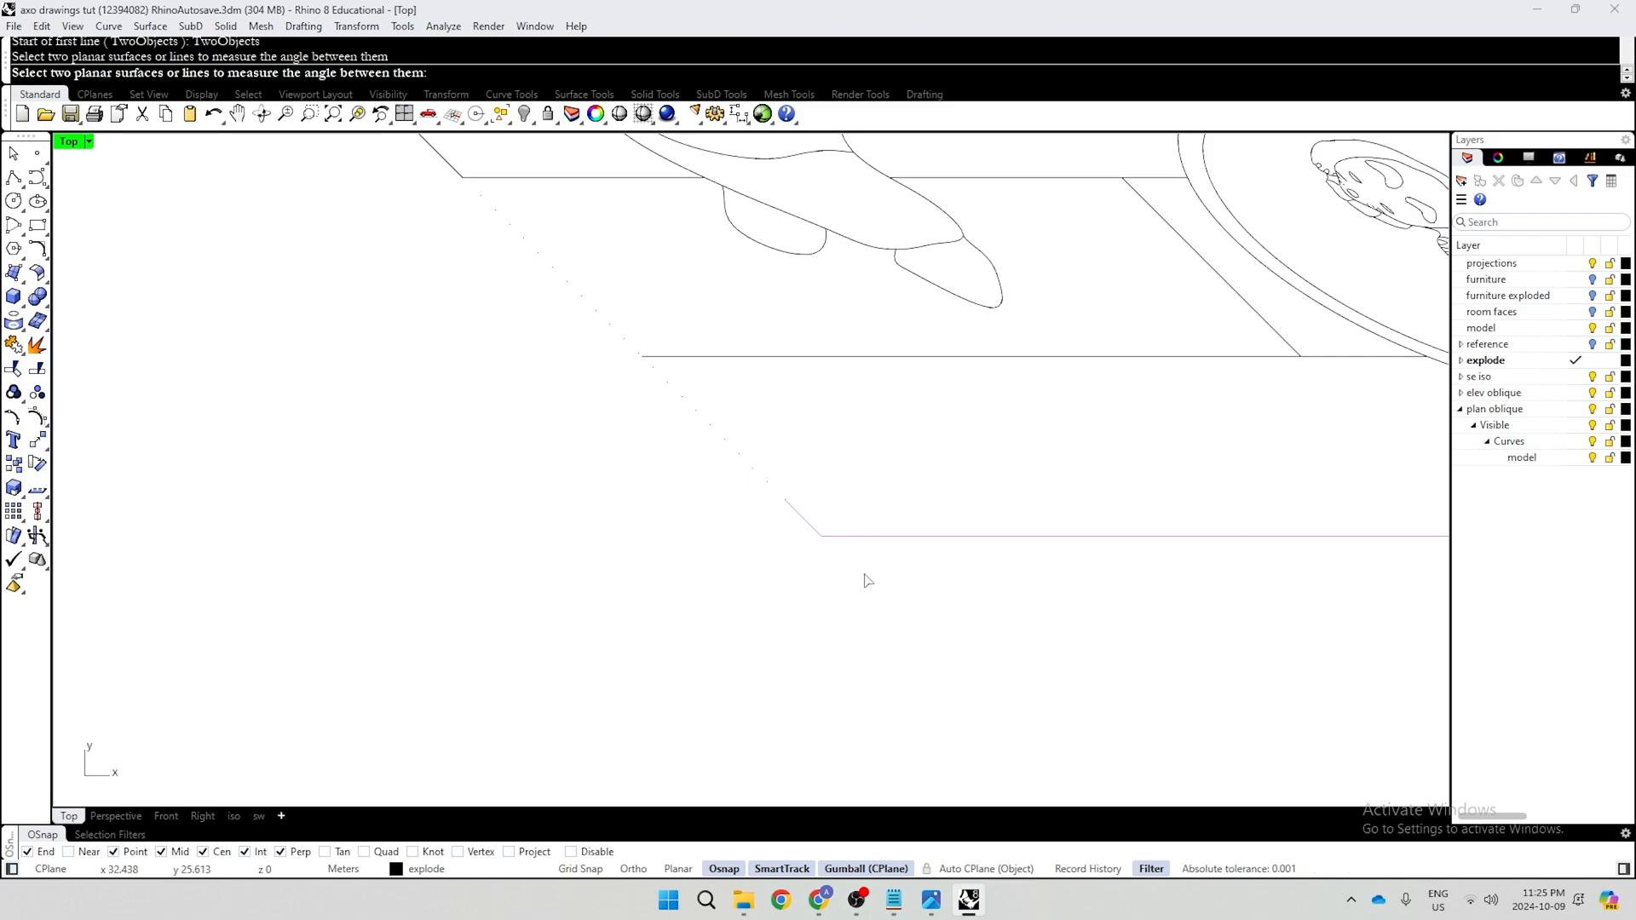
pyautogui.press('Escape')
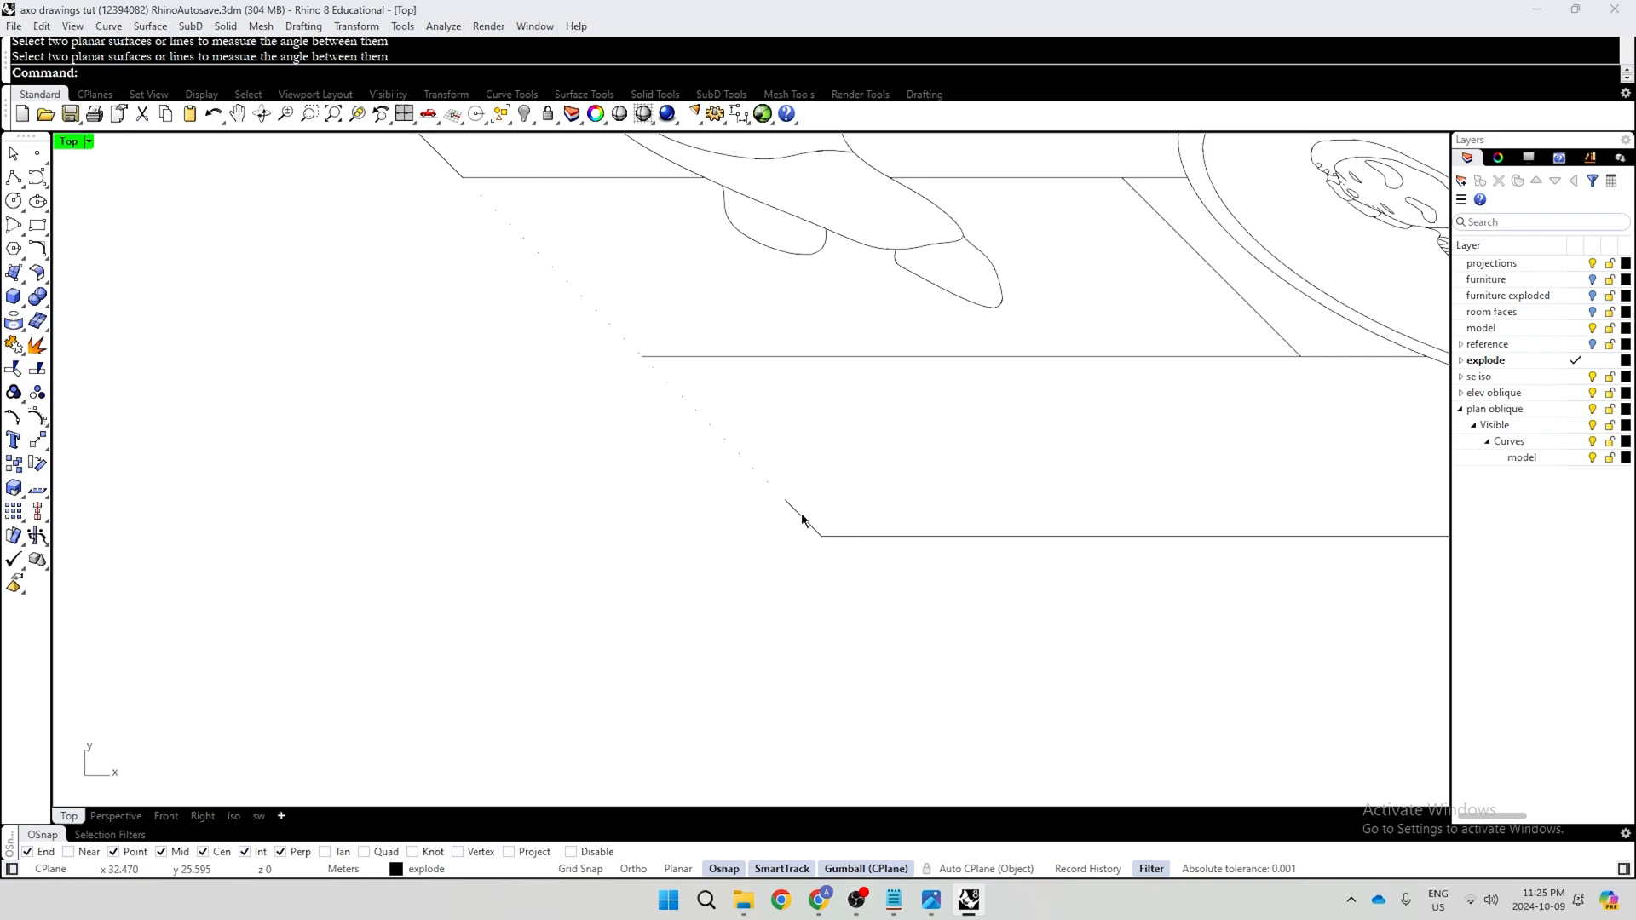
pyautogui.click(813, 532)
pyautogui.click(871, 557)
pyautogui.press('Escape')
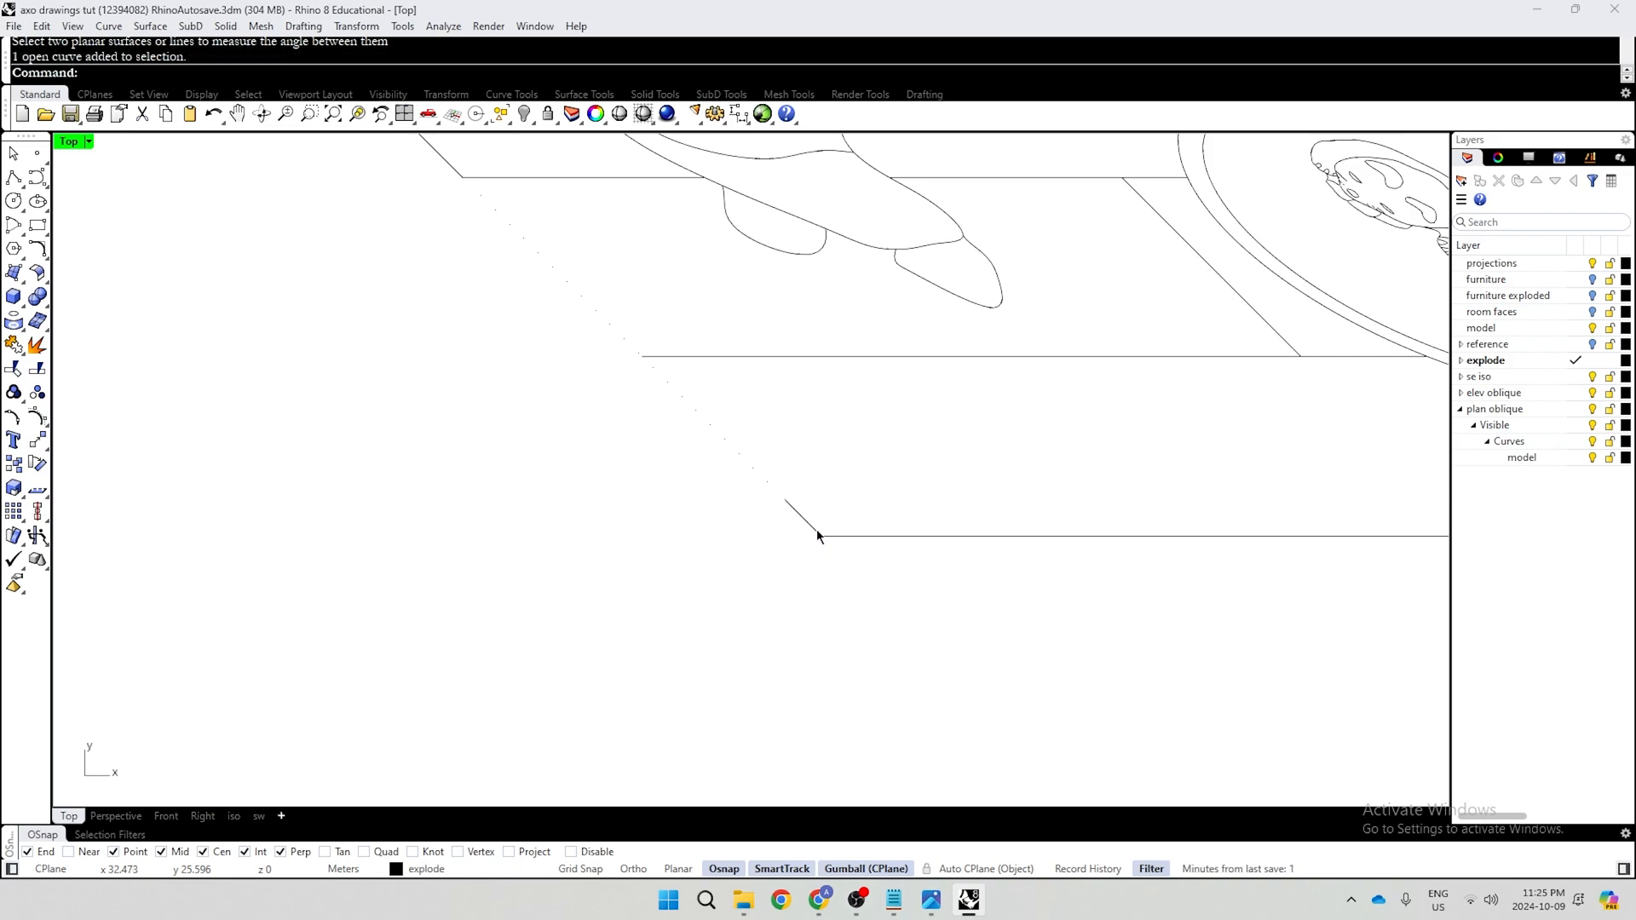
# Select the short slanted segment and the adjoining horizontal floor segment as sub-curves and measure the angle between them
pyautogui.click(816, 531)
pyautogui.click(892, 587)
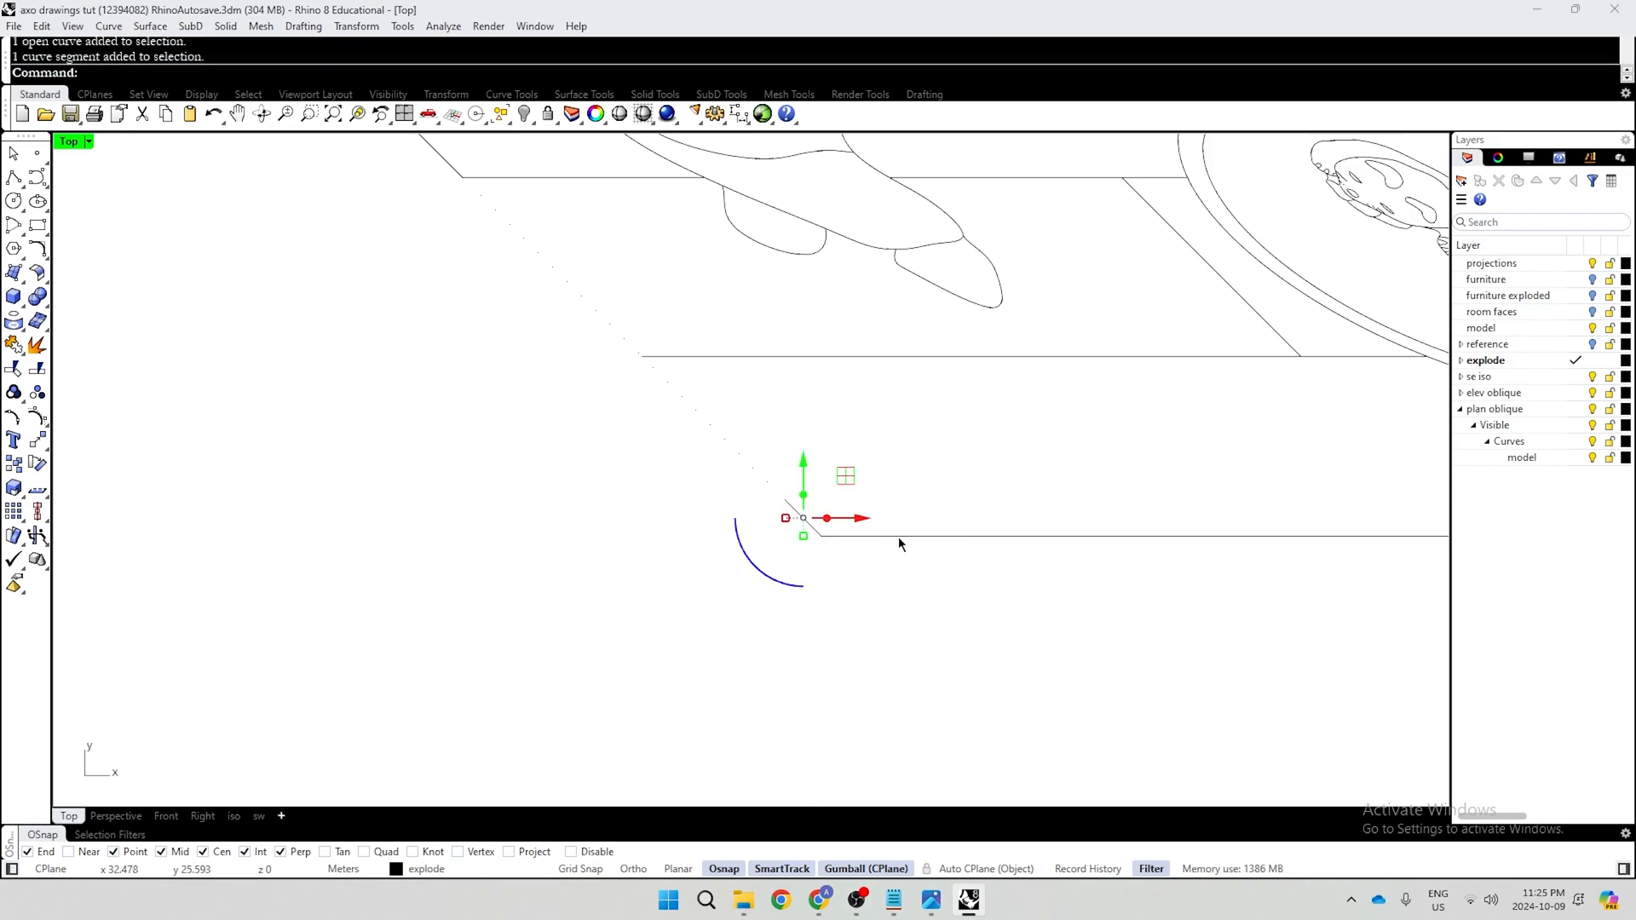
pyautogui.click(898, 537)
pyautogui.click(955, 577)
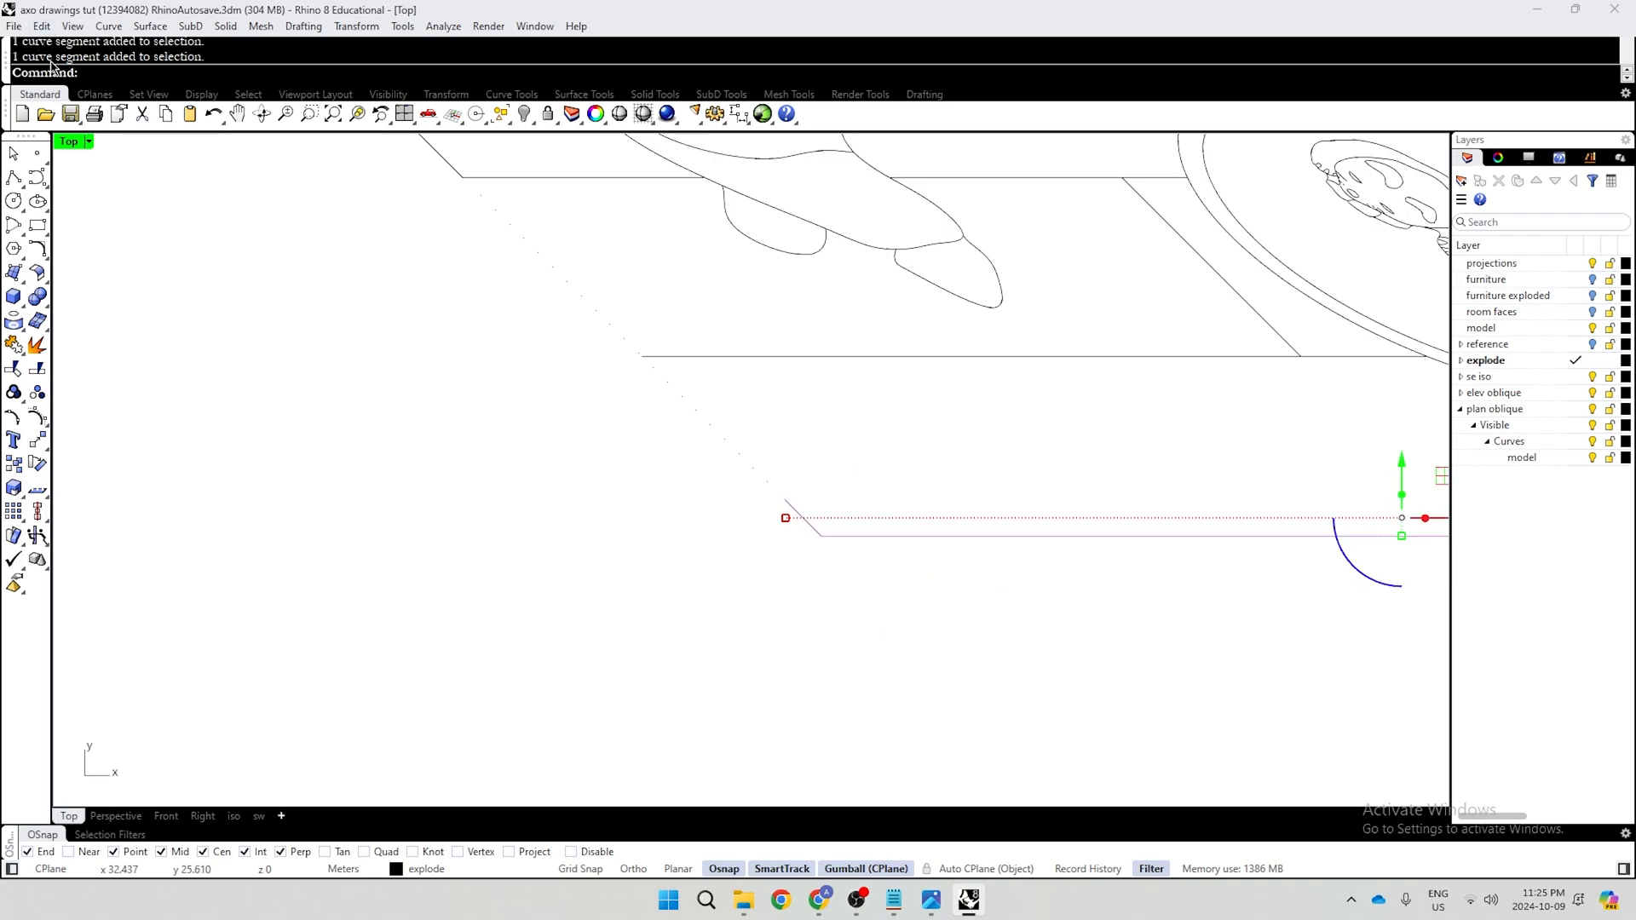
pyautogui.write('Angle')
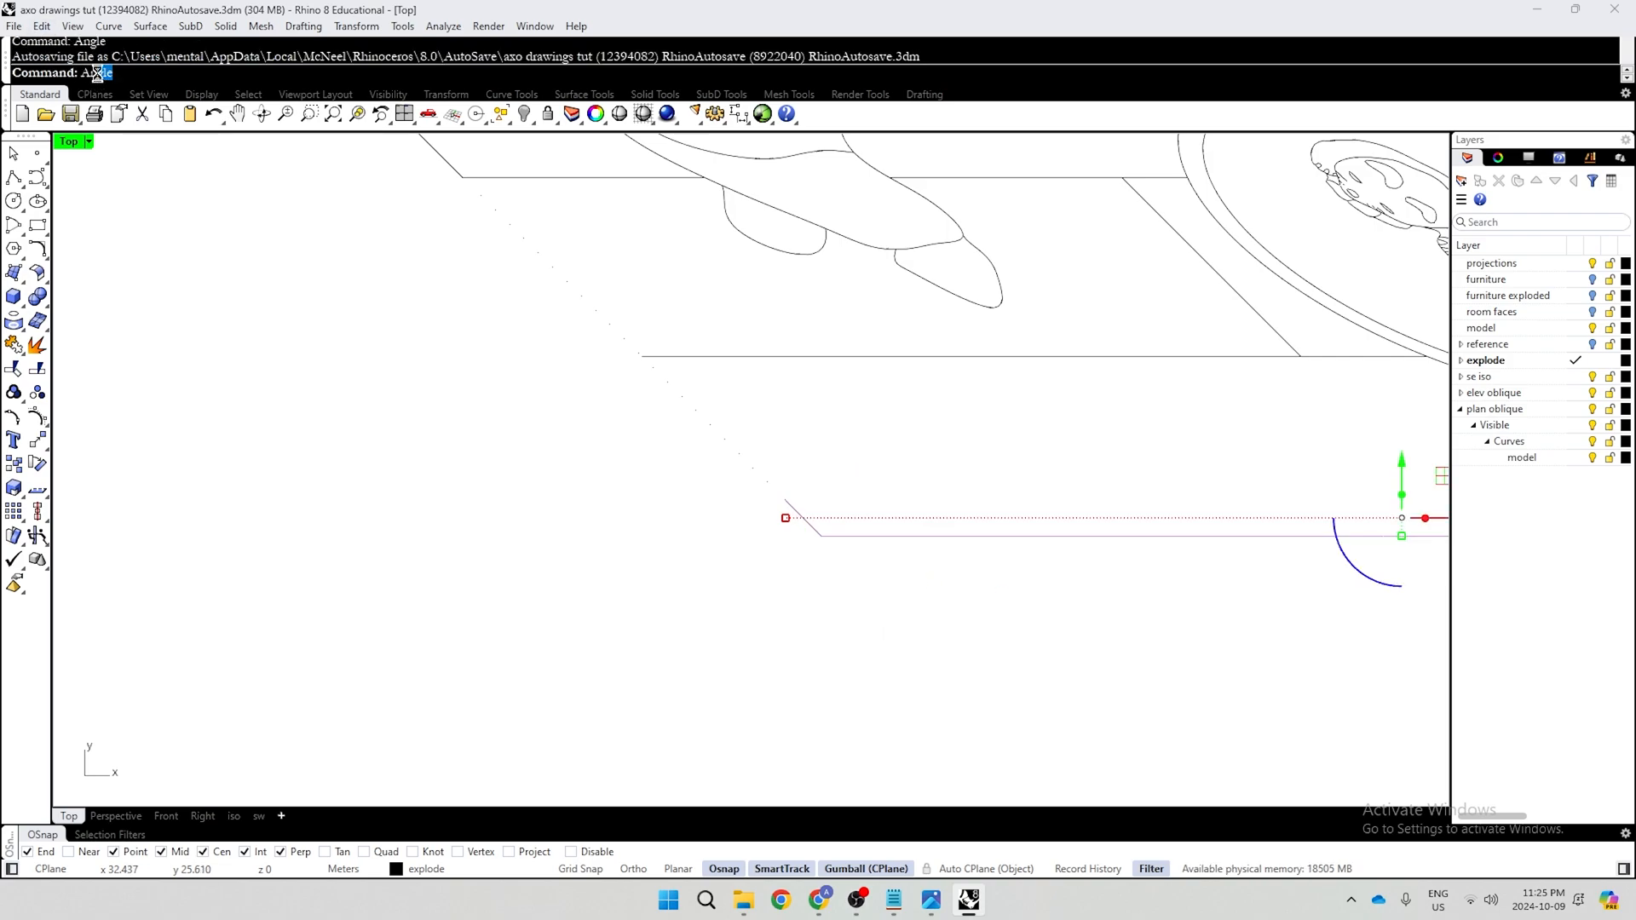
pyautogui.press('Return')
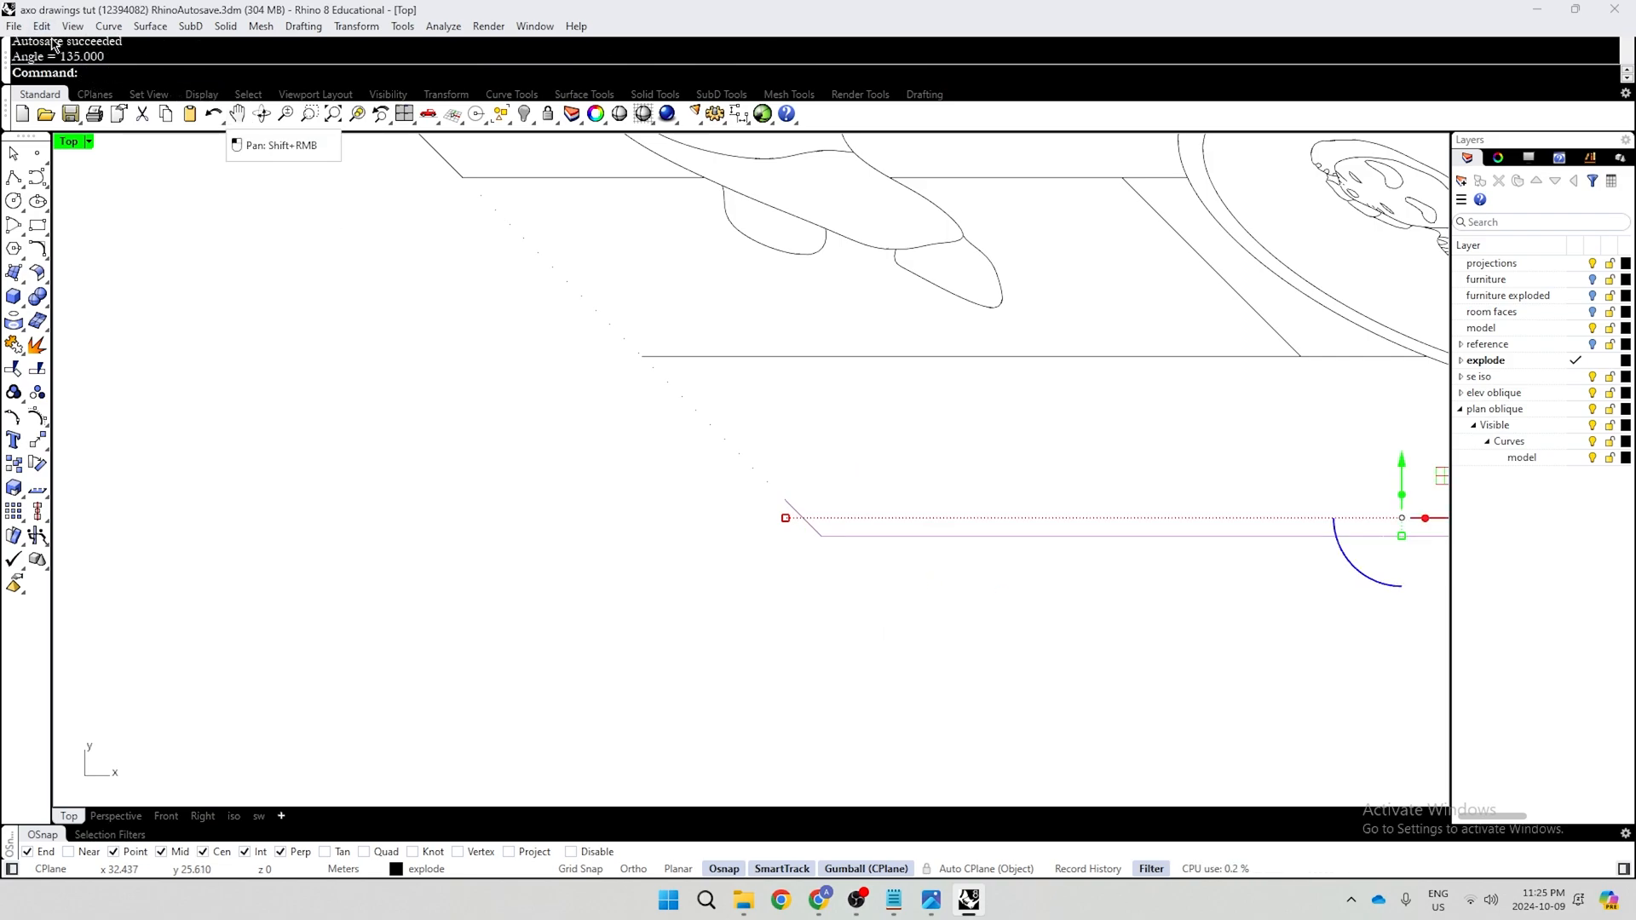
# Measure the distance from the upper-left corner of the grid-panel wall down to its floor corner
pyautogui.scroll(-6, 729, 477)
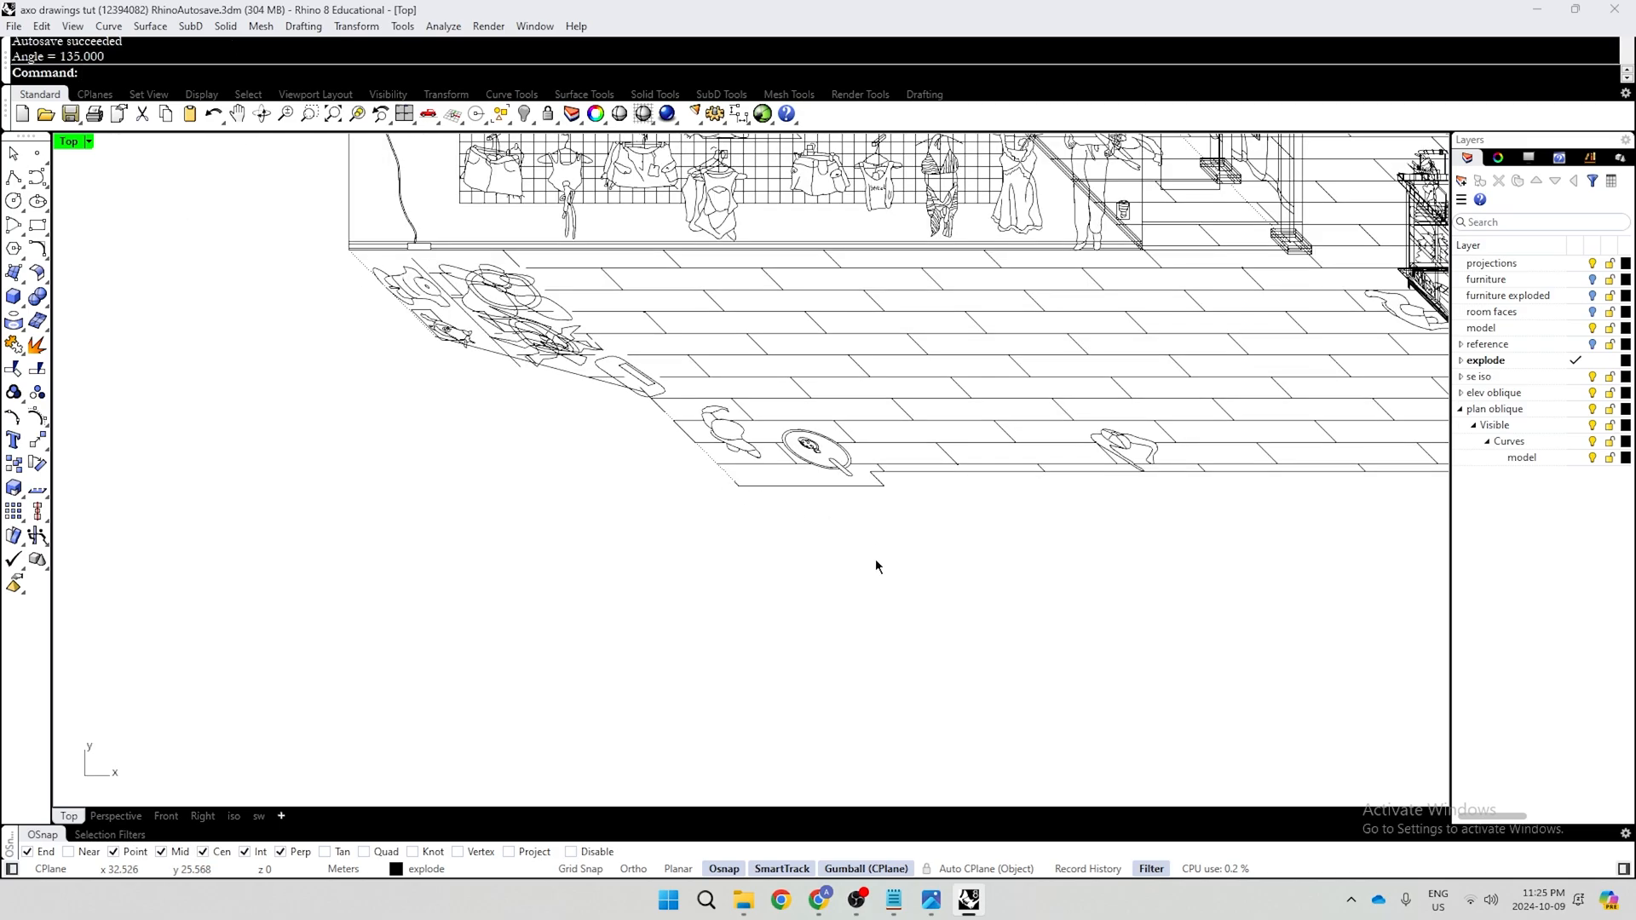
pyautogui.scroll(4, 663, 327)
pyautogui.scroll(-5, 663, 334)
pyautogui.scroll(4, 580, 313)
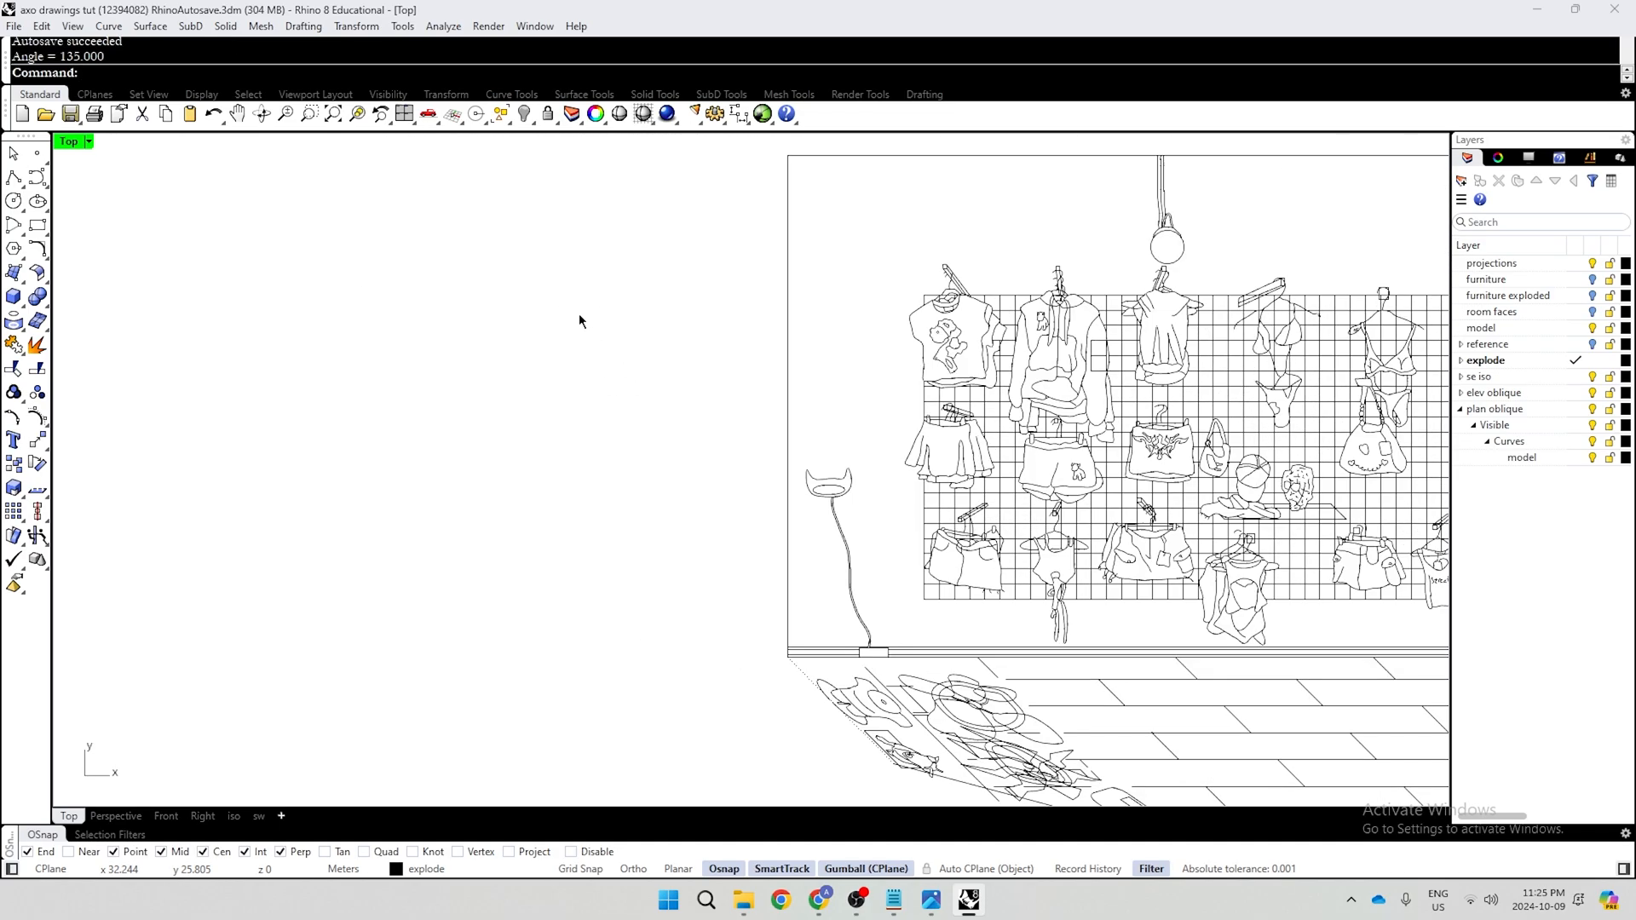
pyautogui.scroll(-1, 579, 313)
pyautogui.moveTo(579, 313); pyautogui.dragTo(656, 368, button='right')
pyautogui.scroll(3, 661, 392)
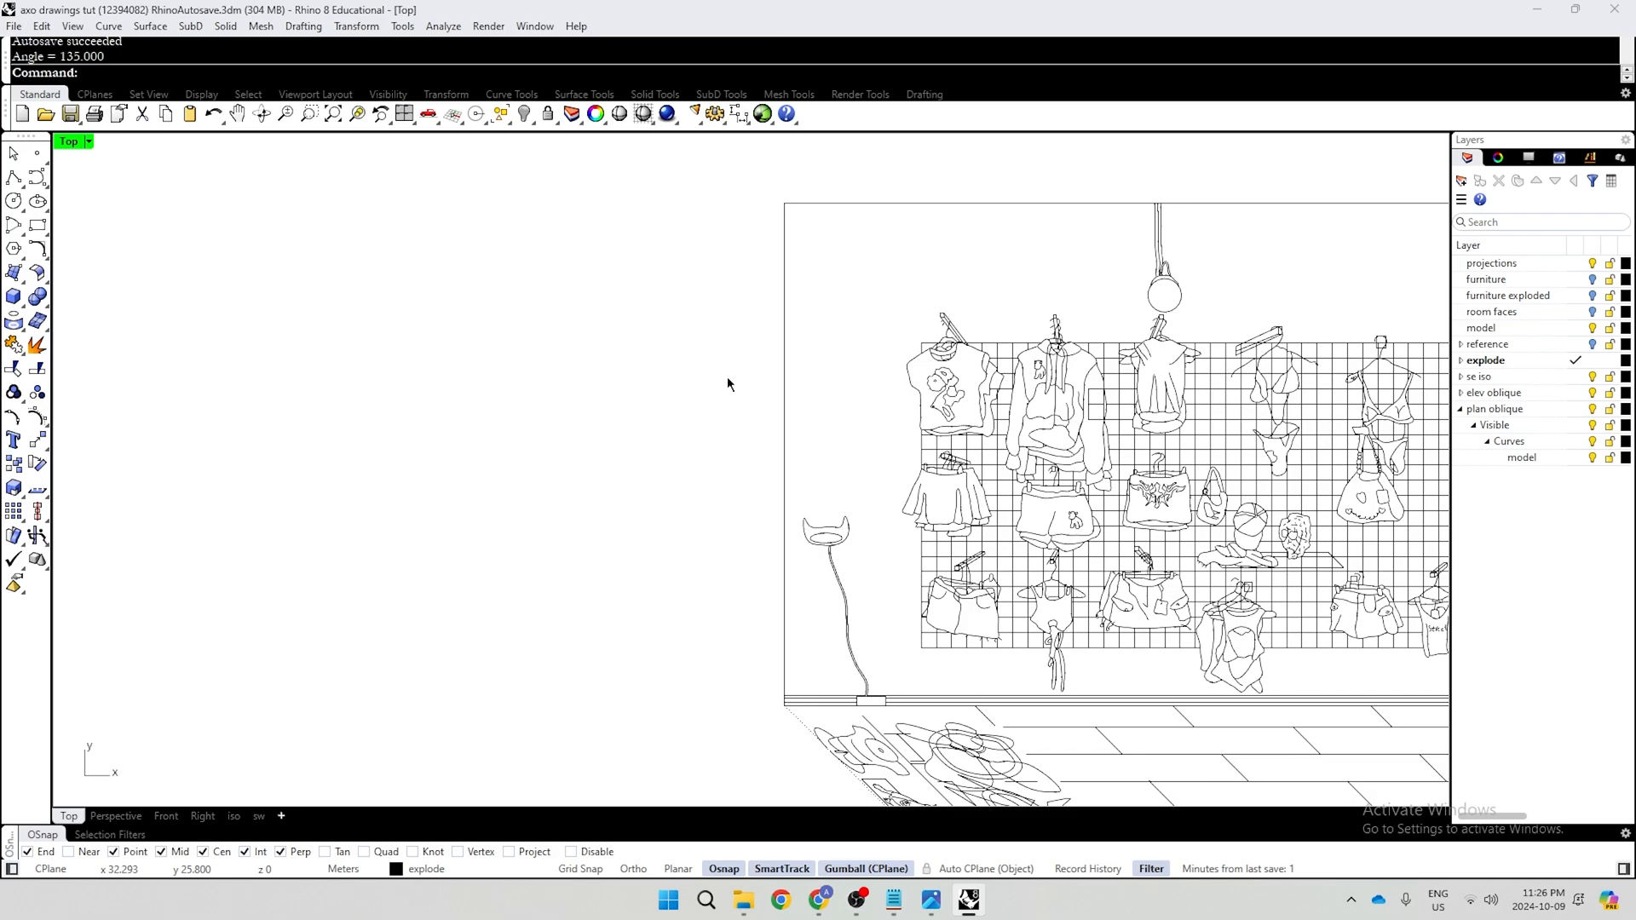
pyautogui.write('Distance')
pyautogui.press('Return')
pyautogui.scroll(-2, 643, 518)
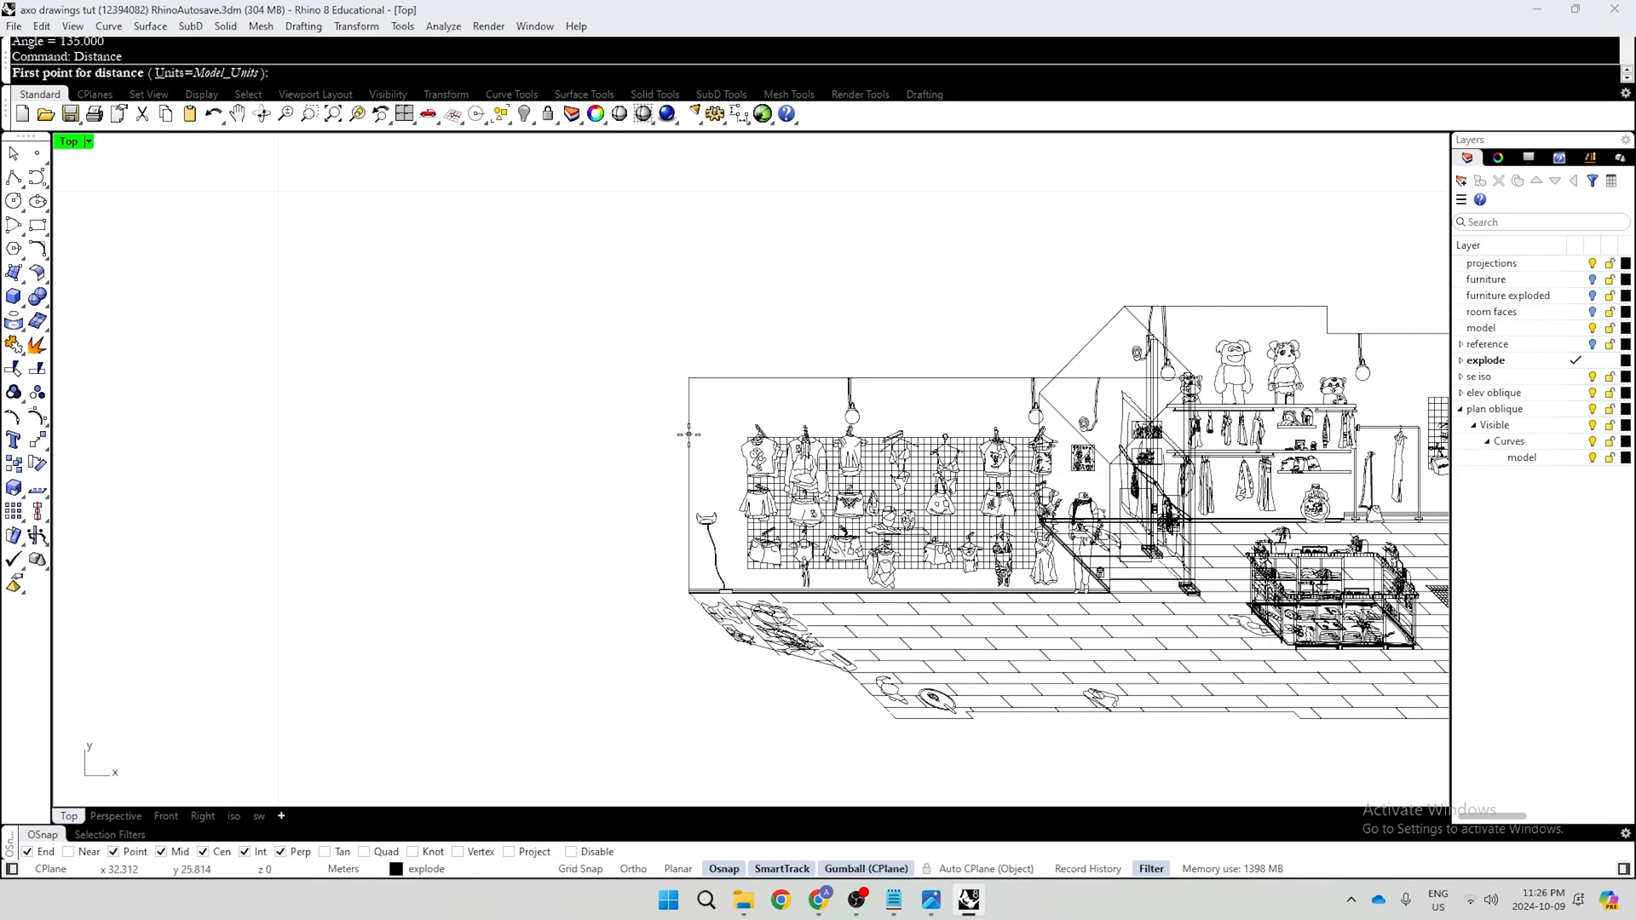
pyautogui.scroll(2, 689, 434)
pyautogui.click(692, 266)
pyautogui.scroll(-2, 742, 326)
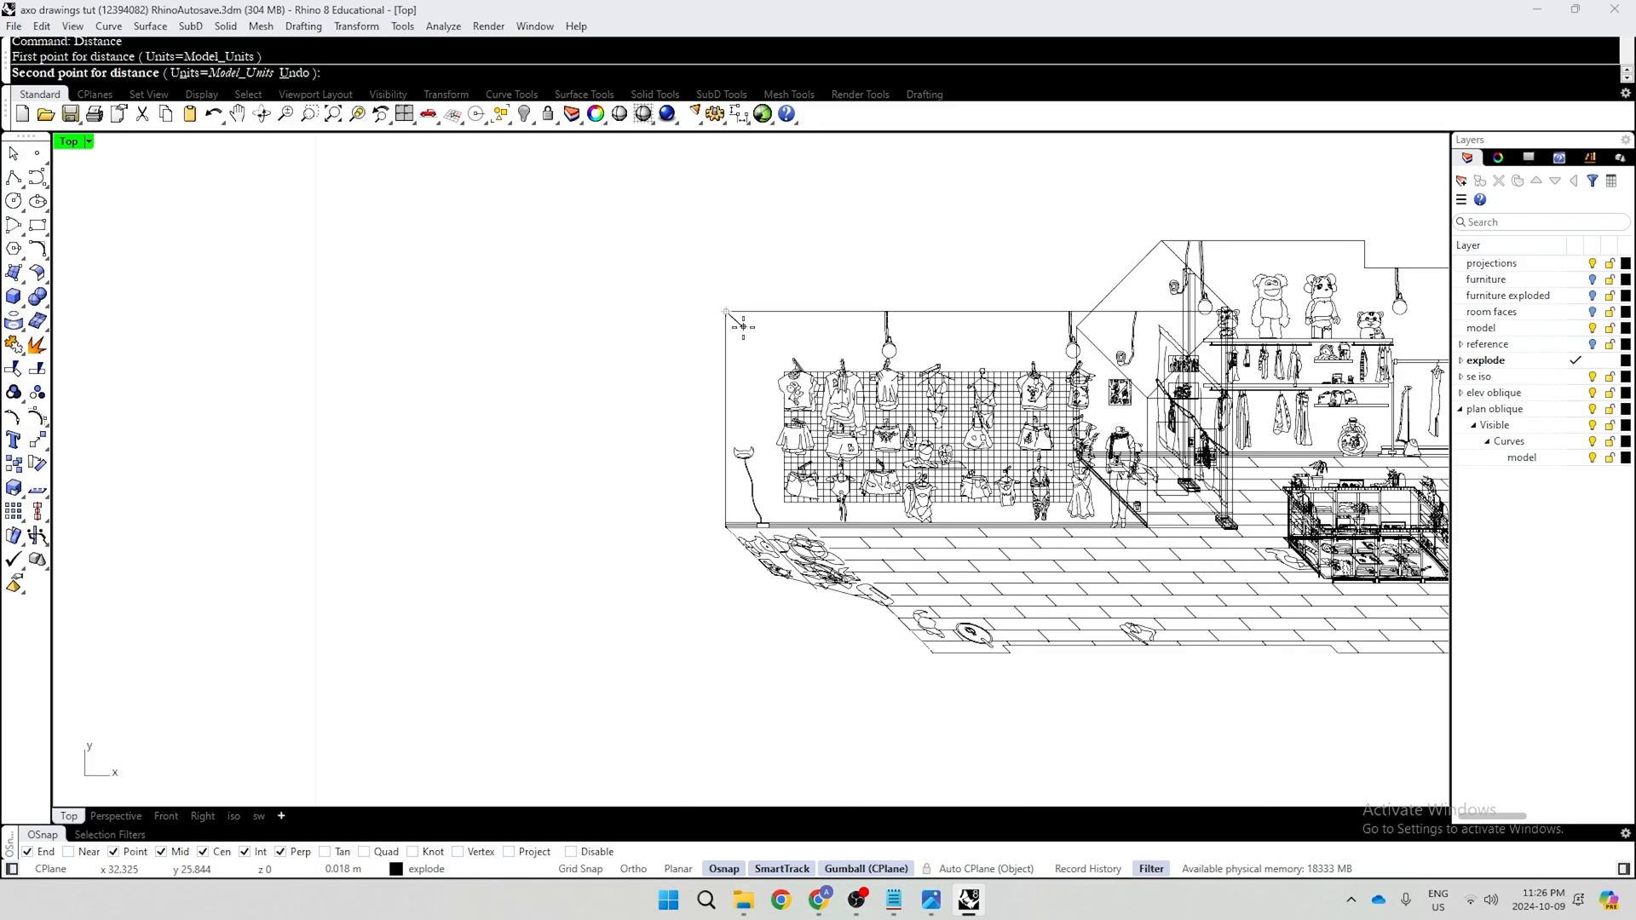
pyautogui.scroll(8, 800, 471)
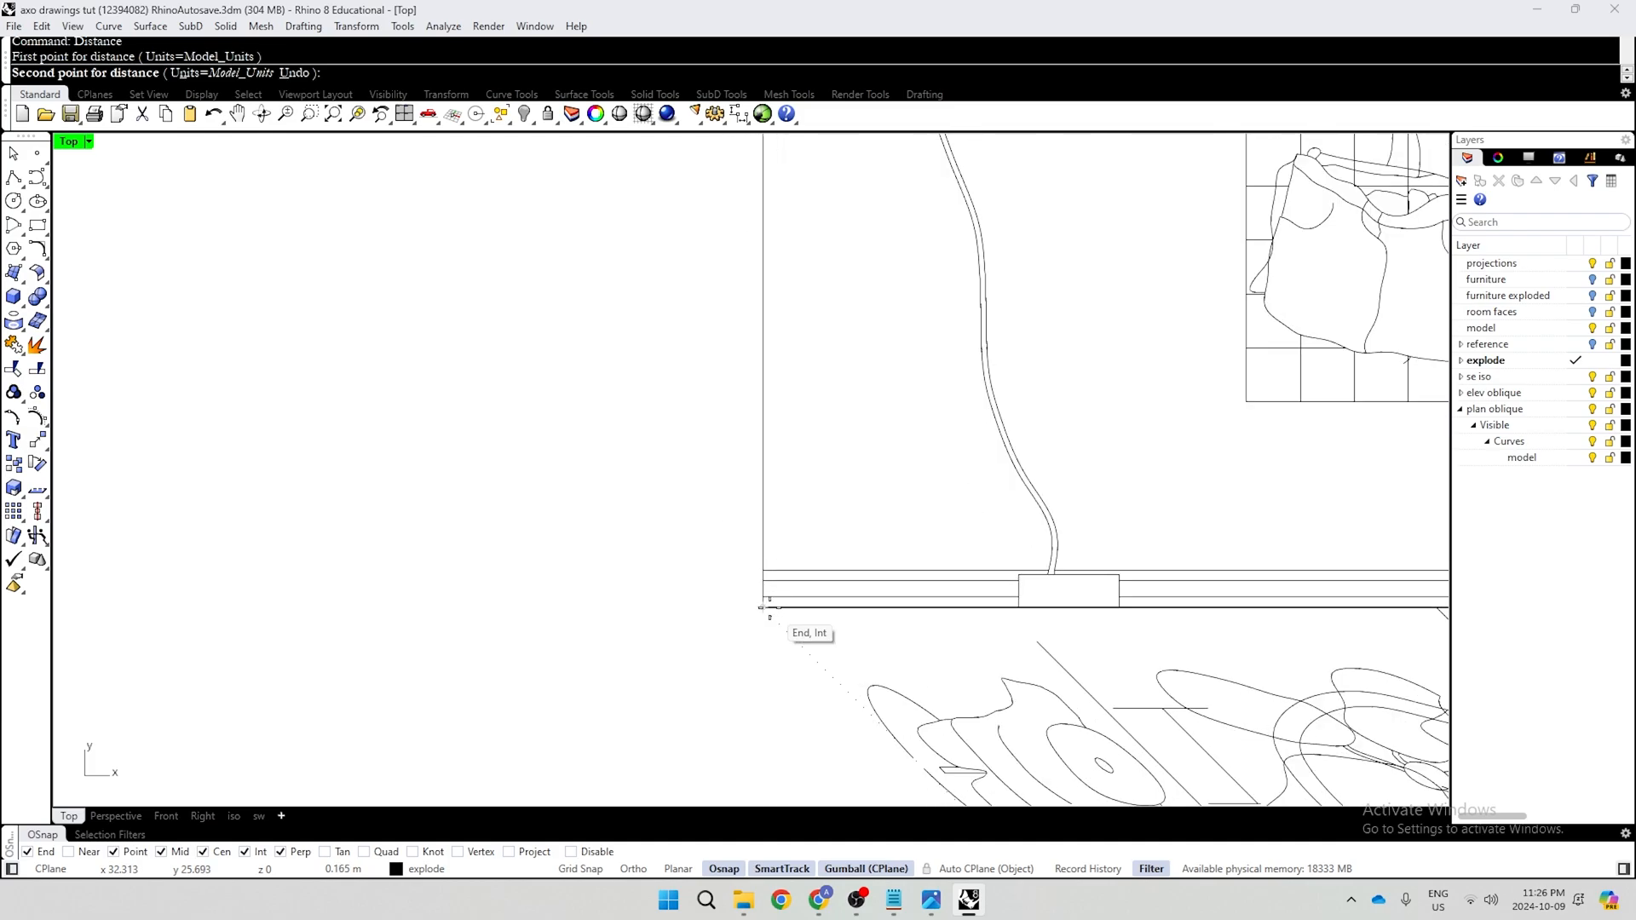
pyautogui.click(763, 608)
# Select the grid-panel wall's left vertical edge as a curve segment
pyautogui.scroll(-4, 750, 597)
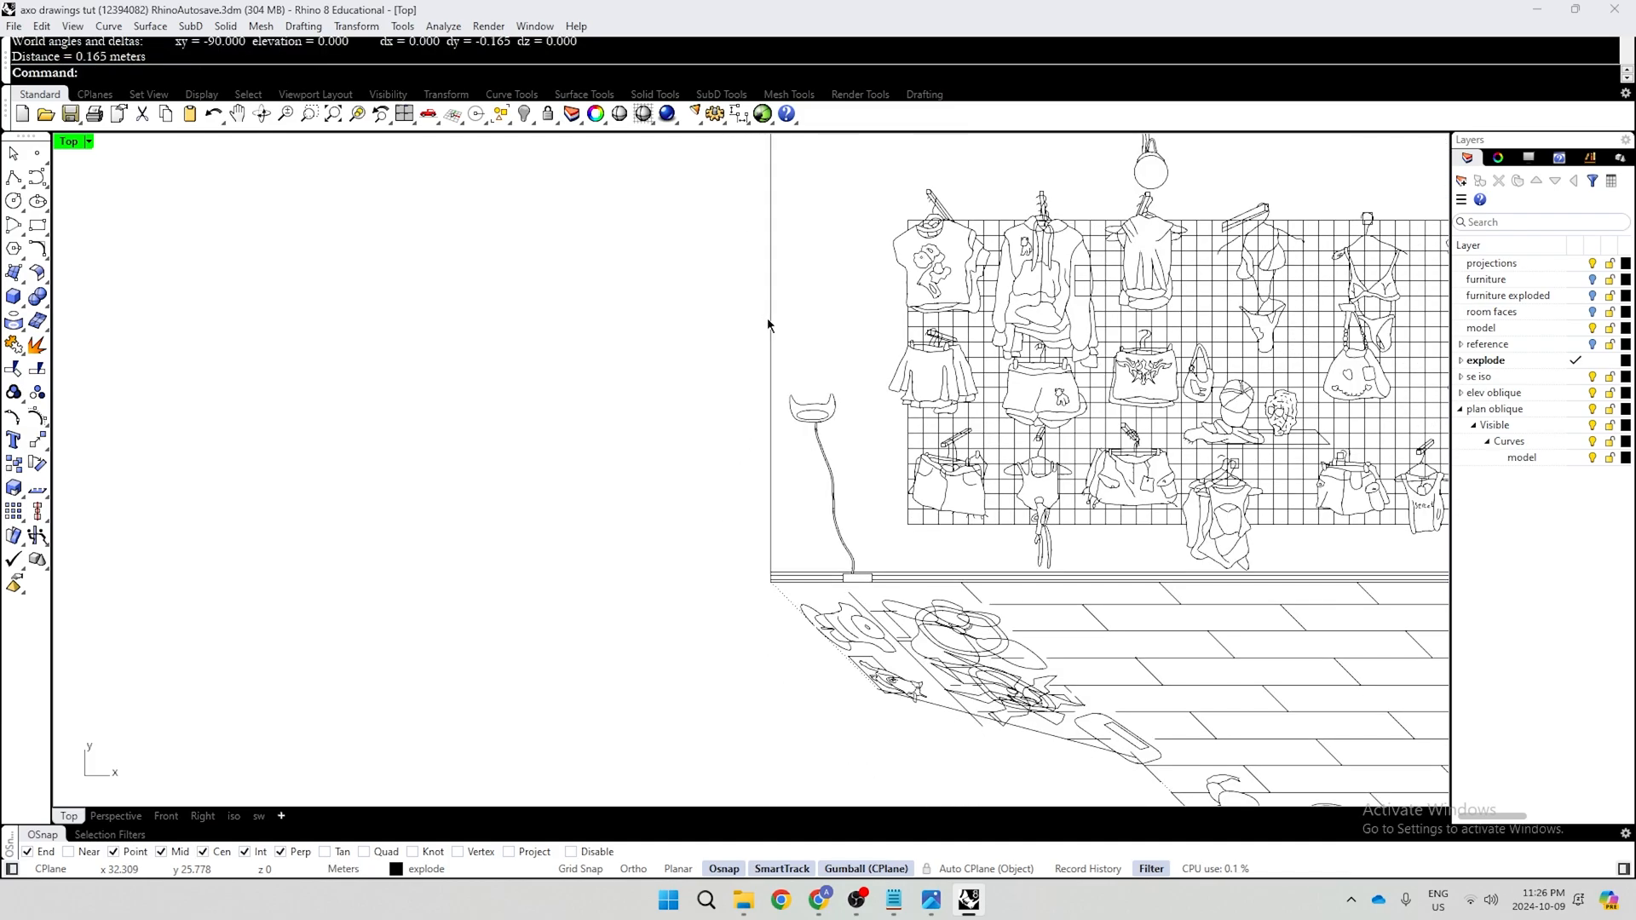
pyautogui.moveTo(830, 289); pyautogui.dragTo(799, 386, button='right')
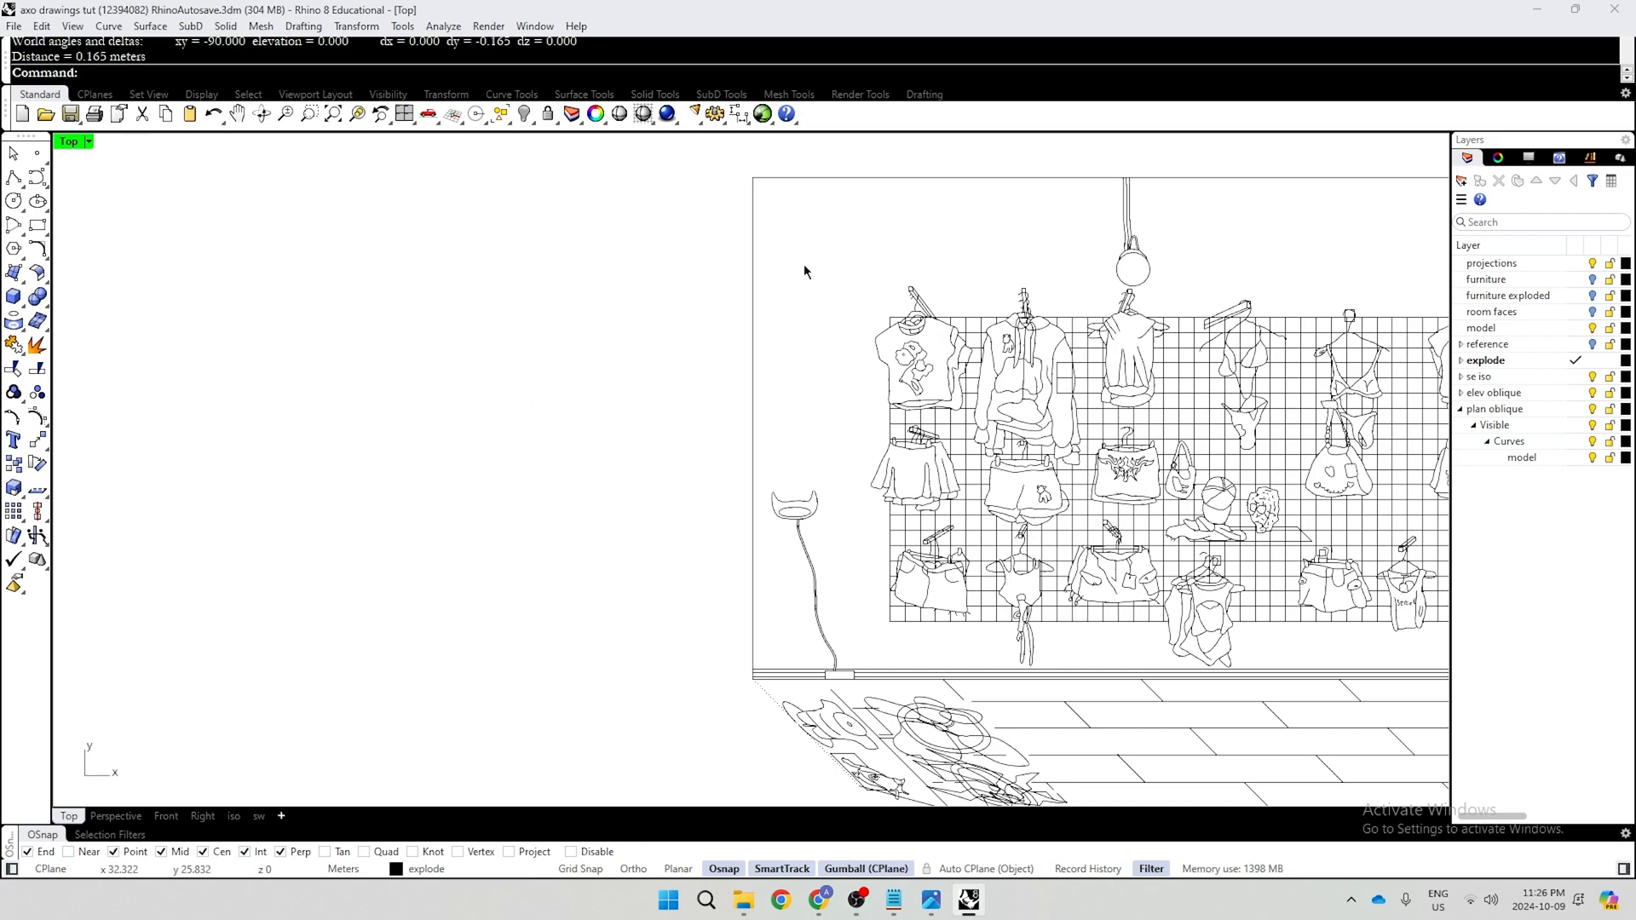
pyautogui.keyDown('ctrl'); pyautogui.keyDown('shift'); pyautogui.click(754, 292); pyautogui.keyUp('shift'); pyautogui.keyUp('ctrl')
pyautogui.click(822, 339)
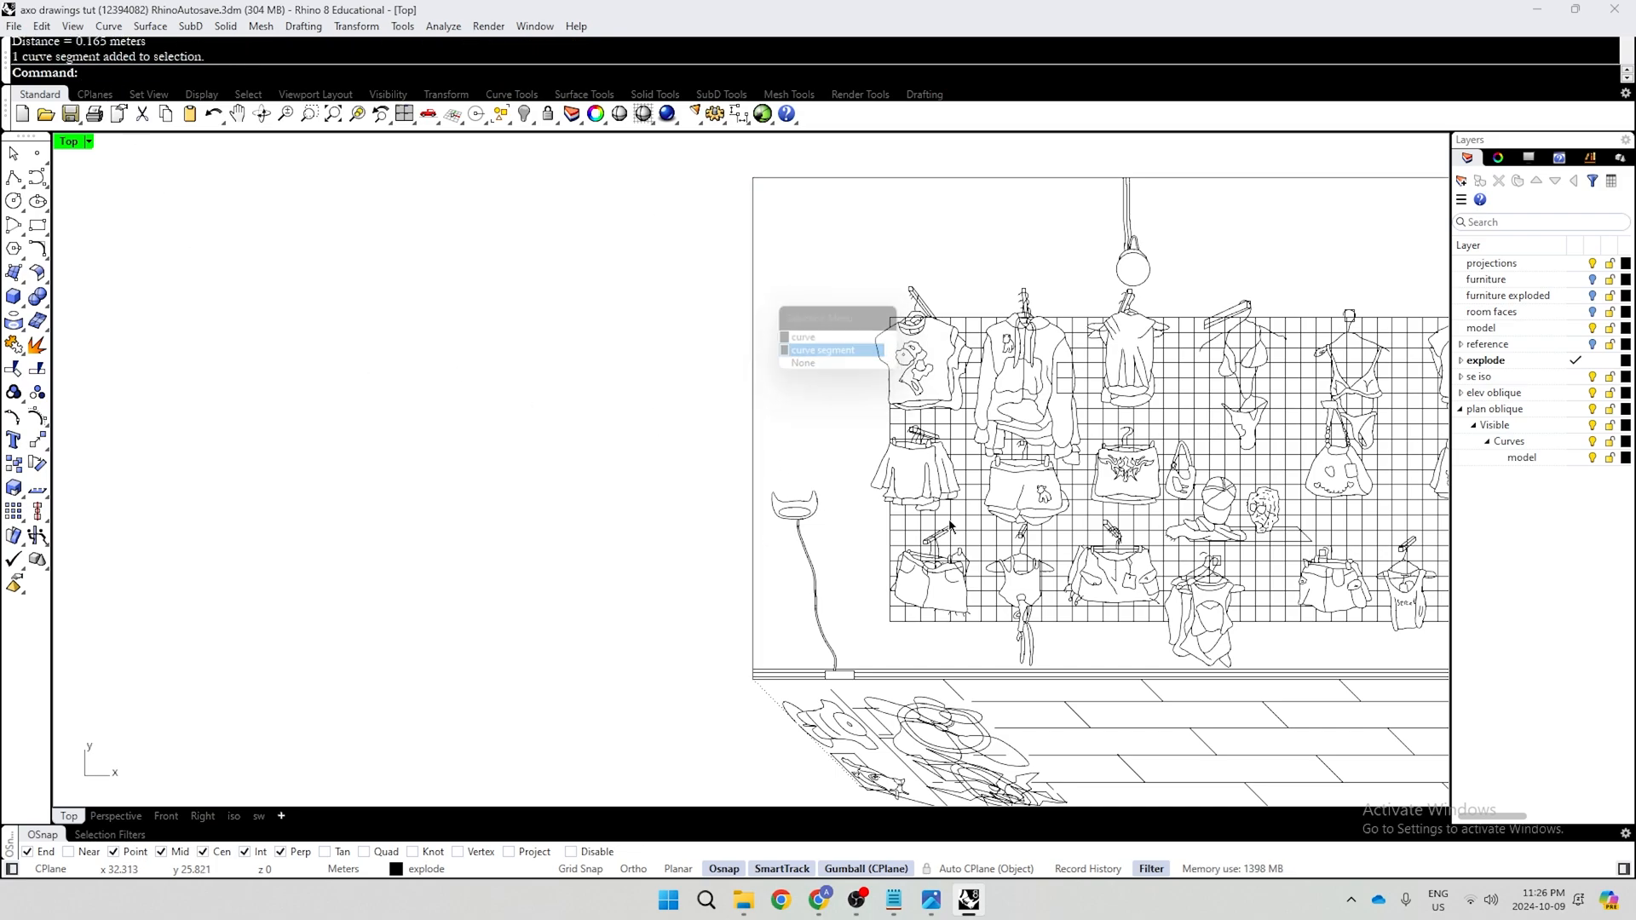
pyautogui.scroll(2, 667, 460)
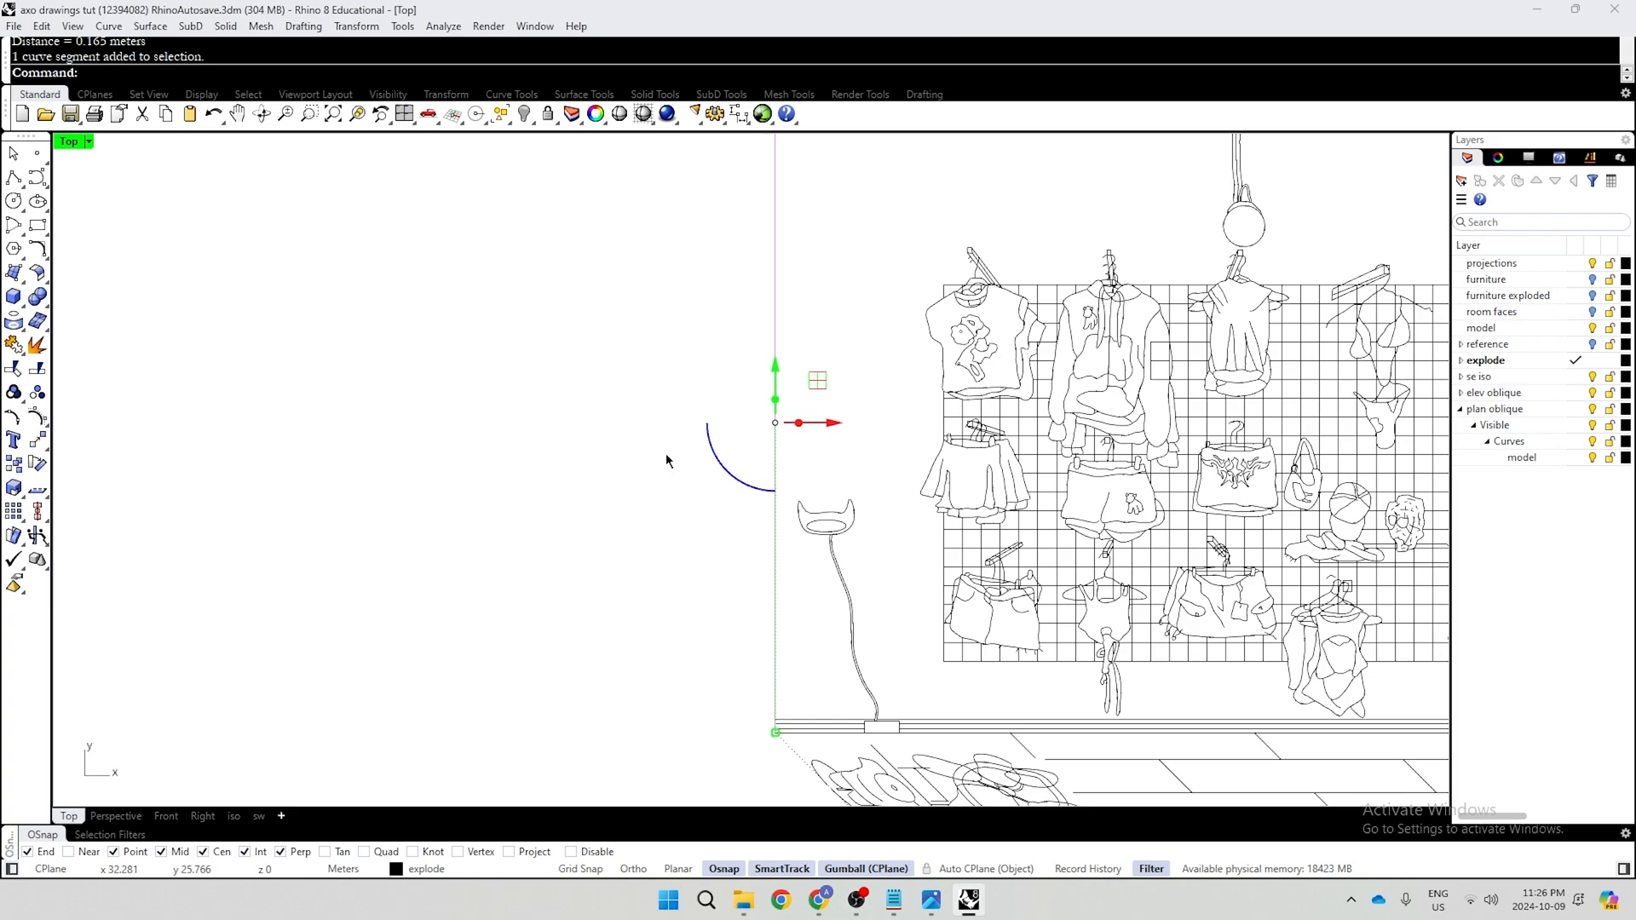
pyautogui.write('Measure')
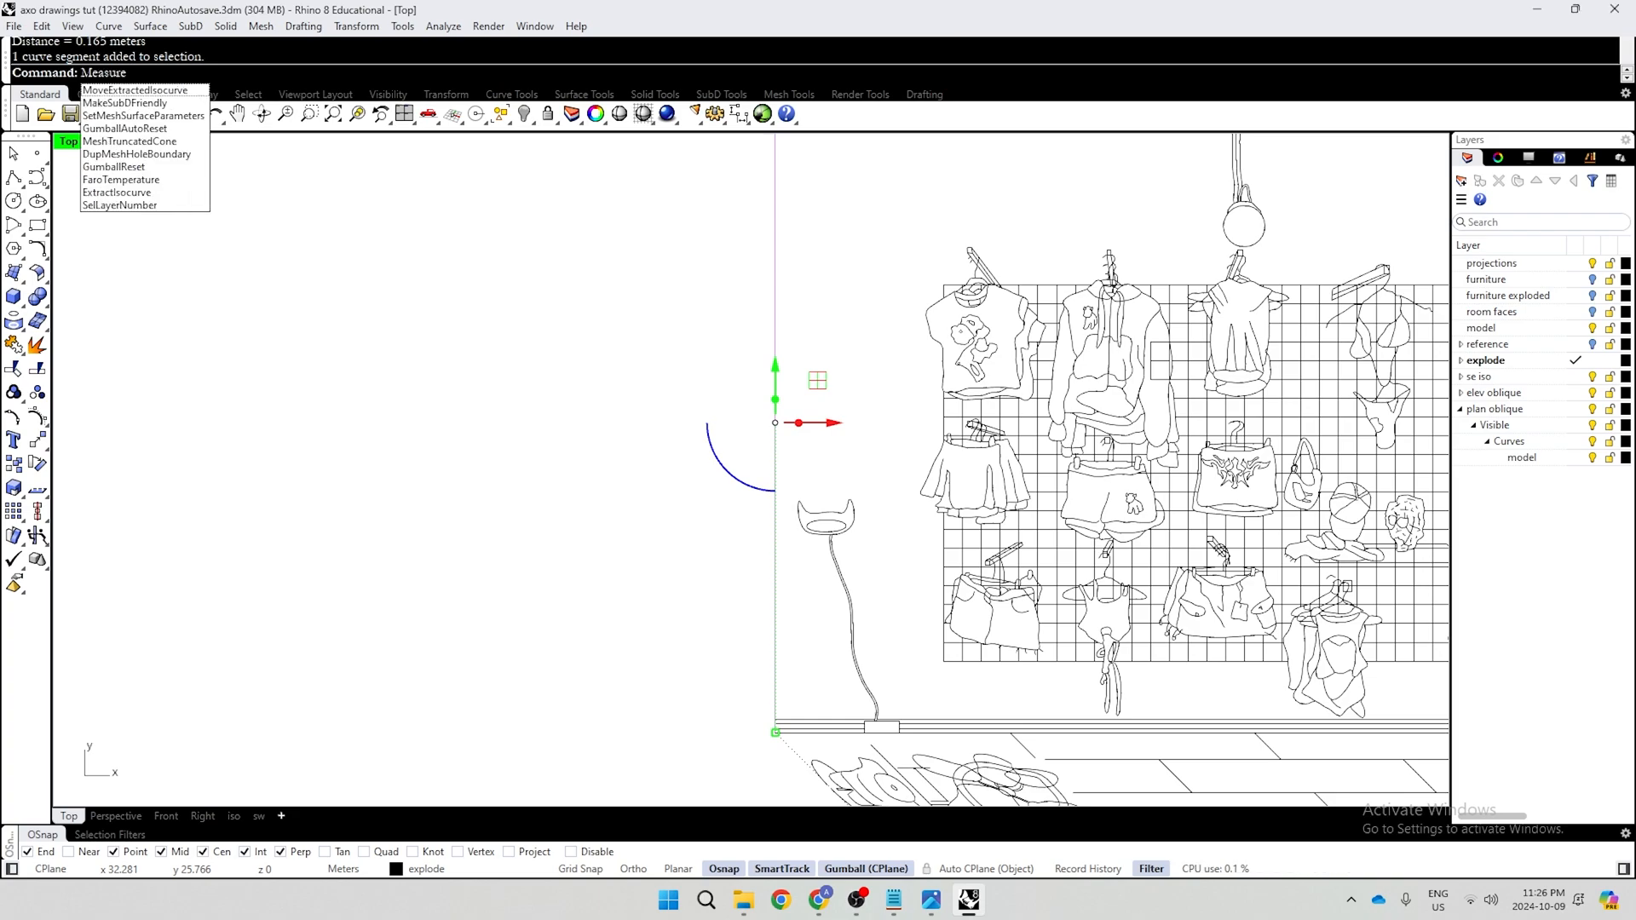
pyautogui.press('BackSpace')
pyautogui.press('BackSpace')
pyautogui.press('BackSpace')
pyautogui.press('BackSpace')
pyautogui.press('BackSpace')
pyautogui.press('BackSpace')
pyautogui.press('BackSpace')
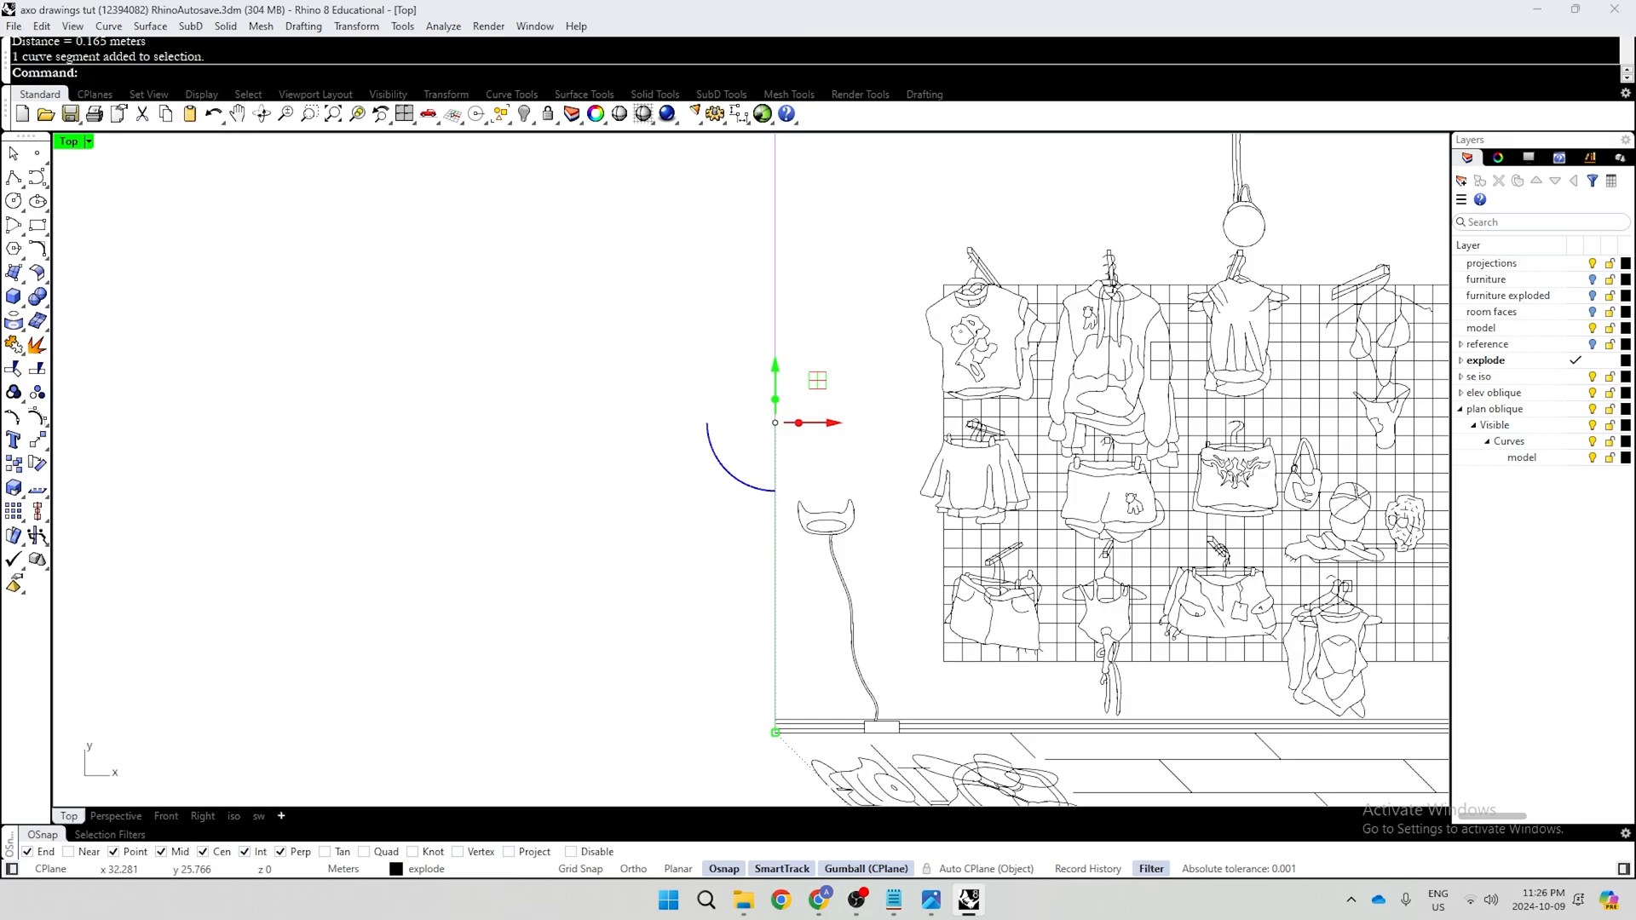
# Measure the length of the selected left edge of the grid-panel wall with the Length command
pyautogui.write('Length')
pyautogui.press('Return')
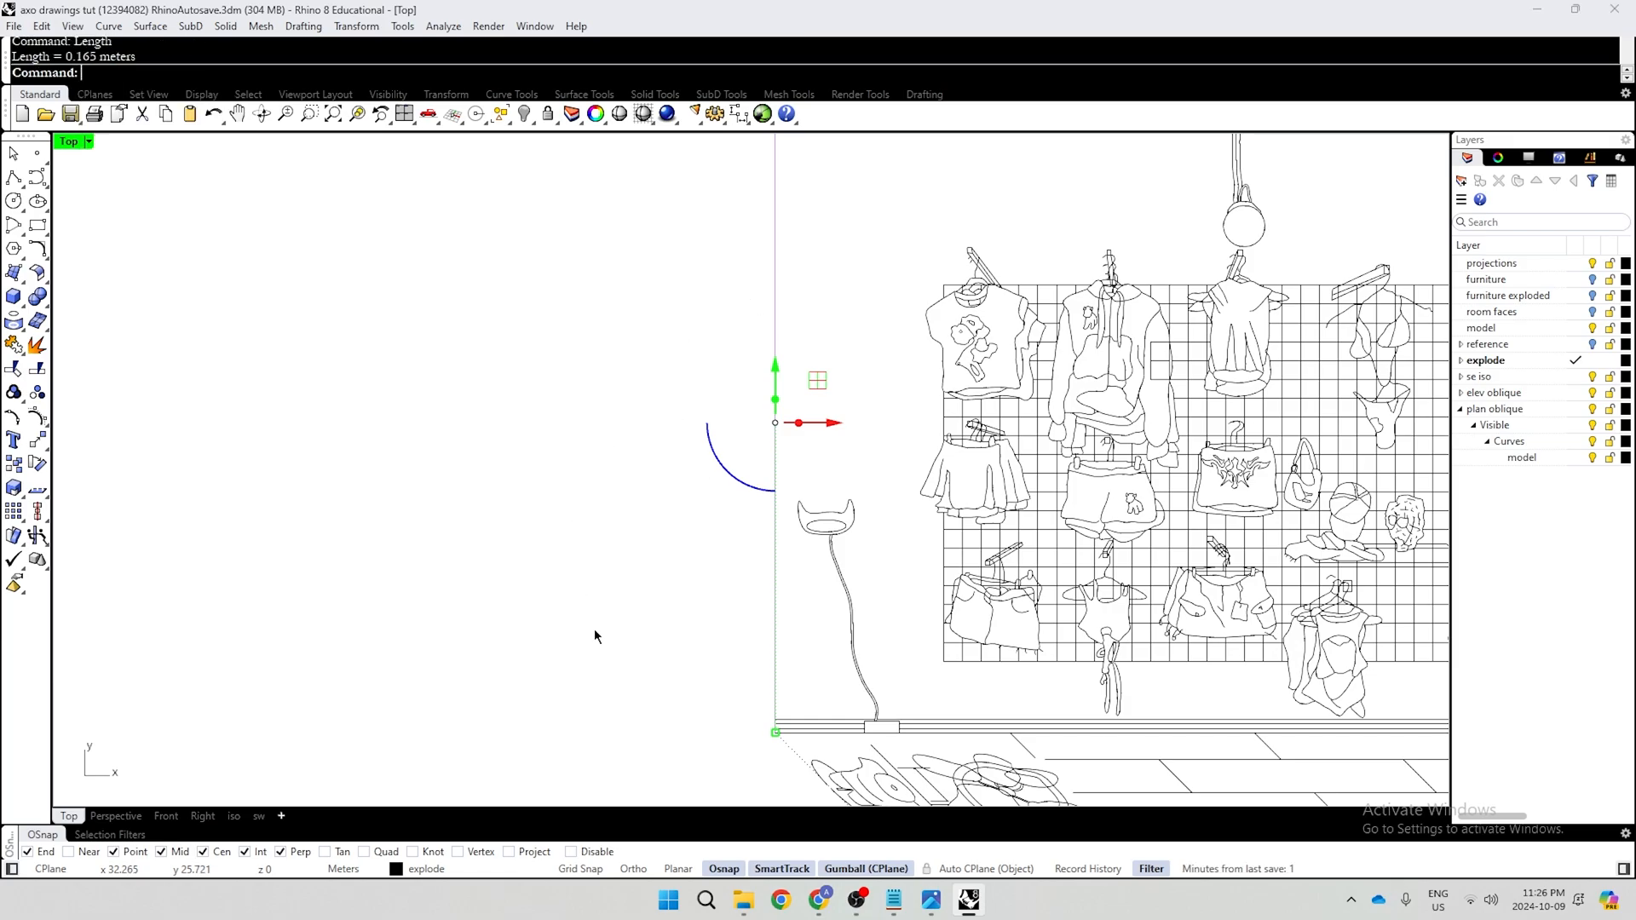
pyautogui.scroll(-5, 594, 631)
pyautogui.scroll(5, 763, 434)
pyautogui.scroll(-4, 764, 435)
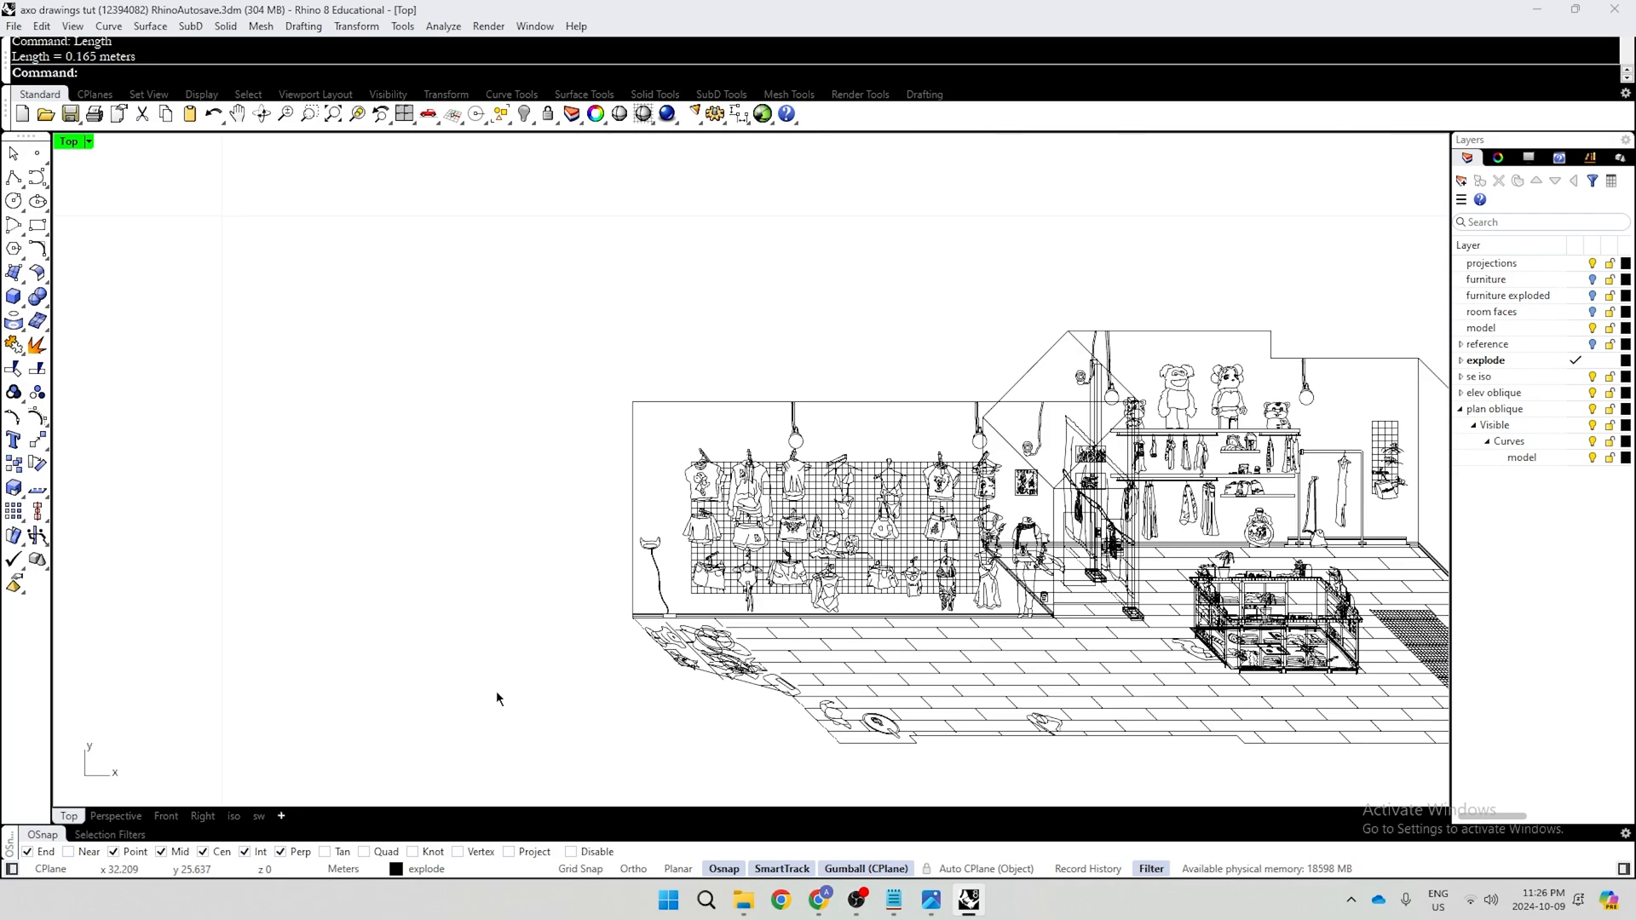
# Try to place a text label reading 0.165m beside the room drawing at a text height of 1 m
pyautogui.write('Text')
pyautogui.press('Return')
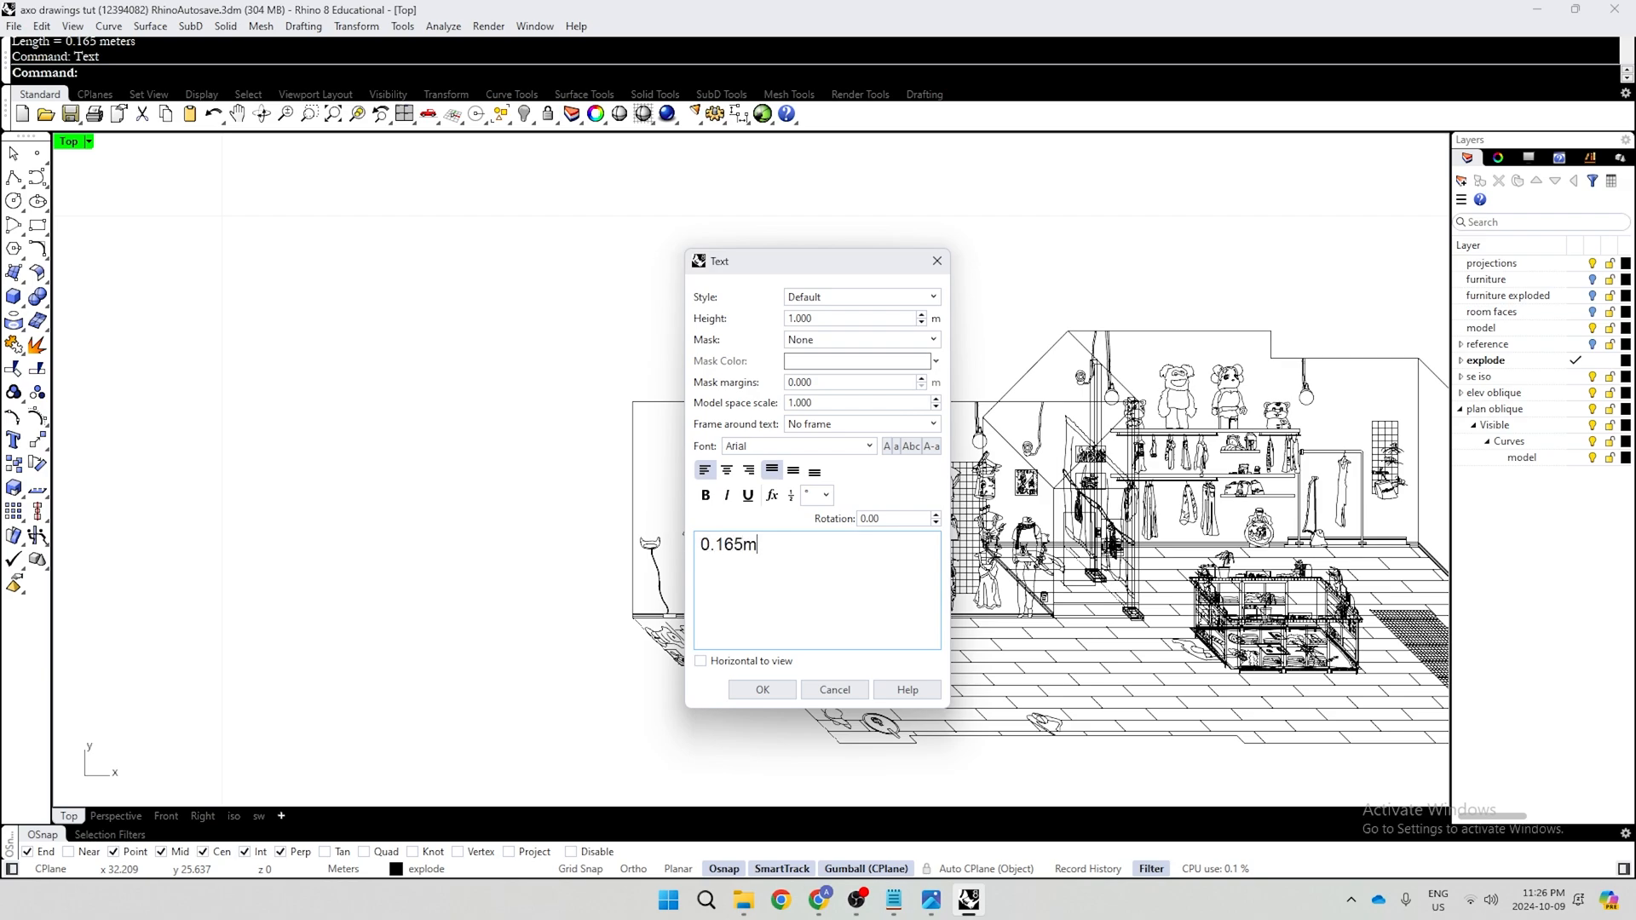
pyautogui.click(763, 690)
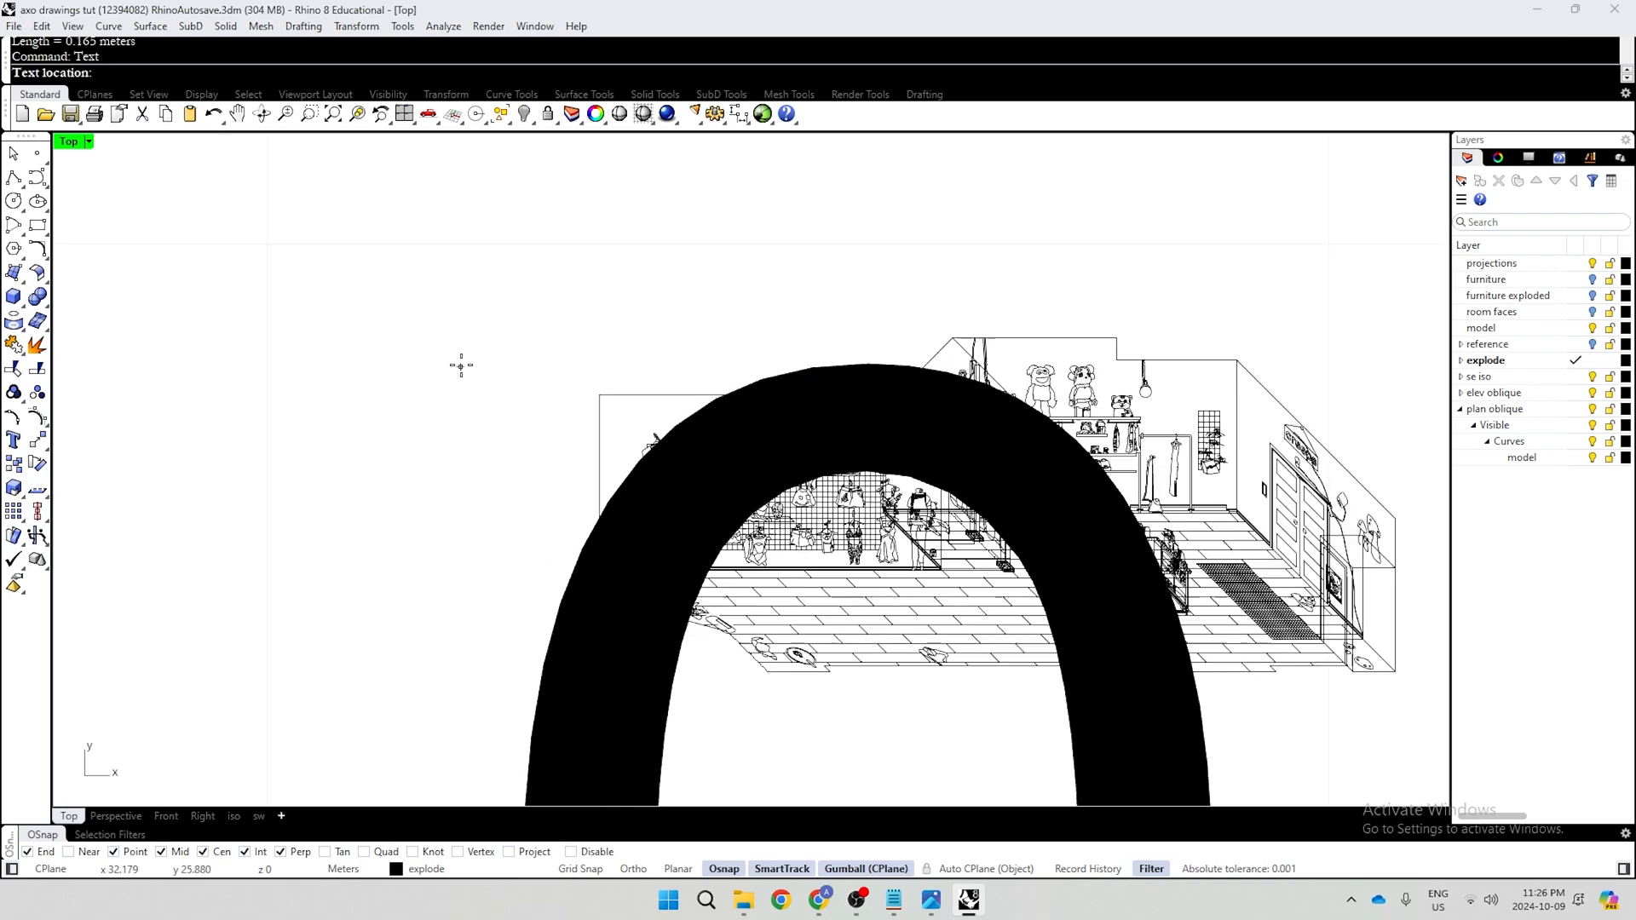
pyautogui.click(461, 366)
# Try the 0.165m label again with a text height of 0.001 m and undo the placed text
pyautogui.press('Return')
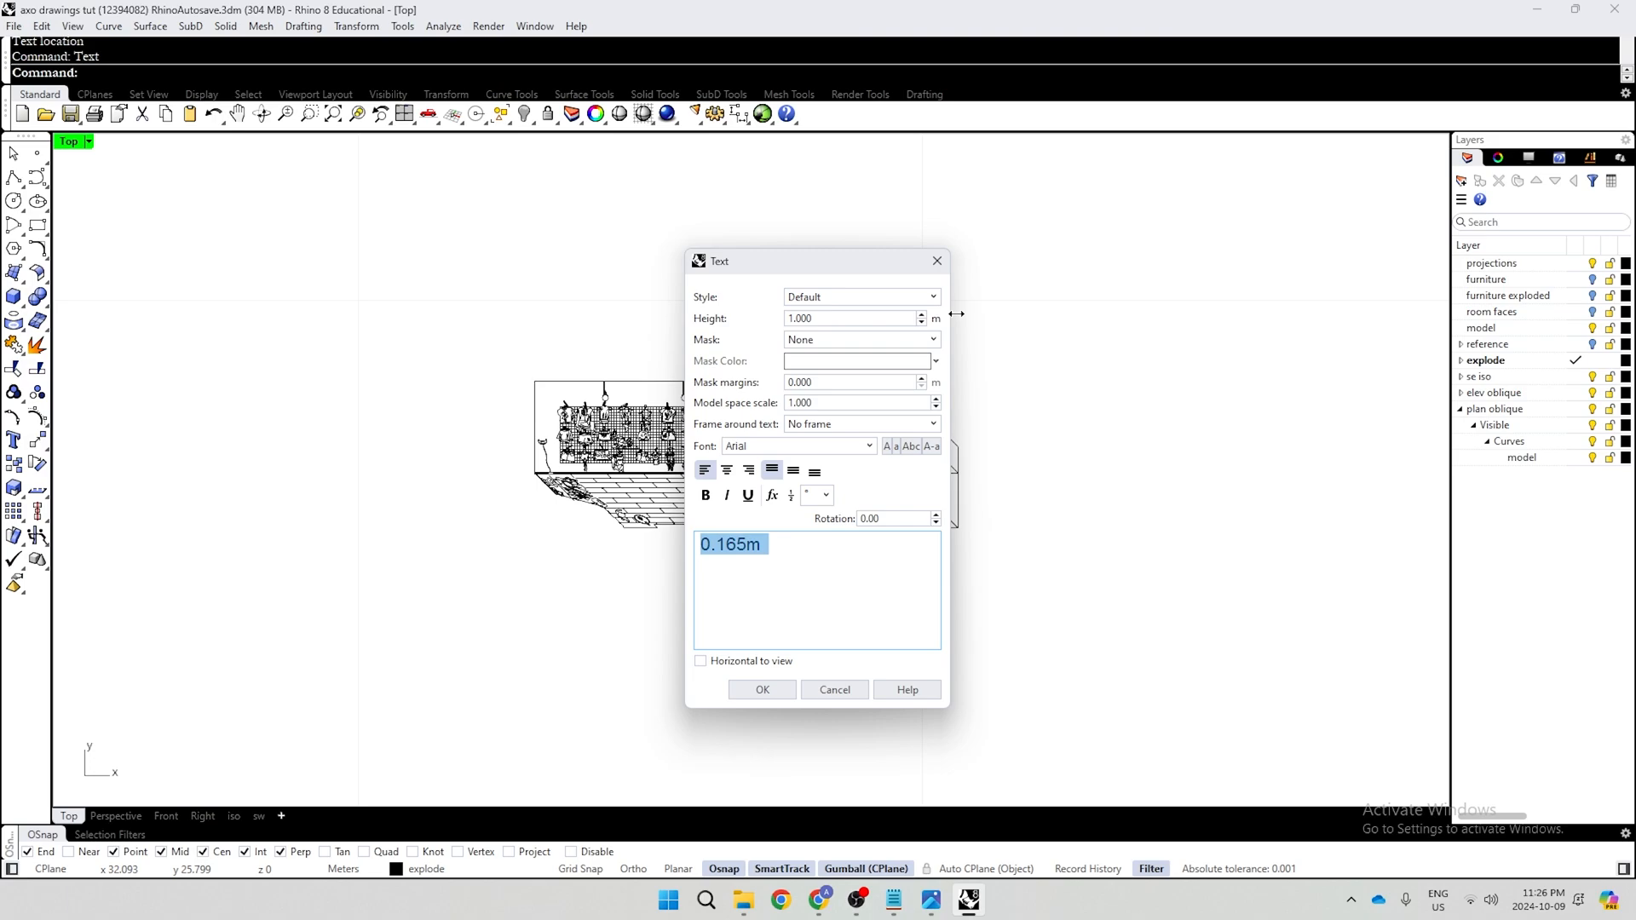
pyautogui.doubleClick(883, 320)
pyautogui.write('0.')
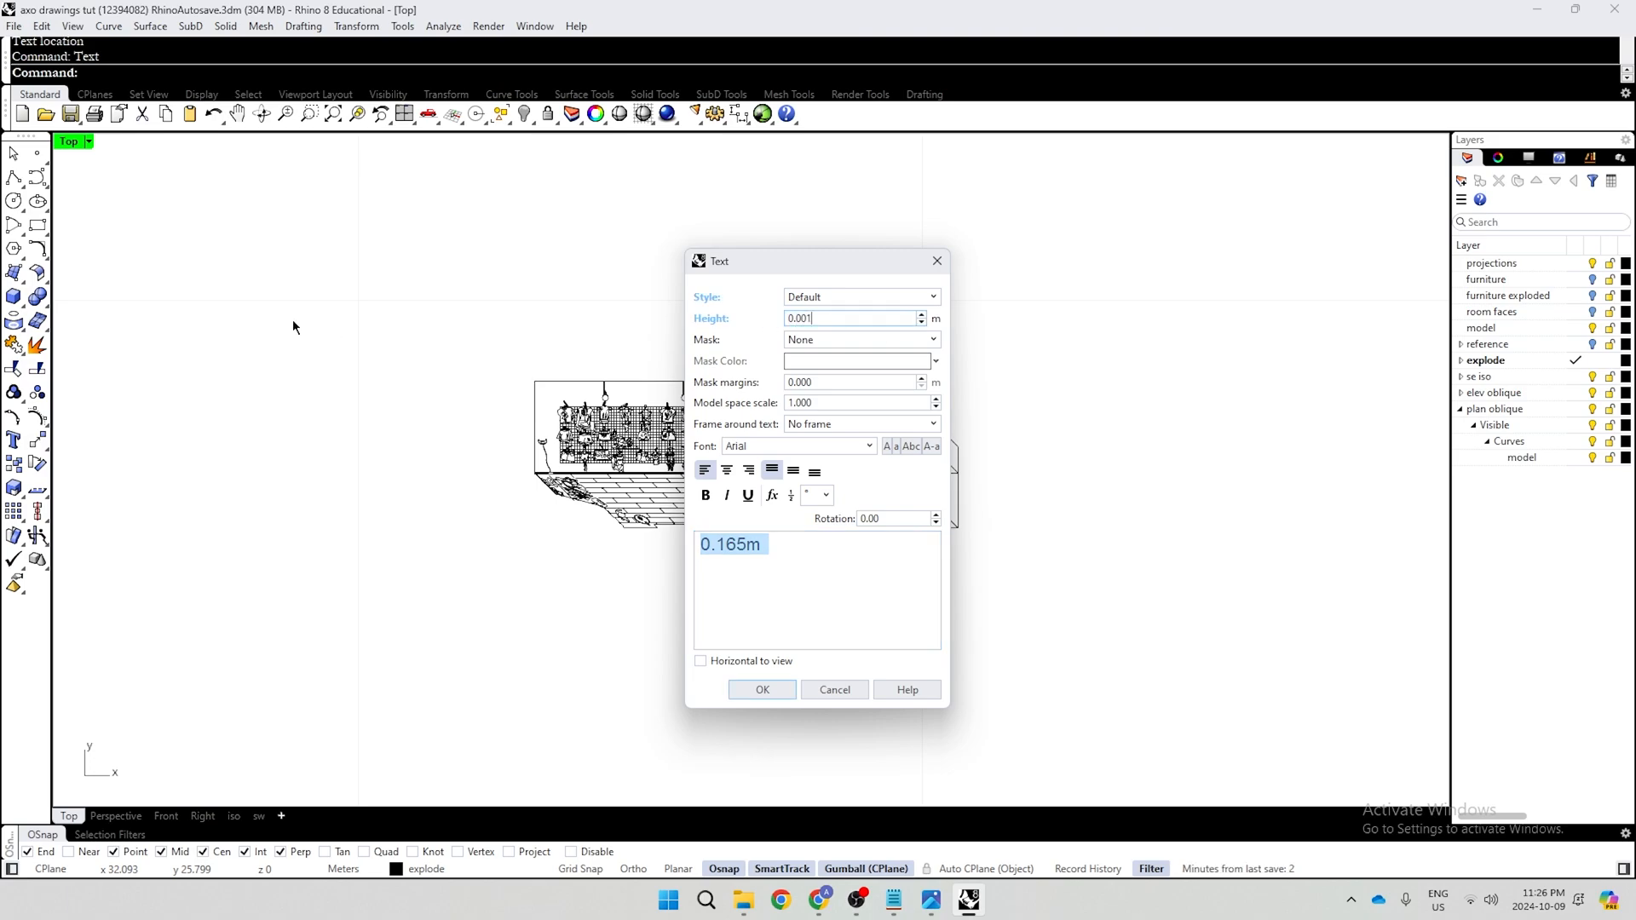
pyautogui.click(763, 690)
pyautogui.hotkey('ctrl', 'z')
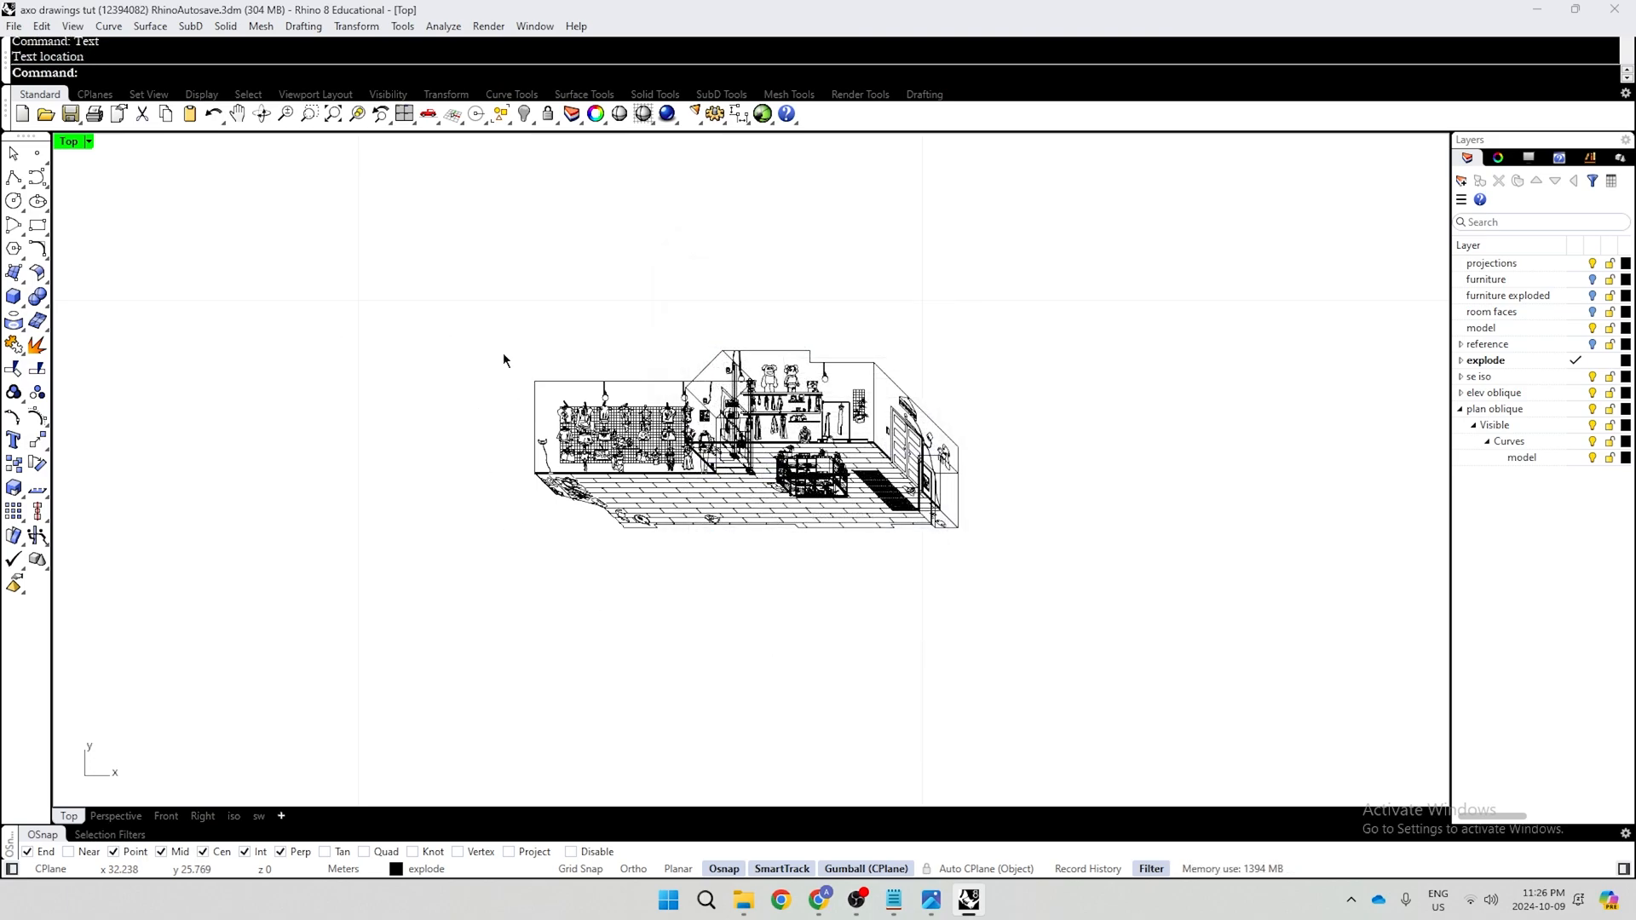
# Place the 0.165m text label to the left of the grid-panel wall at a readable height above 0.001 m
pyautogui.scroll(5, 498, 355)
pyautogui.press('Return')
pyautogui.doubleClick(801, 319)
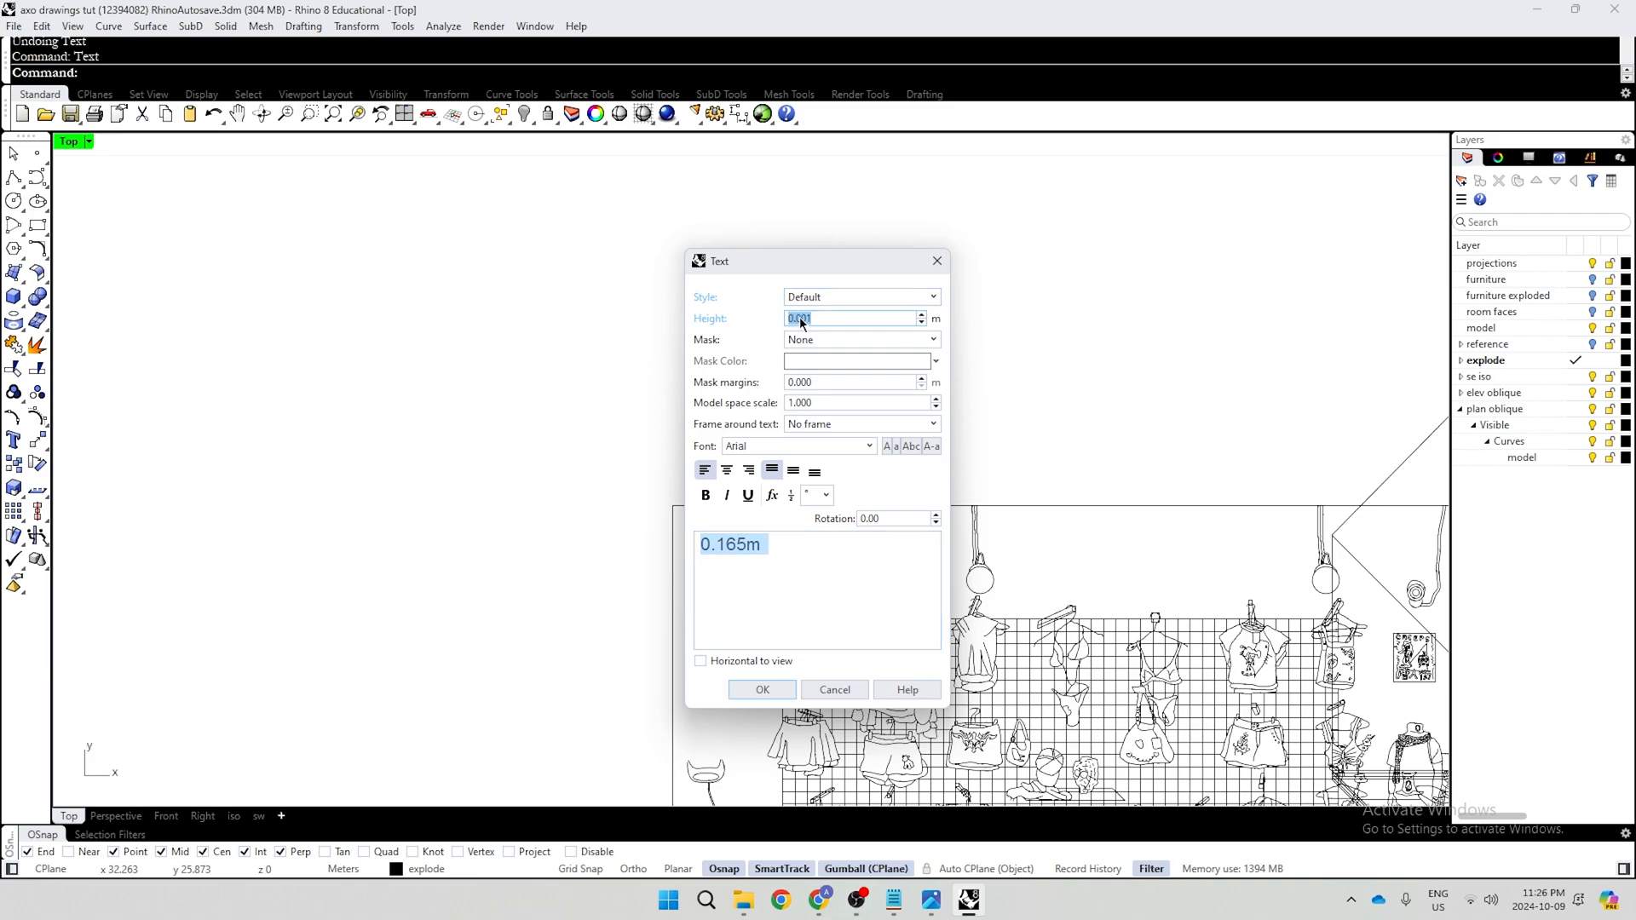
pyautogui.press('Return')
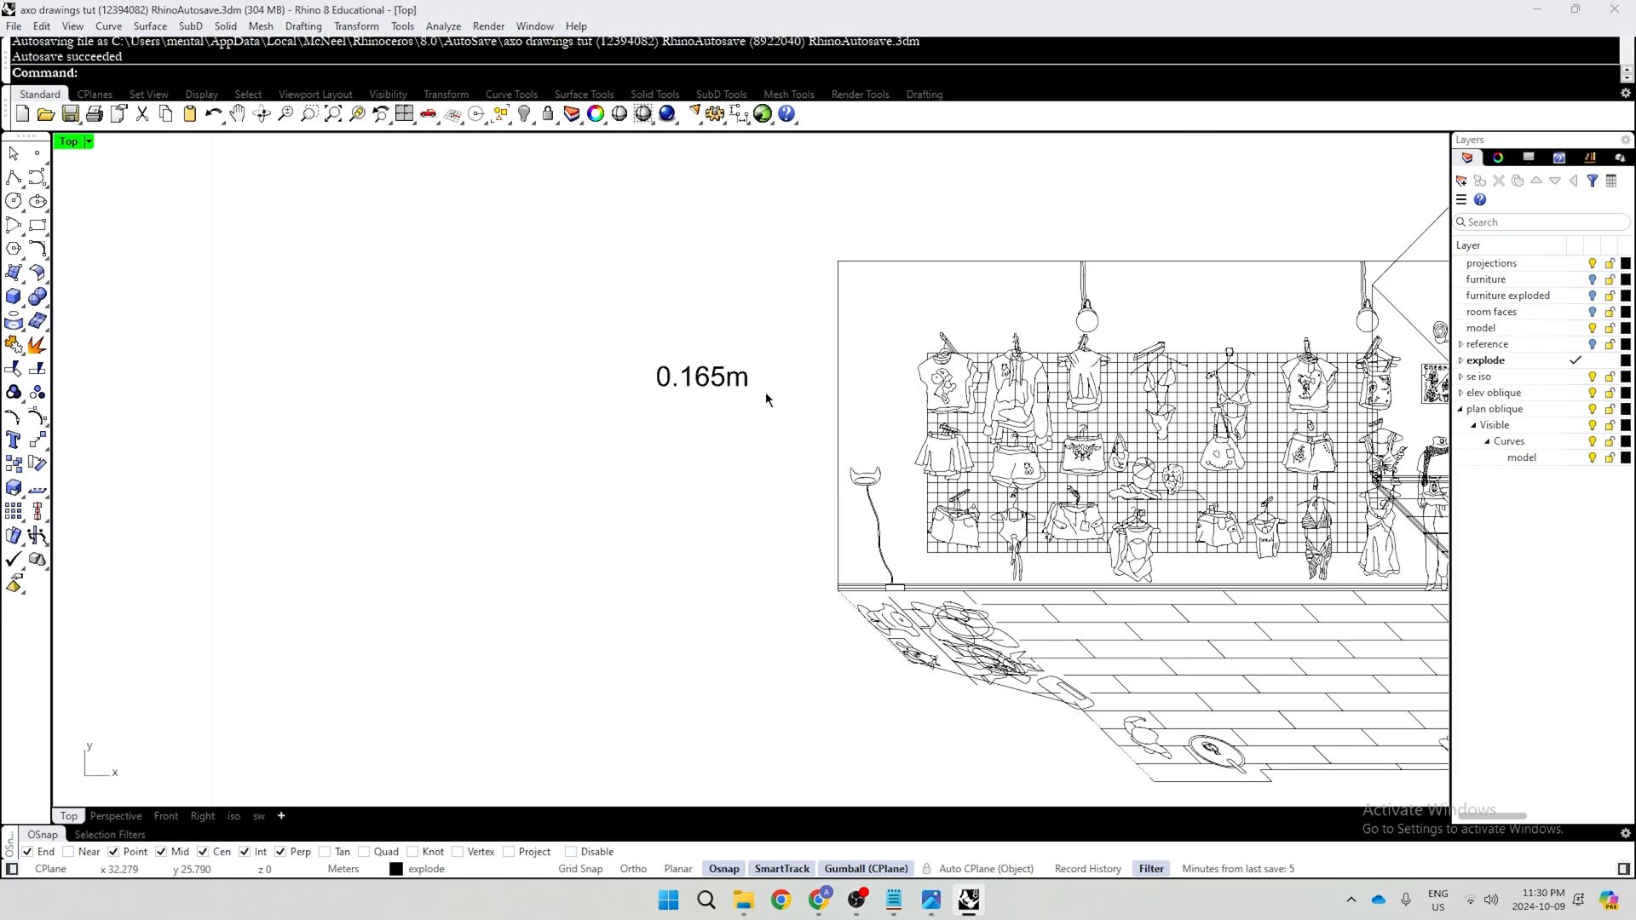
pyautogui.scroll(5, 766, 399)
pyautogui.click(763, 393)
pyautogui.scroll(-4, 767, 525)
pyautogui.scroll(2, 660, 387)
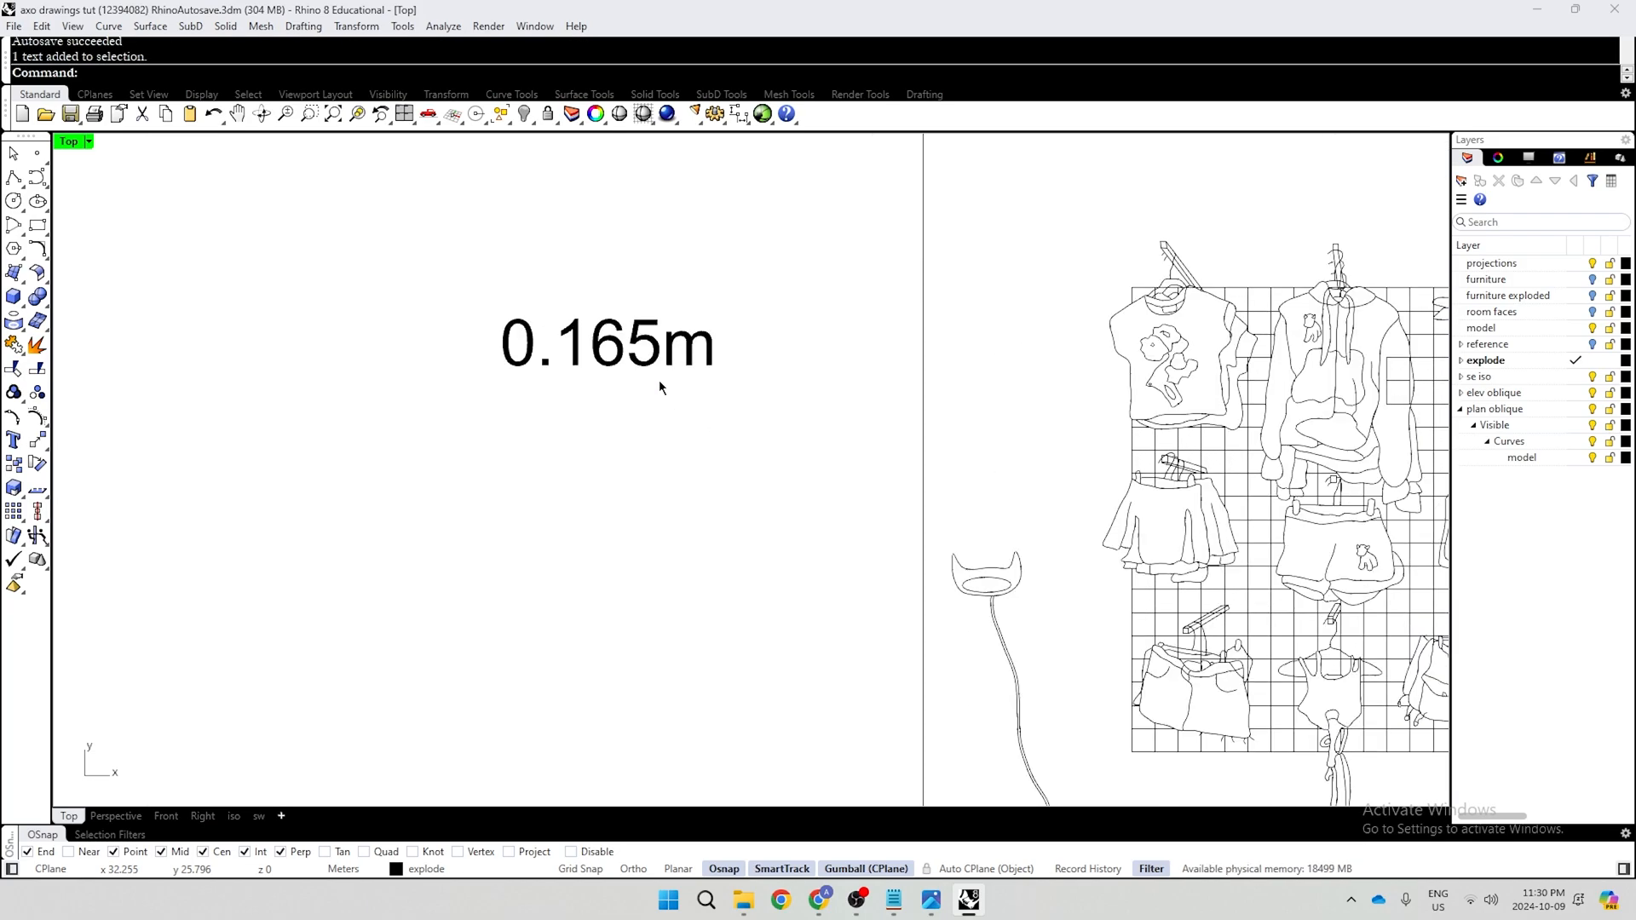
# Dimension the grid-panel wall's left edge from its upper to its lower corner in the Default annotation style, with the dimension line far left
pyautogui.scroll(-2, 677, 426)
pyautogui.write('Dim')
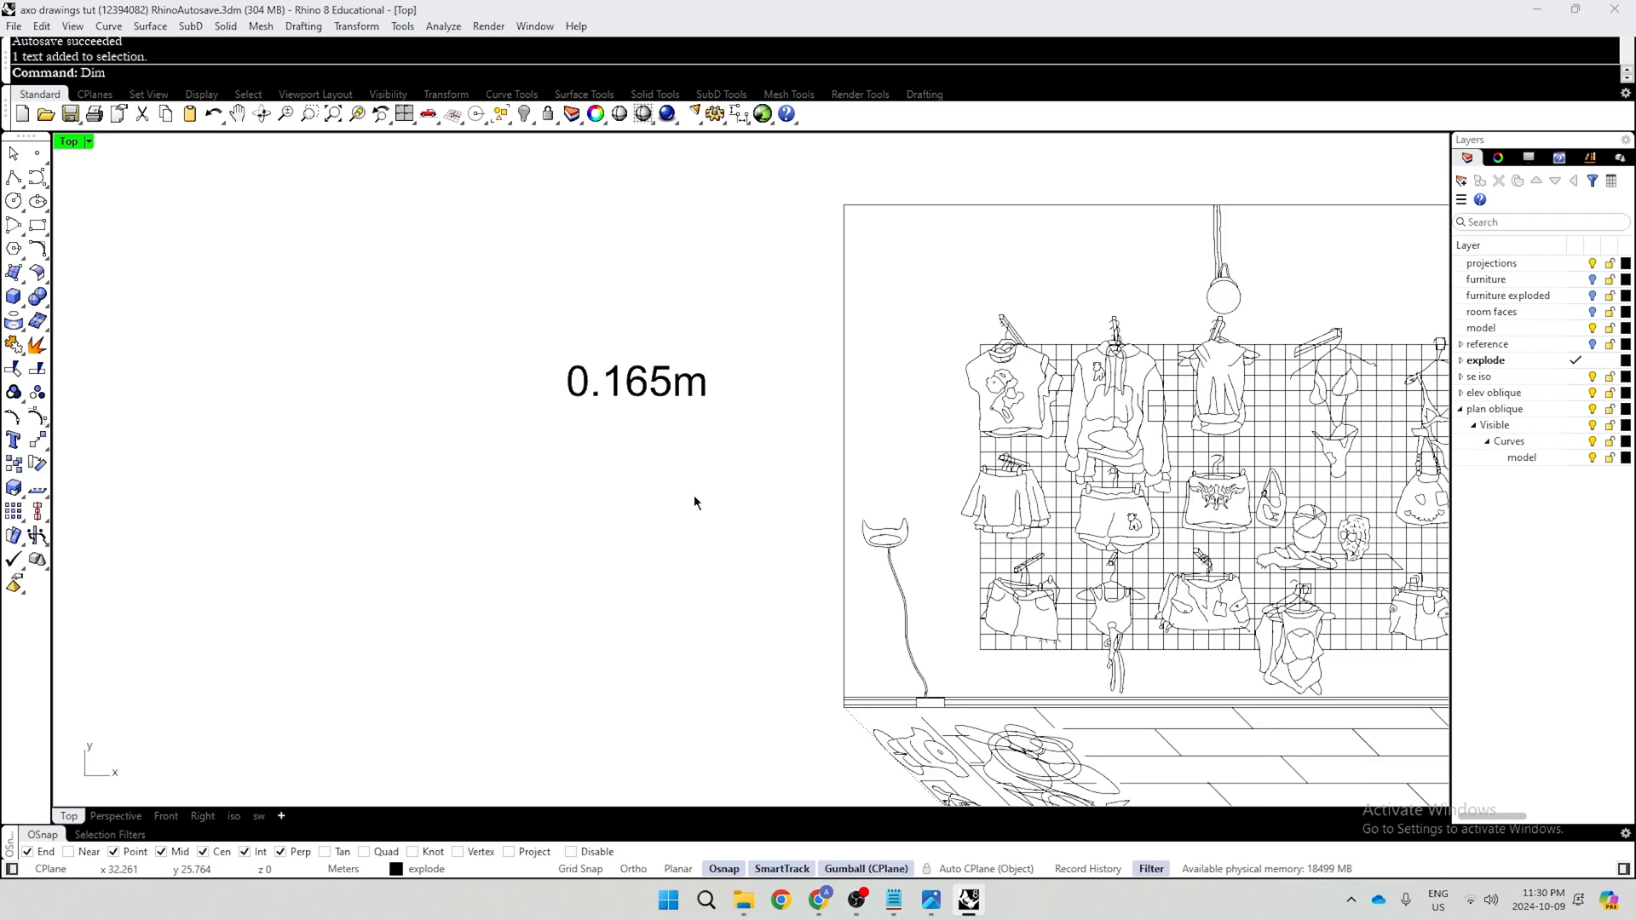
pyautogui.press('Return')
pyautogui.scroll(-1, 891, 475)
pyautogui.scroll(2, 891, 474)
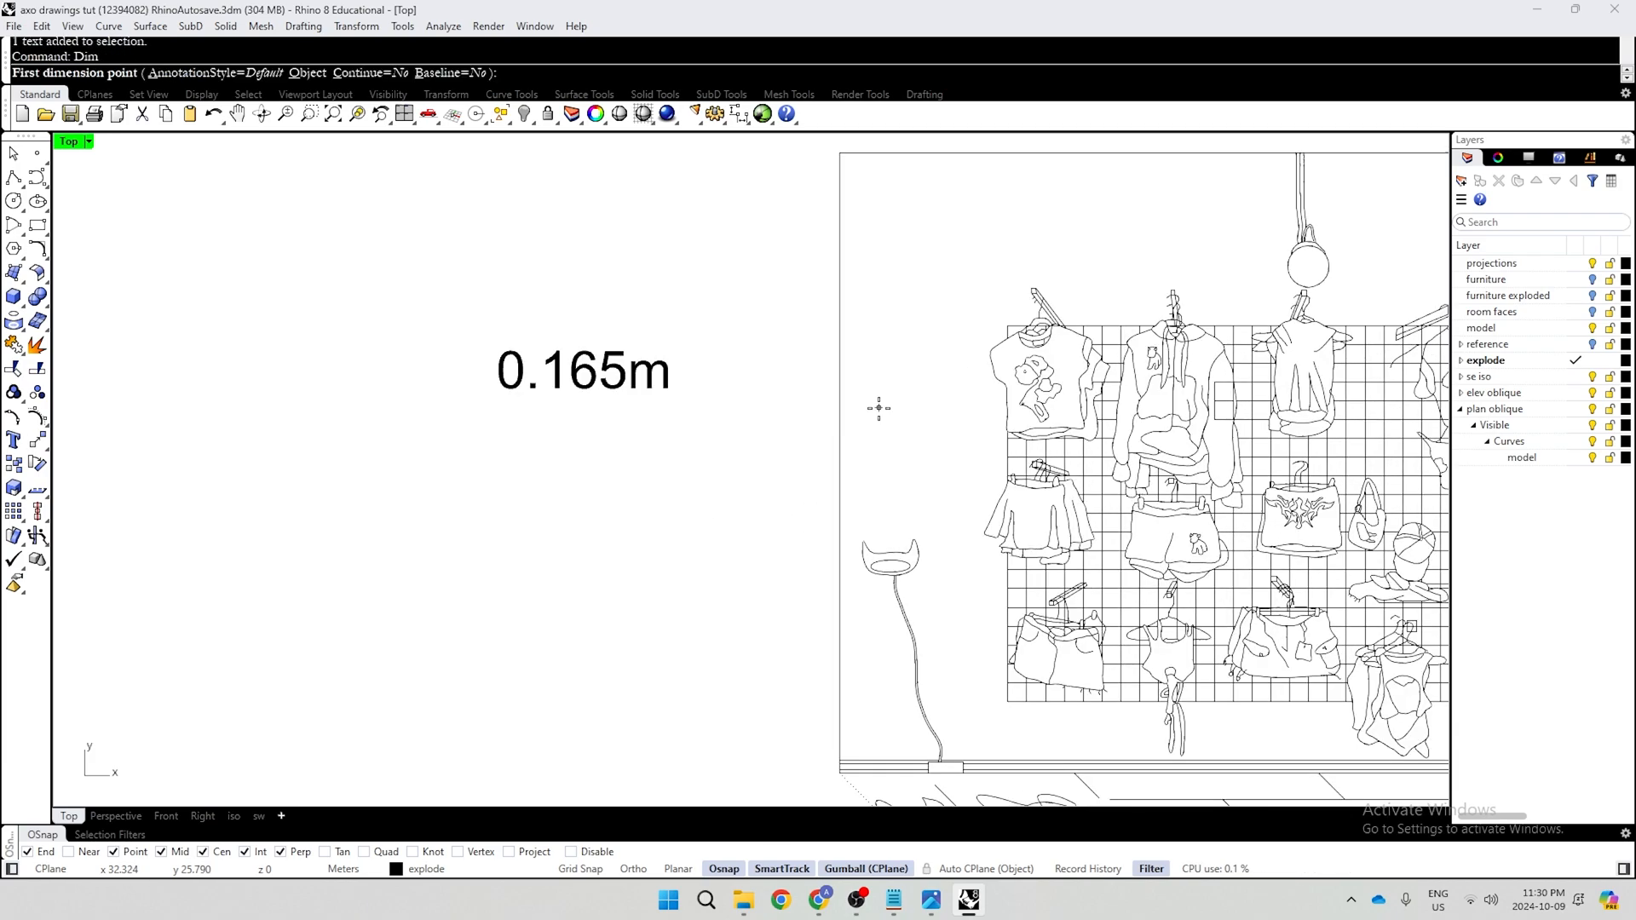
pyautogui.click(843, 158)
pyautogui.scroll(-3, 907, 324)
pyautogui.scroll(3, 866, 538)
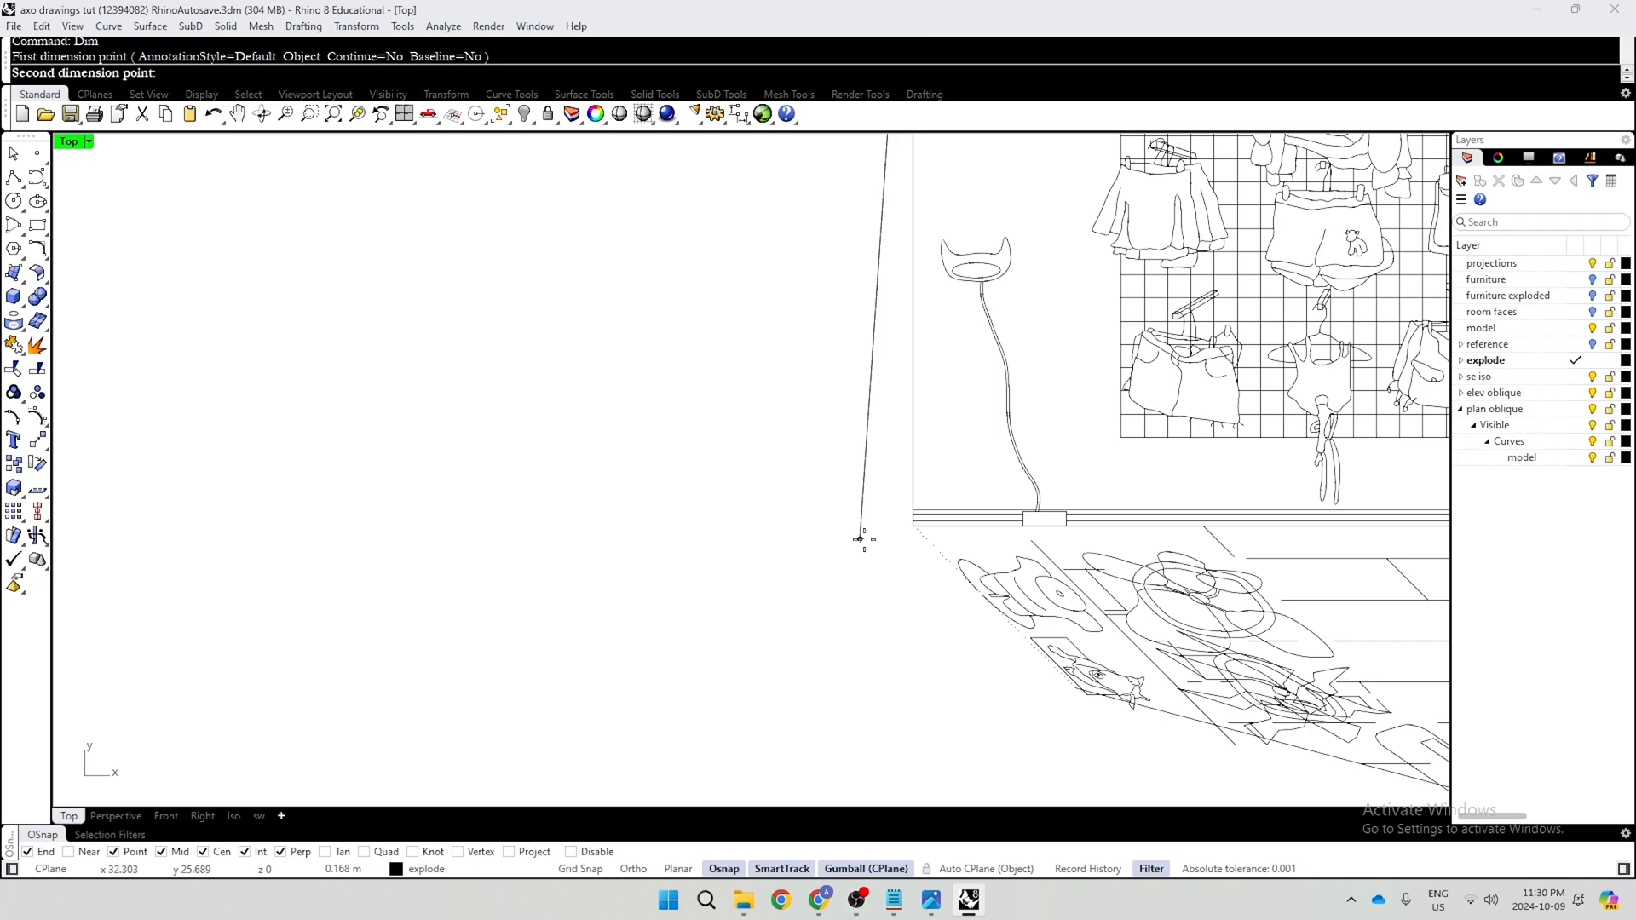
pyautogui.click(906, 541)
pyautogui.scroll(-4, 978, 641)
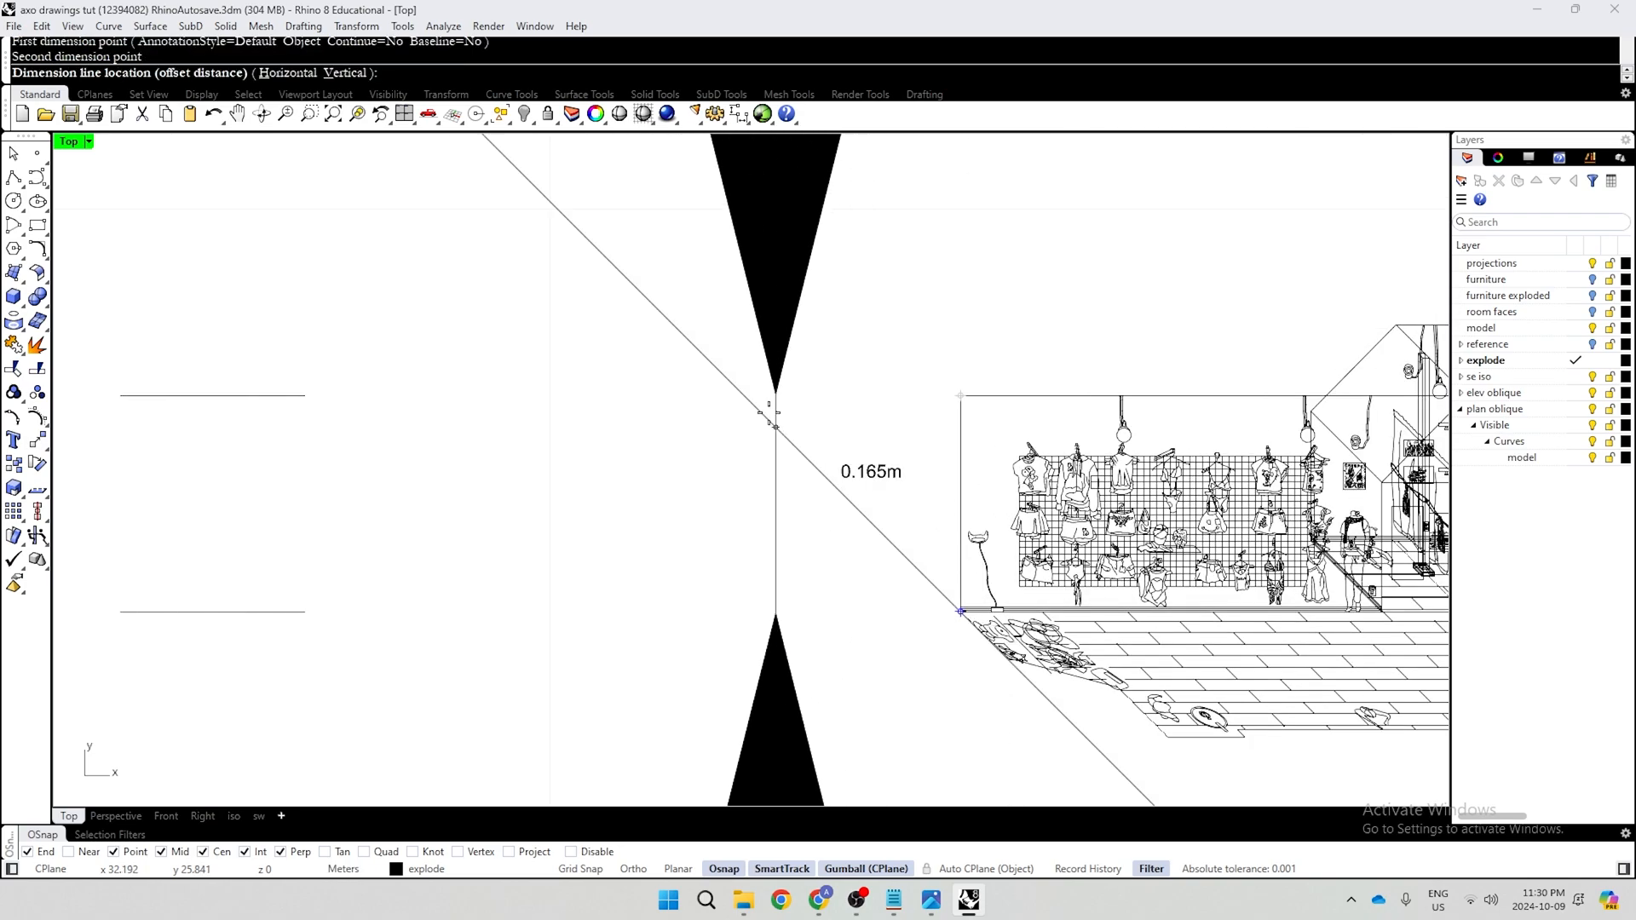
pyautogui.scroll(-5, 785, 439)
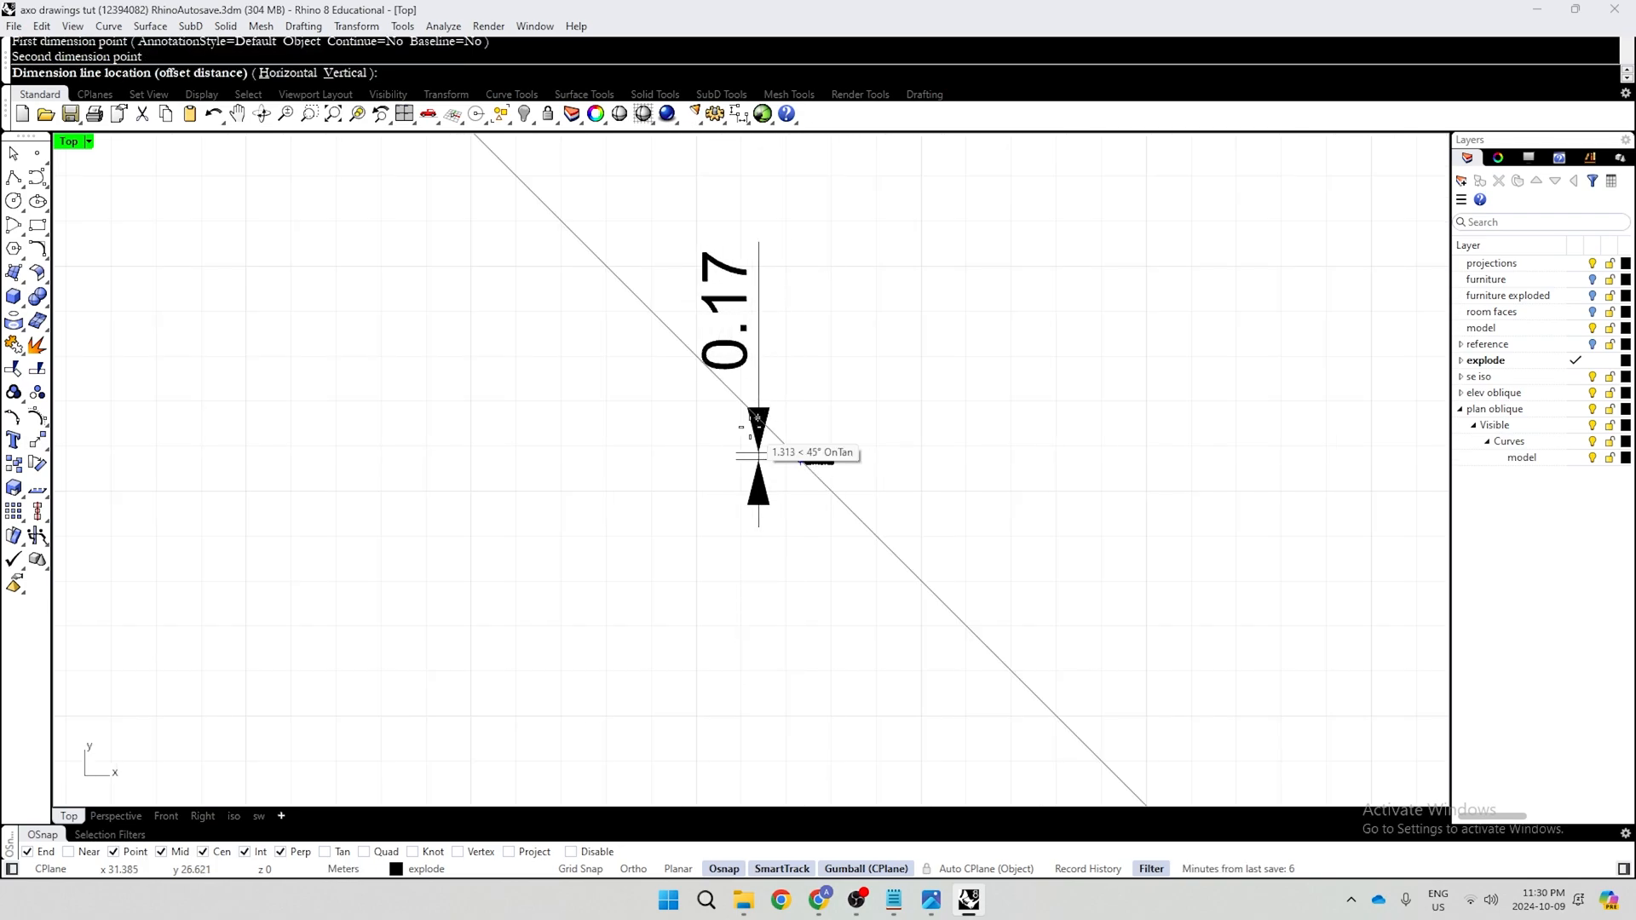
pyautogui.click(756, 414)
pyautogui.scroll(5, 755, 411)
pyautogui.scroll(5, 804, 547)
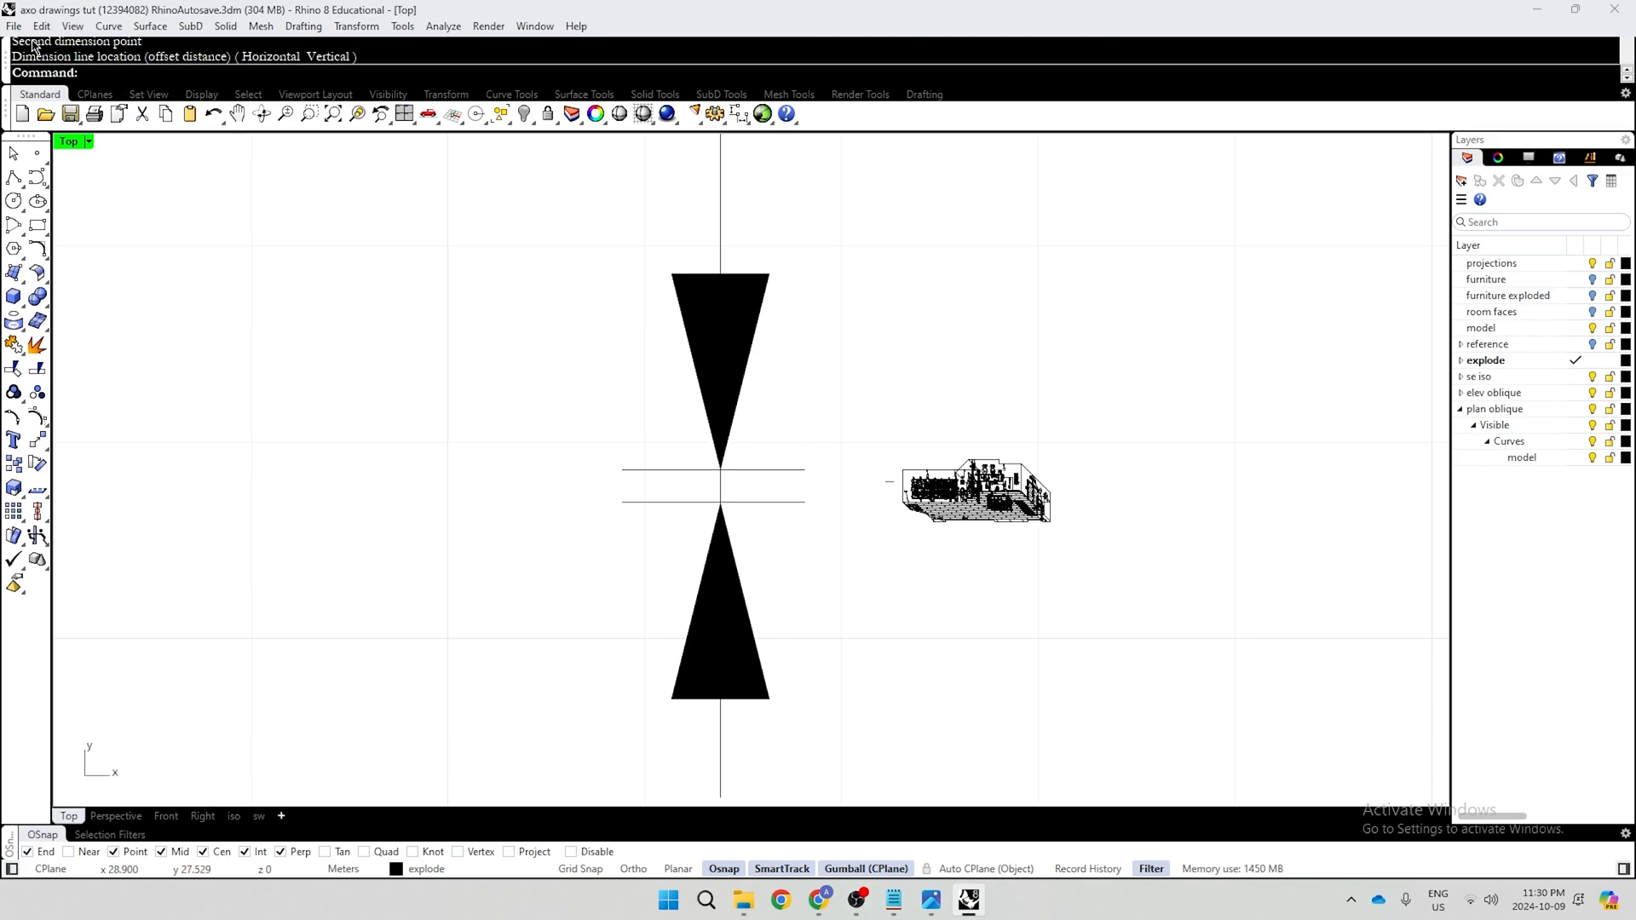
# Create an annotation style in the document properties by copying the built-in Template Millimeter Architectural settings
pyautogui.click(13, 26)
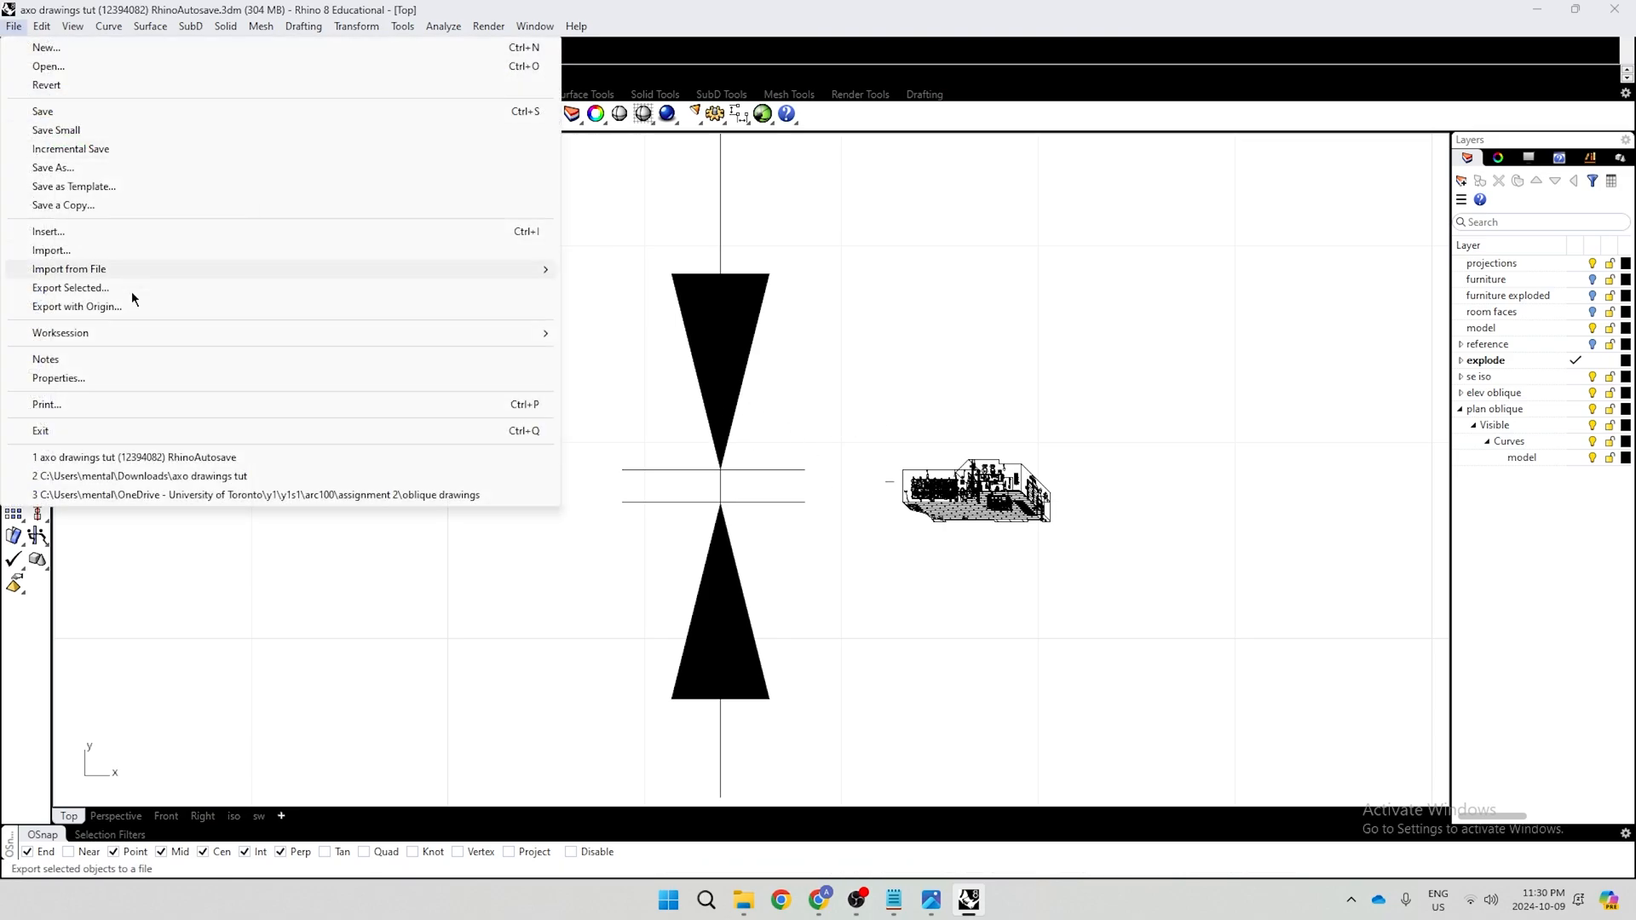
pyautogui.click(111, 379)
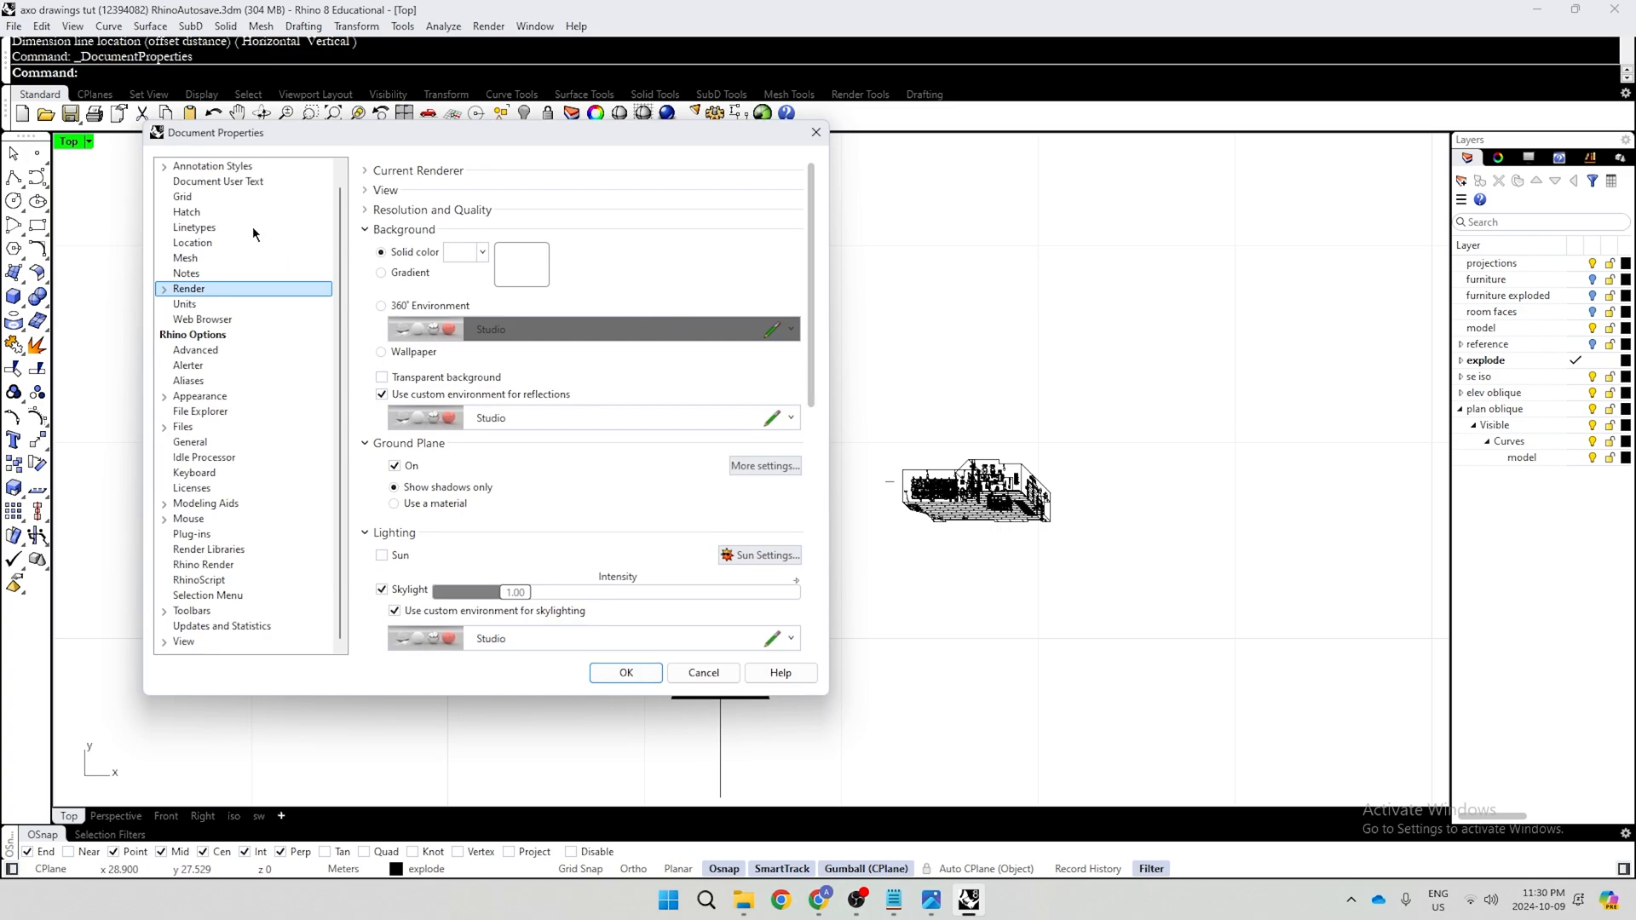
pyautogui.scroll(1, 252, 227)
pyautogui.click(258, 182)
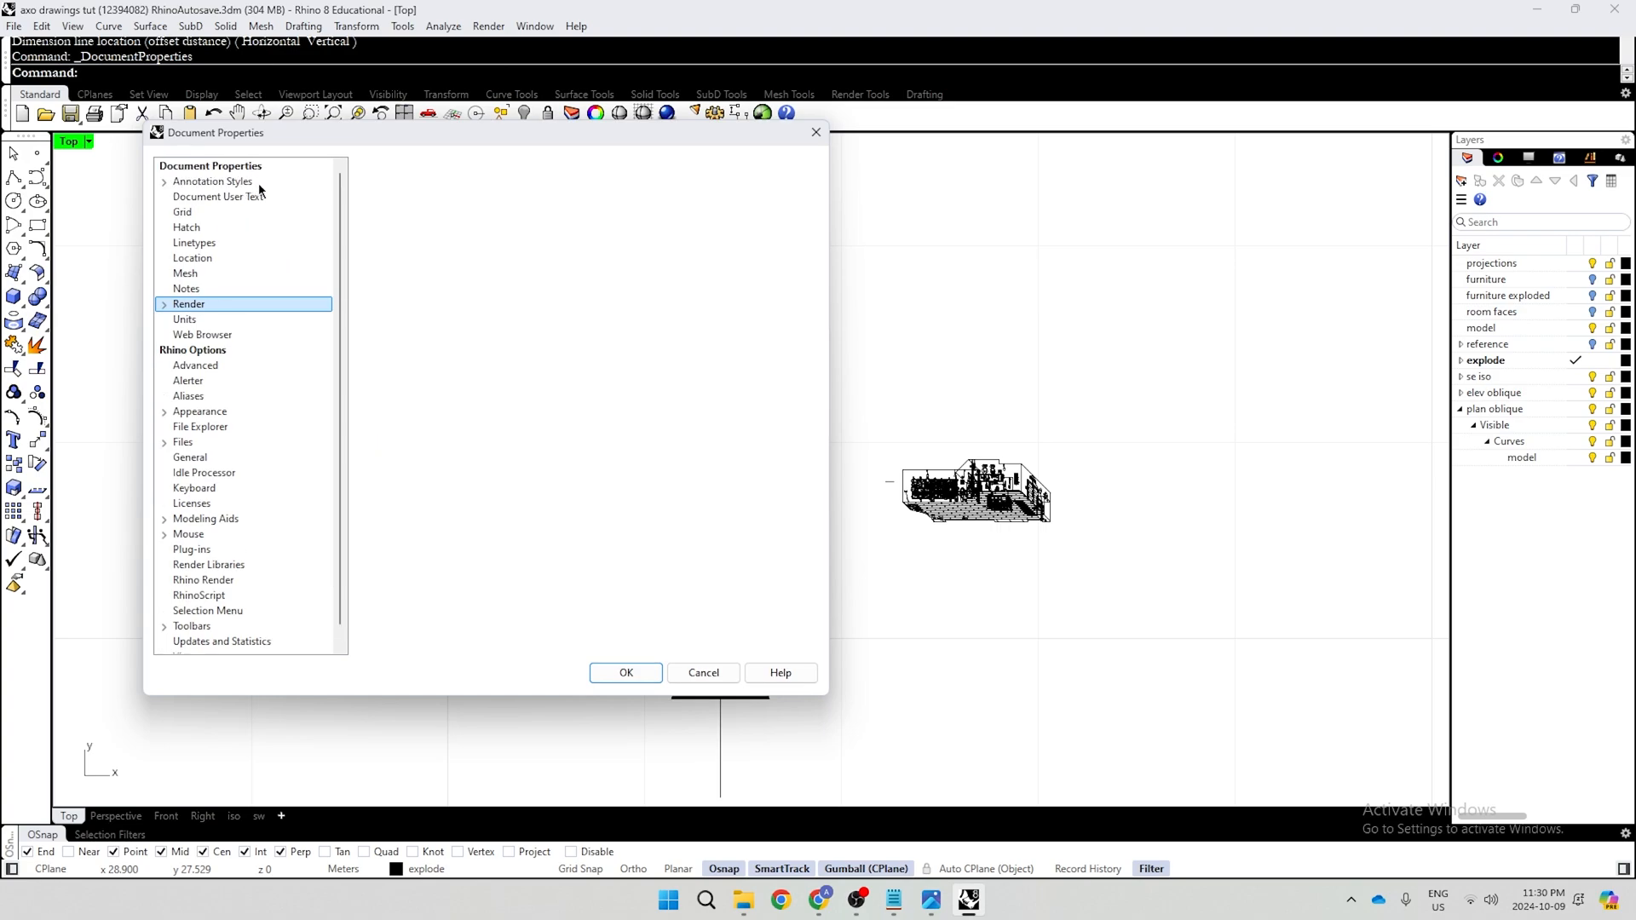
pyautogui.click(164, 182)
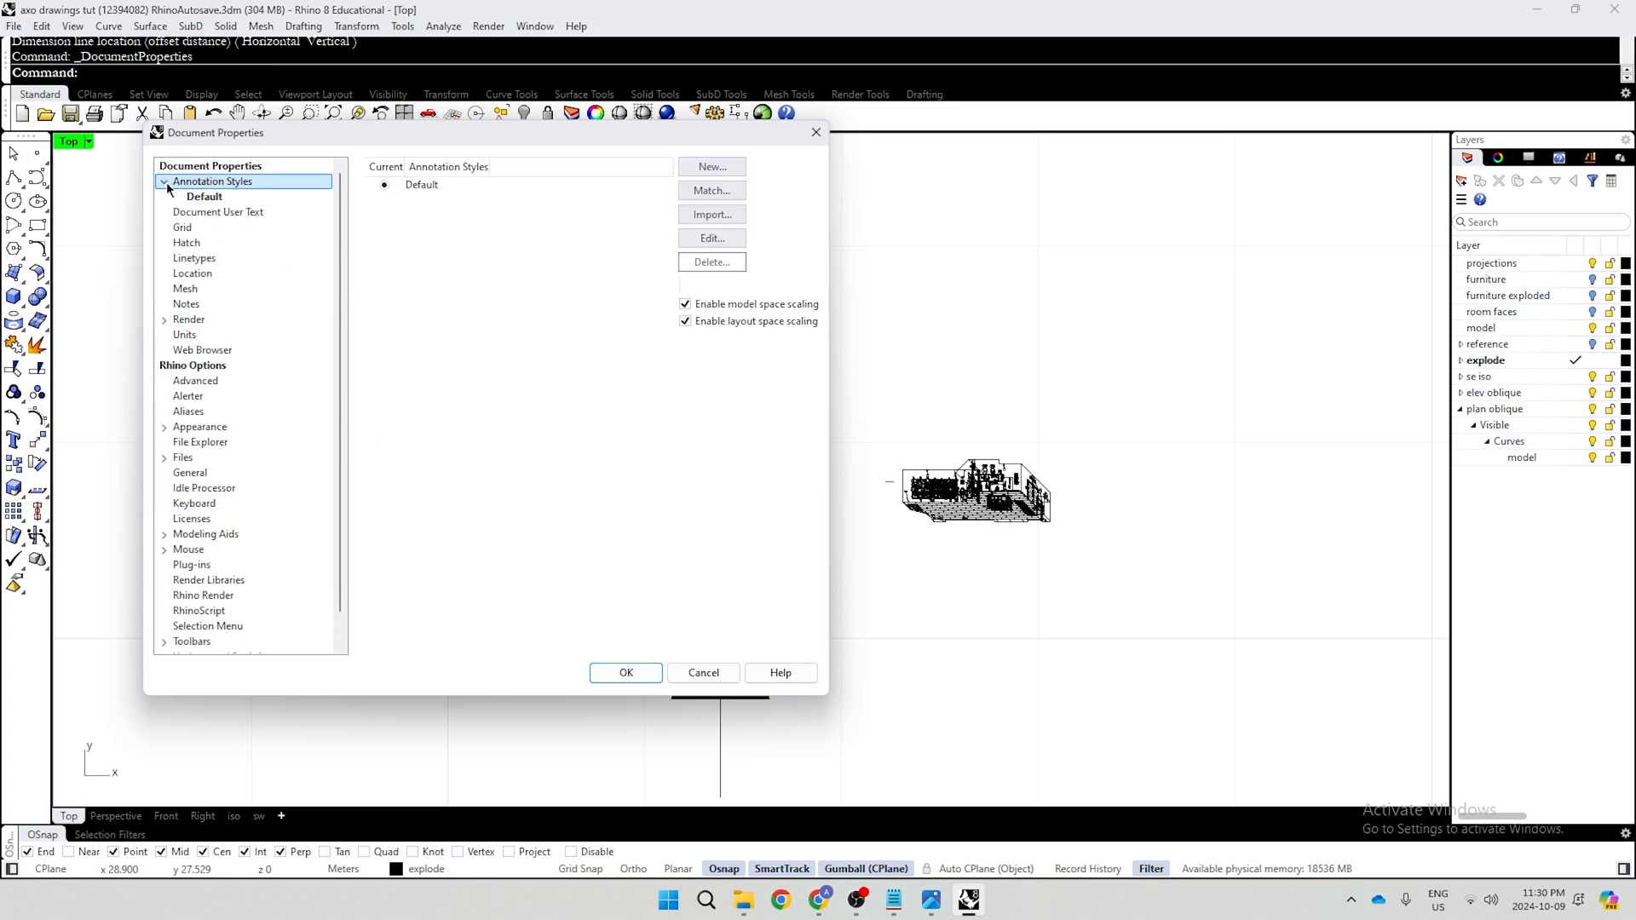
pyautogui.click(724, 167)
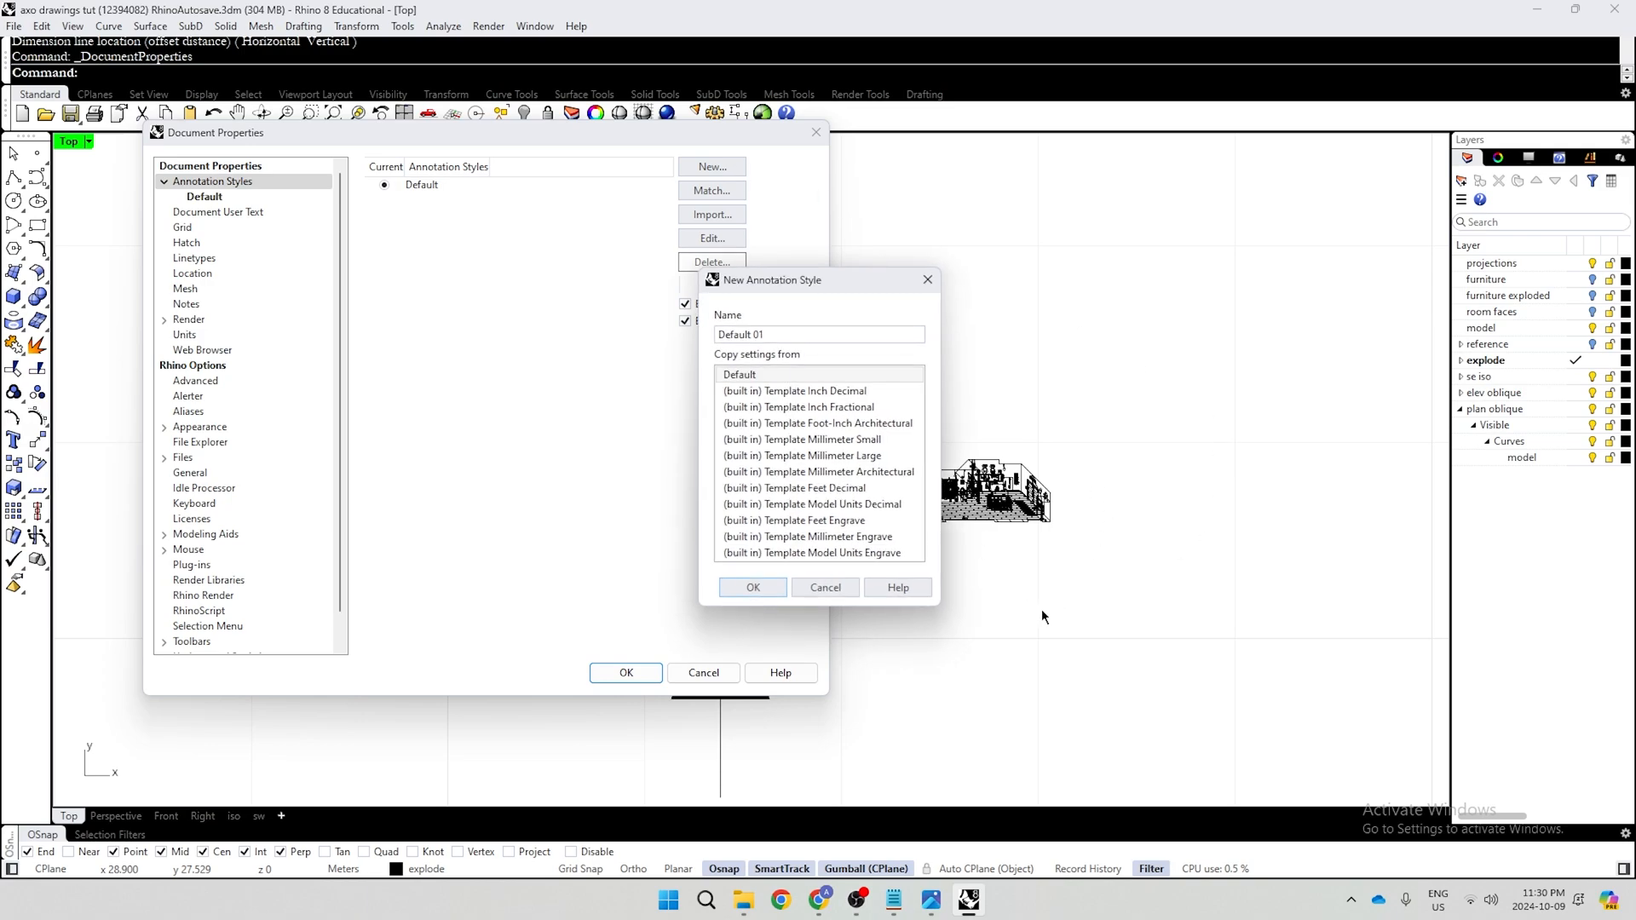
pyautogui.click(867, 473)
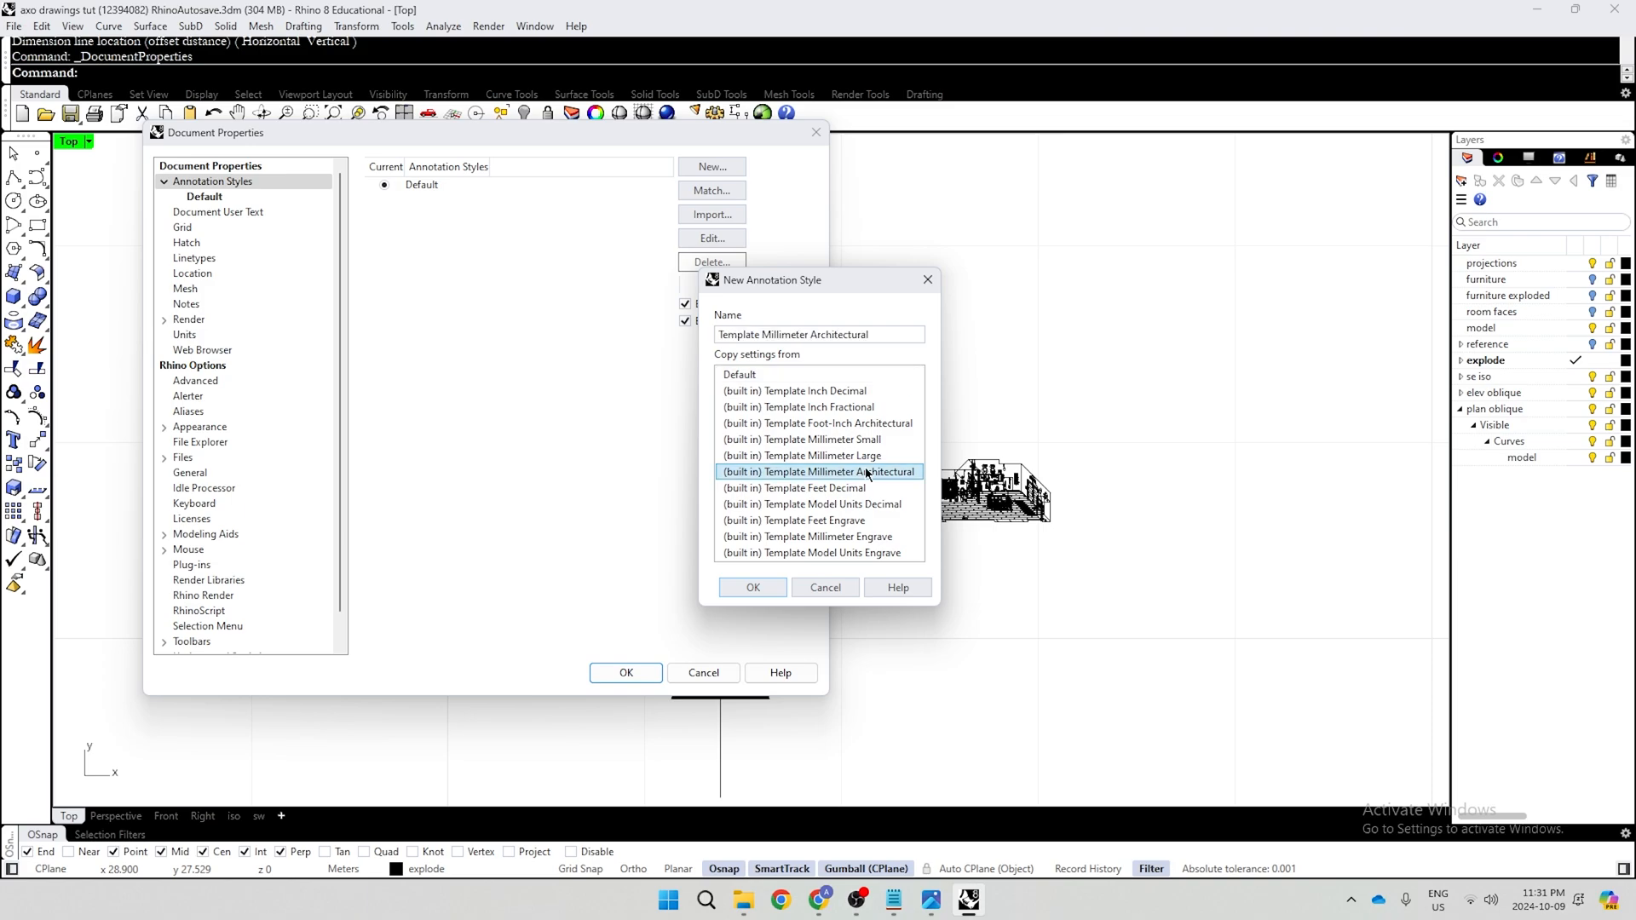
pyautogui.click(753, 588)
# Make Template Millimeter Architectural the current annotation style and apply the document properties
pyautogui.click(483, 202)
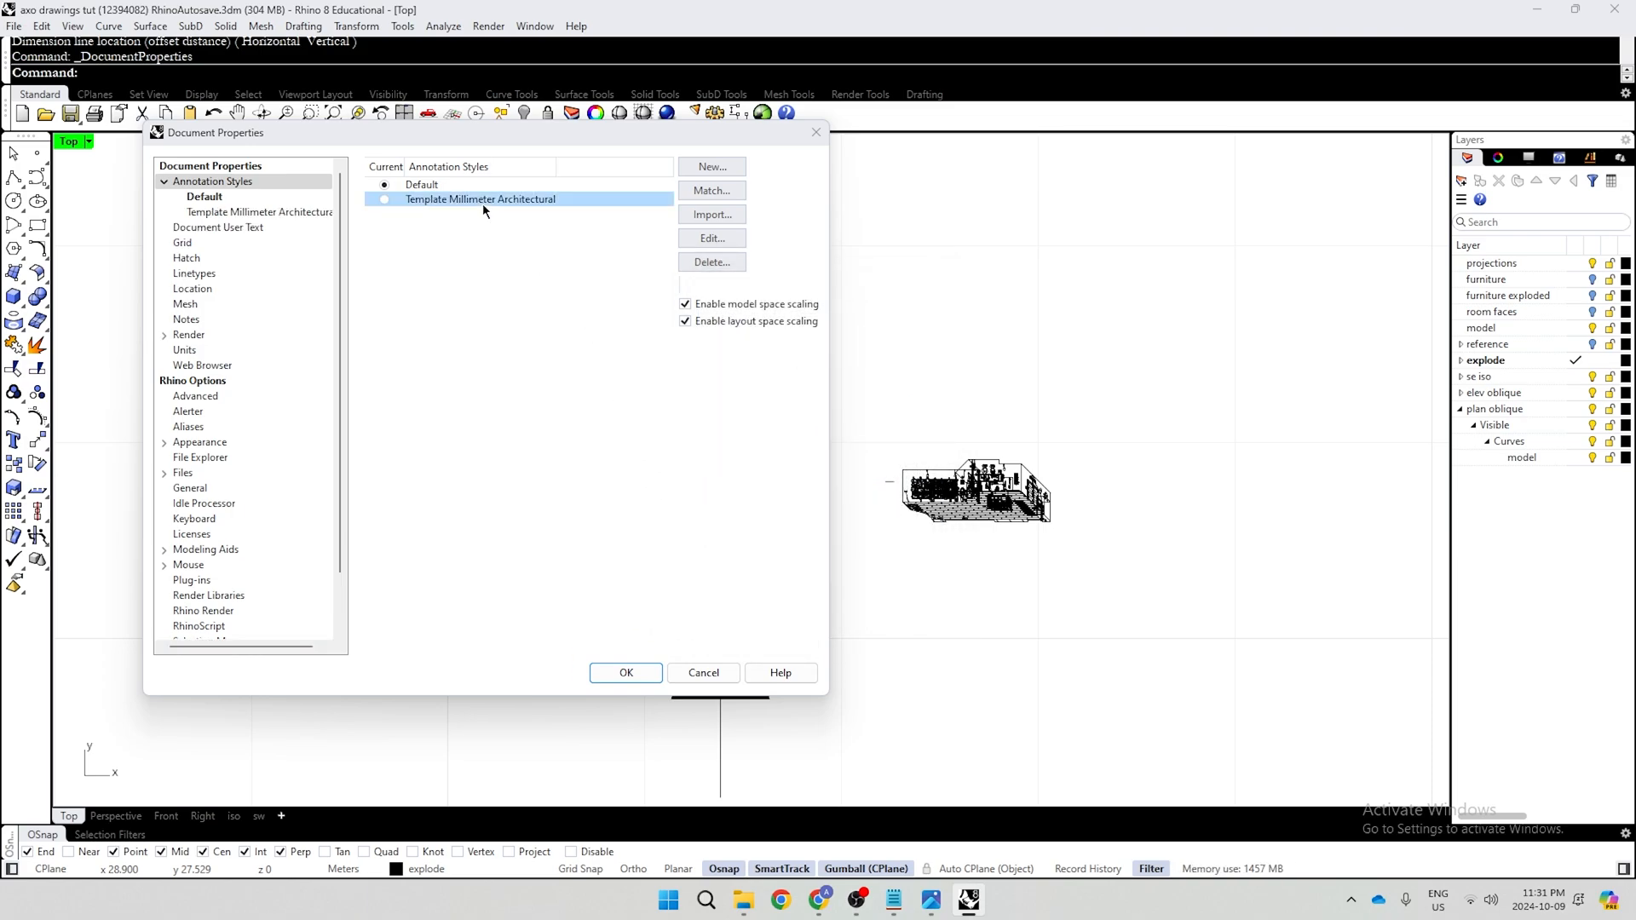
pyautogui.click(385, 199)
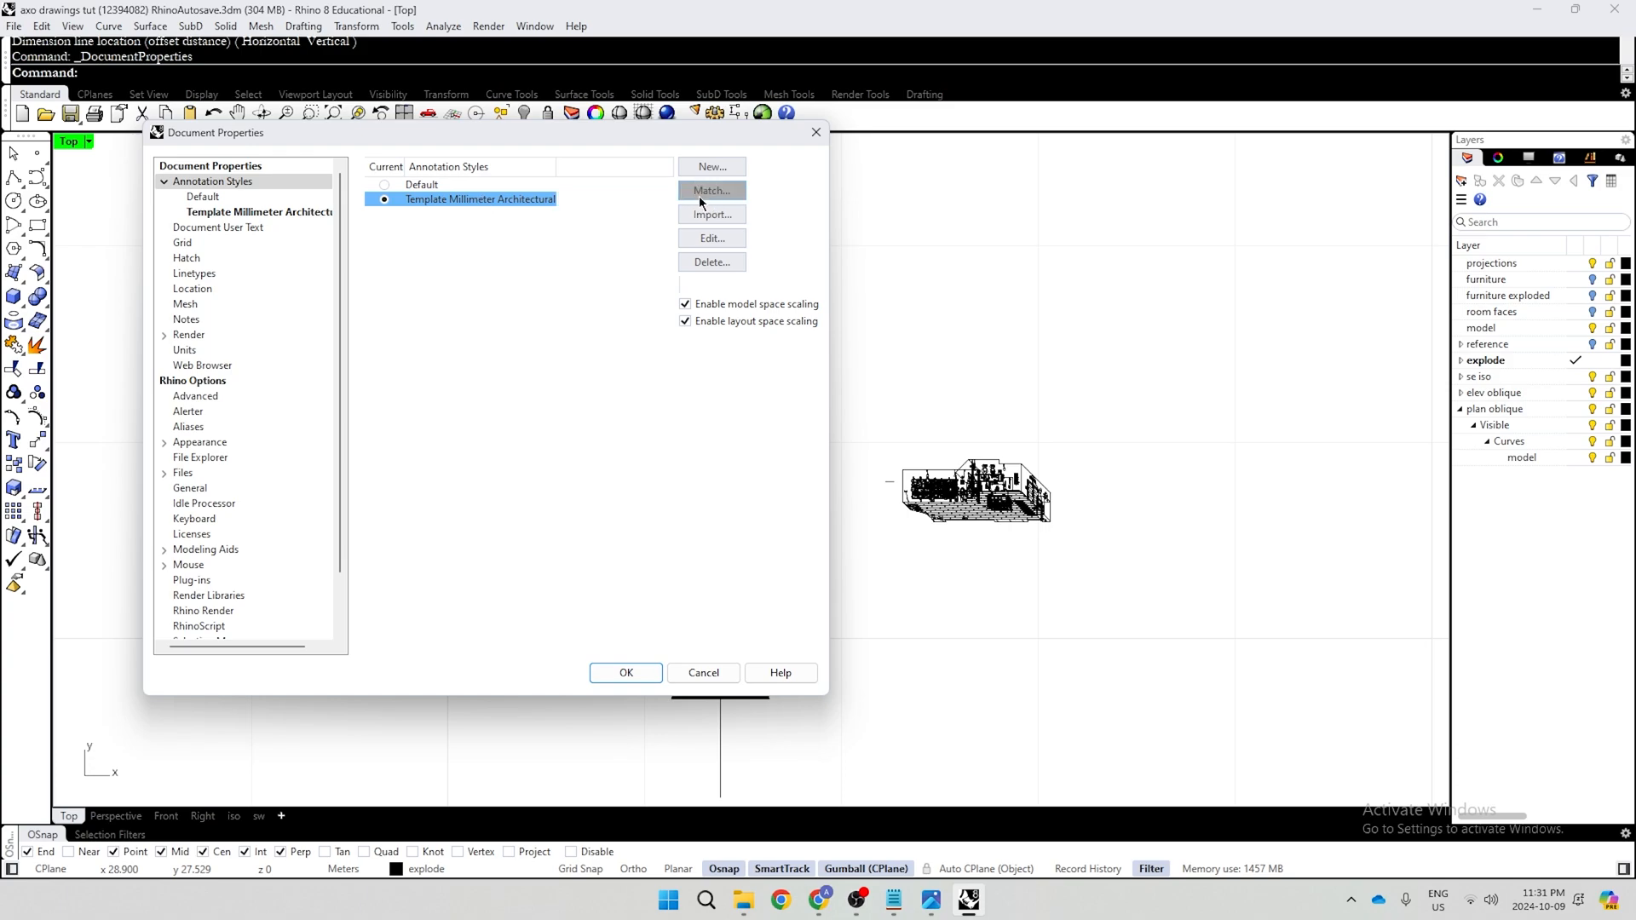
pyautogui.click(648, 676)
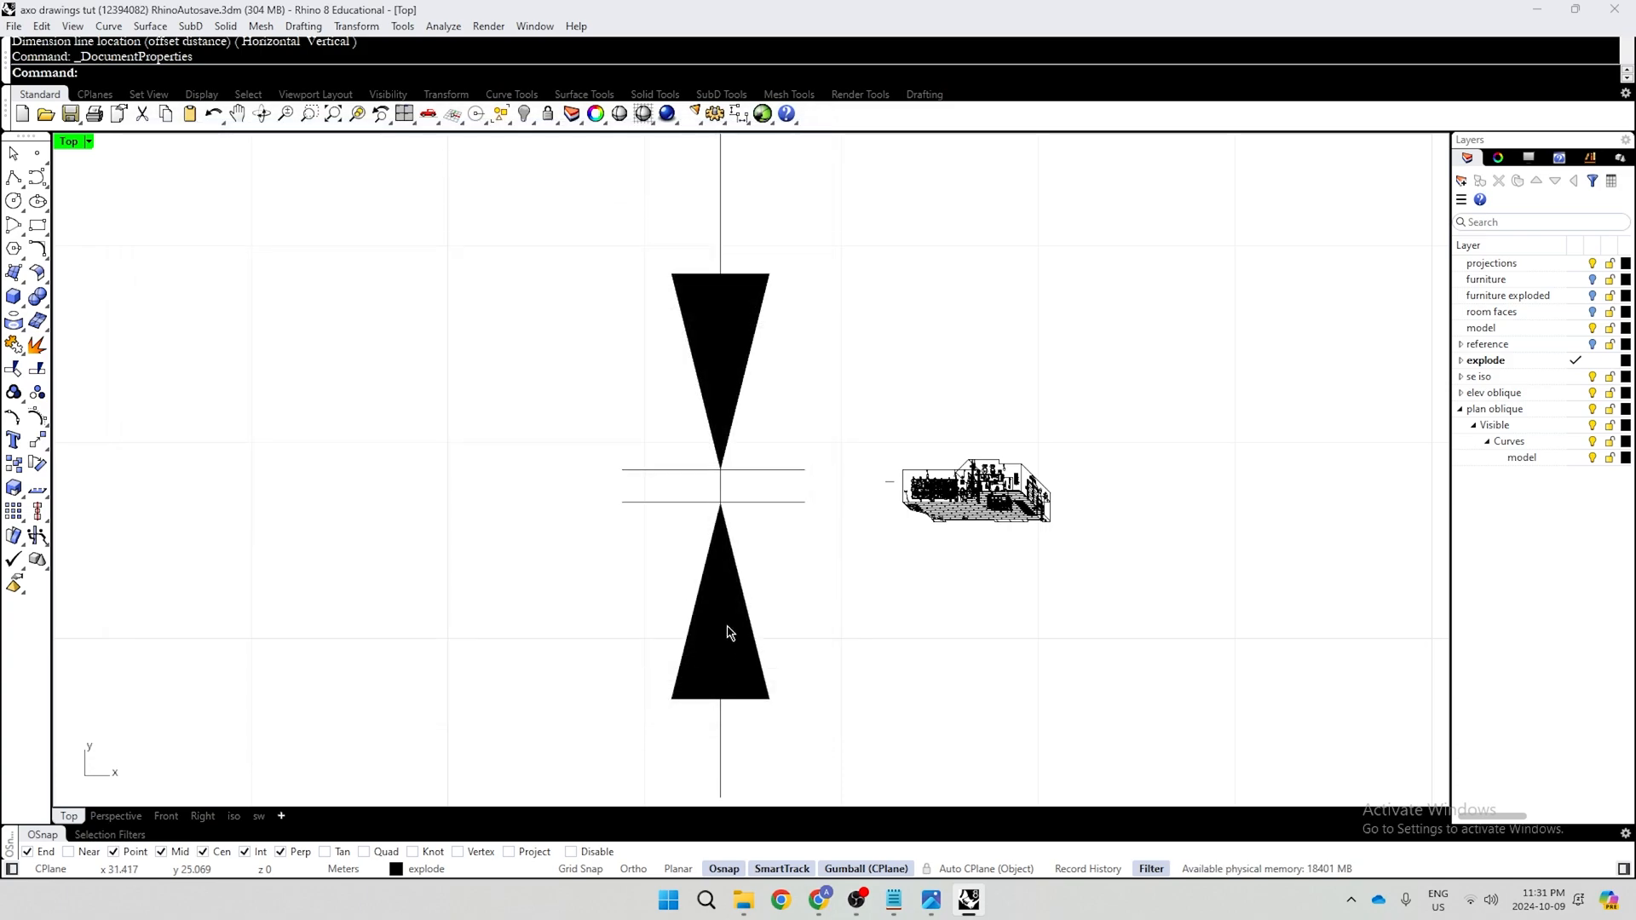
# Delete the oversized dimension beside the room drawing
pyautogui.scroll(1, 862, 577)
pyautogui.moveTo(775, 344); pyautogui.dragTo(512, 577)
pyautogui.press('Delete')
# Try to dimension the grid-panel wall's left edge from its upper to its lower corner in the Template Millimeter Architectural style
pyautogui.scroll(10, 903, 468)
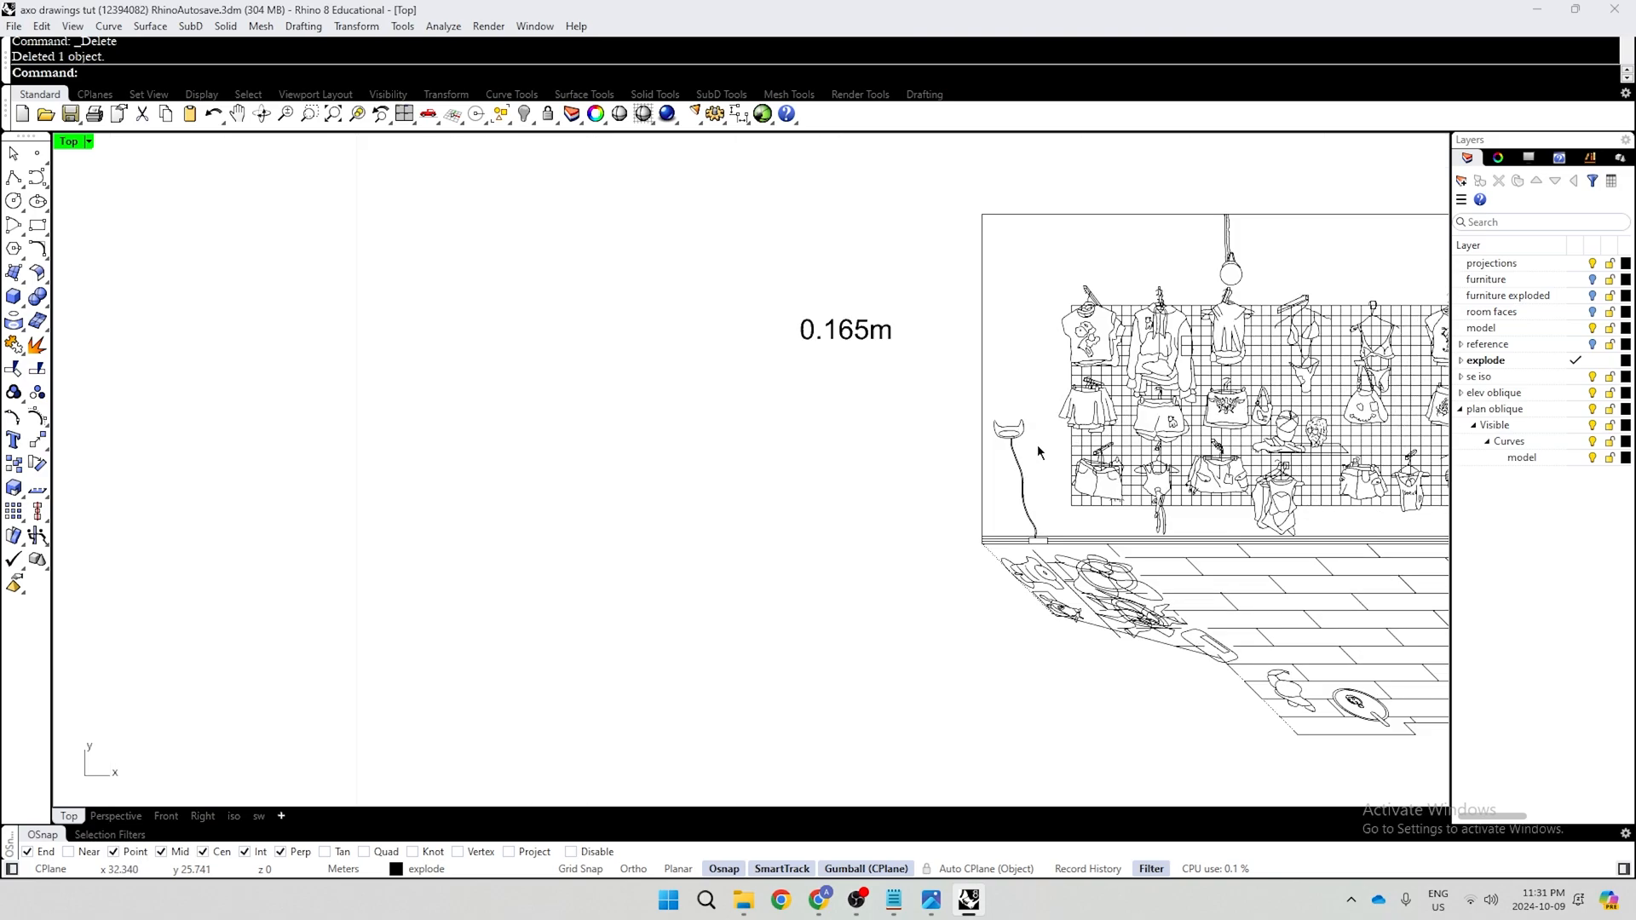
pyautogui.press('Return')
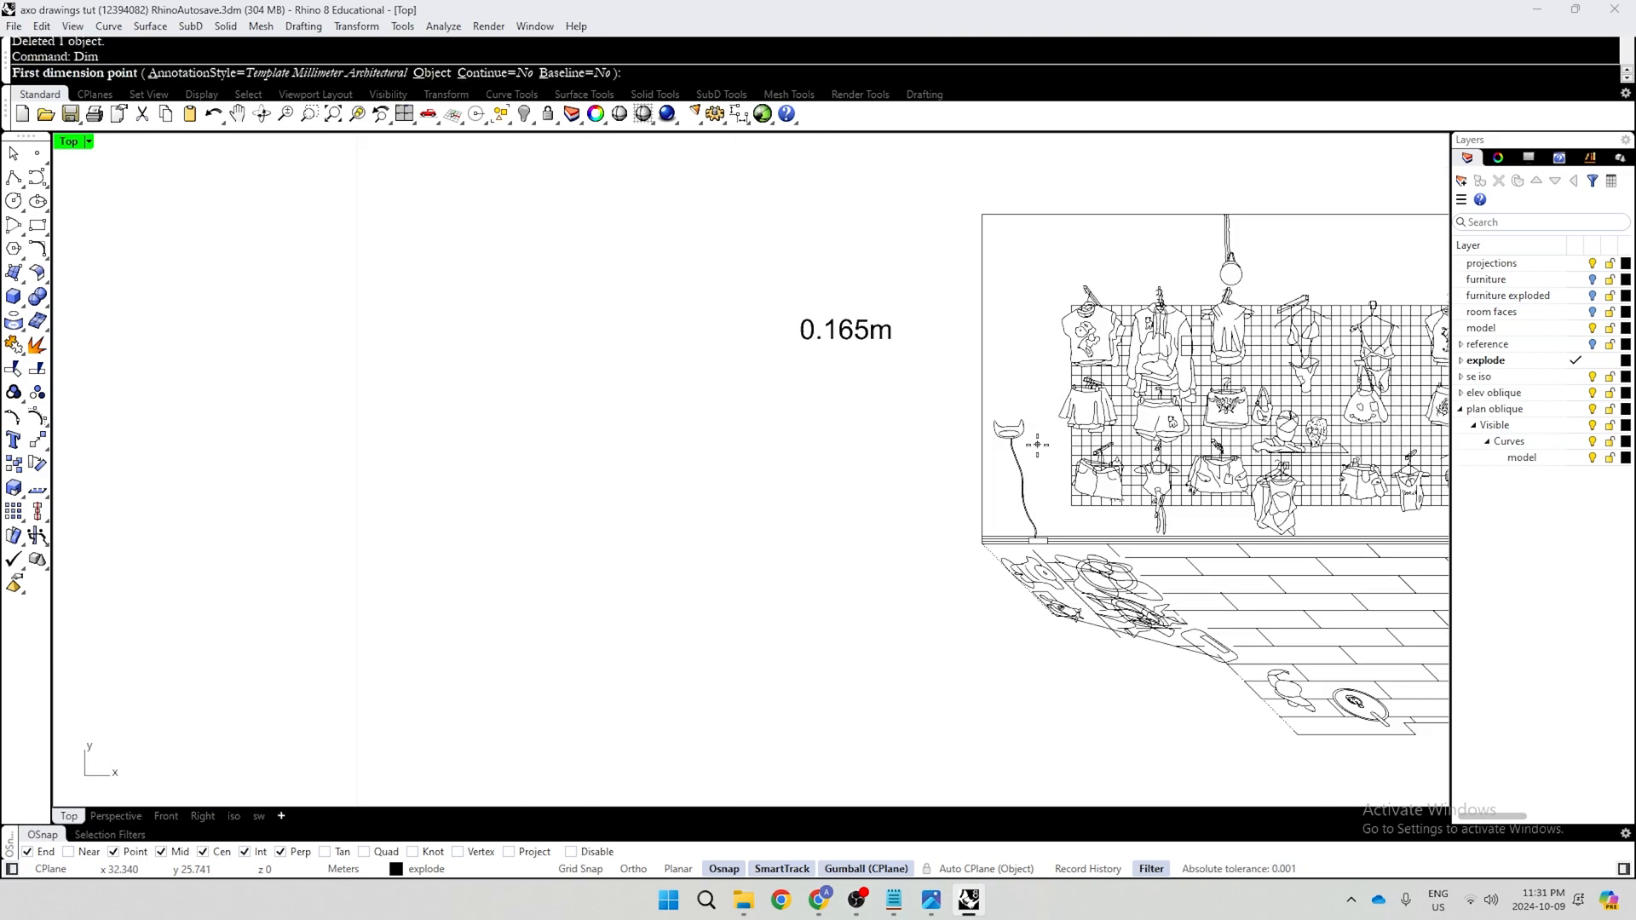
pyautogui.click(981, 215)
pyautogui.scroll(2, 967, 661)
pyautogui.click(946, 610)
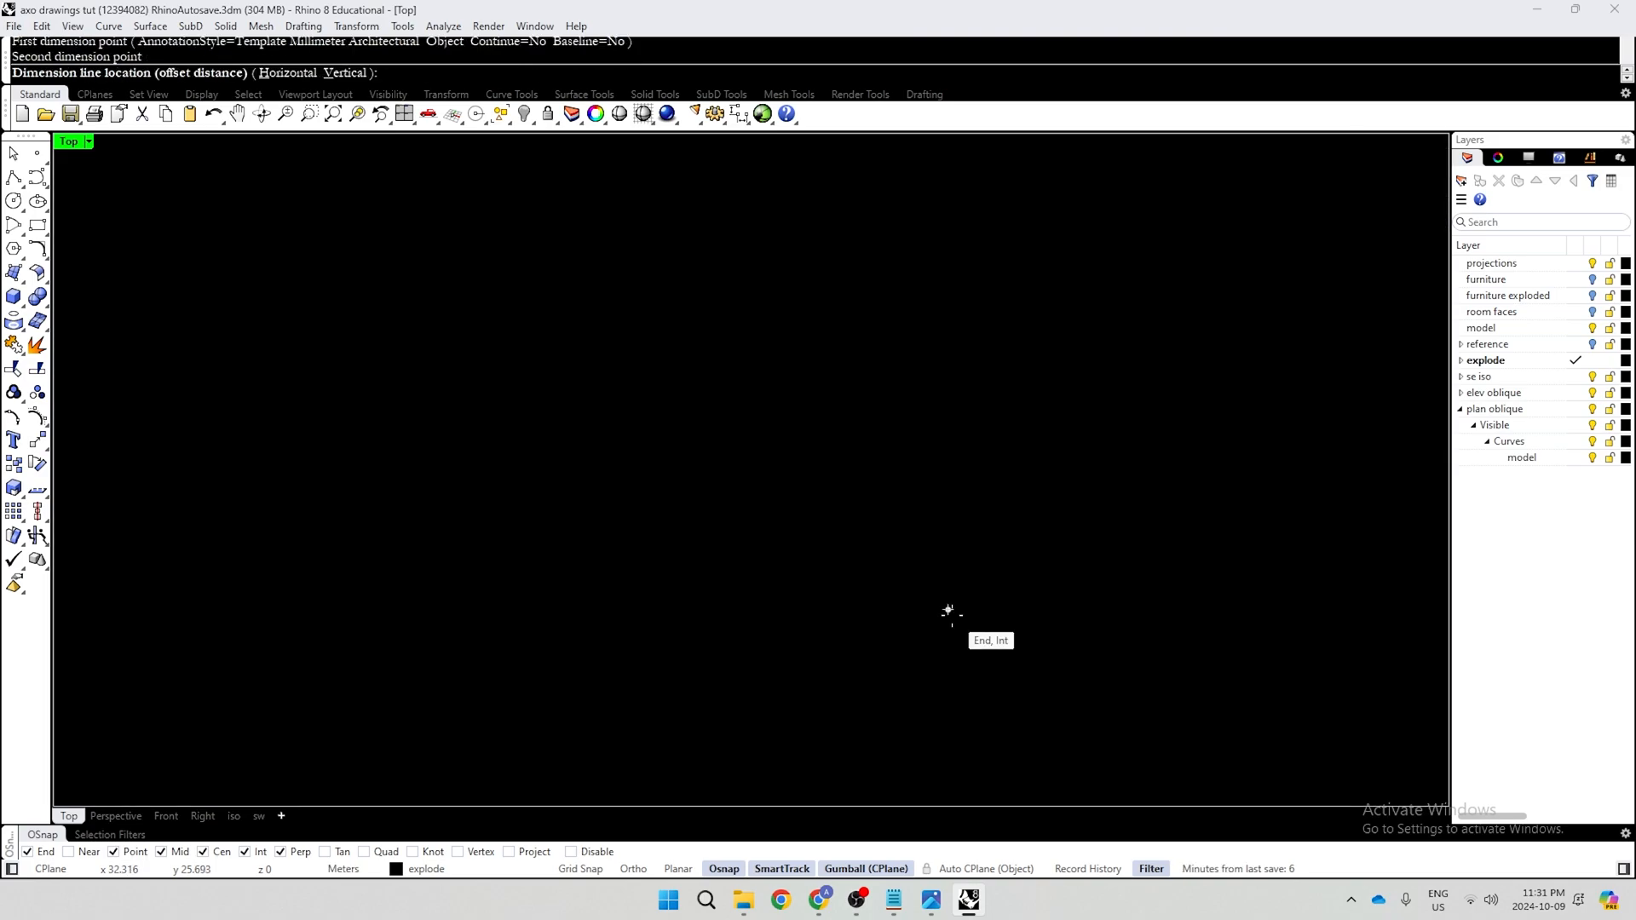
pyautogui.scroll(-5, 953, 554)
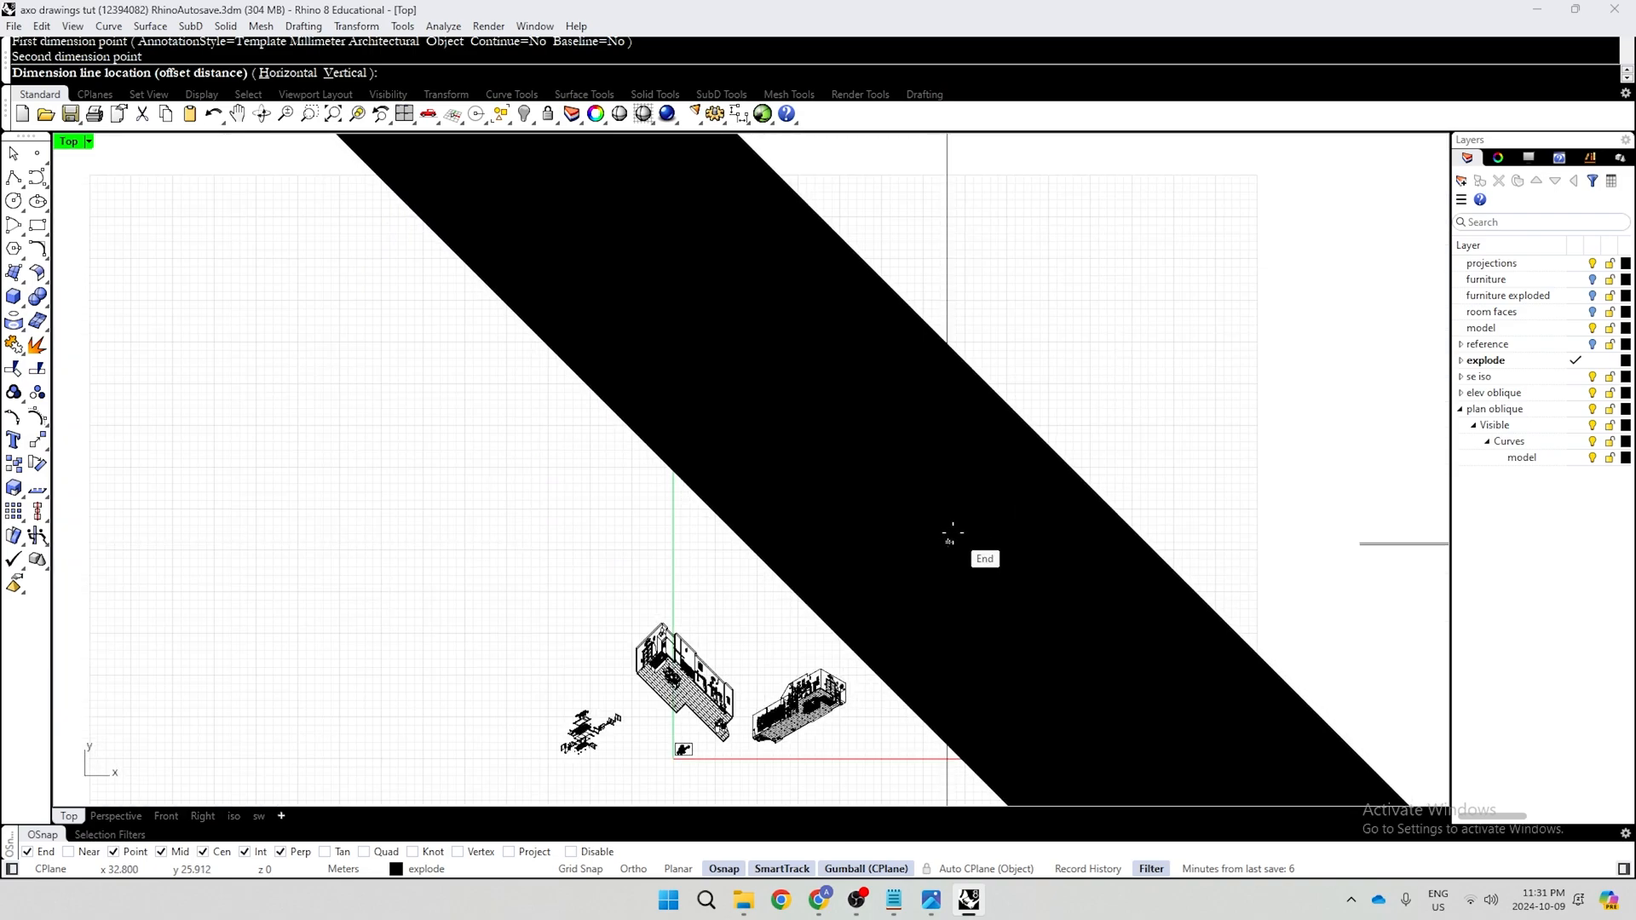
pyautogui.scroll(-5, 953, 522)
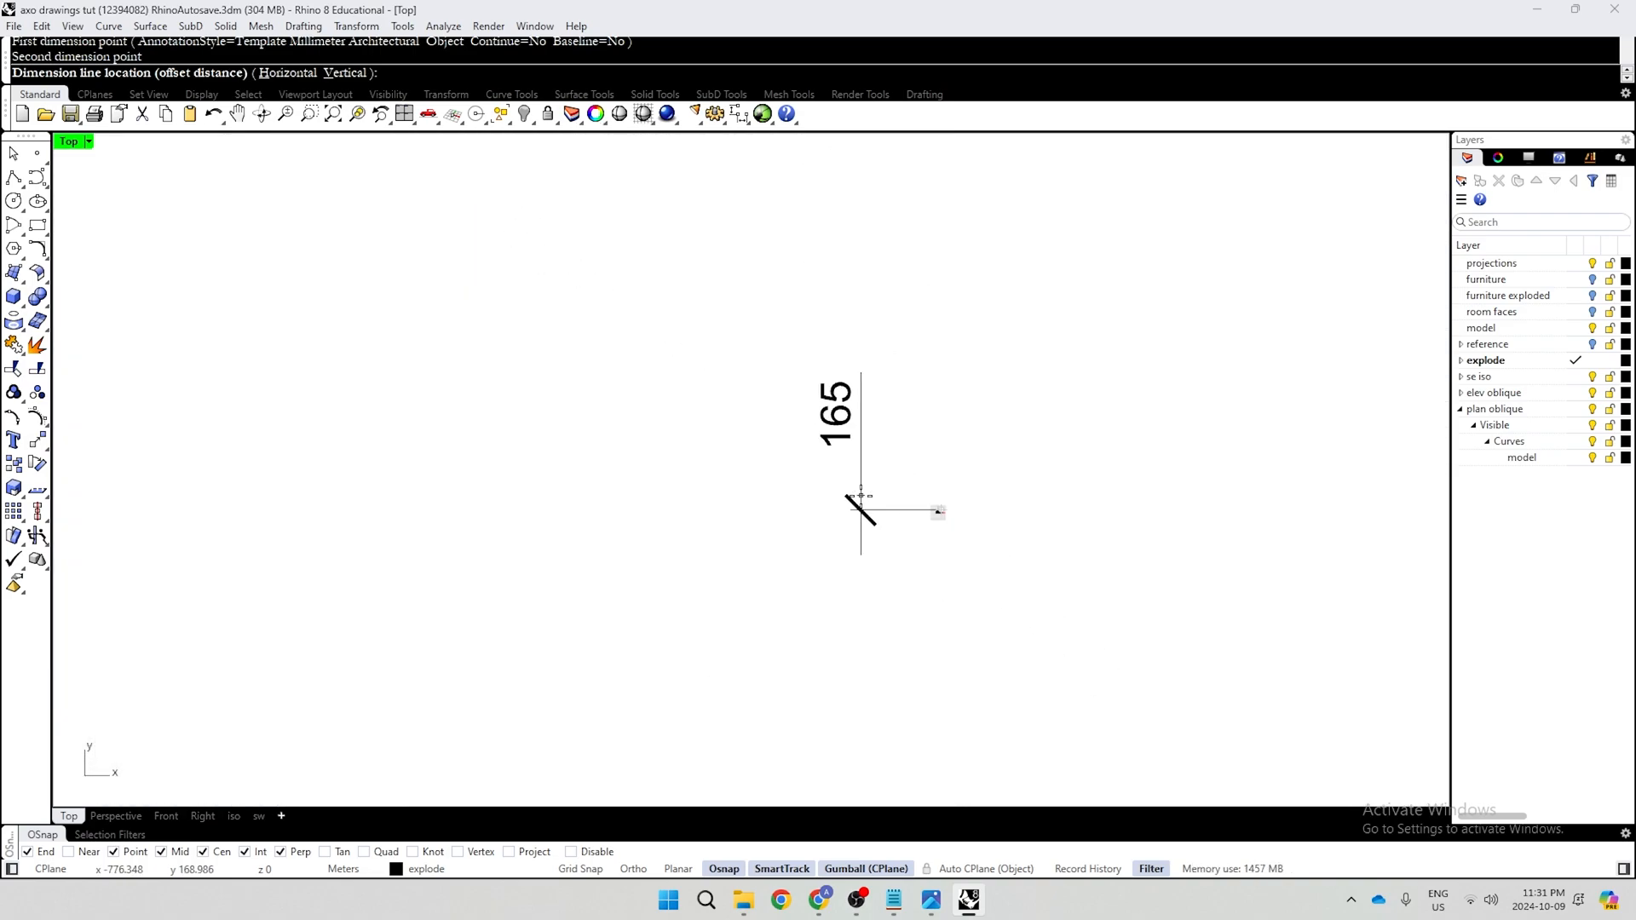
pyautogui.click(940, 511)
pyautogui.scroll(-10, 942, 515)
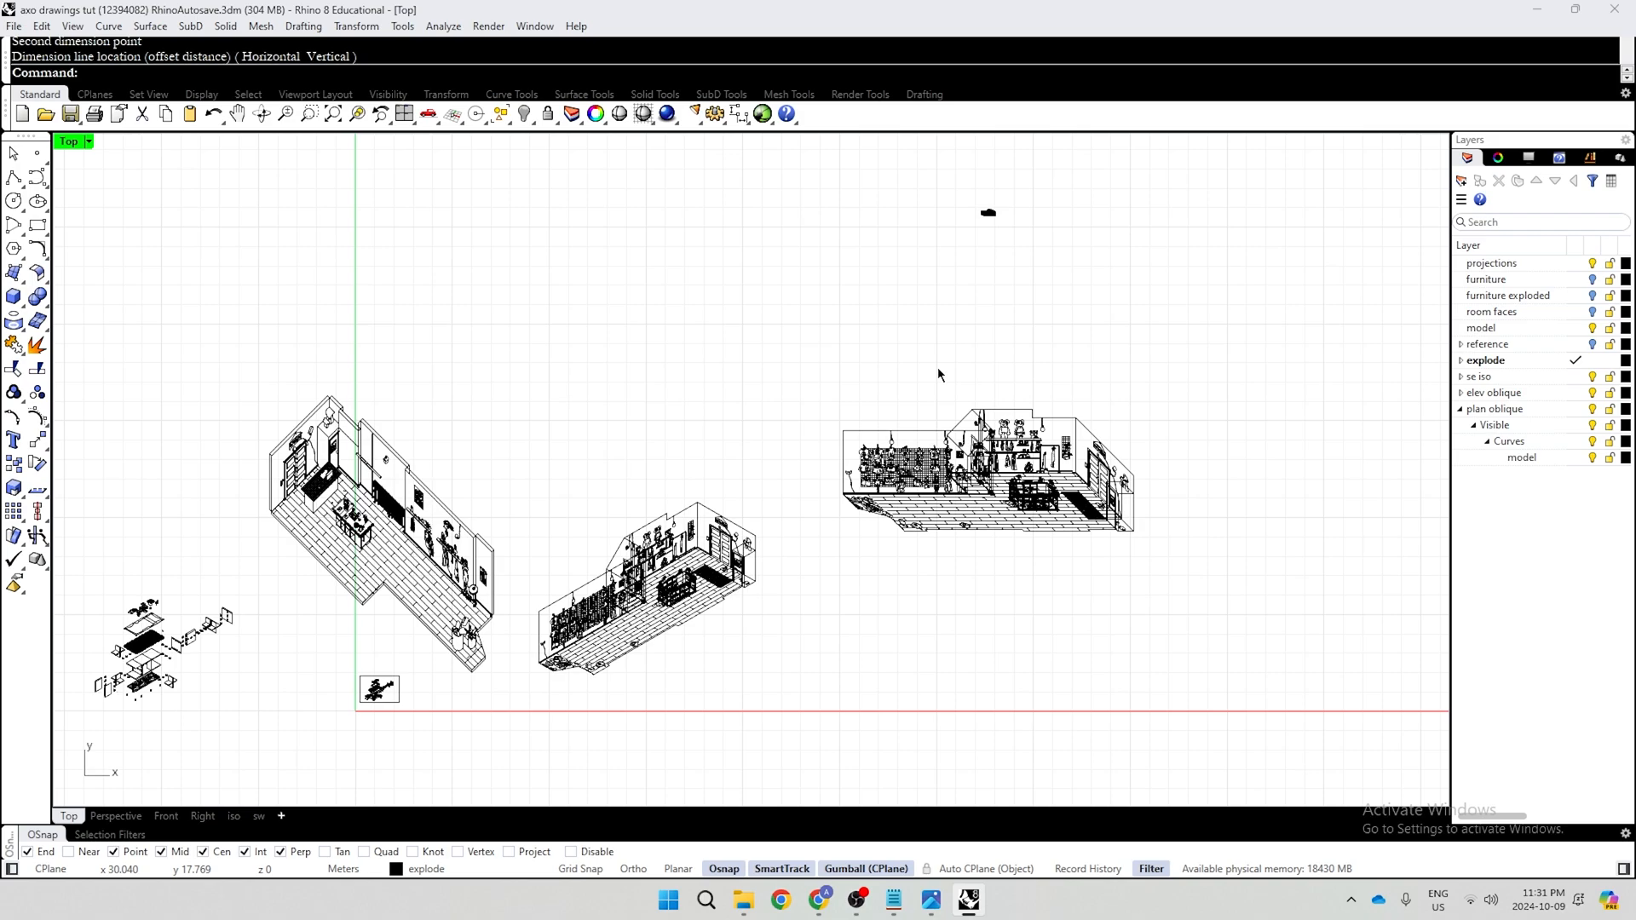
# Set the Template Millimeter Architectural annotation style's model space scale to 0.001 and accept the document properties
pyautogui.scroll(10, 1023, 179)
pyautogui.moveTo(1081, 300); pyautogui.dragTo(688, 499)
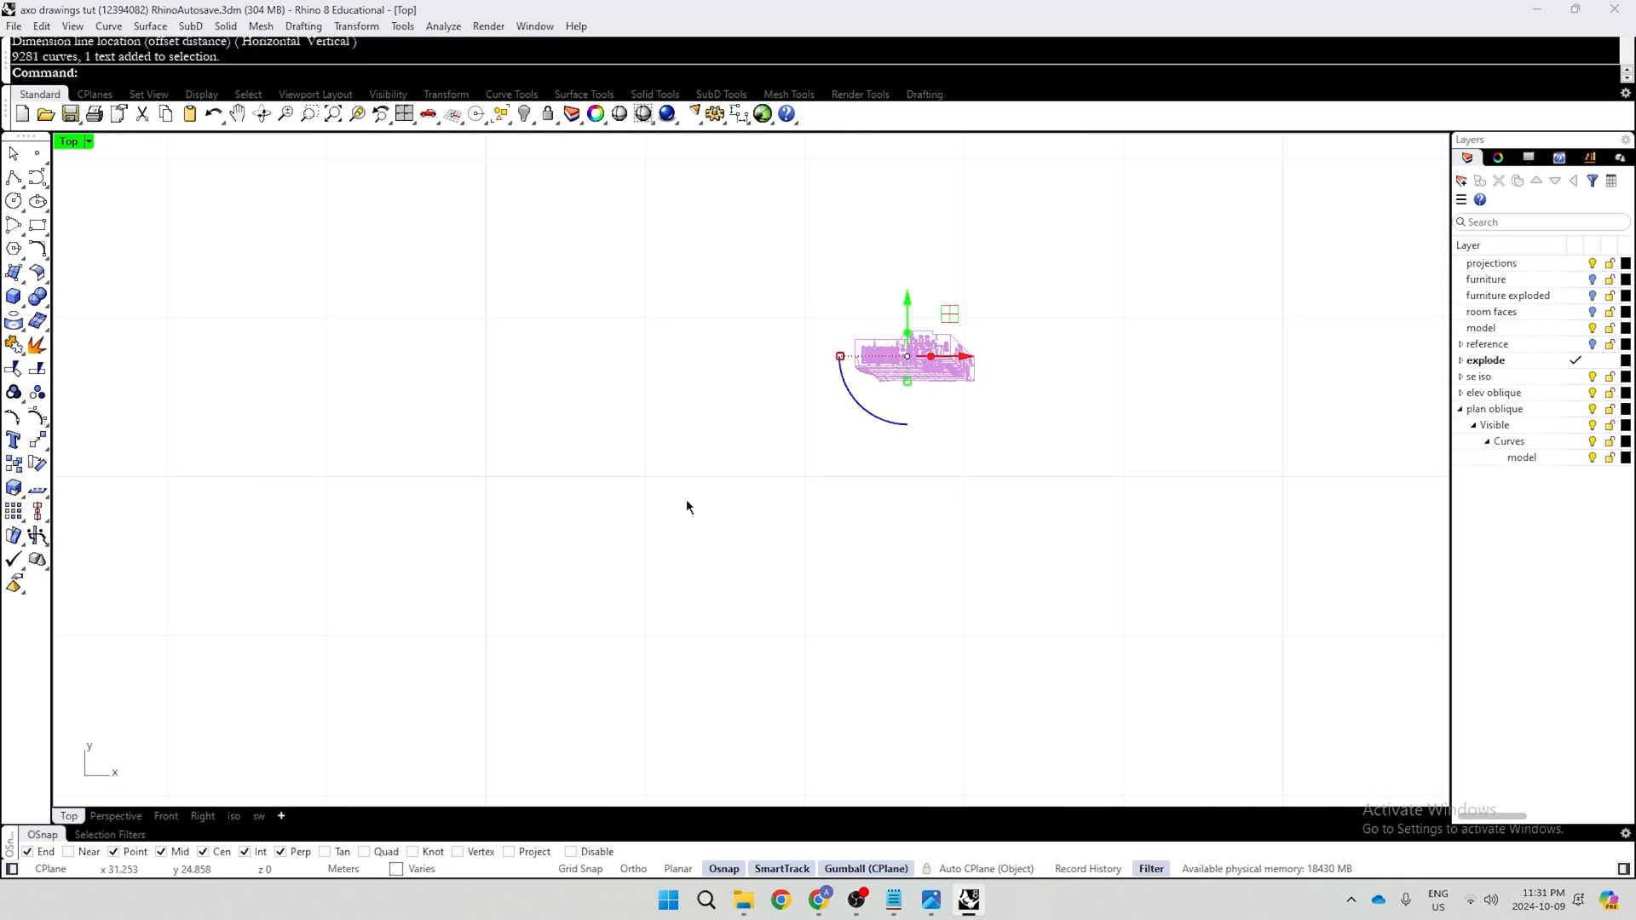
pyautogui.write('Zs')
pyautogui.press('Return')
pyautogui.press('Escape')
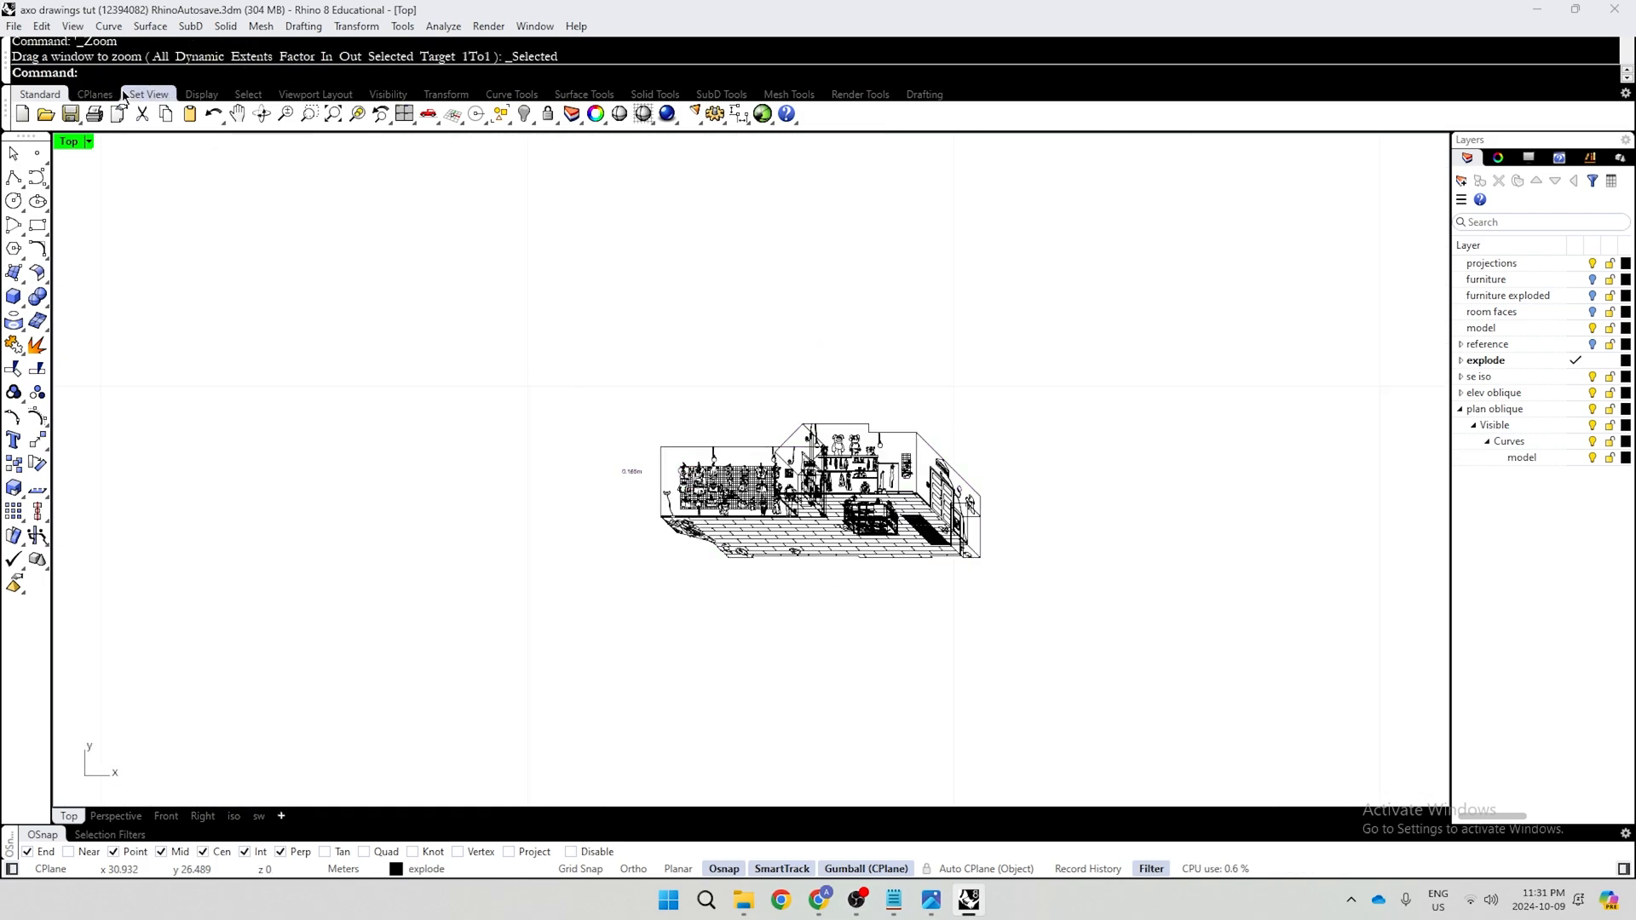
pyautogui.click(14, 25)
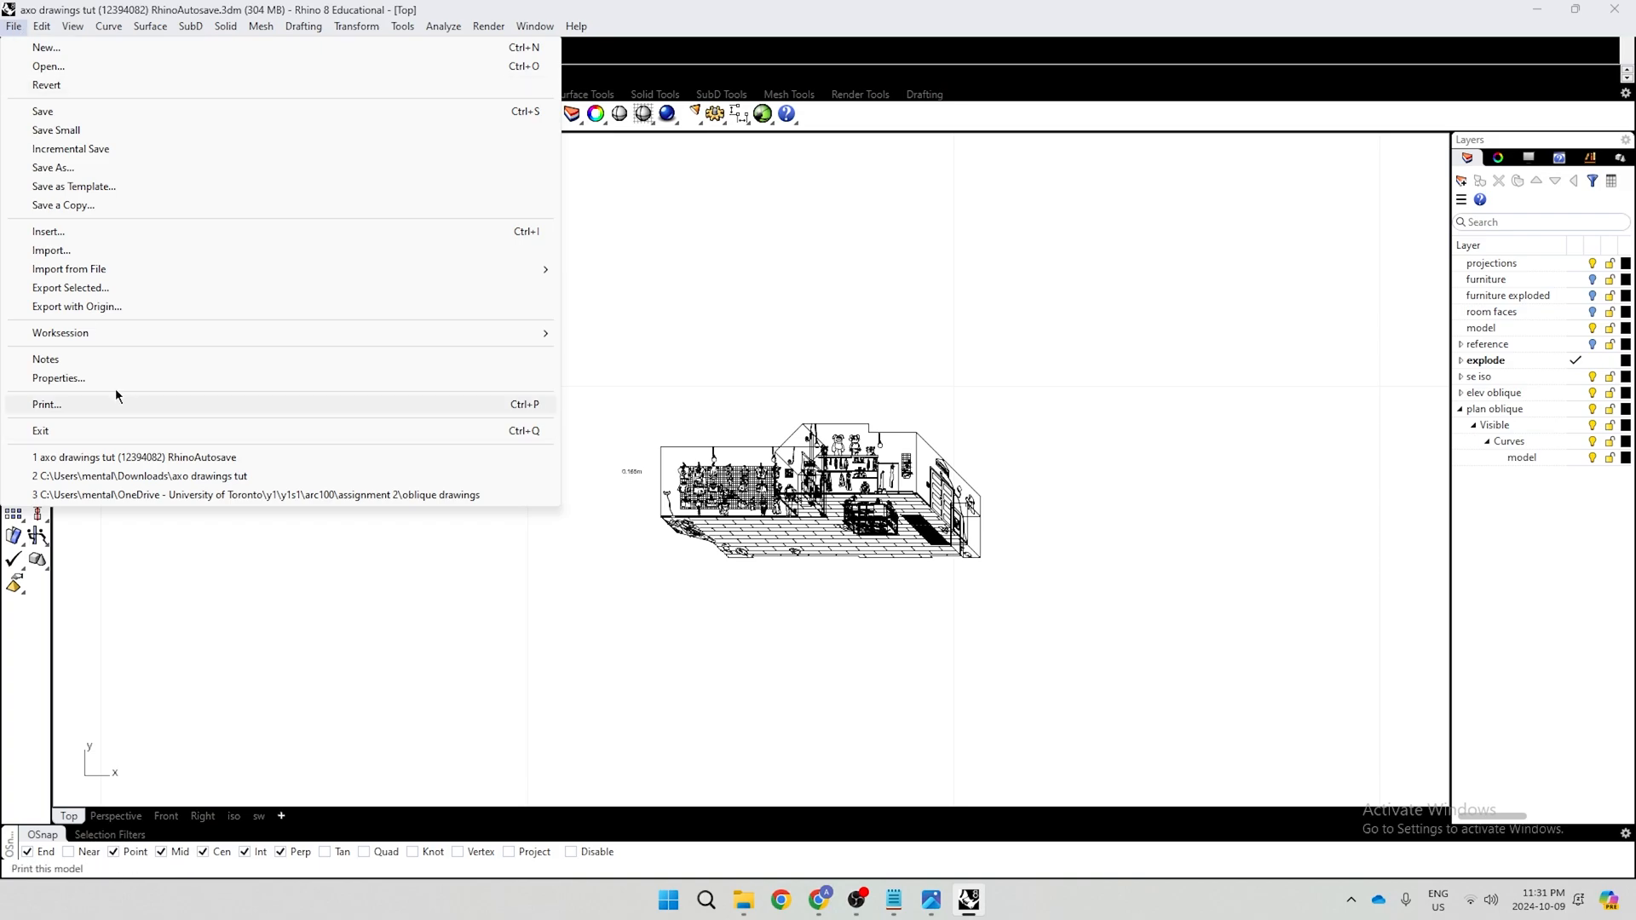
pyautogui.click(89, 377)
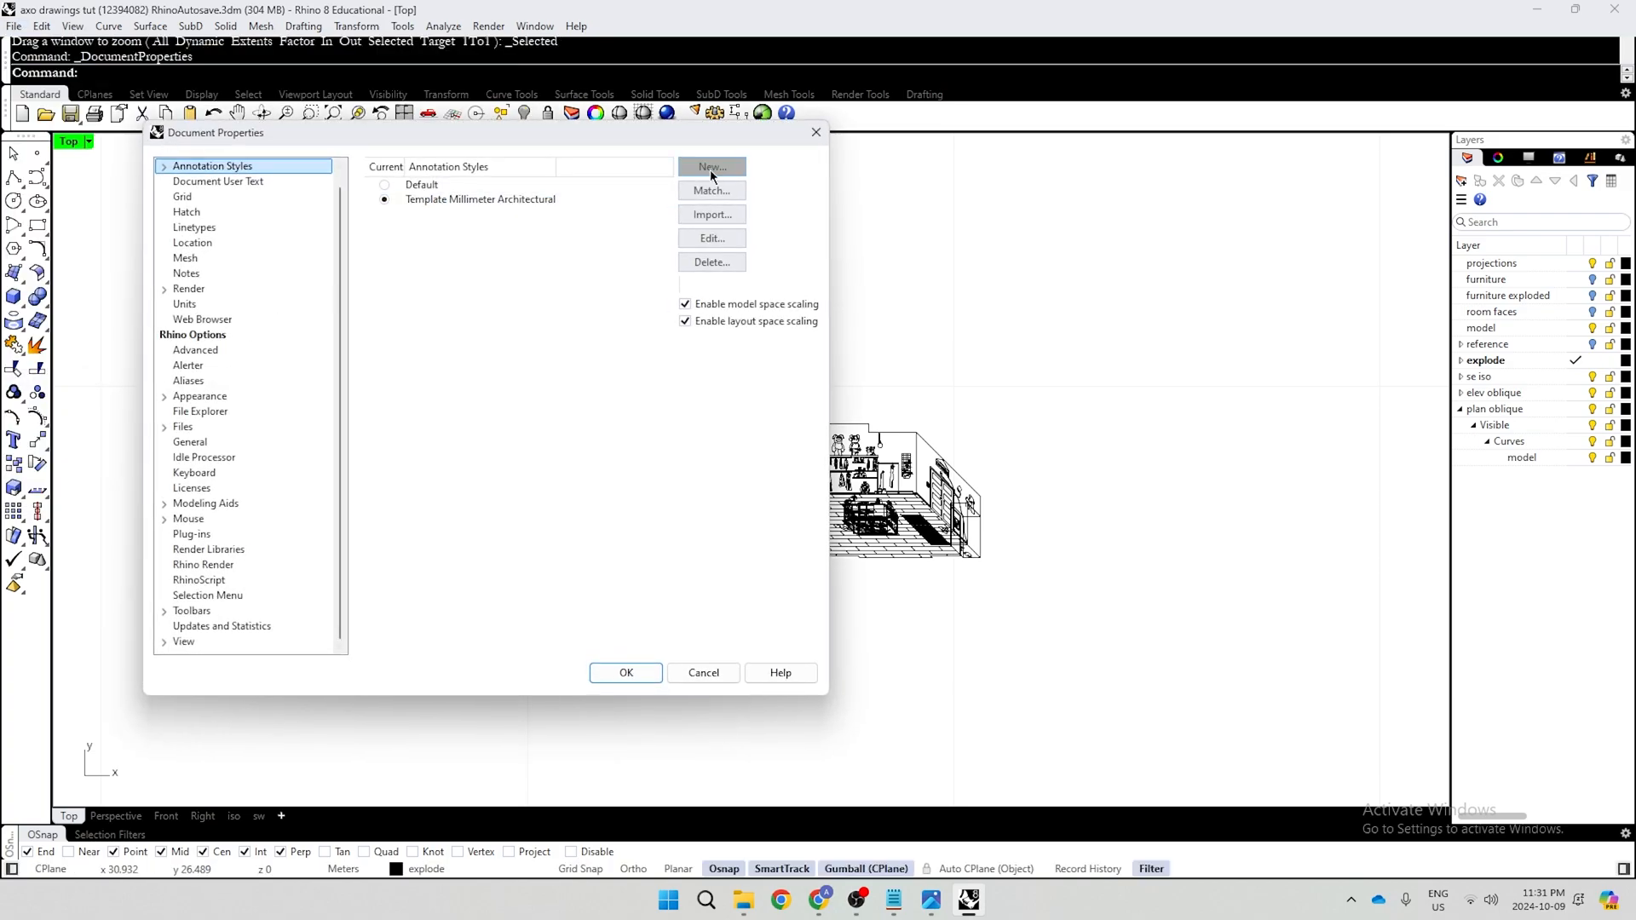
pyautogui.click(713, 238)
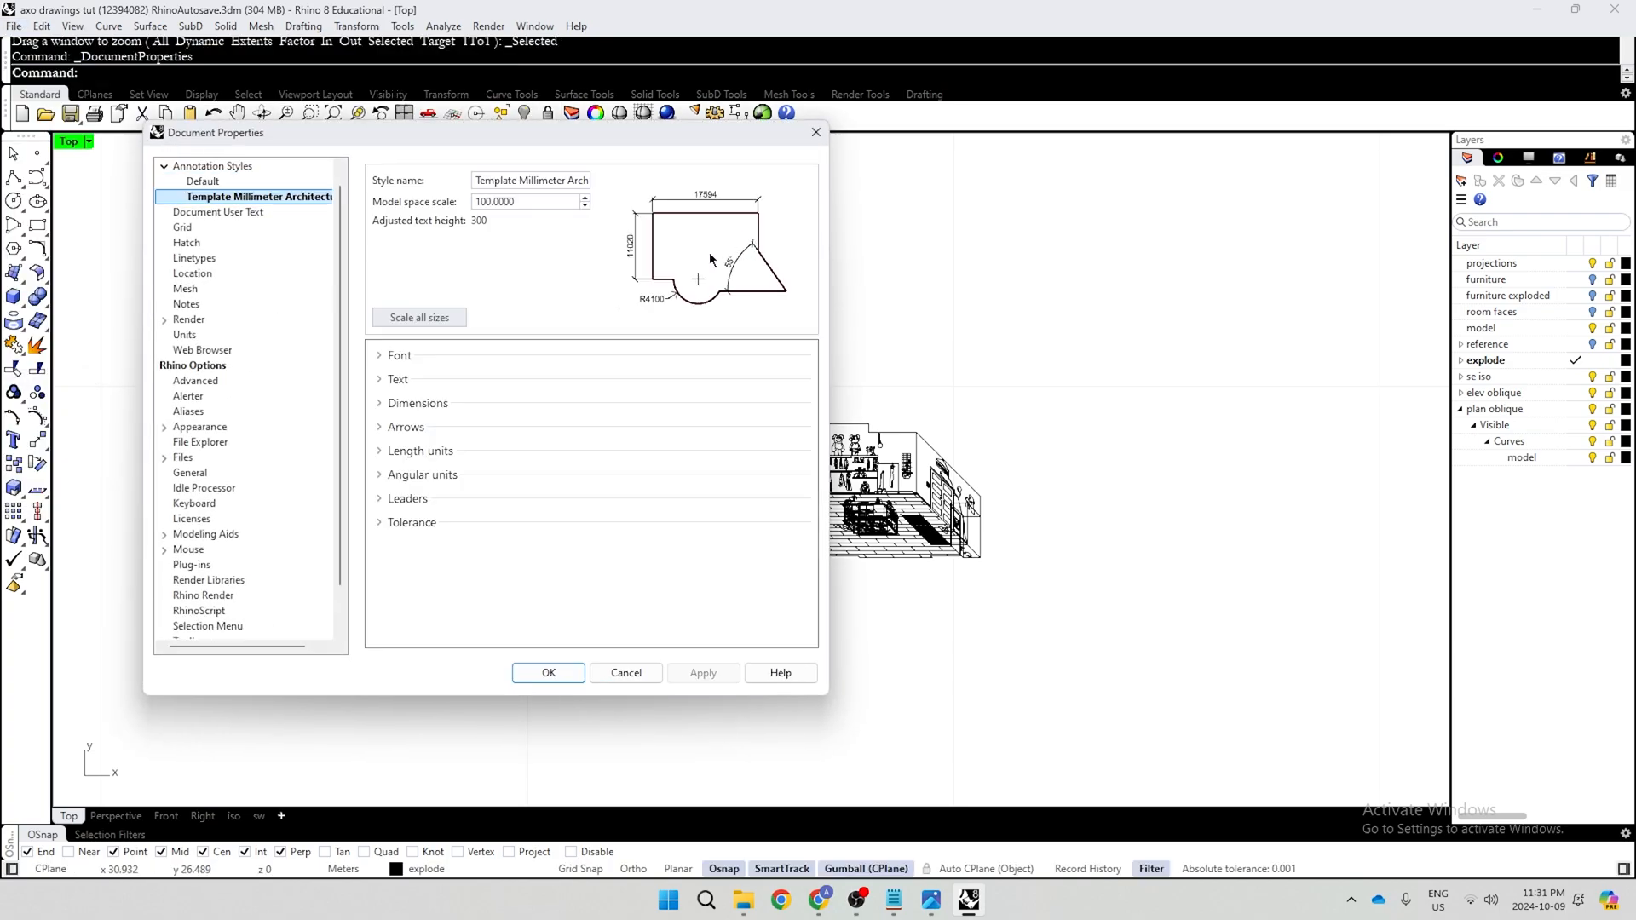
pyautogui.click(541, 201)
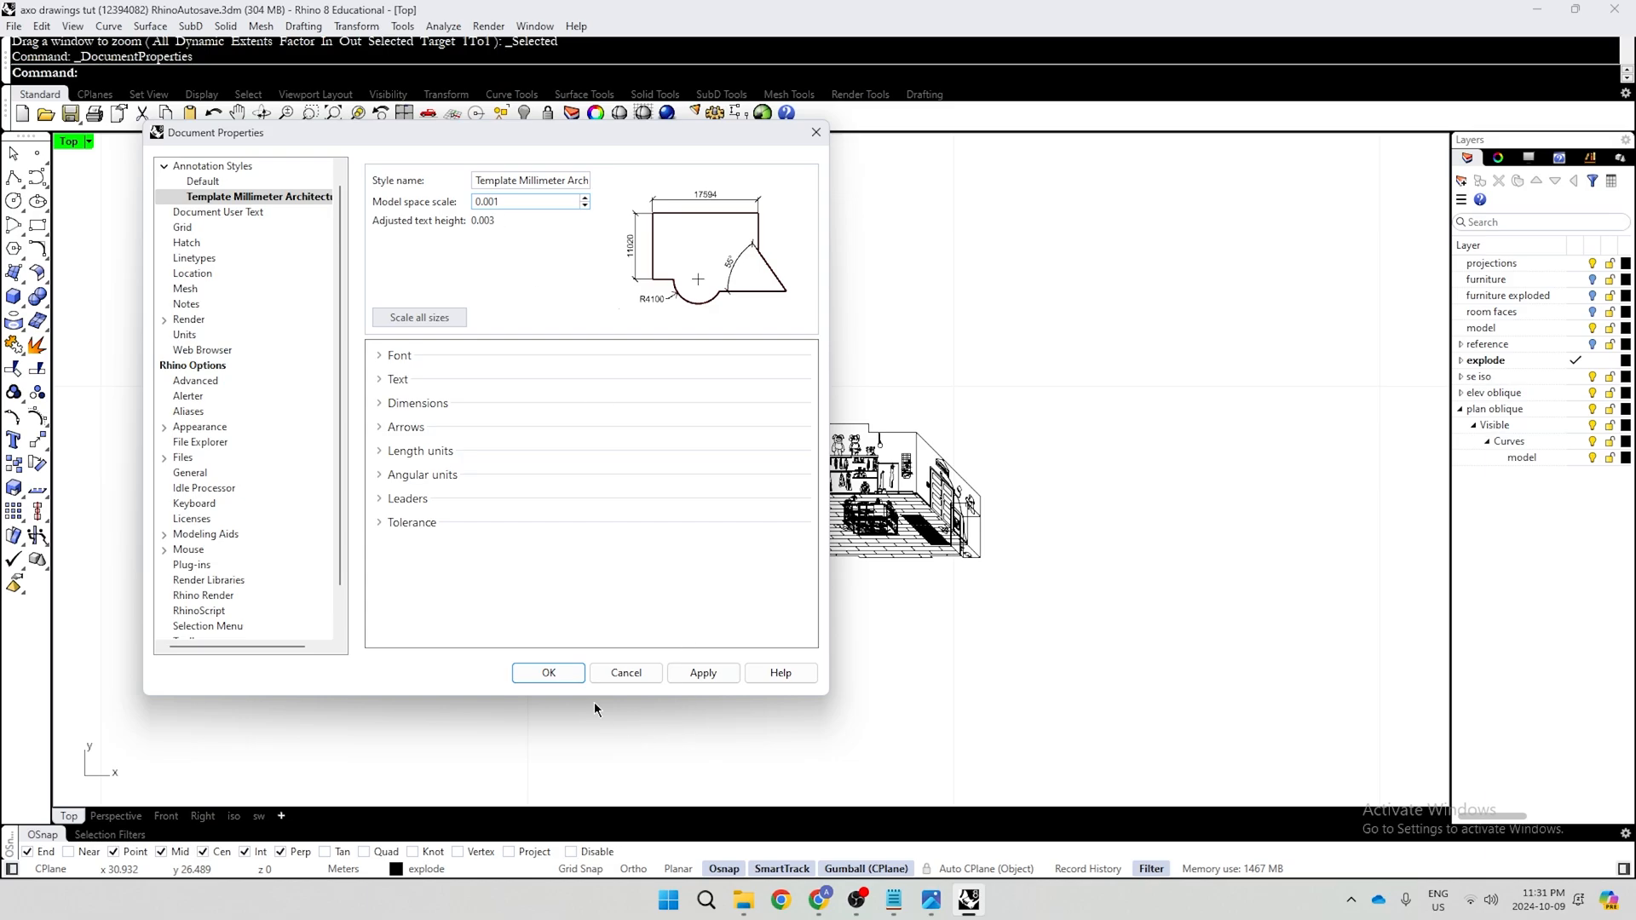
pyautogui.click(564, 679)
# Dimension the grid-panel wall's left edge from its upper to its lower corner, with the dimension line left of the old length text
pyautogui.scroll(14, 635, 404)
pyautogui.scroll(-8, 649, 400)
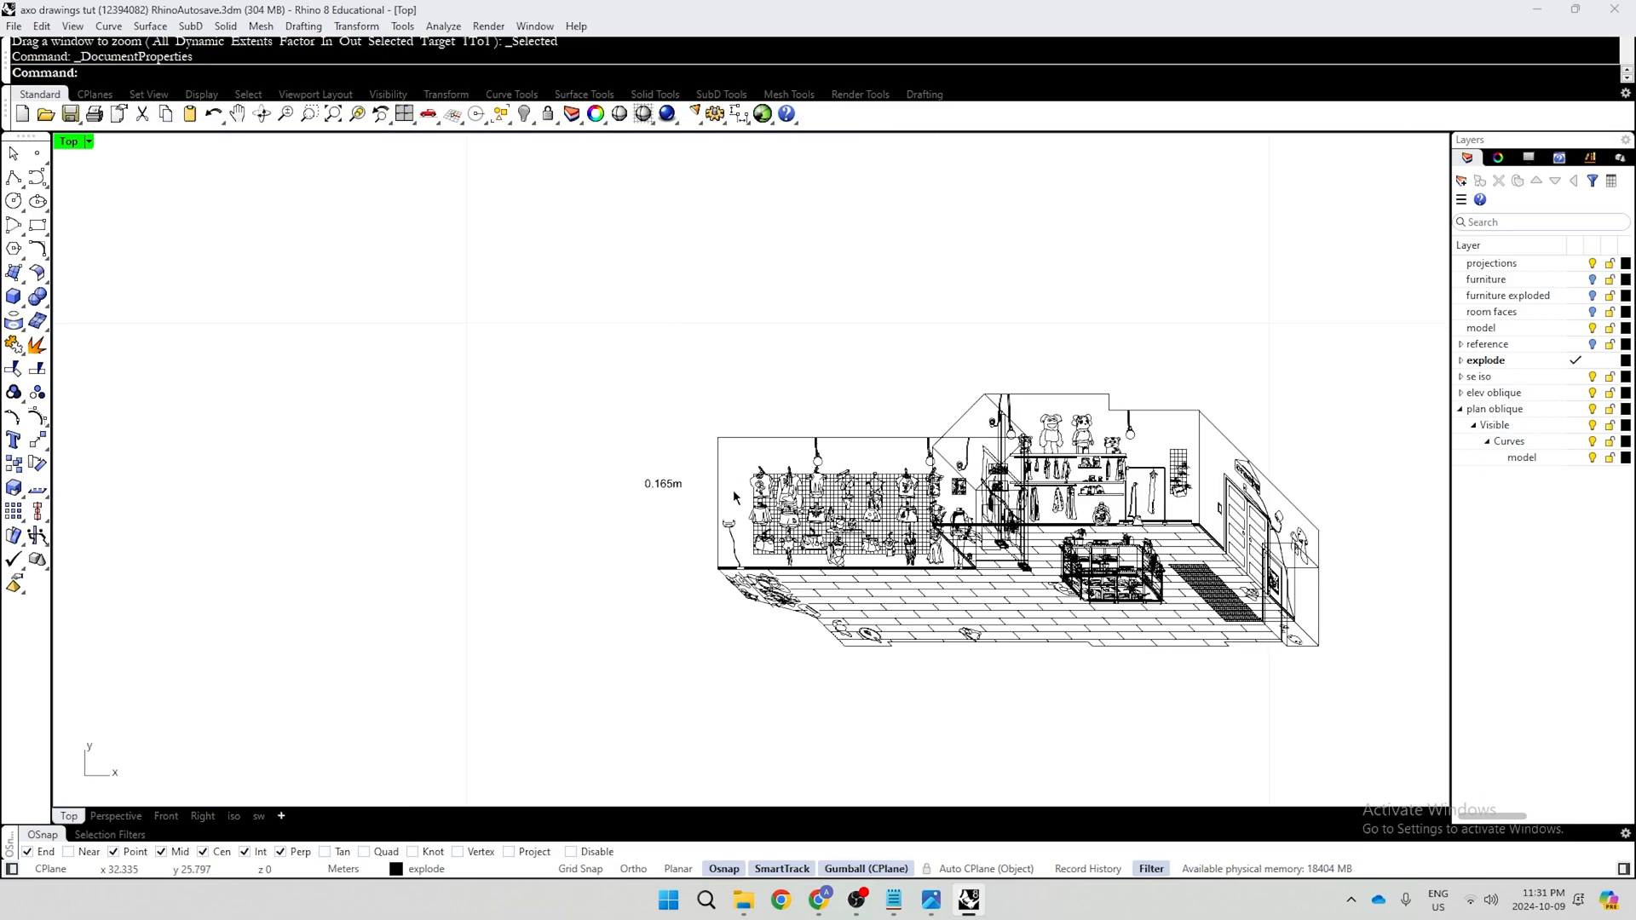
pyautogui.scroll(3, 731, 495)
pyautogui.write('Dim')
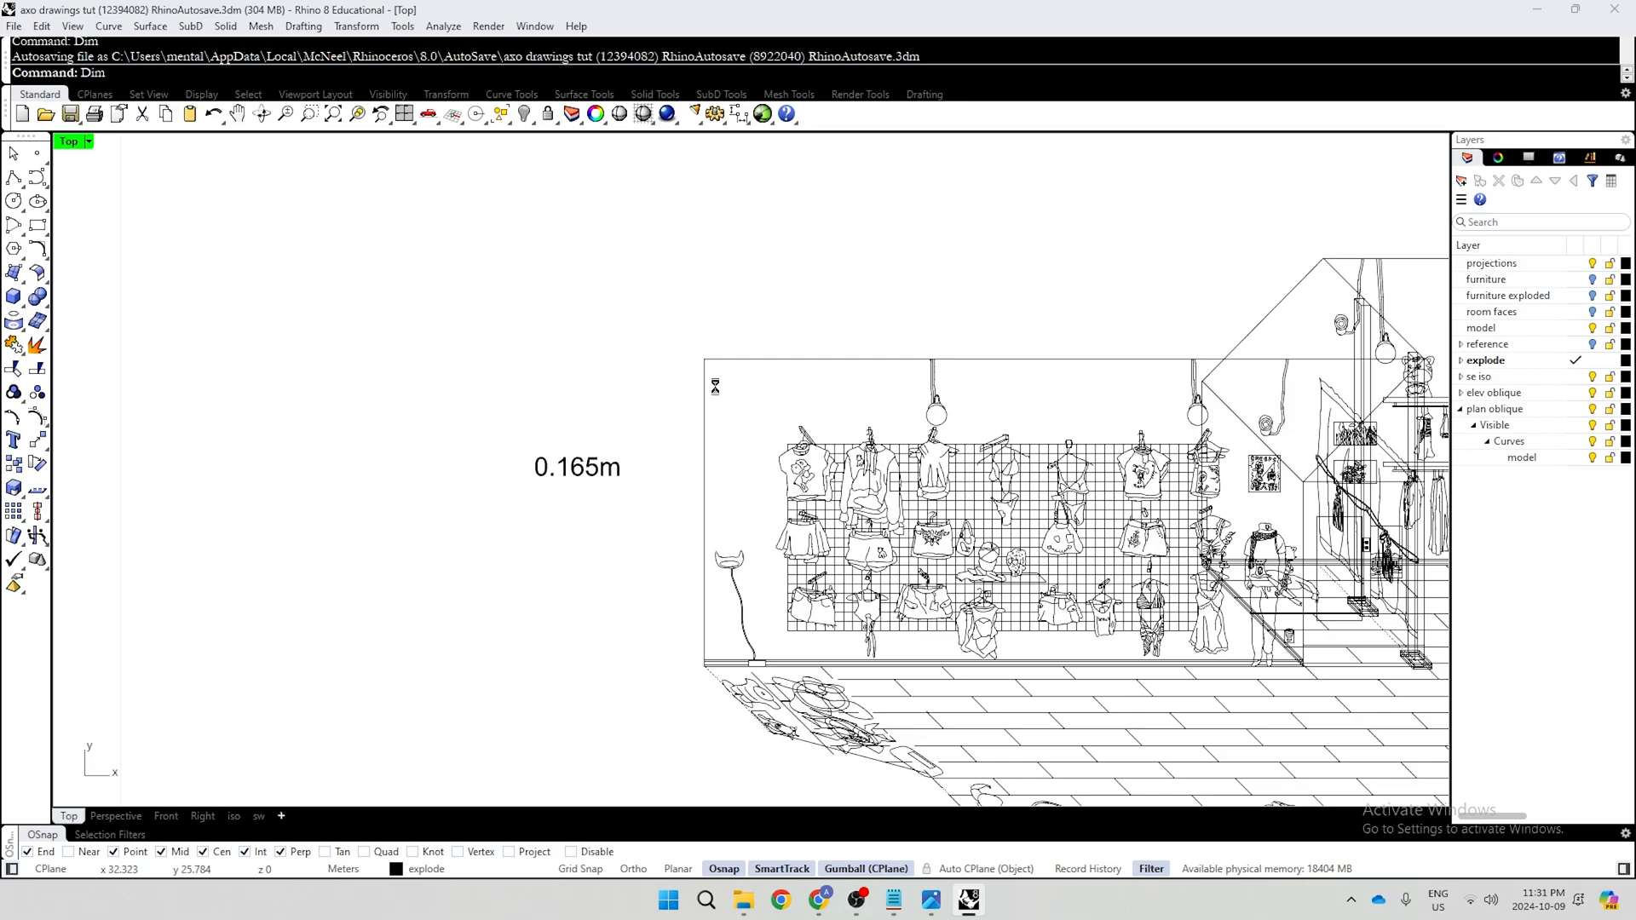
pyautogui.click(704, 358)
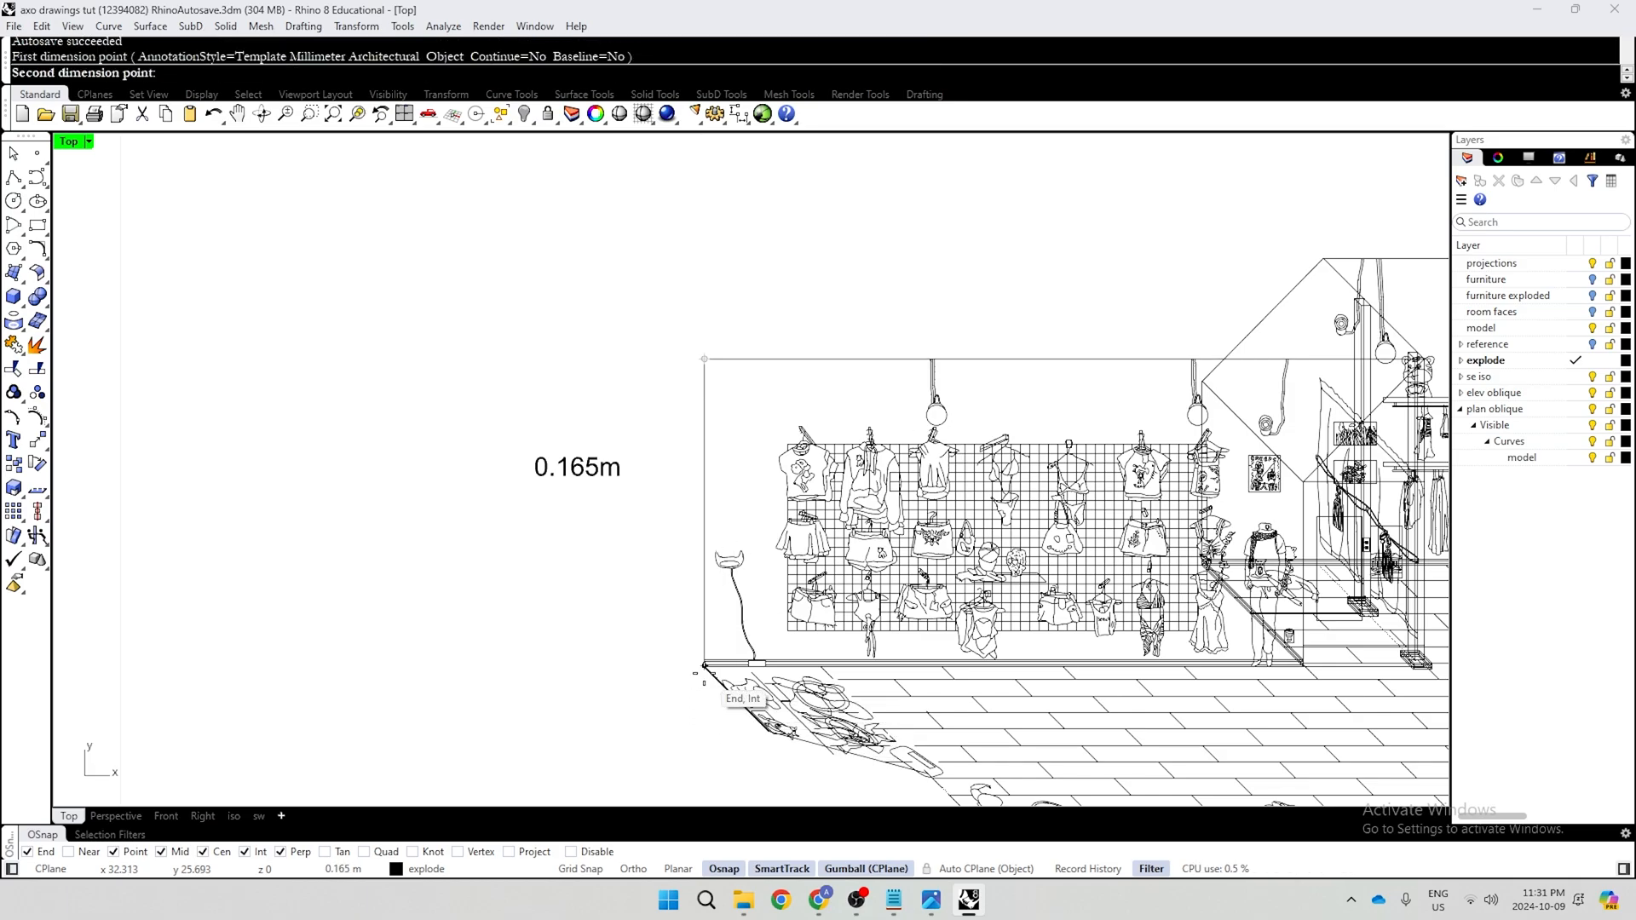
pyautogui.click(704, 666)
pyautogui.click(467, 635)
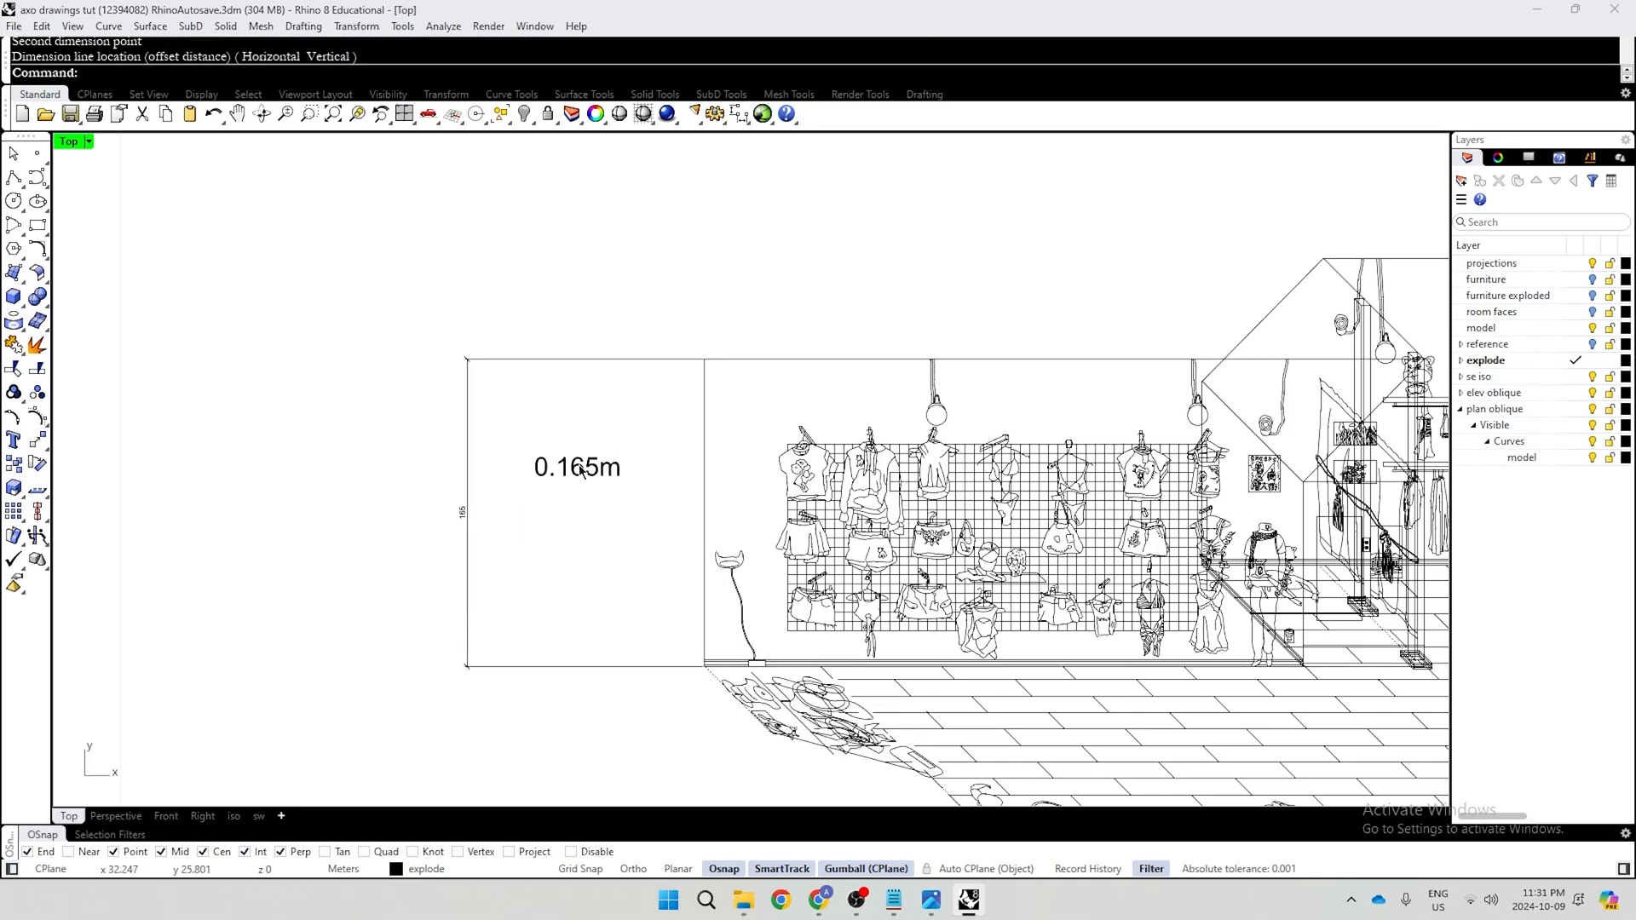
pyautogui.scroll(4, 579, 470)
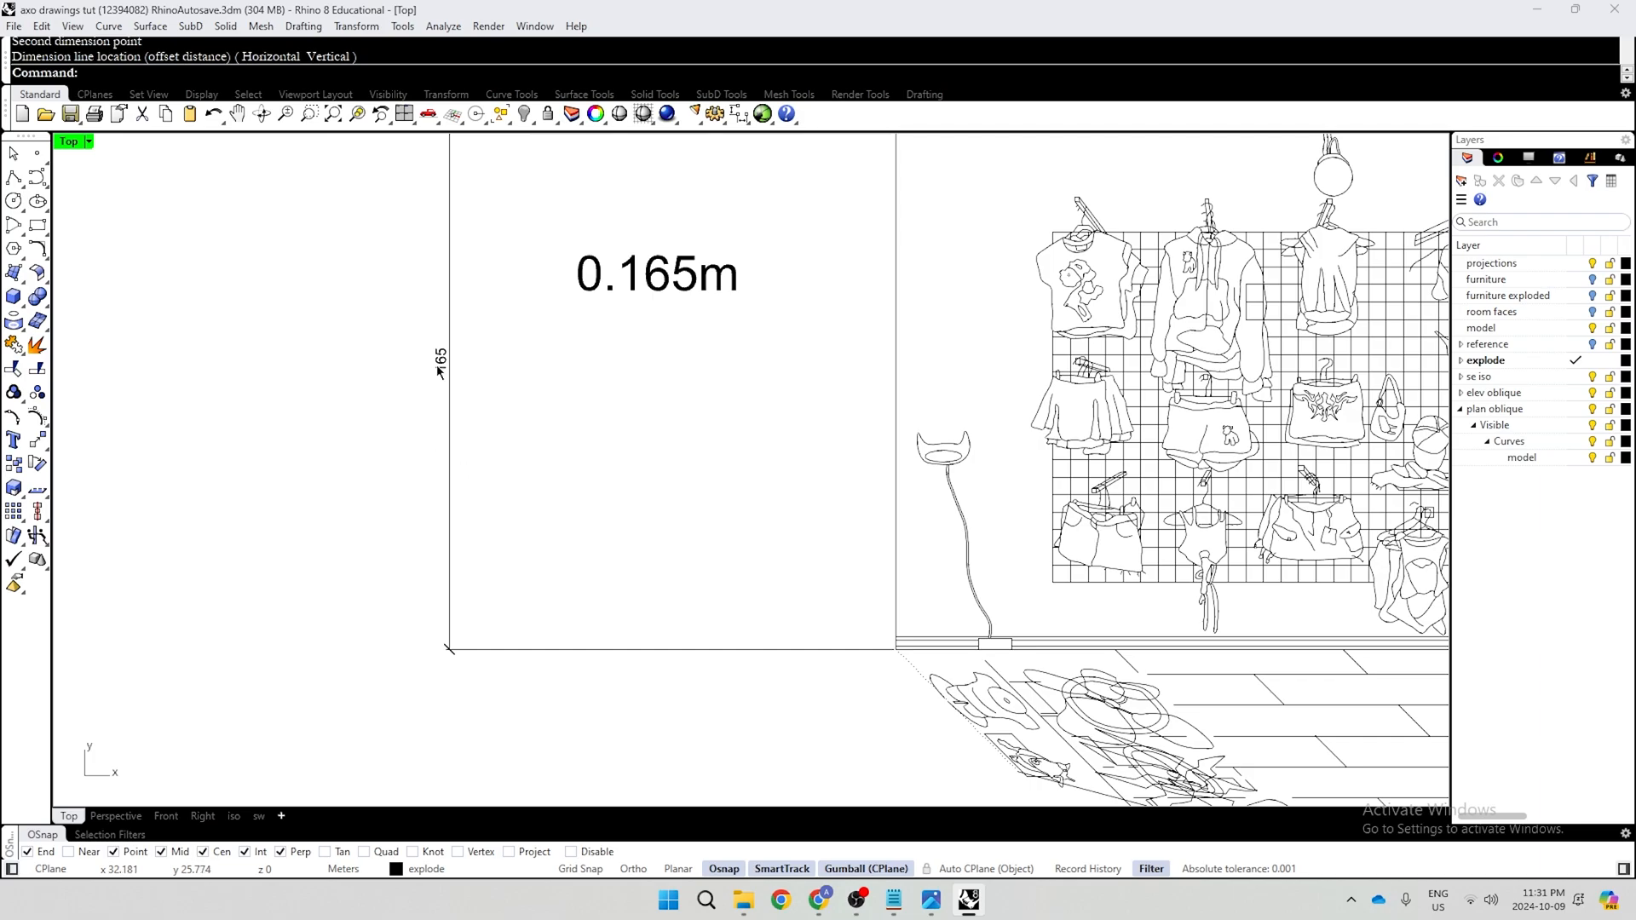
# Dimension the grid-panel wall's upper edge from its left corner to its hidden right end, with the dimension line above the drawing
pyautogui.scroll(-10, 439, 372)
pyautogui.press('space')
pyautogui.scroll(8, 669, 223)
pyautogui.click(497, 312)
pyautogui.scroll(-8, 492, 315)
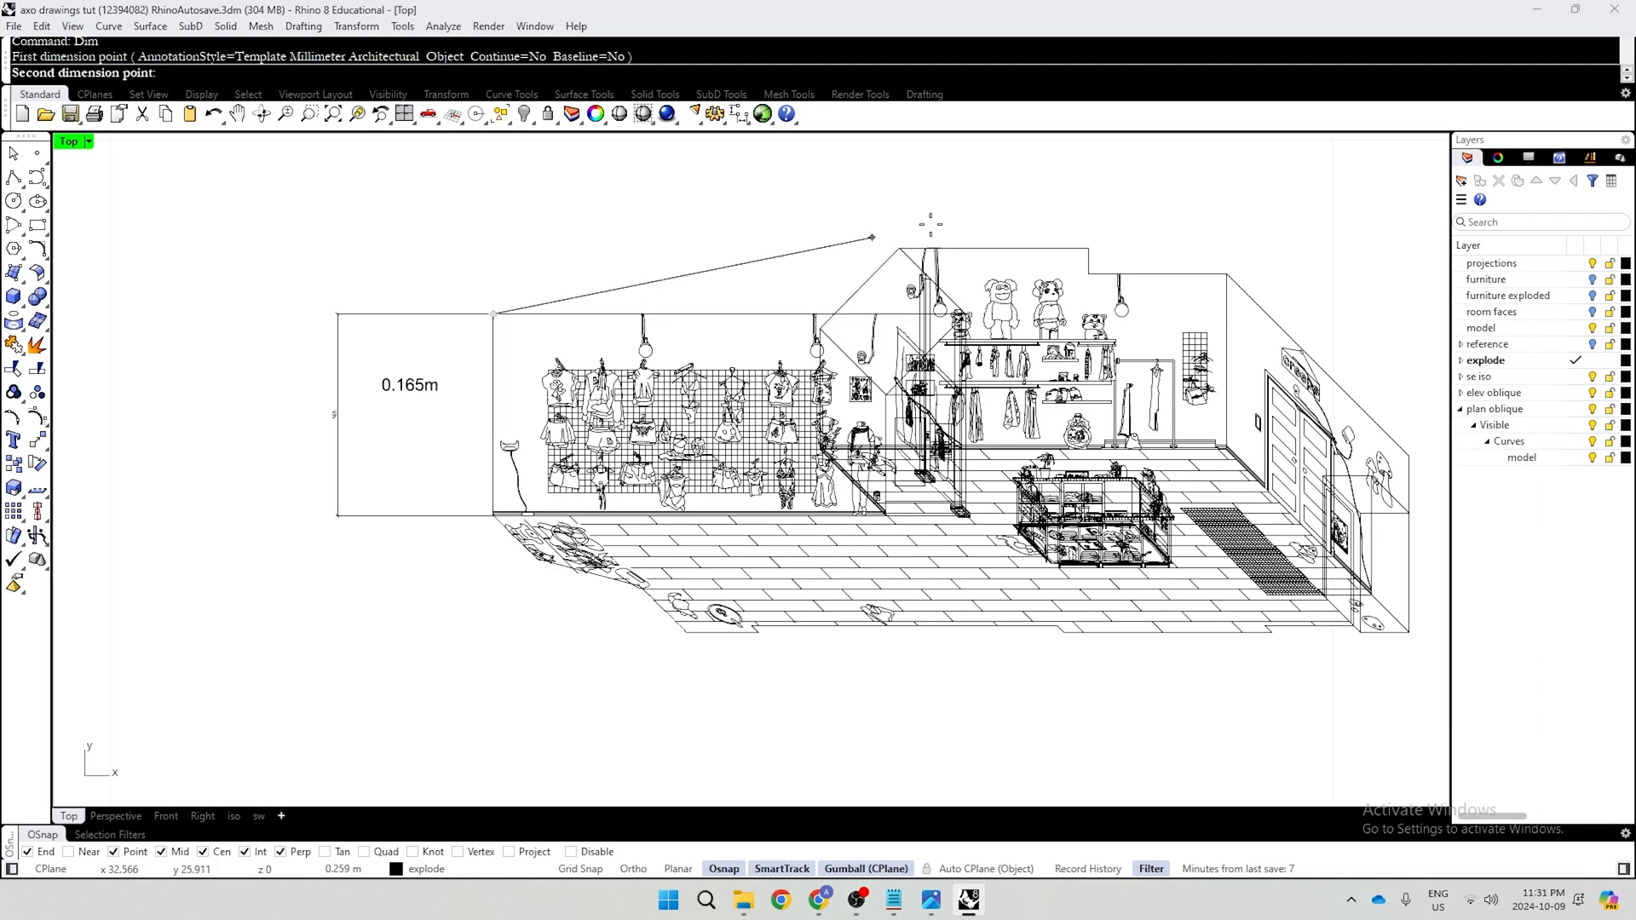
pyautogui.scroll(4, 930, 224)
pyautogui.scroll(5, 1152, 442)
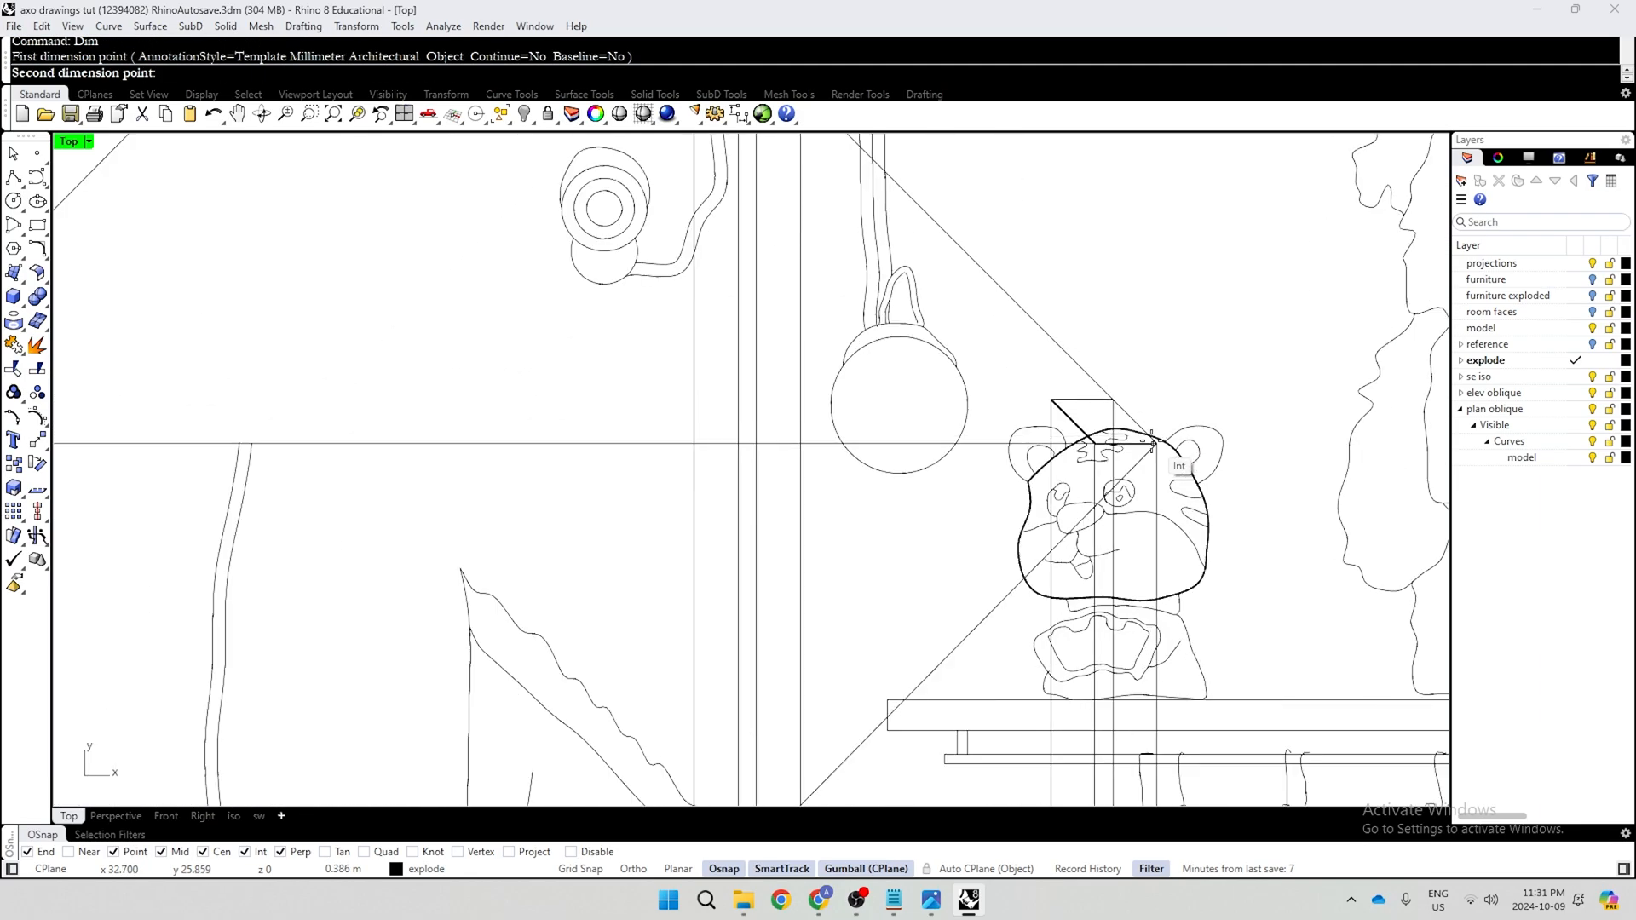
pyautogui.click(1152, 442)
pyautogui.scroll(-8, 1067, 260)
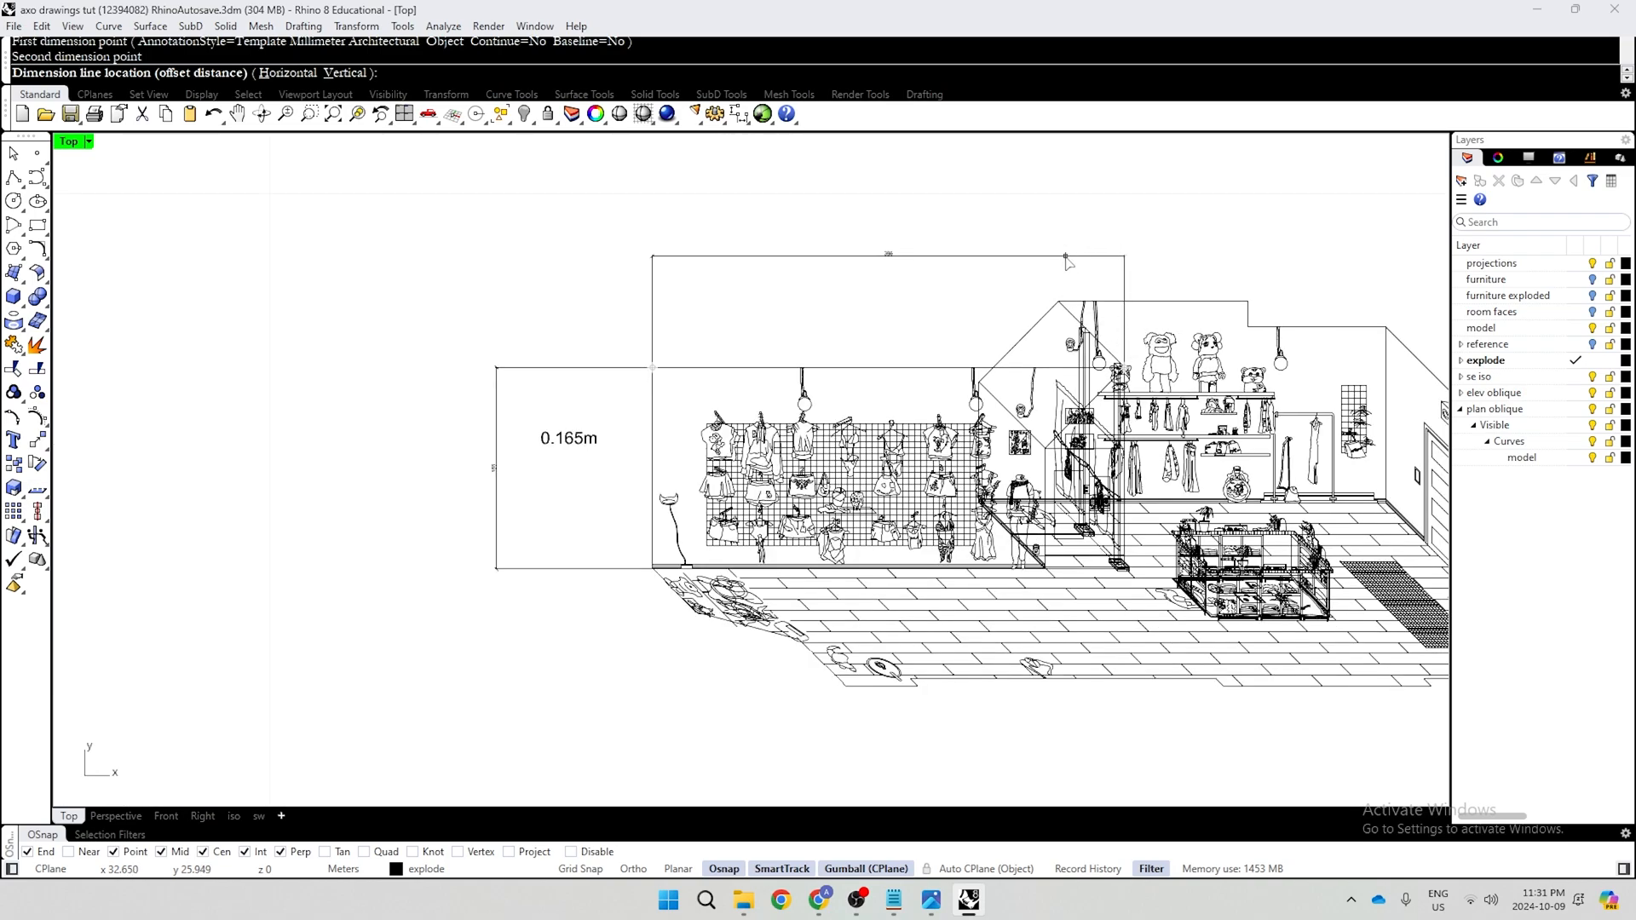
pyautogui.click(1067, 260)
pyautogui.scroll(8, 1099, 294)
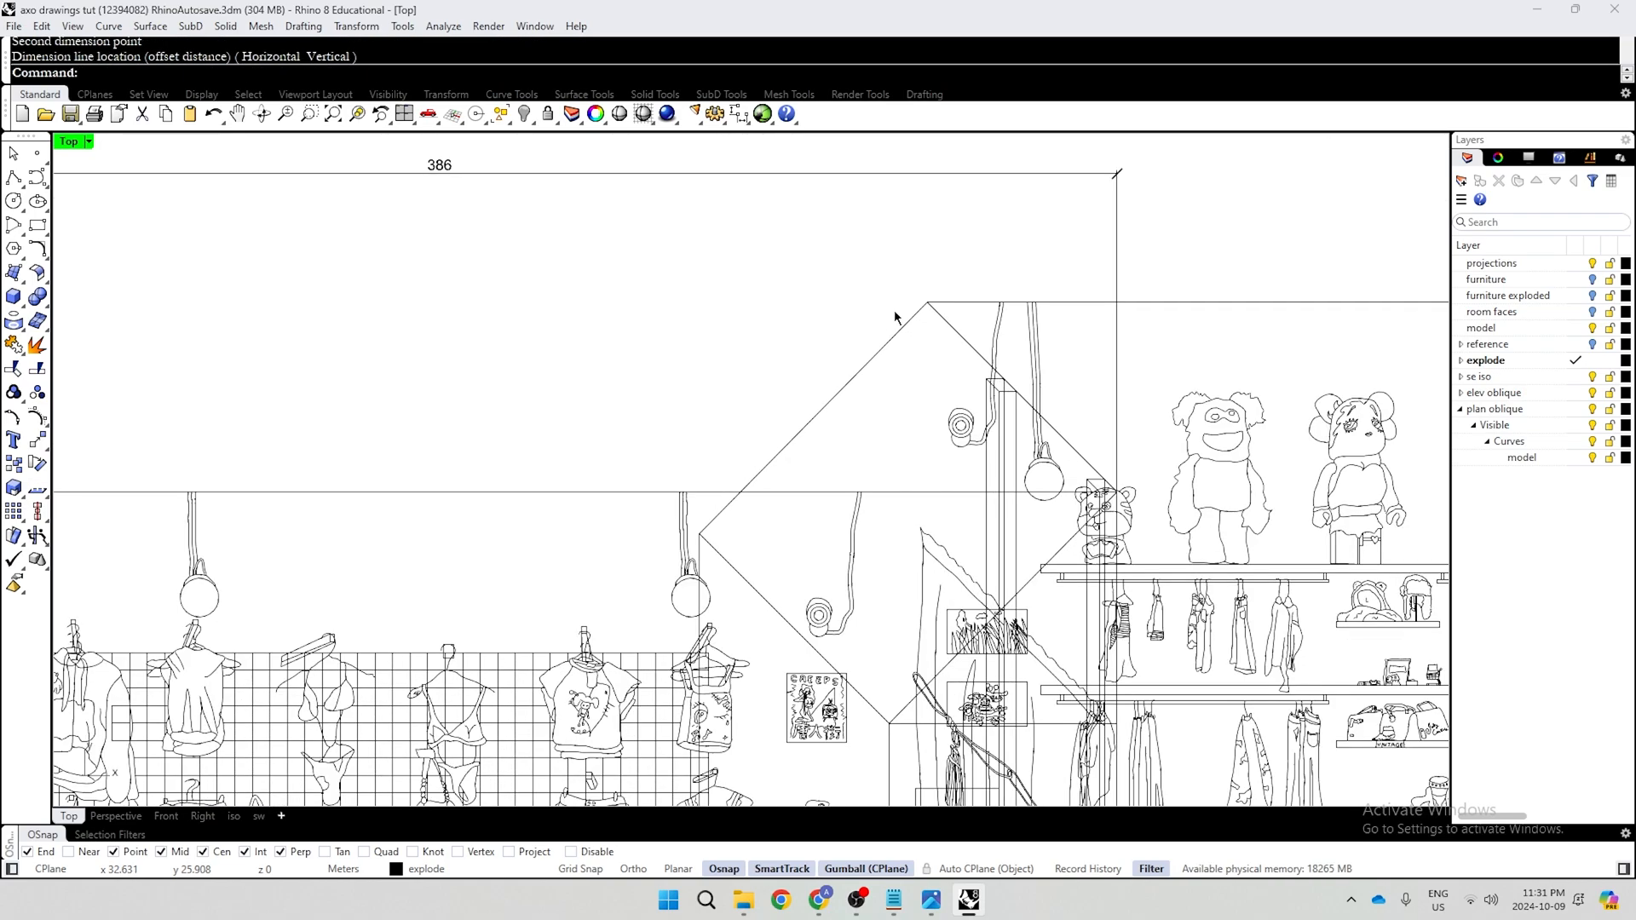
# Delete the loose 0.165m text between the grid-panel wall and its vertical dimension
pyautogui.scroll(-5, 901, 357)
pyautogui.click(415, 473)
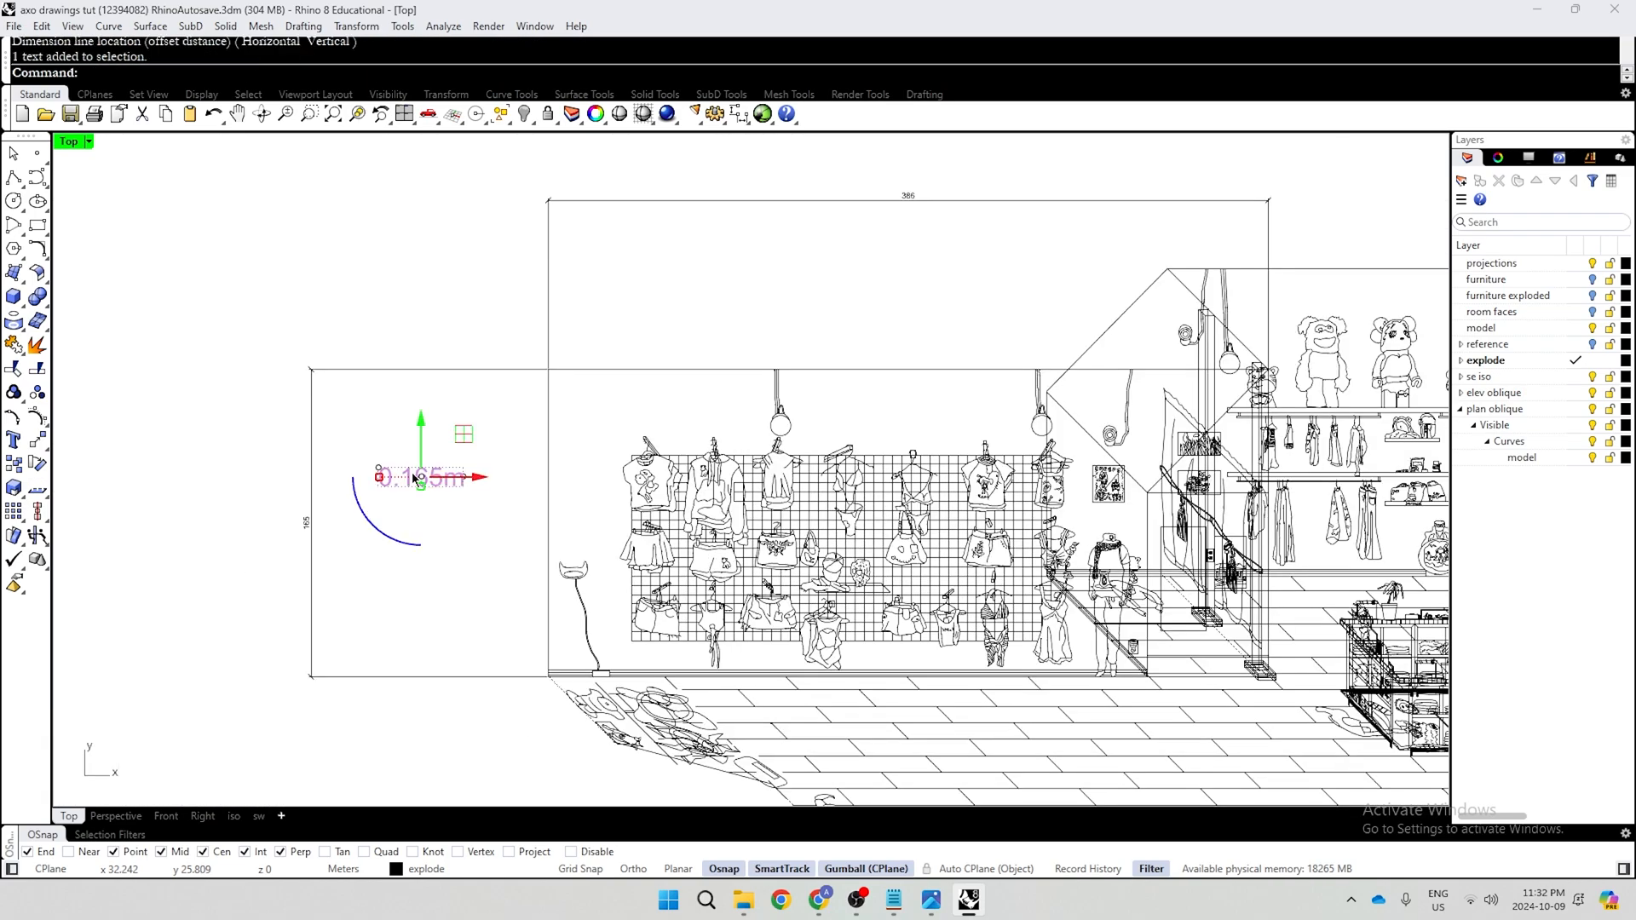
pyautogui.press('Delete')
# Dimension the back wall's lower ceiling edge using the Object option, aligning the dimension line with the grid-panel wall's horizontal dimension
pyautogui.scroll(-3, 453, 476)
pyautogui.scroll(5, 886, 357)
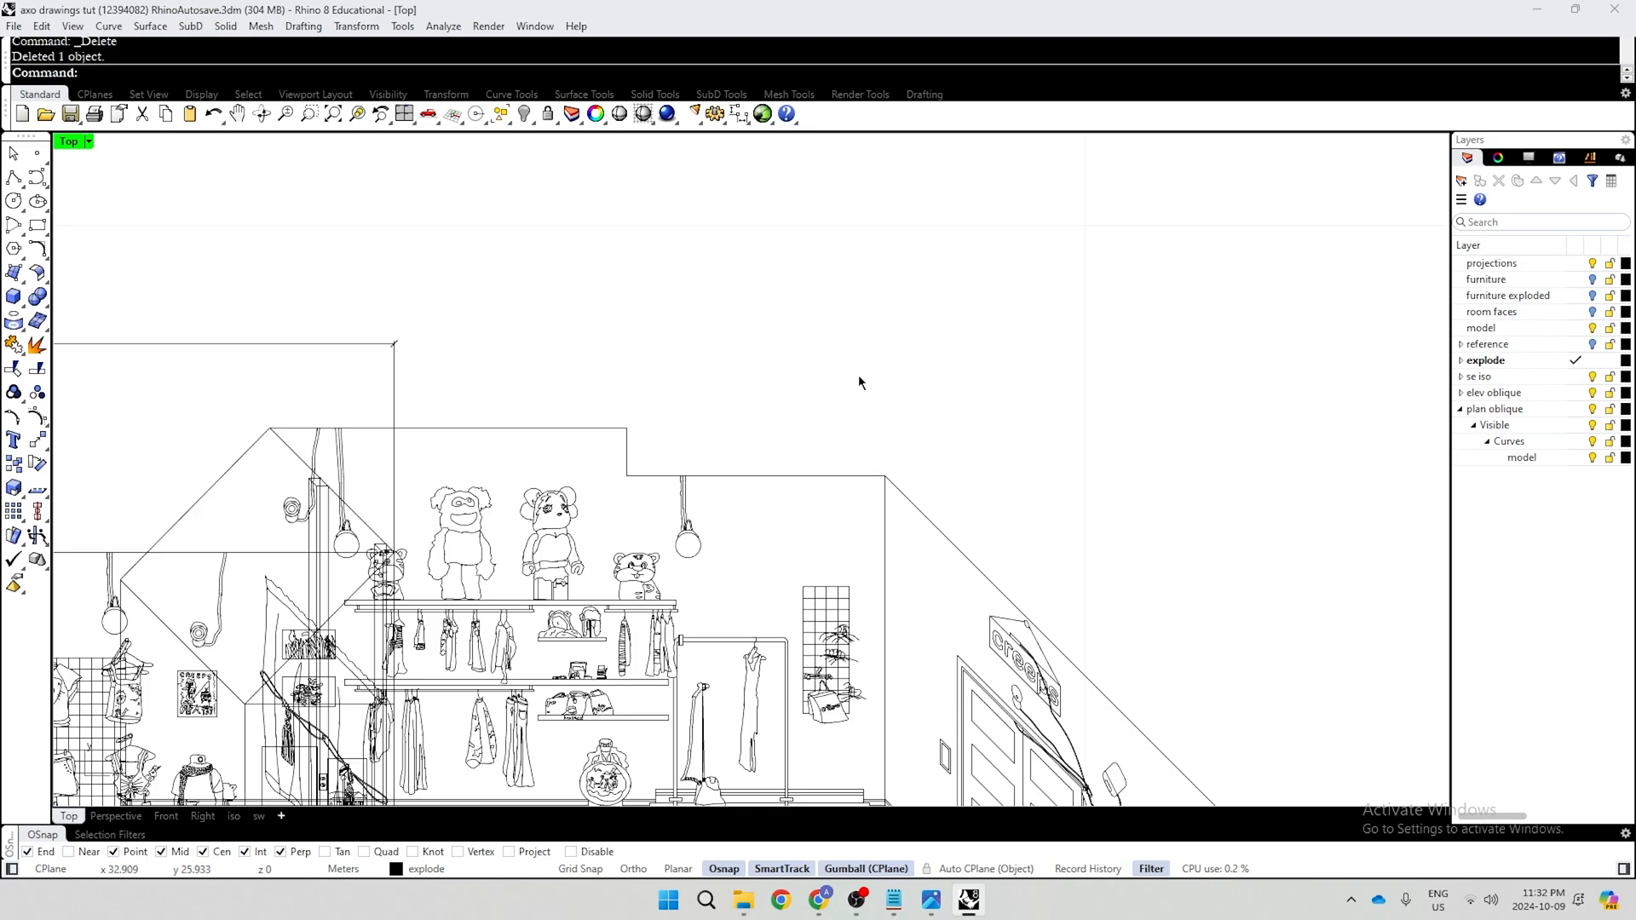
pyautogui.scroll(3, 785, 554)
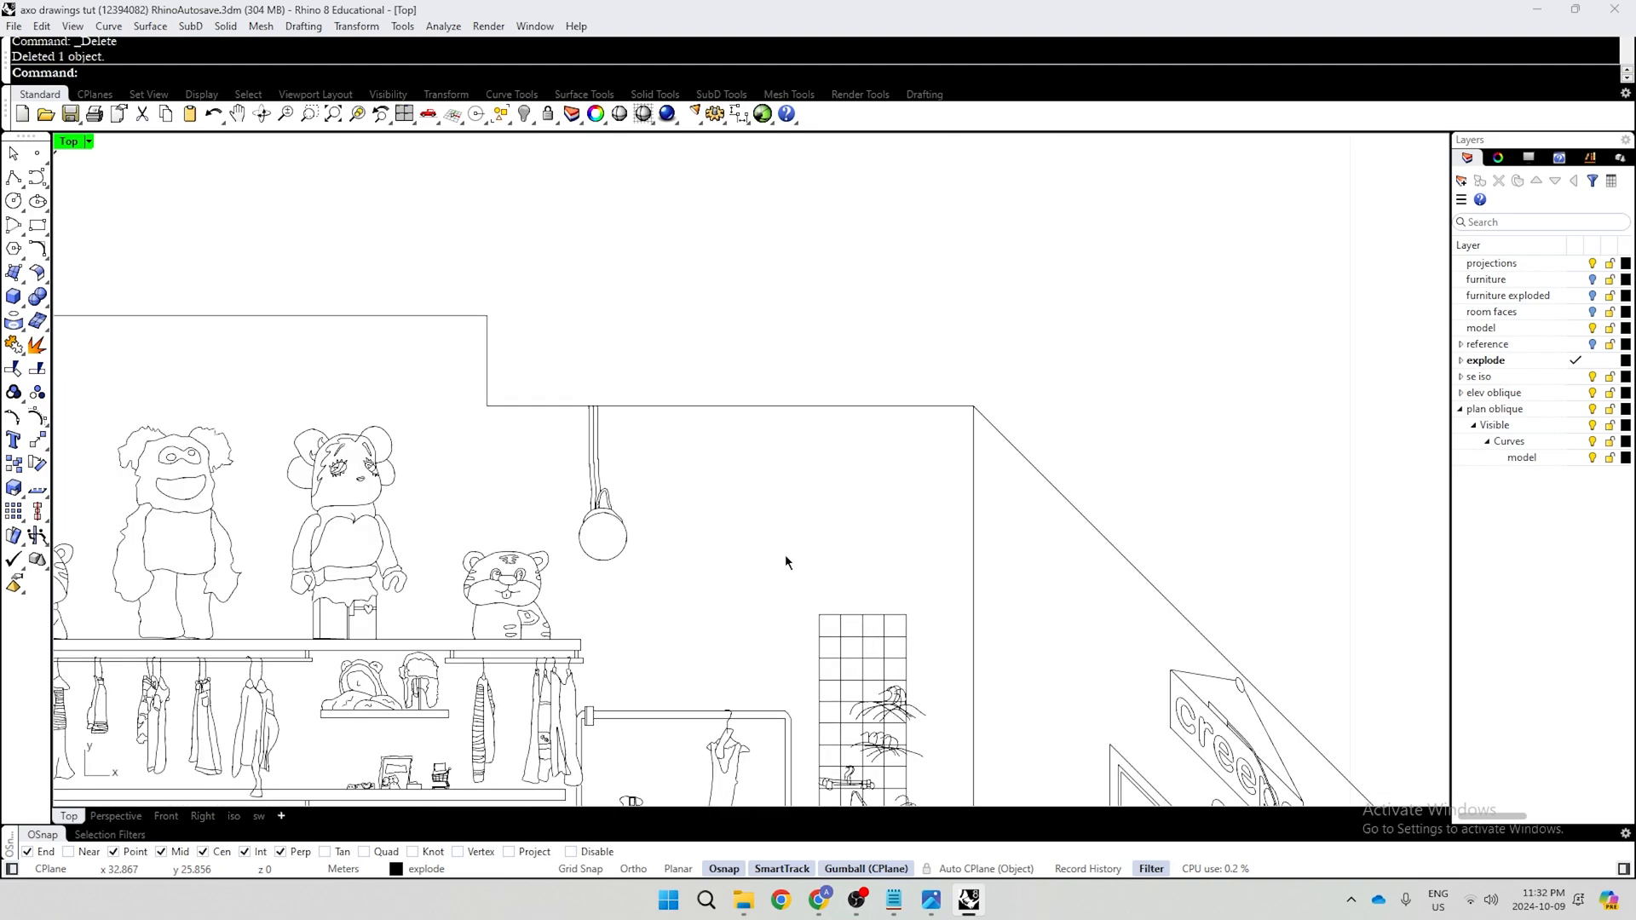
pyautogui.click(884, 406)
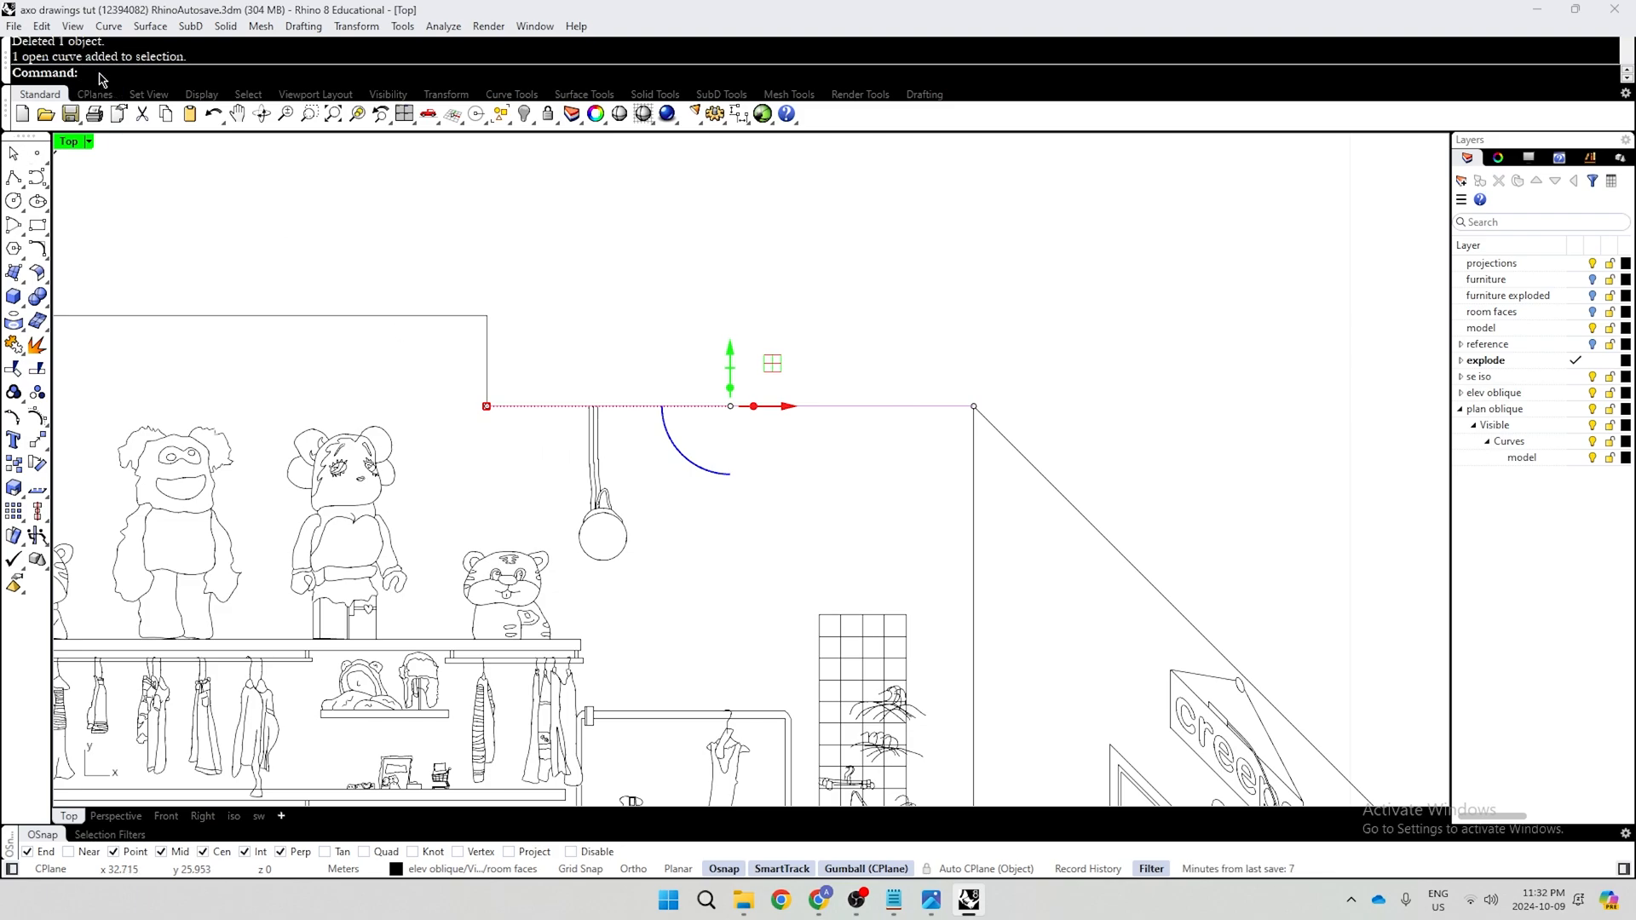
pyautogui.write('Dim')
pyautogui.press('Return')
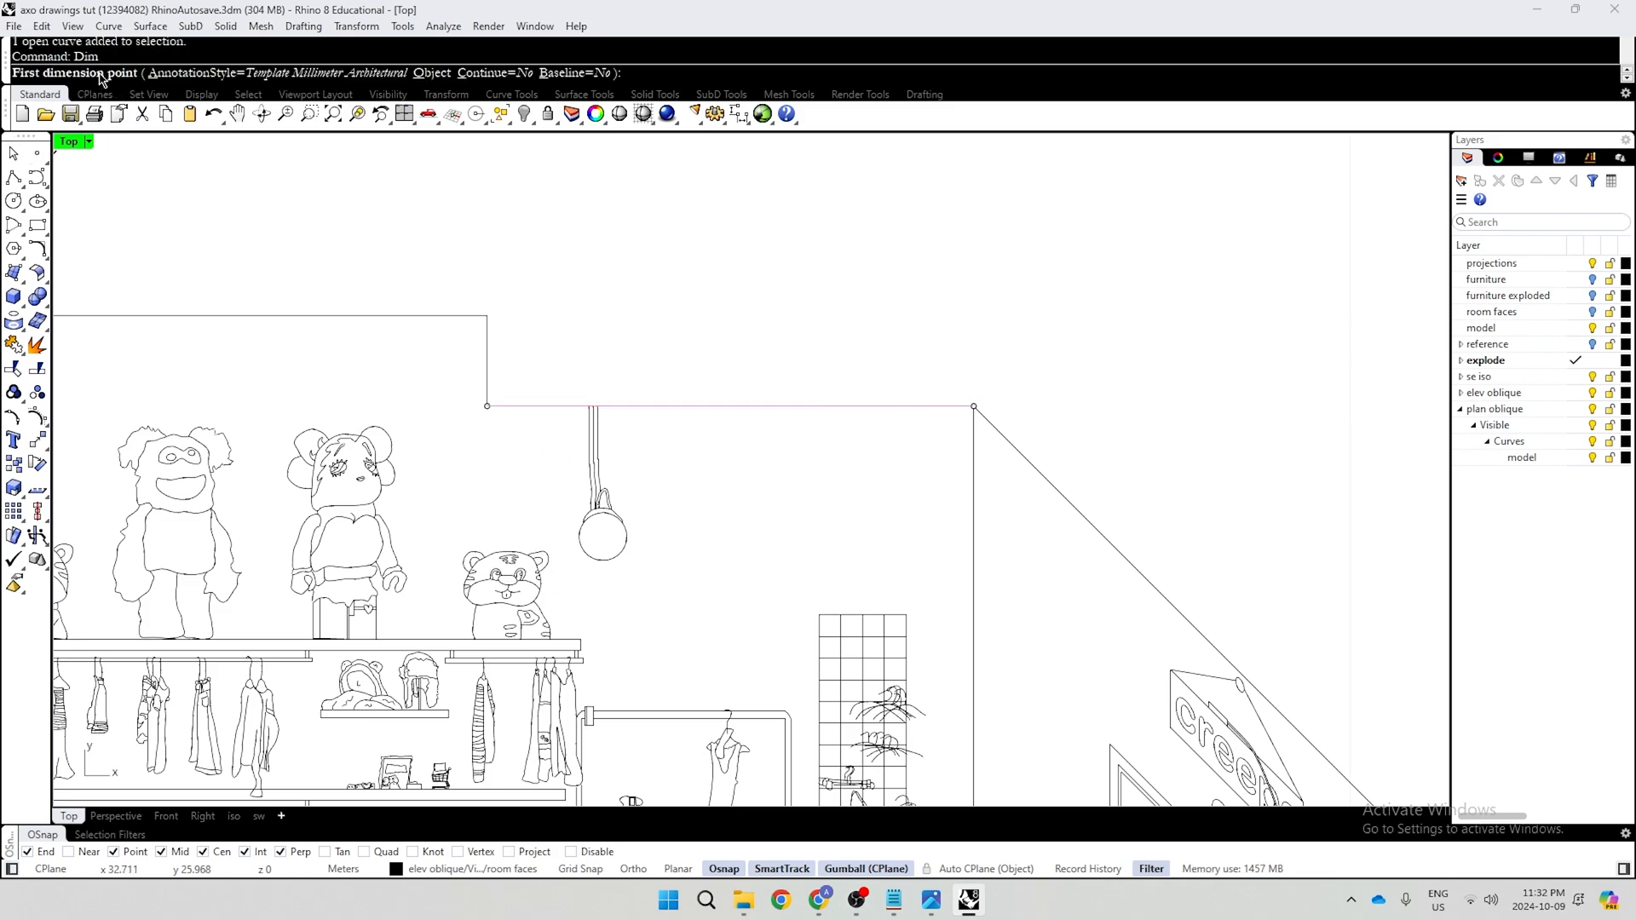
pyautogui.click(433, 72)
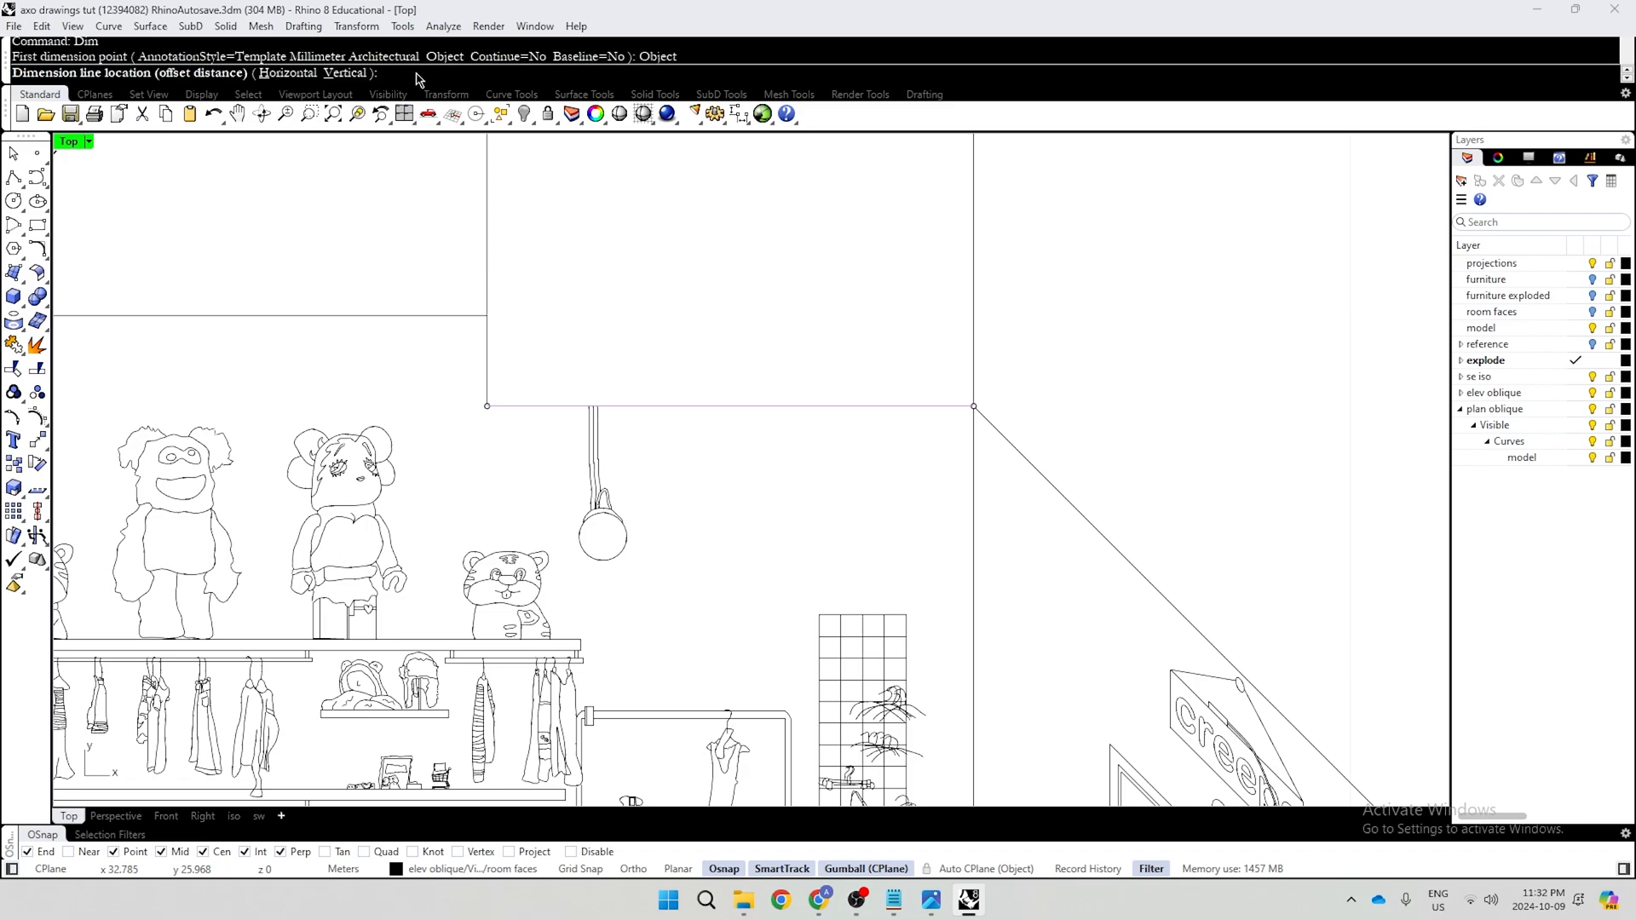
pyautogui.scroll(-10, 613, 360)
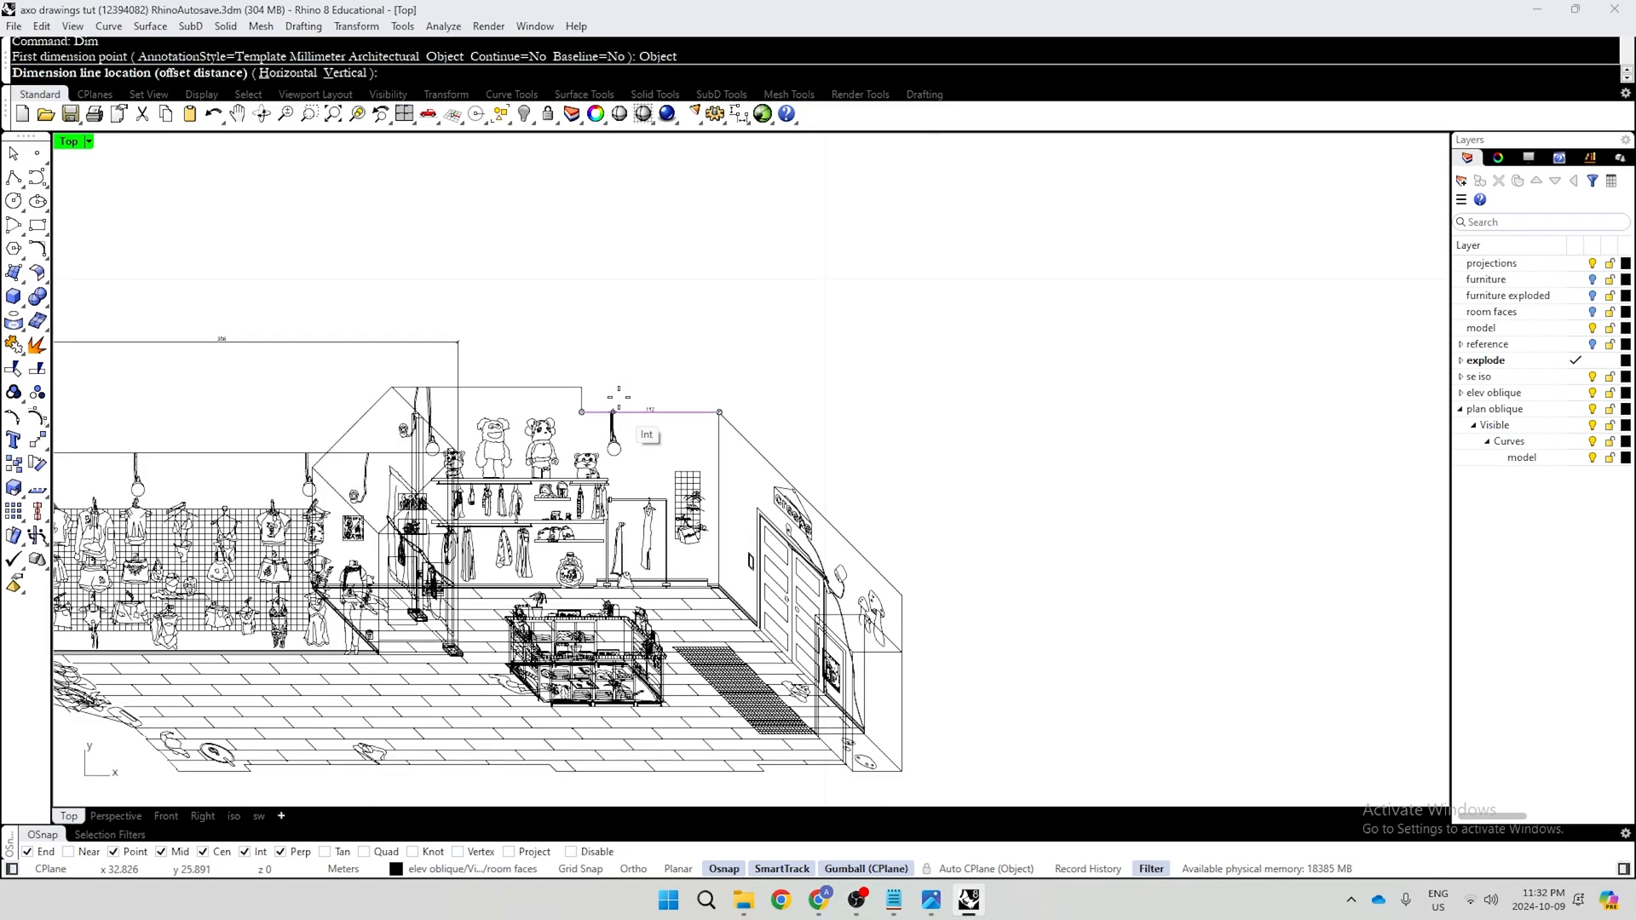
pyautogui.click(462, 341)
pyautogui.press('Escape')
pyautogui.scroll(8, 588, 388)
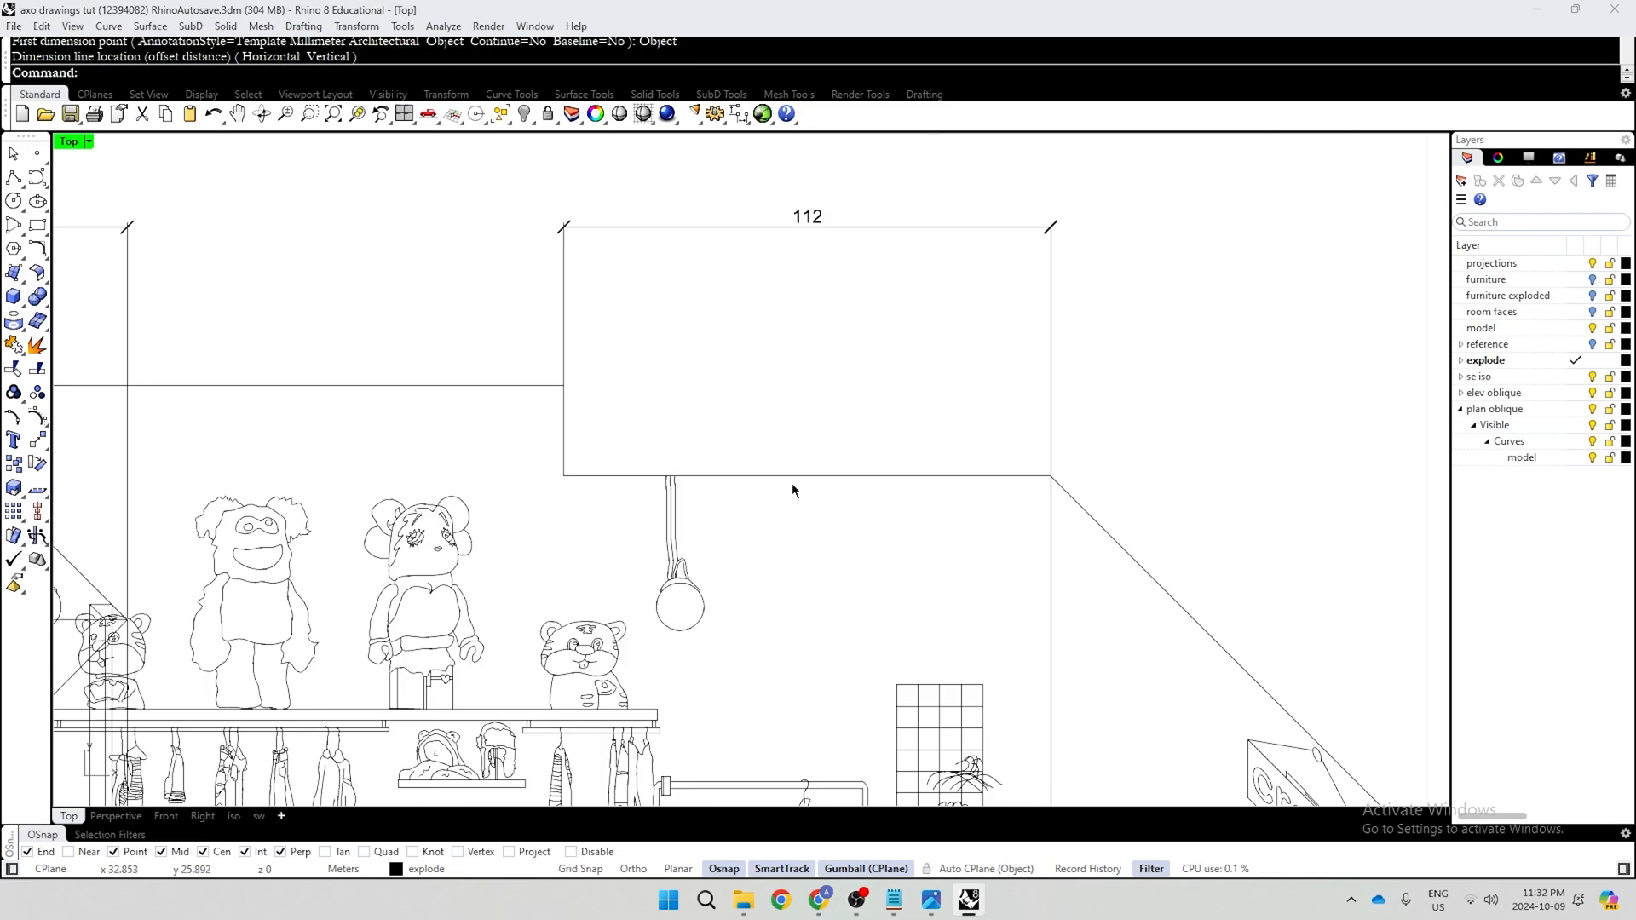
pyautogui.click(1097, 528)
pyautogui.click(1193, 406)
pyautogui.scroll(-20, 1188, 382)
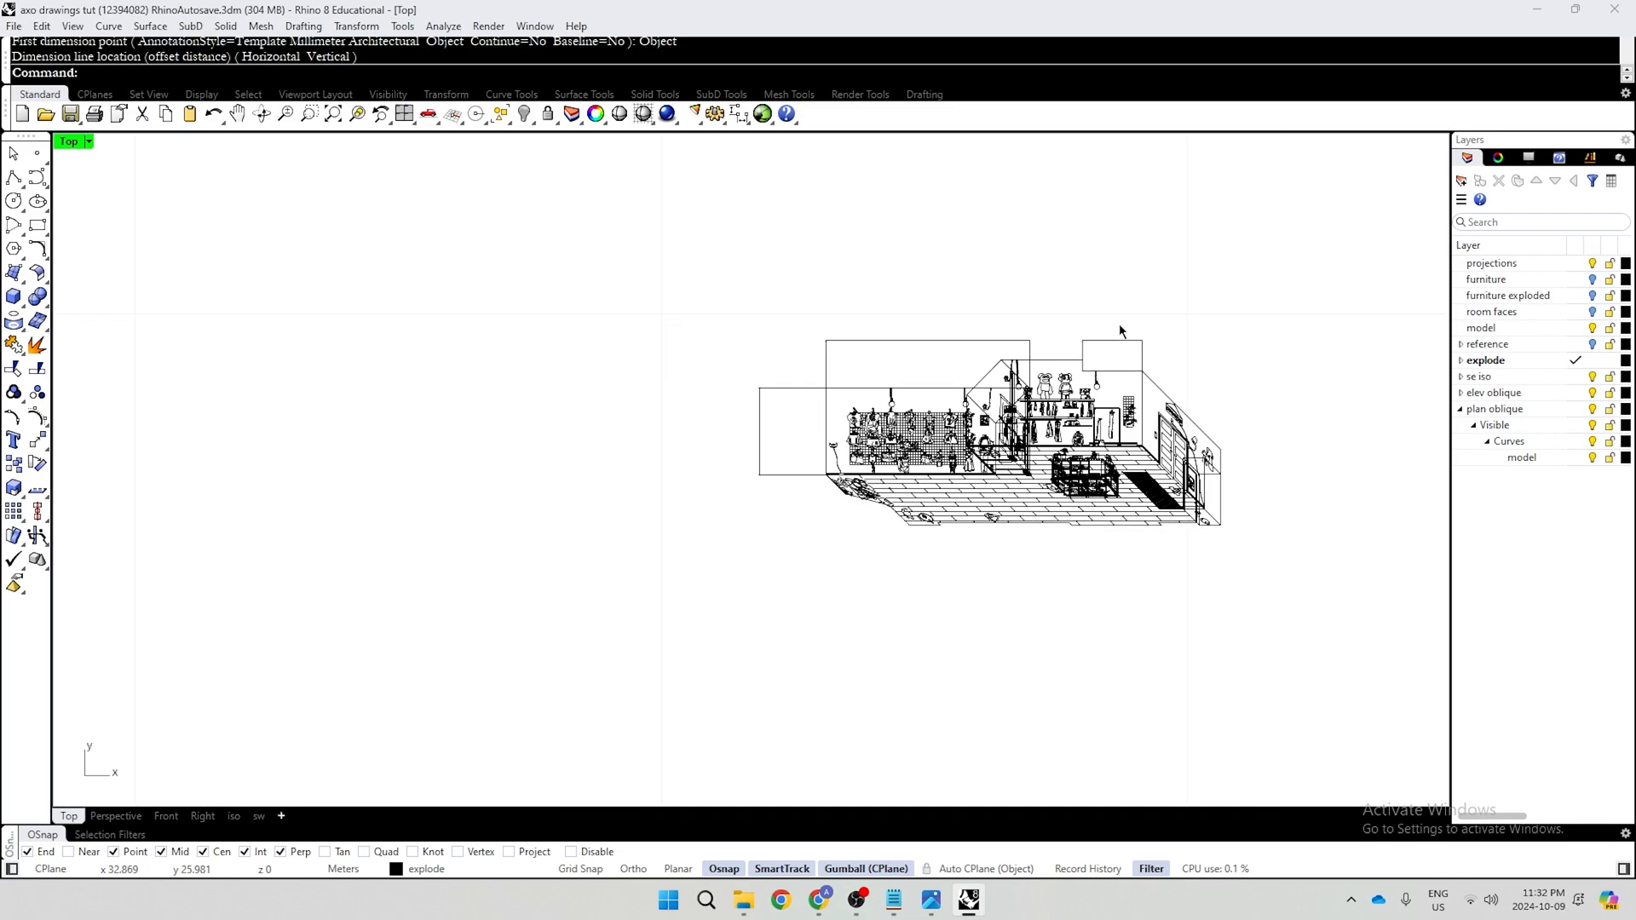
pyautogui.scroll(8, 1119, 330)
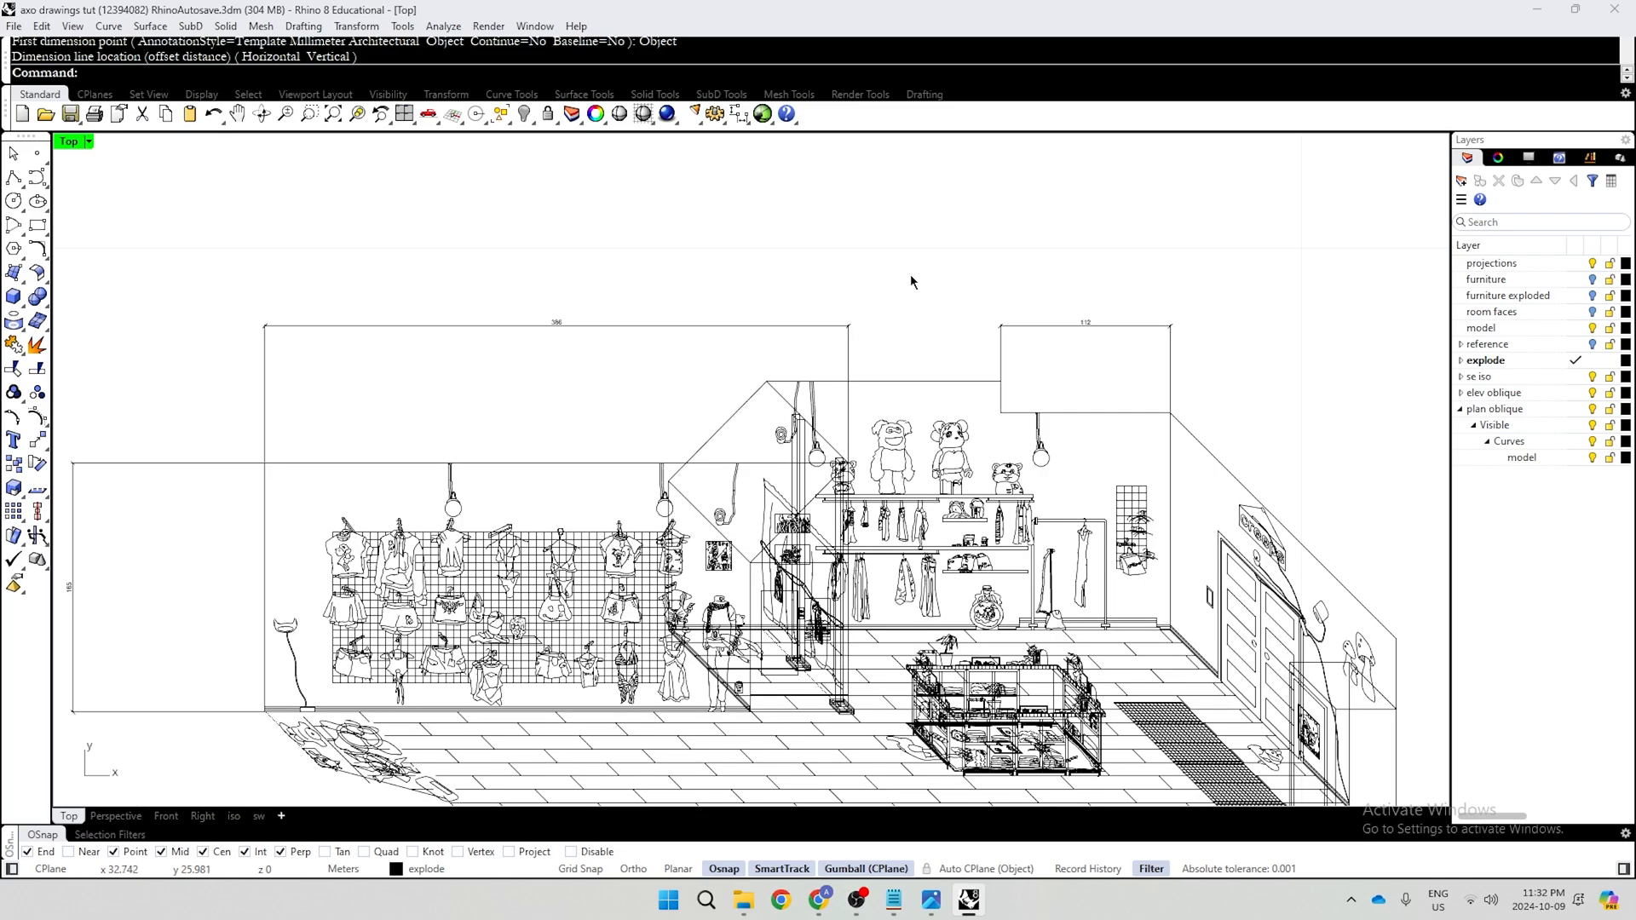
pyautogui.scroll(-10, 903, 275)
pyautogui.scroll(7, 899, 266)
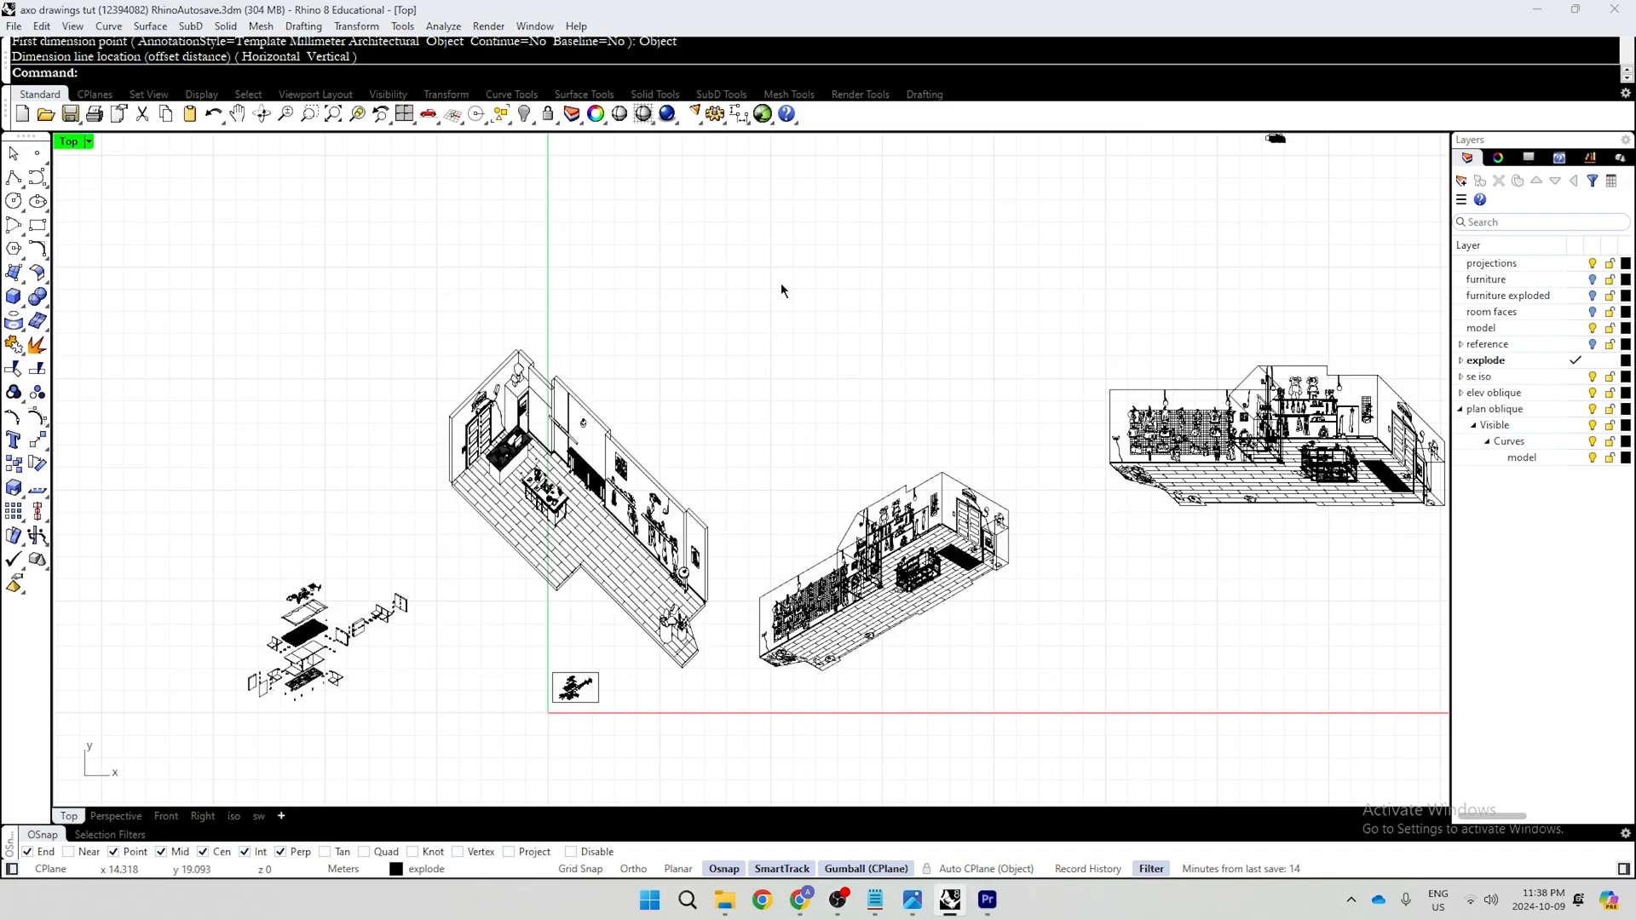
pyautogui.click(14, 153)
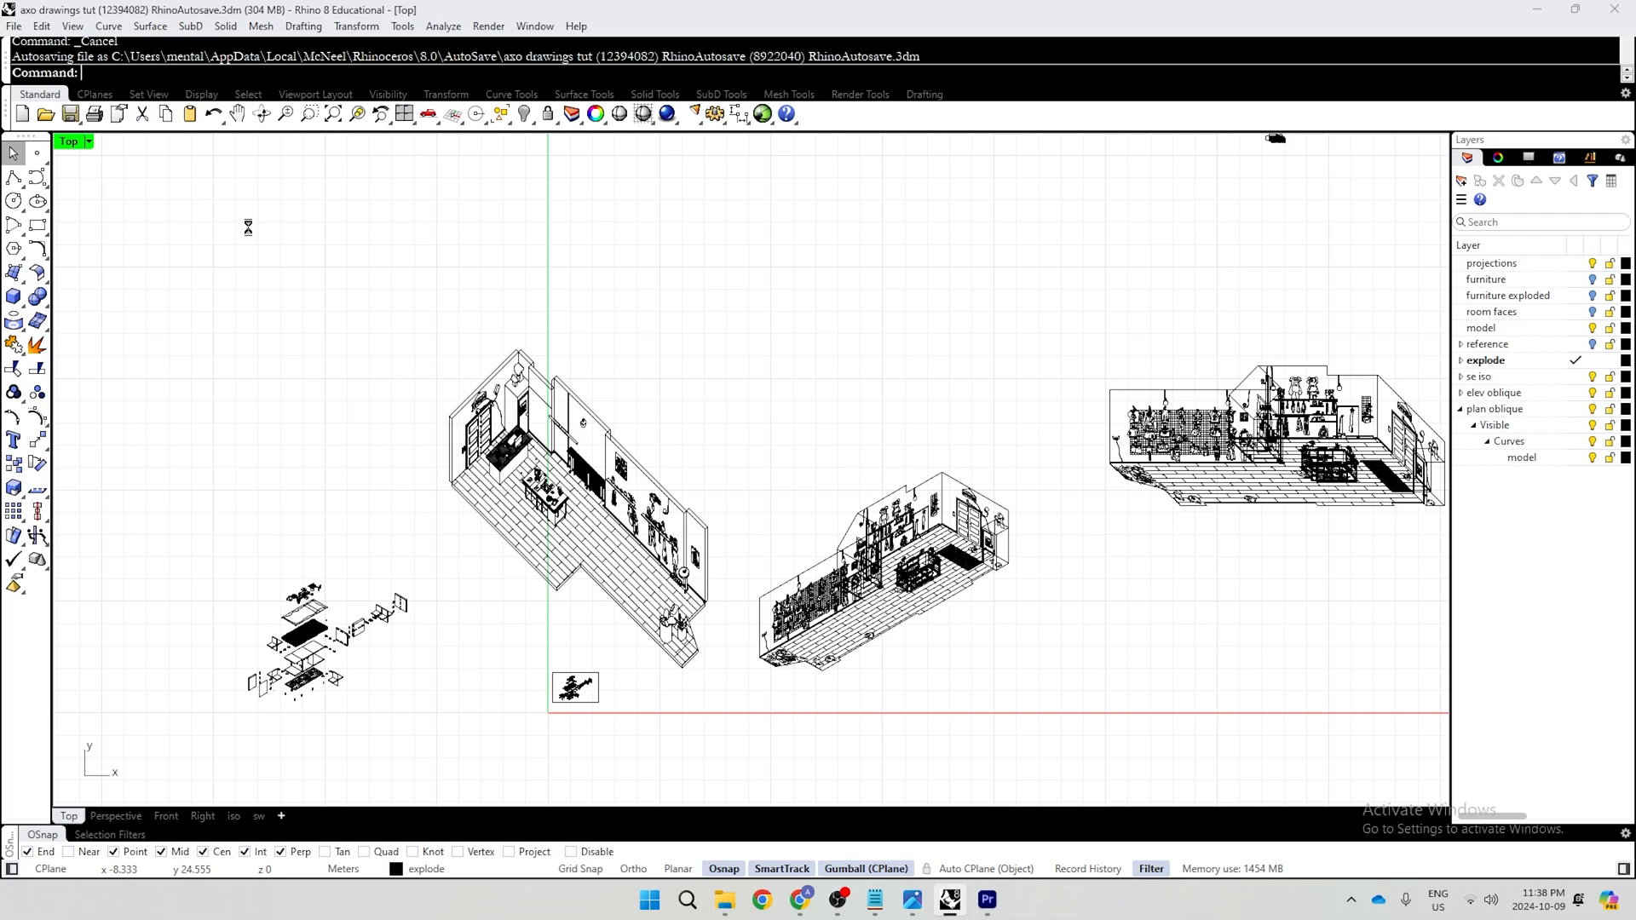
pyautogui.scroll(-3, 750, 409)
pyautogui.scroll(5, 876, 294)
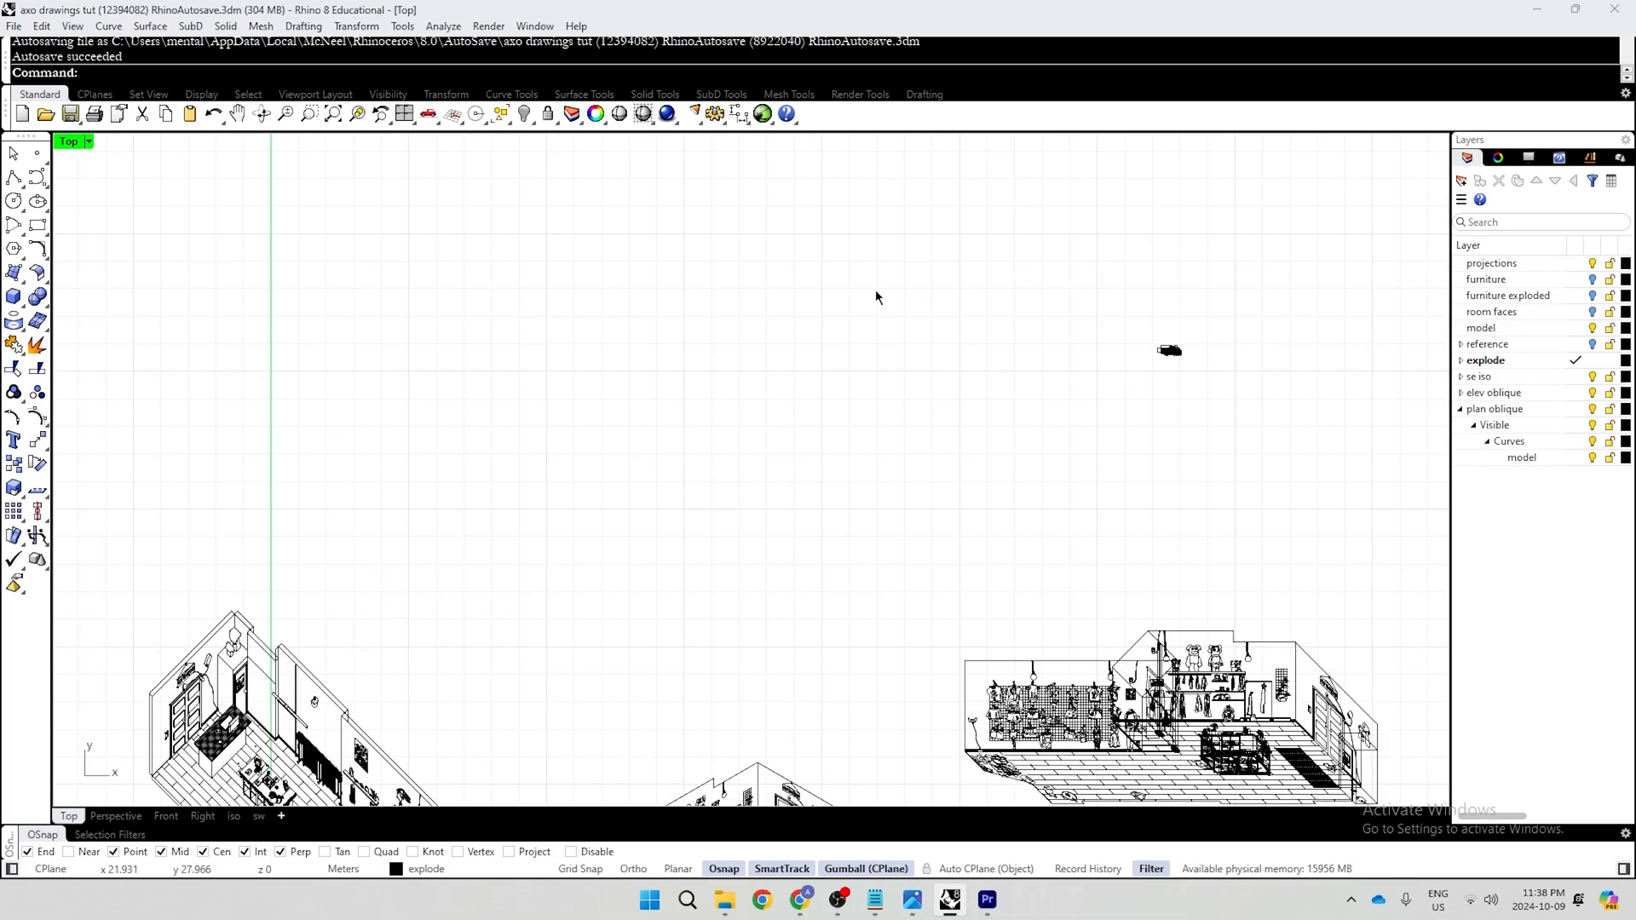
pyautogui.scroll(-3, 876, 297)
pyautogui.click(987, 900)
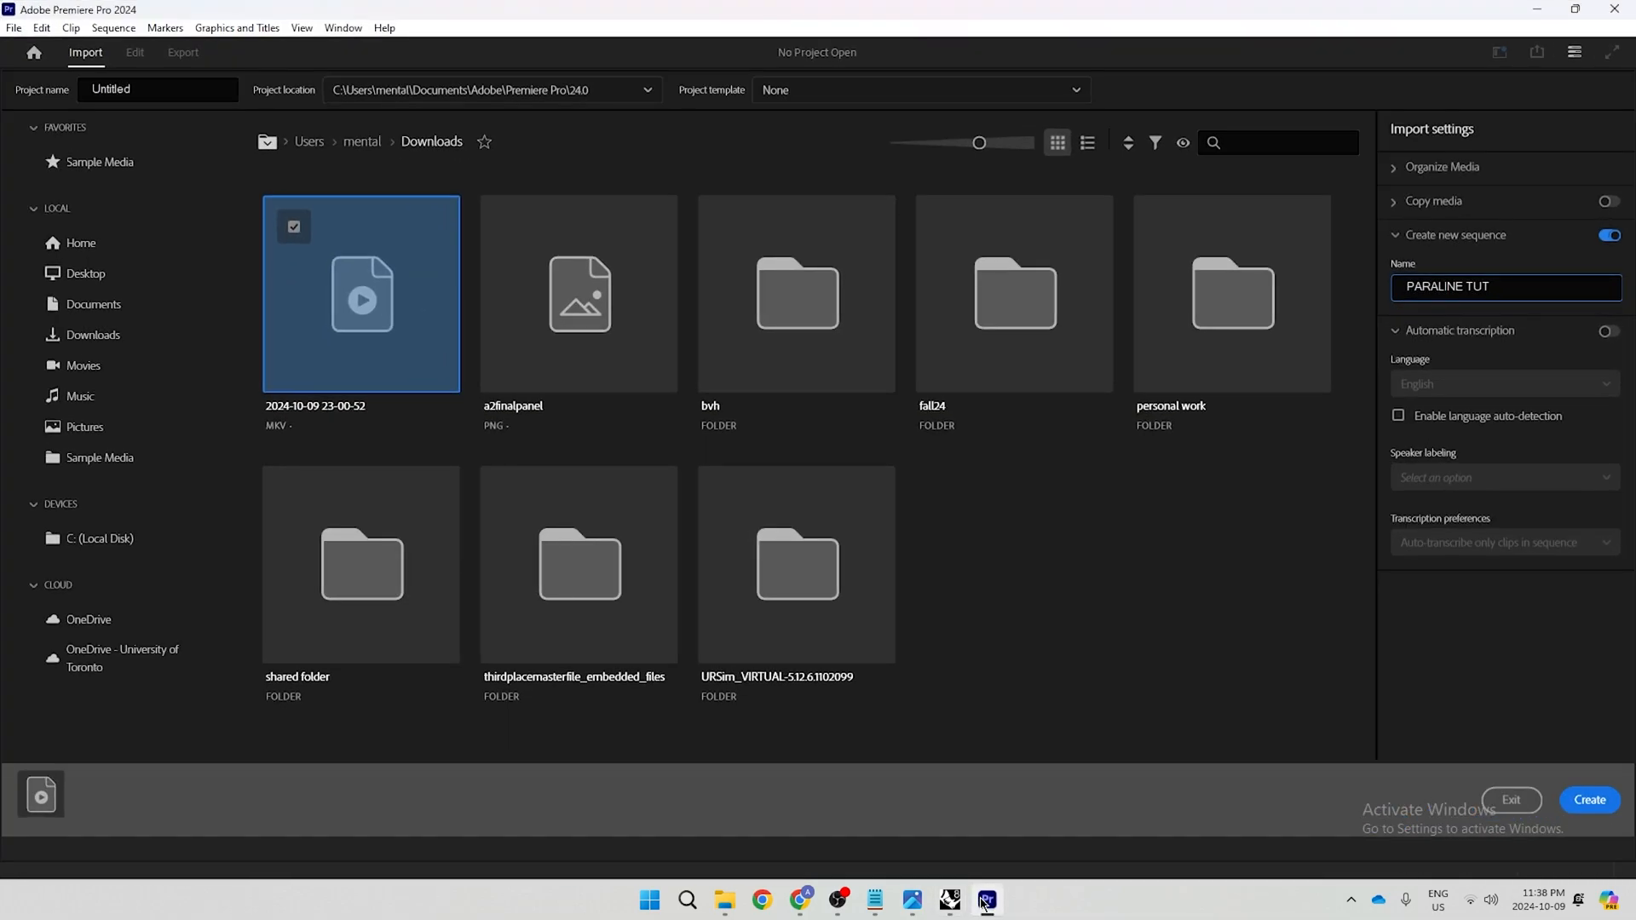
# Bring up paraline macros.txt in Notepad and look over its Elevation Oblique, Plan Oblique and Isometric macros
pyautogui.click(985, 905)
pyautogui.scroll(7, 993, 458)
pyautogui.scroll(-5, 992, 446)
pyautogui.click(994, 445)
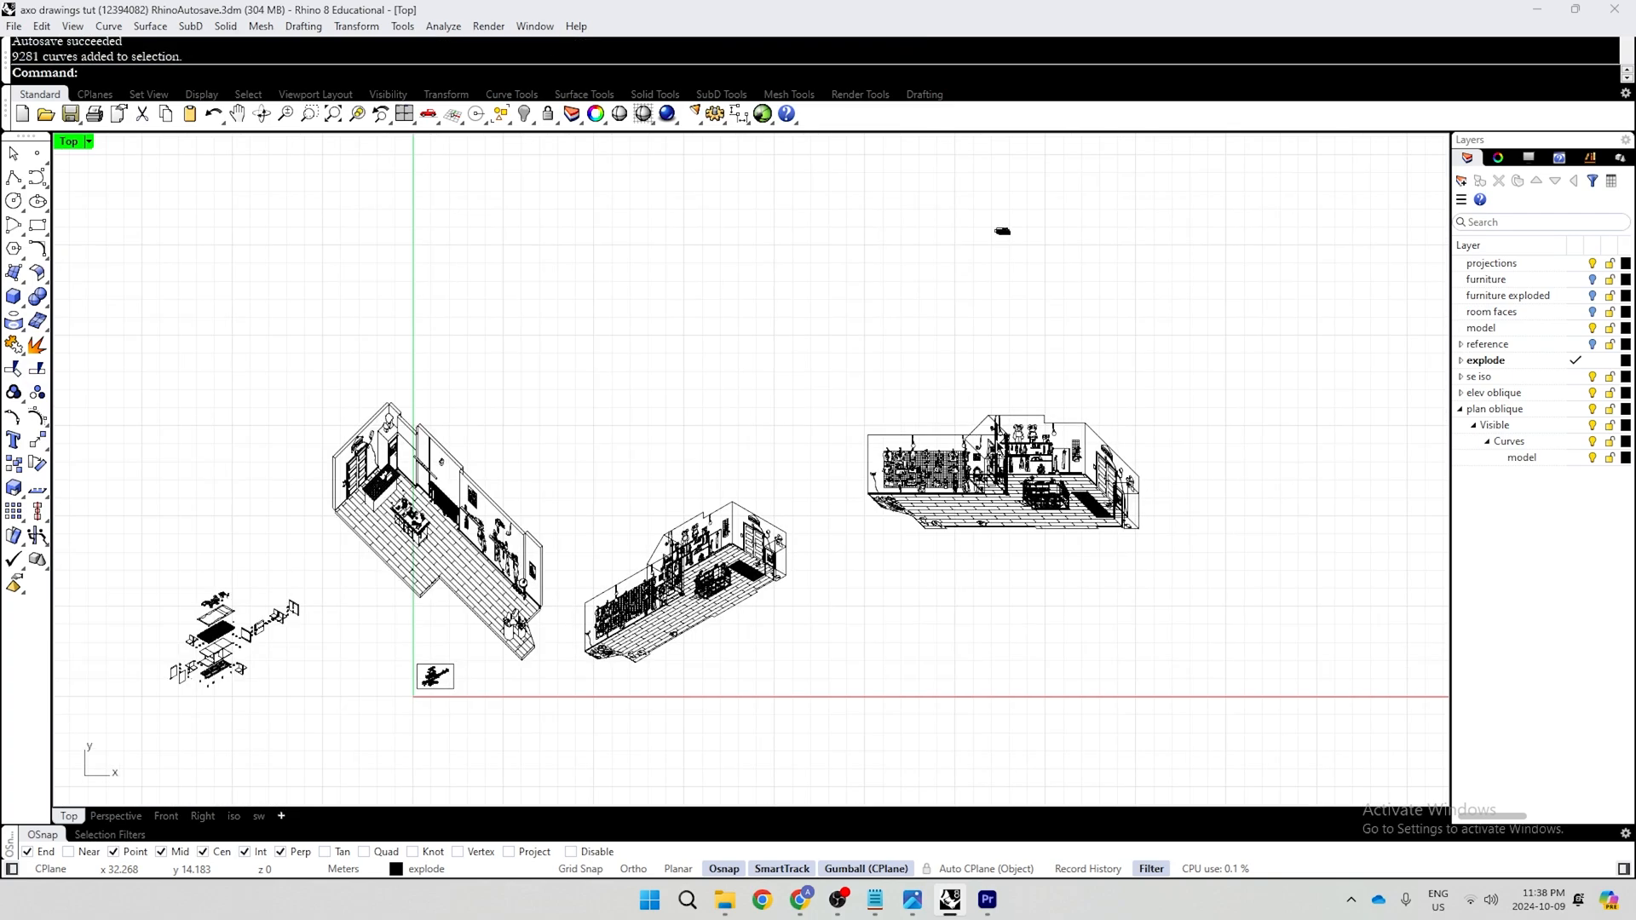
pyautogui.click(923, 721)
pyautogui.click(880, 905)
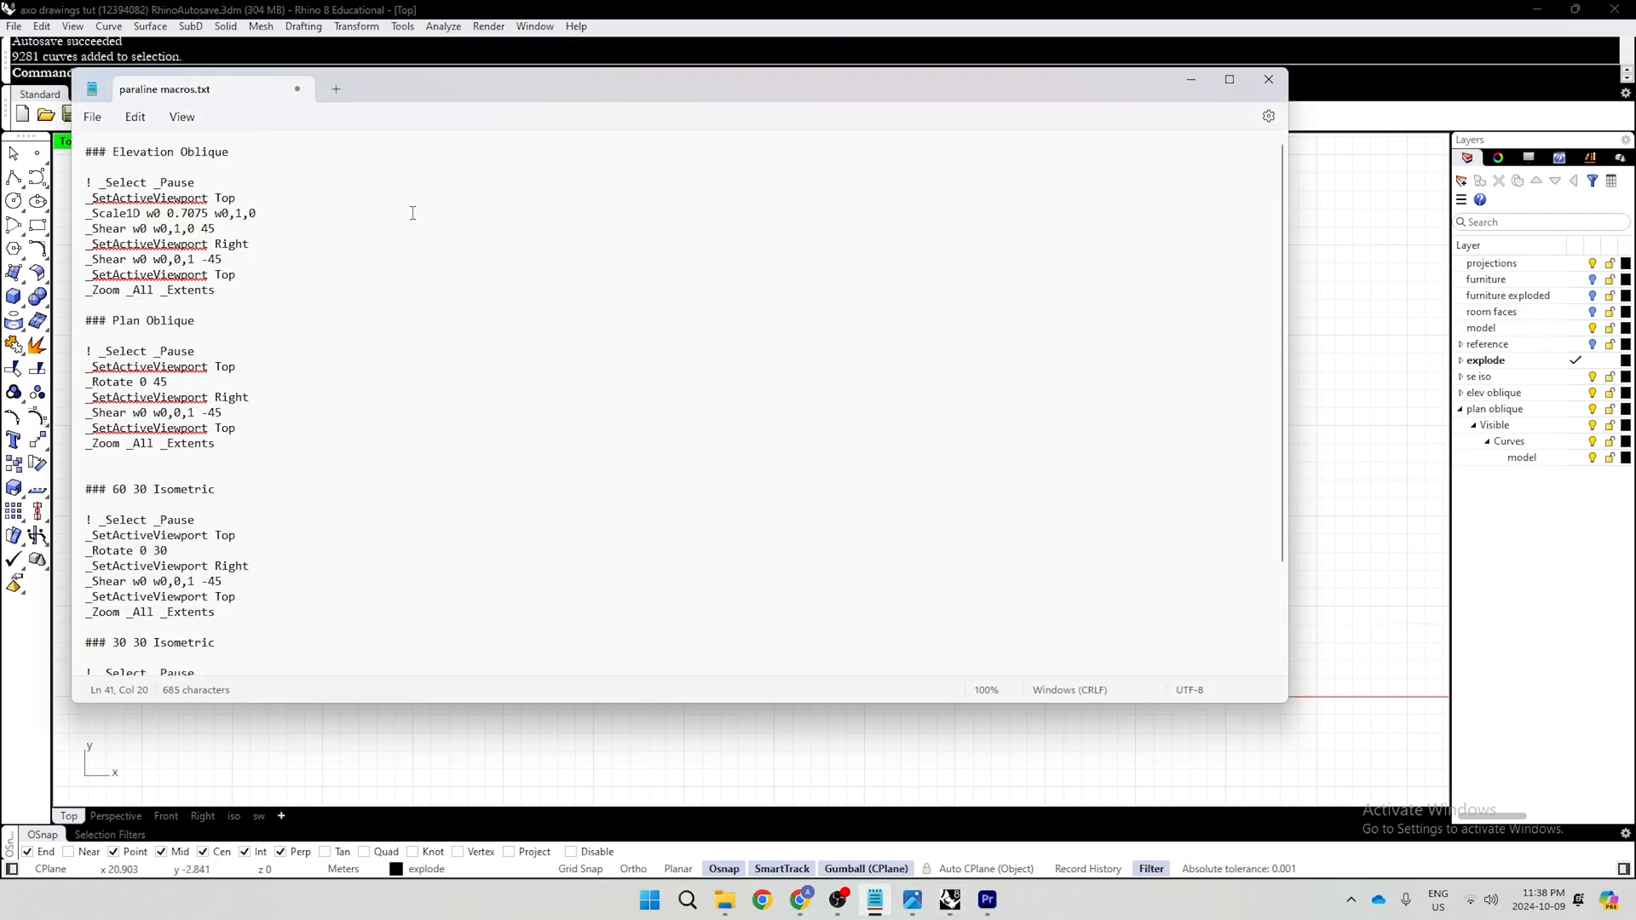
pyautogui.moveTo(415, 85); pyautogui.dragTo(489, 130)
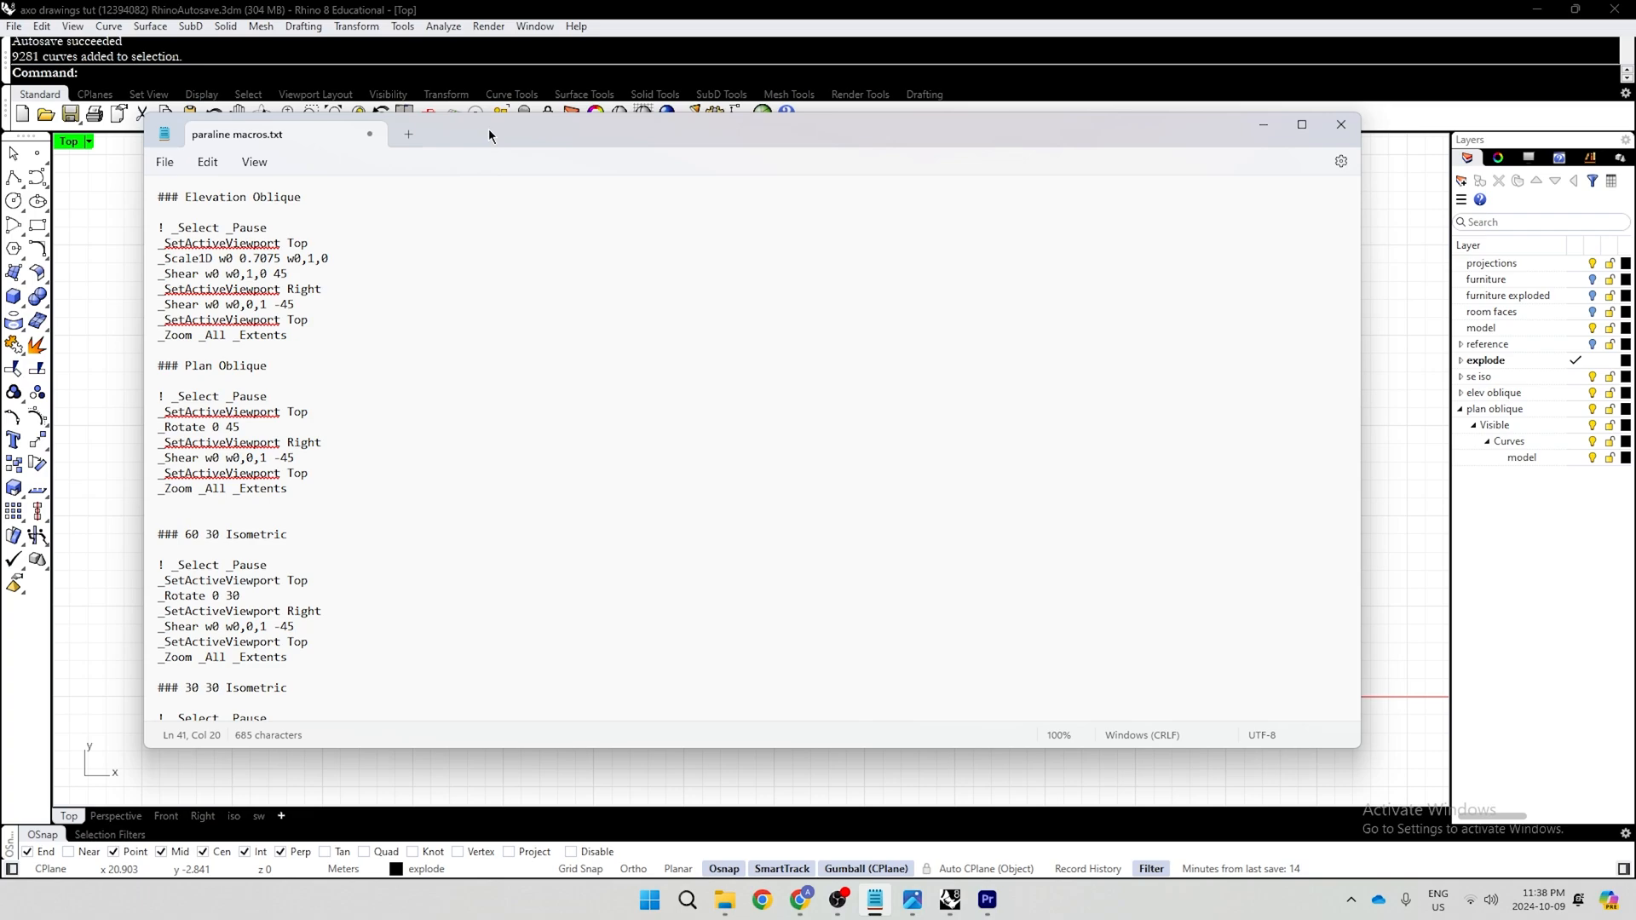
pyautogui.click(309, 350)
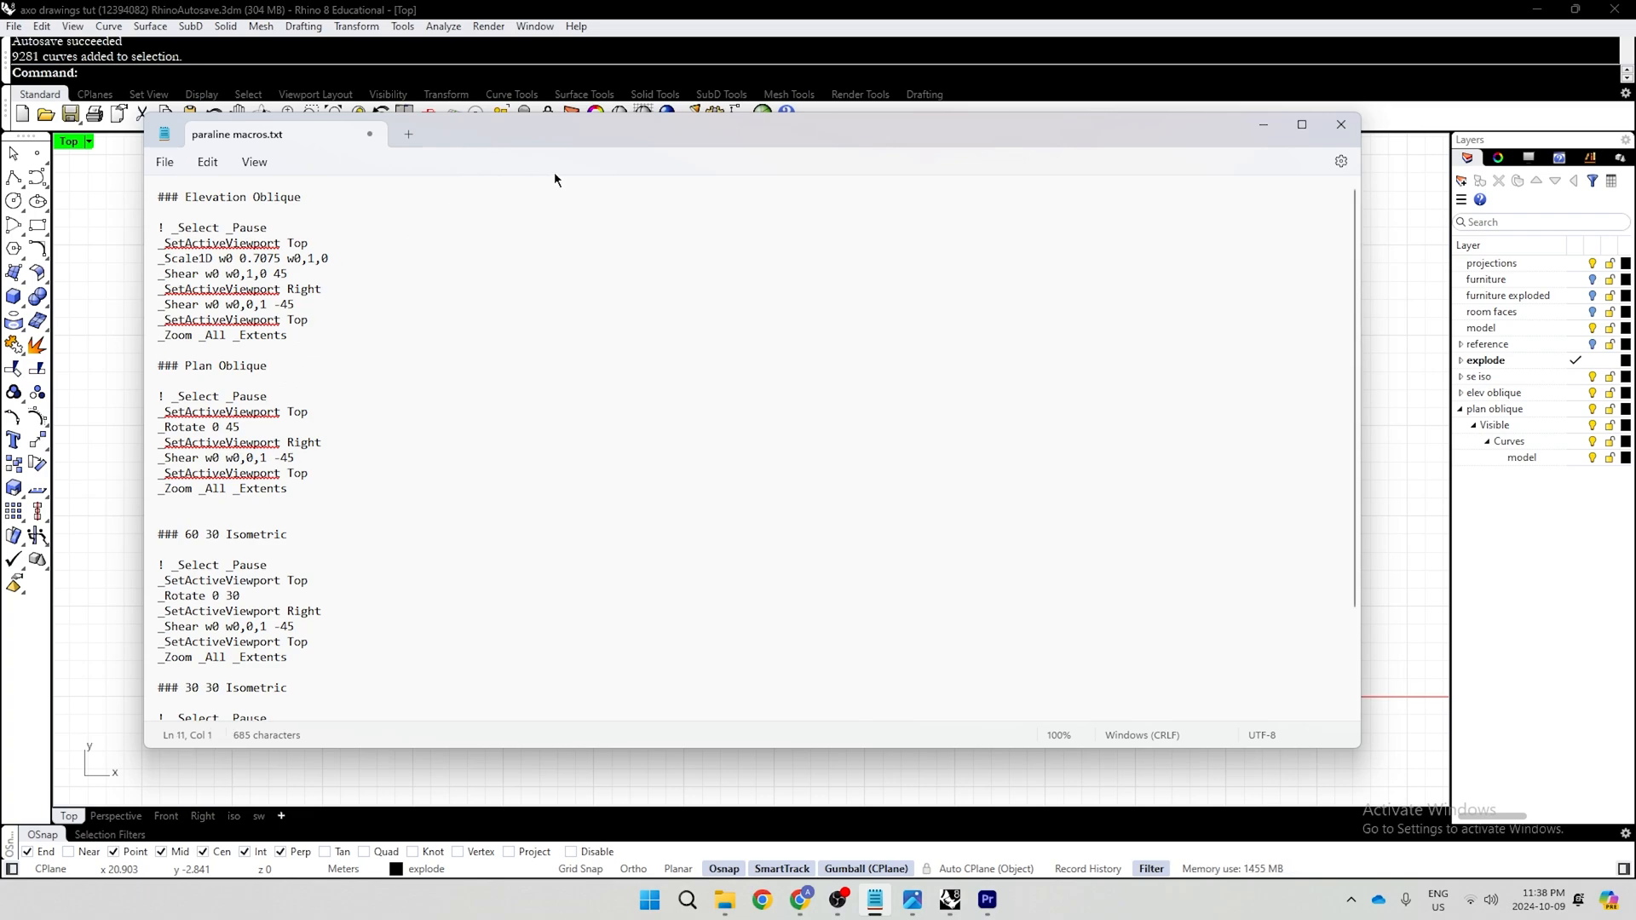
pyautogui.moveTo(655, 130); pyautogui.dragTo(603, 233)
# Switch back to Rhino and hide all the existing drawings and dimensions
pyautogui.click(801, 183)
pyautogui.scroll(-2, 856, 362)
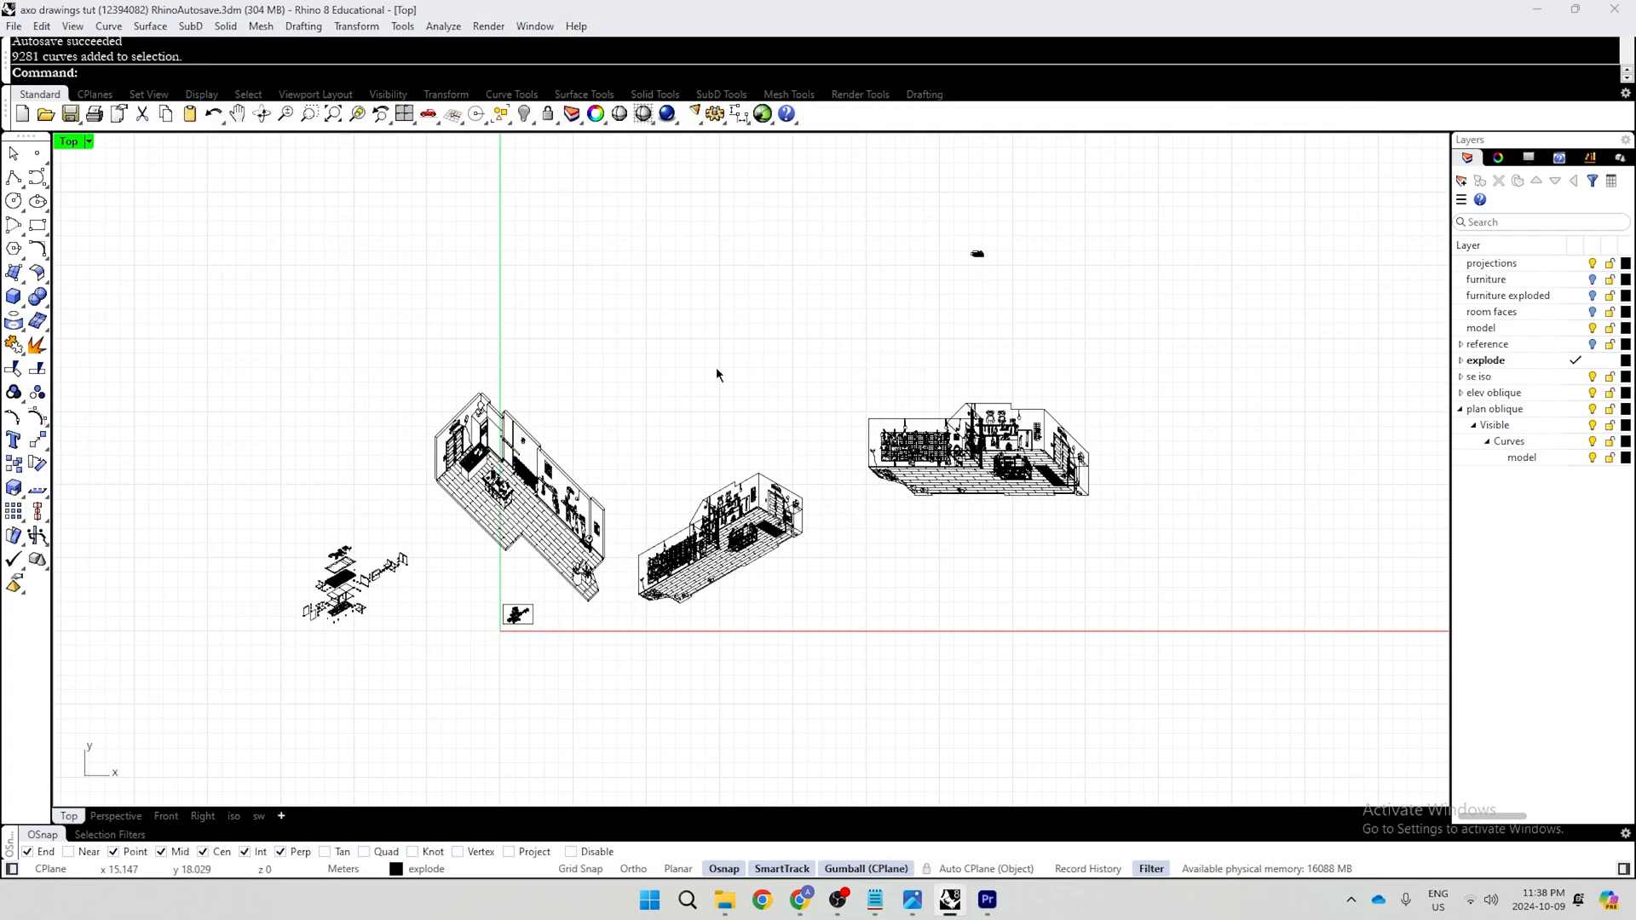
pyautogui.scroll(4, 716, 367)
pyautogui.scroll(-2, 617, 274)
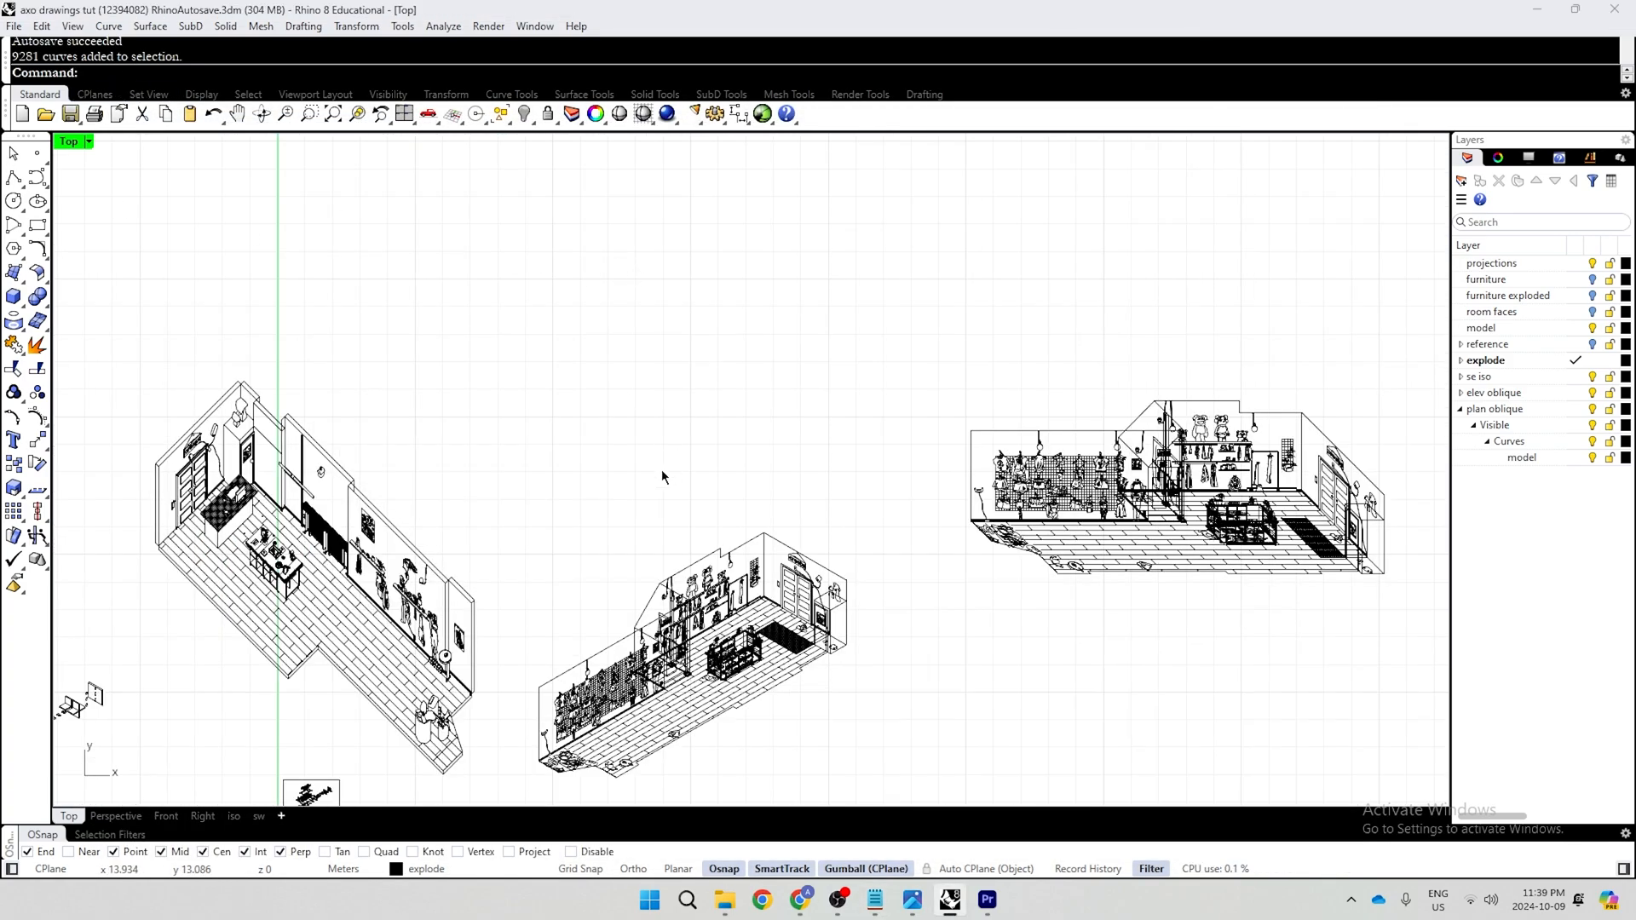
pyautogui.hotkey('alt', 'Tab')
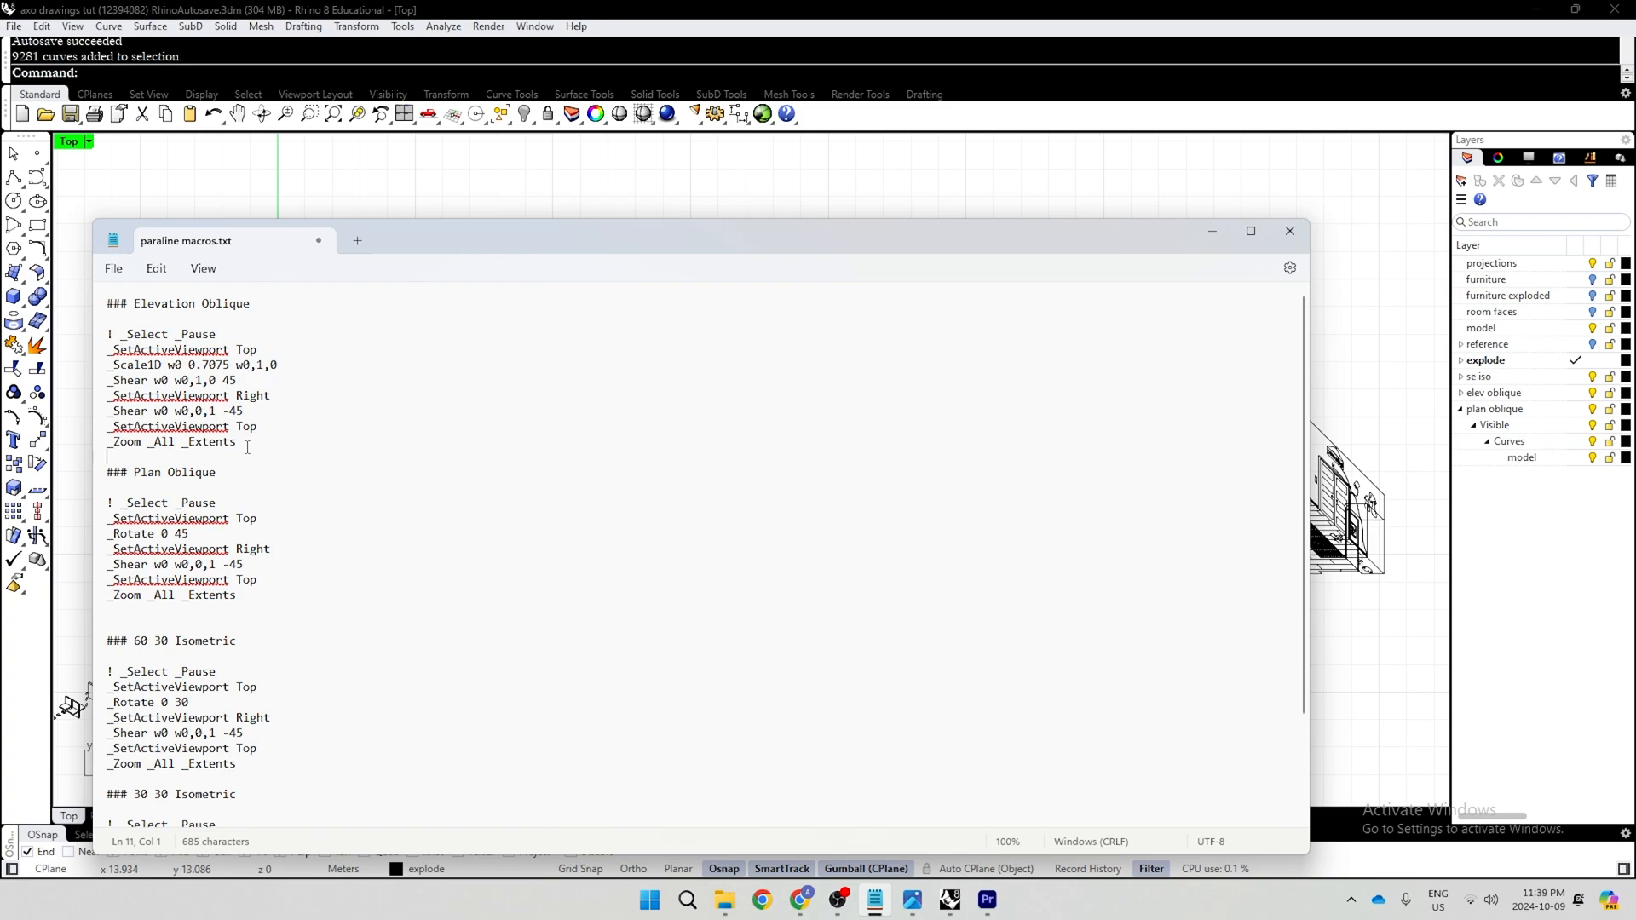
pyautogui.click(419, 213)
pyautogui.scroll(-2, 811, 358)
pyautogui.hotkey('ctrl', 'a')
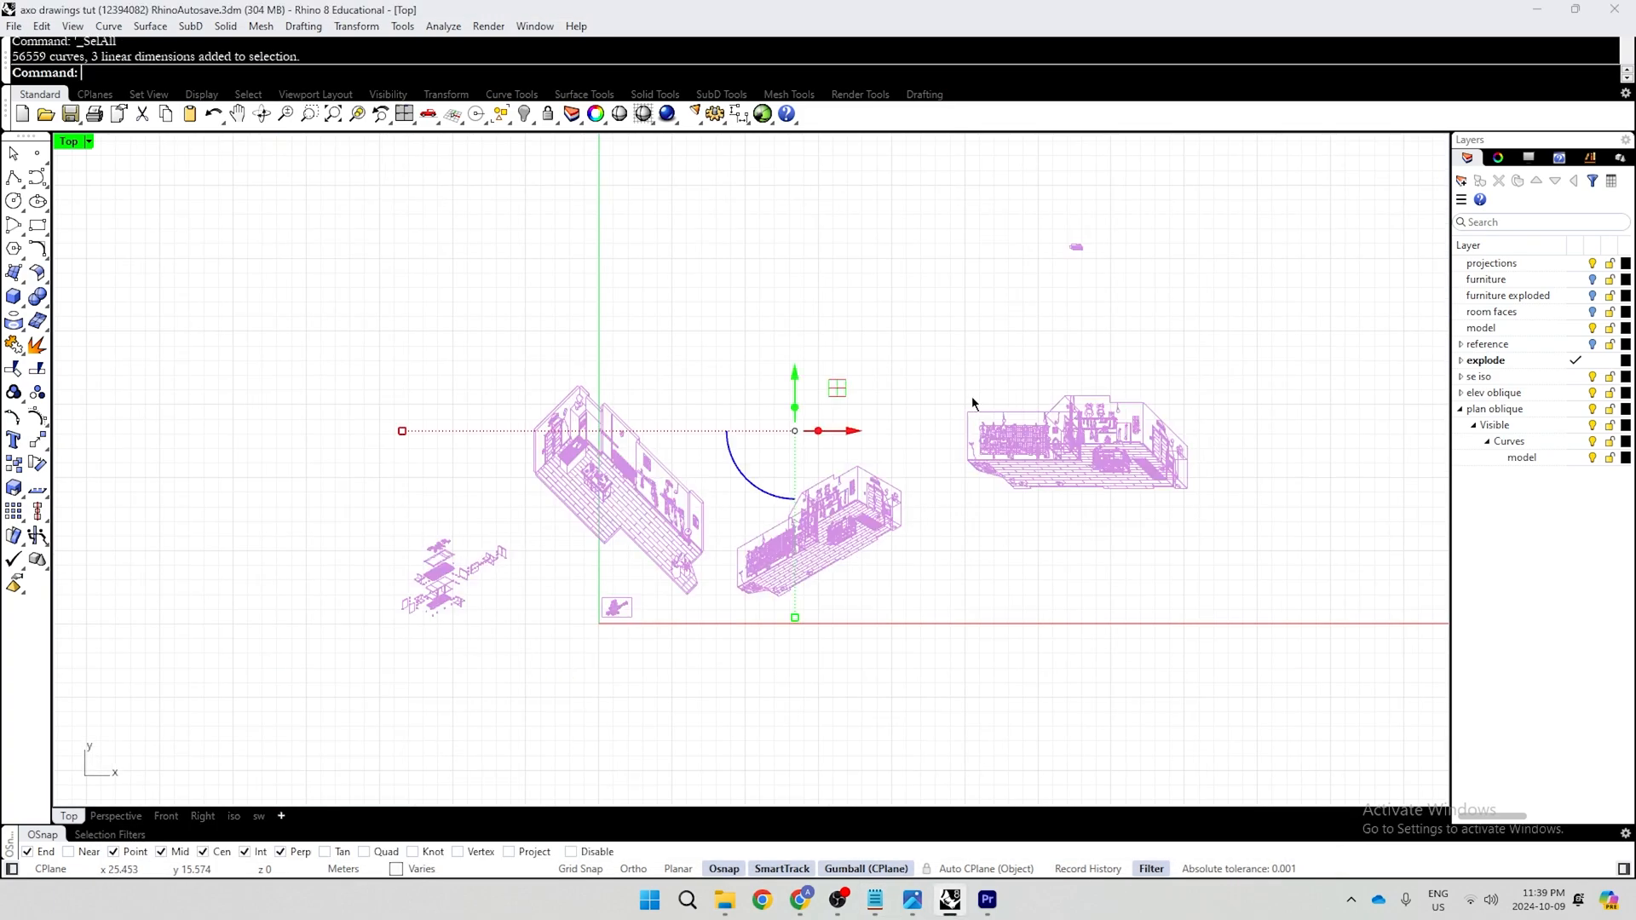
pyautogui.hotkey('ctrl', 'h')
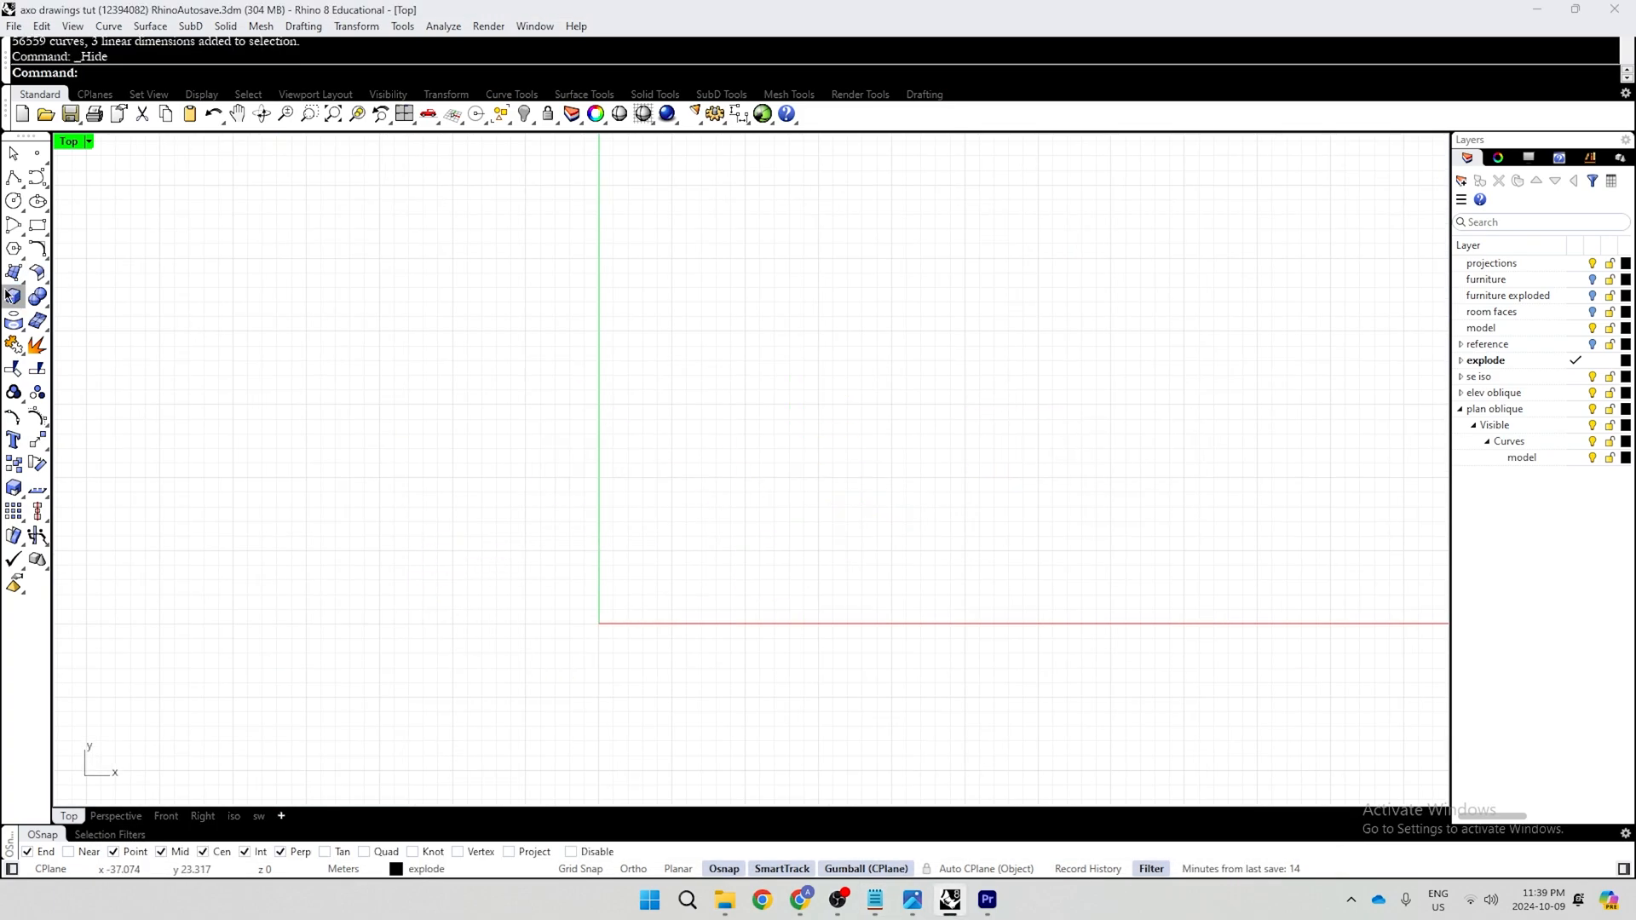
# Create a cube with 1 m sides, placing its first base corner at the origin
pyautogui.click(8, 295)
pyautogui.scroll(3, 679, 591)
pyautogui.write('0-')
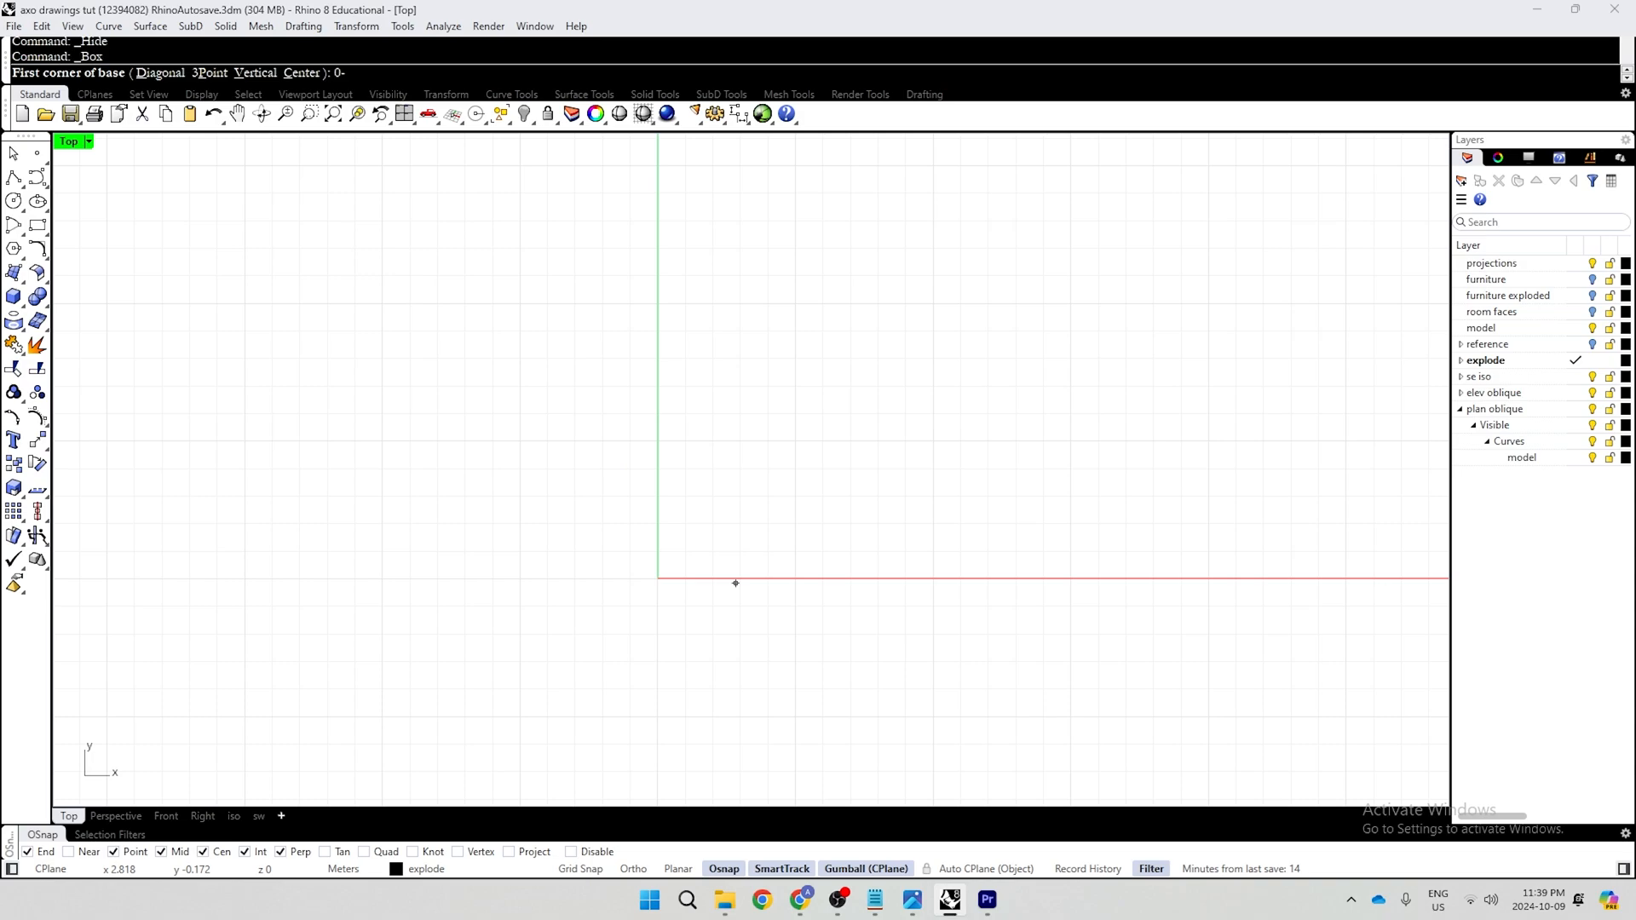
pyautogui.press('BackSpace')
pyautogui.press('Return')
pyautogui.write('1')
pyautogui.press('Return')
pyautogui.press('Return')
pyautogui.press('Return')
pyautogui.moveTo(743, 520); pyautogui.dragTo(611, 649)
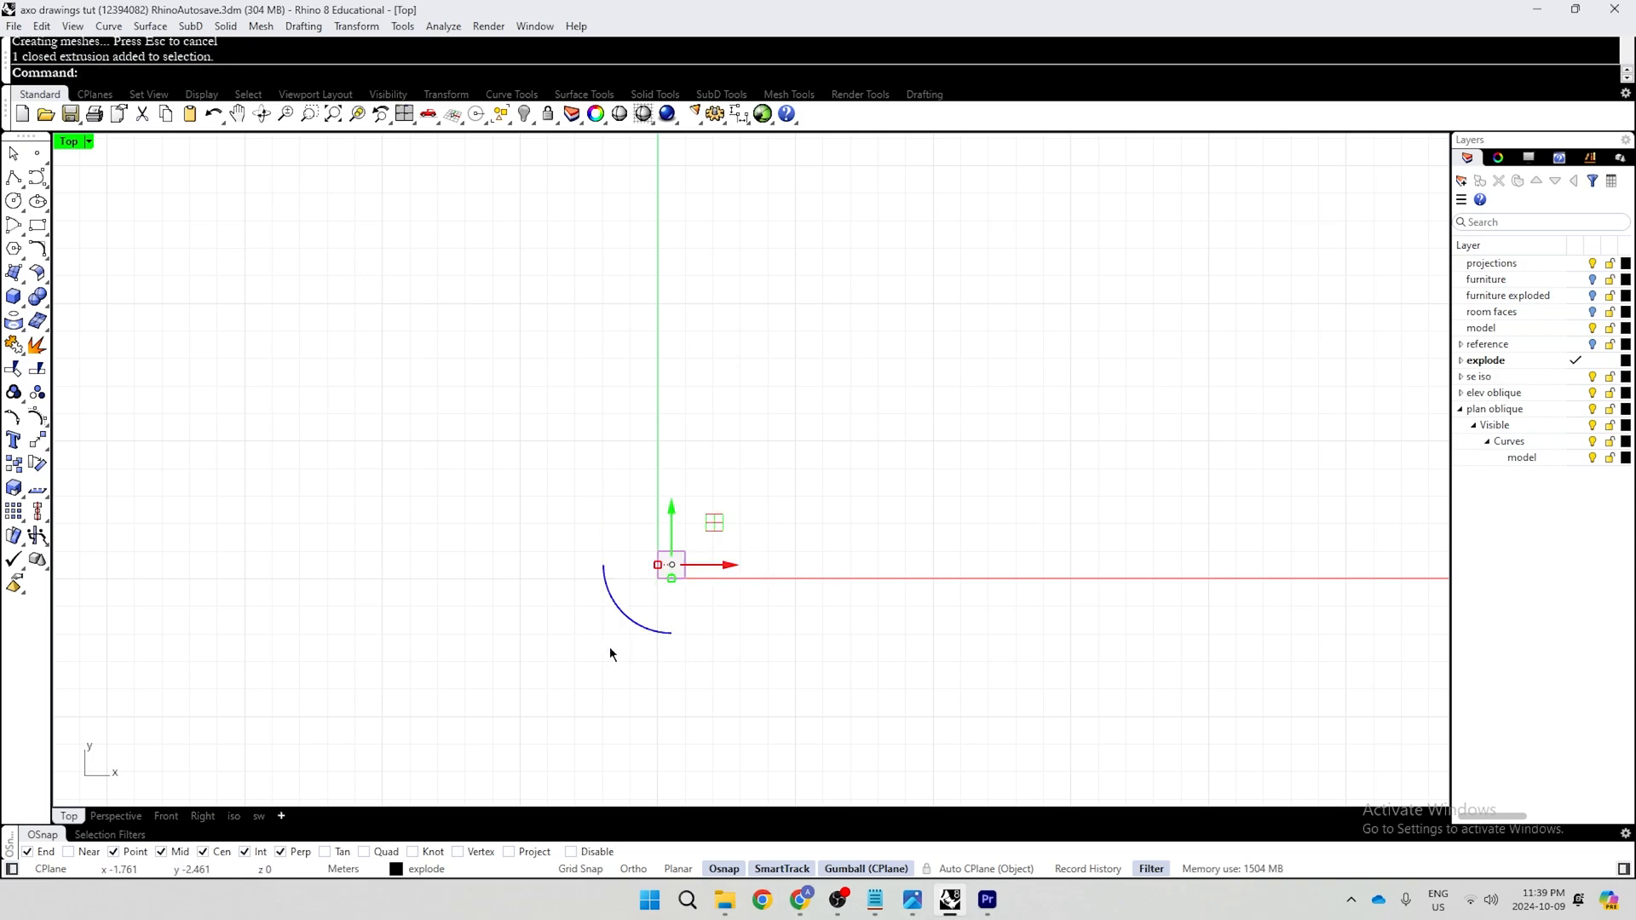
pyautogui.write('zs')
pyautogui.press('Return')
pyautogui.click(1396, 600)
pyautogui.keyDown('ctrl'); pyautogui.keyDown('shift'); pyautogui.moveTo(1151, 604); pyautogui.dragTo(1152, 541, button='right'); pyautogui.keyUp('shift'); pyautogui.keyUp('ctrl')
pyautogui.scroll(-10, 1155, 511)
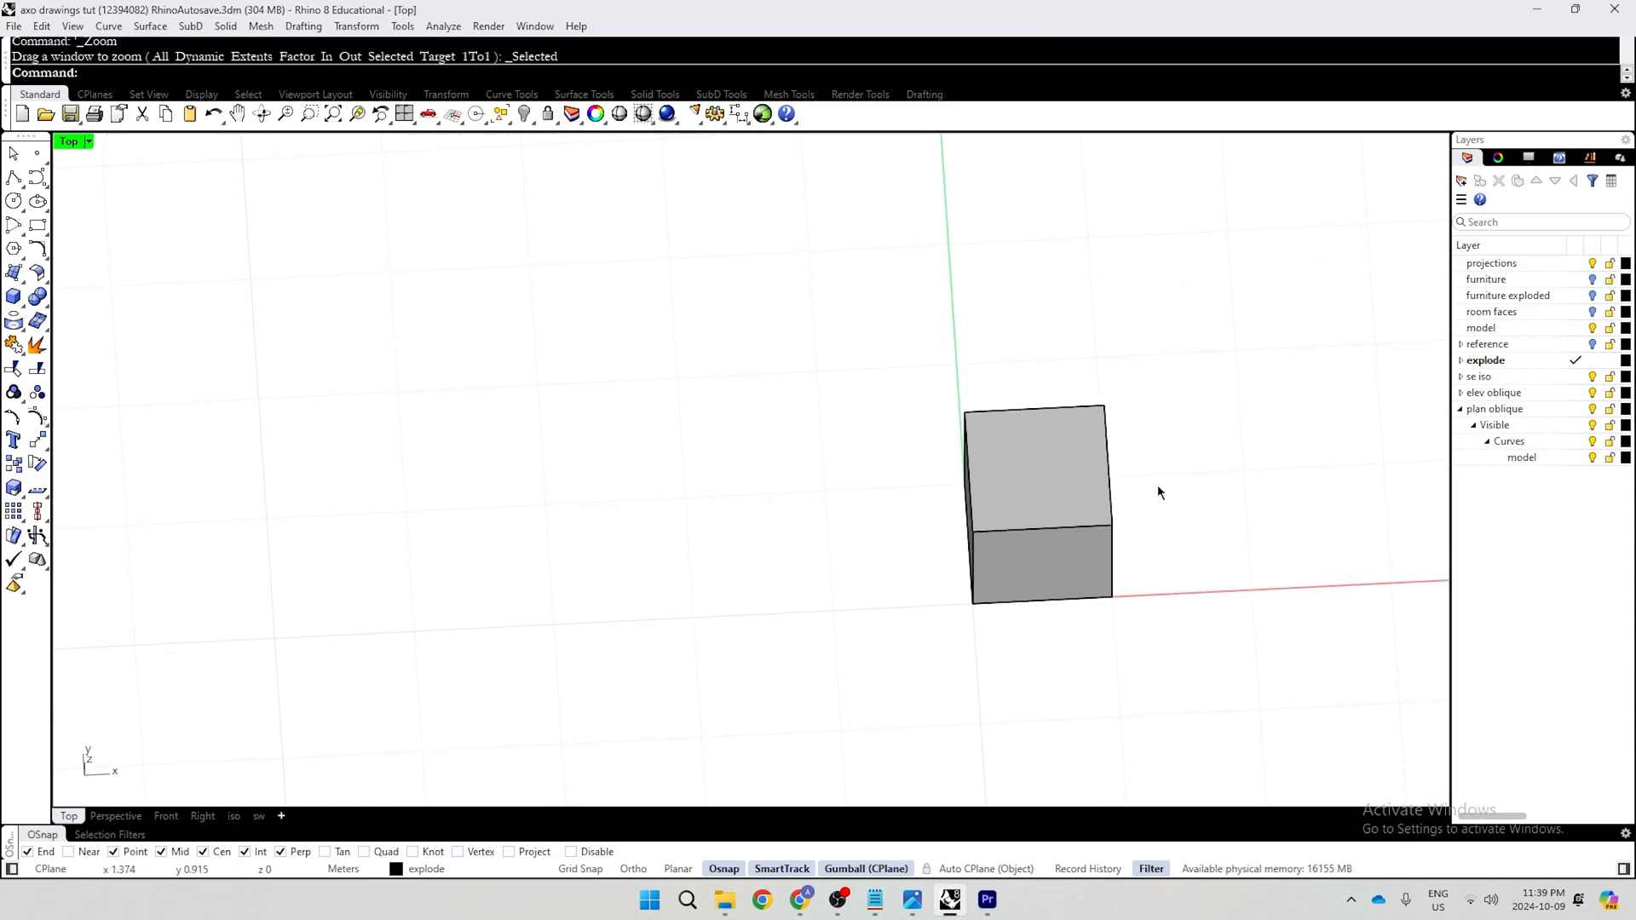
# Copy the Elevation Oblique macro from paraline macros.txt, from ! _Select _Pause through _Zoom _All _Extents
pyautogui.hotkey('alt', 'Tab')
pyautogui.moveTo(545, 231); pyautogui.dragTo(585, 193)
pyautogui.moveTo(276, 404); pyautogui.dragTo(146, 298)
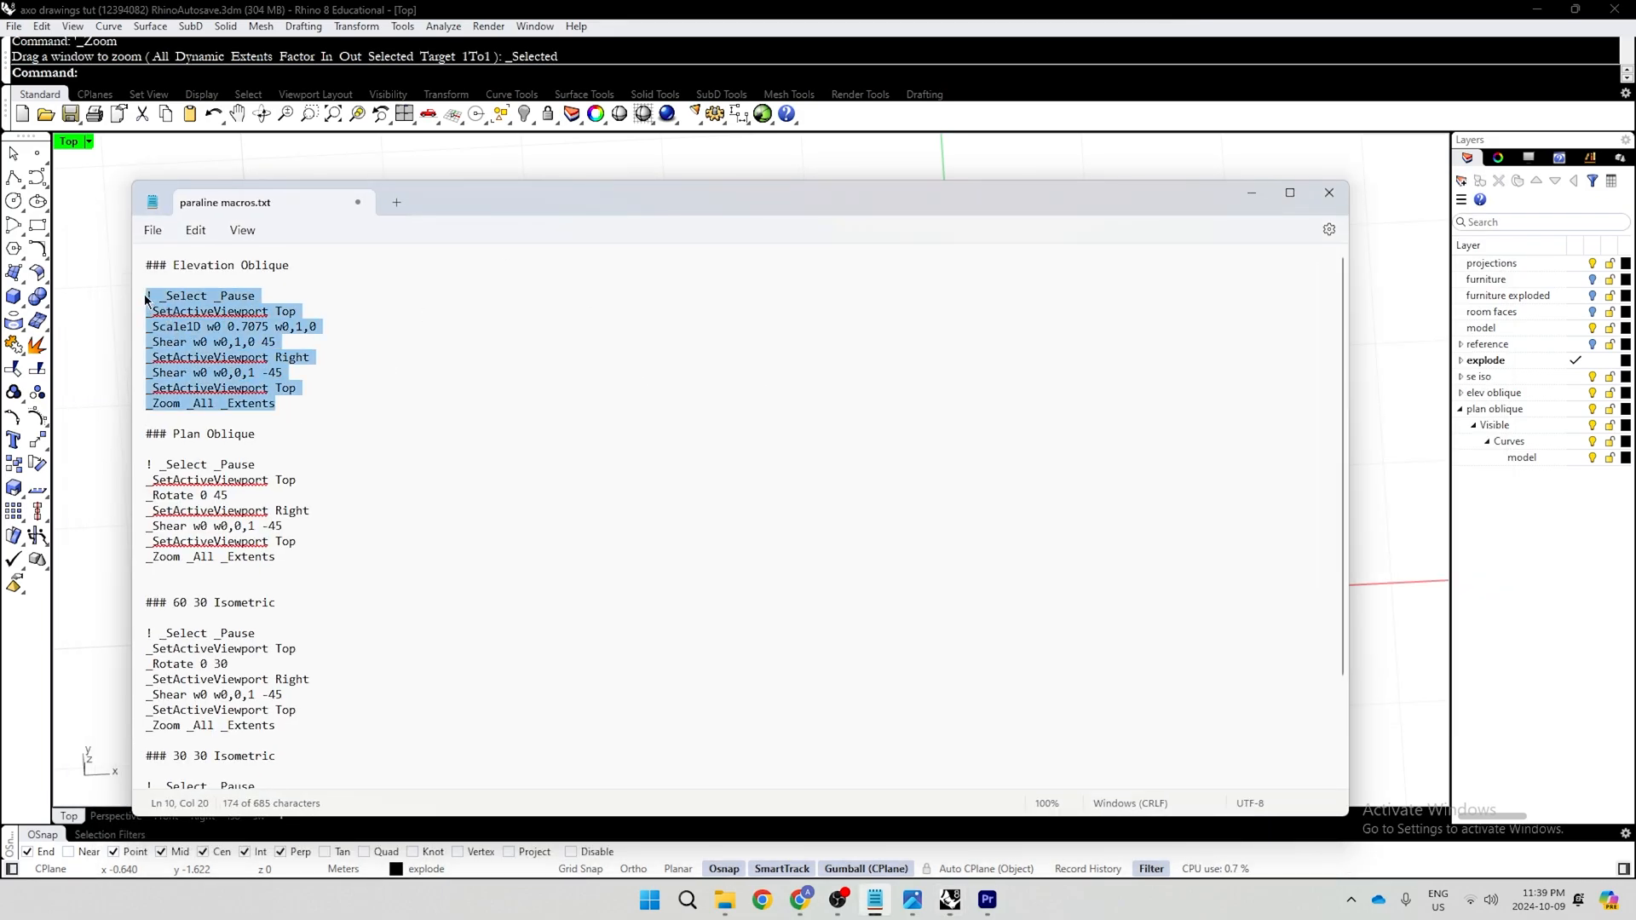
pyautogui.click(533, 386)
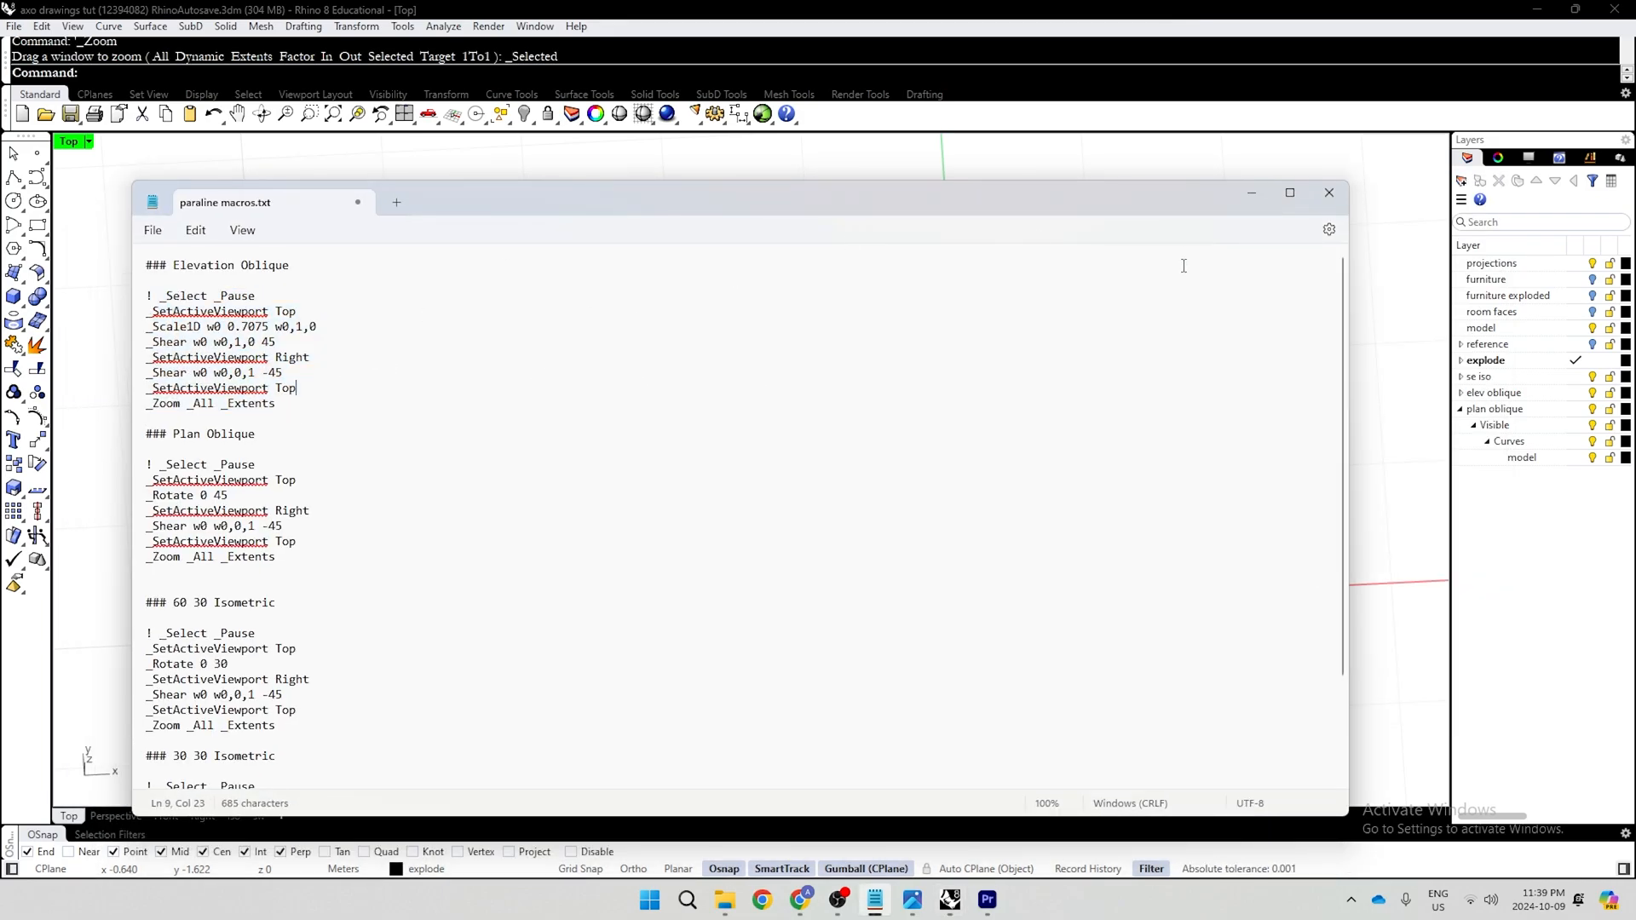
pyautogui.click(1249, 195)
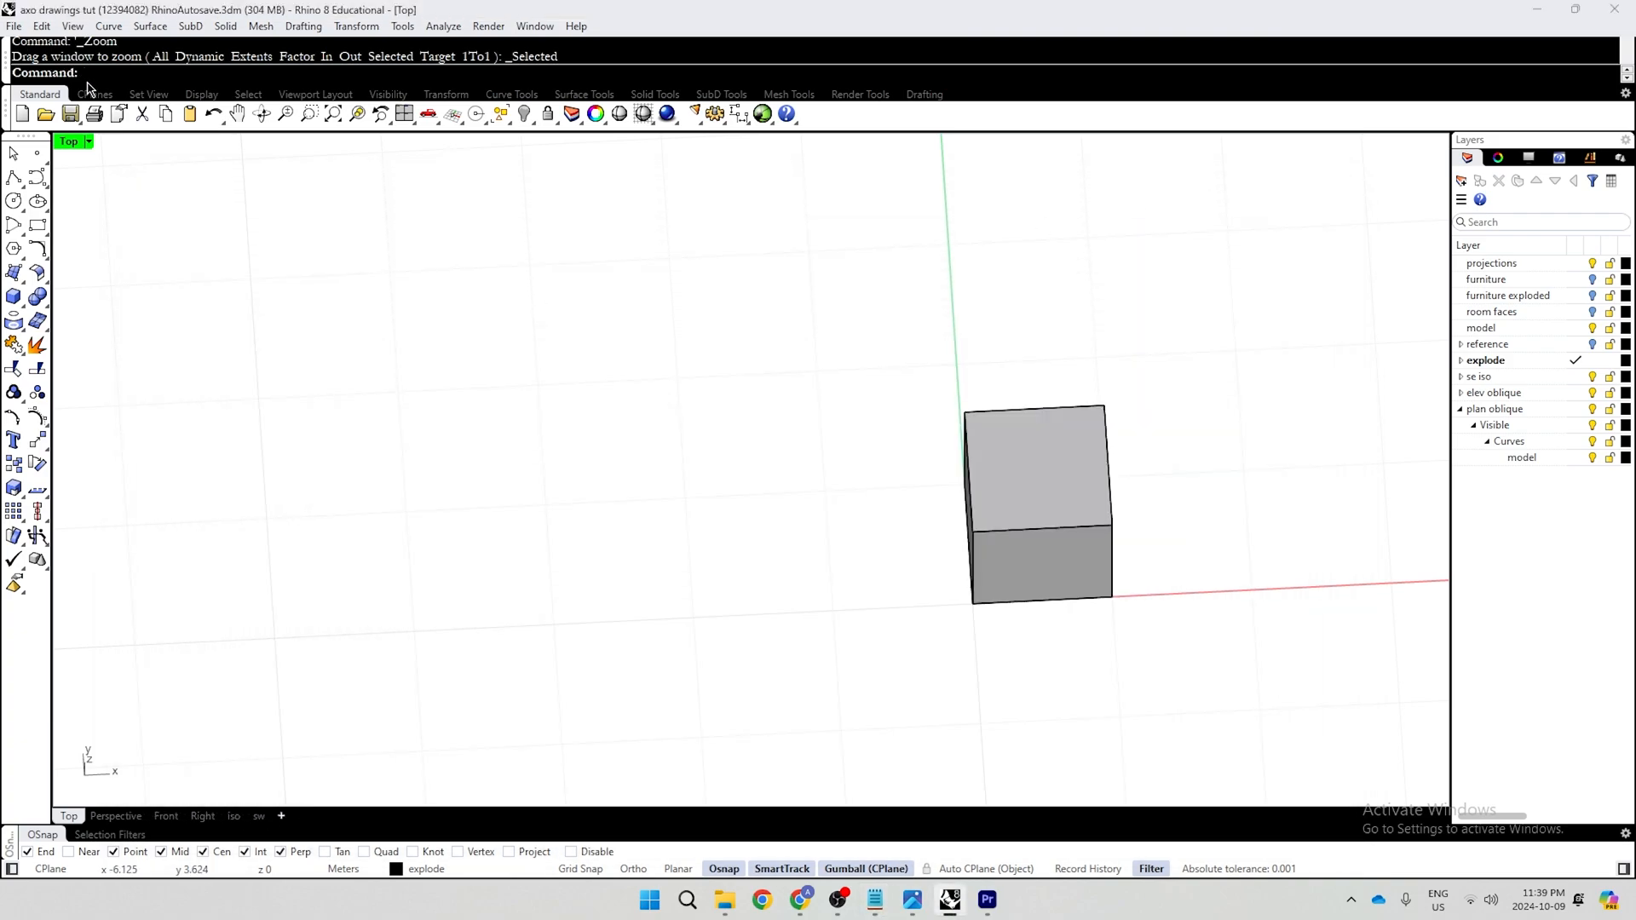
# Run the copied Elevation Oblique macro in Rhino on the cube and view the sheared result in plan
pyautogui.moveTo(88, 88); pyautogui.dragTo(89, 115)
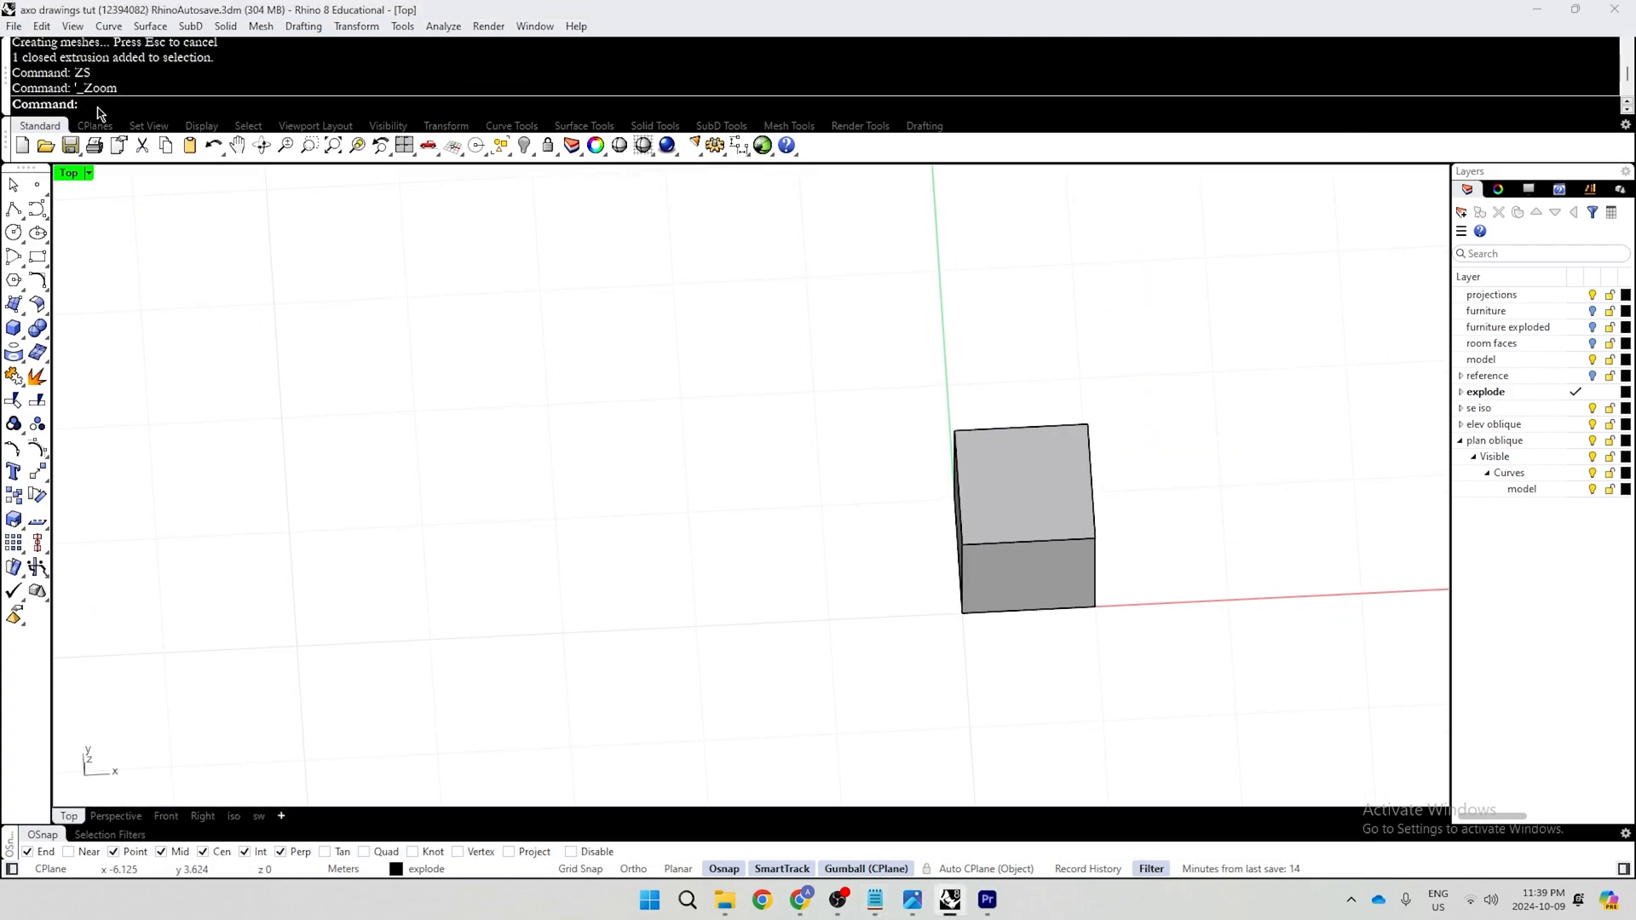
pyautogui.hotkey('ctrl', 'v')
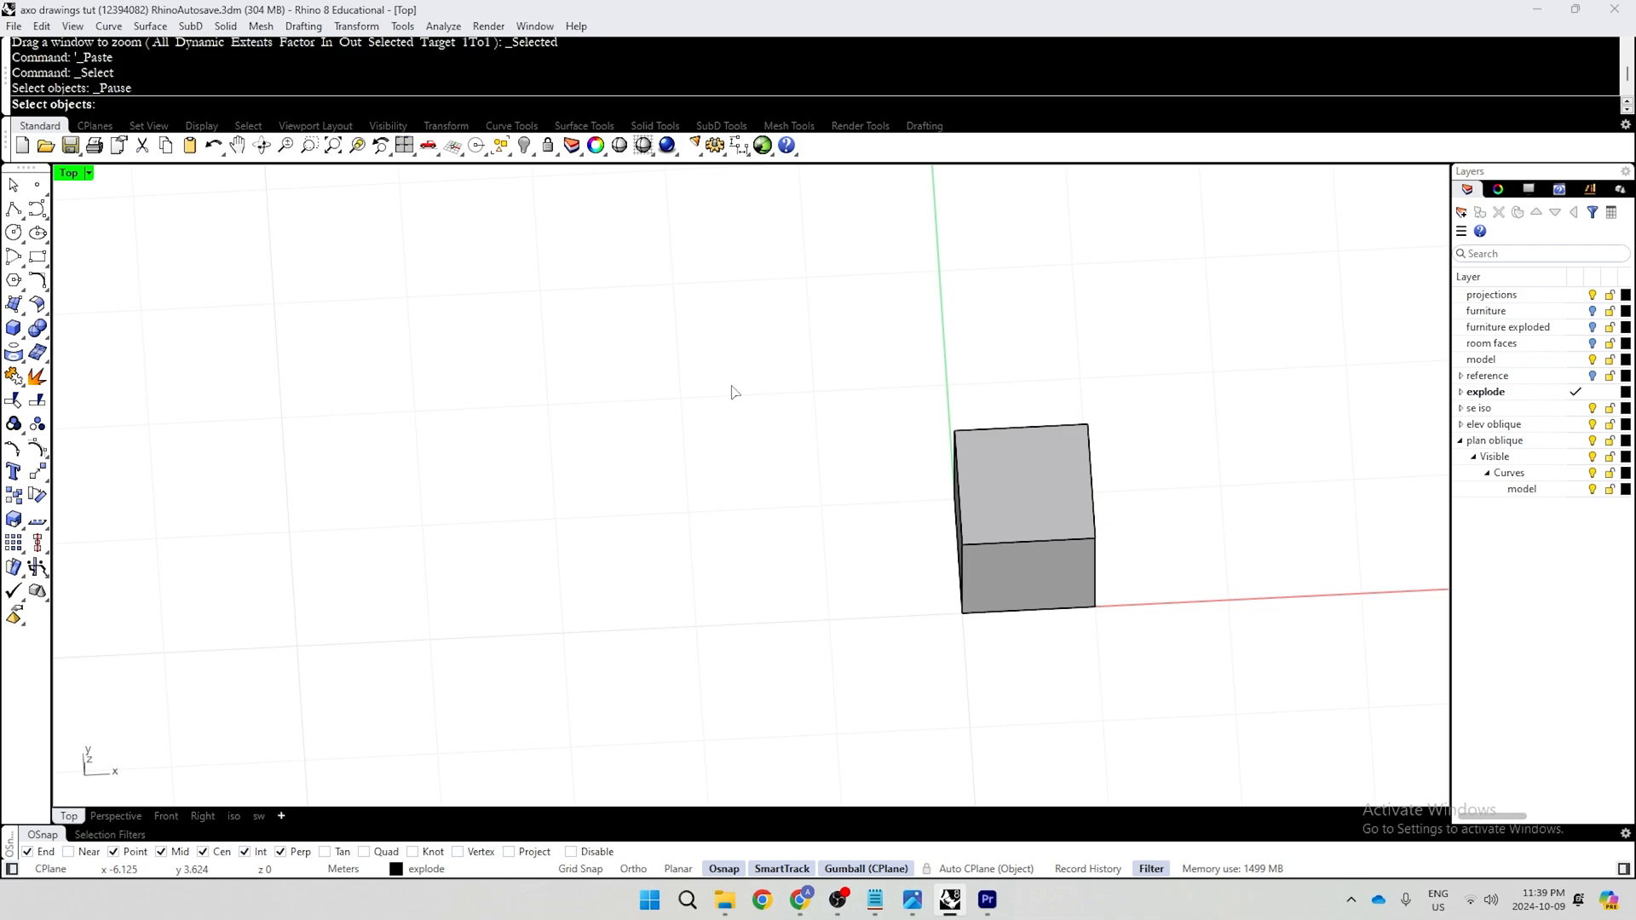
pyautogui.scroll(-2, 733, 392)
pyautogui.click(913, 433)
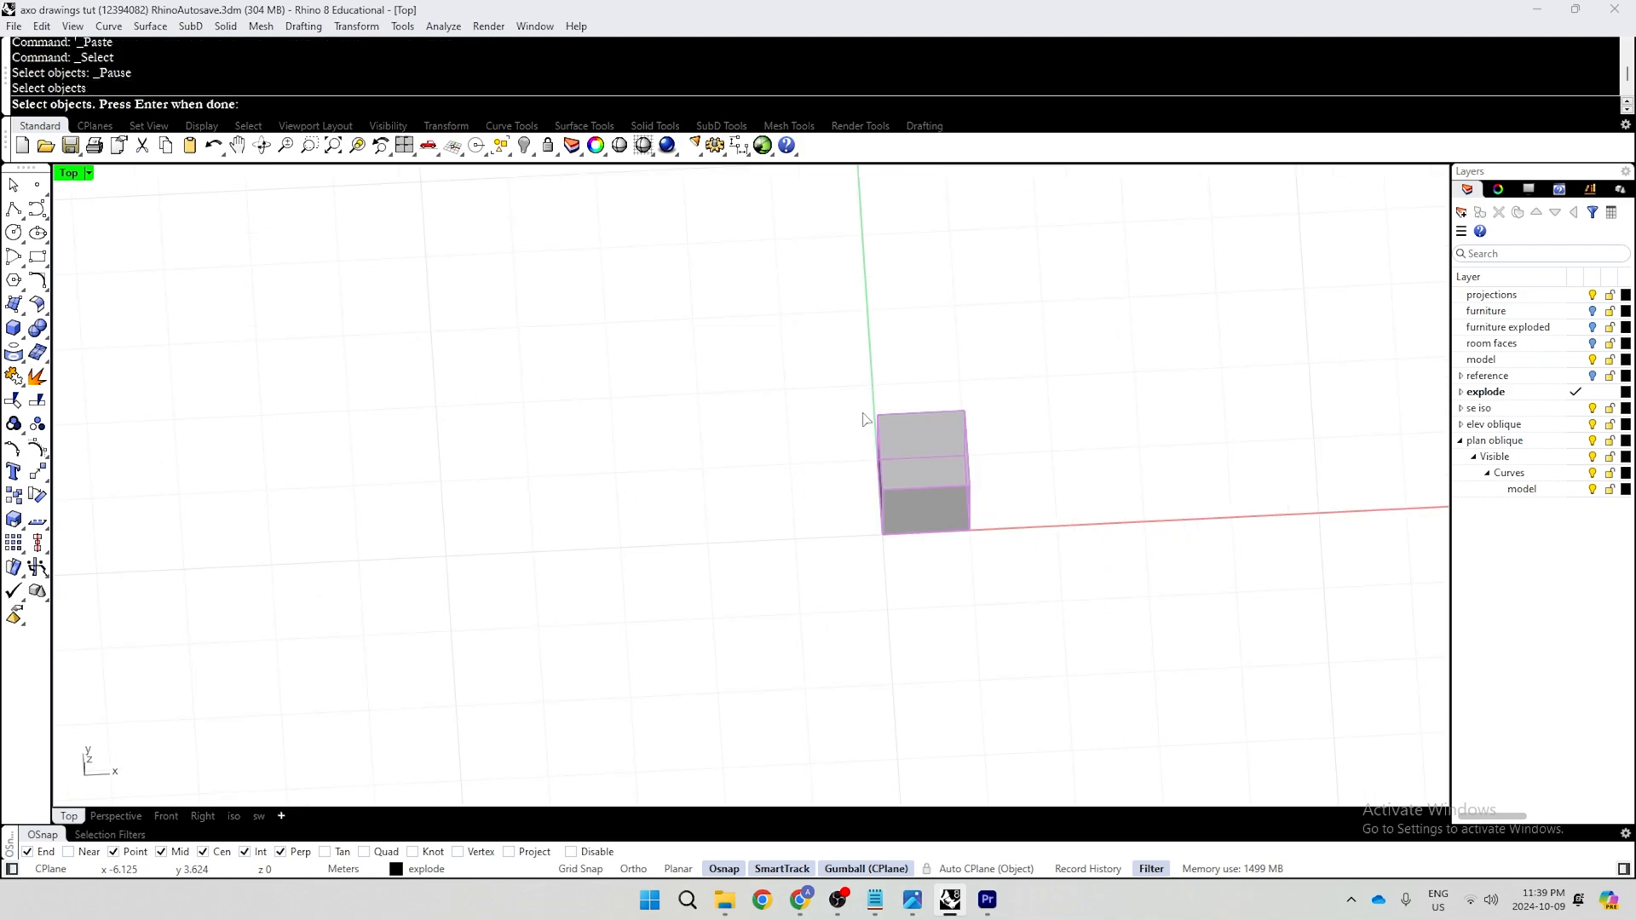
pyautogui.keyDown('ctrl'); pyautogui.keyDown('shift'); pyautogui.moveTo(865, 419); pyautogui.dragTo(989, 513, button='right'); pyautogui.keyUp('shift'); pyautogui.keyUp('ctrl')
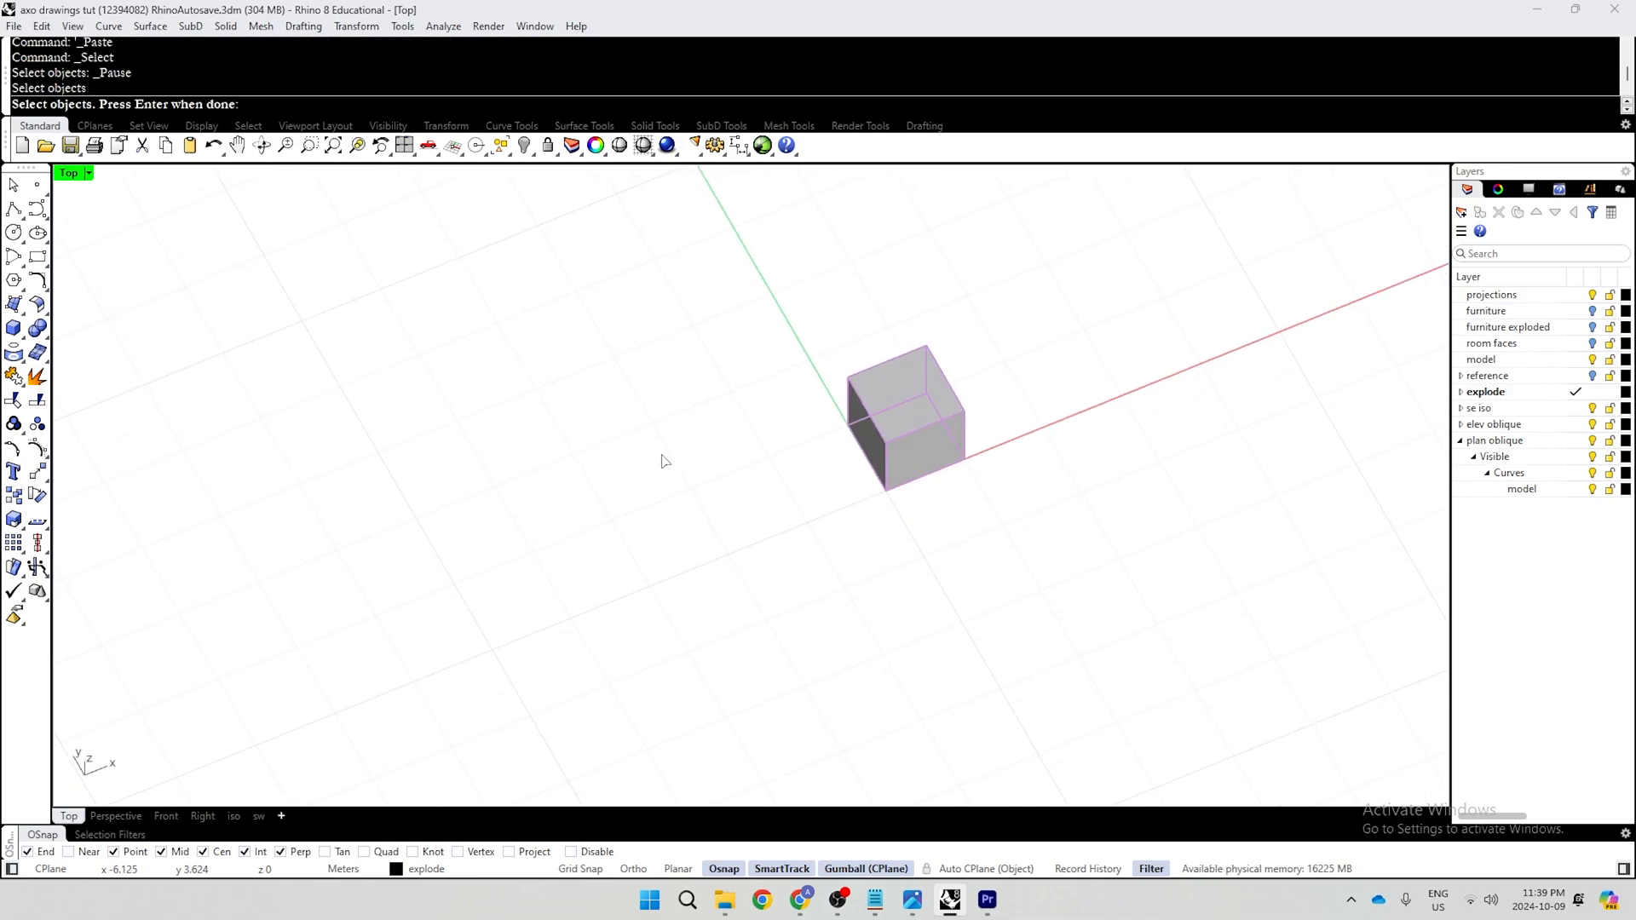
pyautogui.press('Return')
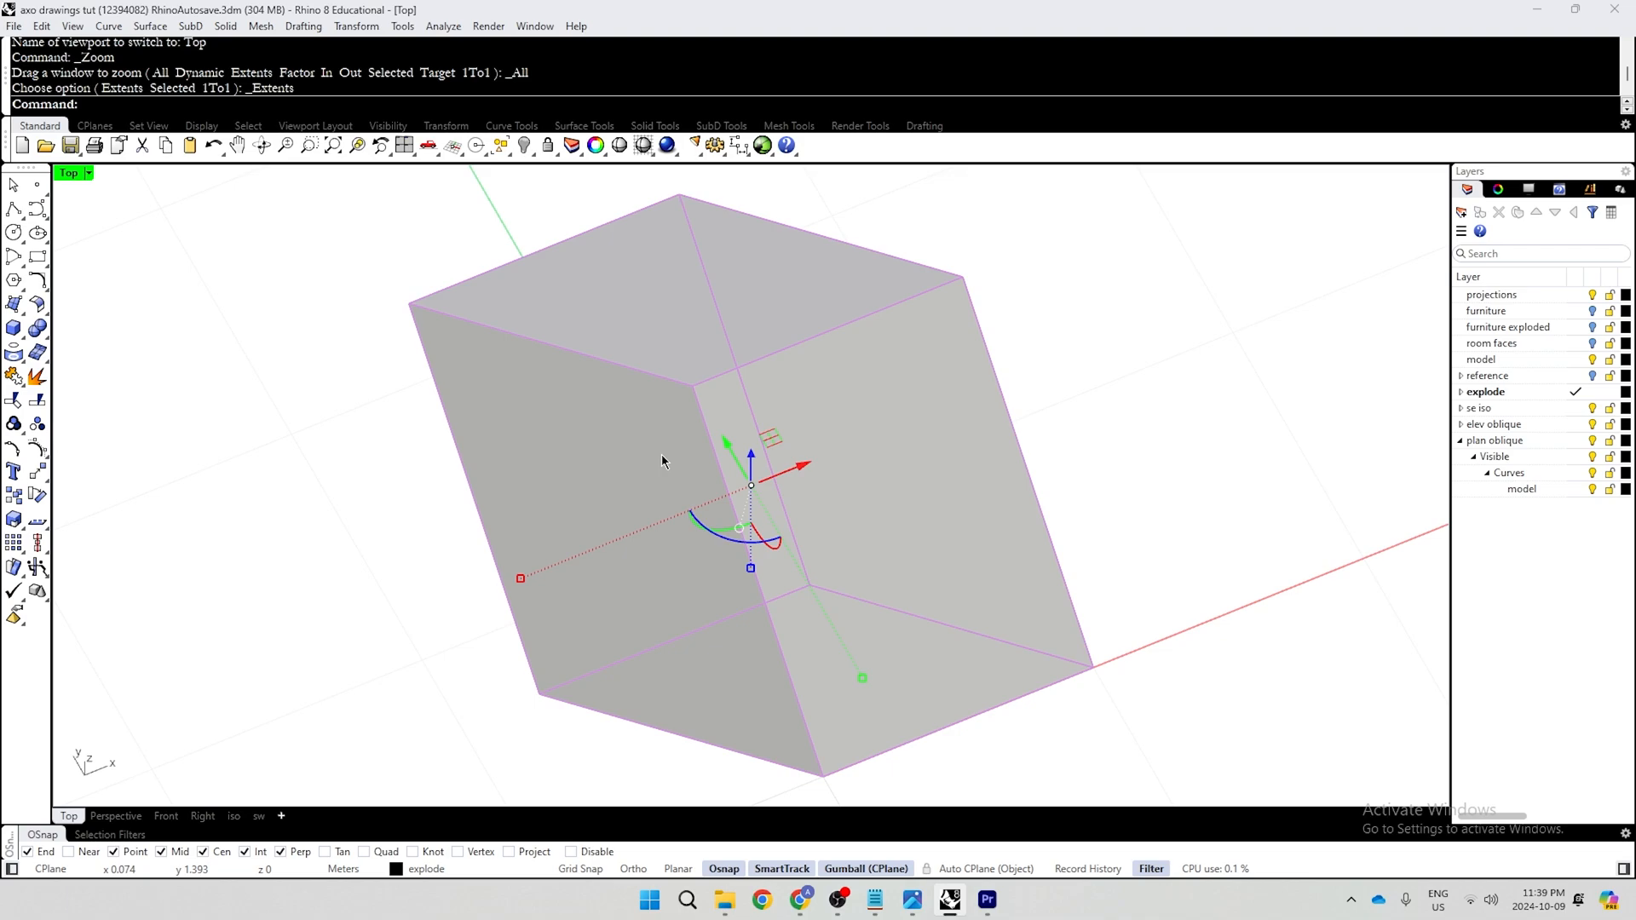
pyautogui.scroll(-6, 923, 457)
pyautogui.keyDown('ctrl'); pyautogui.keyDown('shift'); pyautogui.moveTo(924, 457); pyautogui.dragTo(952, 557, button='right'); pyautogui.keyUp('shift'); pyautogui.keyUp('ctrl')
pyautogui.click(952, 558)
pyautogui.scroll(10, 854, 481)
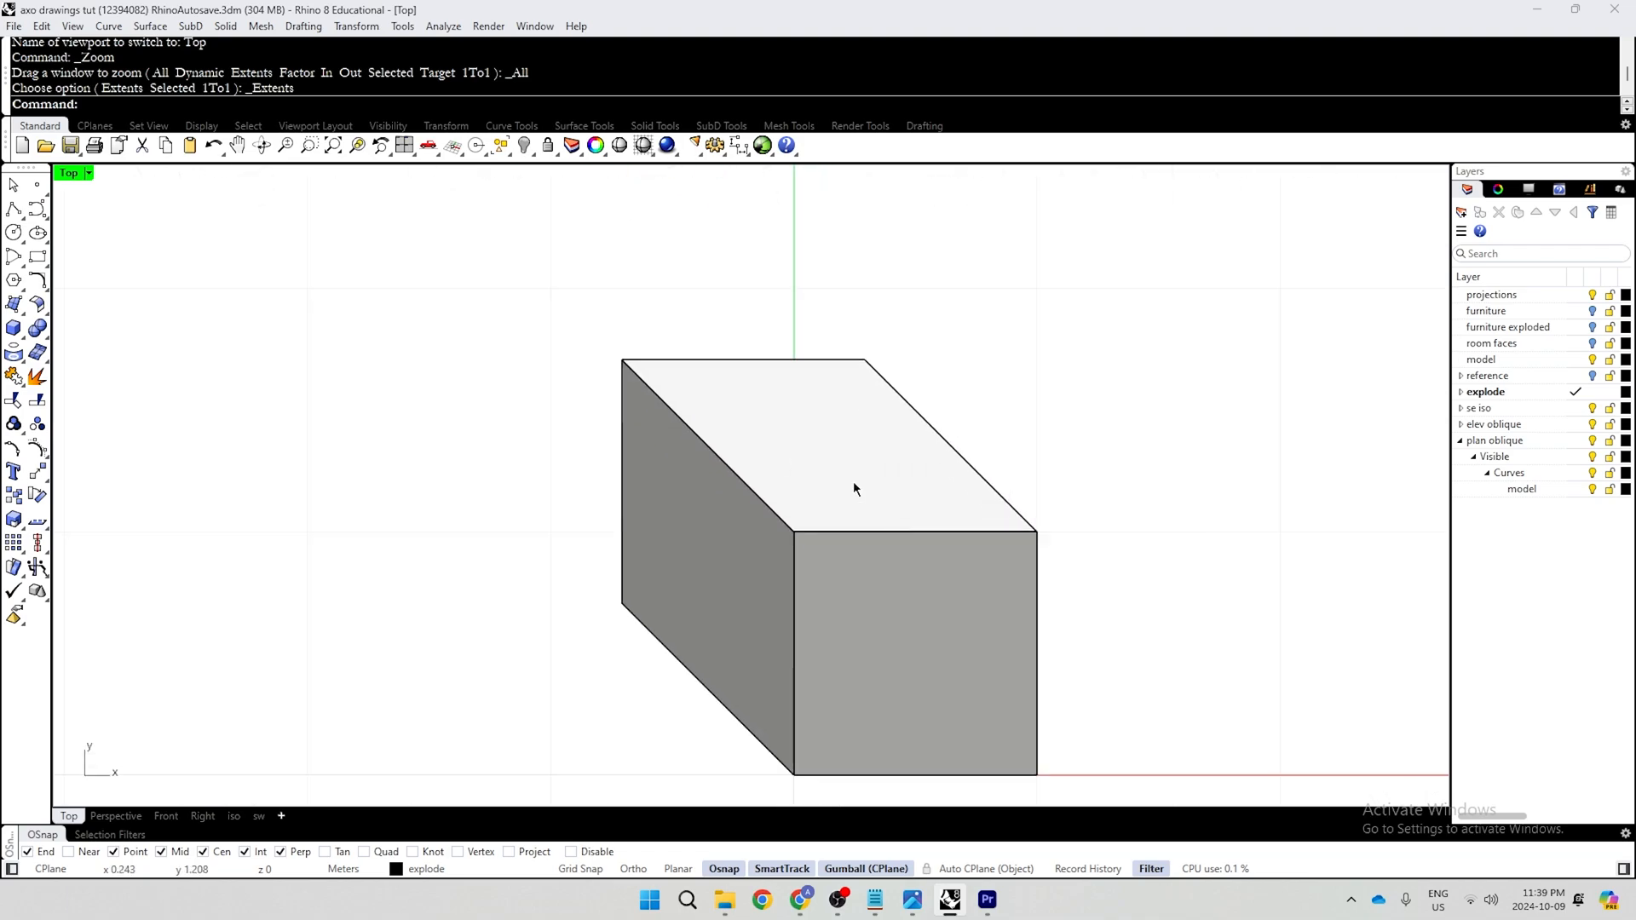
pyautogui.click(853, 482)
pyautogui.click(1169, 669)
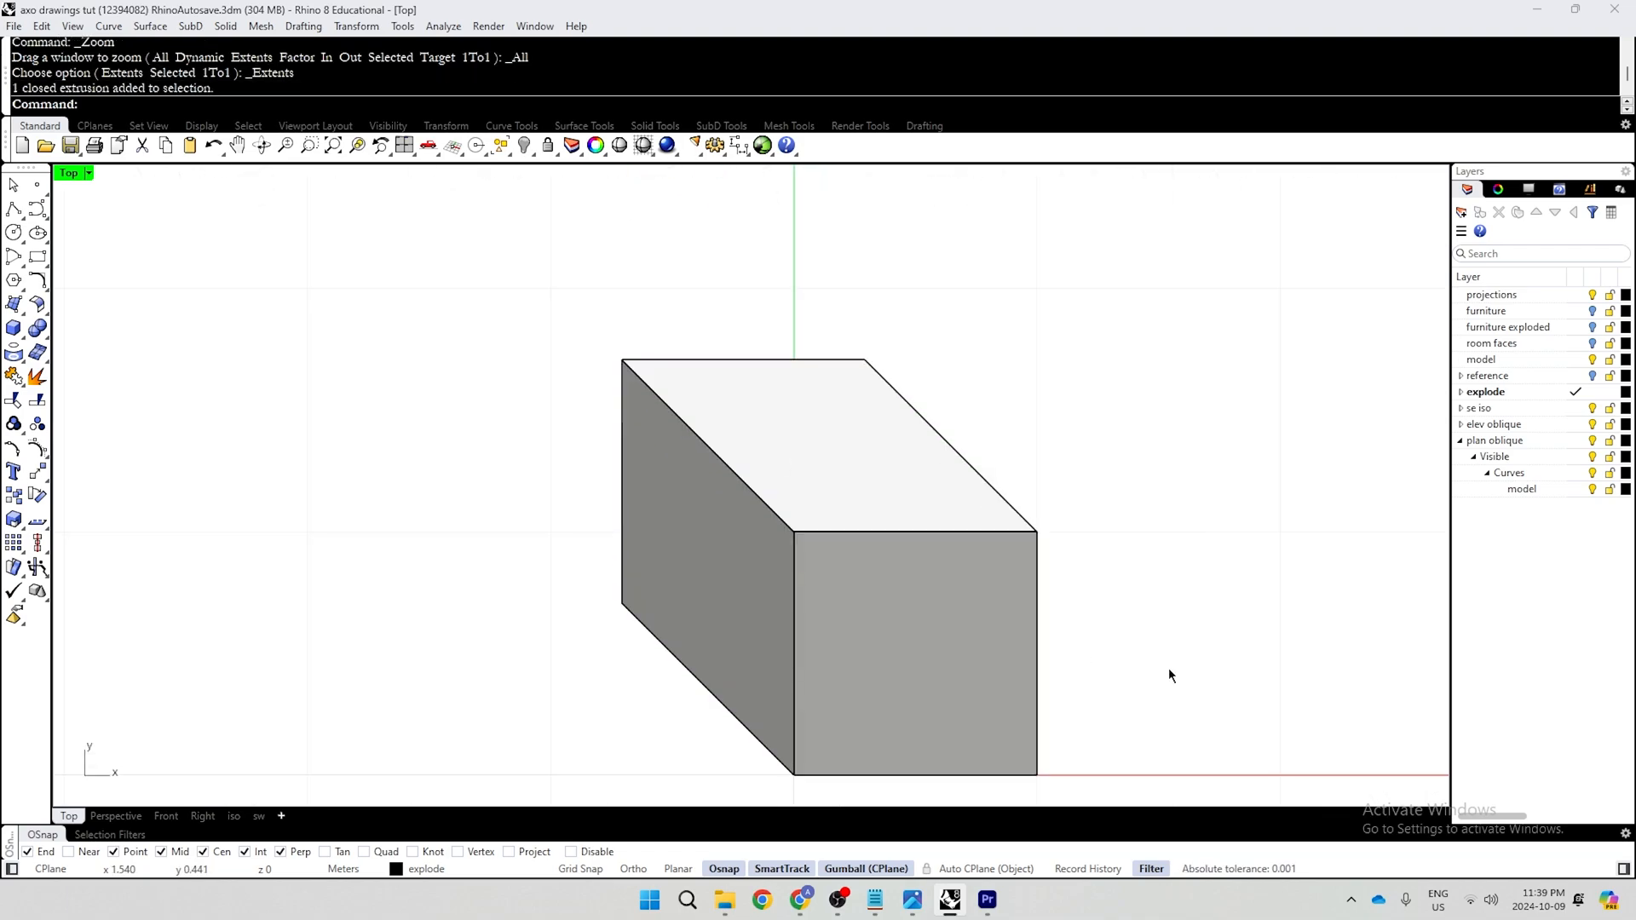
# Create another cube with 1 m sides starting at the origin, overlapping the sheared cube
pyautogui.hotkey('alt', 'Tab')
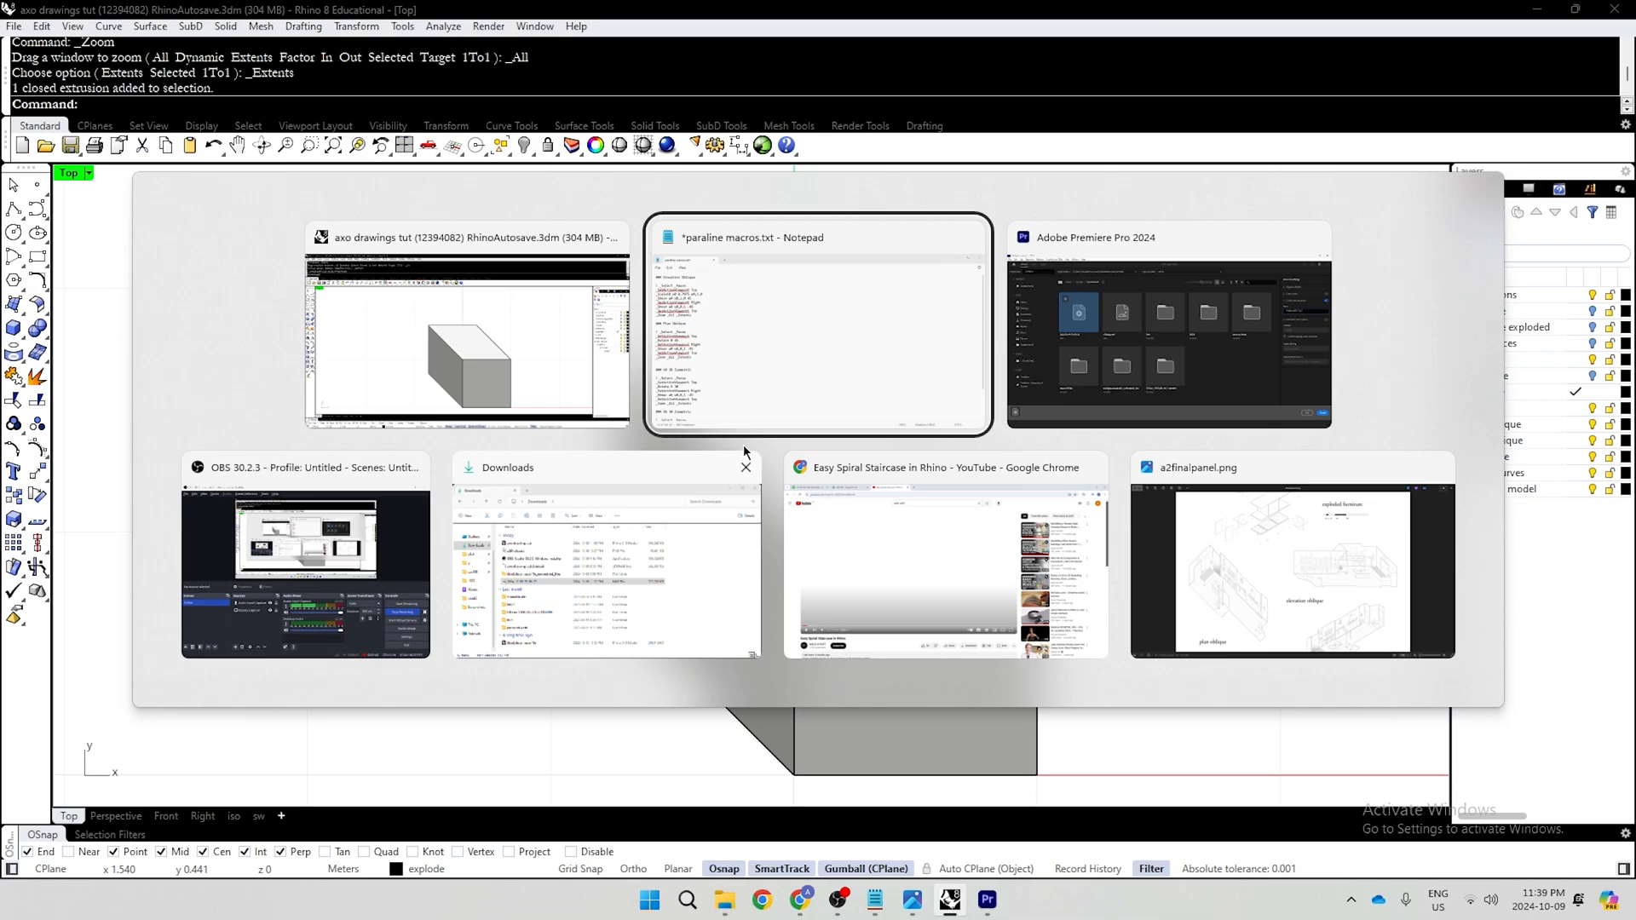
pyautogui.click(730, 335)
pyautogui.scroll(-4, 329, 595)
pyautogui.click(95, 372)
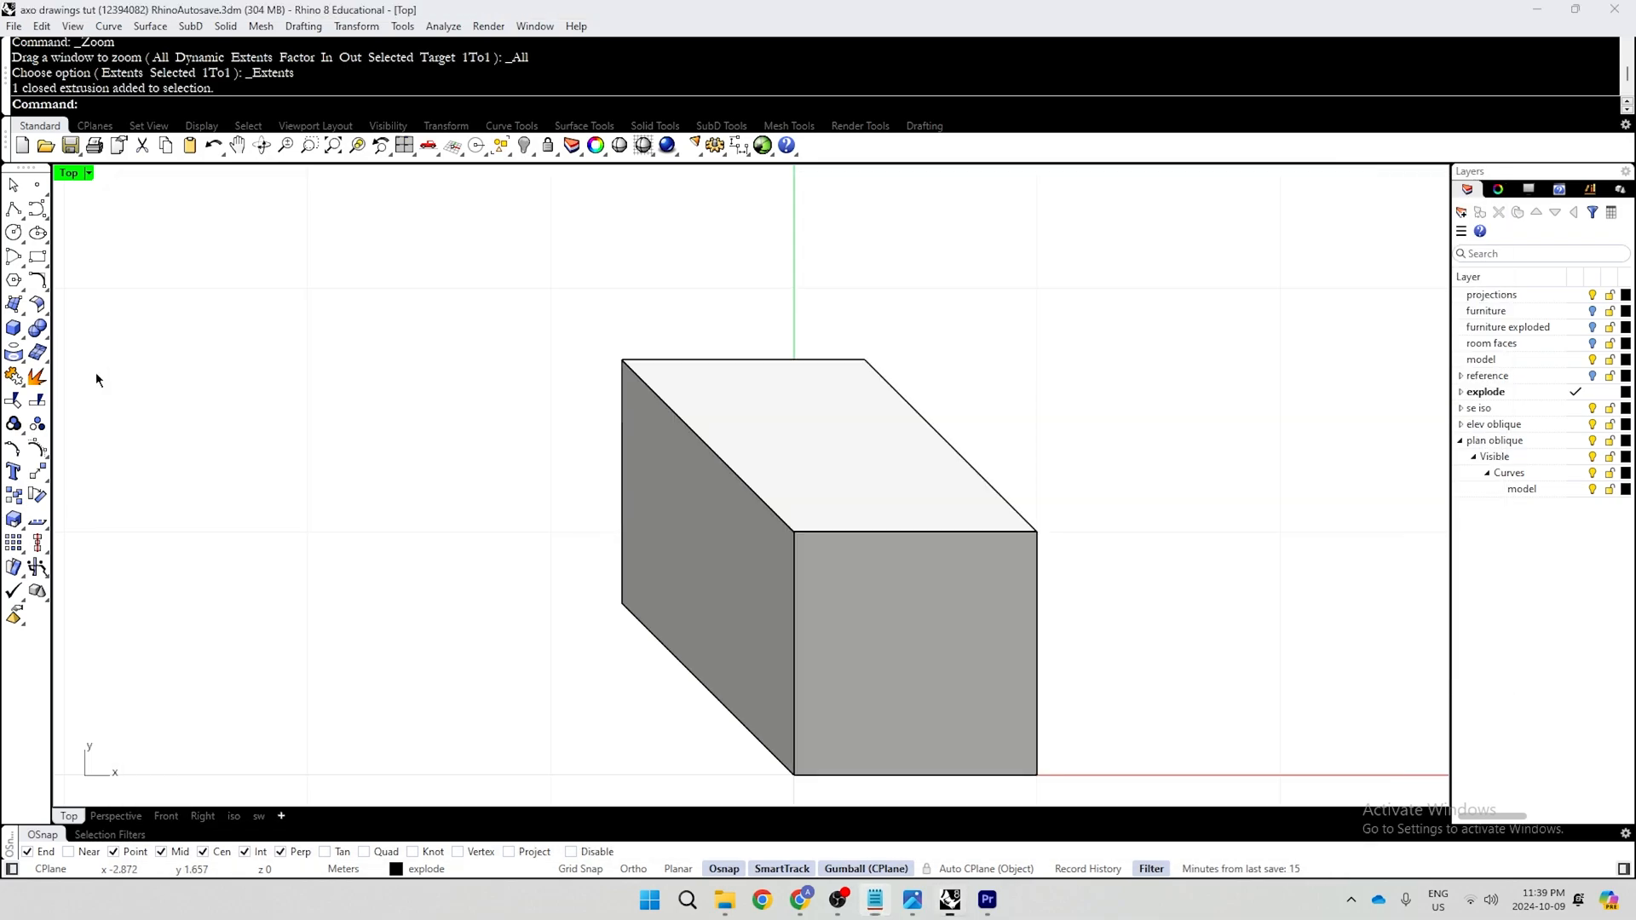
pyautogui.scroll(-8, 184, 454)
pyautogui.click(13, 327)
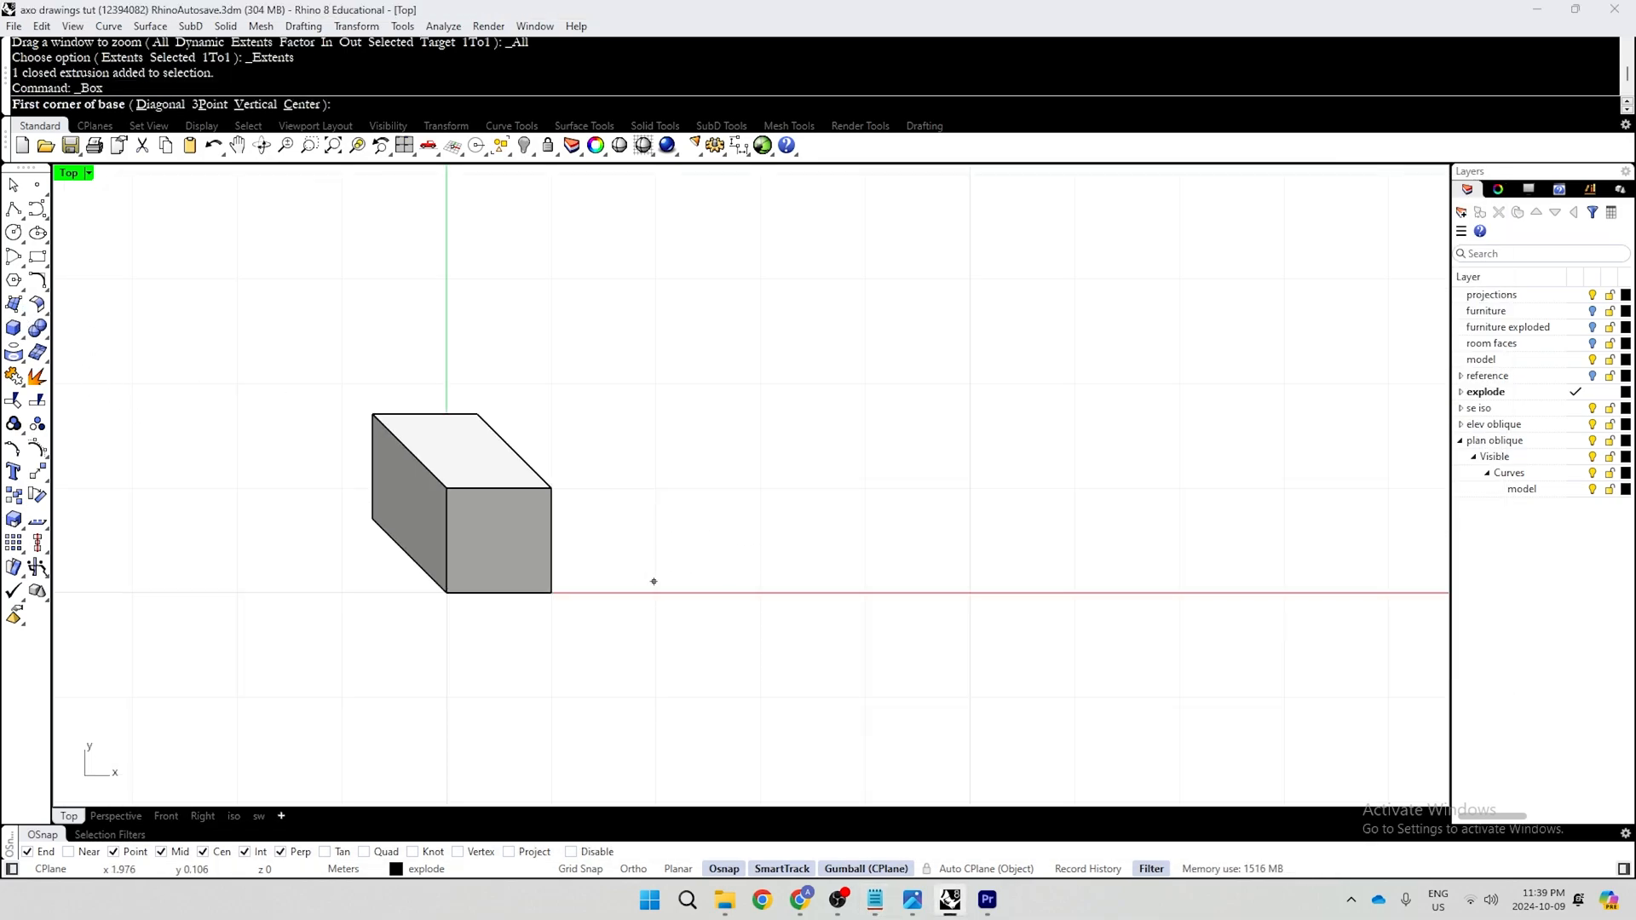
pyautogui.write('0')
pyautogui.press('Return')
pyautogui.write('1')
pyautogui.press('Return')
pyautogui.press('Return')
pyautogui.press('Return')
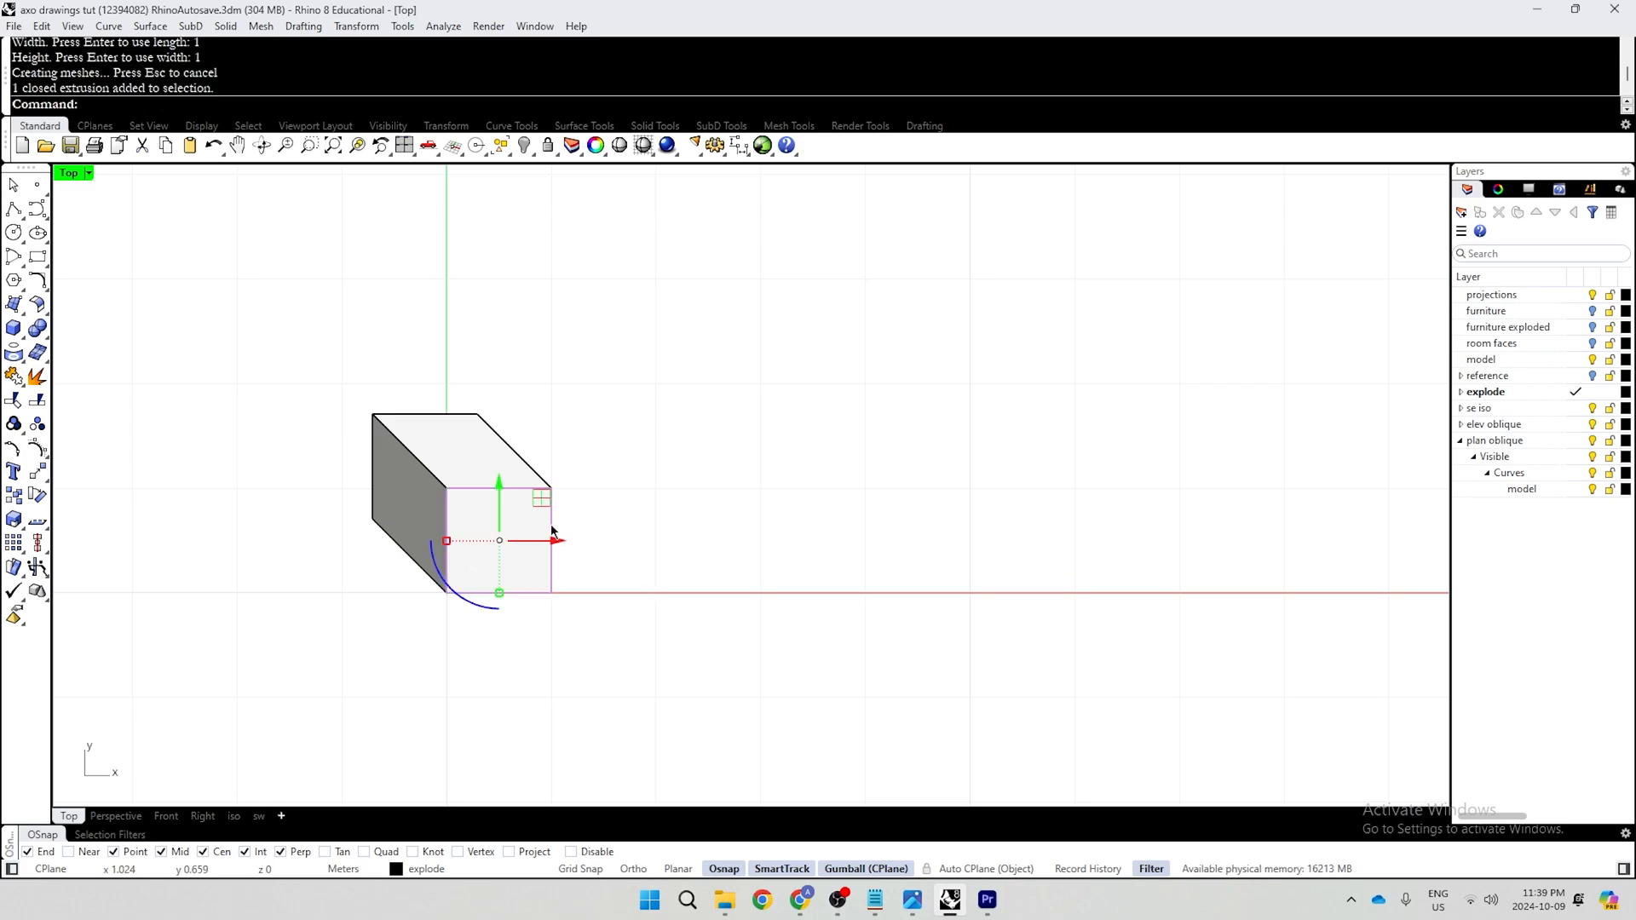
# Move the new cube along the X axis clear of the sheared one and duplicate it twice to make a row of three
pyautogui.moveTo(552, 531); pyautogui.dragTo(1073, 556)
pyautogui.press('alt')
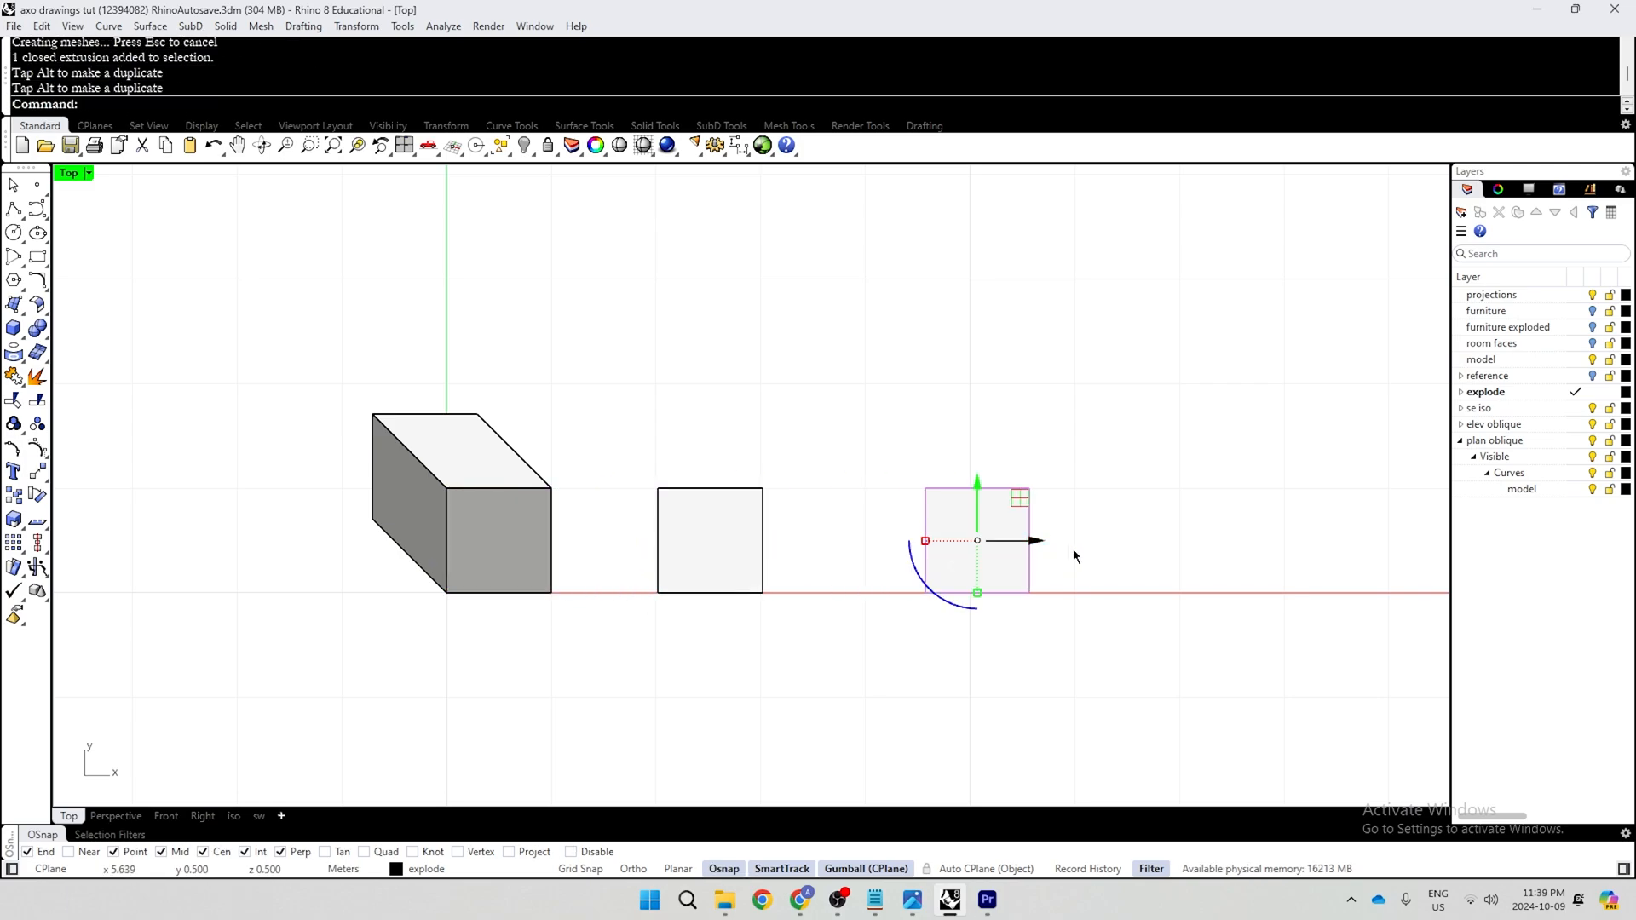
pyautogui.hotkey('alt', 'Tab')
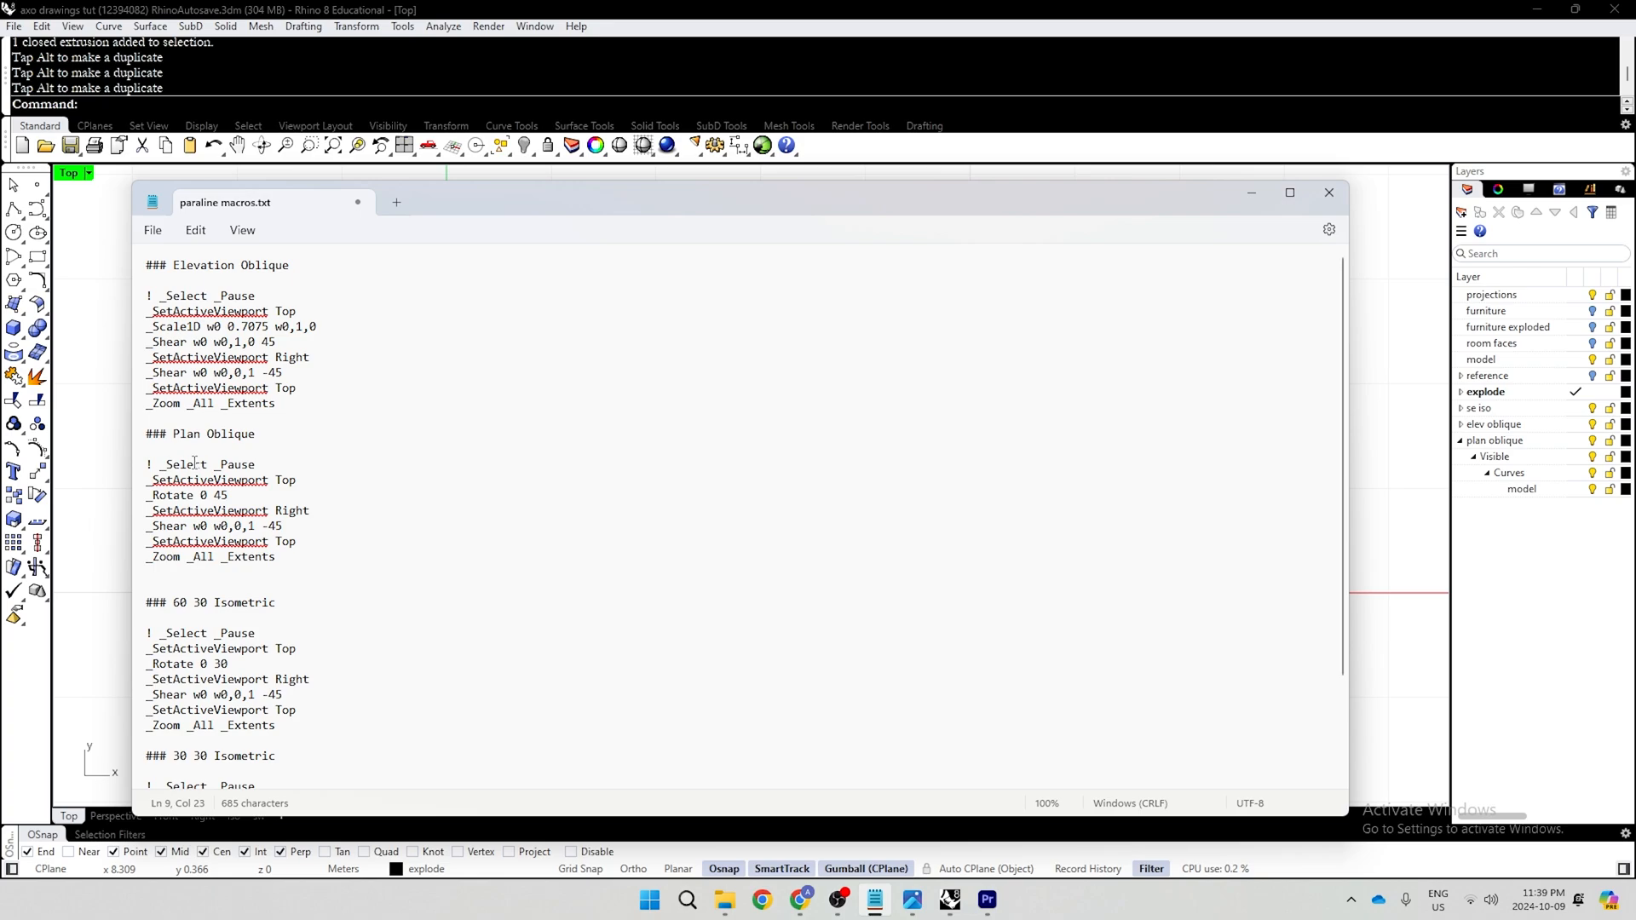
pyautogui.scroll(-4, 195, 466)
pyautogui.hotkey('alt', 'Tab')
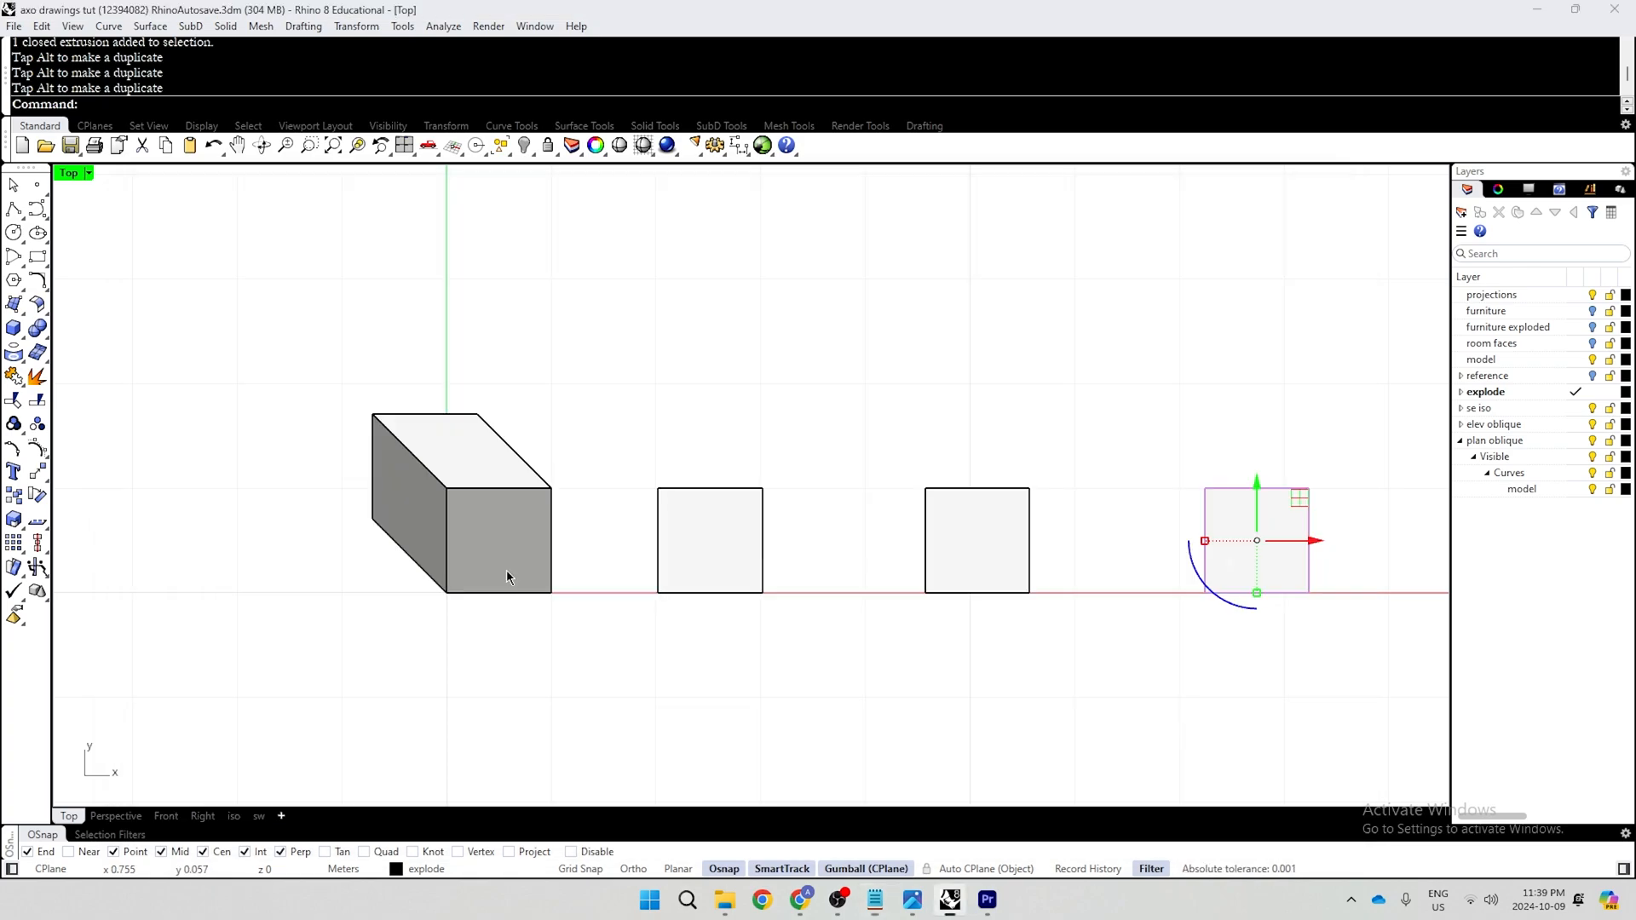
# Shift the middle and last plain cubes farther along the X axis to widen the spacing in the row
pyautogui.click(608, 550)
pyautogui.click(769, 558)
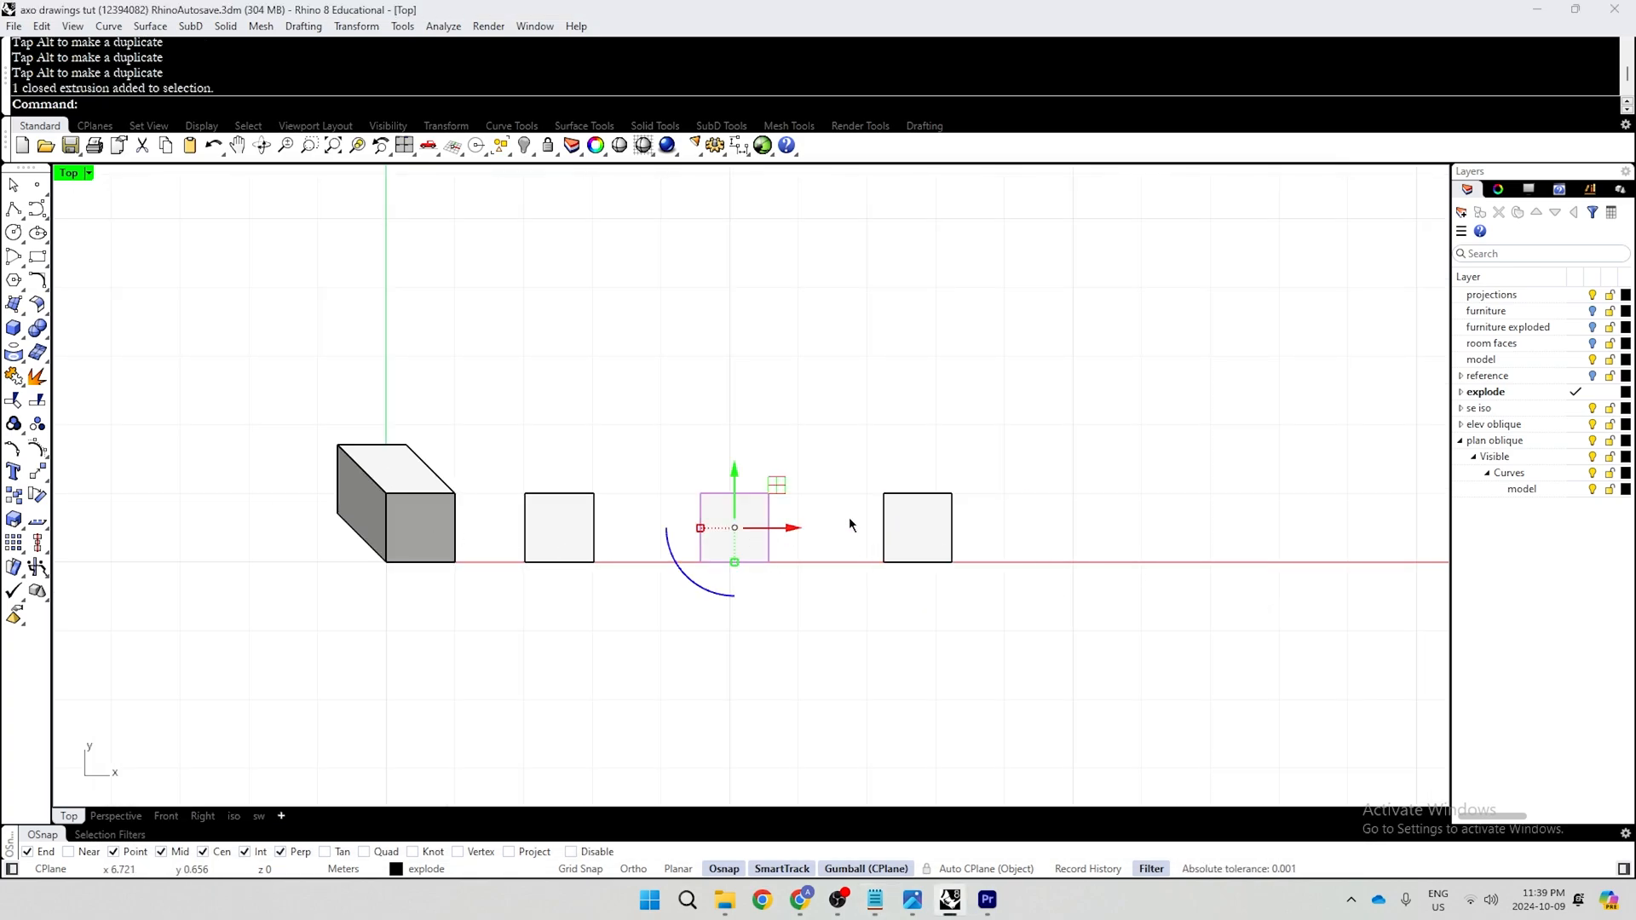
pyautogui.moveTo(797, 528); pyautogui.dragTo(815, 528)
pyautogui.click(948, 534)
pyautogui.moveTo(949, 533); pyautogui.dragTo(993, 535)
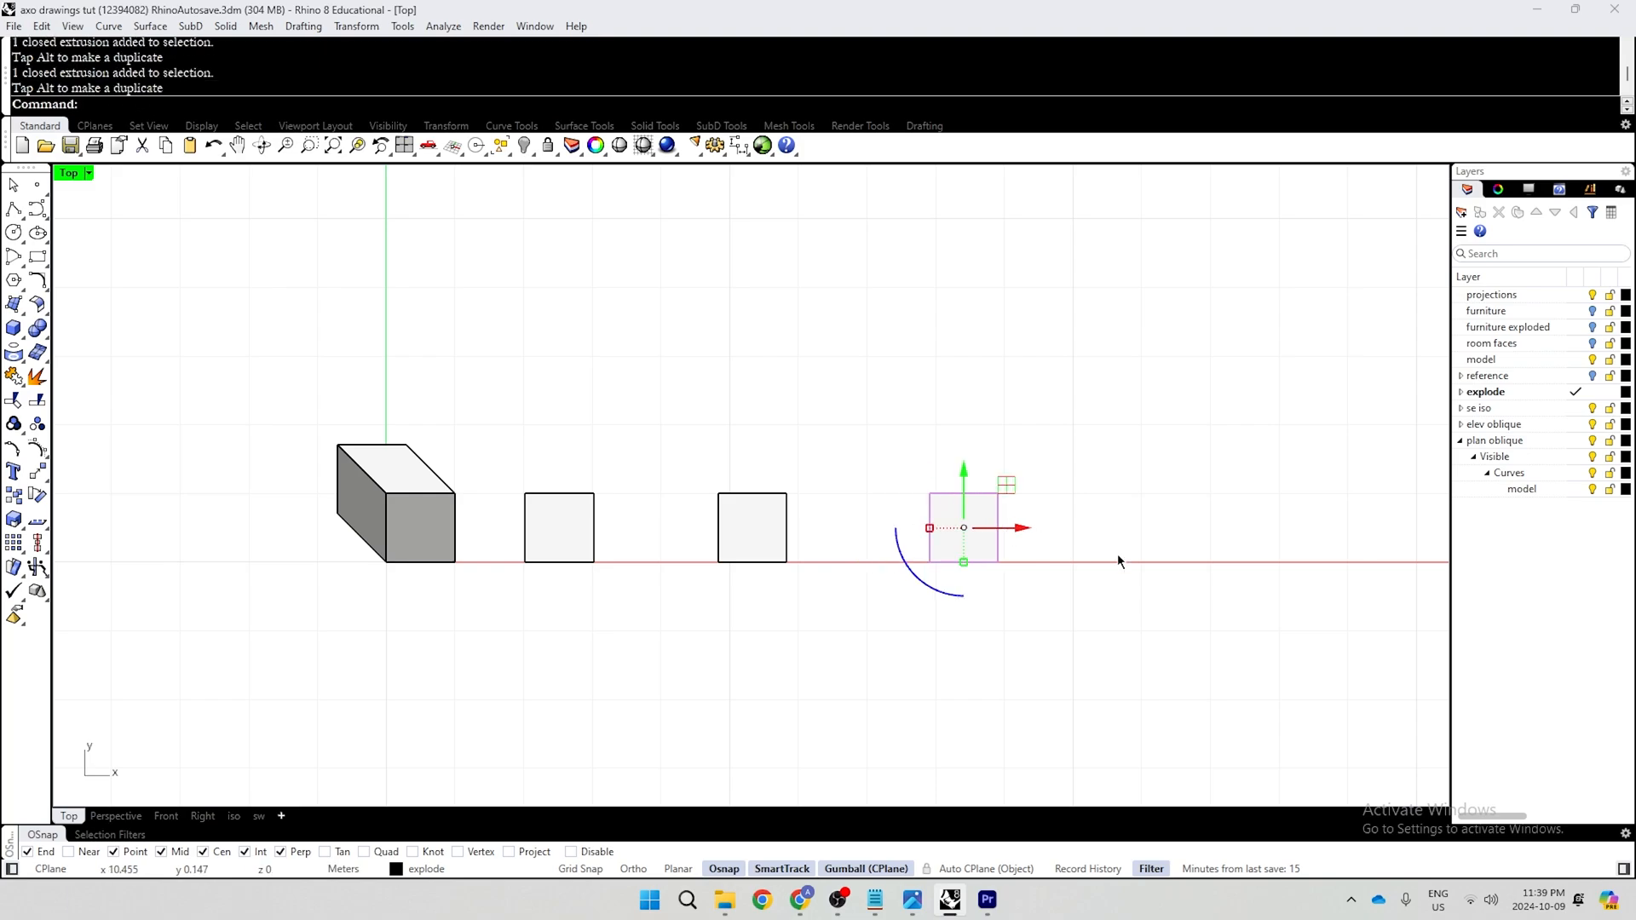
# Compare the sheared cube with the Elevation Oblique macro's lines, focusing on the Right-viewport shear of -45
pyautogui.click(416, 532)
pyautogui.hotkey('alt', 'Tab')
pyautogui.scroll(3, 325, 414)
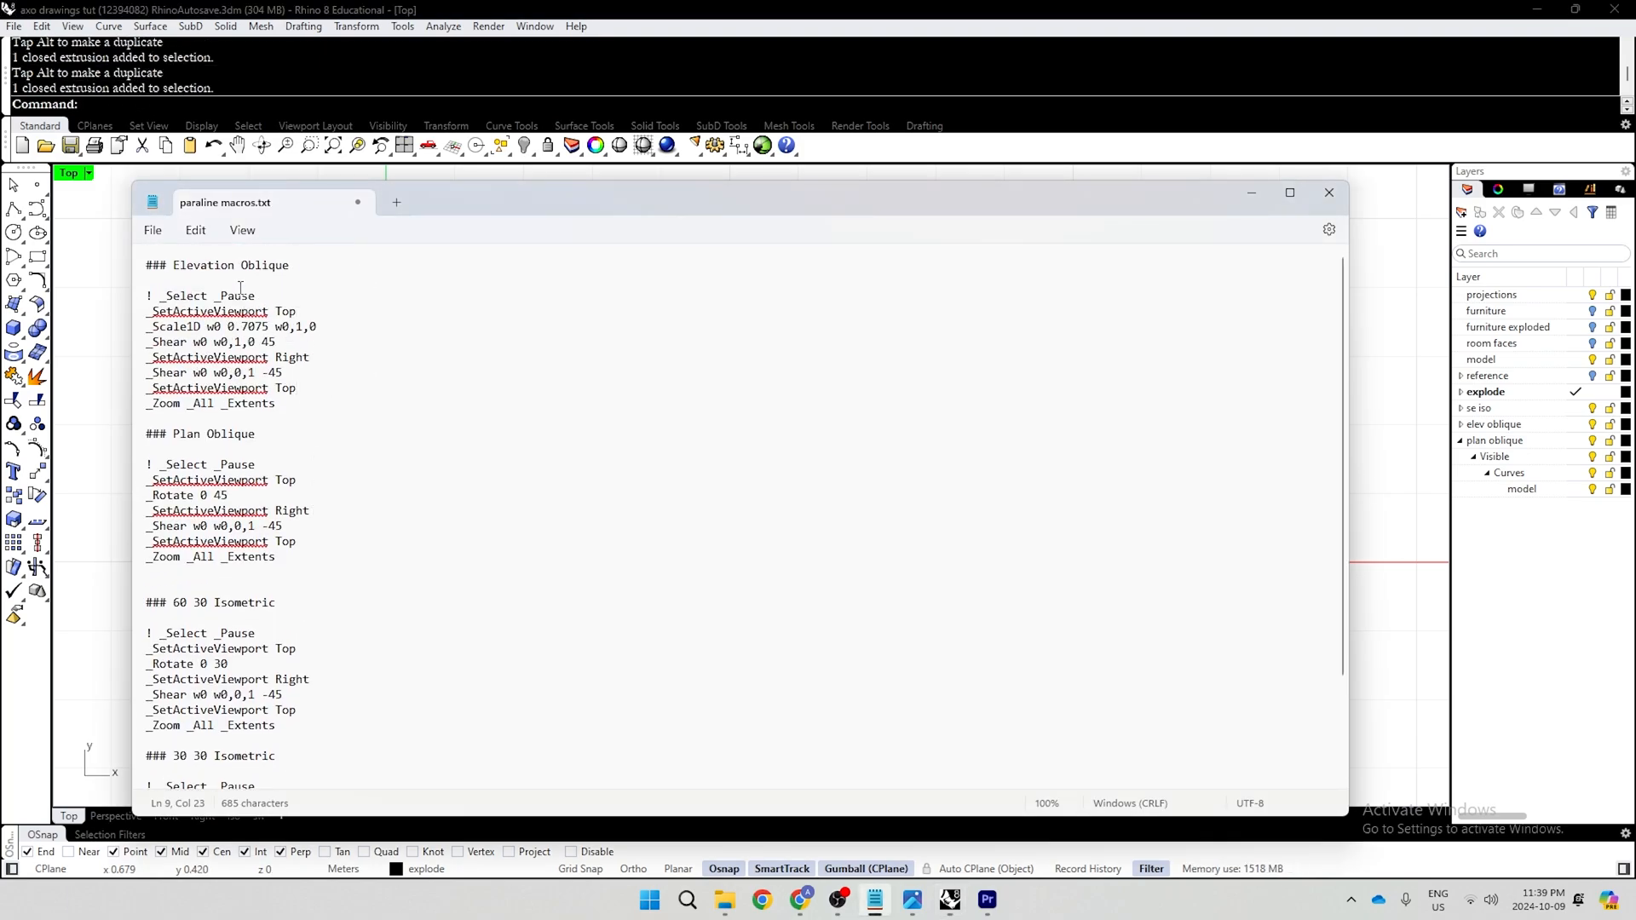
pyautogui.hotkey('alt', 'Tab')
pyautogui.scroll(3, 438, 448)
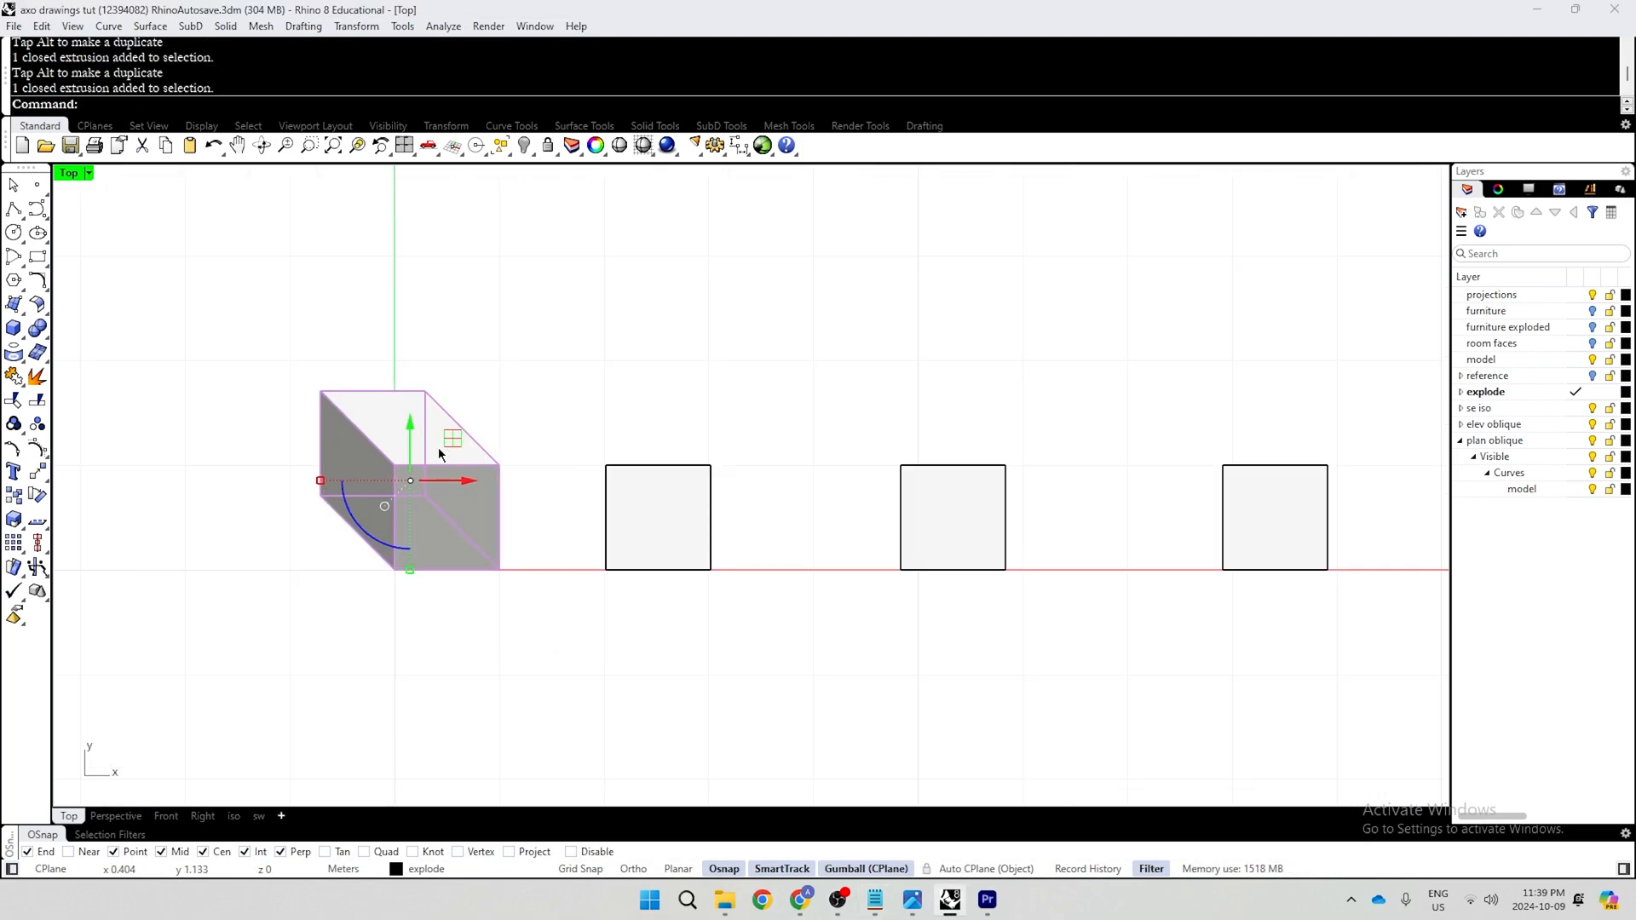
pyautogui.hotkey('alt', 'Tab')
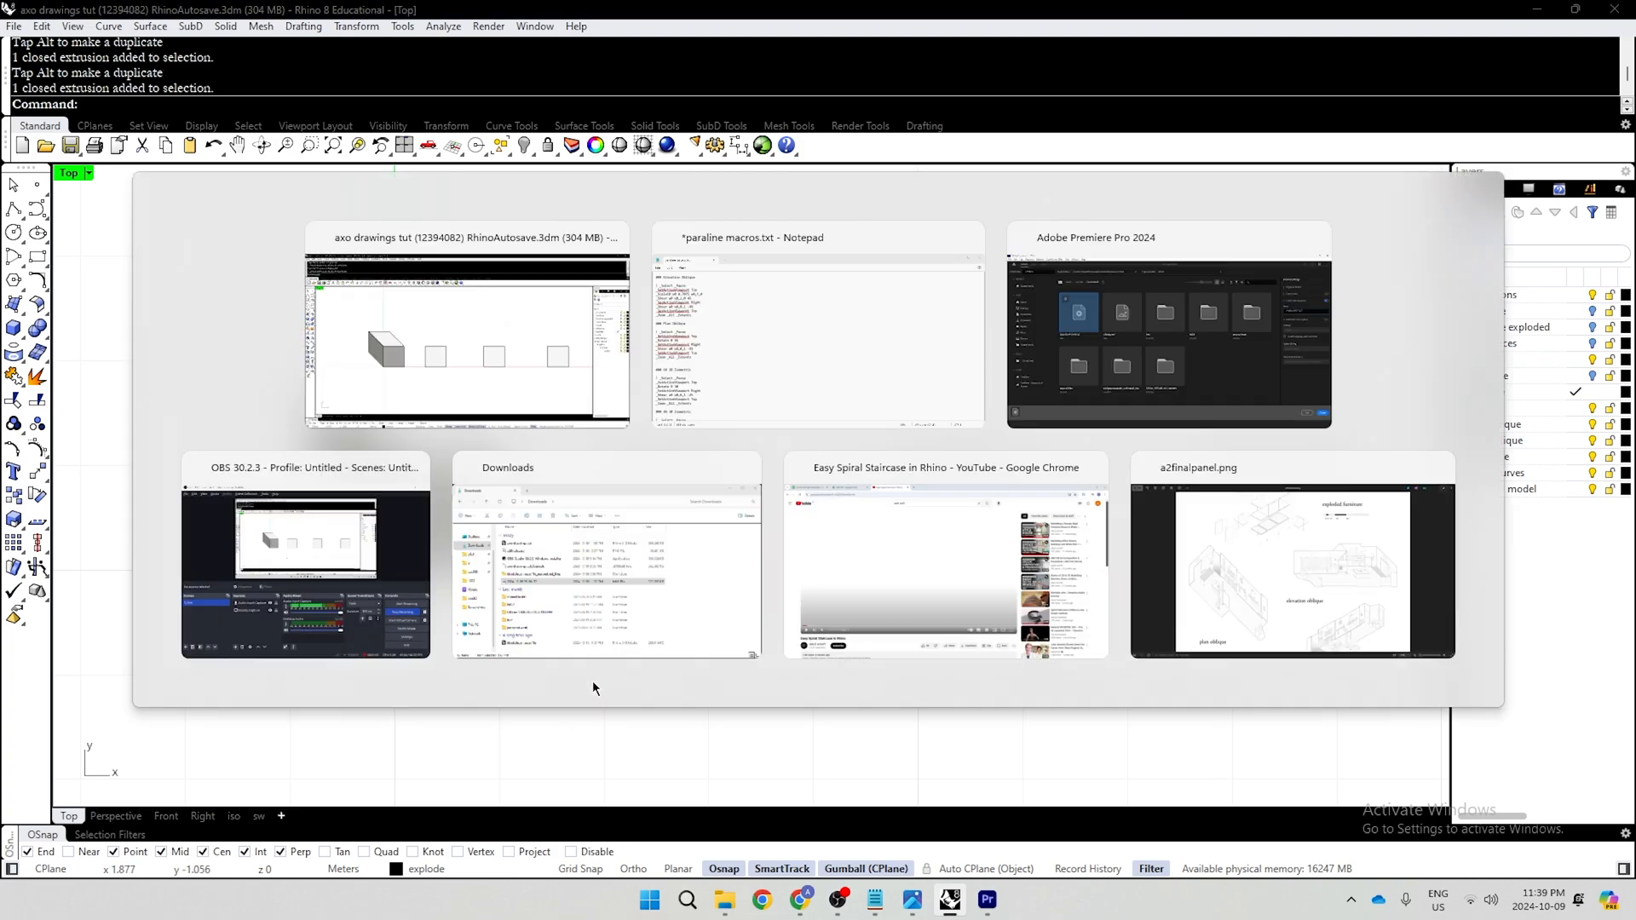
pyautogui.click(339, 389)
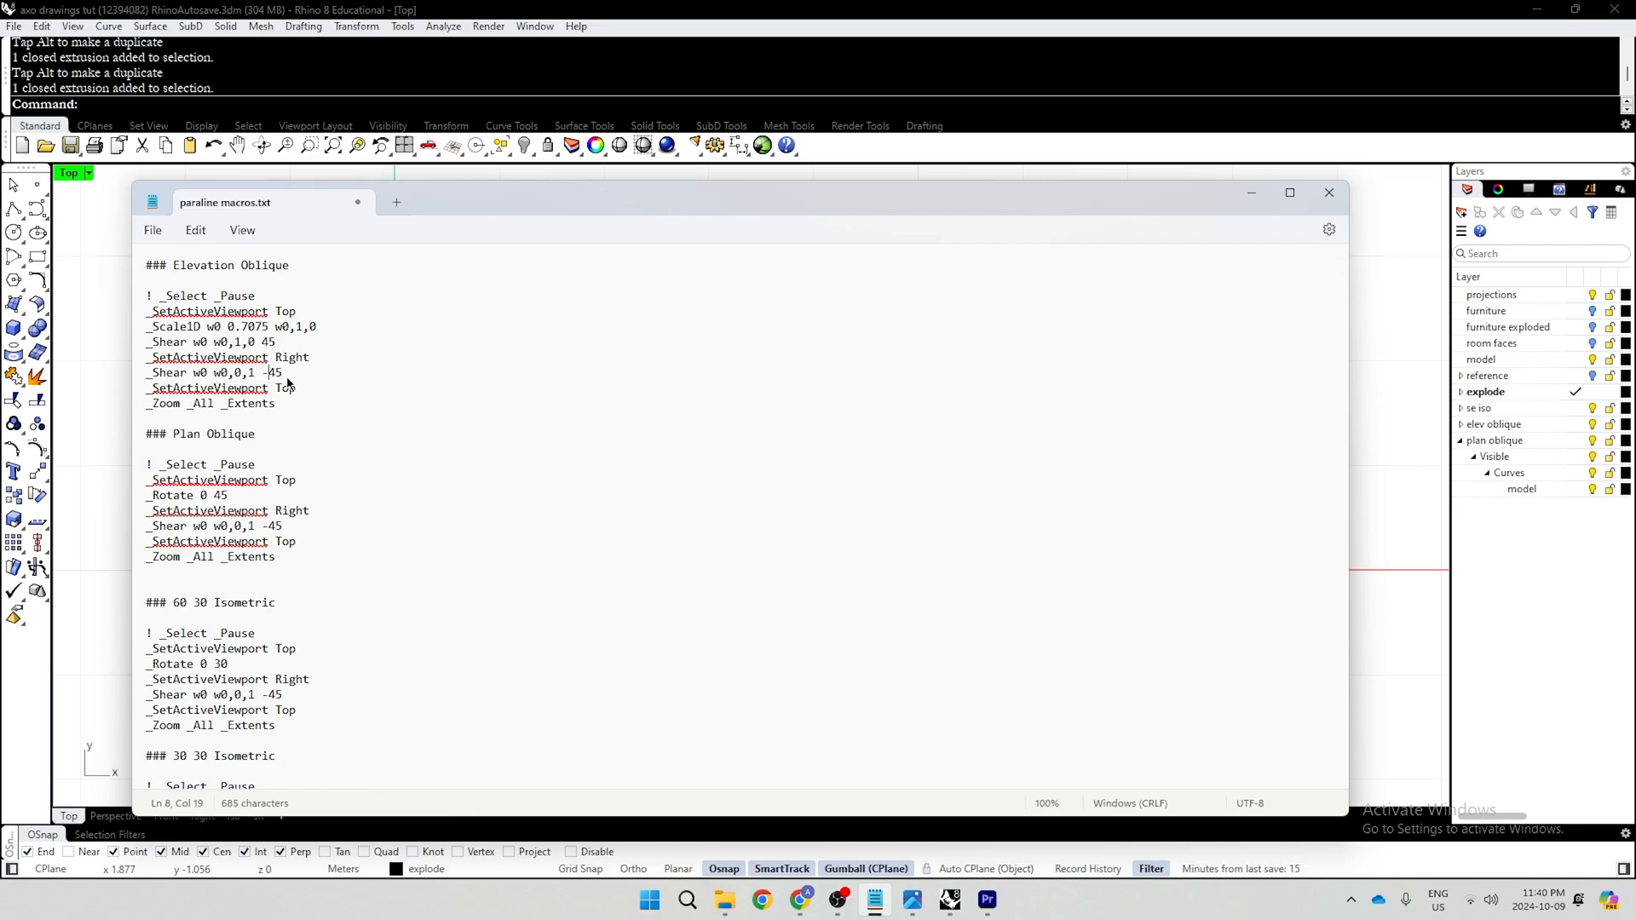
# Copy the Plan Oblique macro lines from paraline macros.txt into Rhino's Macro Editor and place the editor clear of the plain cubes
pyautogui.moveTo(277, 558); pyautogui.dragTo(137, 476)
pyautogui.hotkey('ctrl', 'c')
pyautogui.click(443, 506)
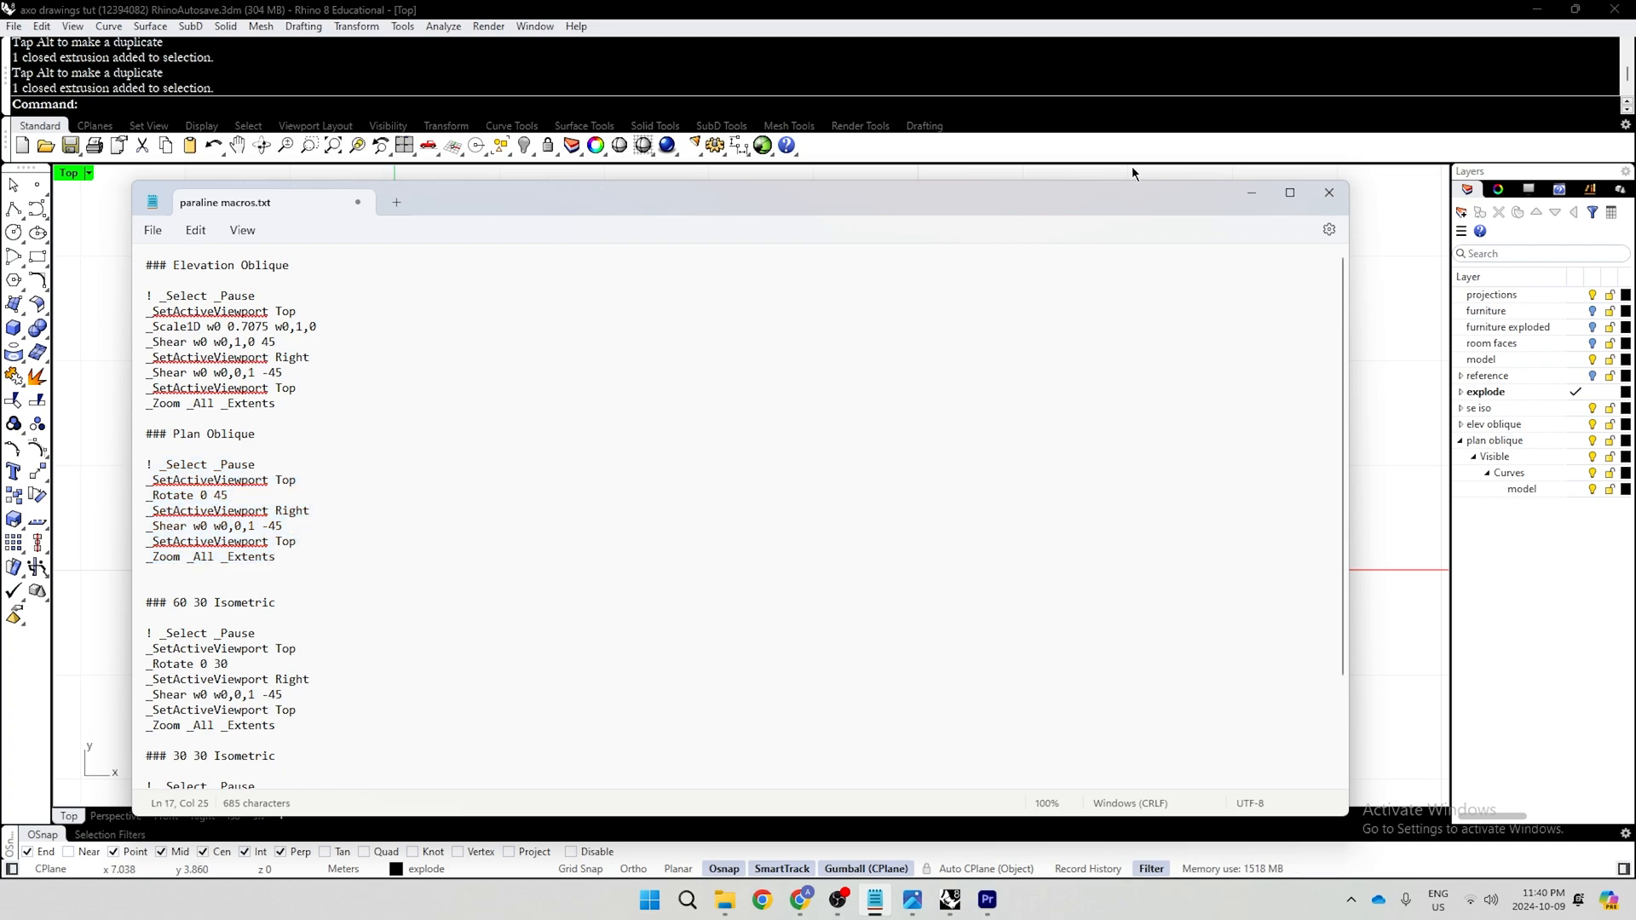
pyautogui.click(1251, 197)
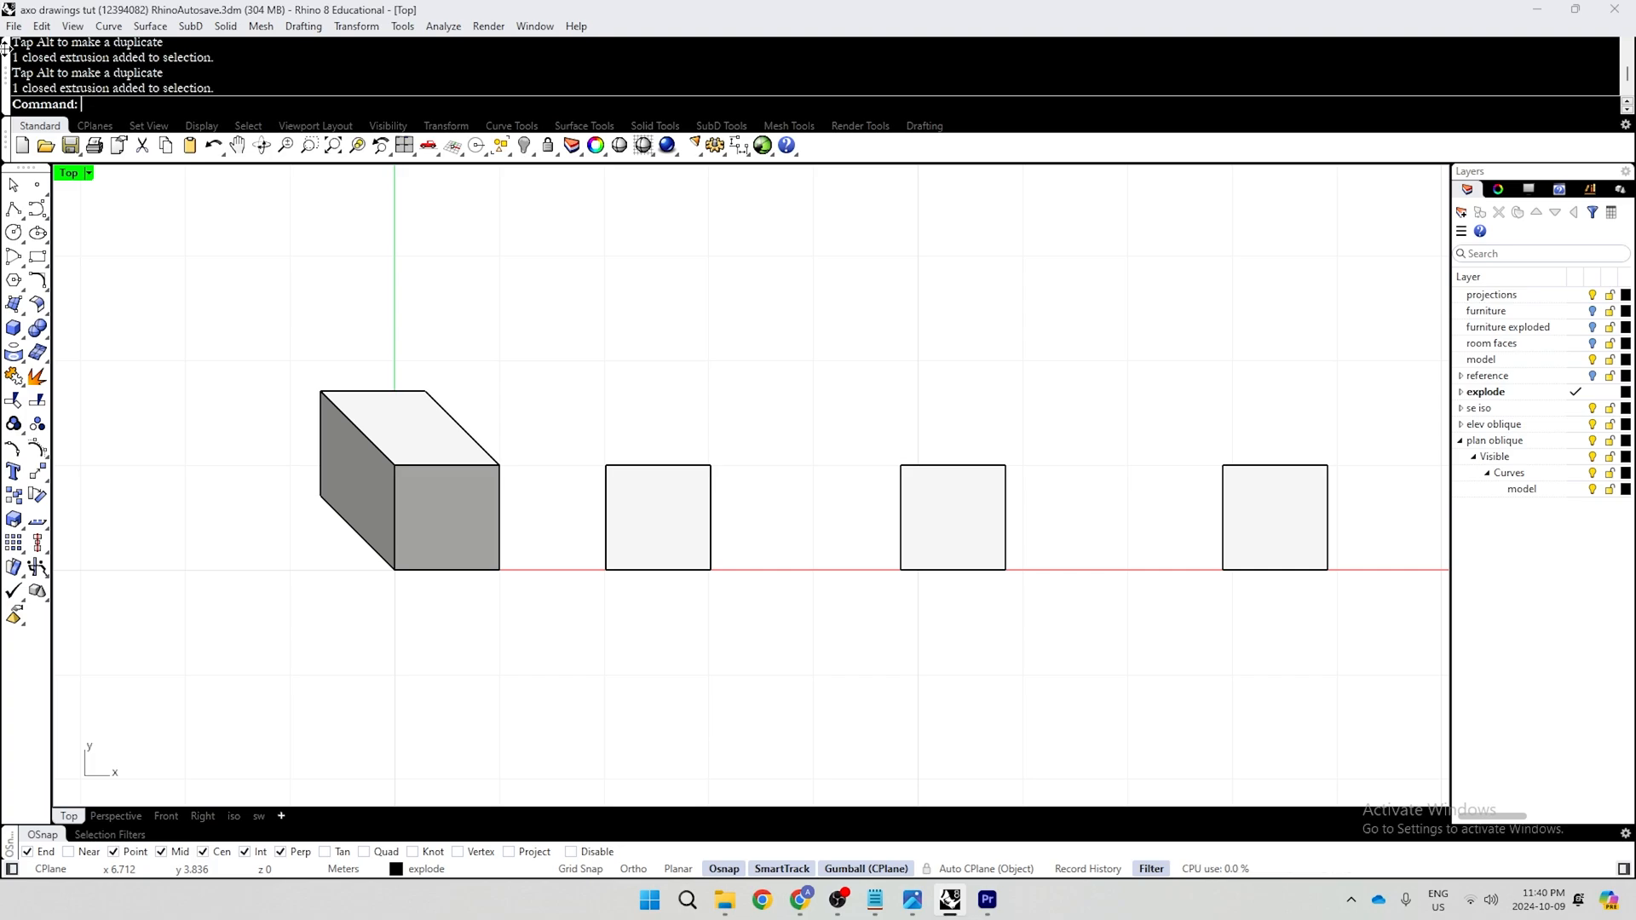
pyautogui.write('acroEditor')
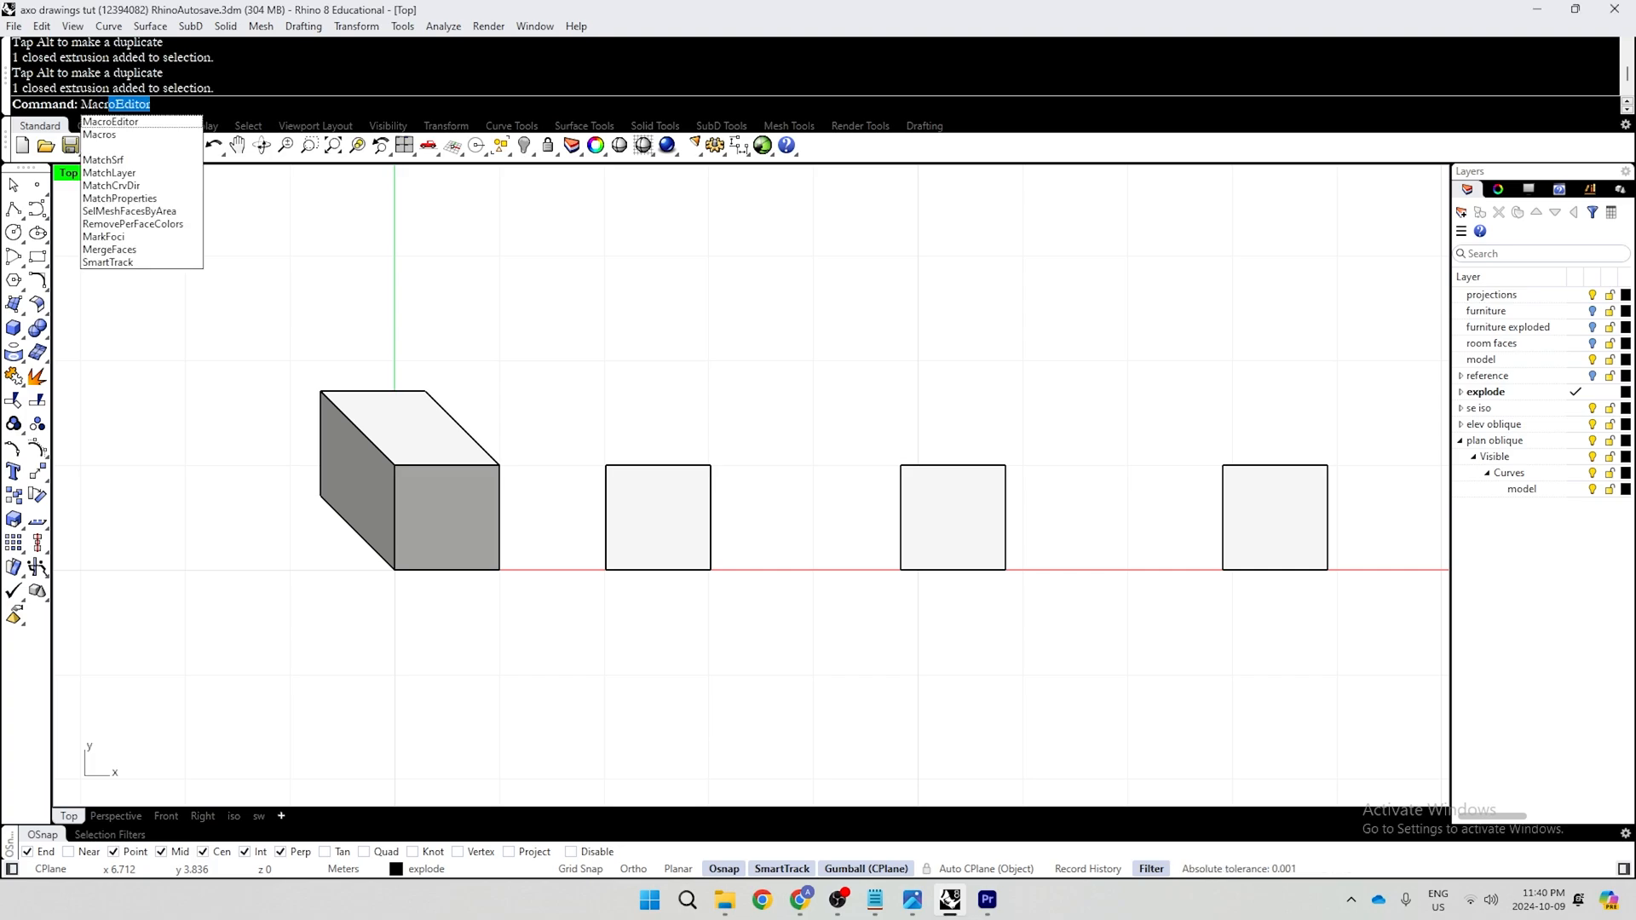
pyautogui.press('Return')
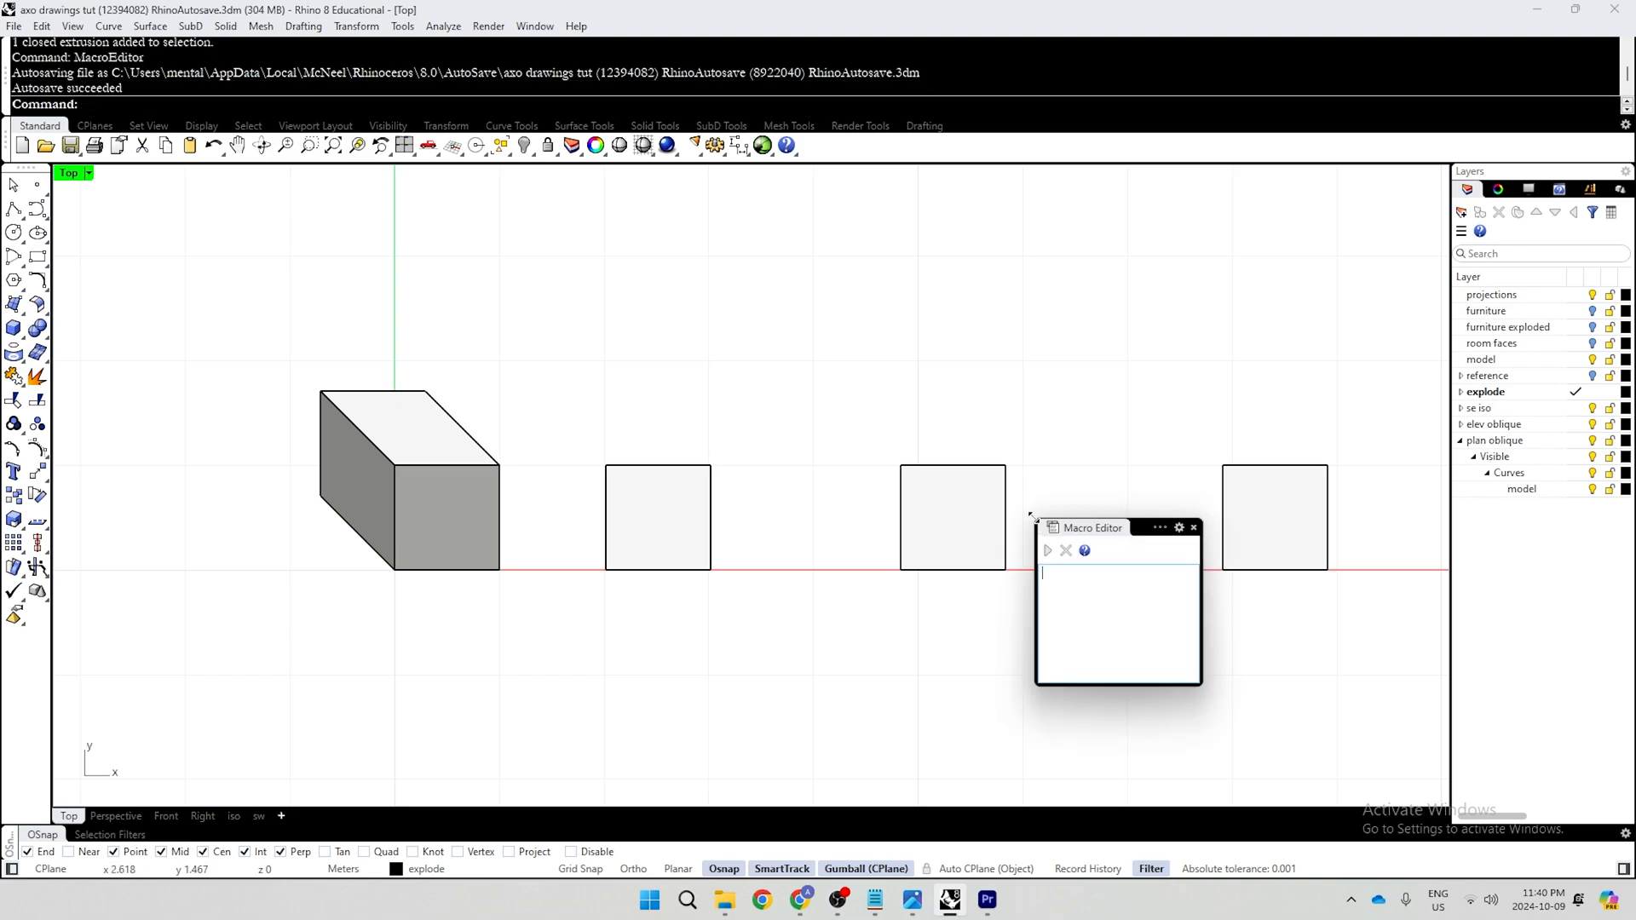
pyautogui.hotkey('ctrl', 'v')
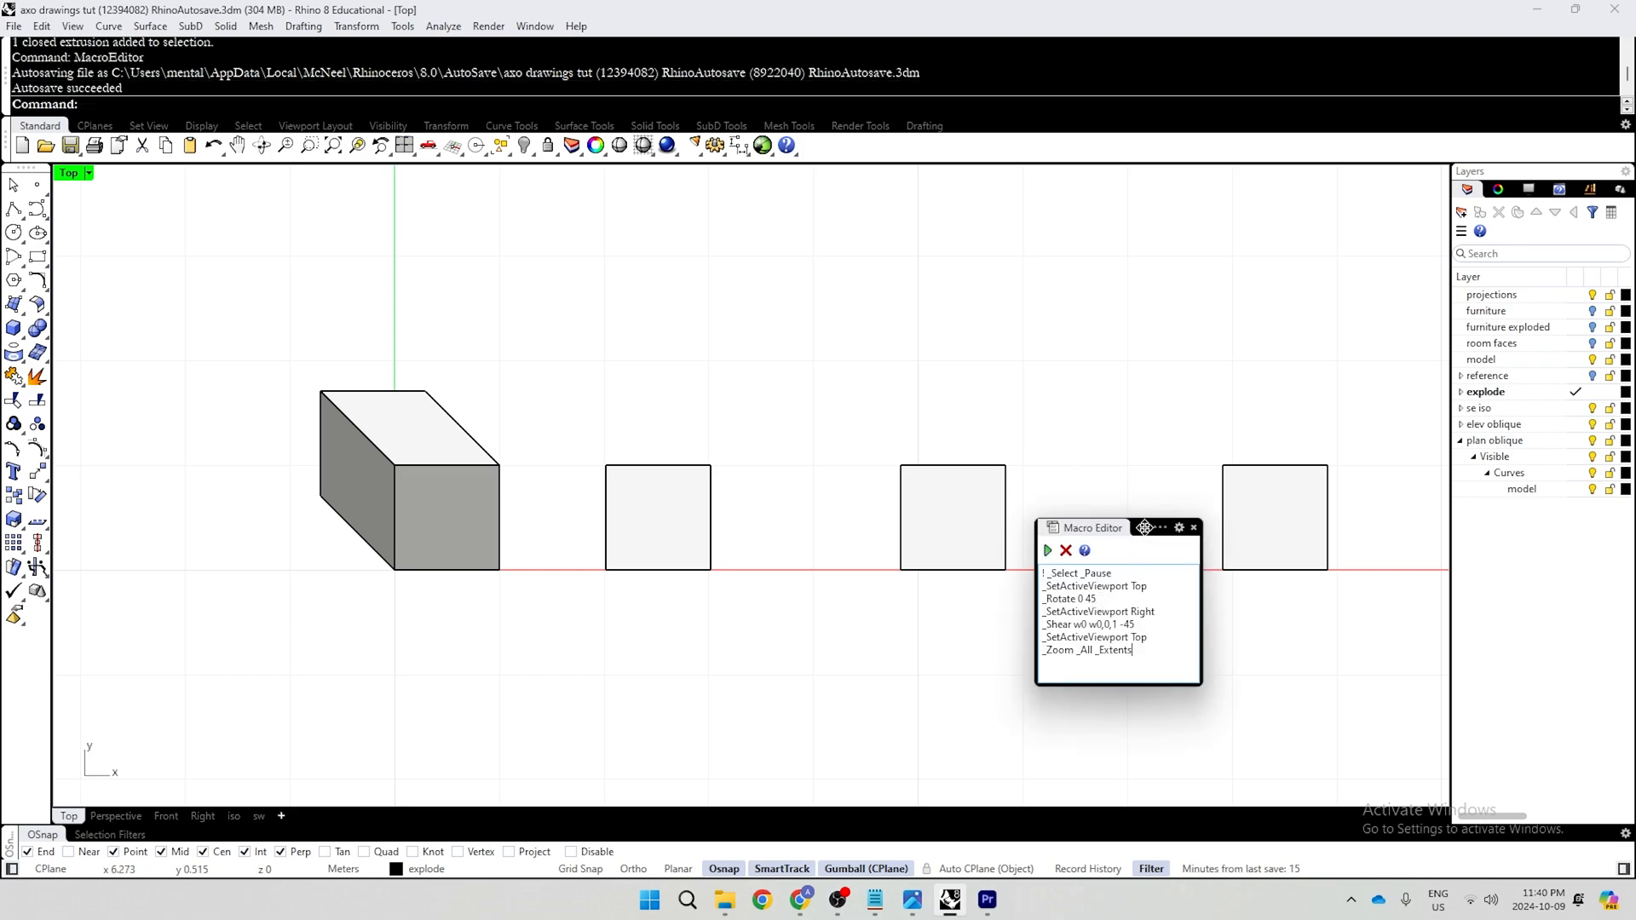
pyautogui.moveTo(1144, 527); pyautogui.dragTo(394, 449)
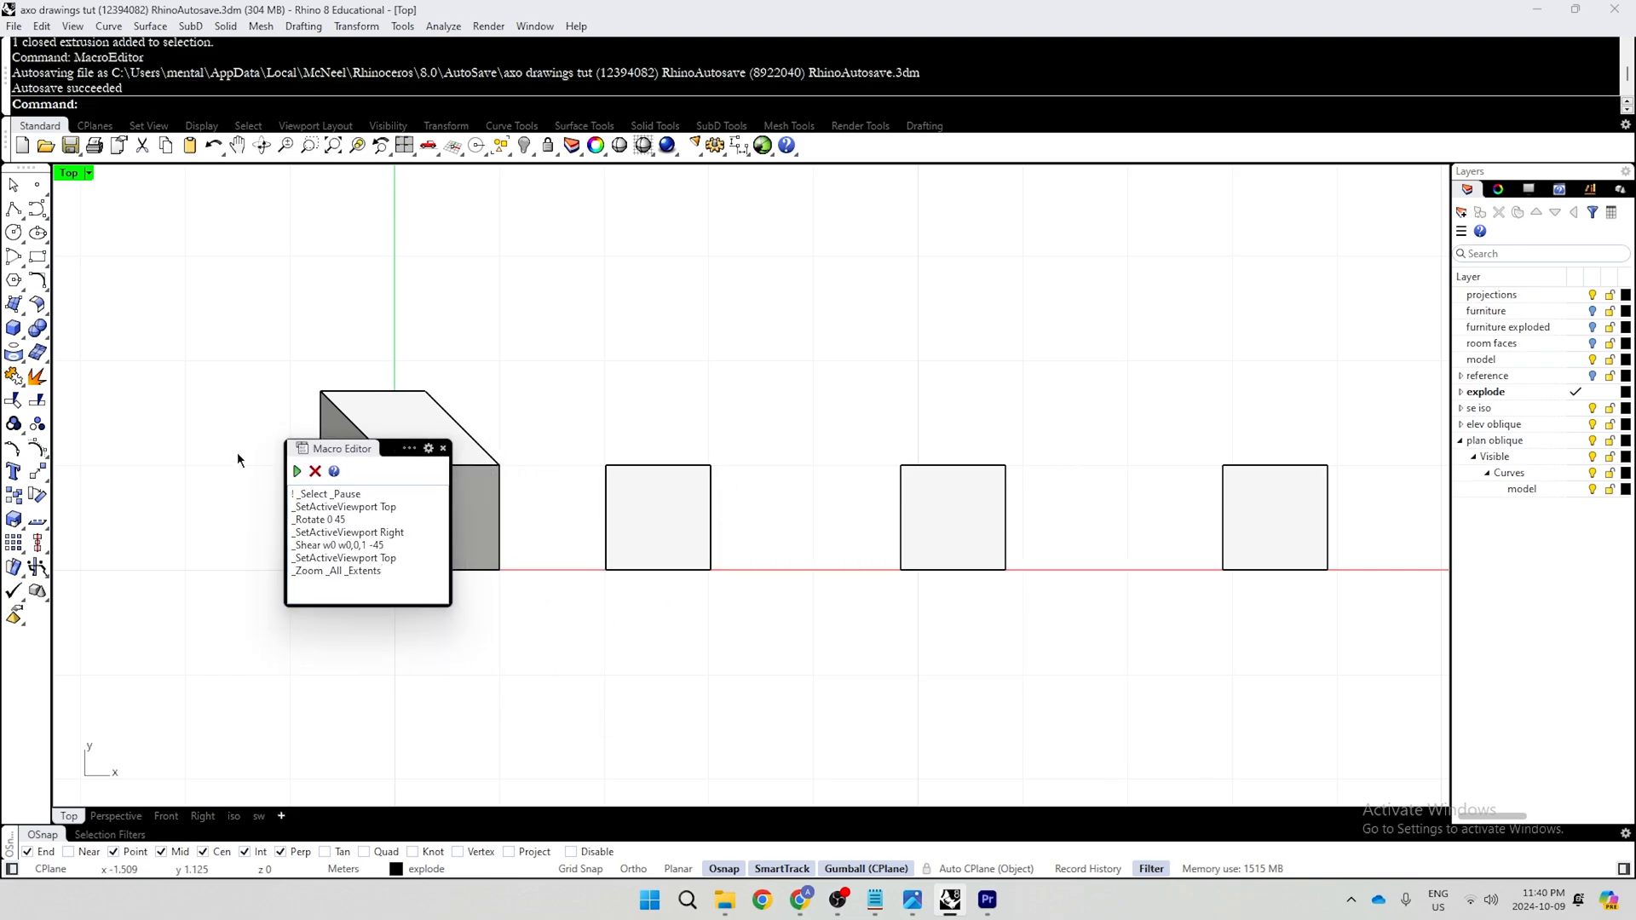
# Run the Plan Oblique macro on the plain cube nearest the sheared one and deselect the result
pyautogui.click(297, 471)
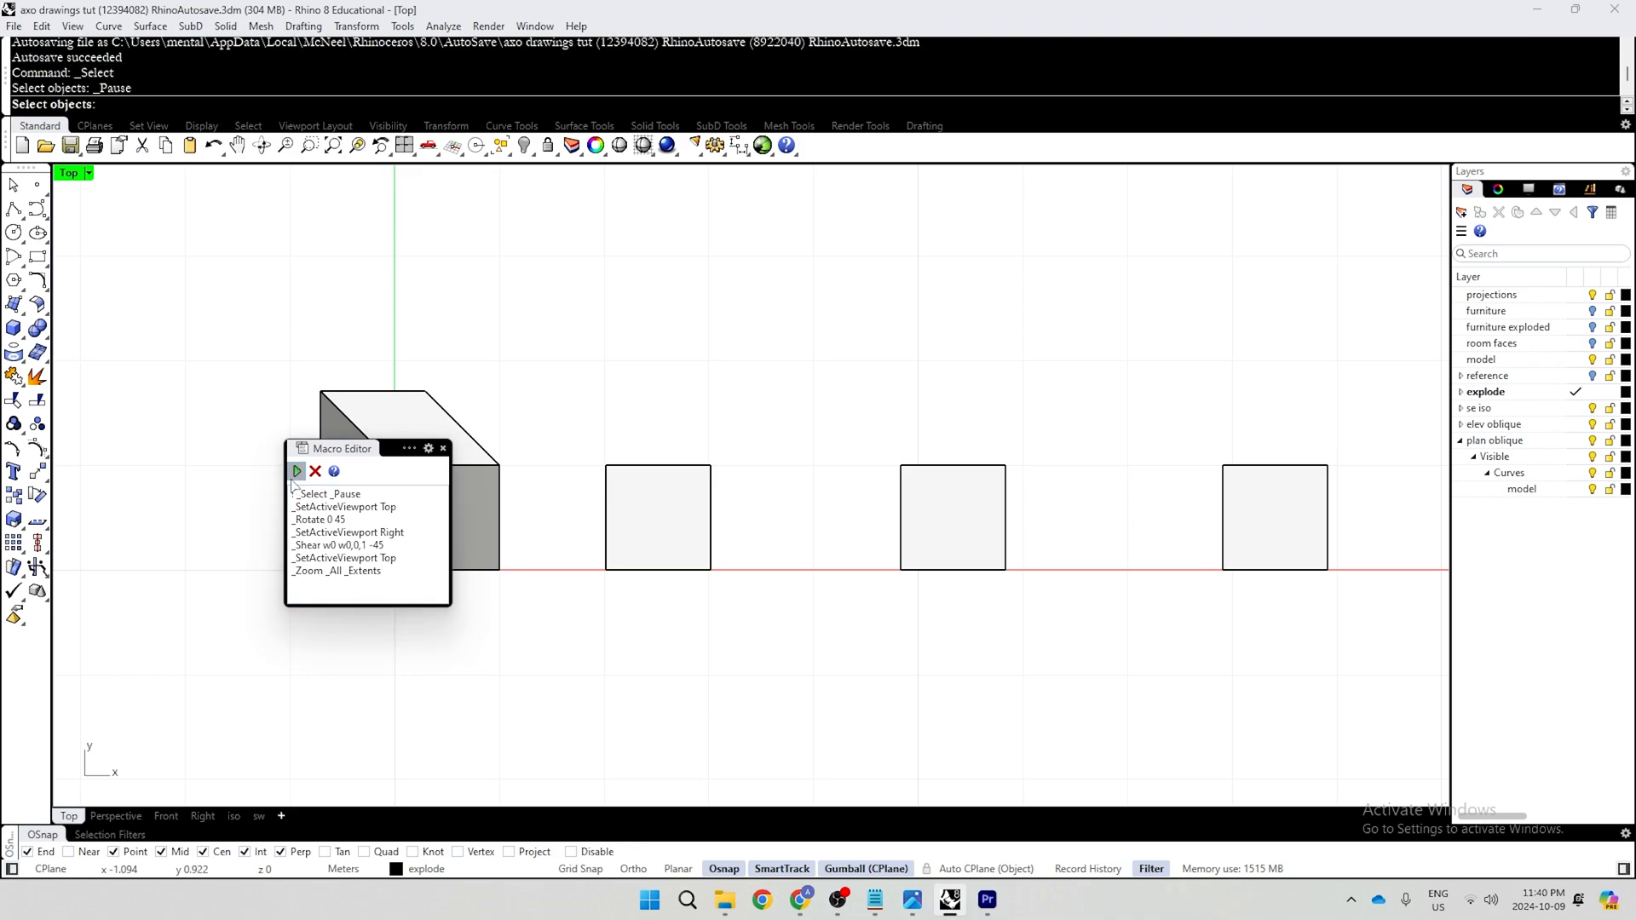
pyautogui.click(705, 520)
pyautogui.press('Return')
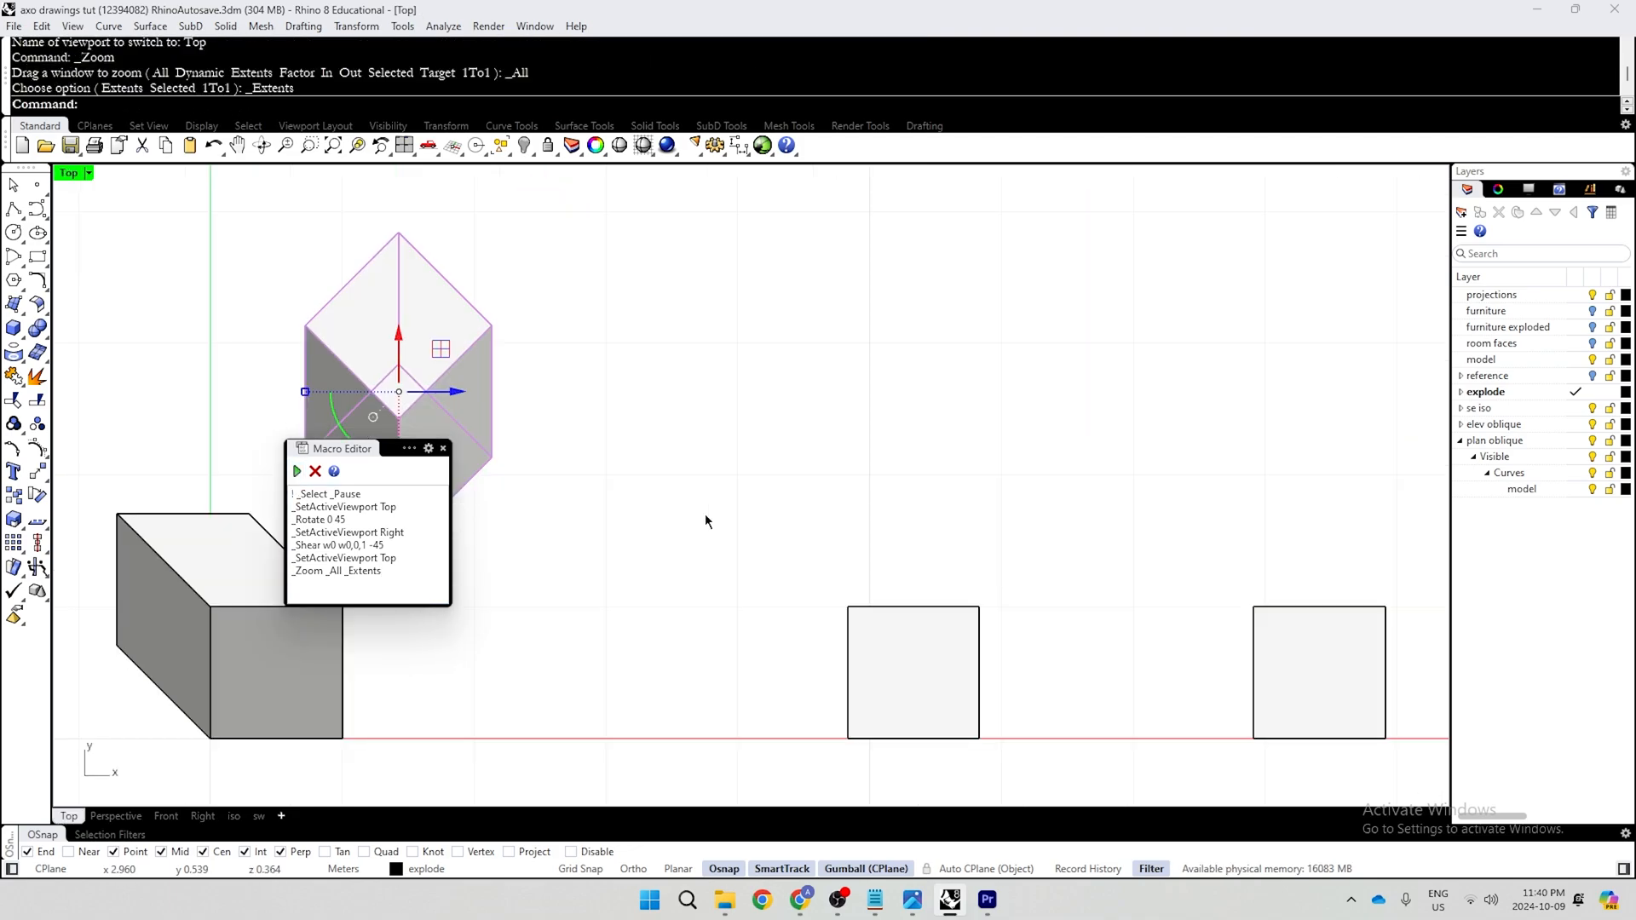
pyautogui.scroll(-5, 758, 422)
pyautogui.press('Escape')
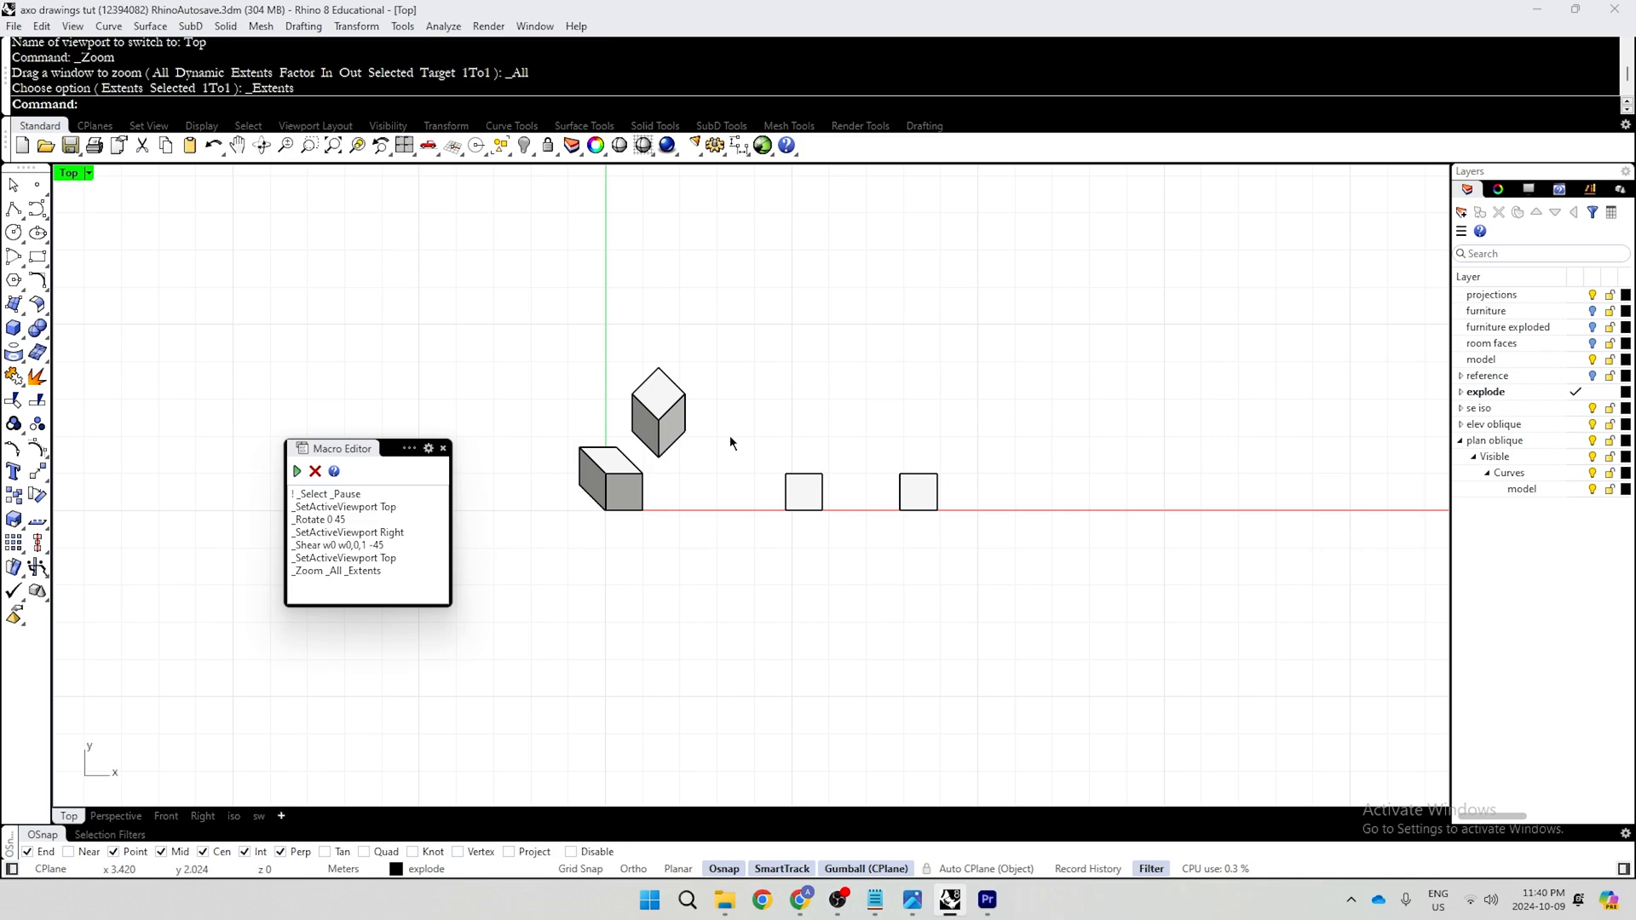
# Show all hidden objects and inspect the labelled elev oblique, plan oblique and isometric reference cubes
pyautogui.hotkey('alt', 'Tab')
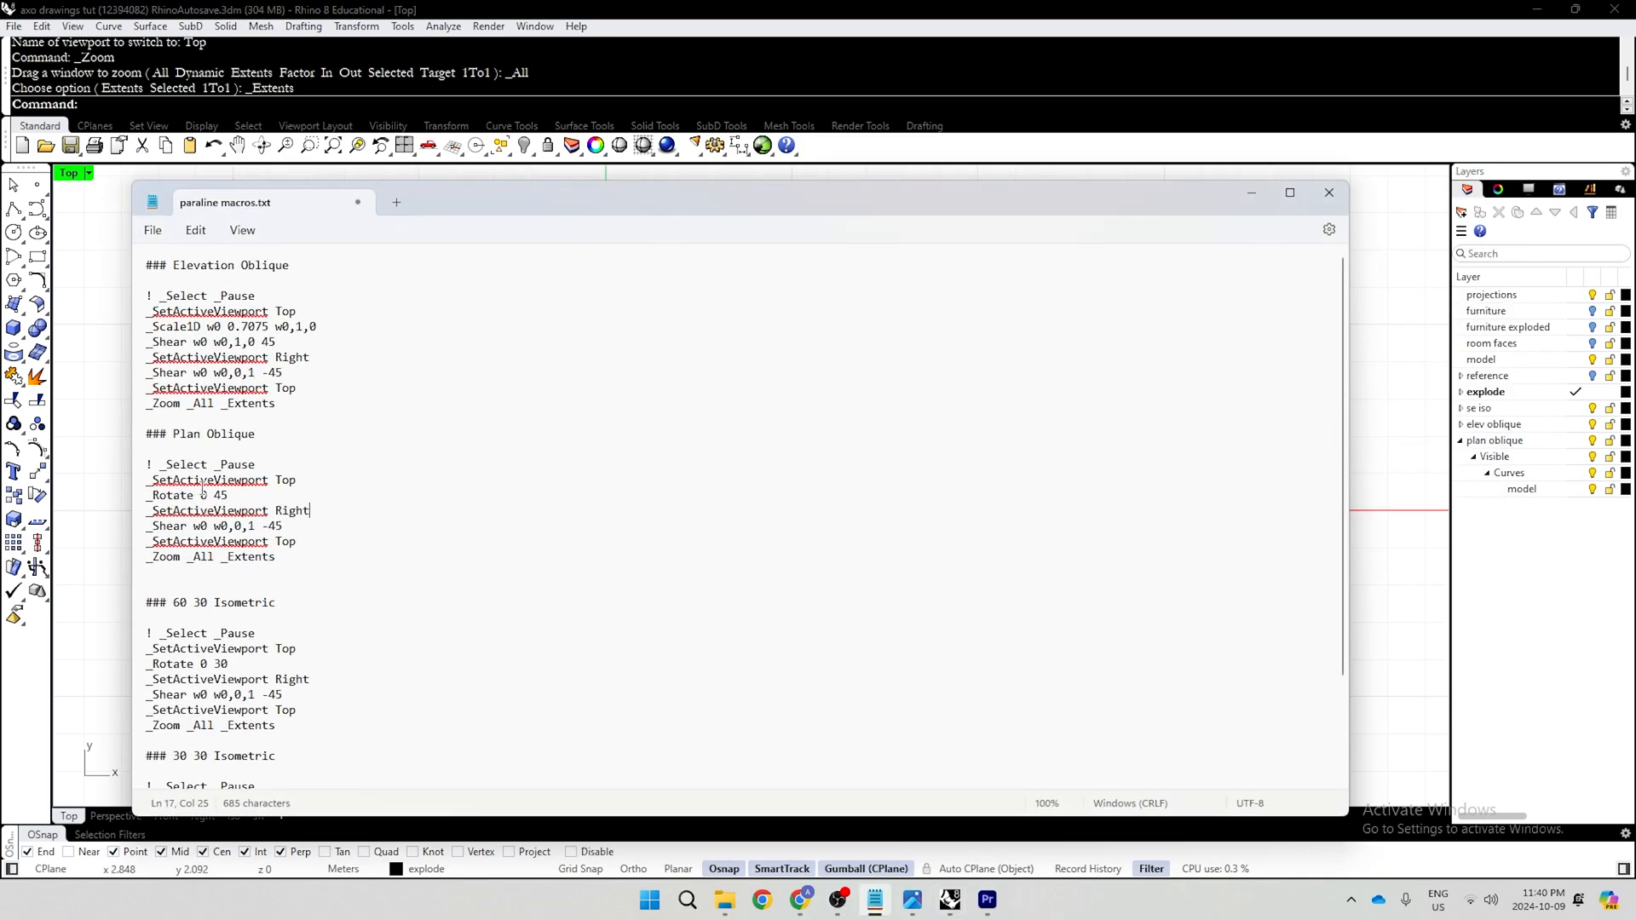
pyautogui.hotkey('alt', 'Tab')
pyautogui.click(800, 502)
pyautogui.press('Escape')
pyautogui.hotkey('ctrl', 'alt', 'h')
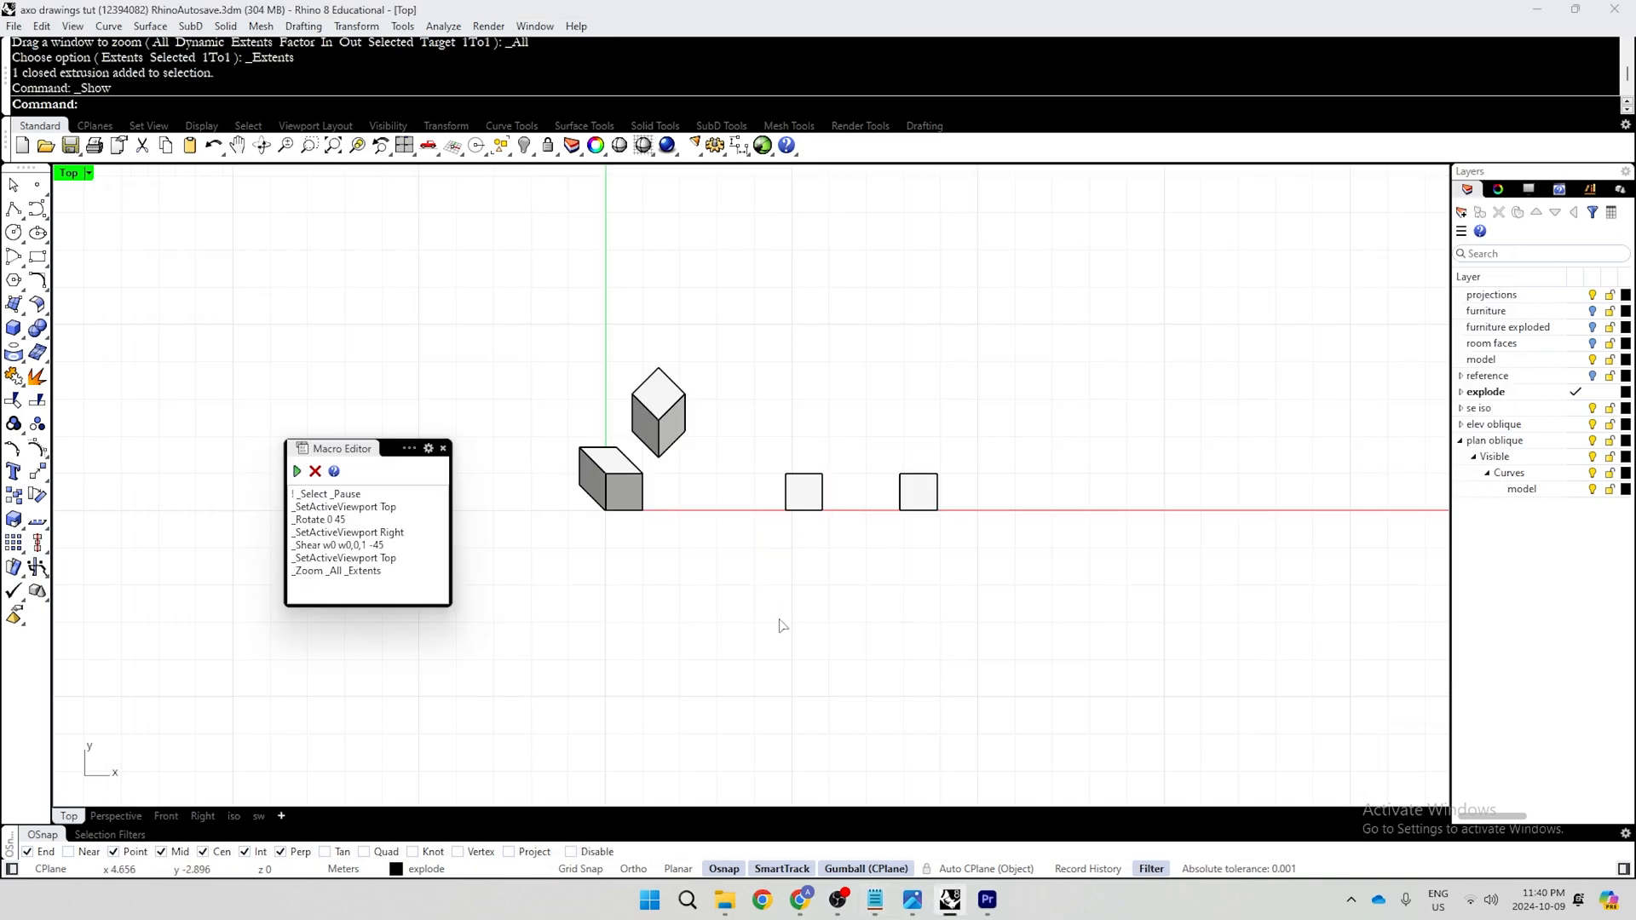
pyautogui.scroll(-6, 805, 635)
pyautogui.scroll(6, 811, 275)
pyautogui.moveTo(809, 277); pyautogui.dragTo(823, 356, button='right')
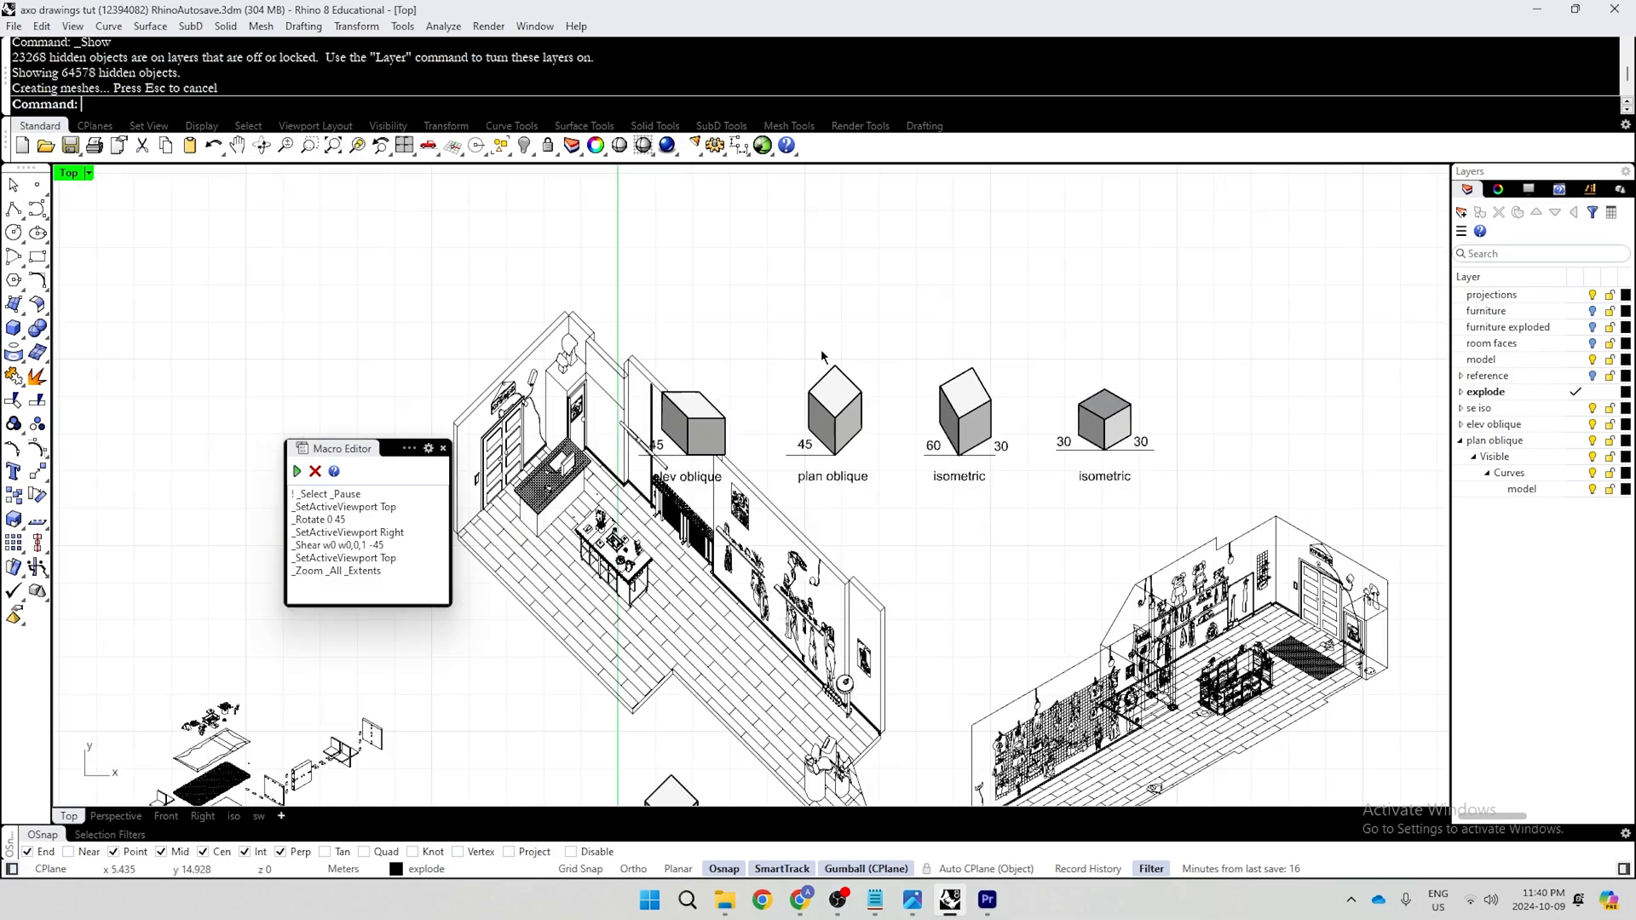
pyautogui.scroll(-4, 824, 356)
pyautogui.scroll(6, 808, 512)
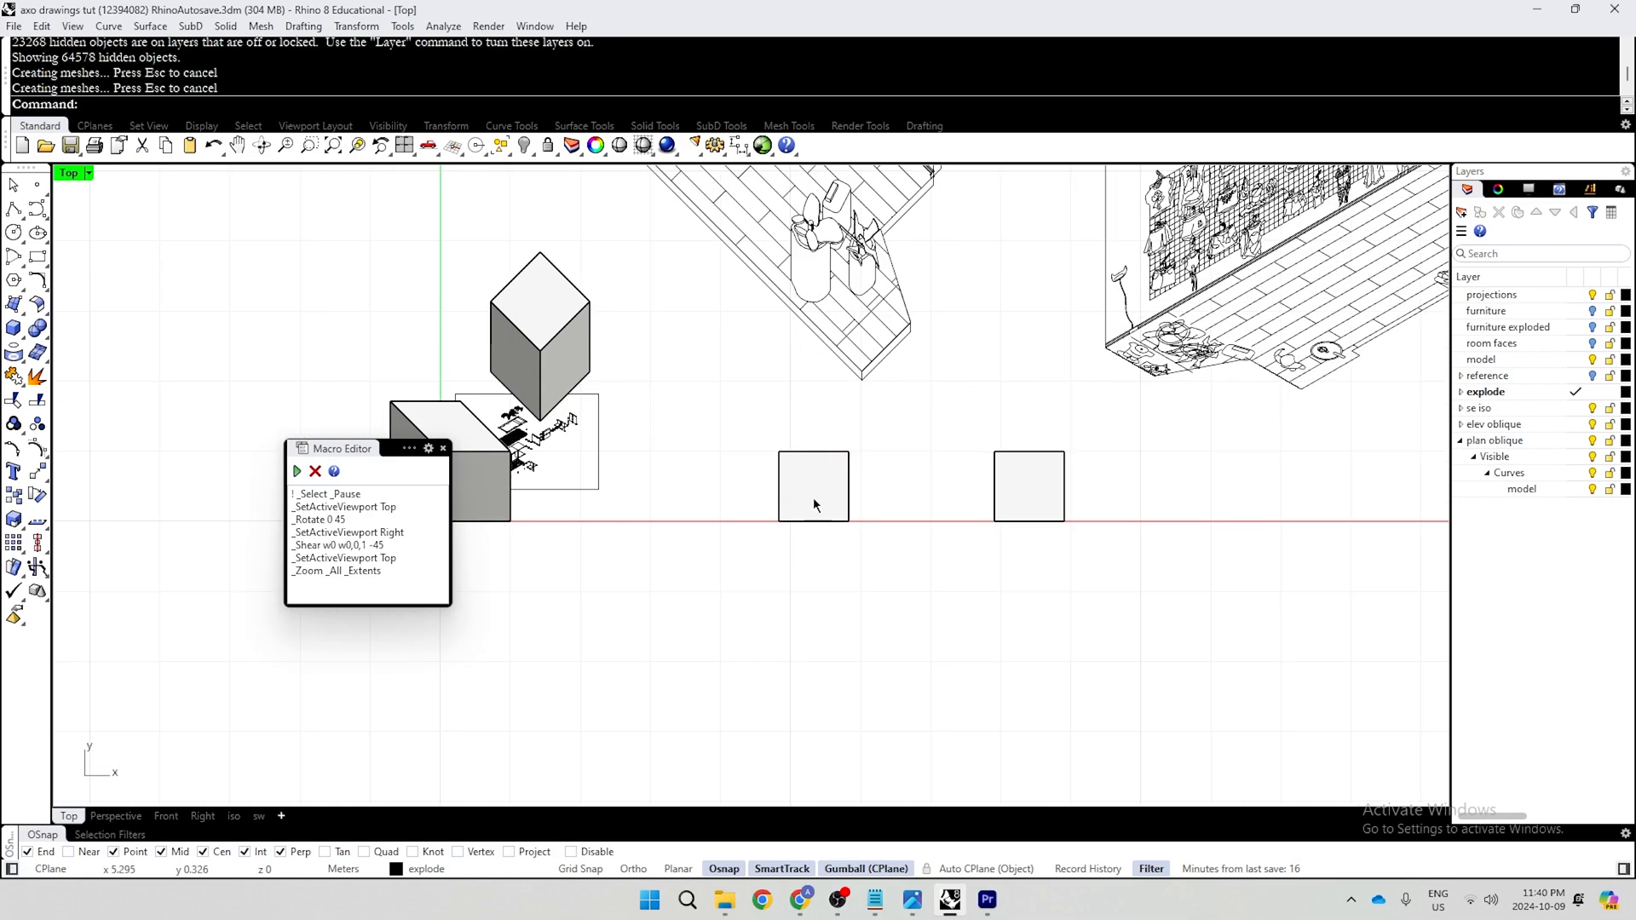
# Switch to Notepad, copy the 60 30 Isometric macro lines from paraline macros.txt and return to Rhino
pyautogui.click(813, 504)
pyautogui.hotkey('alt', 'Tab')
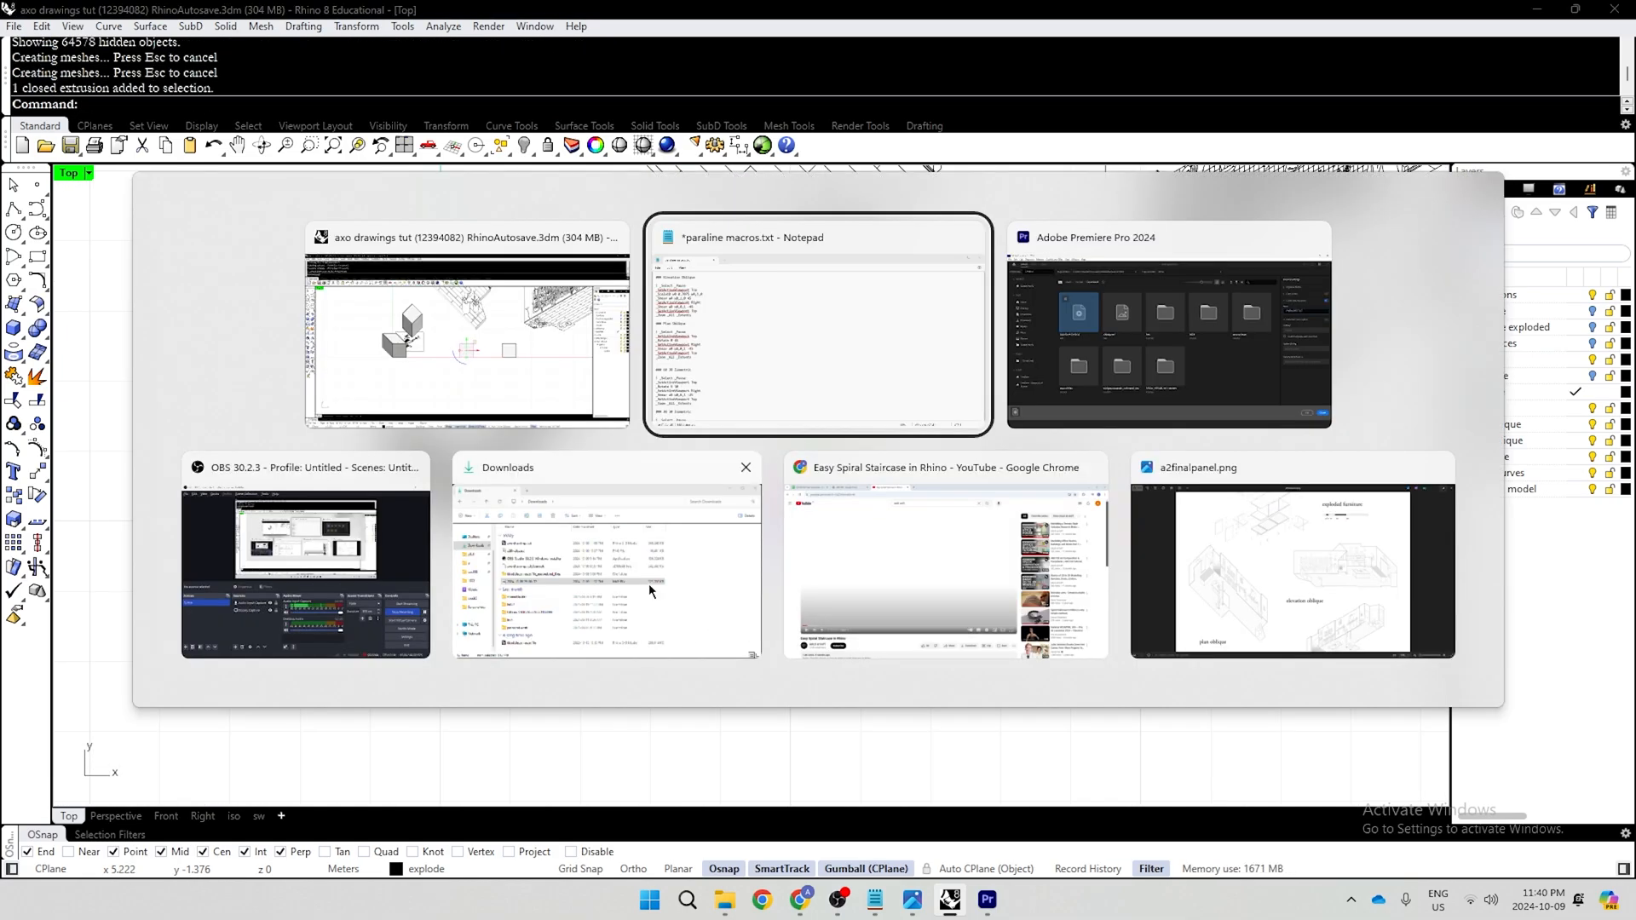
pyautogui.click(712, 383)
pyautogui.scroll(-3, 323, 624)
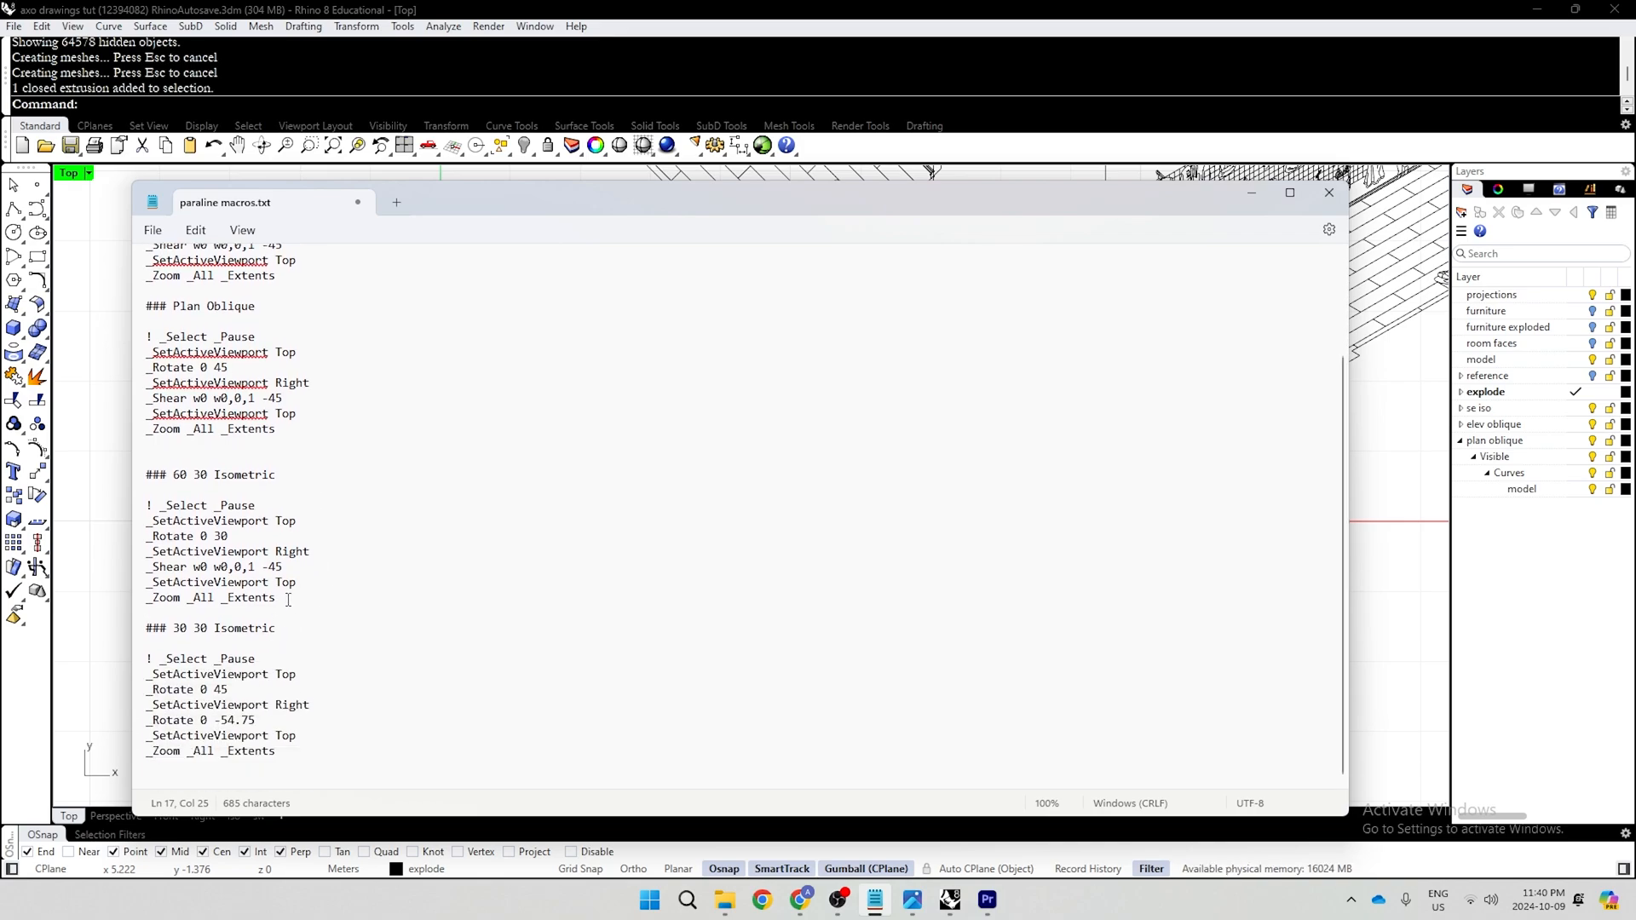
pyautogui.moveTo(278, 598); pyautogui.dragTo(142, 509)
pyautogui.hotkey('ctrl', 'c')
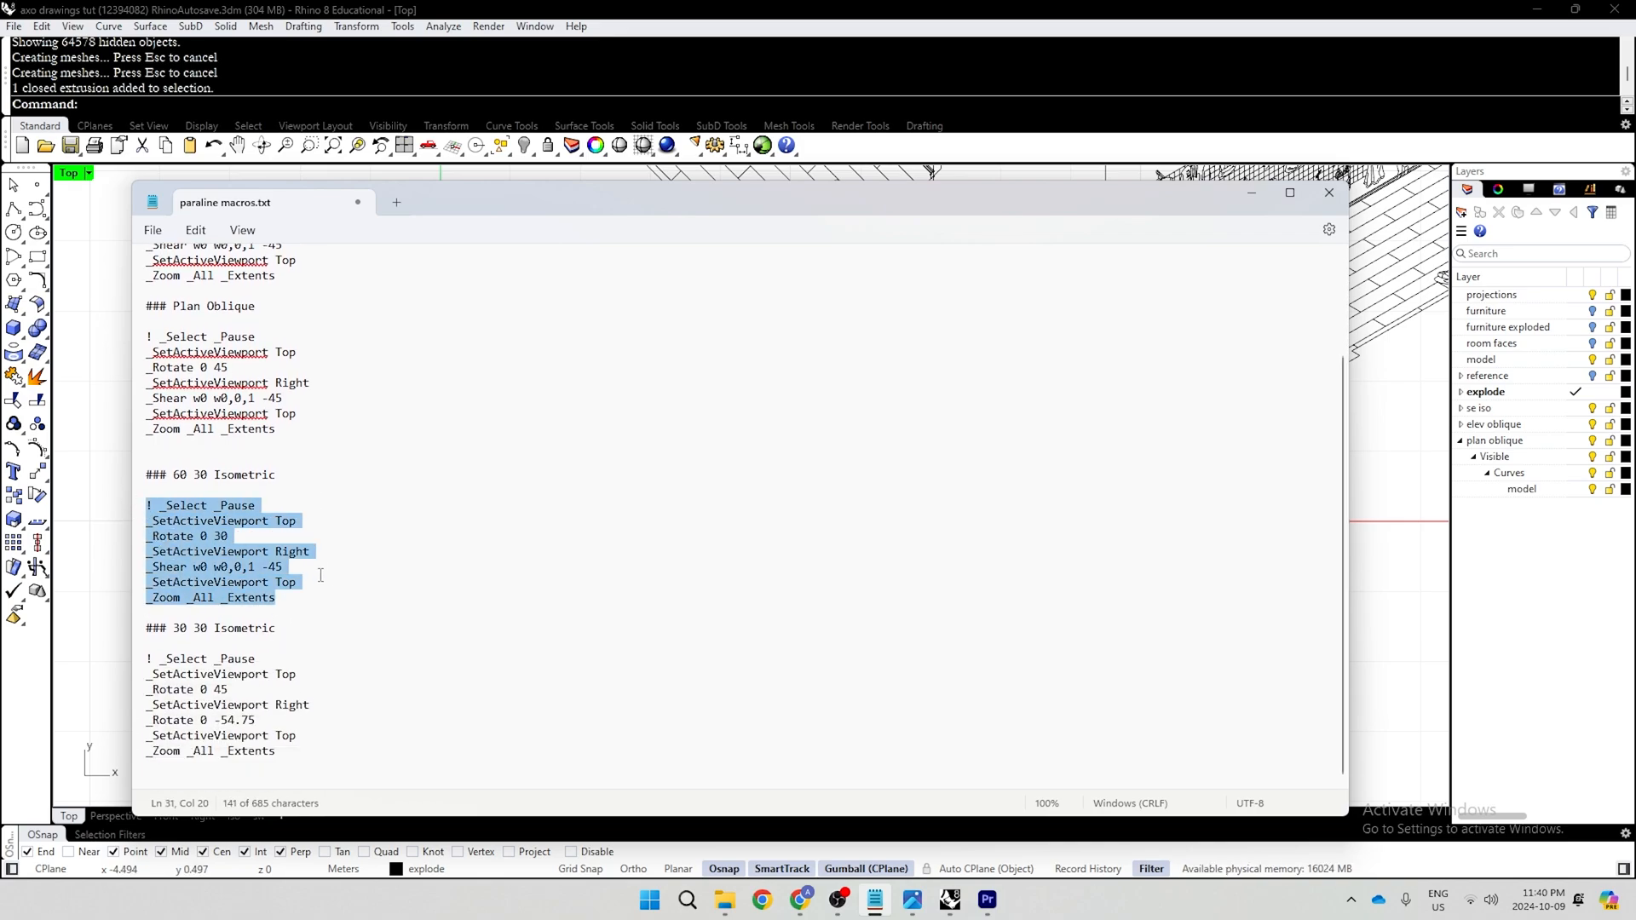
pyautogui.hotkey('alt', 'Tab')
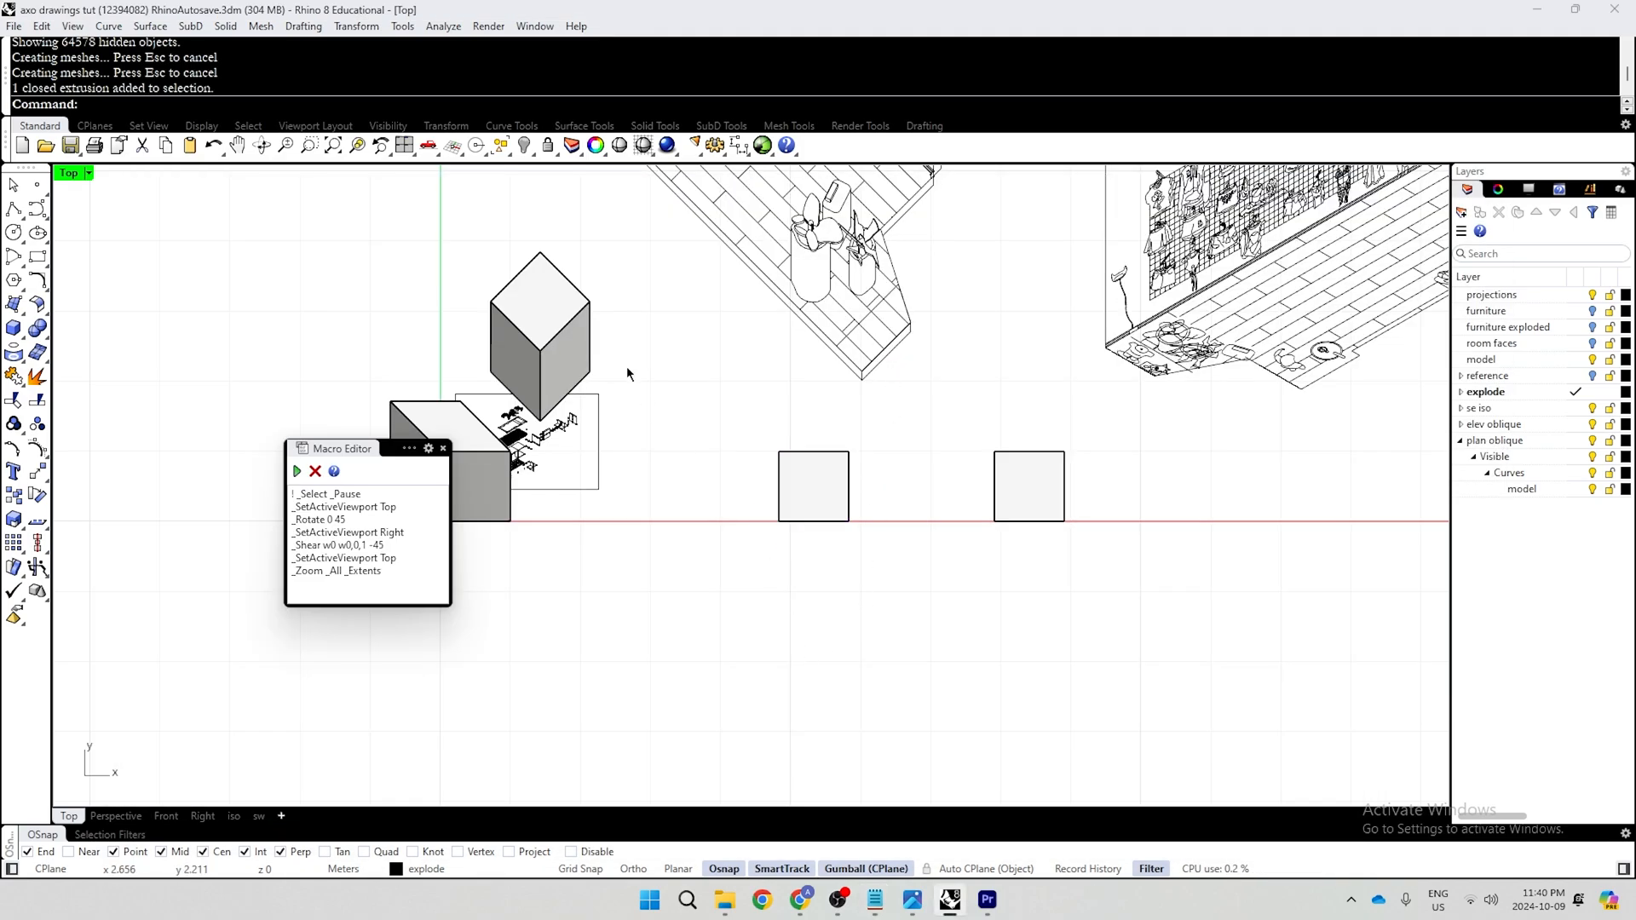
# Move the plan oblique cube across the Y axis to the far side of the elevation oblique cube
pyautogui.click(538, 256)
pyautogui.moveTo(537, 256); pyautogui.dragTo(210, 248)
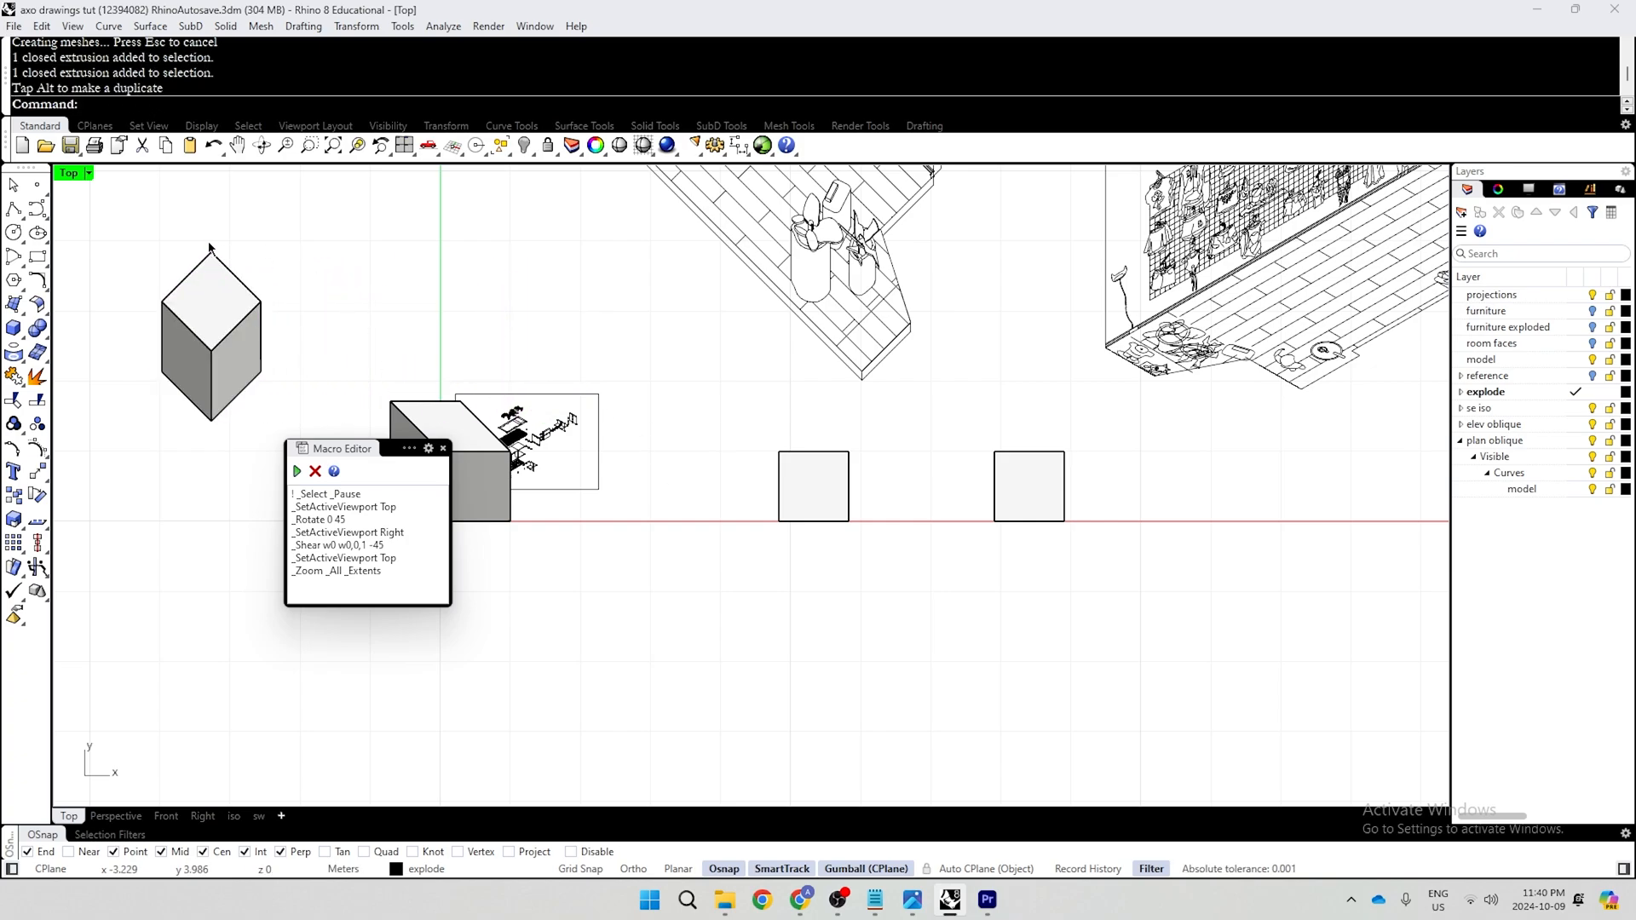
pyautogui.click(87, 173)
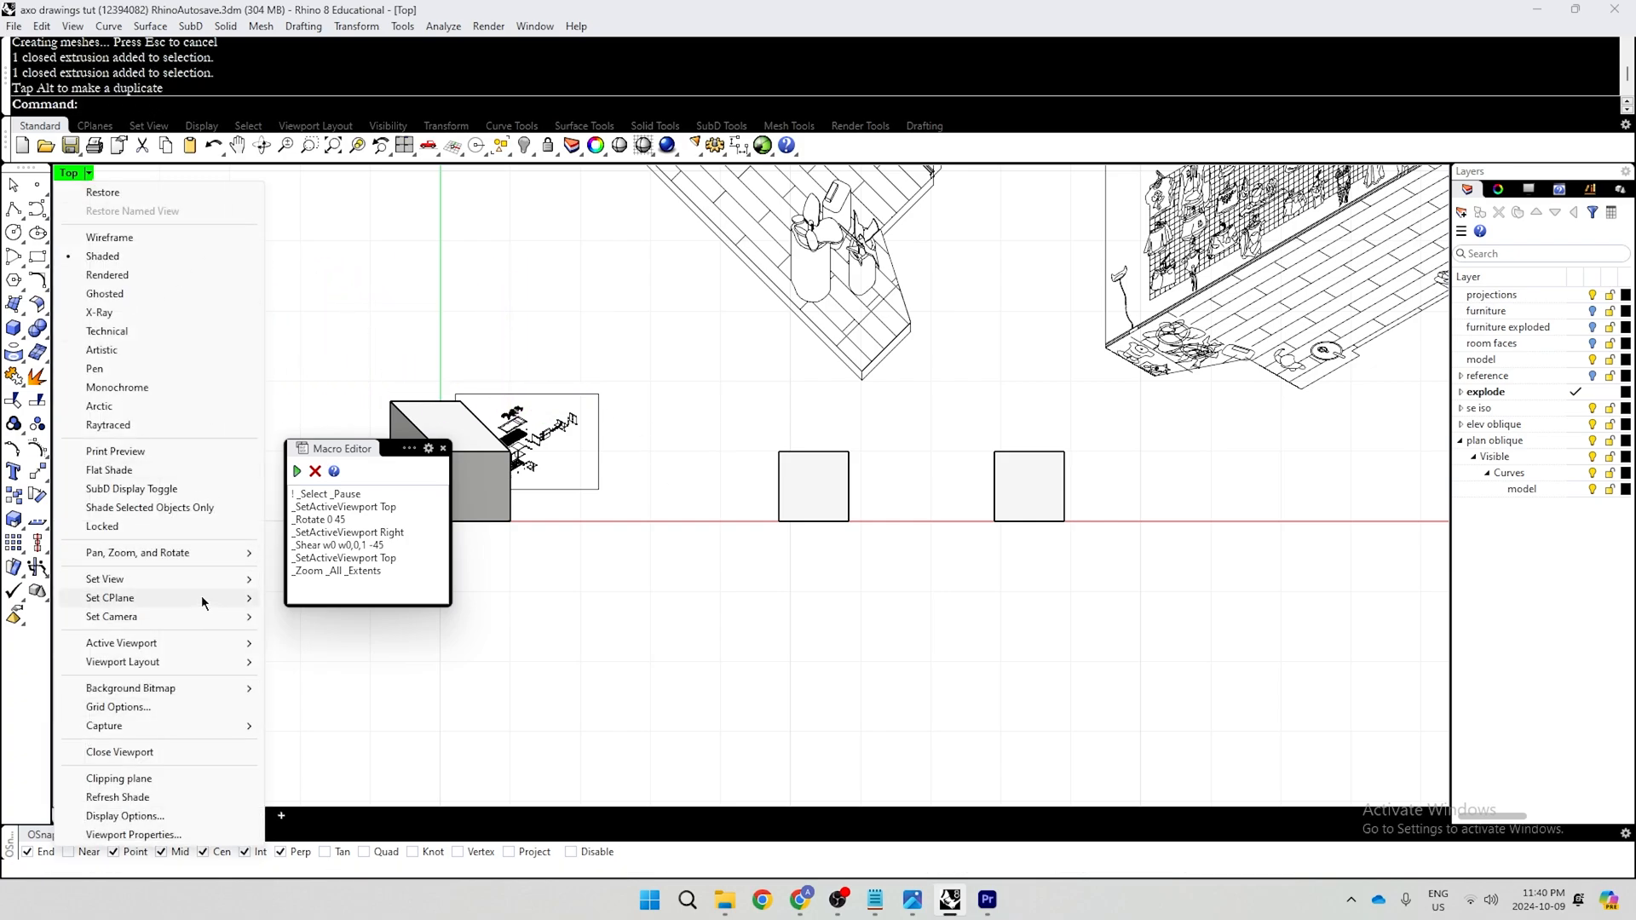
pyautogui.press('Escape')
# Replace the Macro Editor's contents with the copied 60 30 Isometric macro and run it on the nearer remaining plain cube
pyautogui.scroll(2, 833, 507)
pyautogui.click(356, 555)
pyautogui.hotkey('ctrl', 'a')
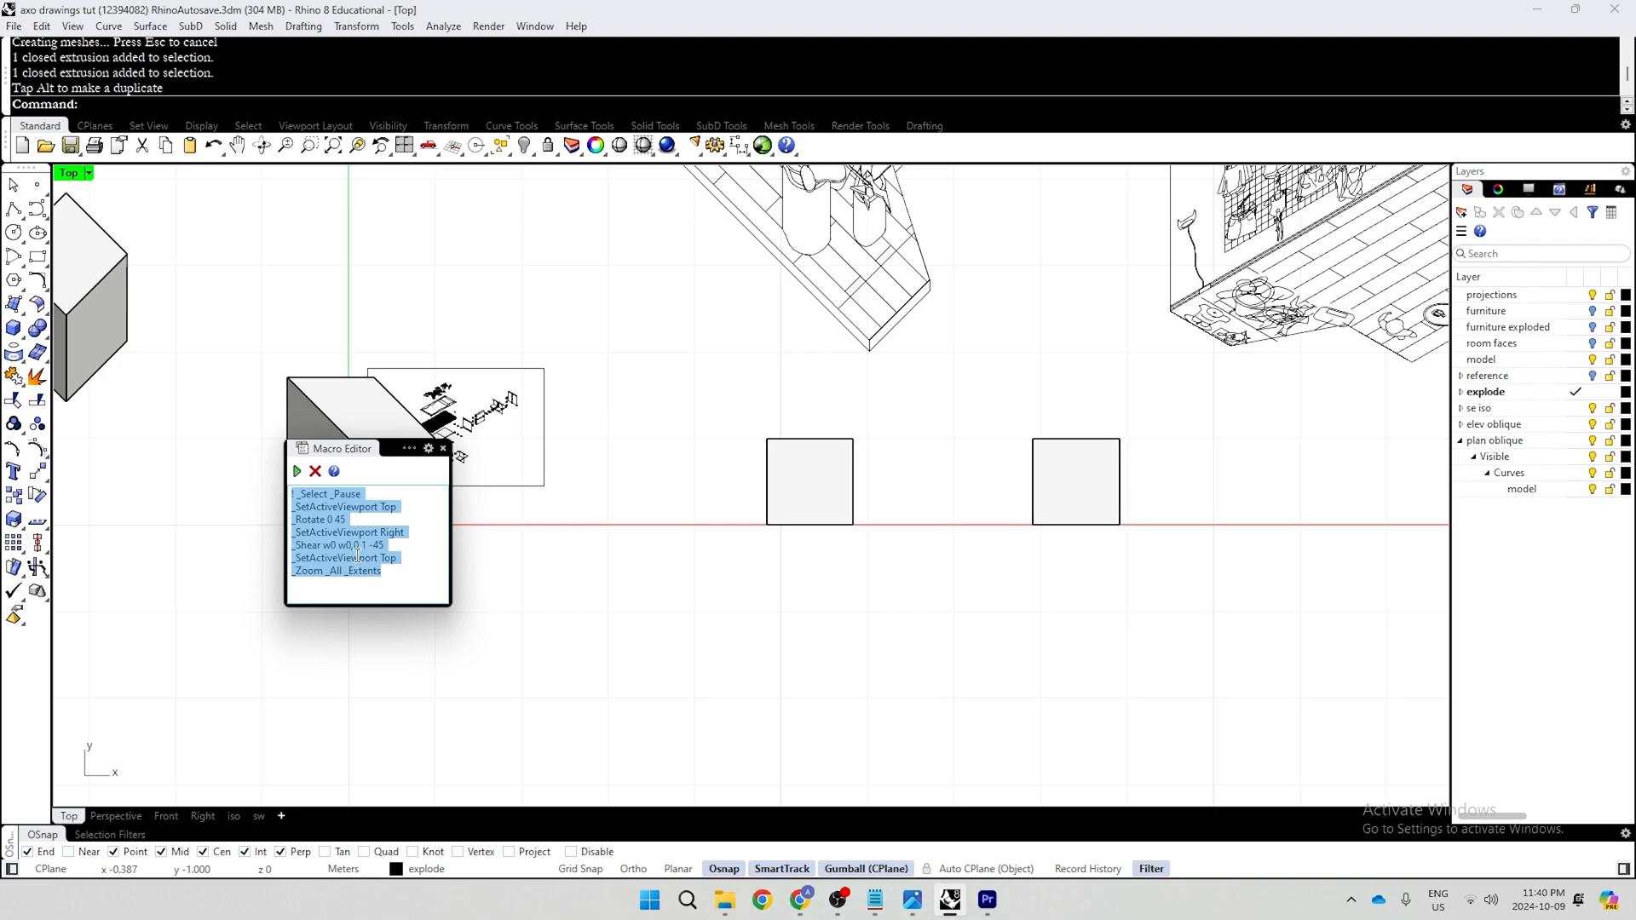
pyautogui.hotkey('ctrl', 'v')
pyautogui.click(297, 471)
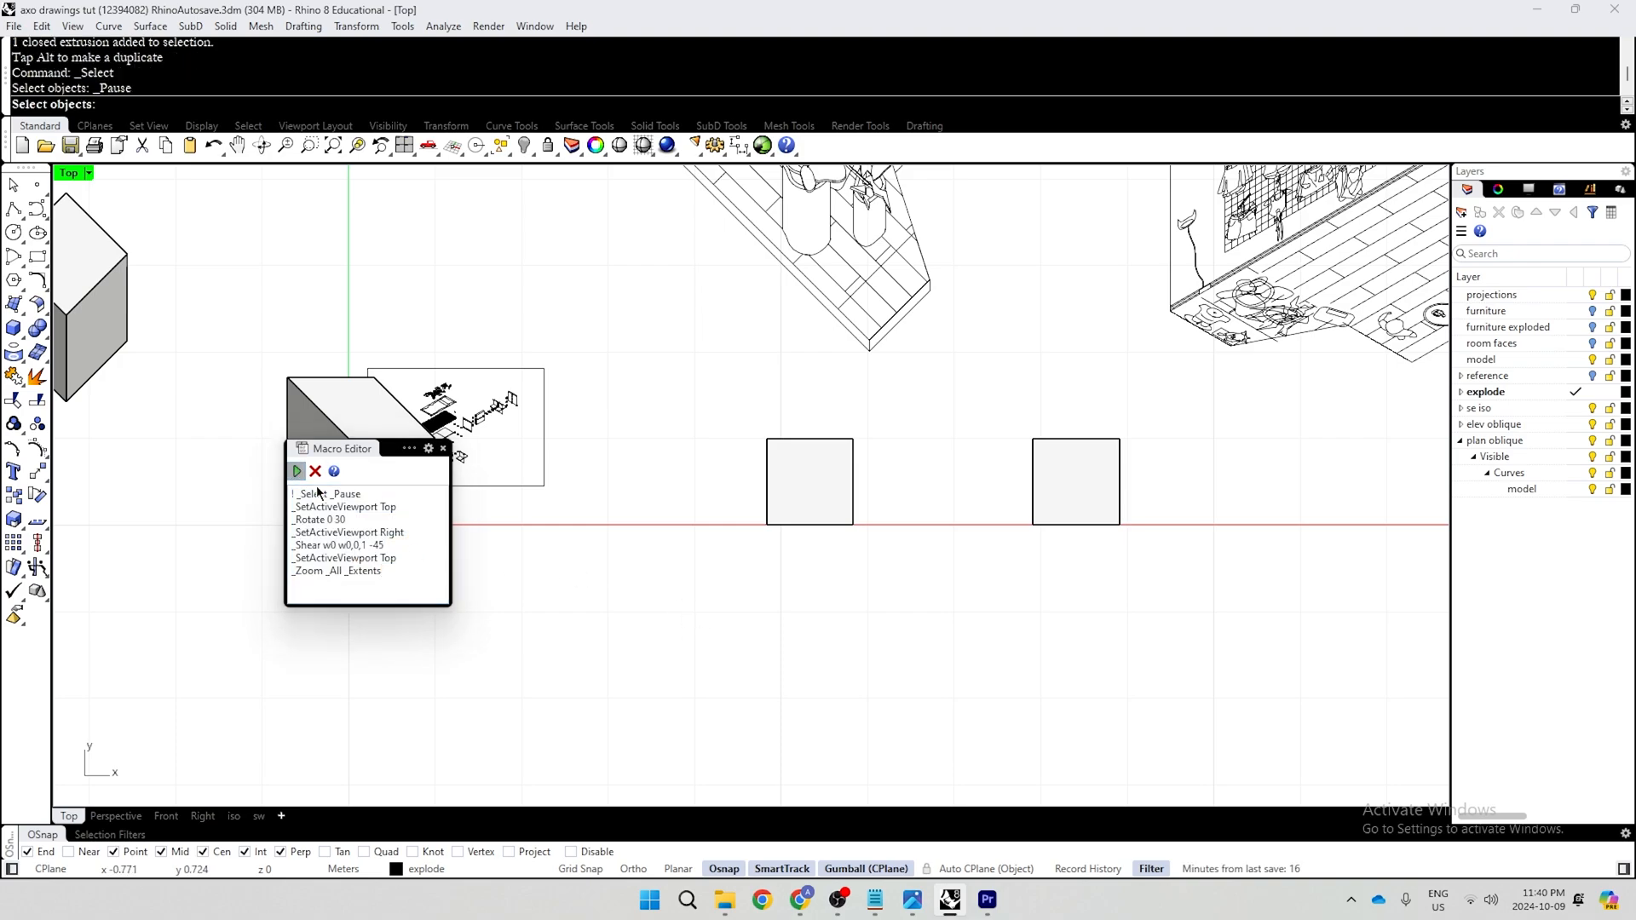
pyautogui.click(813, 499)
pyautogui.press('Return')
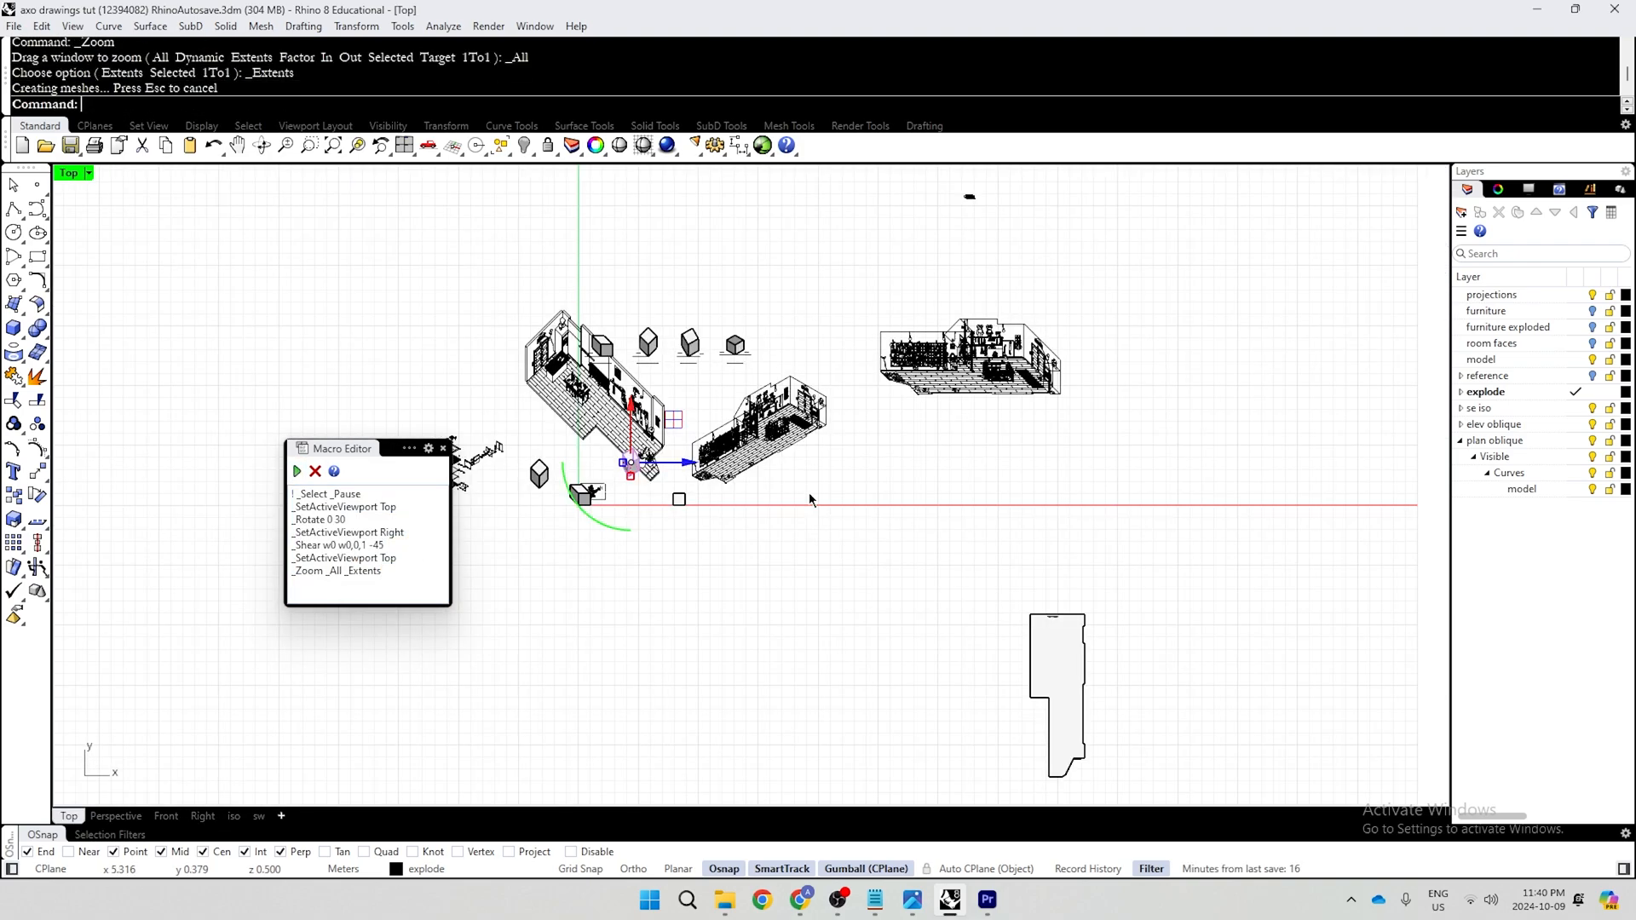
# Move the 60 30 isometric cube straight down so its lowest corner sits at the X axis
pyautogui.scroll(10, 659, 468)
pyautogui.moveTo(726, 450); pyautogui.dragTo(726, 551)
pyautogui.scroll(5, 932, 673)
# Replace the Macro Editor's contents with the 30 30 Isometric macro lines copied from paraline macros.txt
pyautogui.click(877, 511)
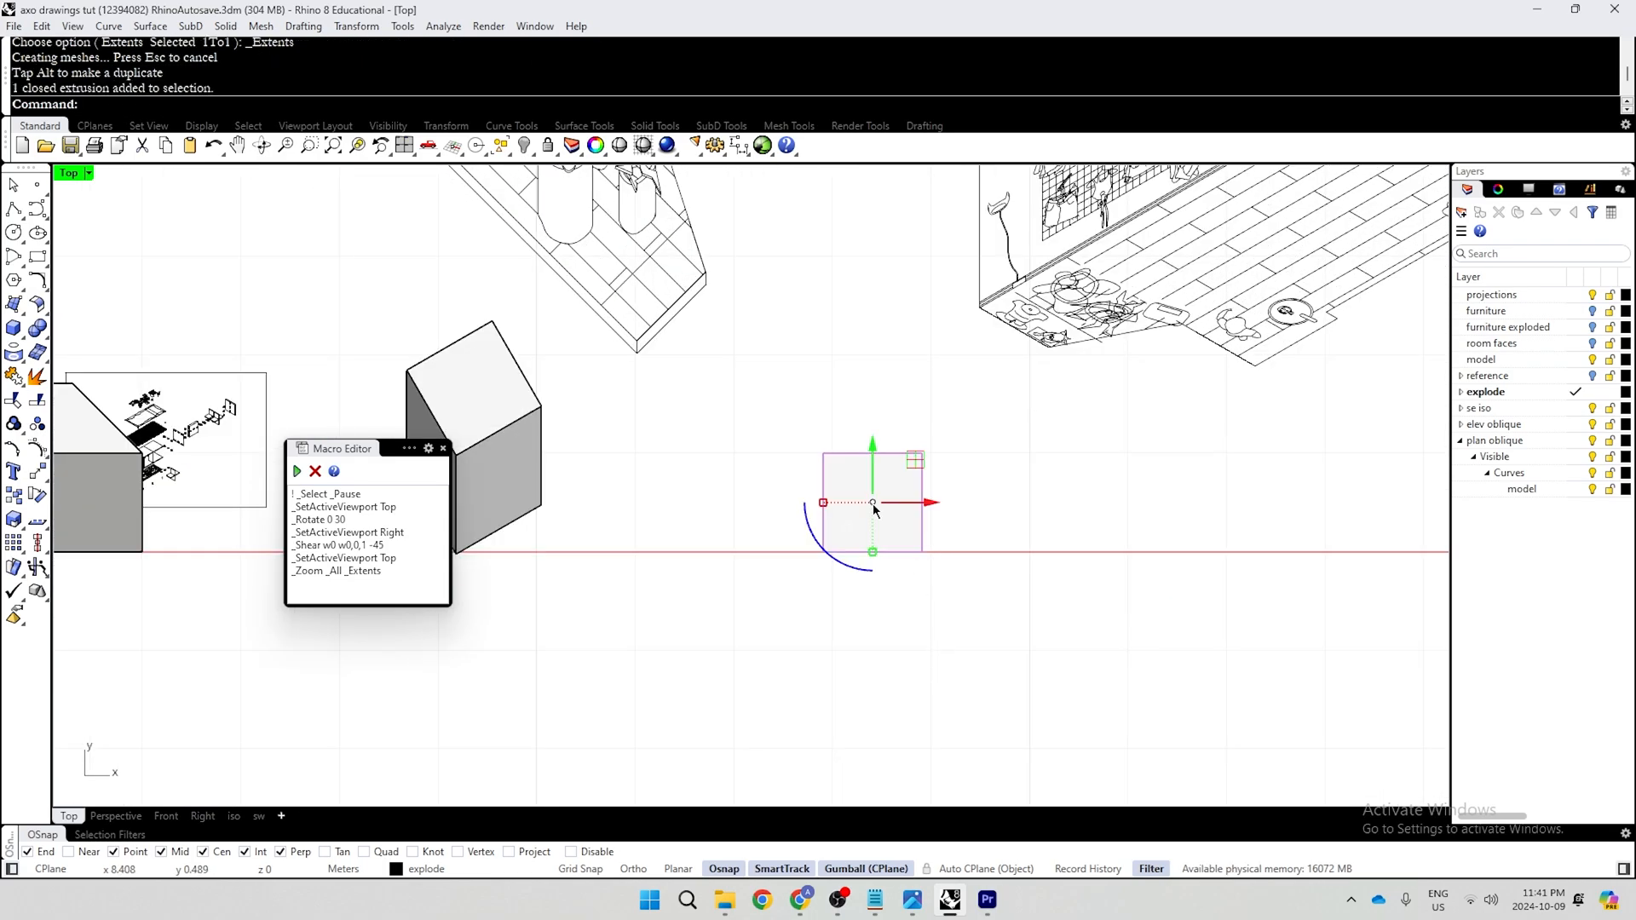
pyautogui.hotkey('alt', 'Tab')
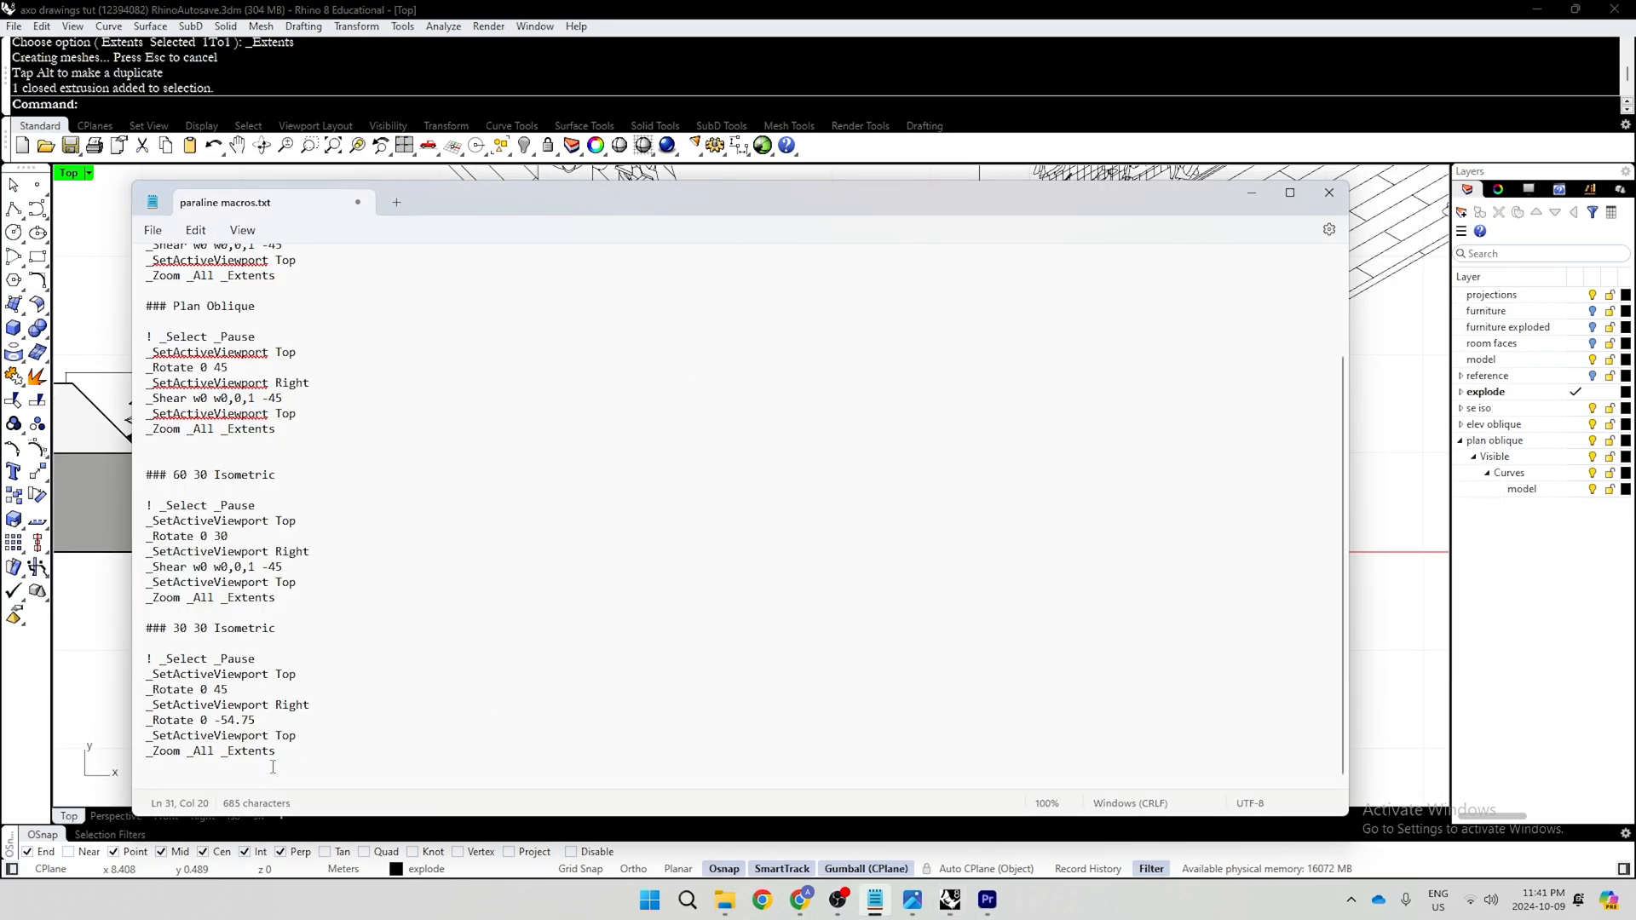
pyautogui.moveTo(311, 754); pyautogui.dragTo(128, 649)
pyautogui.hotkey('ctrl', 'c')
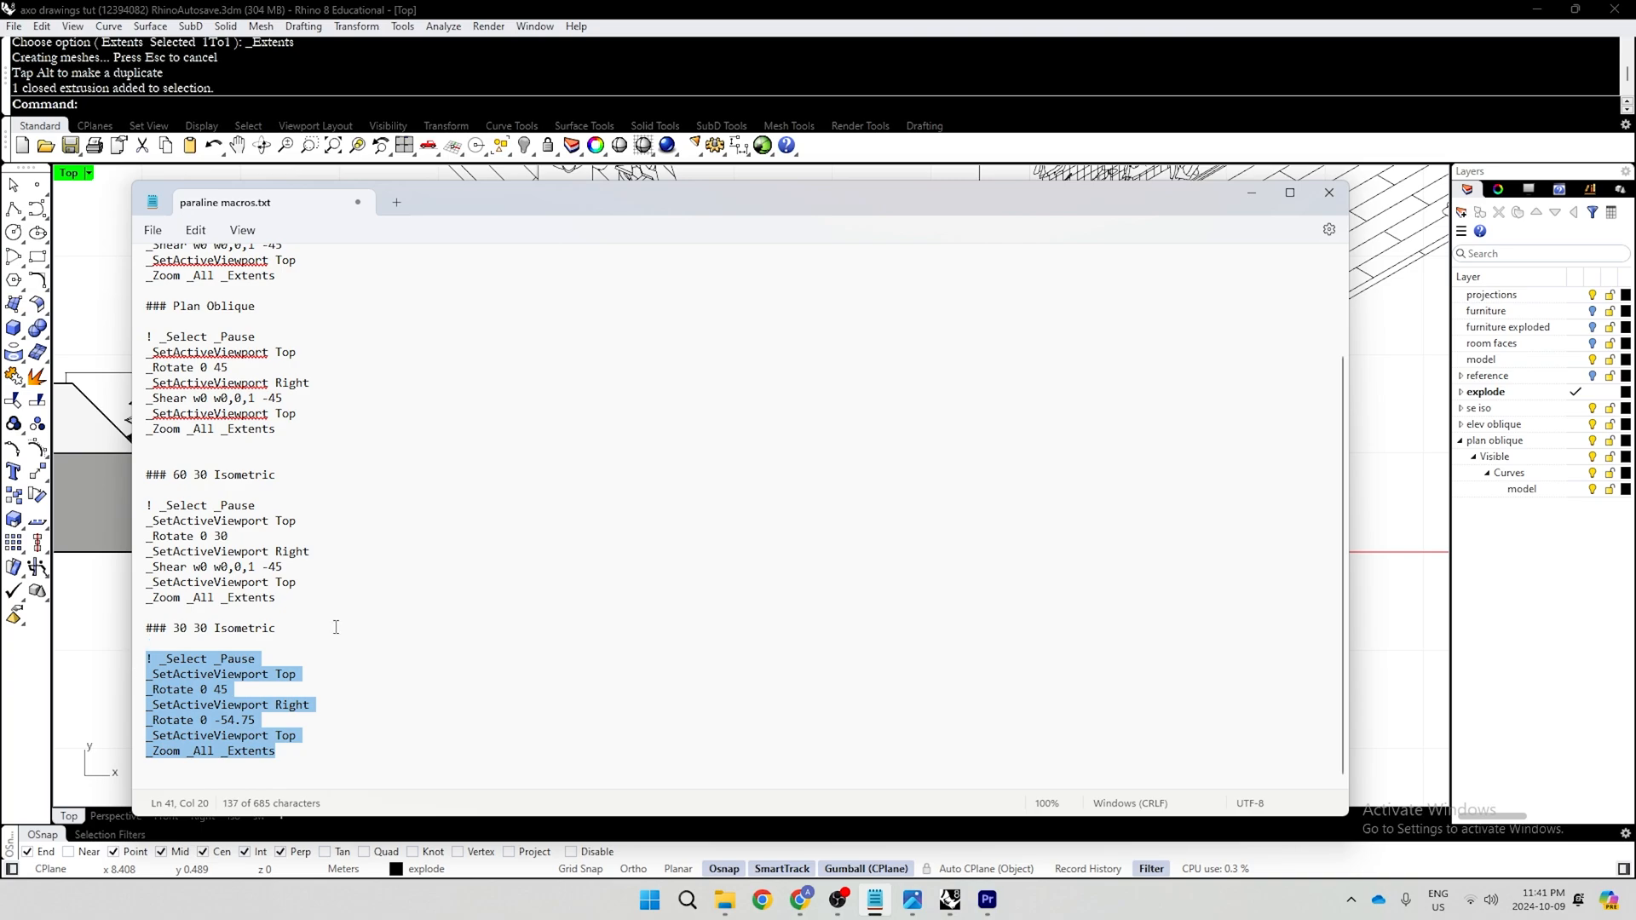
pyautogui.click(534, 665)
pyautogui.click(107, 329)
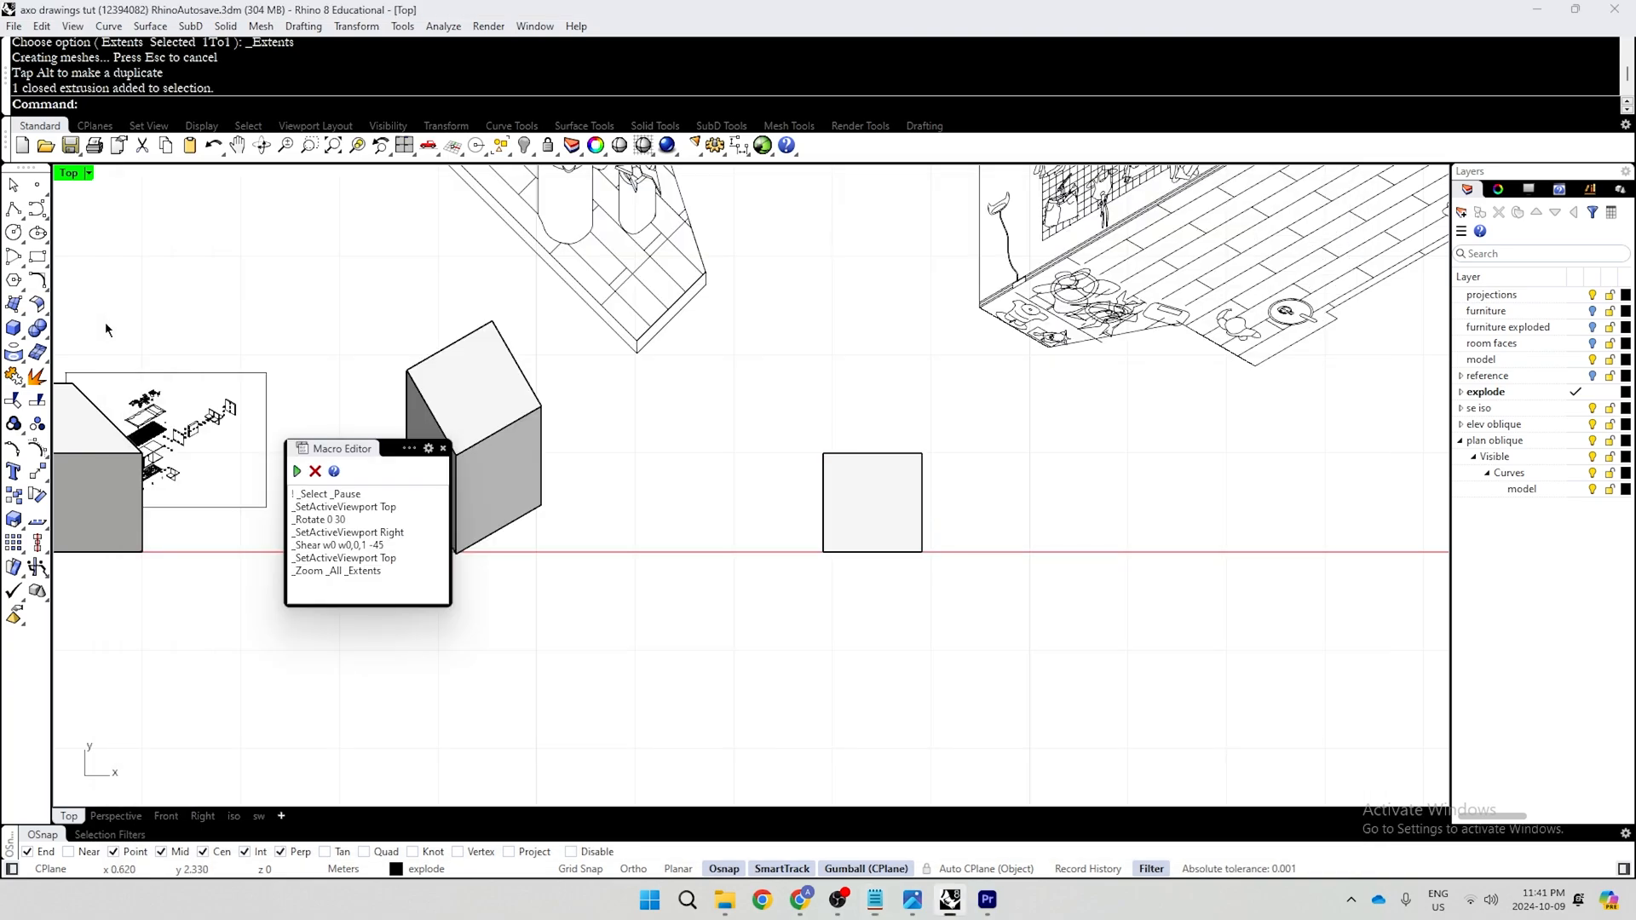
pyautogui.click(404, 557)
pyautogui.hotkey('ctrl', 'a')
pyautogui.press('BackSpace')
pyautogui.hotkey('ctrl', 'v')
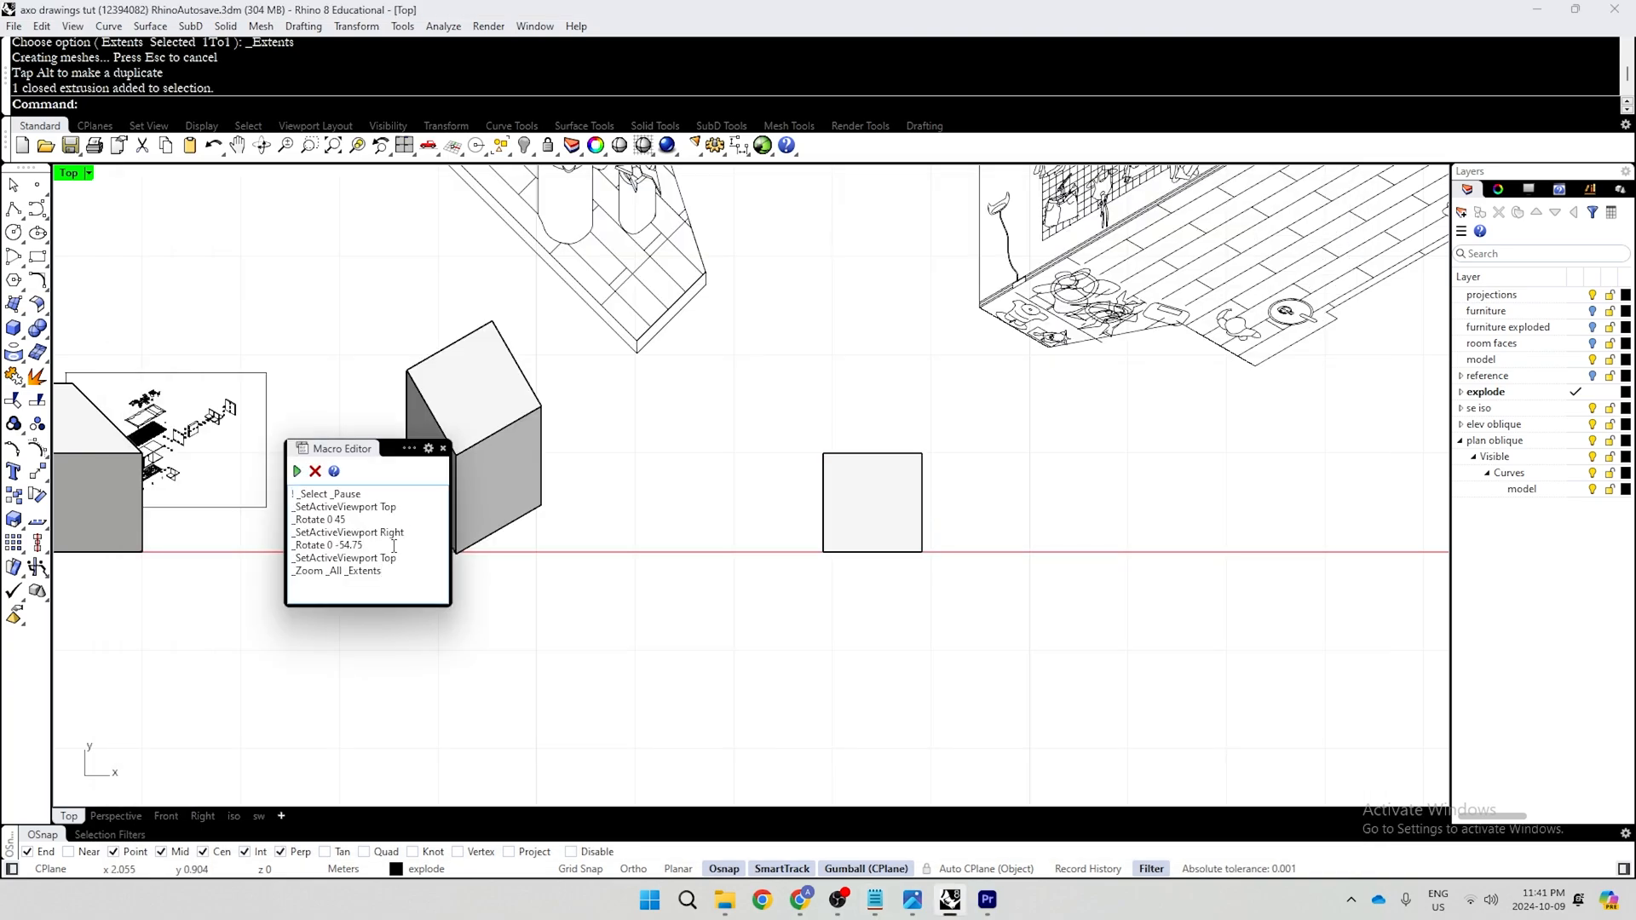
# Examine the preset isometric view options alongside the macro's rotations of 45 and -54.75
pyautogui.scroll(-5, 869, 591)
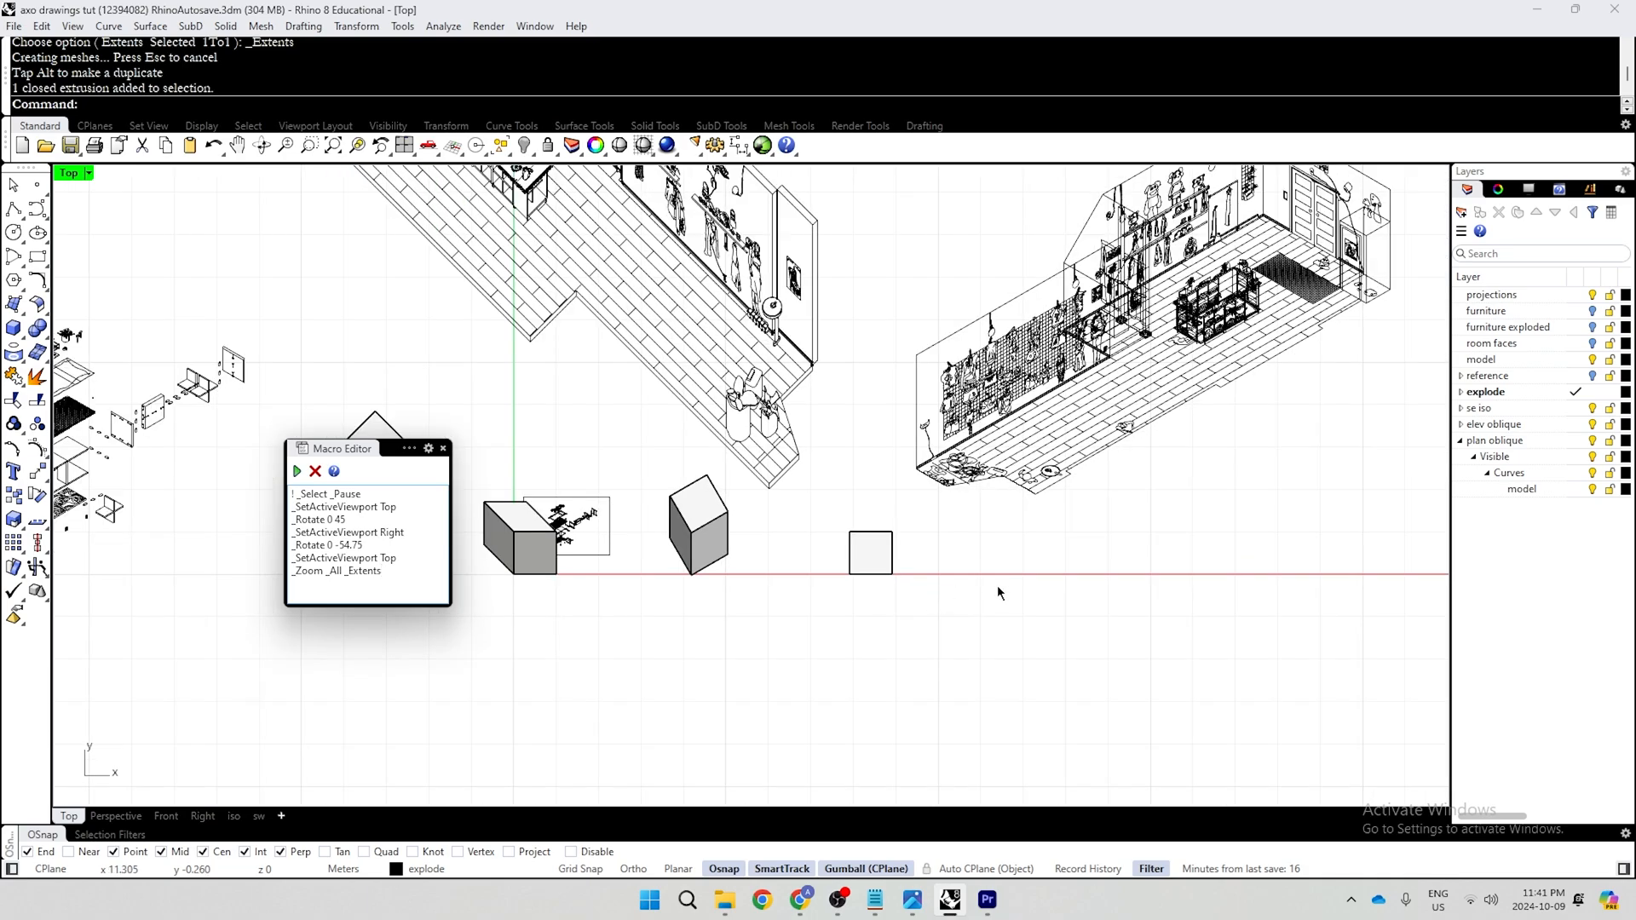
pyautogui.scroll(3, 999, 592)
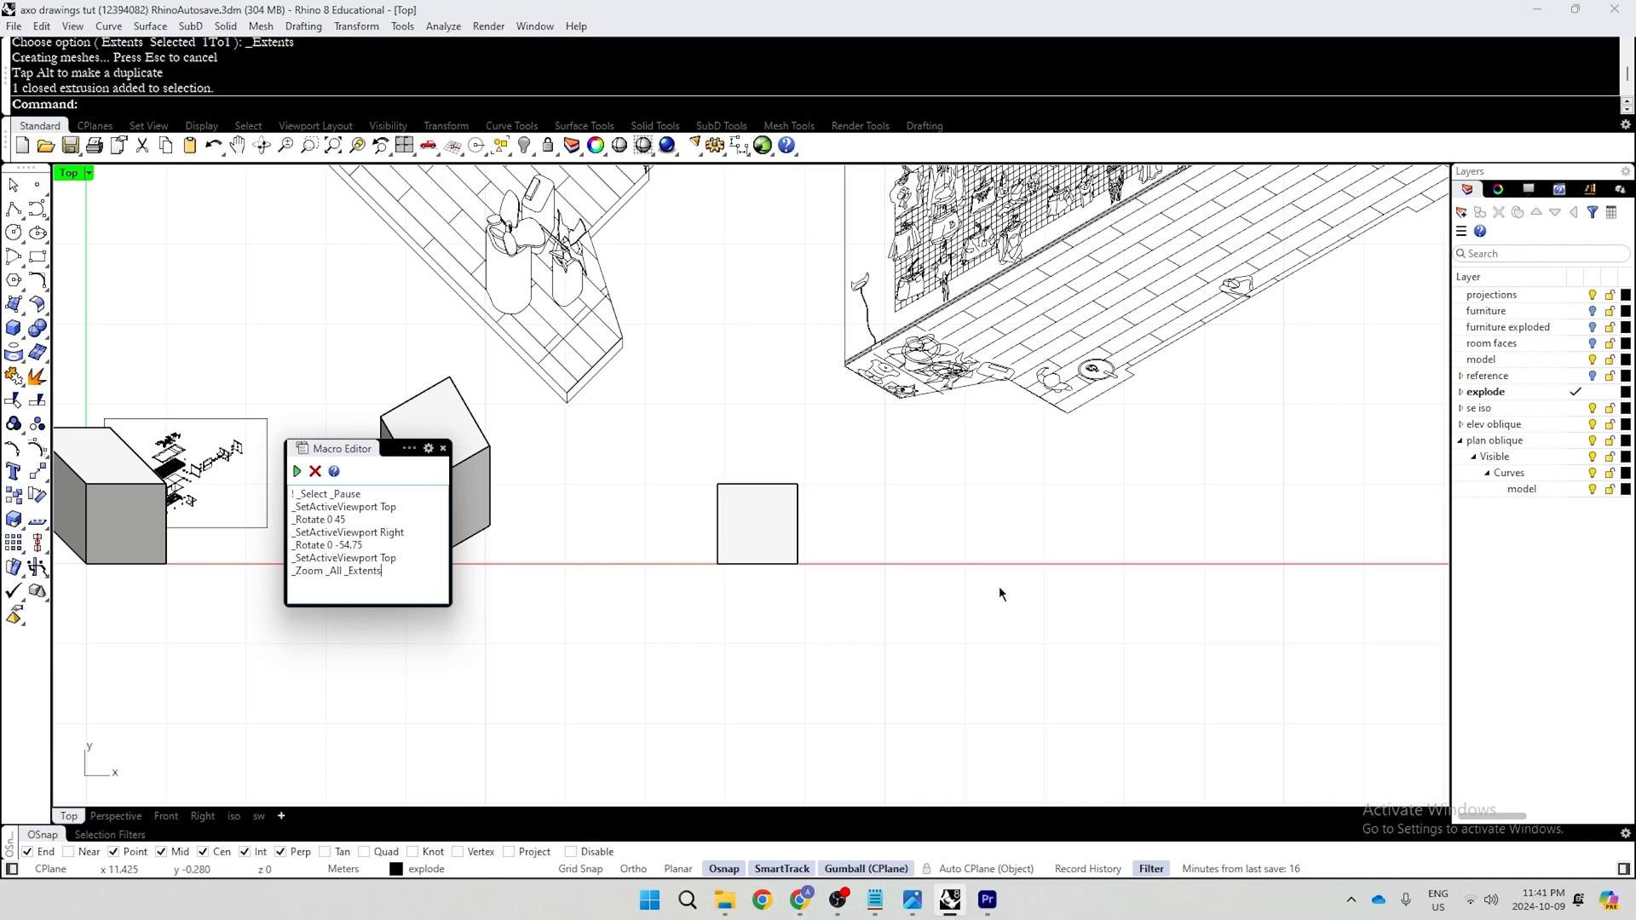
pyautogui.click(88, 173)
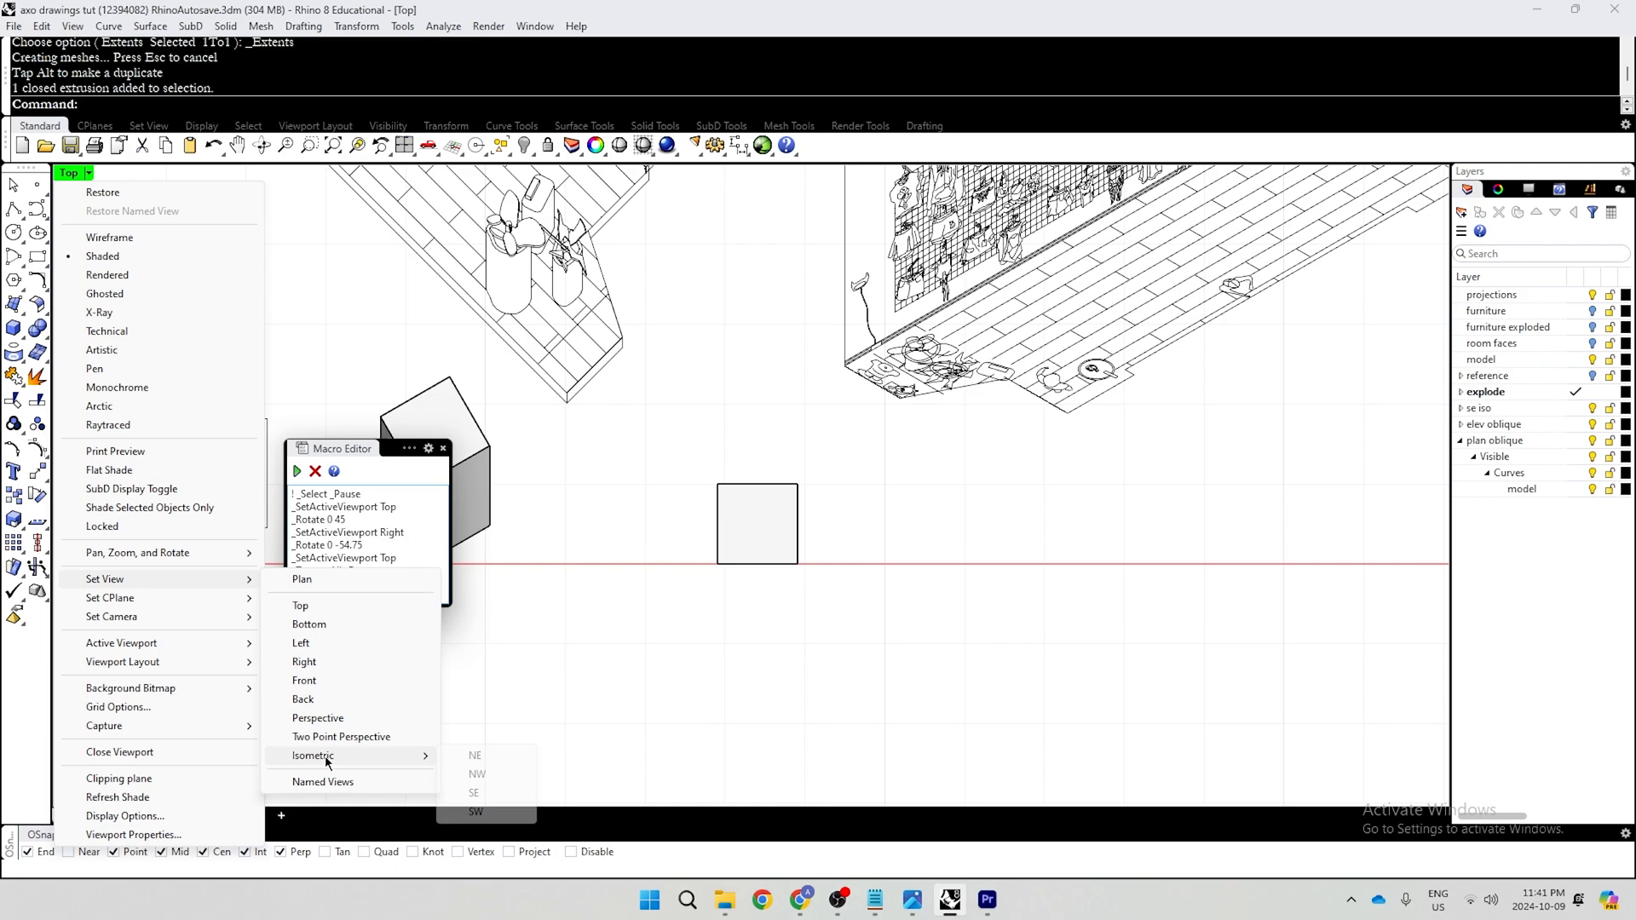
pyautogui.click(929, 730)
pyautogui.click(343, 533)
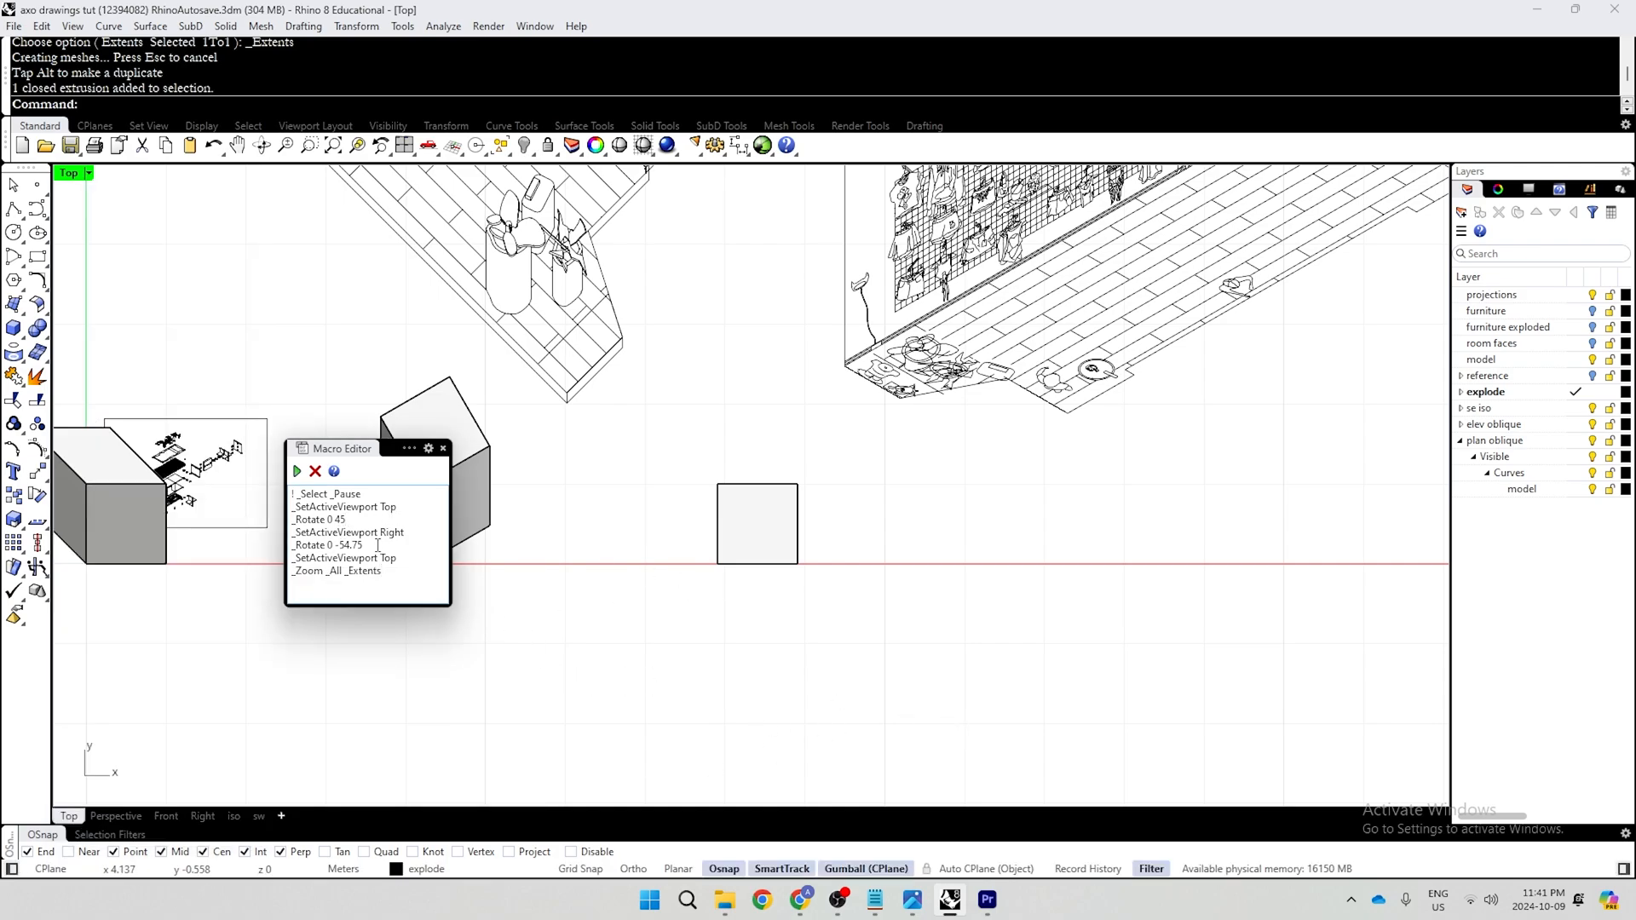
# Run the 30 30 Isometric macro on the last plain cube and move the result to the X axis beside the 60 30 isometric cube
pyautogui.click(297, 473)
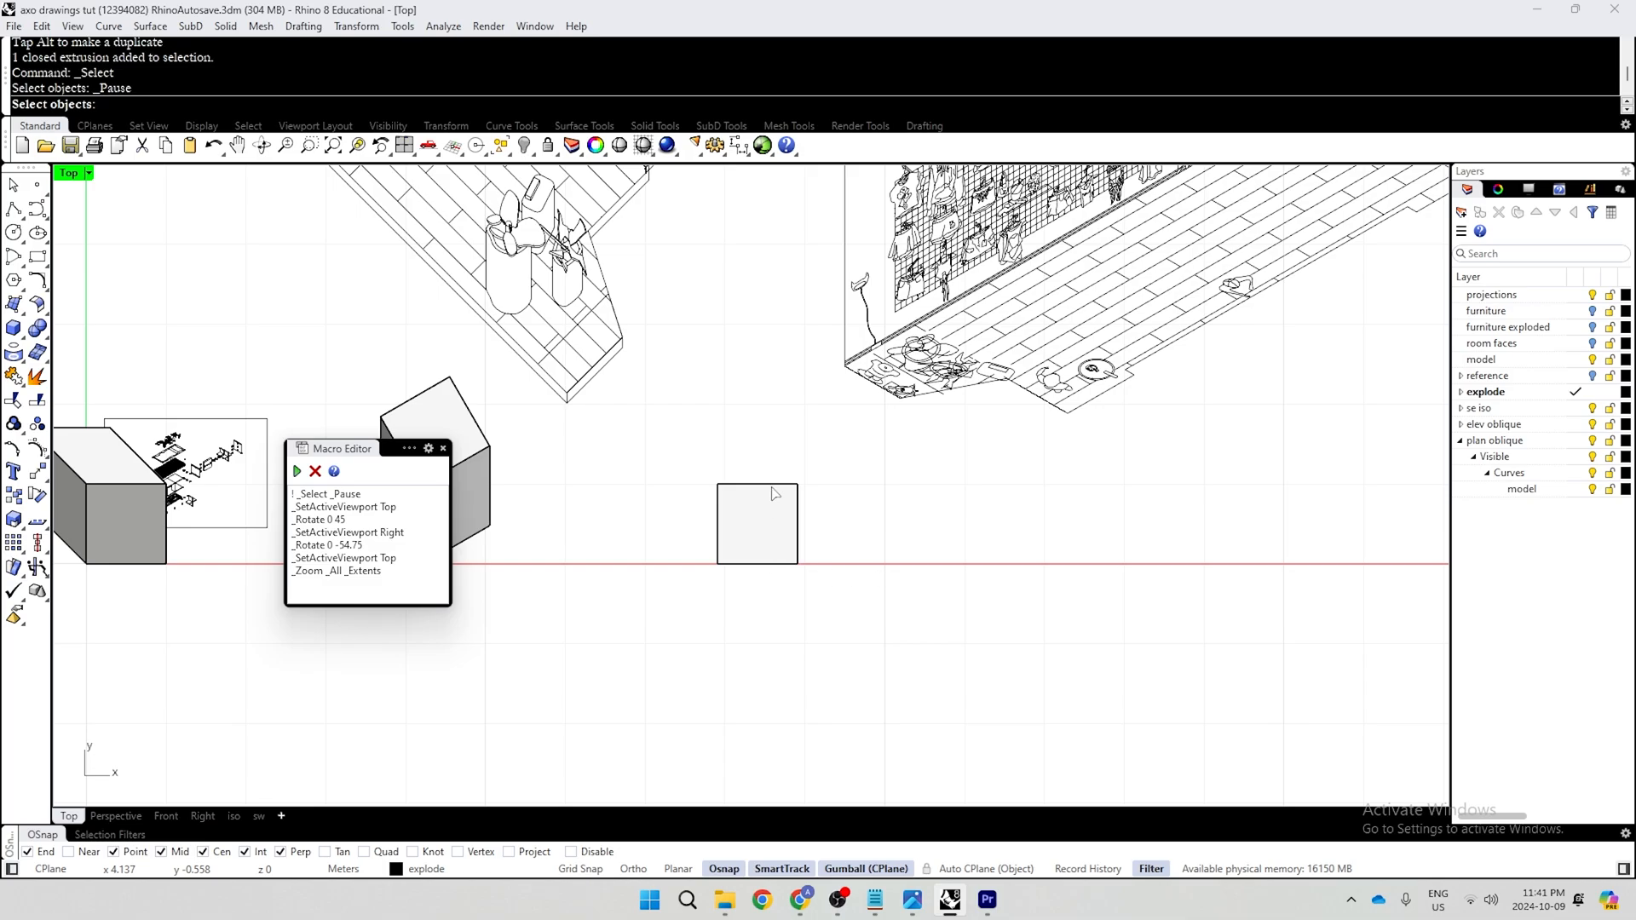
pyautogui.press('Return')
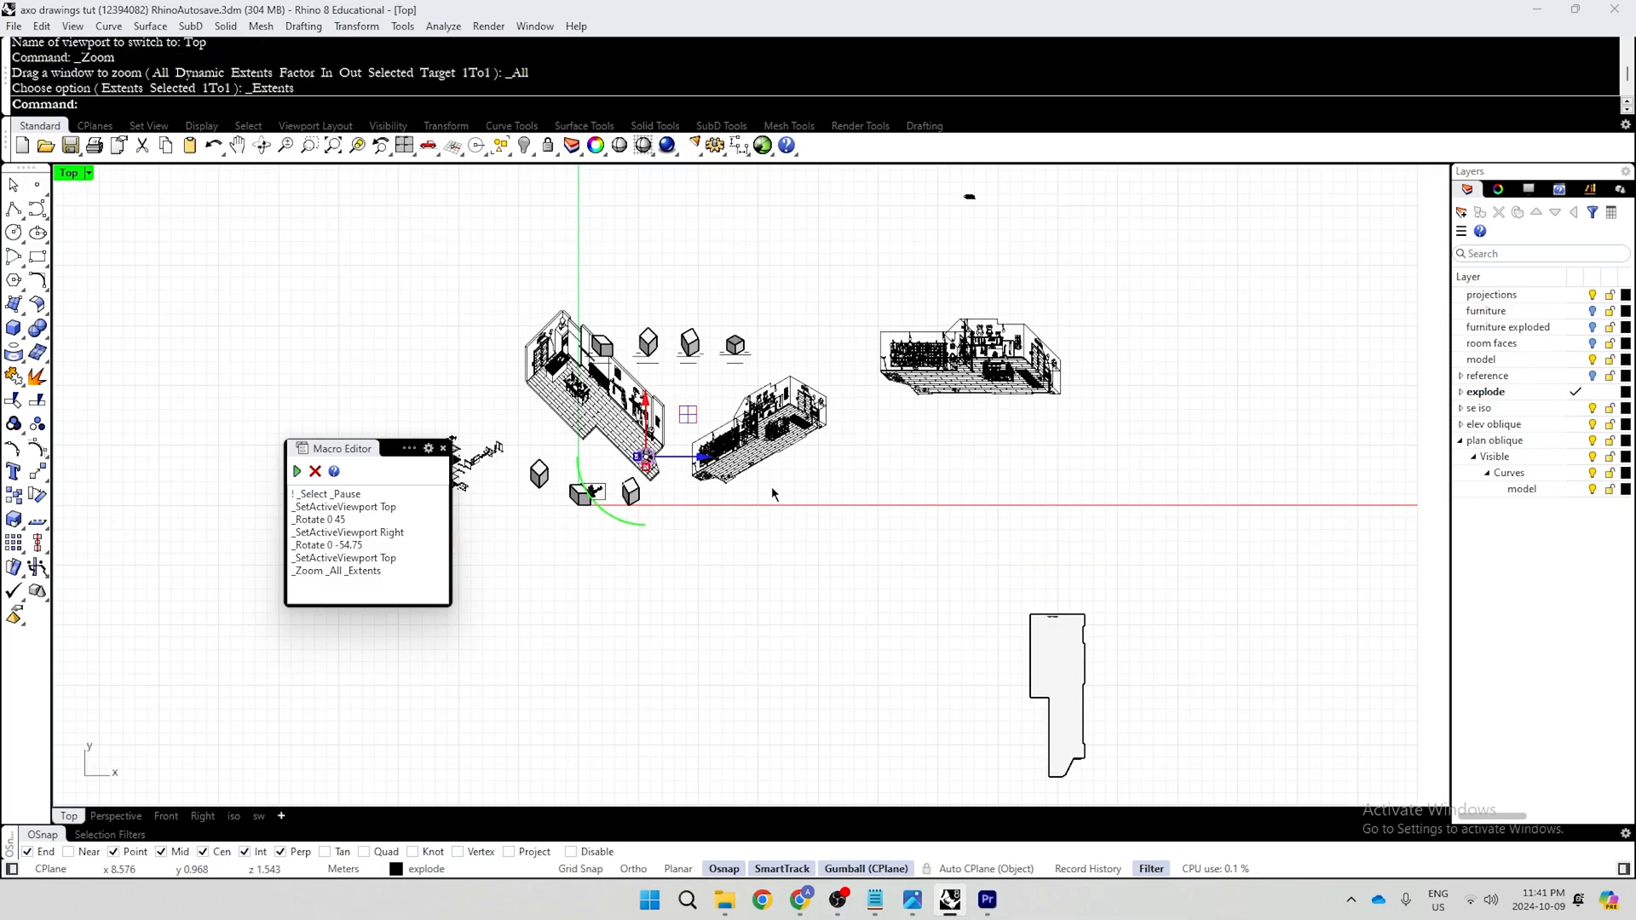
pyautogui.scroll(10, 689, 498)
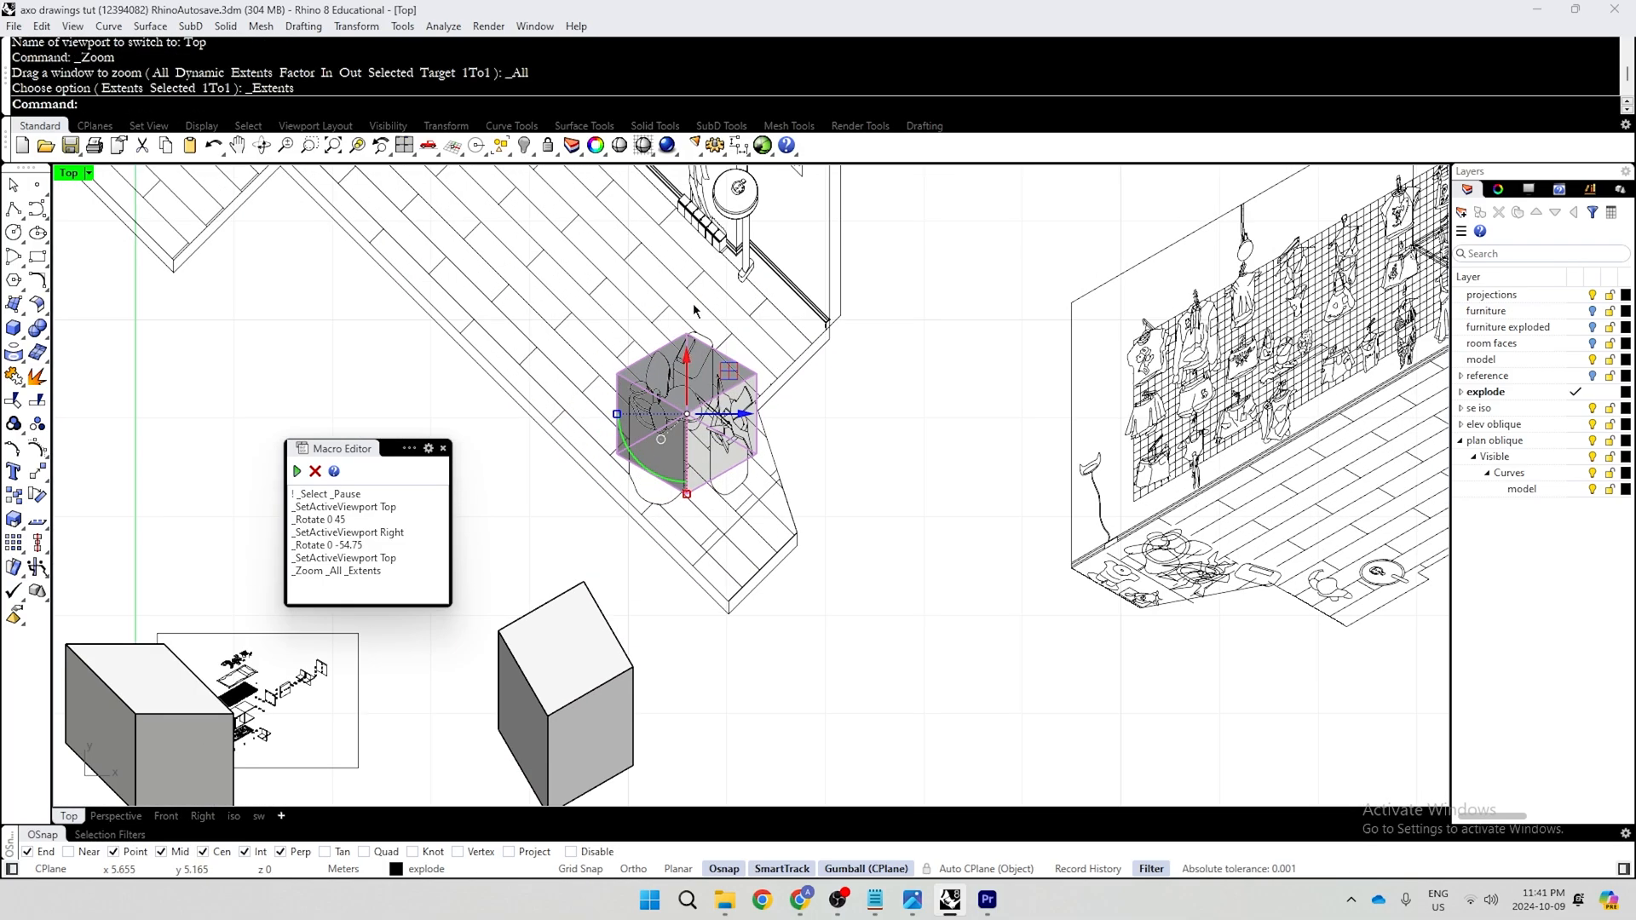
pyautogui.scroll(-4, 693, 304)
pyautogui.moveTo(690, 332); pyautogui.dragTo(900, 646)
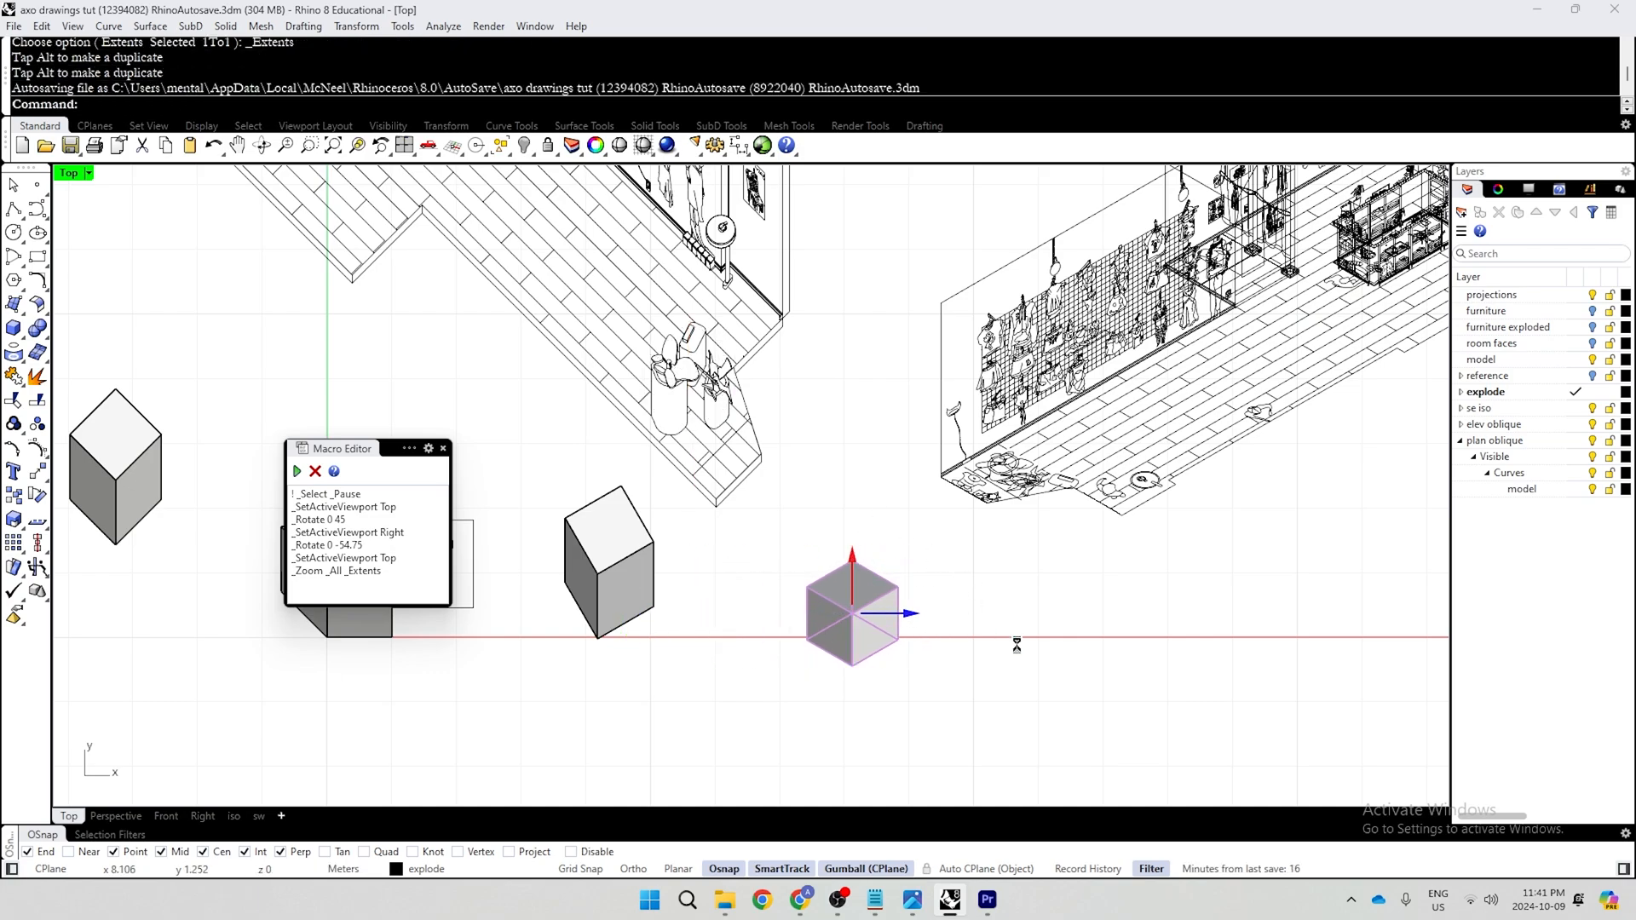
# Raise the 30 30 isometric cube above the X axis and draw a horizontal line about 2.1 m long centred on its lowest corner
pyautogui.moveTo(852, 558); pyautogui.dragTo(855, 491)
pyautogui.click(985, 619)
pyautogui.write('Line')
pyautogui.press('Return')
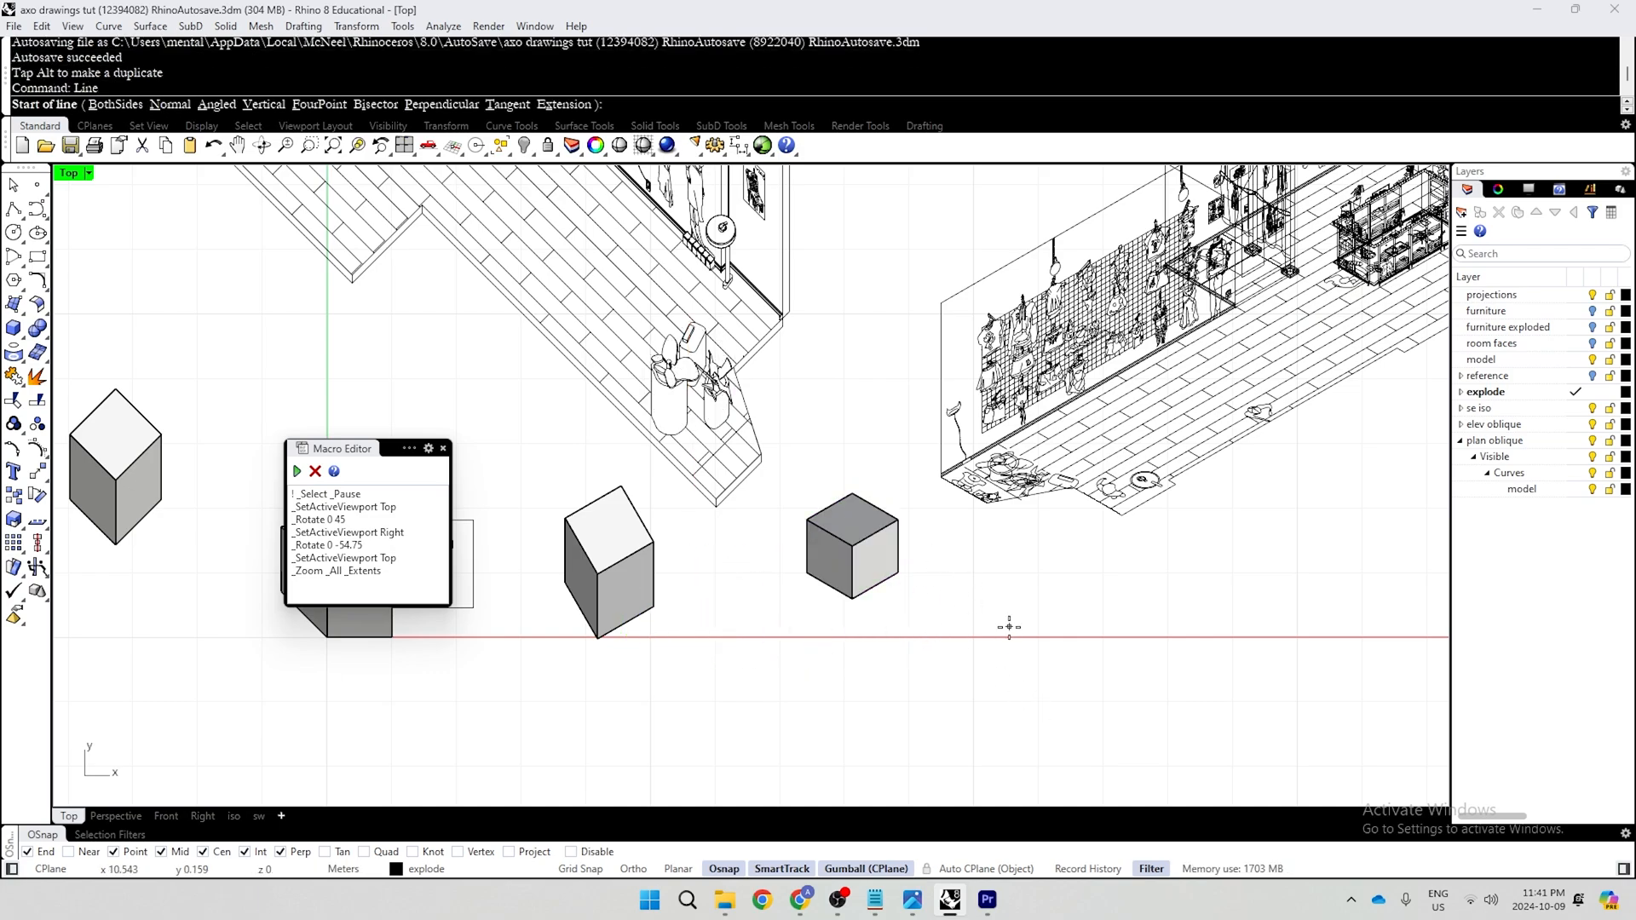
pyautogui.scroll(10, 897, 618)
pyautogui.press('F8')
pyautogui.click(764, 562)
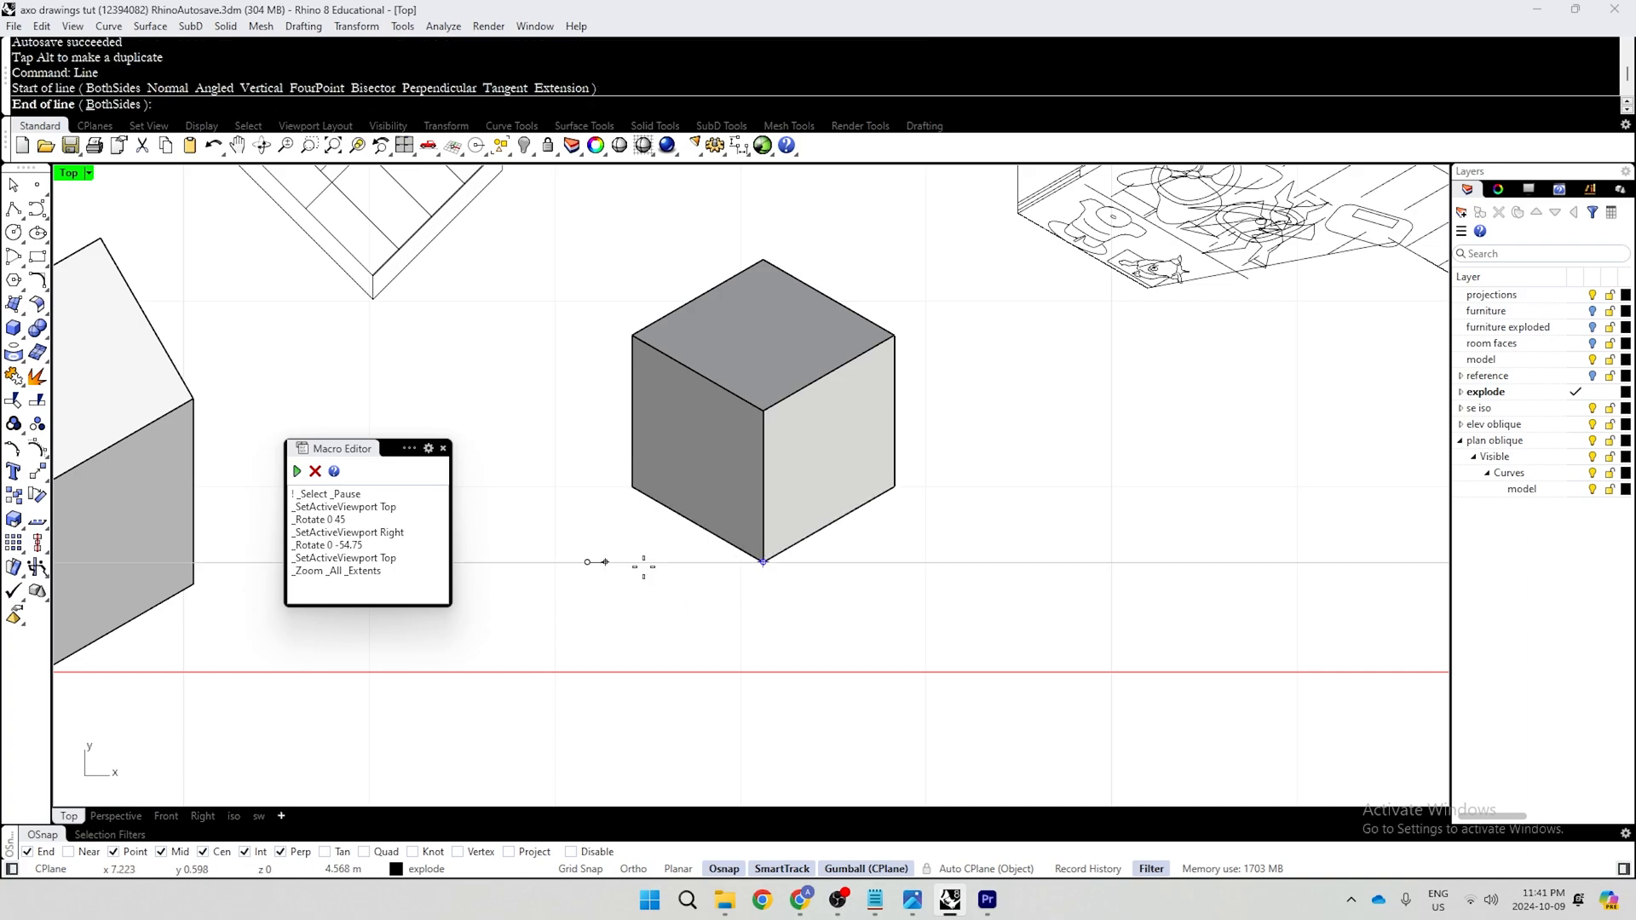
pyautogui.click(975, 561)
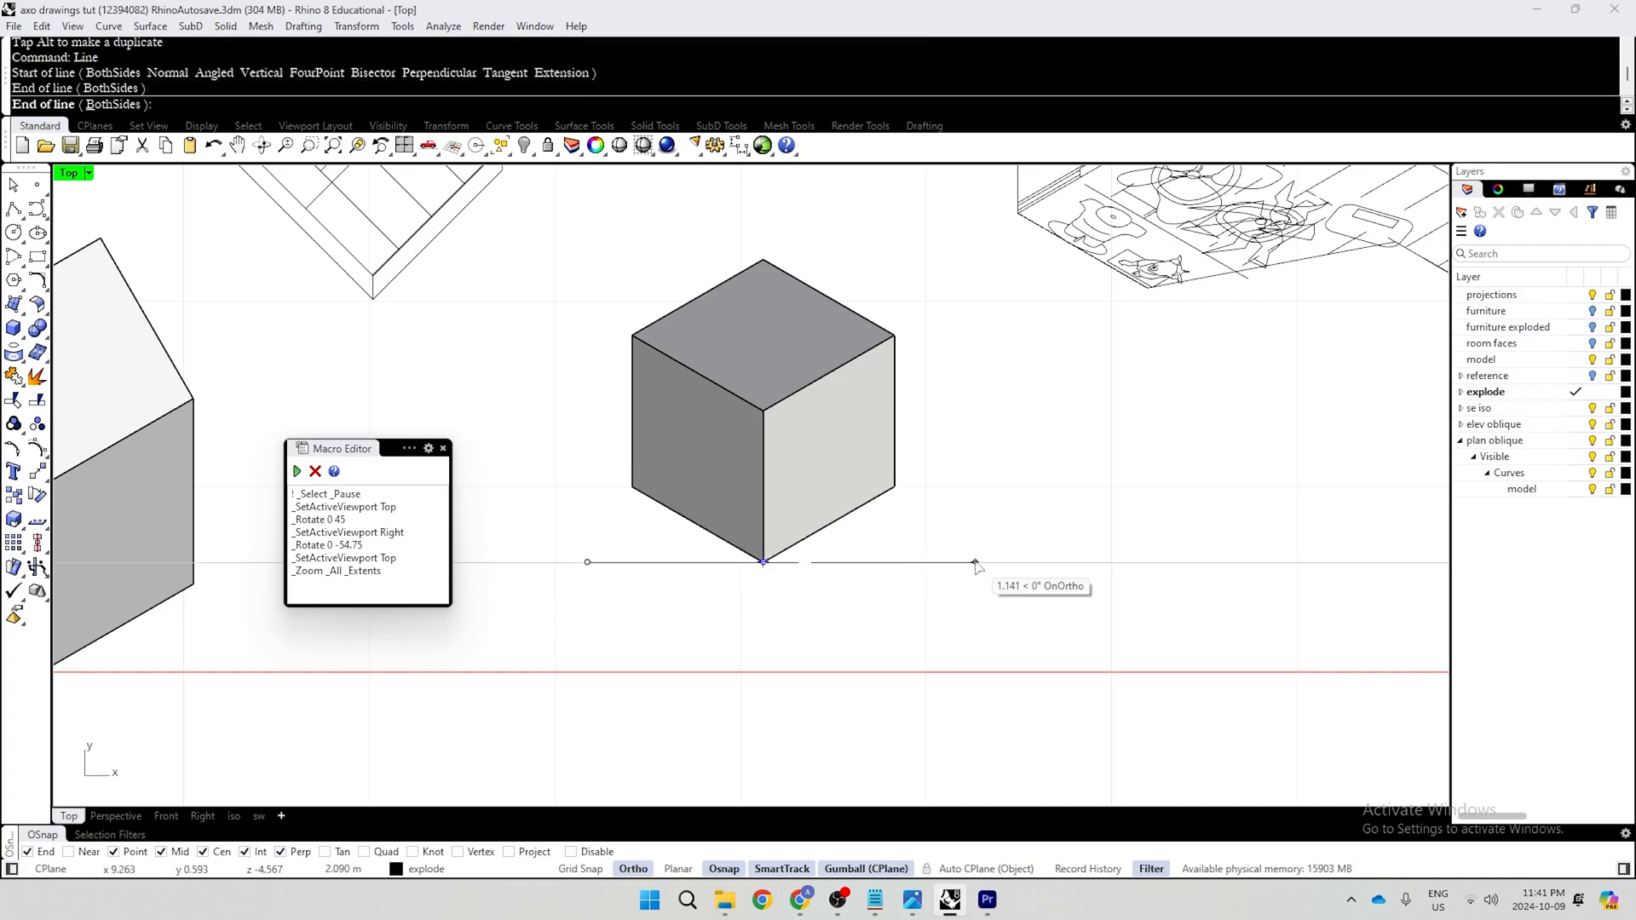
# Measure the angle between the 3D cube's lower front edge and the horizontal line
pyautogui.keyDown('ctrl'); pyautogui.keyDown('shift'); pyautogui.click(839, 522); pyautogui.keyUp('shift'); pyautogui.keyUp('ctrl')
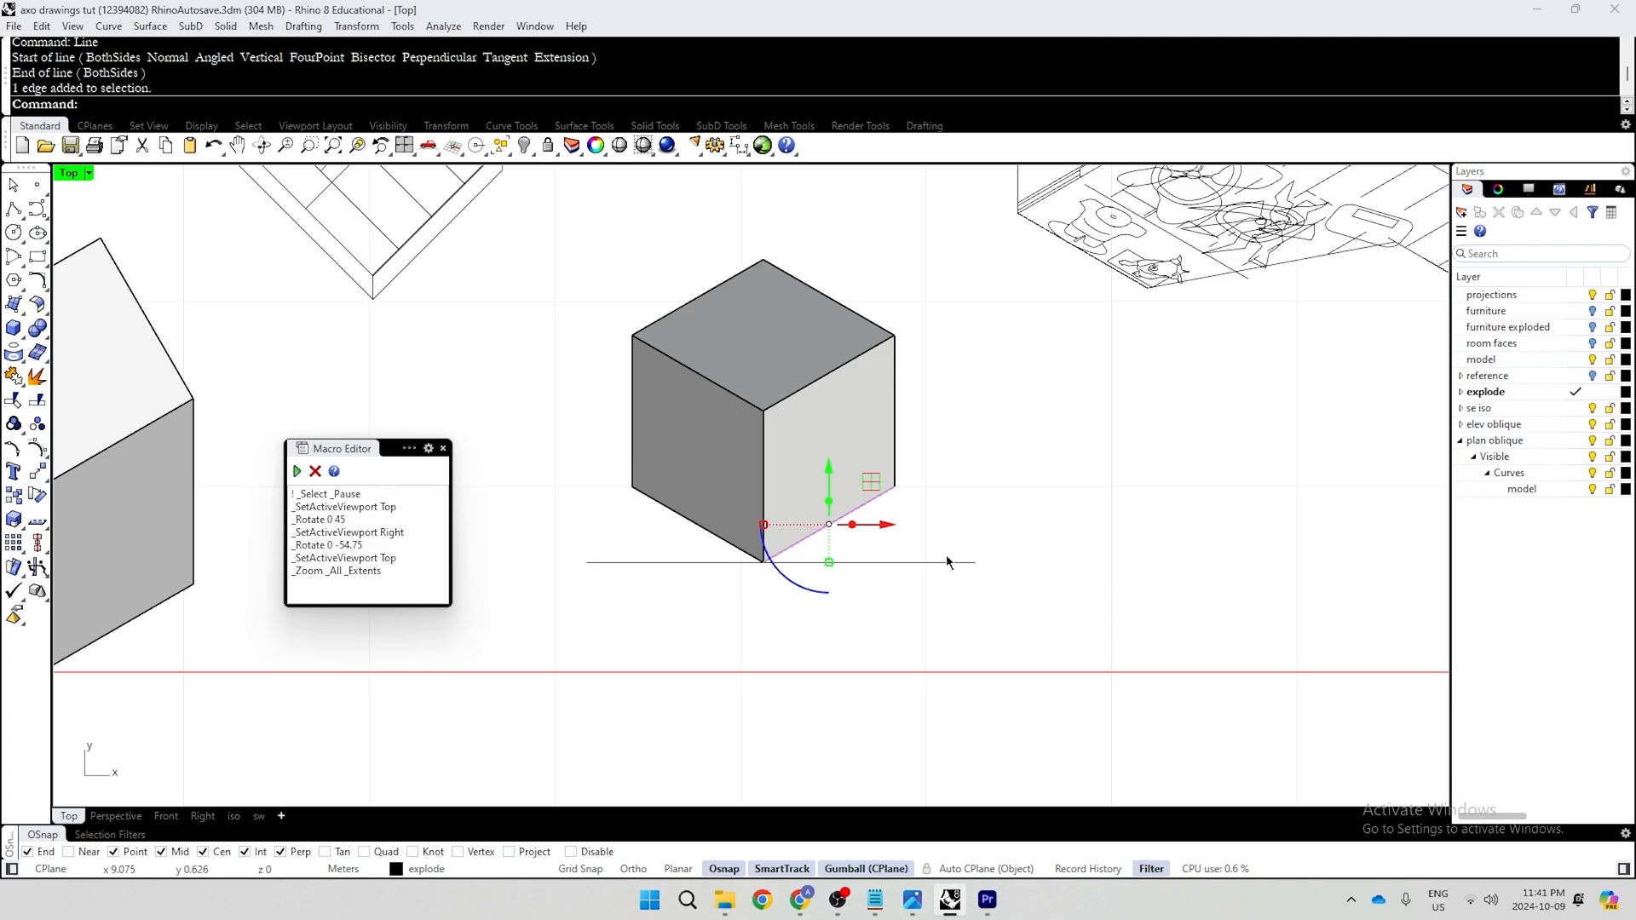
pyautogui.keyDown('shift'); pyautogui.moveTo(968, 538); pyautogui.dragTo(883, 626); pyautogui.keyUp('shift')
pyautogui.write('Angle')
pyautogui.press('Return')
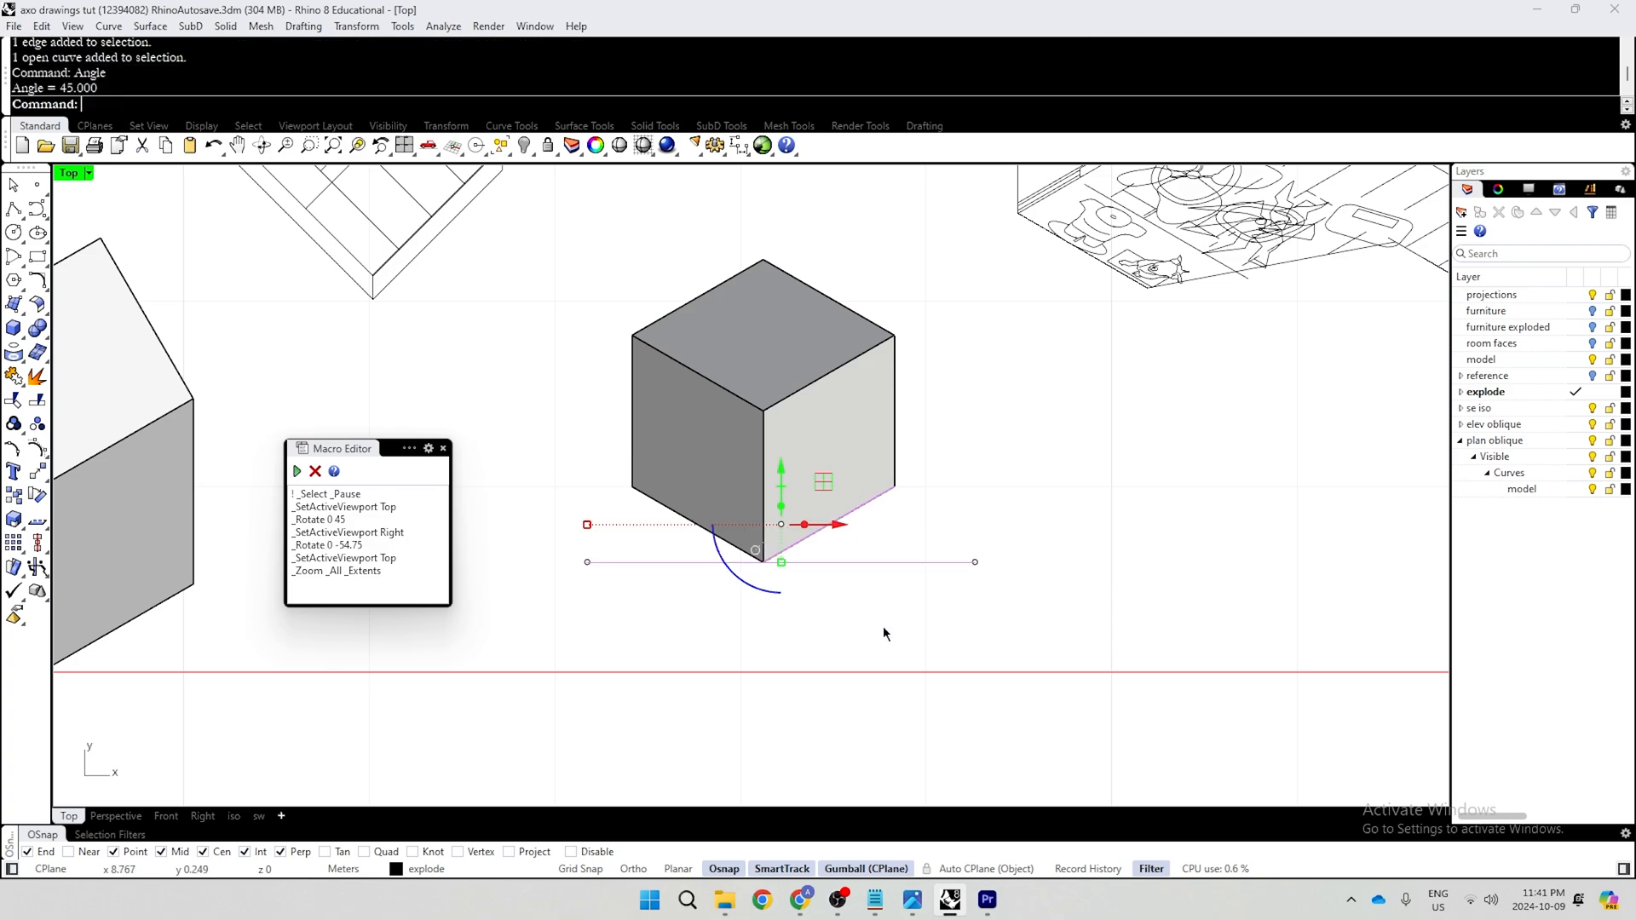
pyautogui.press('Escape')
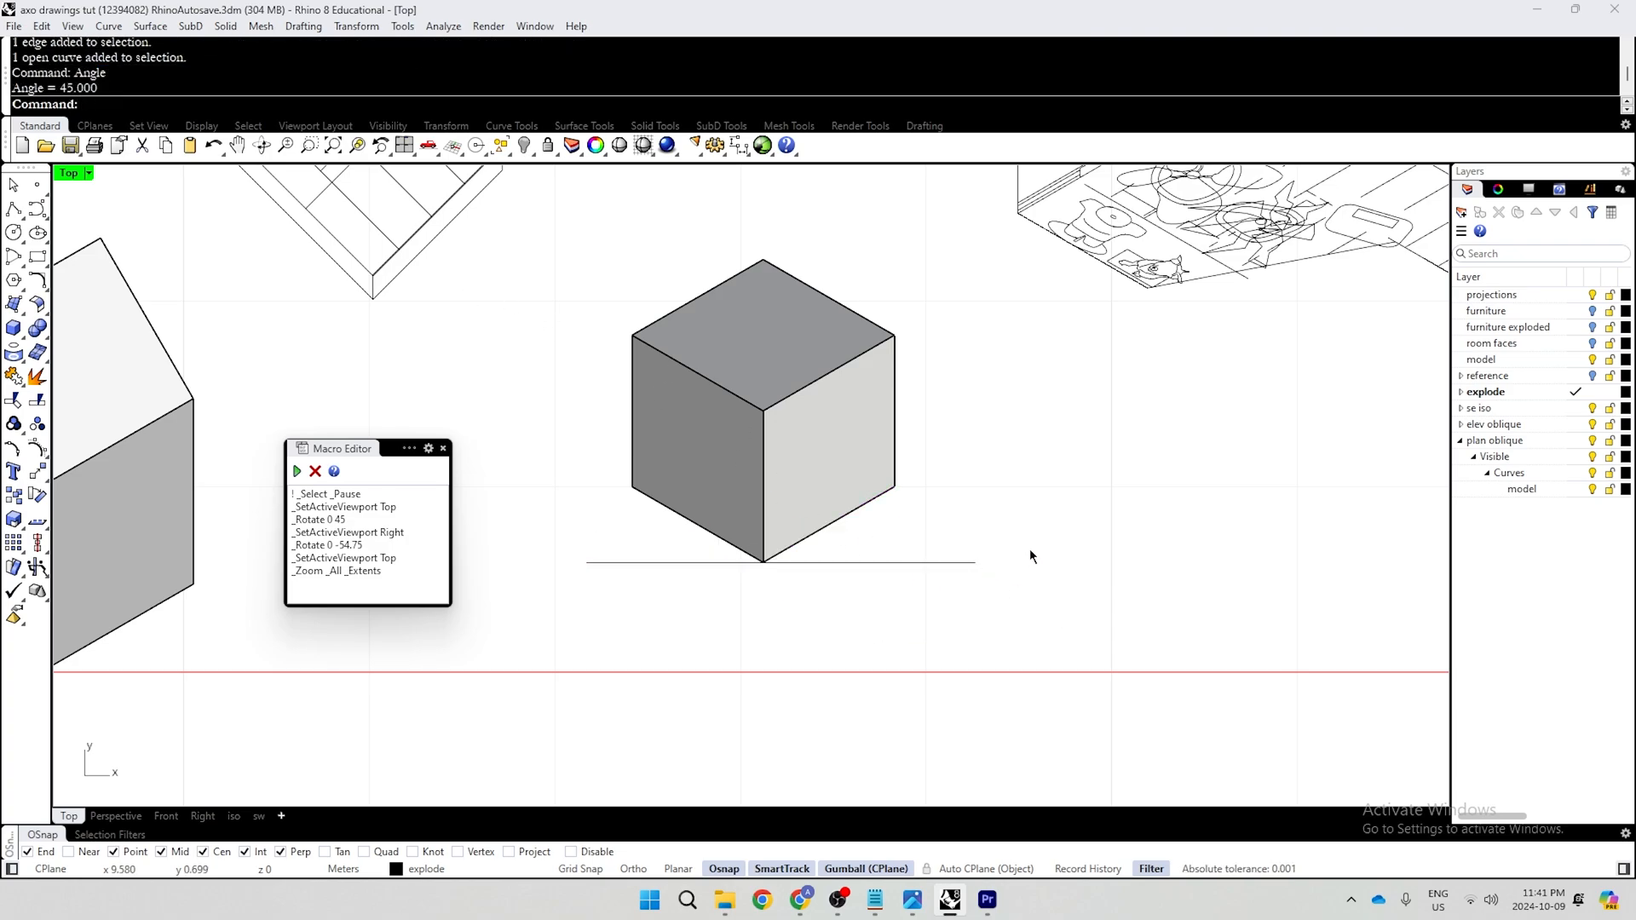
# Replace the centred line with a horizontal line that starts at the cube's lowest corner and extends to one side only
pyautogui.moveTo(1030, 550); pyautogui.dragTo(931, 636)
pyautogui.press('Delete')
pyautogui.write('line')
pyautogui.press('Return')
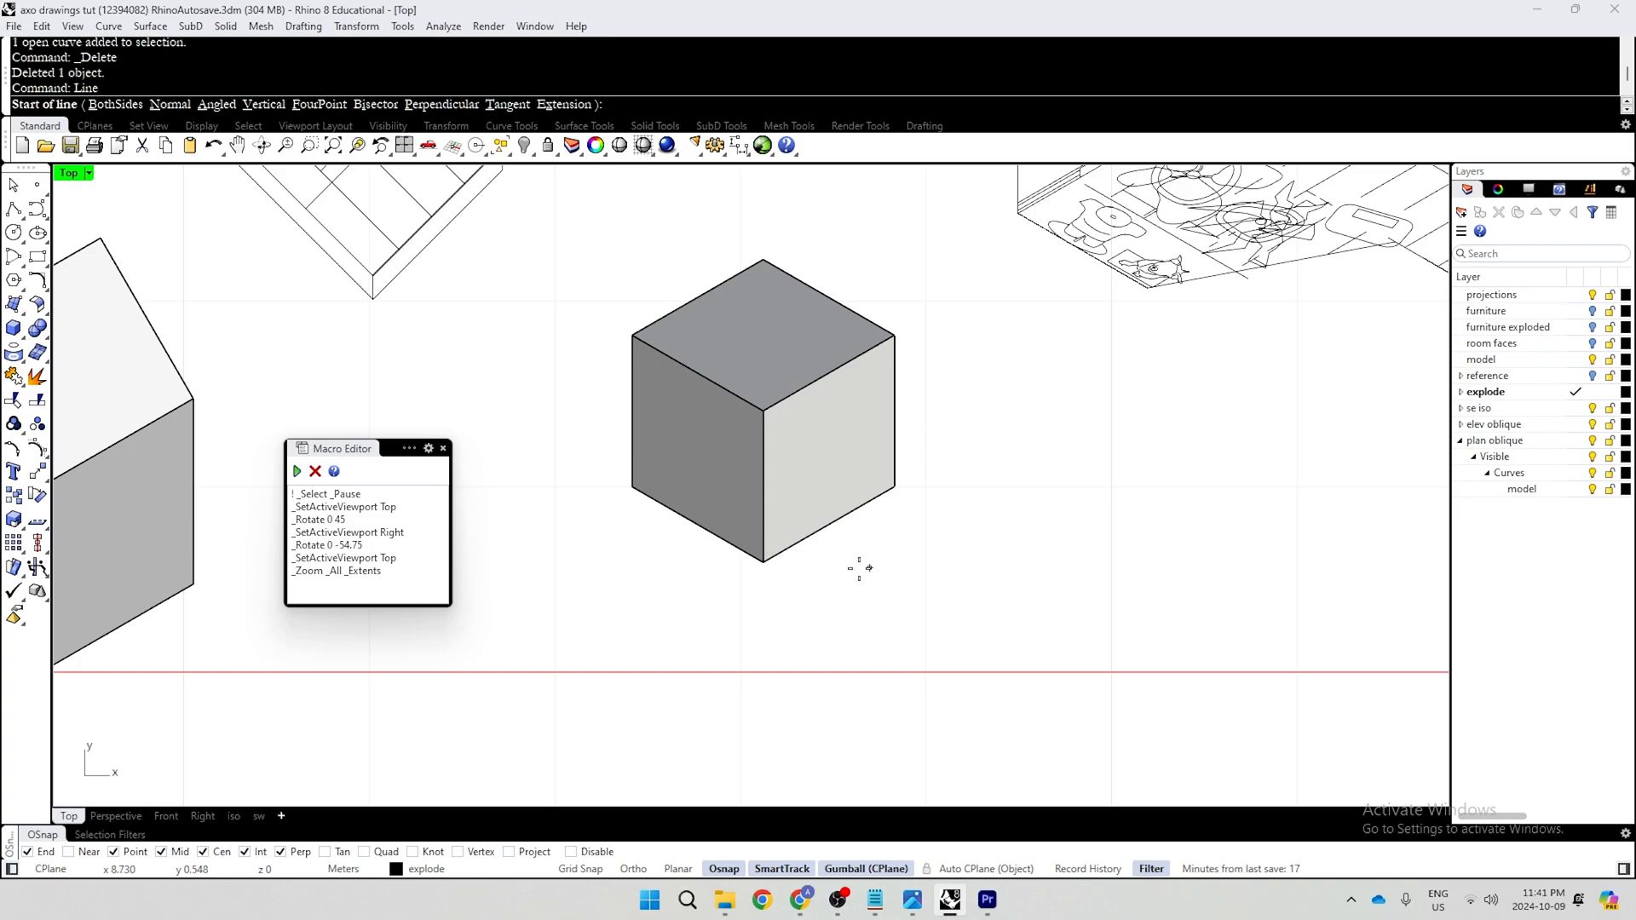
pyautogui.click(765, 563)
pyautogui.click(961, 562)
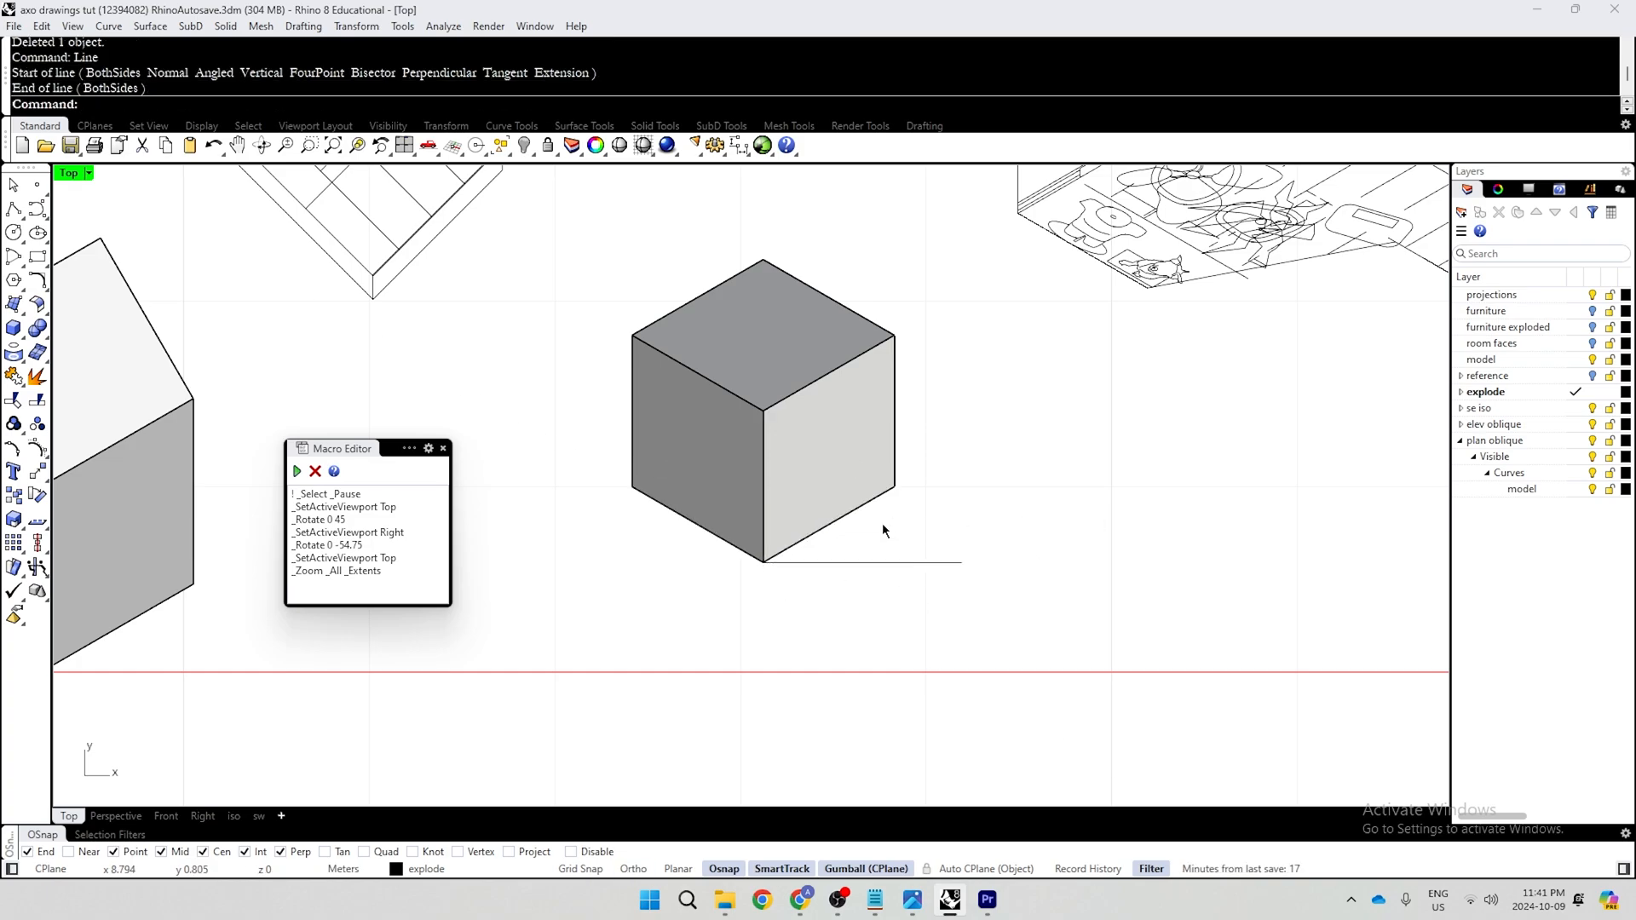
# Generate a Make2D drawing of the isometric cube and its baseline, and move the result straight down into empty space
pyautogui.click(859, 502)
pyautogui.moveTo(1013, 417); pyautogui.dragTo(689, 683)
pyautogui.write('Make')
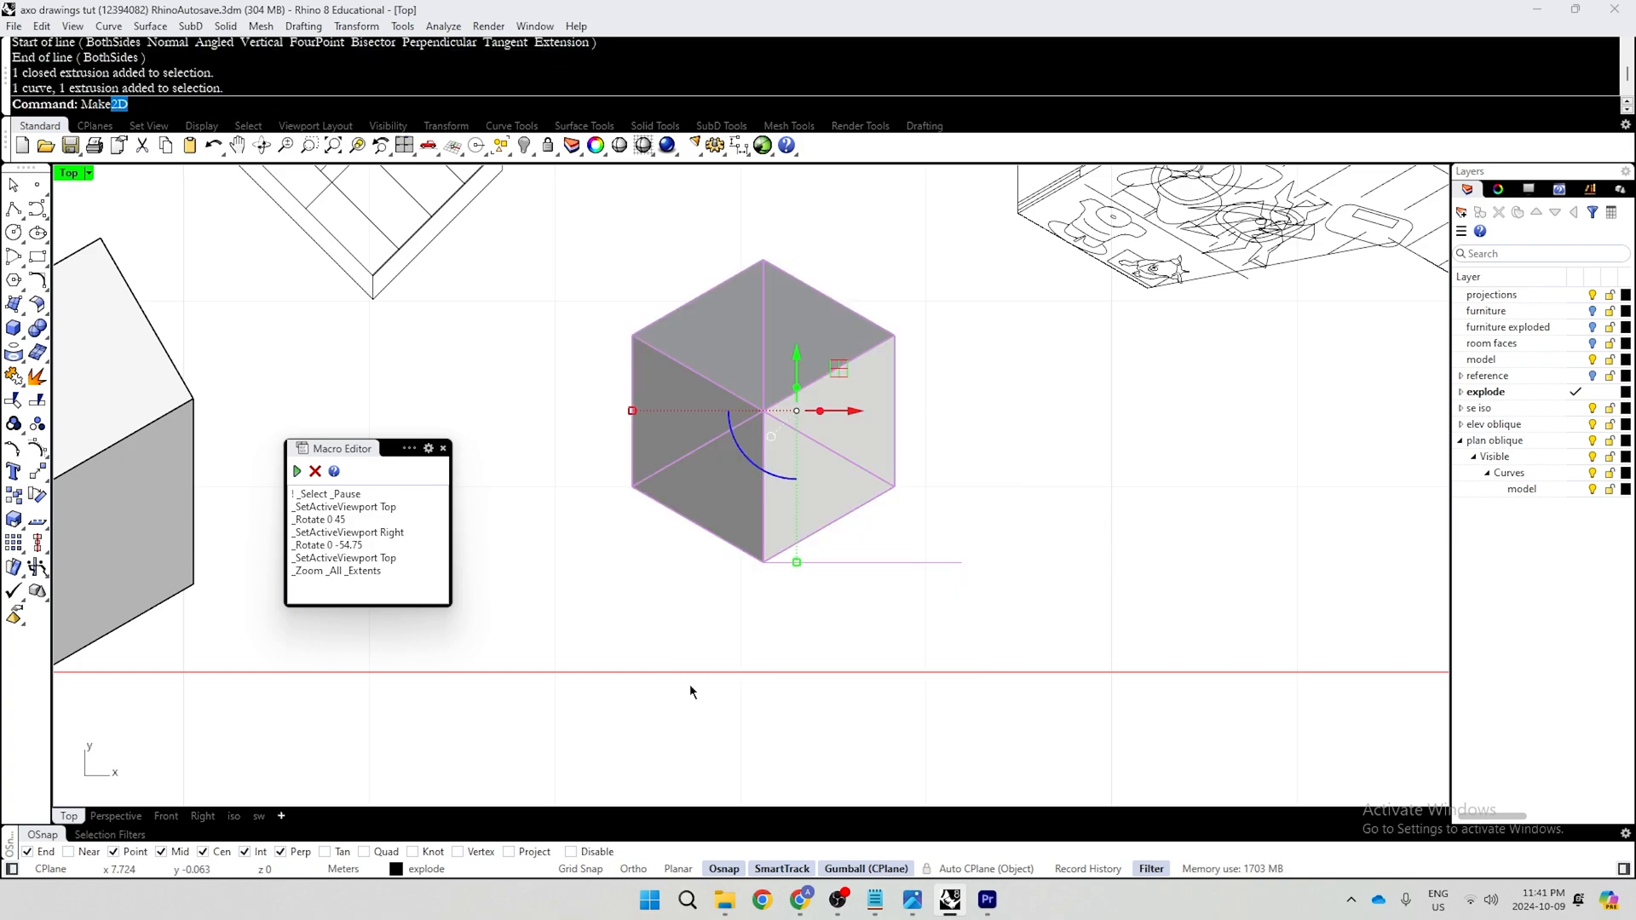
pyautogui.press('Return')
pyautogui.press('Return')
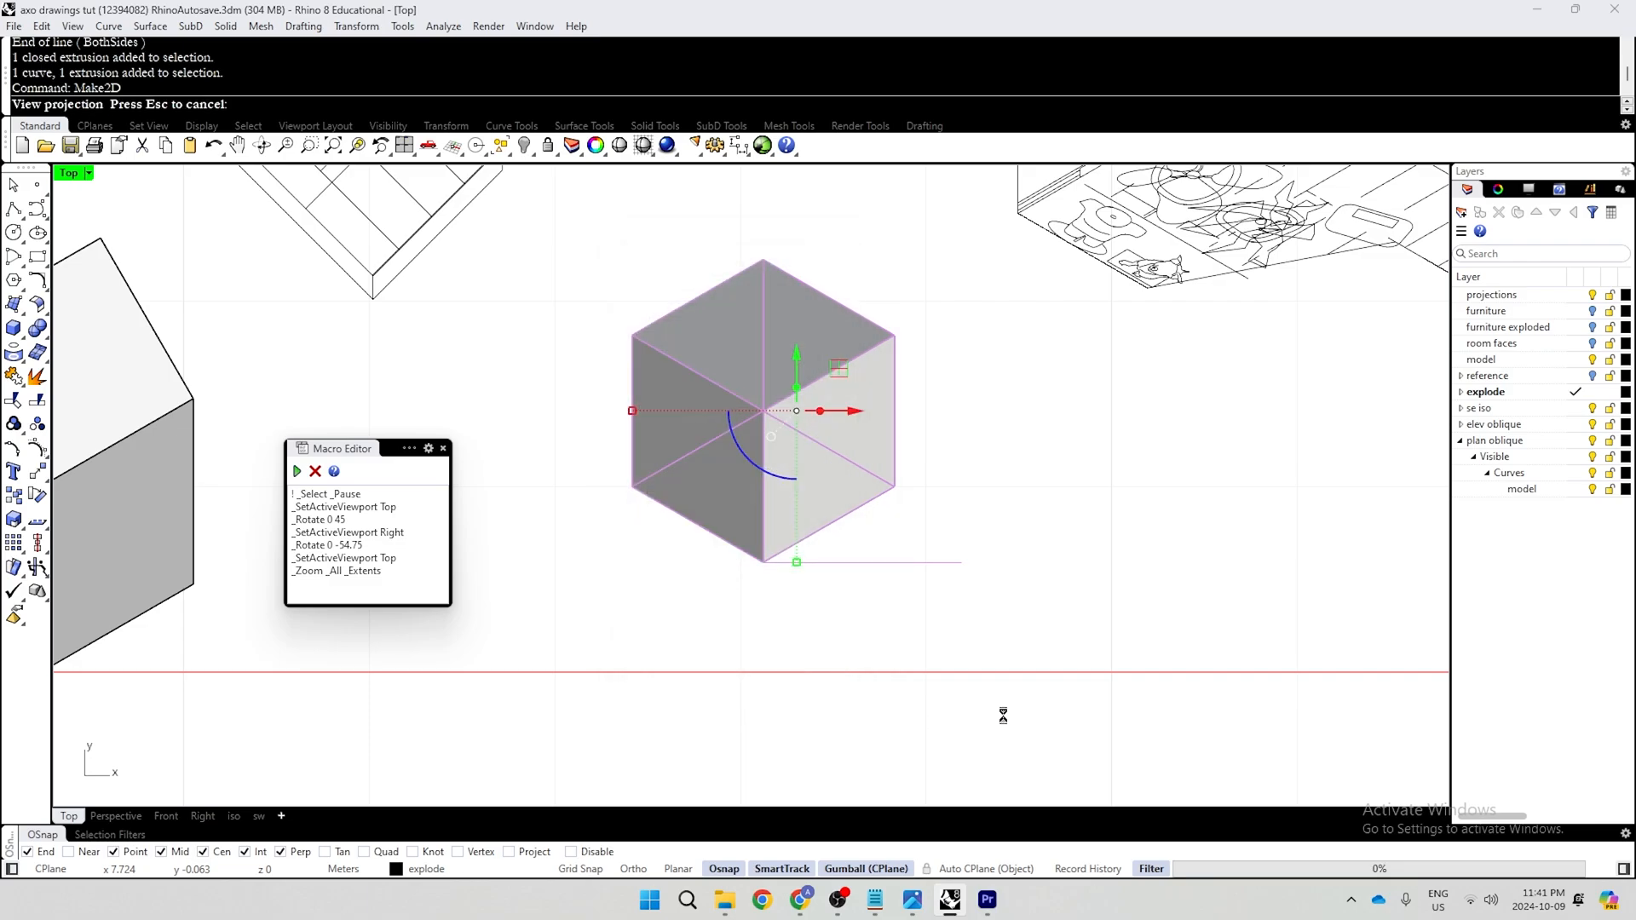
pyautogui.scroll(-18, 925, 481)
pyautogui.scroll(6, 853, 458)
pyautogui.moveTo(853, 457); pyautogui.dragTo(986, 500, button='right')
pyautogui.moveTo(871, 452); pyautogui.dragTo(870, 690)
pyautogui.click(1027, 668)
# Measure the angle between the flattened cube's lower edge and the horizontal baseline
pyautogui.scroll(10, 913, 755)
pyautogui.moveTo(913, 755); pyautogui.dragTo(902, 550, button='right')
pyautogui.scroll(2, 902, 550)
pyautogui.click(811, 615)
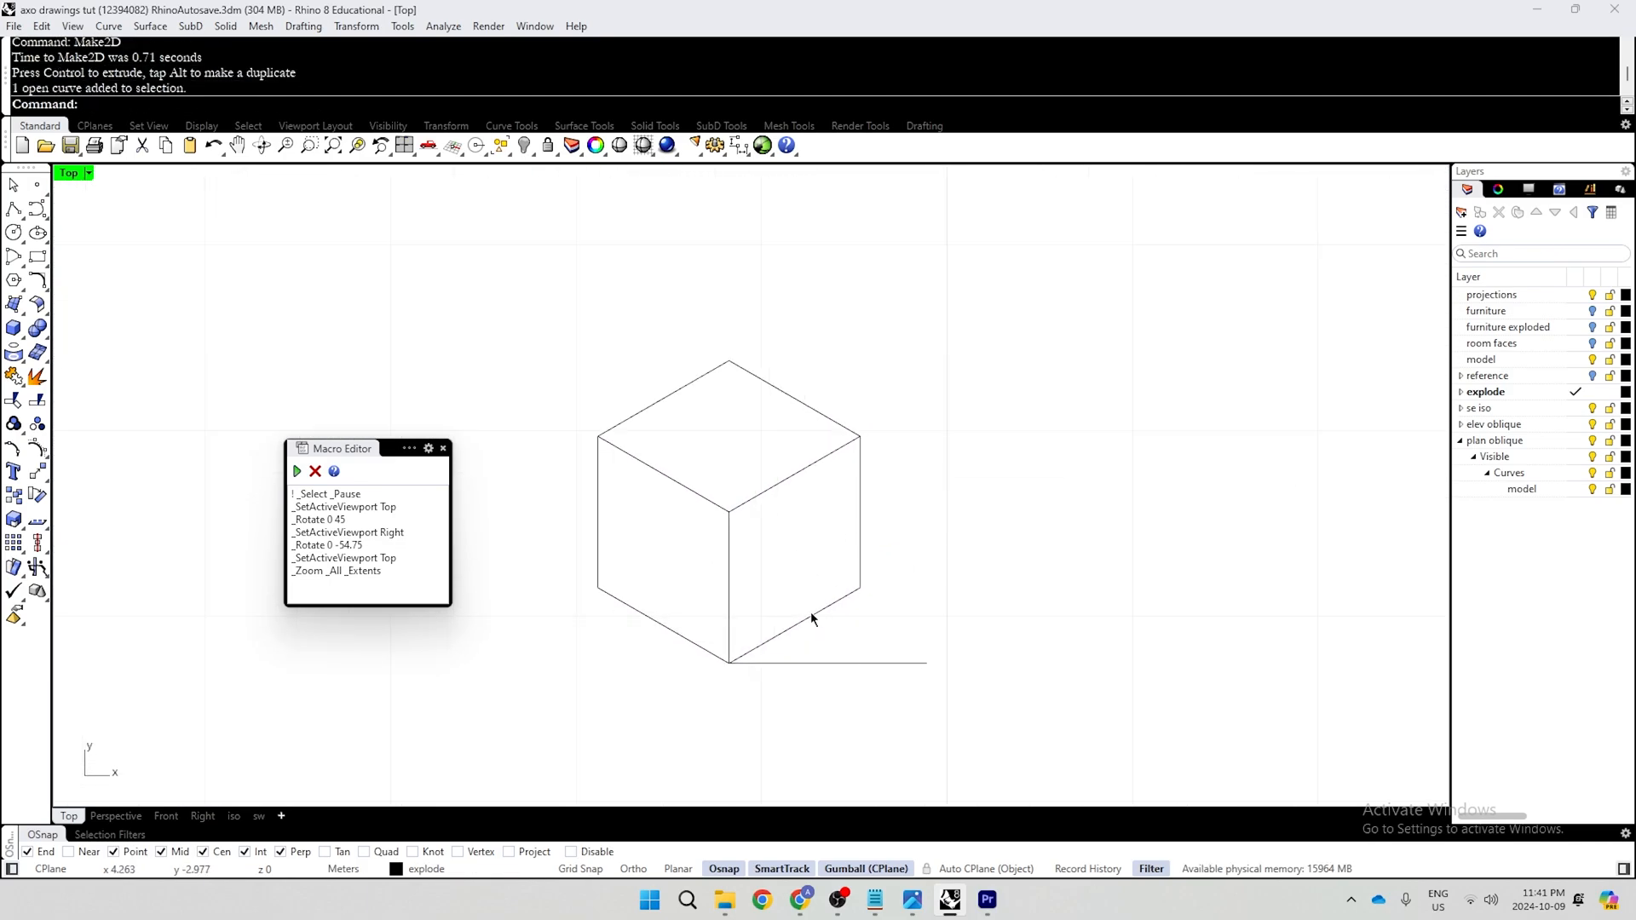
pyautogui.keyDown('shift'); pyautogui.moveTo(1038, 641); pyautogui.dragTo(897, 728); pyautogui.keyUp('shift')
pyautogui.write('angle')
pyautogui.press('Return')
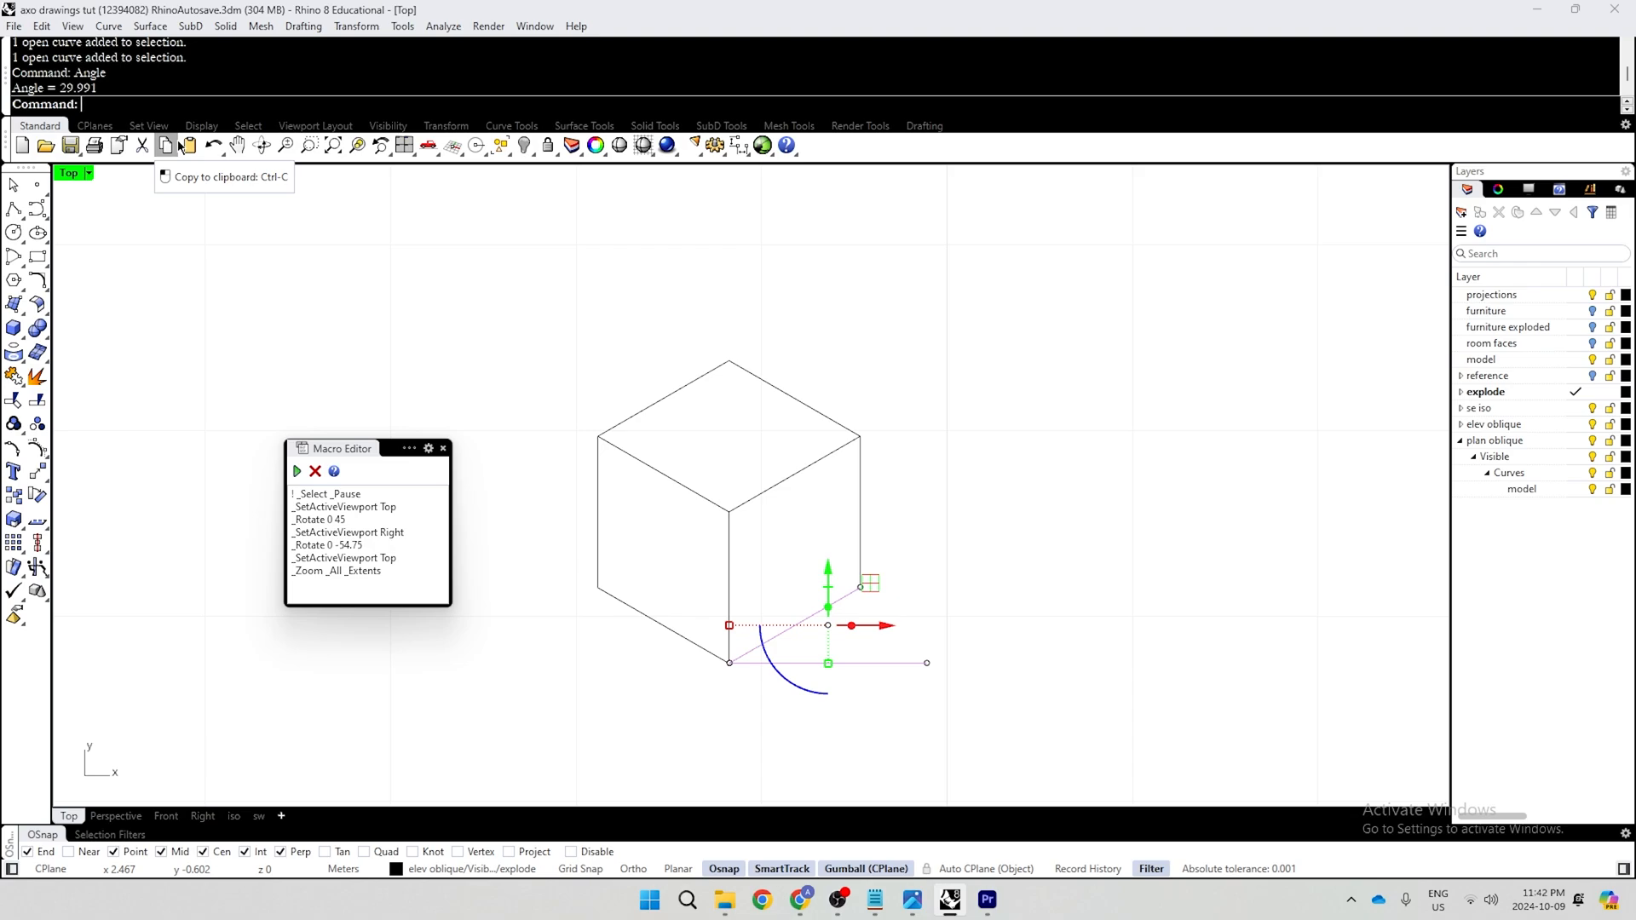
# Delete the flattened cube drawing together with its baseline
pyautogui.click(1157, 417)
pyautogui.scroll(-10, 1129, 418)
pyautogui.scroll(8, 1101, 417)
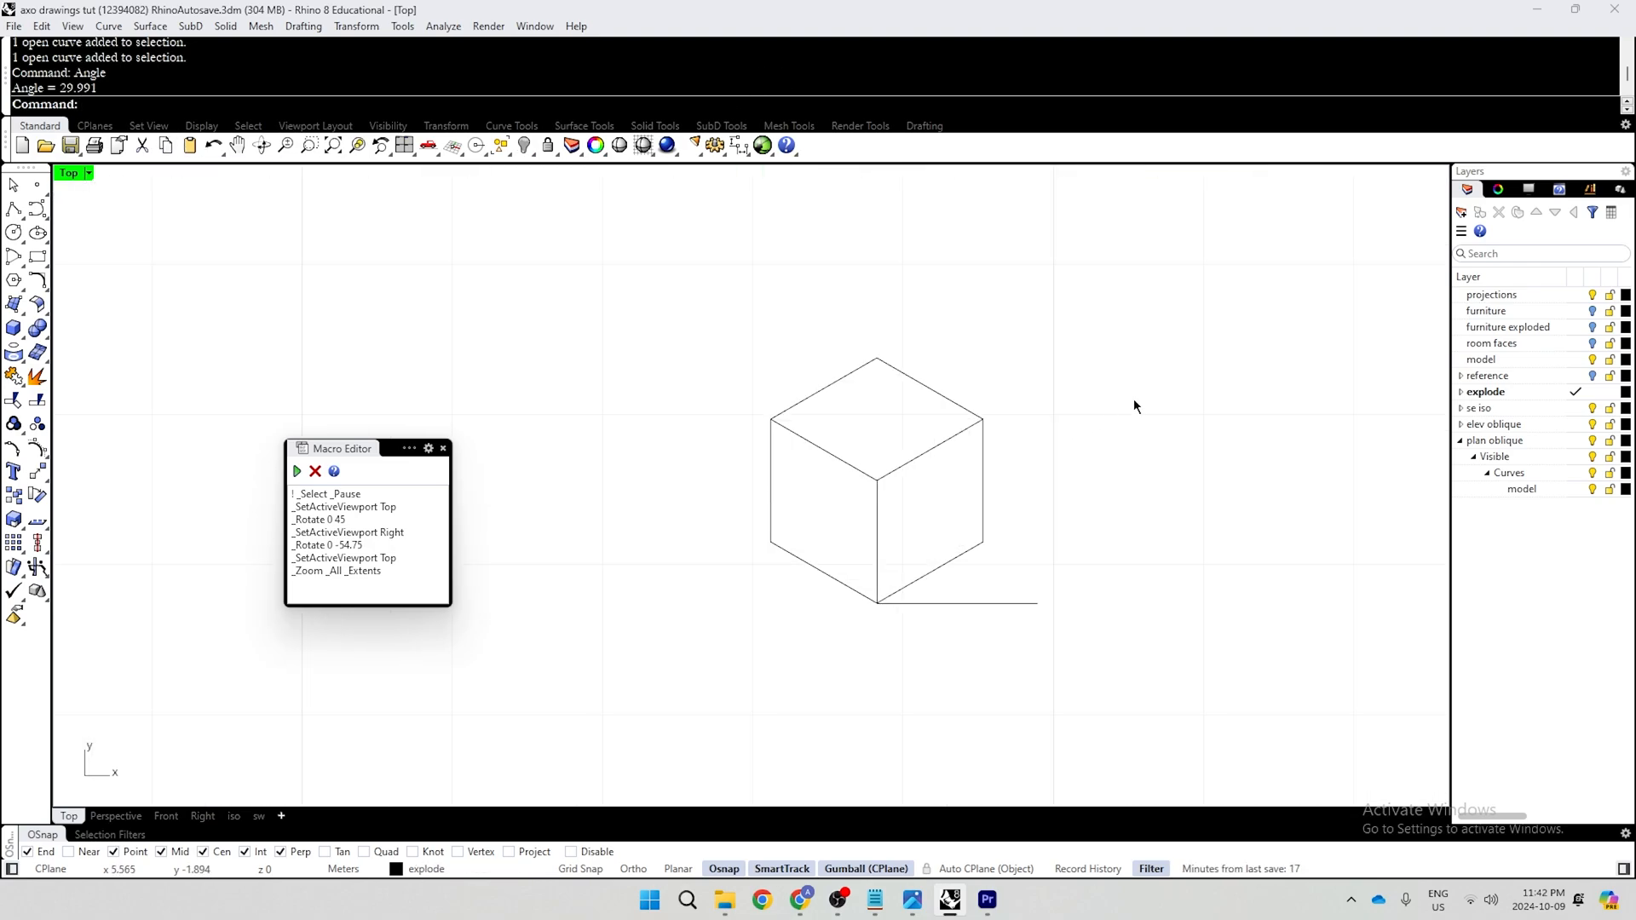
pyautogui.moveTo(1133, 399); pyautogui.dragTo(876, 721)
pyautogui.press('Delete')
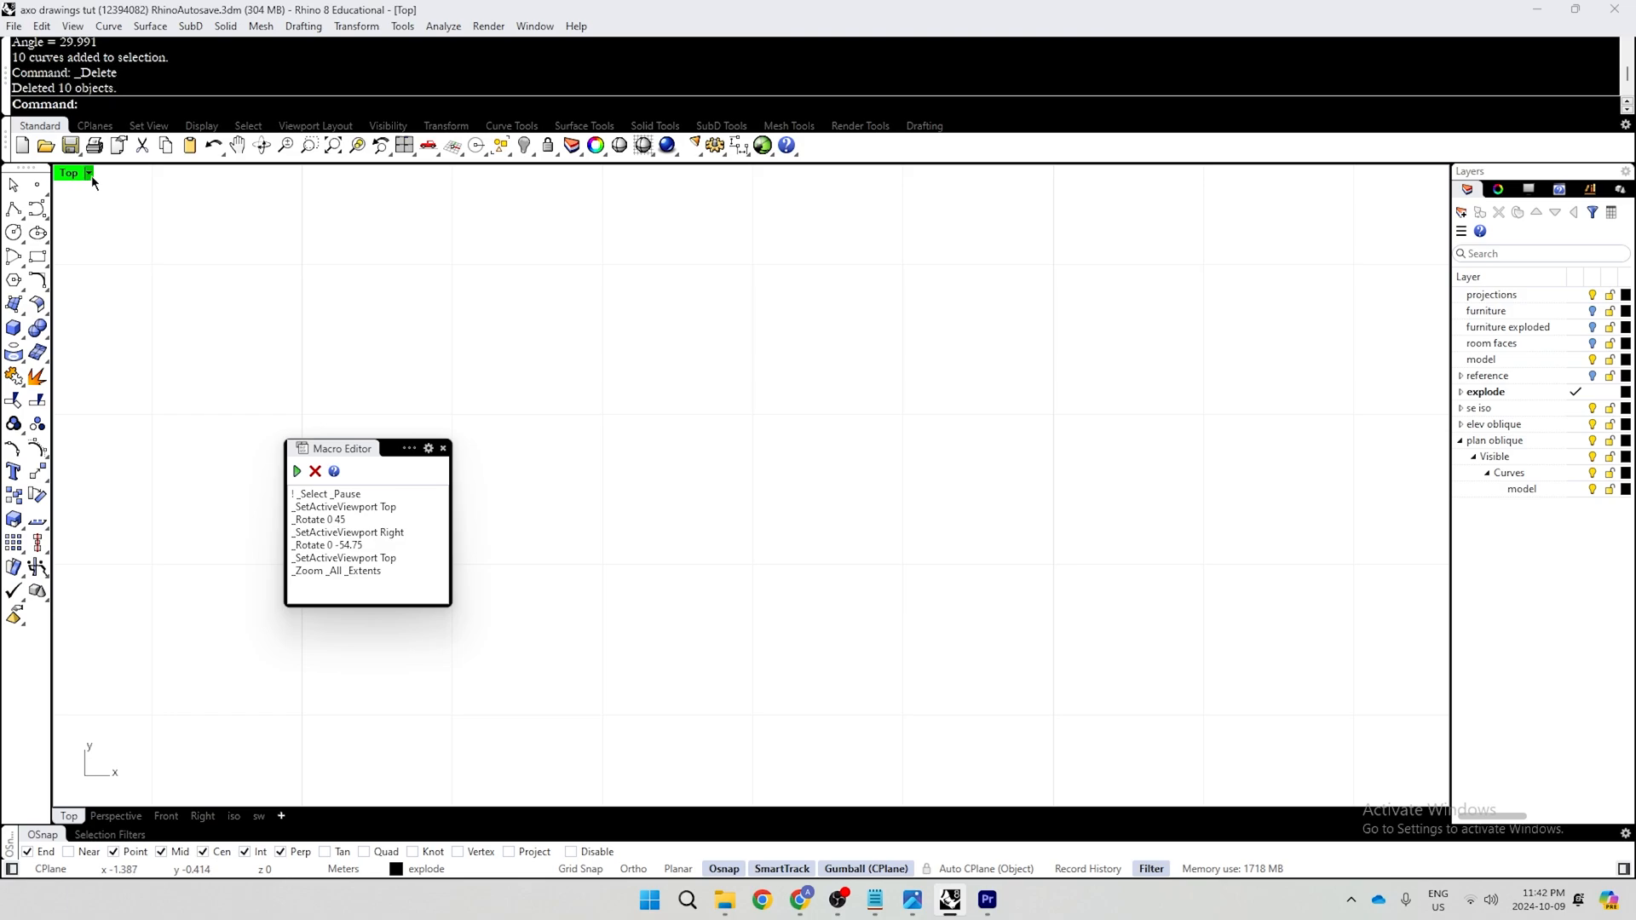
pyautogui.click(88, 174)
pyautogui.click(307, 560)
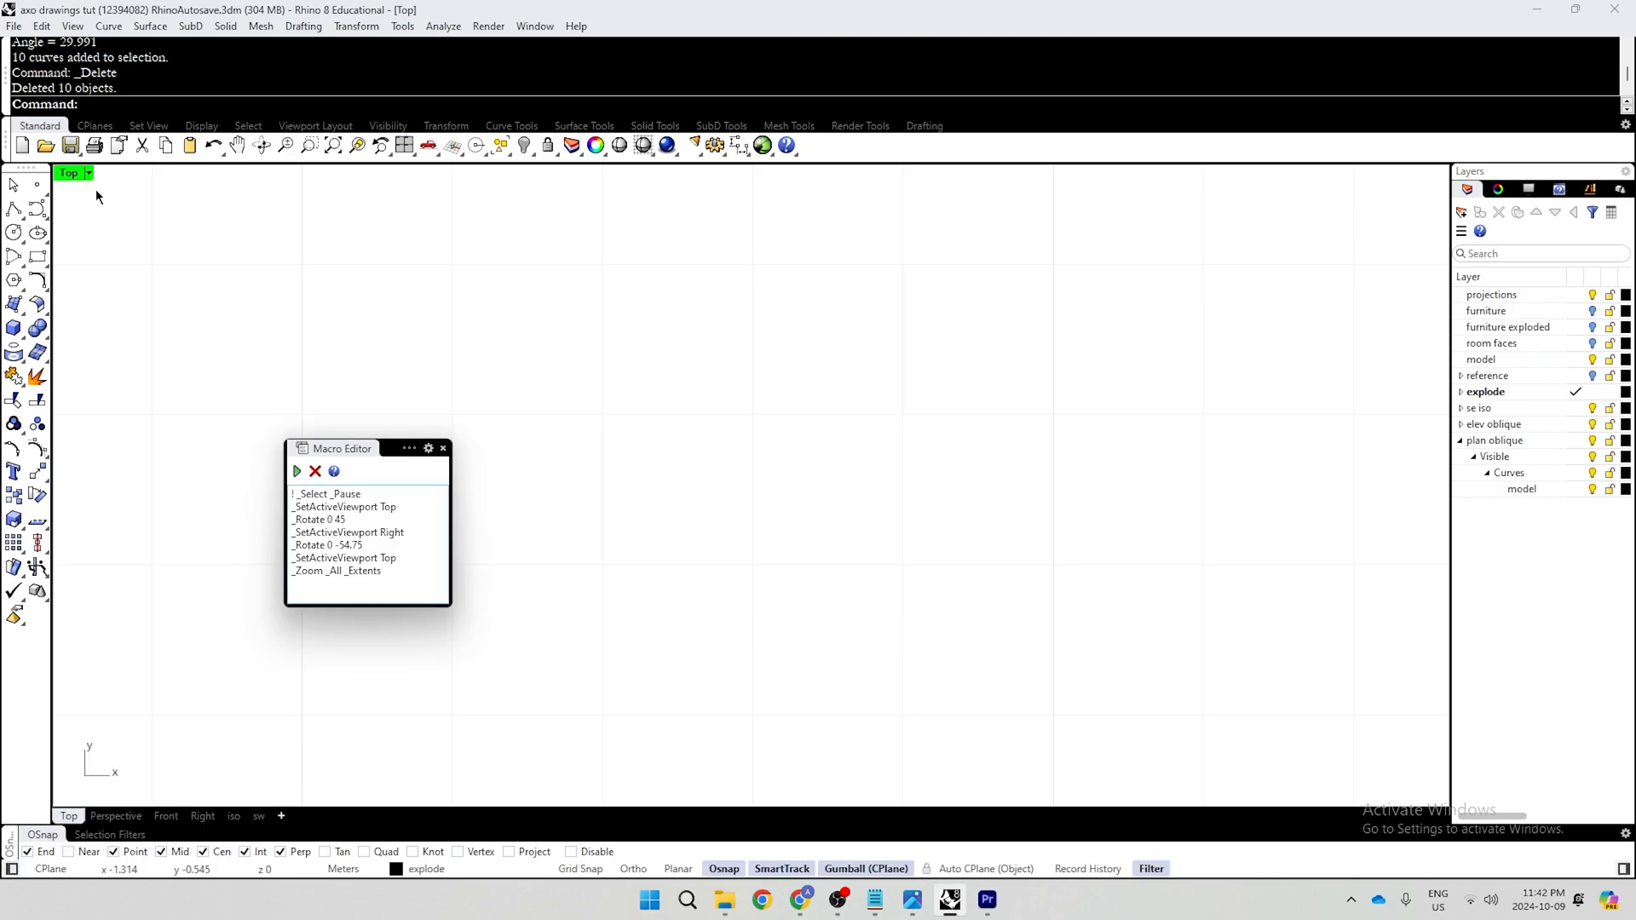
# Switch to Notepad and review the elevation oblique, plan oblique and isometric macros in paraline macros.txt
pyautogui.hotkey('alt', 'Tab')
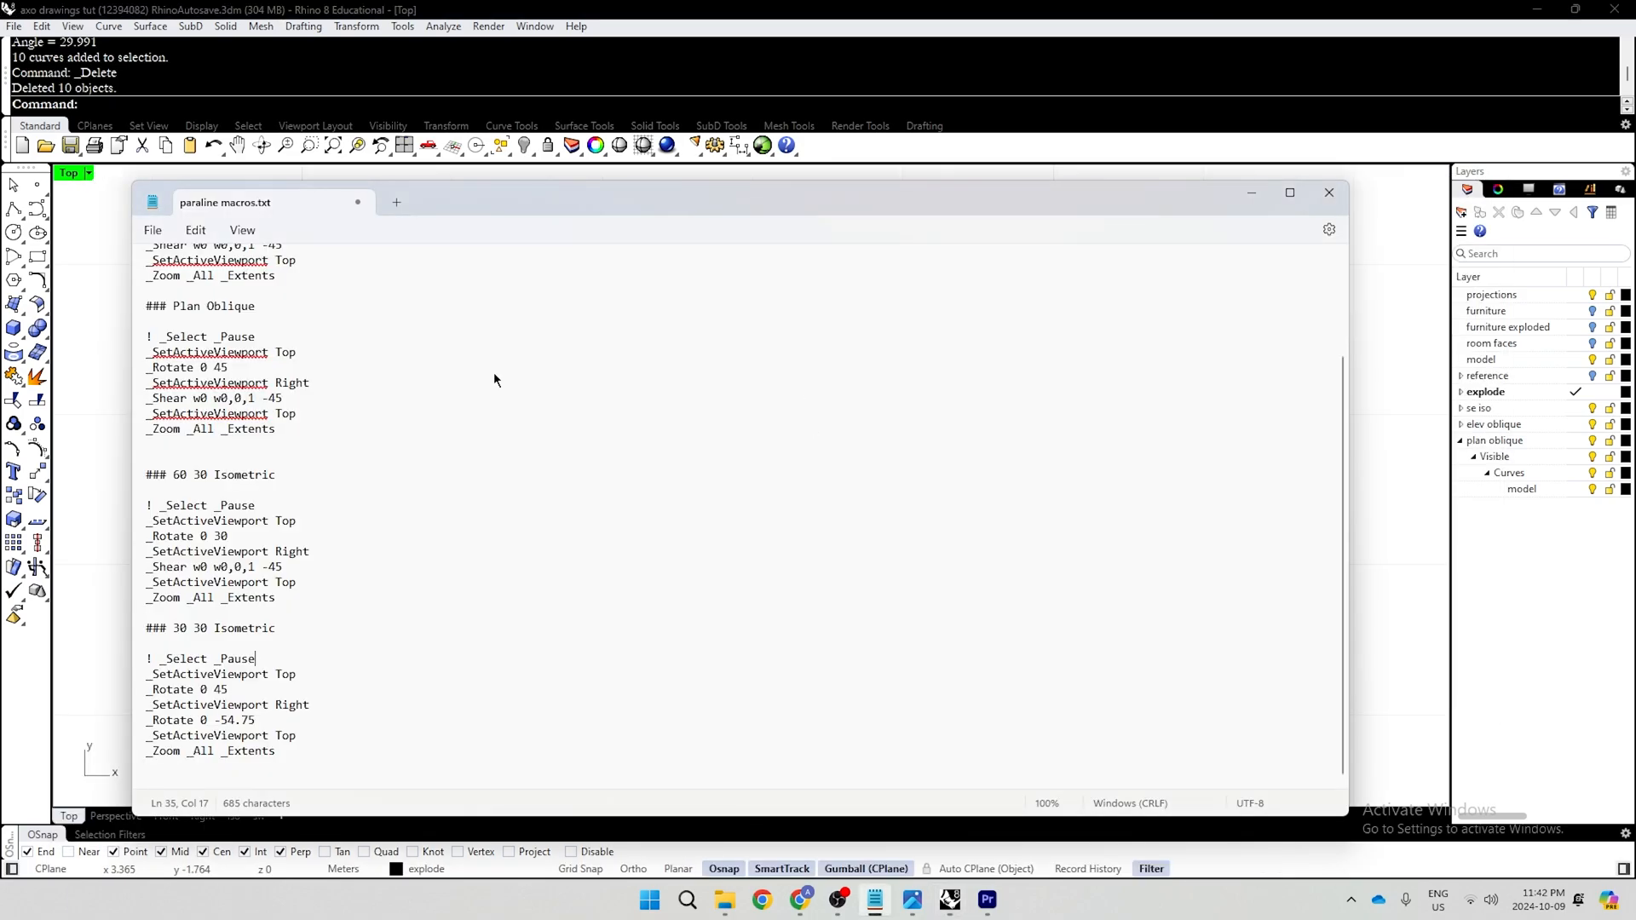
pyautogui.click(494, 373)
pyautogui.scroll(3, 505, 405)
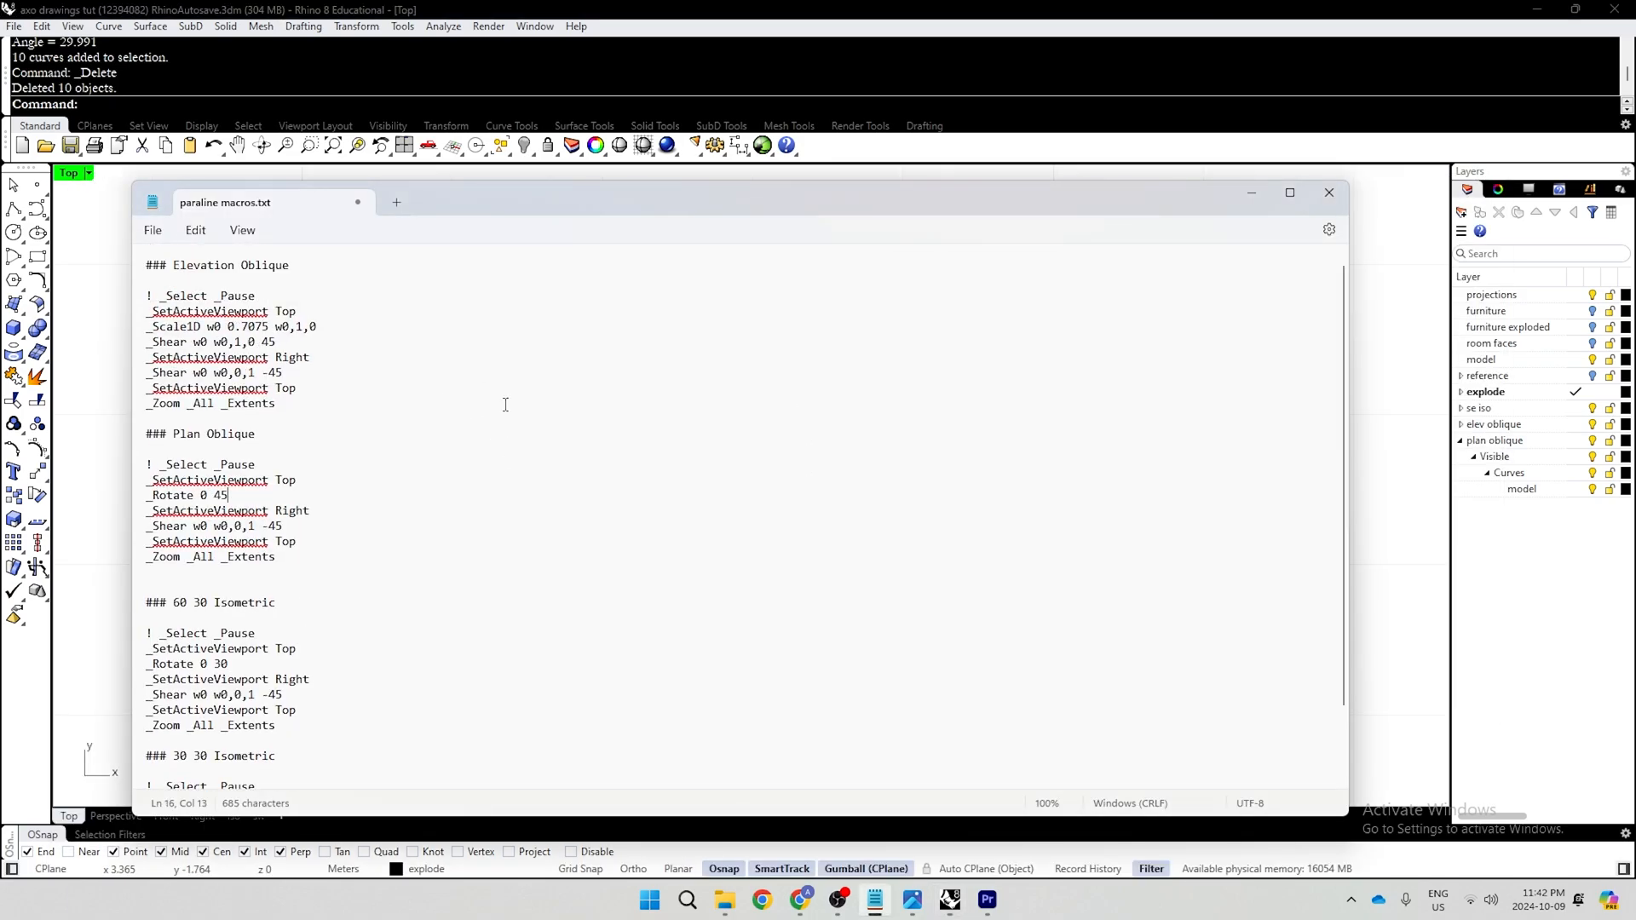
pyautogui.click(490, 345)
pyautogui.scroll(-3, 306, 342)
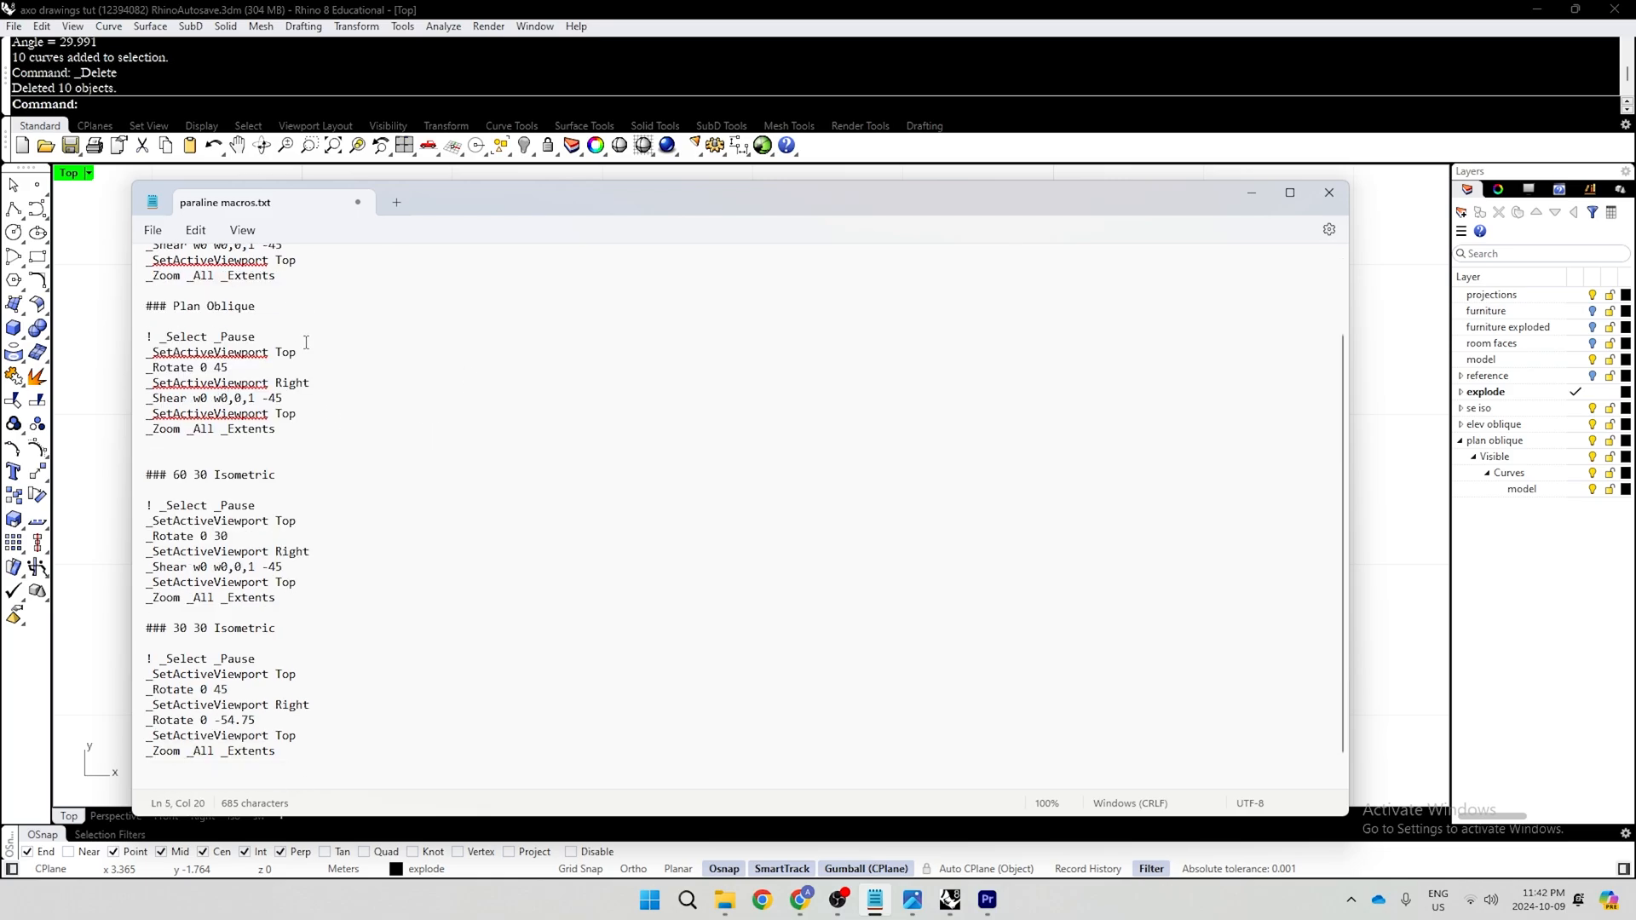
pyautogui.moveTo(284, 431); pyautogui.dragTo(143, 335)
# Return to Rhino and examine the finished room drawings alongside the four test cubes in the Top view
pyautogui.click(91, 106)
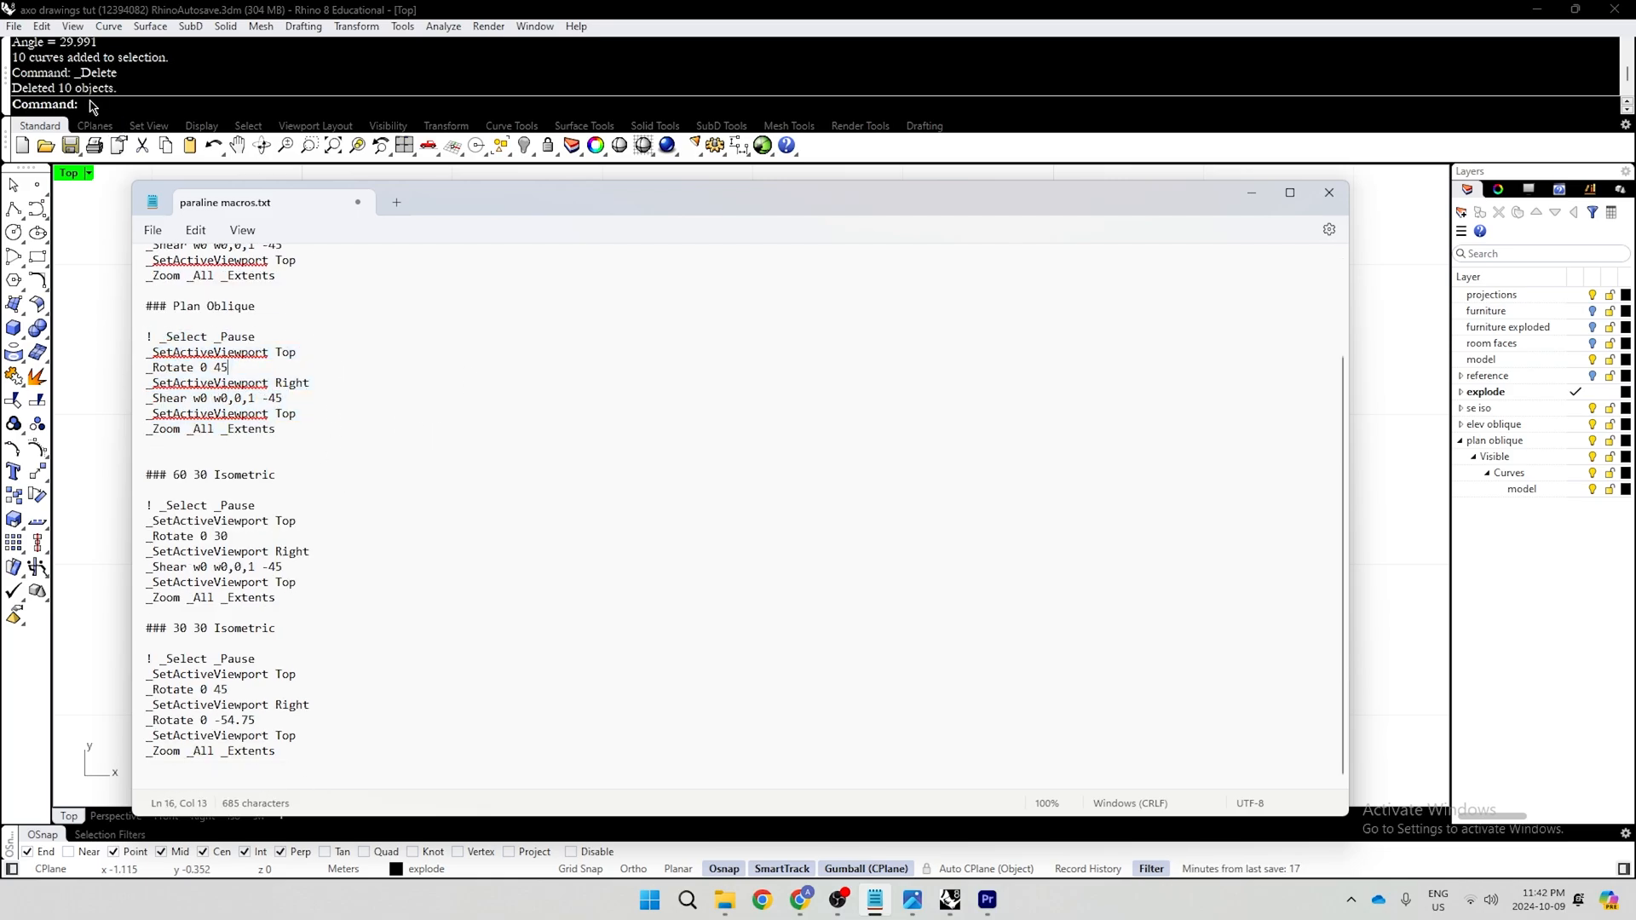
pyautogui.scroll(-15, 852, 505)
pyautogui.scroll(10, 1066, 326)
pyautogui.click(1079, 326)
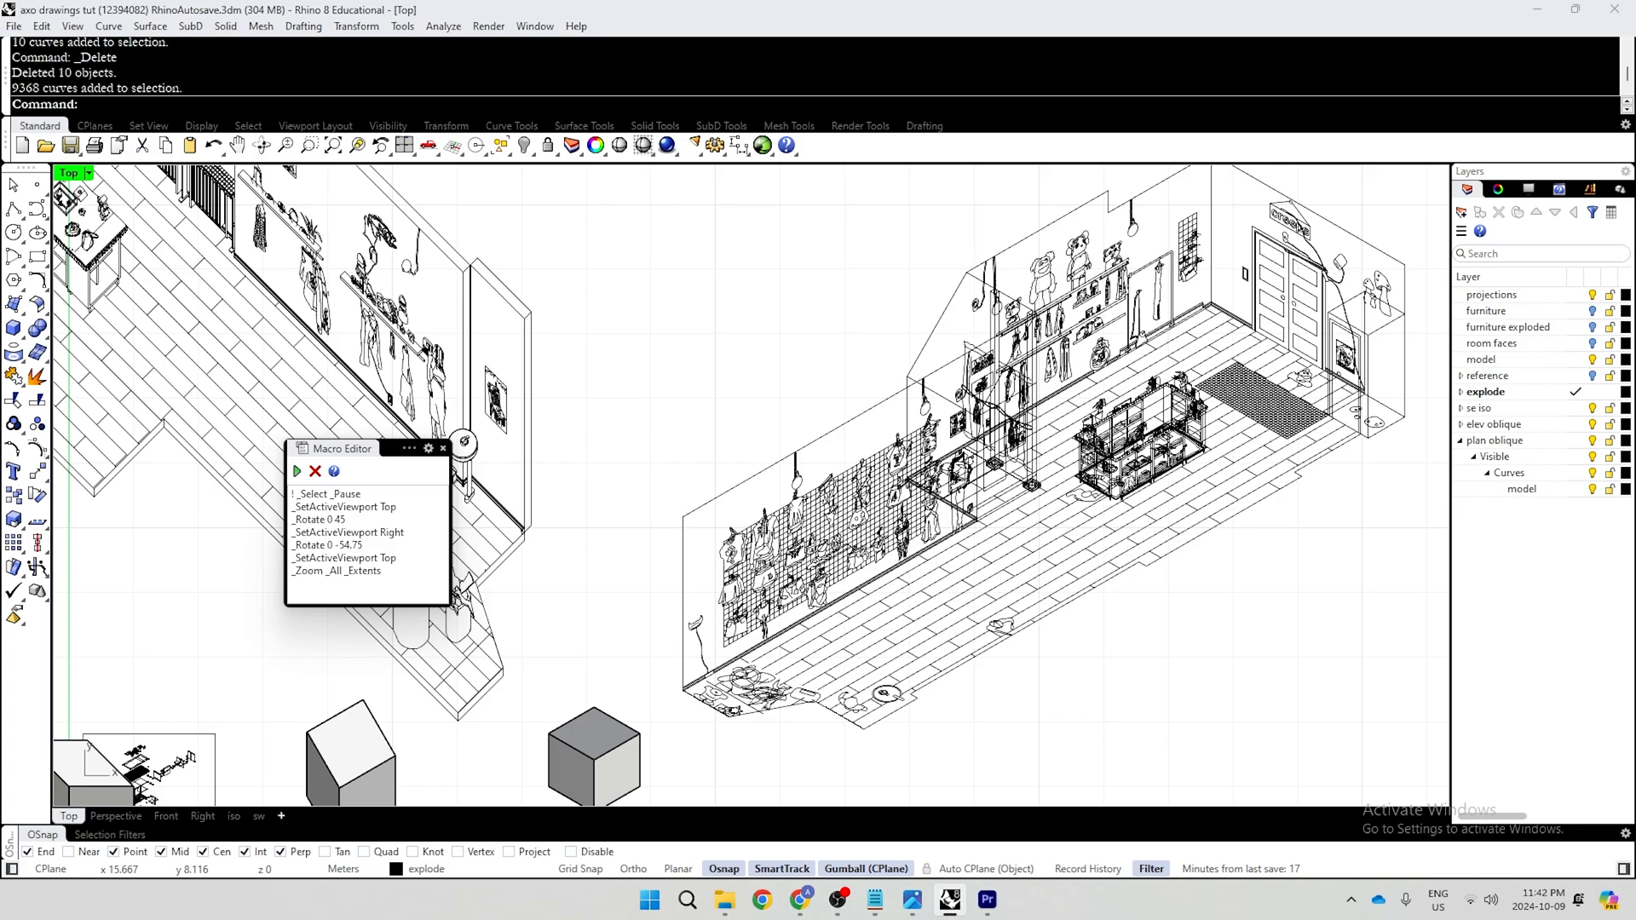
pyautogui.scroll(-8, 1082, 325)
pyautogui.click(1220, 518)
pyautogui.scroll(-9, 1233, 535)
pyautogui.scroll(11, 1151, 513)
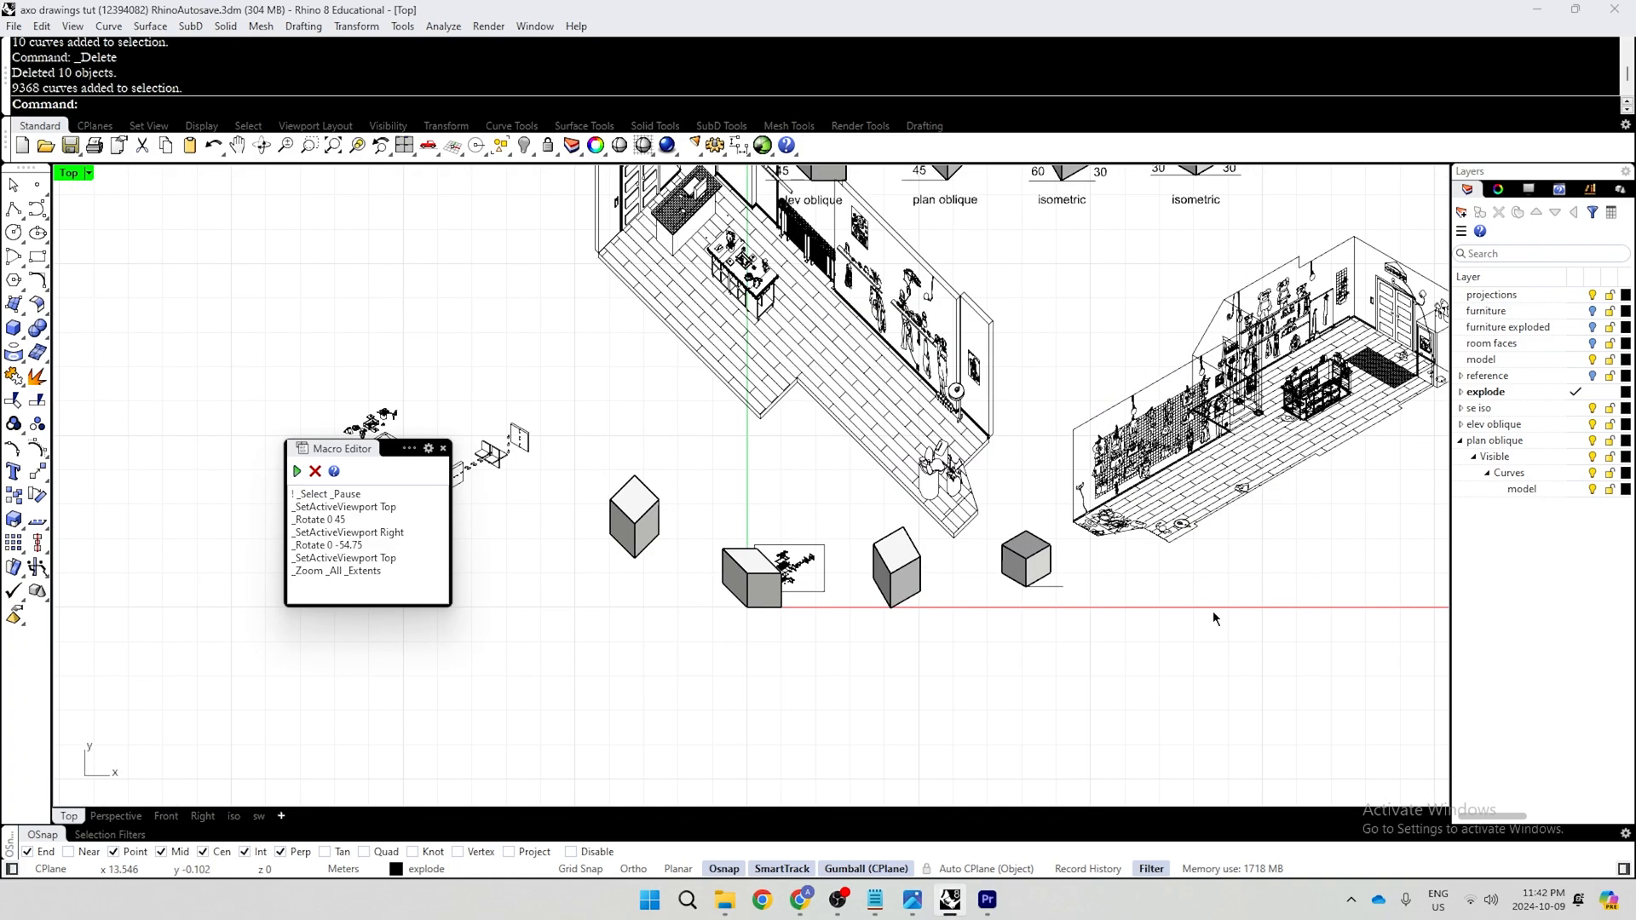
pyautogui.scroll(-8, 1213, 611)
pyautogui.moveTo(1210, 512); pyautogui.dragTo(935, 526, button='right')
pyautogui.scroll(4, 955, 513)
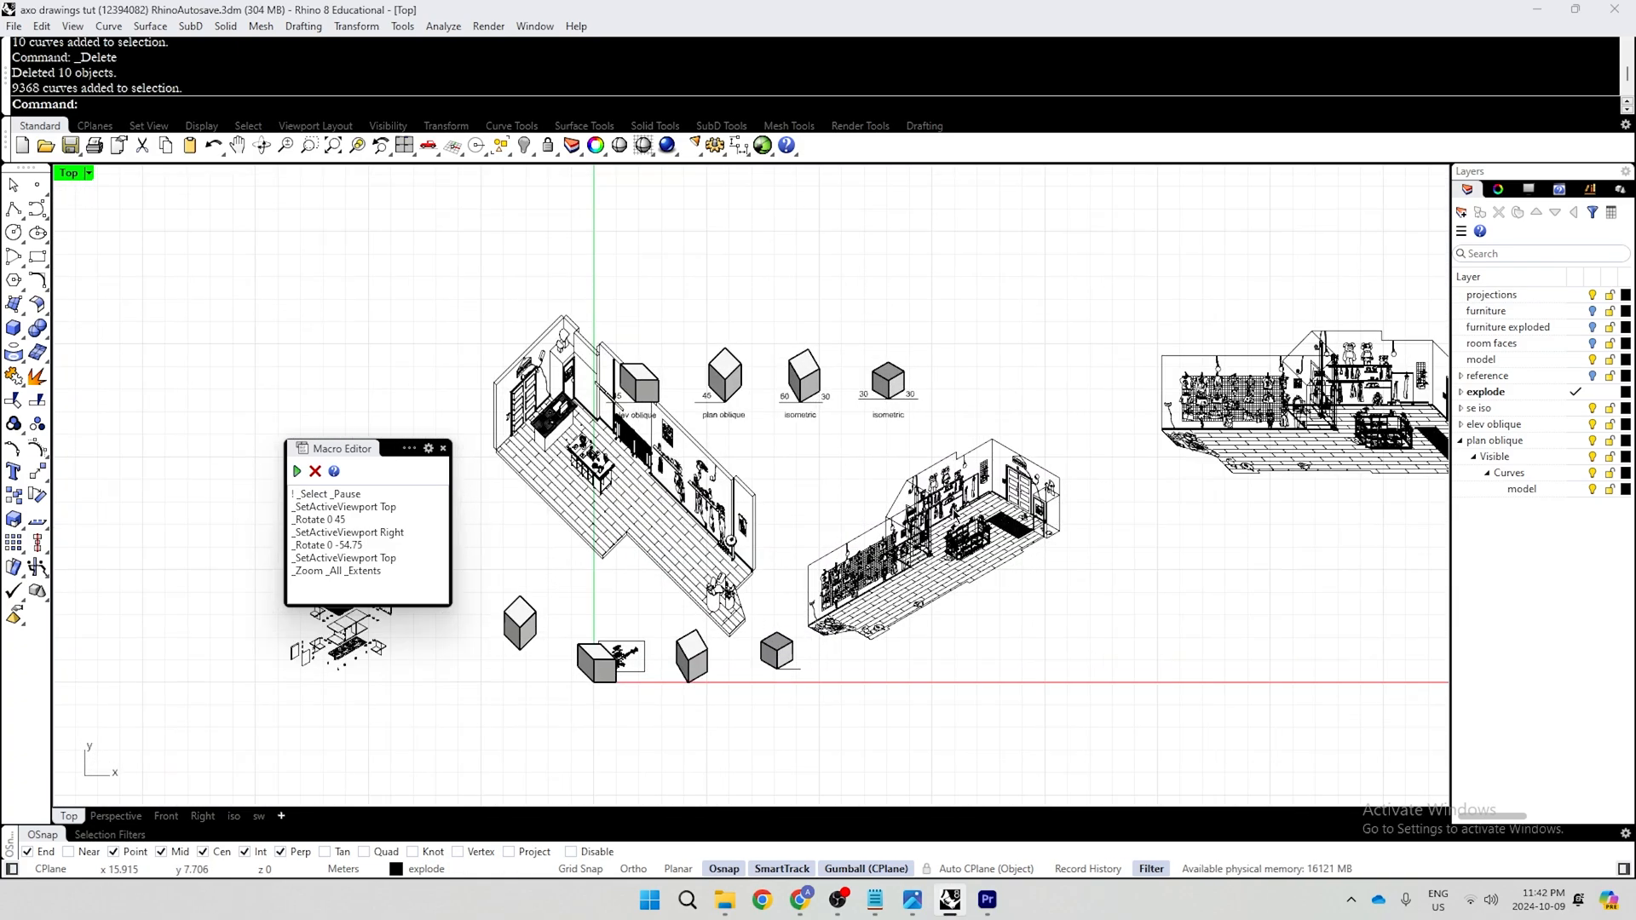